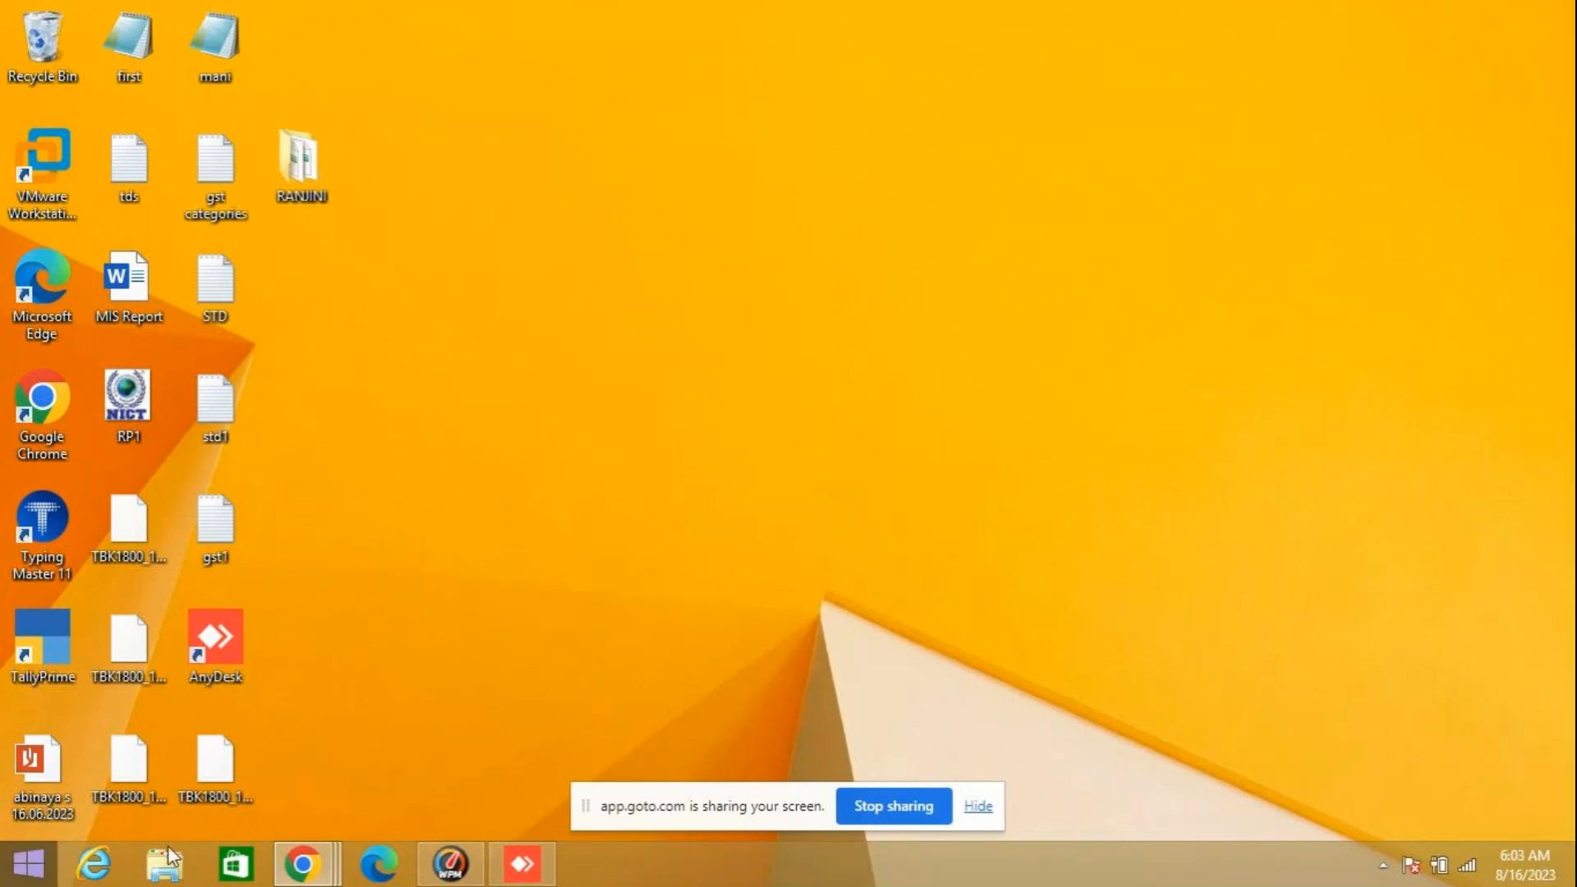
- Bring the GoTo meeting window to the front, maximize it and unmute the microphone
mouse_move(303, 863)
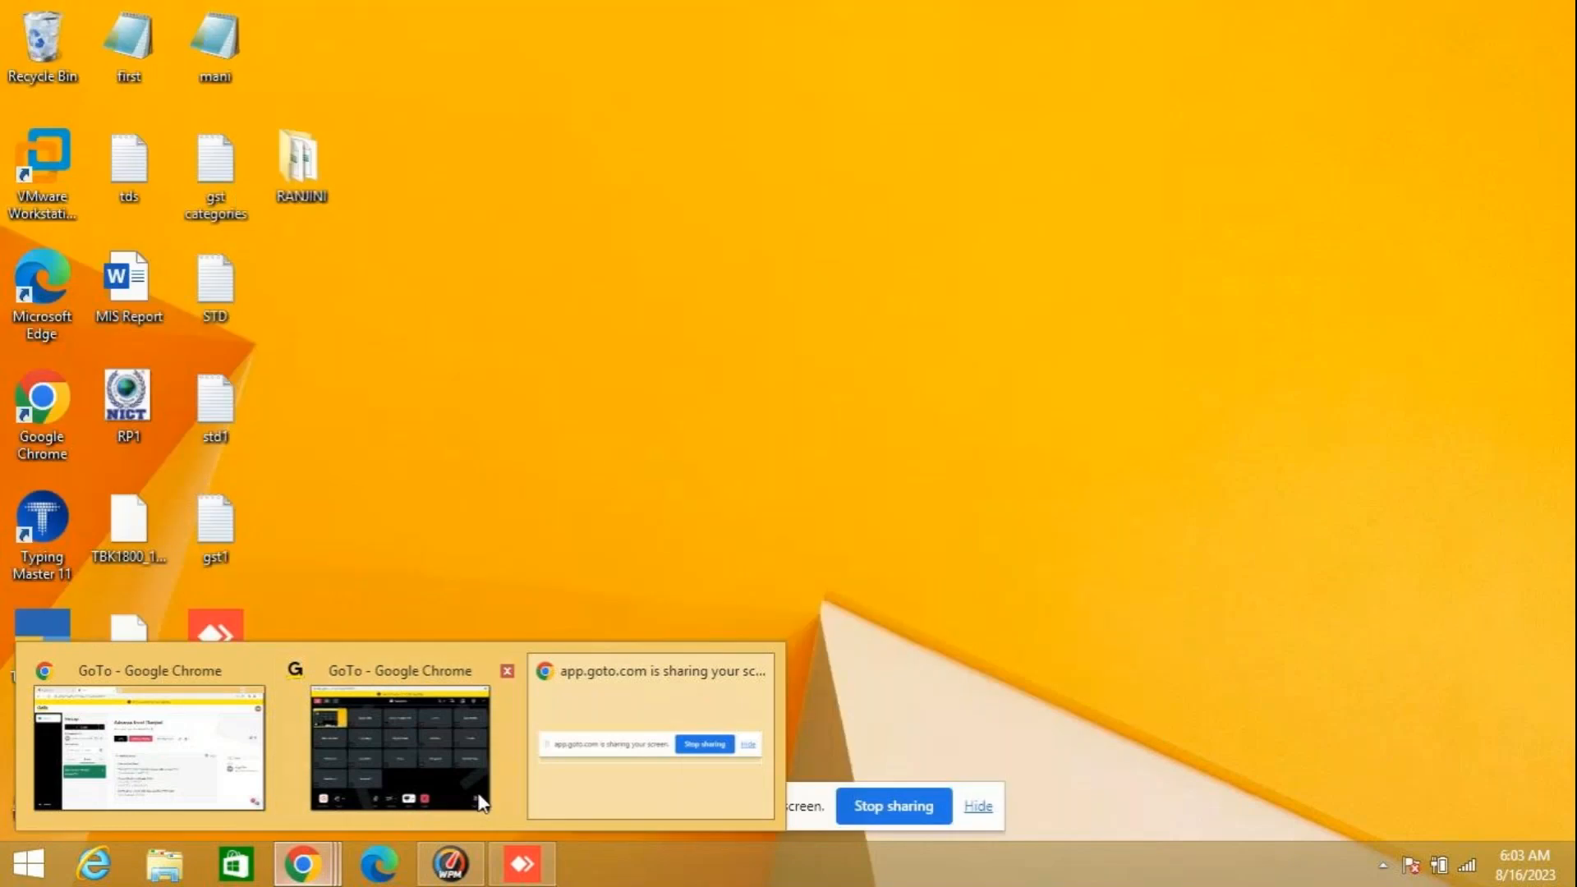
mouse_move(402, 811)
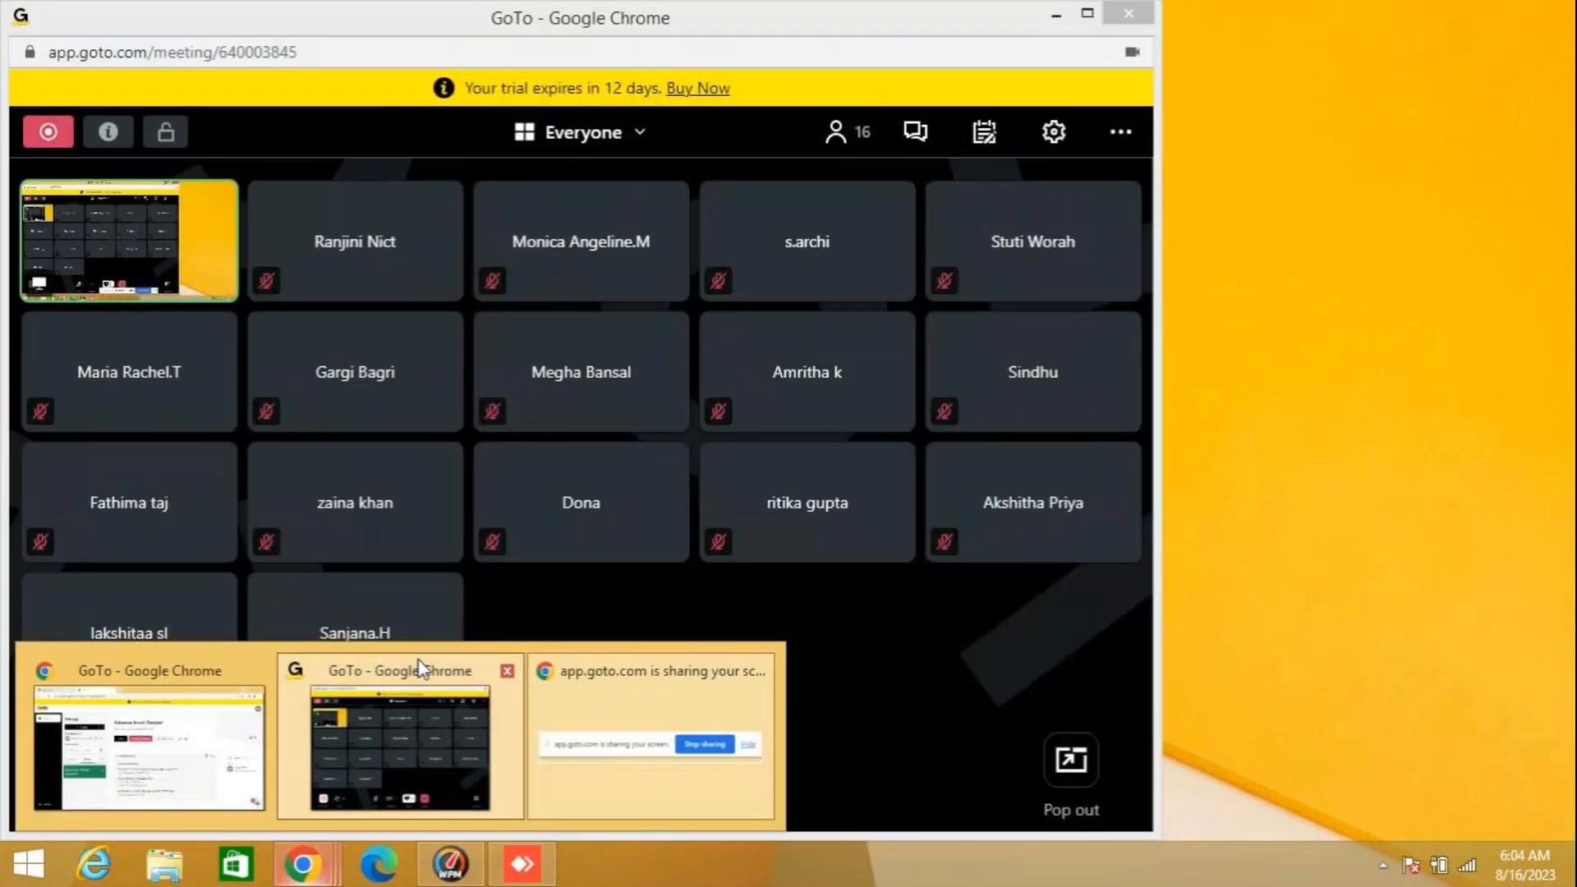
left_click(422, 670)
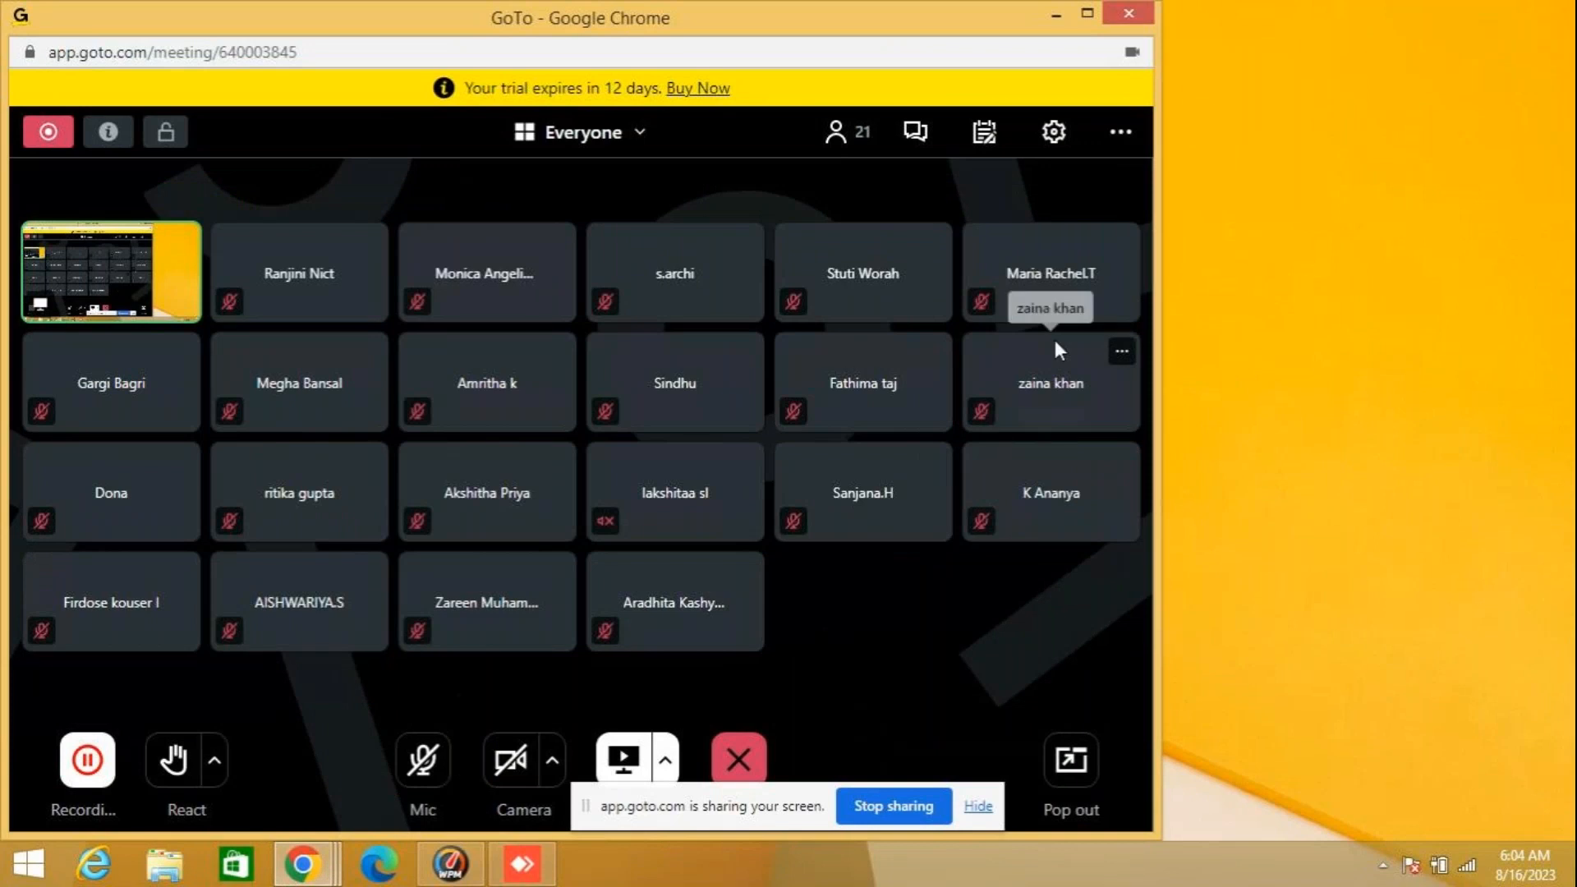
left_click(1089, 14)
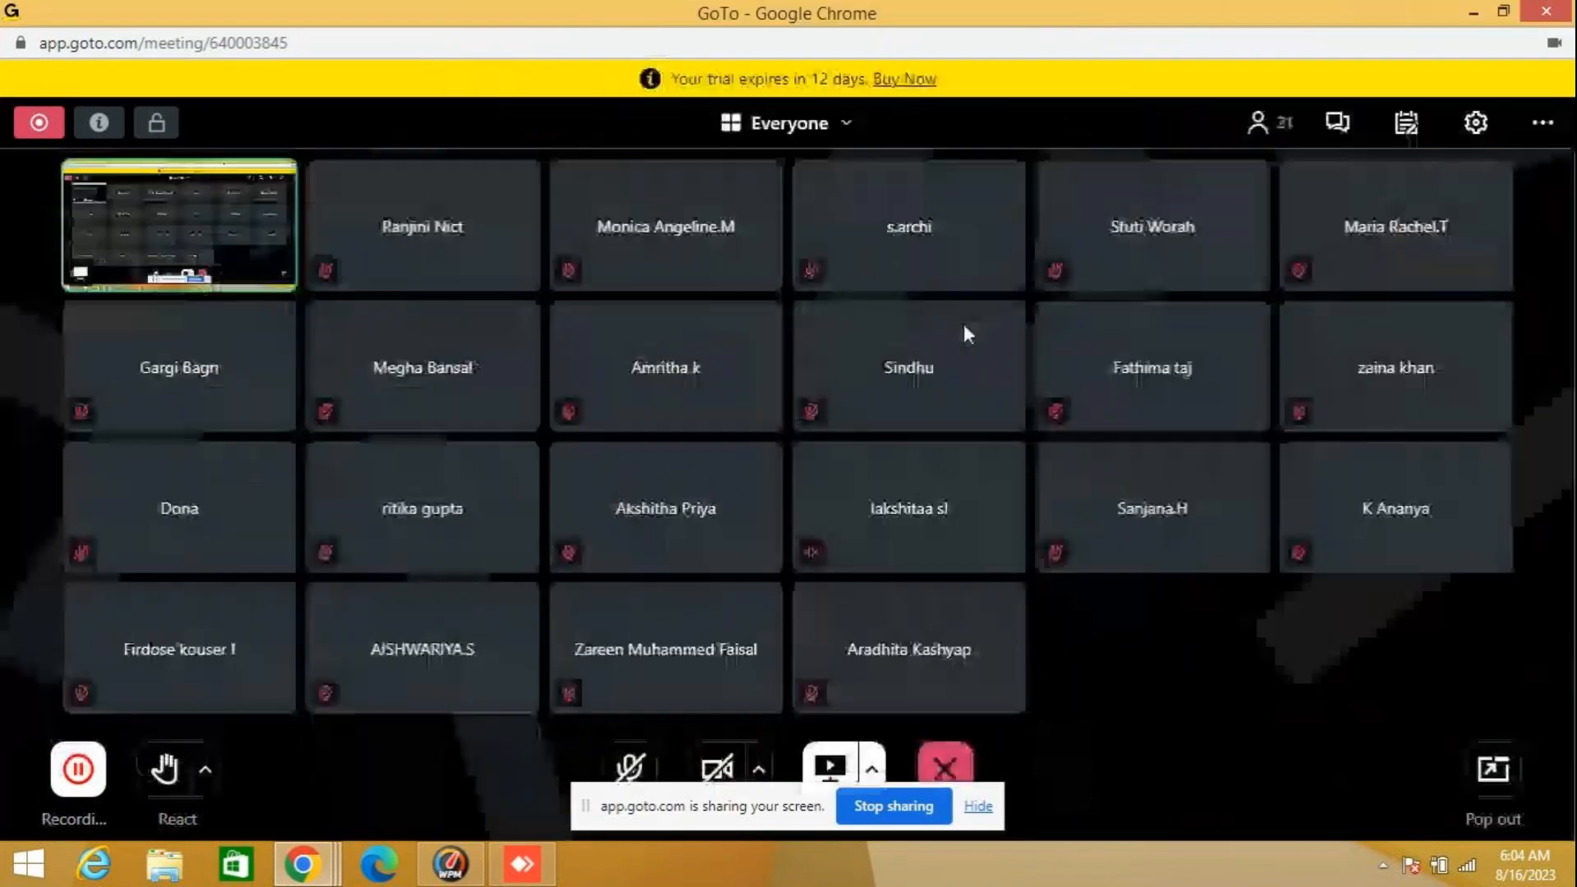
left_click(629, 768)
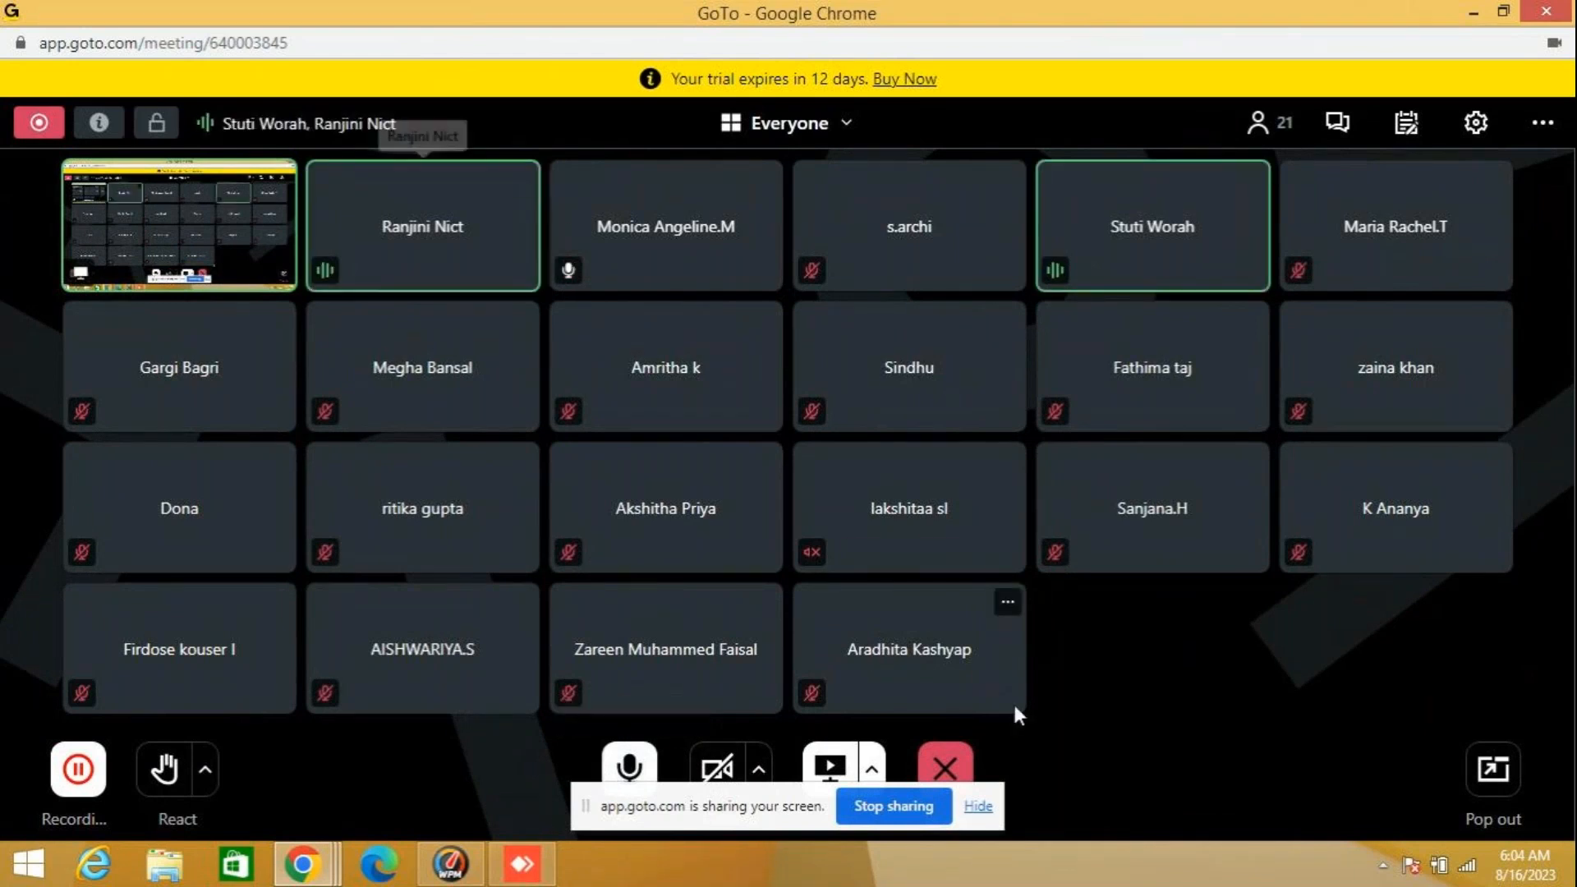
- Find Excel through the system search and launch it
left_click(29, 864)
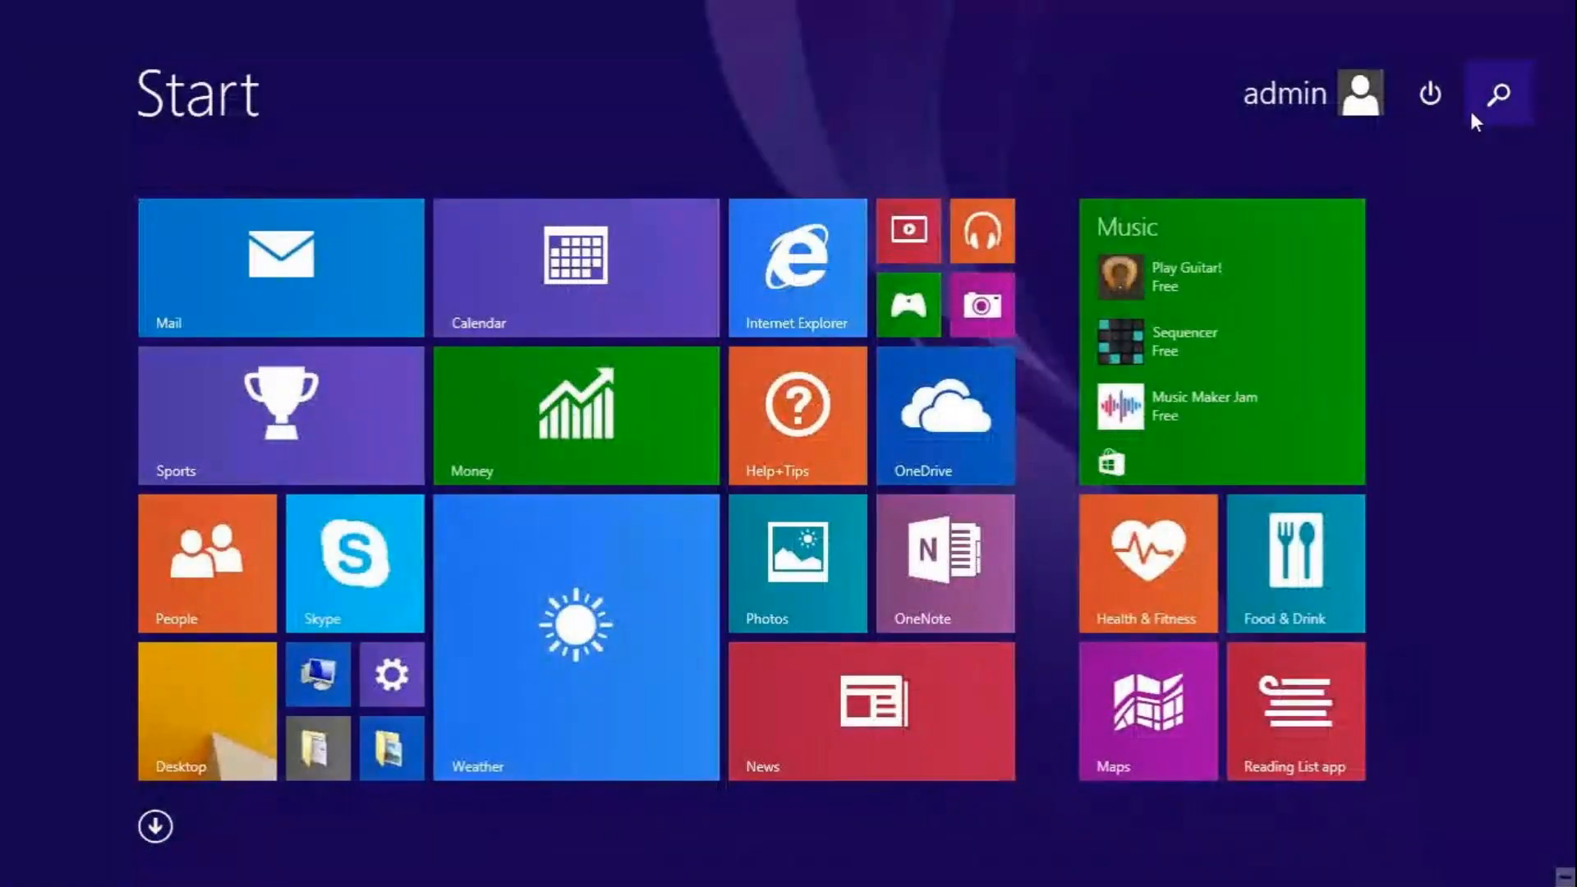
left_click(1495, 105)
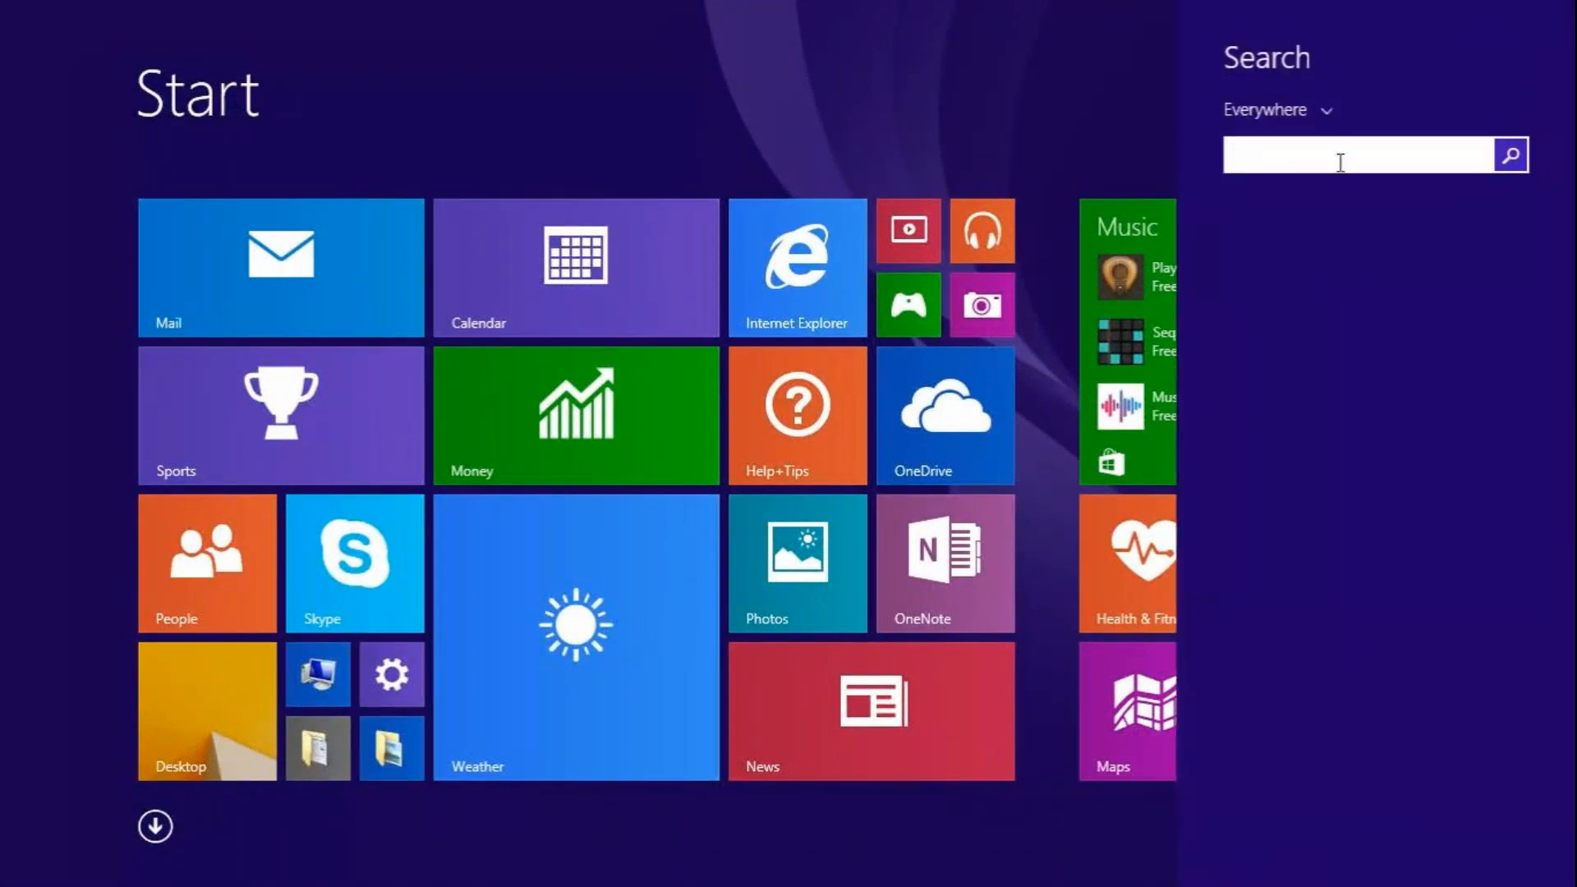
type("excel")
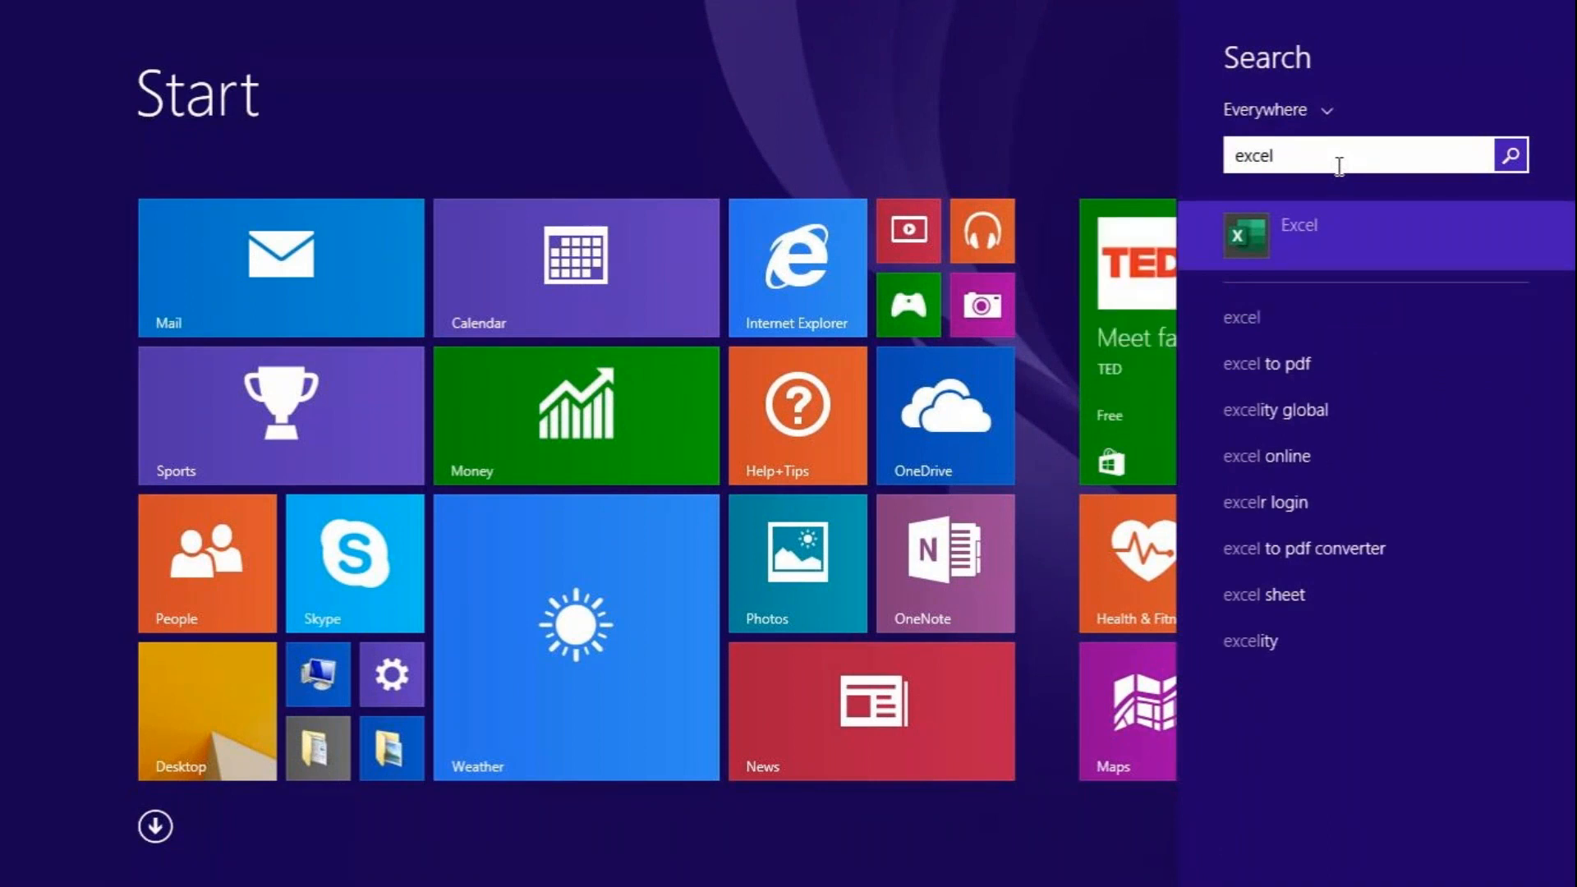
key("Return")
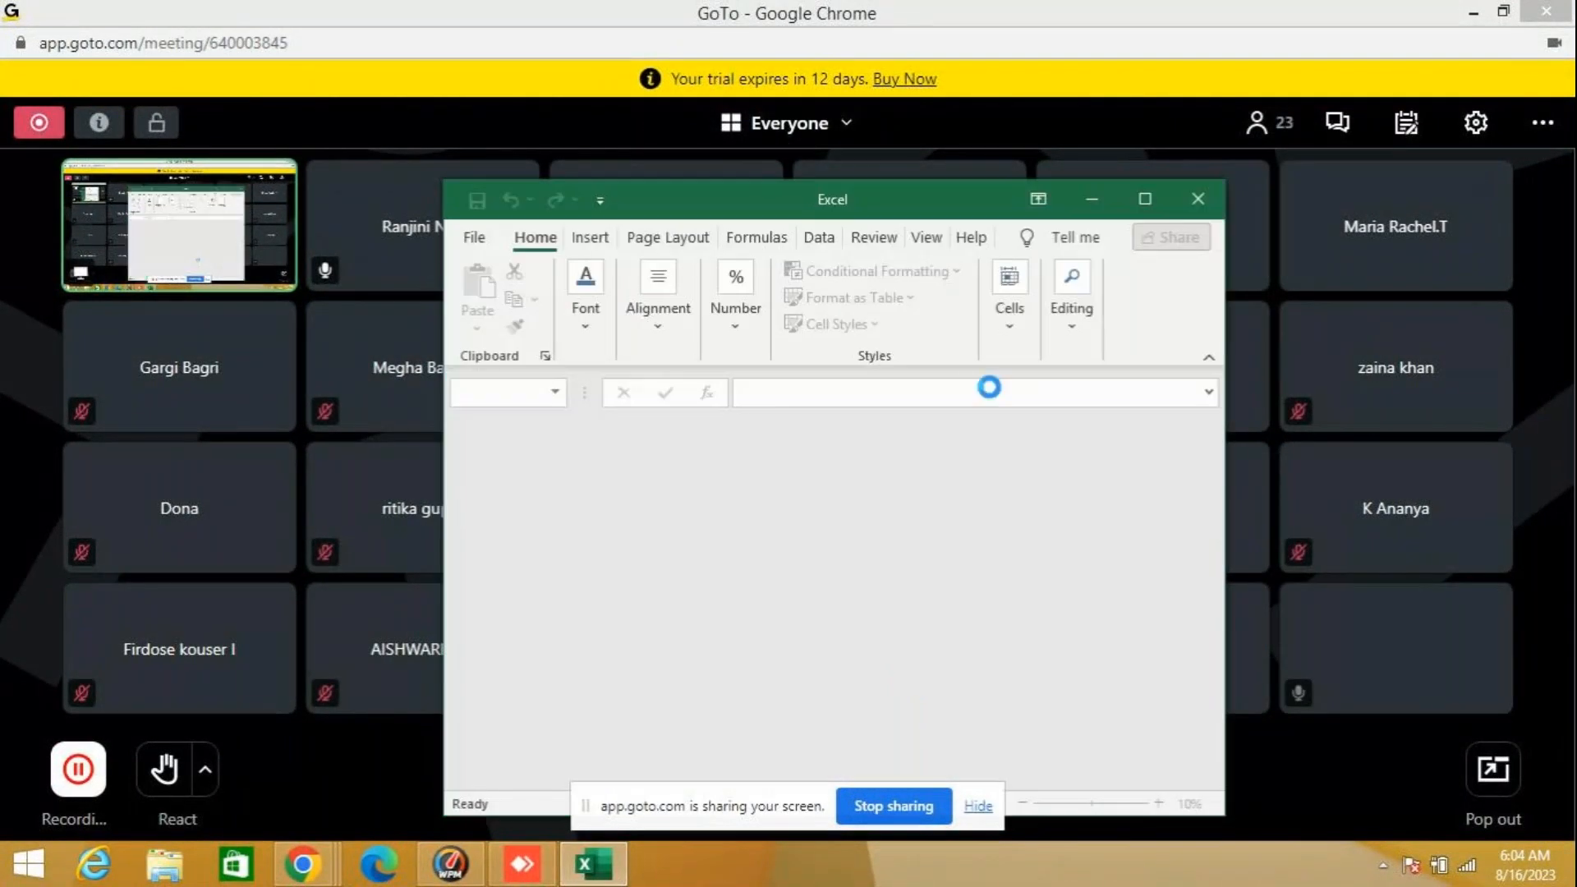
- Unlock the protected workbook "simple examples - 8.8.2023.xlsx" with its password and maximize the Excel window
type("•••••••")
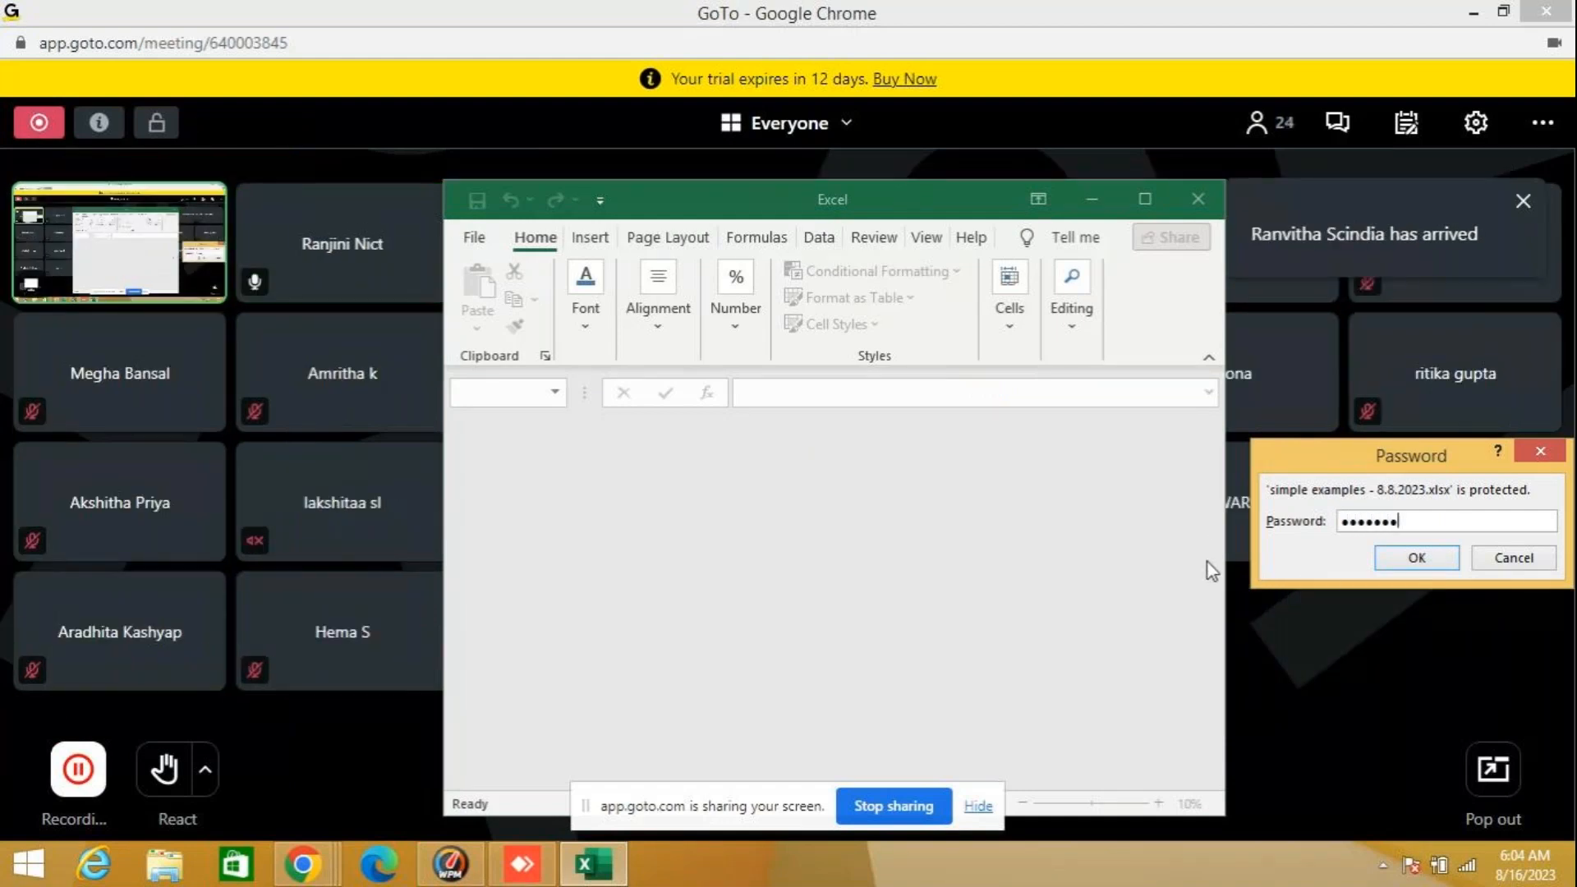
left_click(1410, 557)
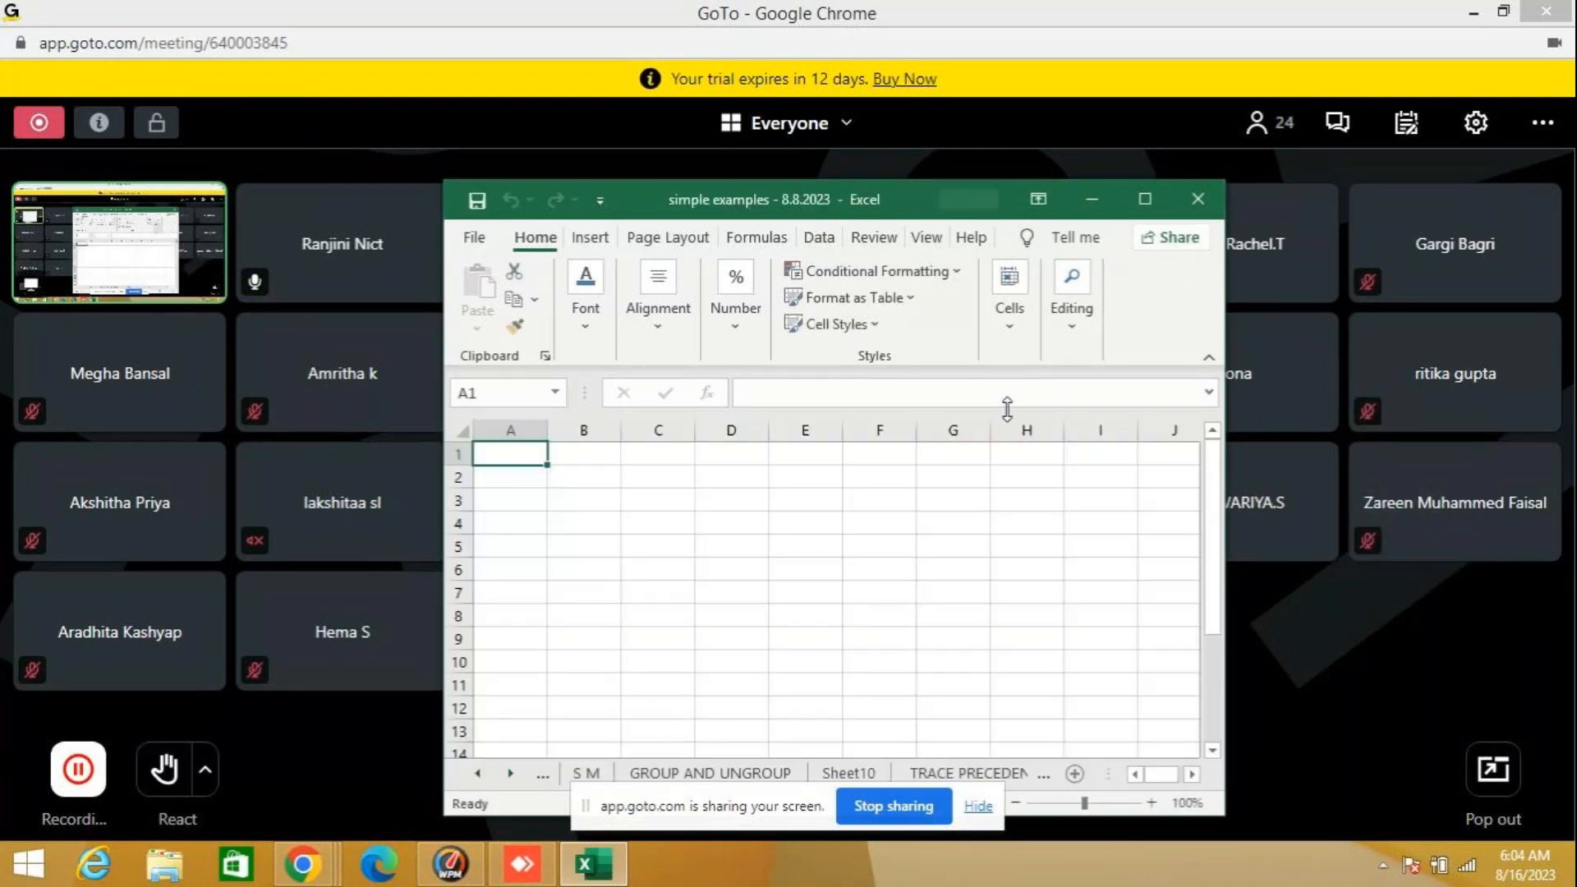
left_click(1149, 202)
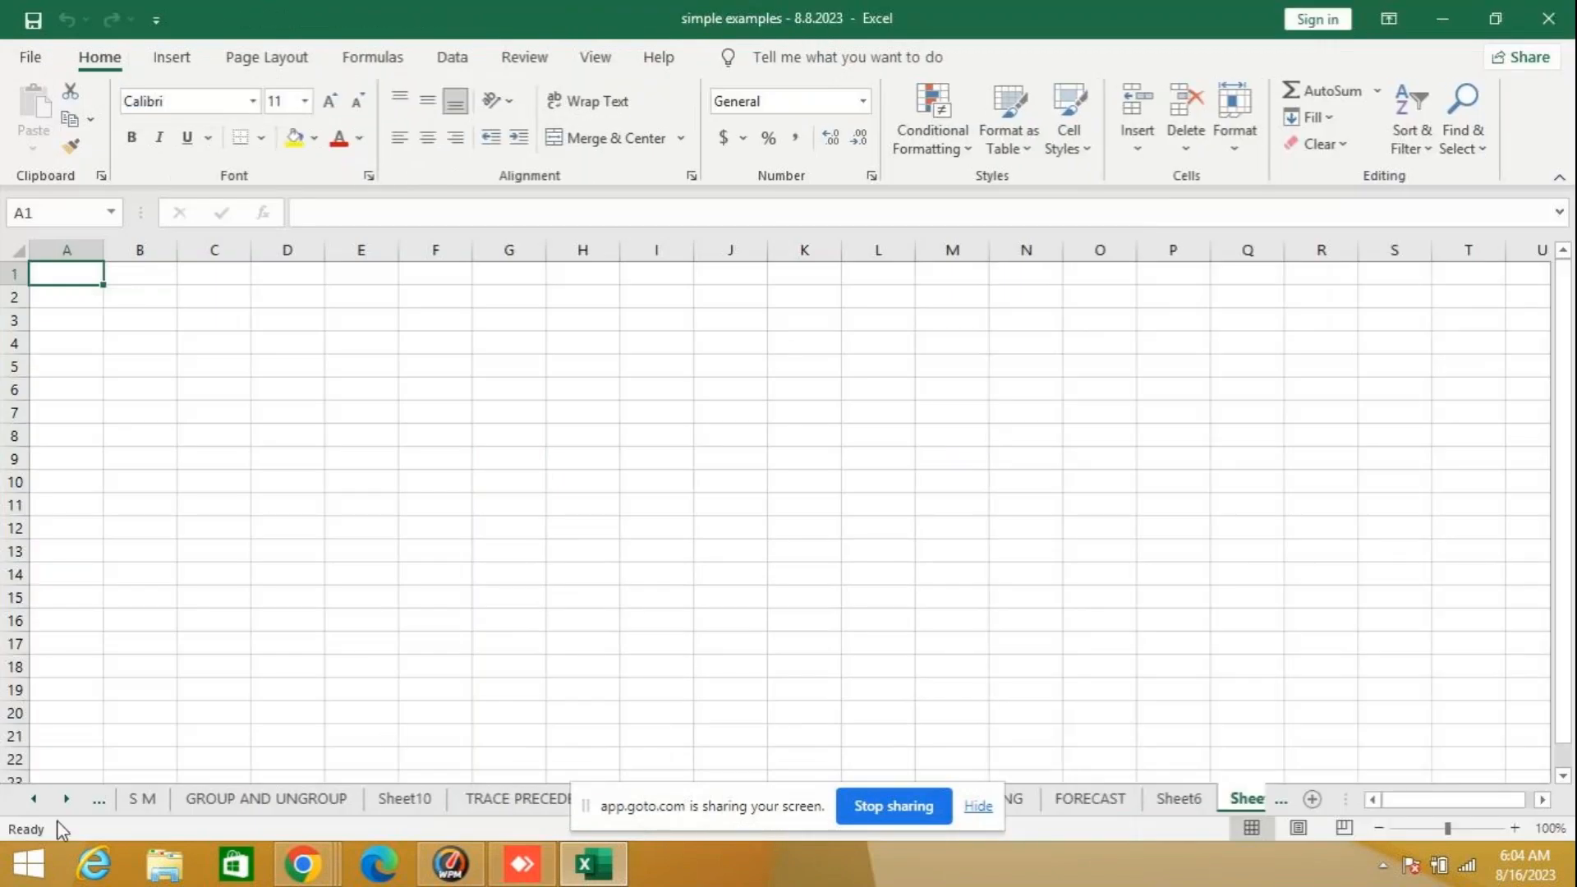
- Examine the workbook's first worksheets, including the STATSTICAL and MATH & example sheets
left_click(34, 798)
left_click(34, 799)
left_click(34, 798)
left_click(34, 799)
left_click(34, 798)
left_click(34, 798)
left_click(33, 799)
left_click(34, 798)
left_click(34, 799)
left_click(34, 799)
left_click(34, 798)
left_click(34, 799)
left_click(34, 799)
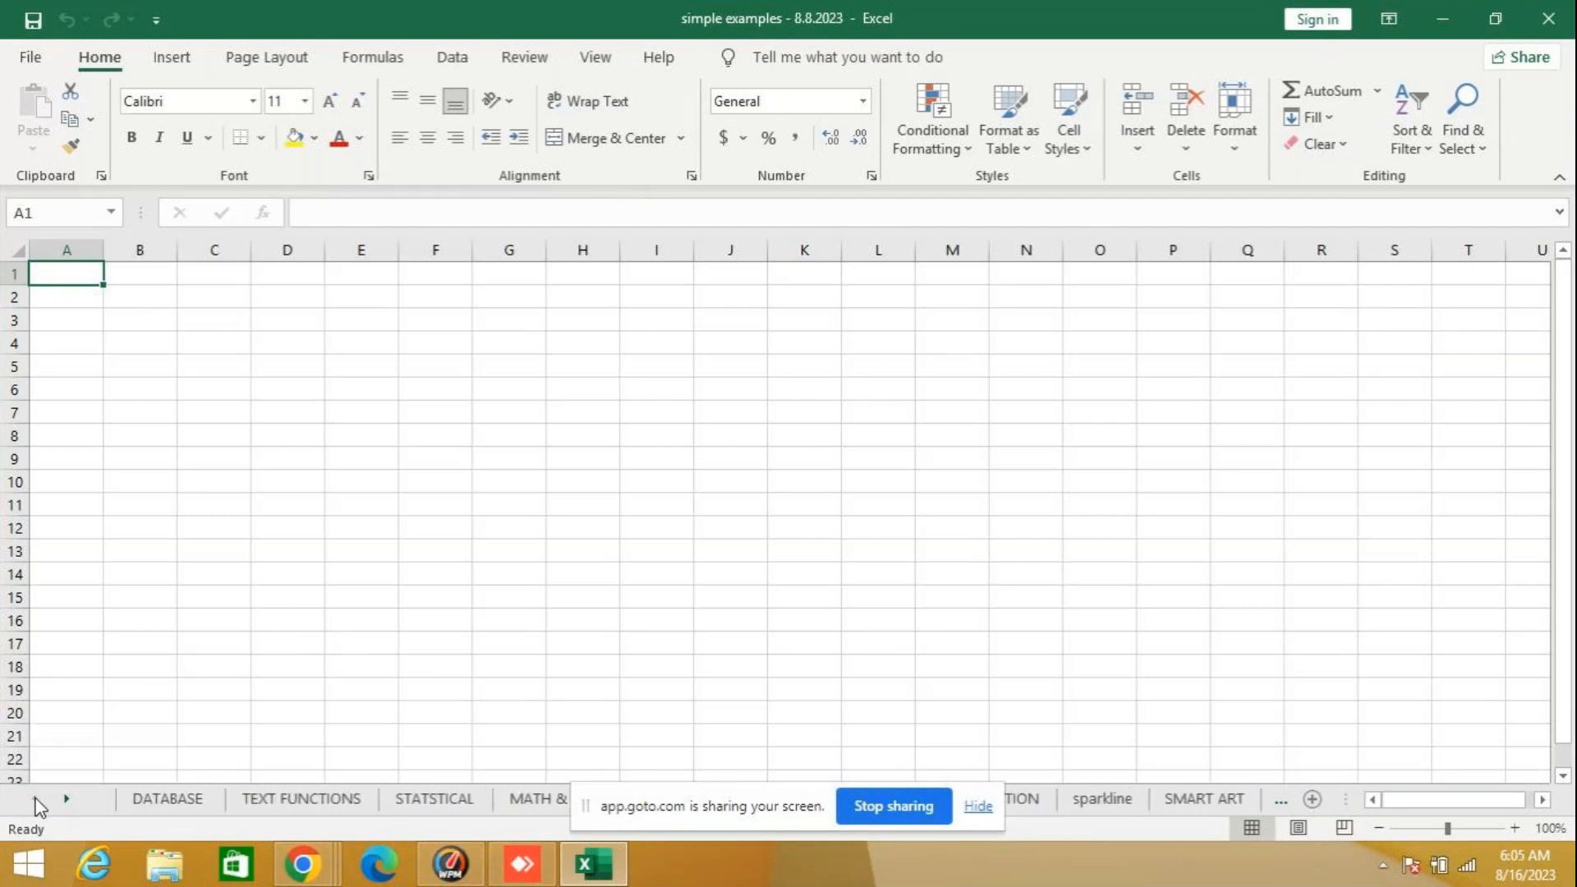
left_click(205, 801)
left_click(463, 804)
left_click(460, 809)
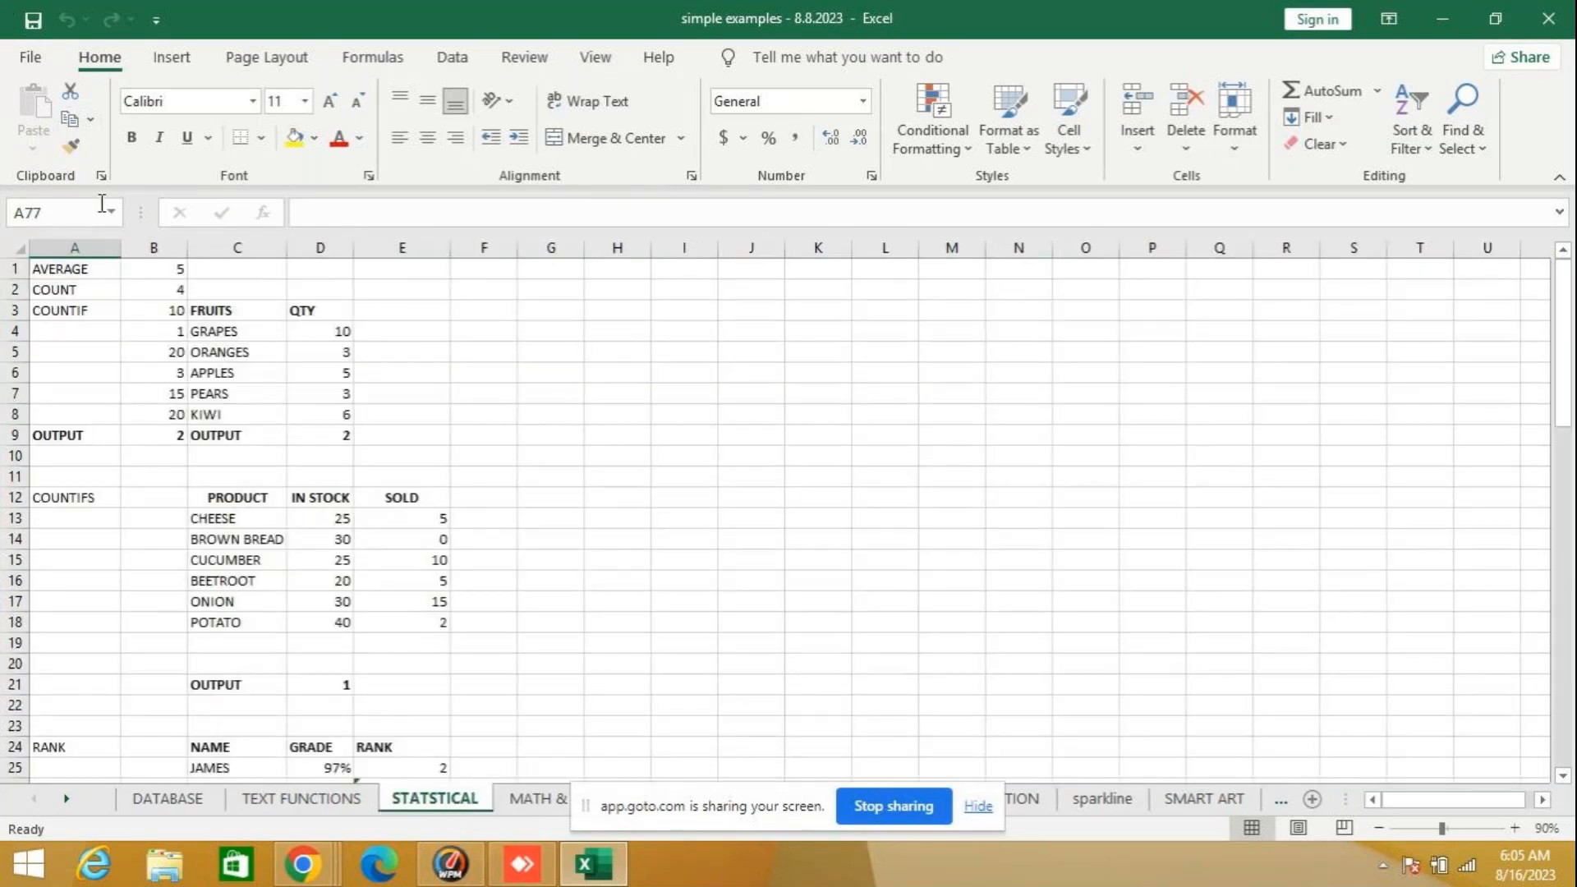
left_click(539, 799)
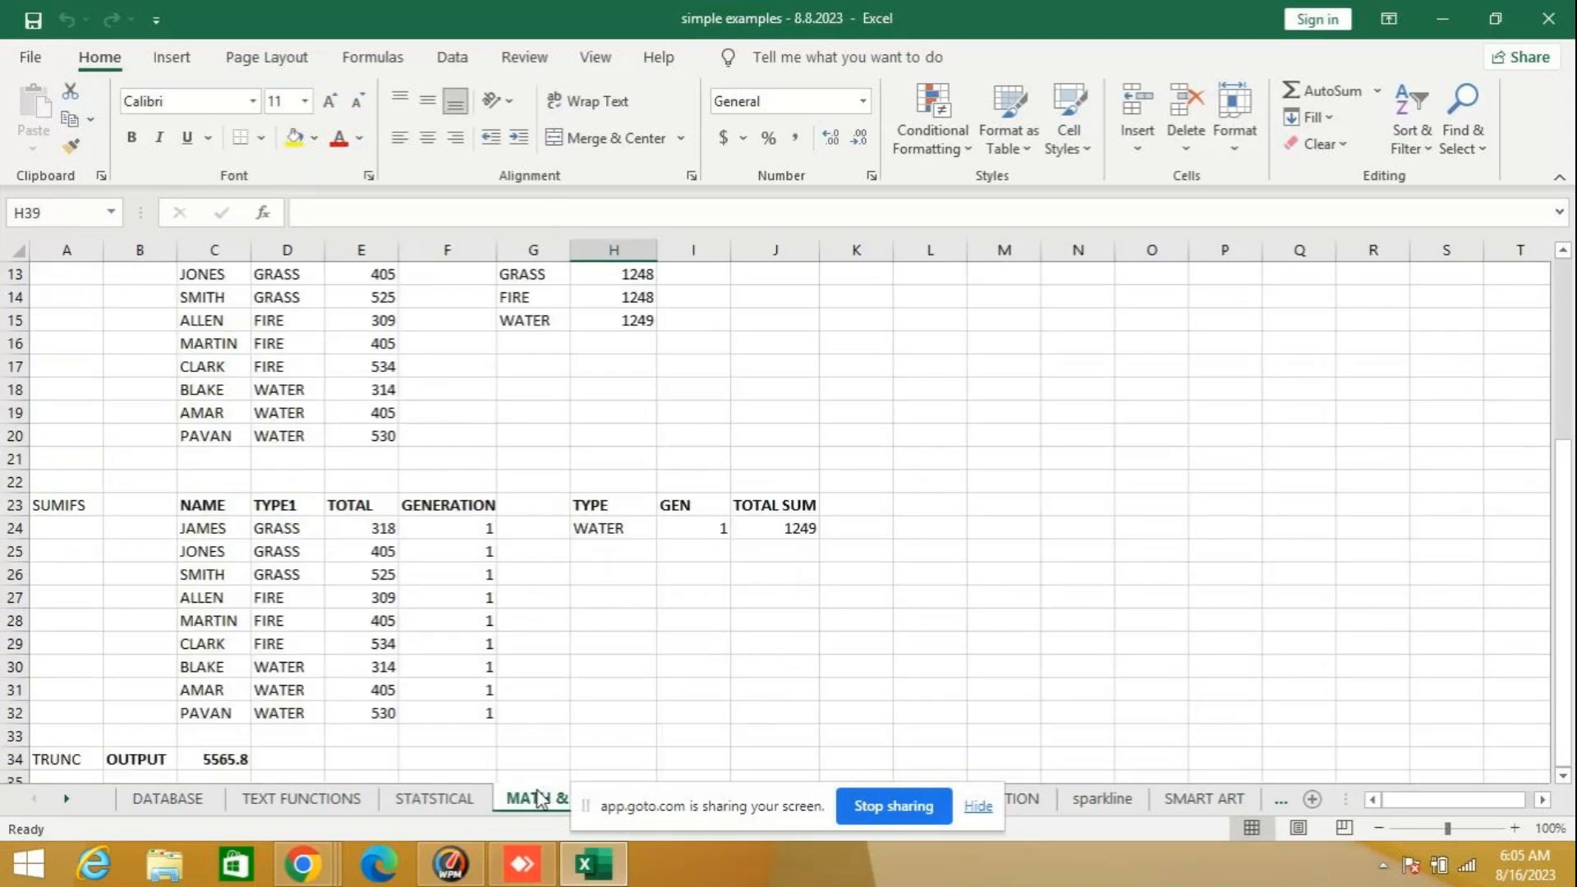
left_click(454, 802)
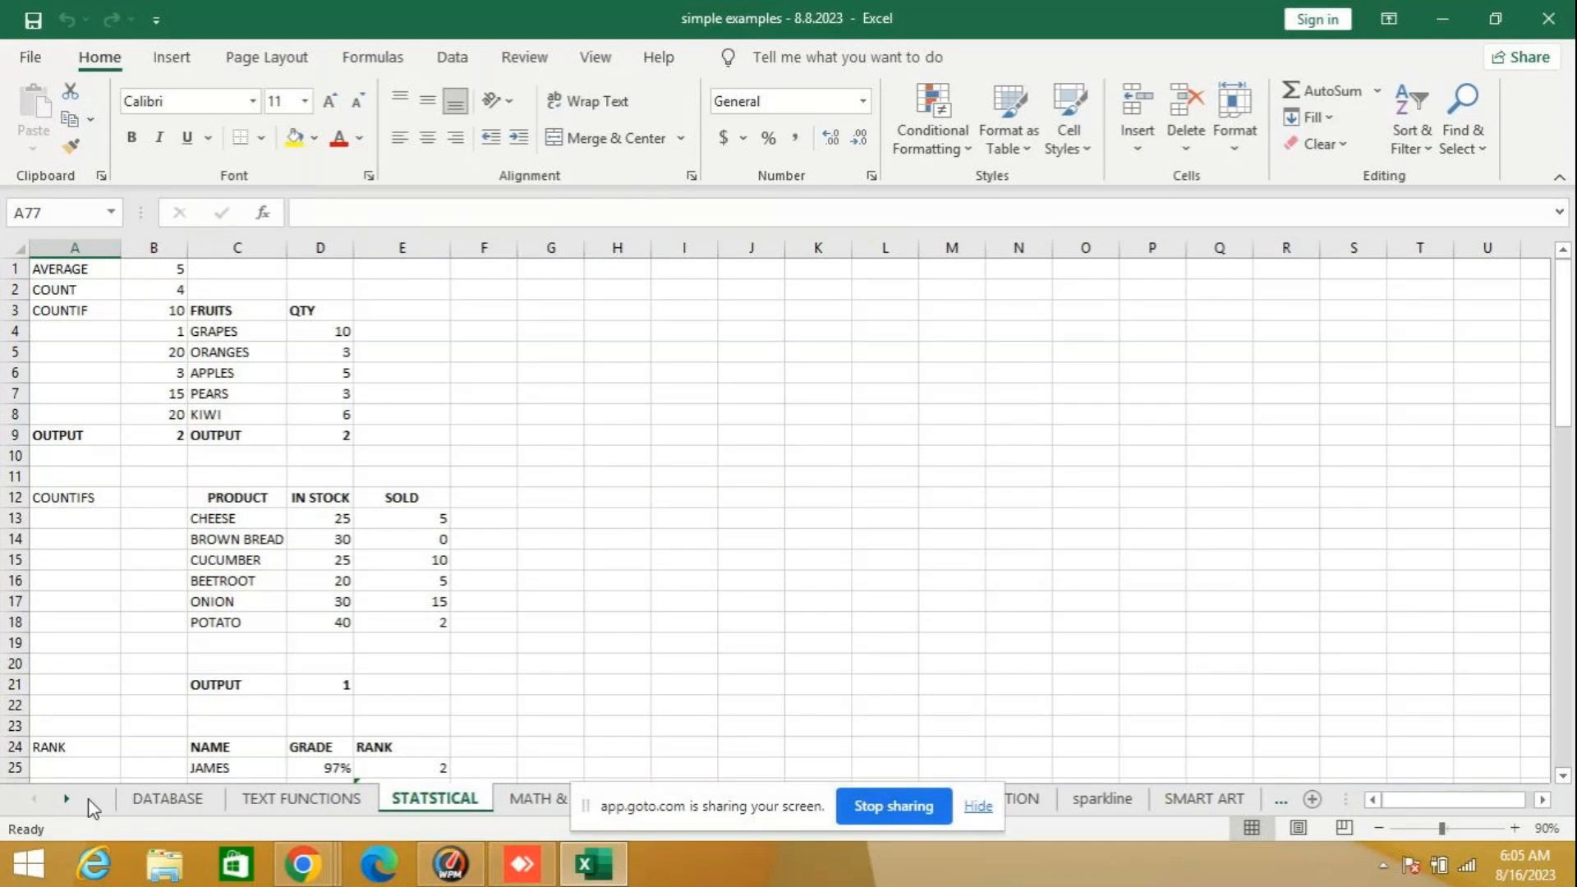
- Insert a new blank worksheet before the DATABASE sheet
right_click(201, 802)
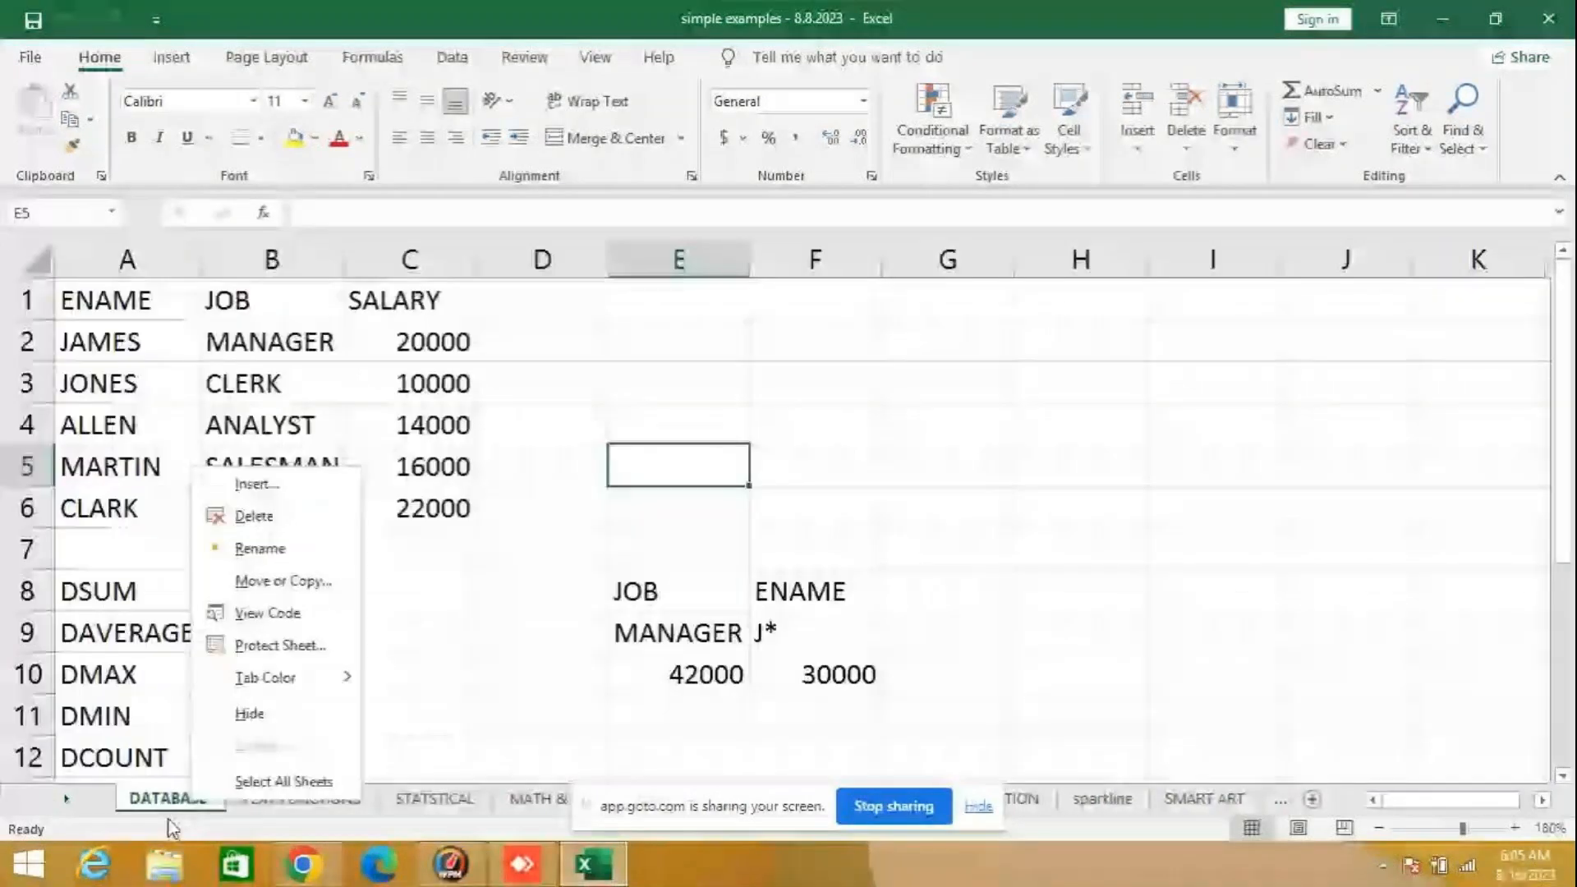
left_click(283, 484)
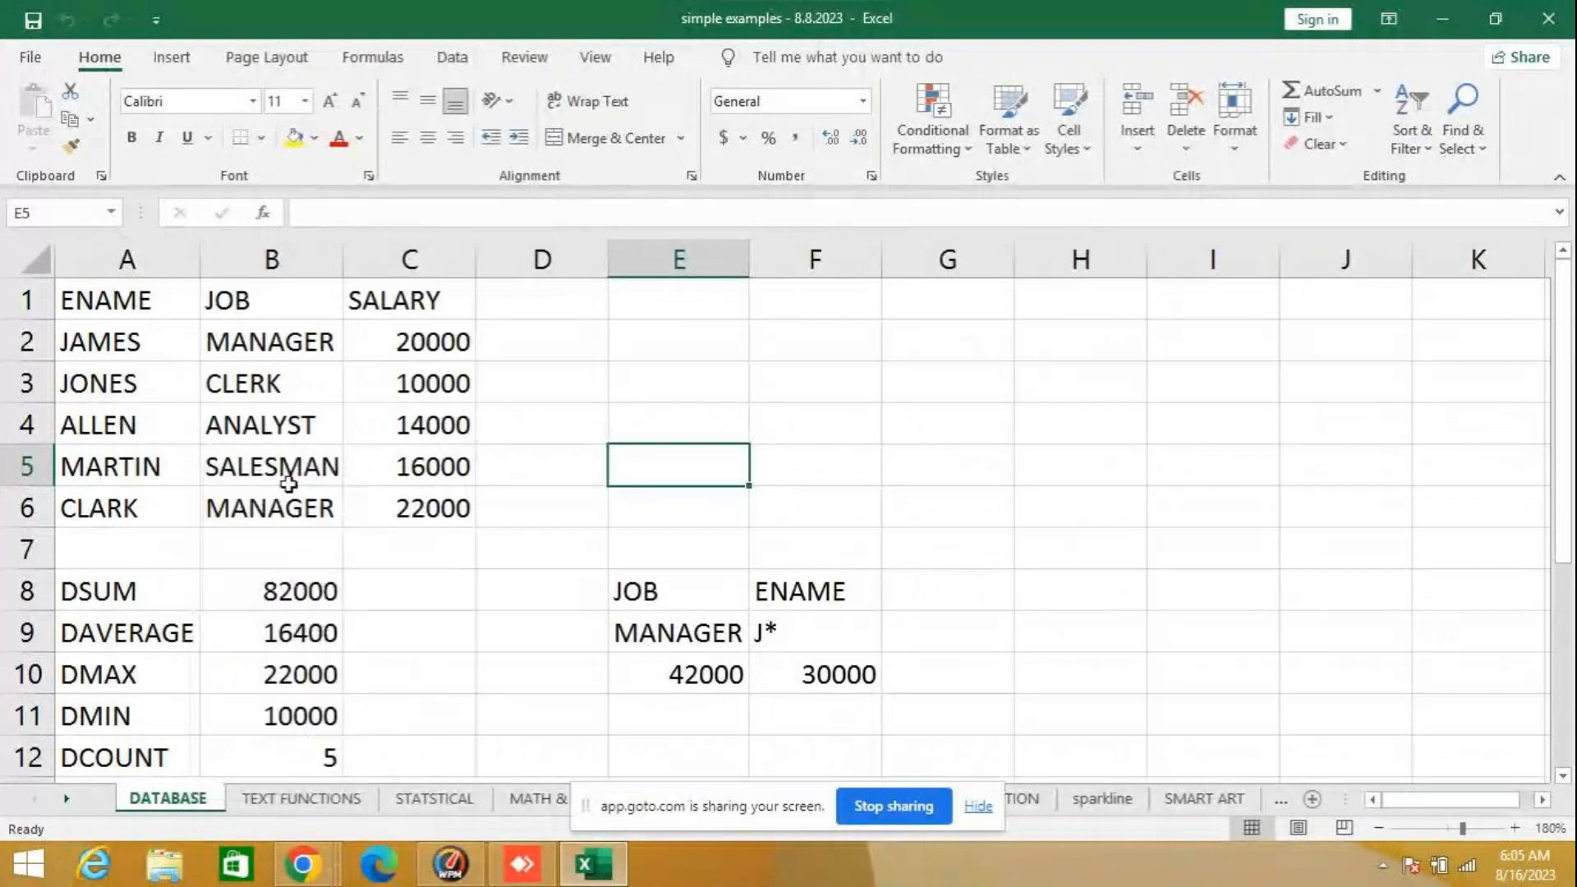
left_click(525, 666)
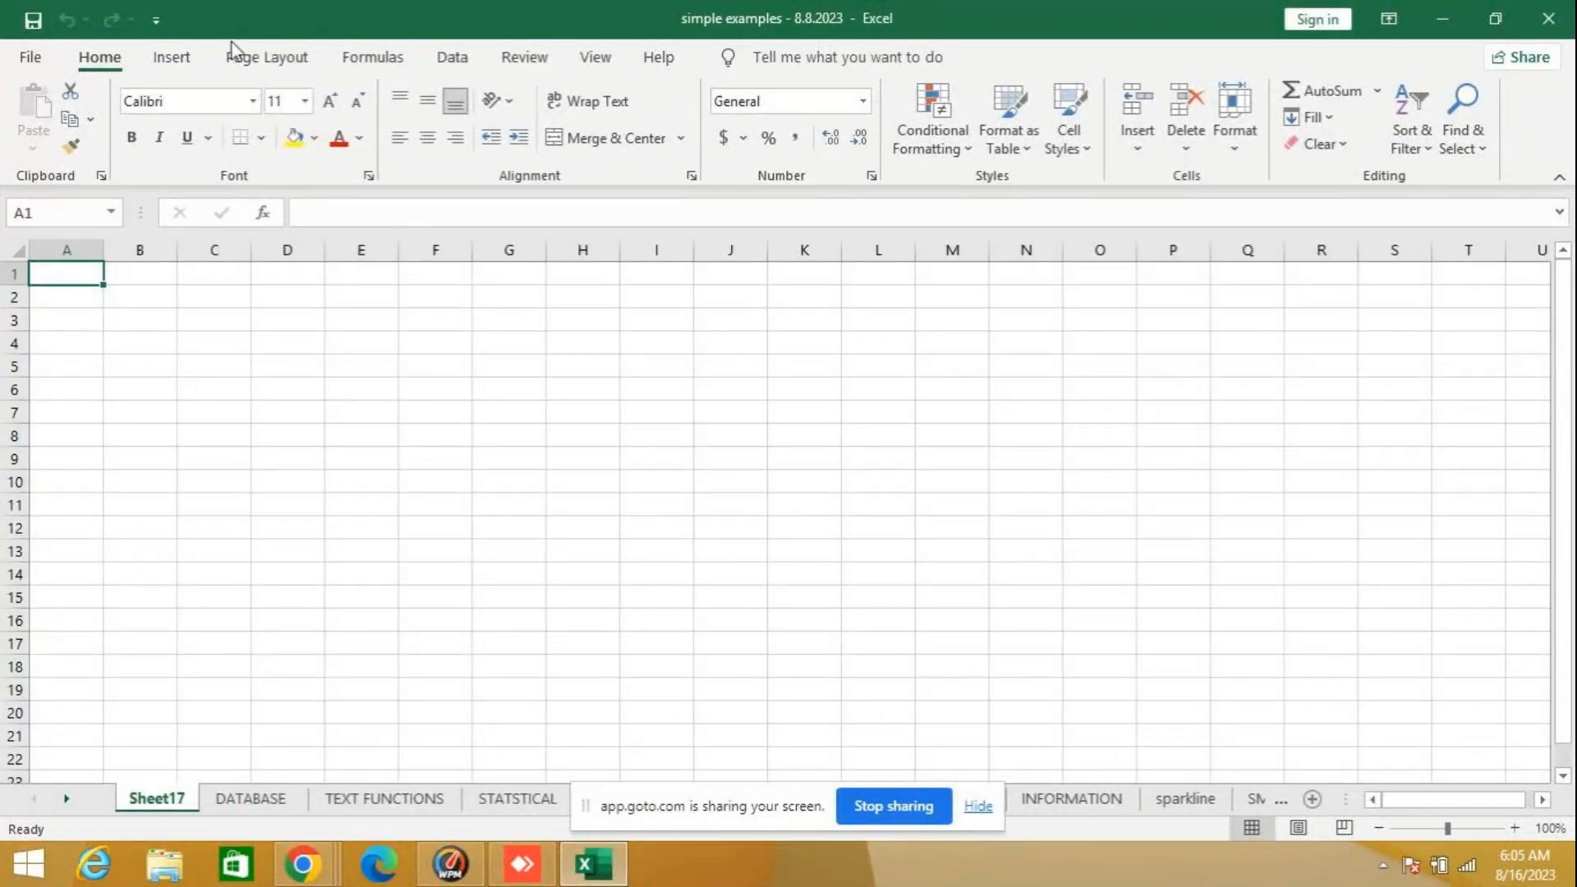
- Look at the Math & Trig category of the Insert Function list without inserting a function
left_click(262, 213)
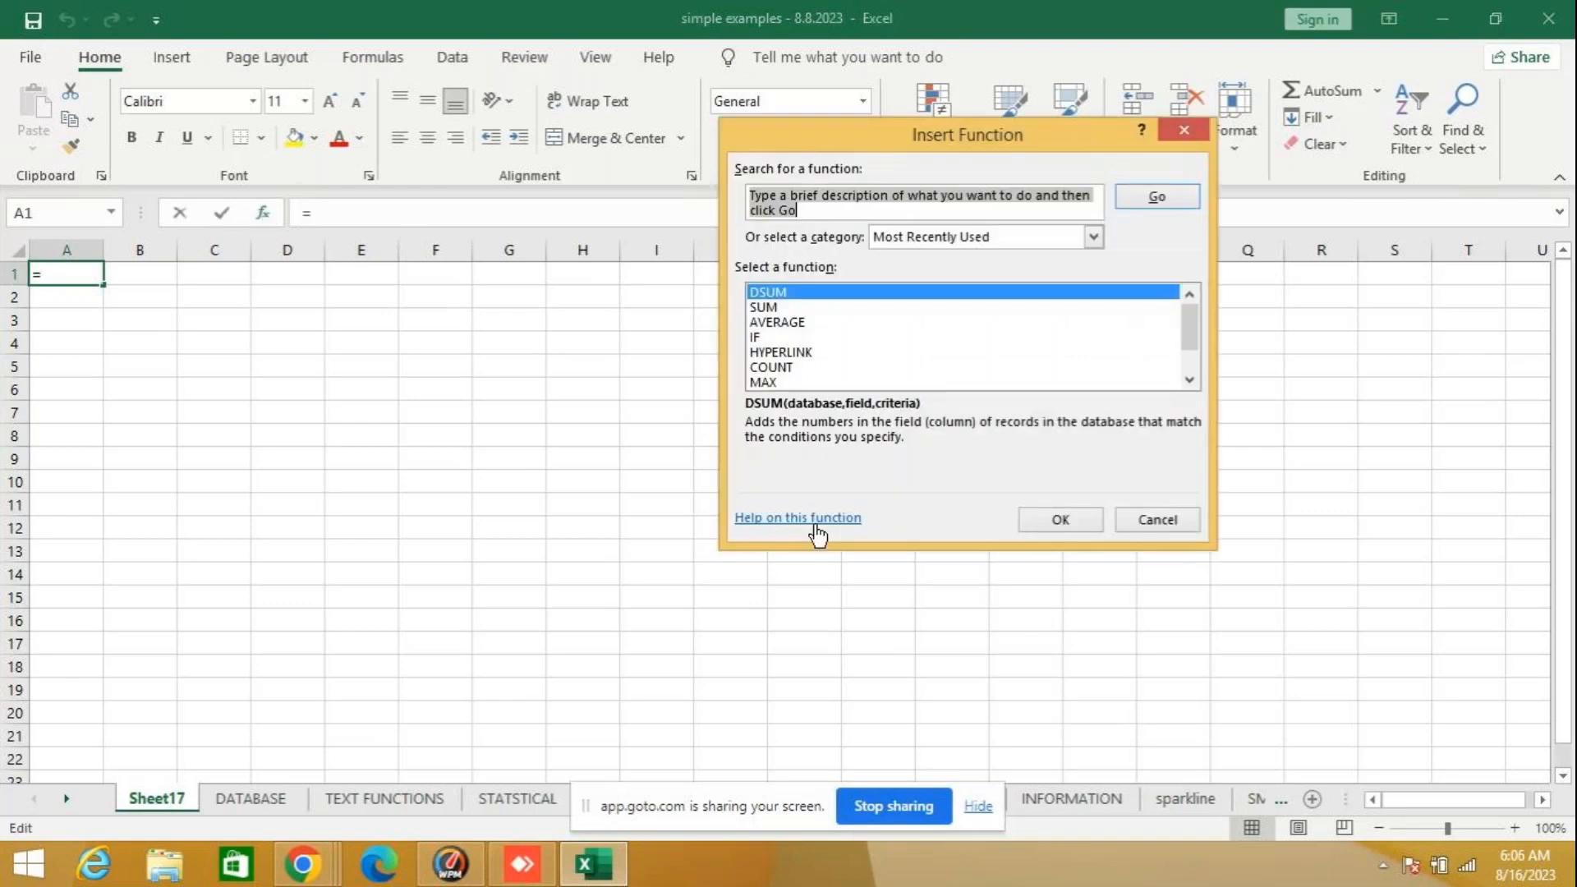
left_click(1014, 238)
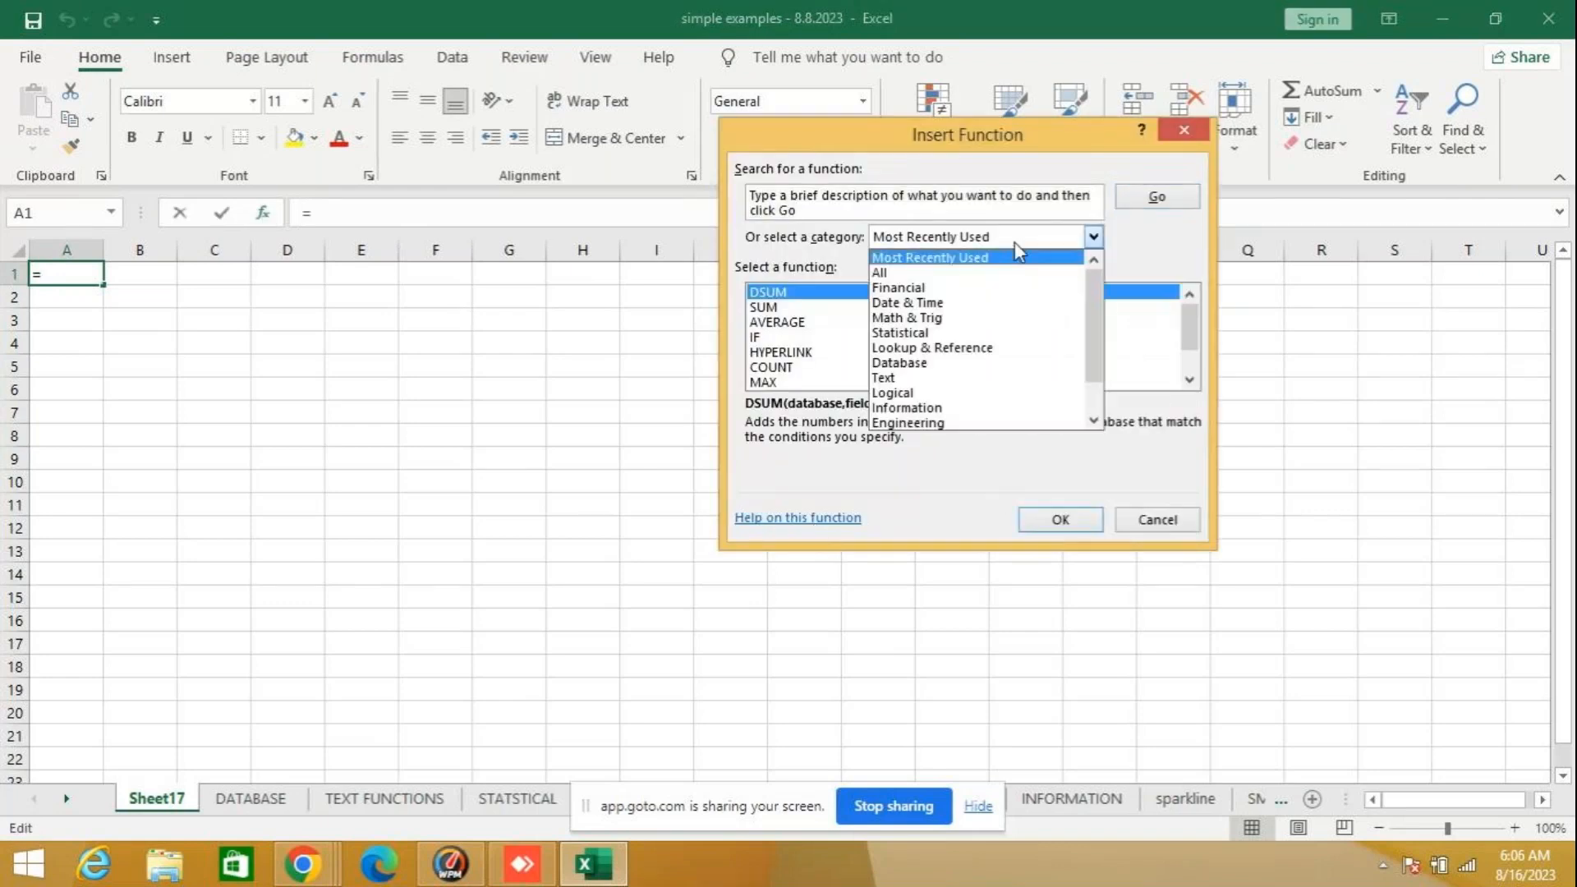
left_click(964, 318)
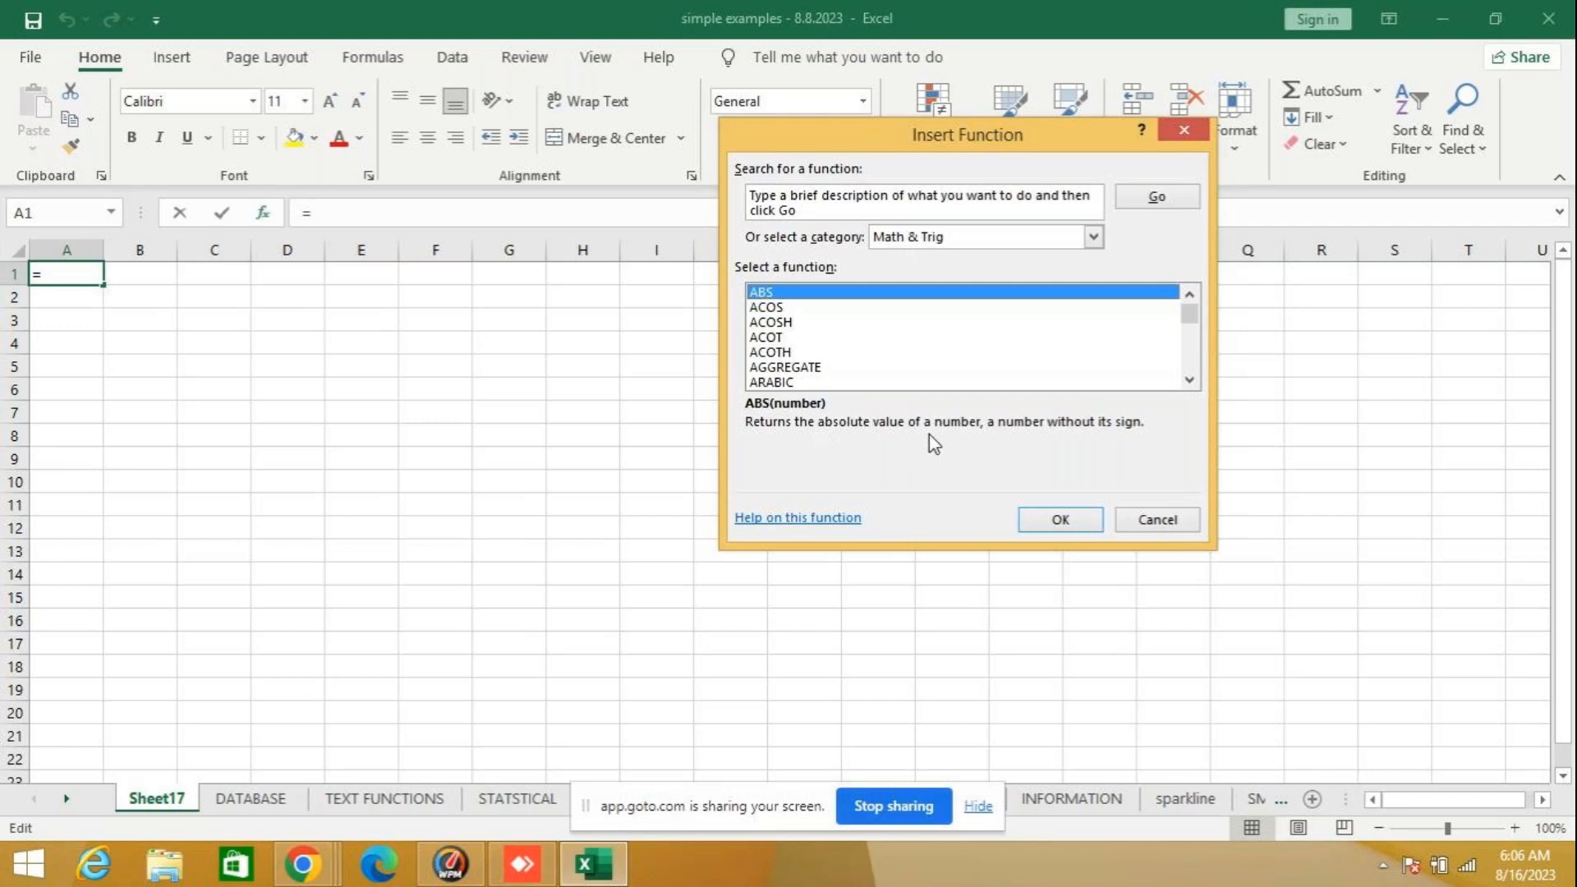
left_click(1167, 520)
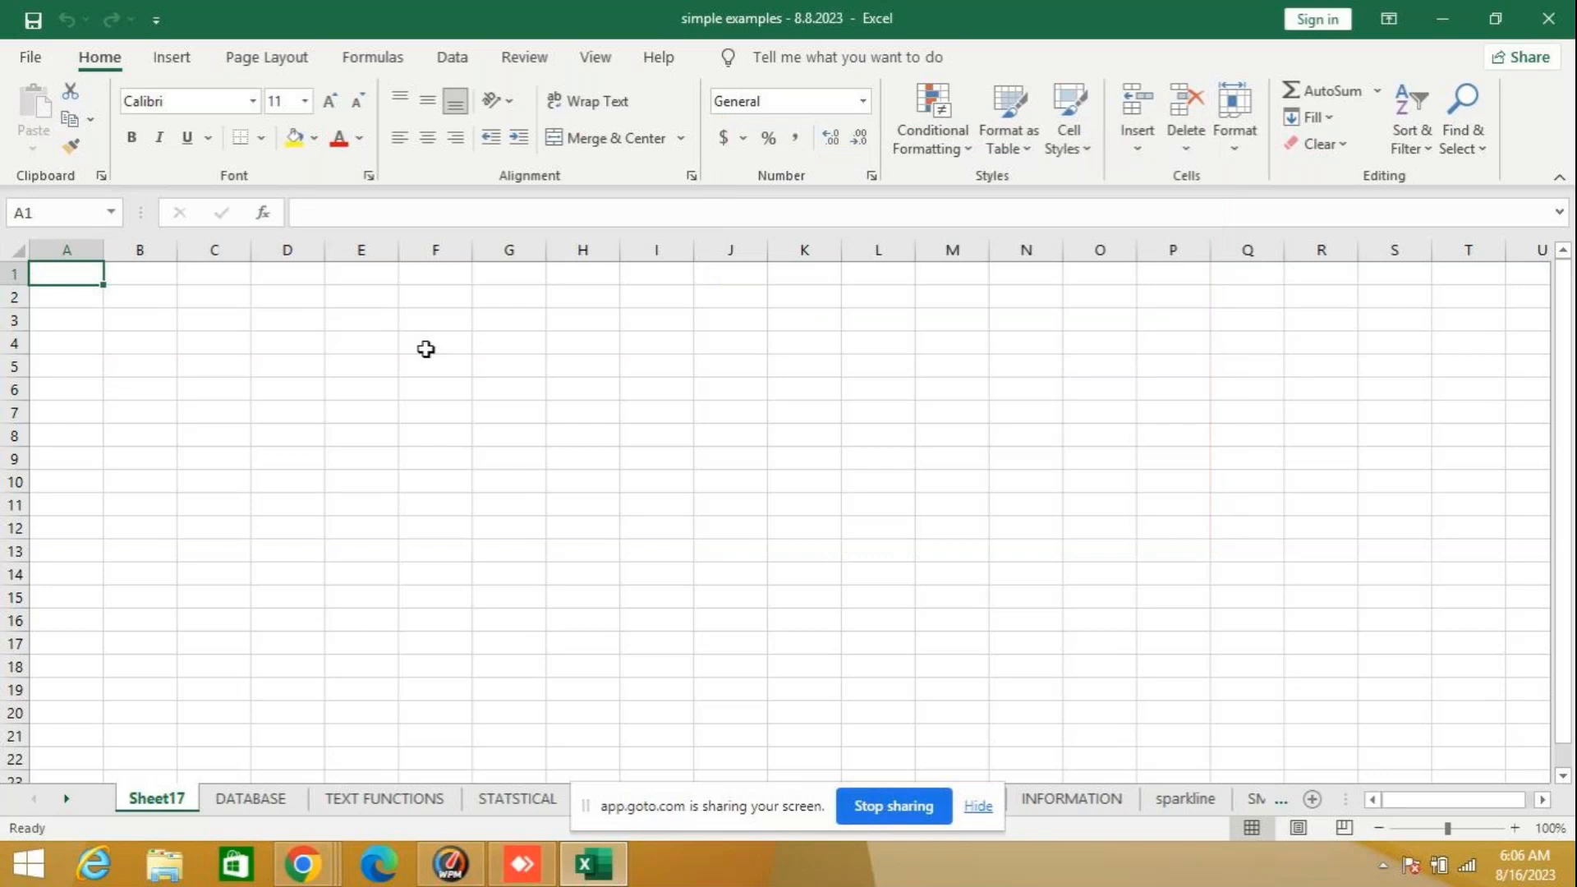
- Enter the column headings salary in A1 and comm in B1 of the new sheet
type("s")
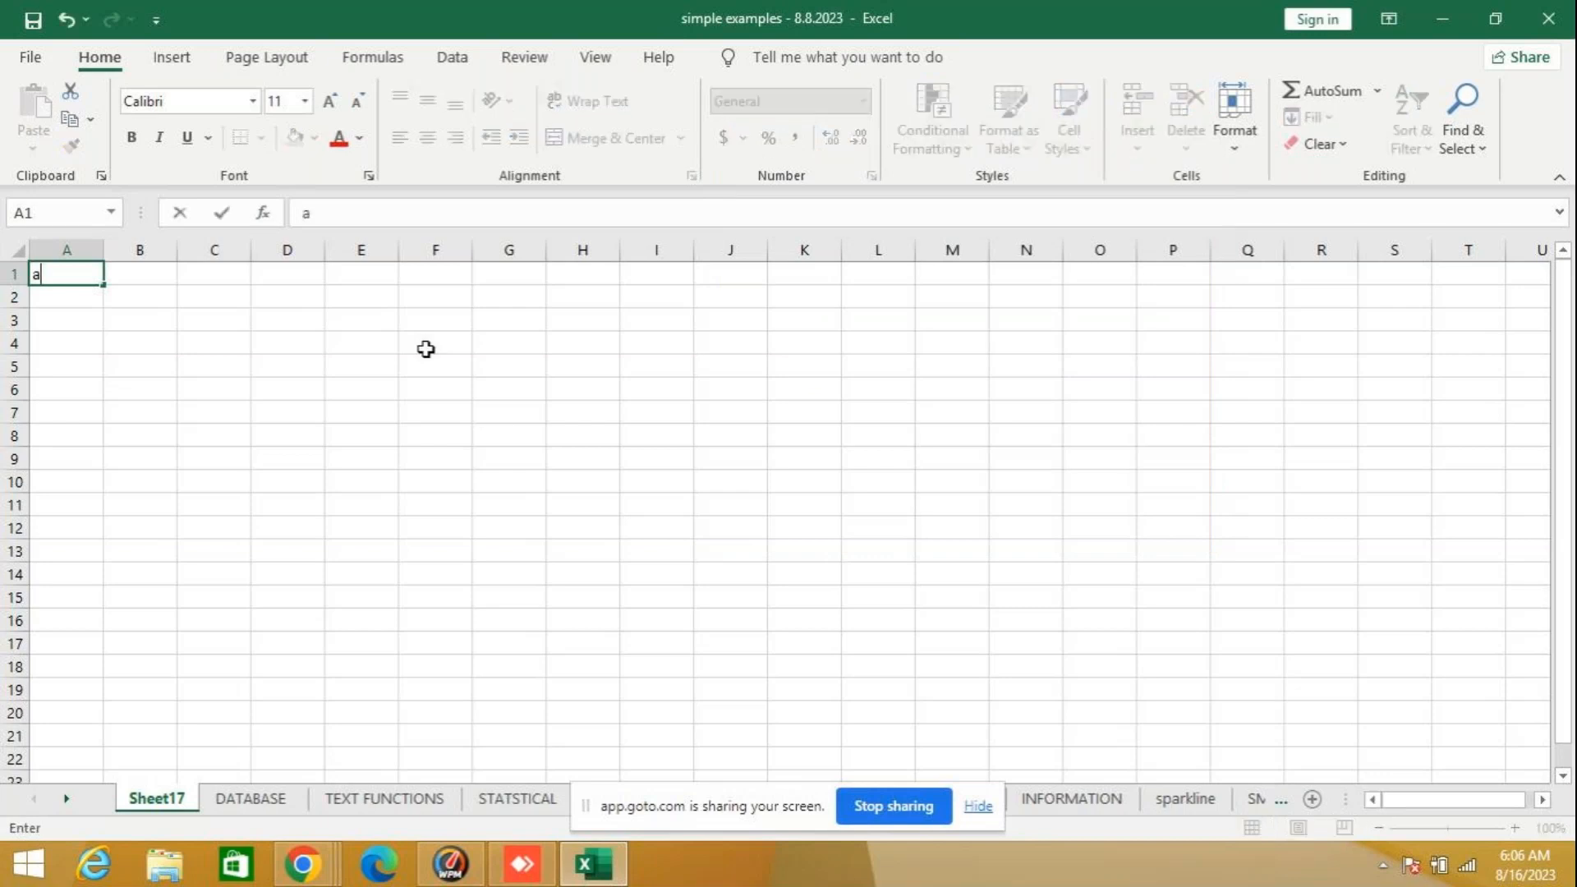
type("la")
key("BackSpace")
key("BackSpace")
type("alary")
key("Tab")
type("comm")
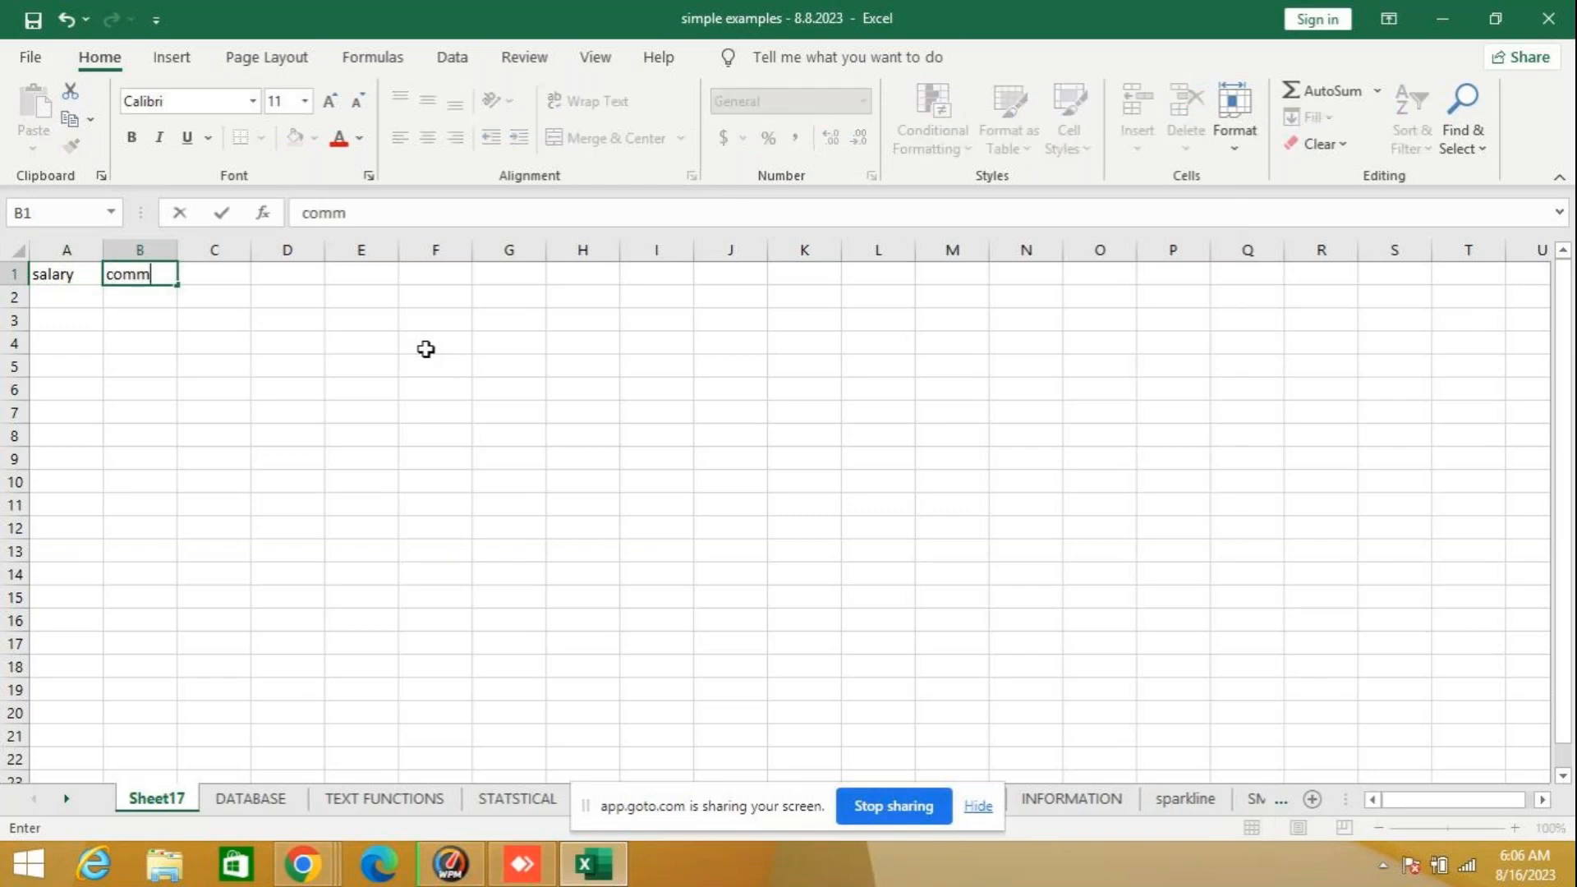
key("Return")
- Fill the first data row with salary 5000 in A2 and comm 2000 in B2
key("Down")
key("Left")
key("Up")
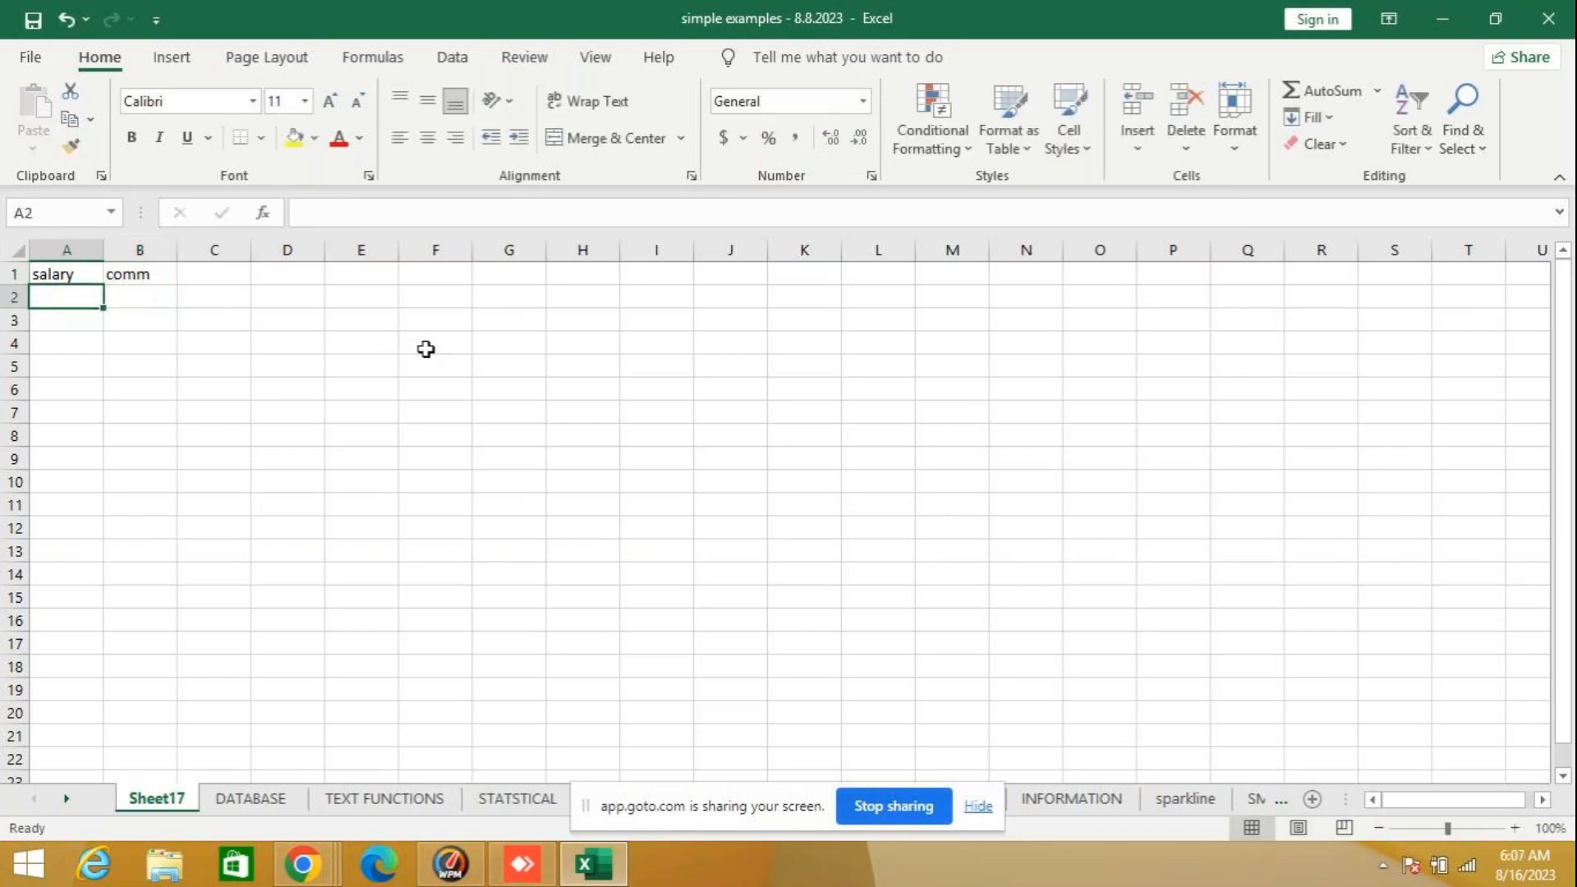
type("5000")
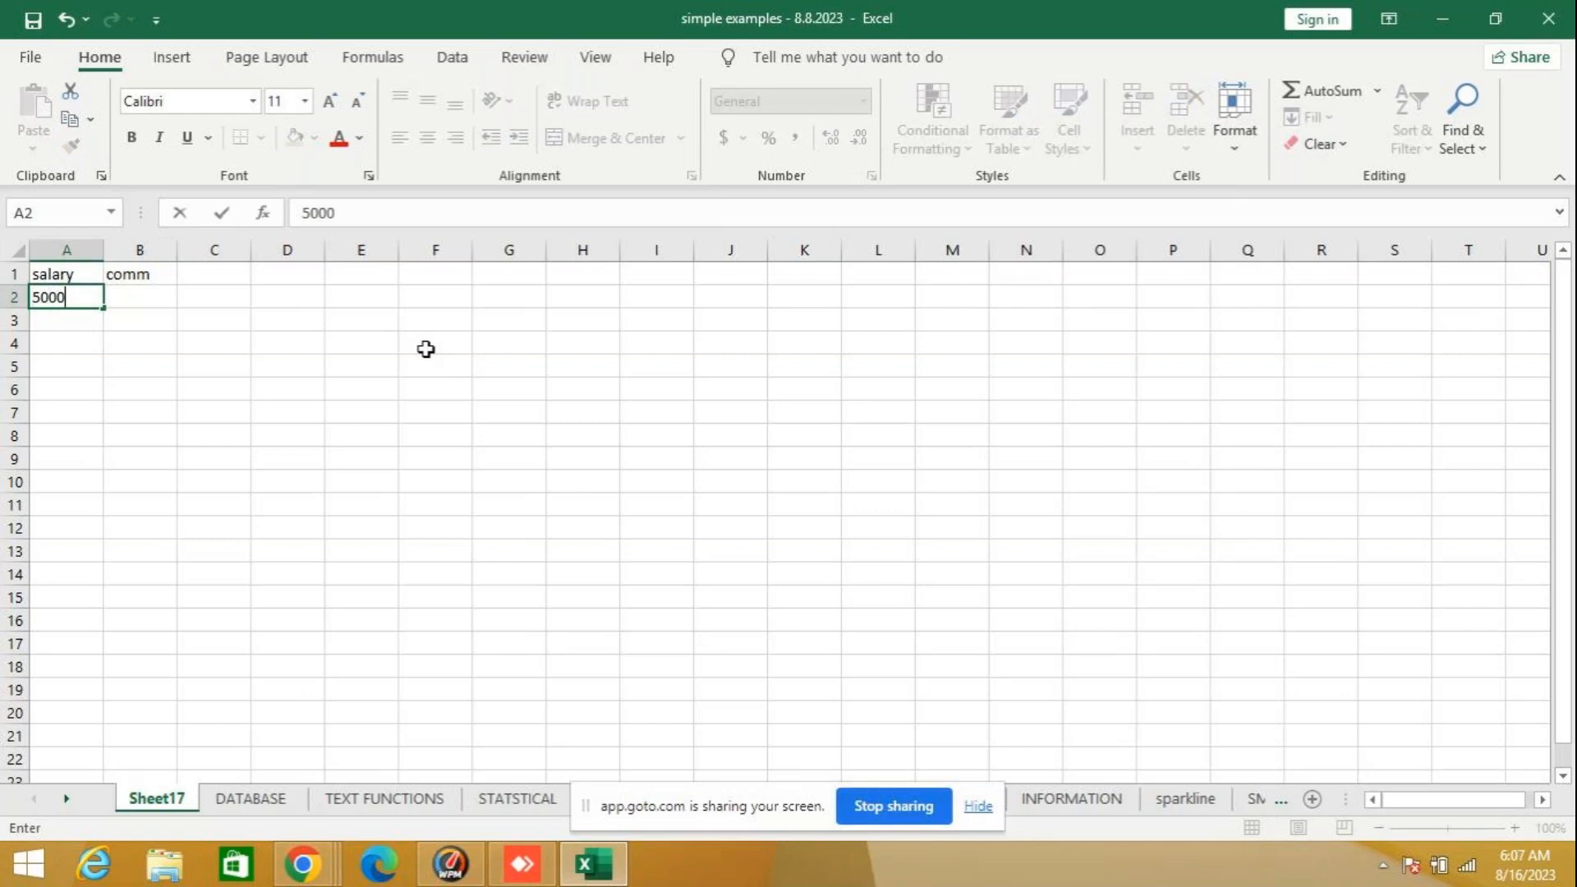
key("Tab")
type("2000")
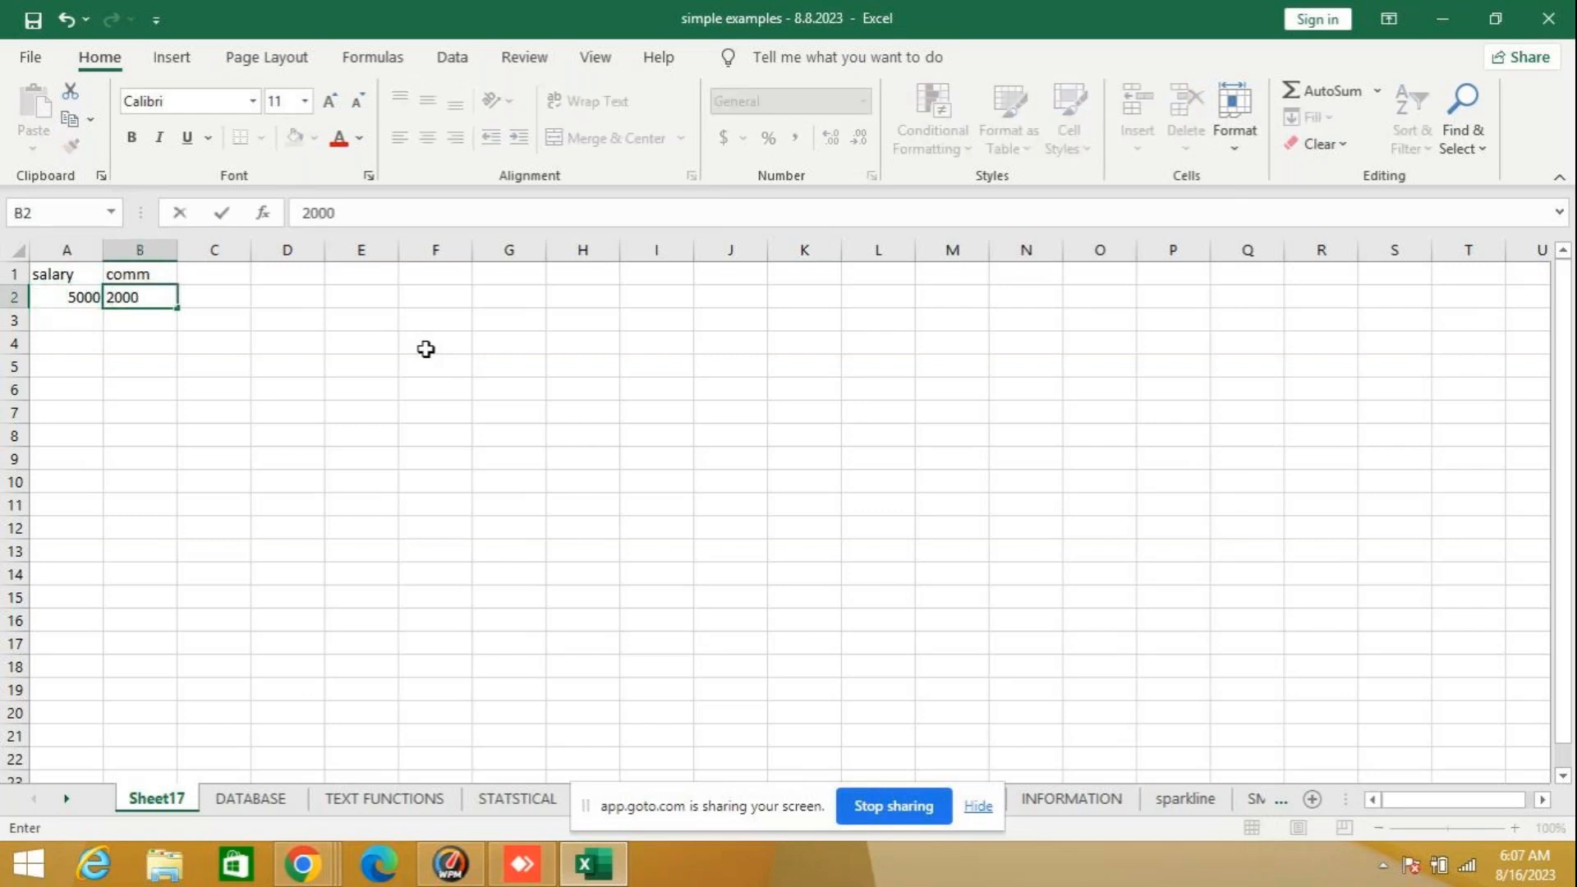
key("Return")
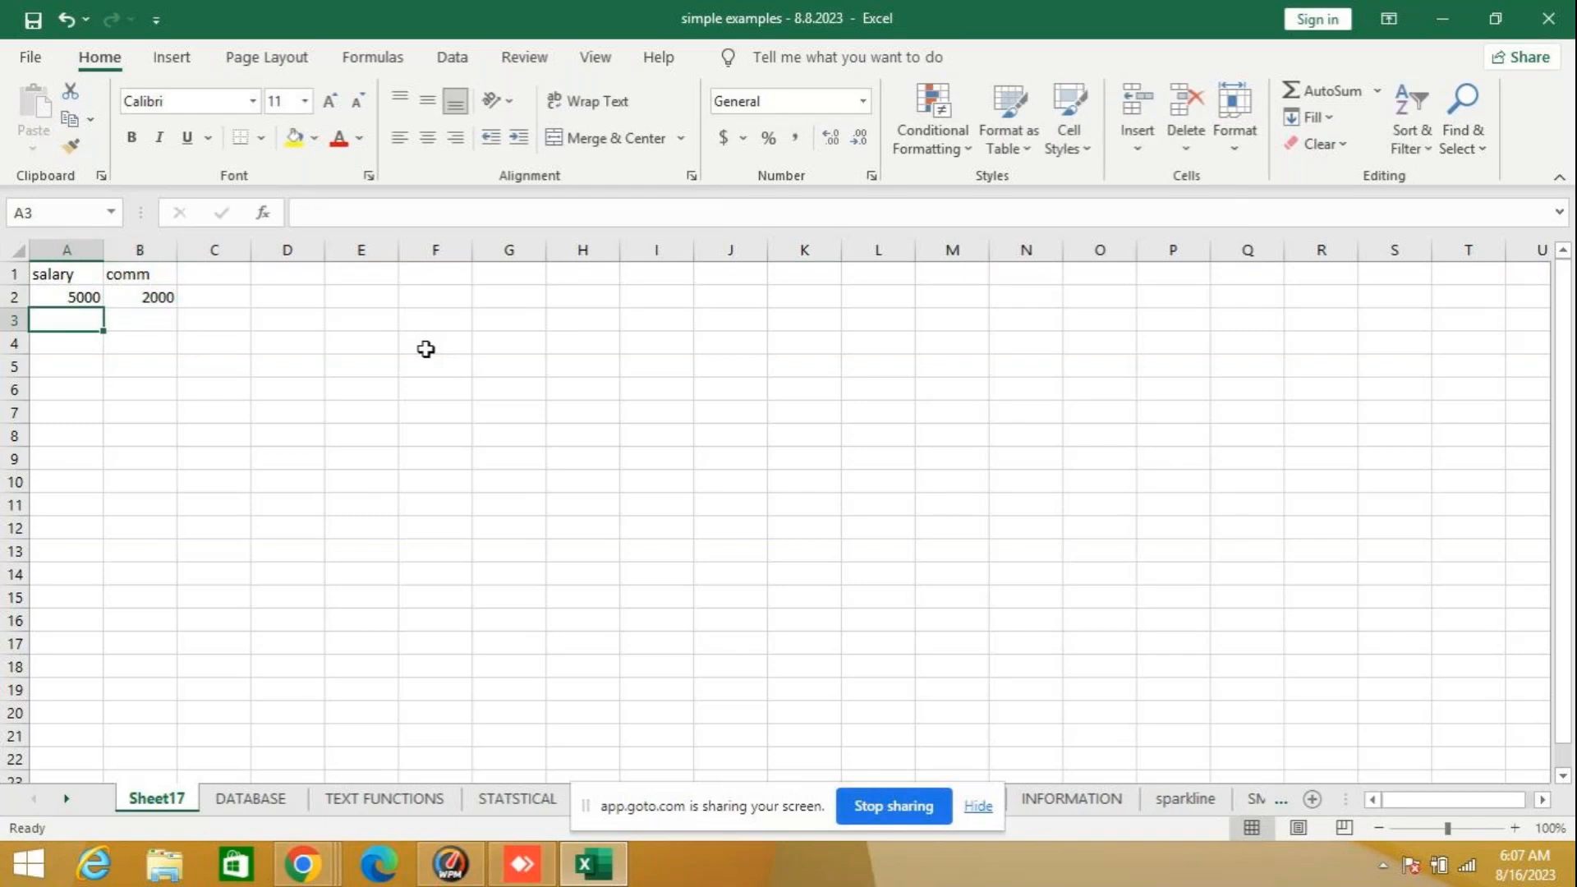
- Fill the second data row with salary 15000 in A3 and comm 16000 in B3
type("15000")
key("Tab")
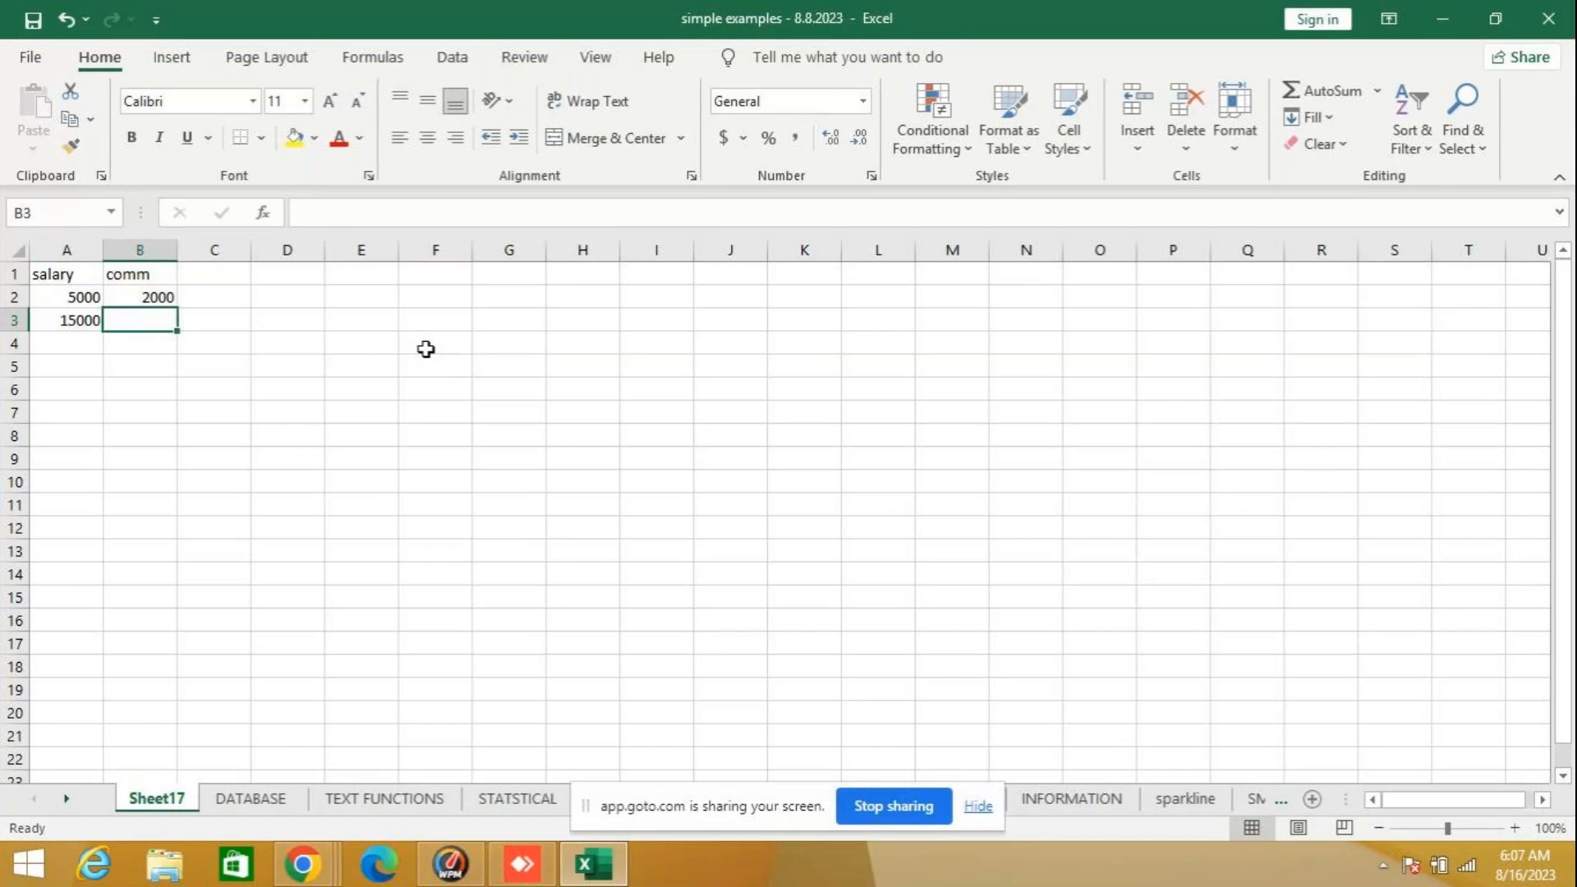
type("16")
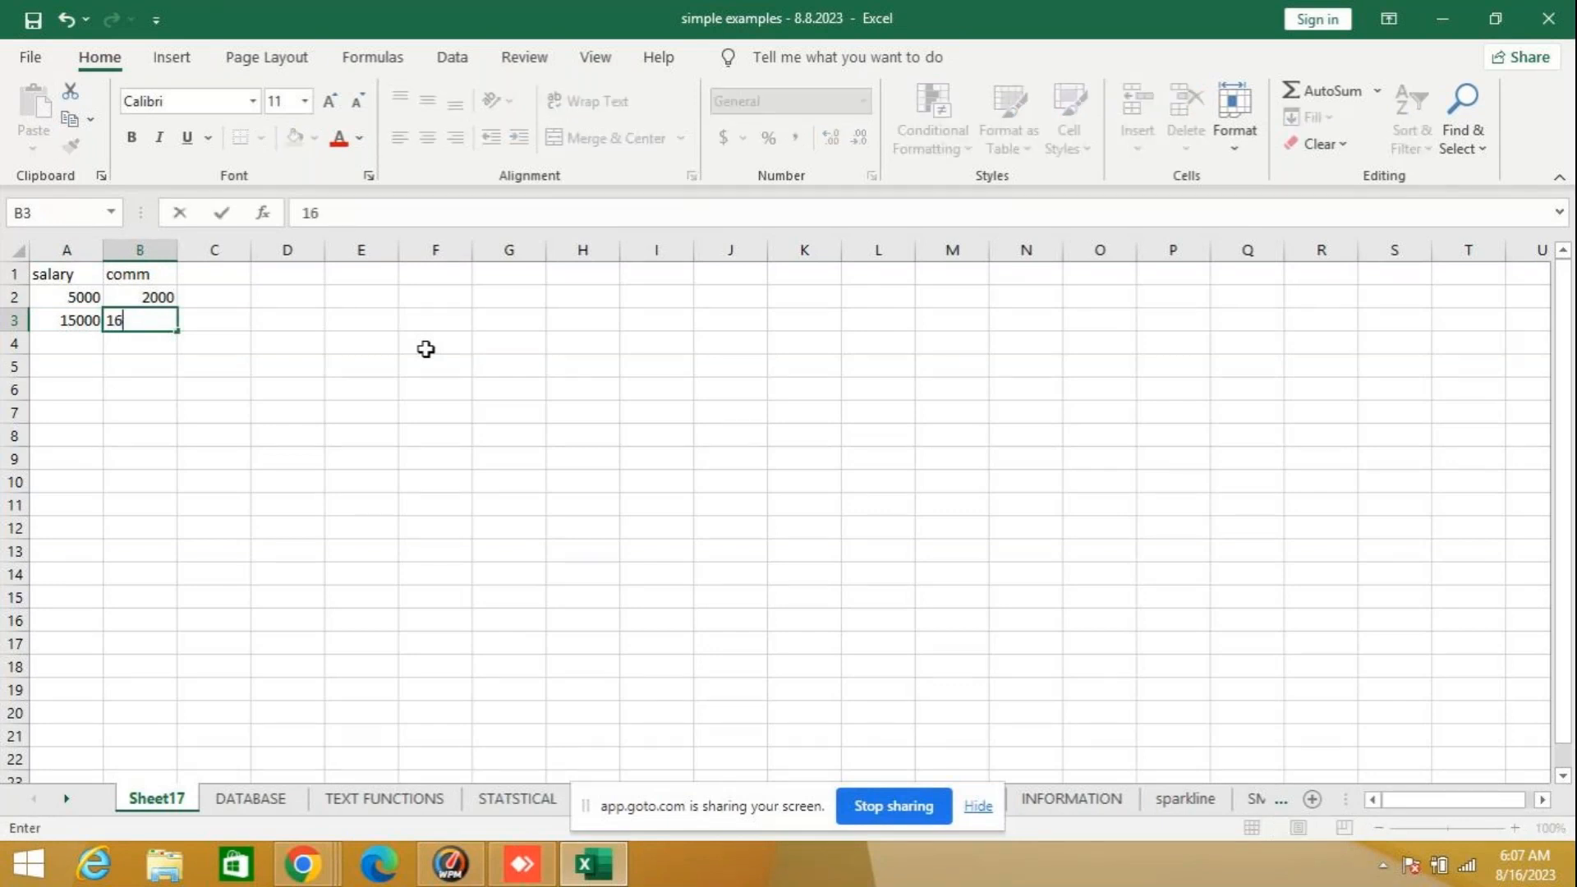
type("000")
key("Tab")
- Calculate salary minus comm with the formula =A2-B2 in C2 and copy it down to C3
key("Up")
key("Up")
key("Down")
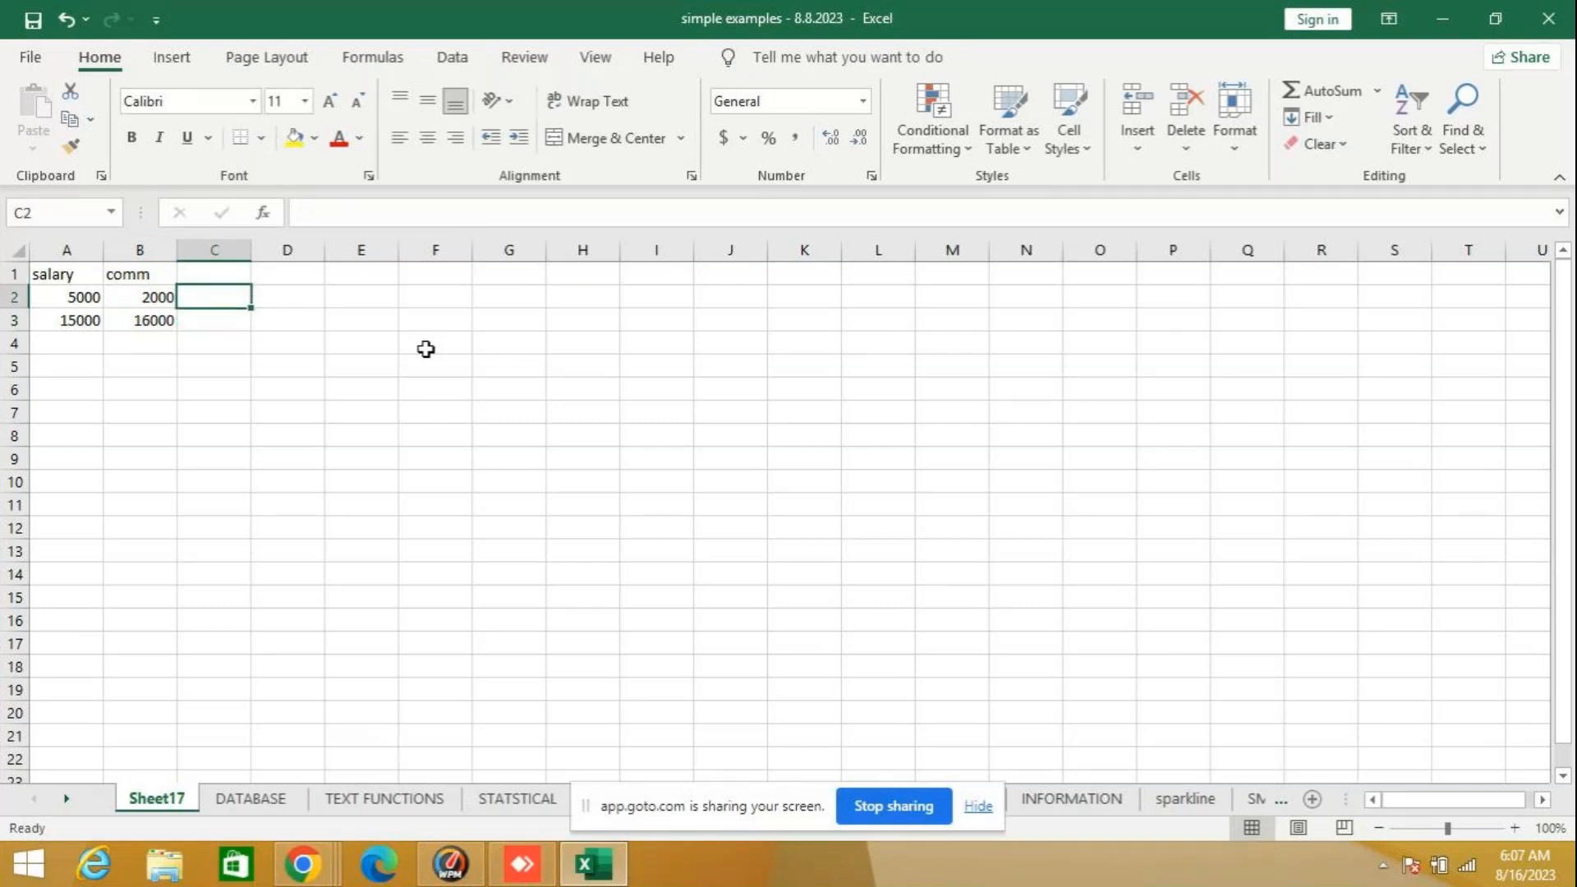
type("=")
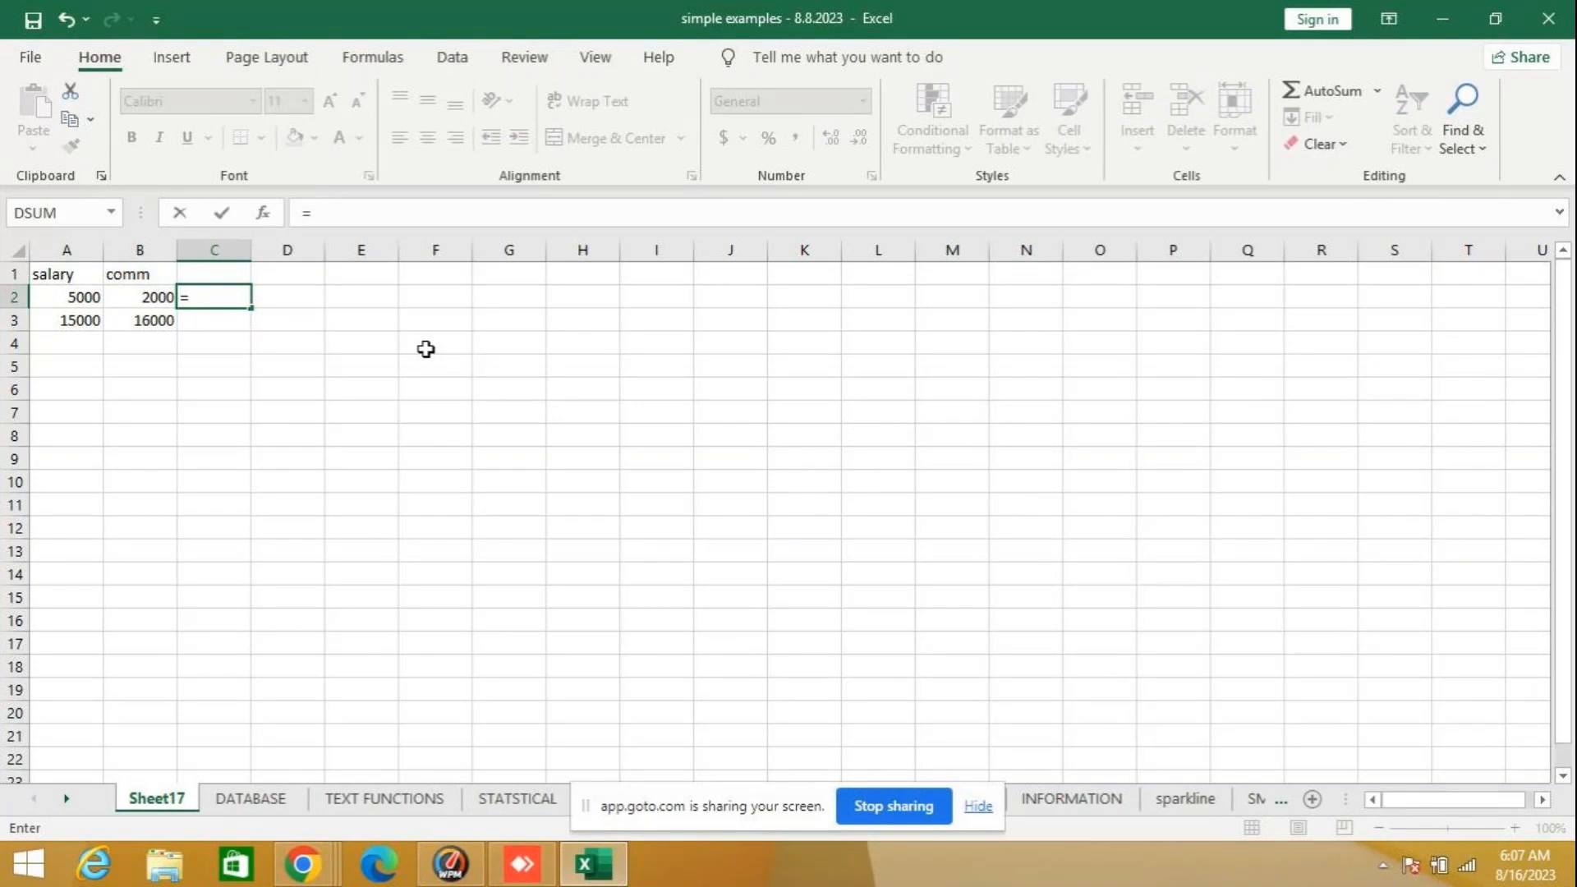
type("a")
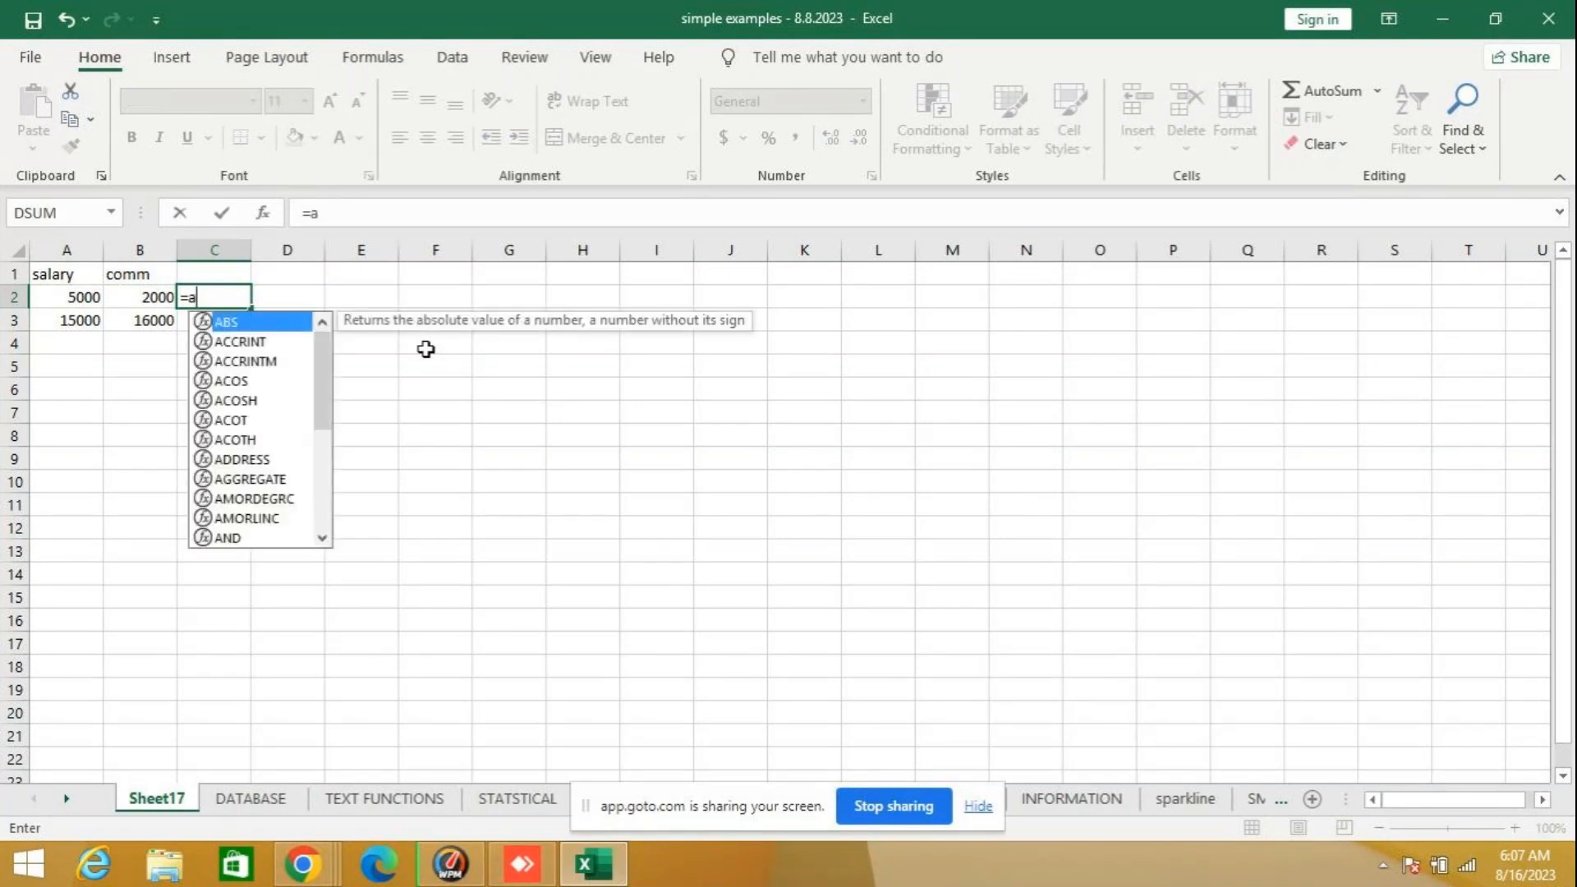
type("2-")
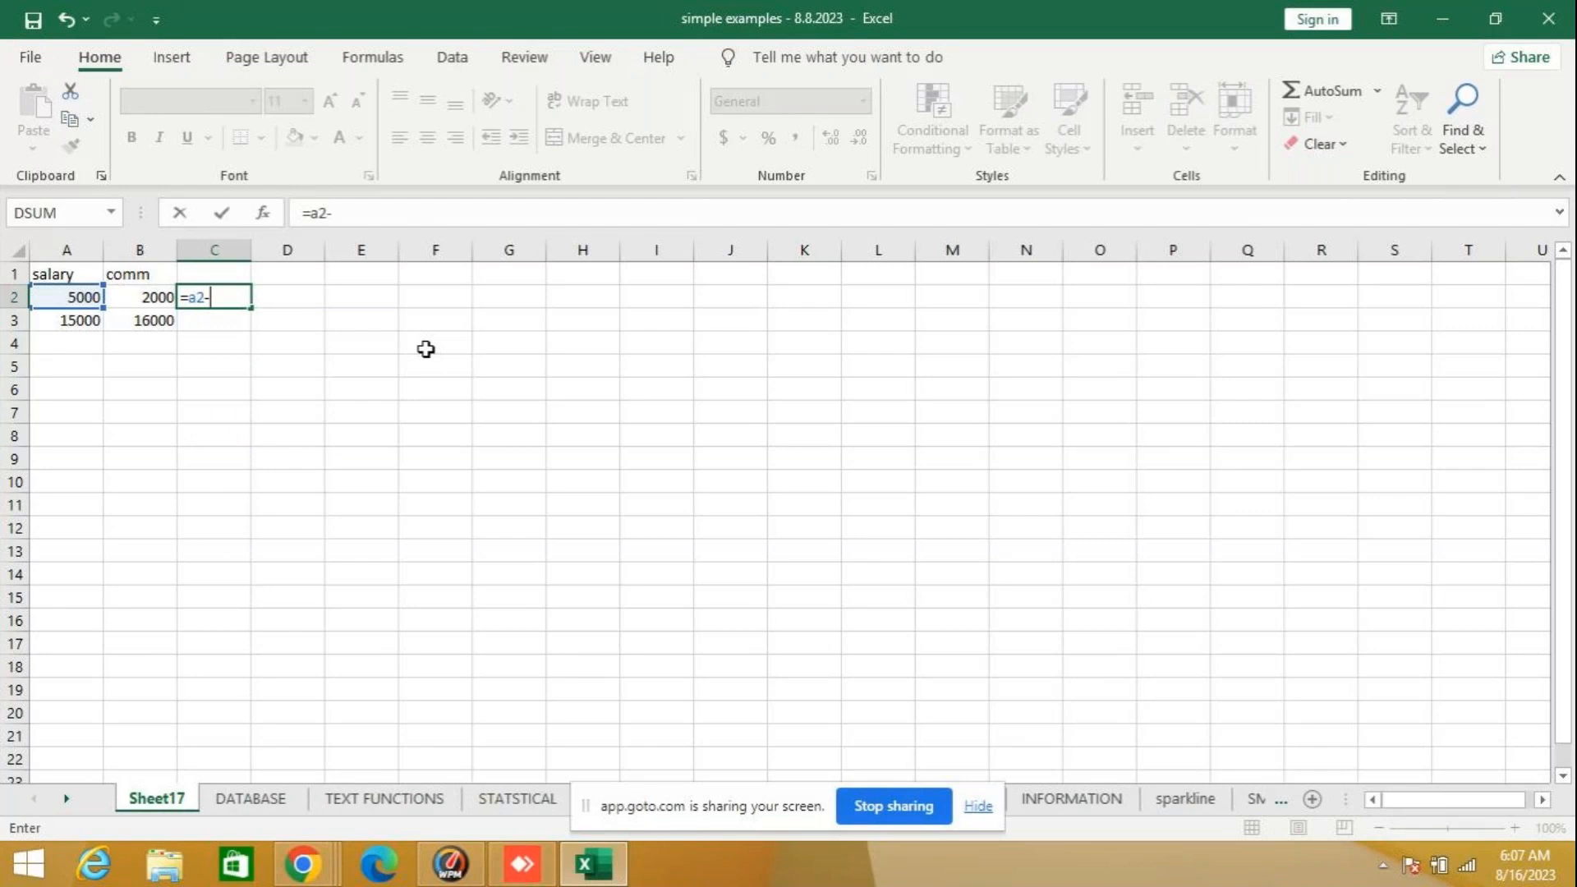
type("b2")
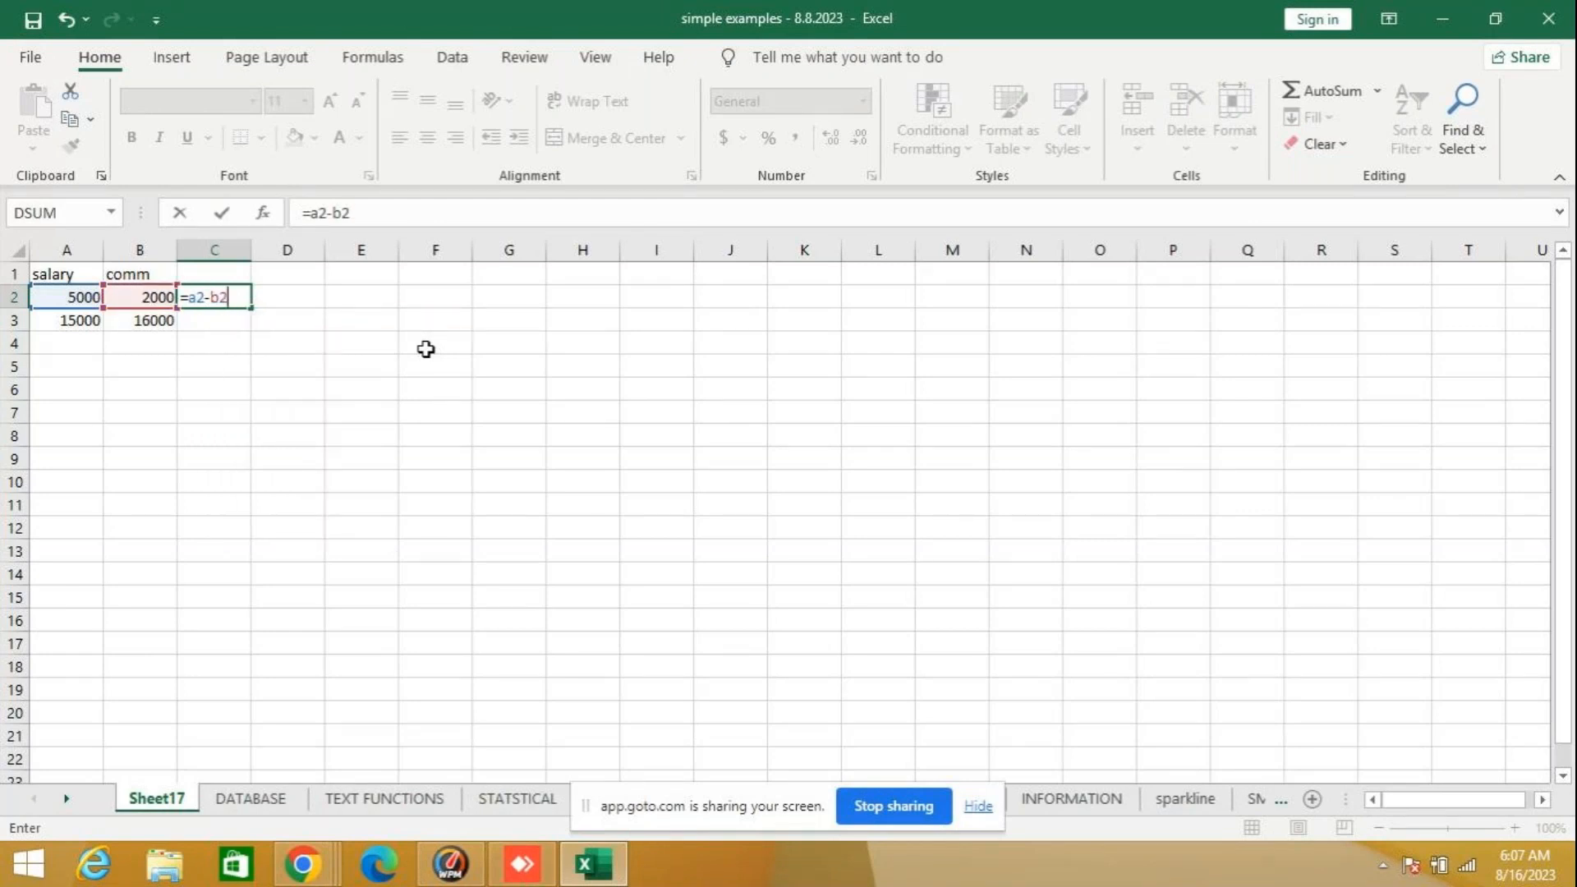
key("Return")
left_click(219, 292)
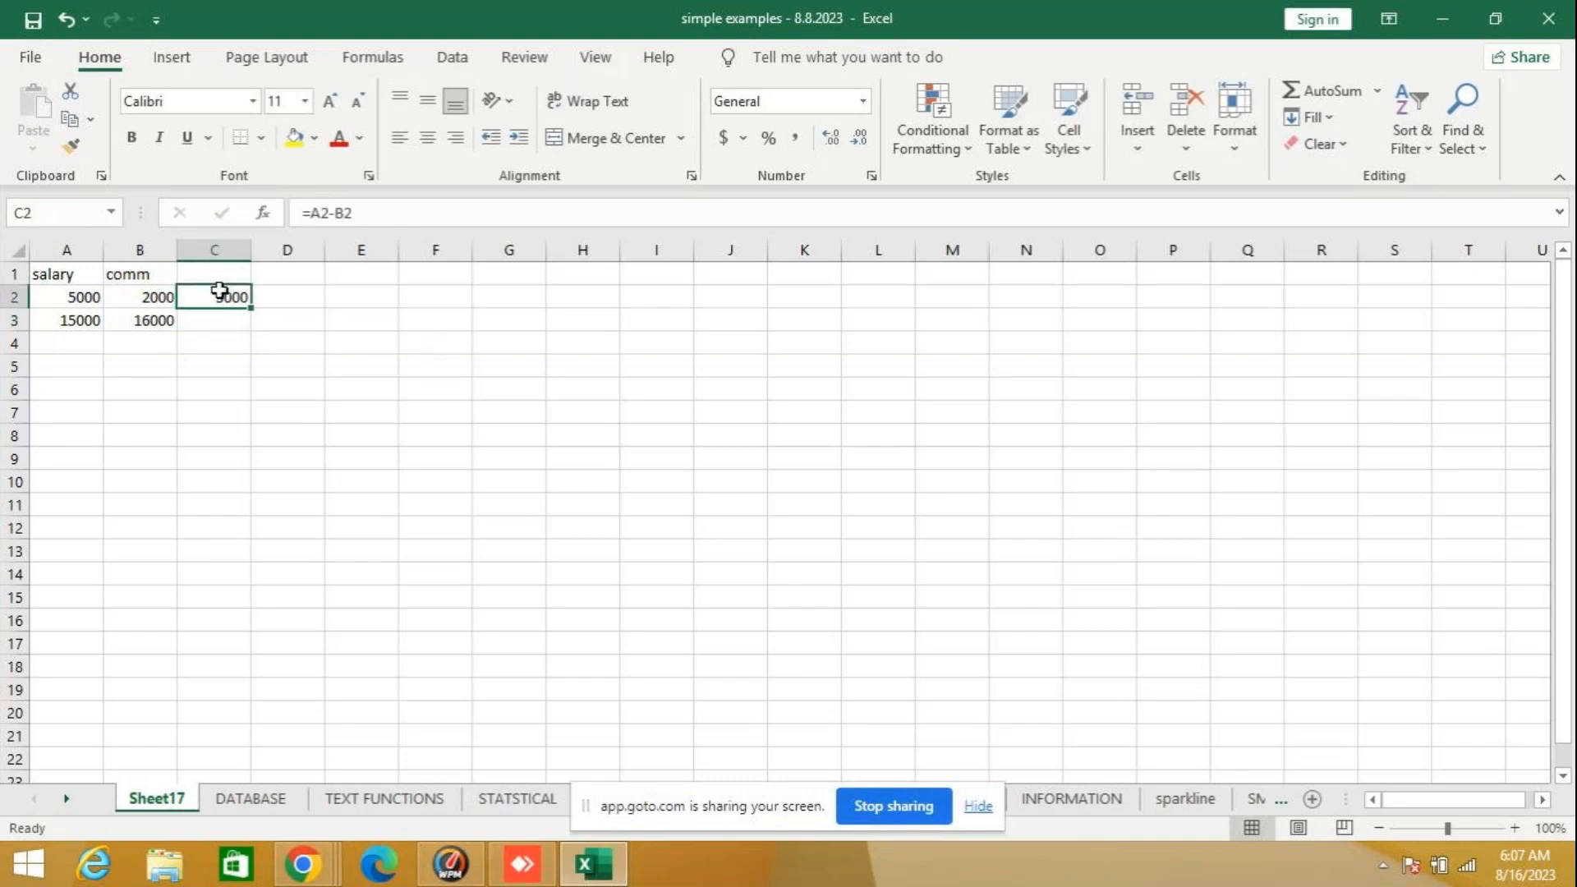
left_click_drag(251, 308, 258, 328)
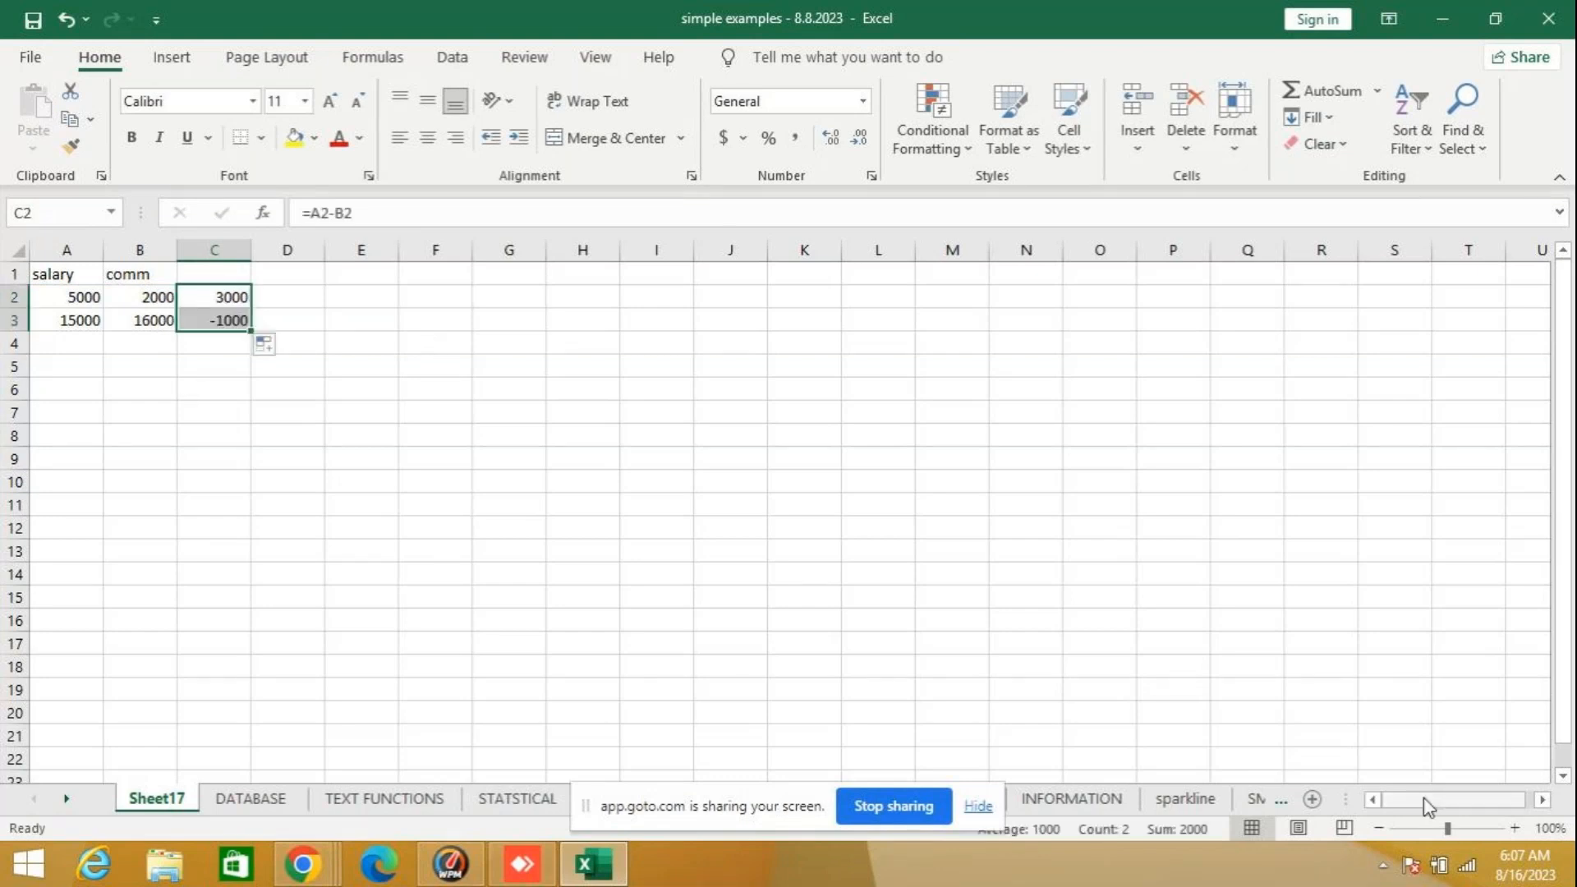
- Add the heading salary-comm in C1 and fit column C's width to its contents
left_click_drag(1448, 830, 1461, 830)
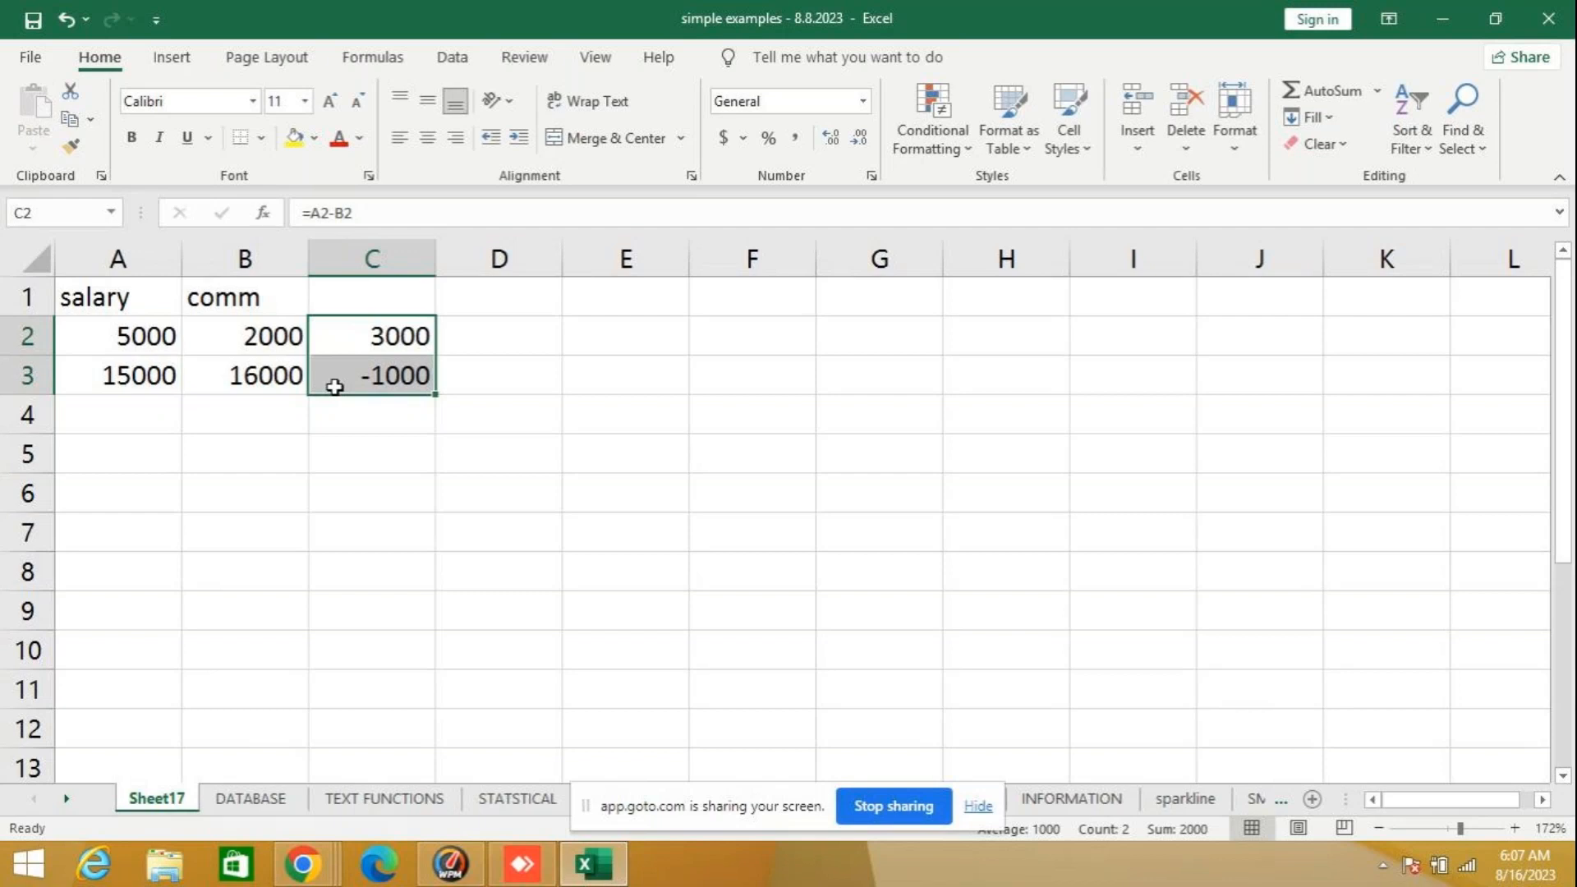
left_click(360, 300)
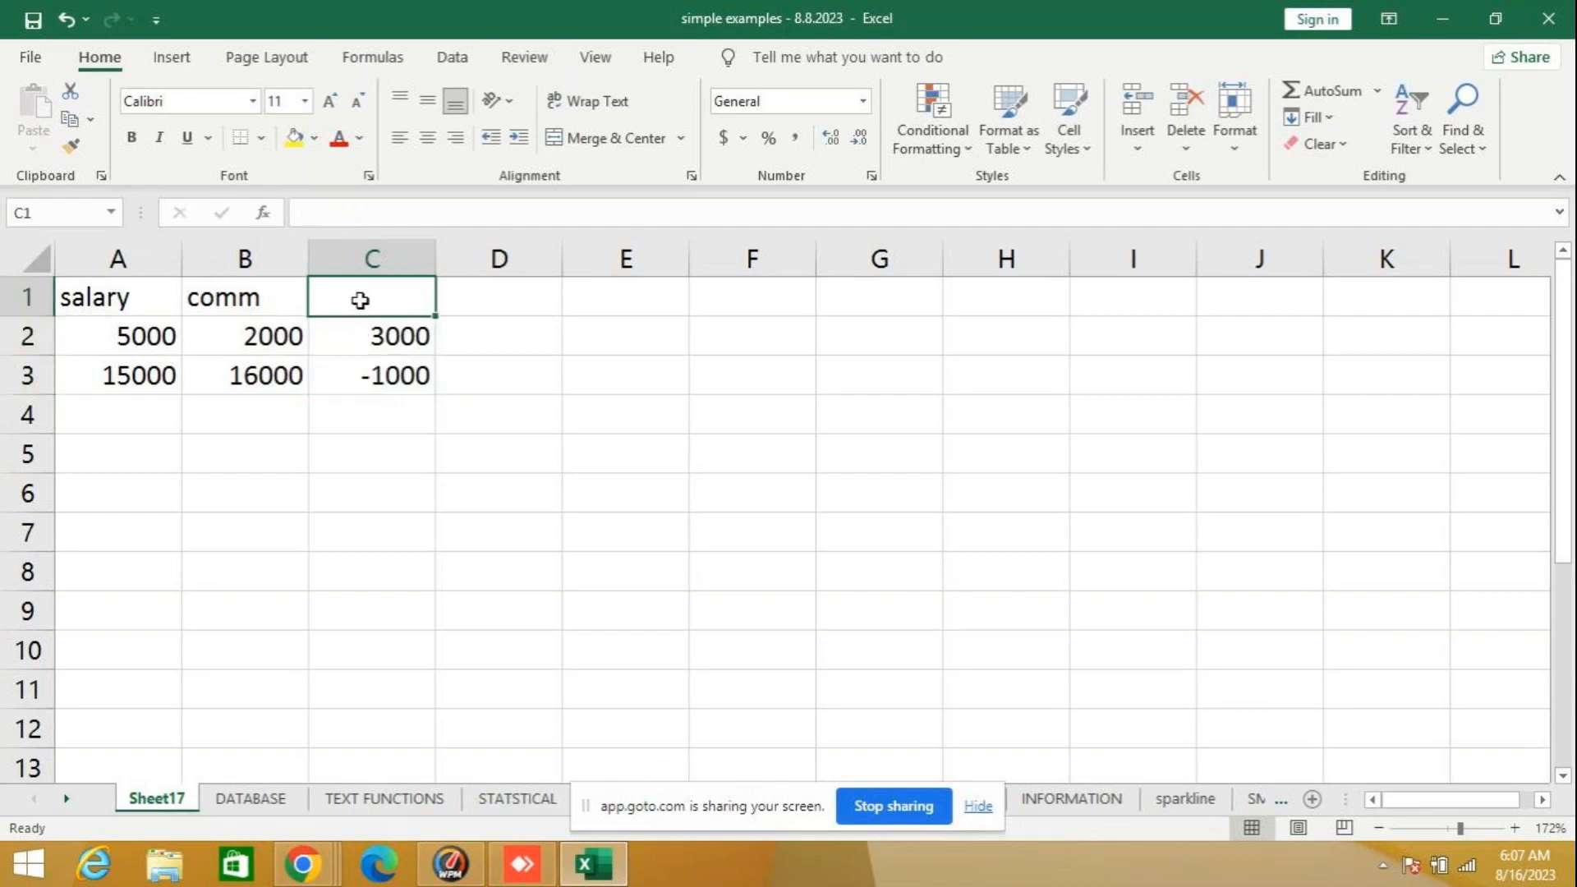
type("s")
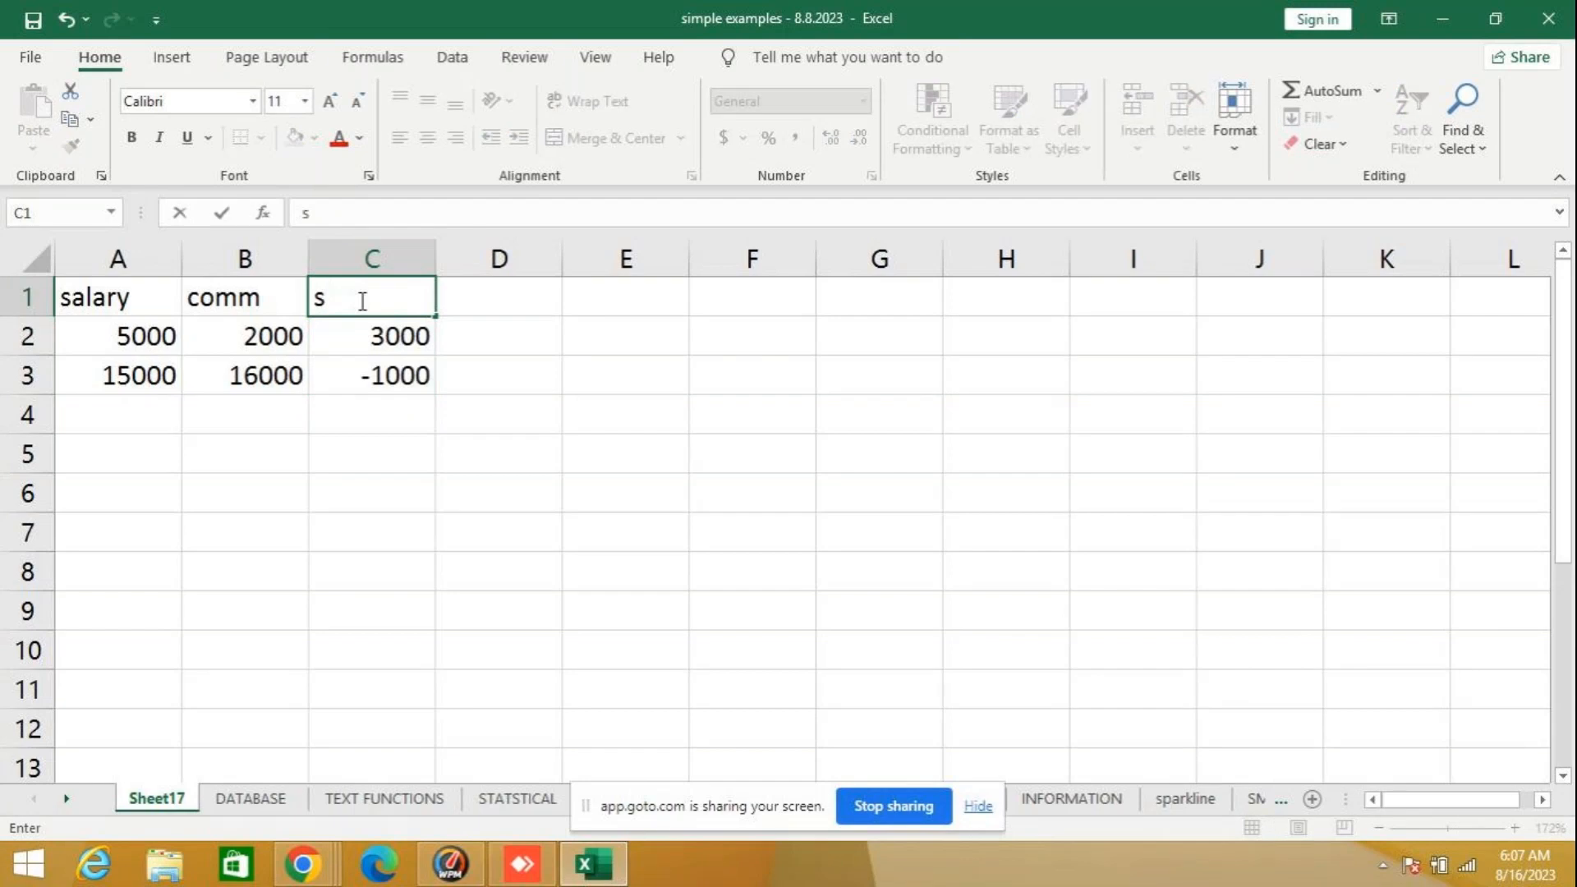
type("alary-comm")
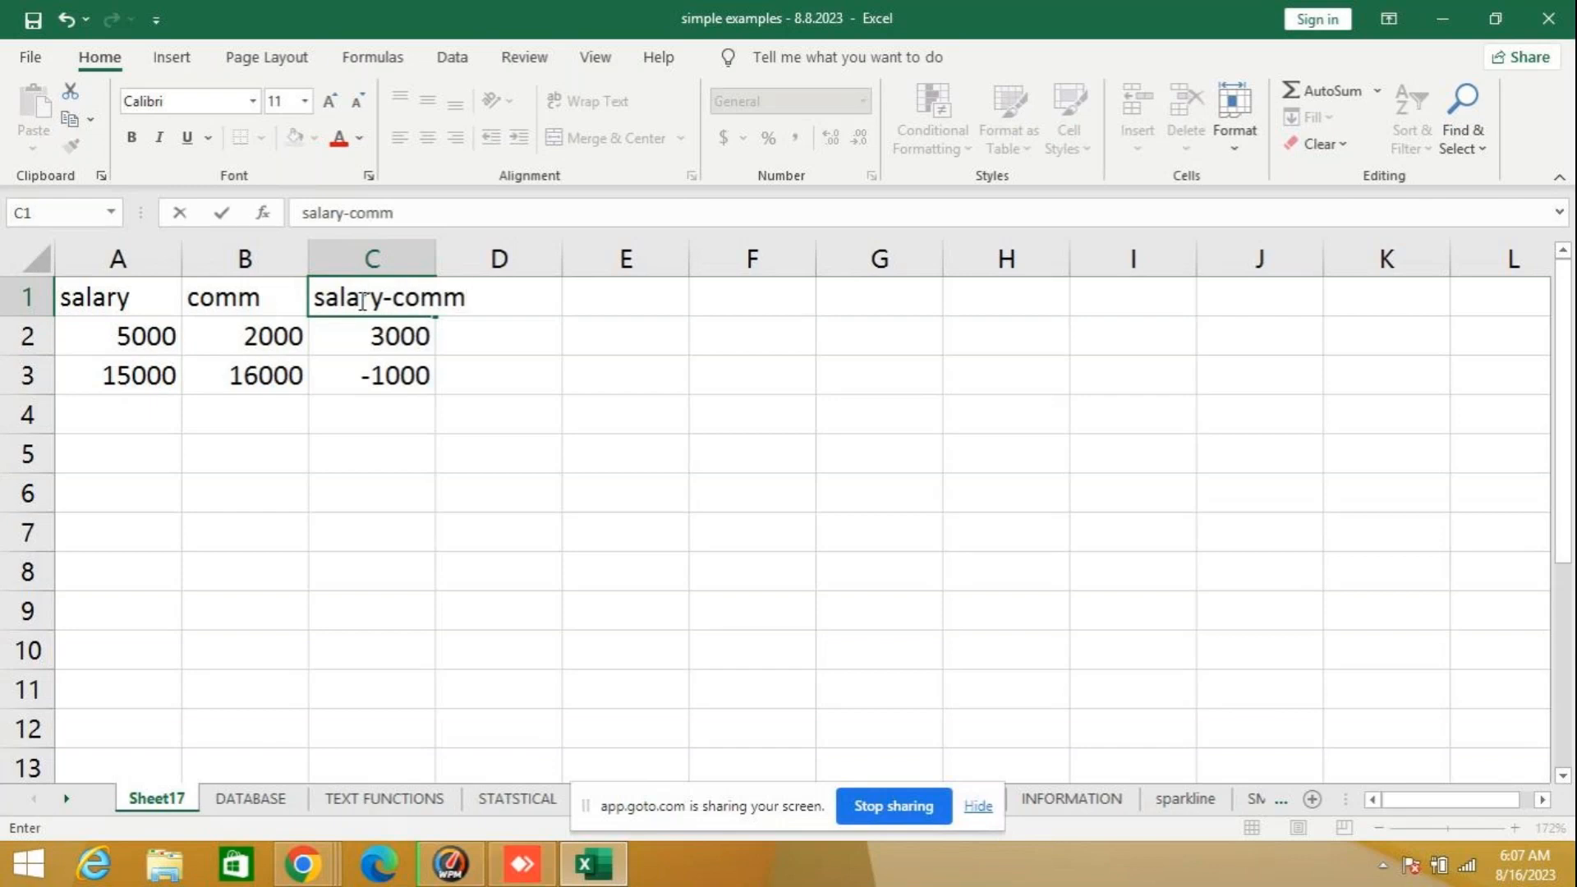
key("Return")
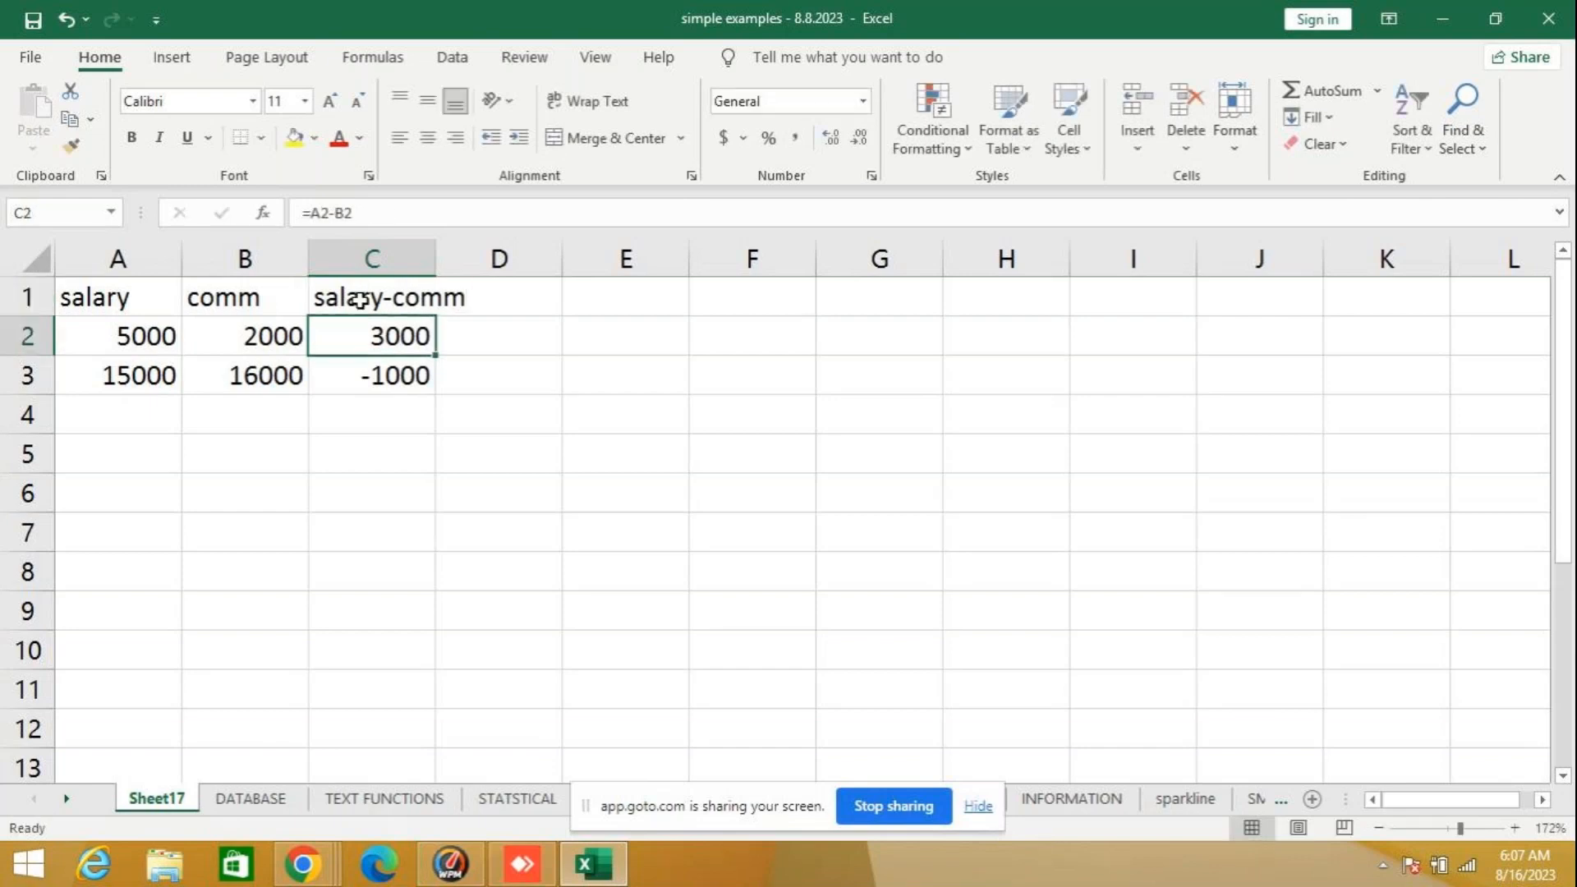
double_click(436, 259)
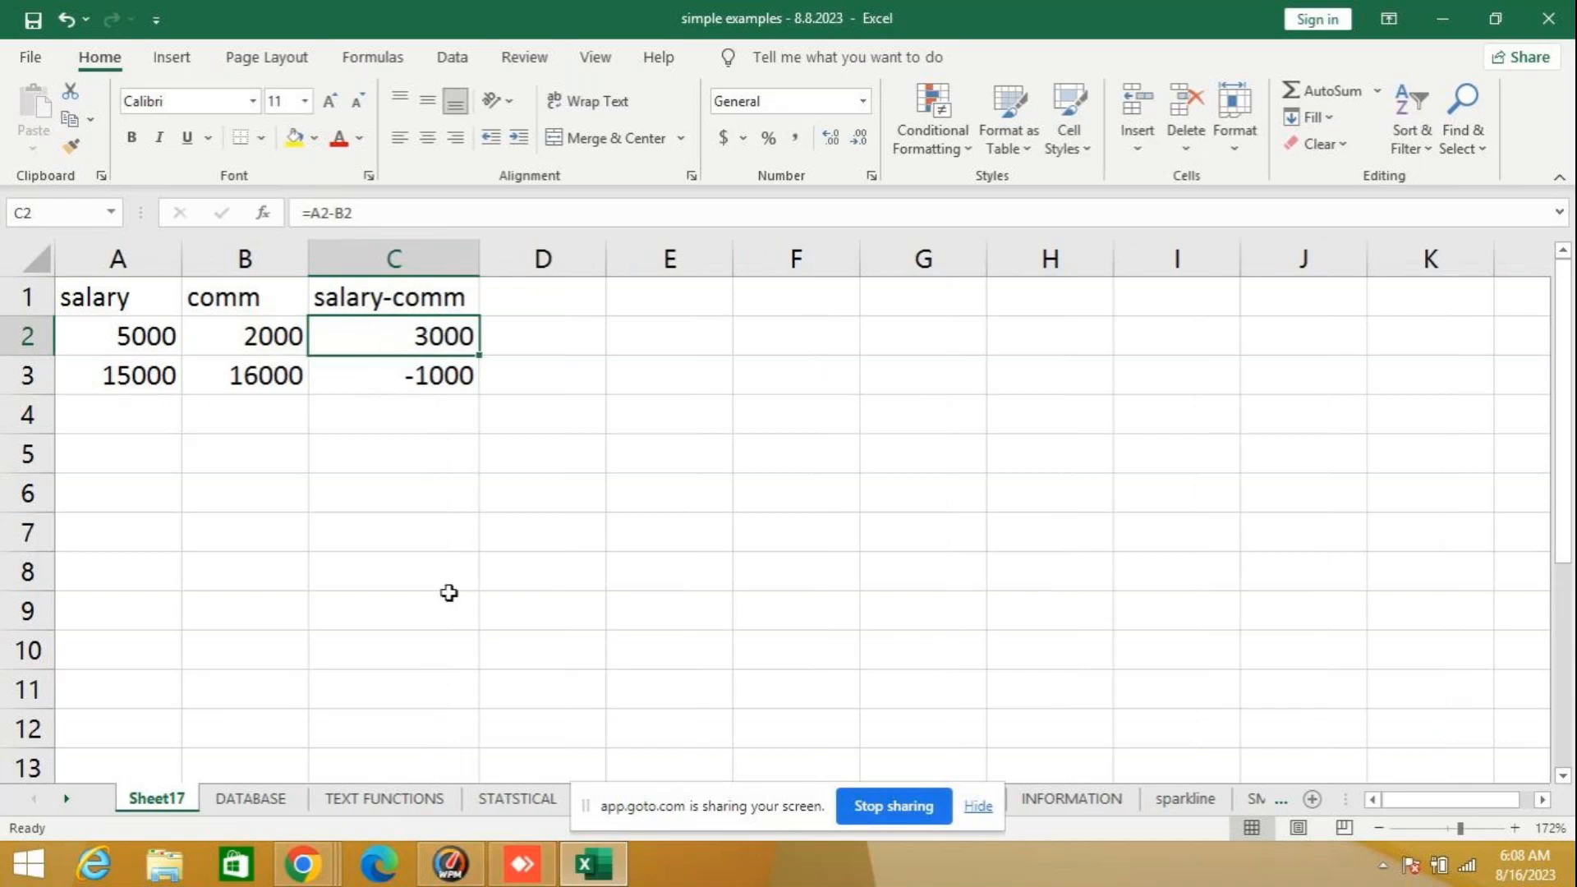
- Wrap the subtraction in C2 in the ABS function so the formula reads =ABS(A2-B2)
left_click(329, 379)
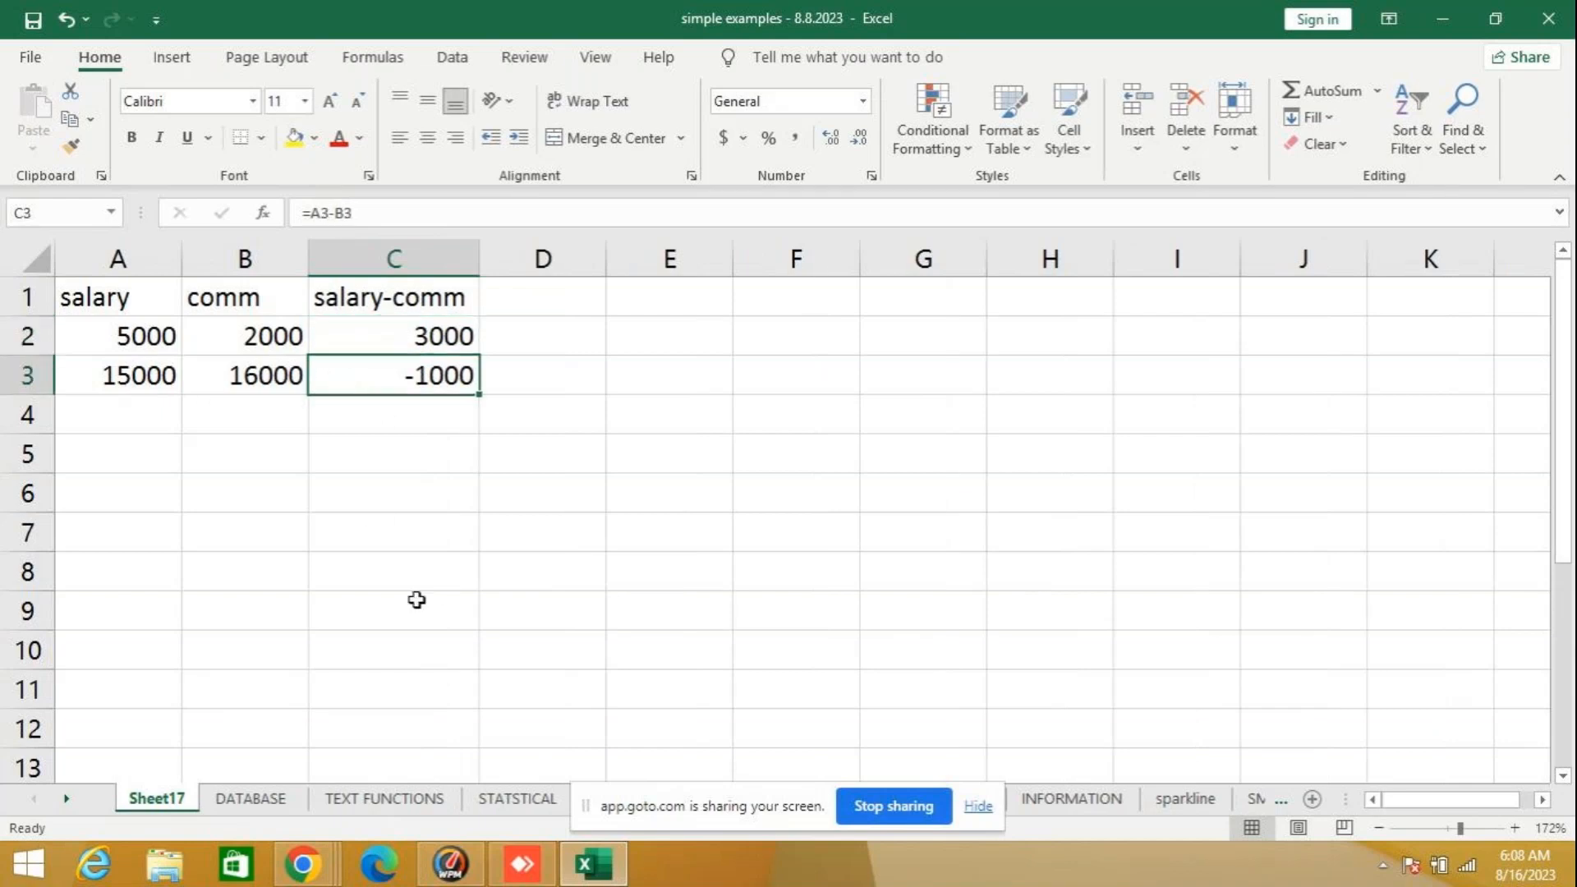
left_click(391, 337)
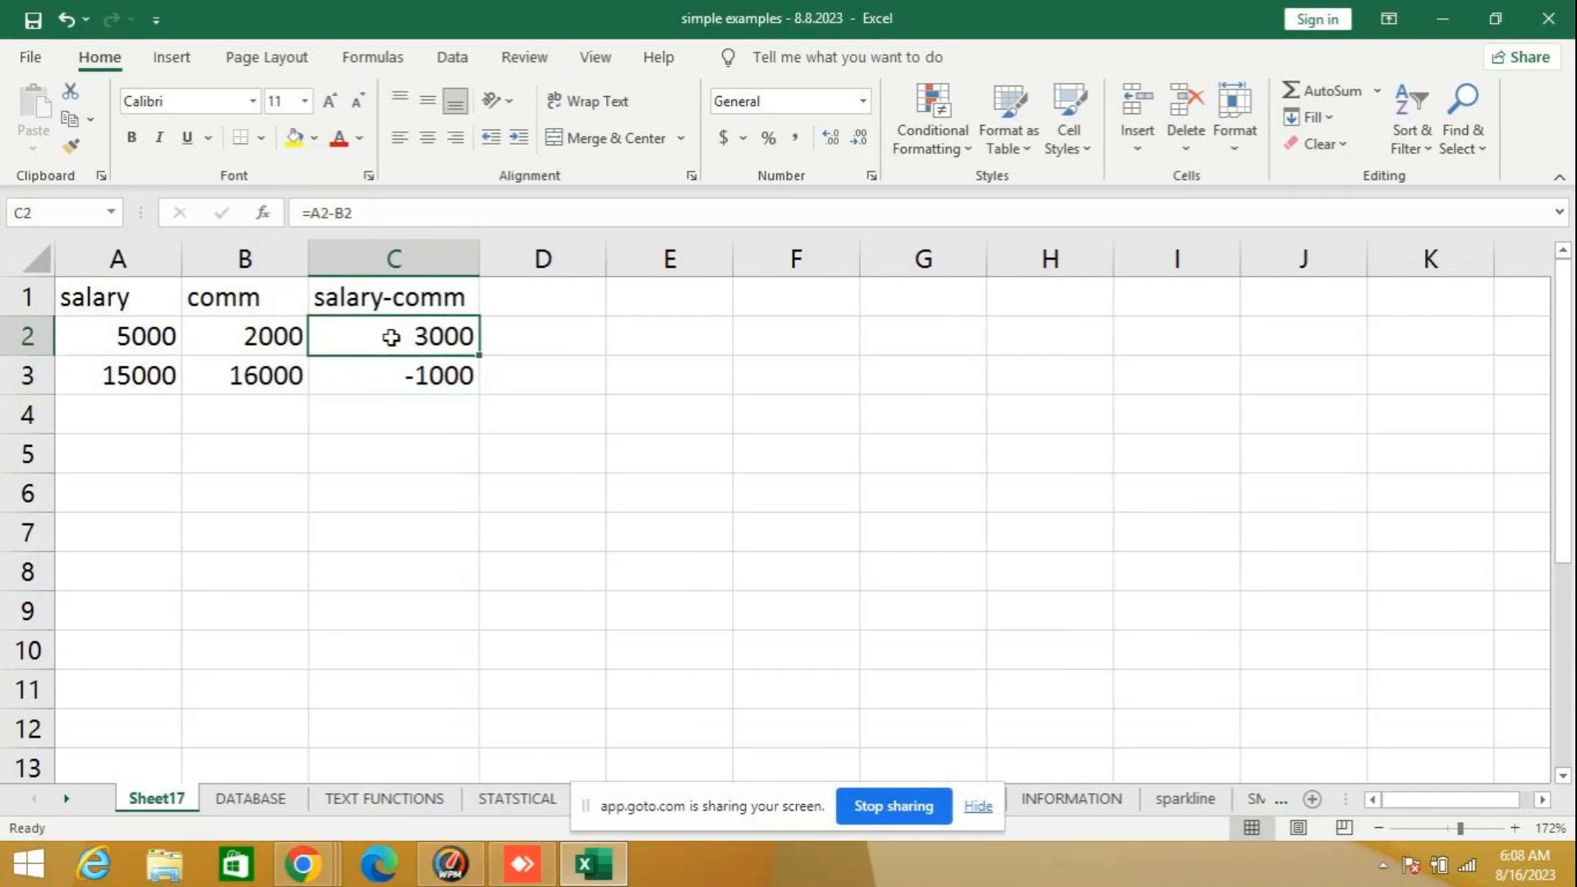
left_click(314, 211)
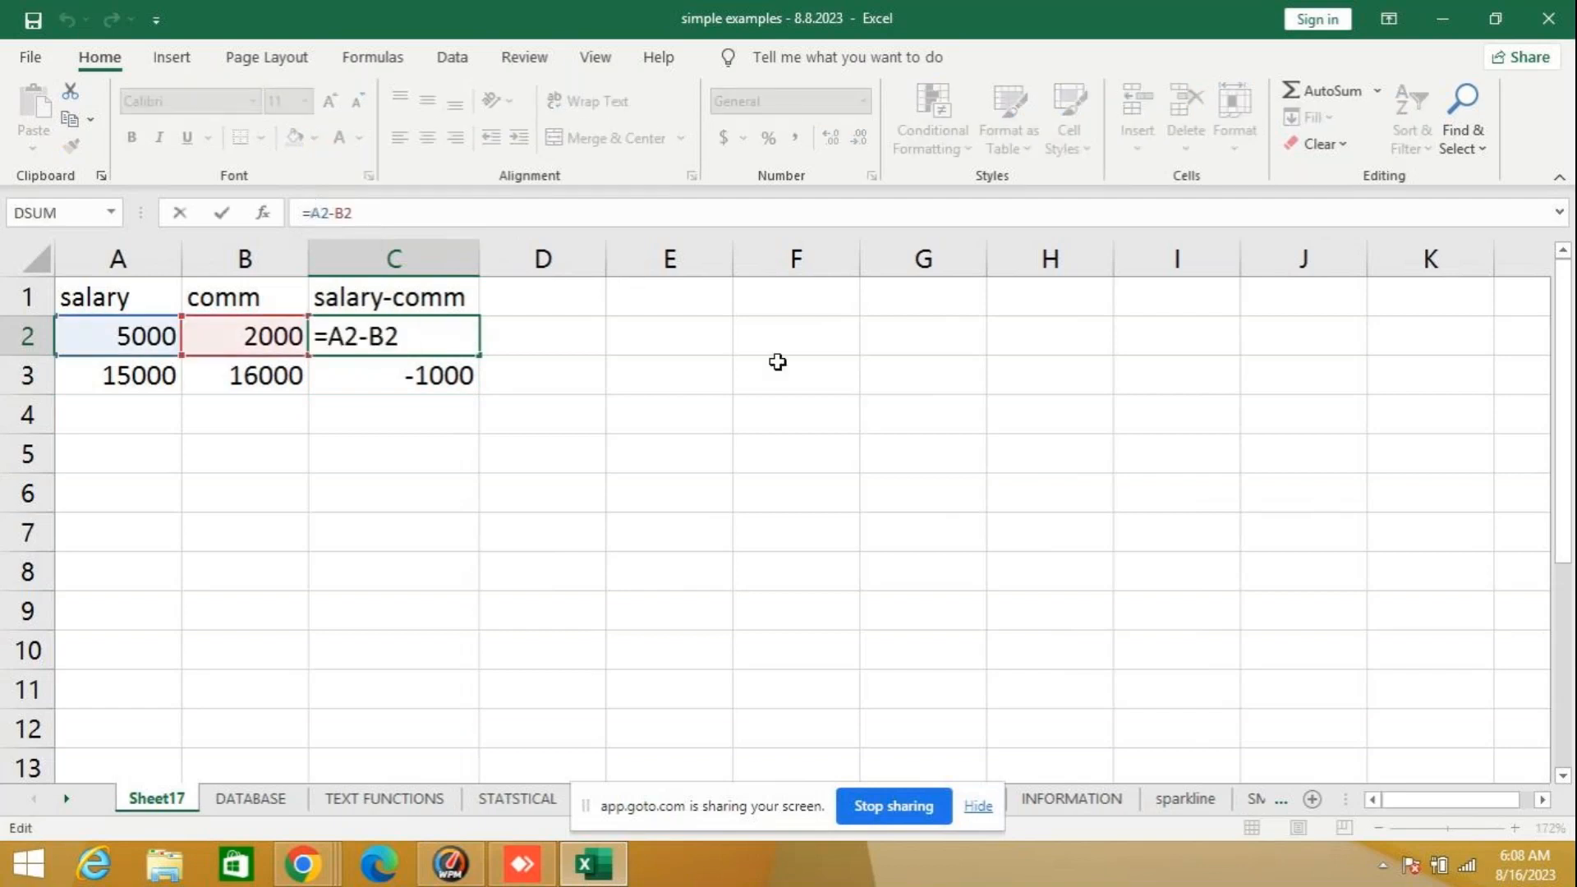
type("abs")
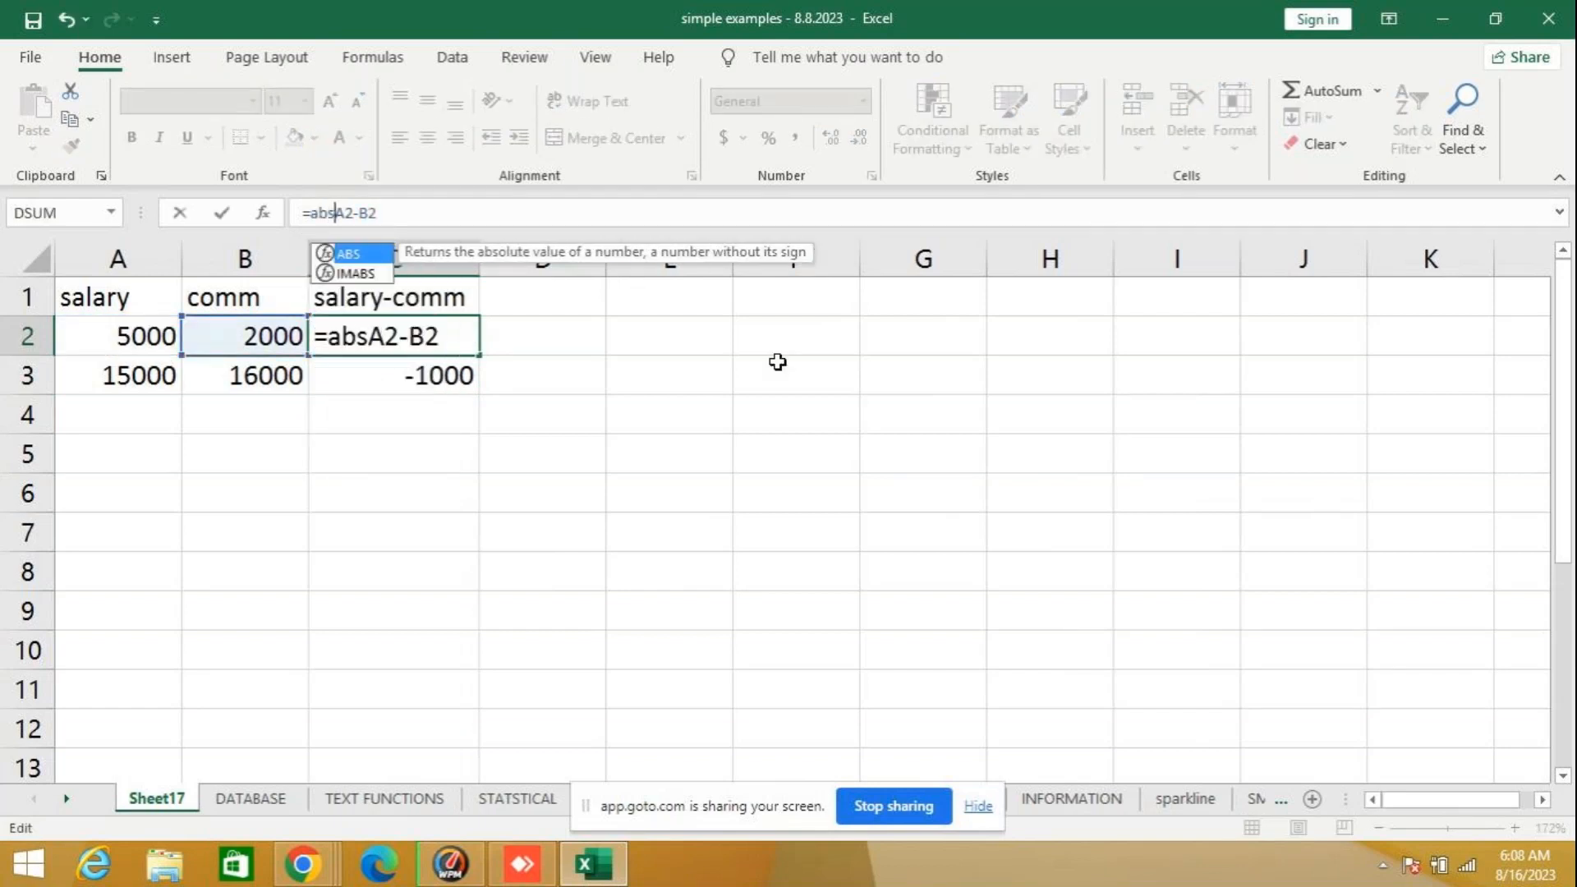
type("(")
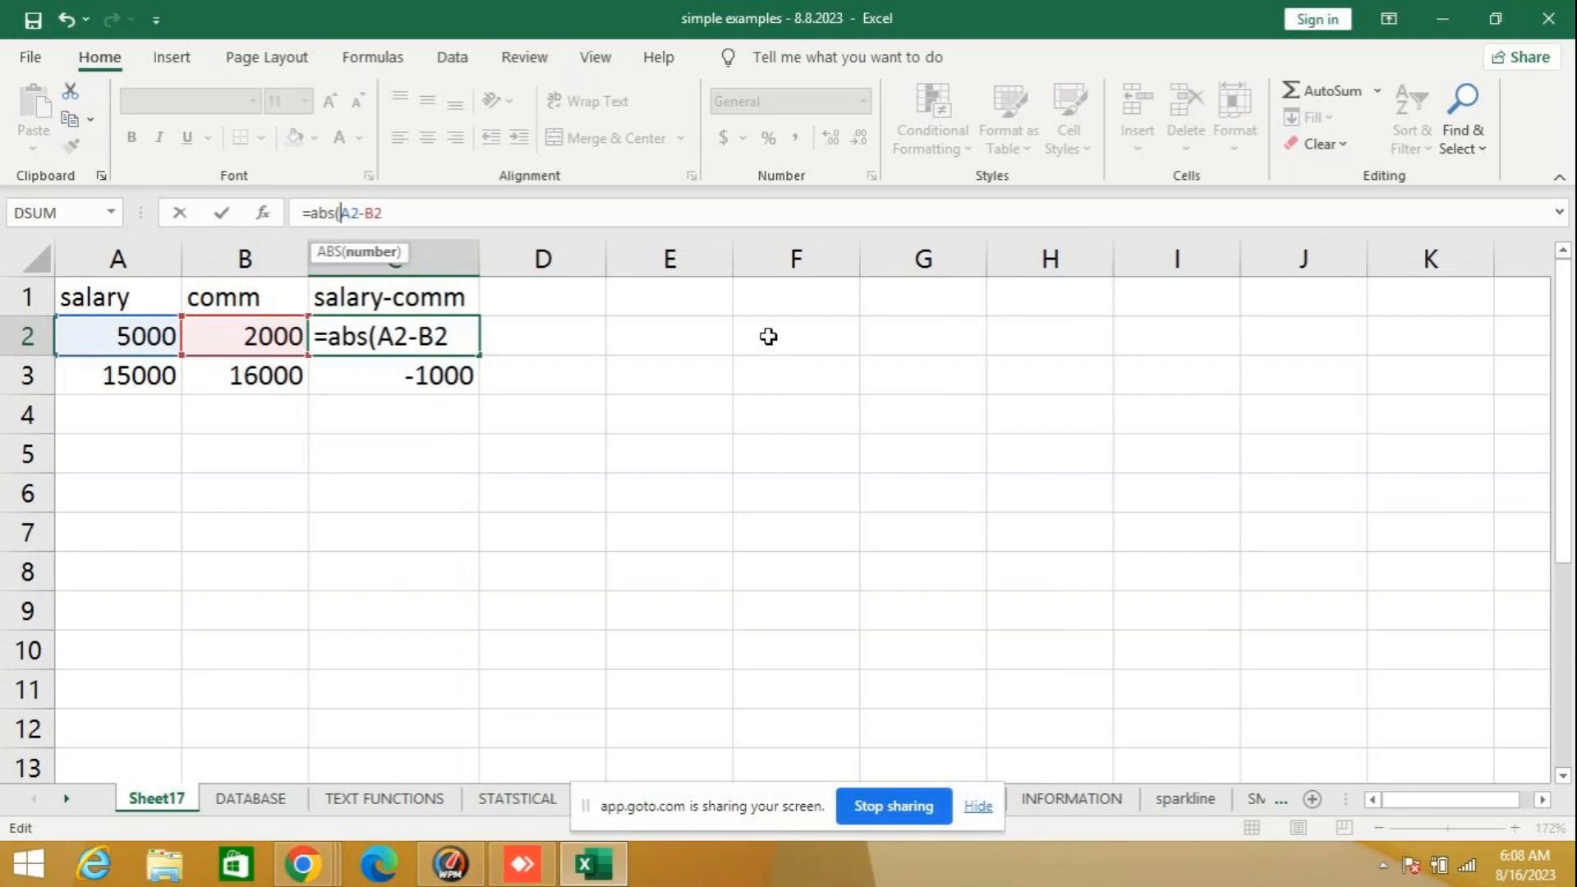
left_click(404, 207)
type(")")
key("Return")
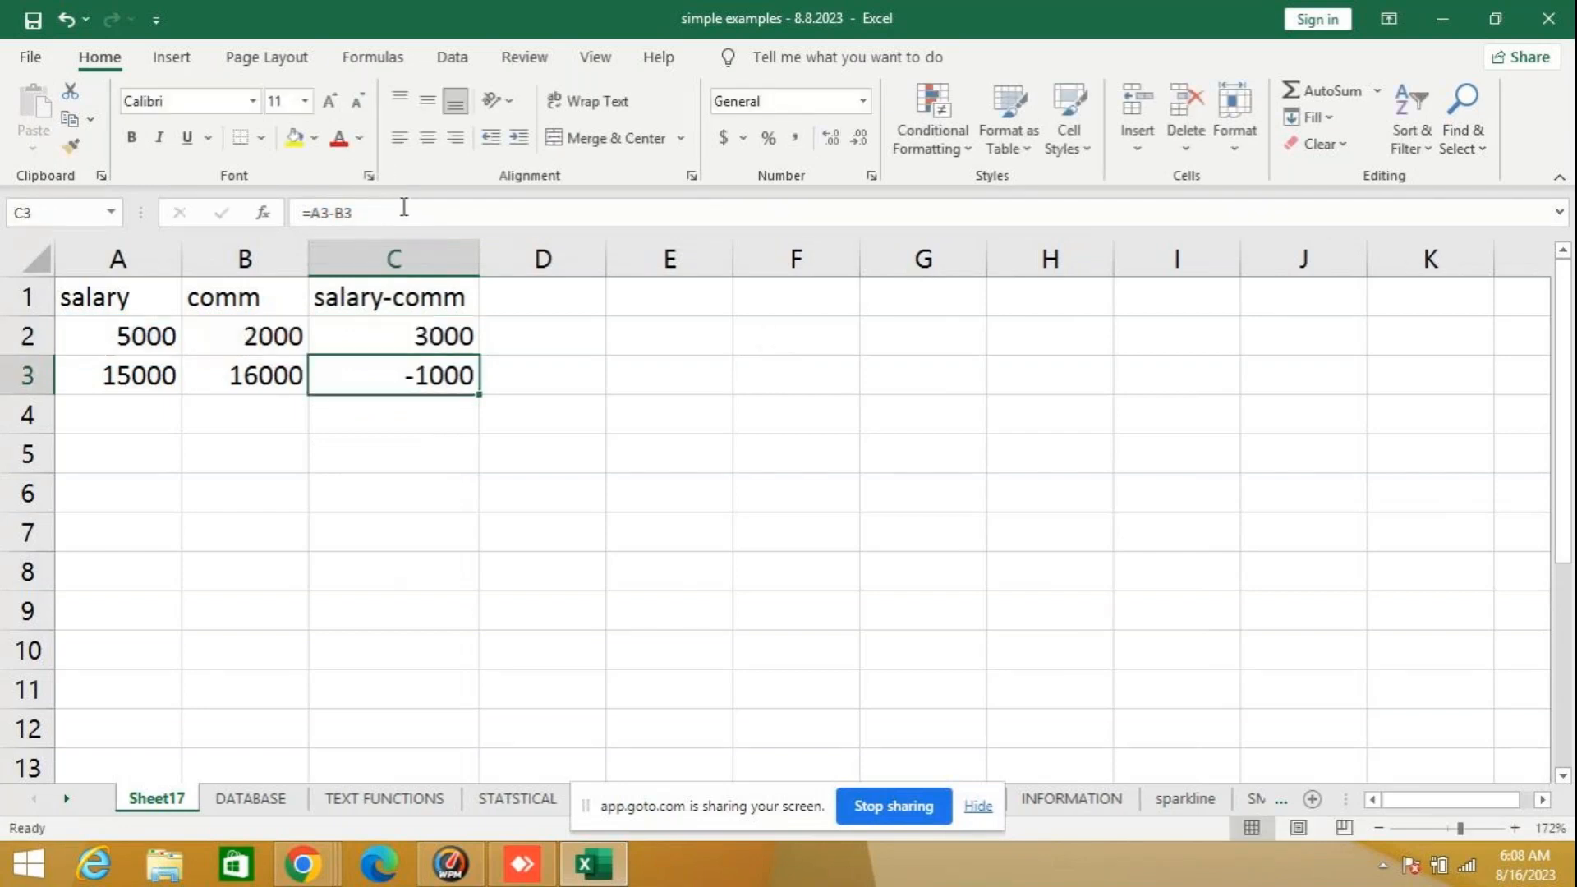
- Copy the ABS formula from C2 down to C3 and check the copied formula
left_click(475, 340)
left_click_drag(482, 359, 483, 395)
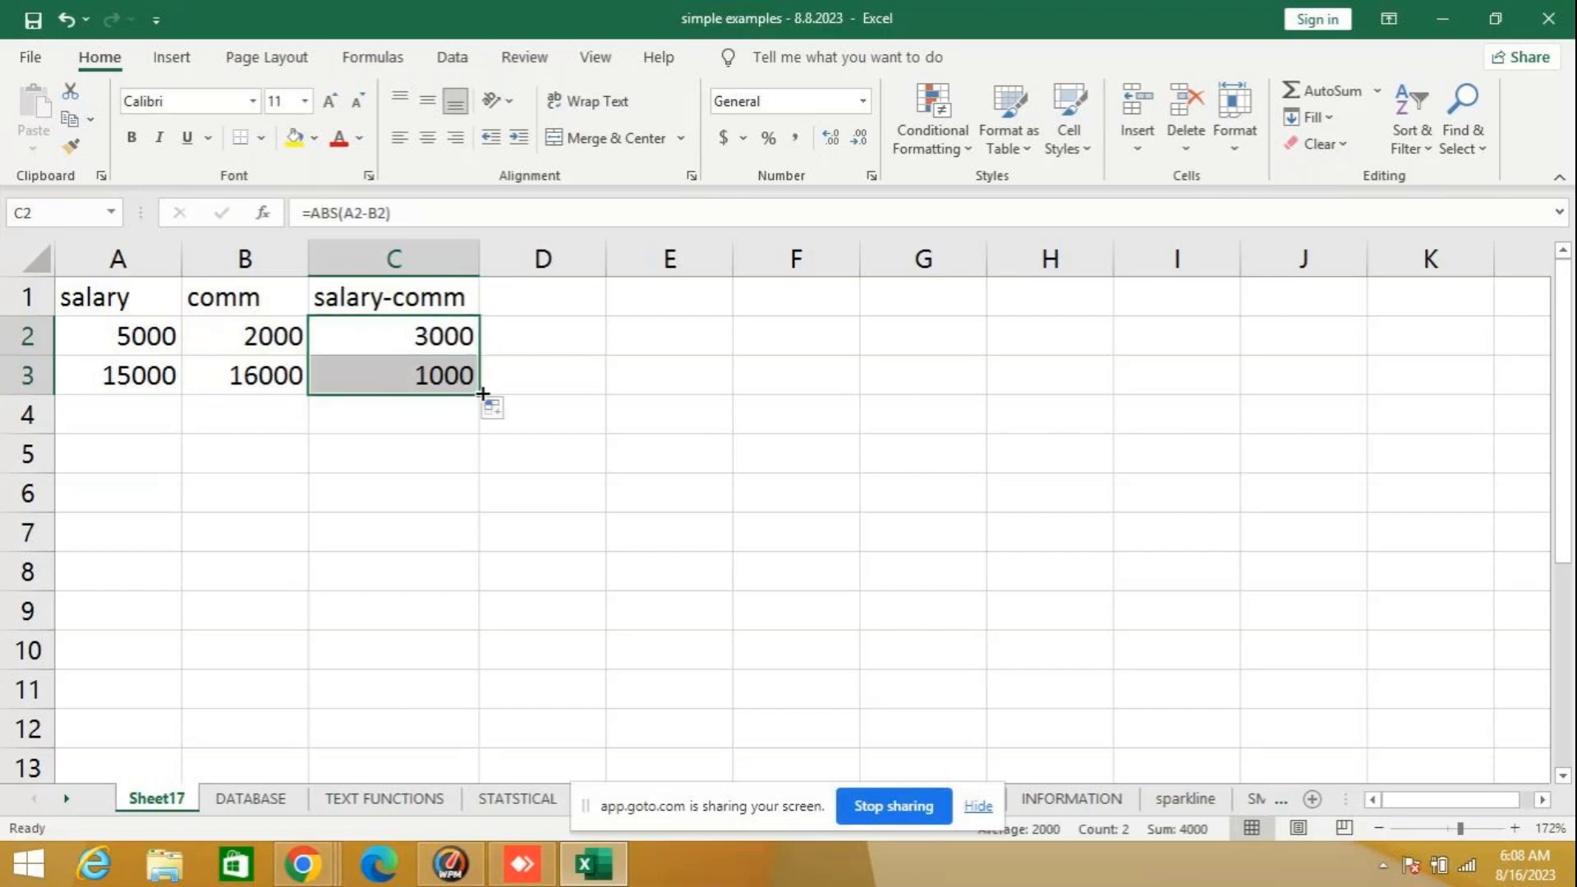
left_click(387, 376)
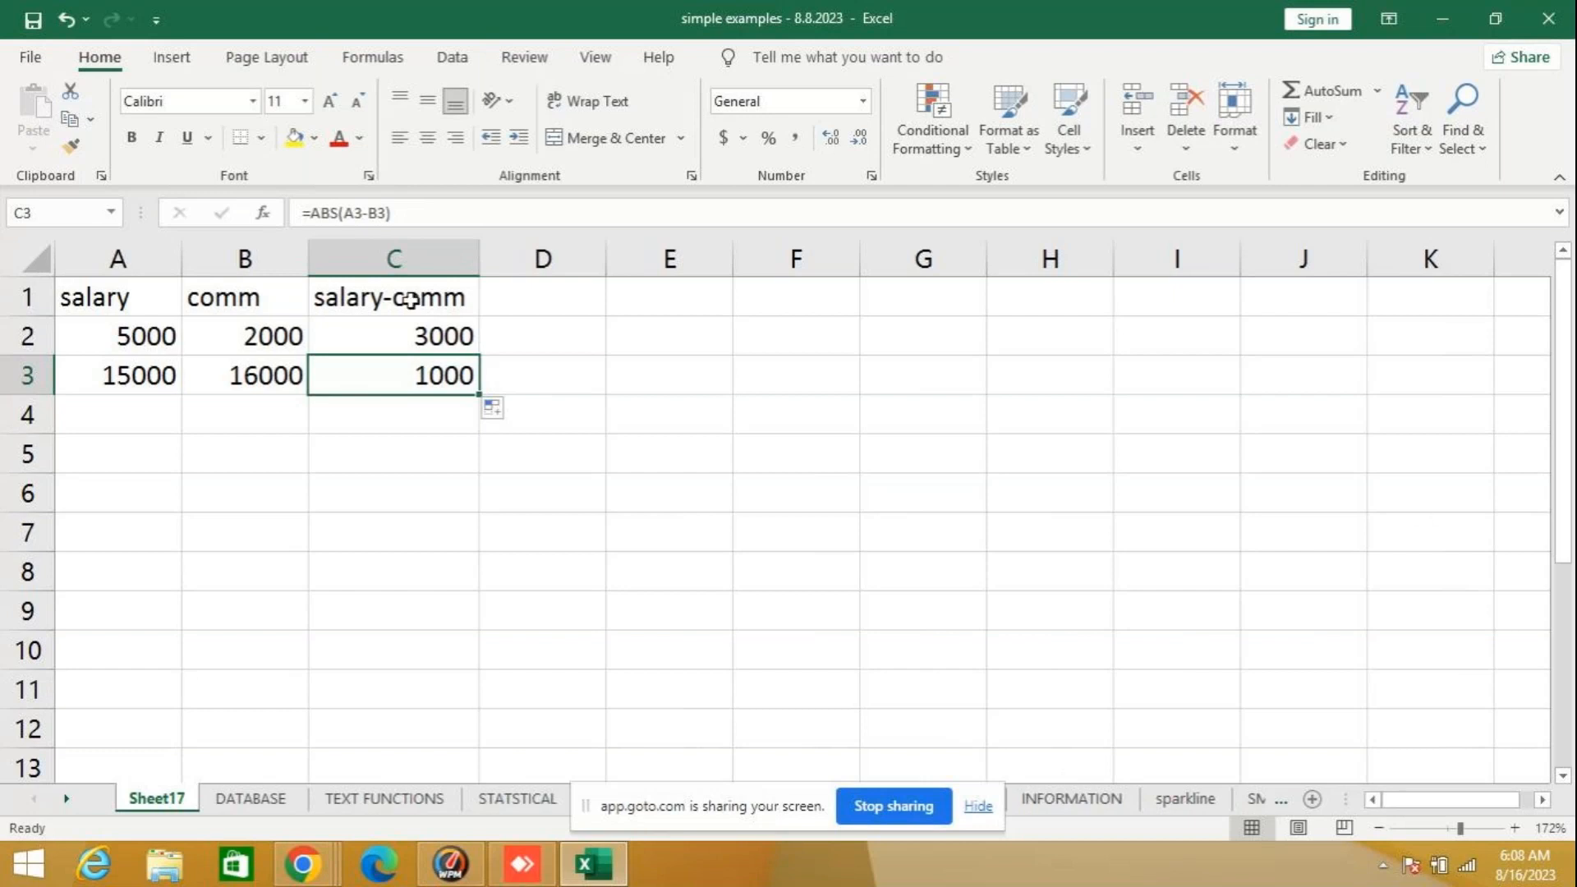
- Enter the plain subtraction =5-7 in E2 as a simple example
left_click(719, 345)
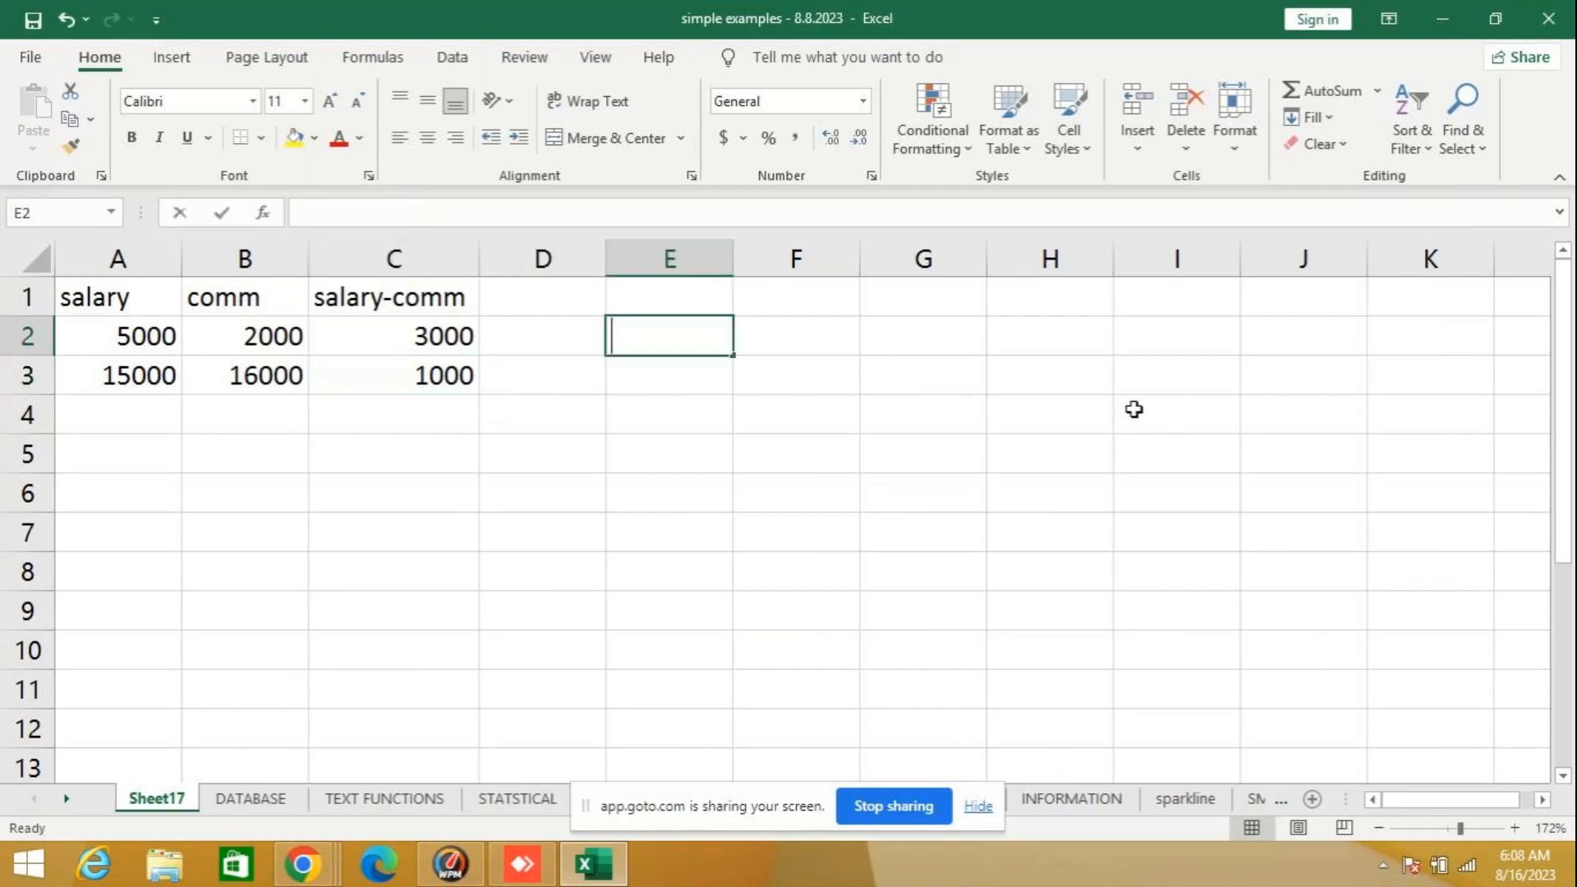
type("=")
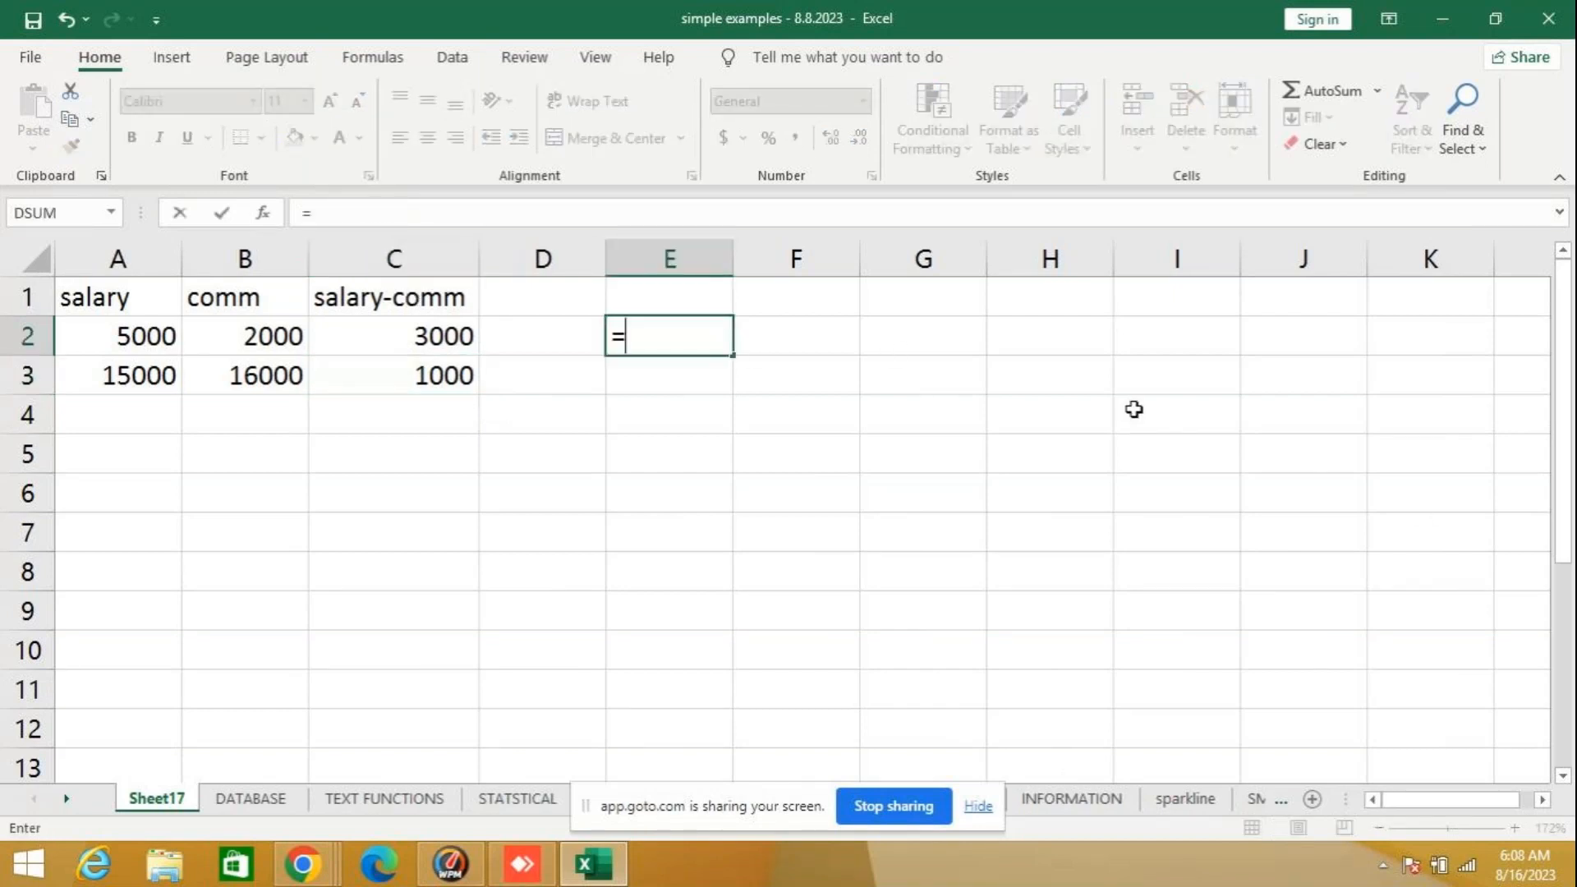
type("5-7")
key("Return")
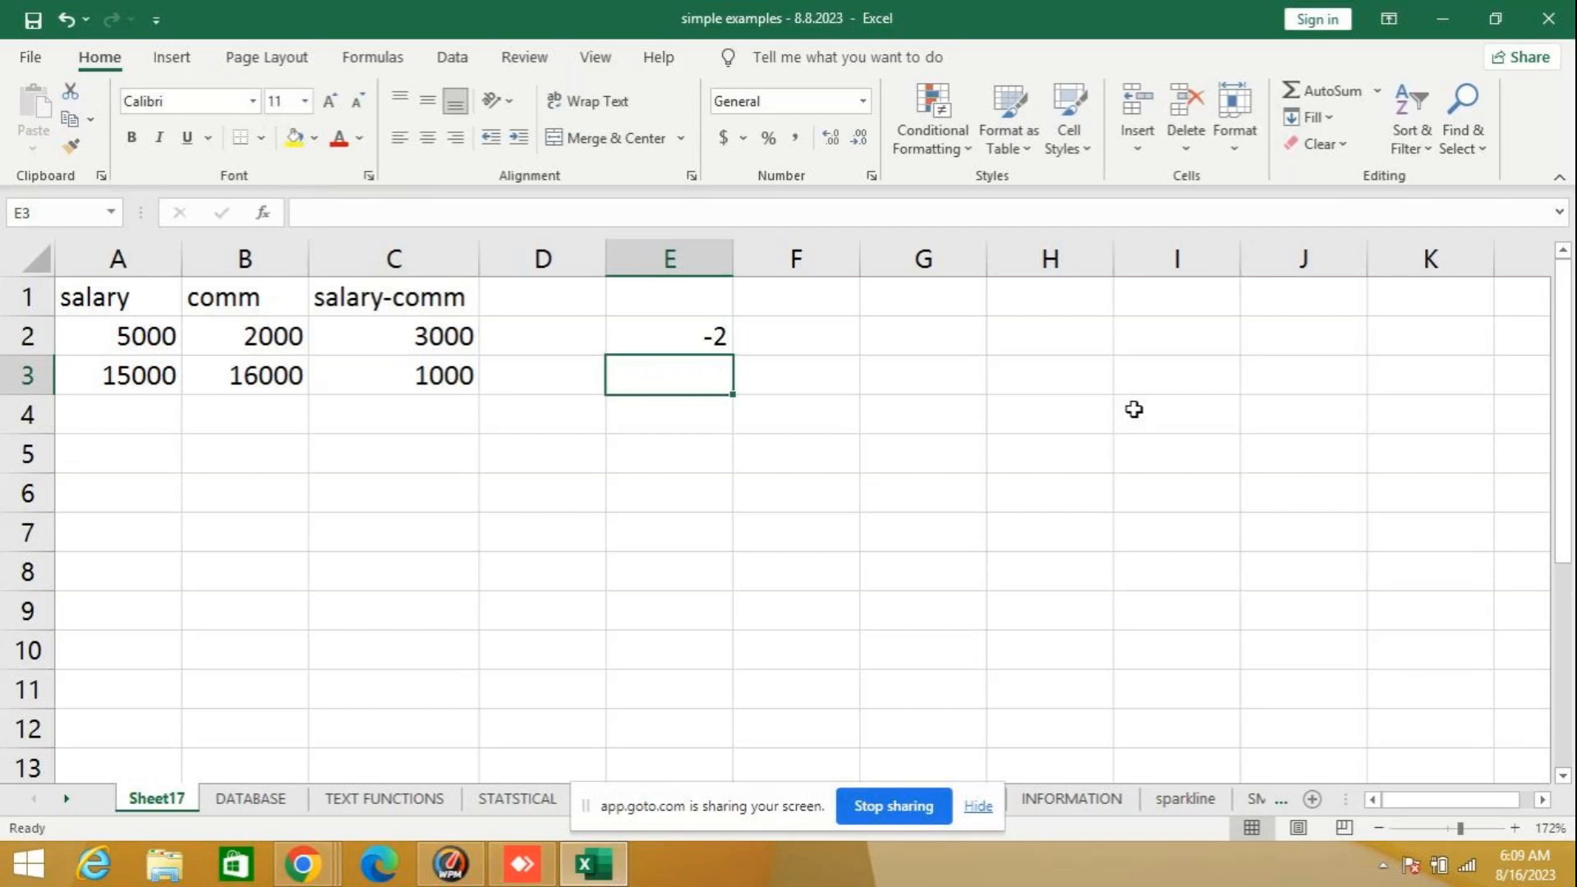
- Enter the absolute-value formula =ABS(5-7) in E3, below the plain subtraction
type("=")
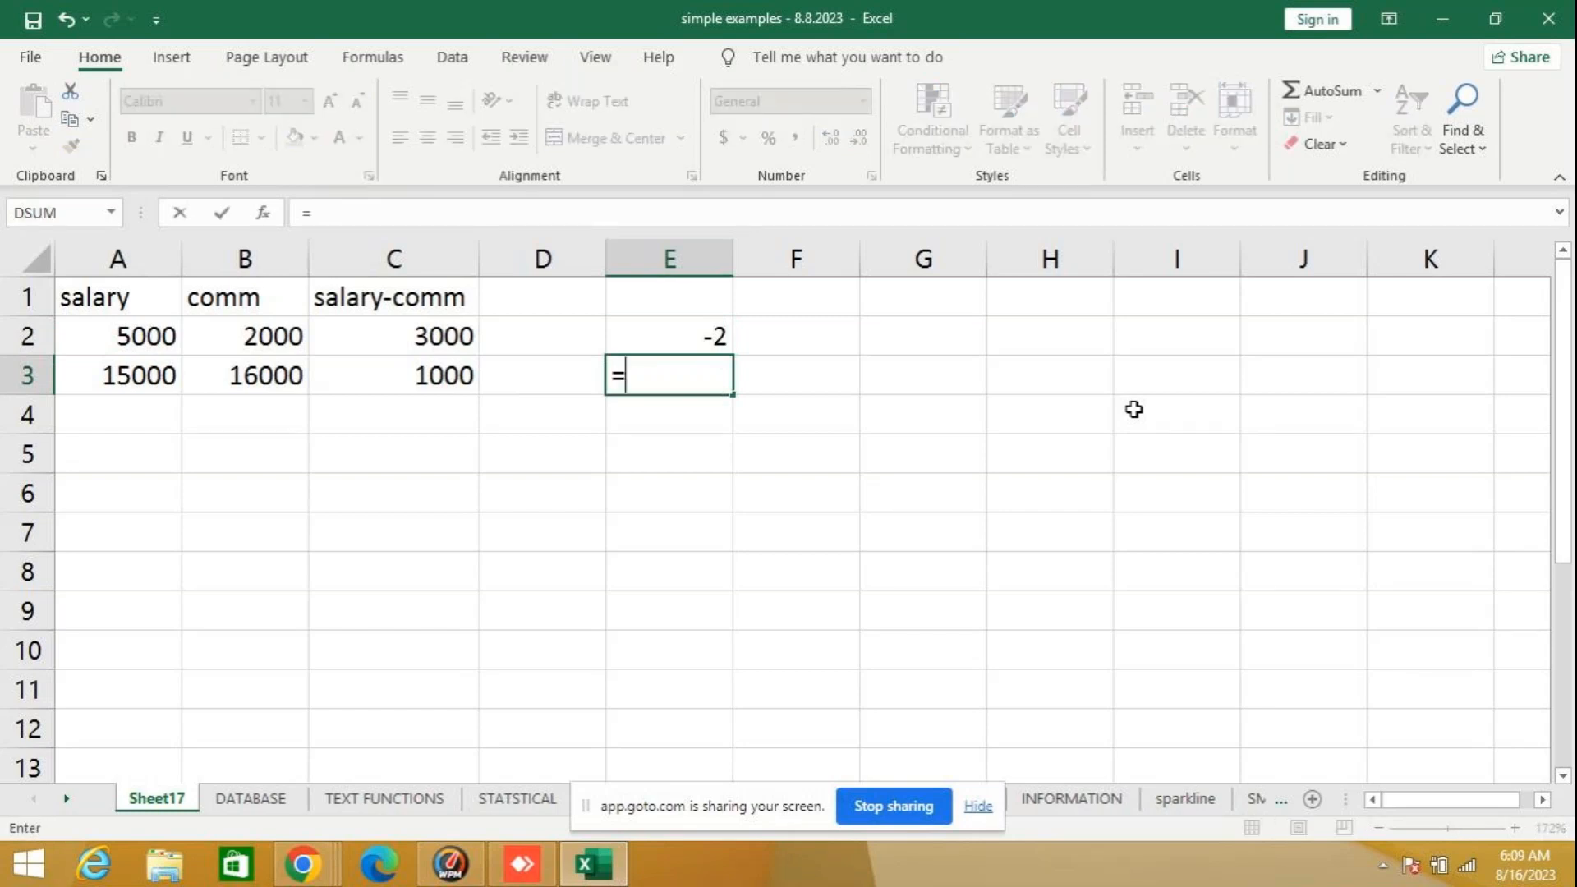
type("abs")
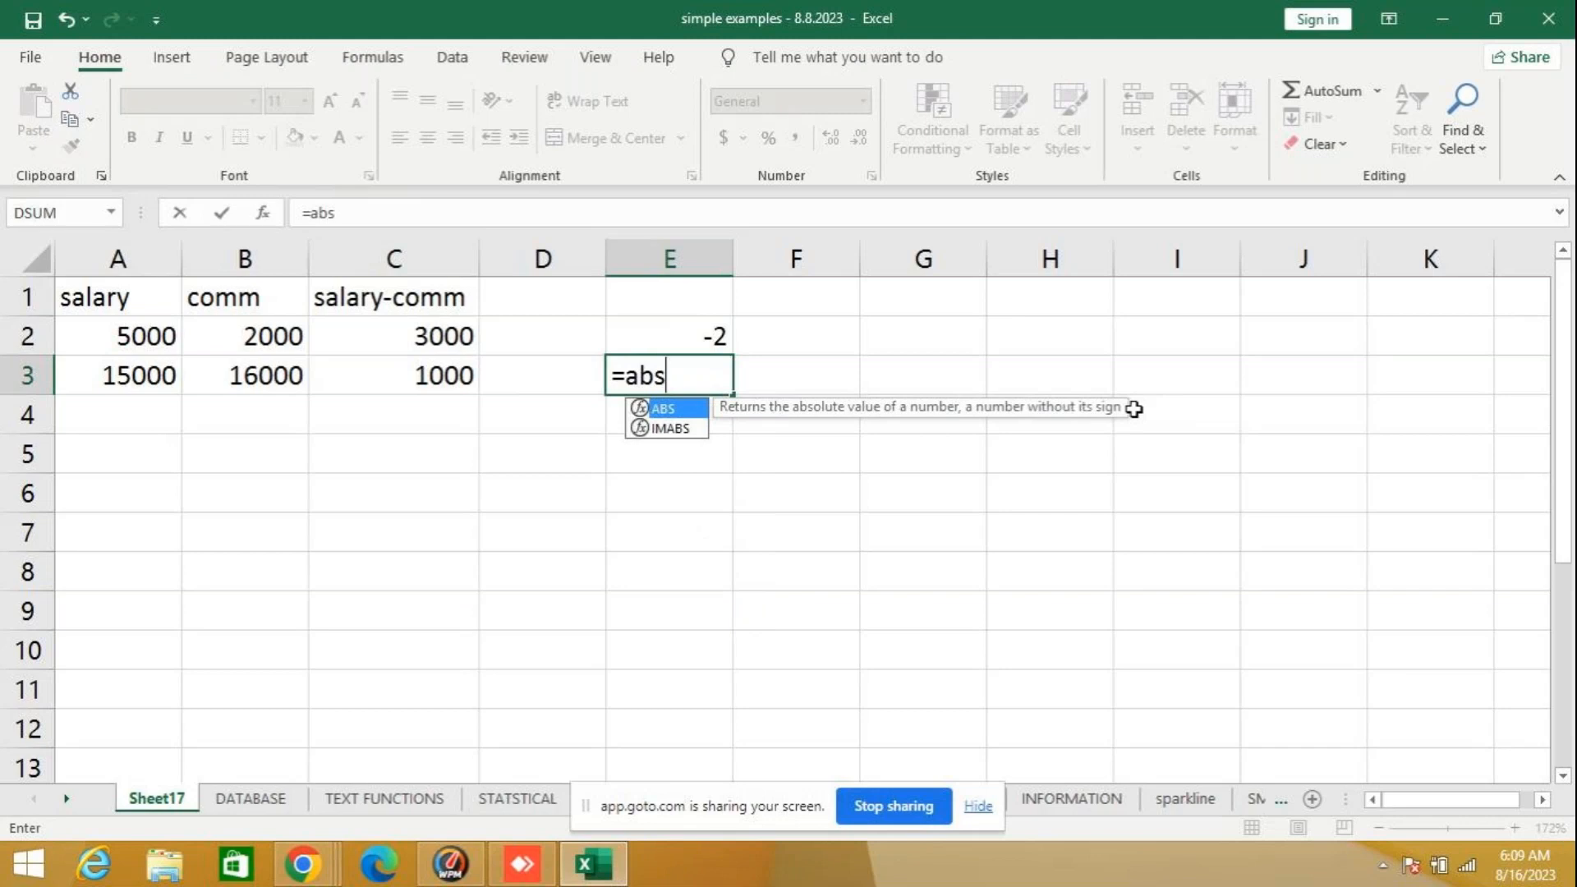
type("(5-7)")
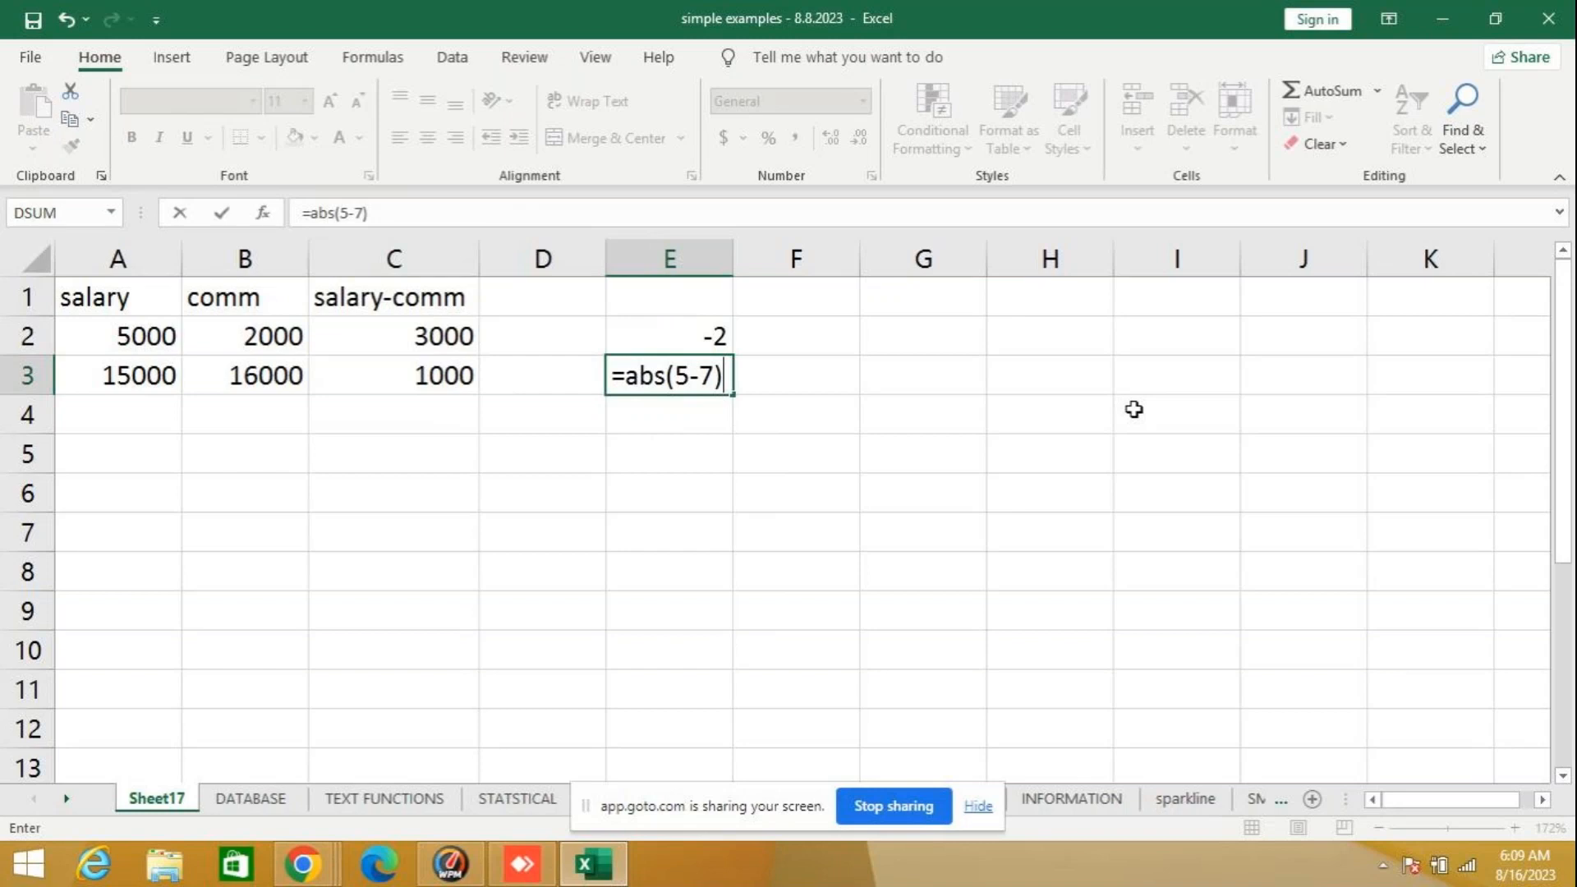
key("ctrl+Return")
key("Up")
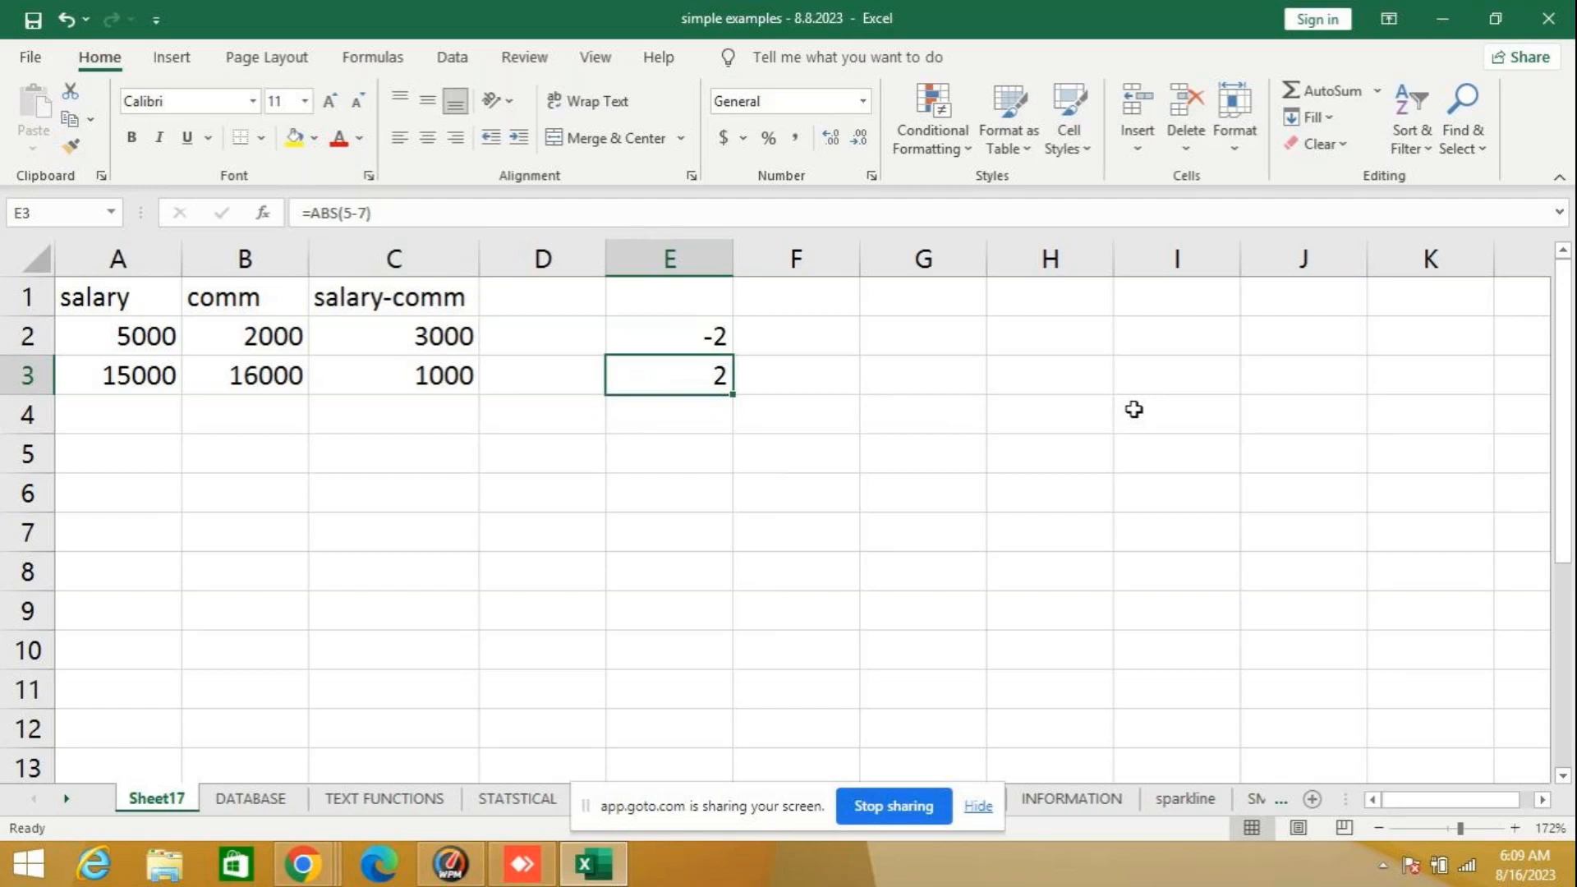
- Clear the example formulas from E3 and E2
key("BackSpace")
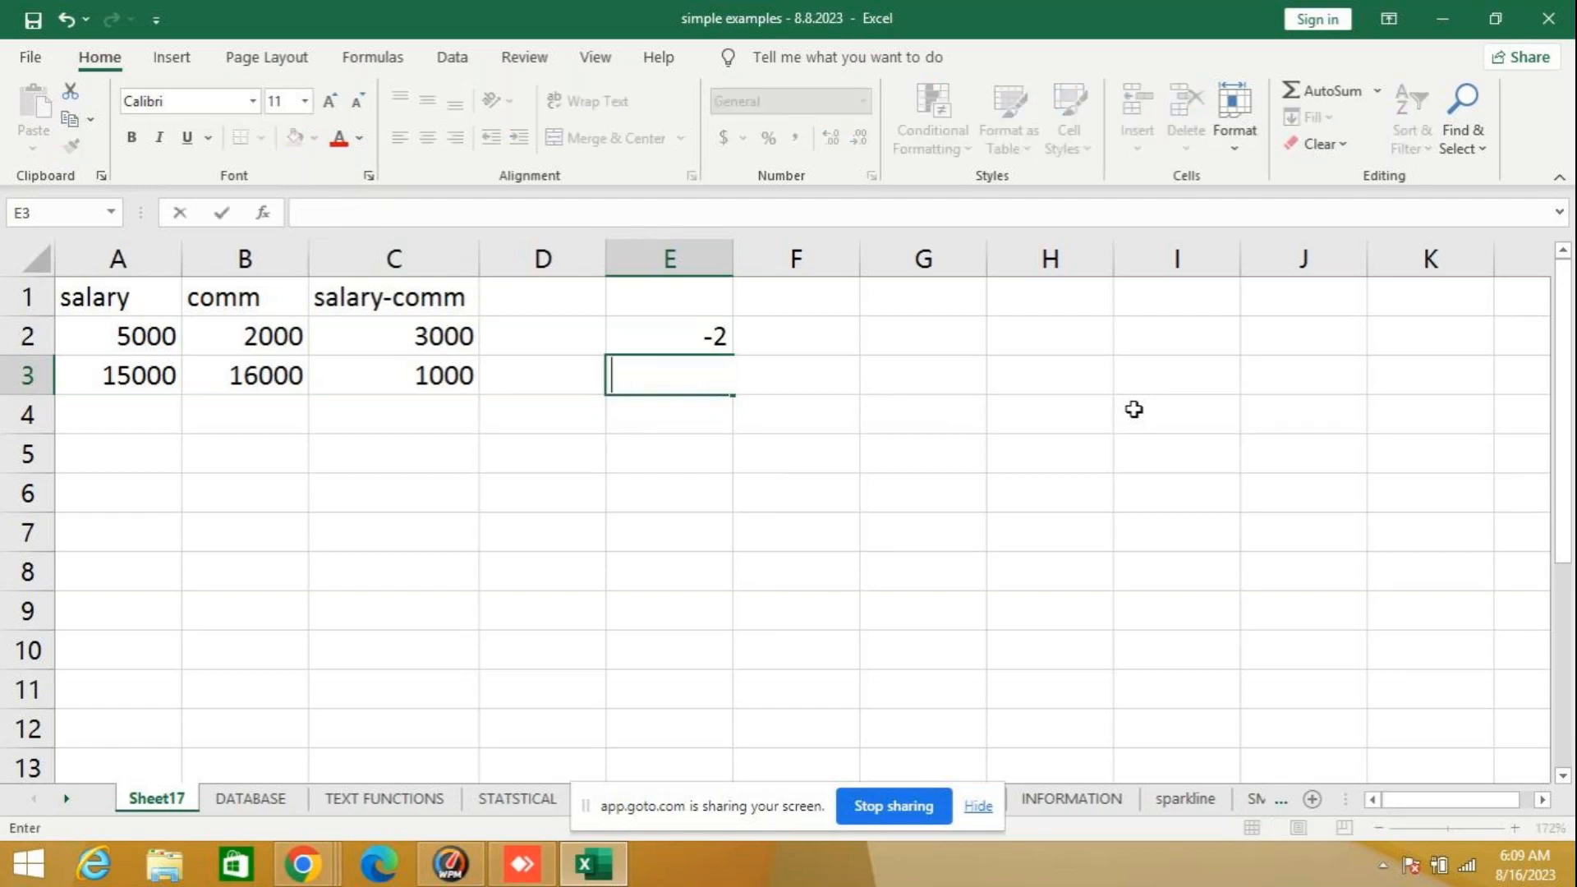
key("Up")
key("Delete")
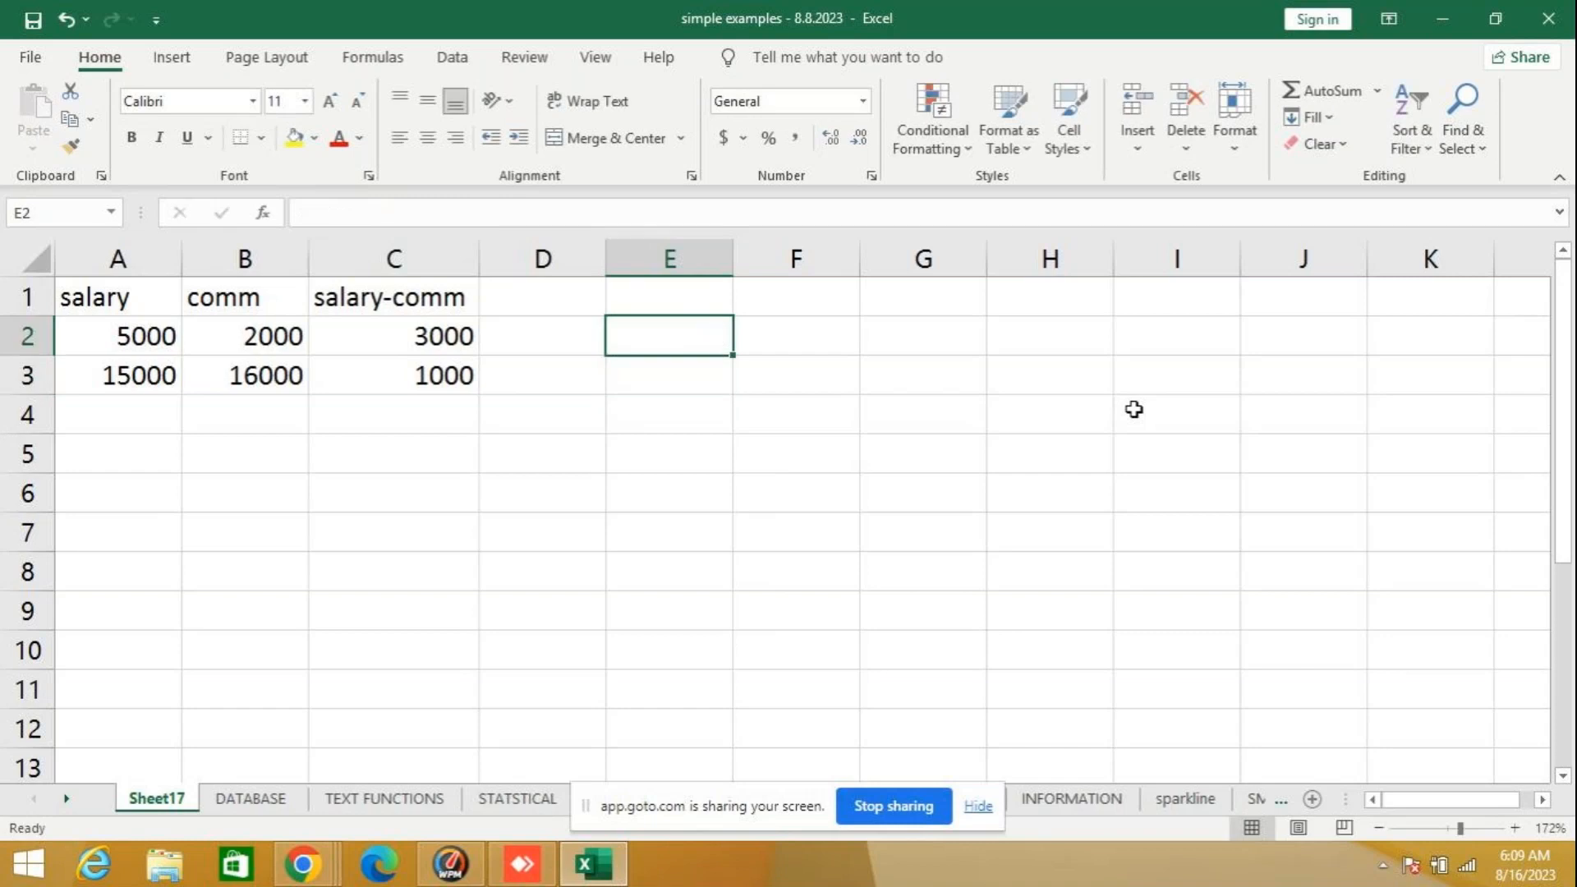
- Re-enter the subtraction formula =5-7 in the emptied cell E2
type("=")
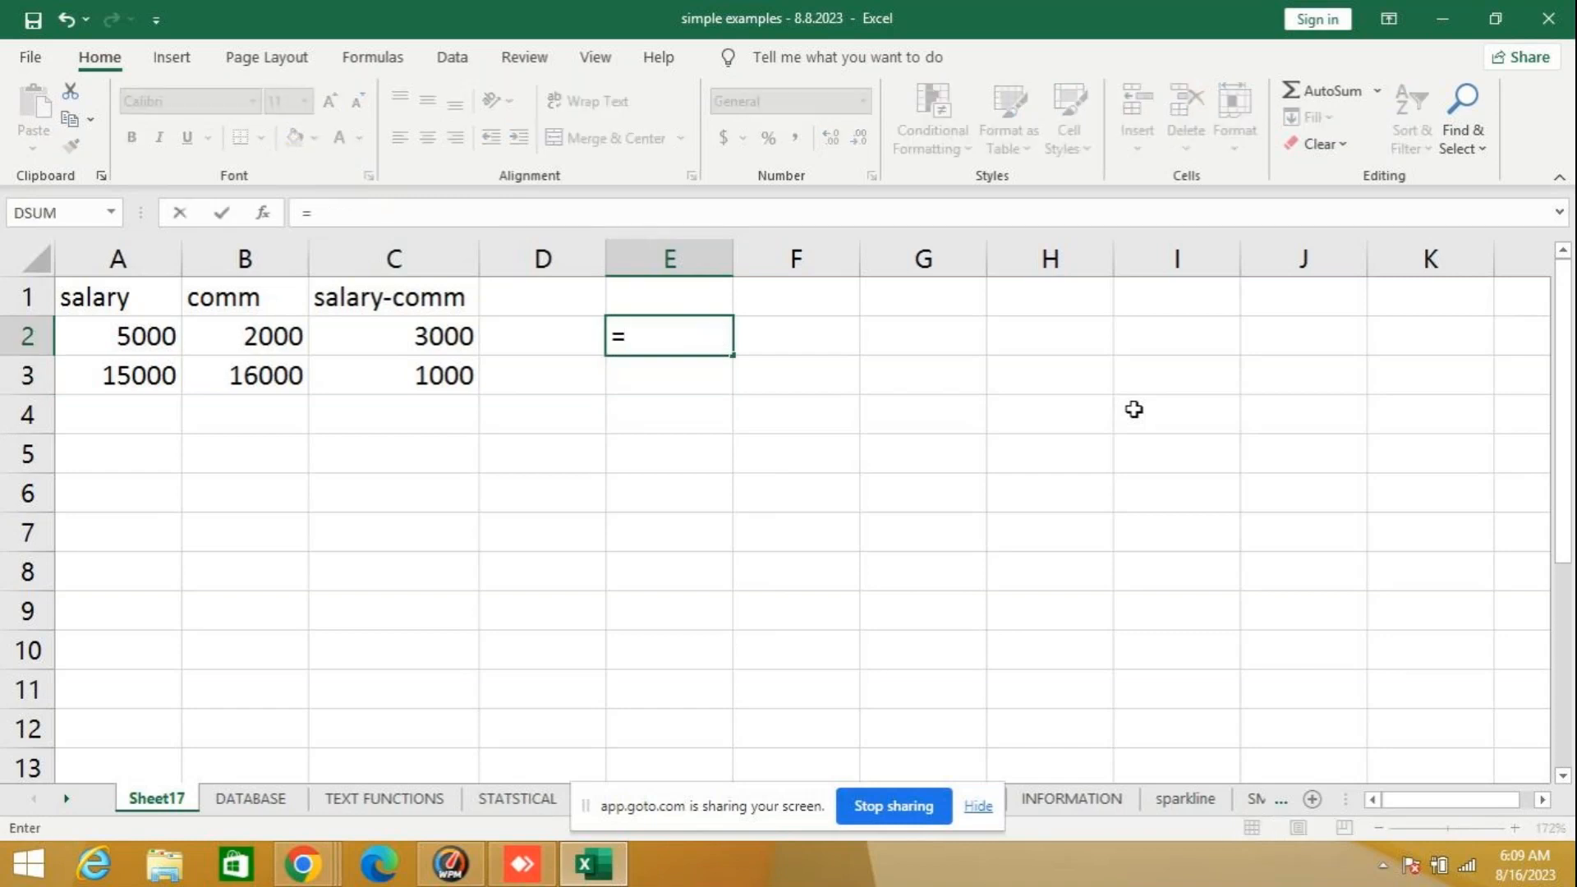
type("5-7")
key("Return")
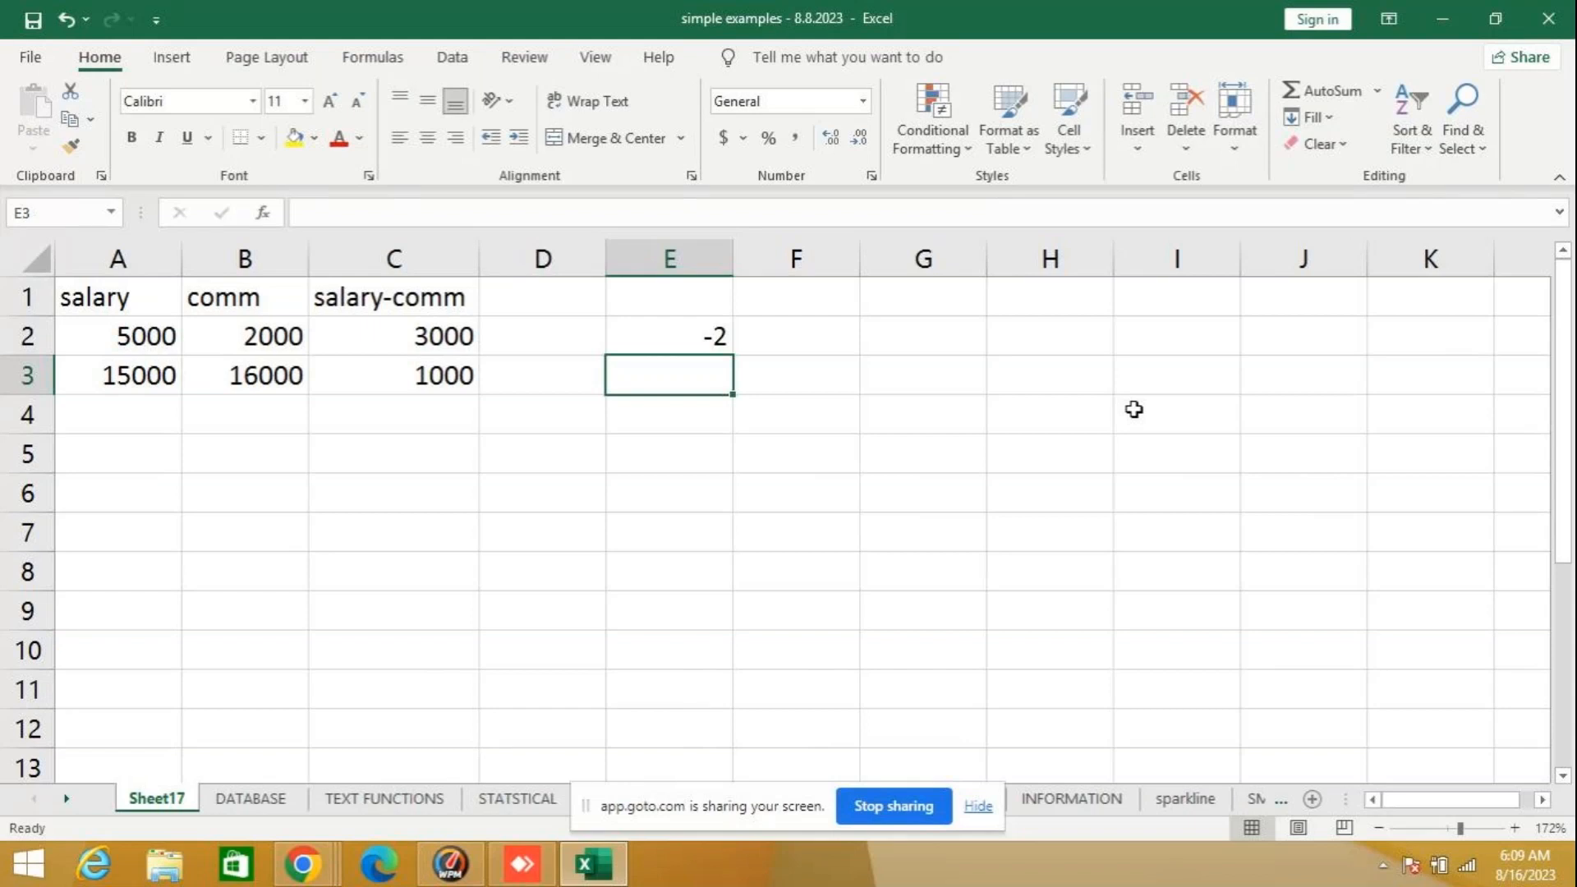
- Enter the absolute-value formula =ABS(5-7) in E3, below the plain subtraction
type("=")
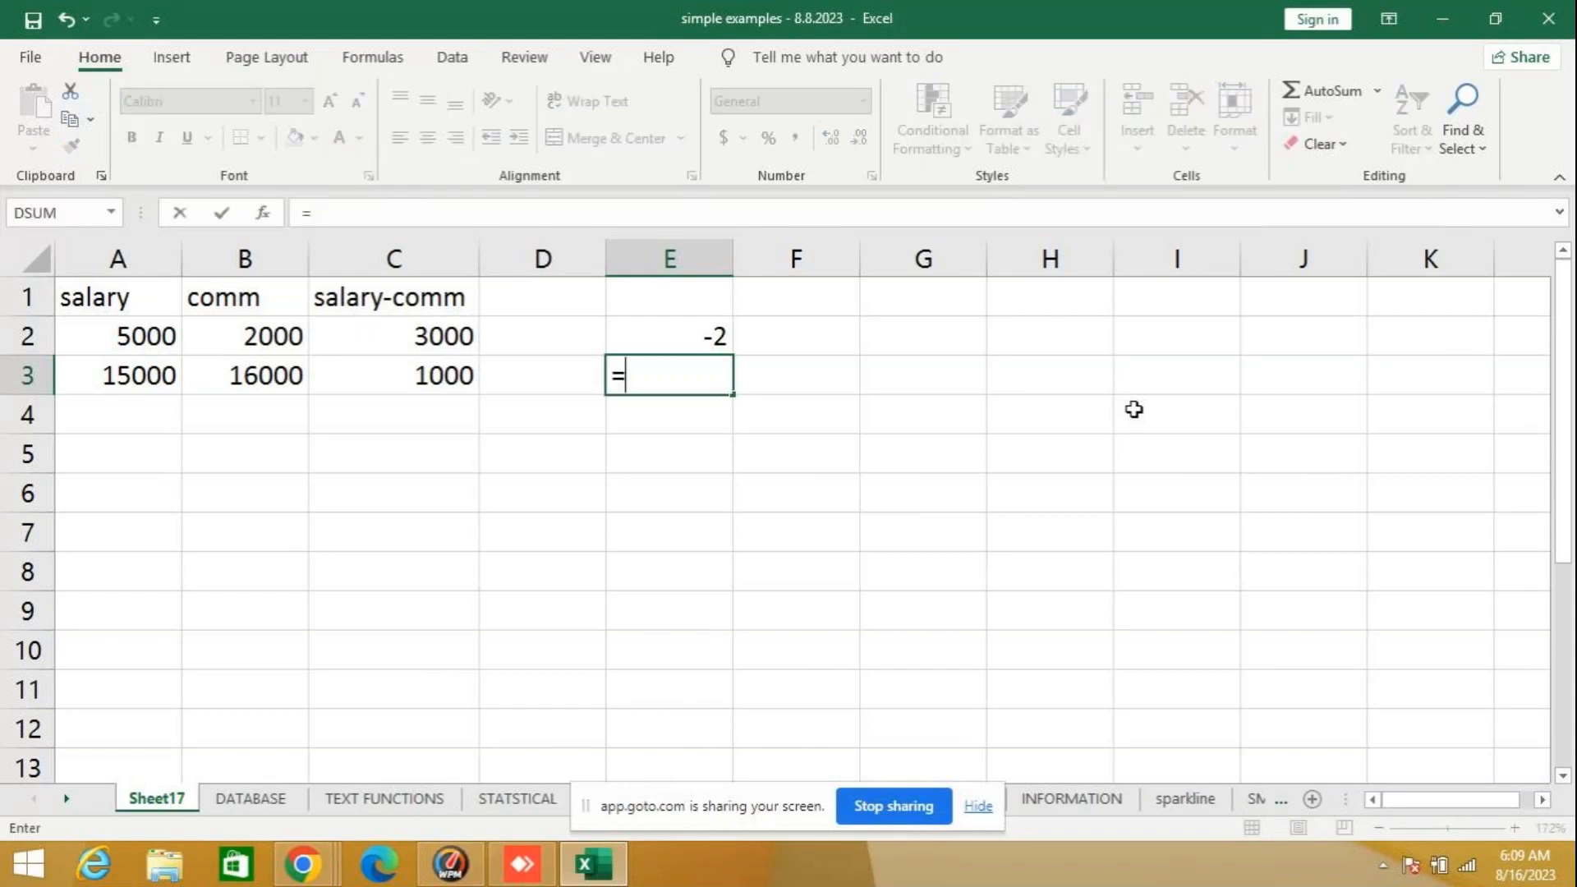
type("abs")
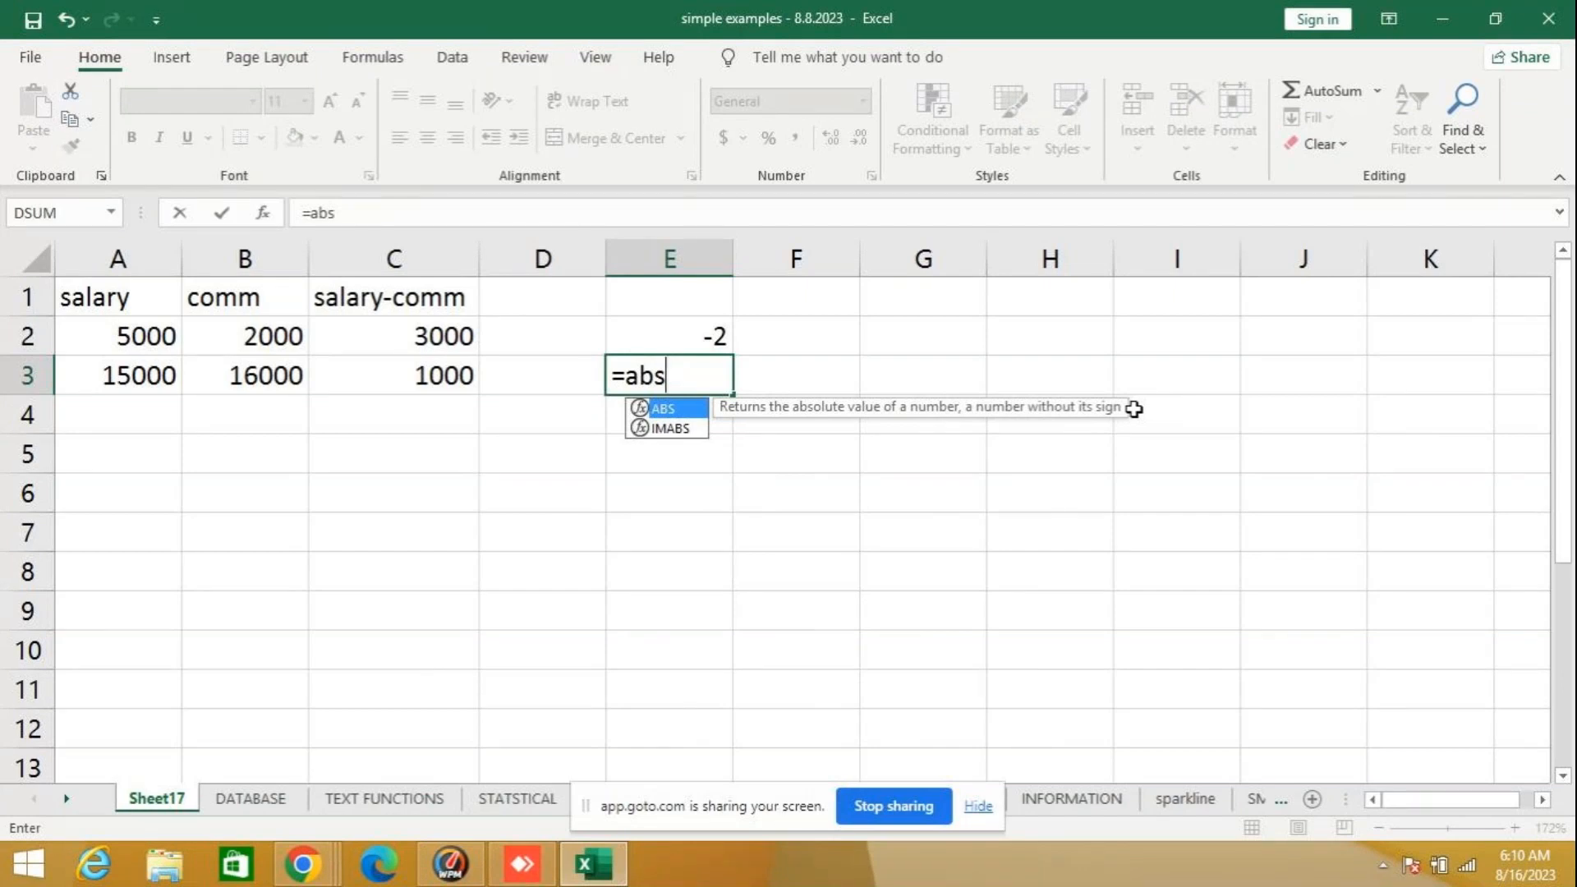
type("(")
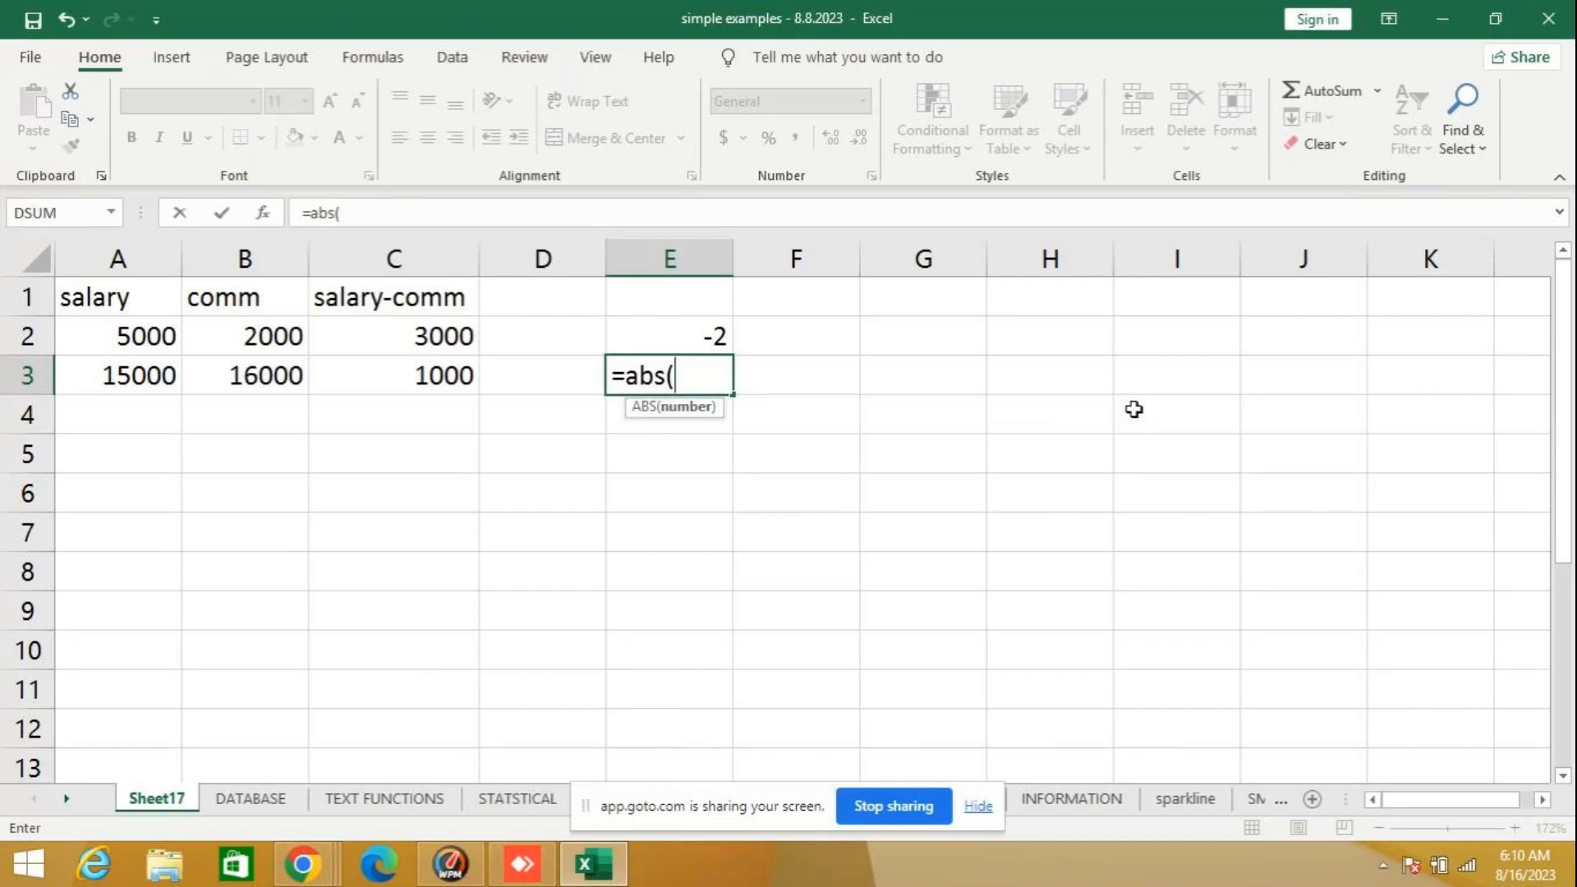
type("5-7)")
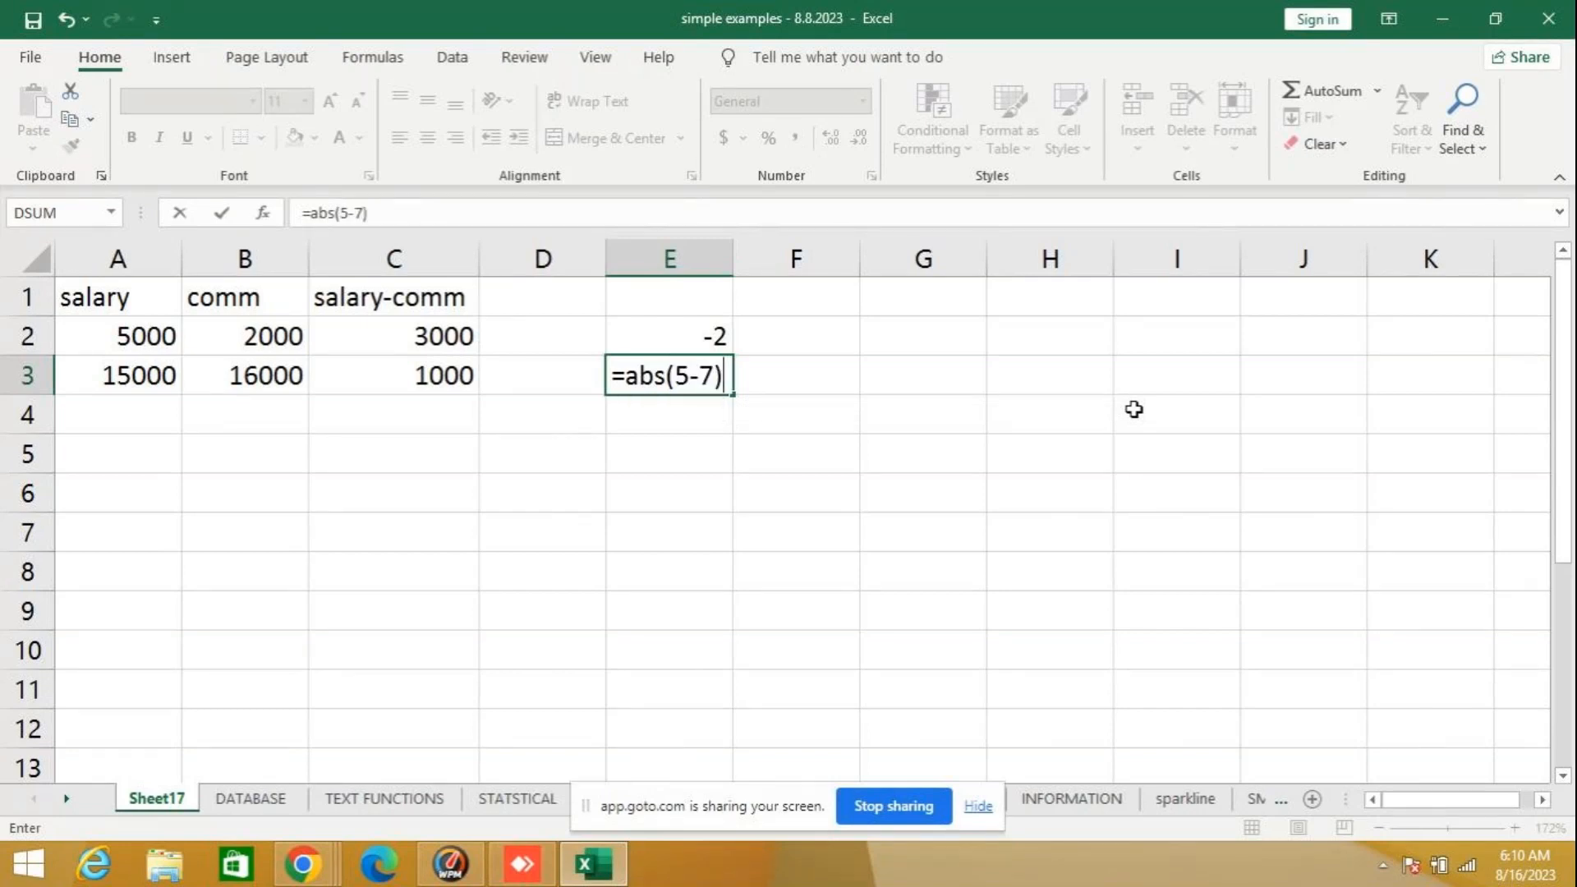
key("Return")
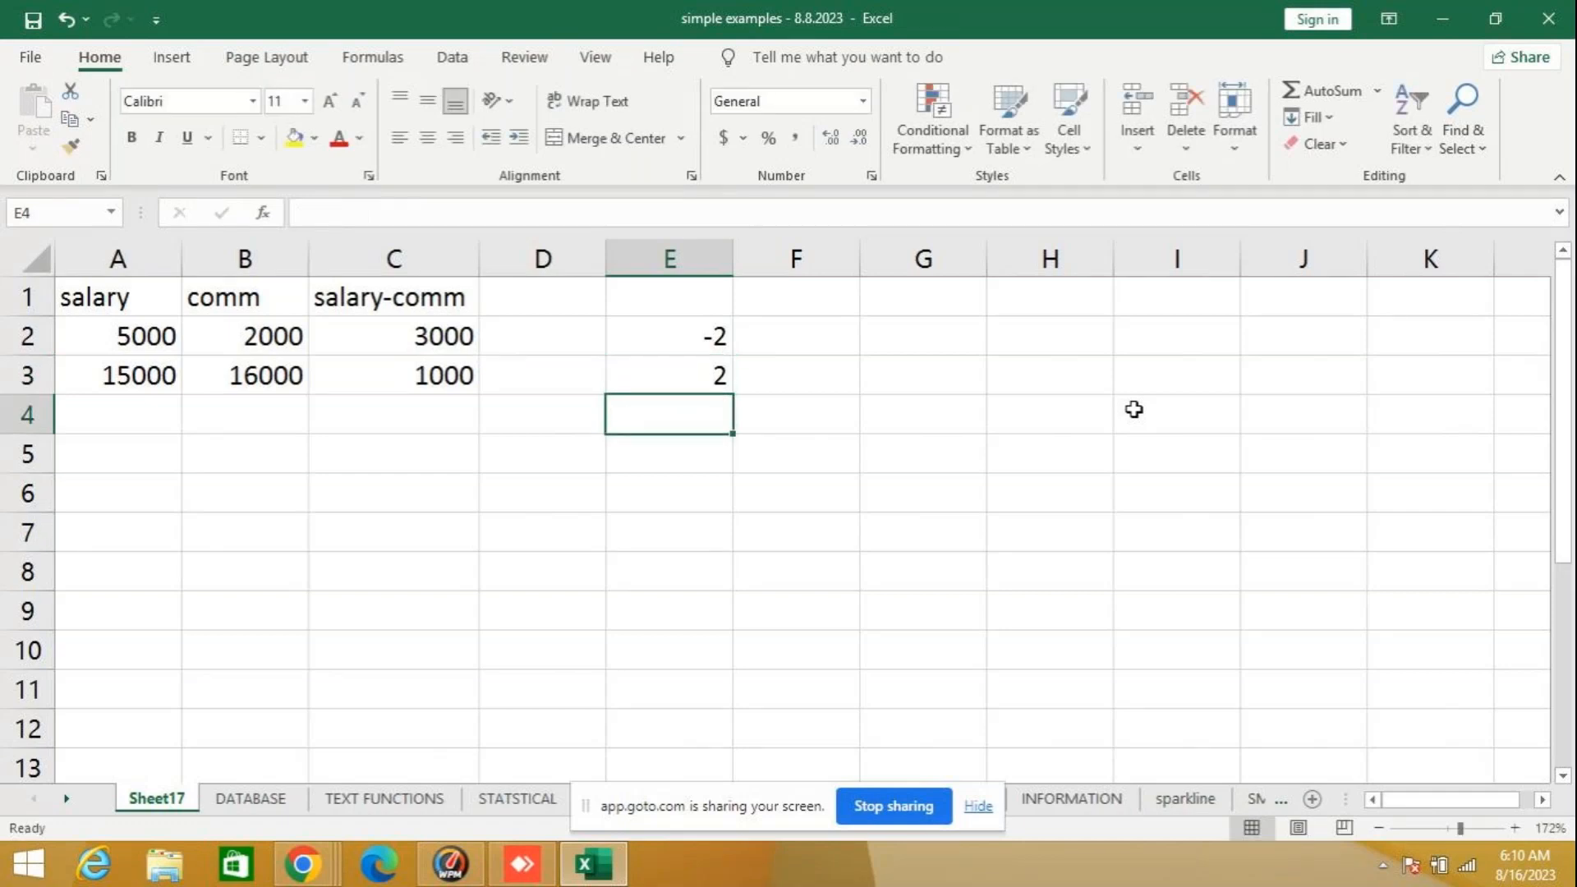
- Enter =ABS(-50) in F3 as an absolute-value example using a single negative number
key("Up")
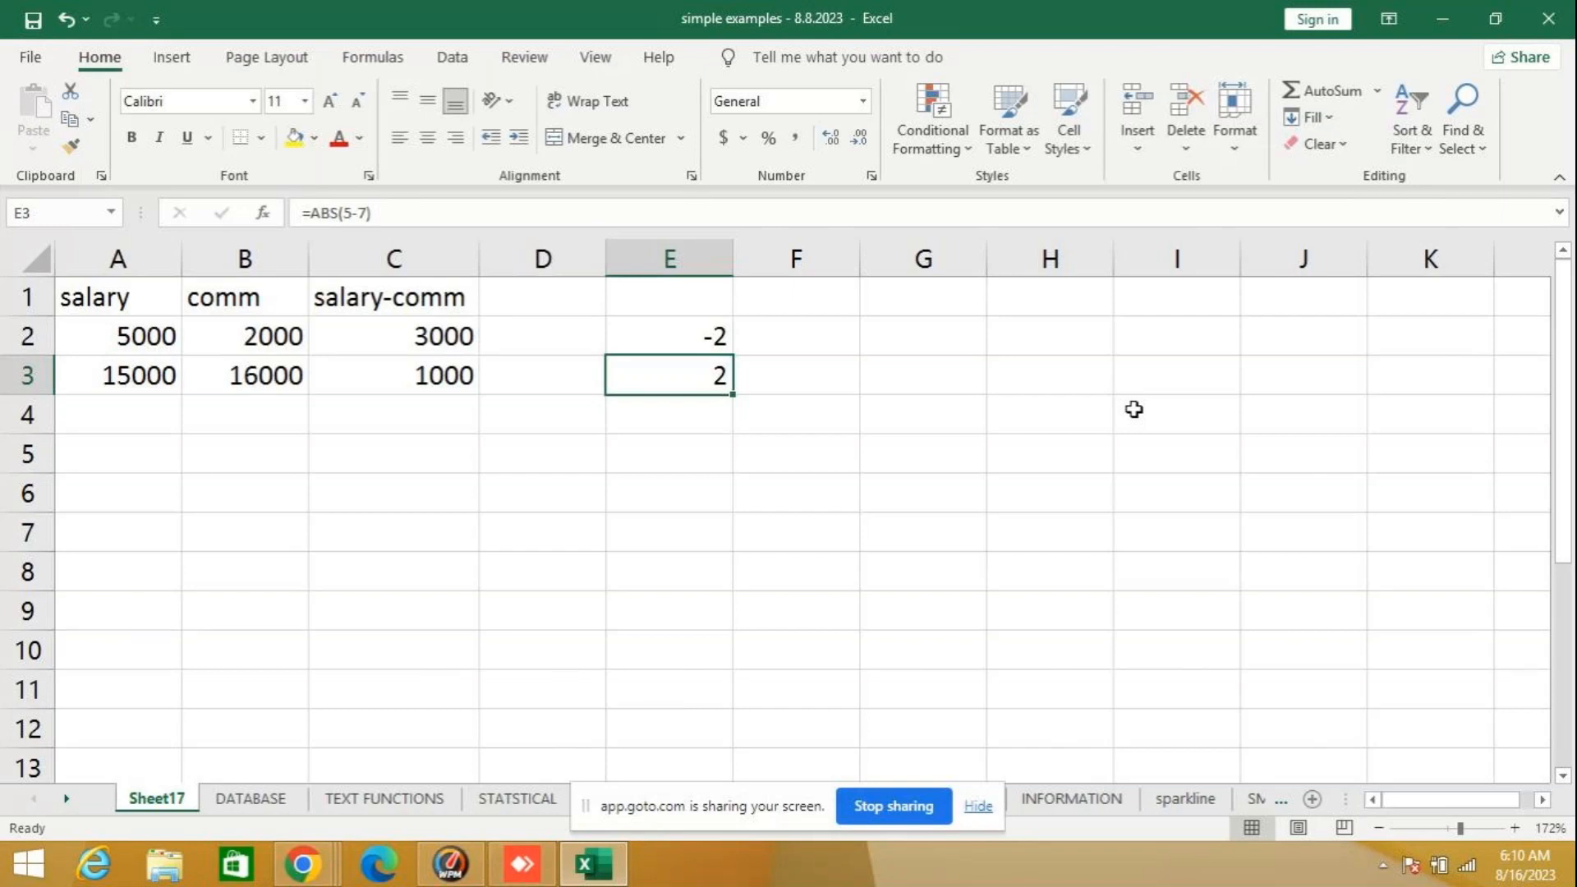
key("Right")
type("=")
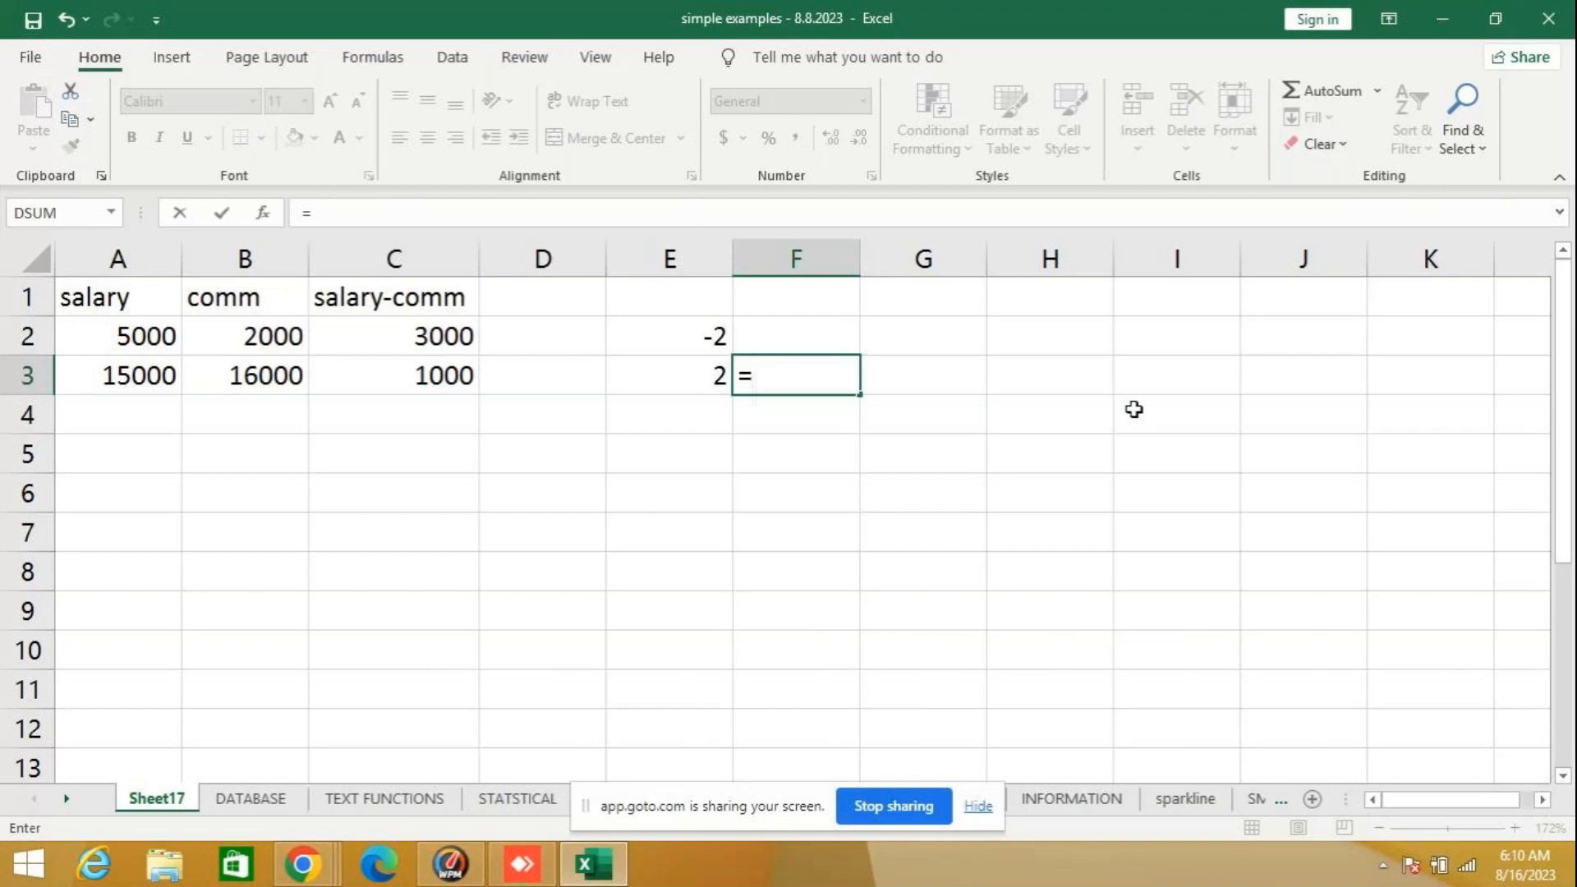
type("abs(")
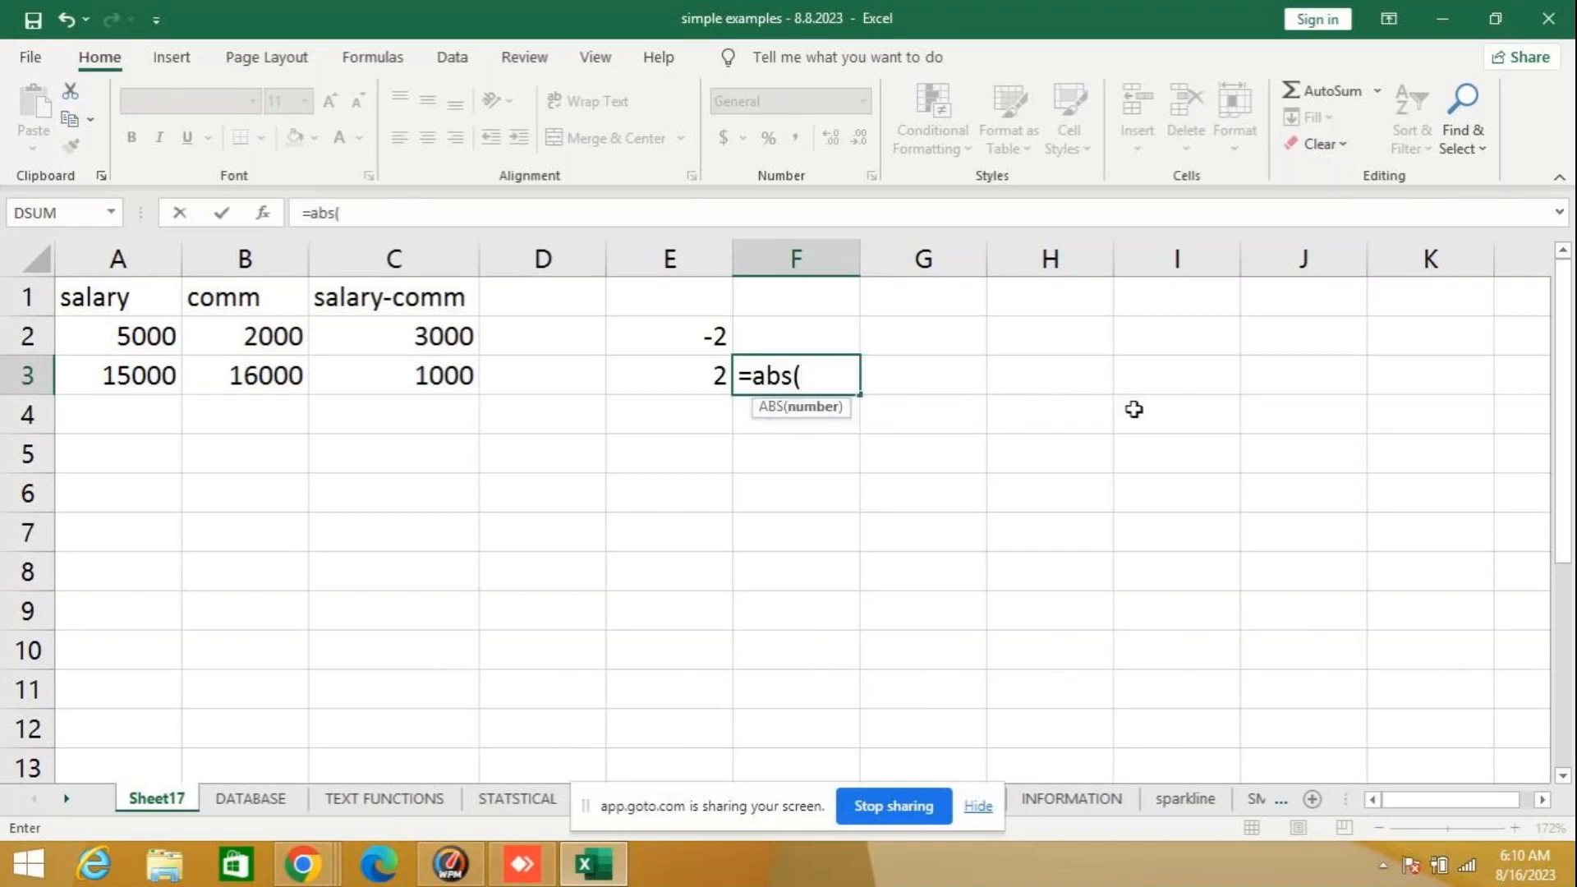
type("-50)")
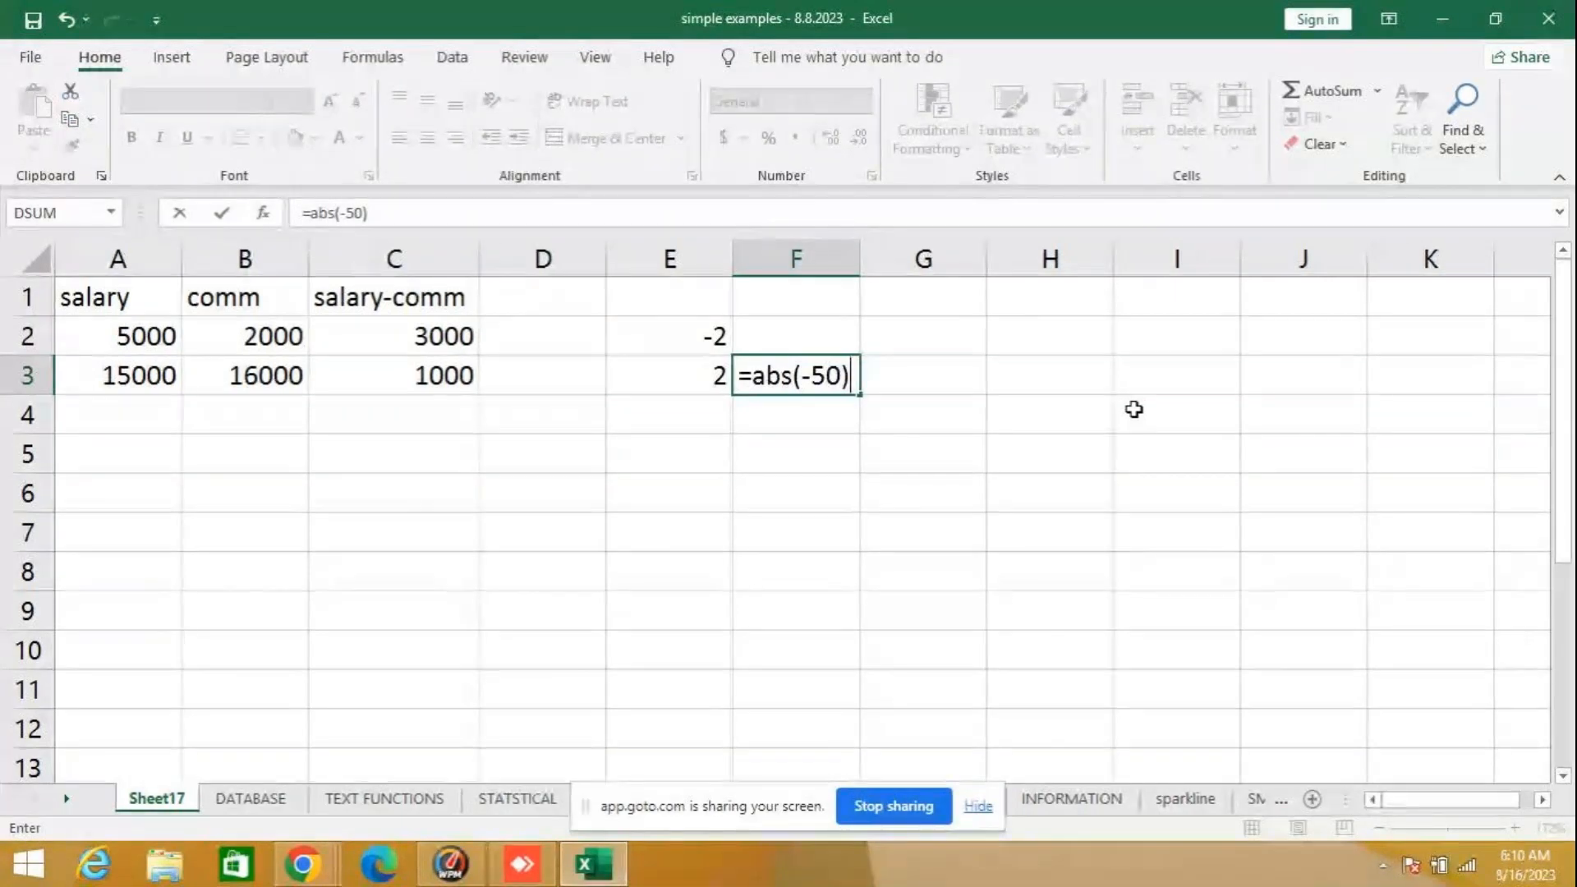
key("Return")
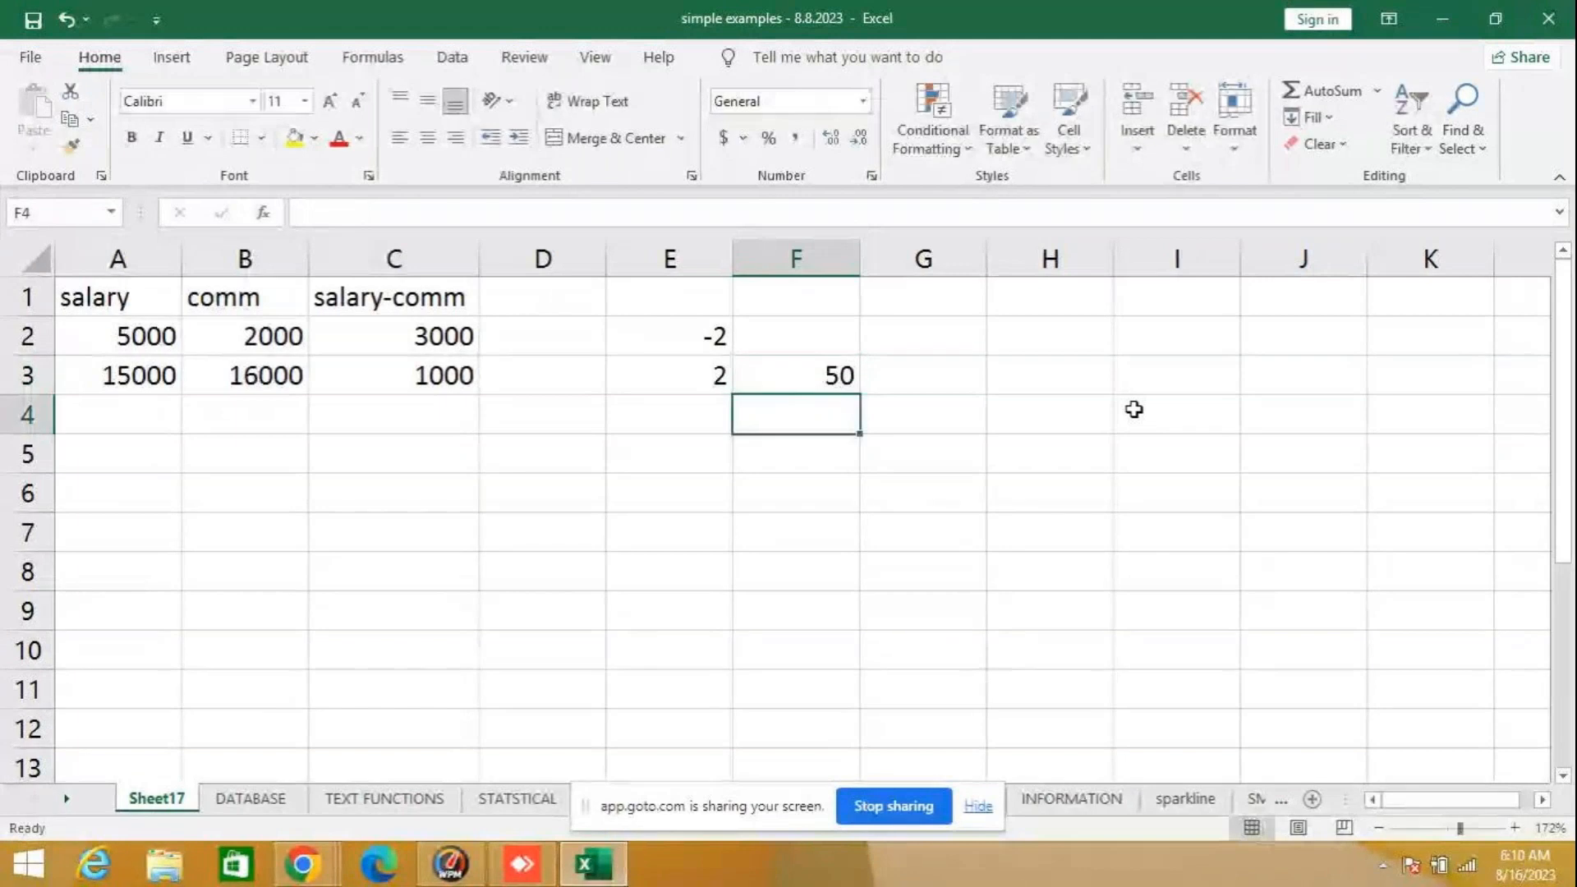
key("Up")
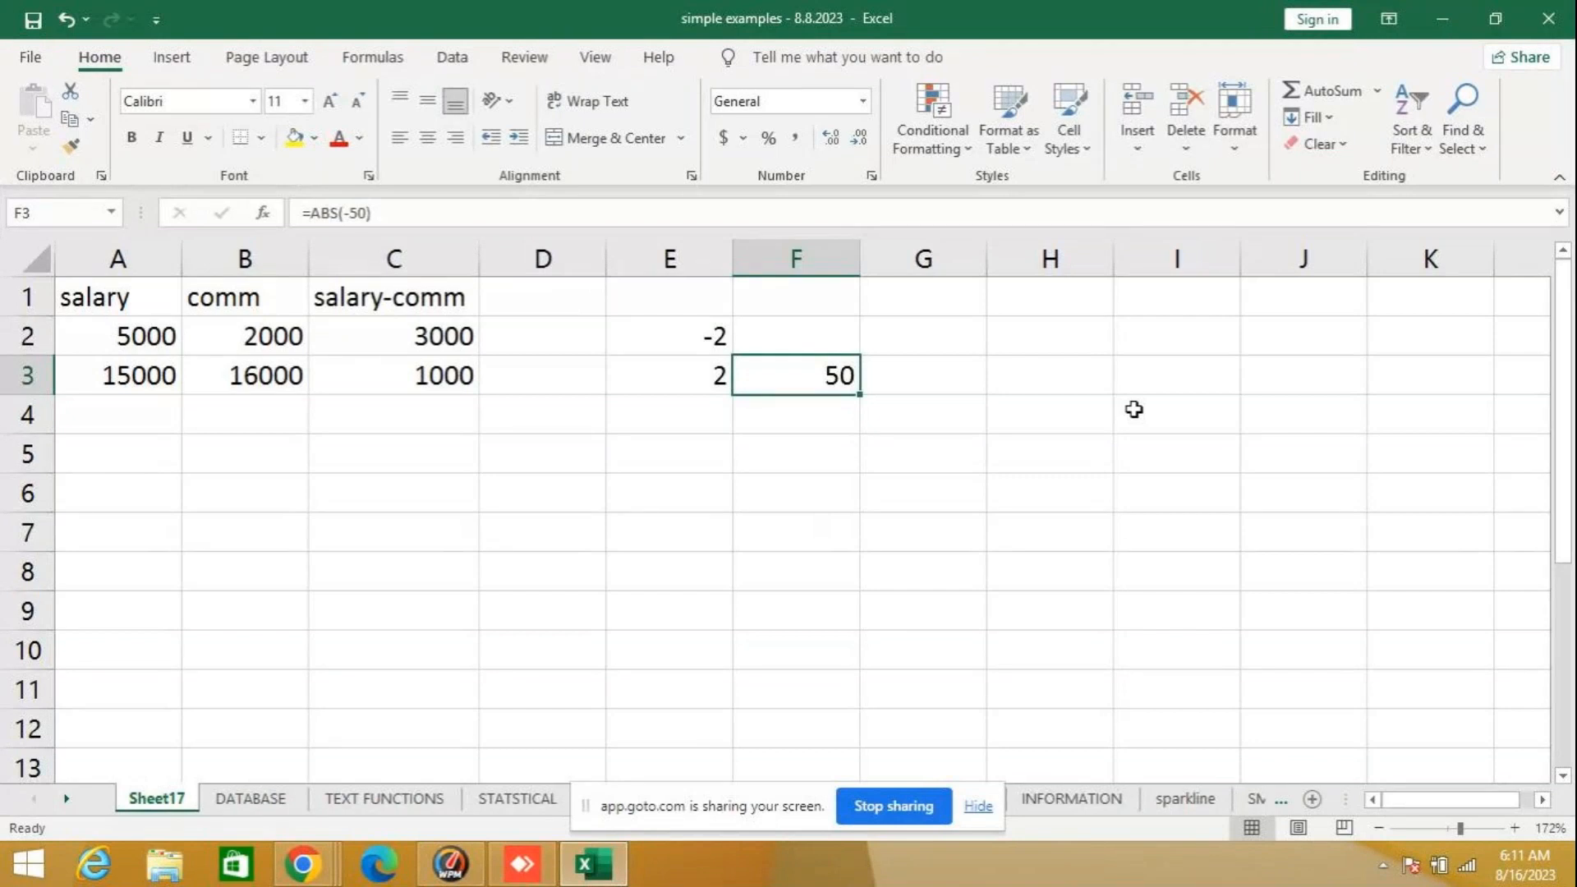
- Clear the example formulas in E2:F3 and the salary-comm formulas in C2:C3
left_click_drag(707, 333, 787, 375)
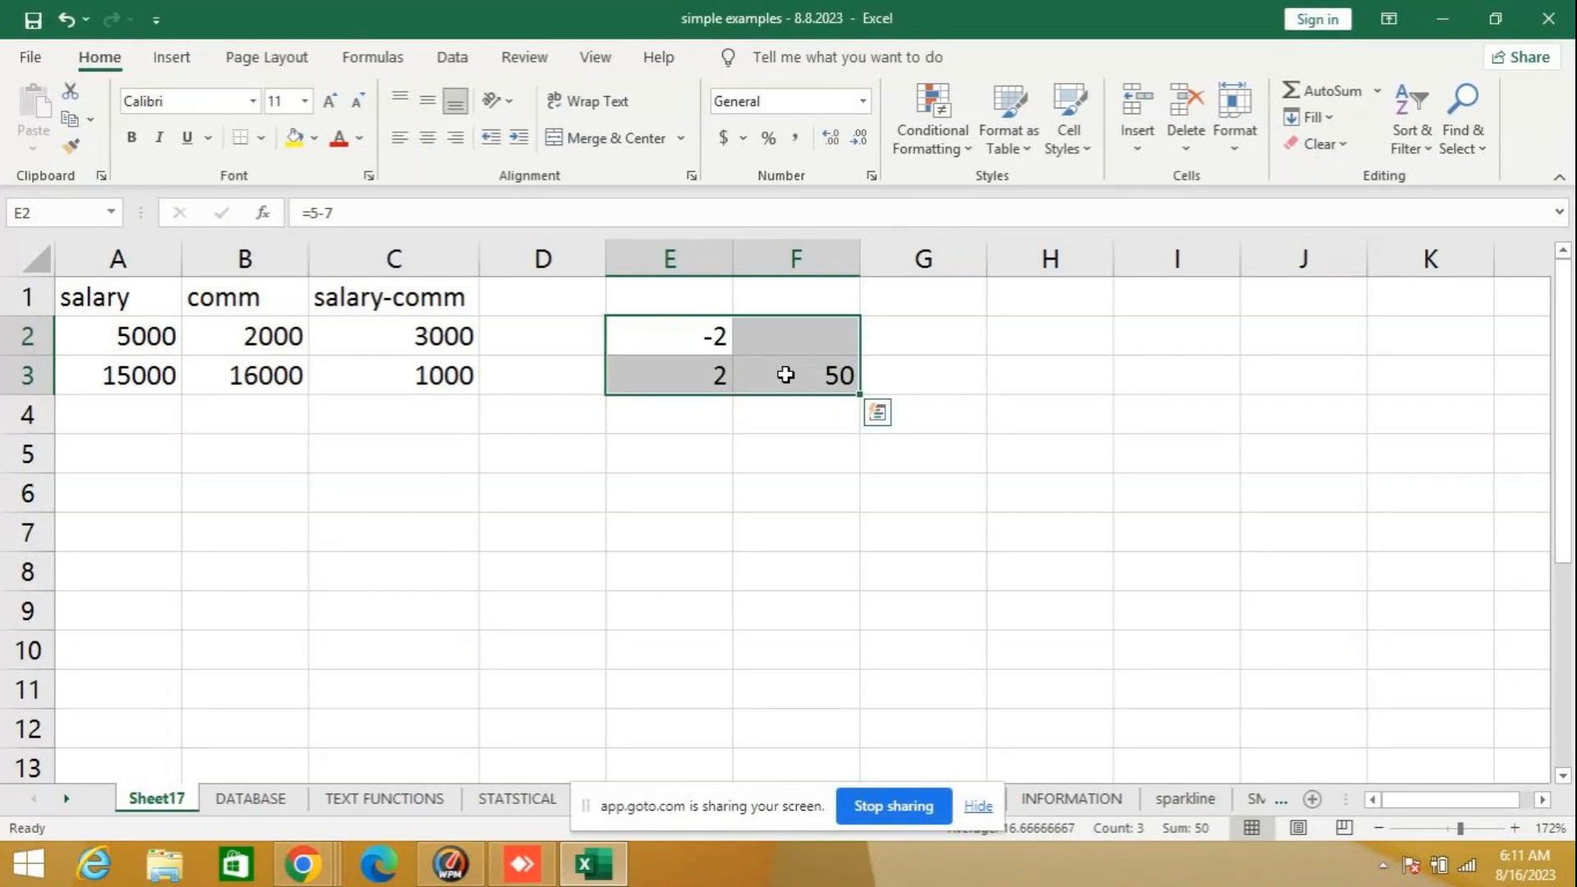
key("Delete")
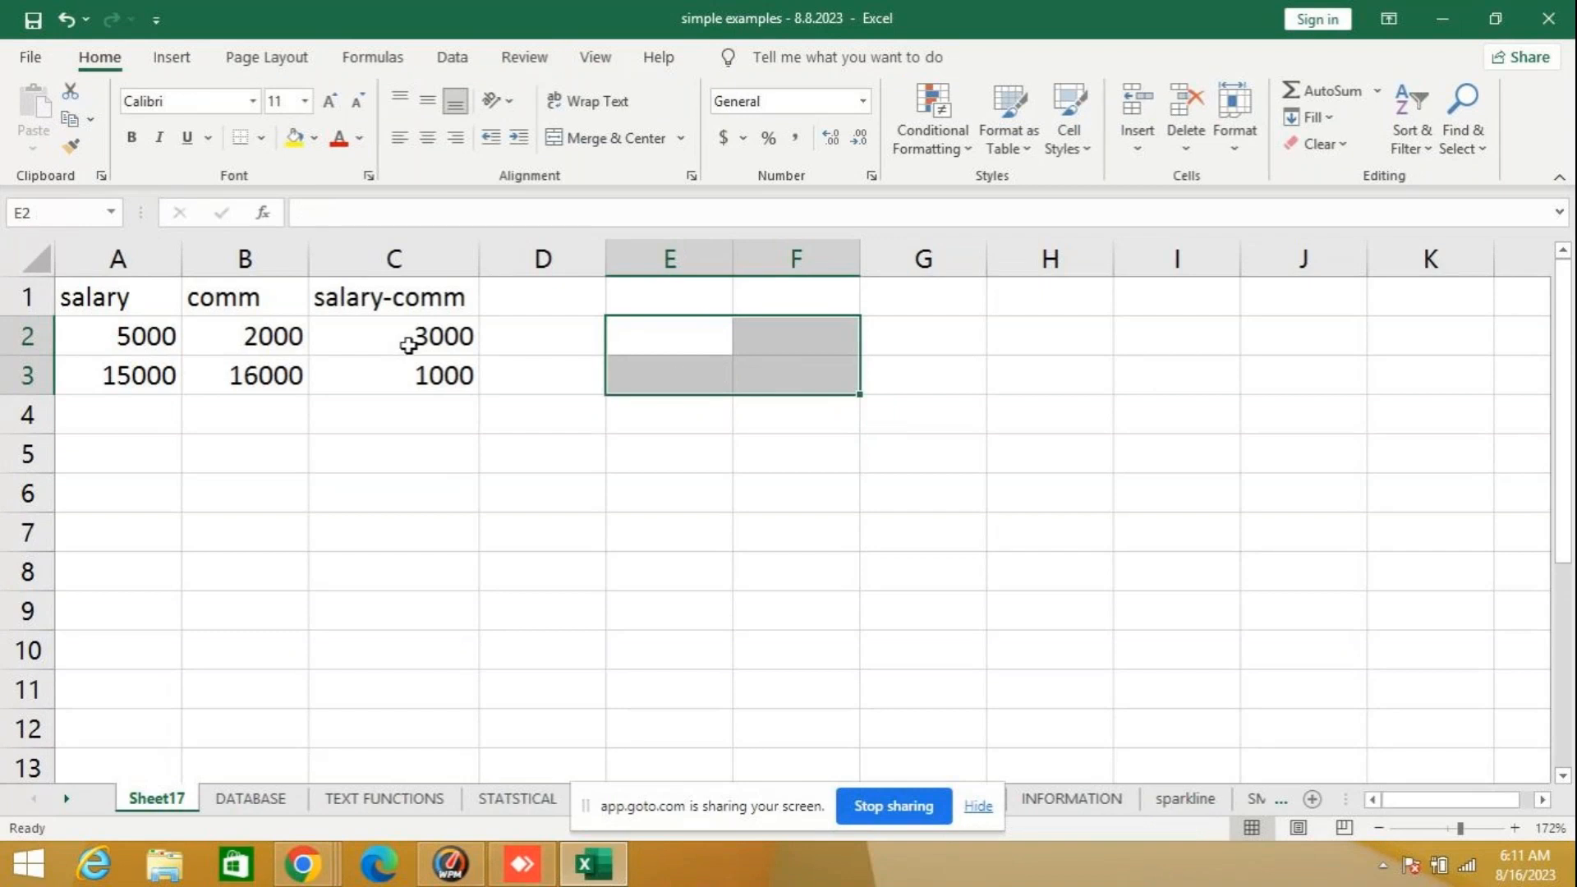
left_click(410, 353)
left_click_drag(410, 353, 410, 378)
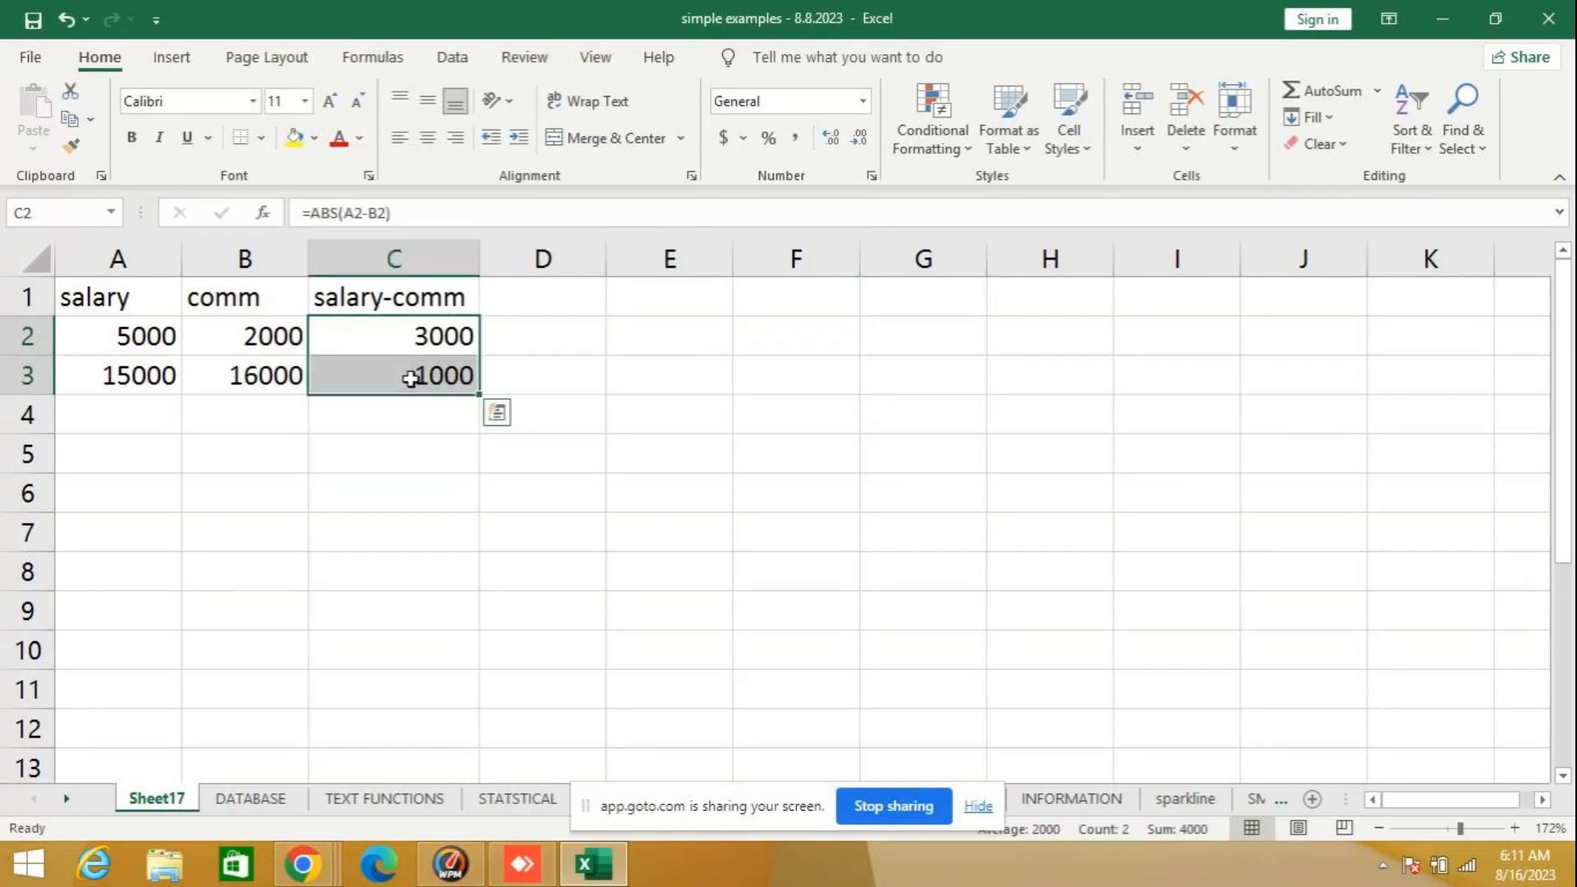
key("Delete")
key("Up")
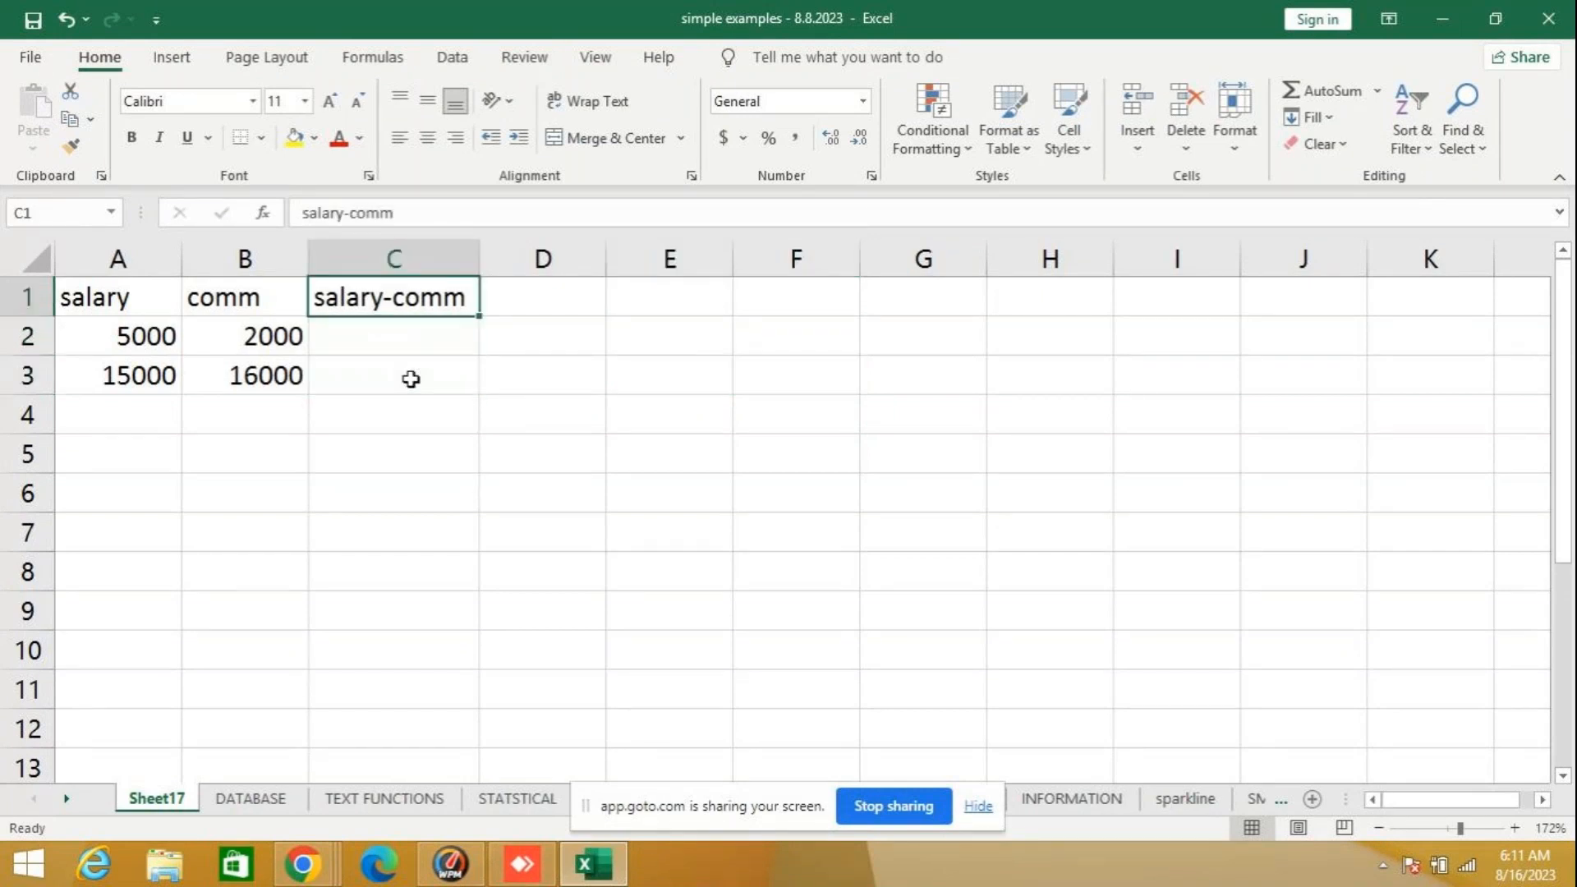
- Enter the plain difference formula =A2-B2 in C2 under the salary-comm heading
key("Down")
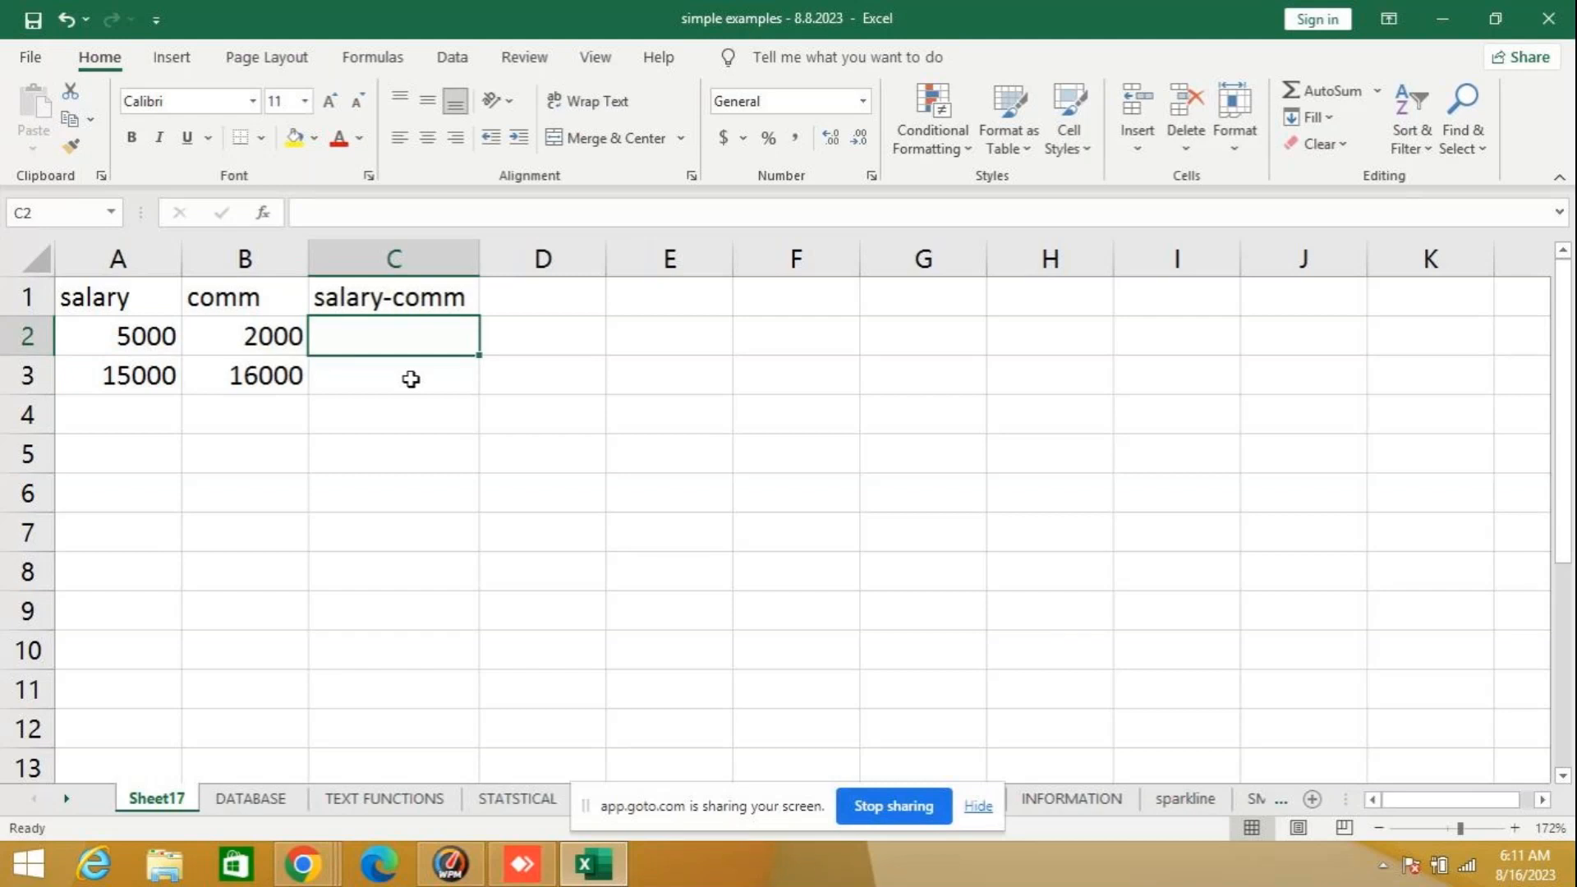
type("=a")
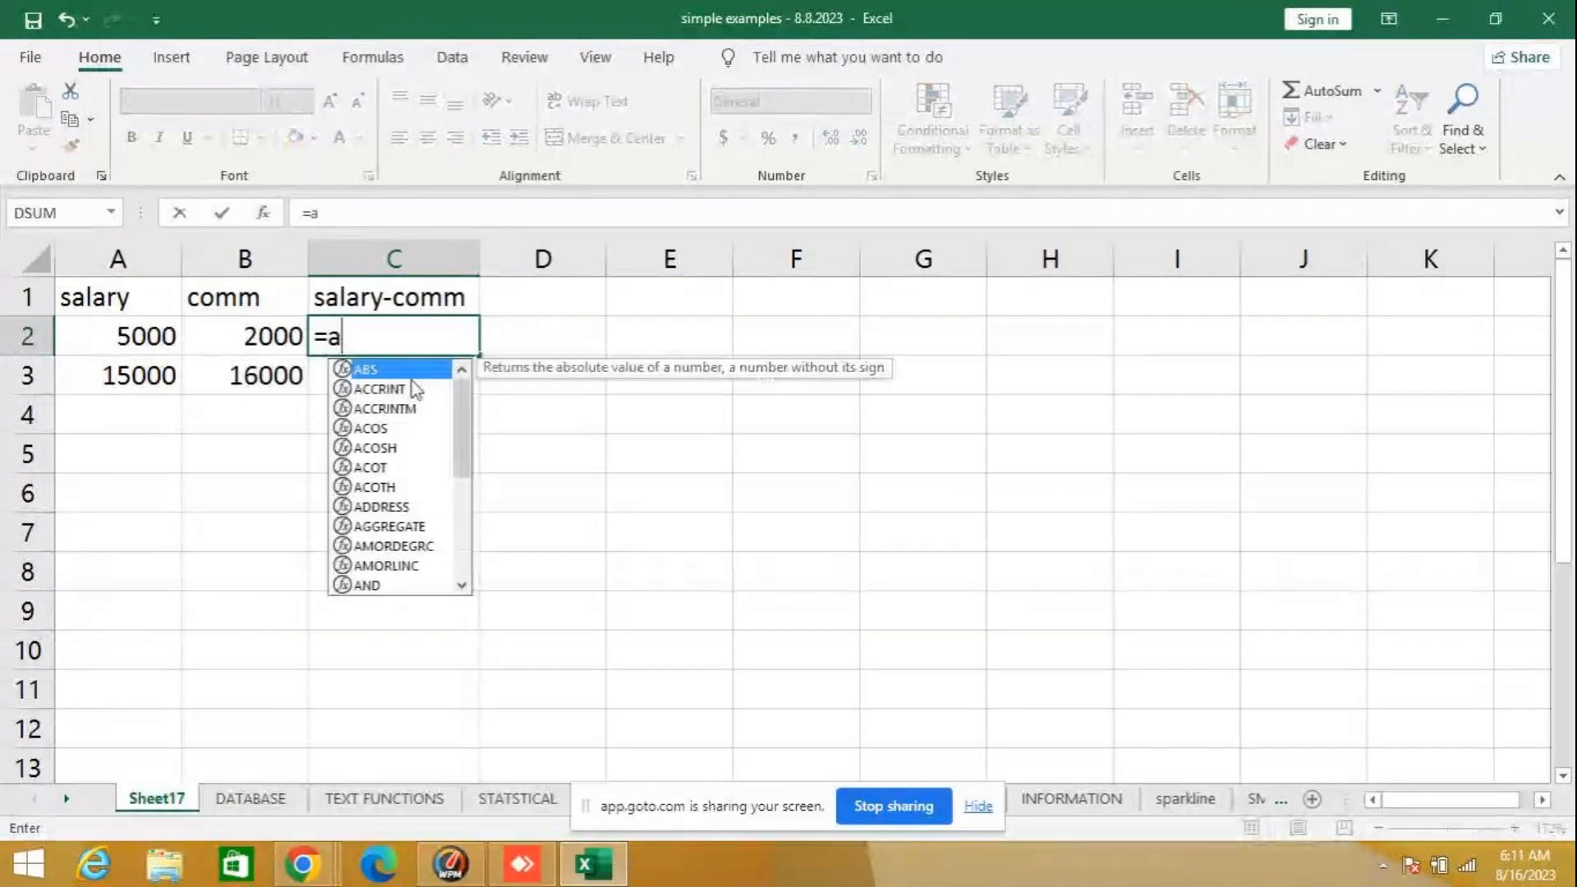
type("2-b3")
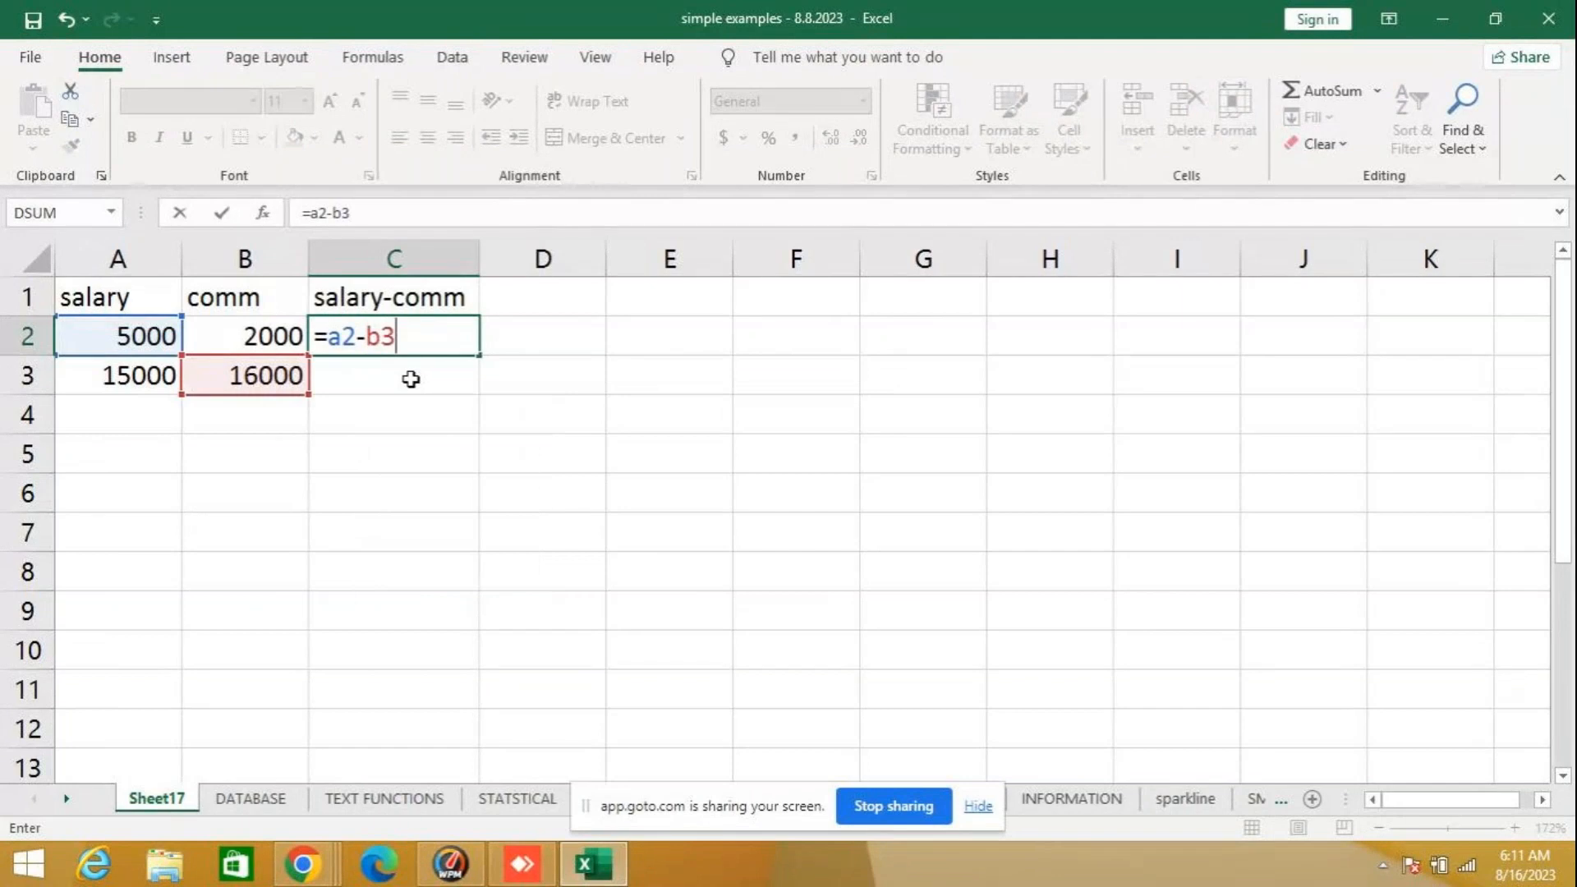
key("BackSpace")
type("2")
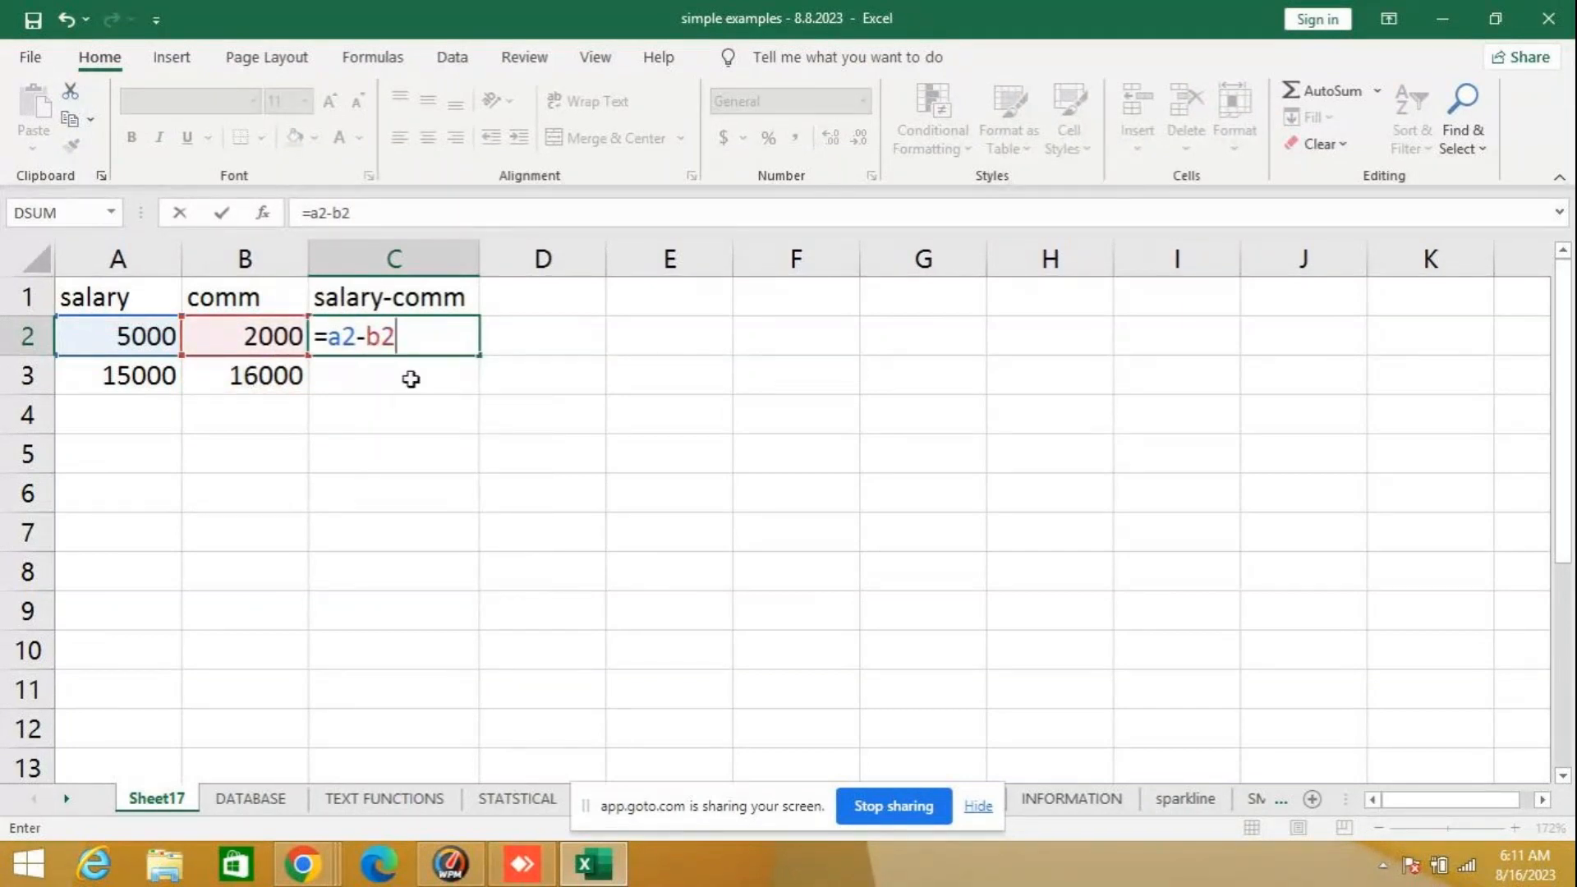
key("Return")
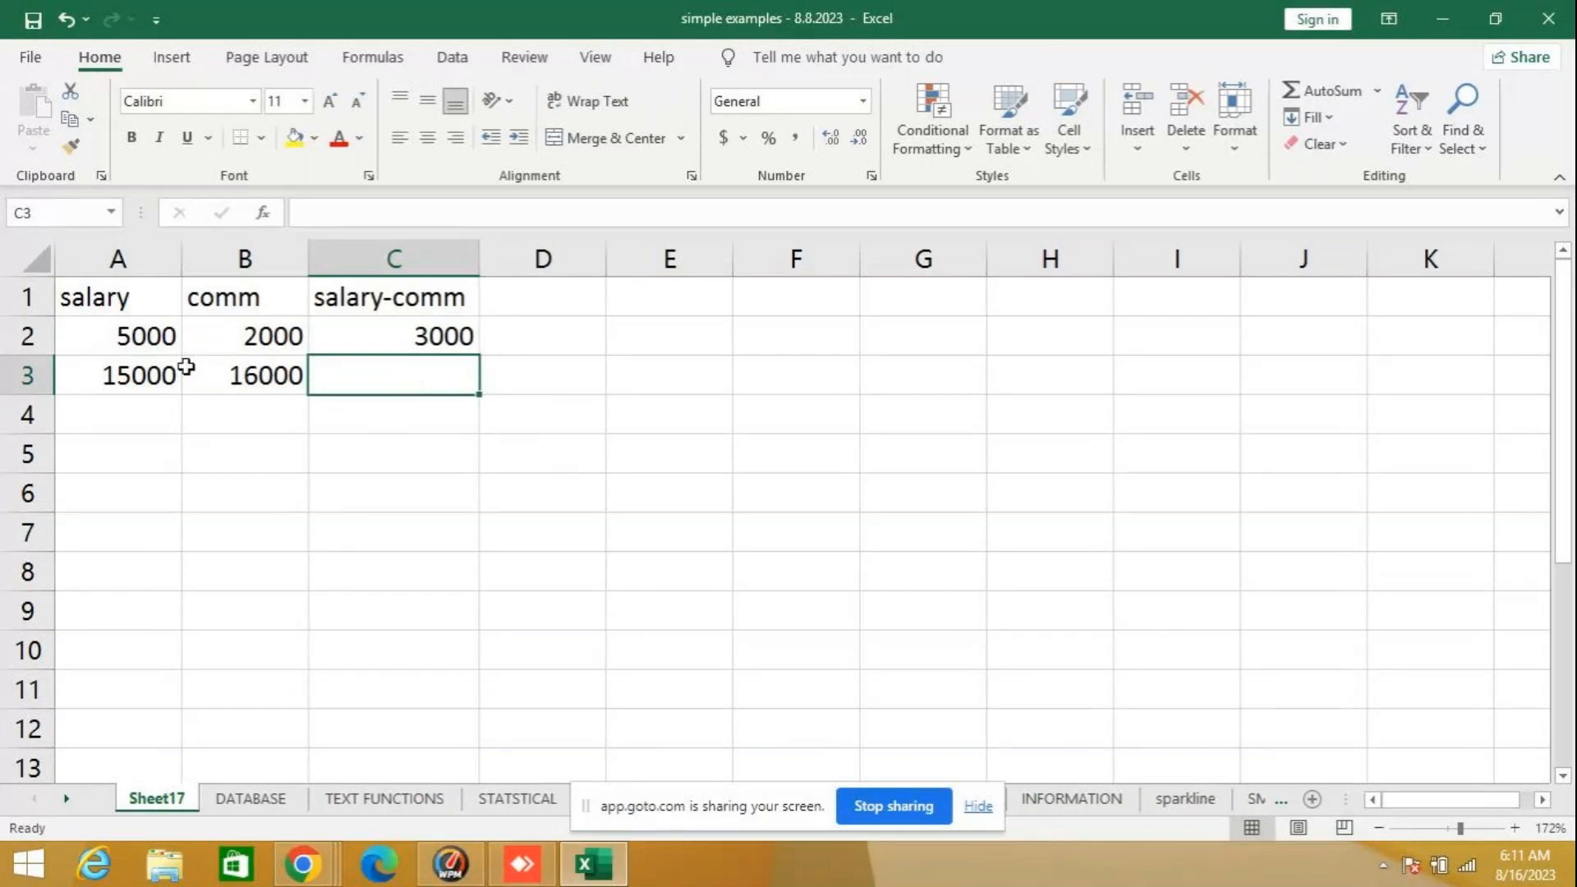
- Fill the plain difference formula from C2 down to C3 and select C3 to inspect it
left_click(425, 341)
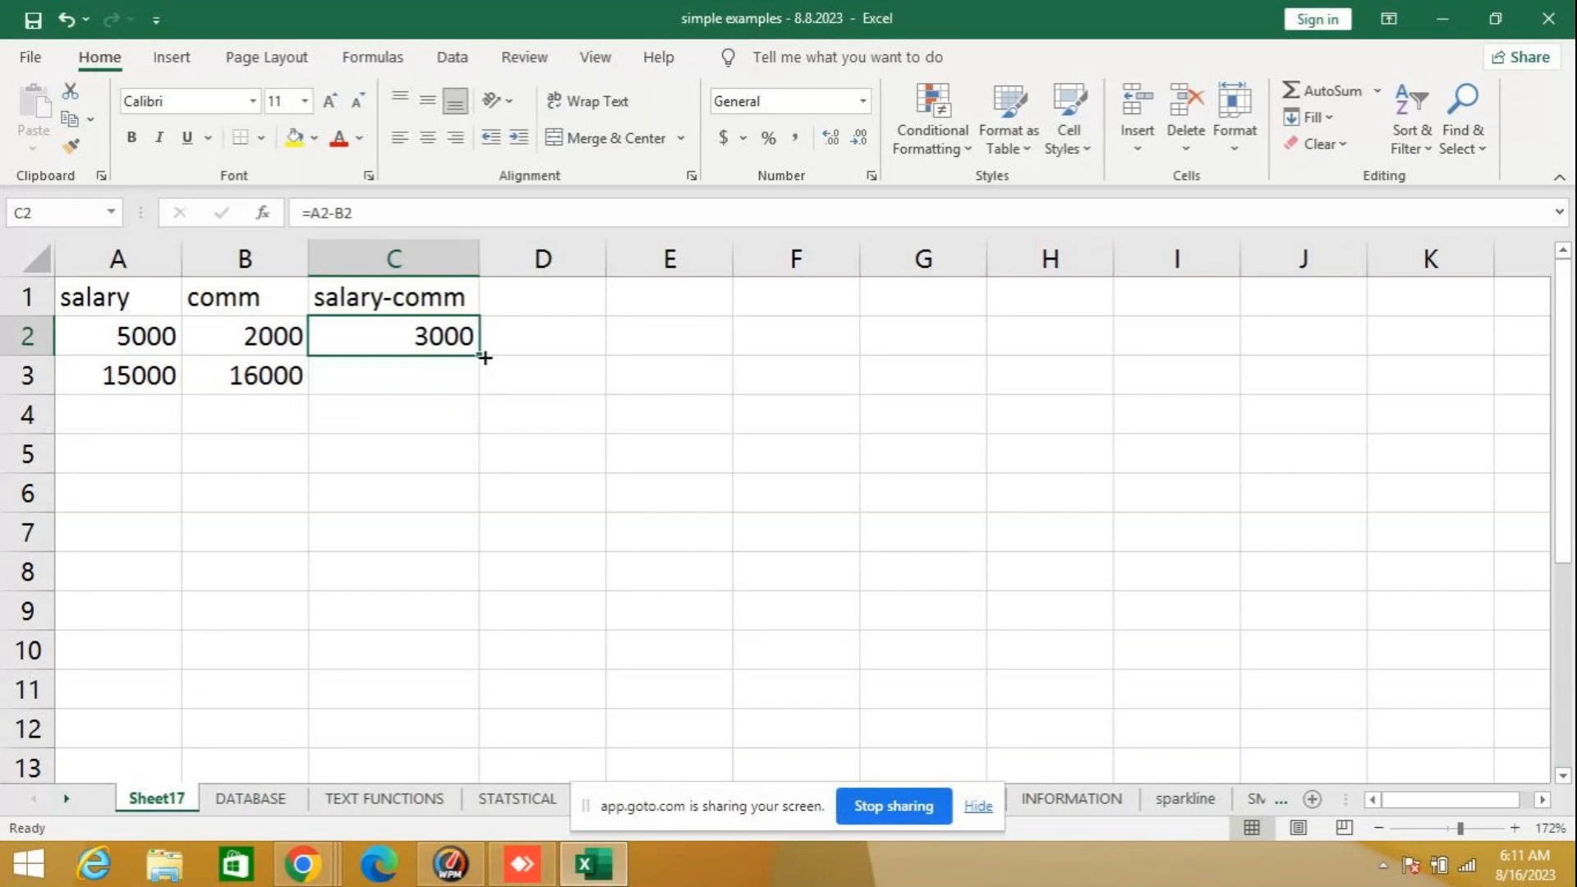
left_click_drag(483, 361, 480, 384)
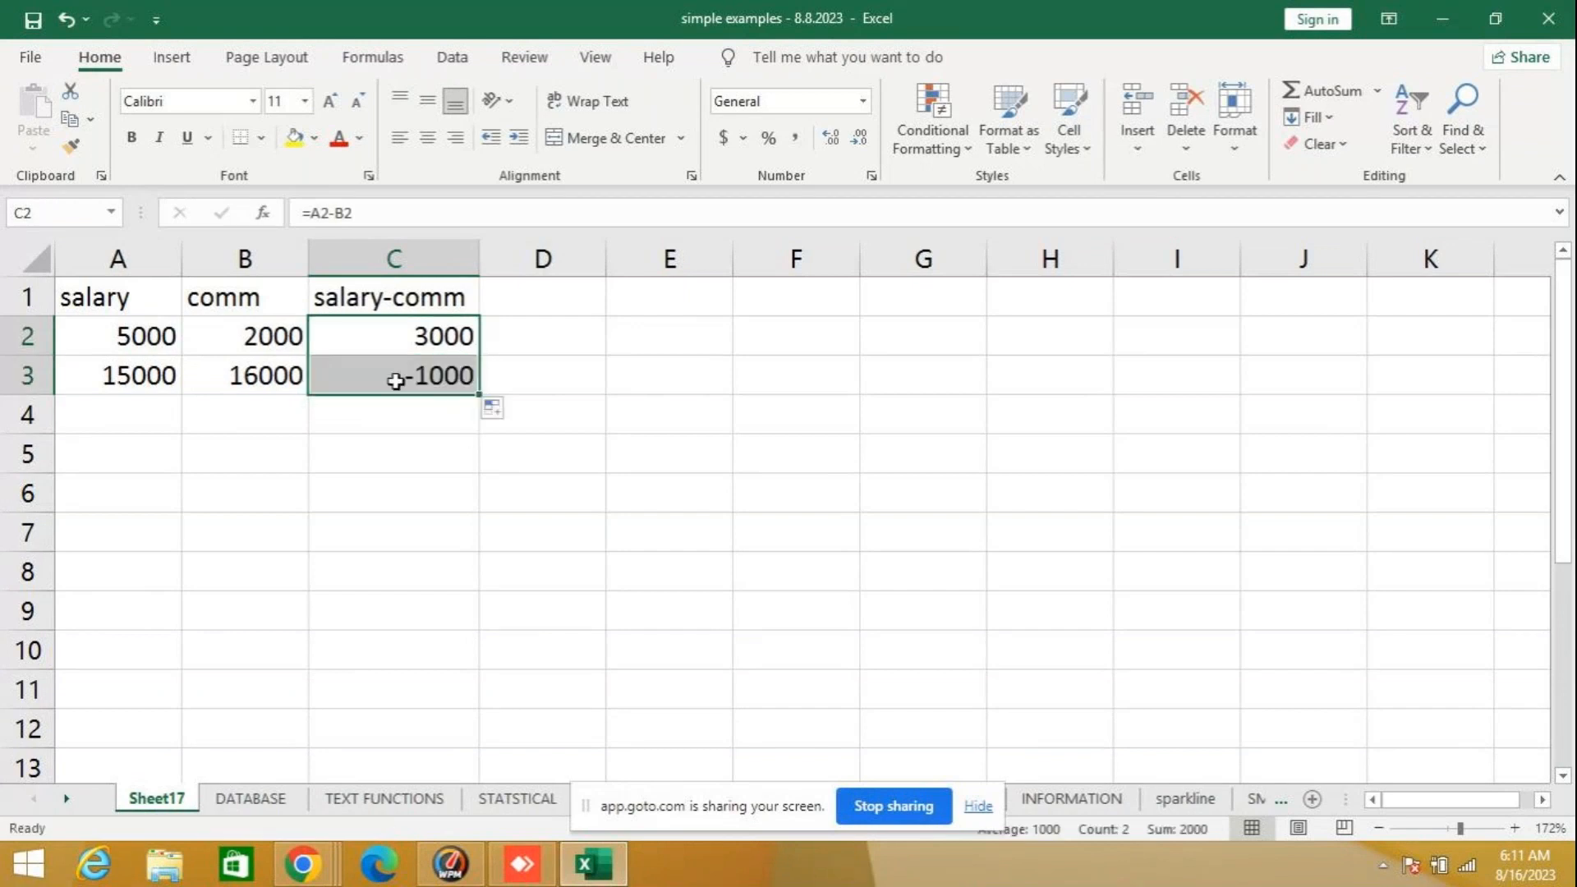
left_click(396, 381)
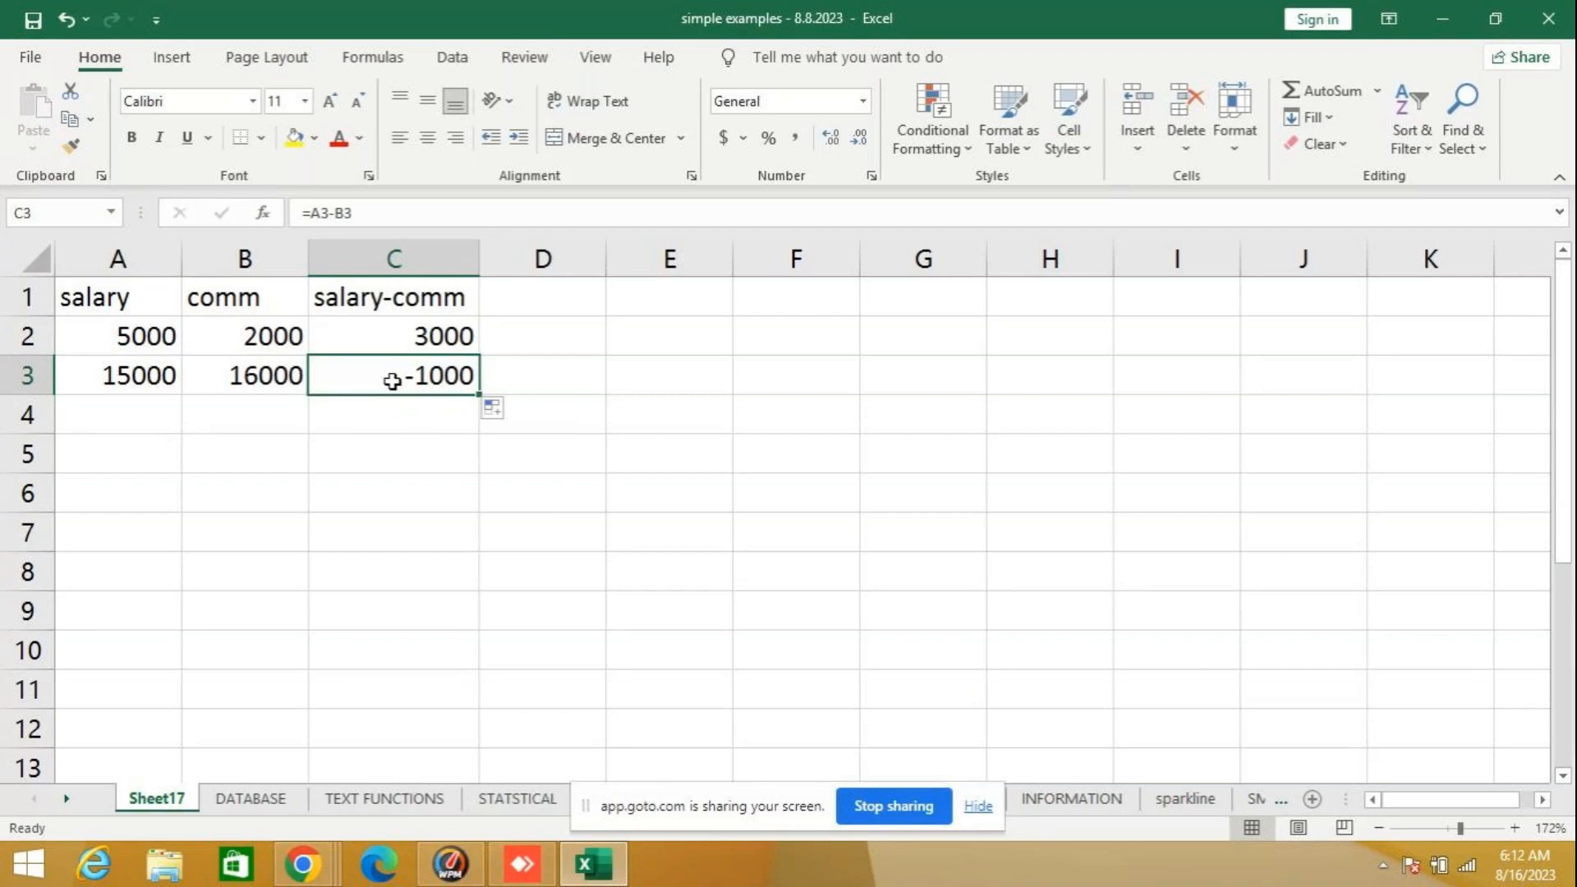
- Wrap the subtraction in C2 with the ABS function so the formula reads =ABS(A2-B2)
left_click(377, 334)
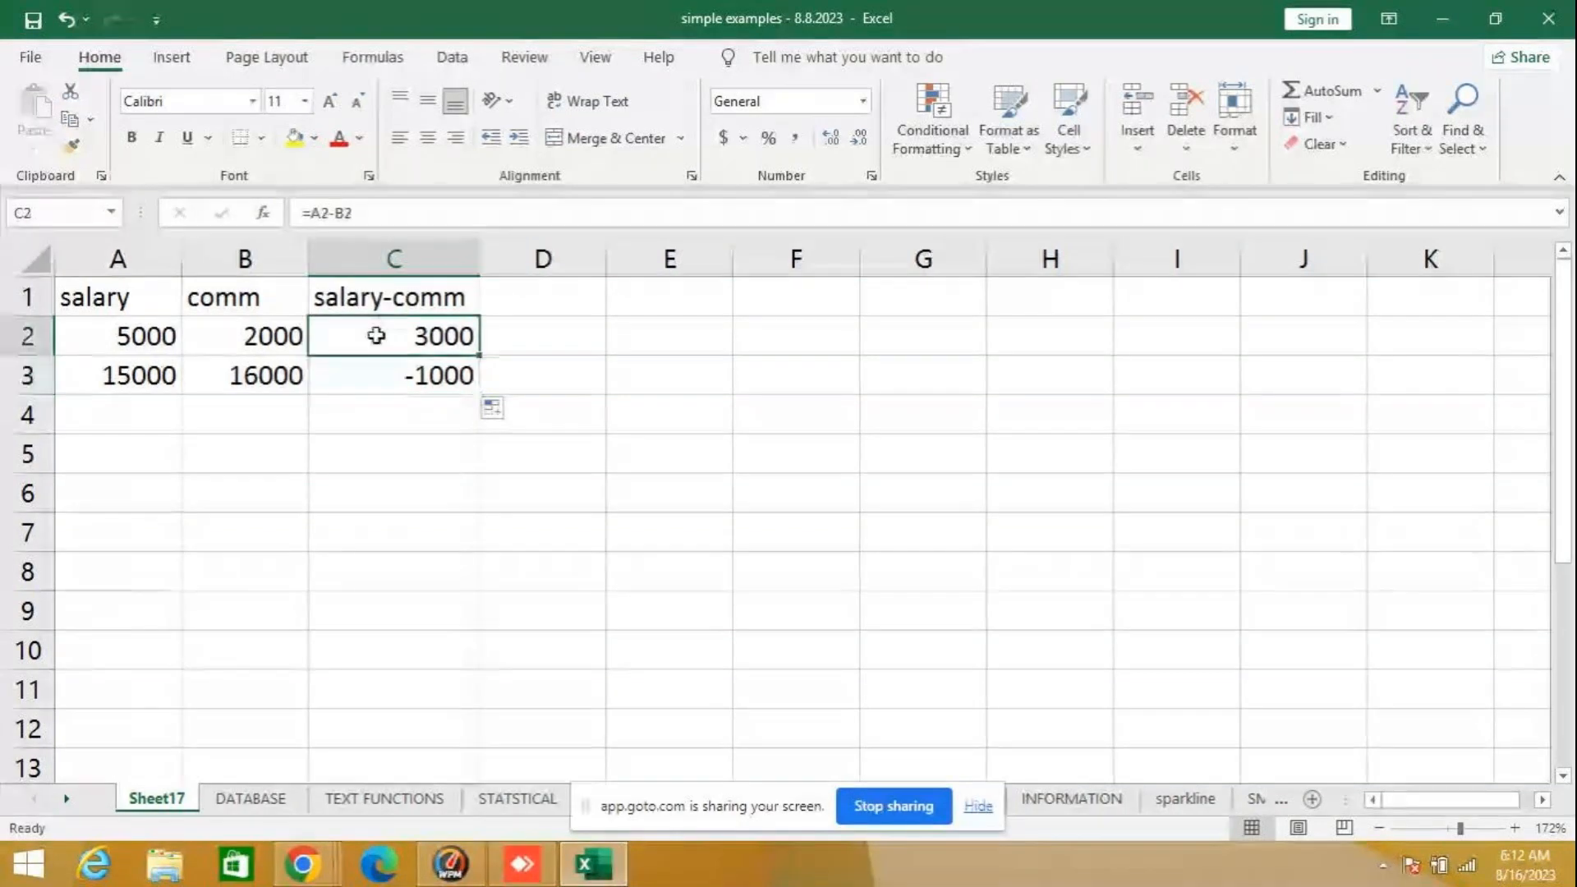
left_click(317, 212)
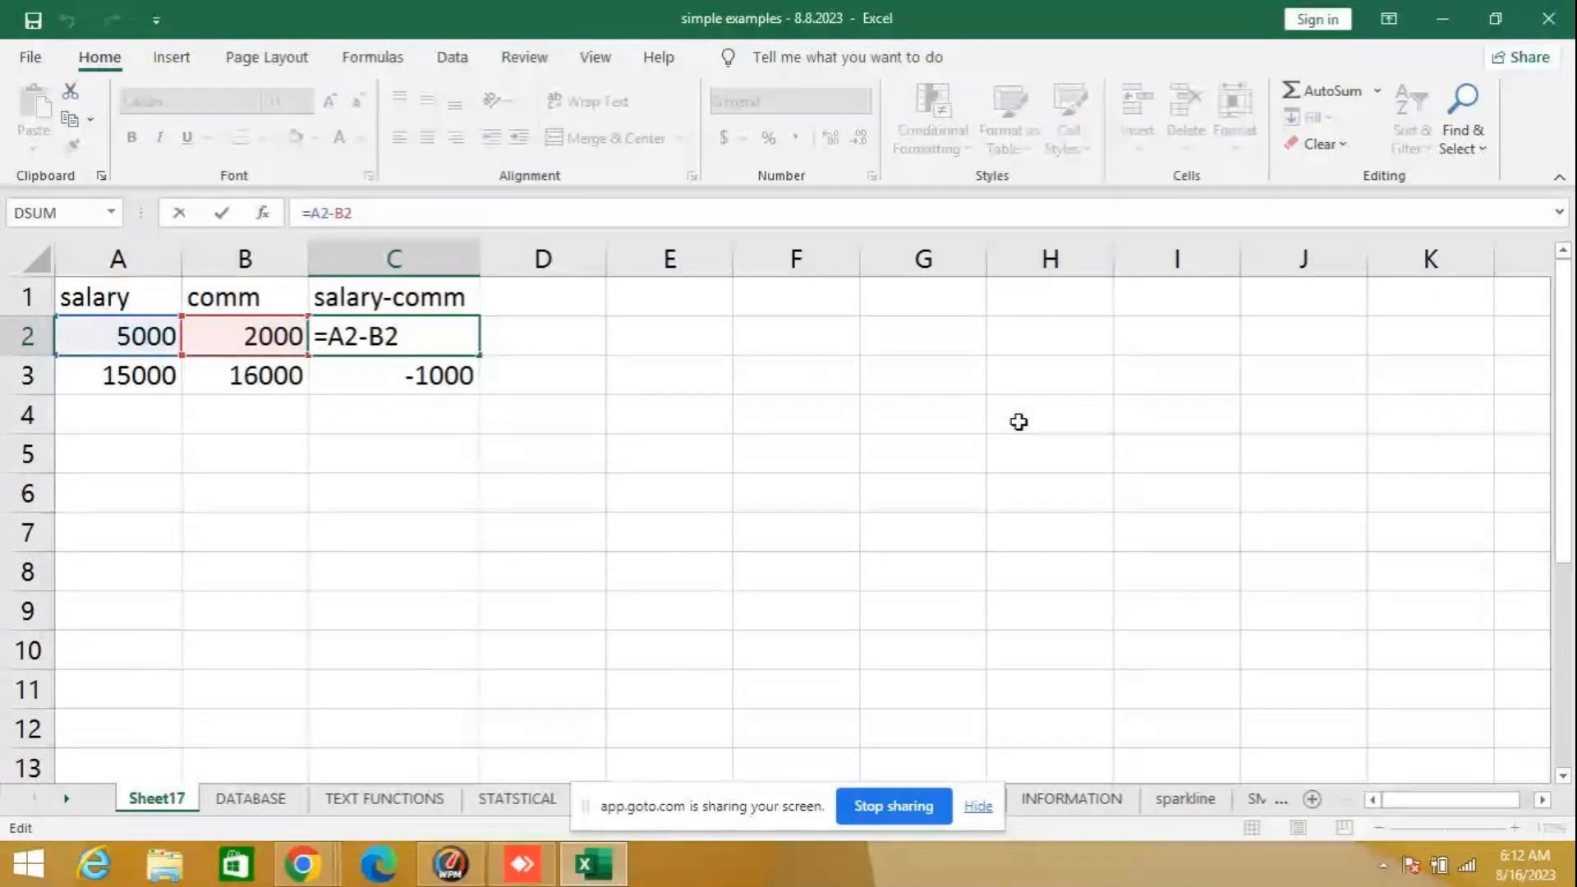
type("abs")
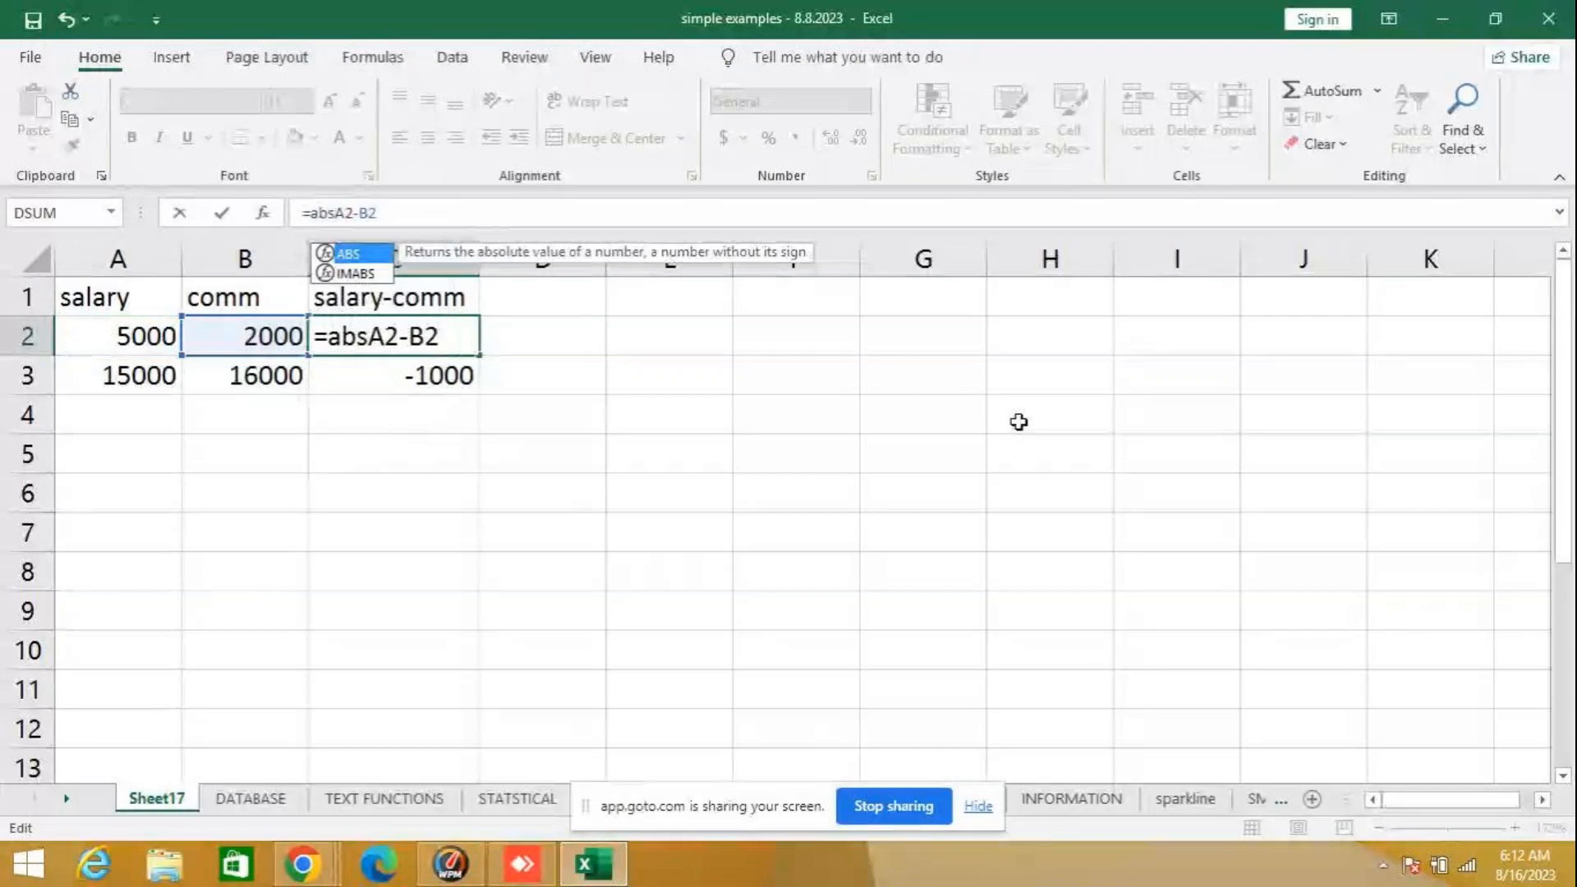
type("(")
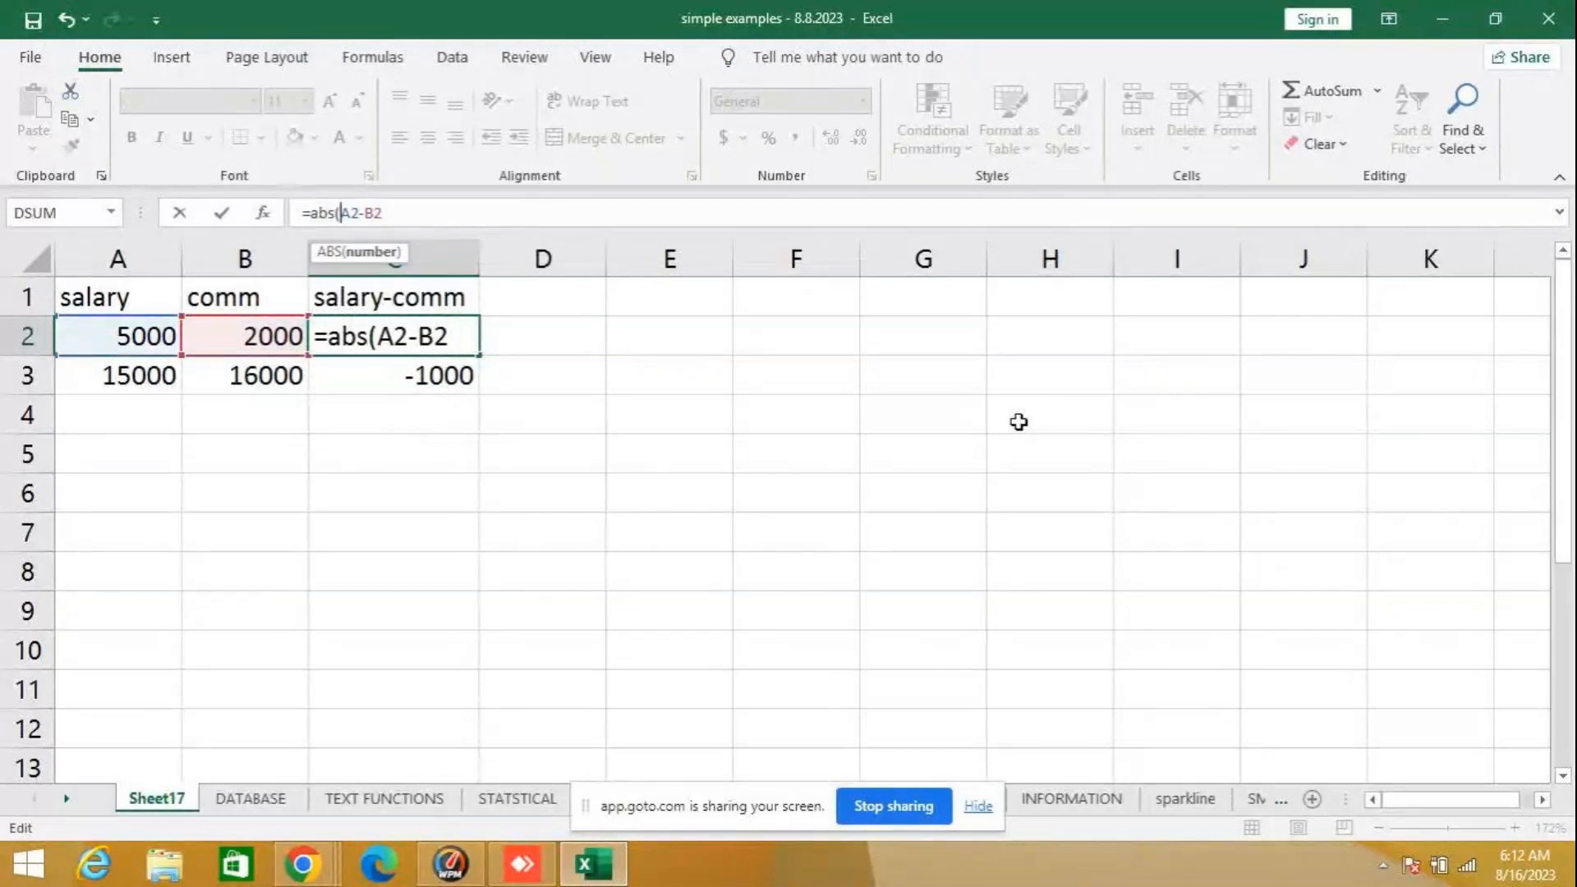
left_click(408, 211)
type(")")
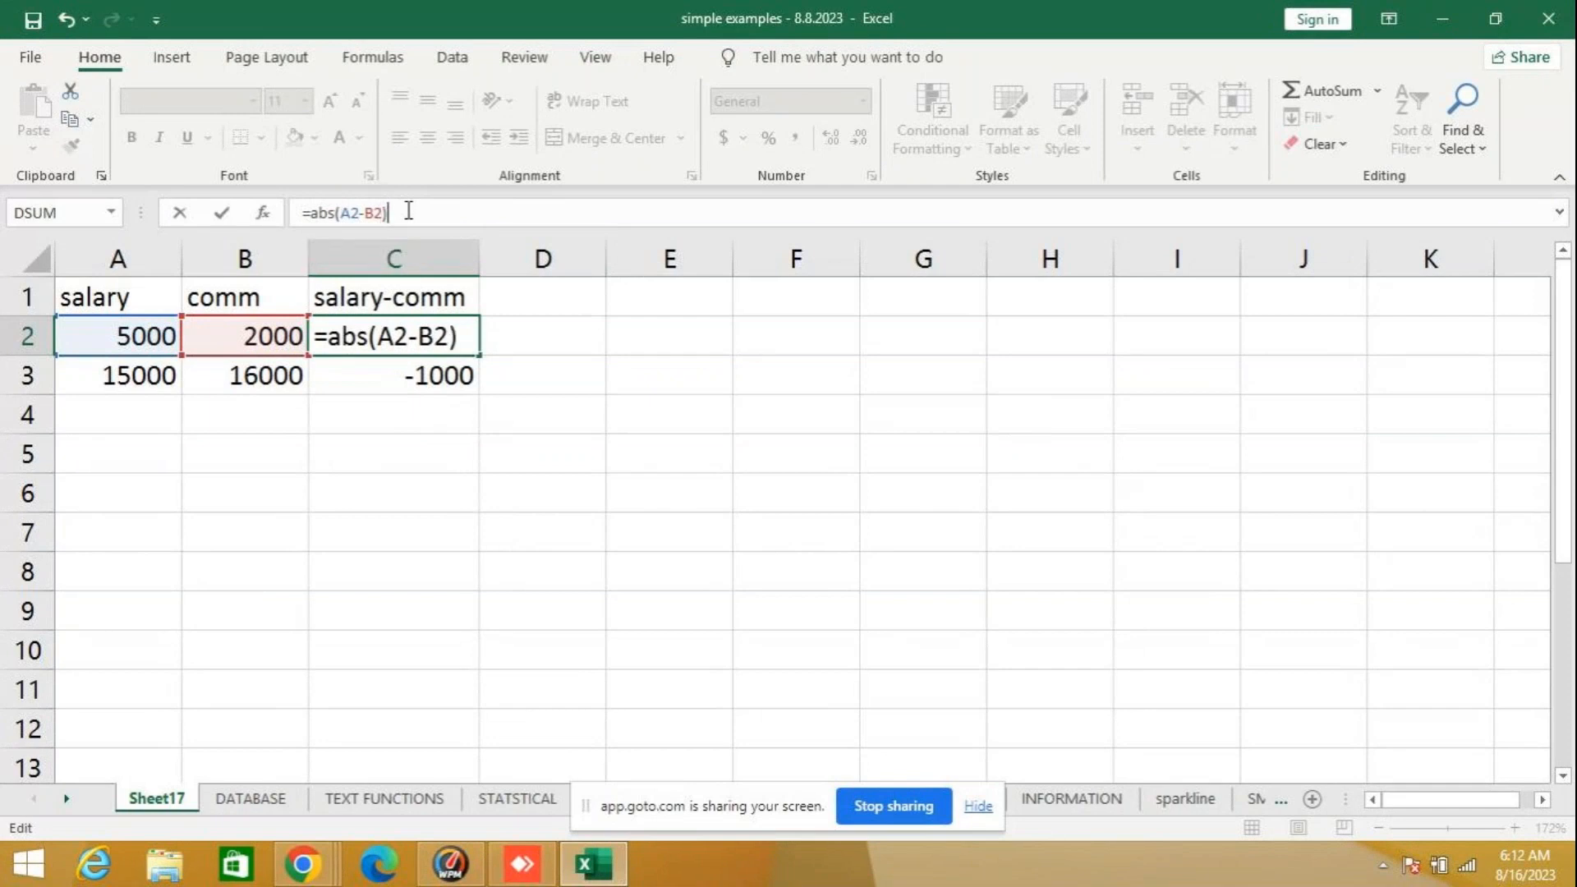
key("Return")
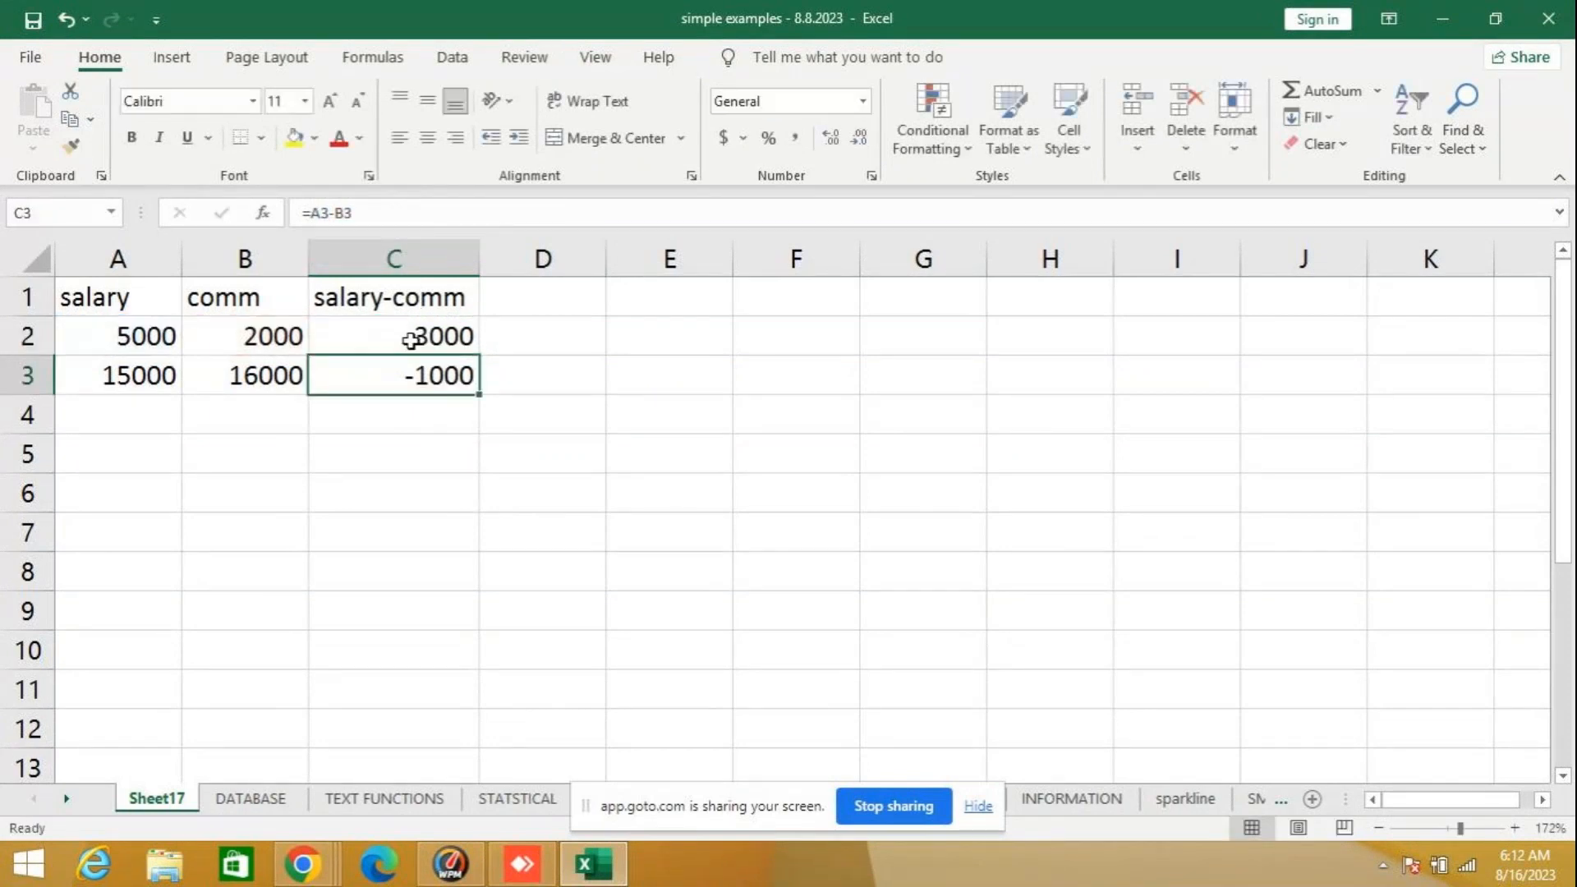
- Fill the ABS formula from C2 down to C3 and check the copied formula
left_click(410, 341)
left_click_drag(483, 342, 519, 461)
left_click(458, 338)
left_click(399, 372)
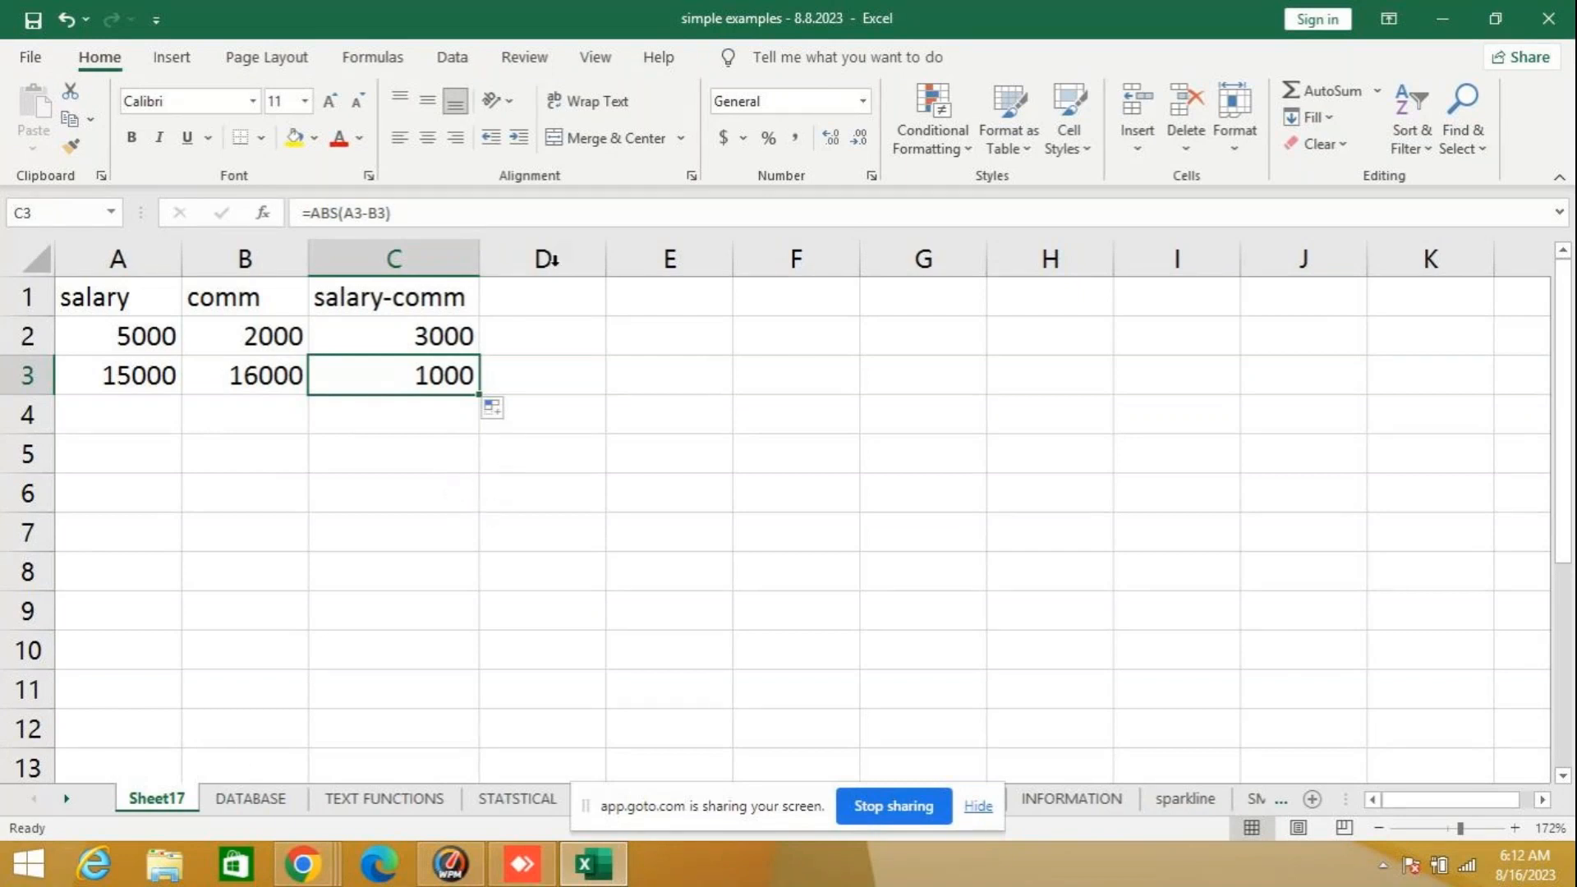
- Look through the Math & Trig functions for cell A5, read the description of INT, and close the function list without inserting anything
left_click_drag(109, 476, 113, 464)
left_click(114, 465)
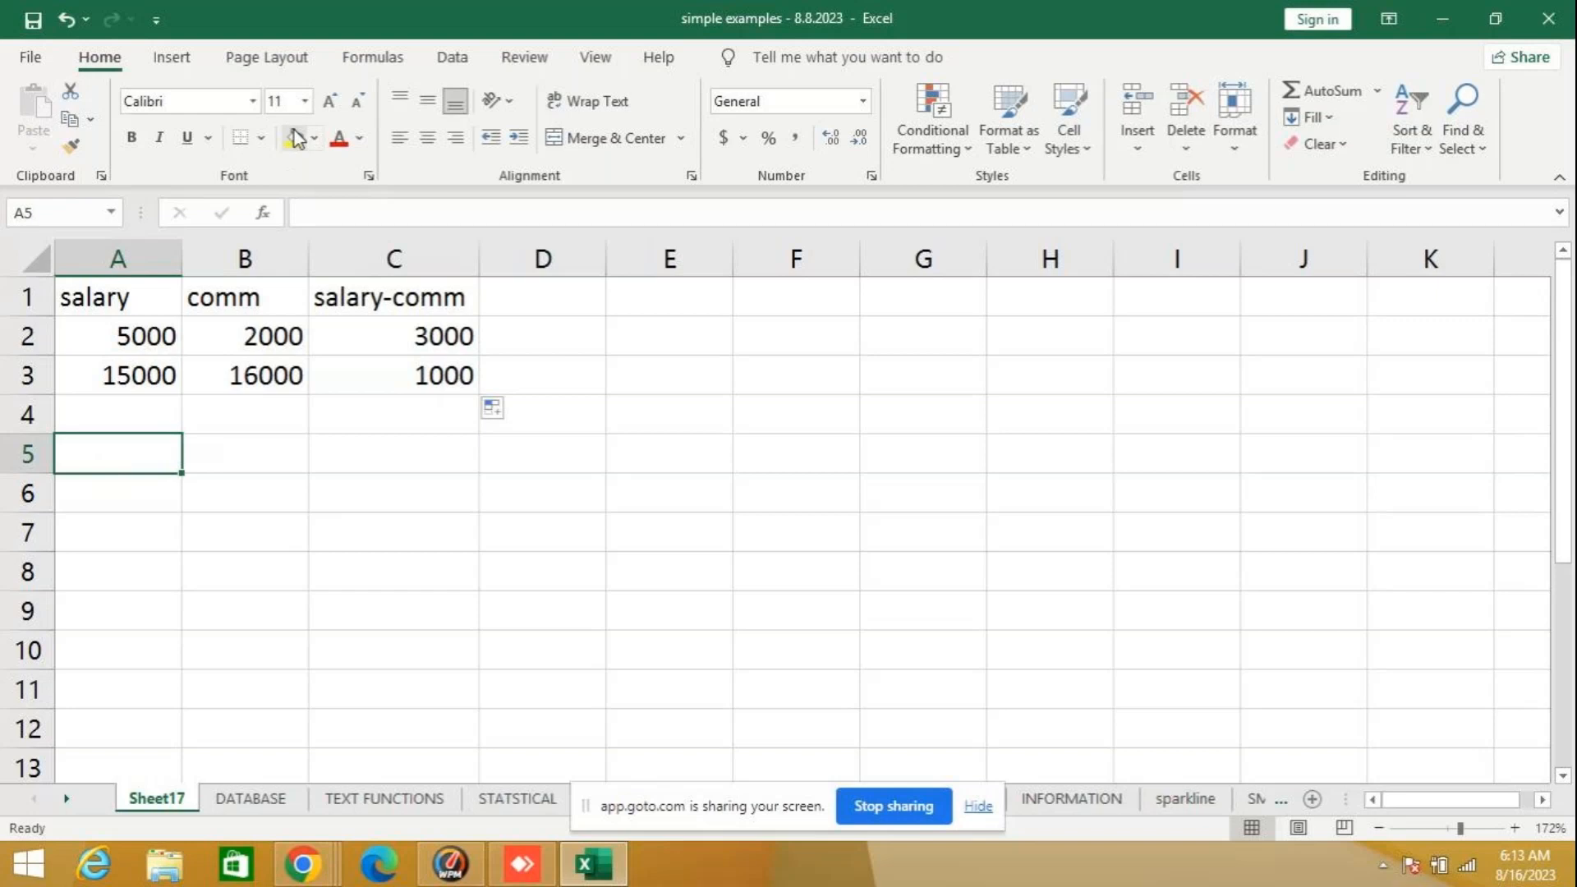
left_click(269, 216)
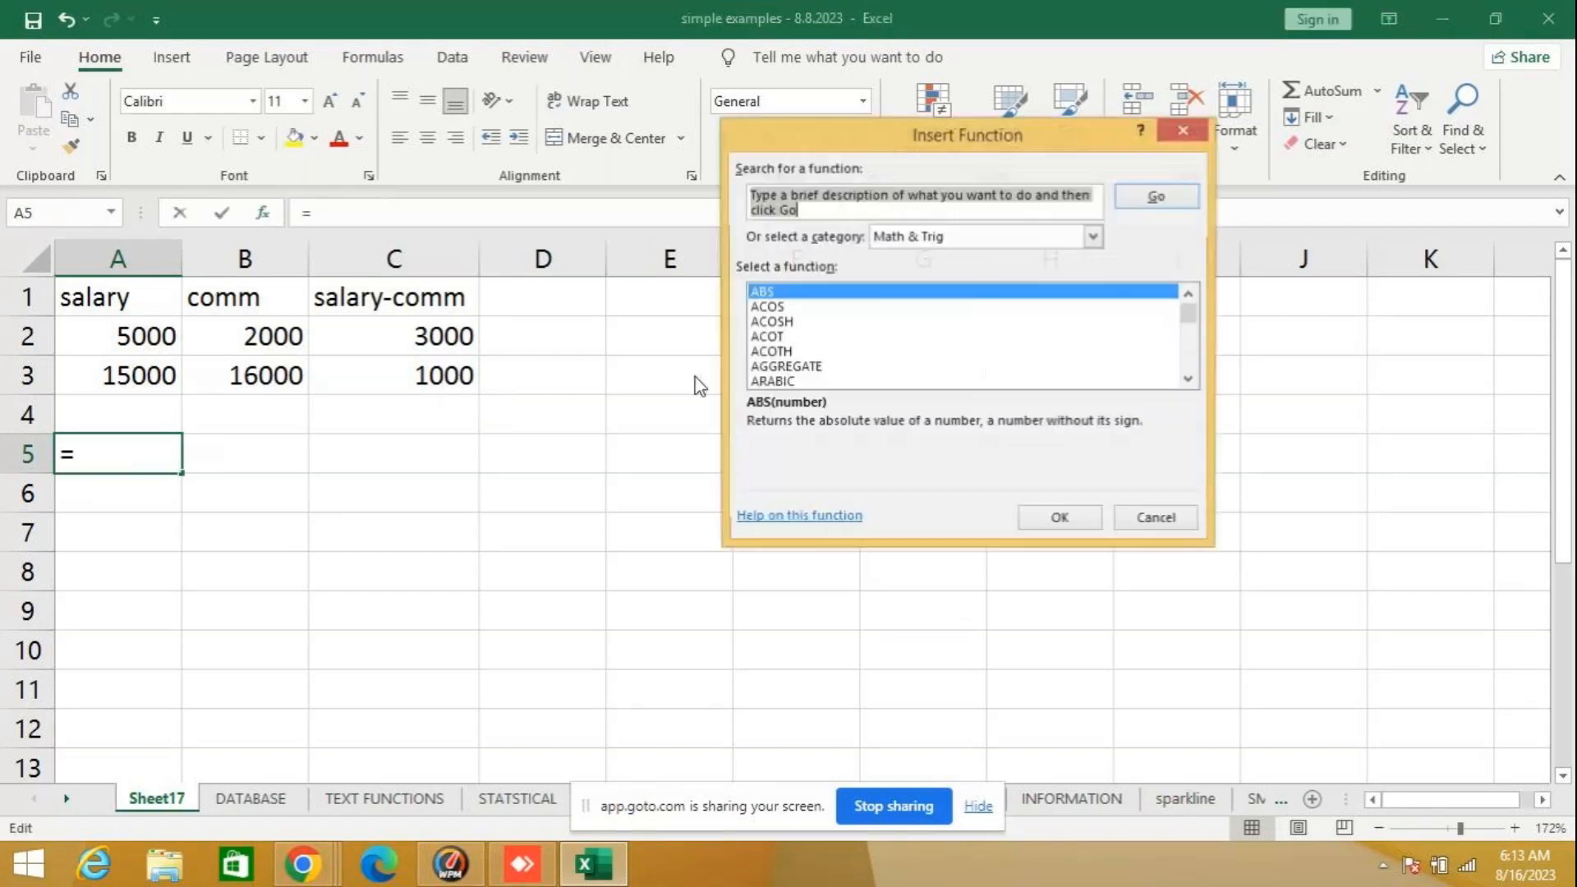
left_click(1190, 380)
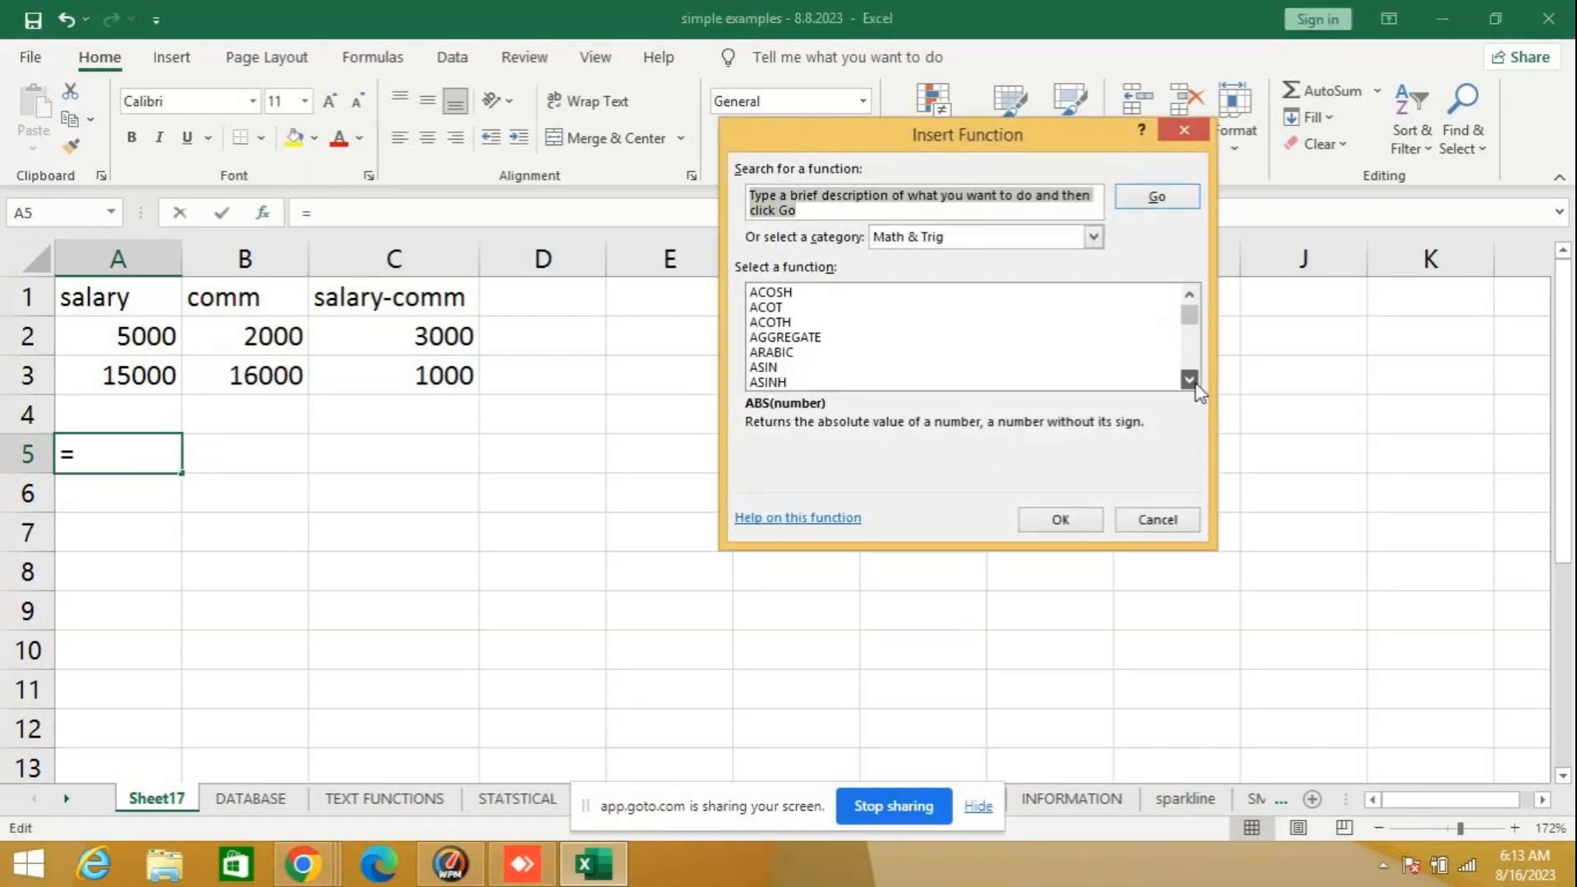
left_click(1191, 380)
left_click(1191, 380)
left_click(1190, 381)
left_click(1191, 381)
left_click(1190, 380)
left_click(1191, 380)
left_click(1191, 380)
left_click(1190, 381)
left_click(1190, 380)
left_click(1190, 380)
left_click(1191, 380)
left_click(1190, 380)
left_click(1191, 381)
left_click(1191, 380)
left_click(1191, 380)
left_click(1190, 380)
left_click(1190, 381)
left_click(1190, 380)
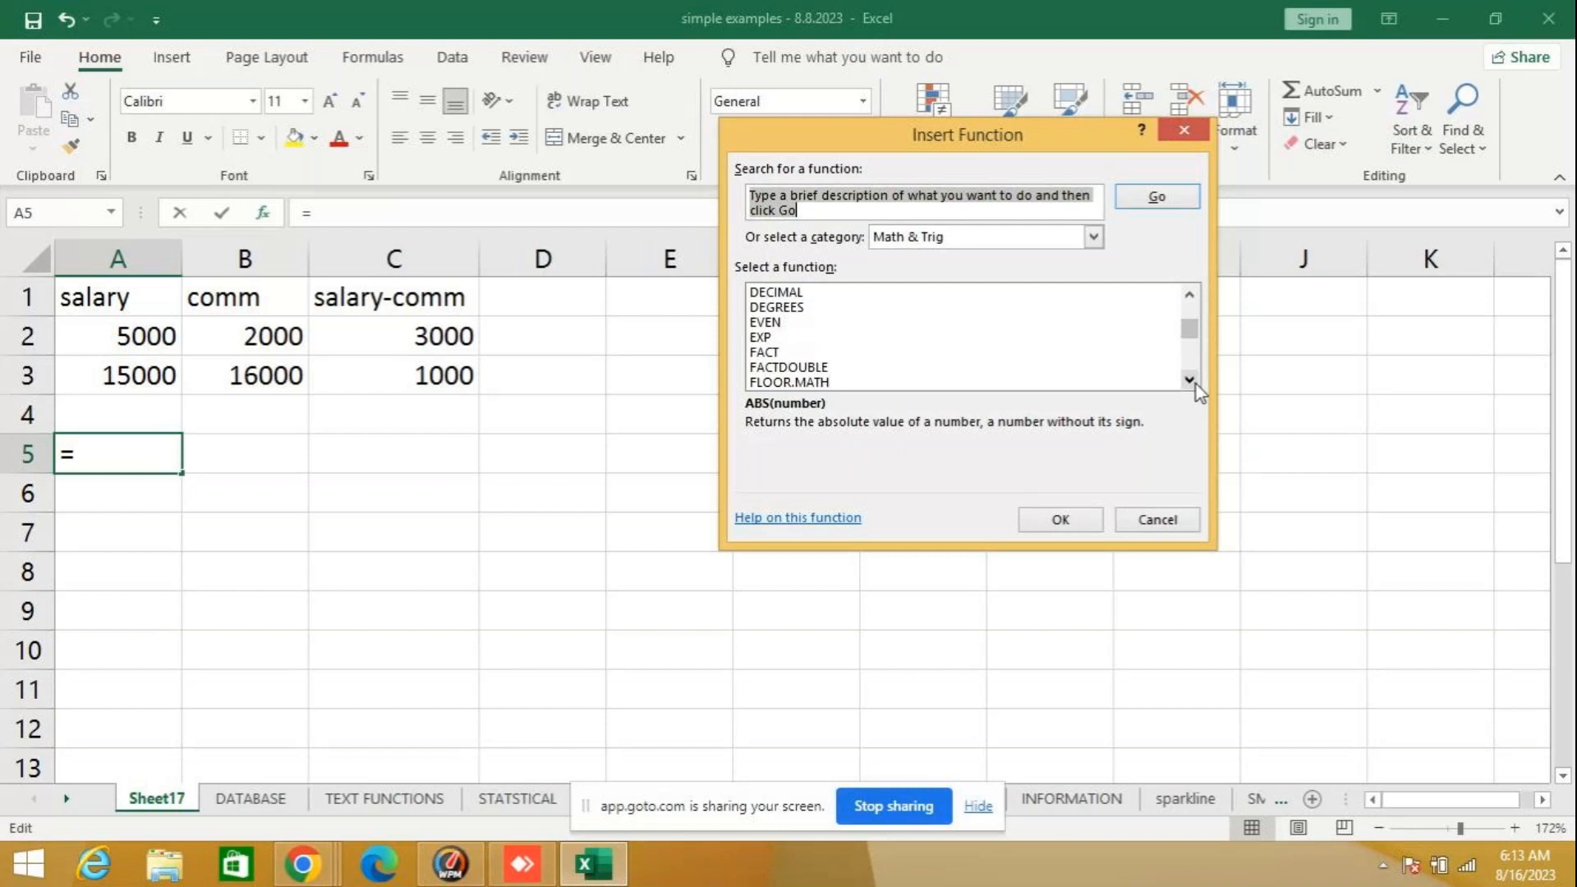
left_click(1190, 380)
left_click(1190, 380)
left_click(1190, 381)
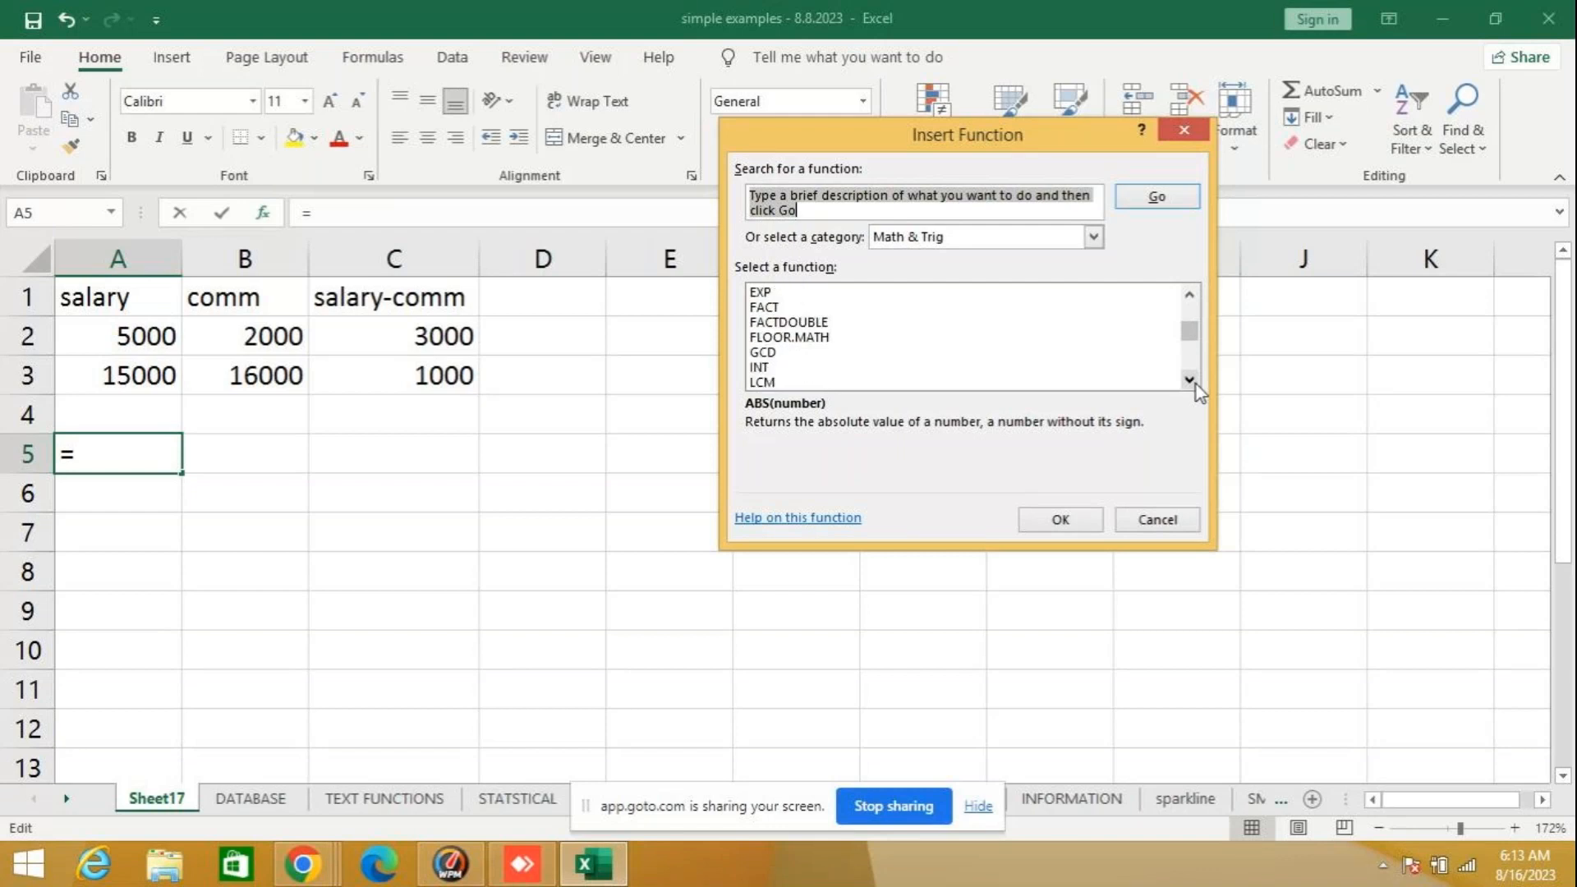
left_click(793, 367)
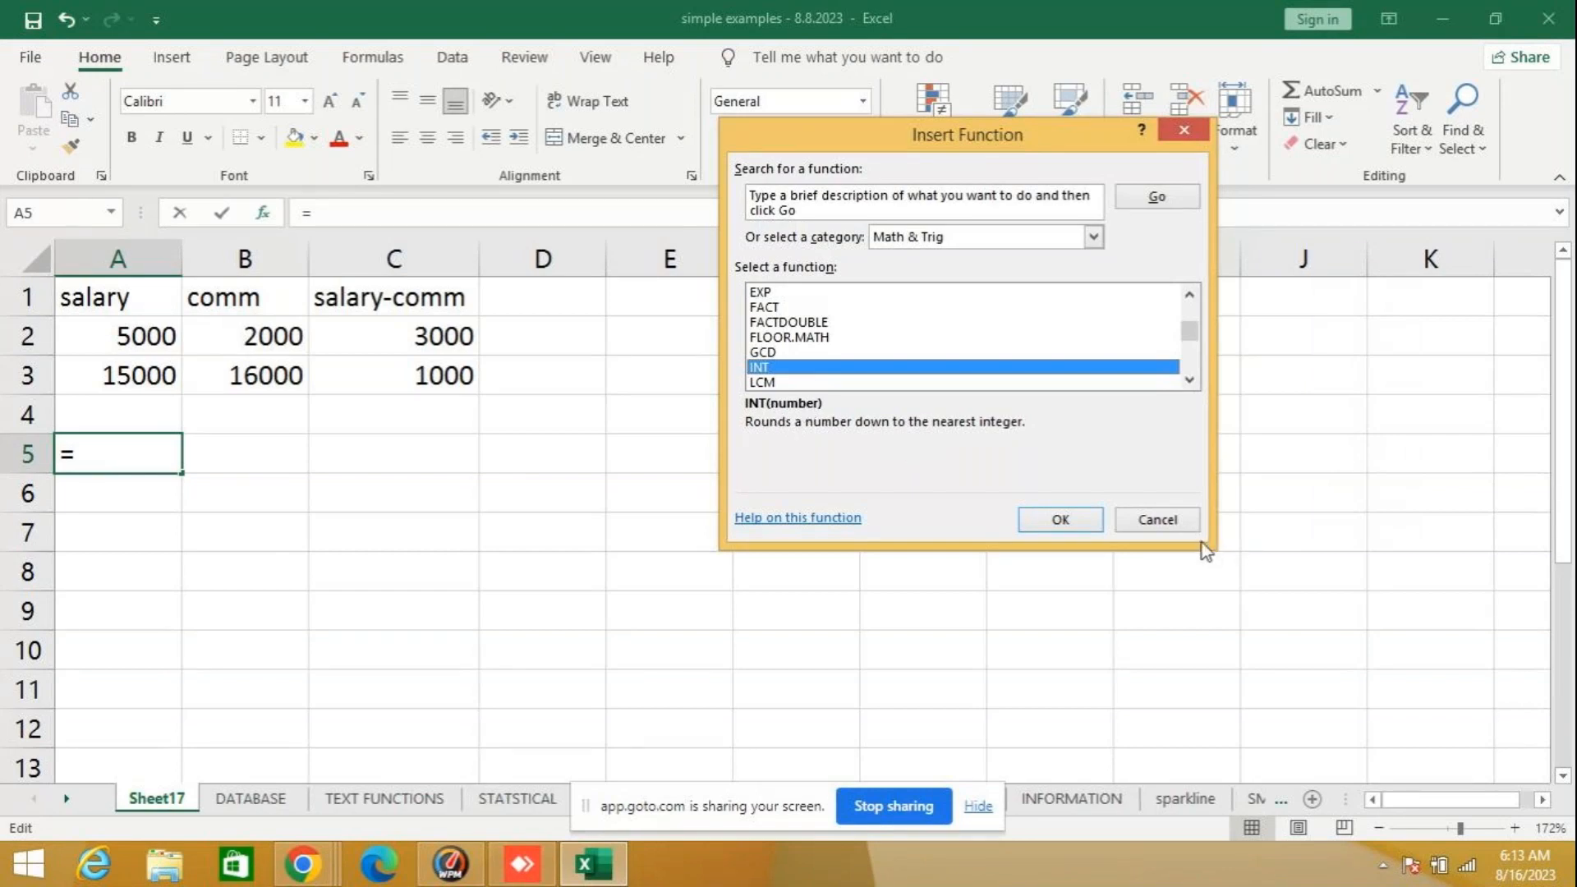
left_click(1157, 521)
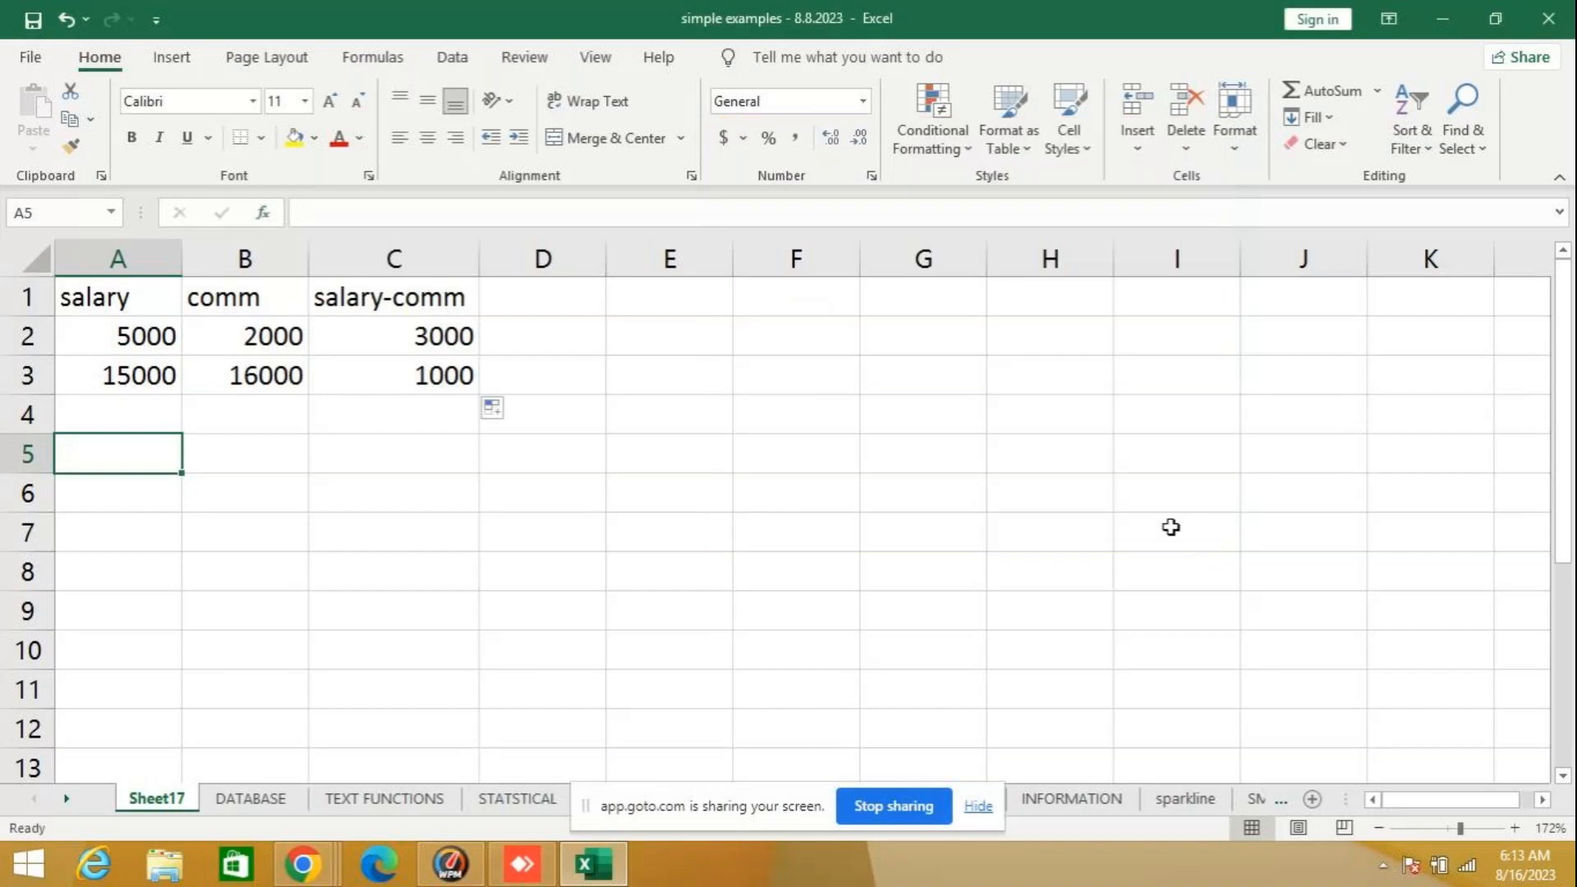
- Test the INT function in A5 with the formula =INT(56.67), and clear the cell after checking it
type("=")
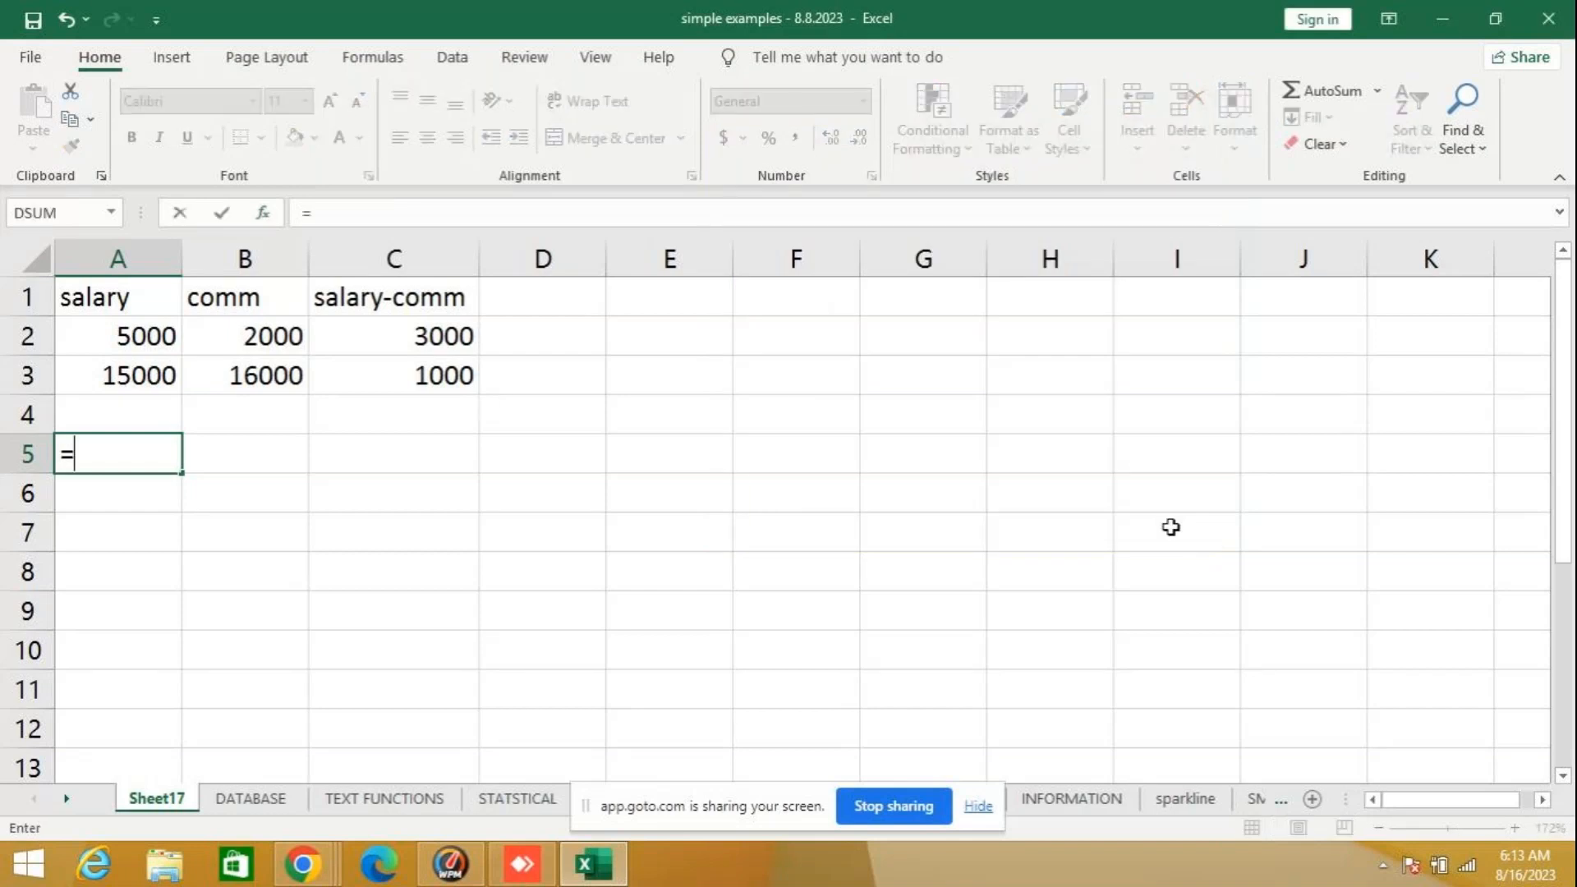
type("int")
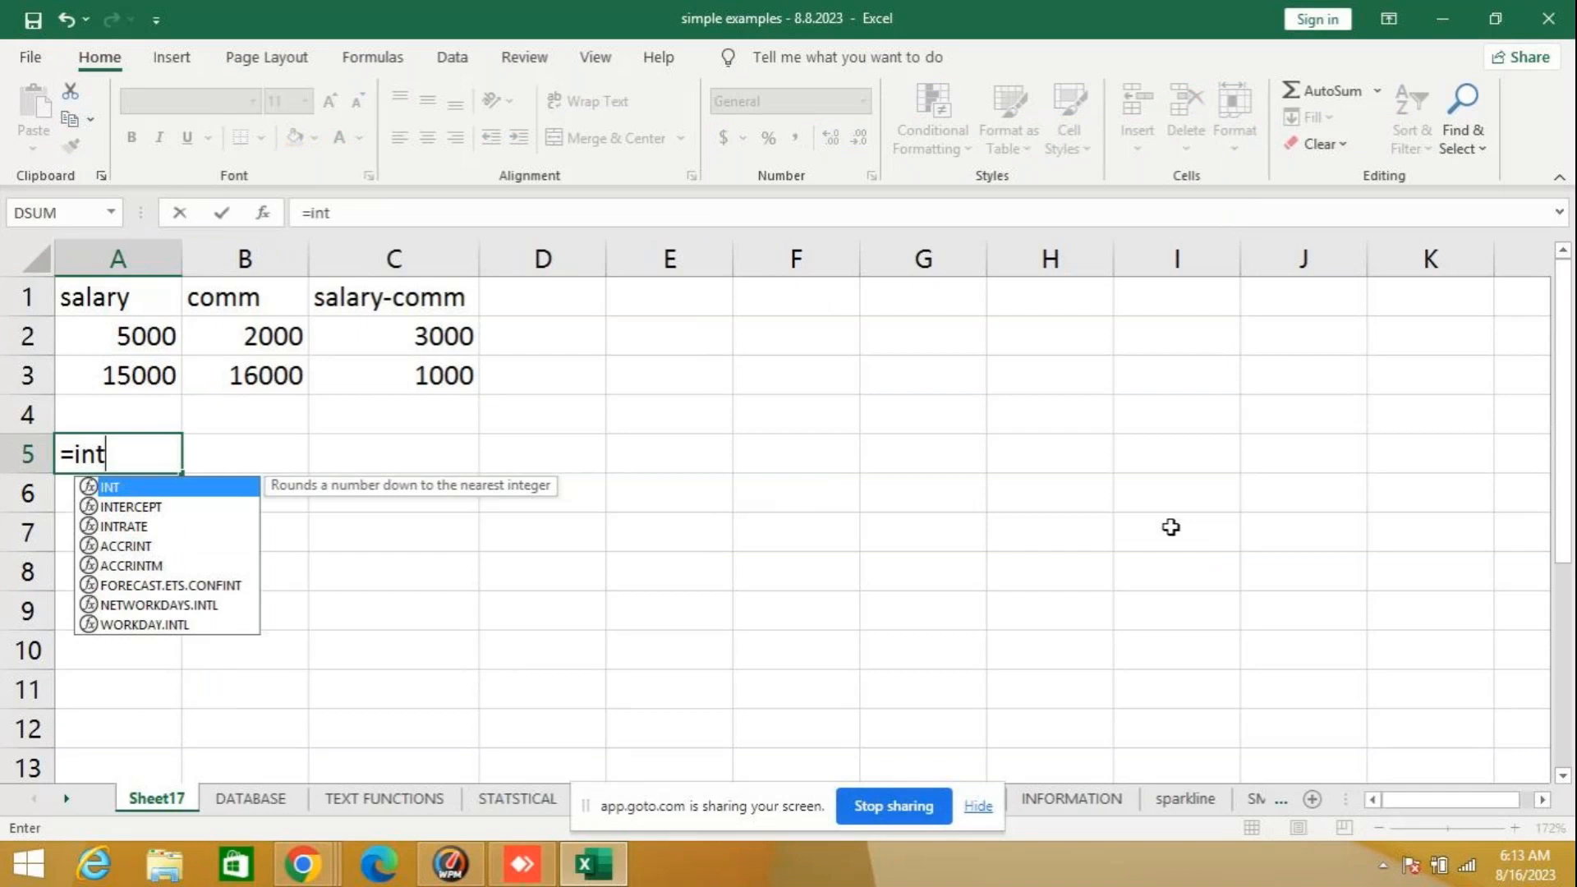
type("(")
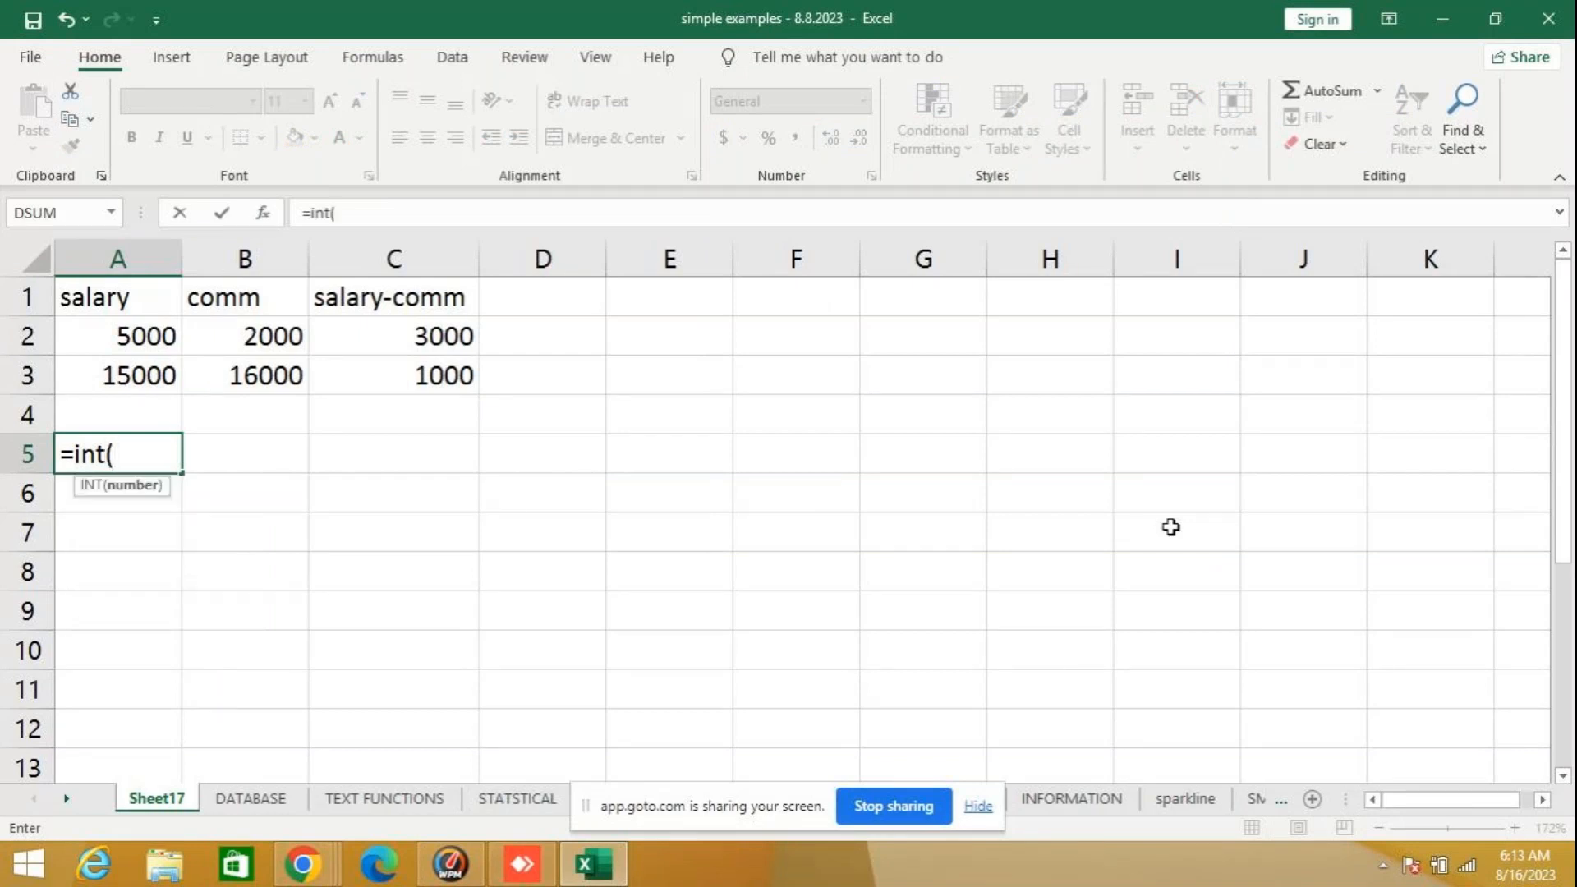
type("56.6")
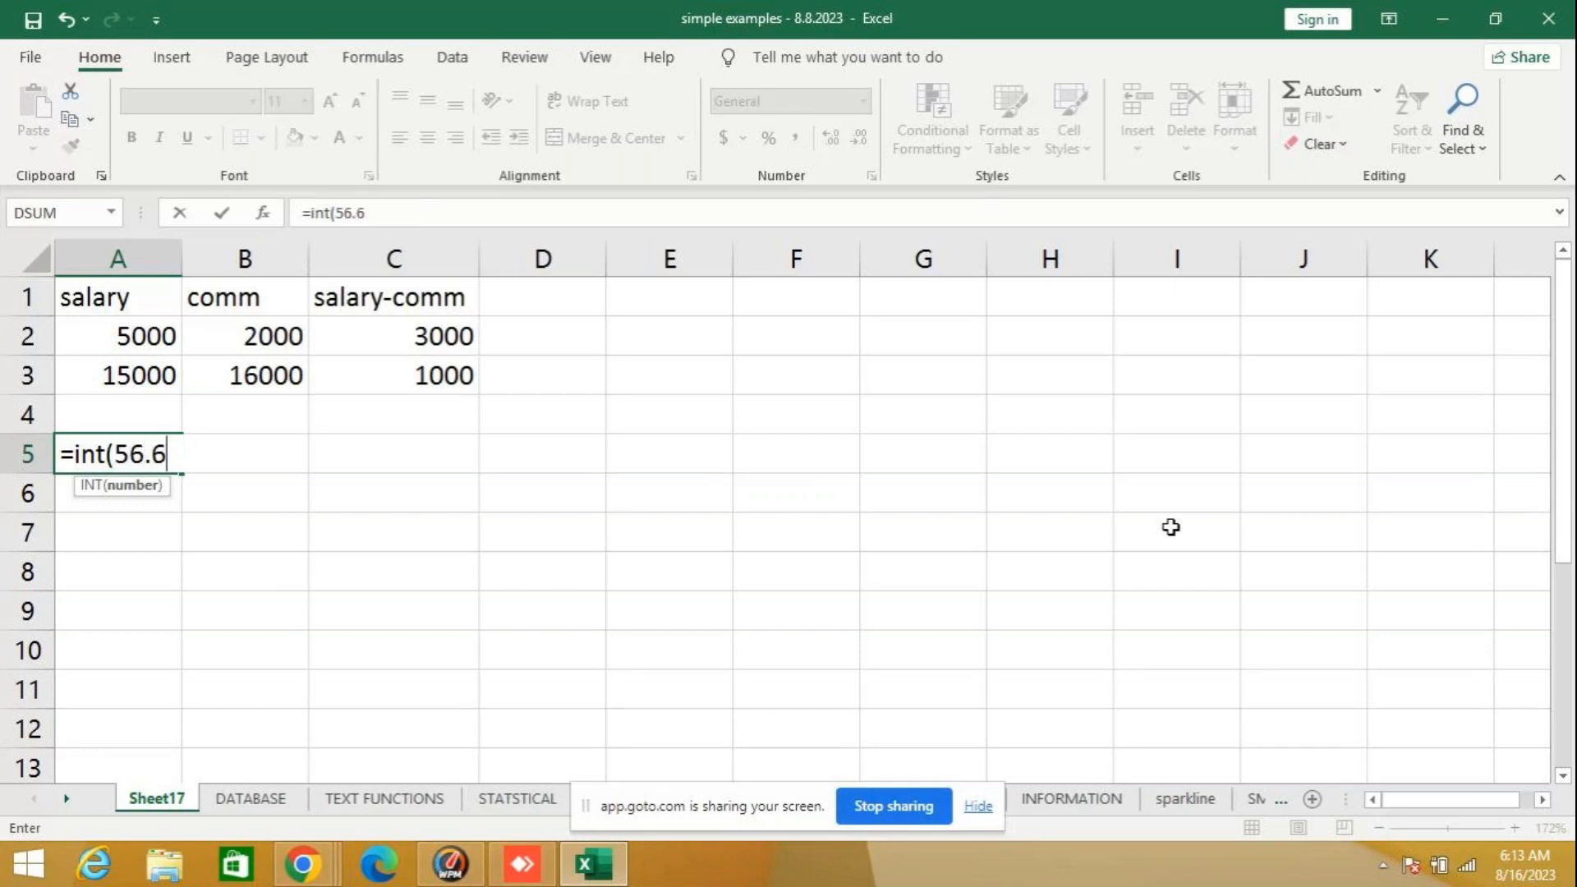
type("7)")
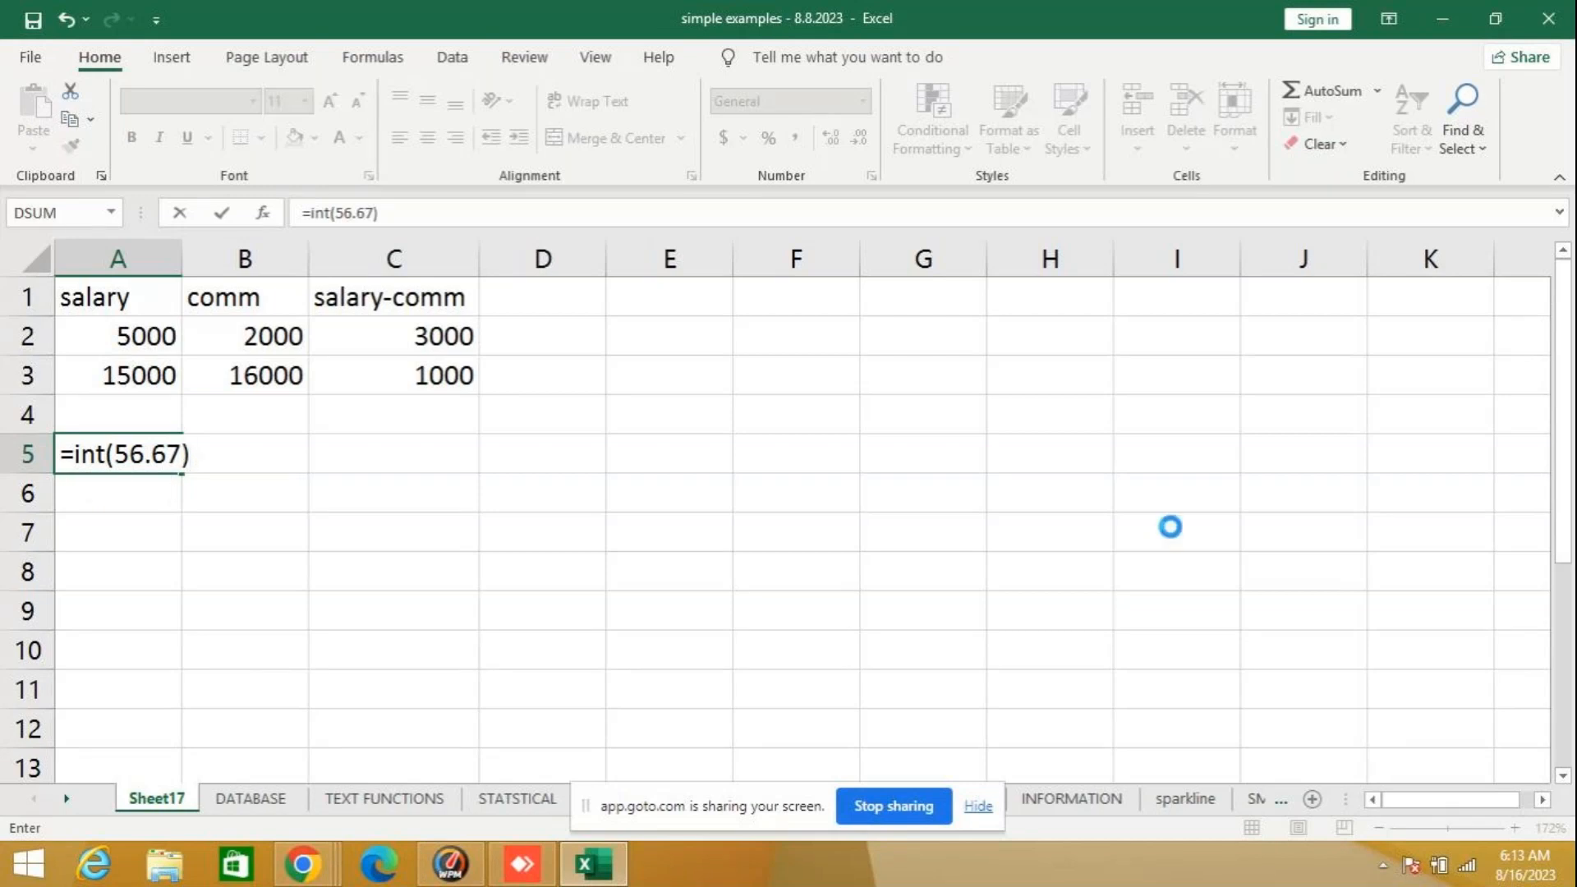
key("Return")
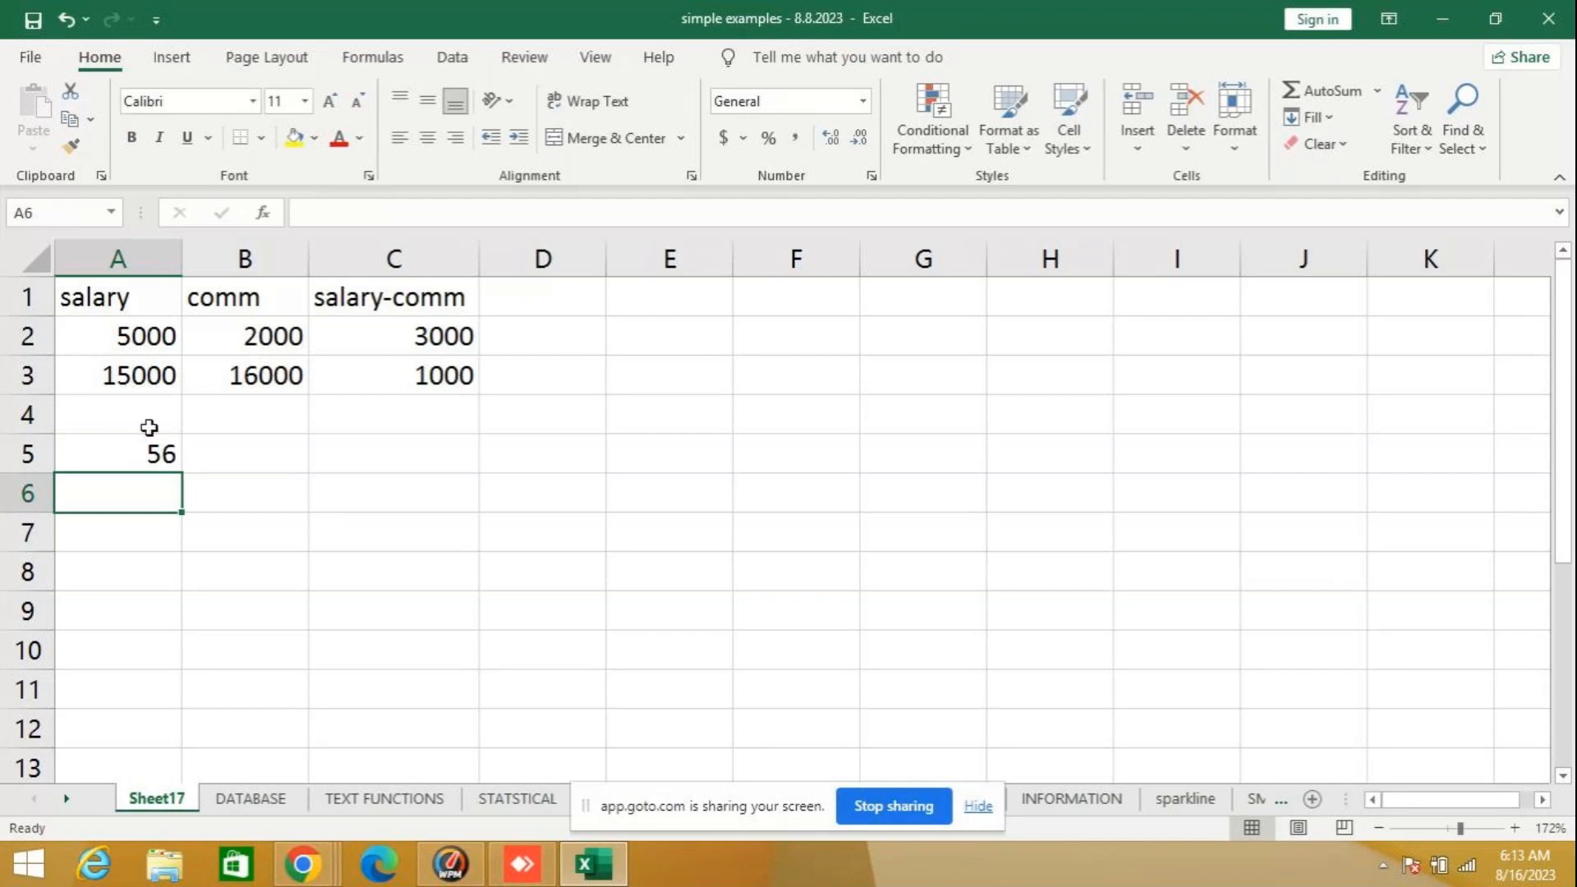
left_click(123, 448)
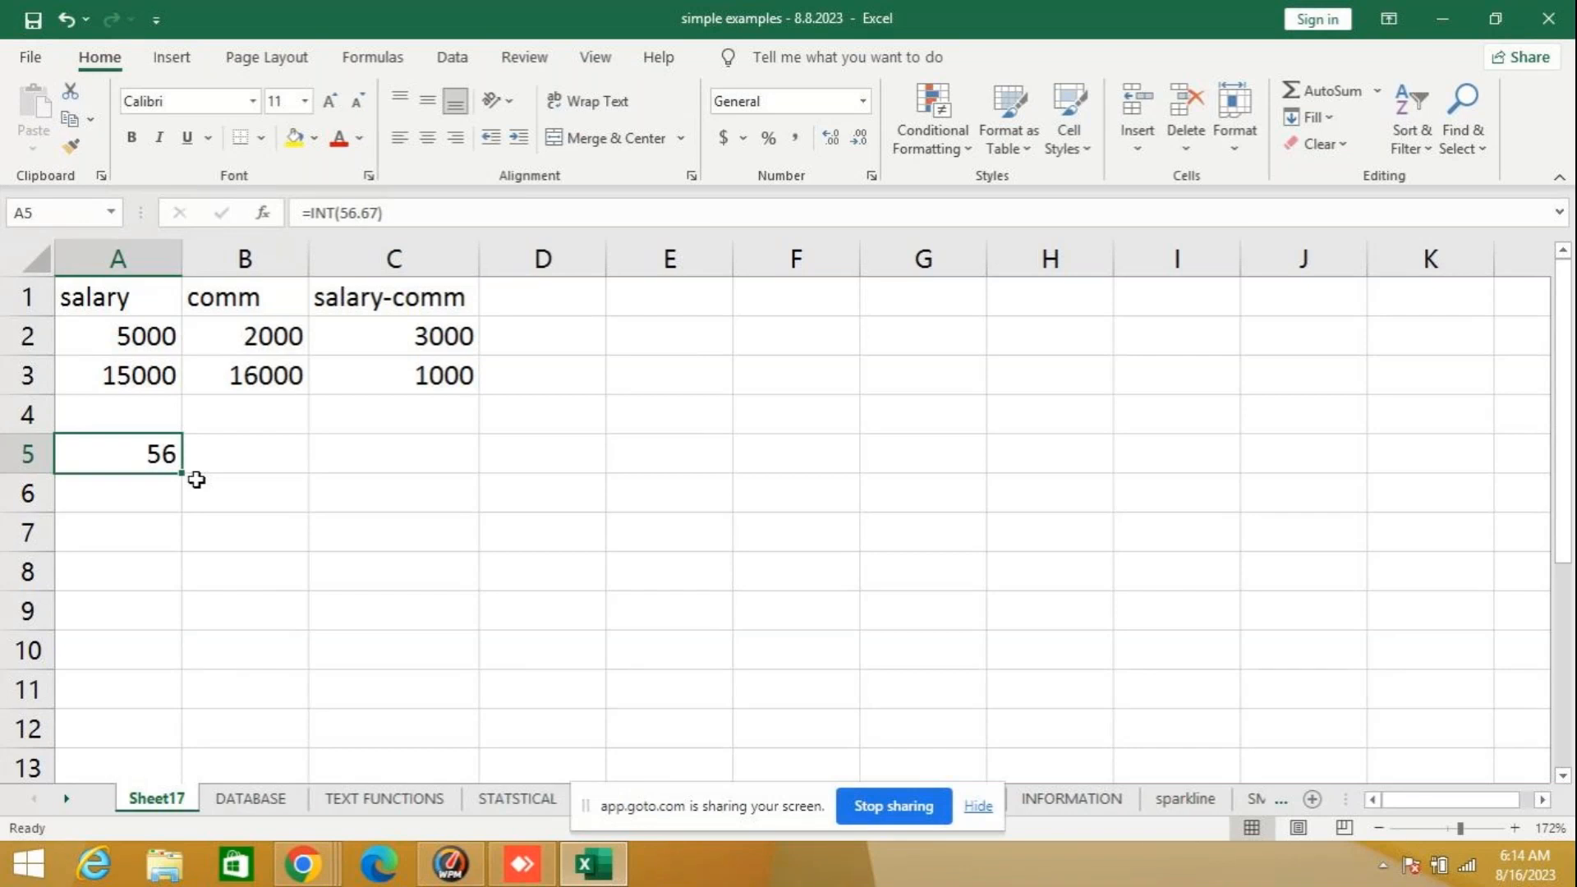
key("Delete")
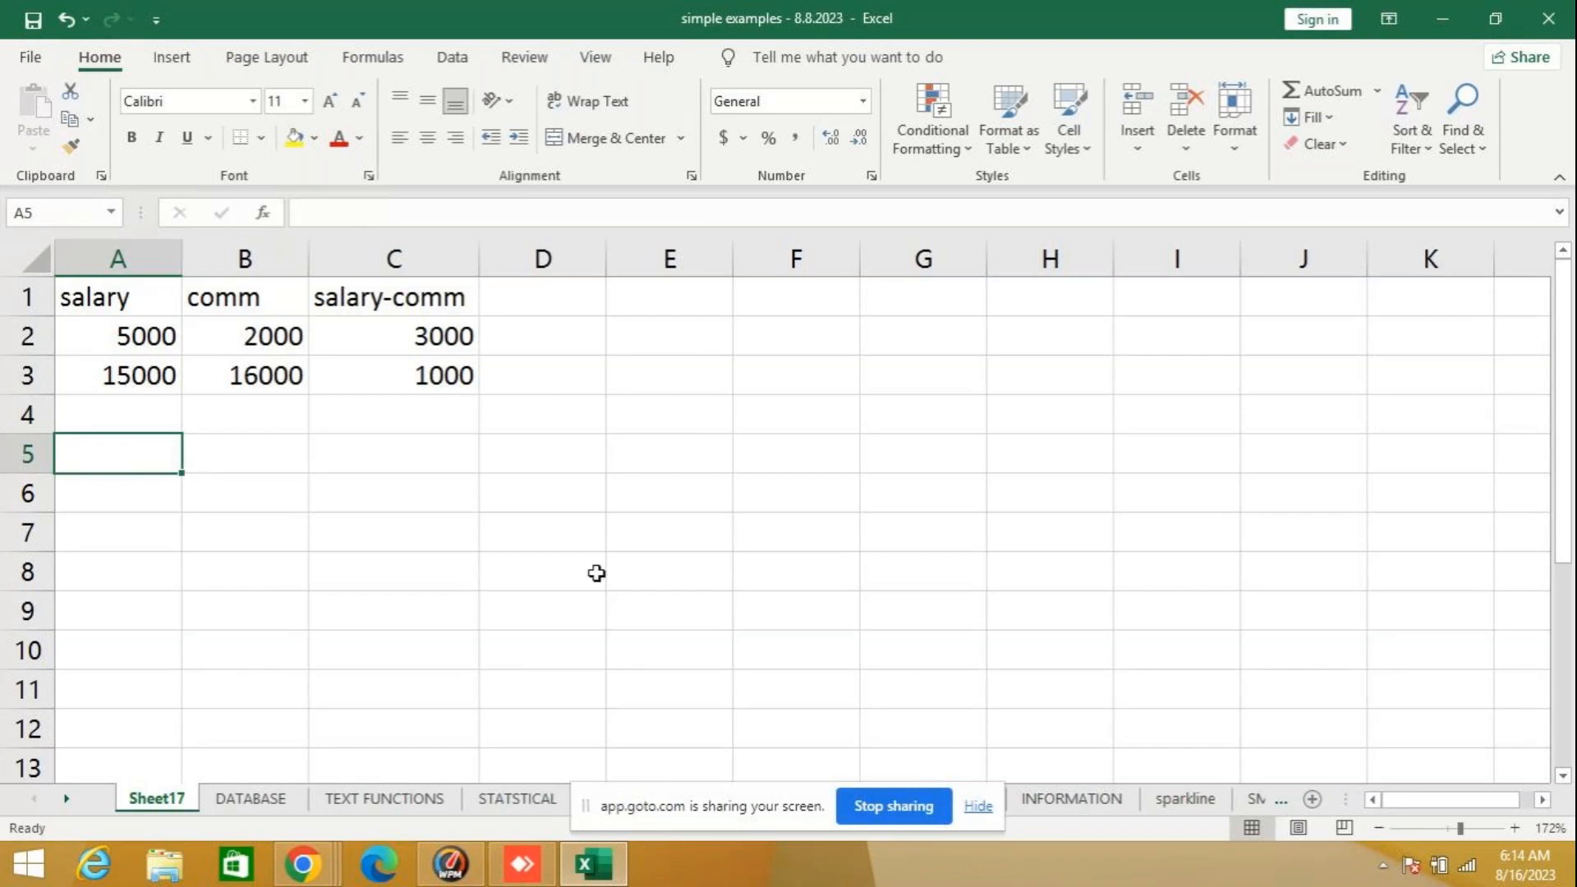
- Format the salary-comm results in C2:C3 to show two decimal places
left_click_drag(423, 337, 411, 376)
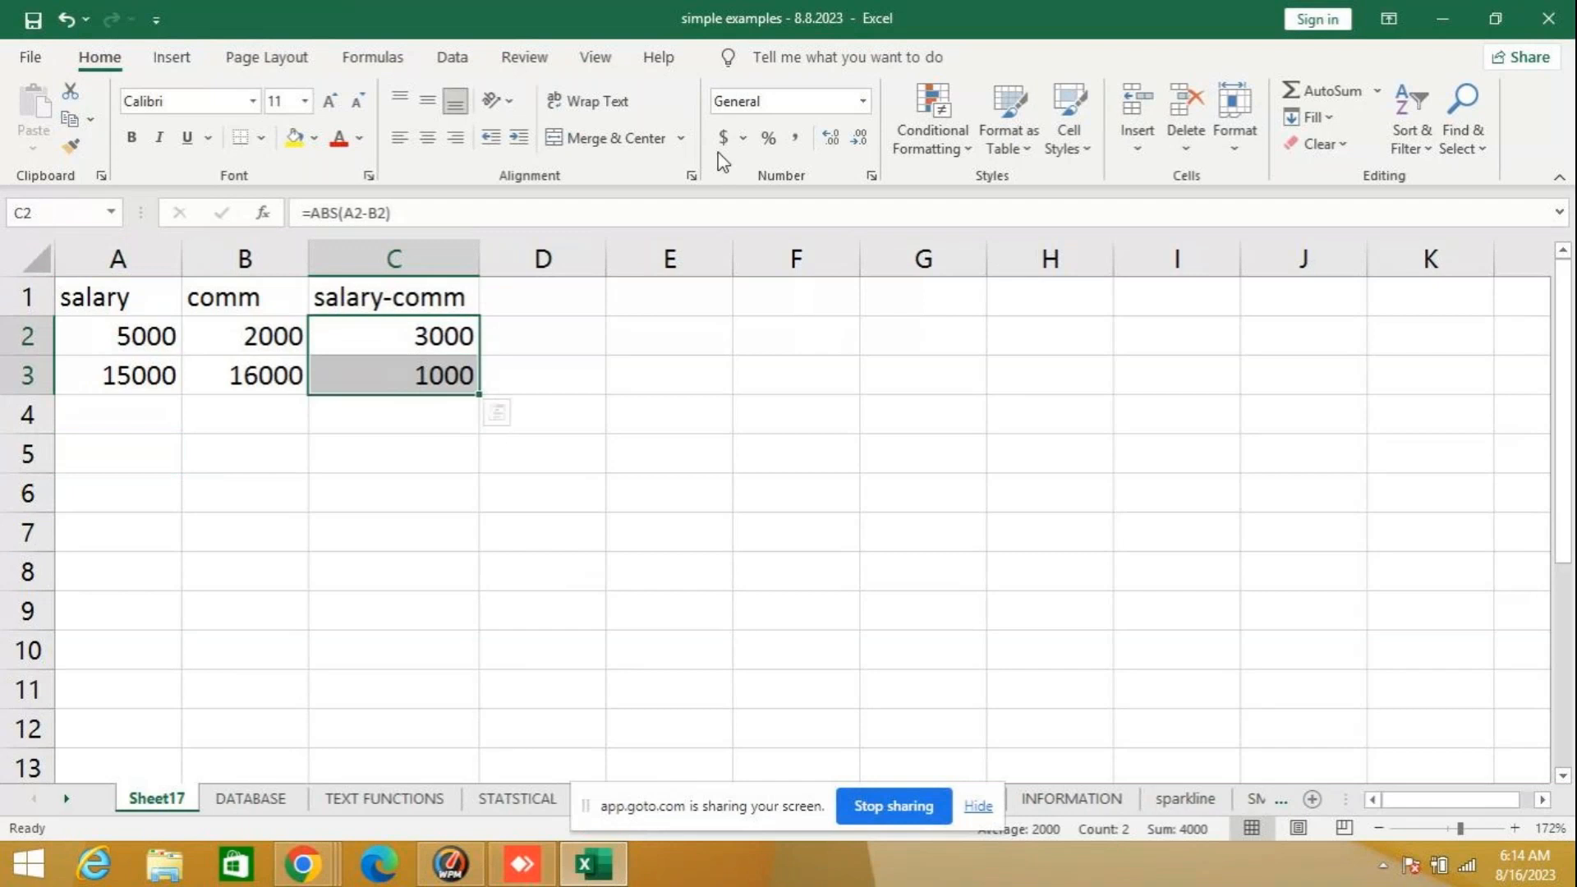
left_click(831, 140)
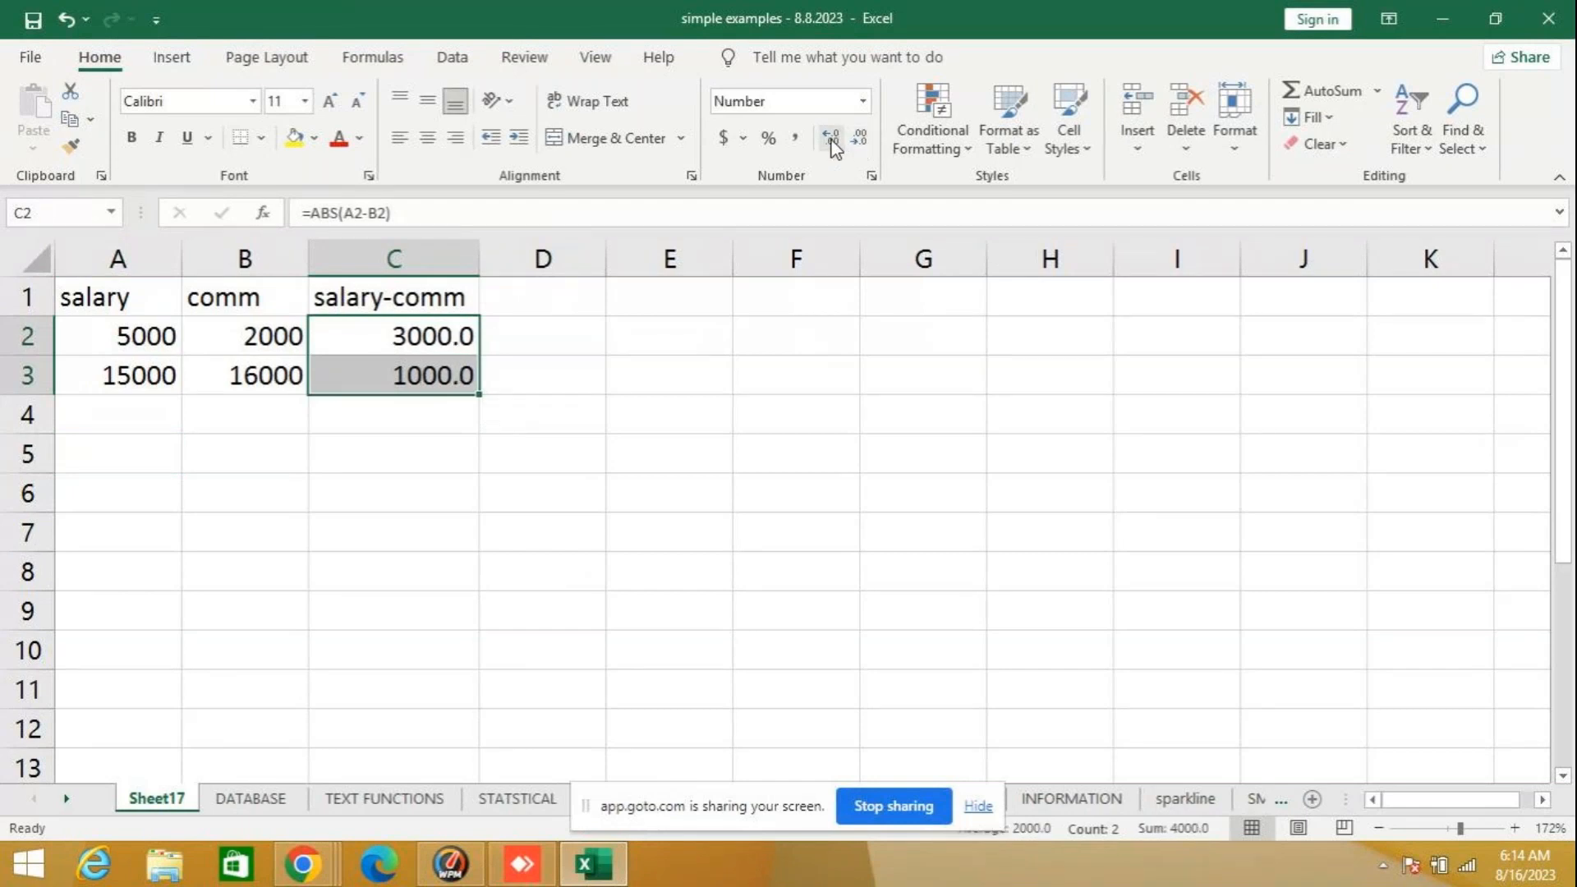
left_click(830, 139)
left_click(526, 304)
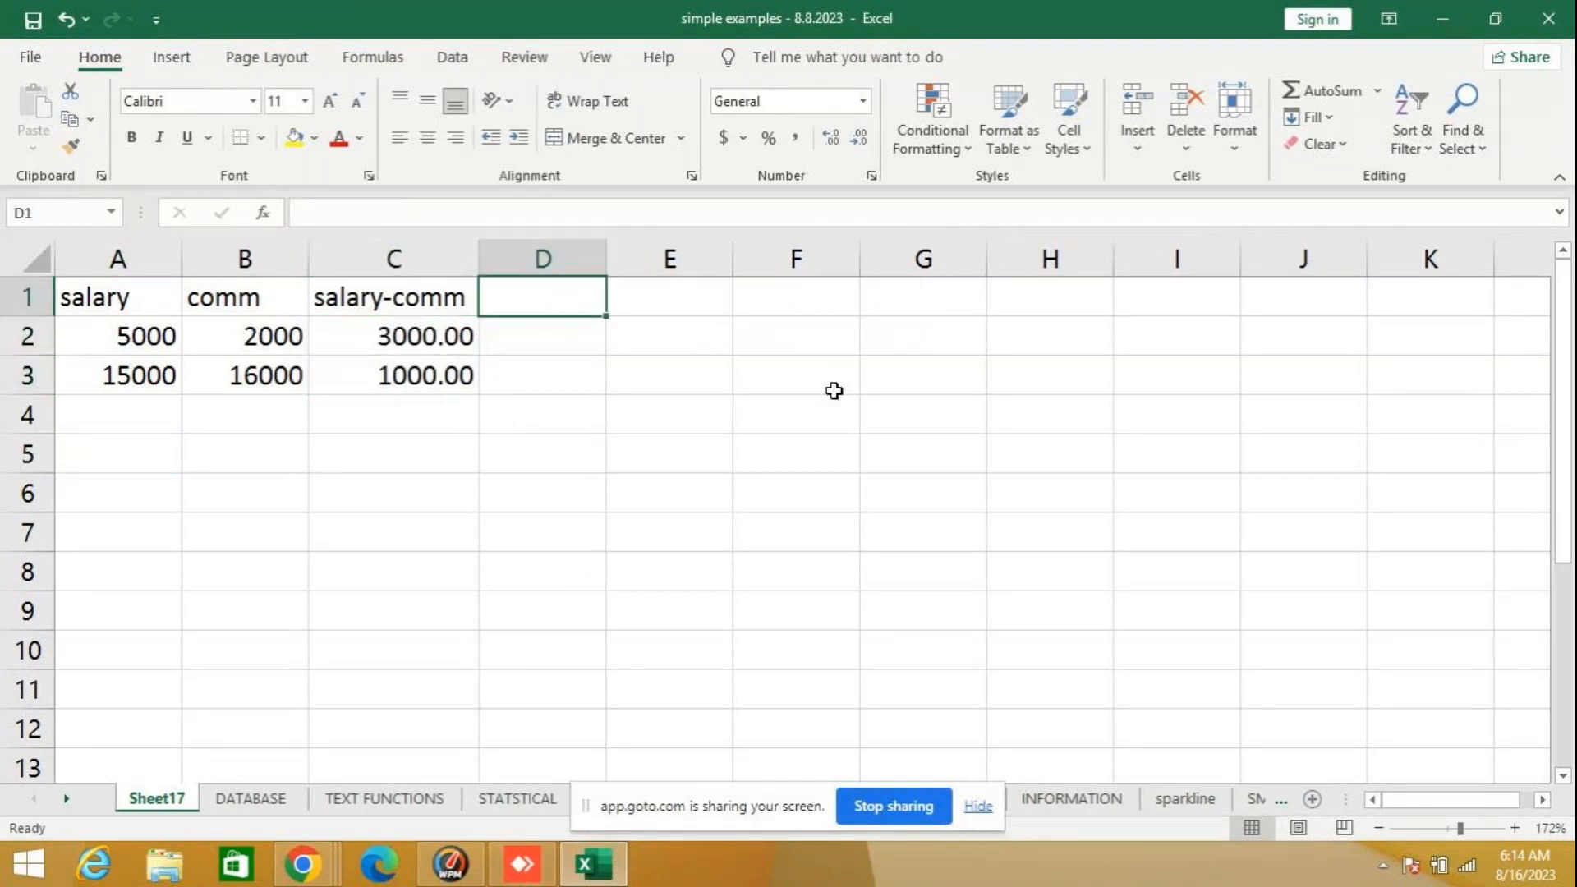
- Enter an INT formula in D2 that takes the salary-comm value in C2 as its number
left_click(535, 341)
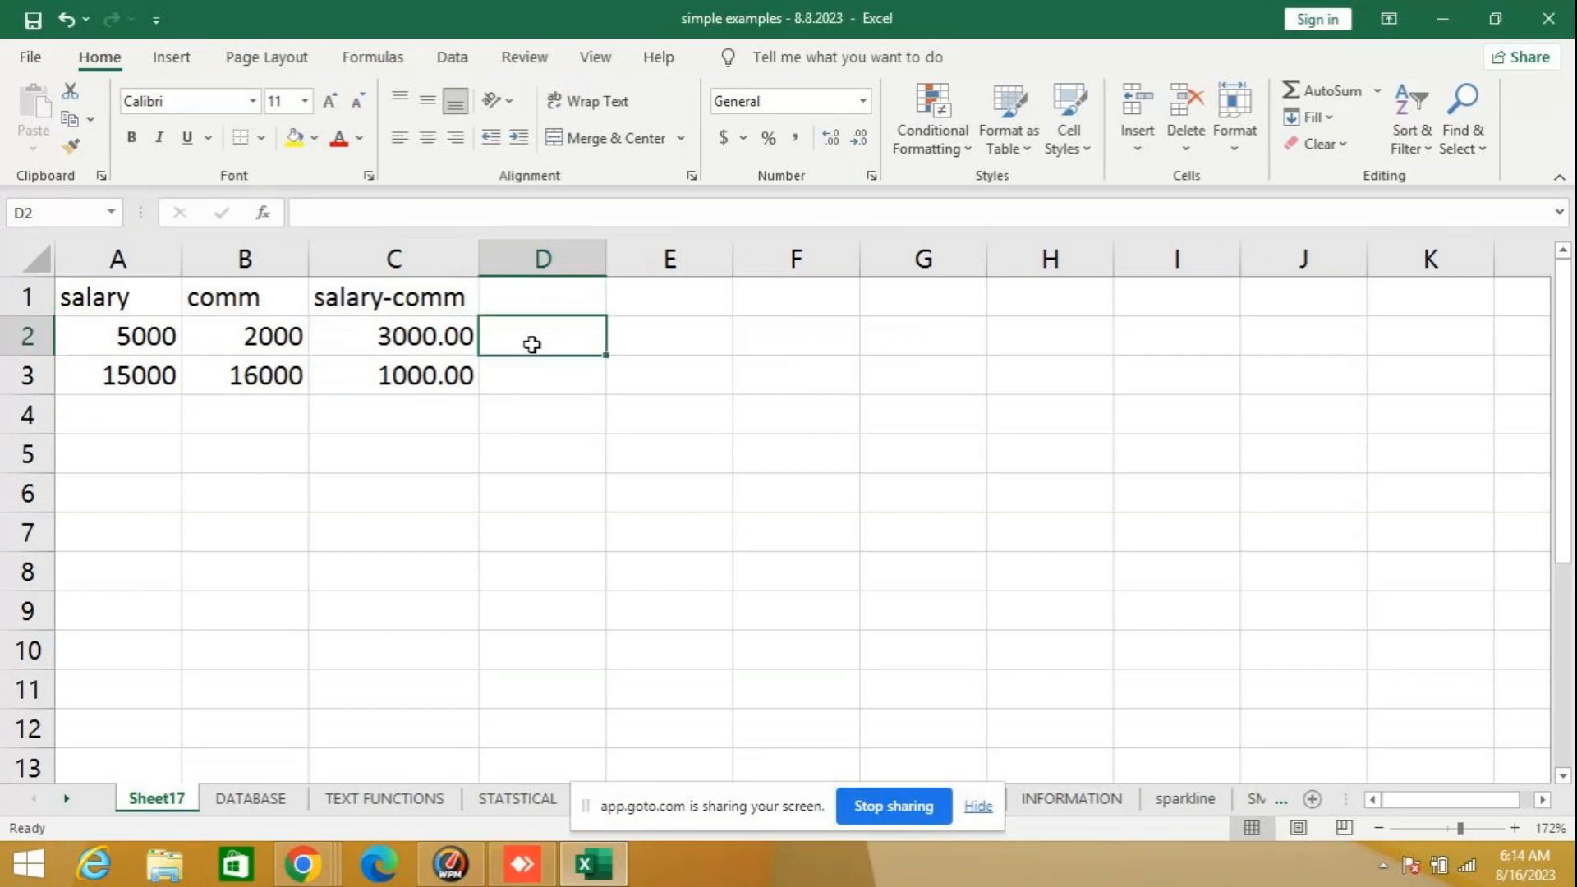
type("=")
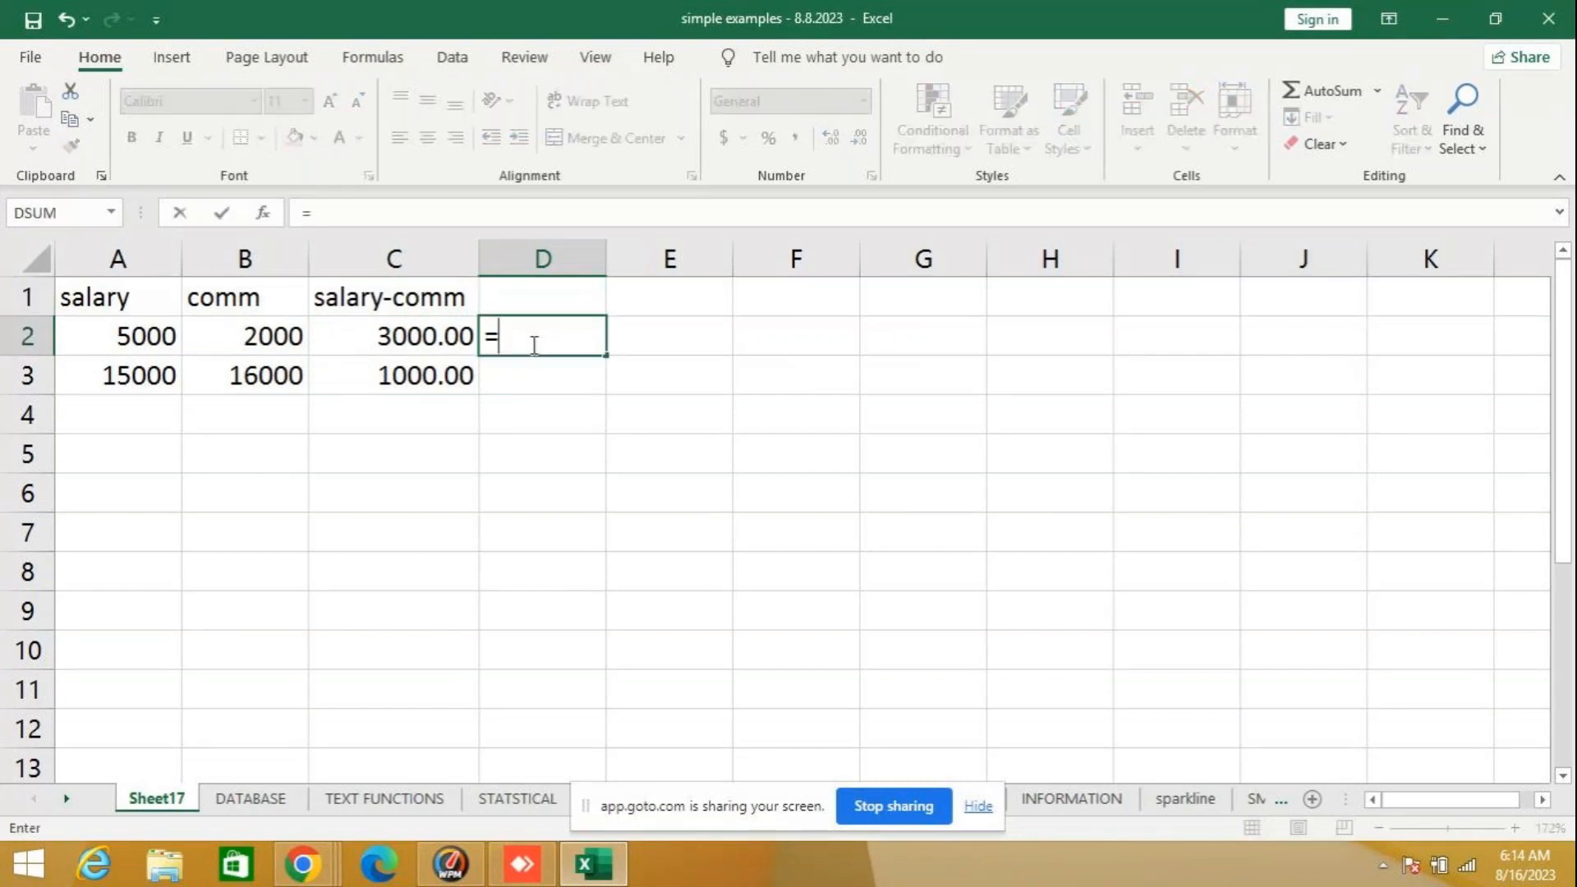
type("in")
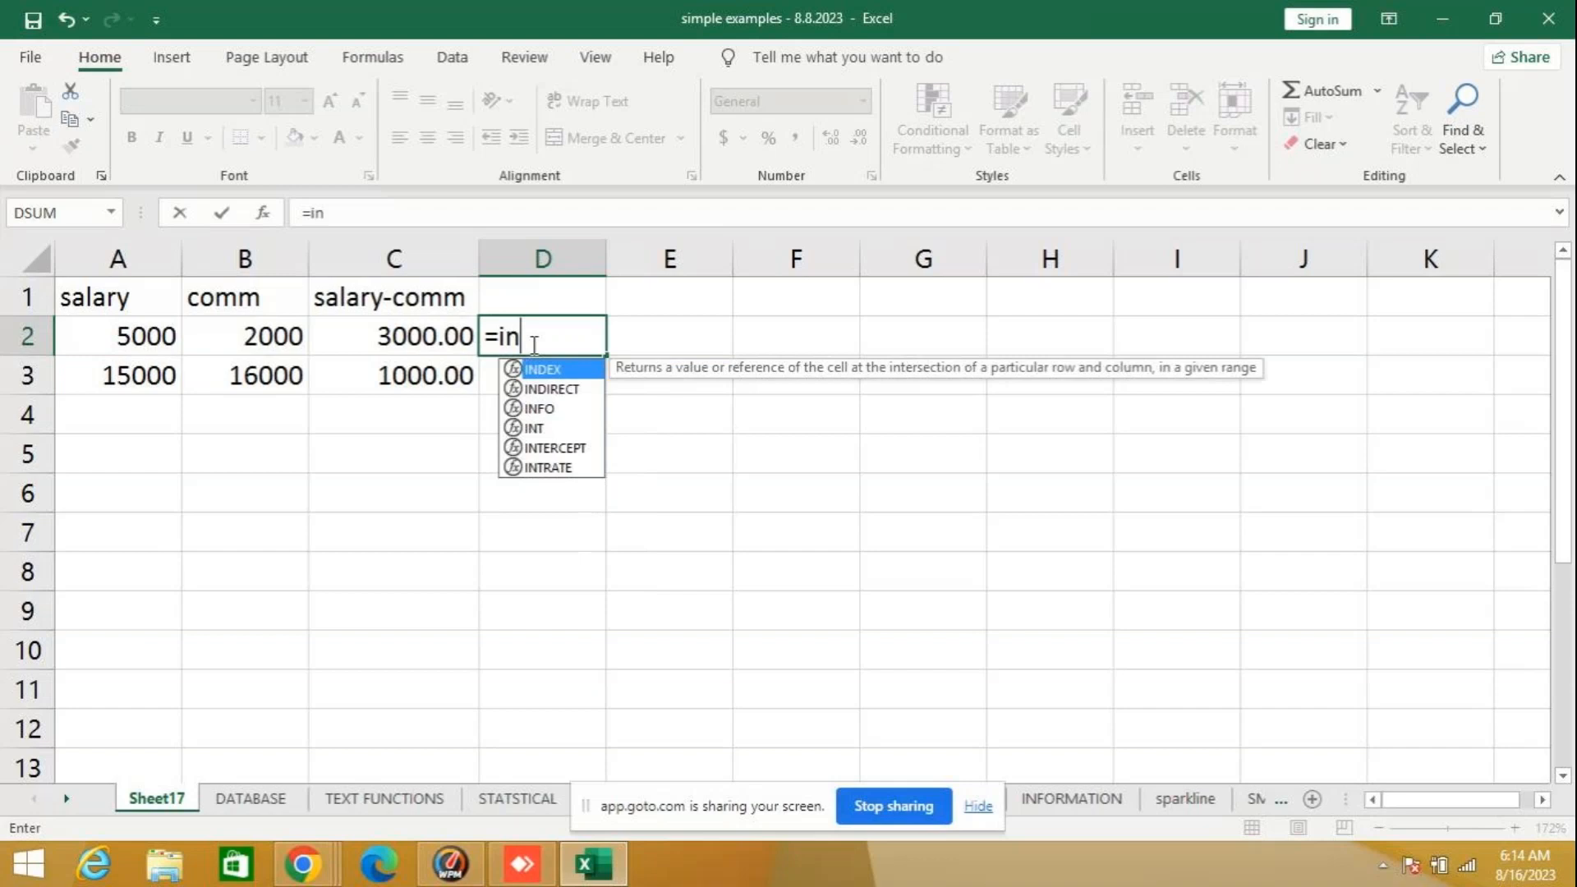
type("t")
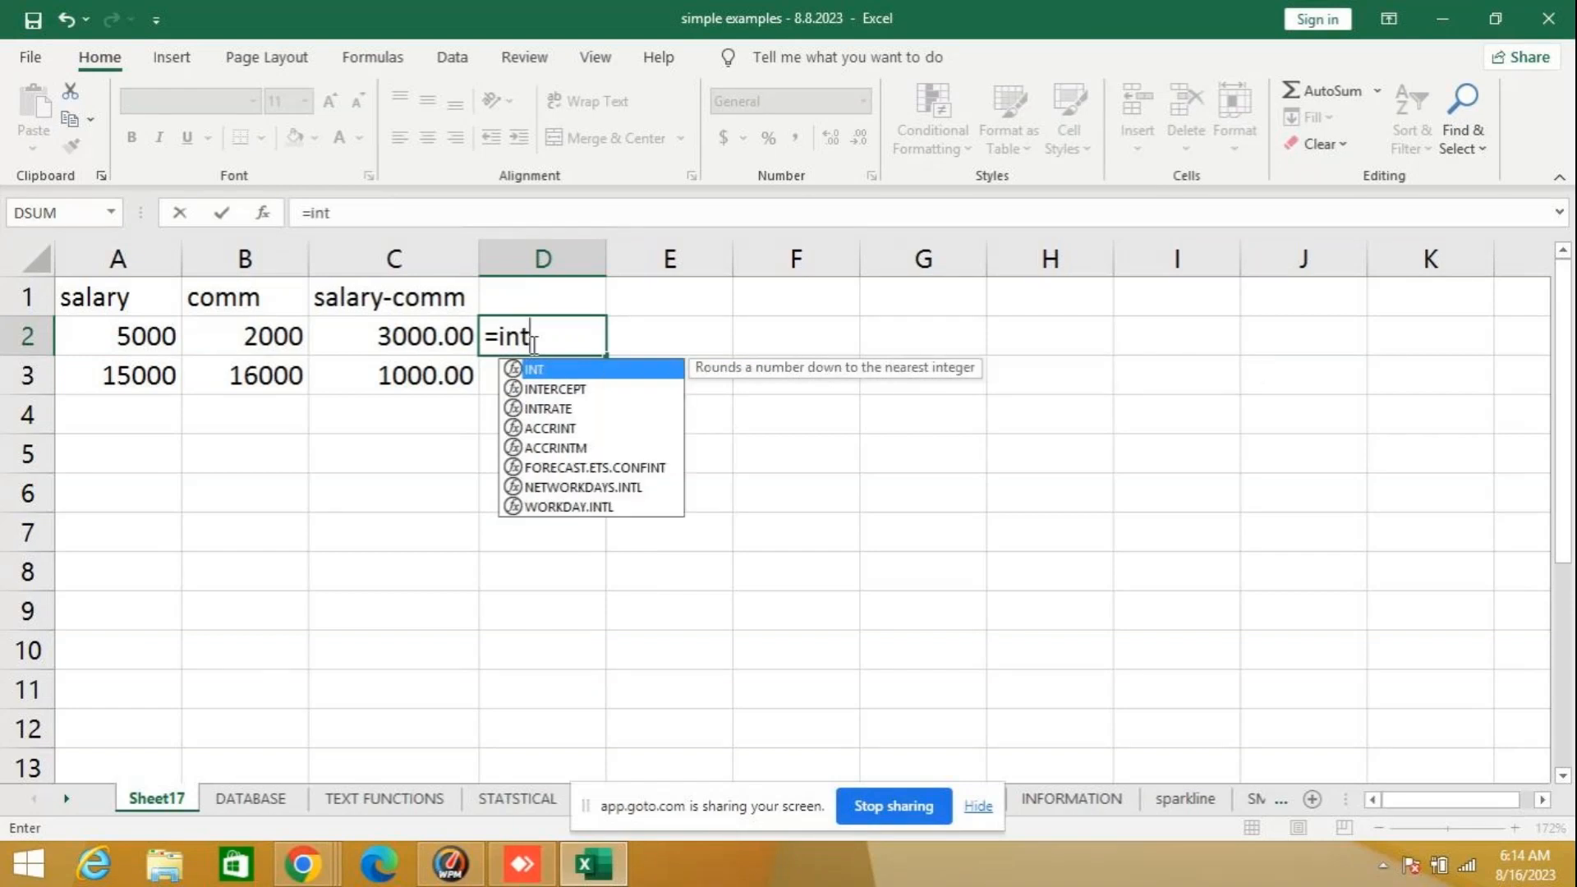
type("(")
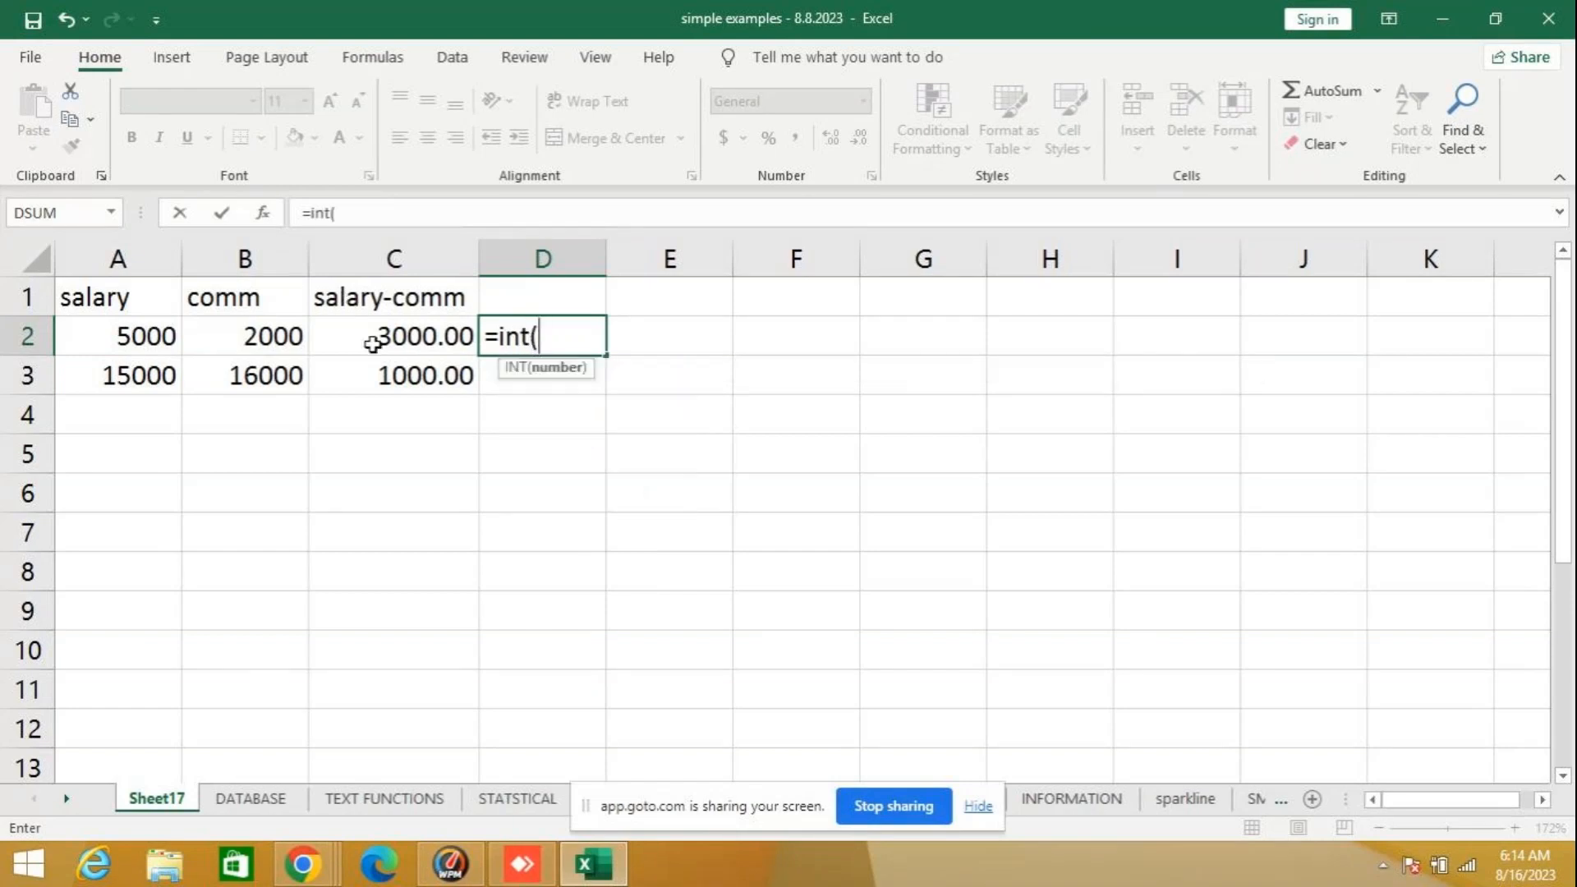
left_click(402, 340)
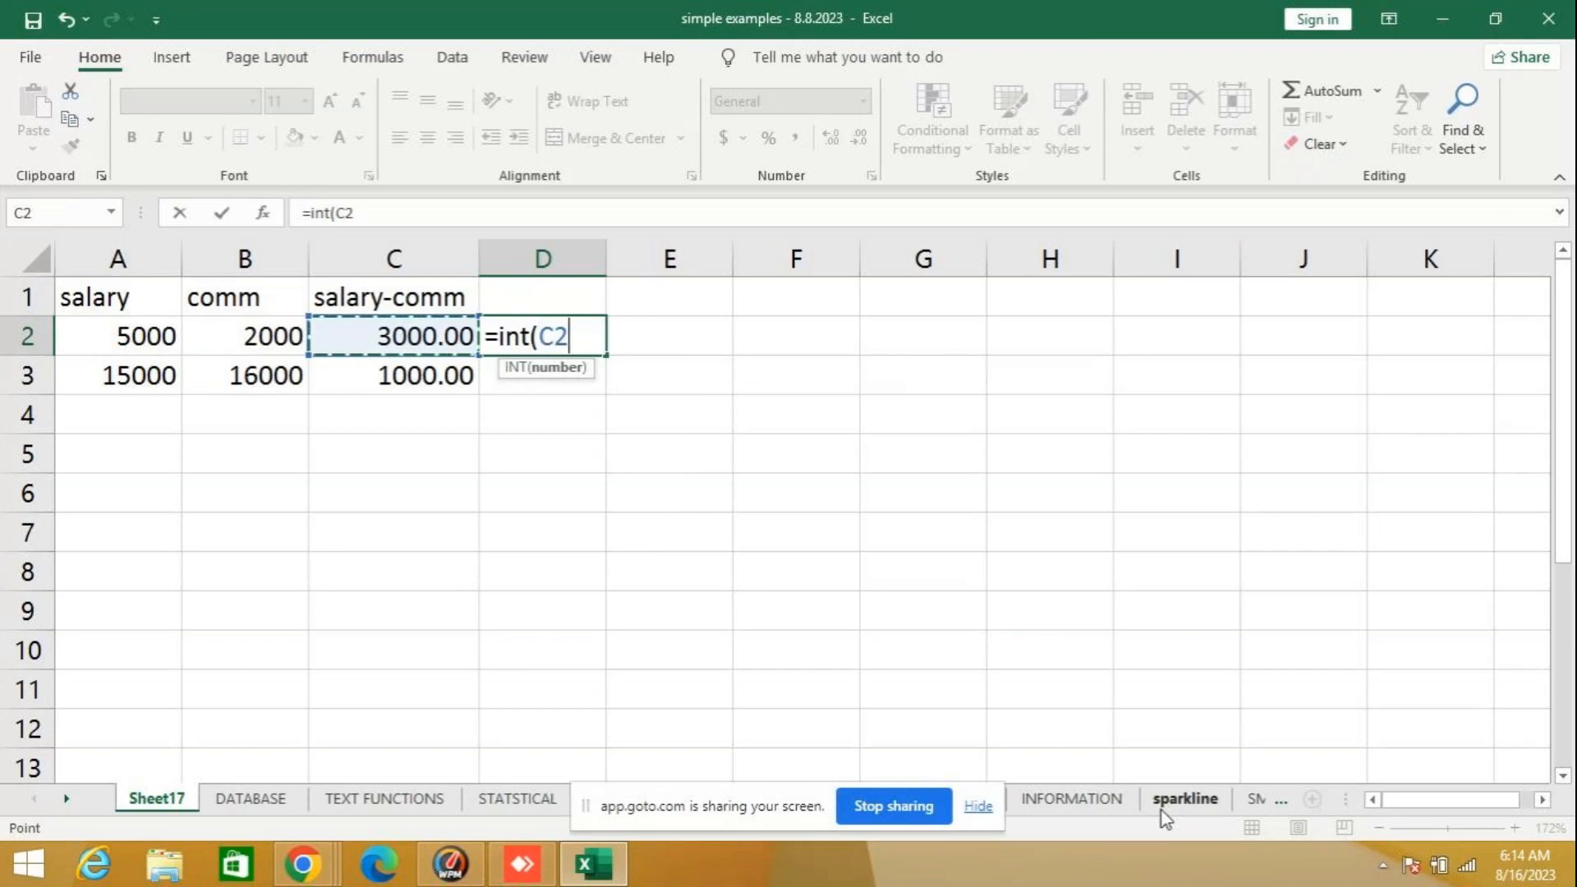
key("Return")
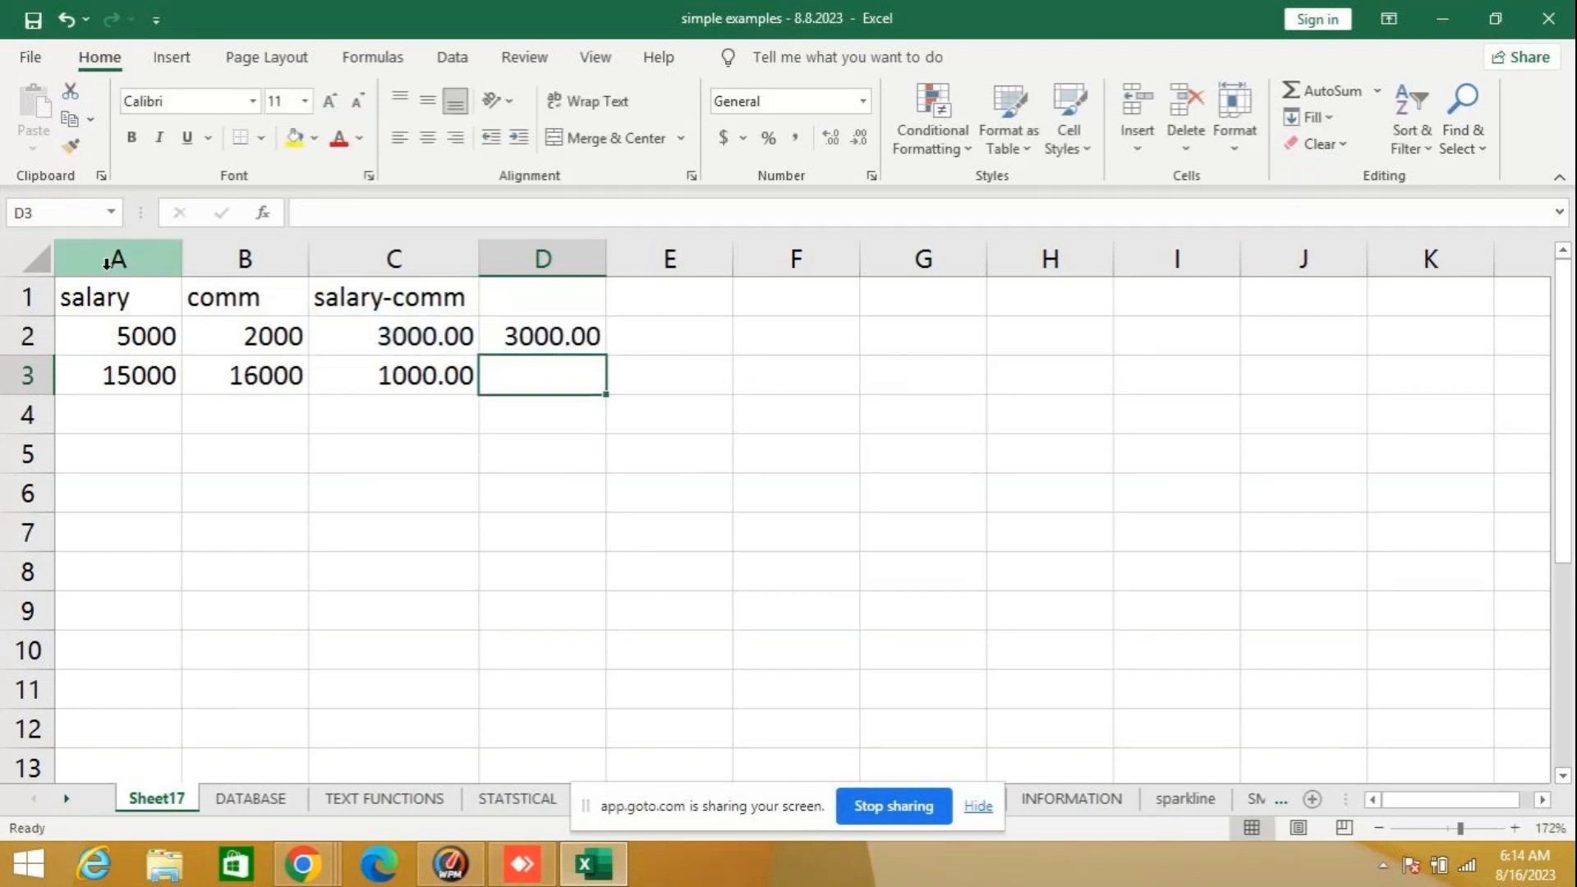
- Inspect the ABS formula in C2 and clear the INT formula from D2
left_click(377, 335)
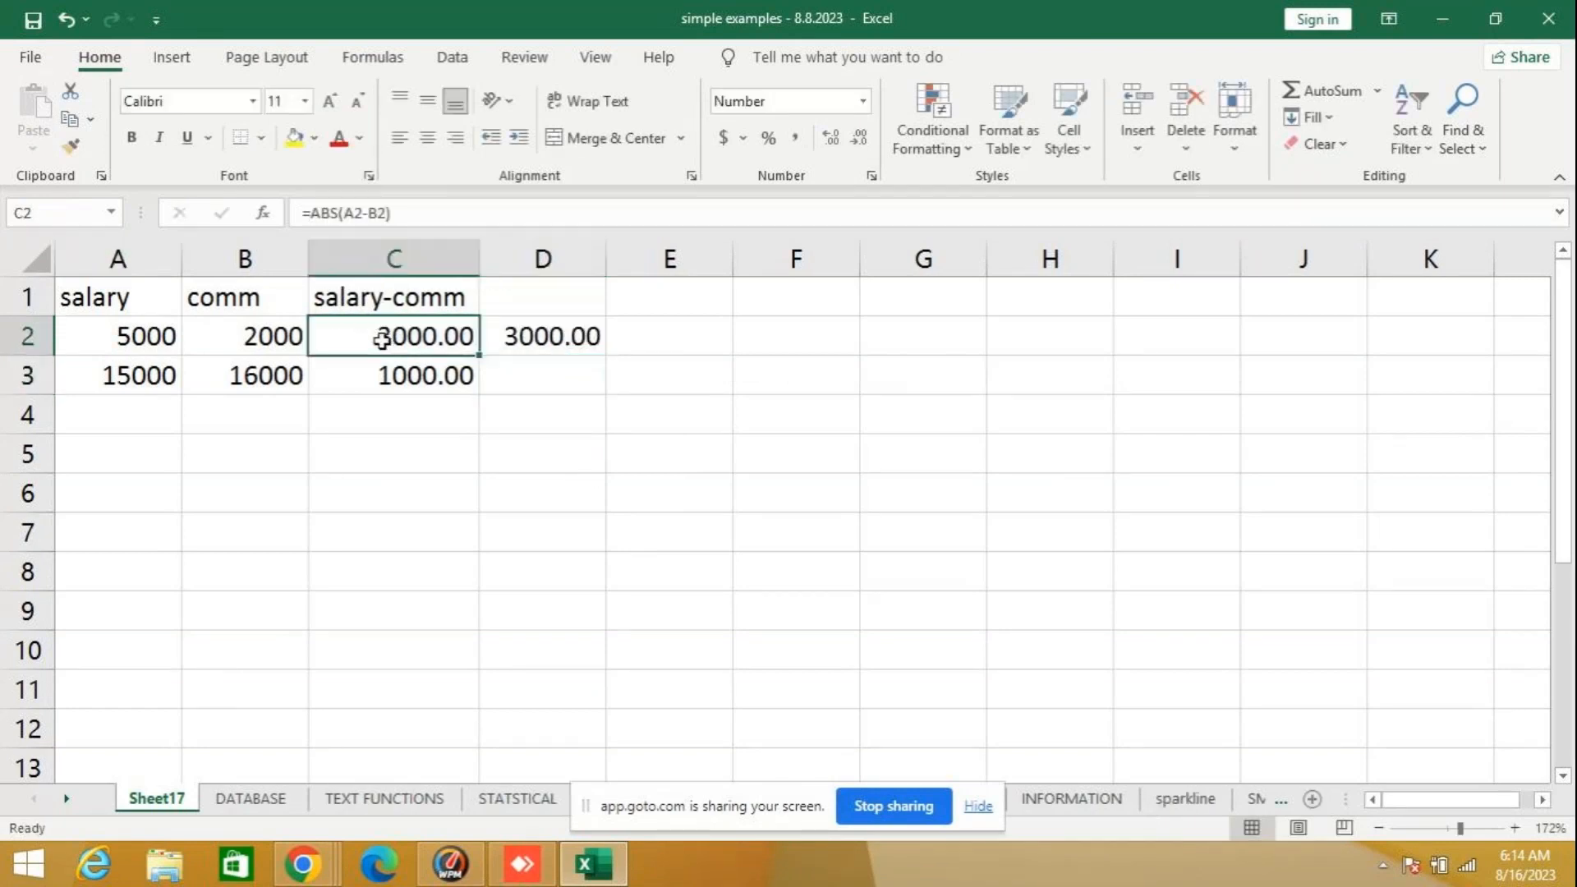
left_click(403, 211)
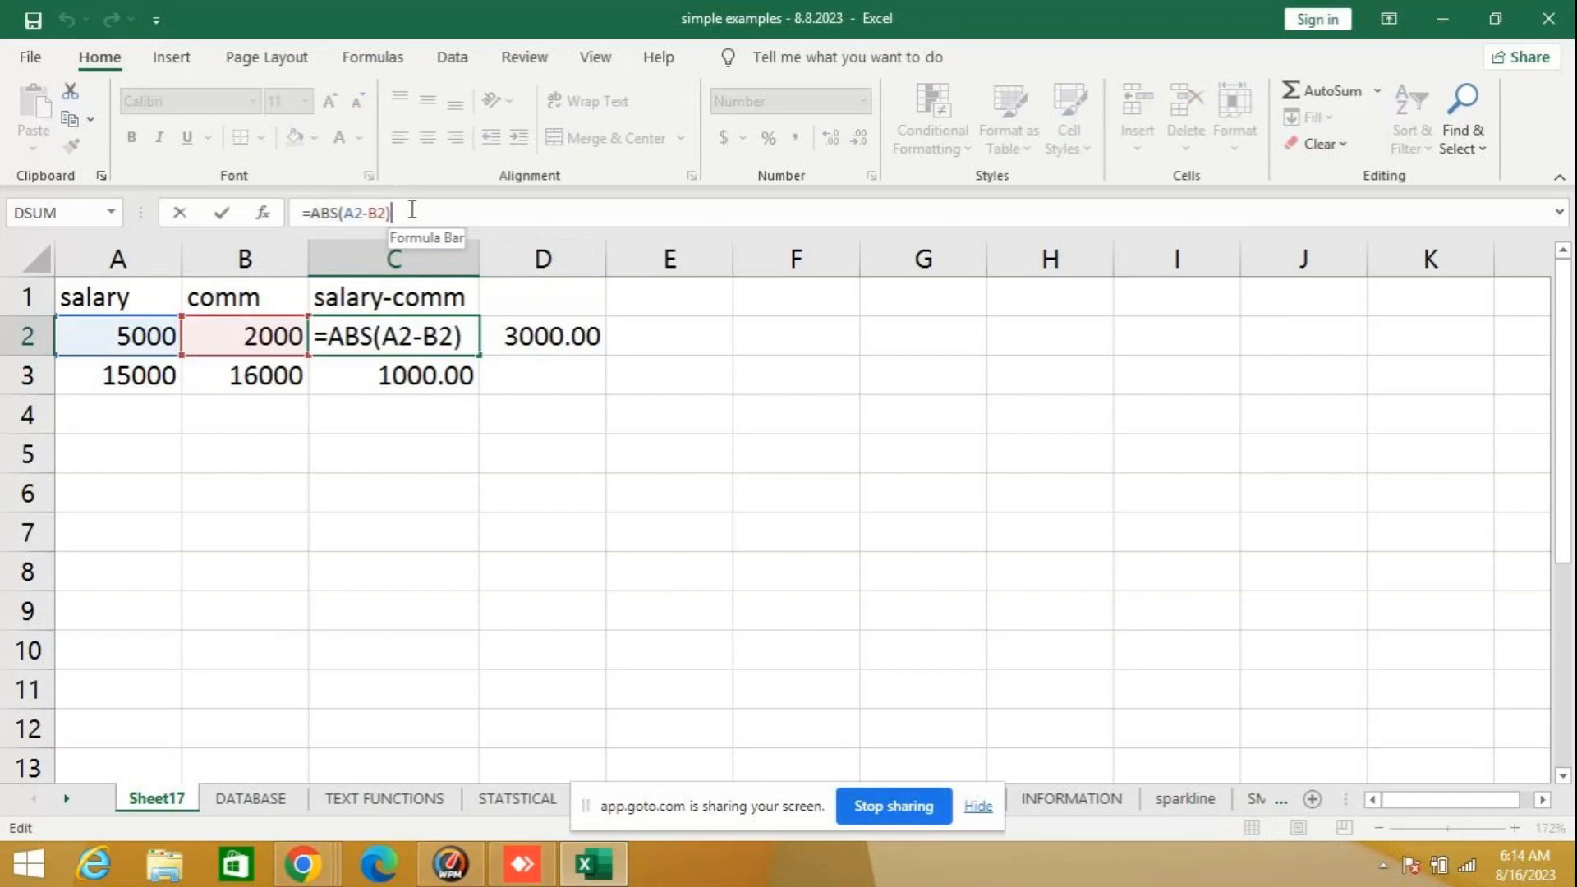
left_click(561, 340)
key("Delete")
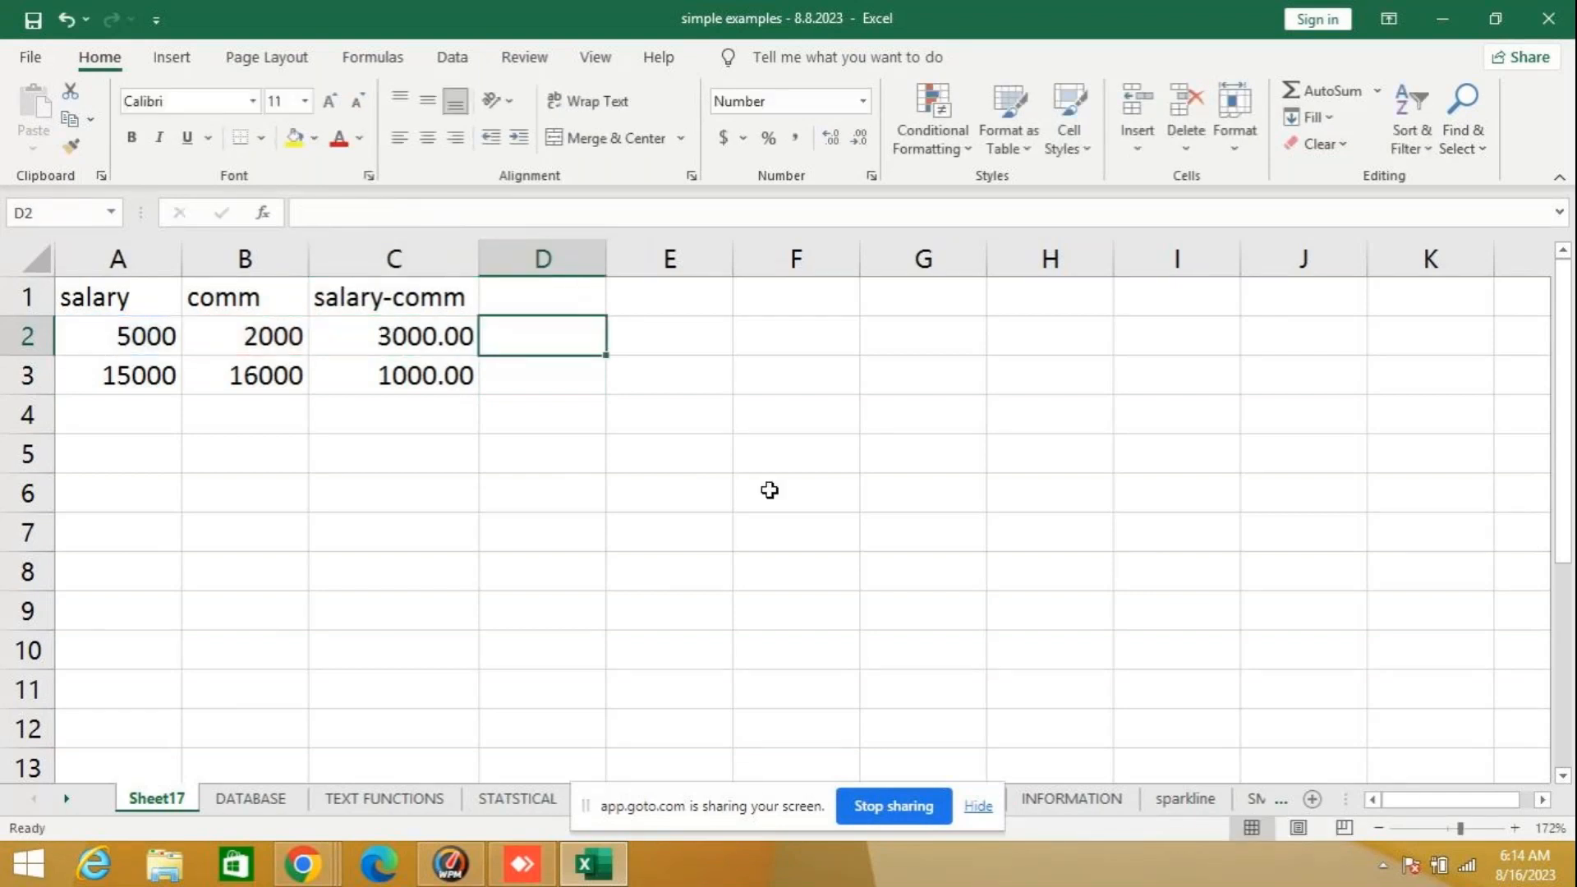
- Re-enter the integer formula in D2 as =INT(C2)
type("=")
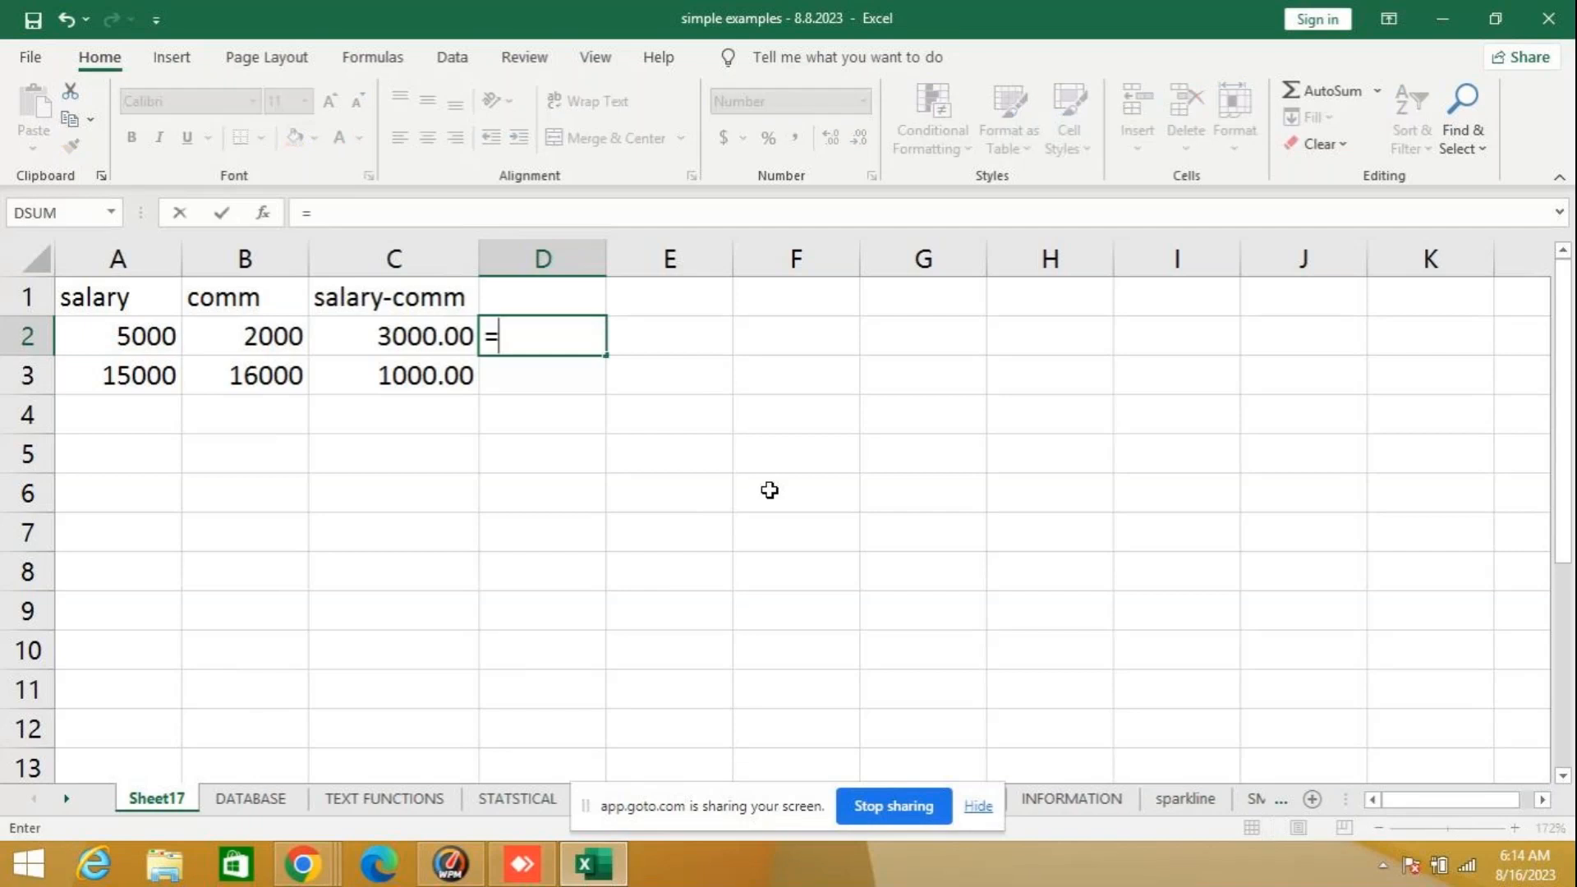
type("in")
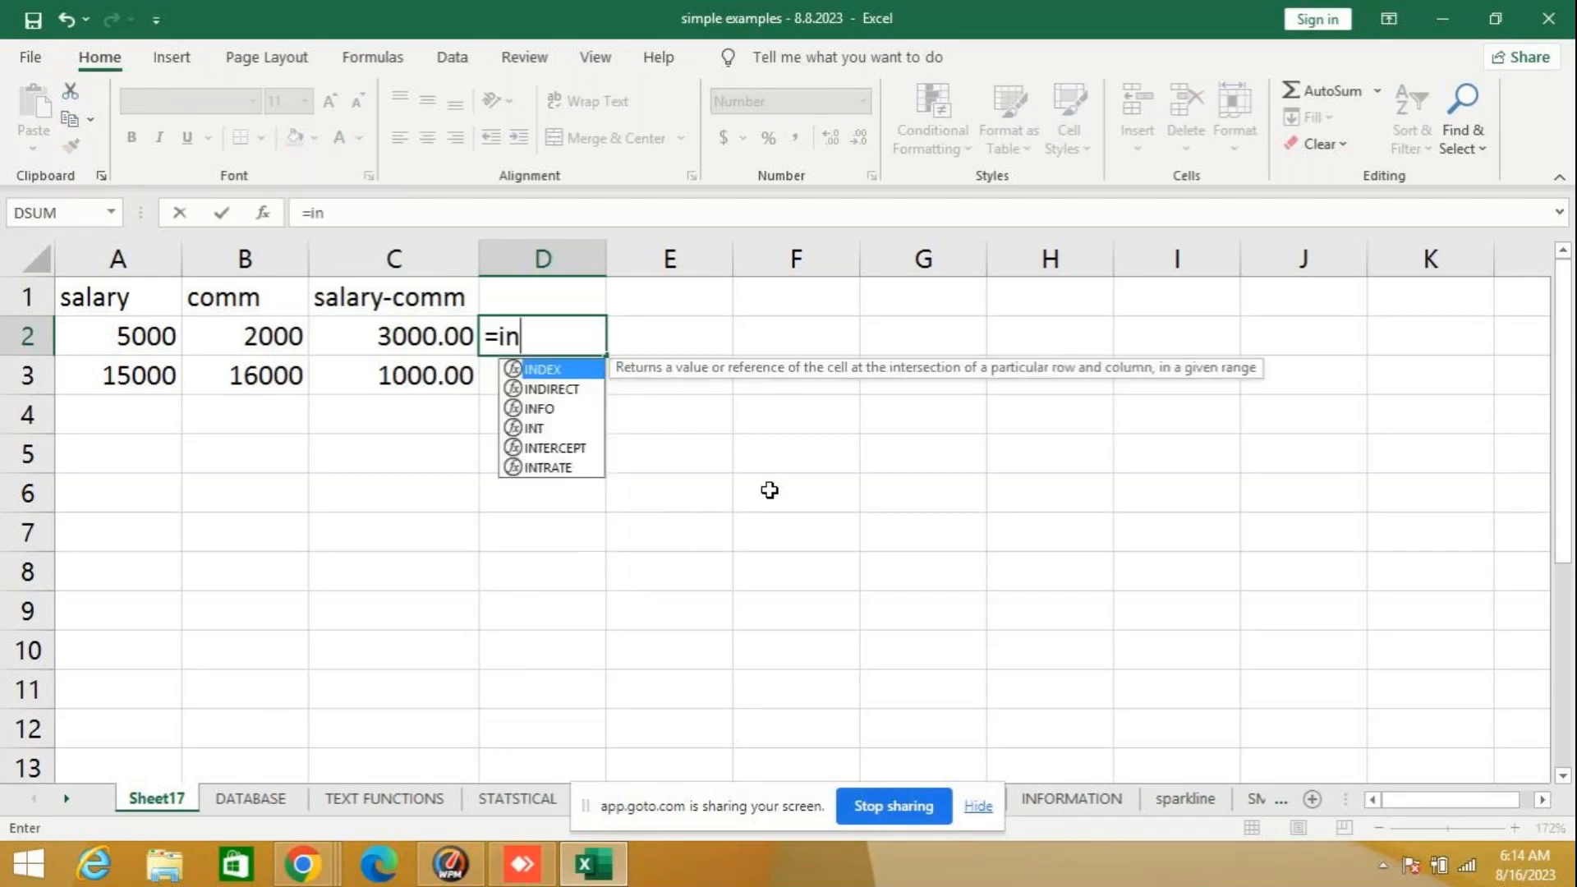
type("t")
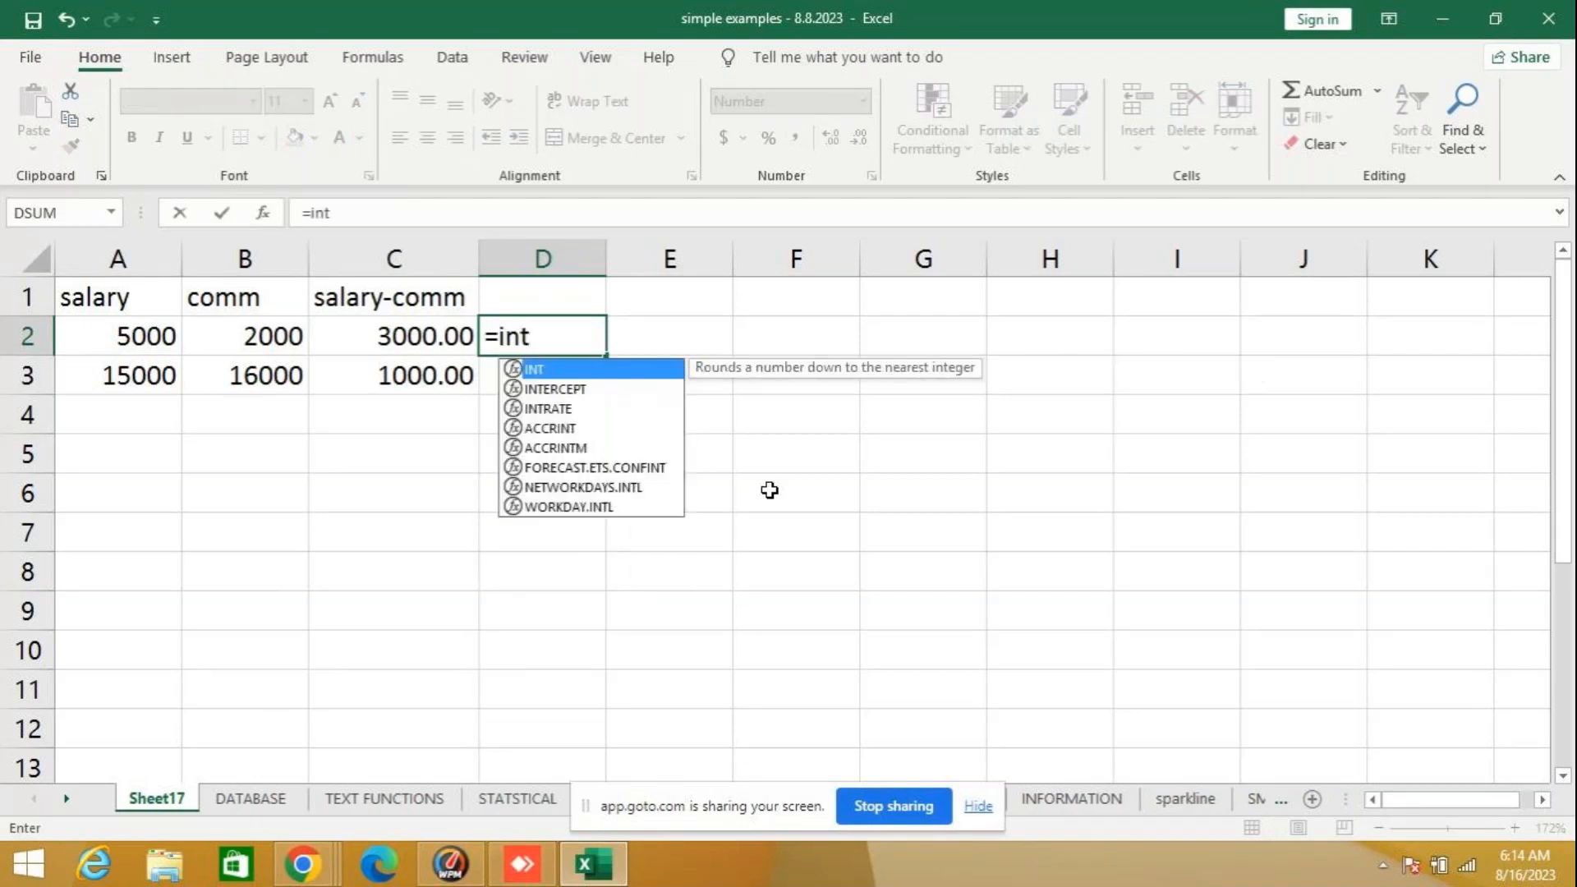
type("(")
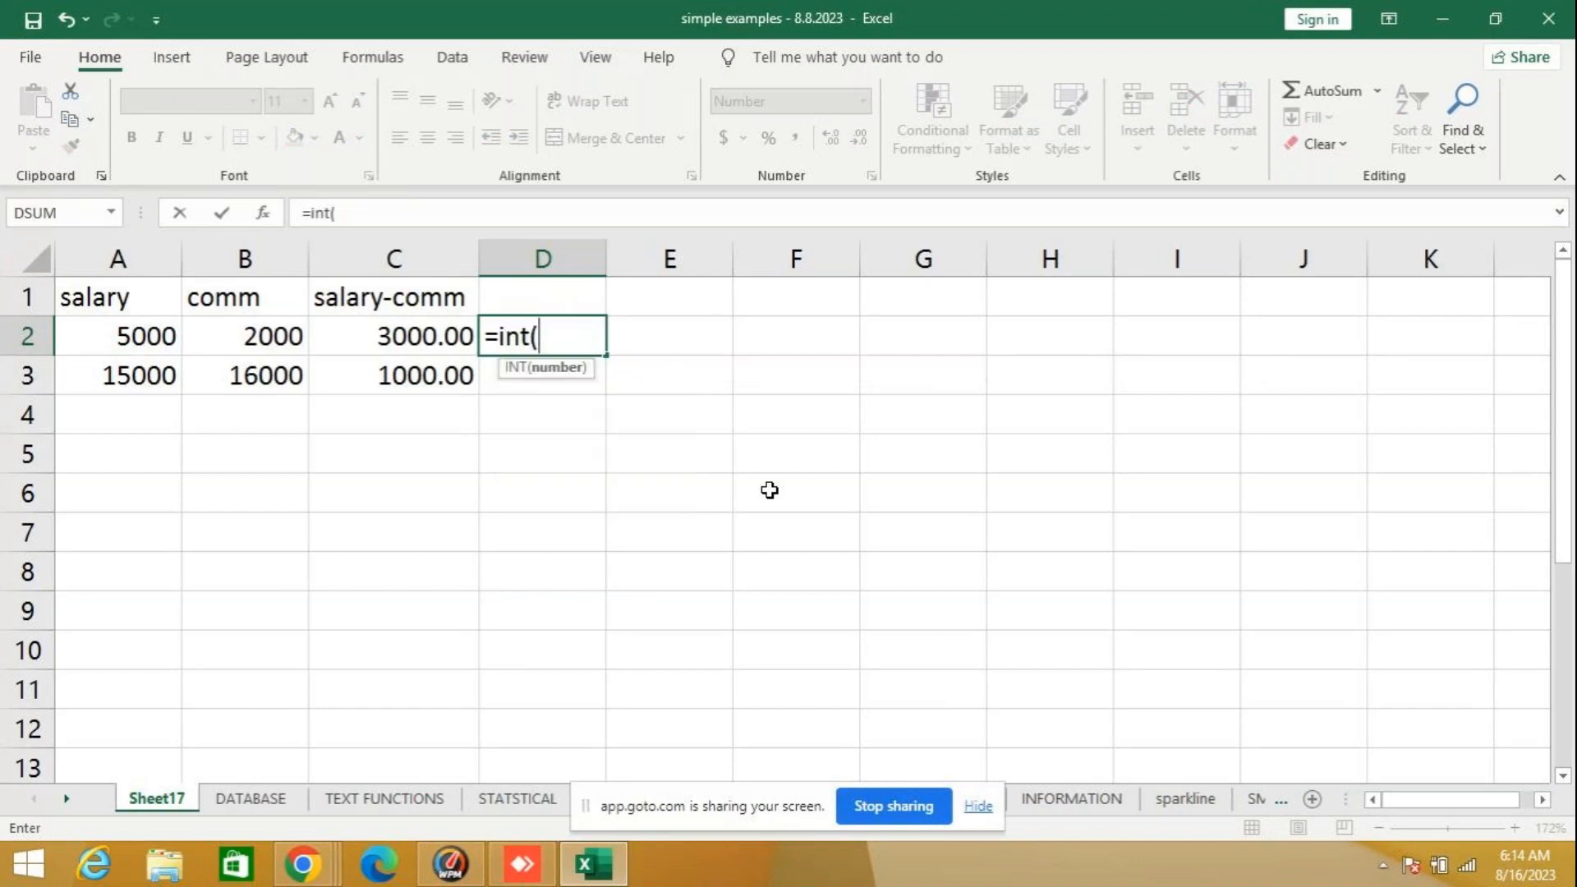
type("c2")
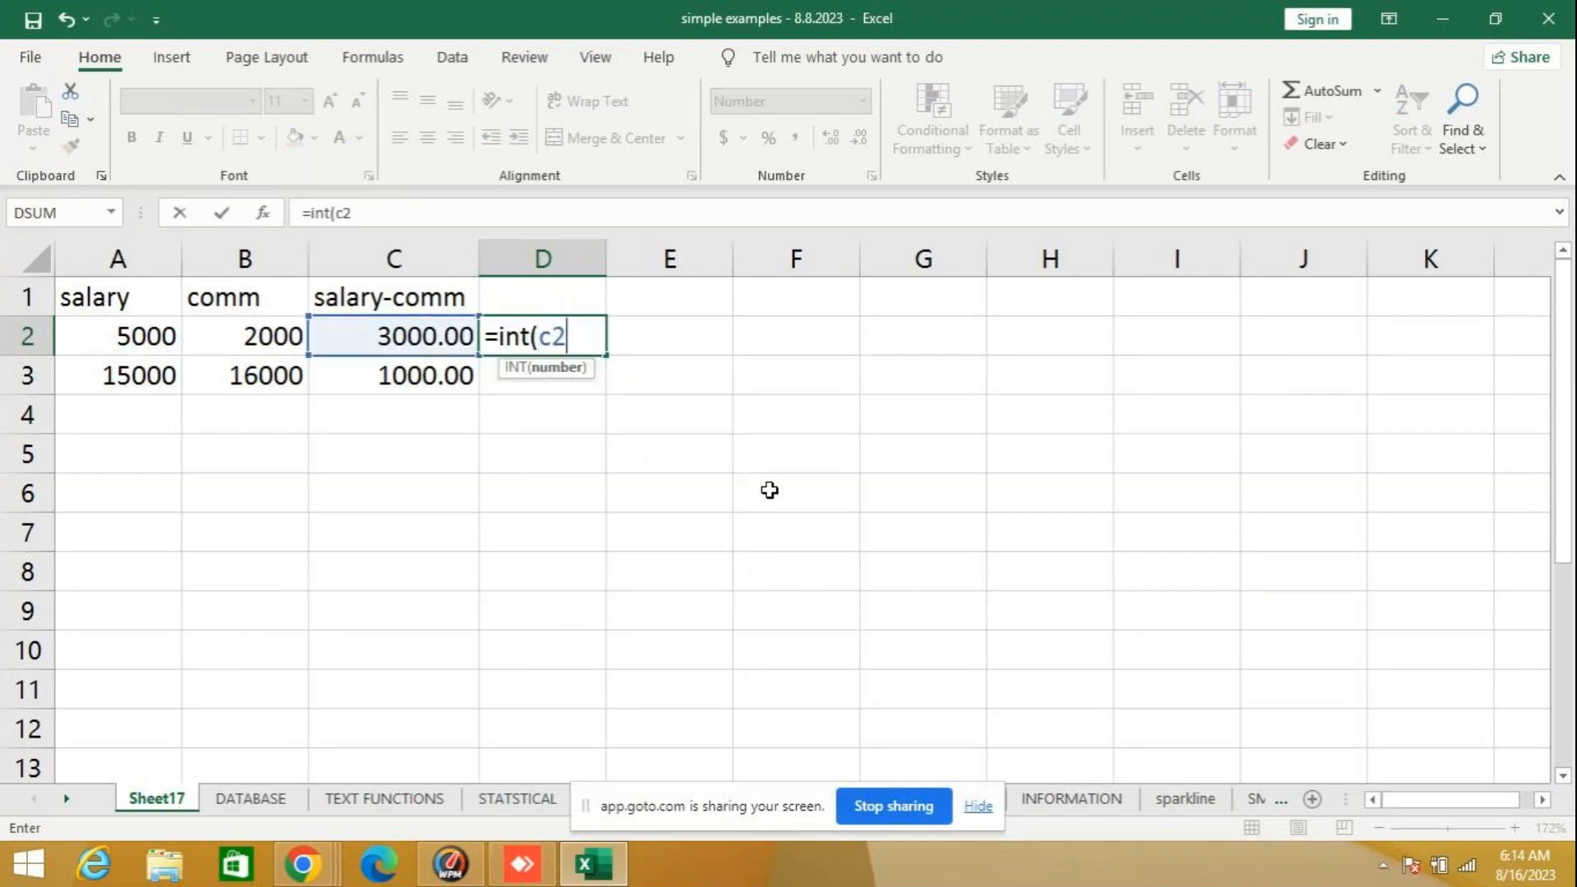
type(")")
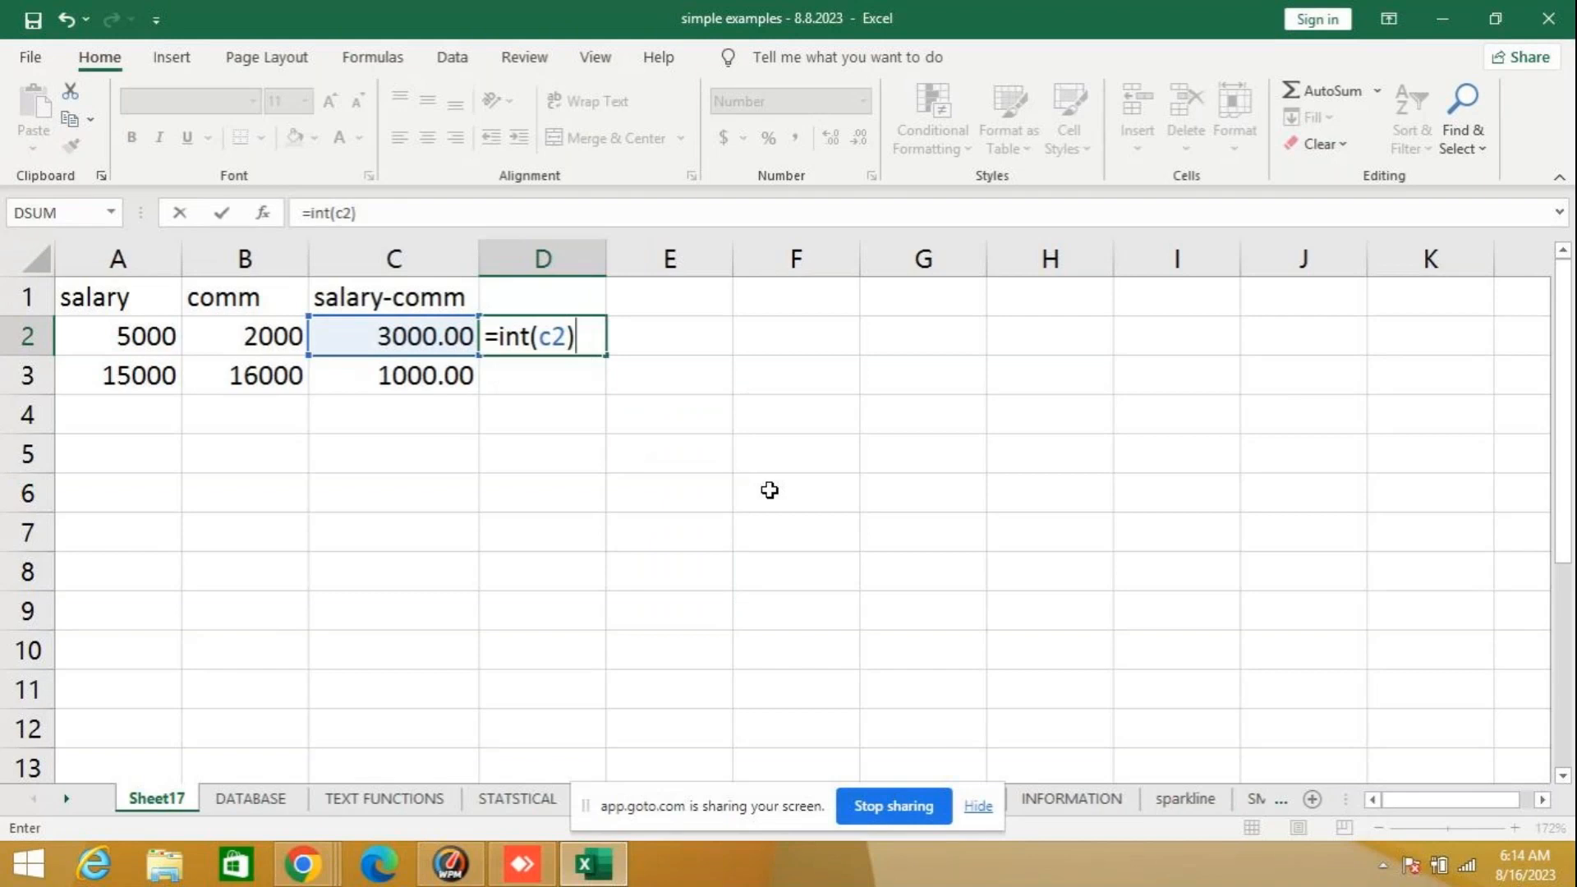
key("Return")
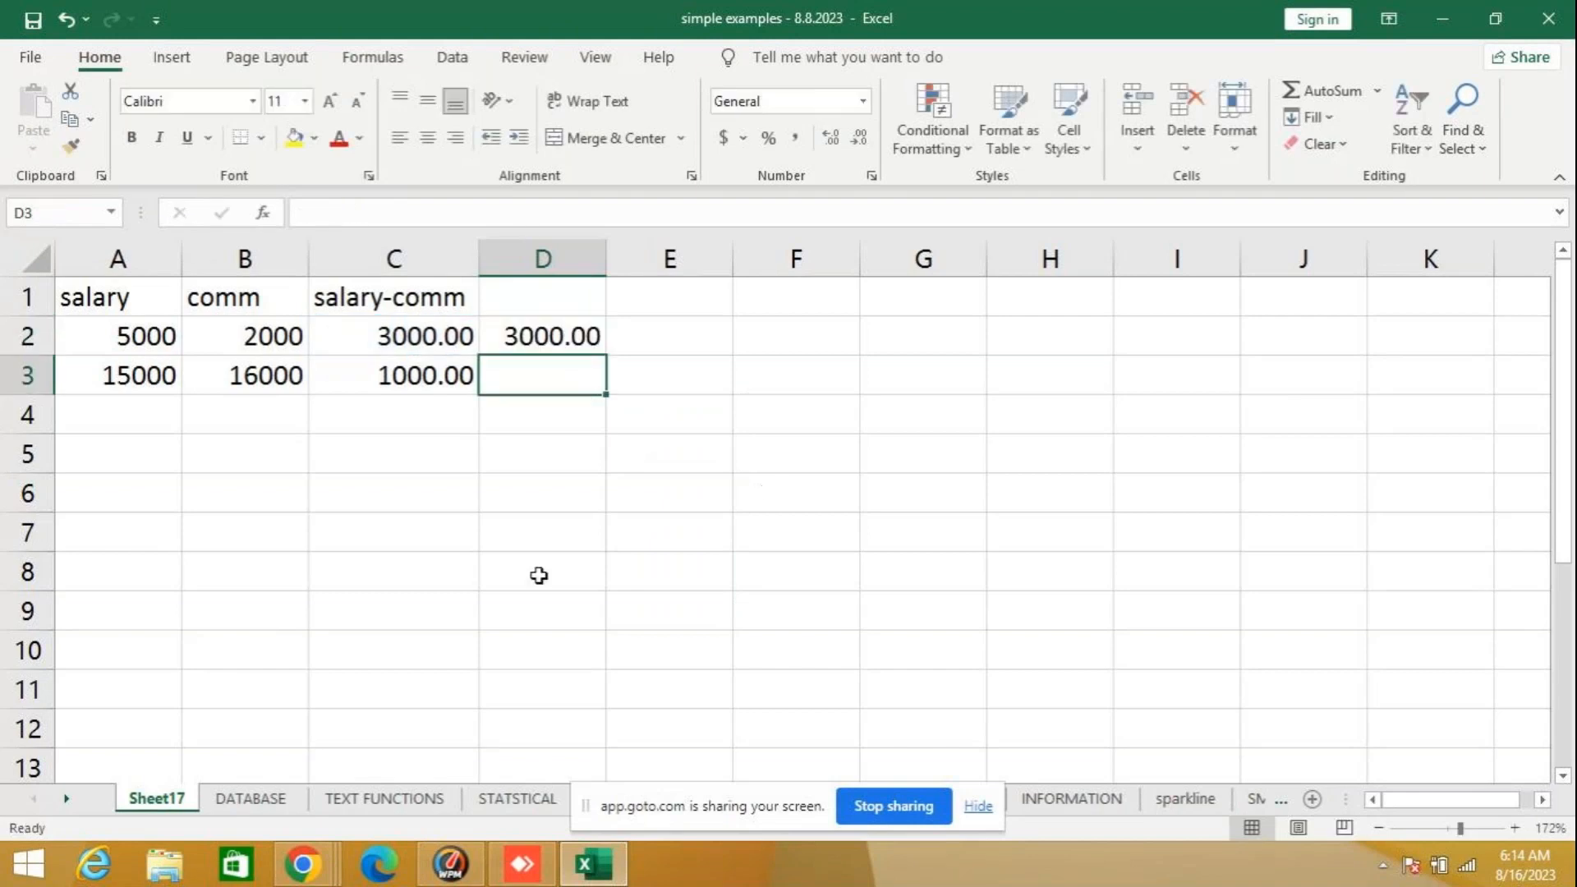
- Clear the INT formula from D2 and enter the decimal values 56.87 in A5 and 78.56 in A6
left_click(579, 336)
key("Delete")
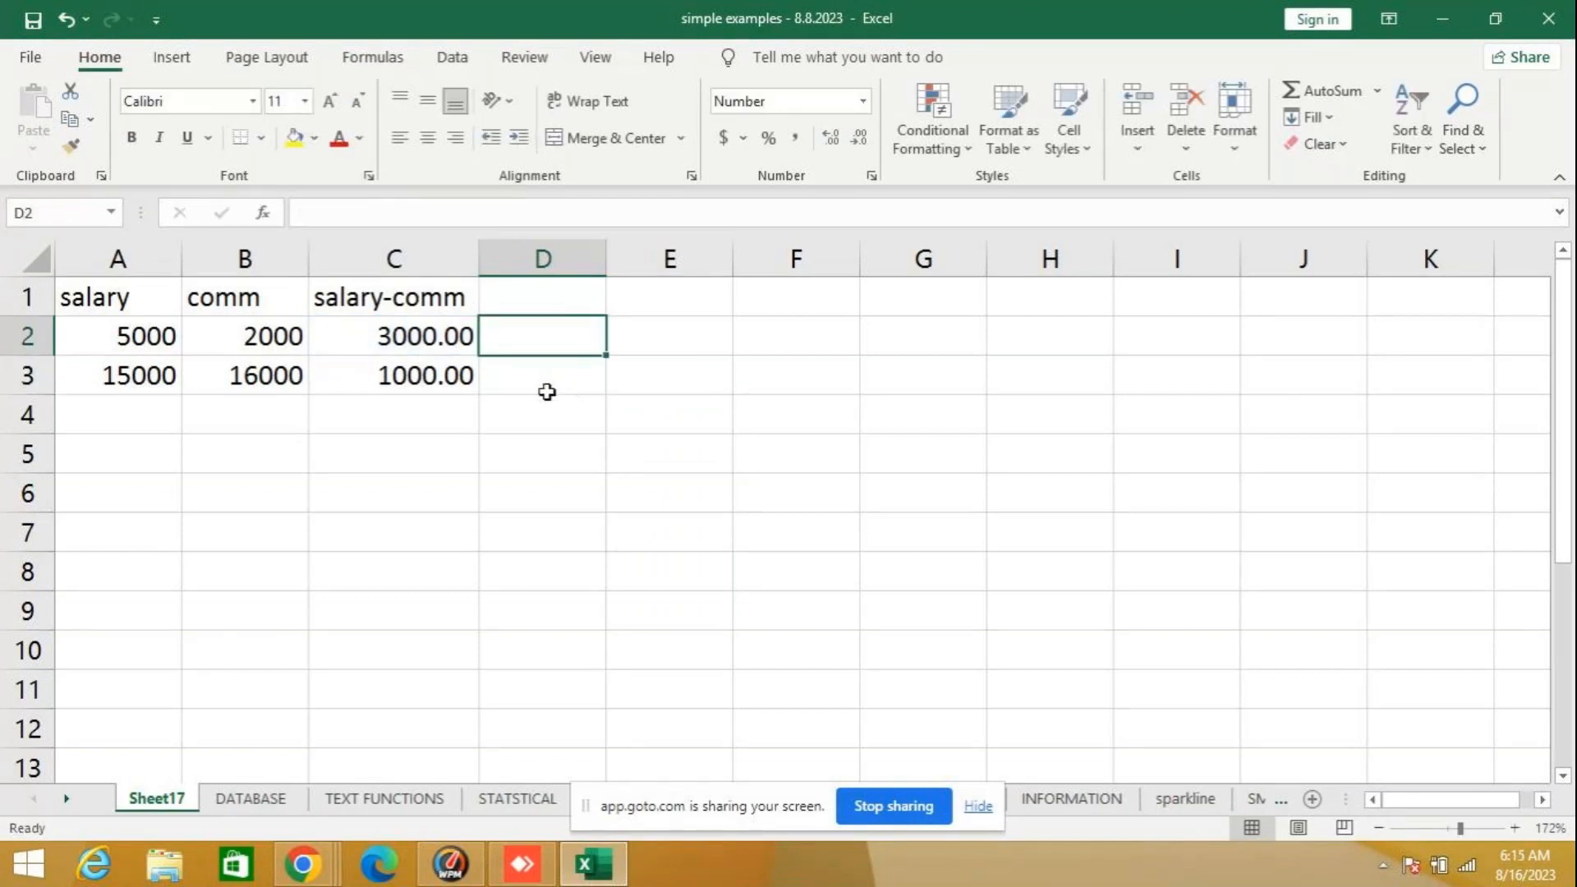
left_click(130, 451)
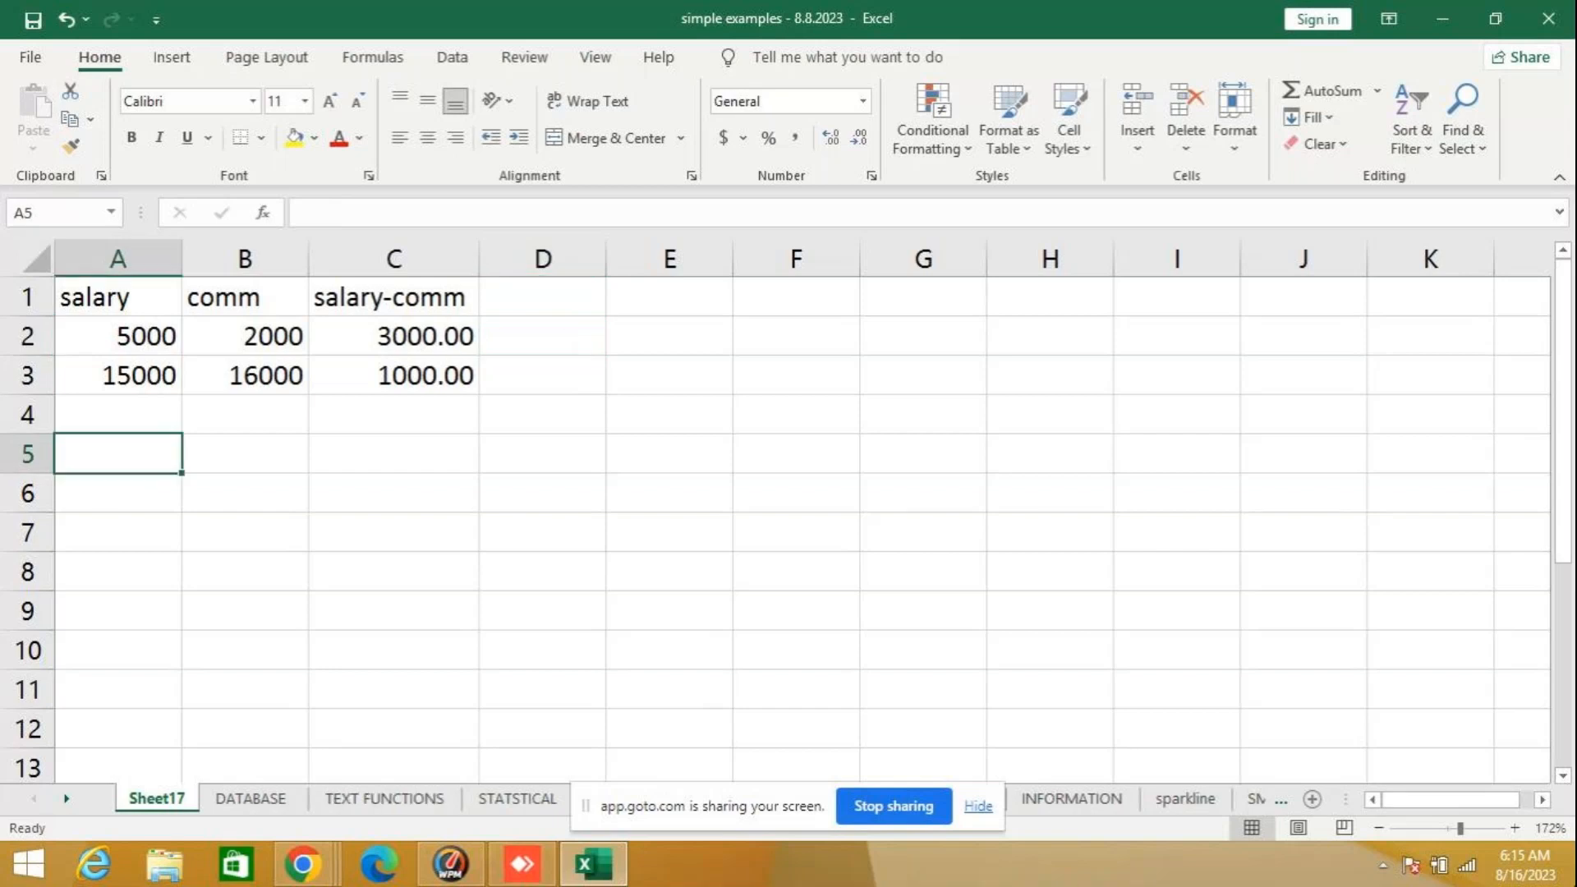
type("56.87")
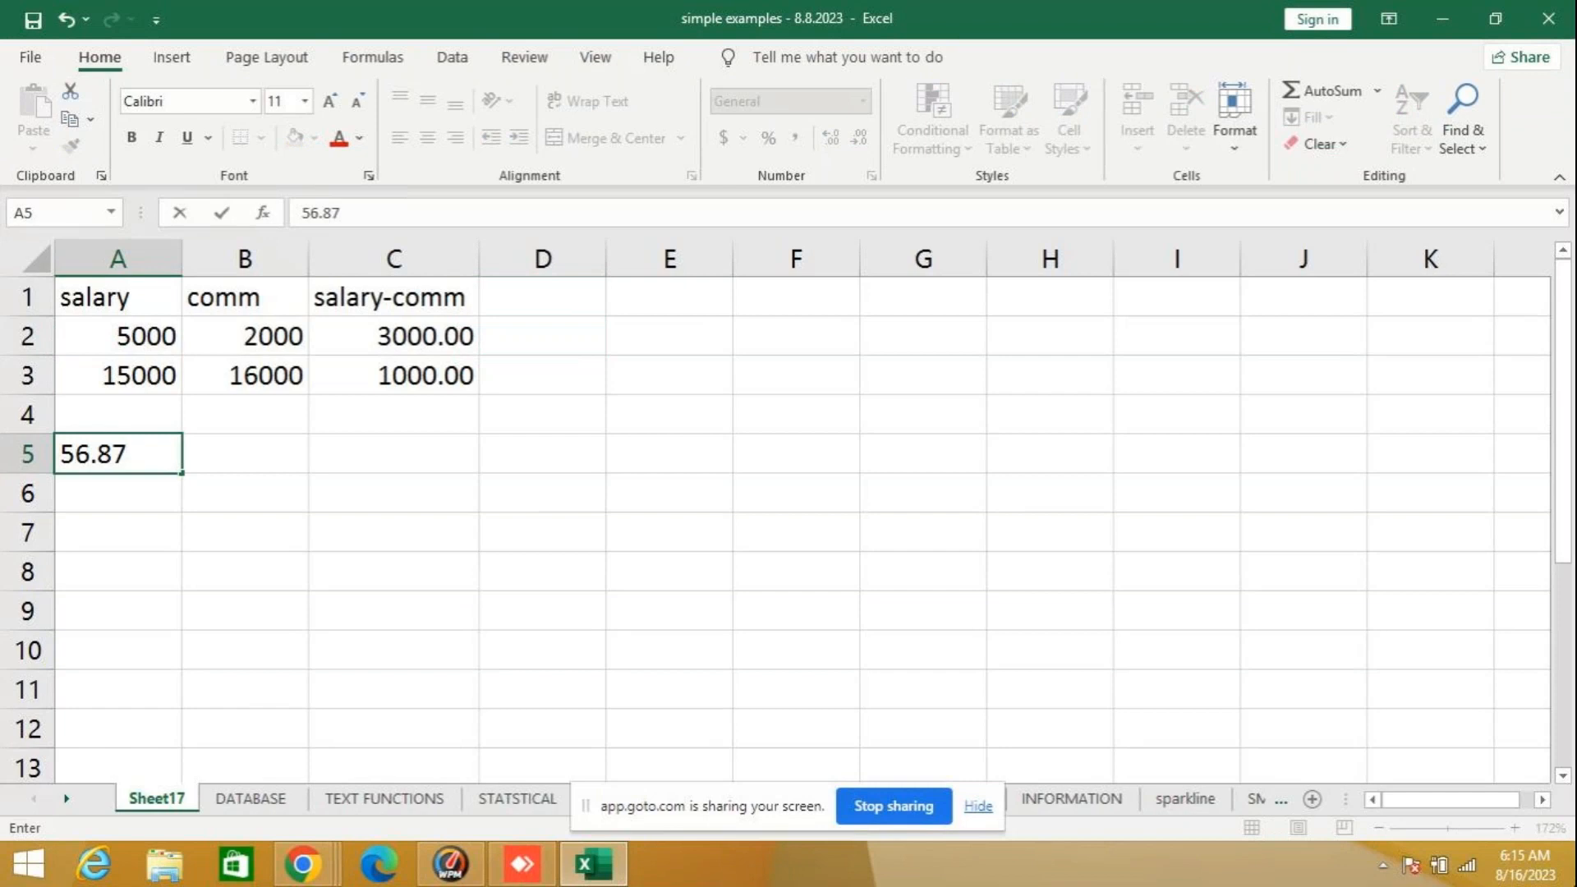
key("Return")
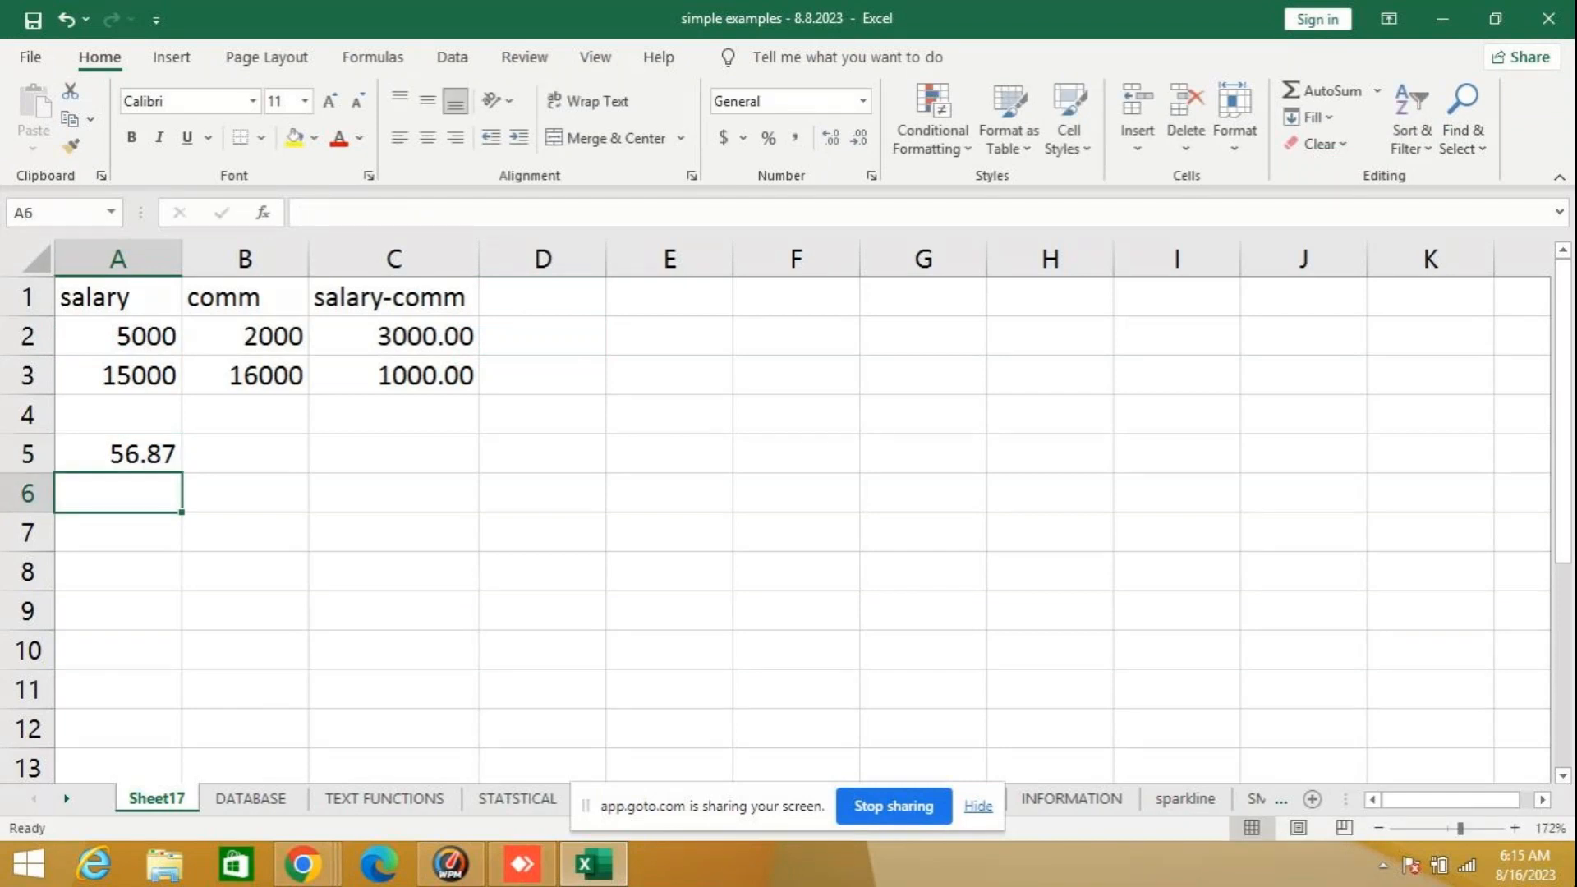
type("788")
key("BackSpace")
type(".56")
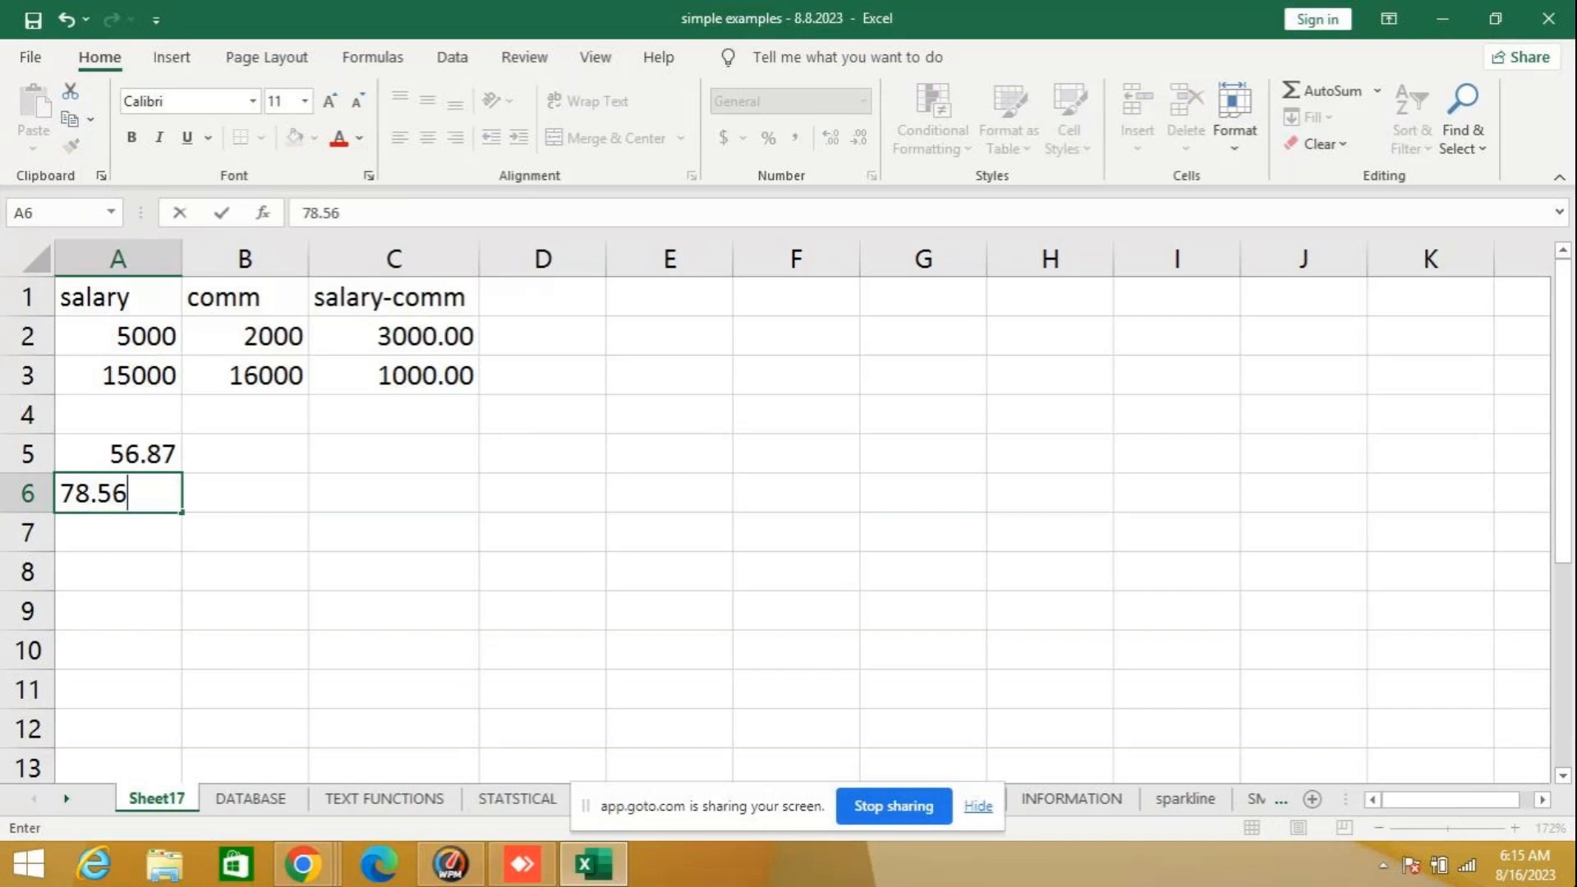
key("Return")
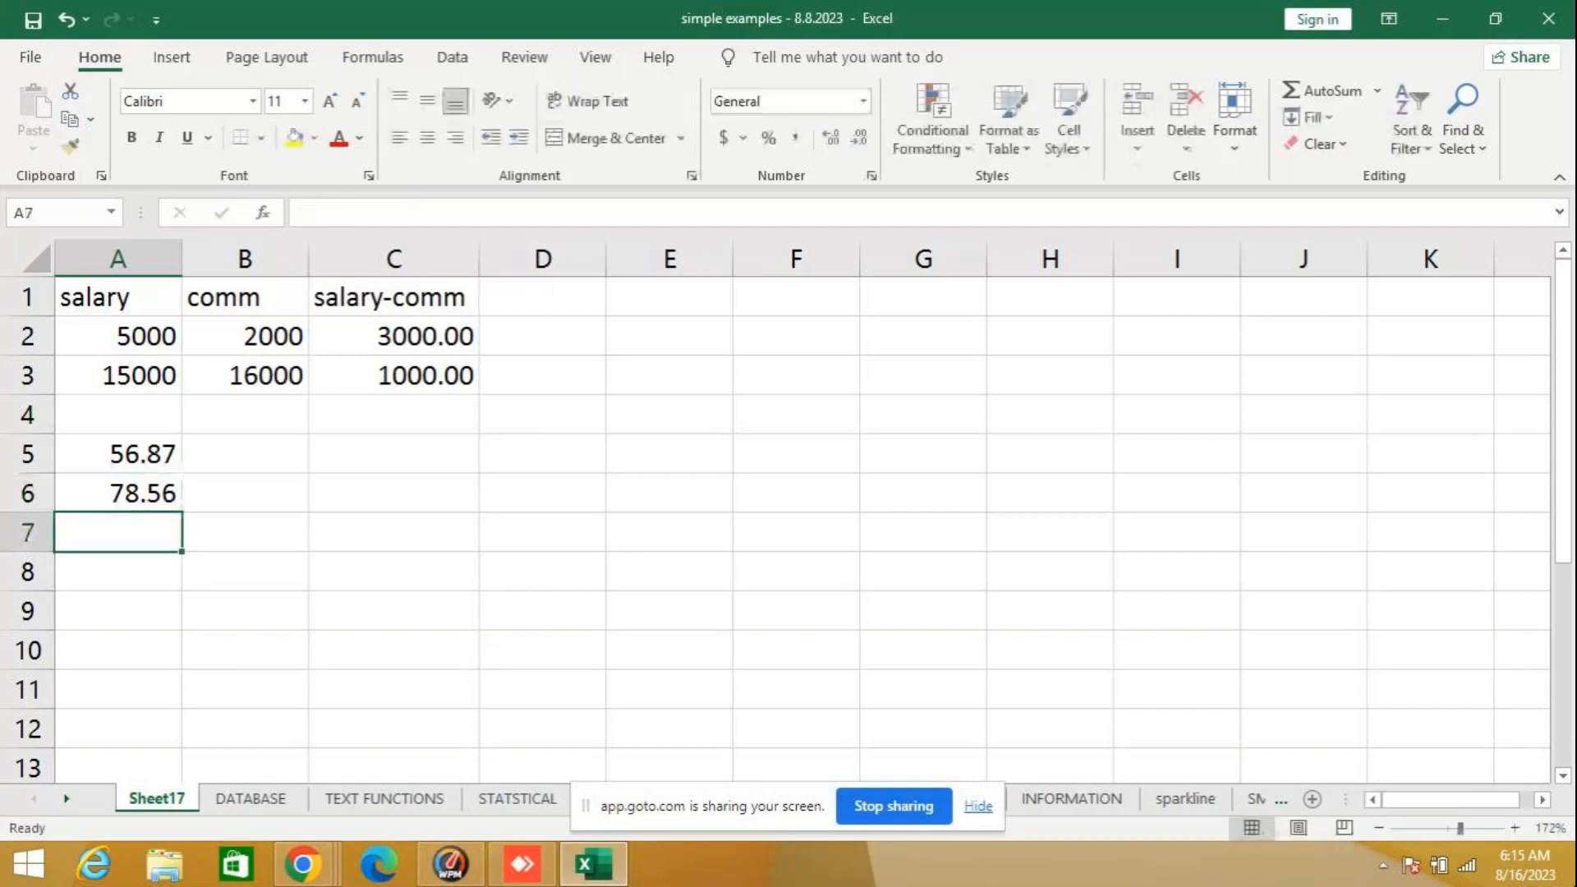
- Enter =INT(A5) in B5 and fill the formula down to B6
left_click(222, 462)
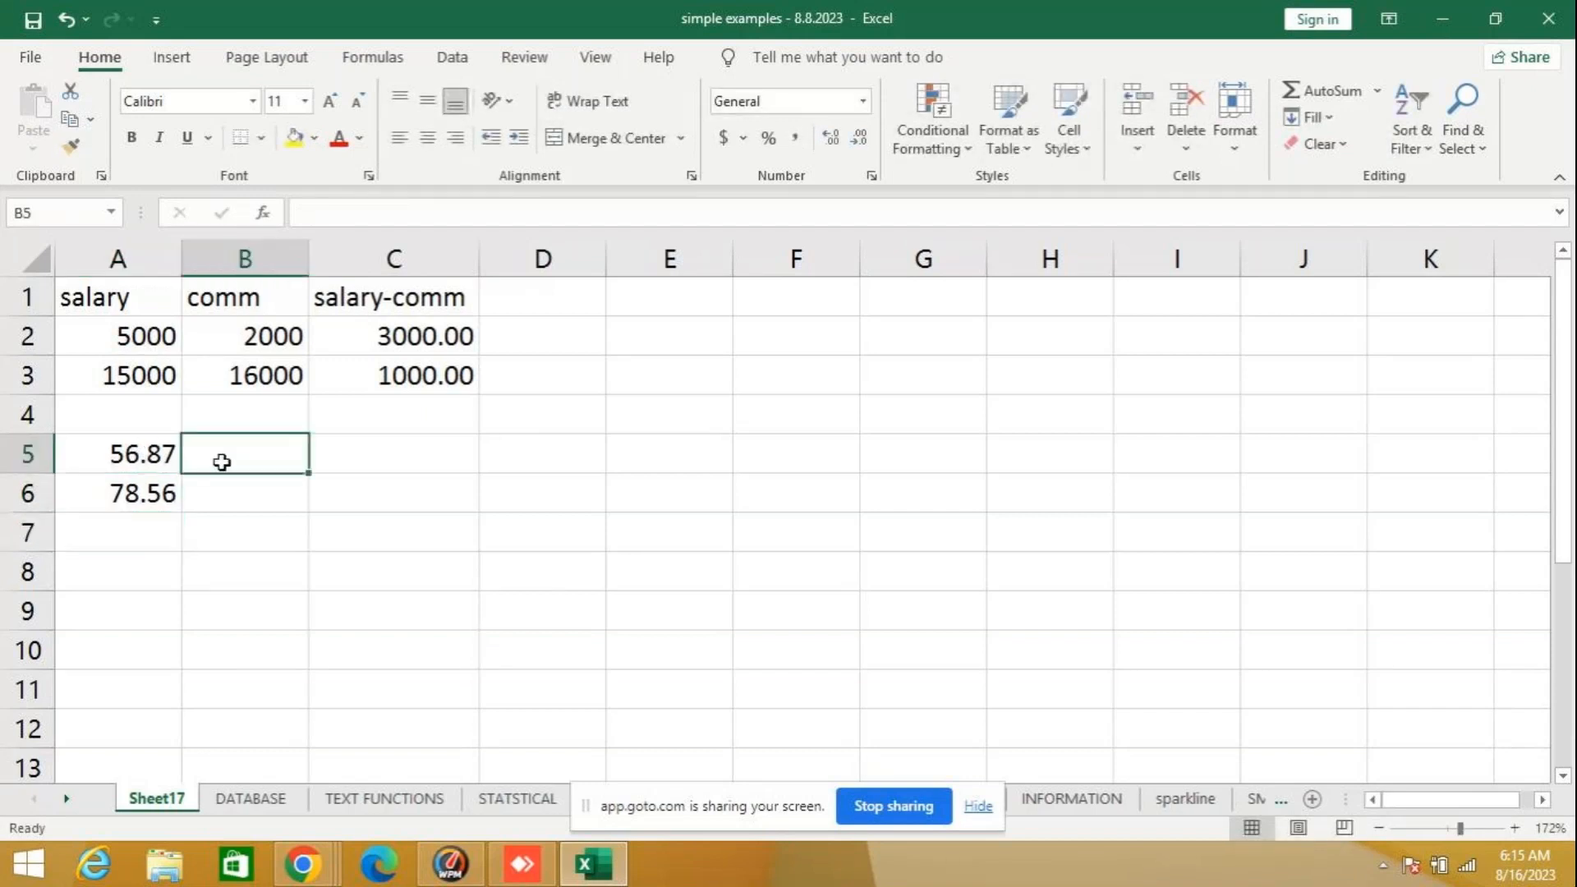
type("=i")
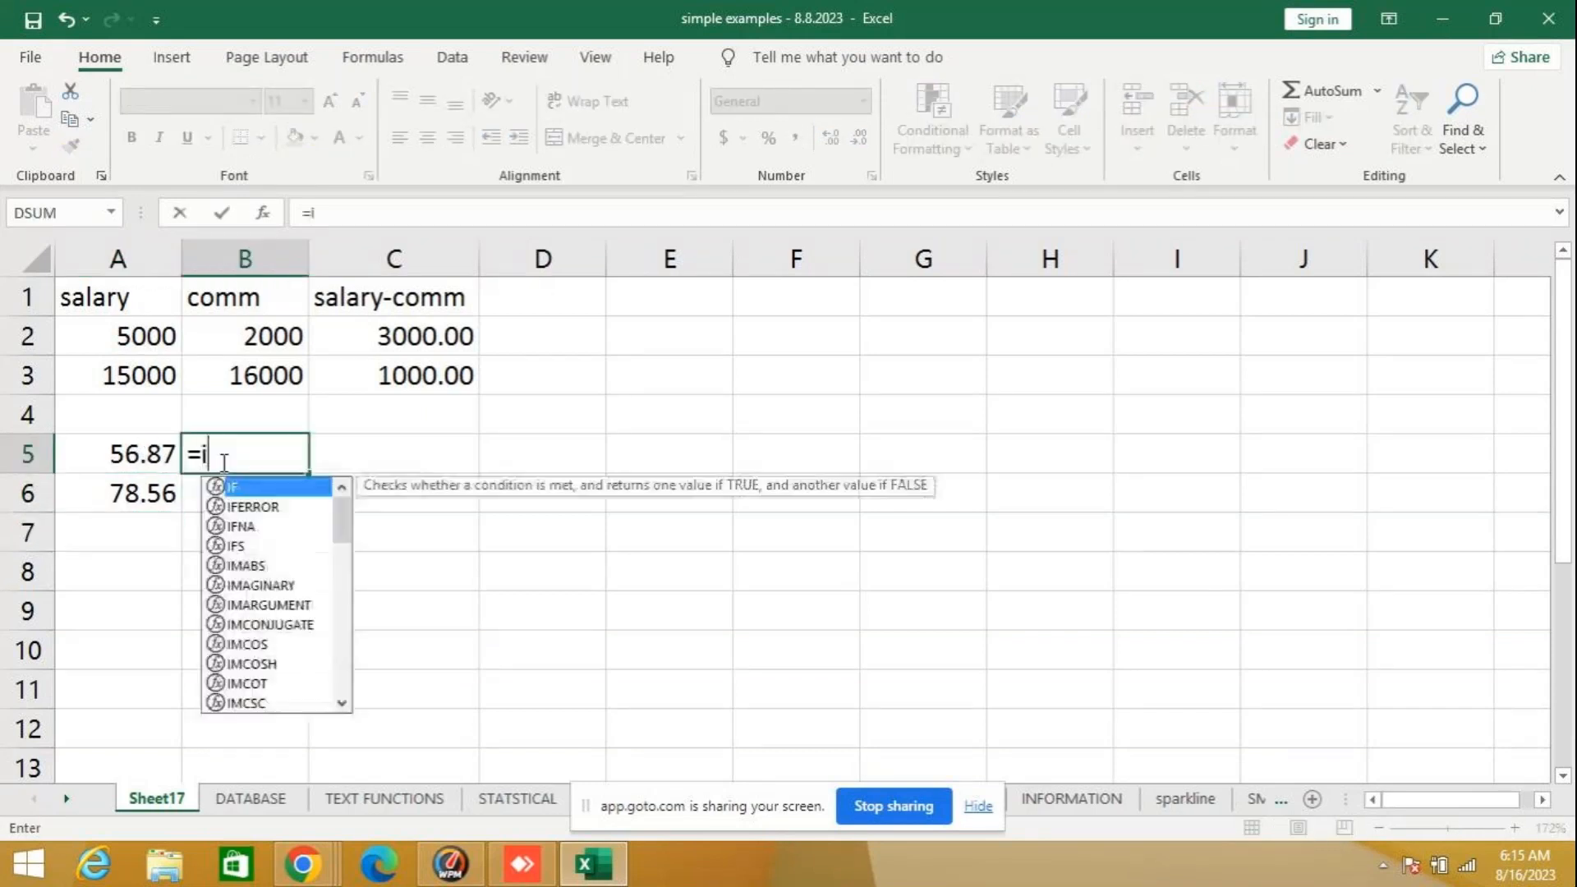
type("nt(")
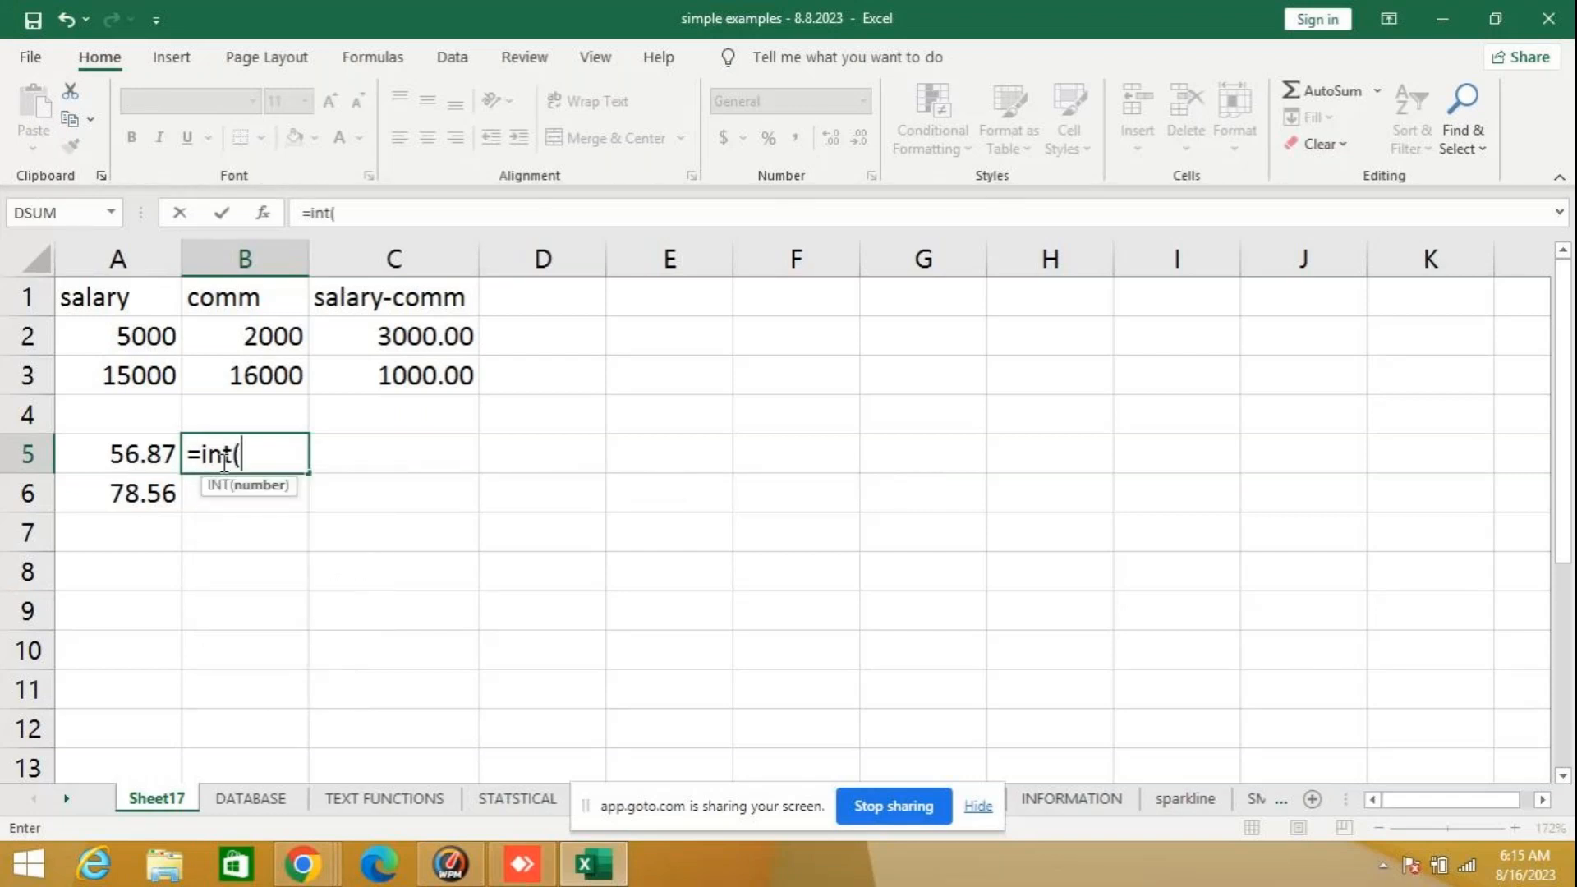
left_click(168, 456)
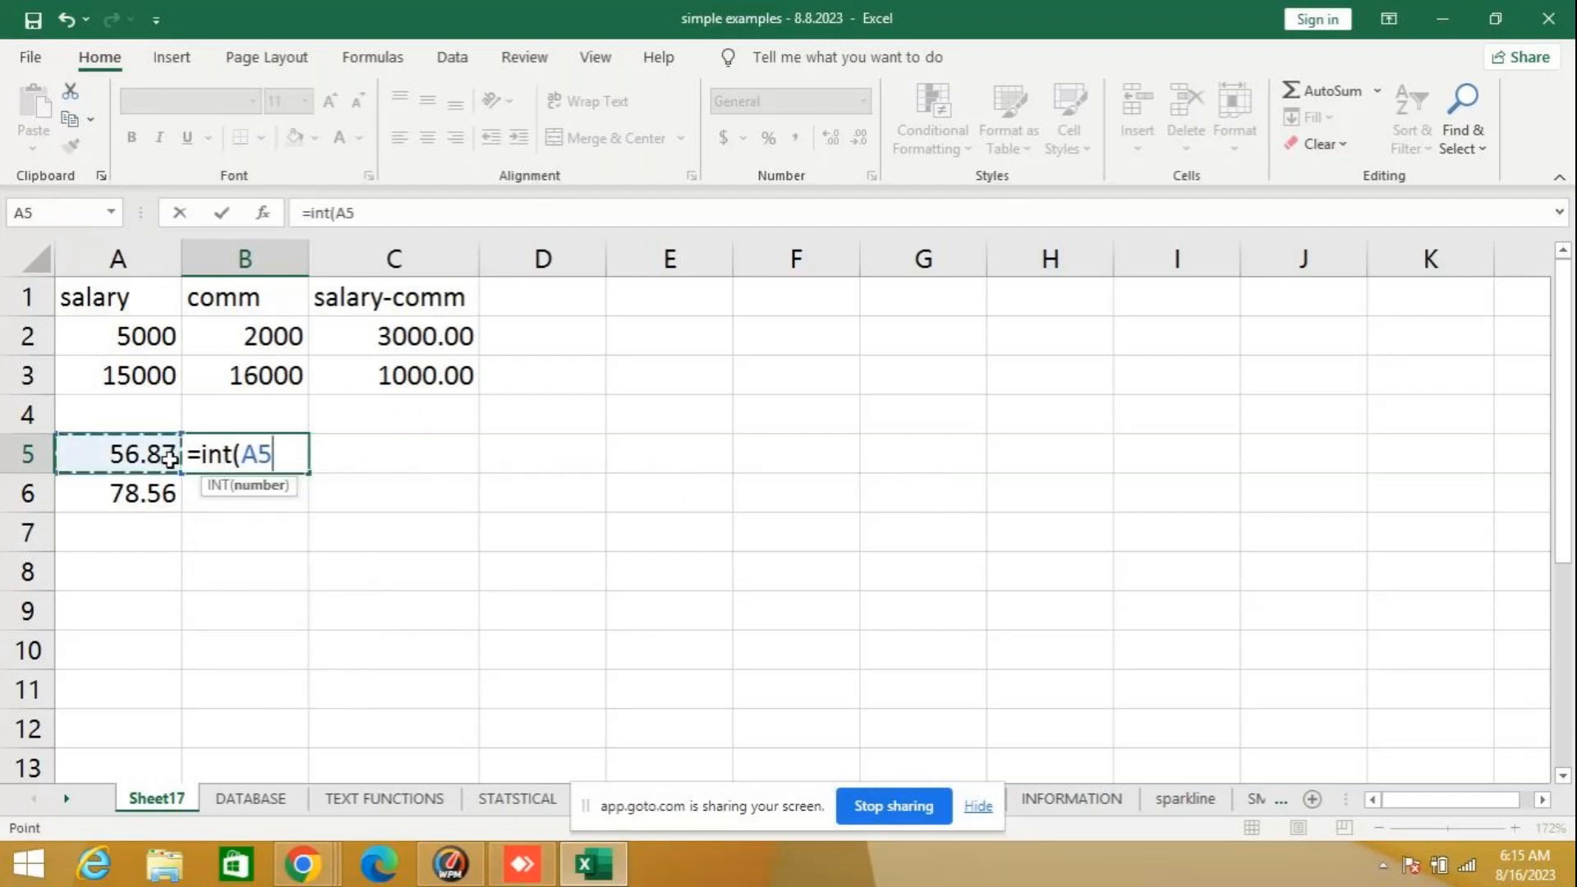
key("Return")
left_click(213, 462)
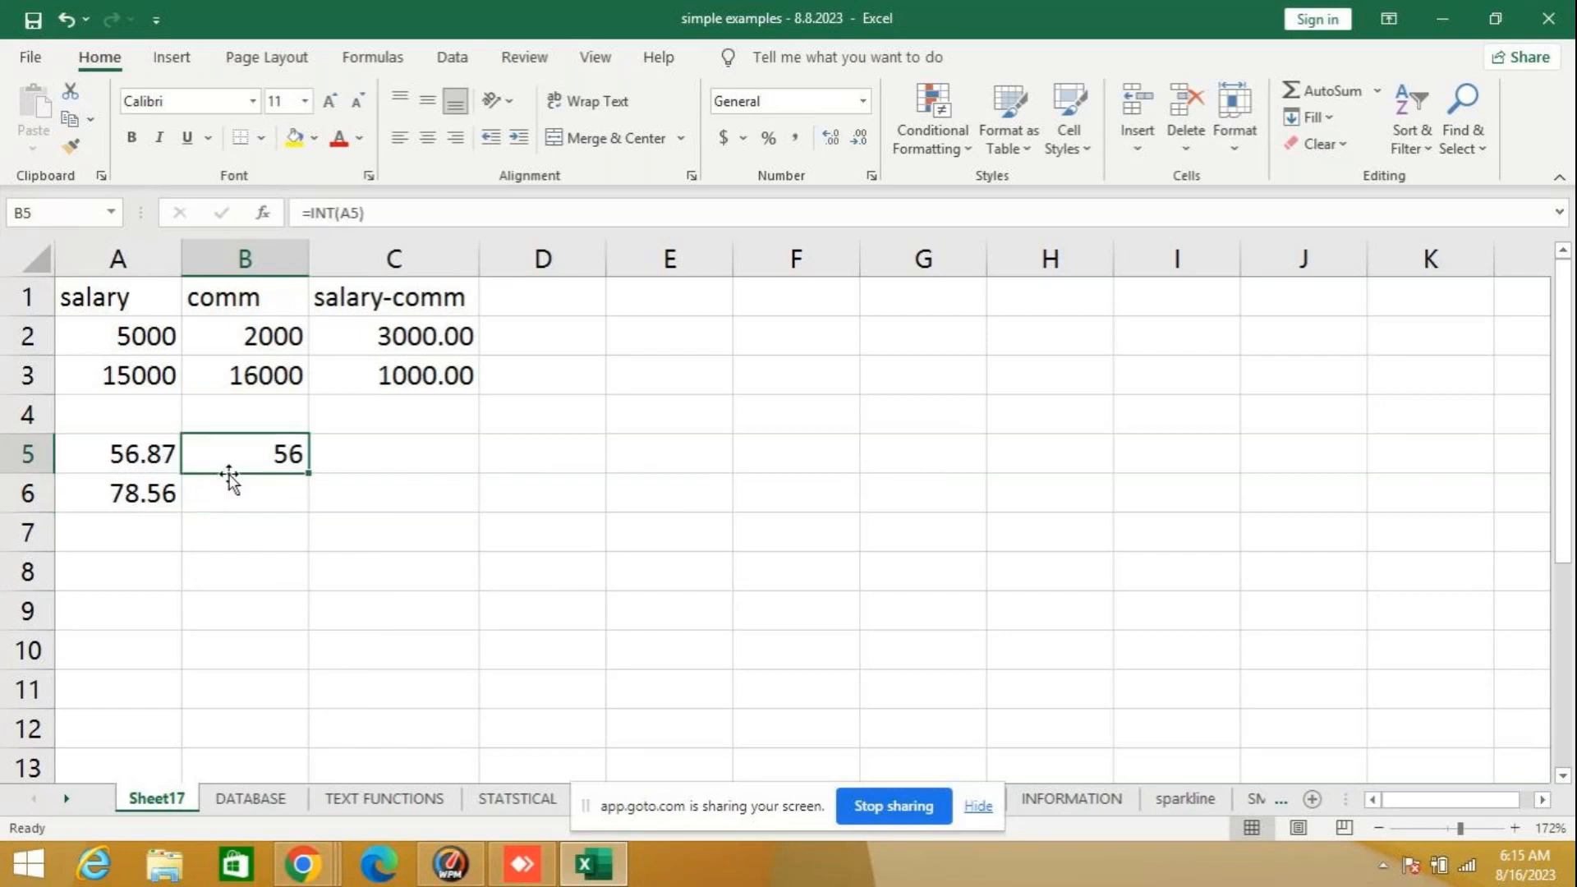
left_click_drag(314, 474, 312, 503)
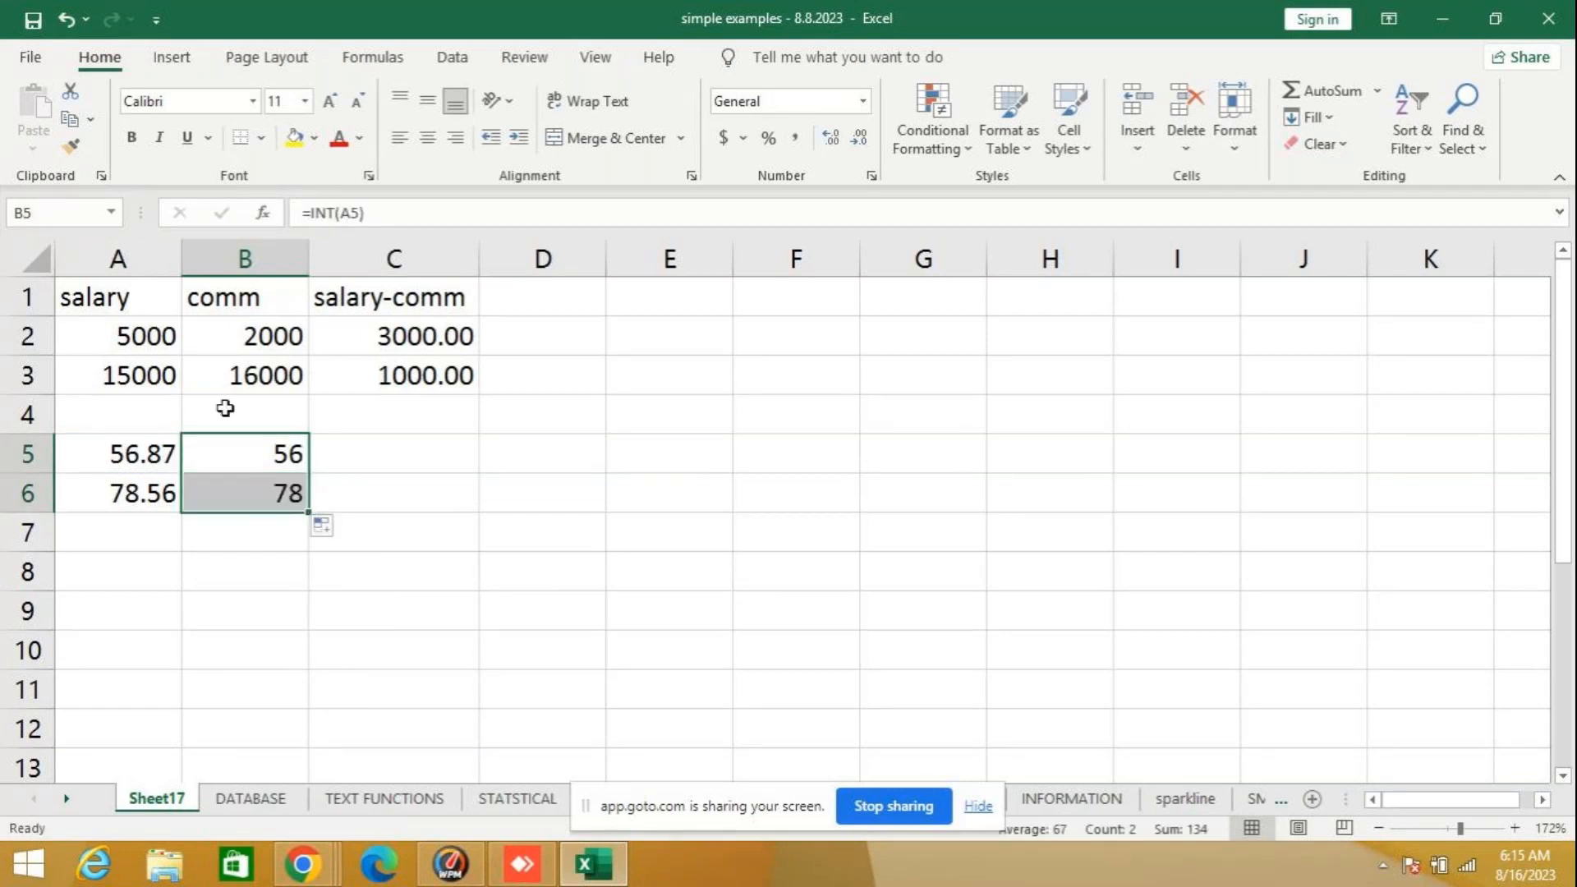
left_click(128, 456)
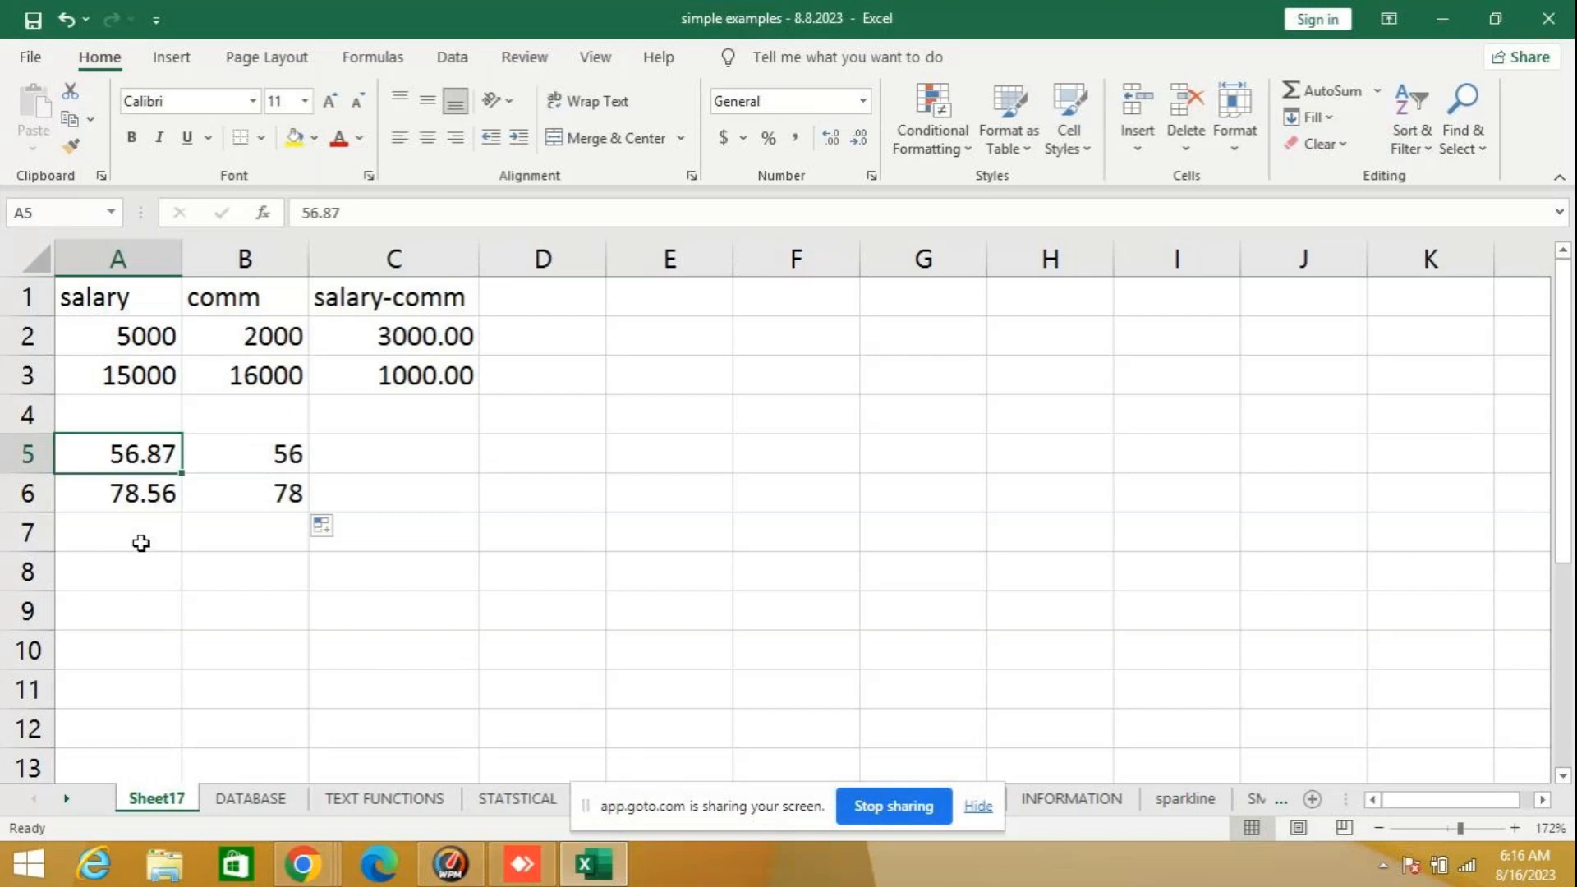
left_click(125, 567)
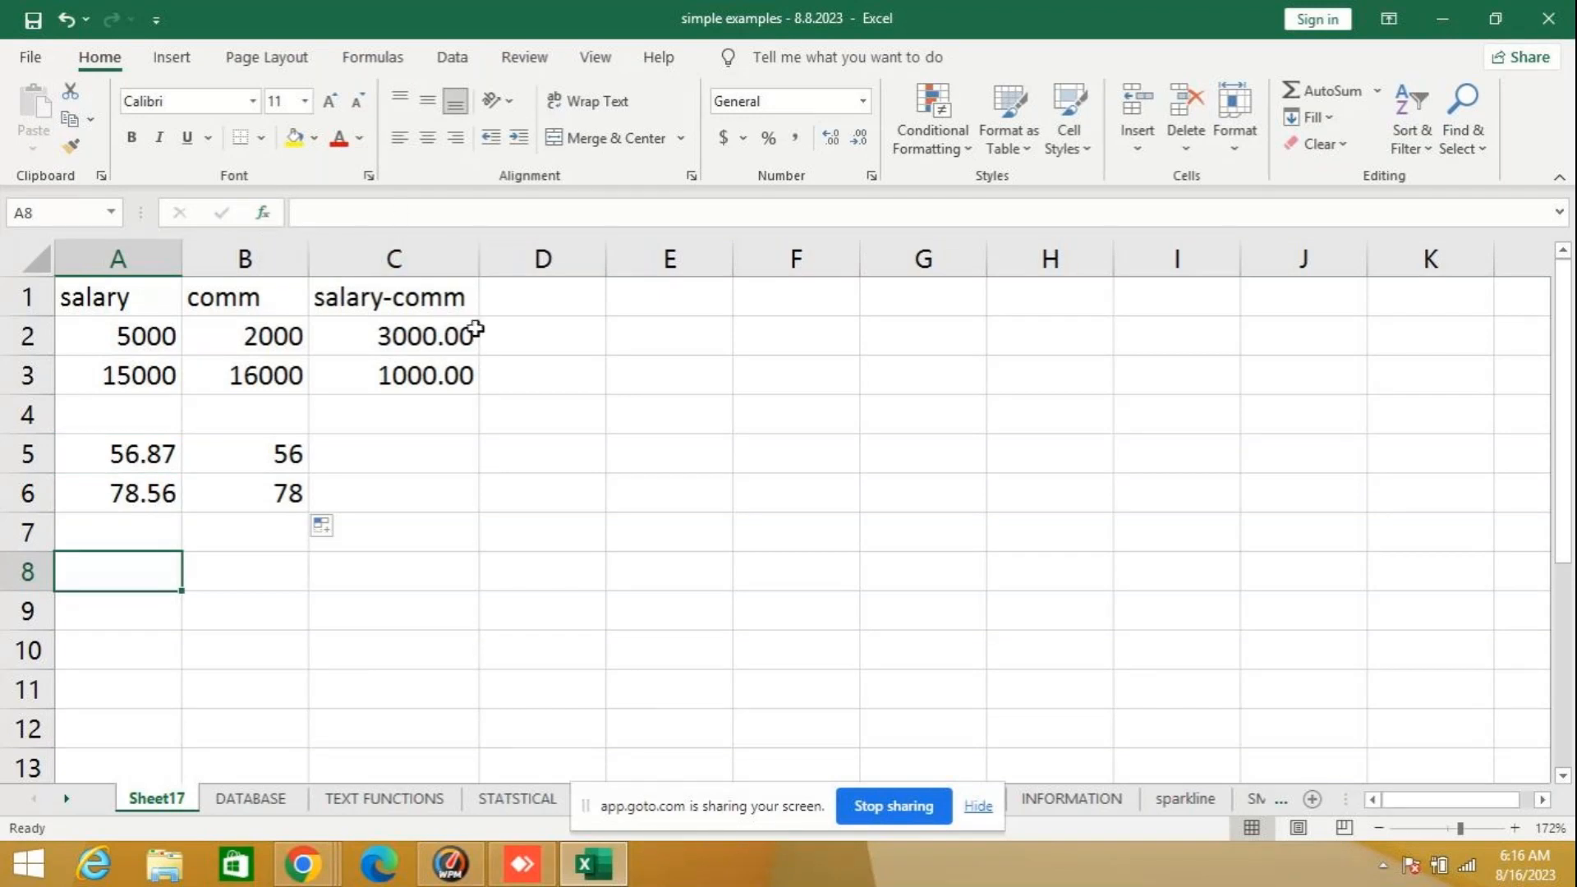
- Replace the ABS formulas in C2:C3 by clearing them and entering the plain subtraction =A2-B2 in C2
left_click_drag(411, 337, 399, 378)
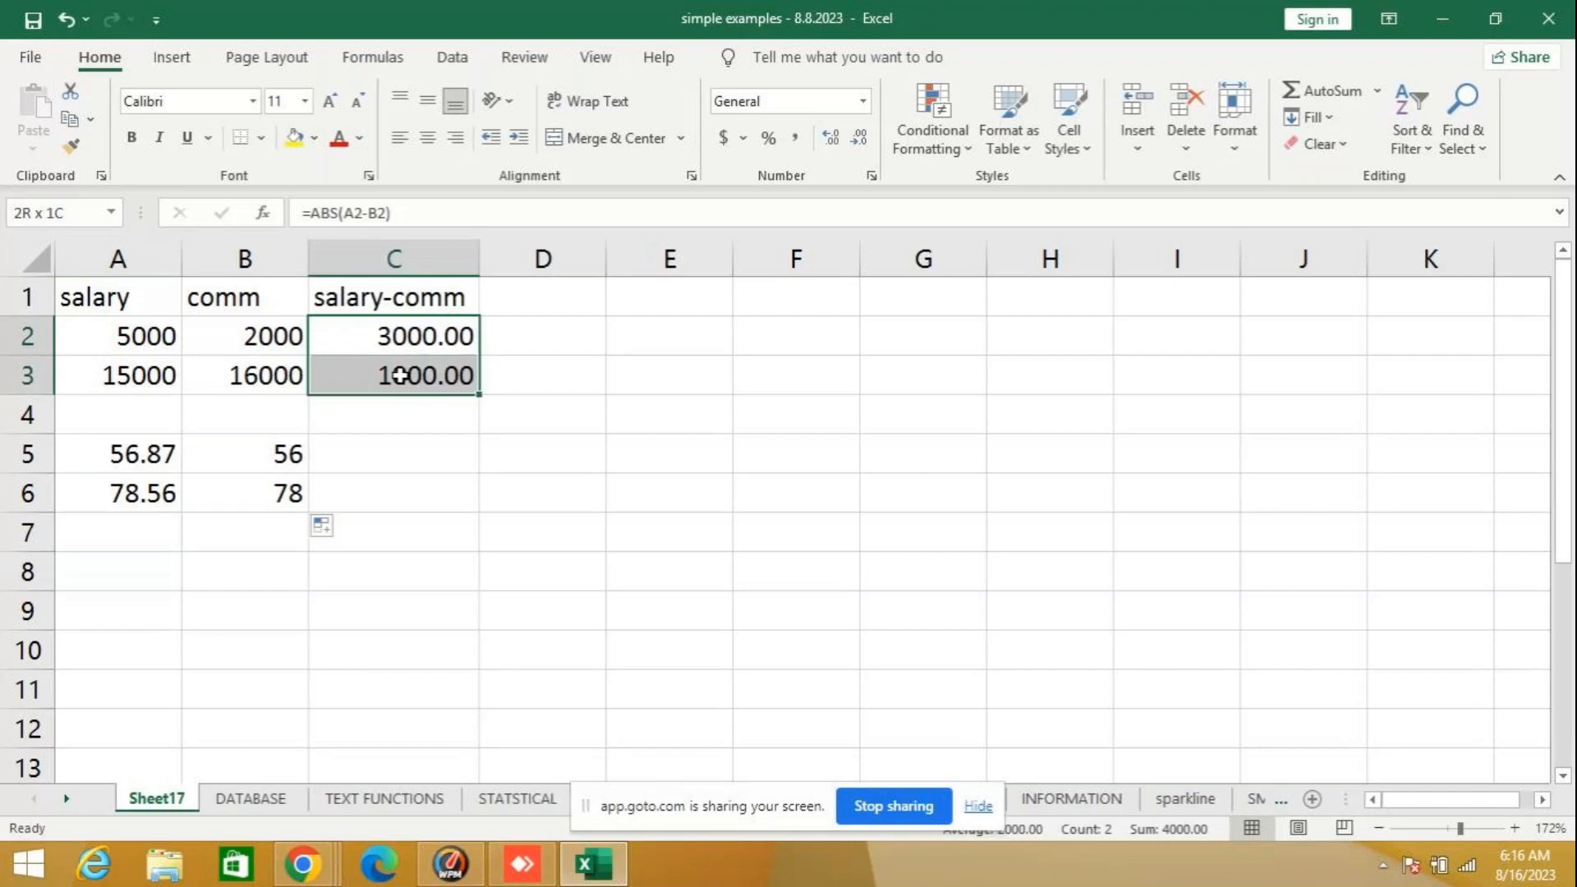
key("Delete")
left_click(413, 344)
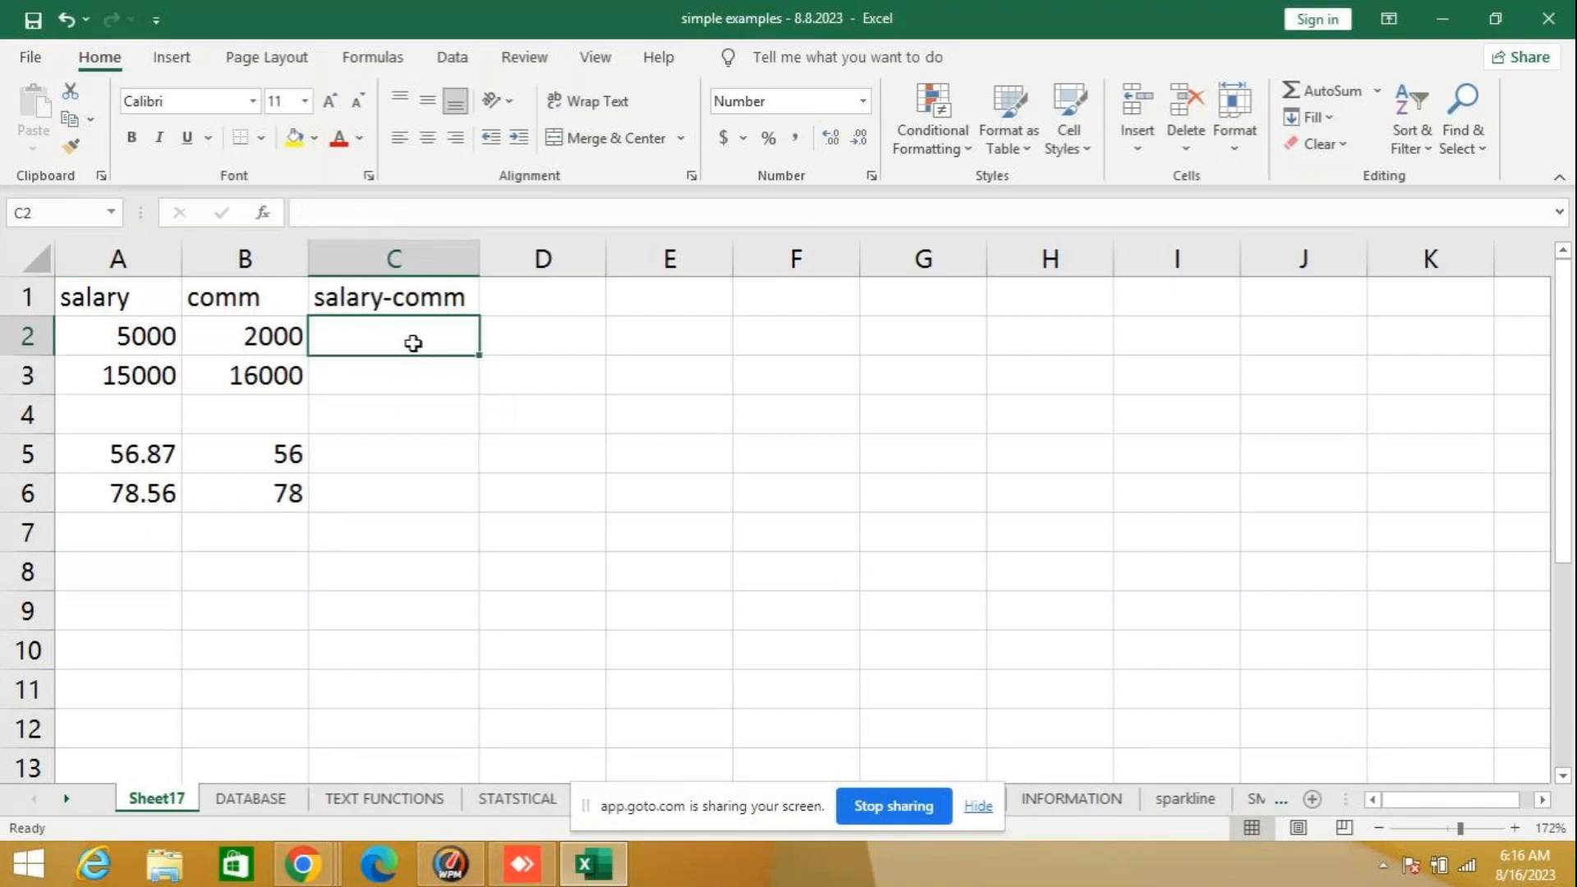
type("=")
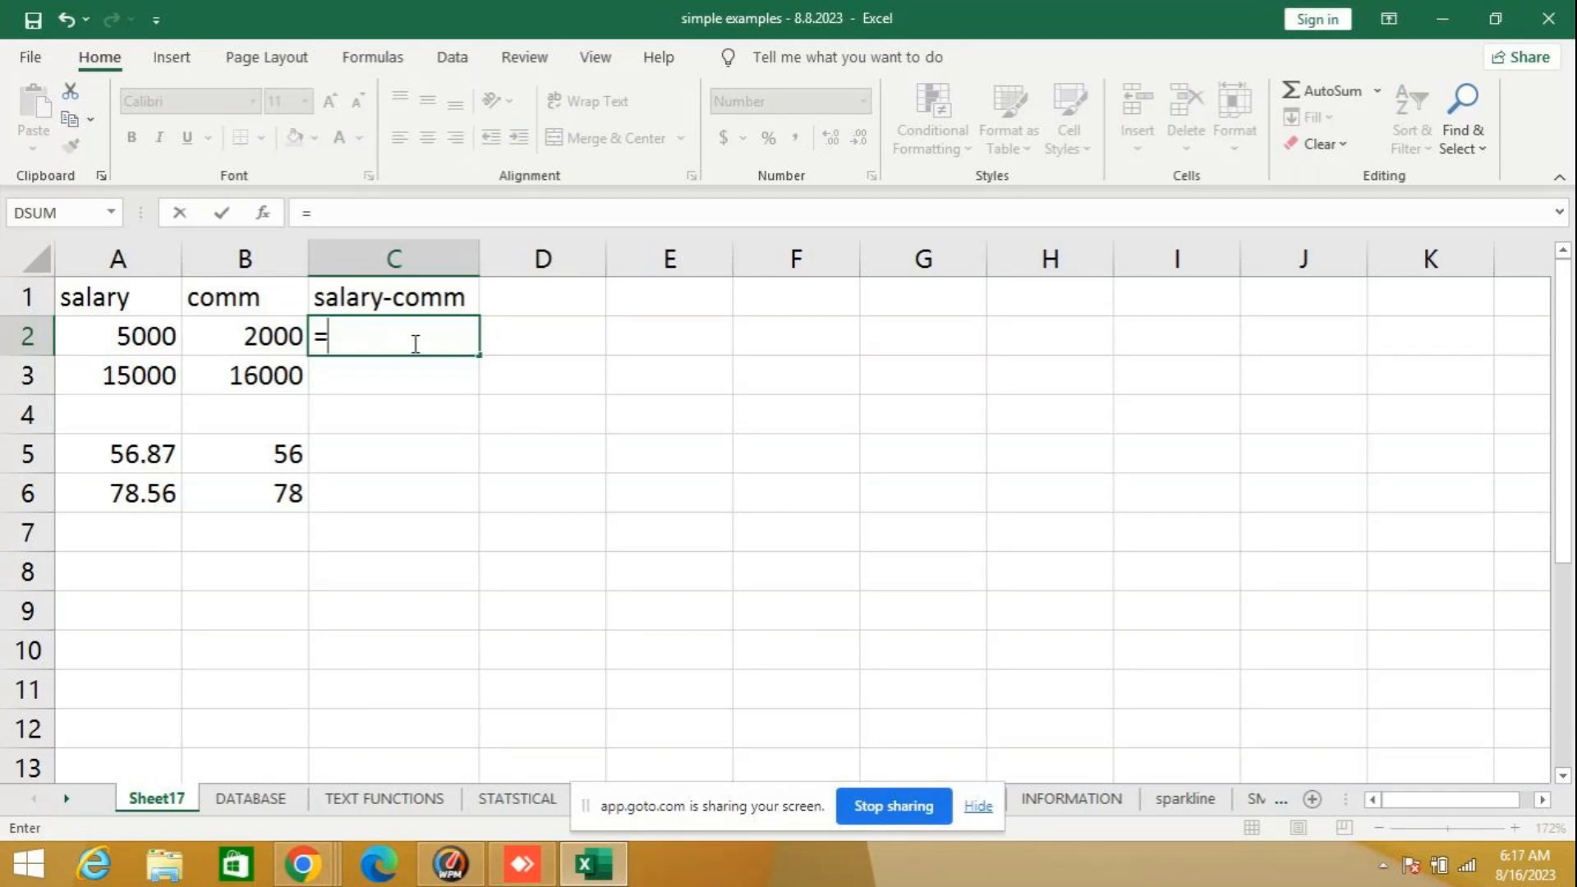
type("a-")
key("BackSpace")
type("2-b2")
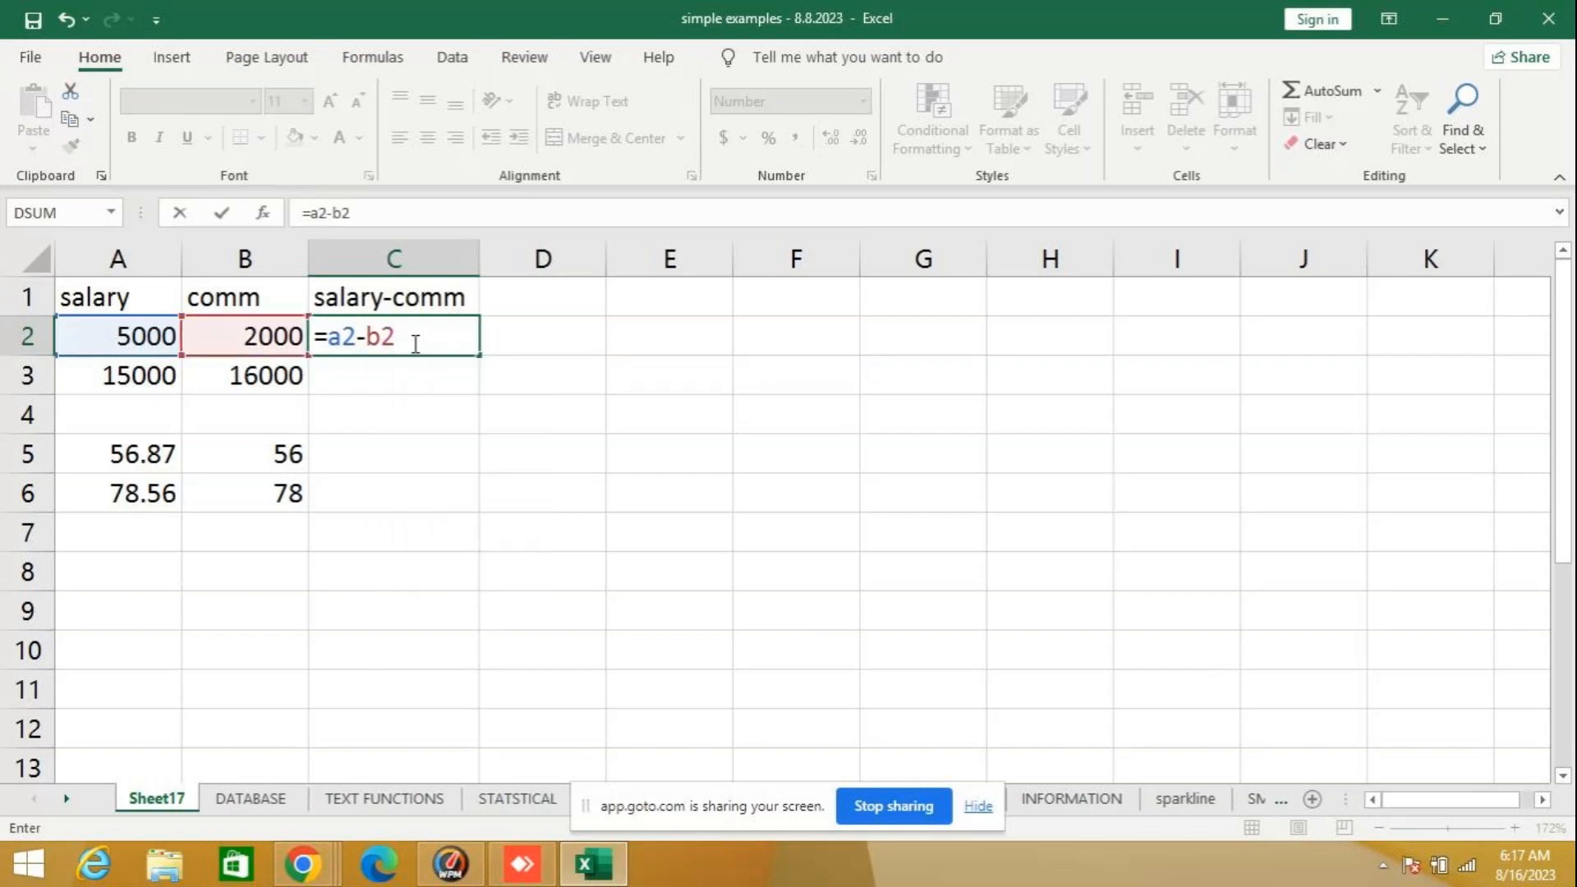
key("Return")
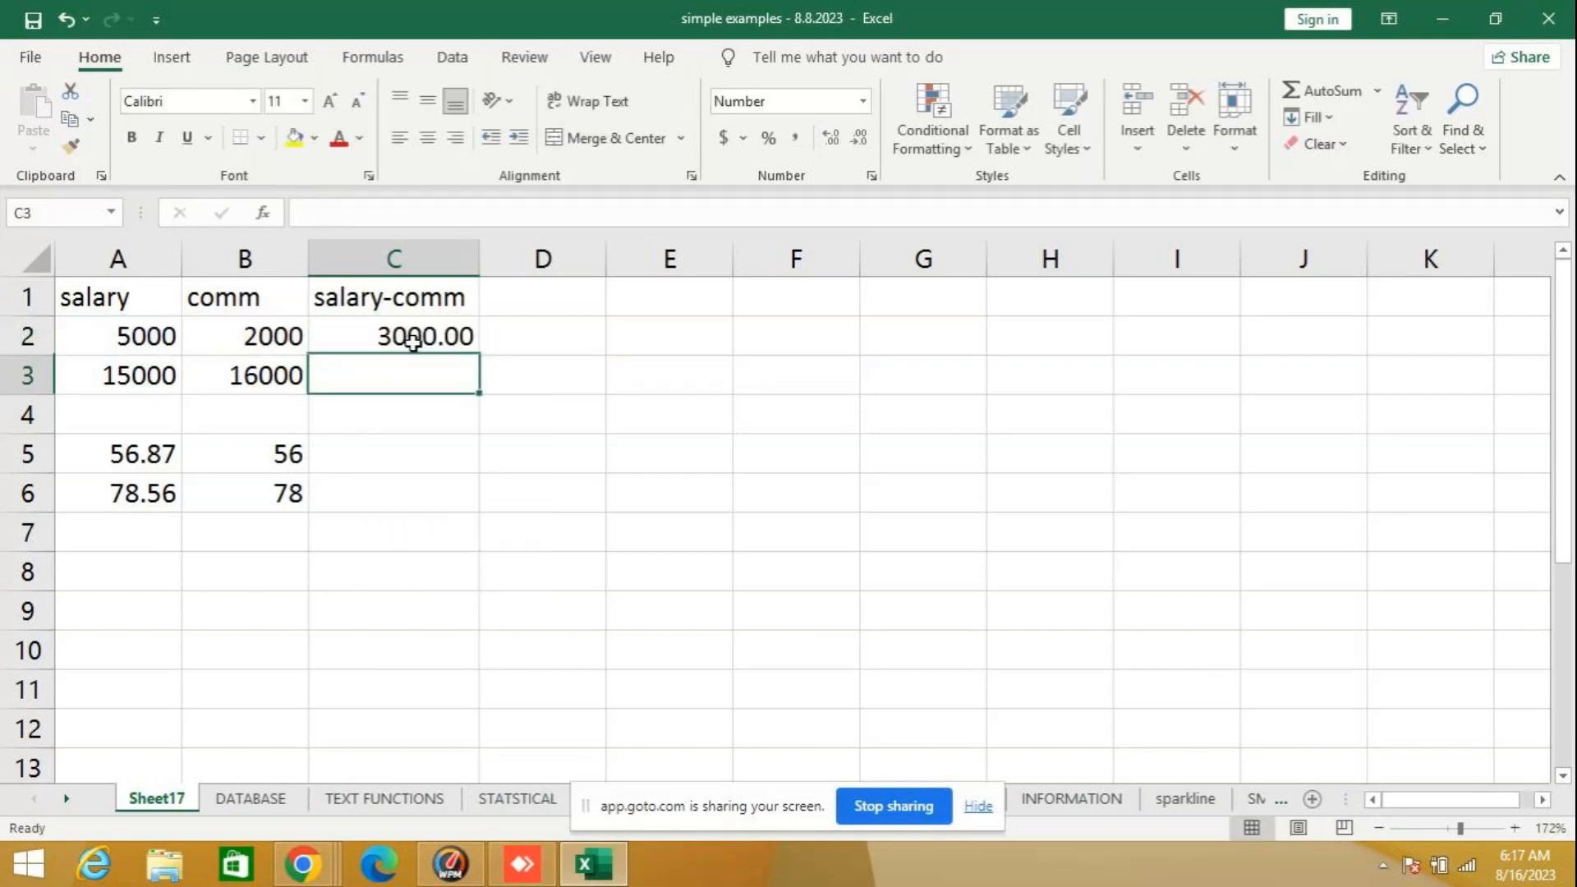
- Fill the plain subtraction formula from C2 down to C3 and inspect the copied formula
left_click(413, 343)
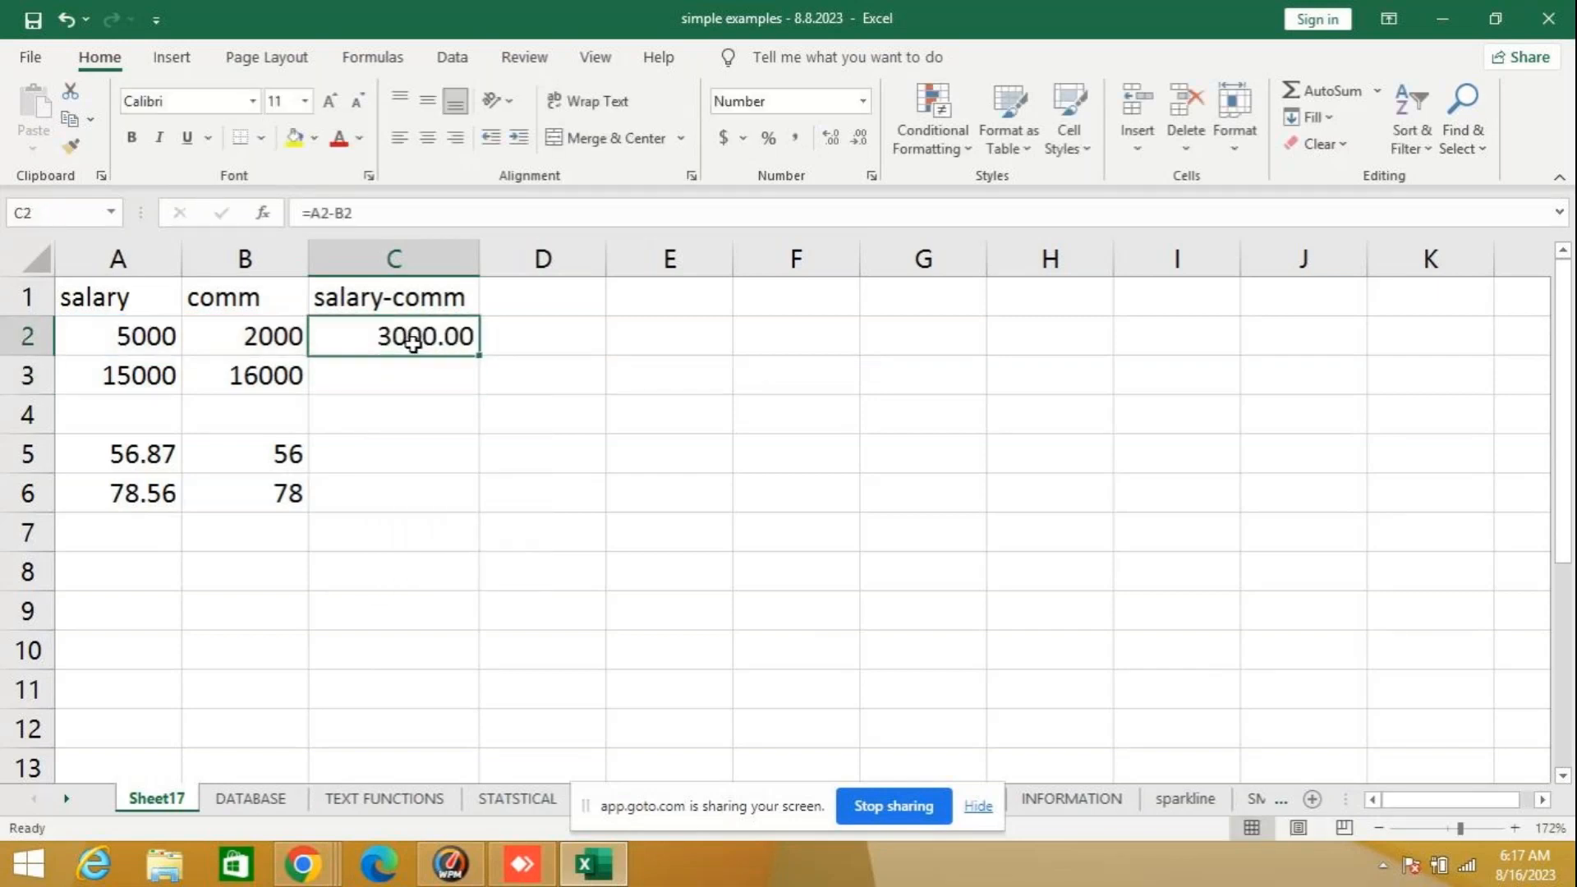
left_click(484, 359)
left_click(458, 337)
left_click_drag(479, 355, 451, 408)
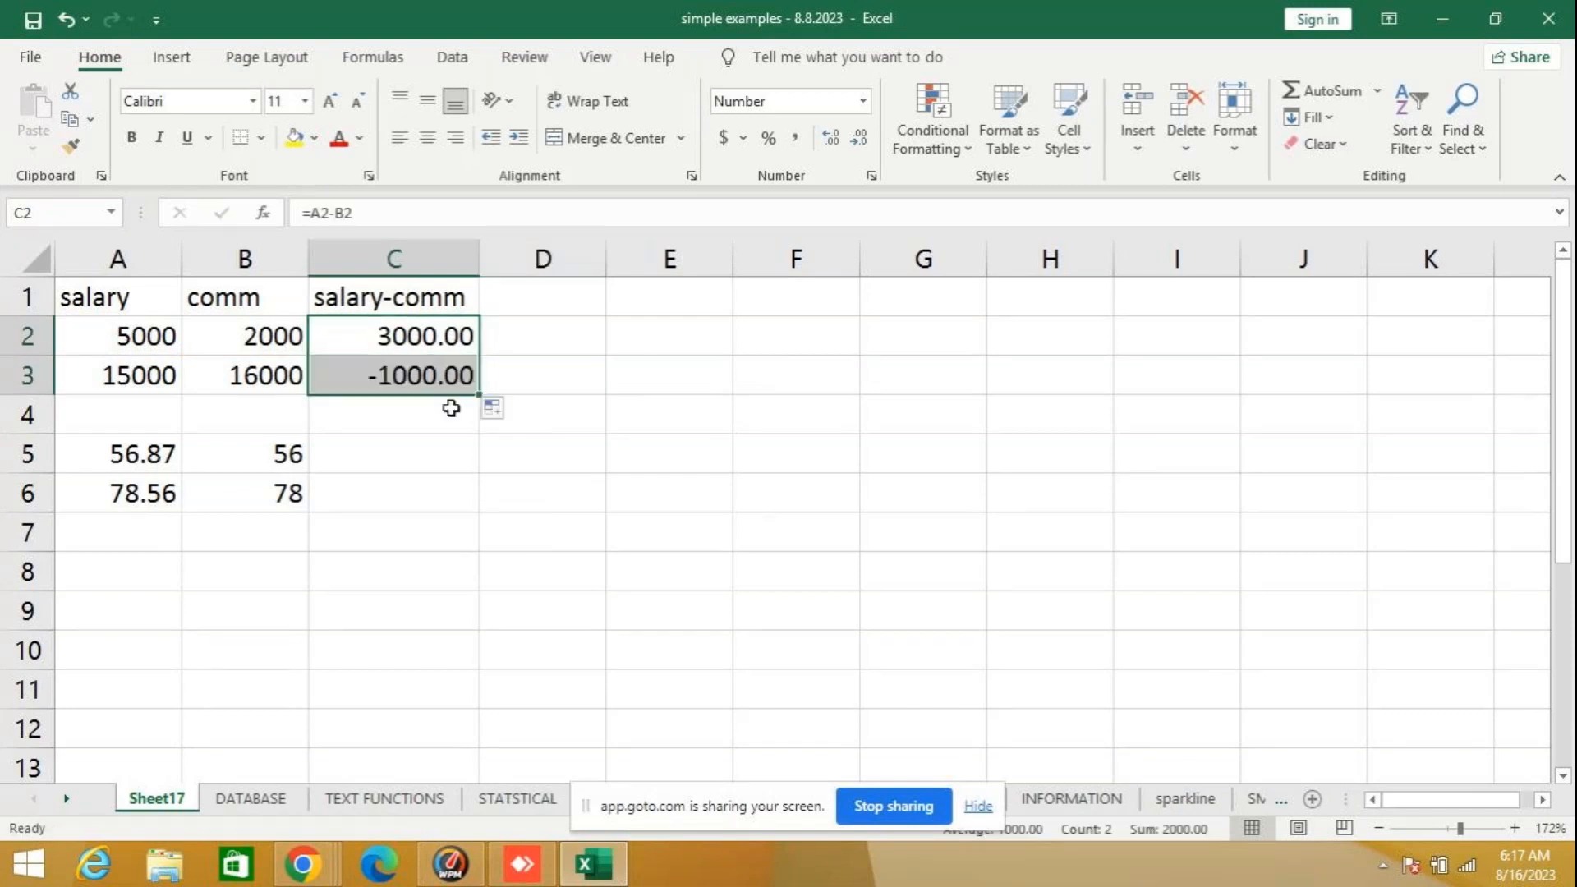
left_click(391, 383)
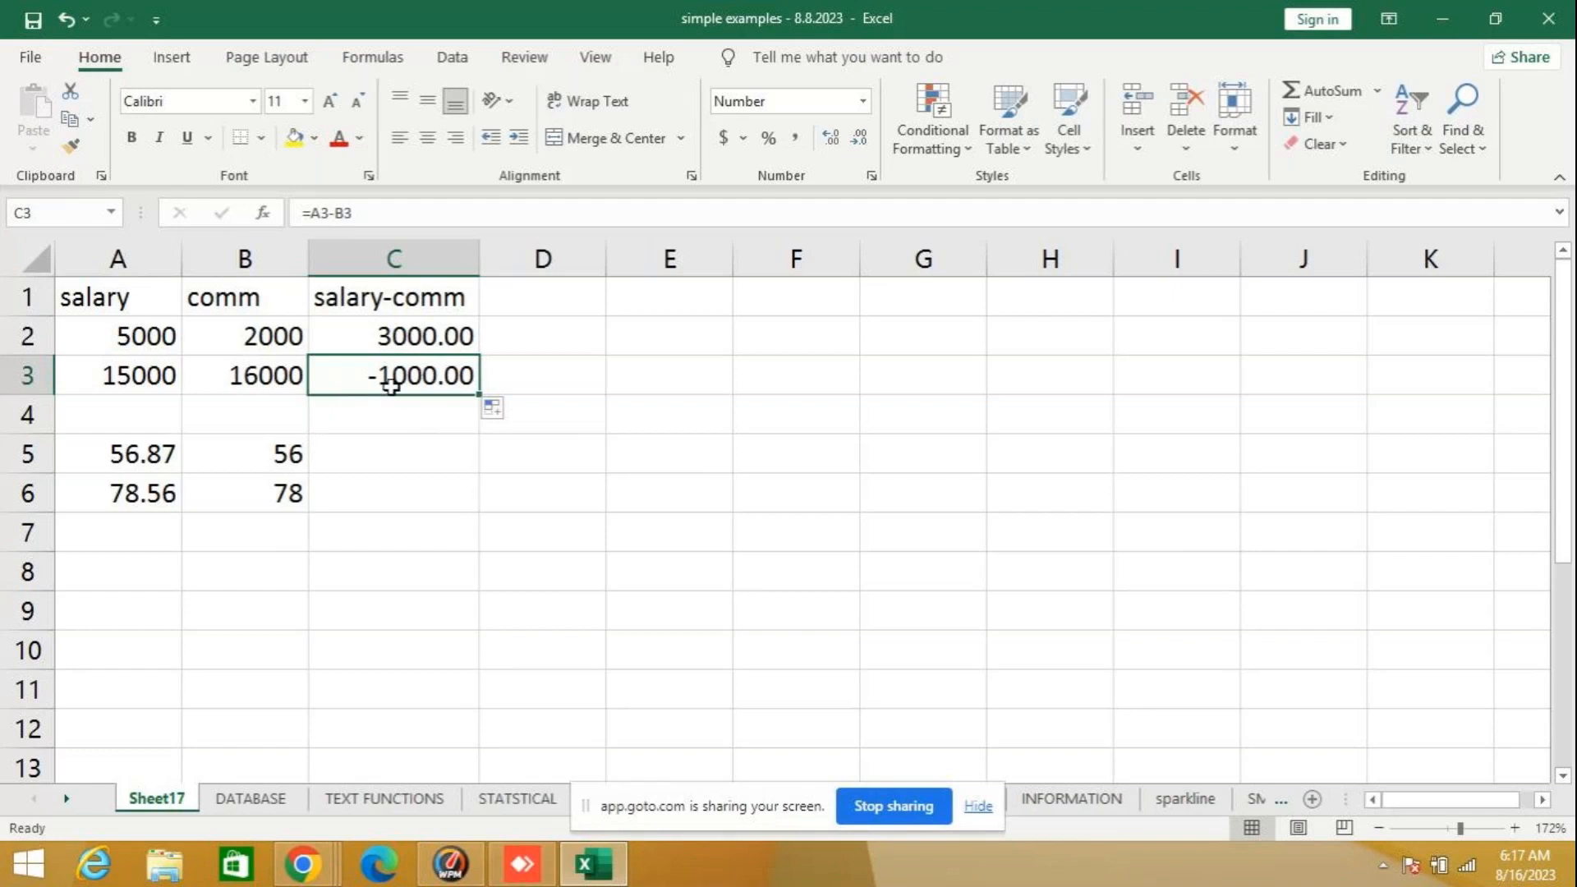
- Wrap the subtraction in C2 in the ABS function so the formula reads =ABS(A2-B2)
left_click(393, 342)
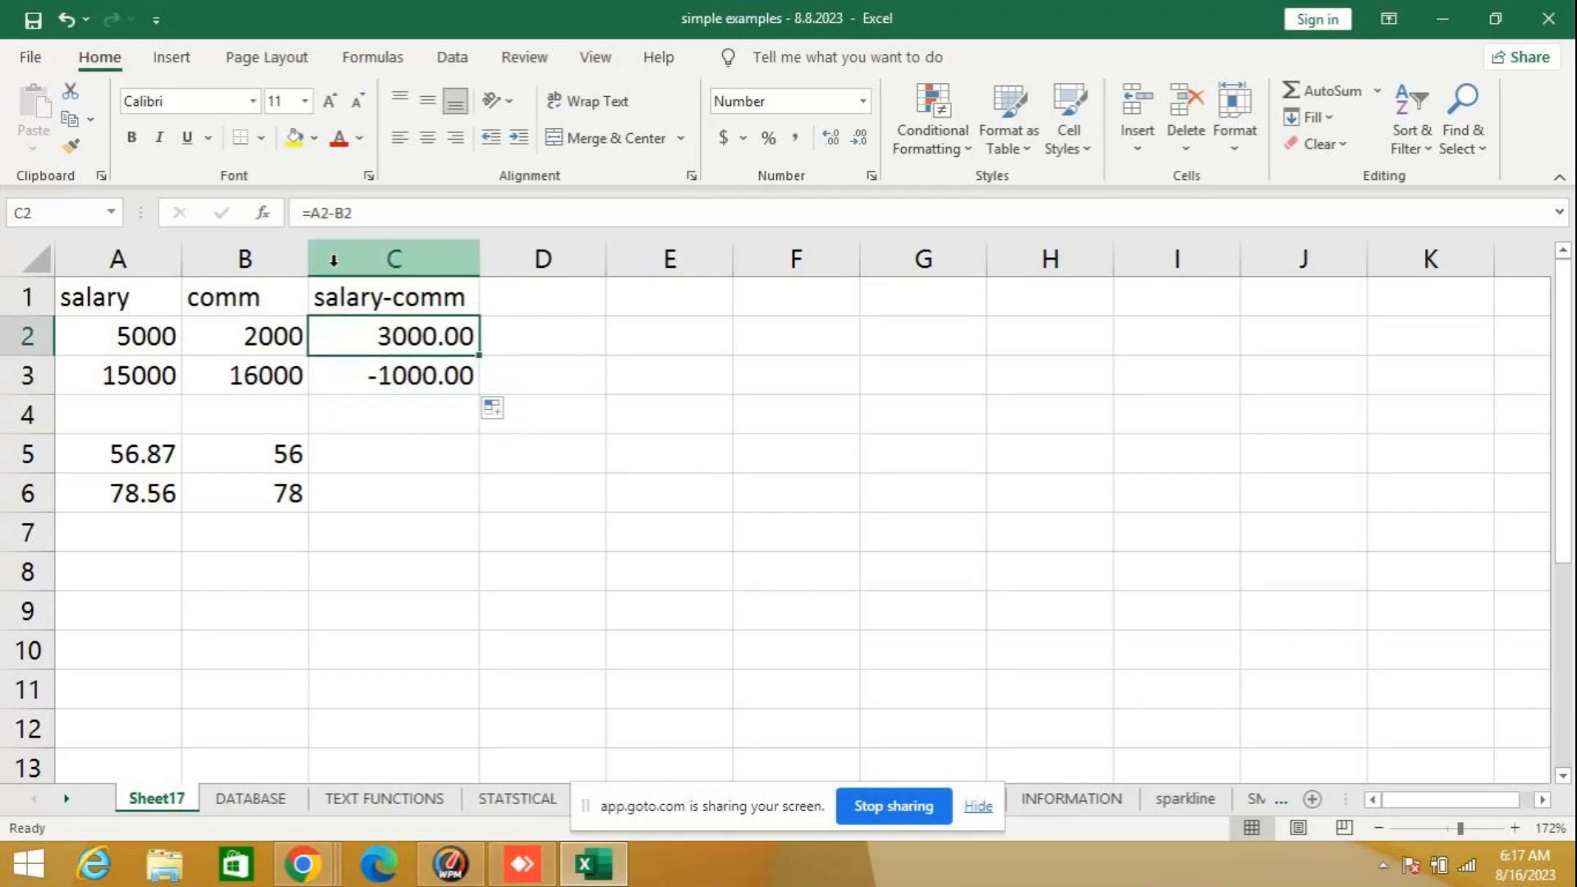
left_click(316, 212)
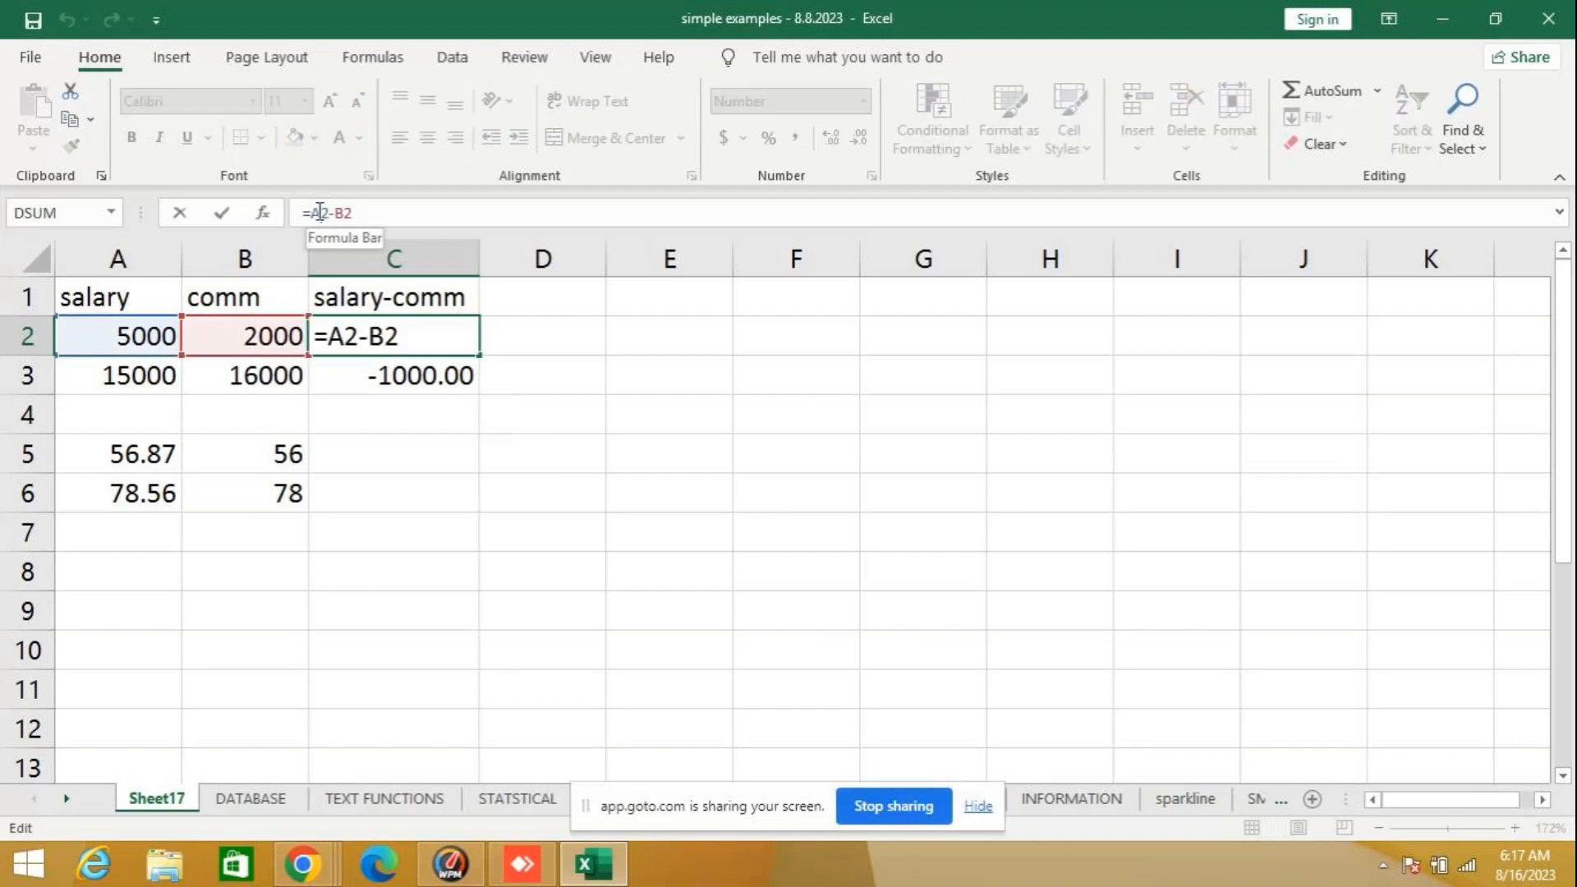
type("a")
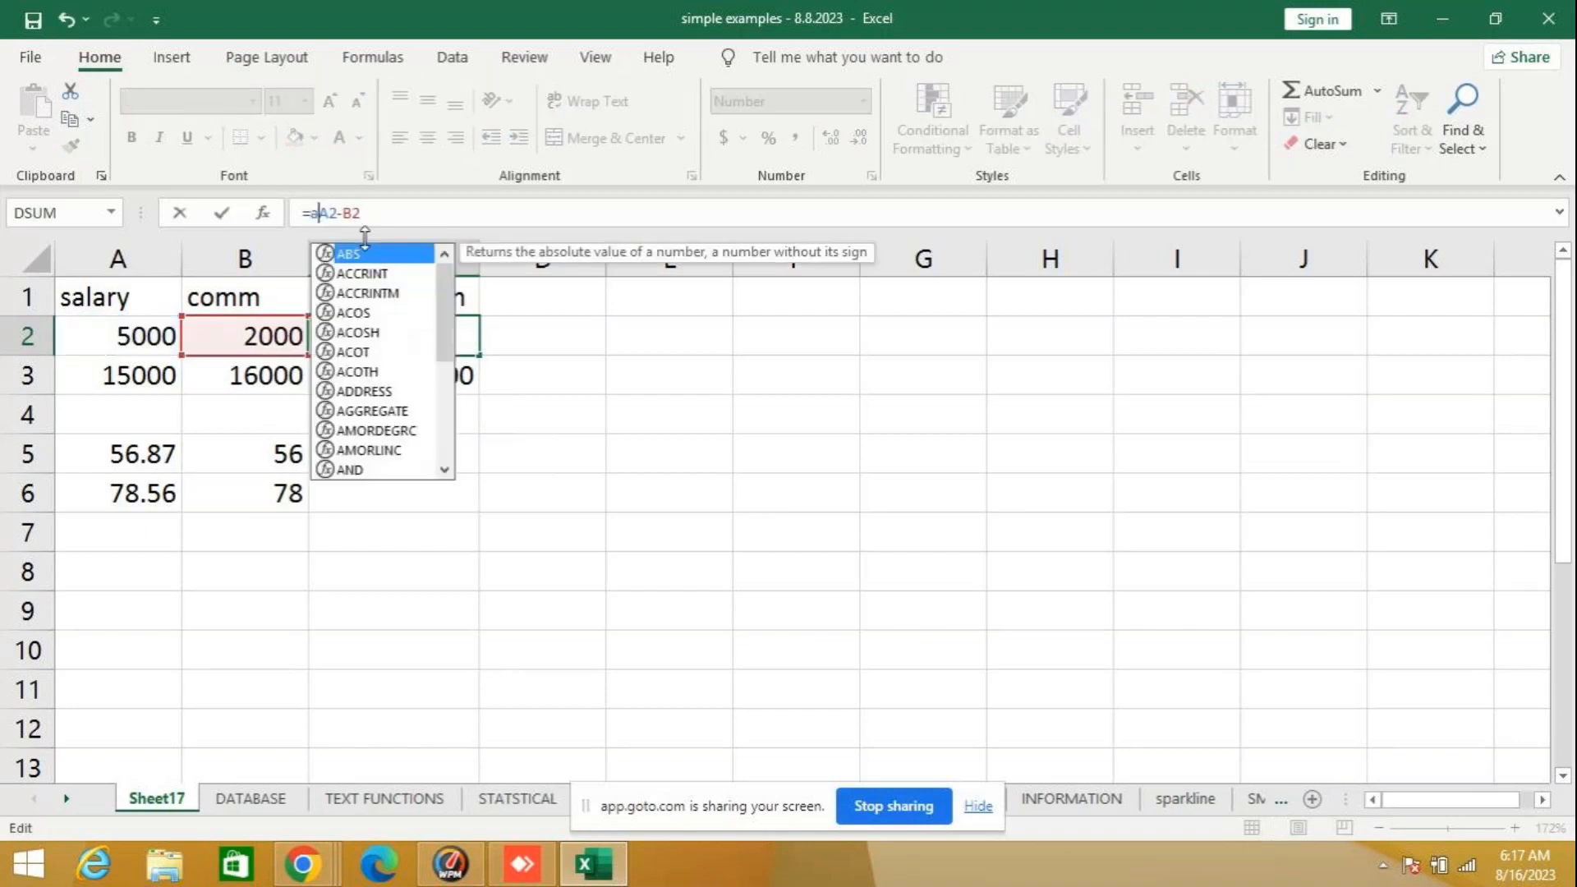
type("bs")
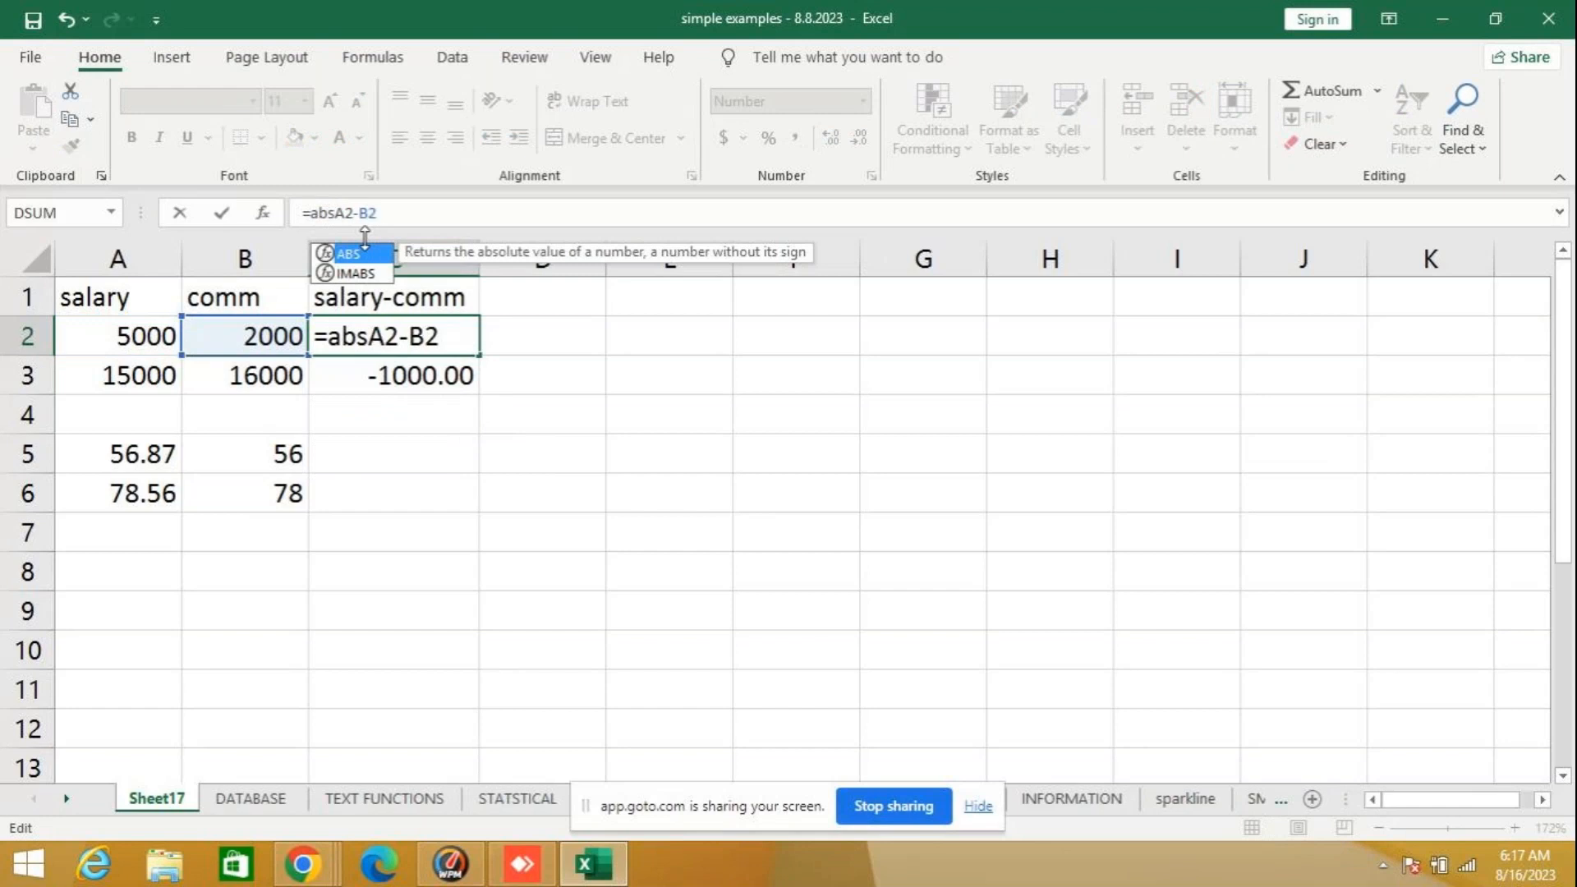
type("(")
left_click(384, 213)
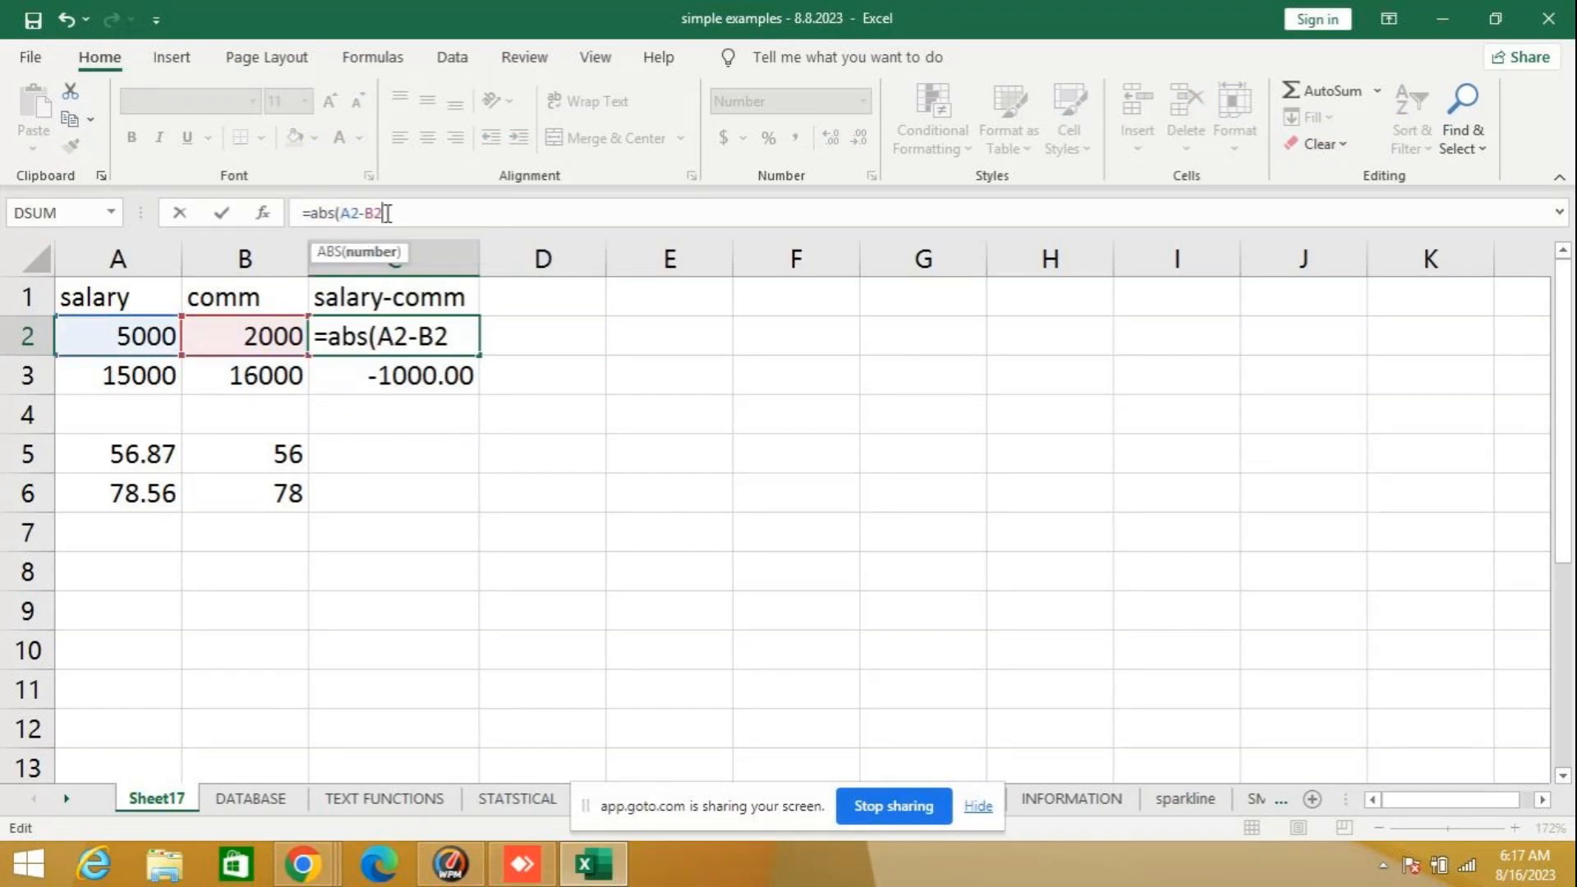
type(")")
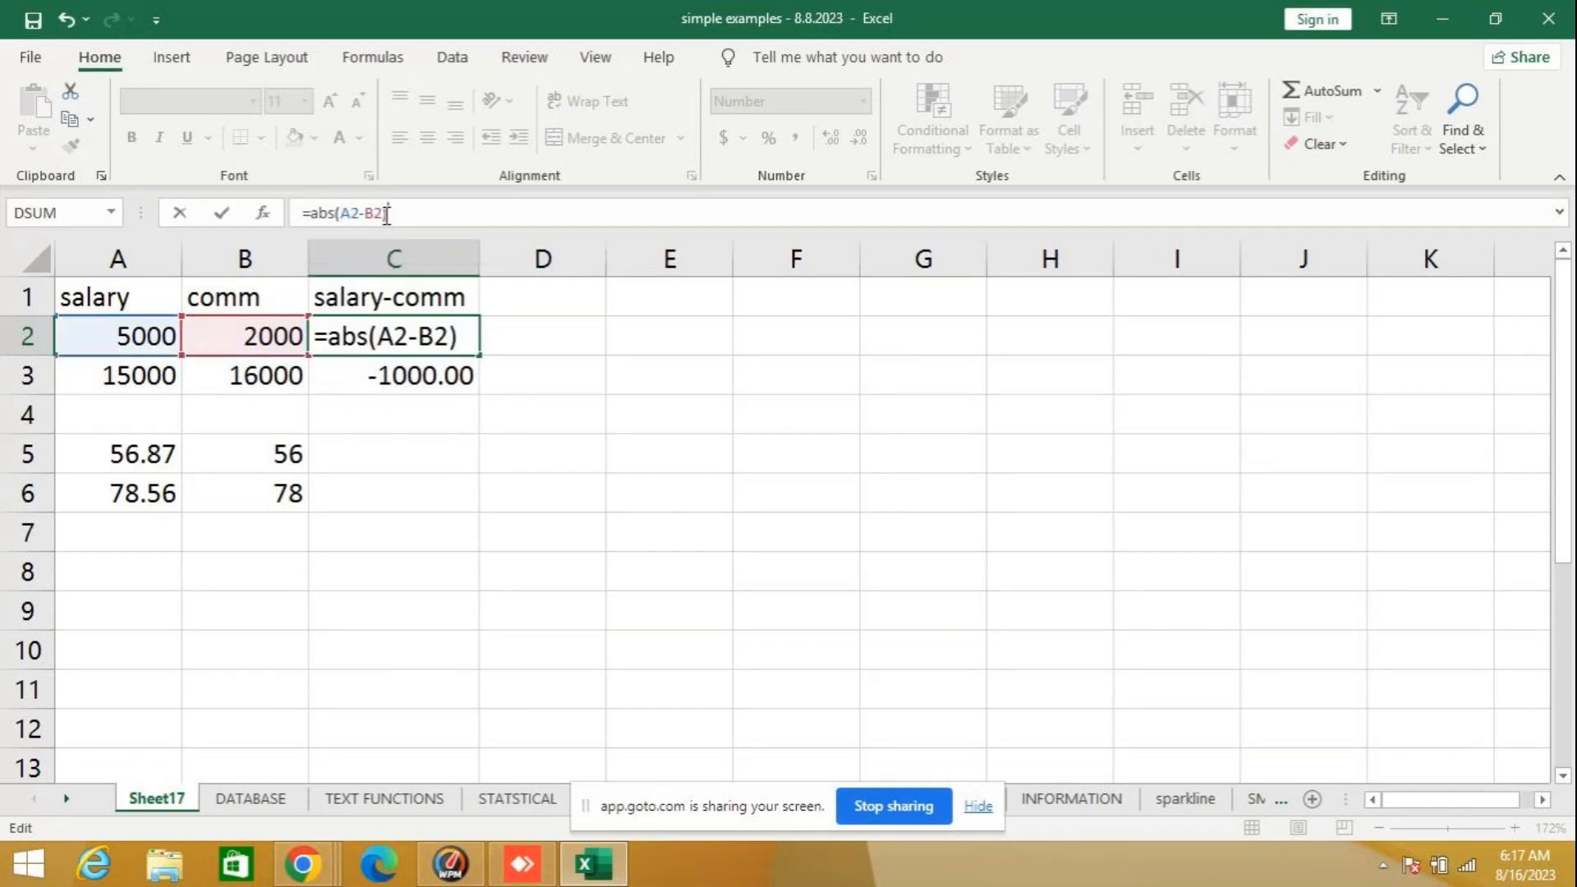
key("Return")
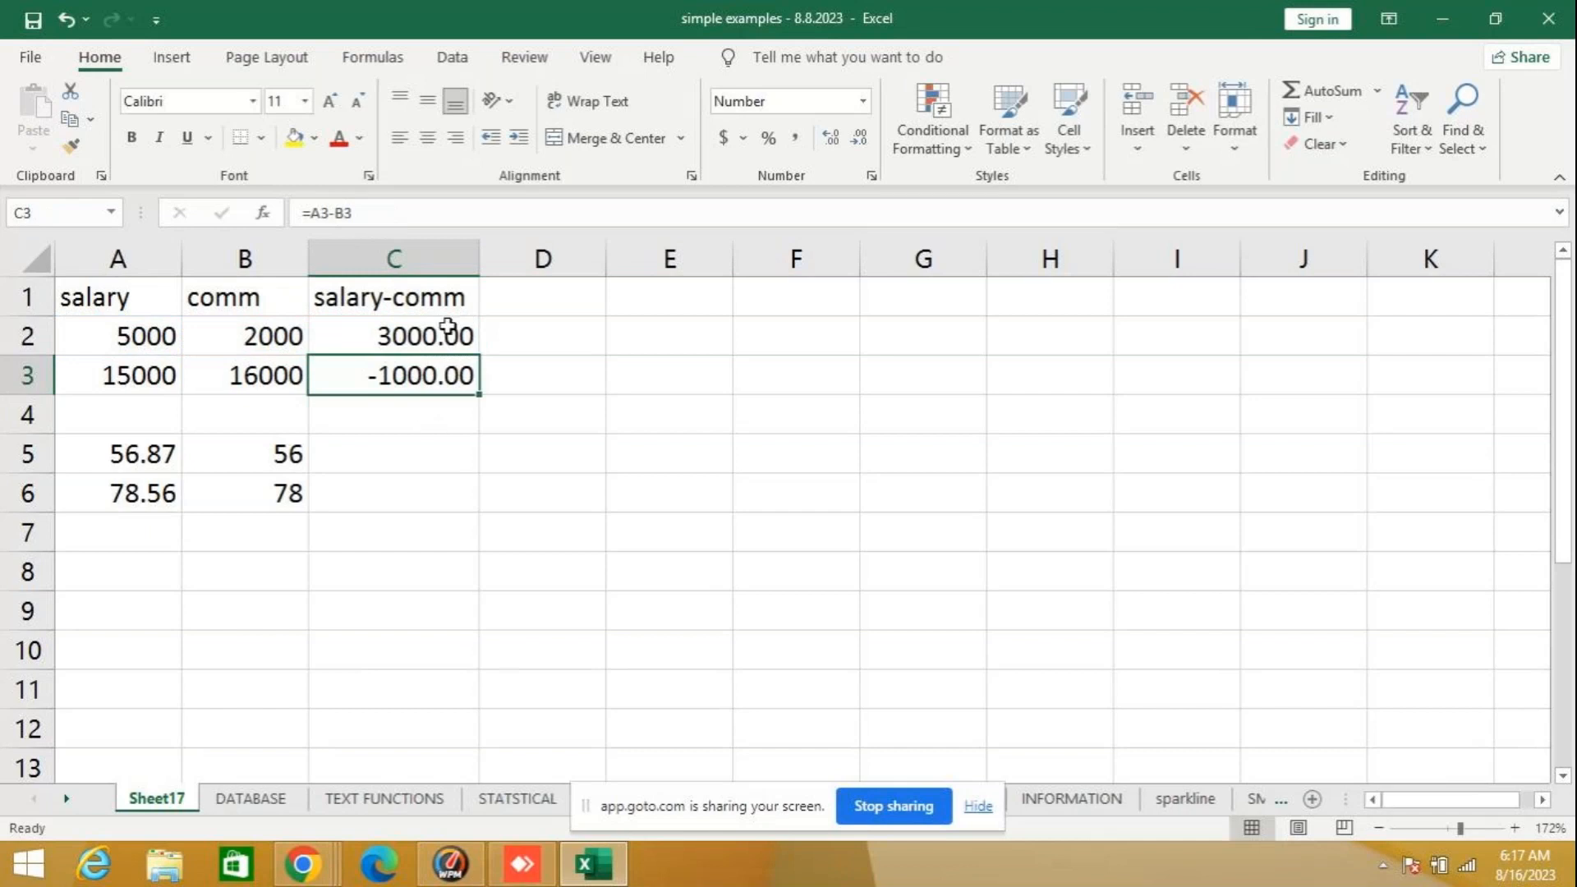
- Fill the ABS formula from C2 down to C3 and inspect the copied formula
left_click(464, 333)
left_click_drag(479, 355, 460, 398)
left_click(428, 375)
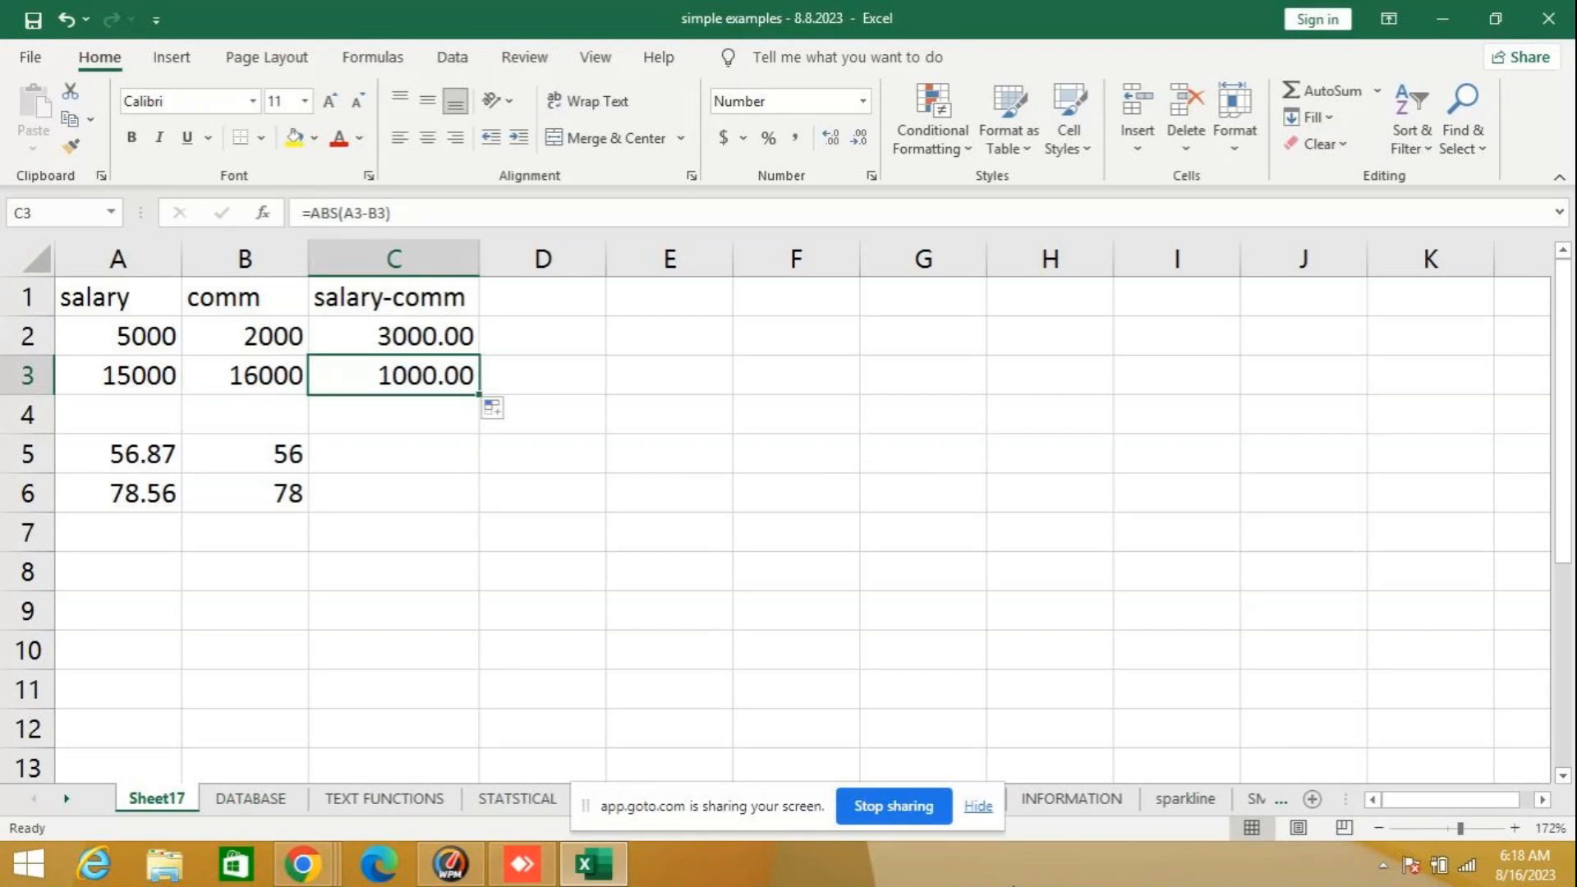
- Look up the syntax and description of MOD among the Math & Trig functions from cell A8, without inserting it
left_click(120, 568)
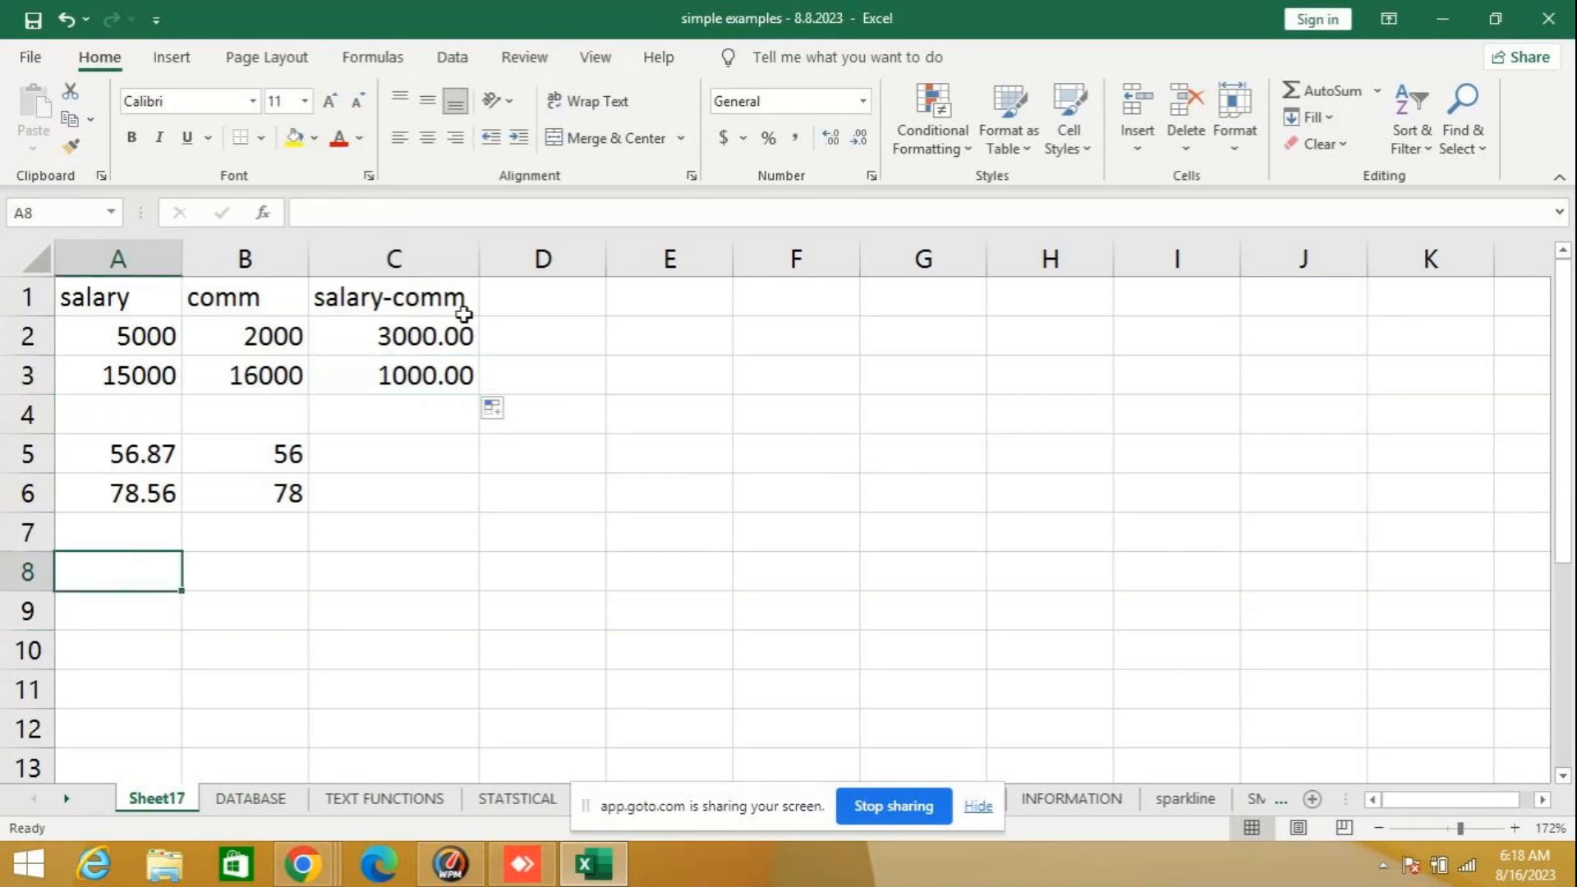
left_click(265, 212)
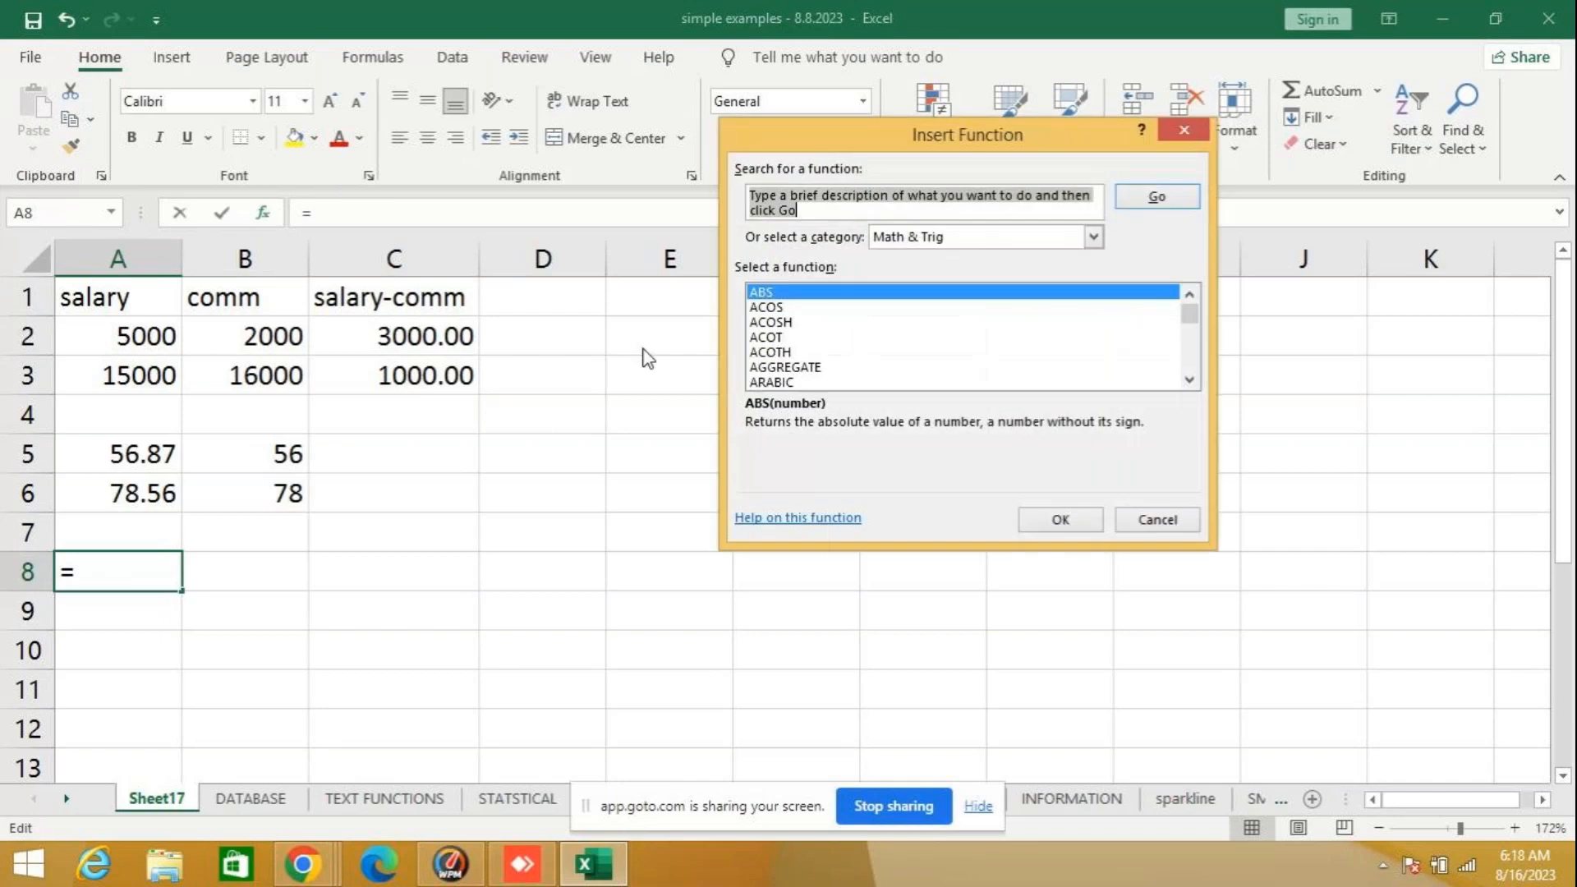
left_click(1190, 380)
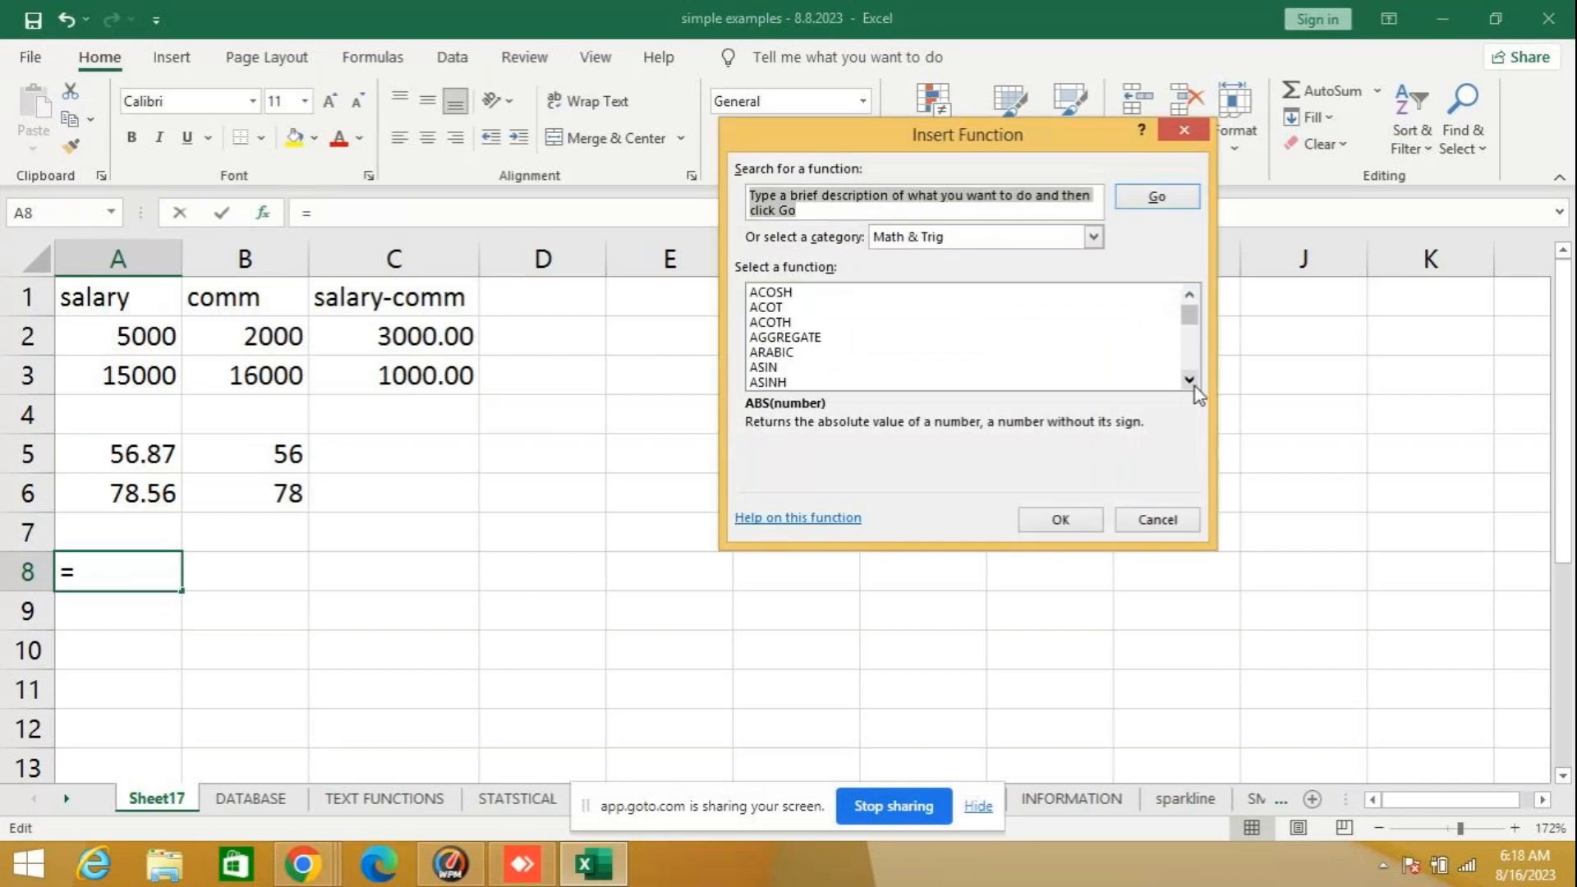
left_click_drag(1193, 386, 1195, 389)
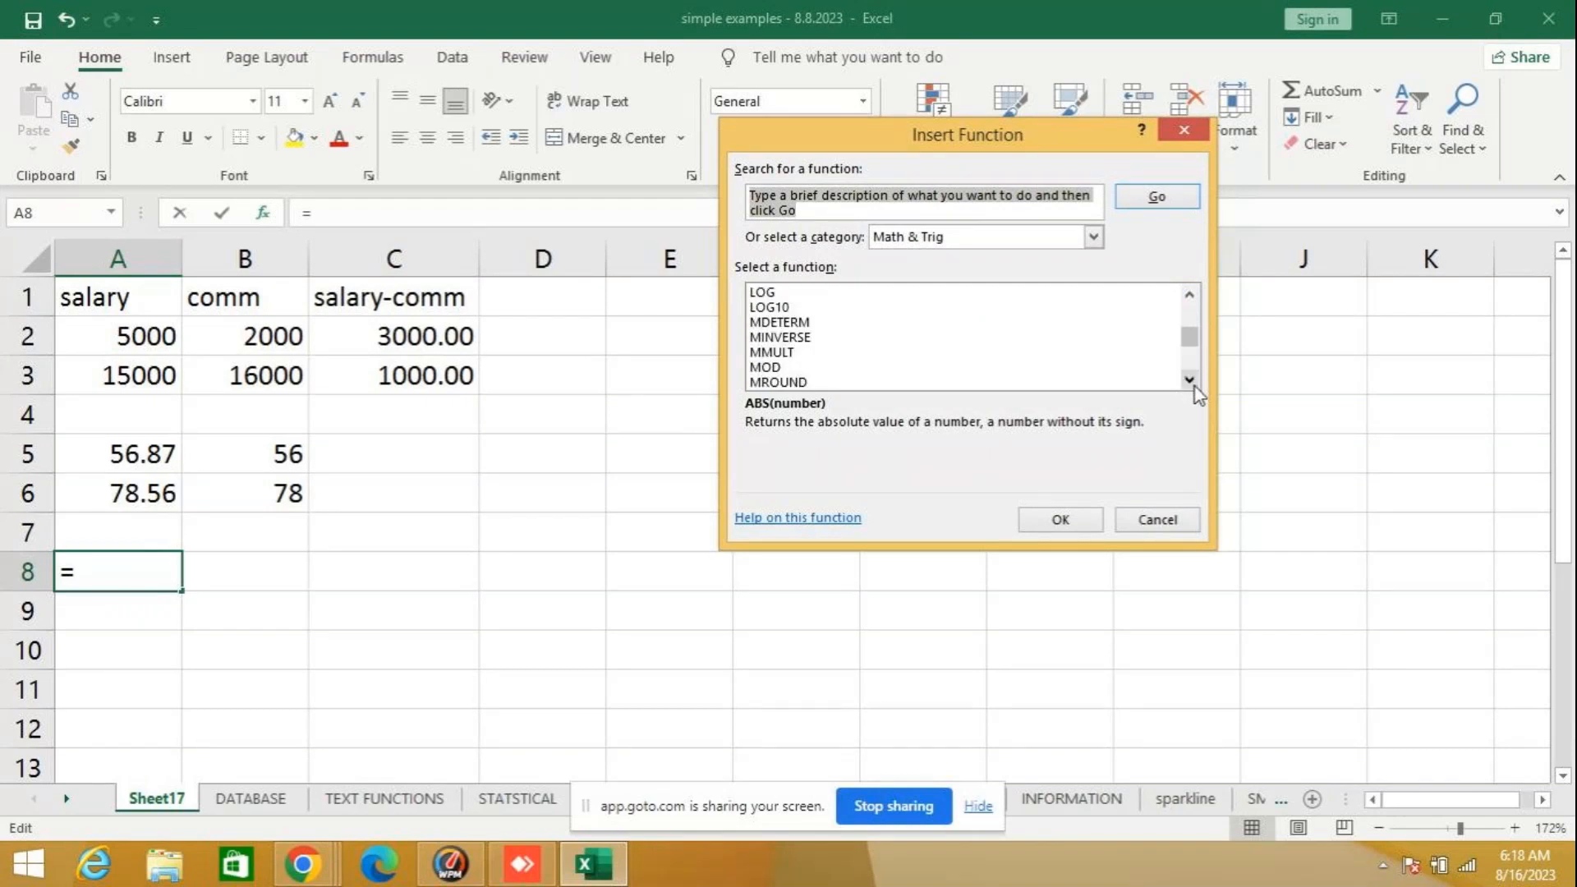
left_click(805, 370)
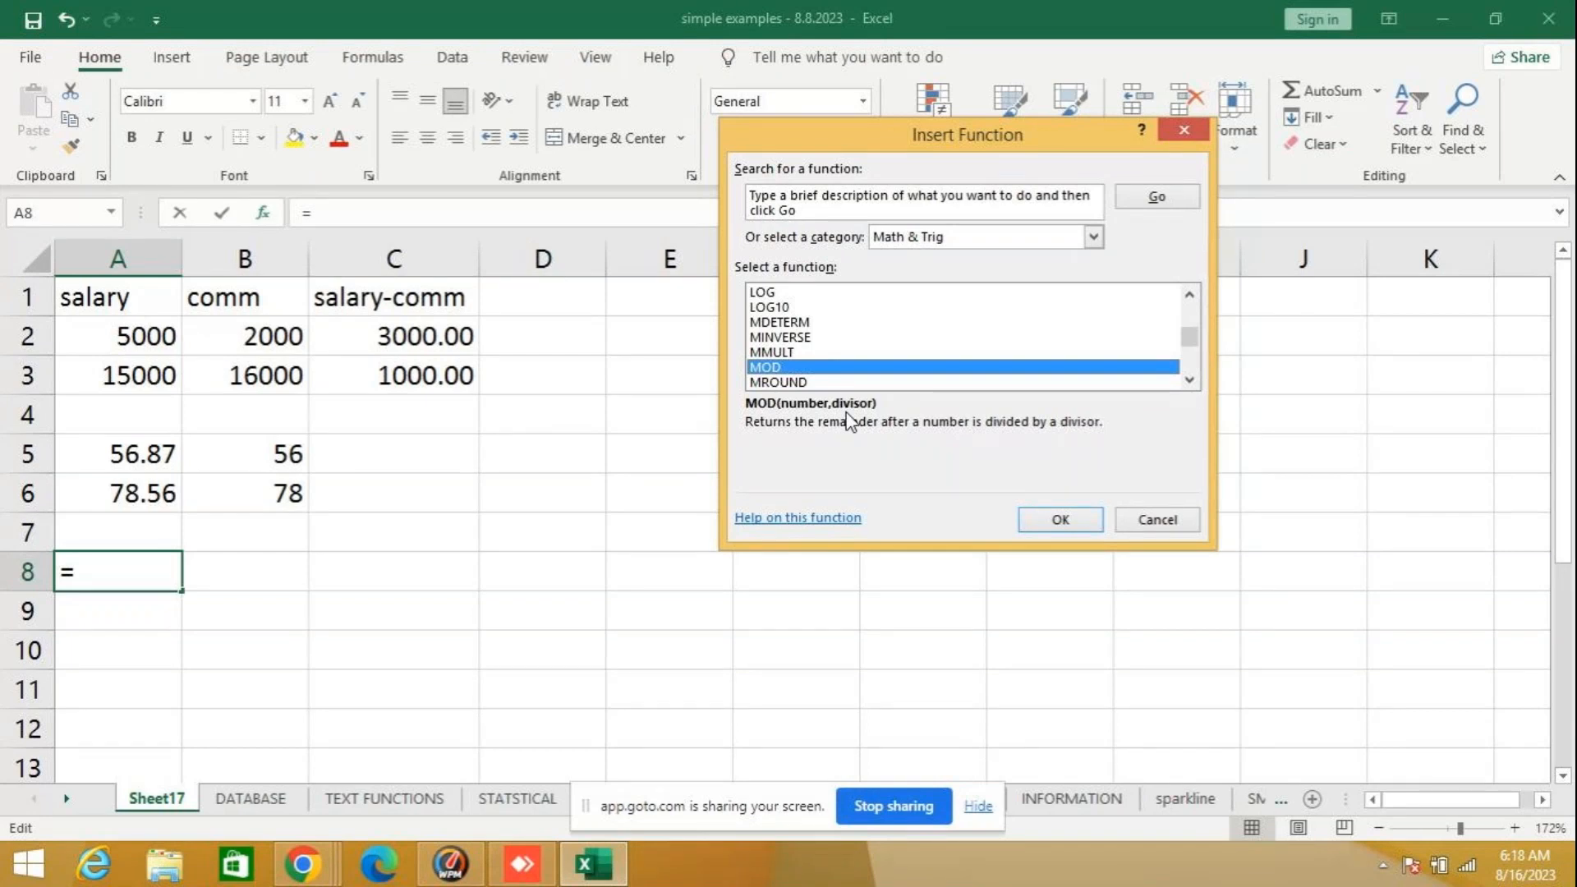
left_click(1147, 529)
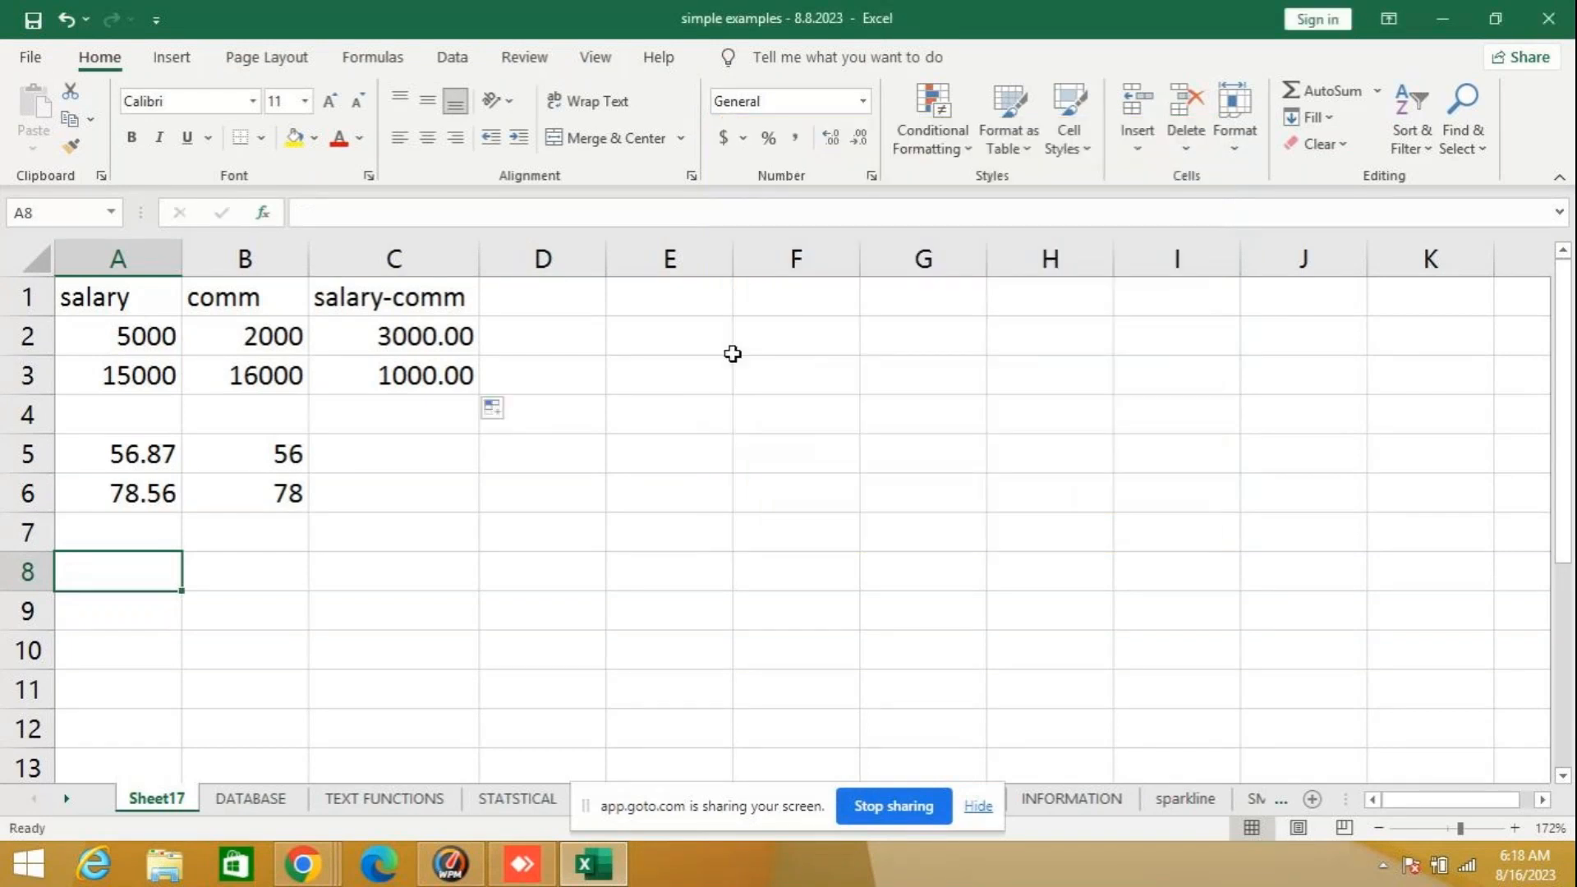
- Enter the formula =MOD(5,2) in cell E1 and reselect the cell to inspect it
left_click(696, 301)
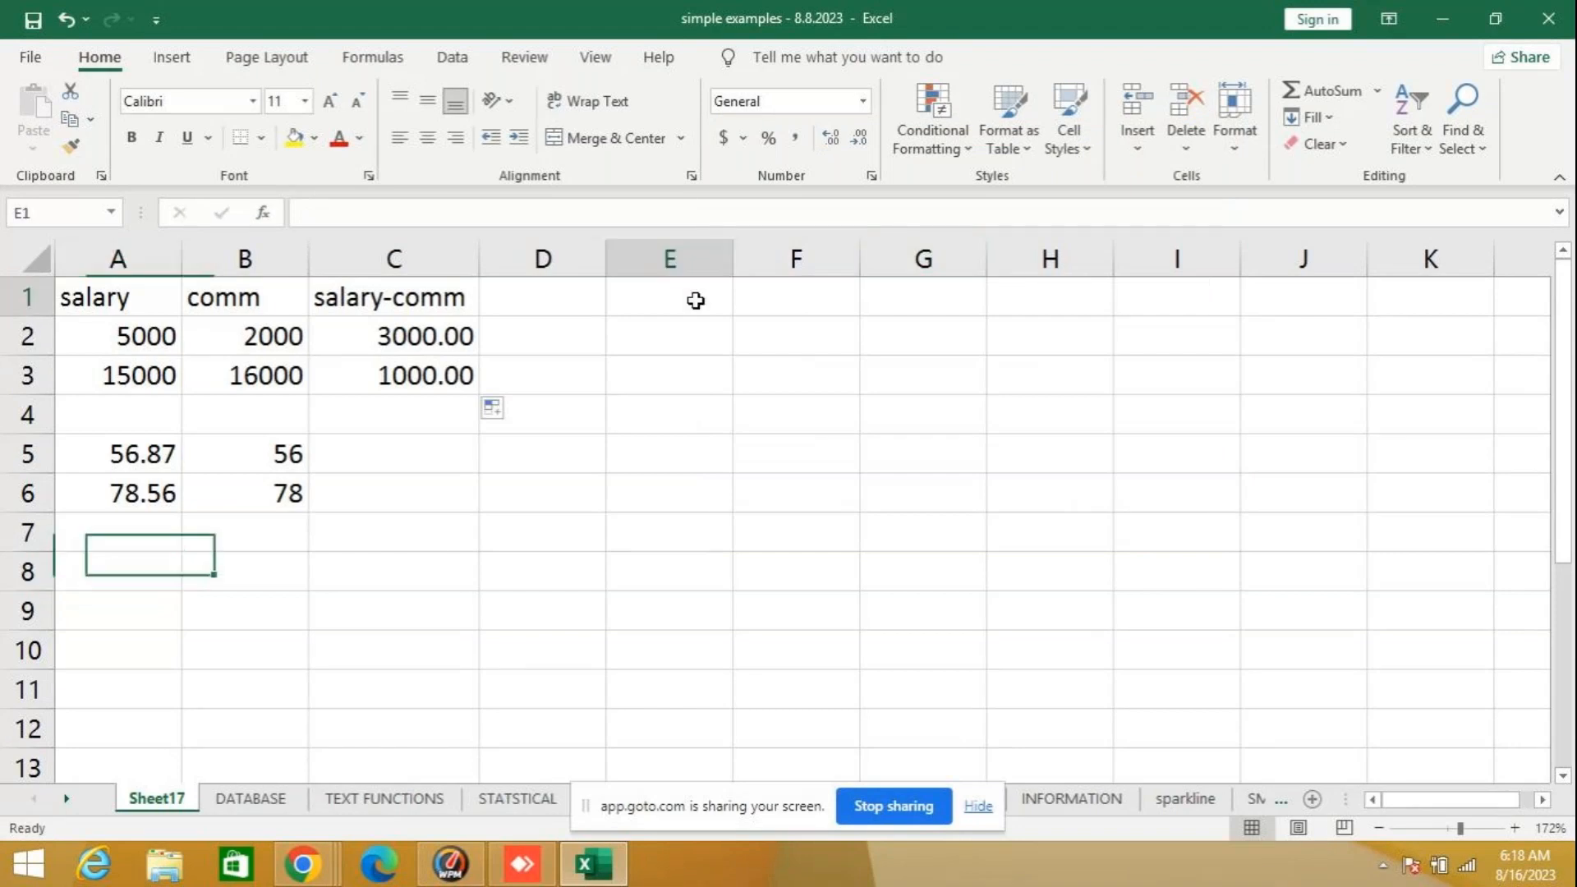
type("=mod")
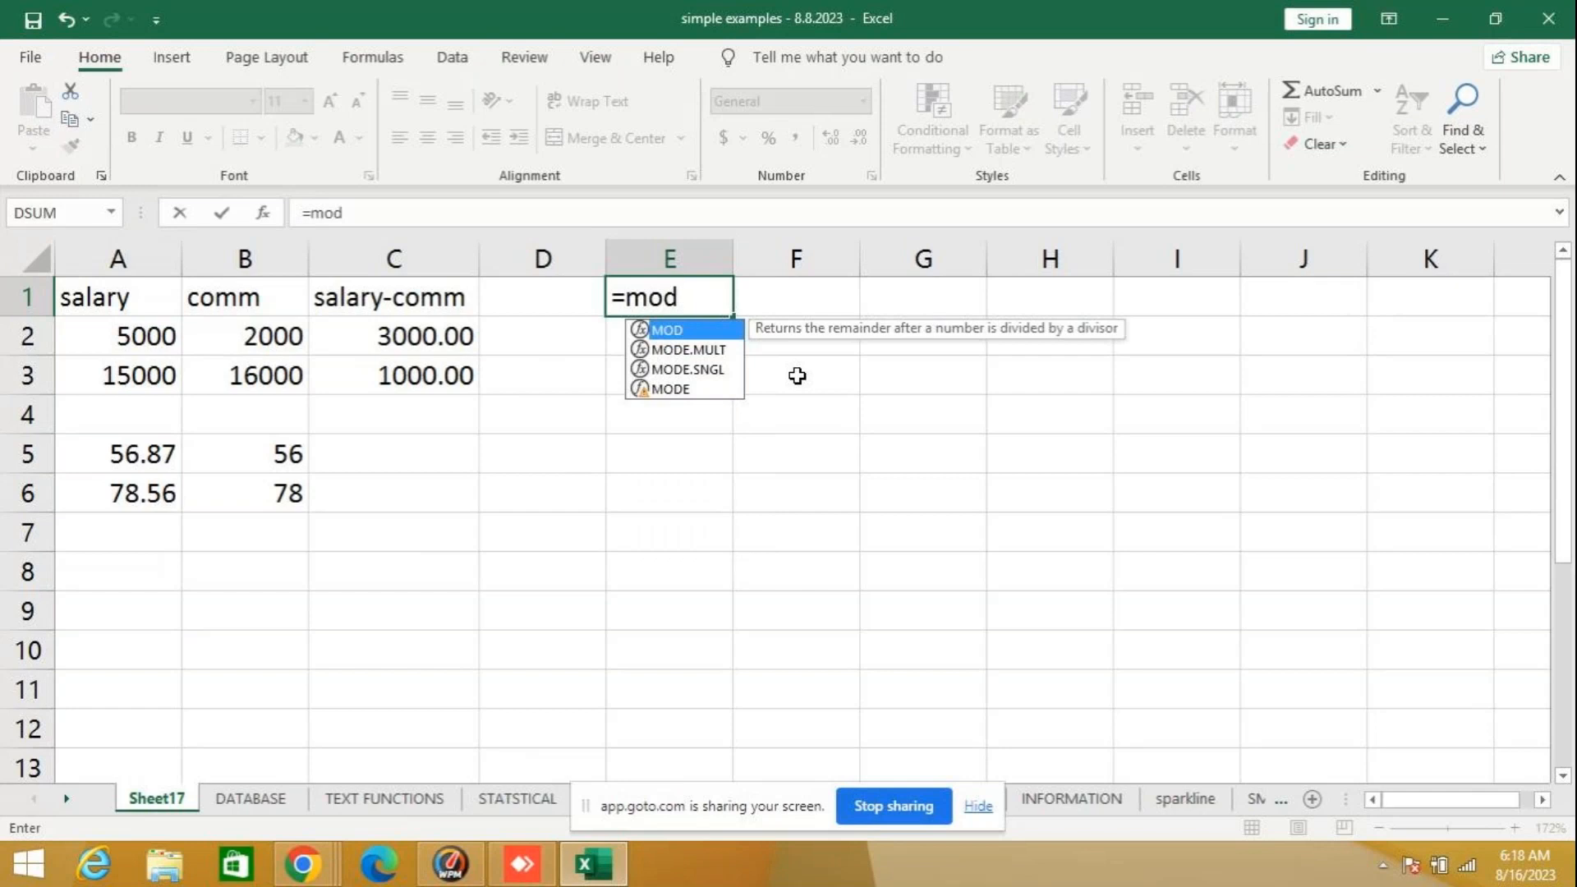
type("(")
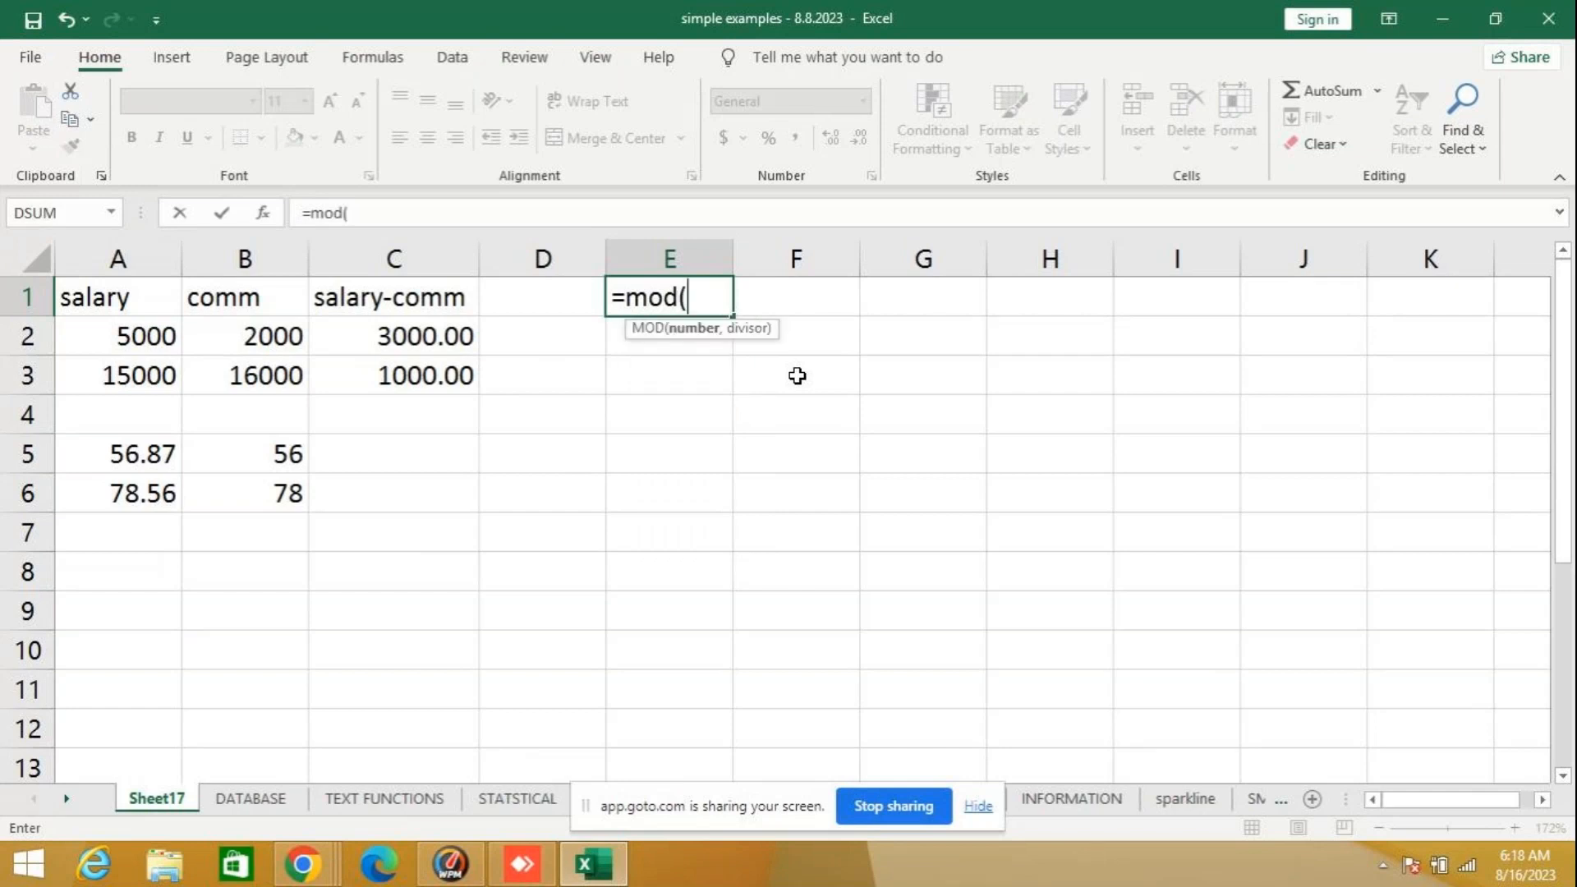
type("5,2)")
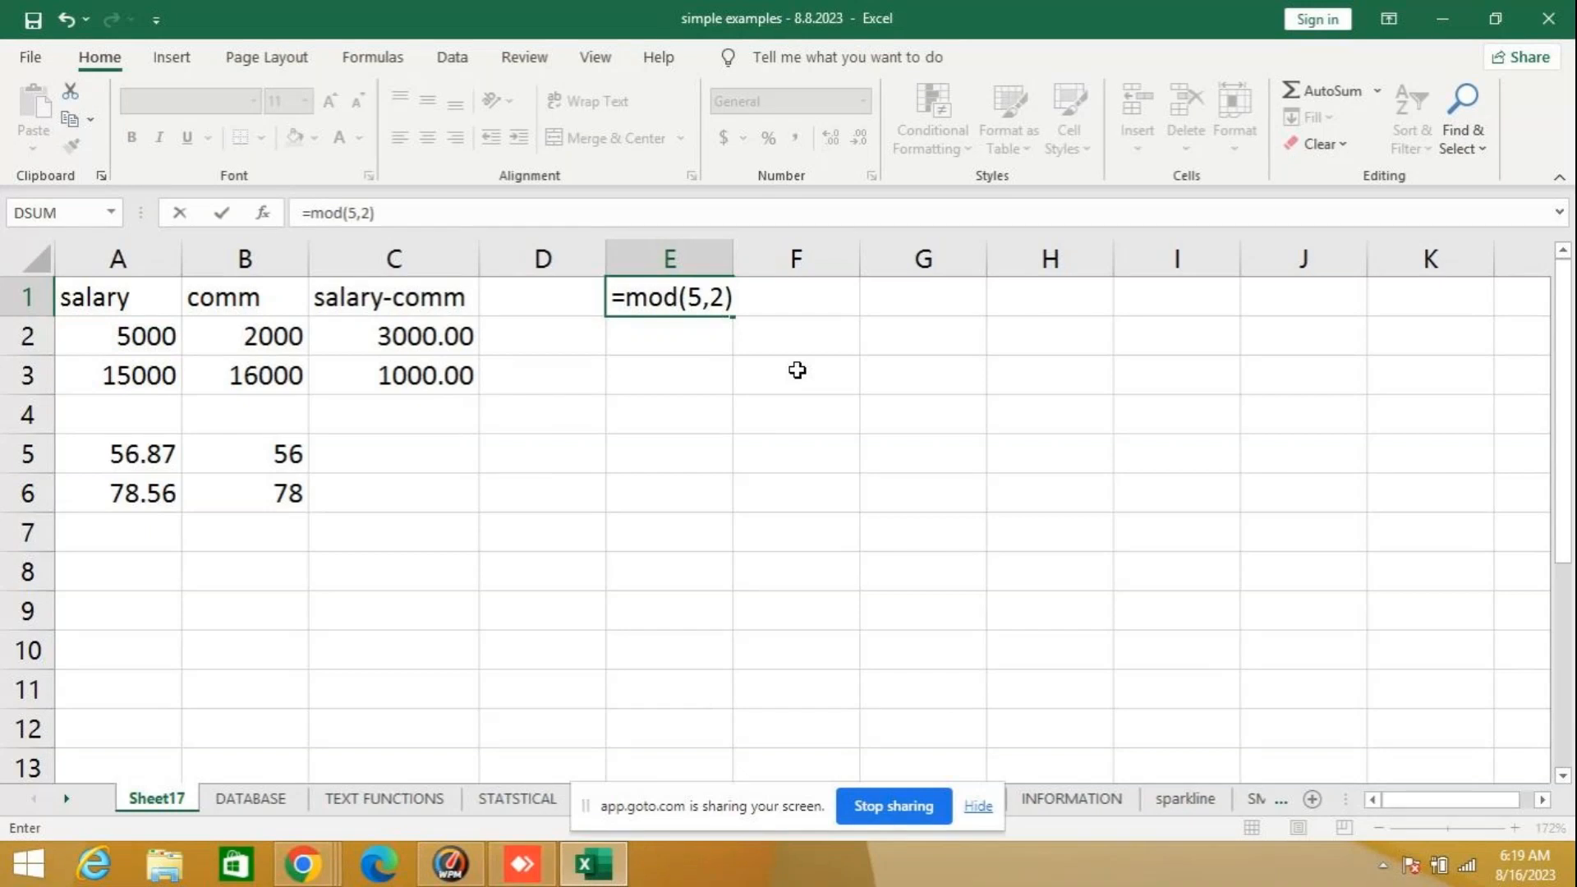
key("Return")
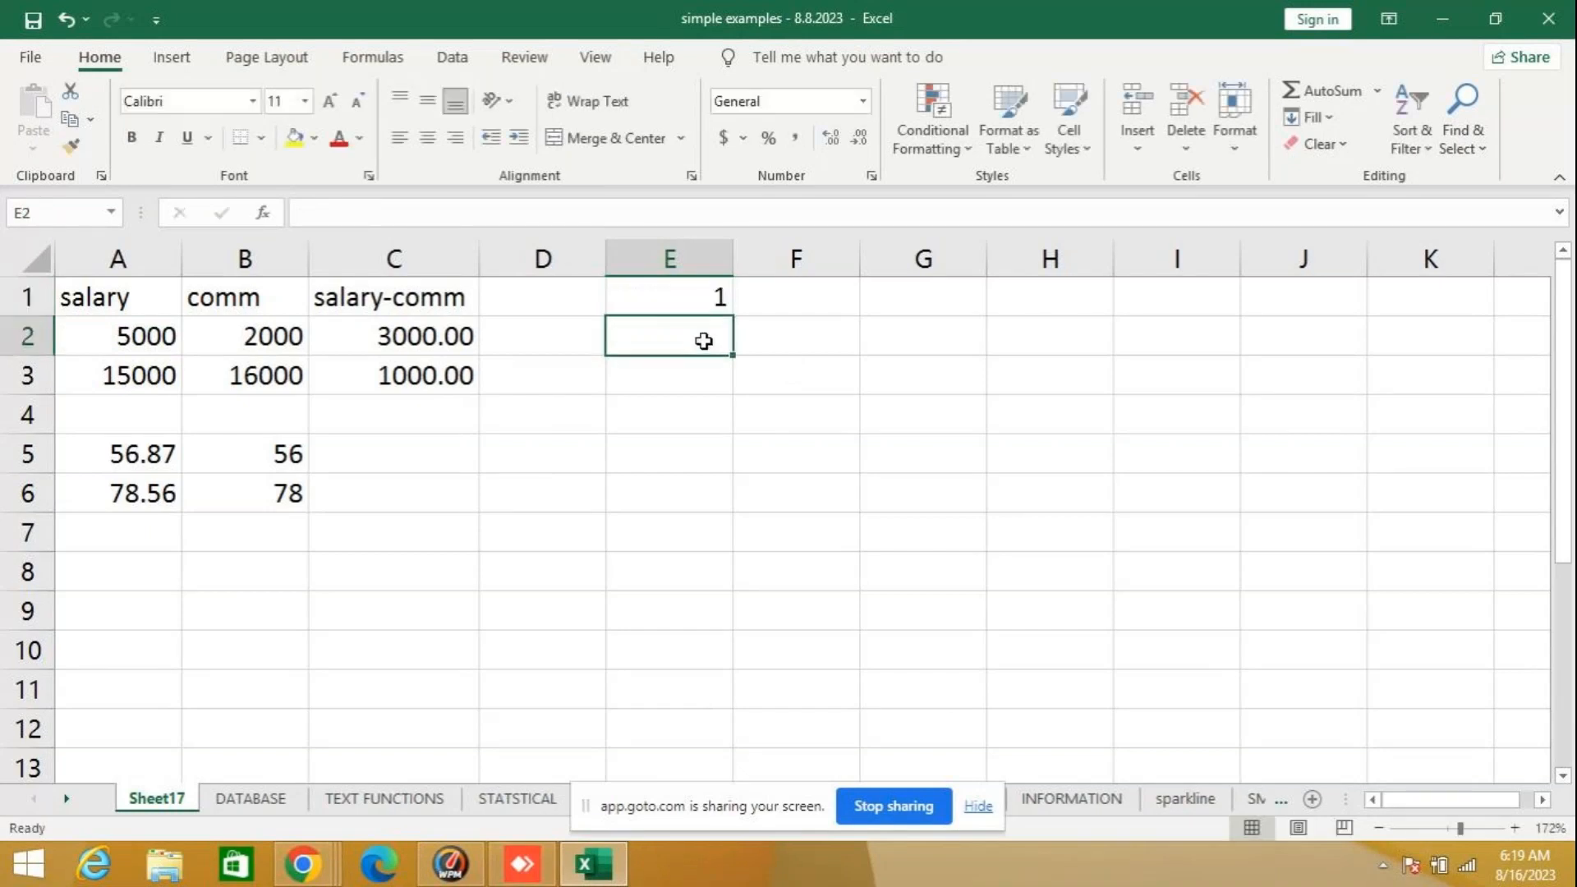
left_click(678, 300)
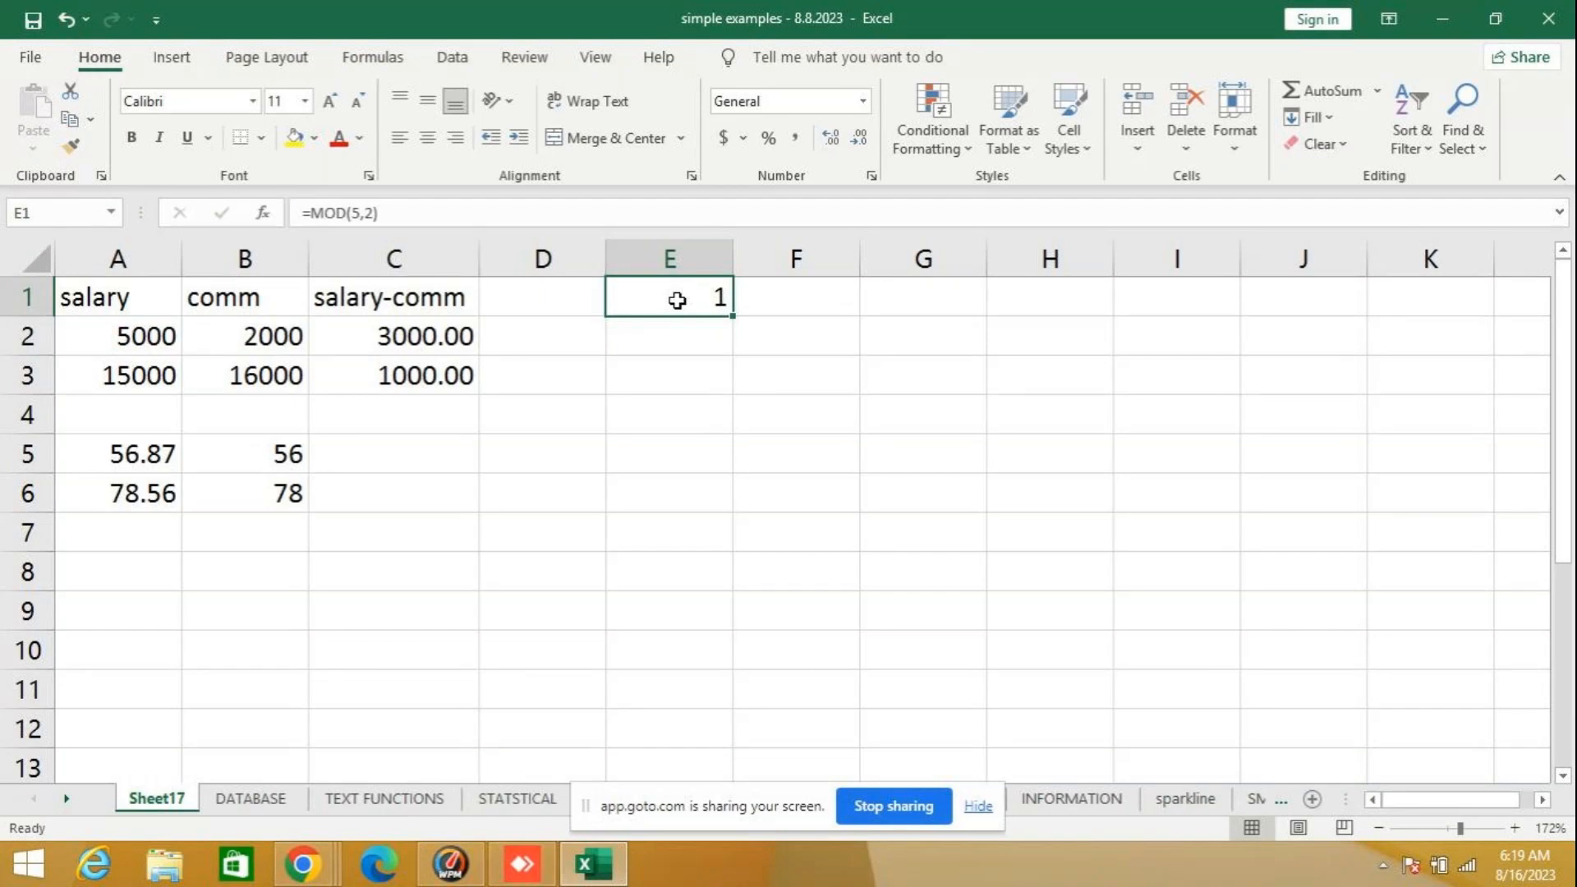
- Look up the syntax and description of POWER among the Math & Trig functions from cell E2, without inserting it
left_click(664, 342)
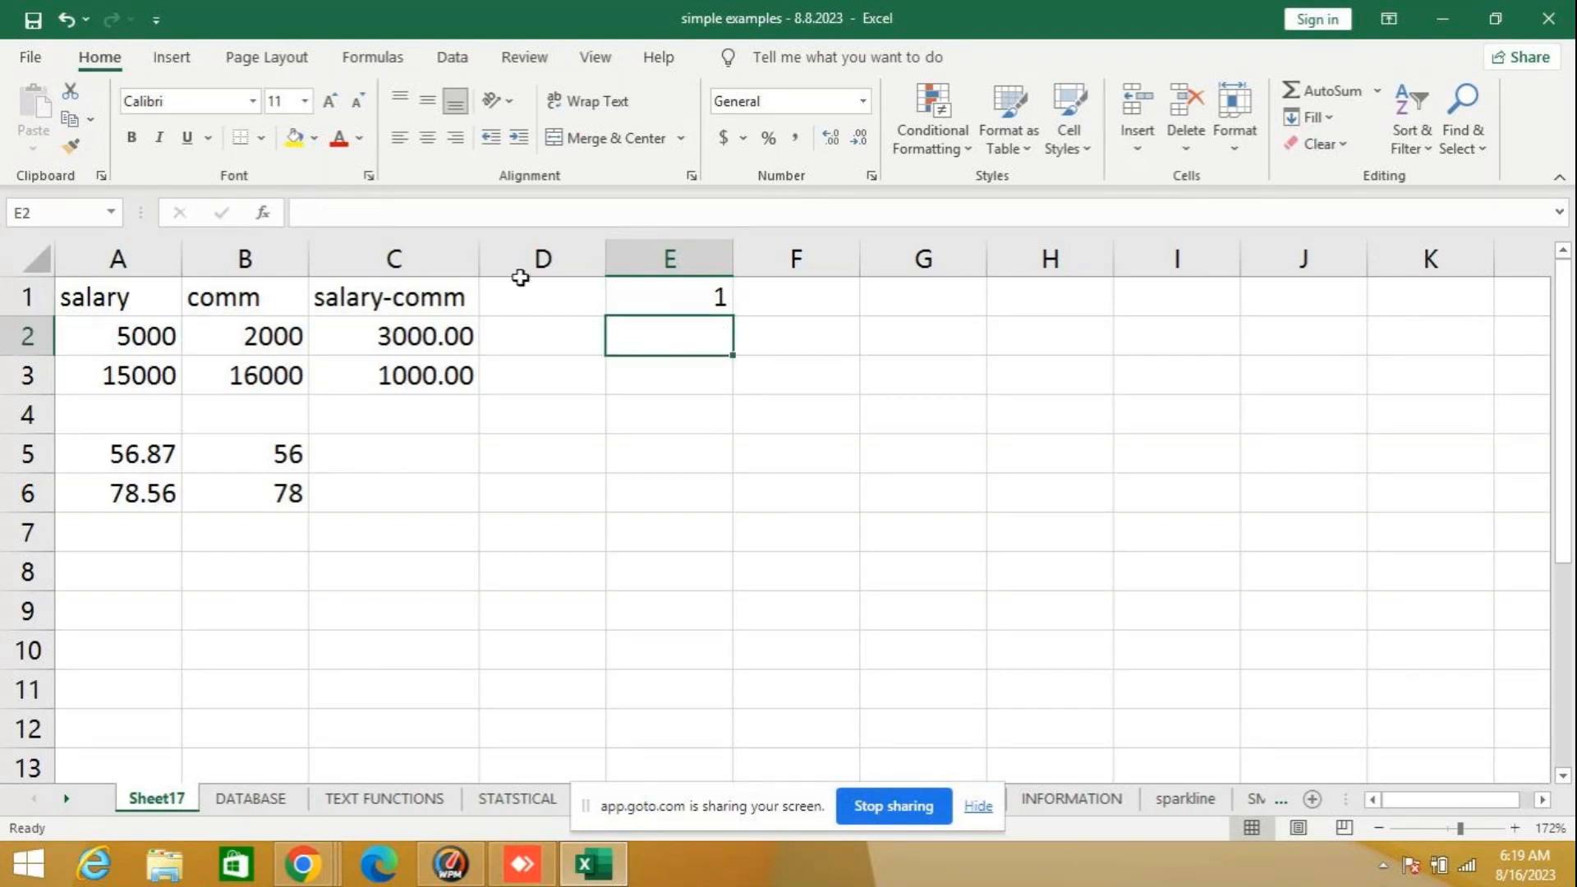
left_click(265, 213)
left_click_drag(1191, 317, 1192, 346)
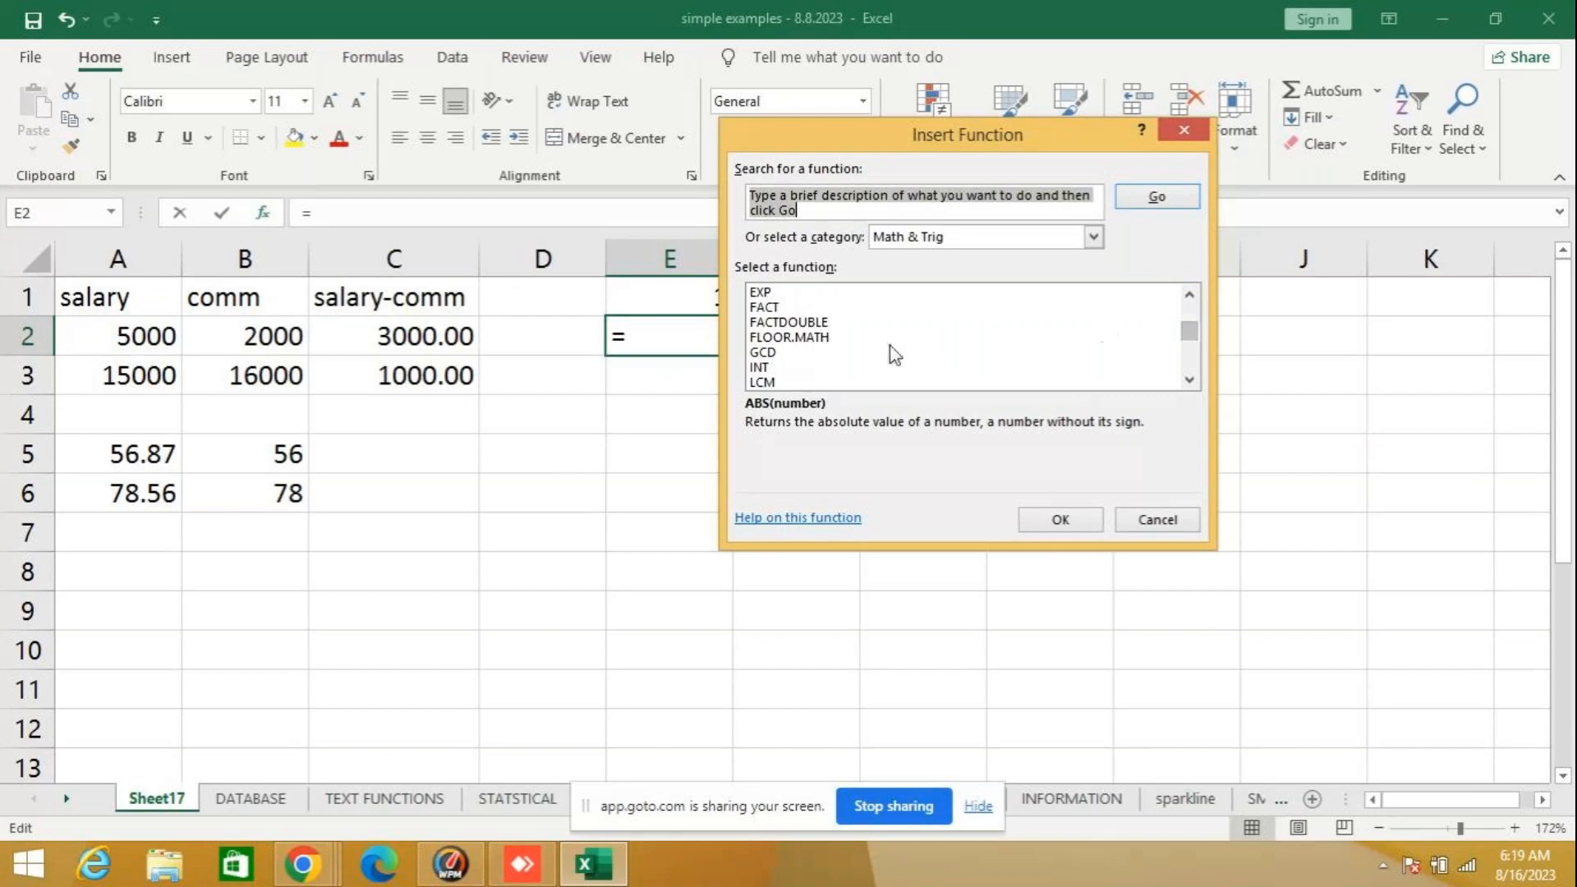
scroll(890, 352, "down", 7)
scroll(806, 325, "up", 2)
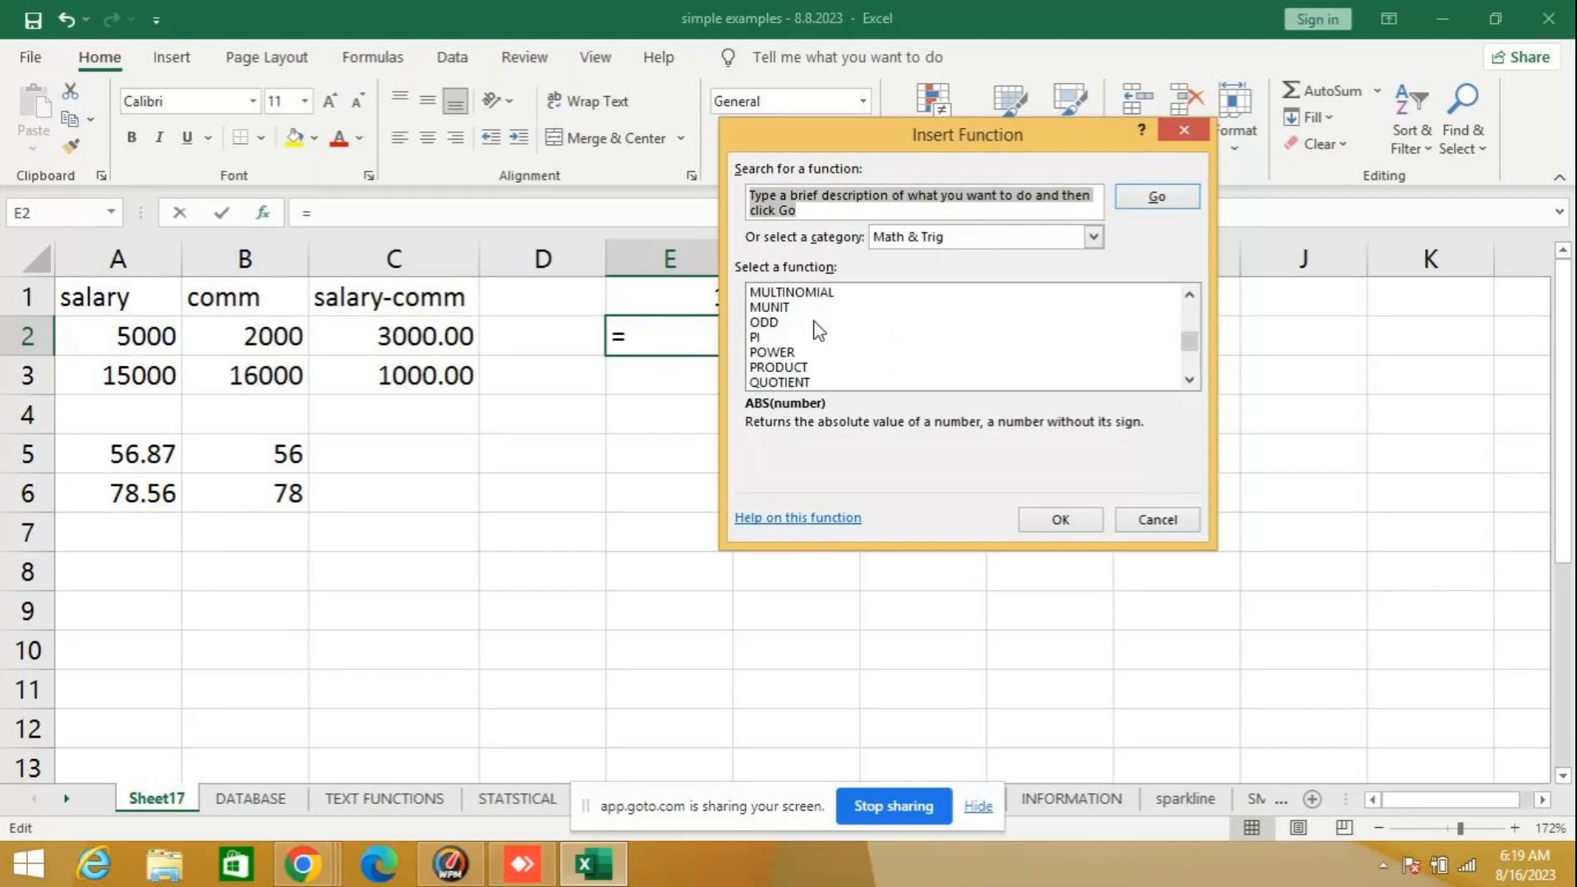
left_click(802, 354)
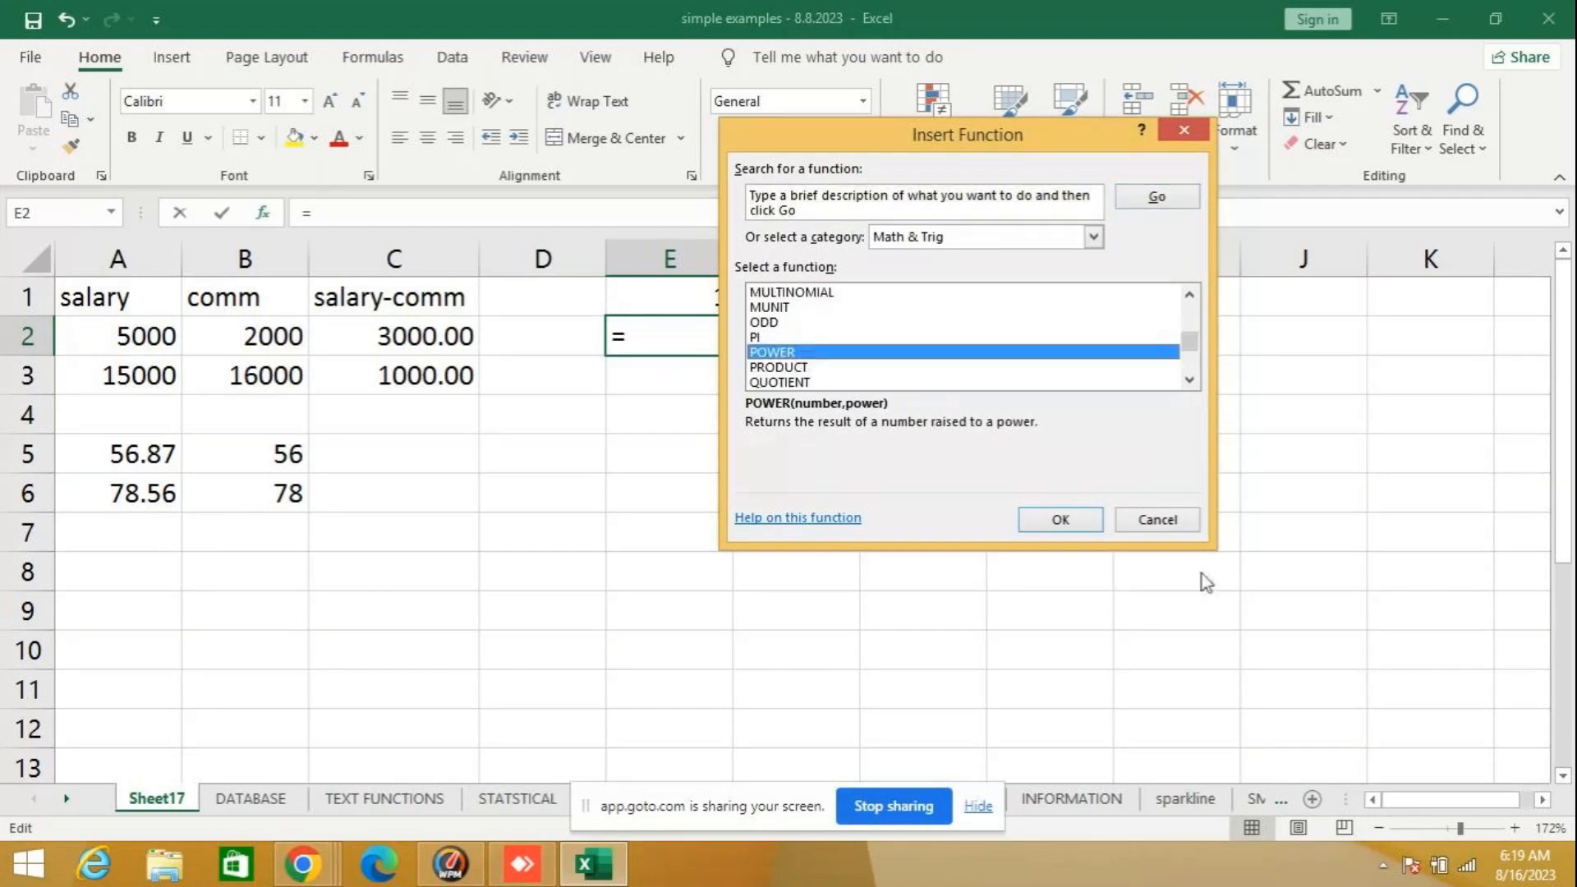
left_click(1159, 520)
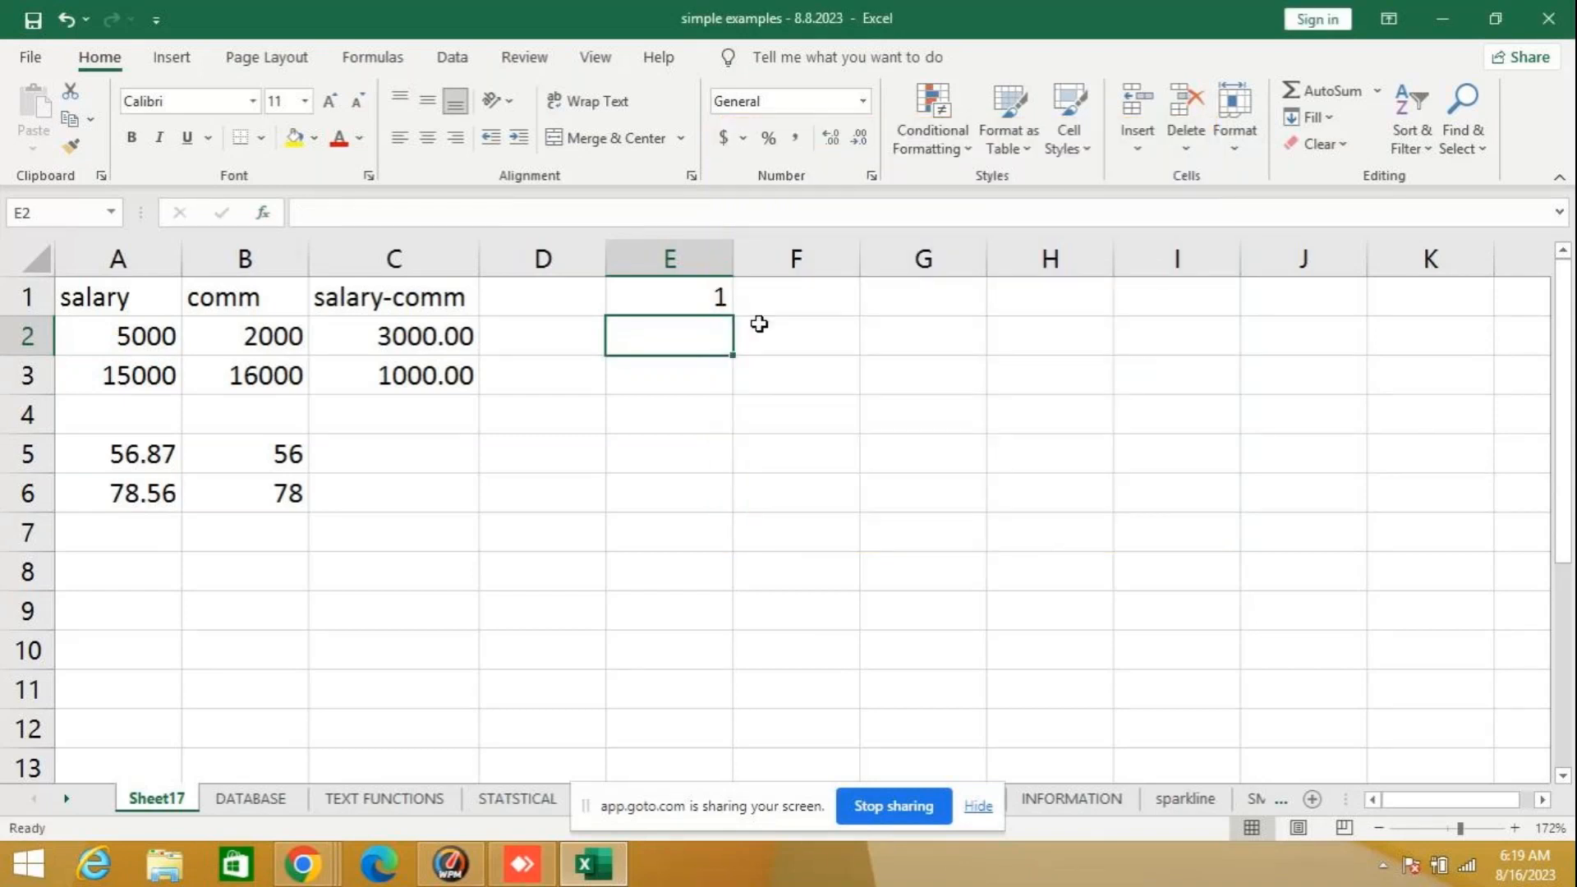
- Enter a POWER formula in cell E2 that raises 5 to the power 3
type("=power")
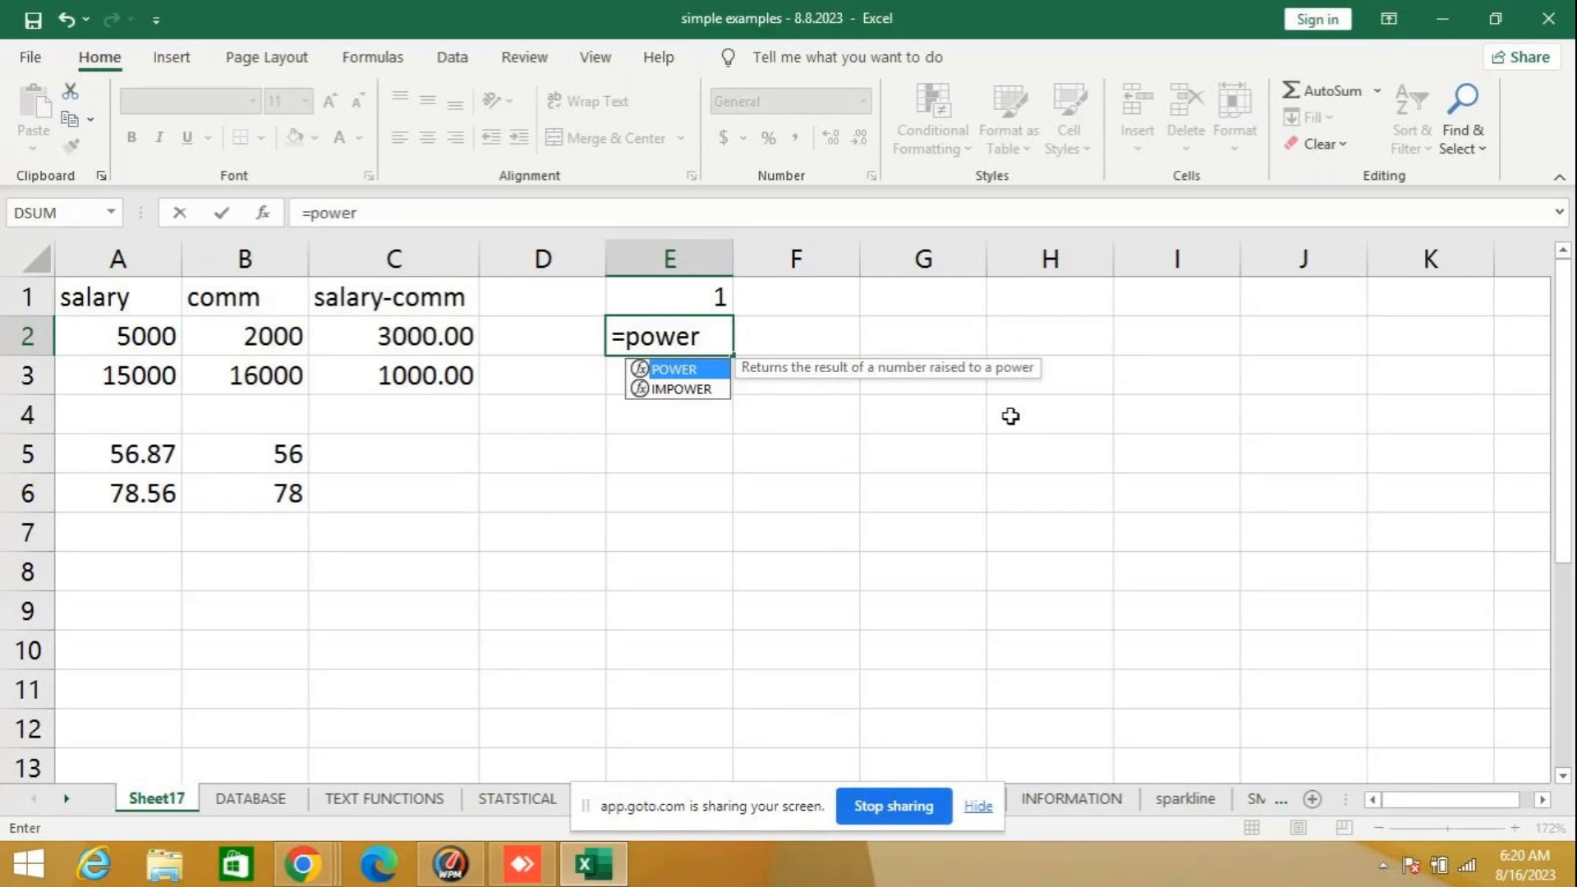
type("(")
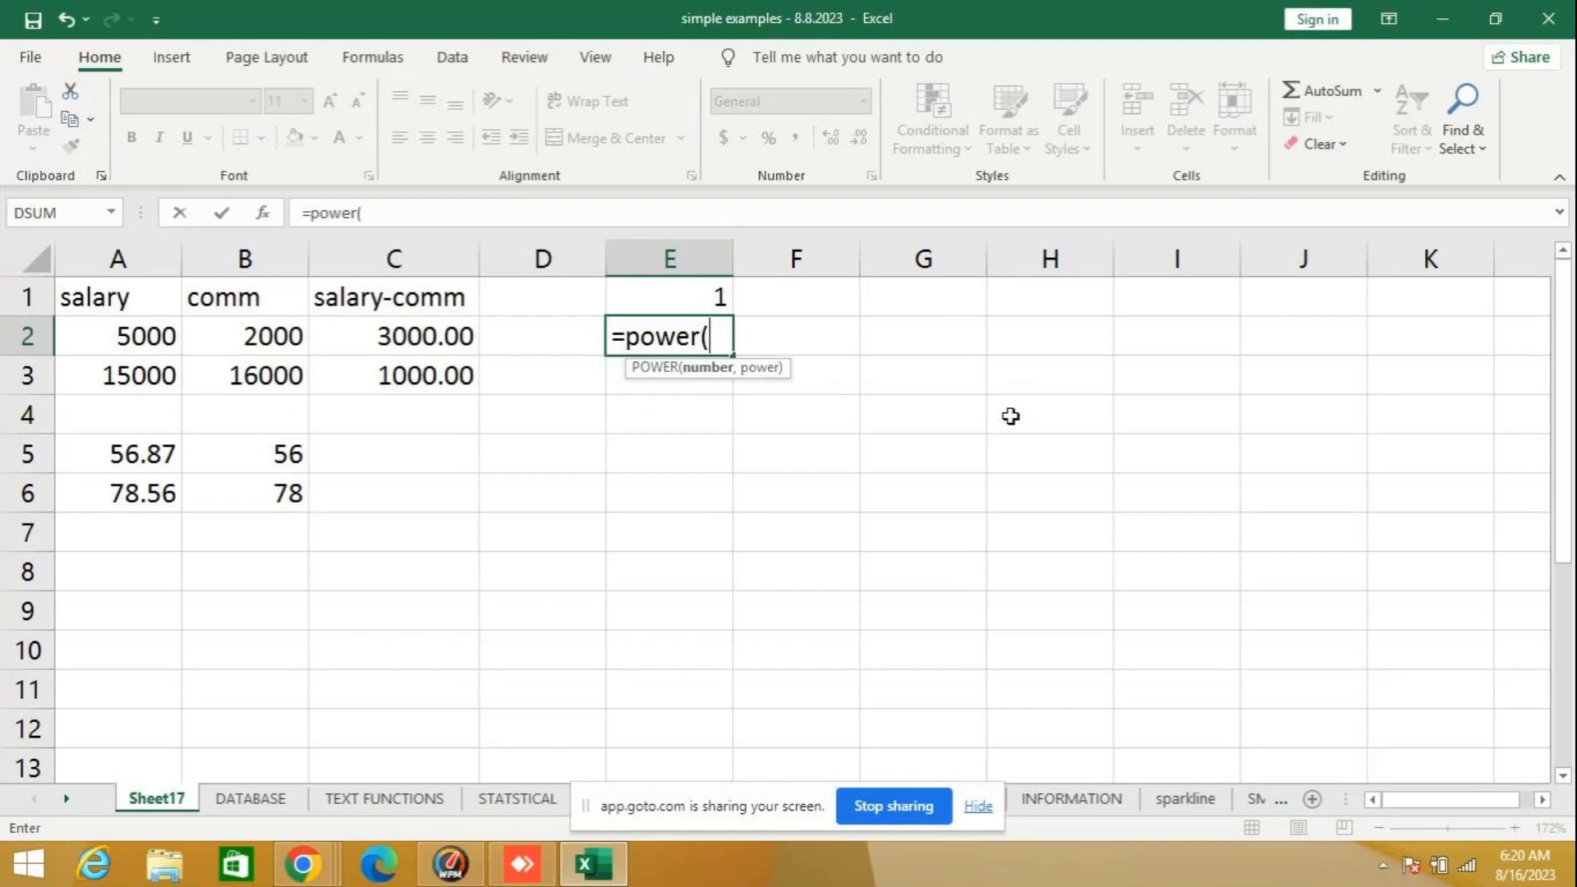
type("5,")
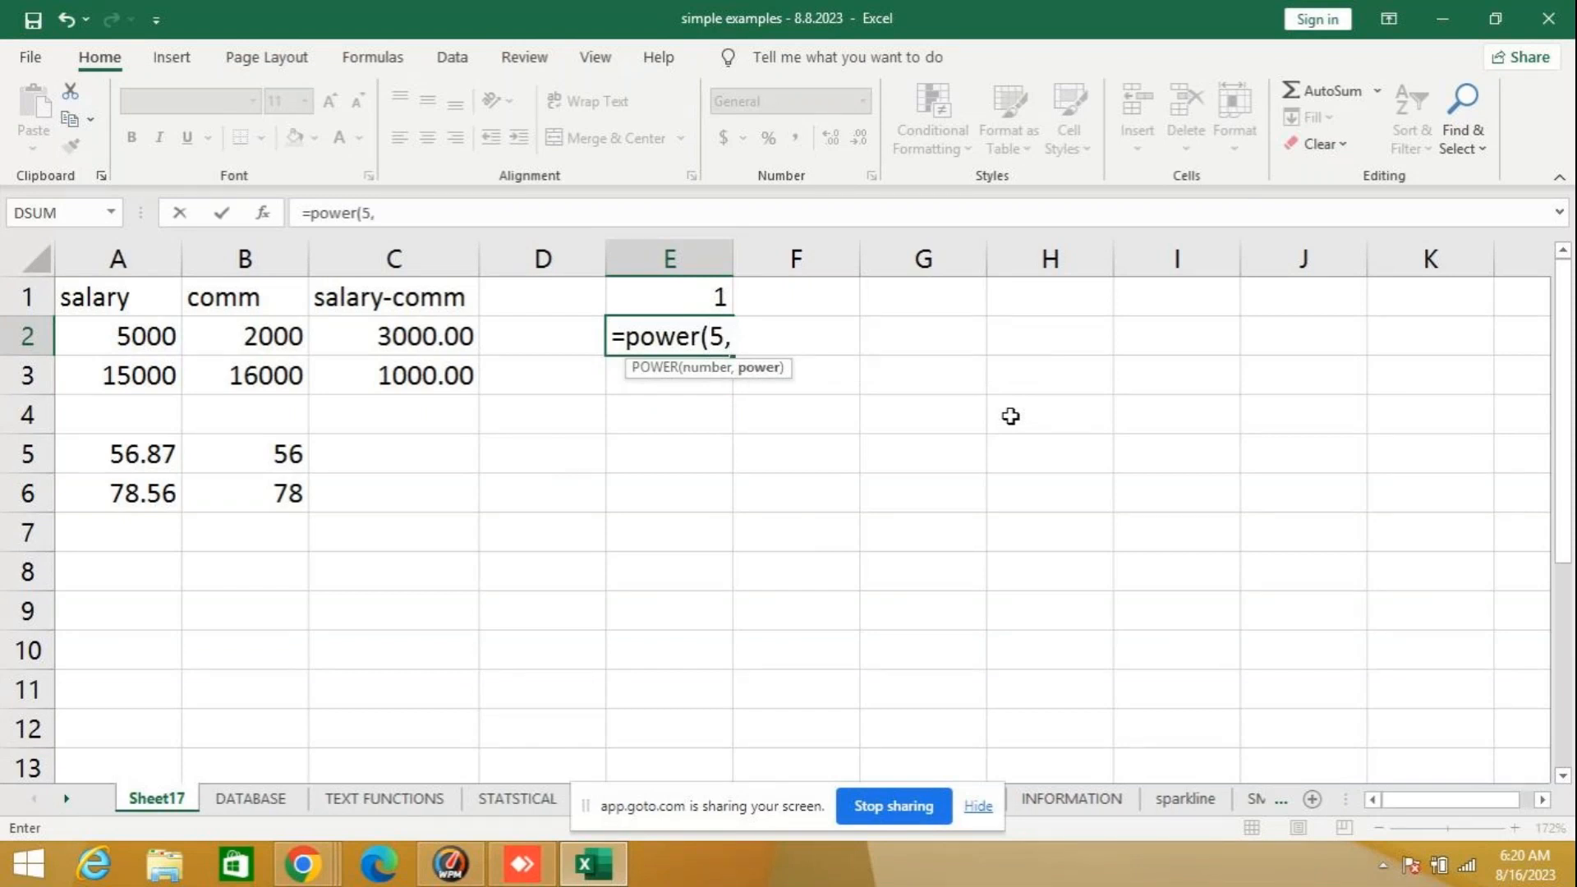
type("3")
key("Return")
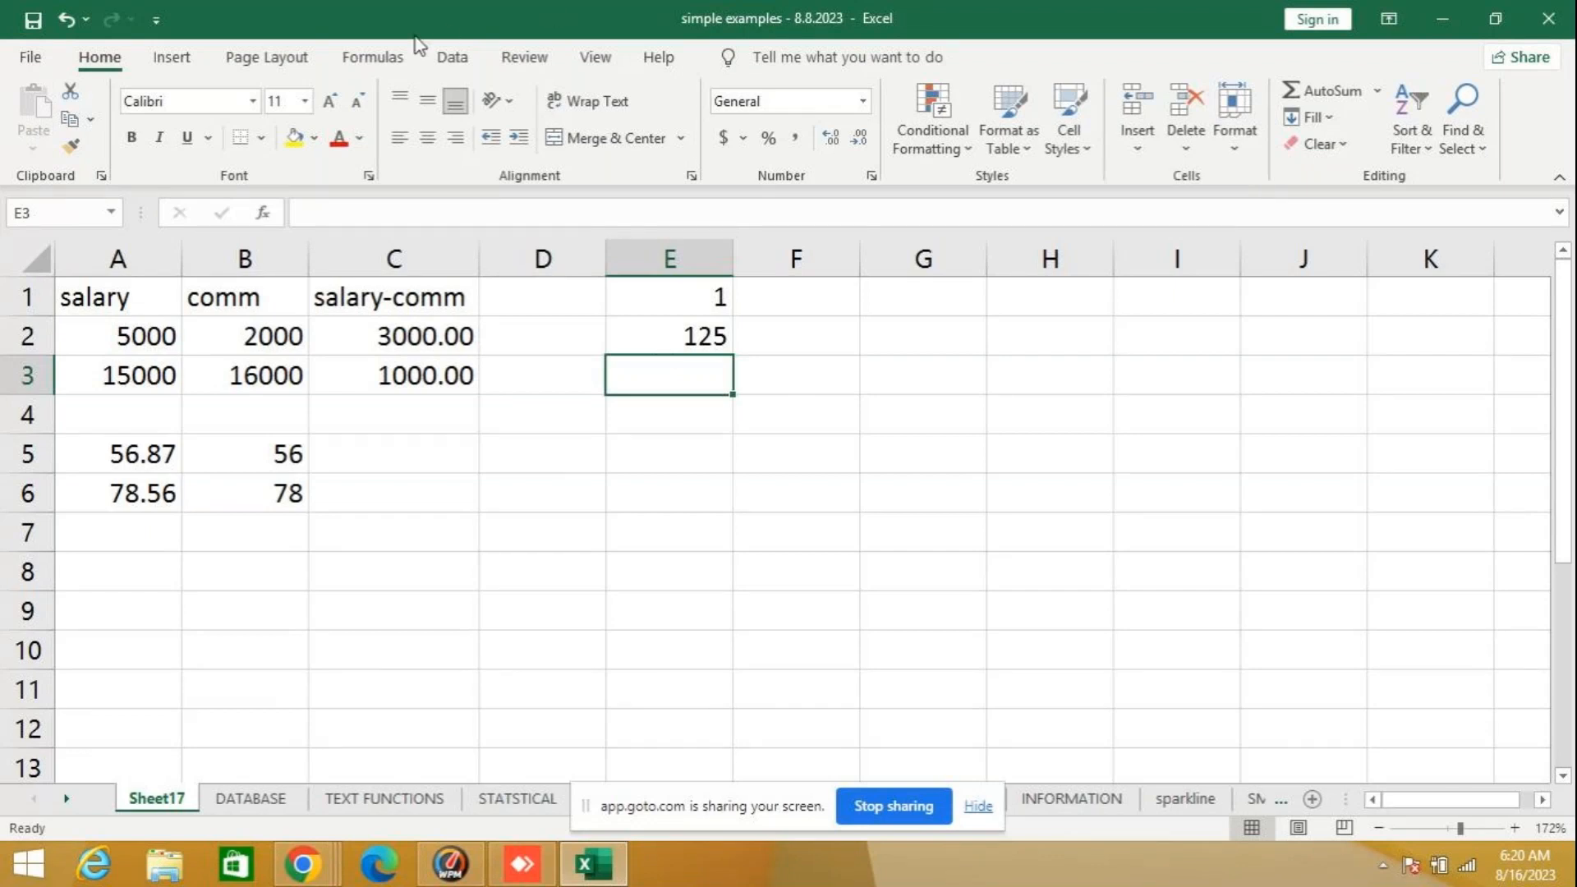
- Look up the syntax and description of PRODUCT among the Math & Trig functions from cell E3, without inserting it
left_click(267, 212)
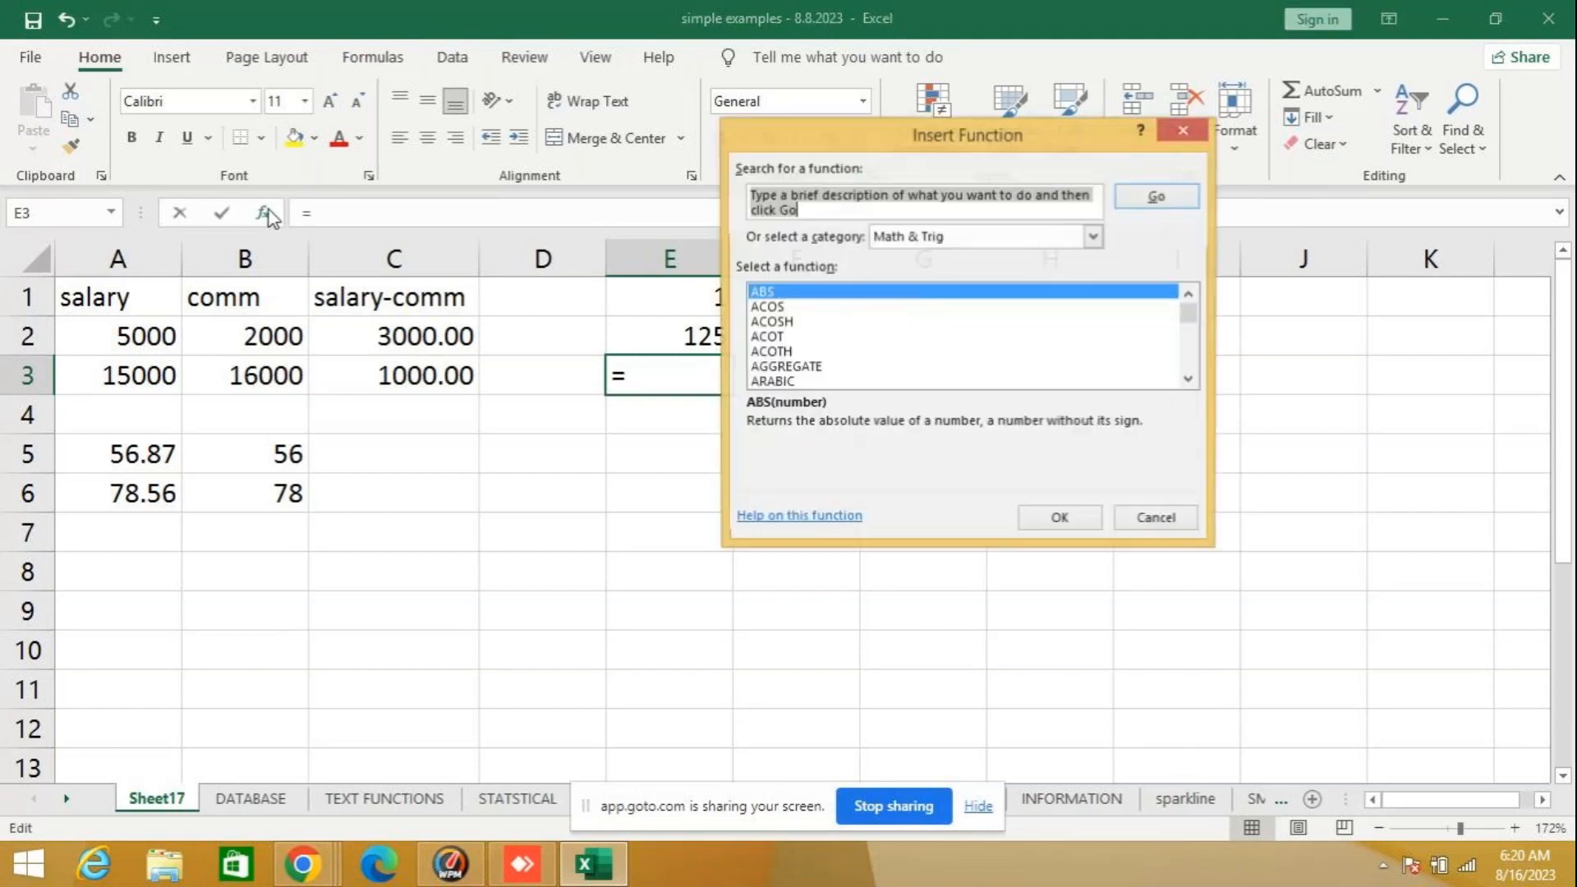
left_click(1189, 380)
left_click(1189, 379)
left_click(1189, 379)
left_click(1189, 380)
left_click(1189, 380)
left_click(1189, 379)
left_click(1189, 379)
left_click(1188, 380)
left_click(1189, 380)
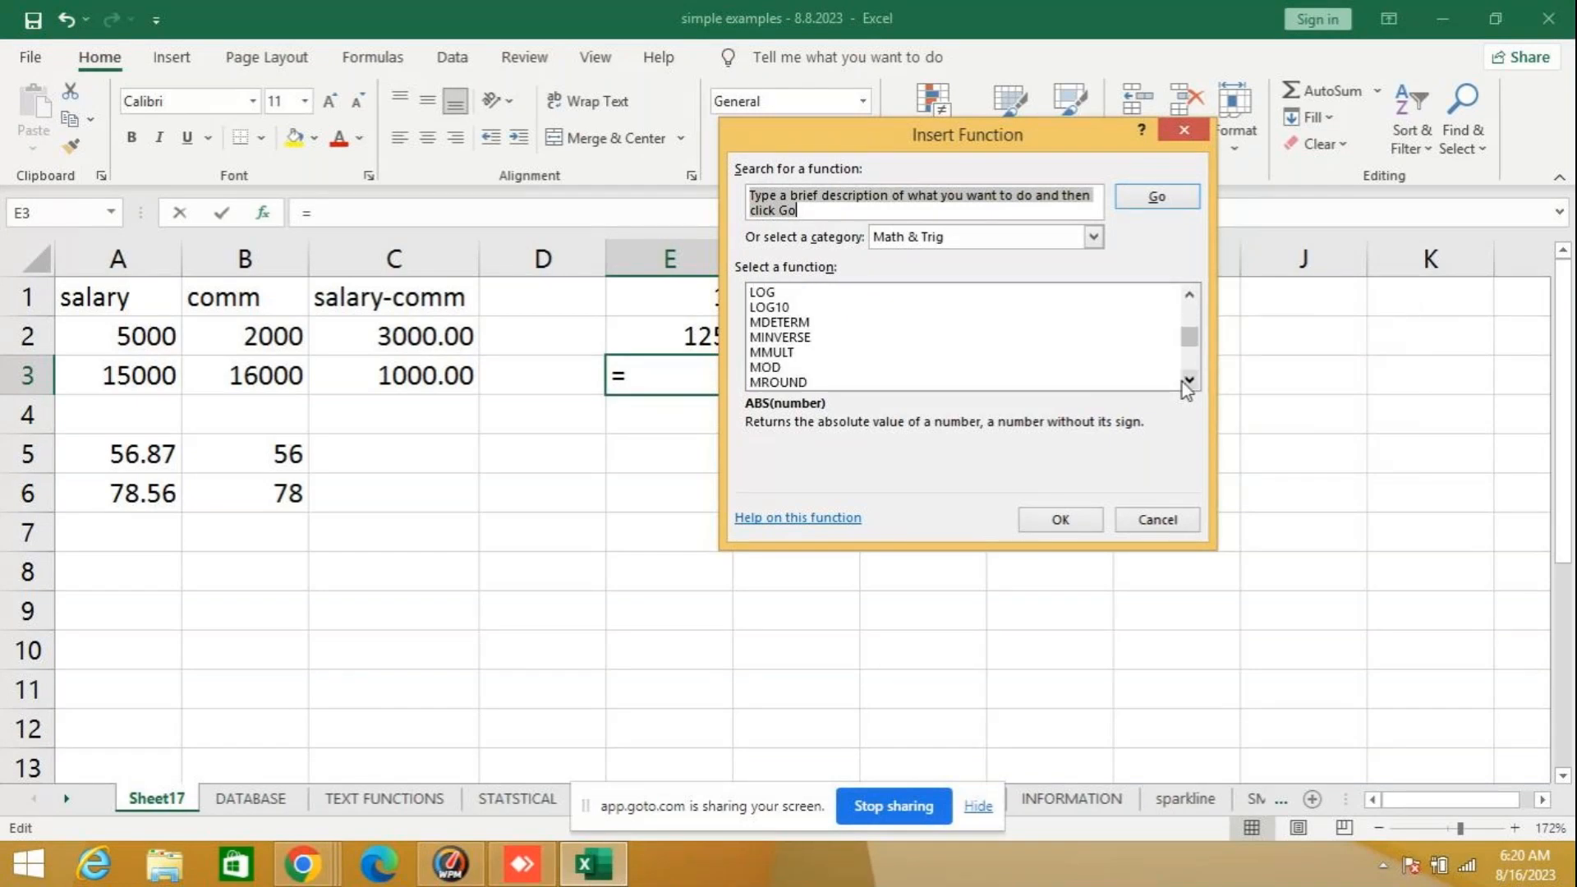
left_click(1186, 381)
left_click(1185, 380)
left_click(1186, 381)
left_click(1186, 380)
left_click(1186, 381)
left_click(1185, 380)
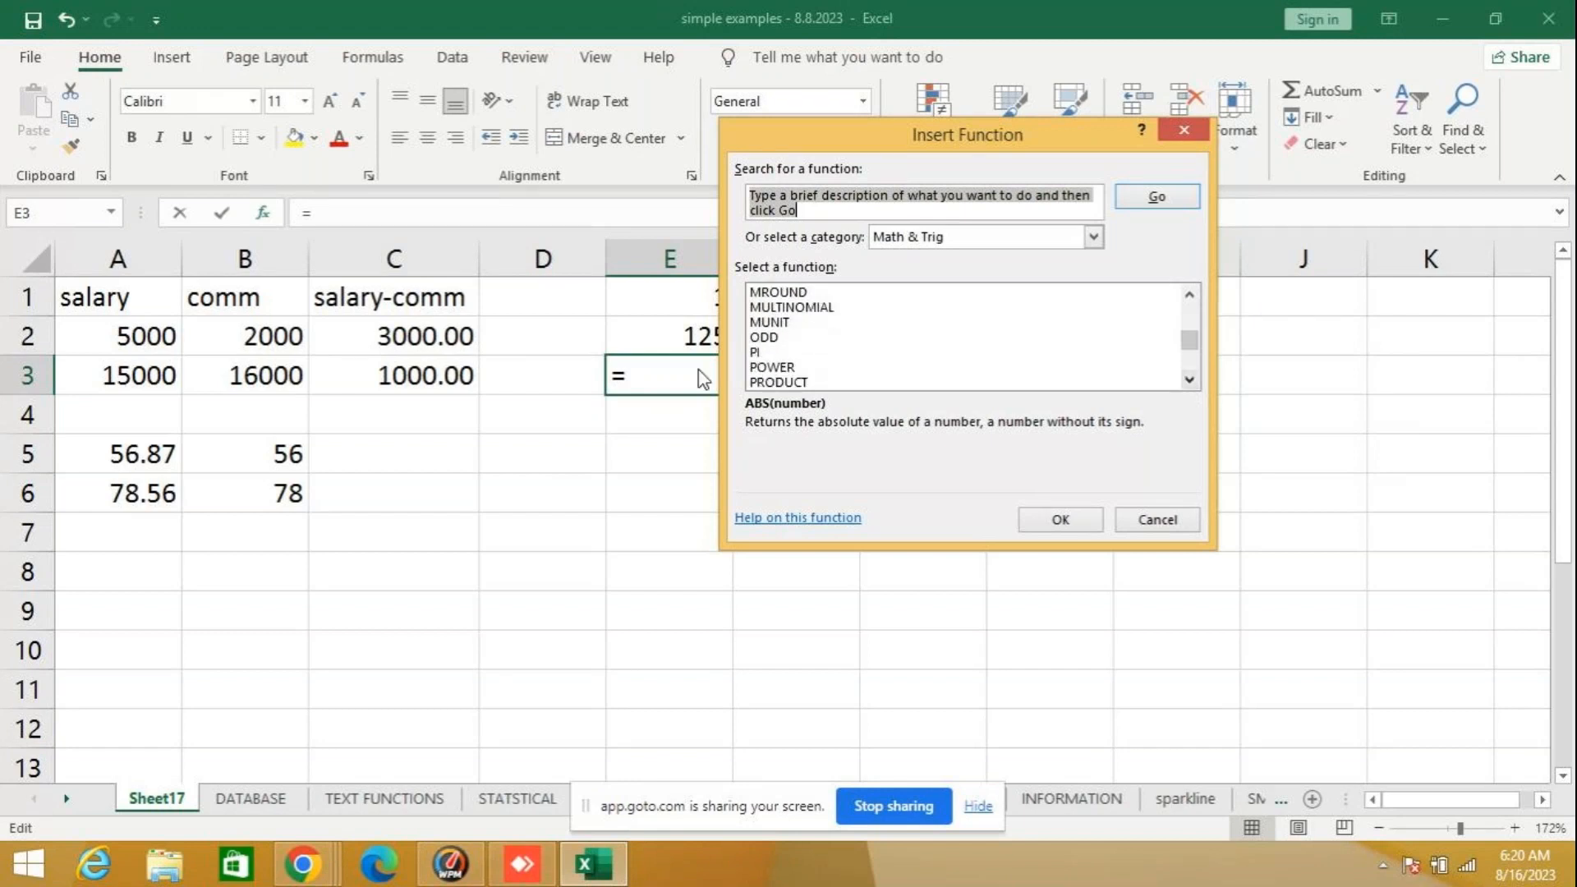
left_click(801, 383)
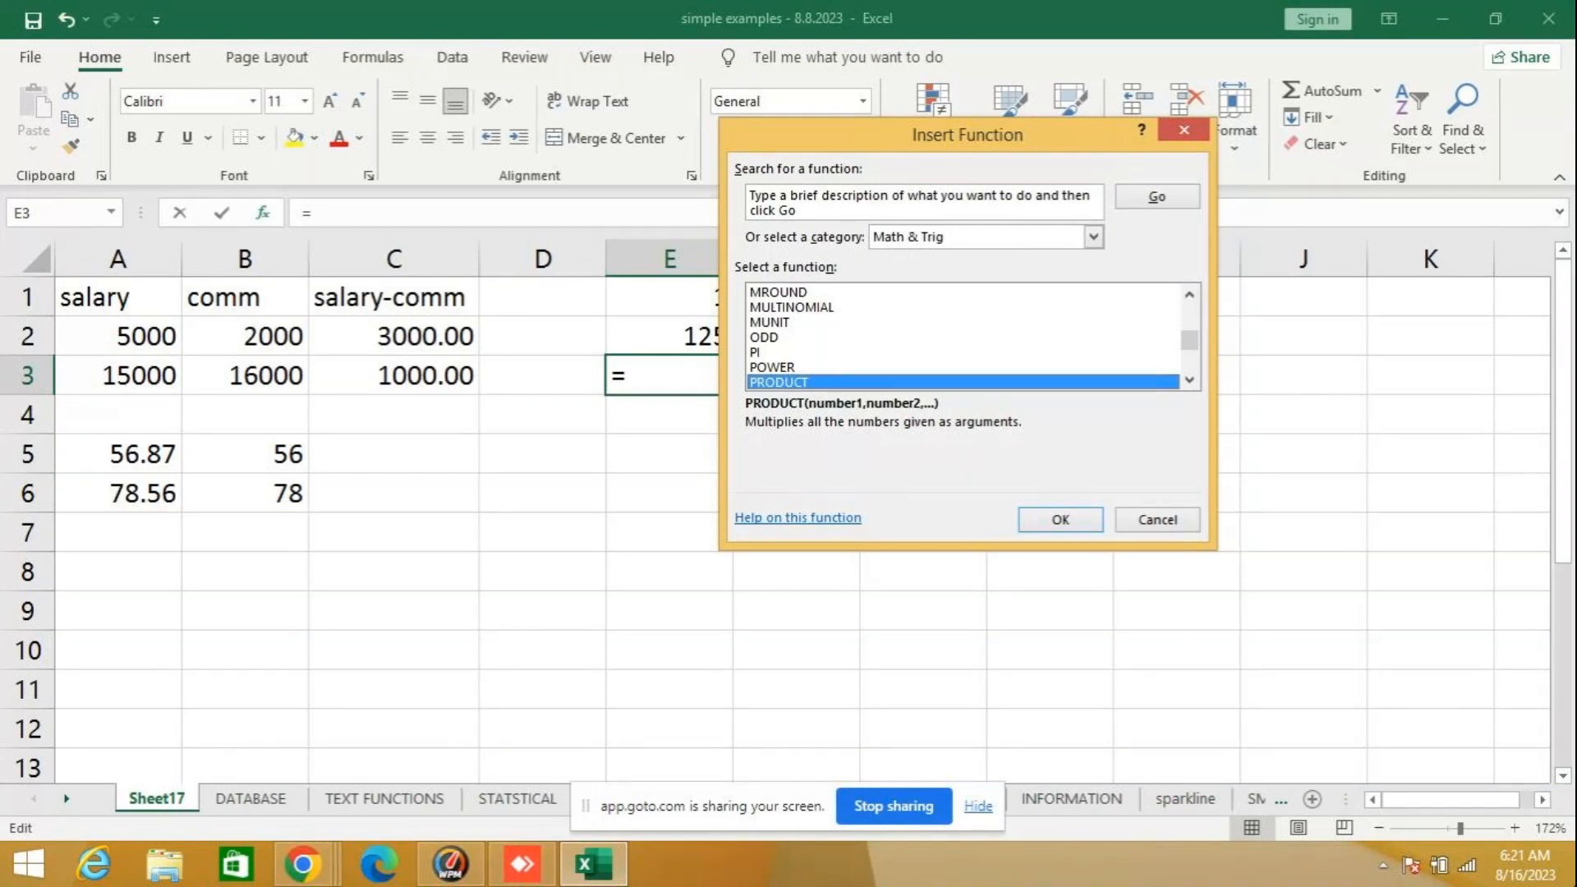
left_click(1179, 526)
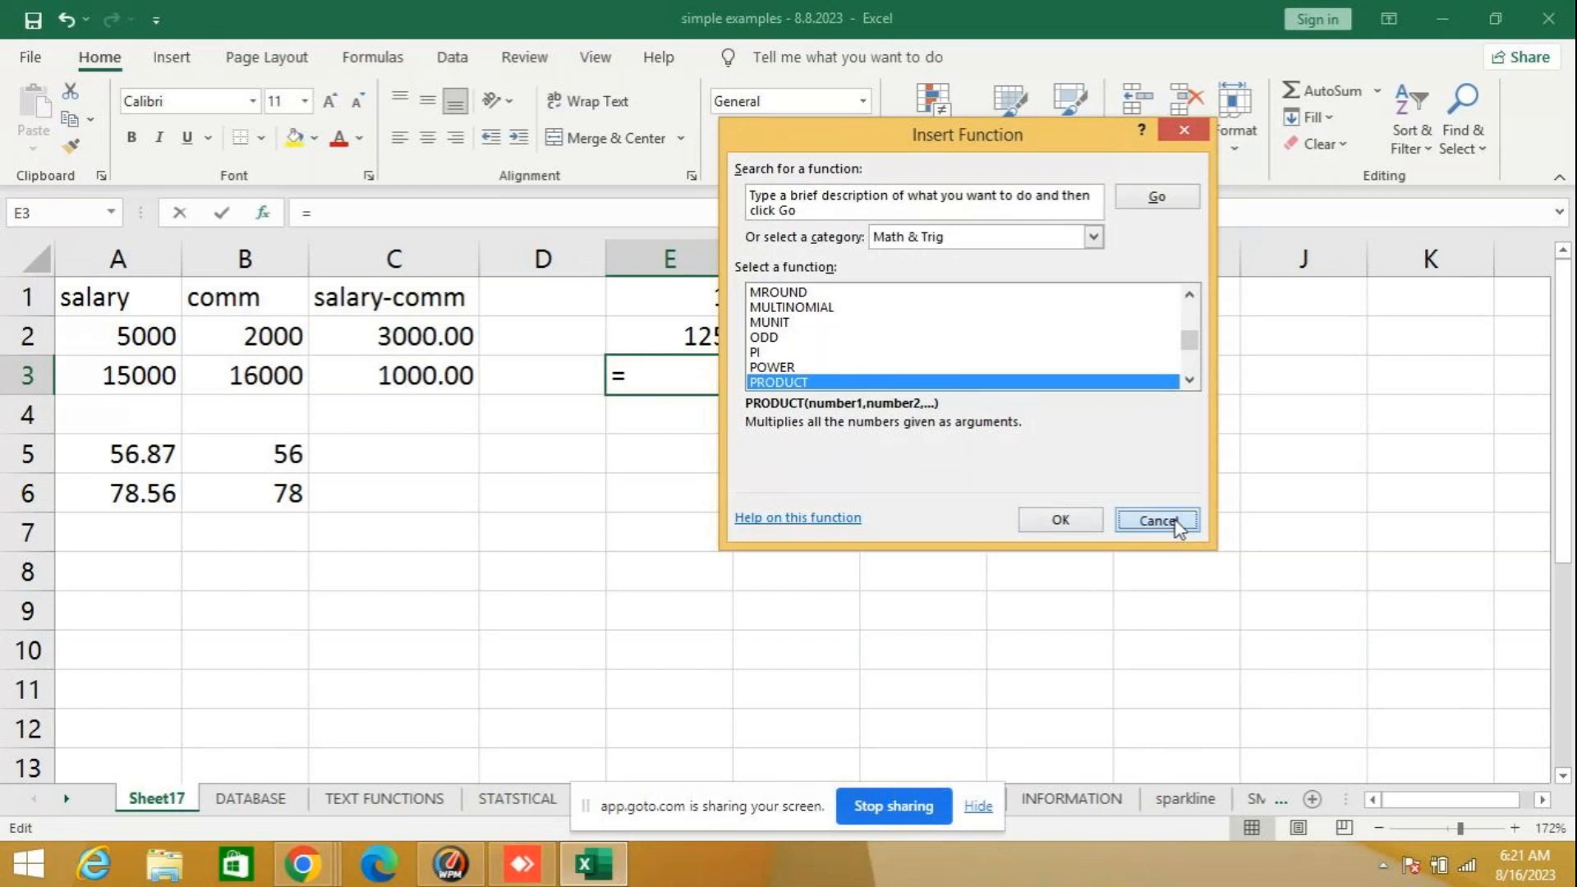
- Enter the formula =PRODUCT(5,3,2,10) in cell E3
type("prodi")
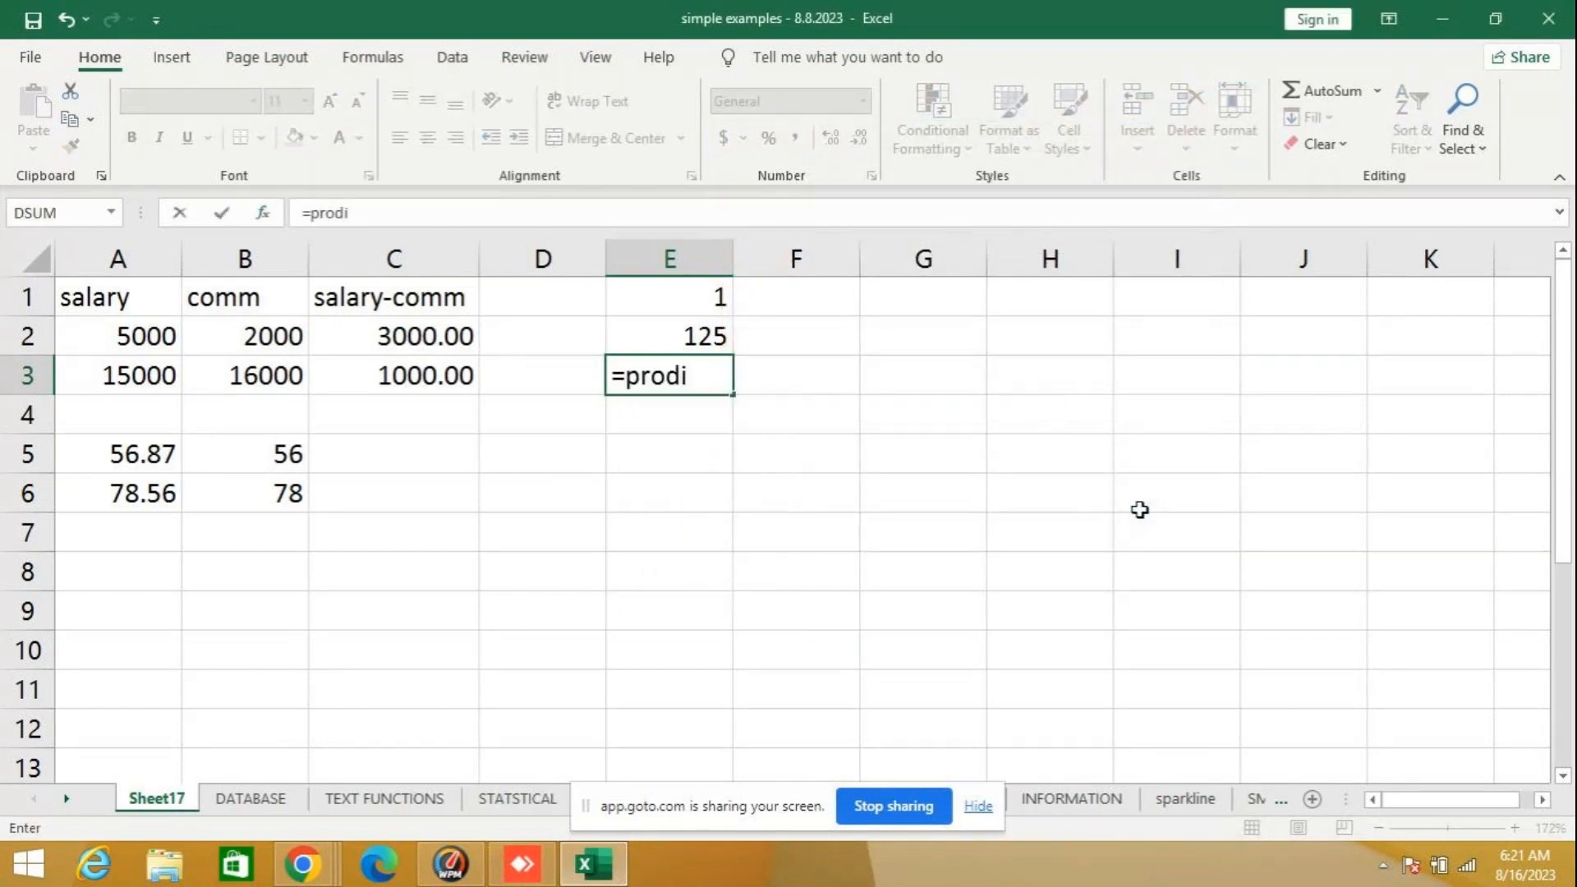
key("BackSpace")
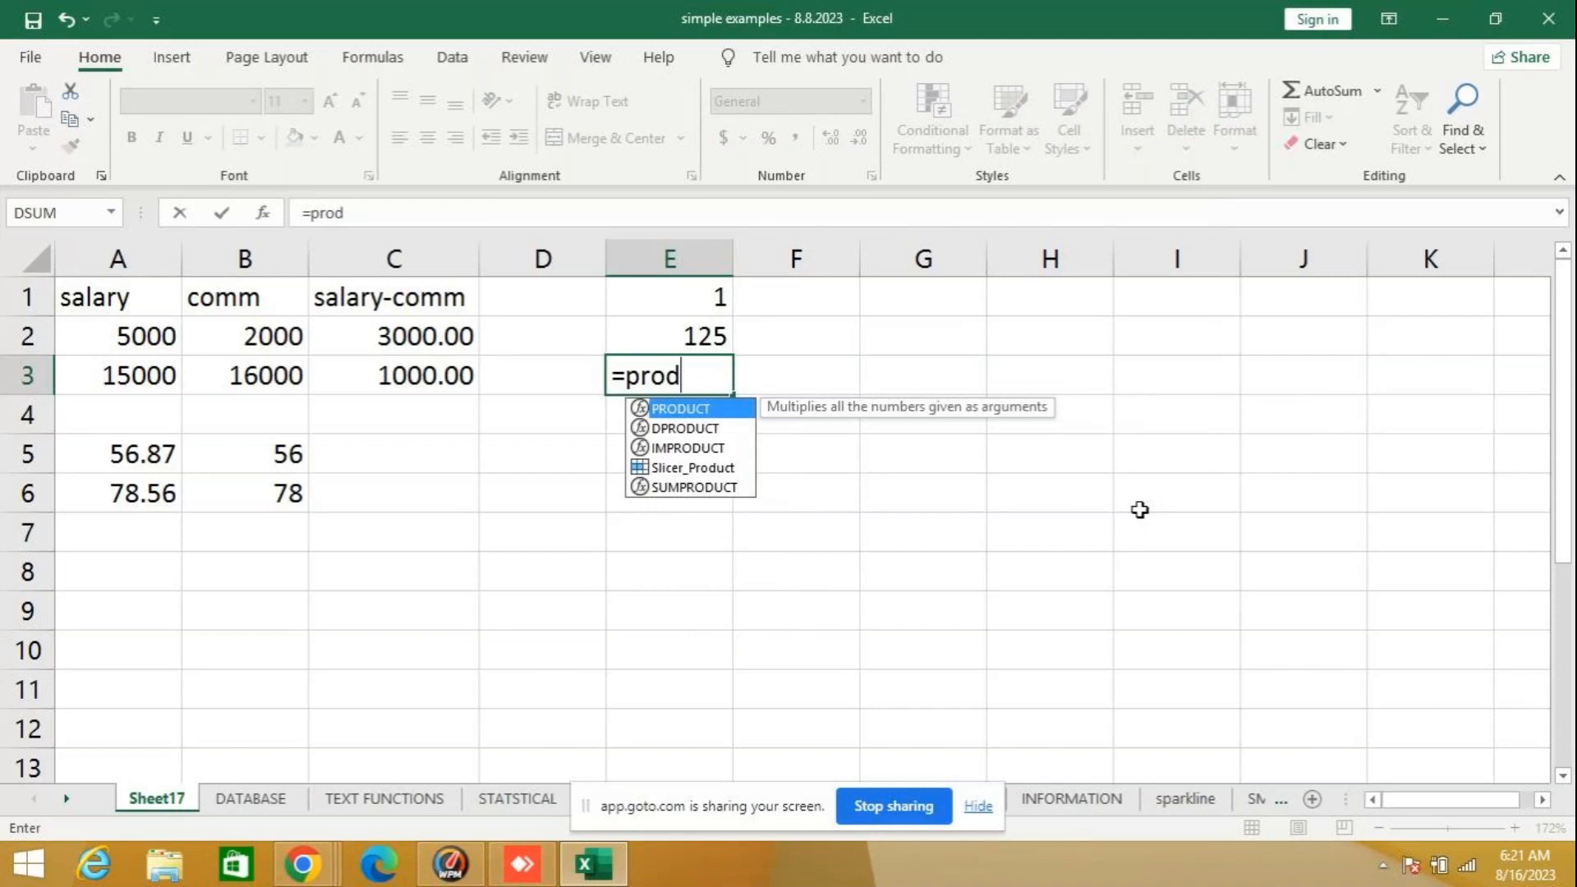
key("Tab")
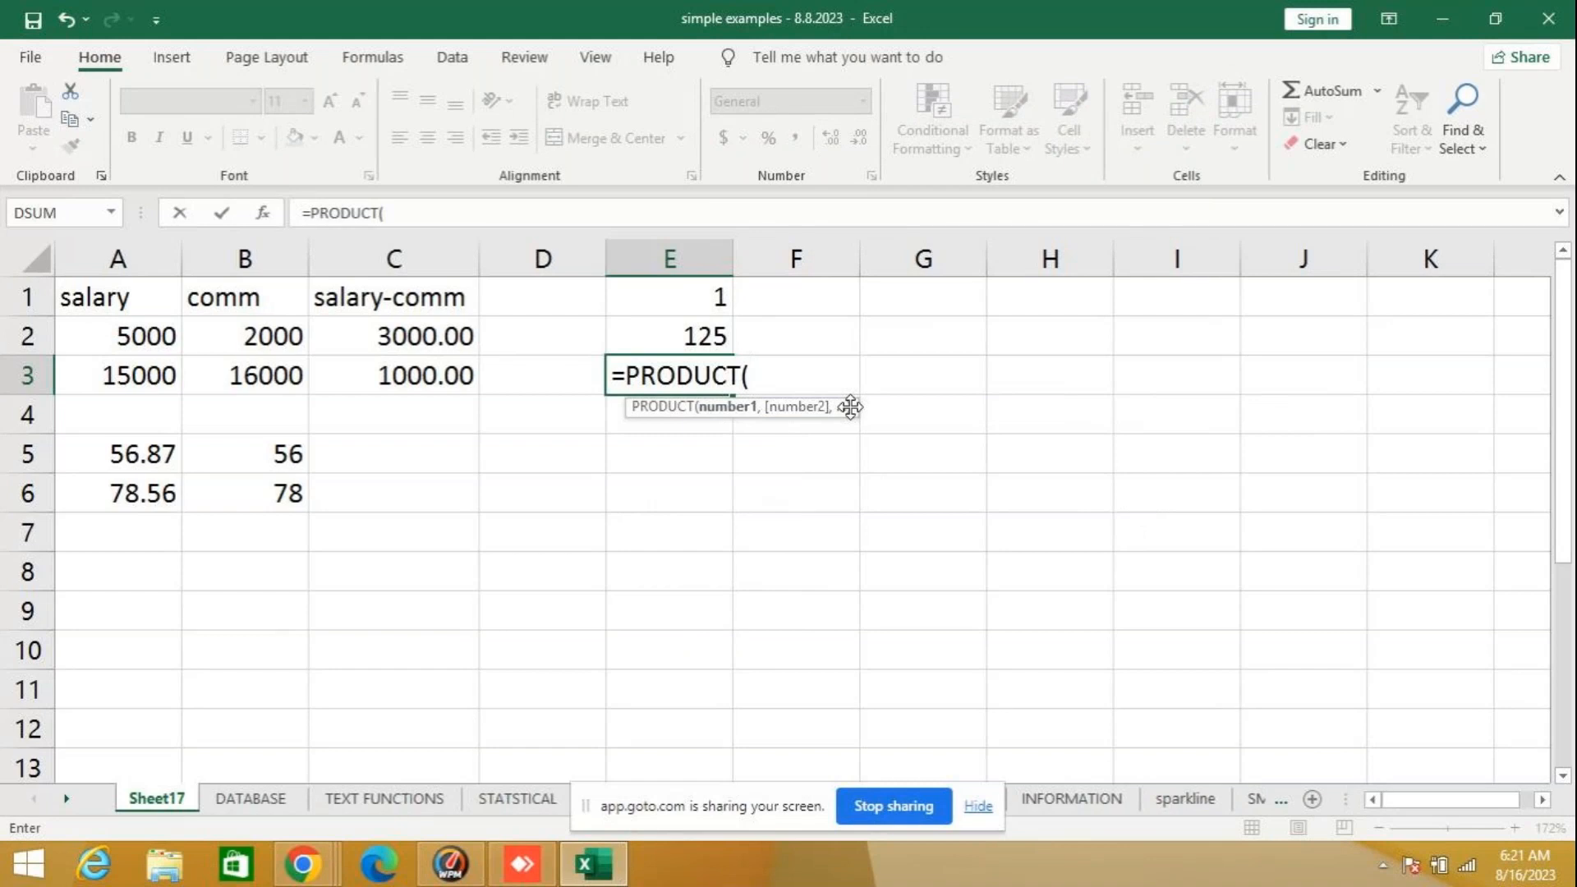
type("5,3")
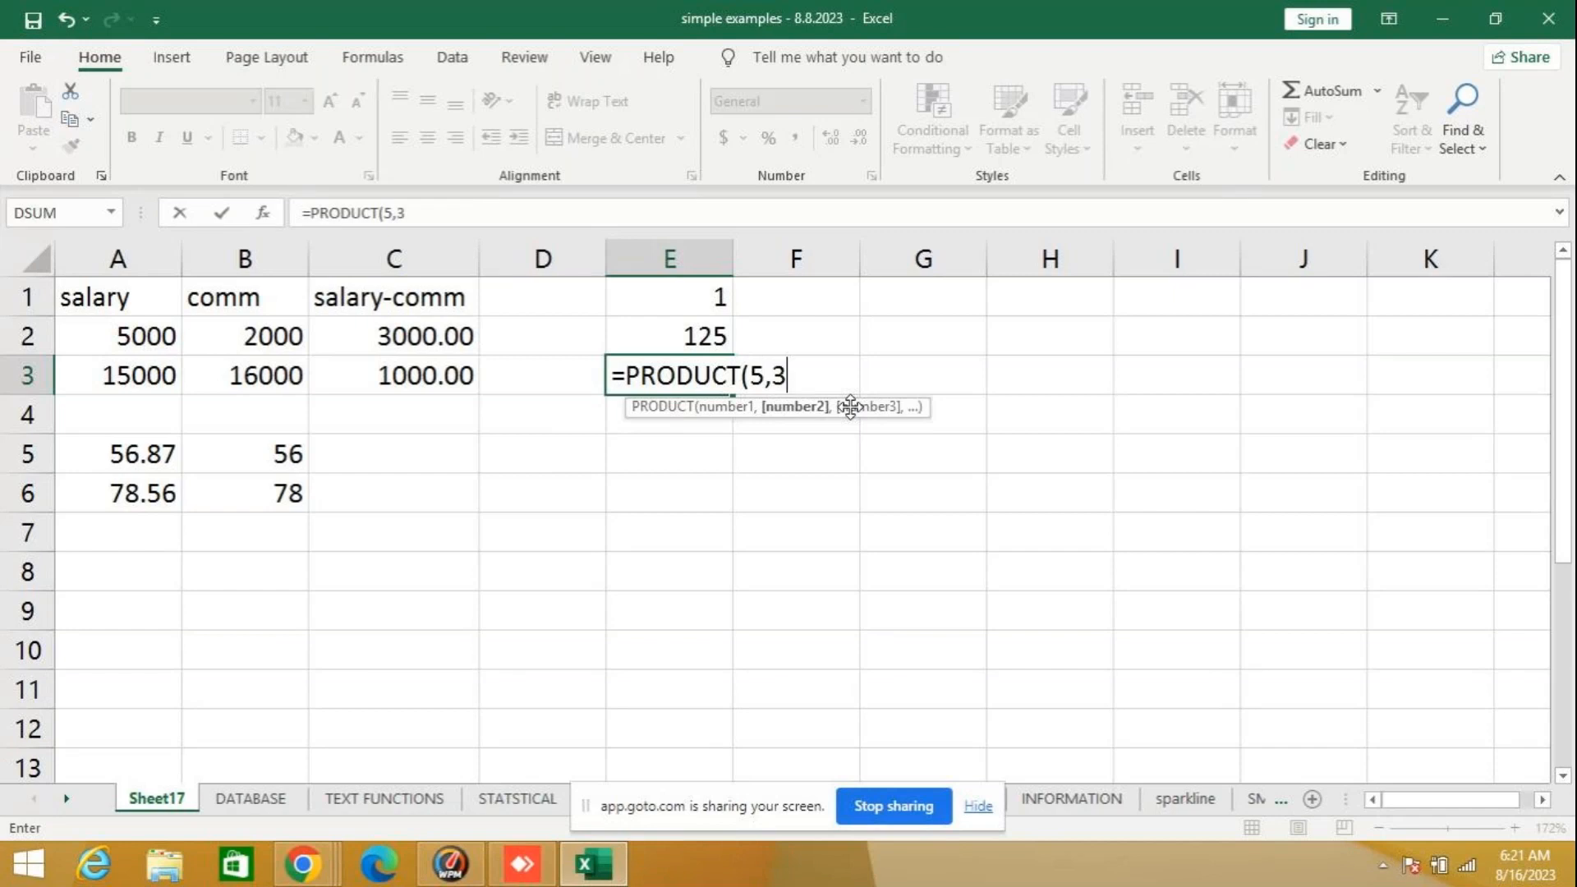
type(",2")
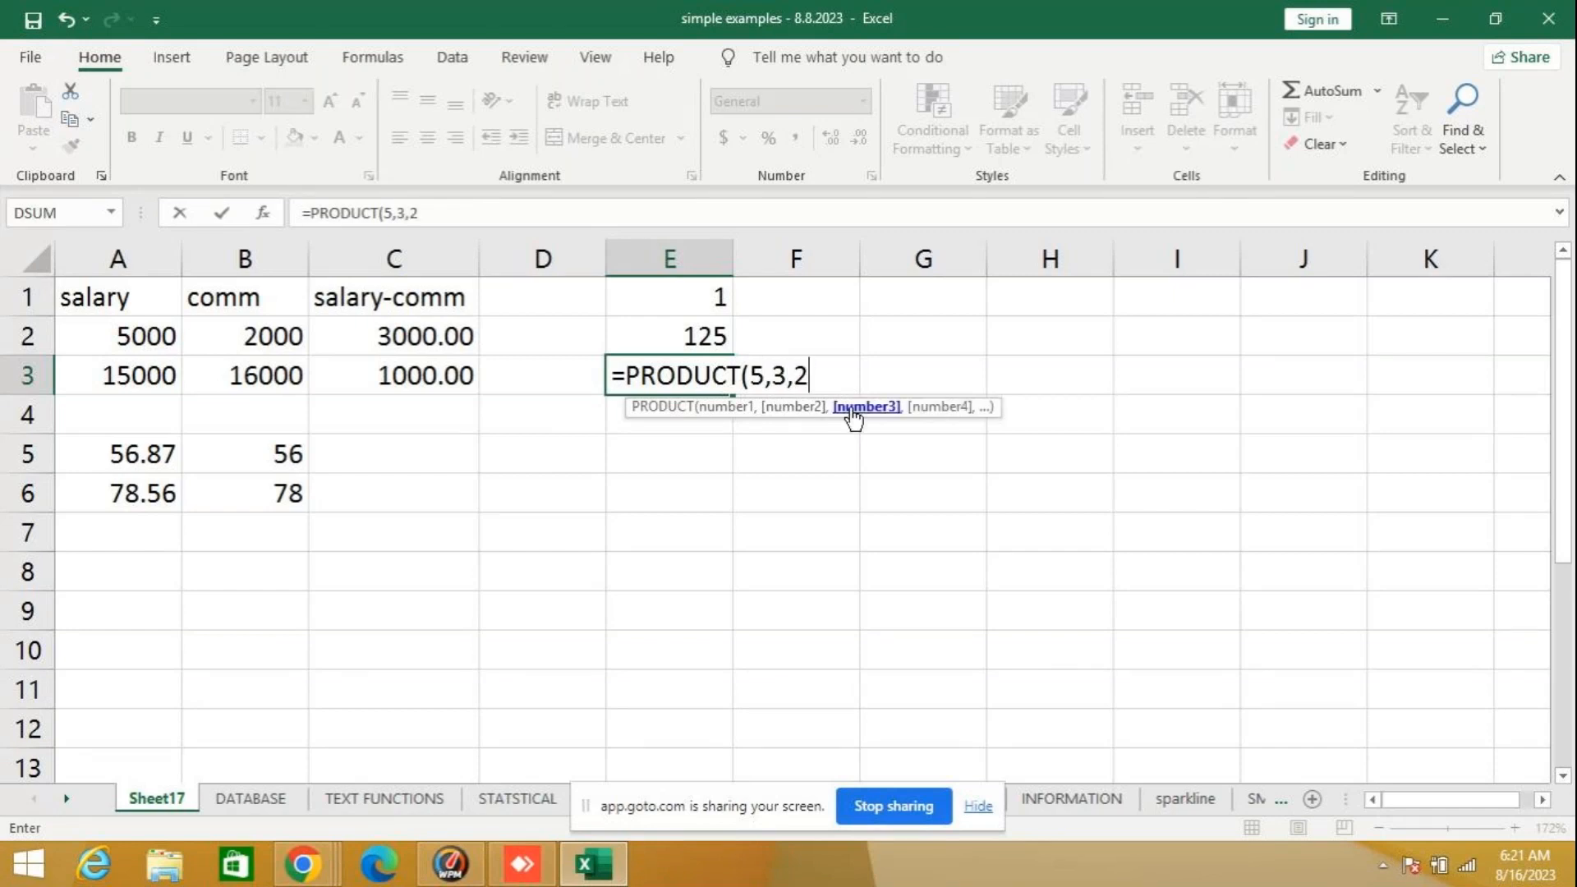
type(",10")
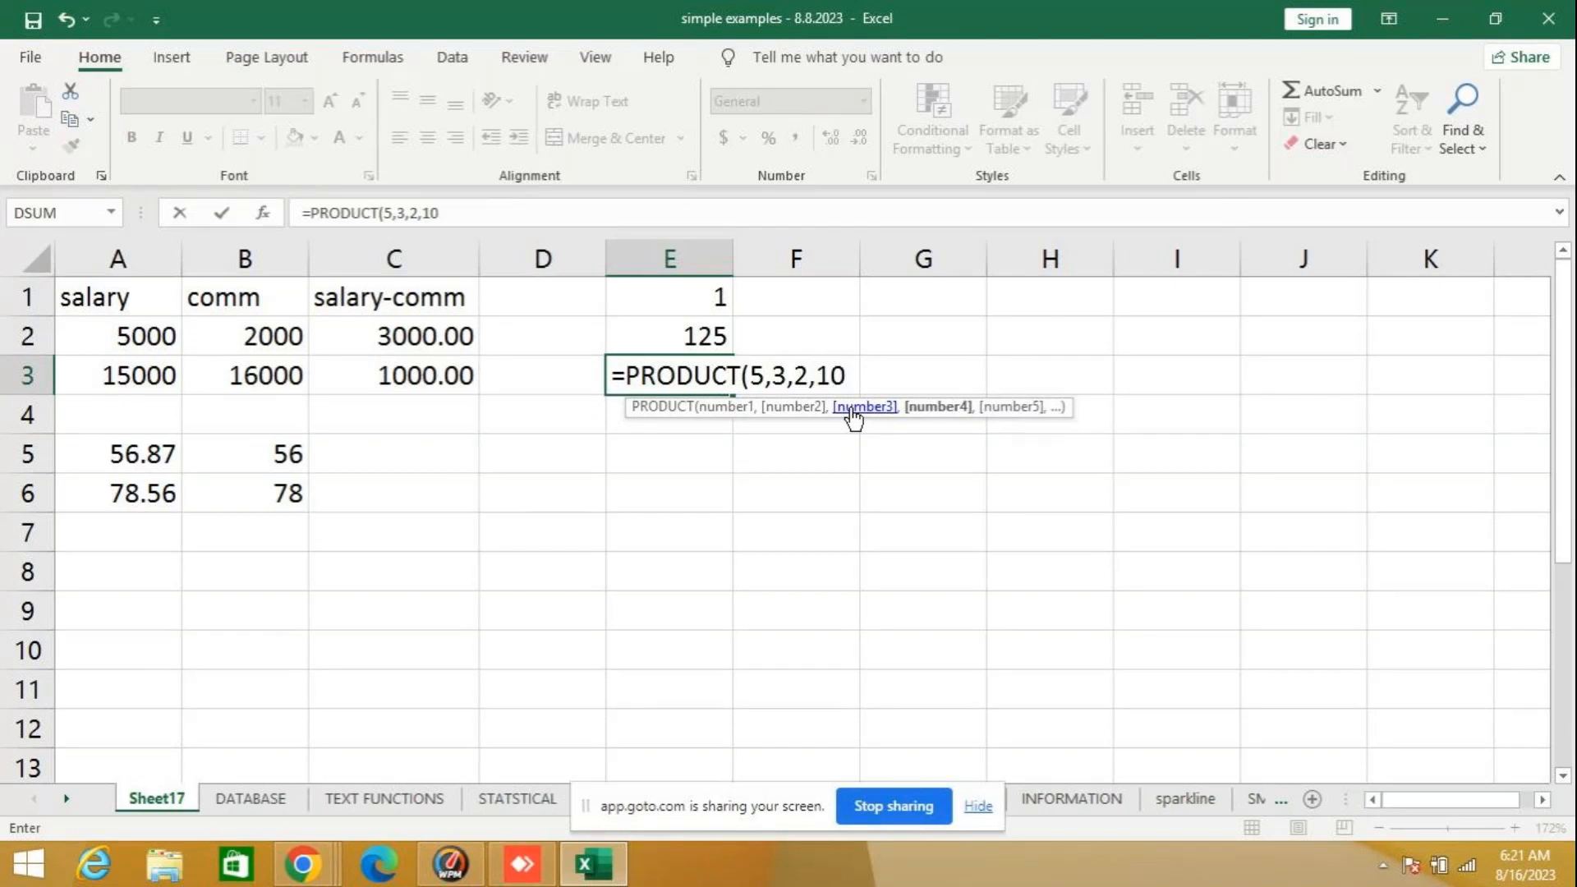
type(")")
key("Return")
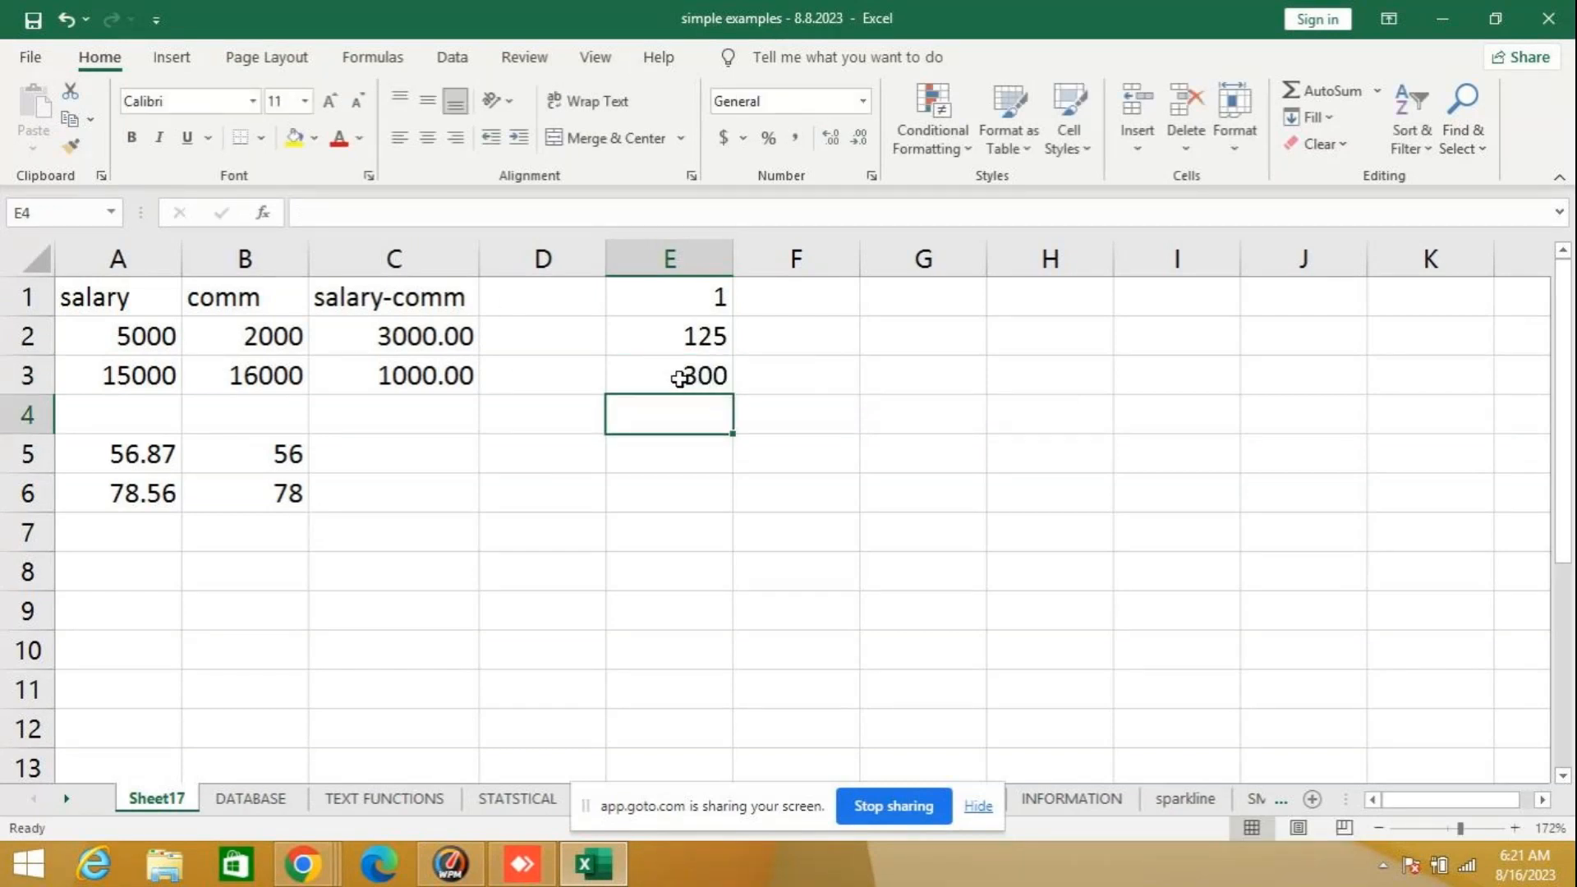
- Look up the syntax and description of ROUND among the Math & Trig functions from cell E4, without inserting it
left_click(263, 214)
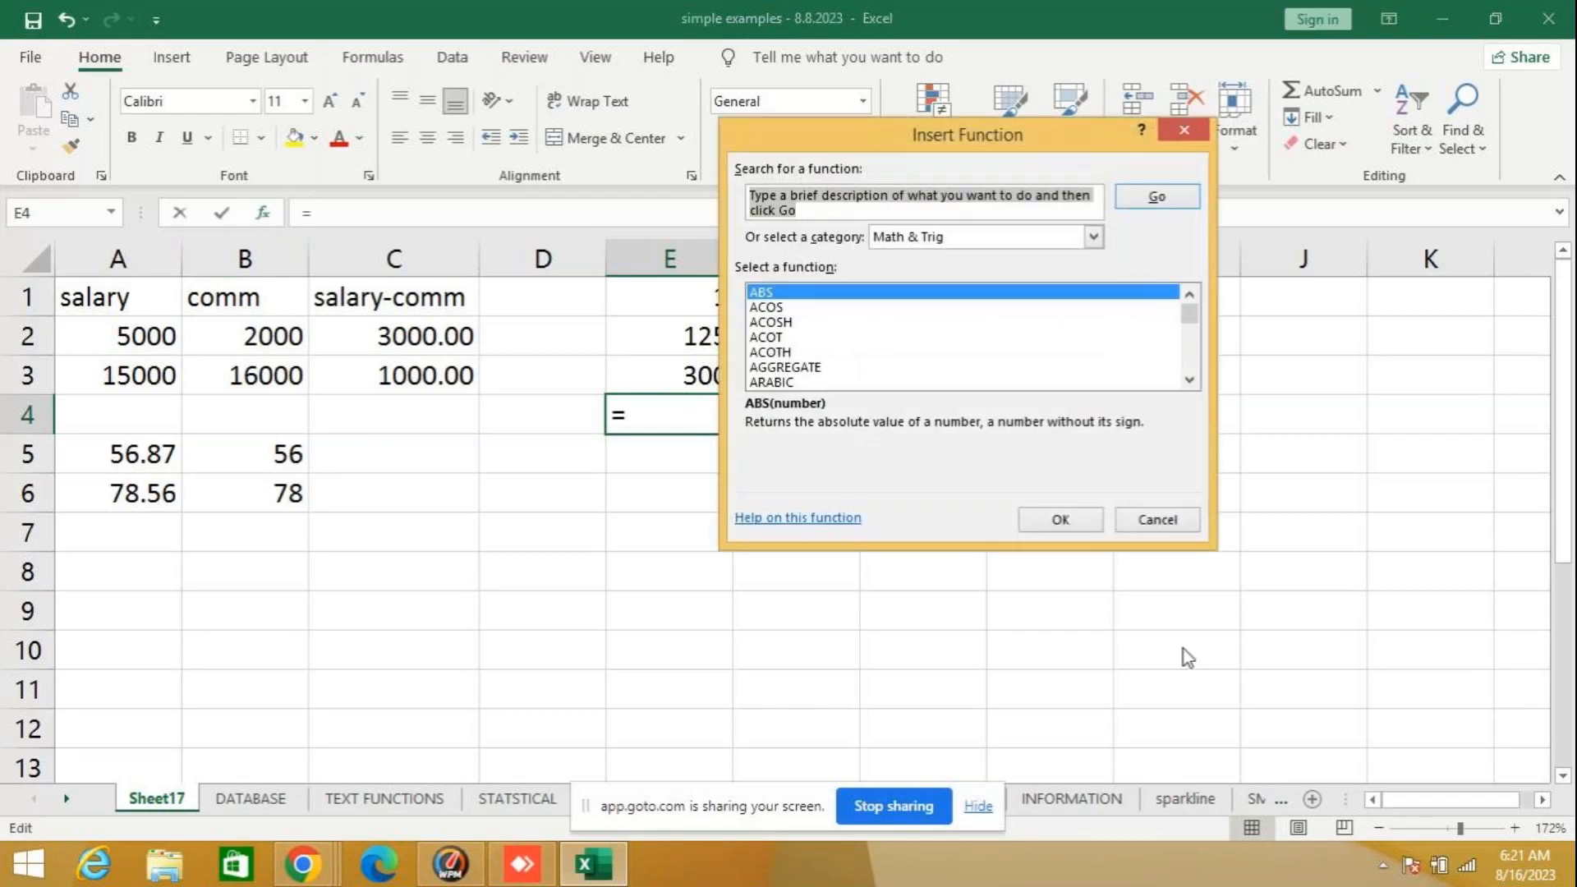
left_click_drag(1190, 315, 1191, 345)
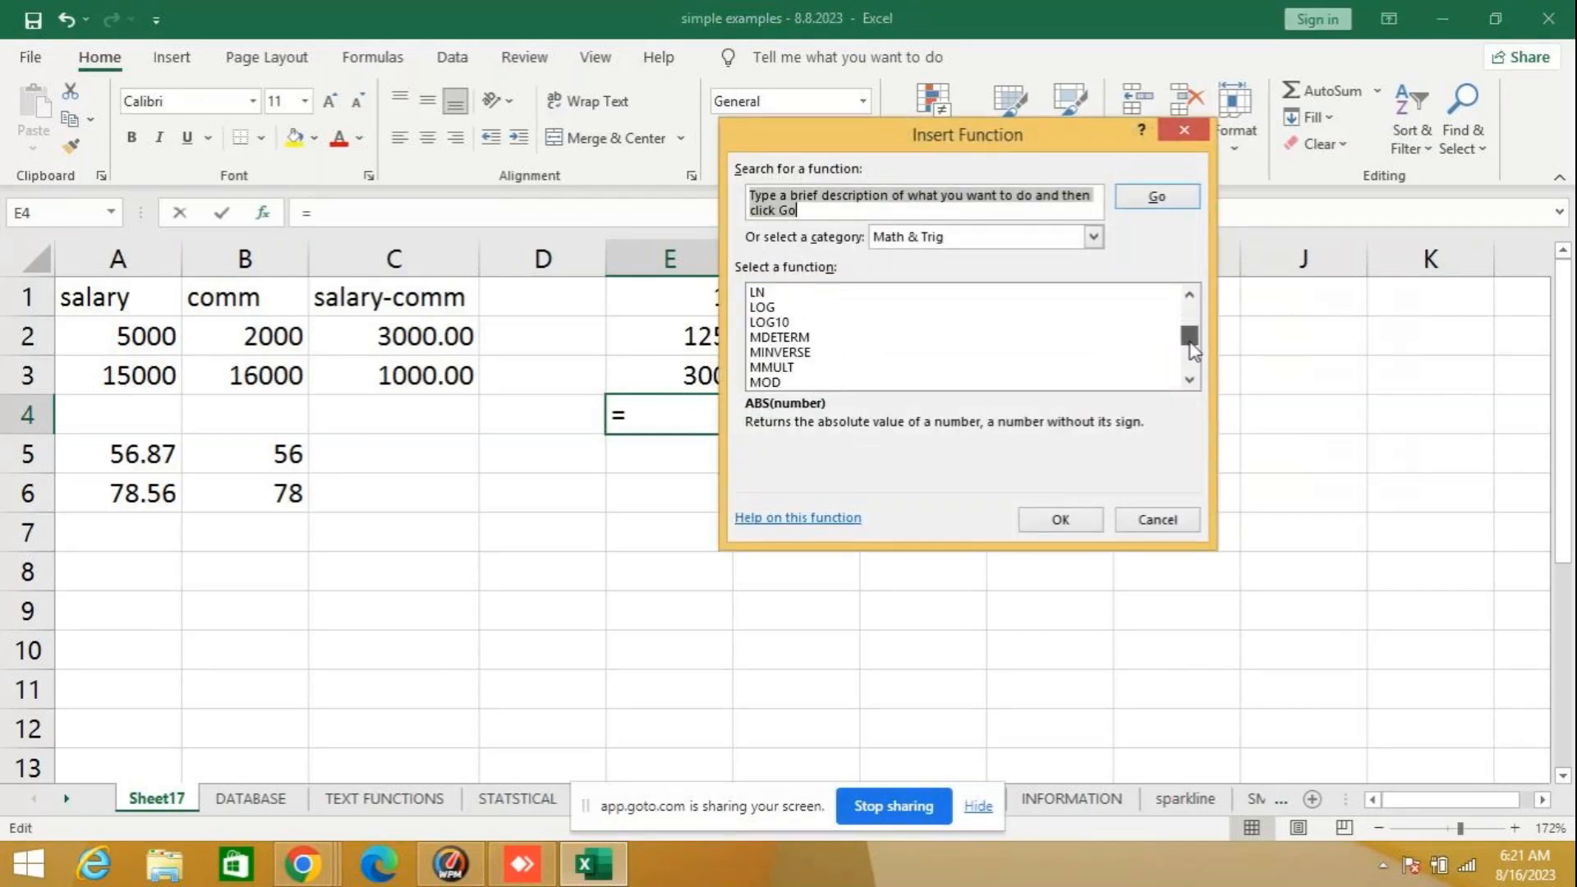
left_click(1190, 380)
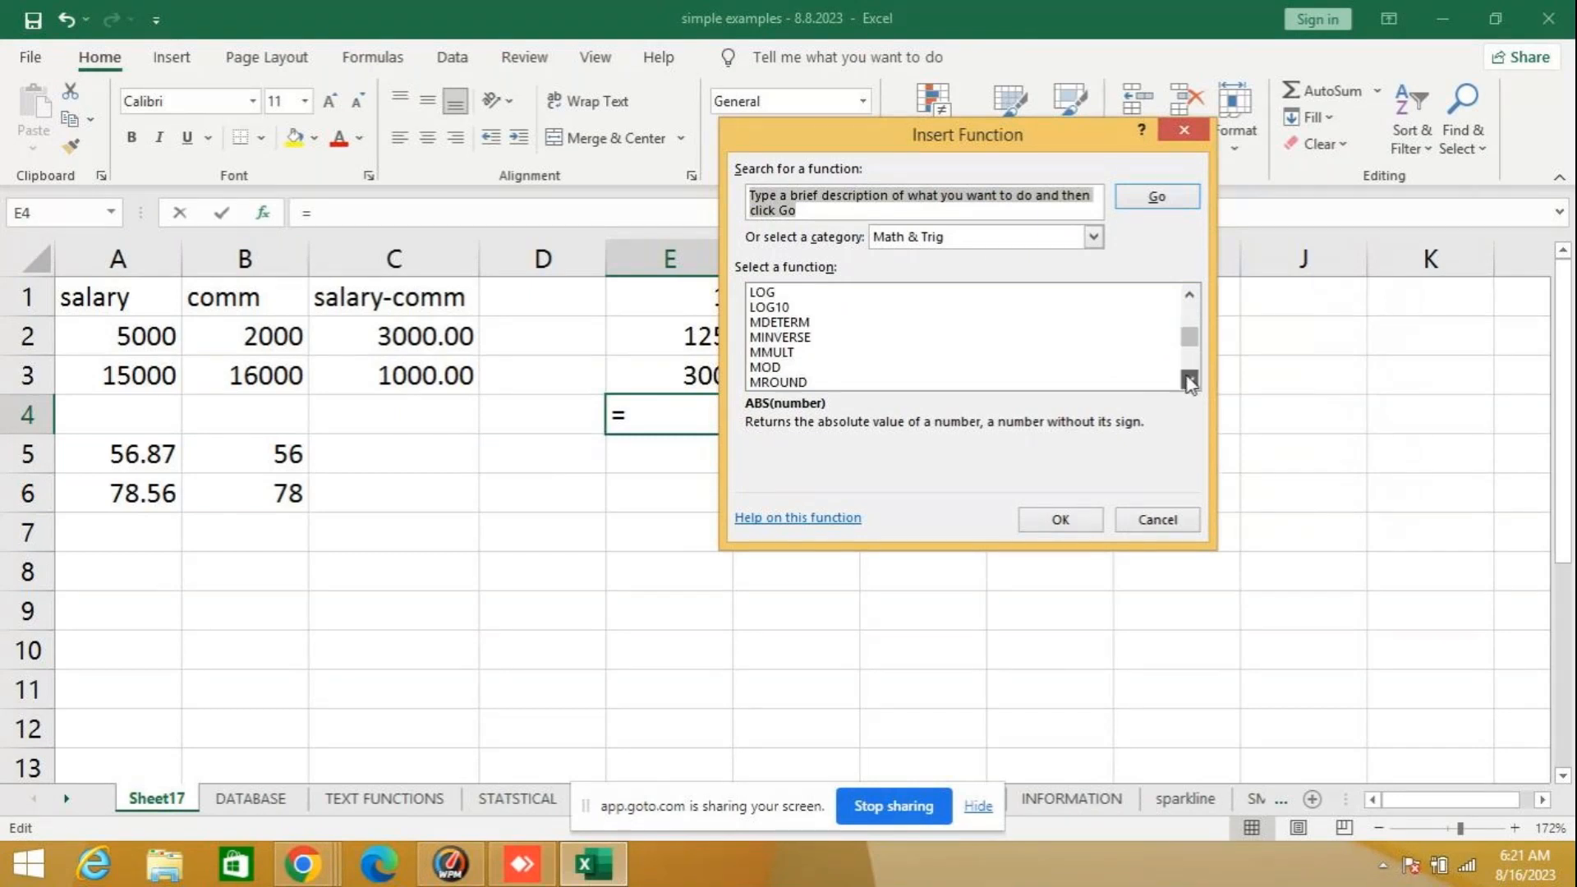
left_click(1188, 379)
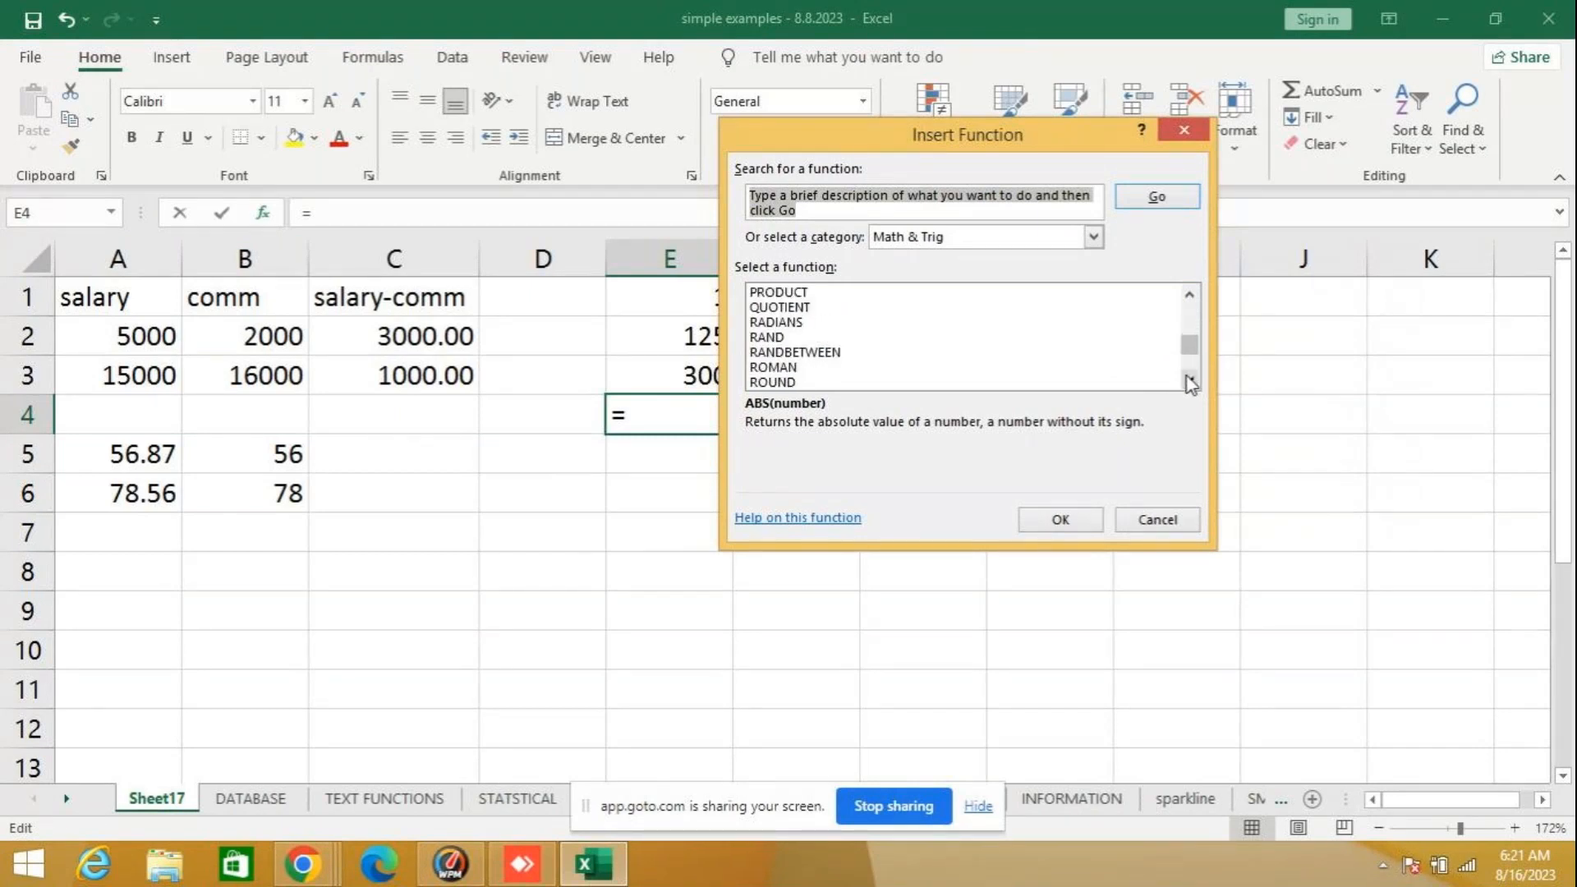
left_click(752, 383)
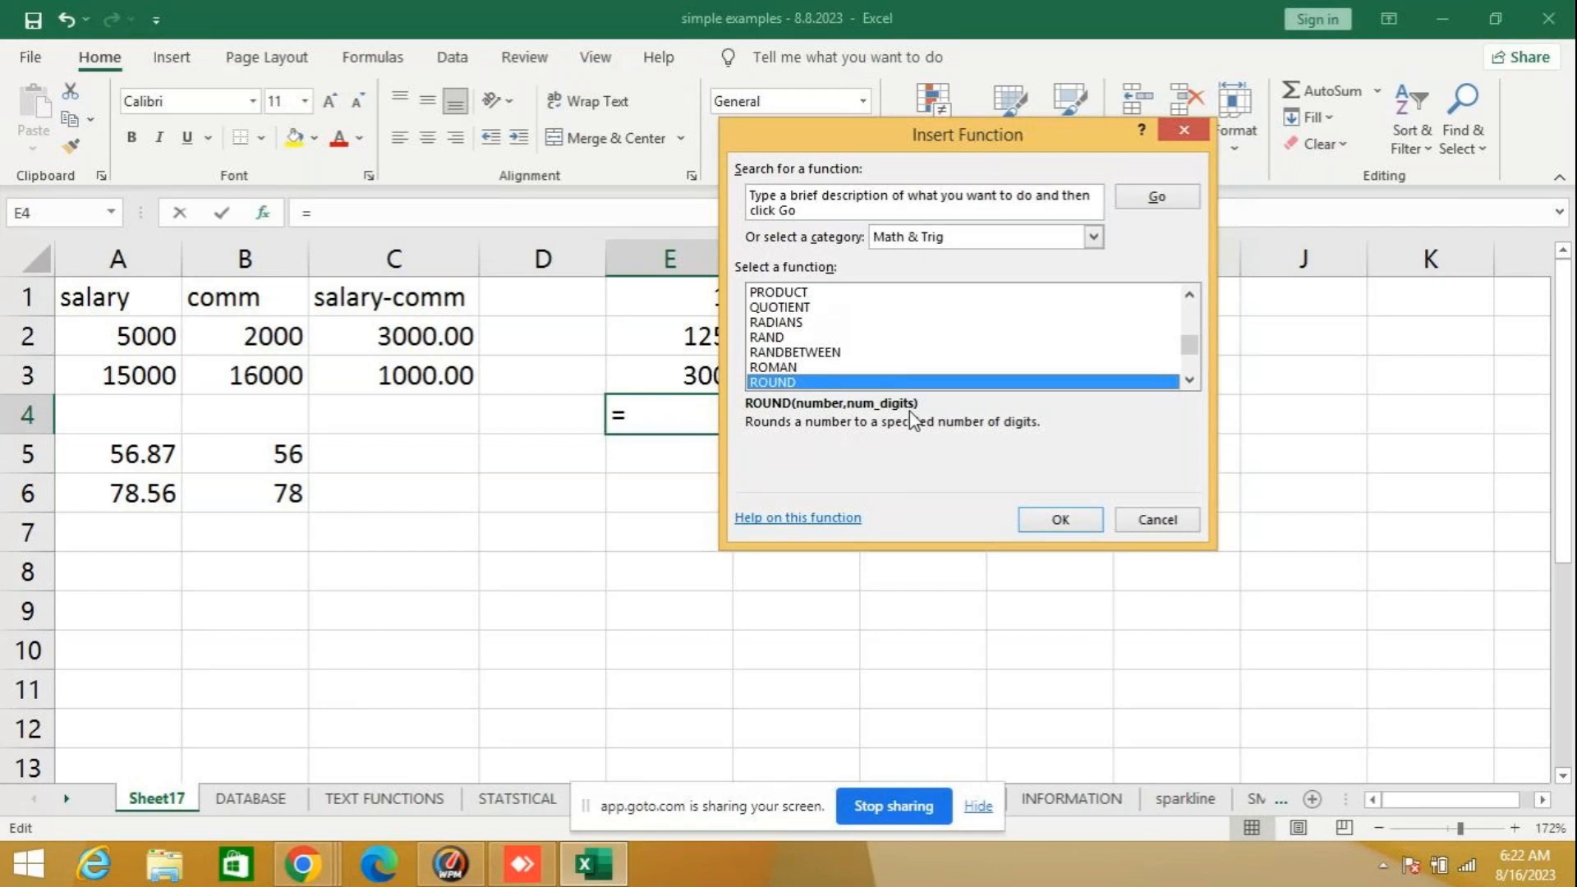
left_click(1140, 519)
- Enter the formula =ROUND(5775.856,2) in cell E5
left_click(668, 448)
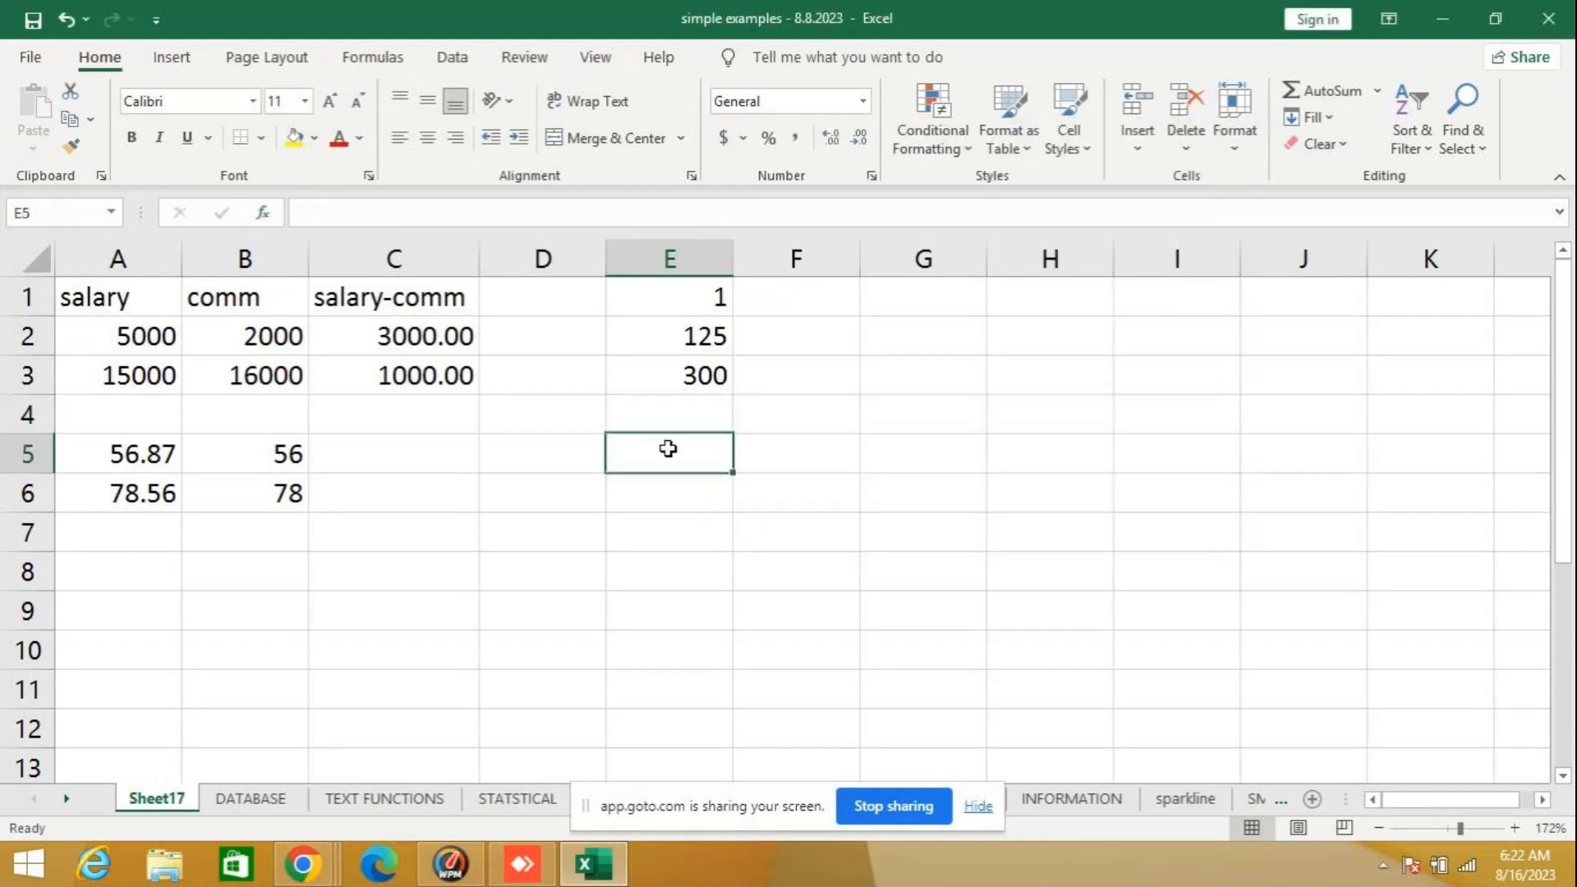
type("=")
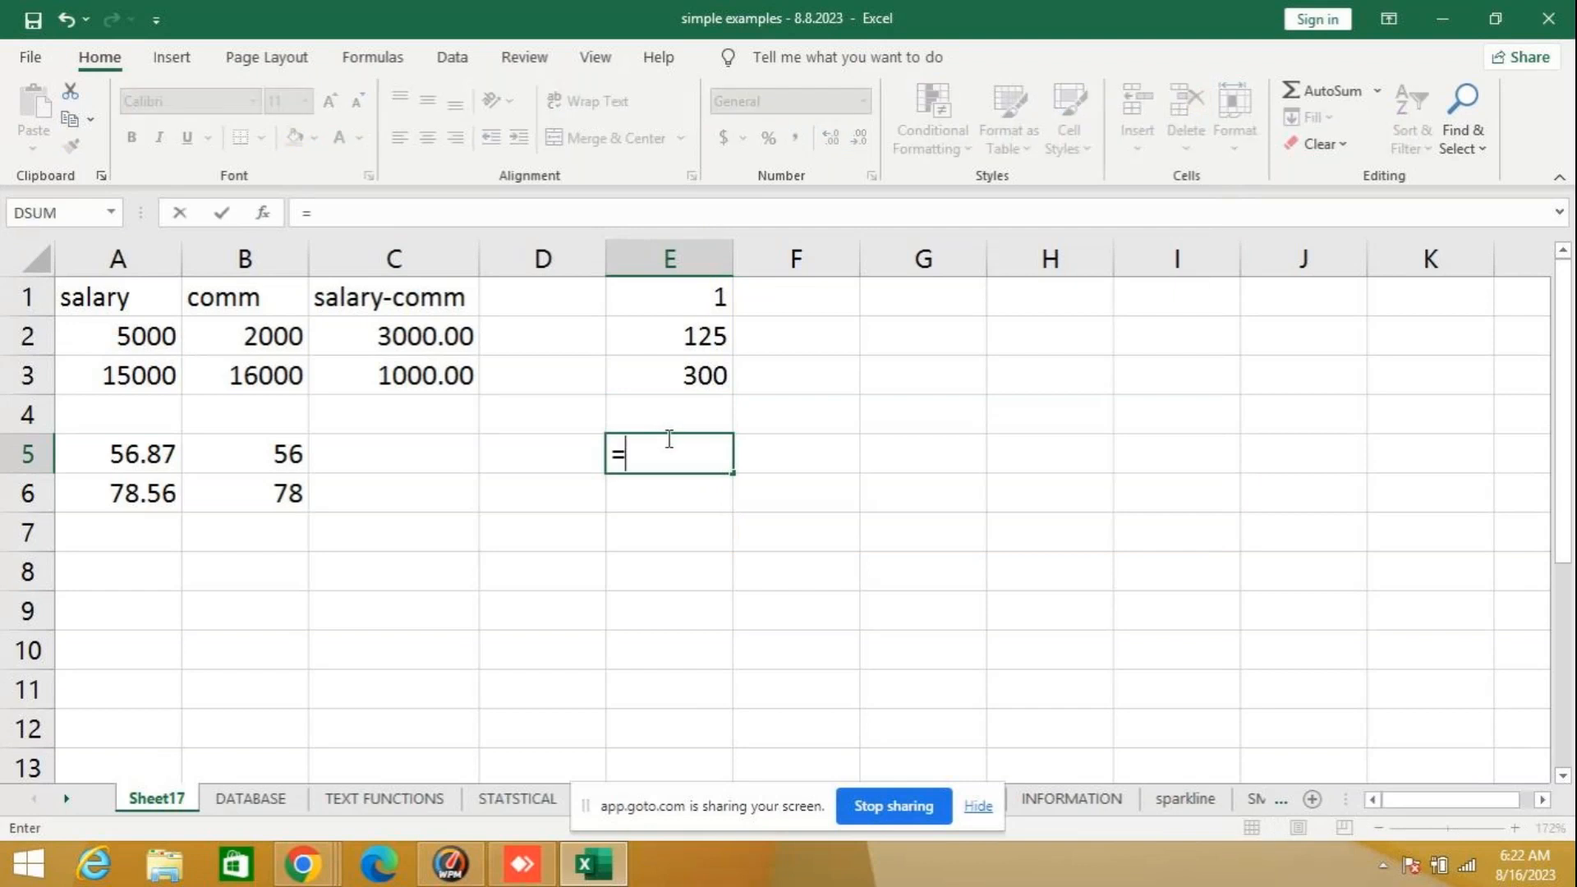
type("round")
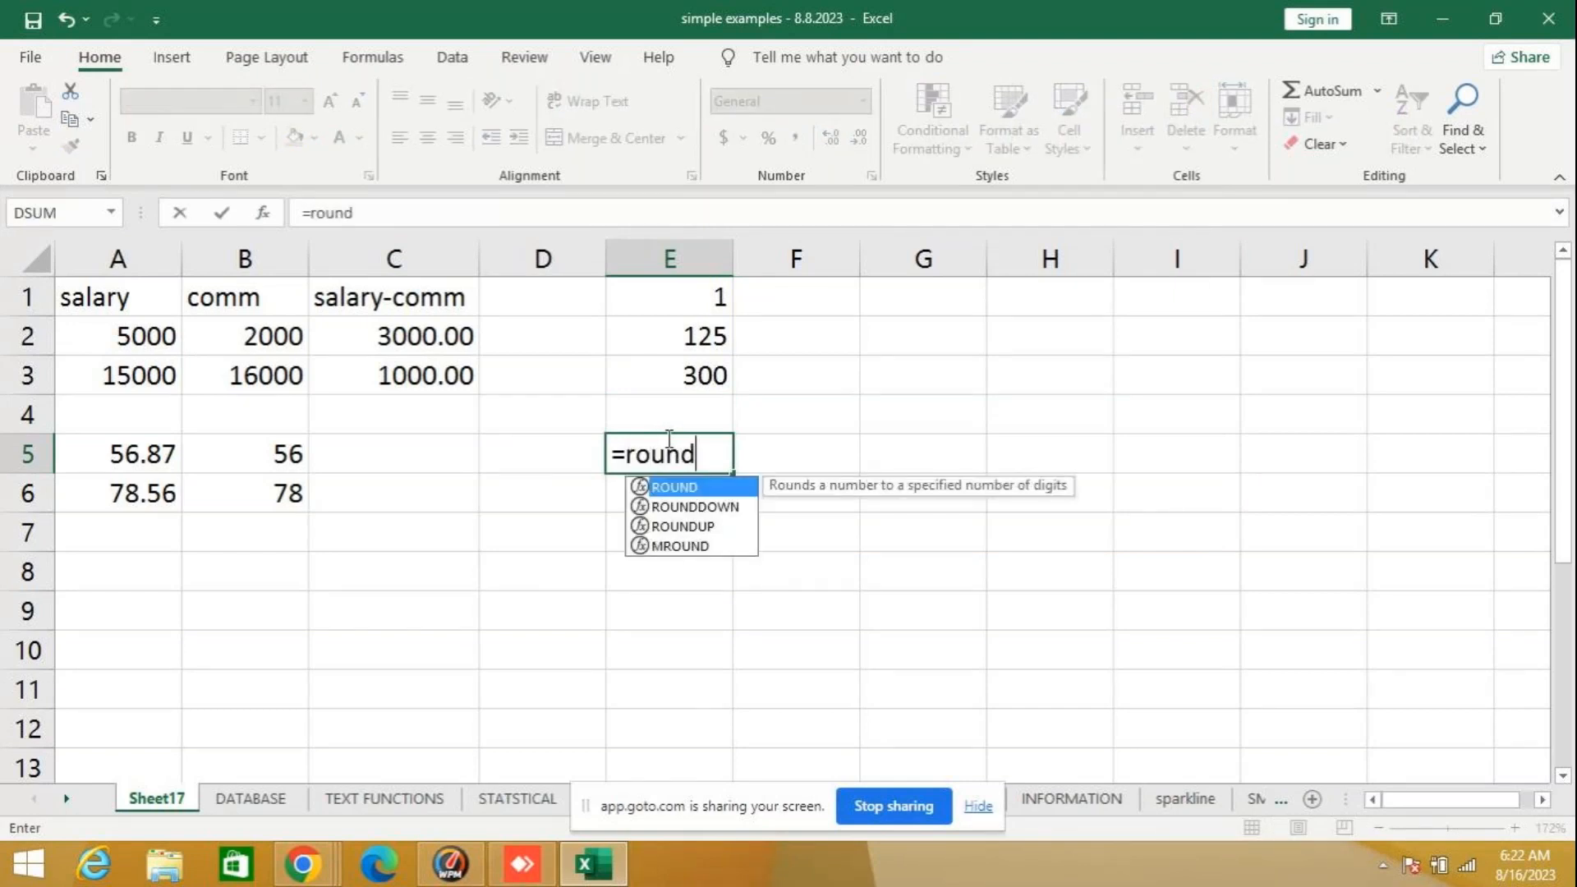
key("Tab")
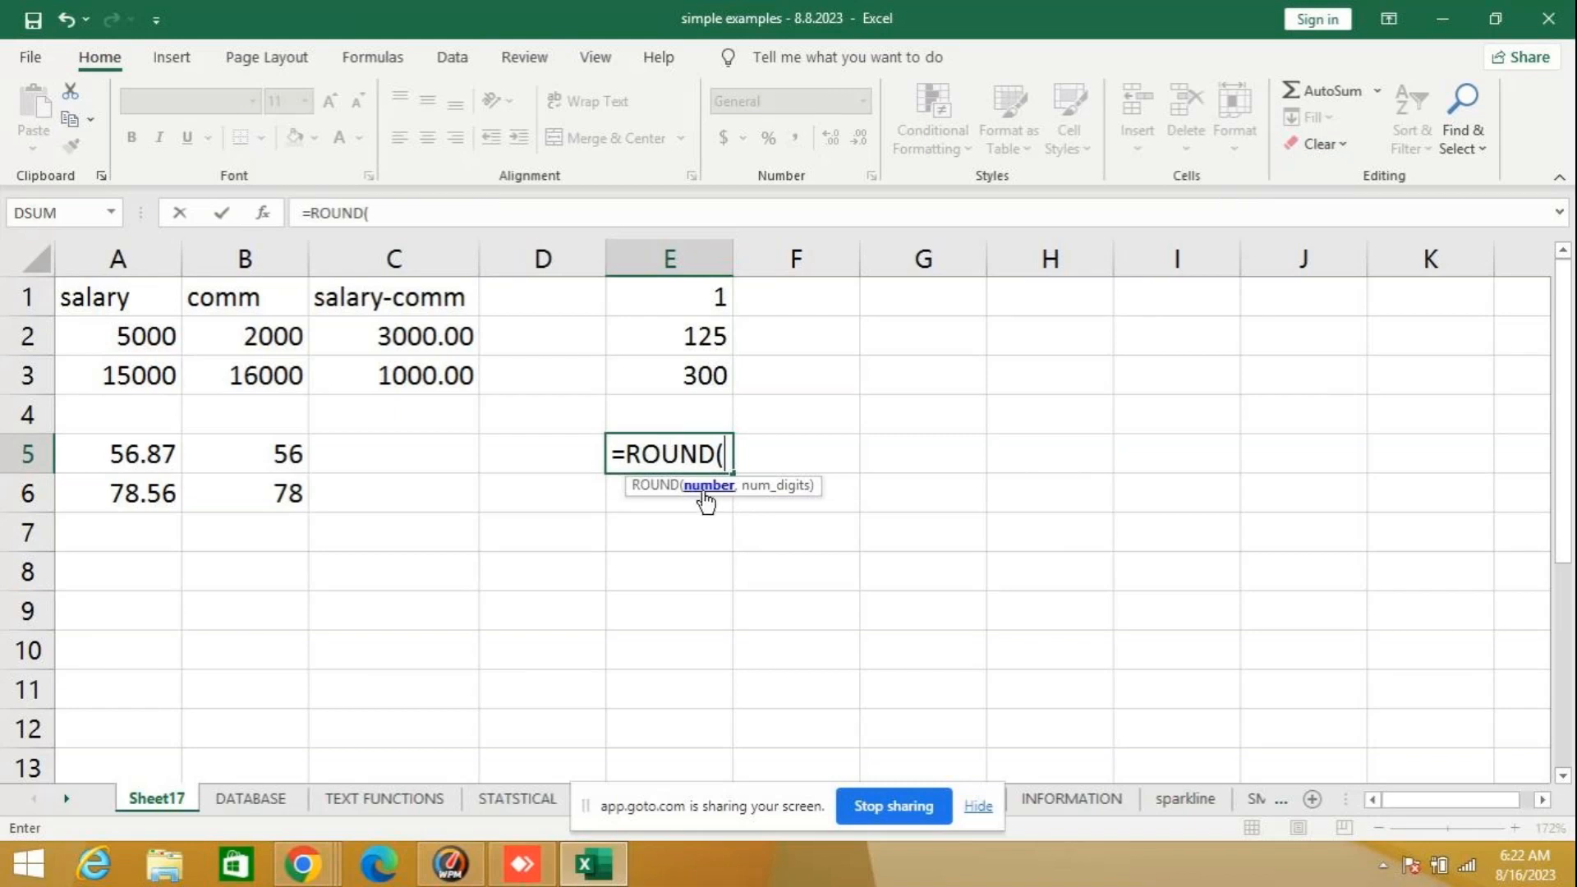
type("577")
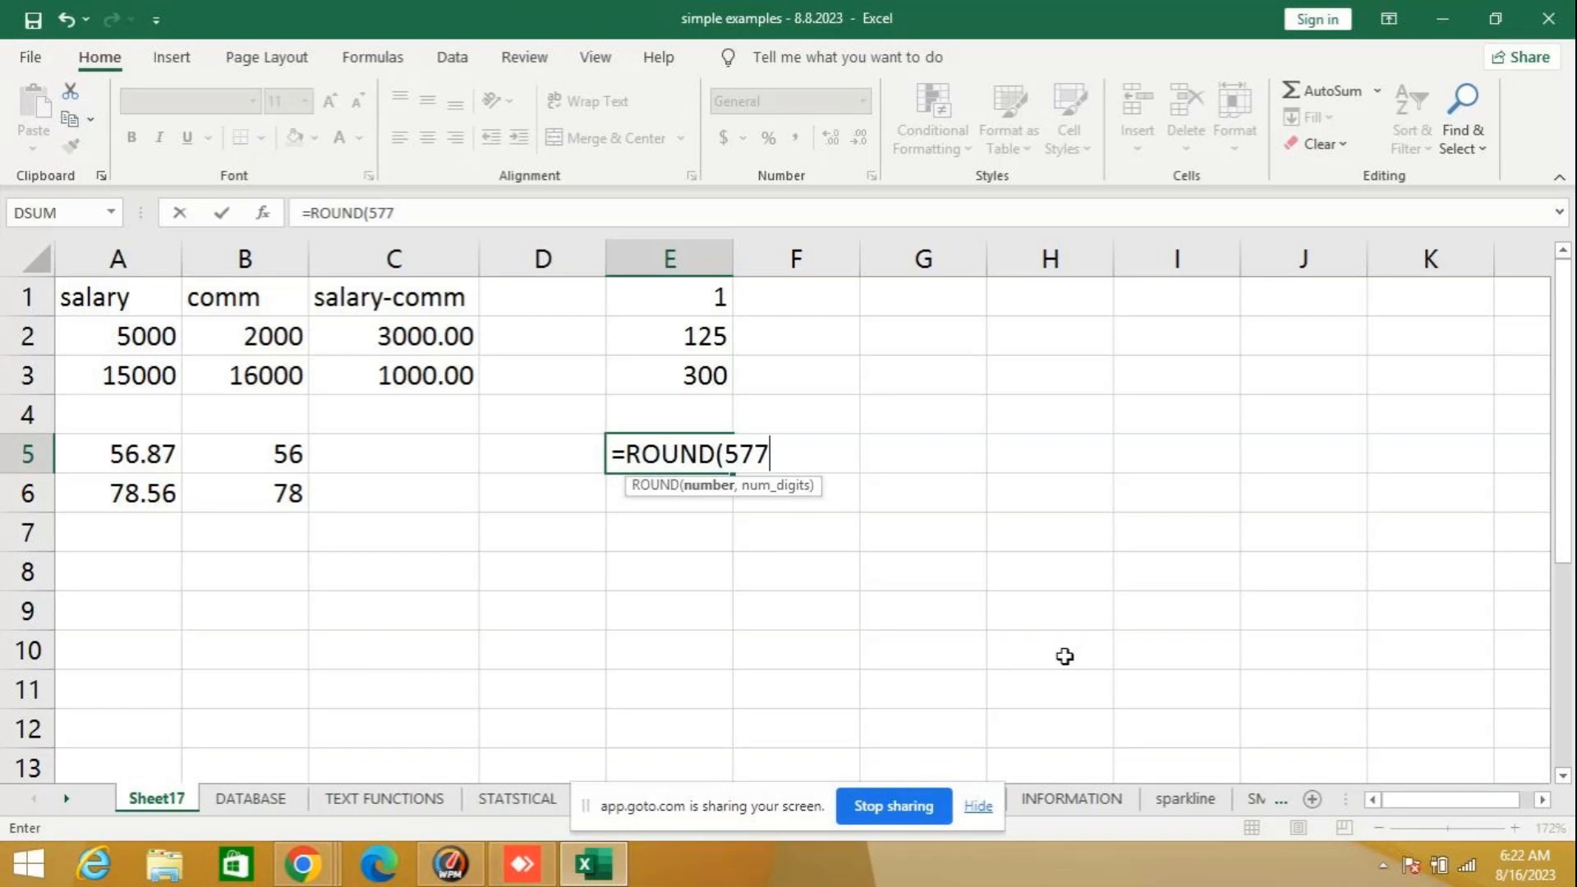
type("5.899,")
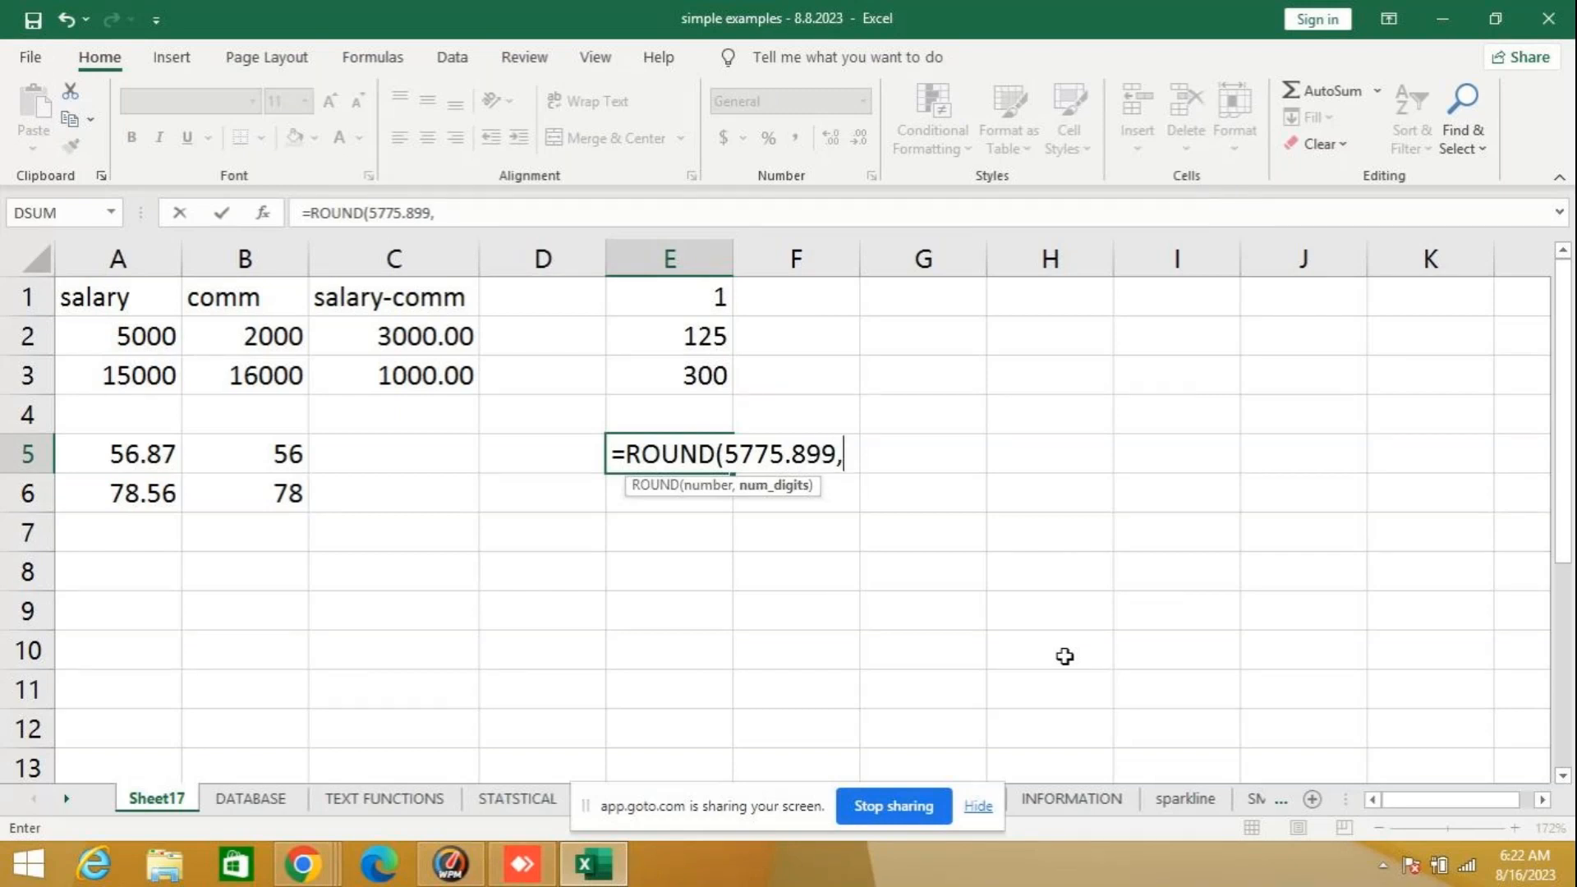
key("BackSpace")
key("BackSpace")
key("BackSpace")
type("53")
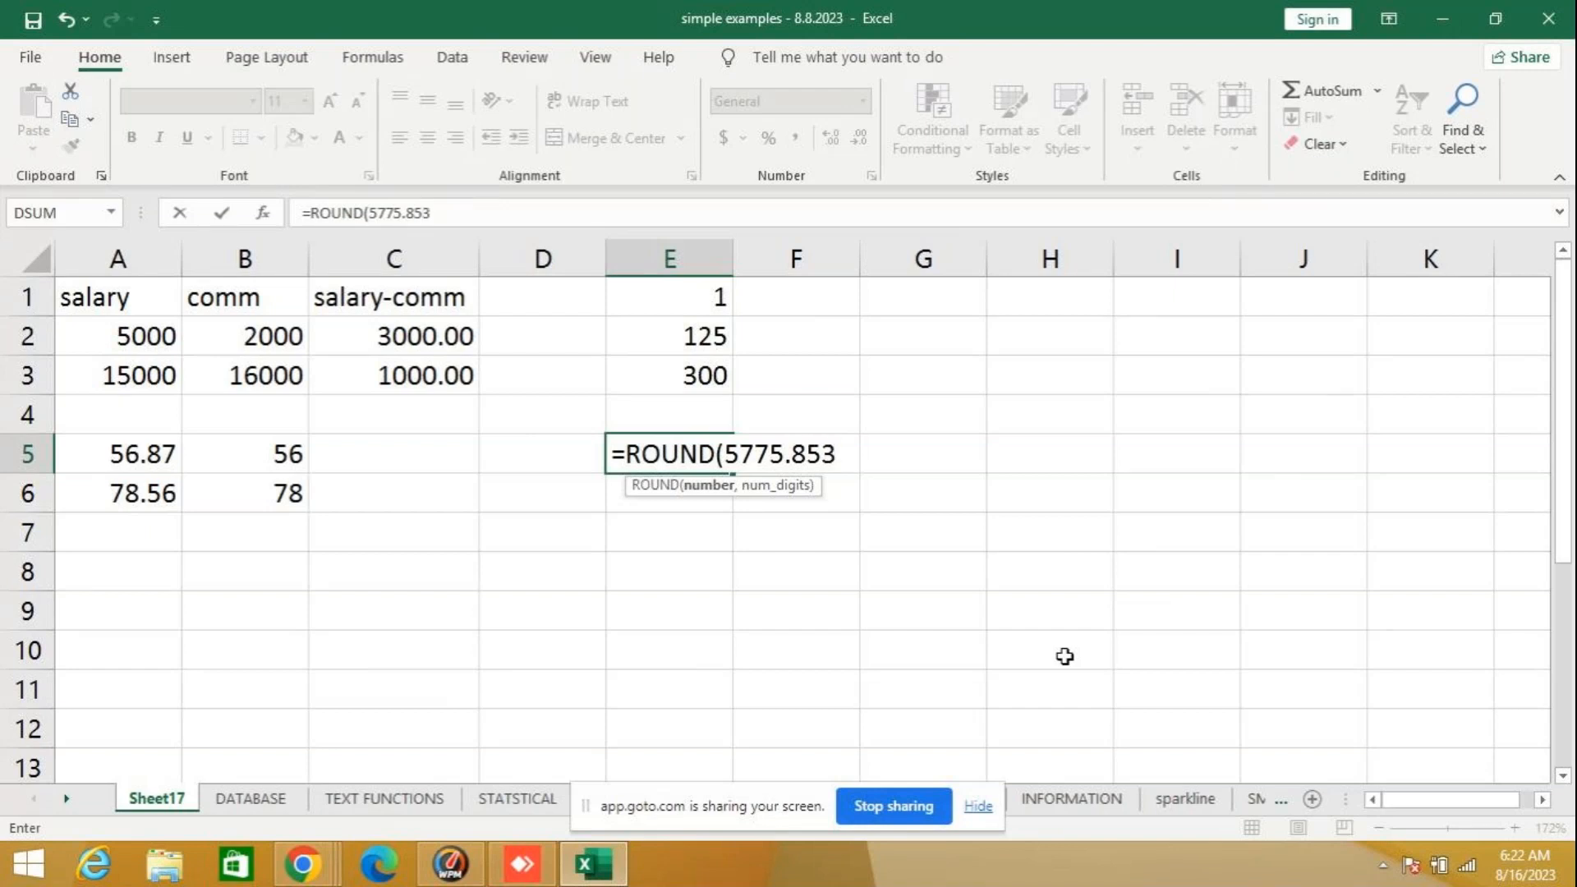
key("BackSpace")
type("6,")
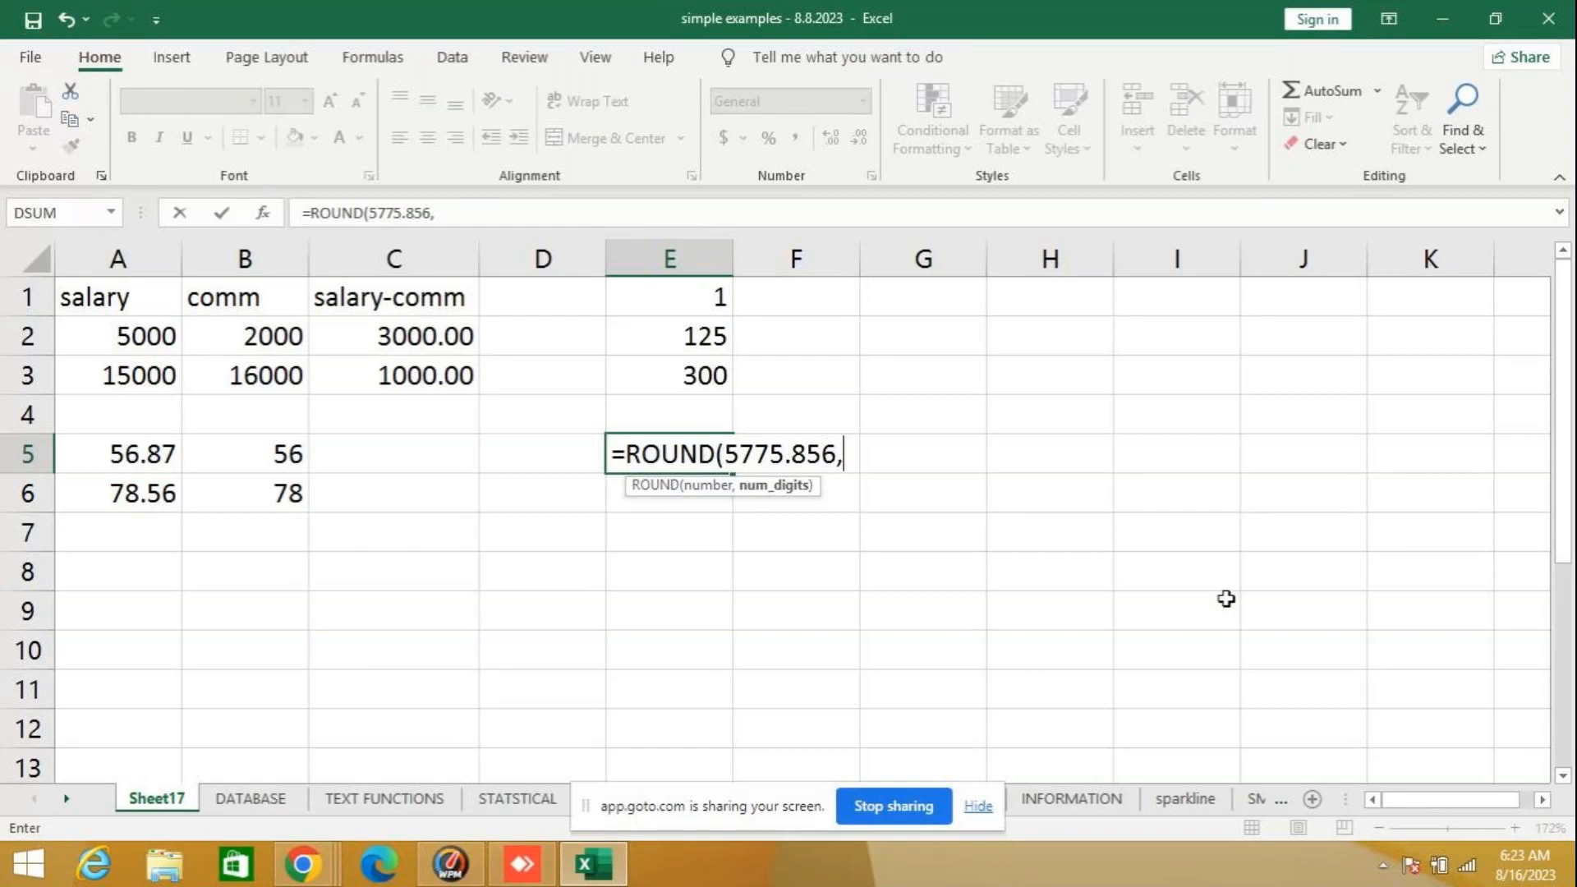
type("2)")
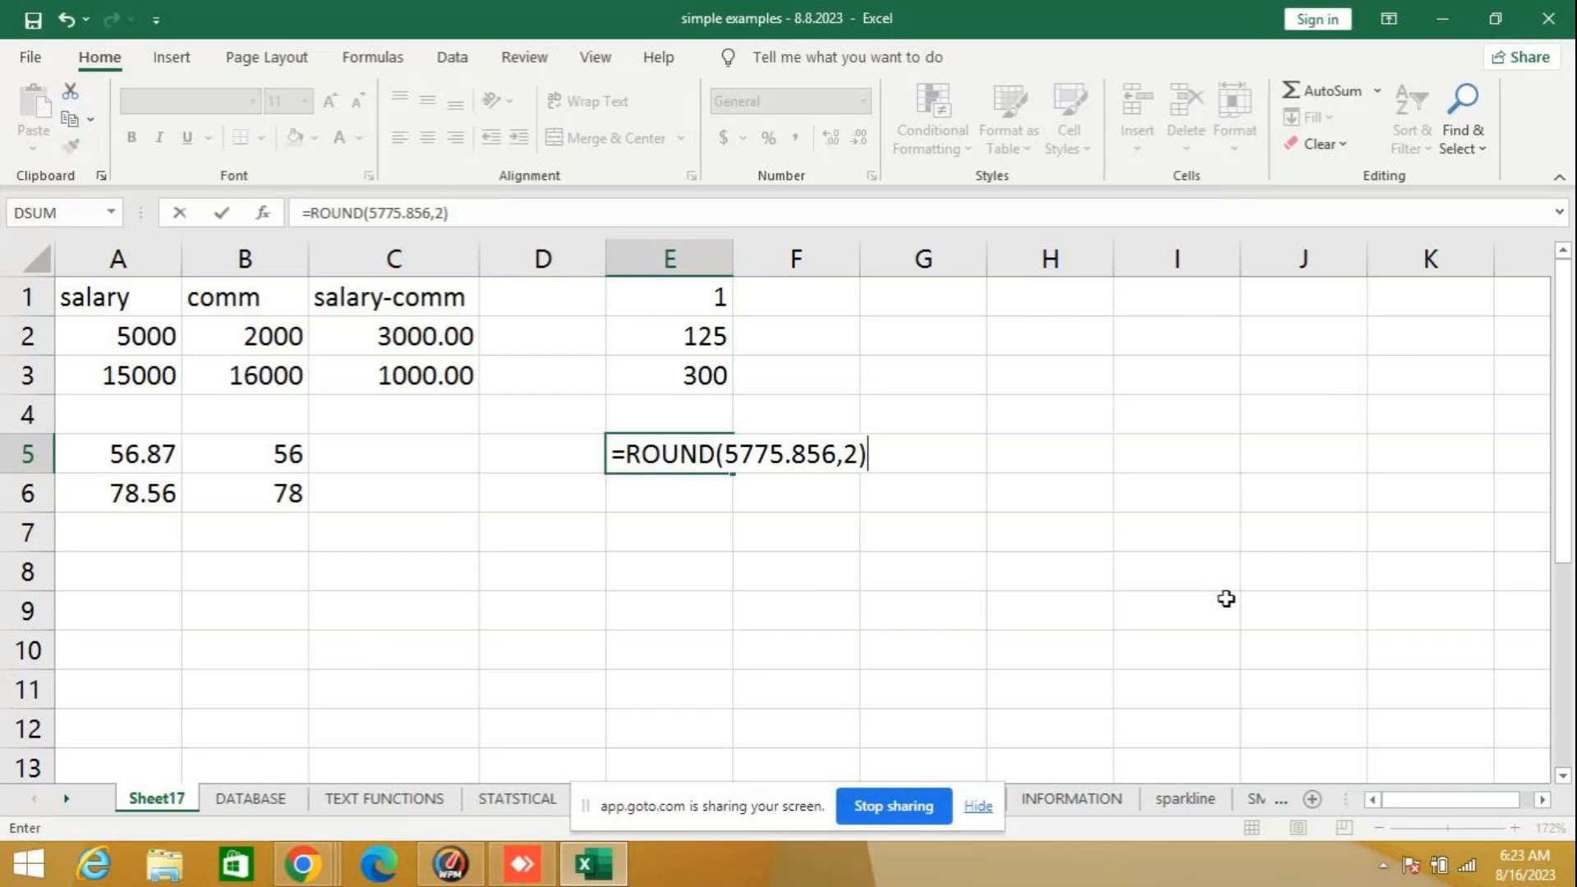
key("Return")
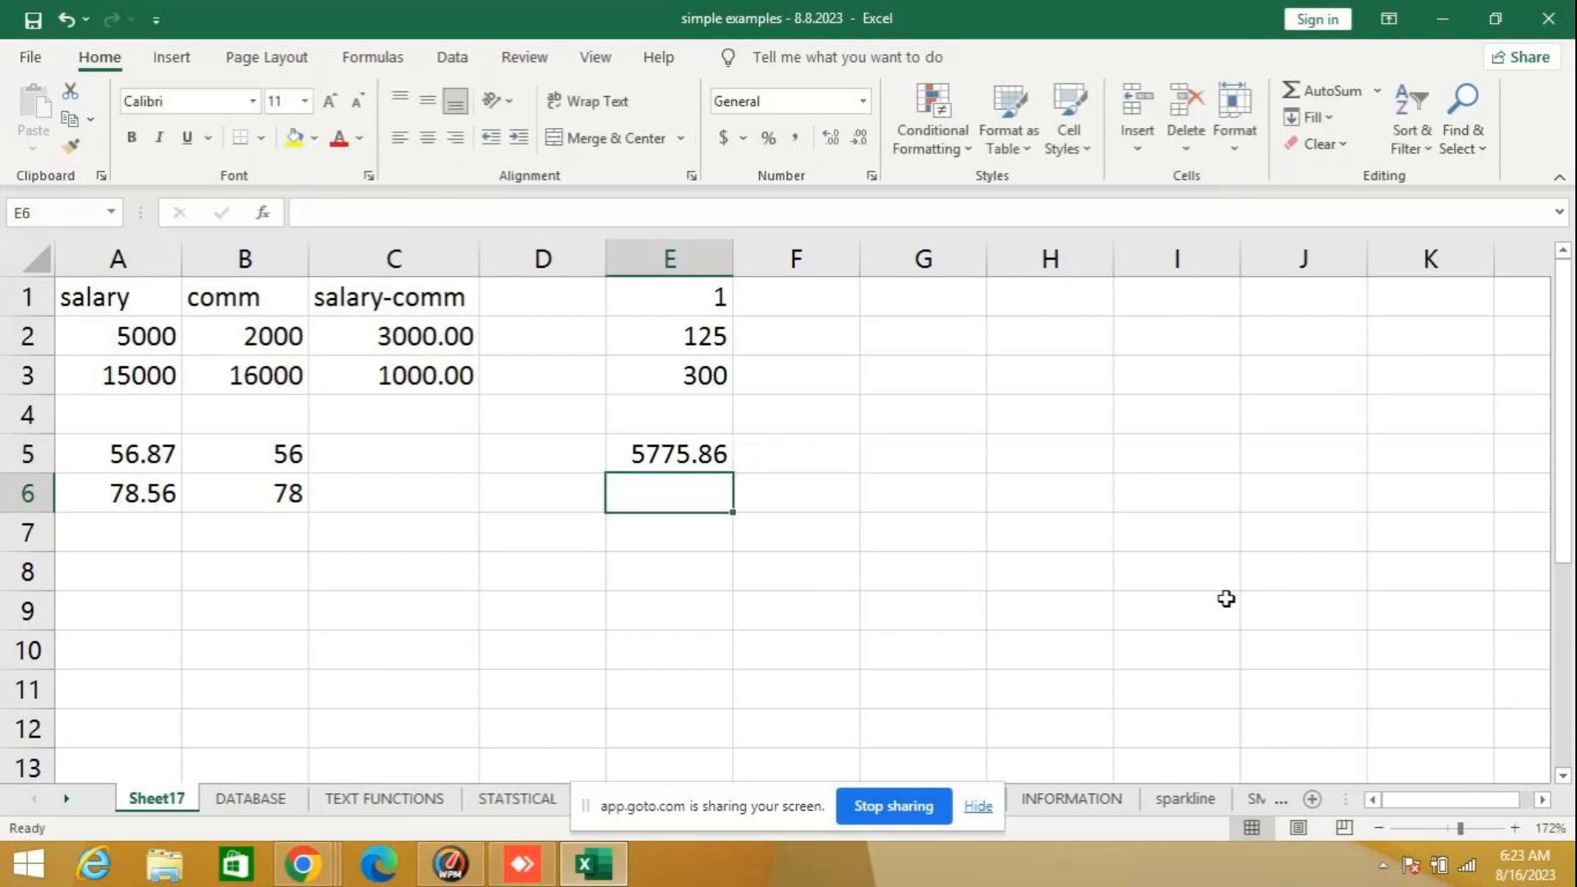
- Change the number rounded by the formula in cell E5 to 5775.853
left_click(638, 454)
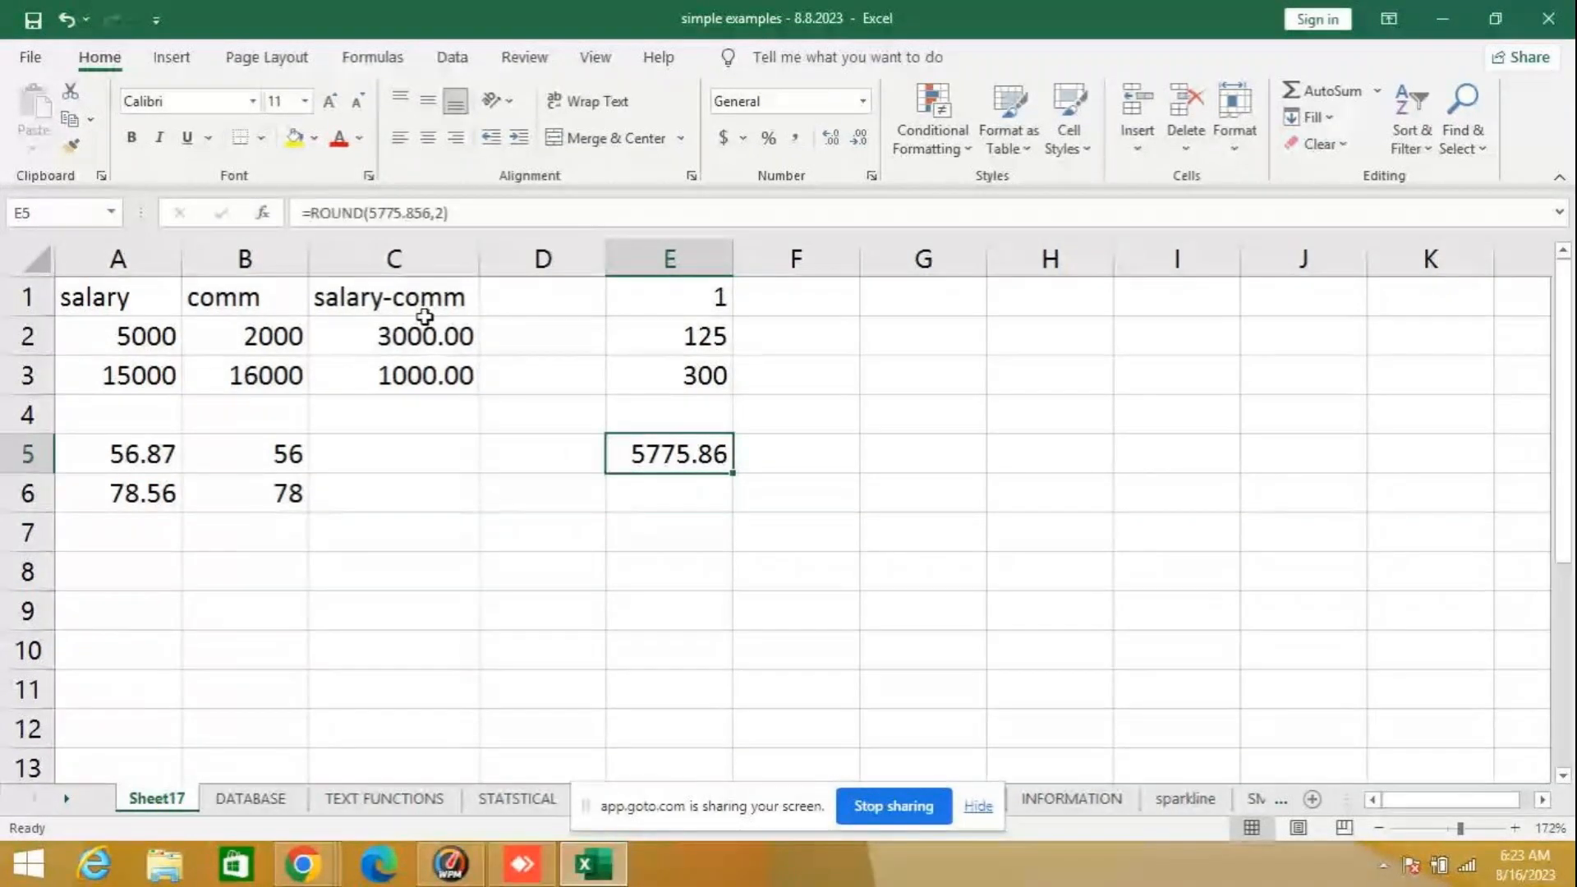
left_click(429, 212)
key("BackSpace")
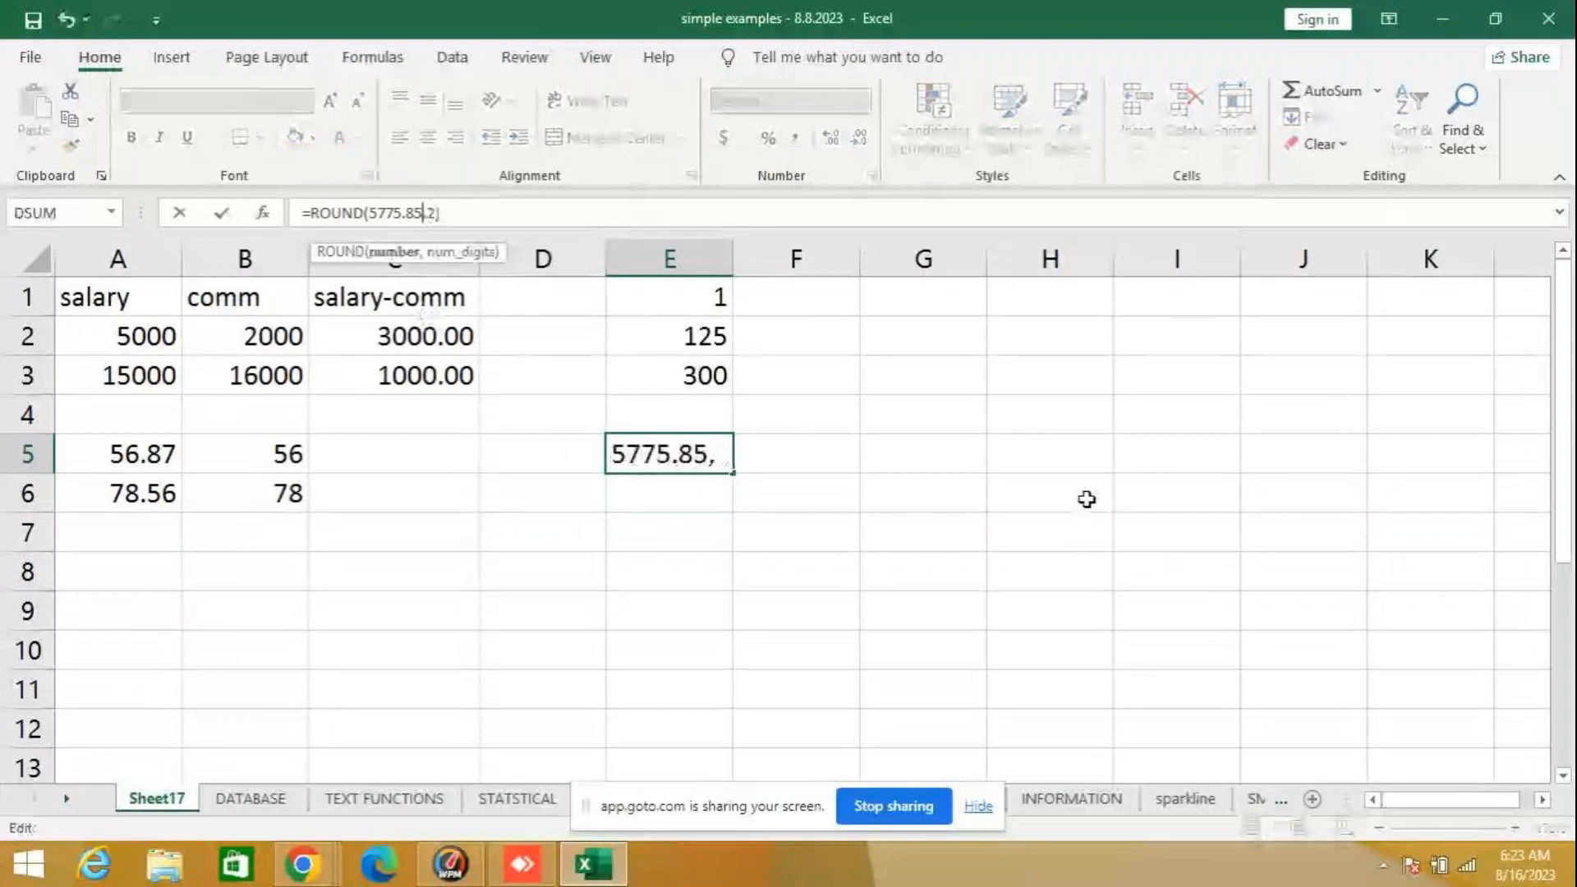
type("3")
key("Return")
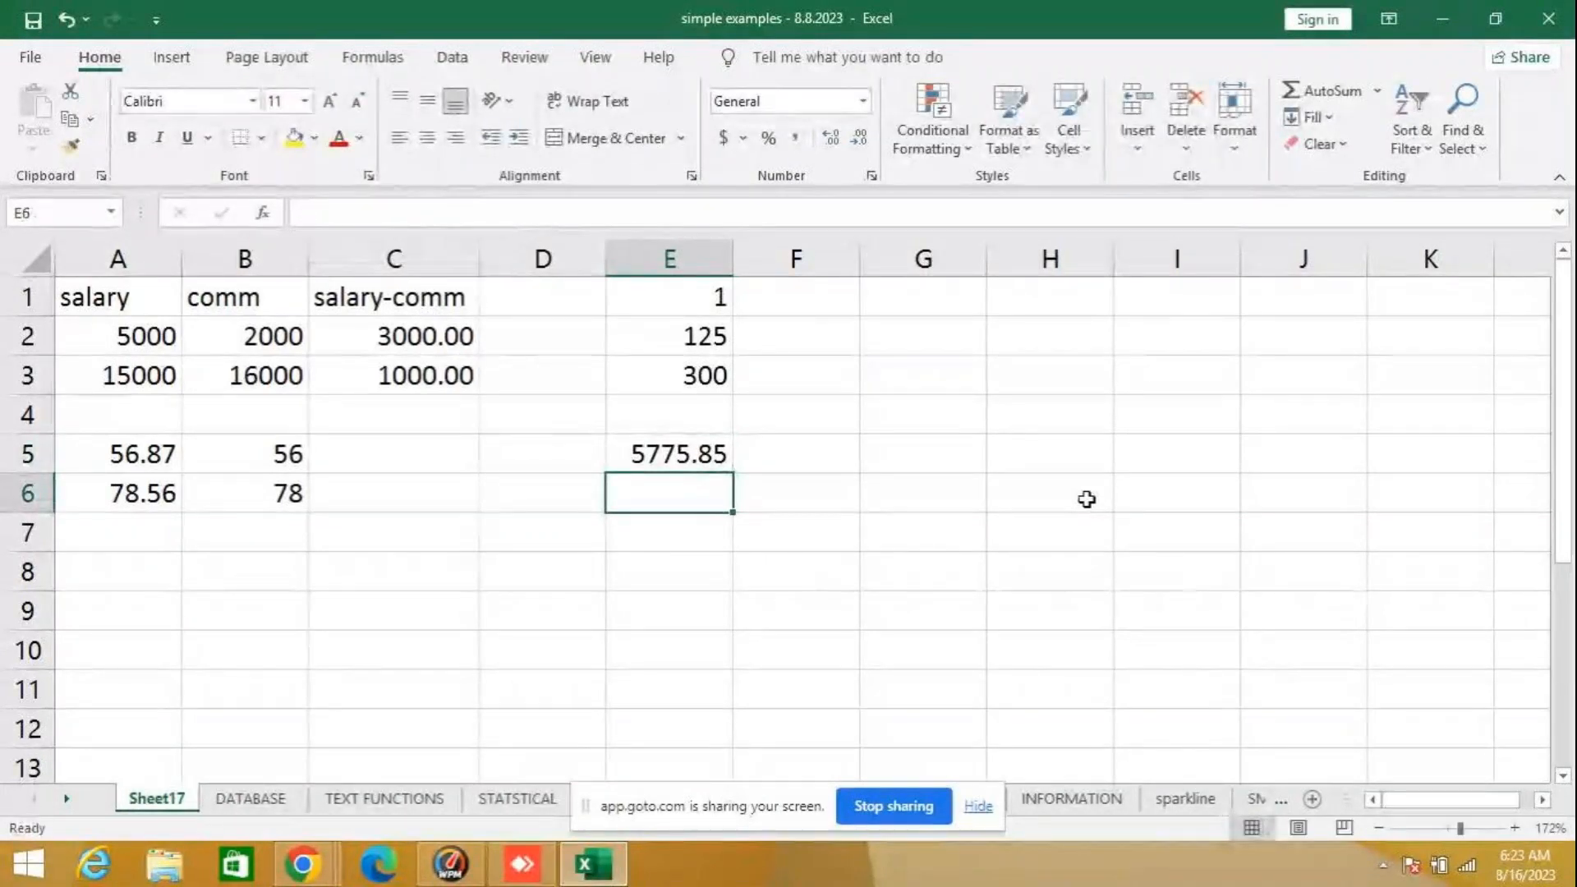
- Set the number in cell E5's ROUND formula back to 5775.856
key("Up")
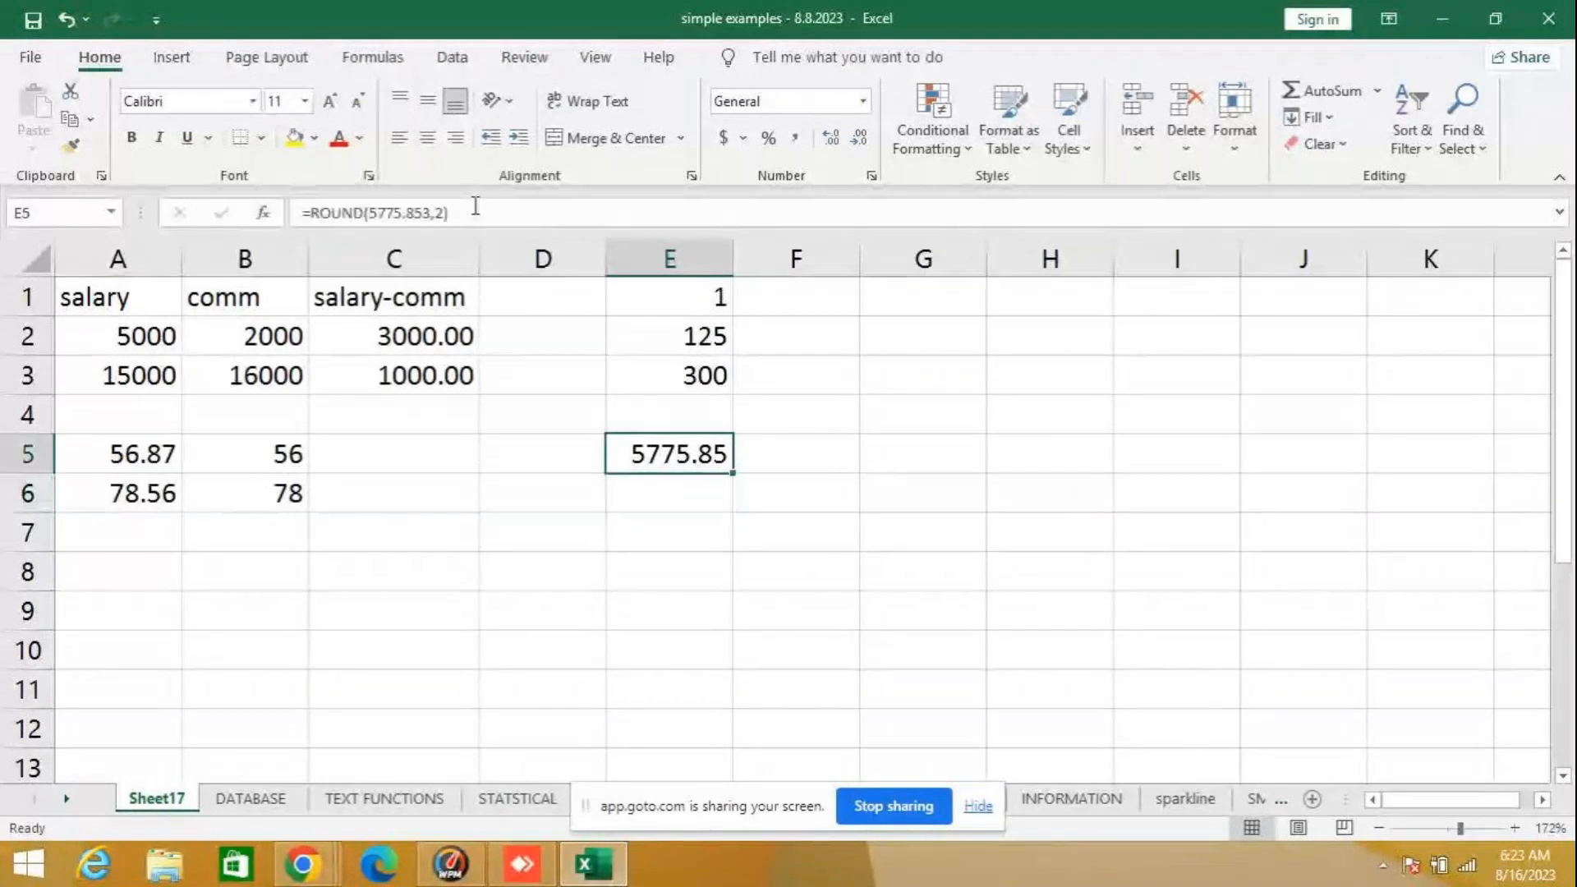
left_click(431, 213)
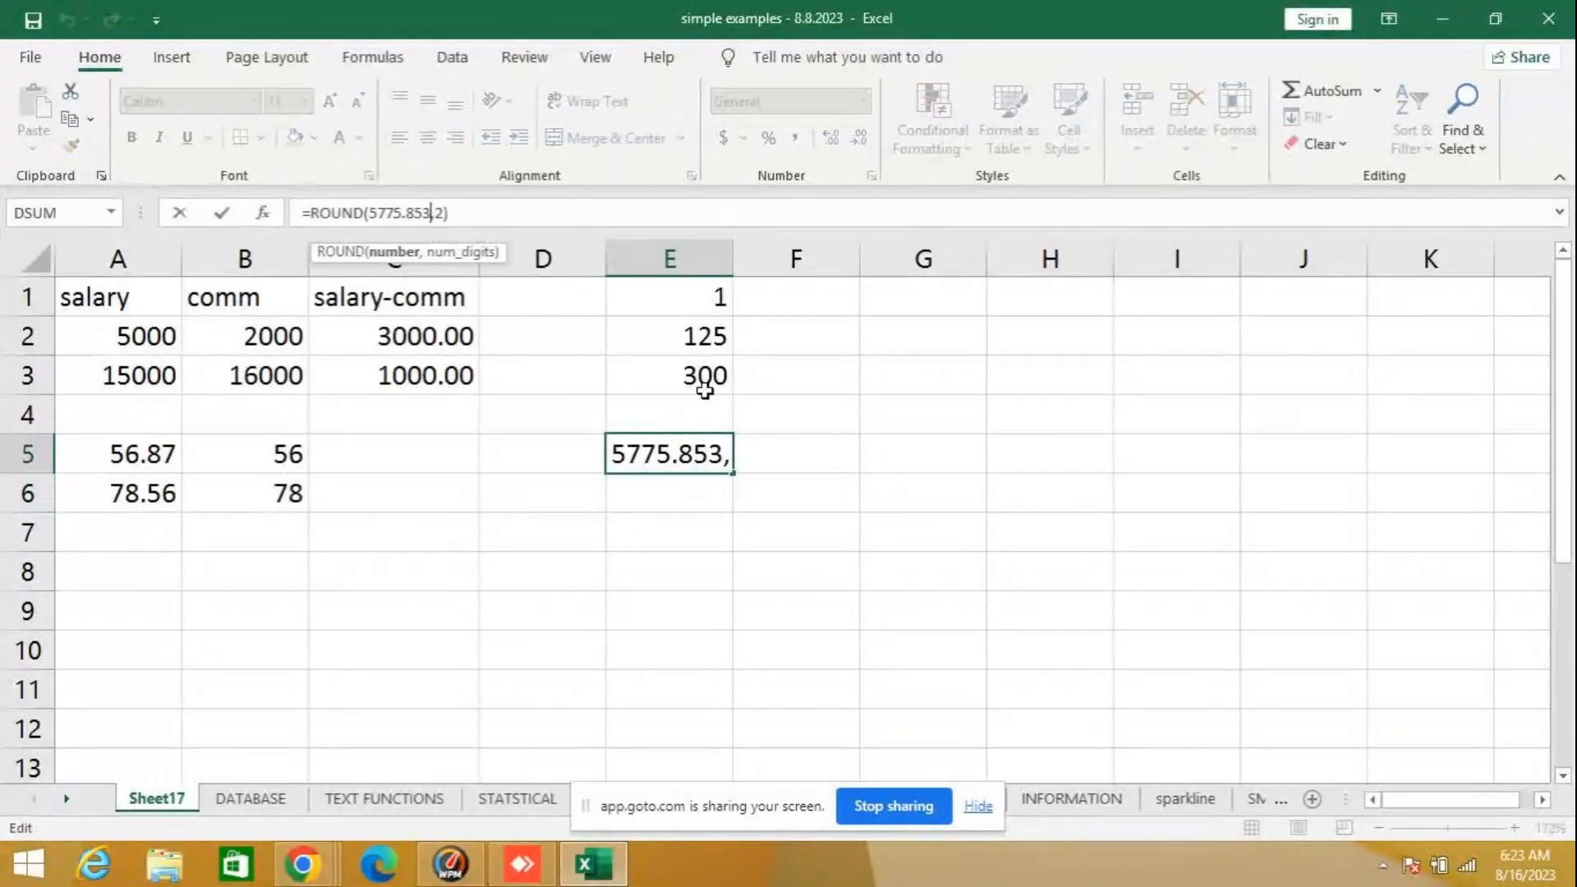
key("BackSpace")
type("6")
key("Return")
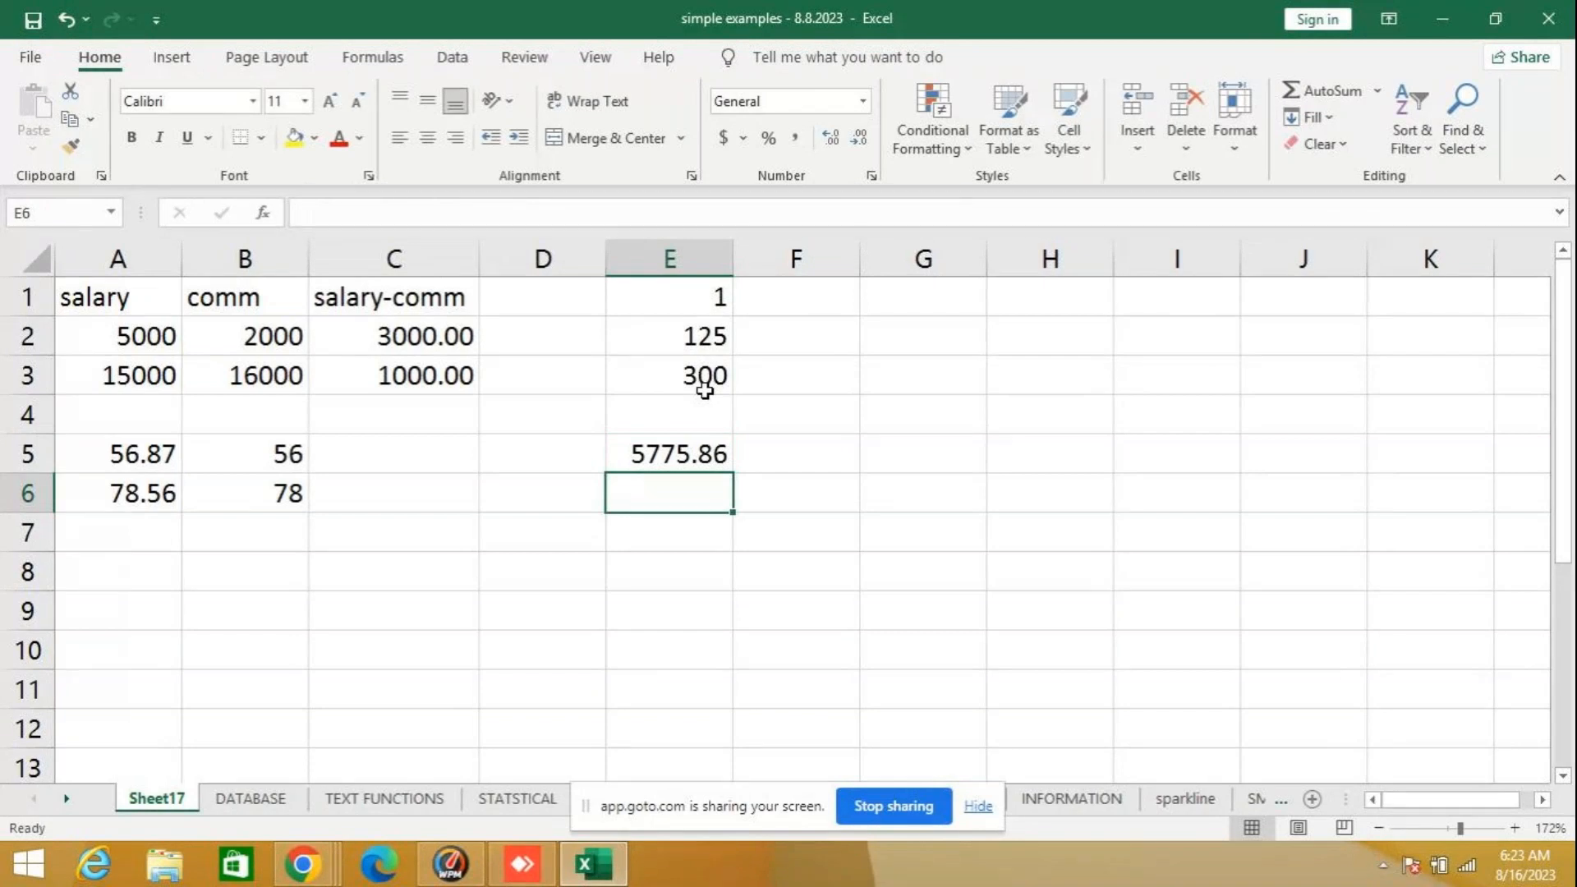
- Change the num_digits argument of the ROUND formula in cell E5 to -1
left_click(697, 451)
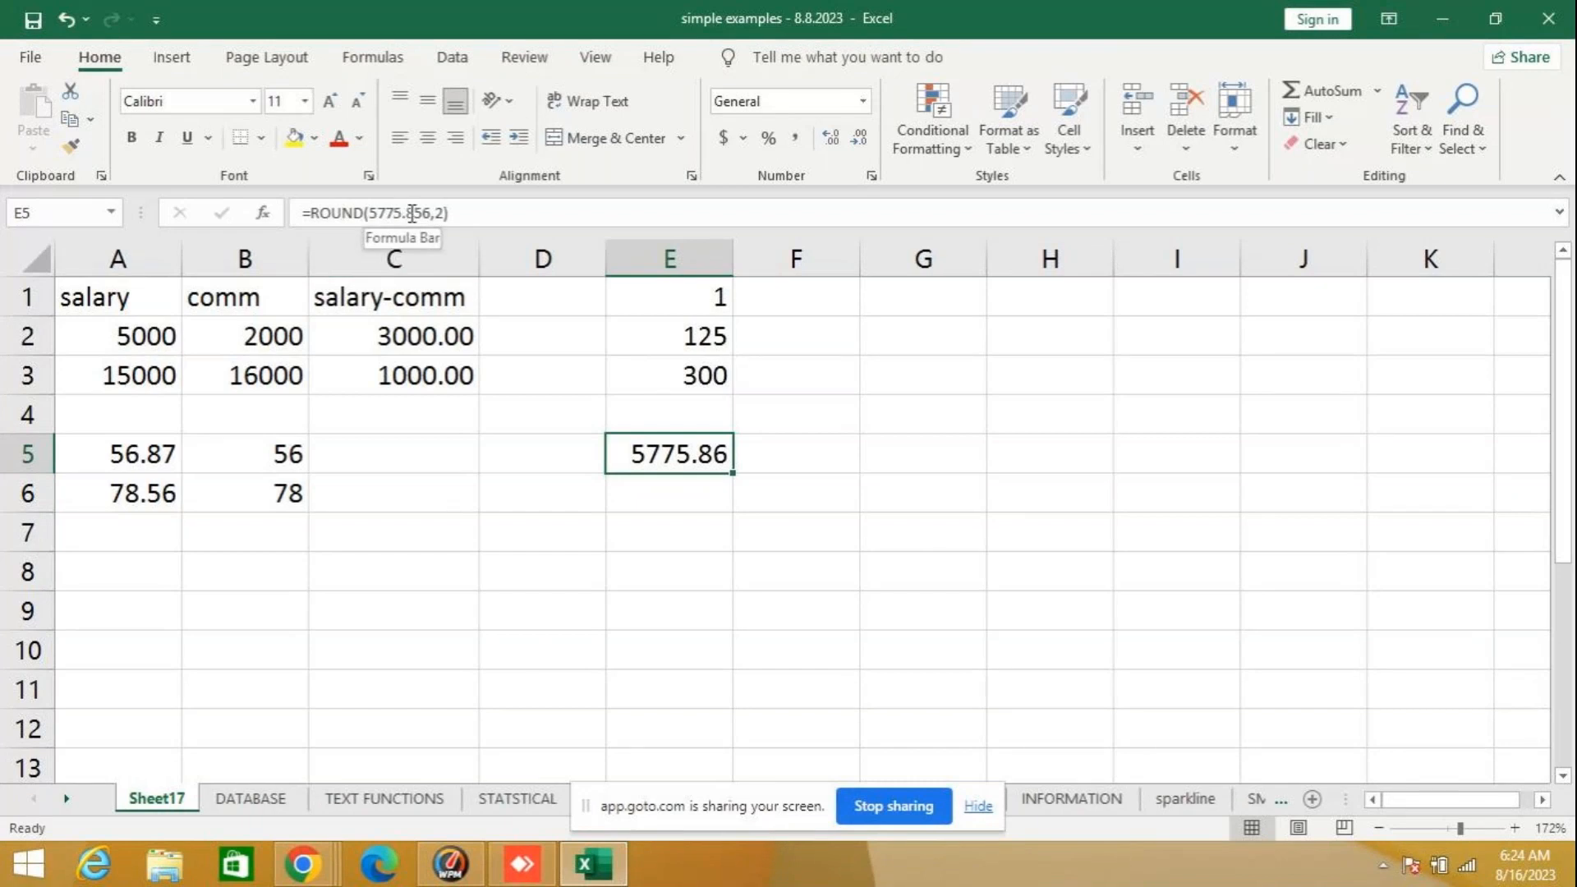
left_click(439, 215)
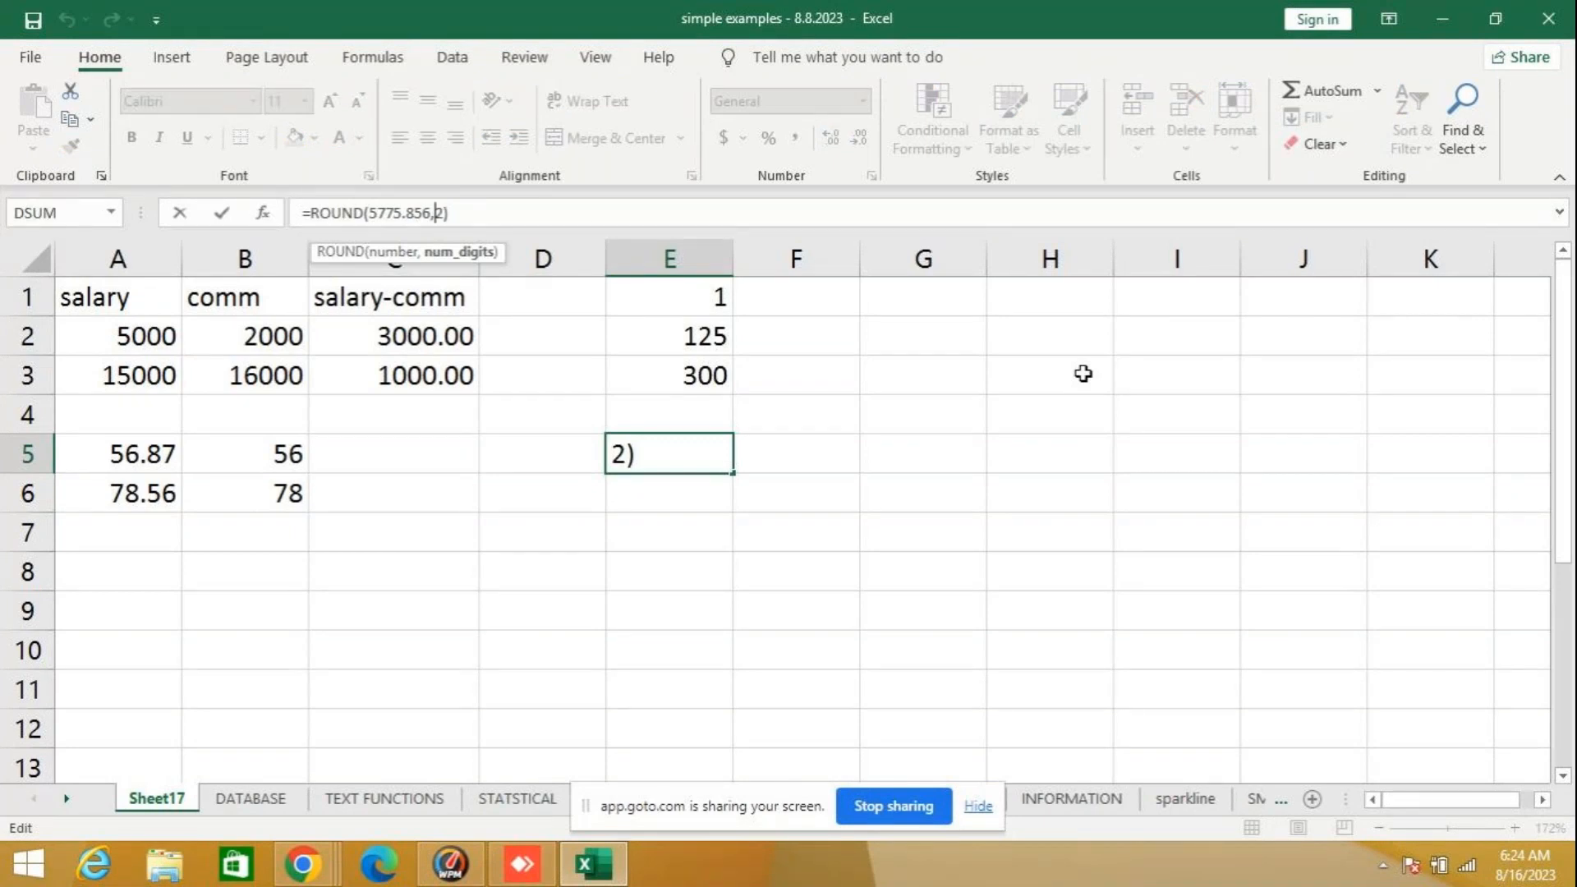
key("Delete")
type("-1")
key("Return")
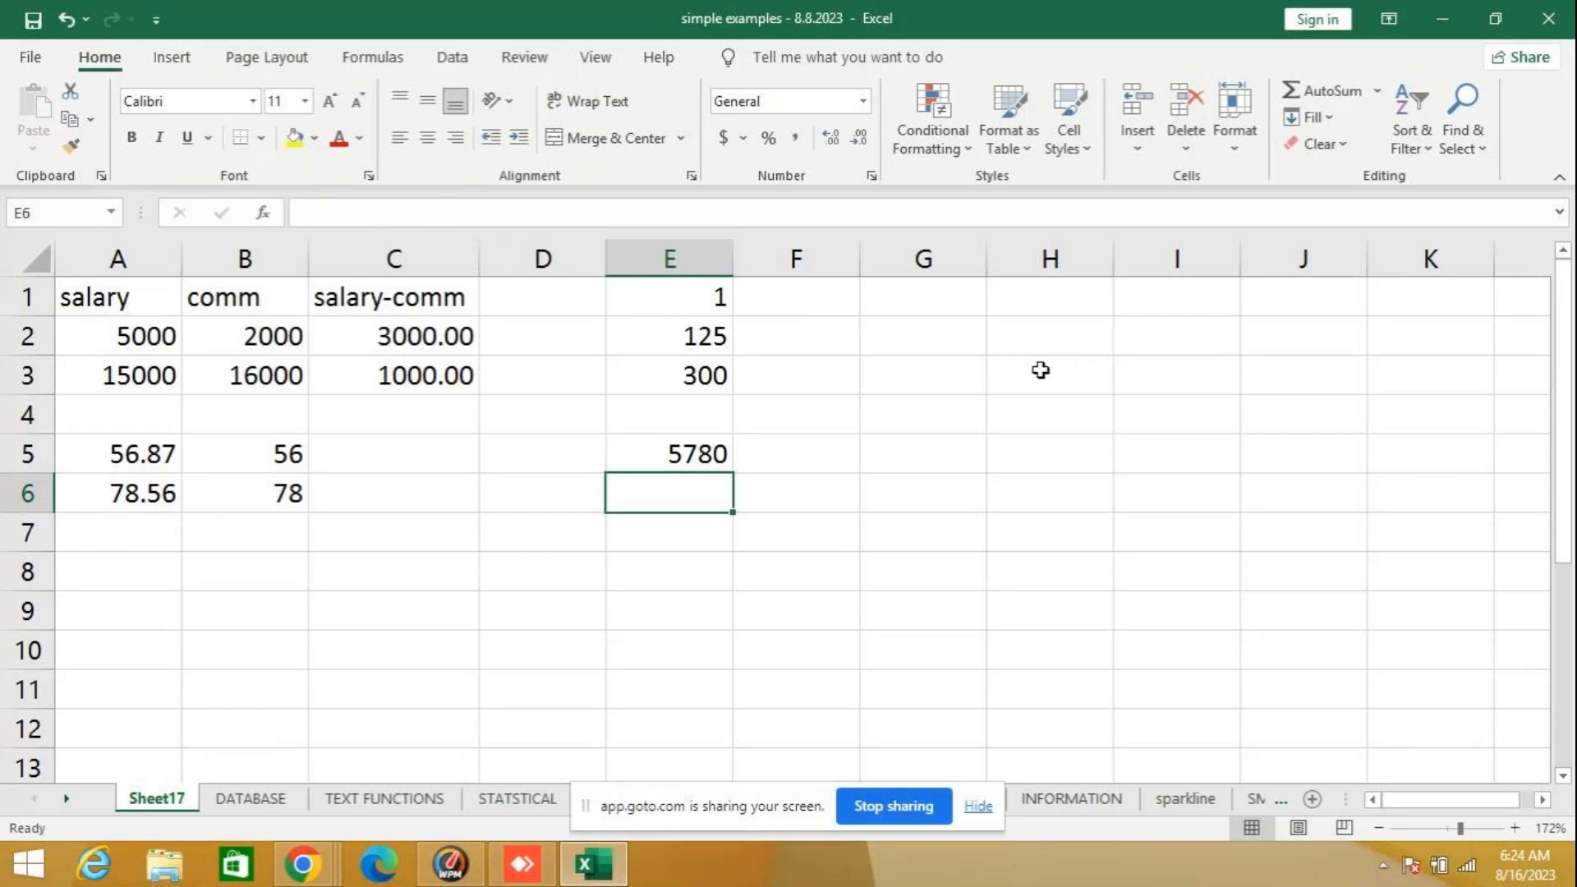
- Change the num_digits argument of the ROUND formula in cell E5 to -2
left_click(695, 452)
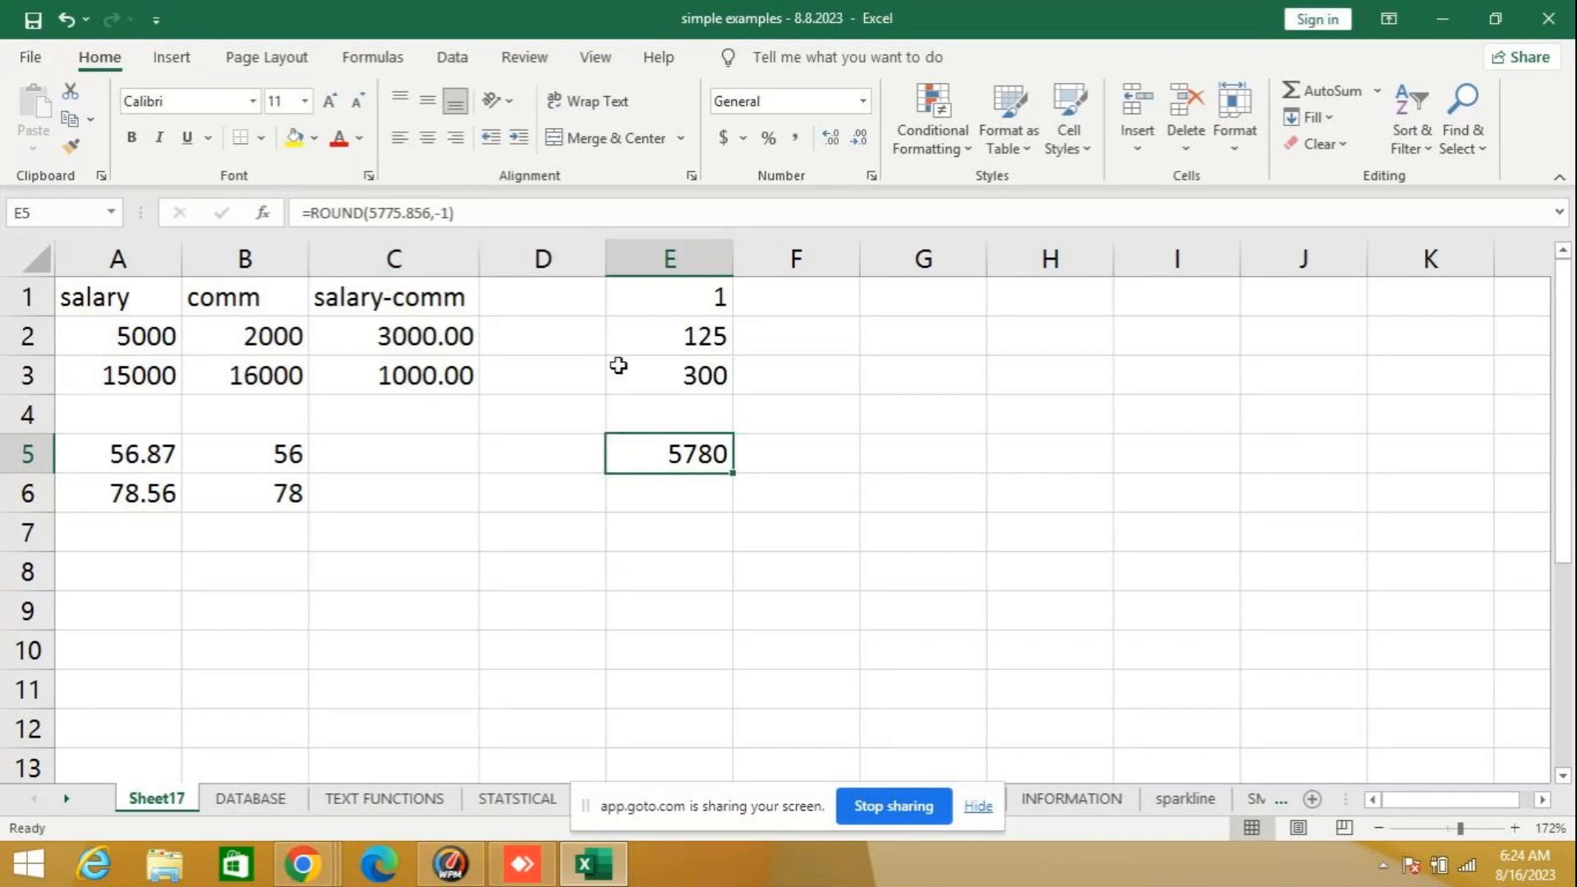
left_click(440, 214)
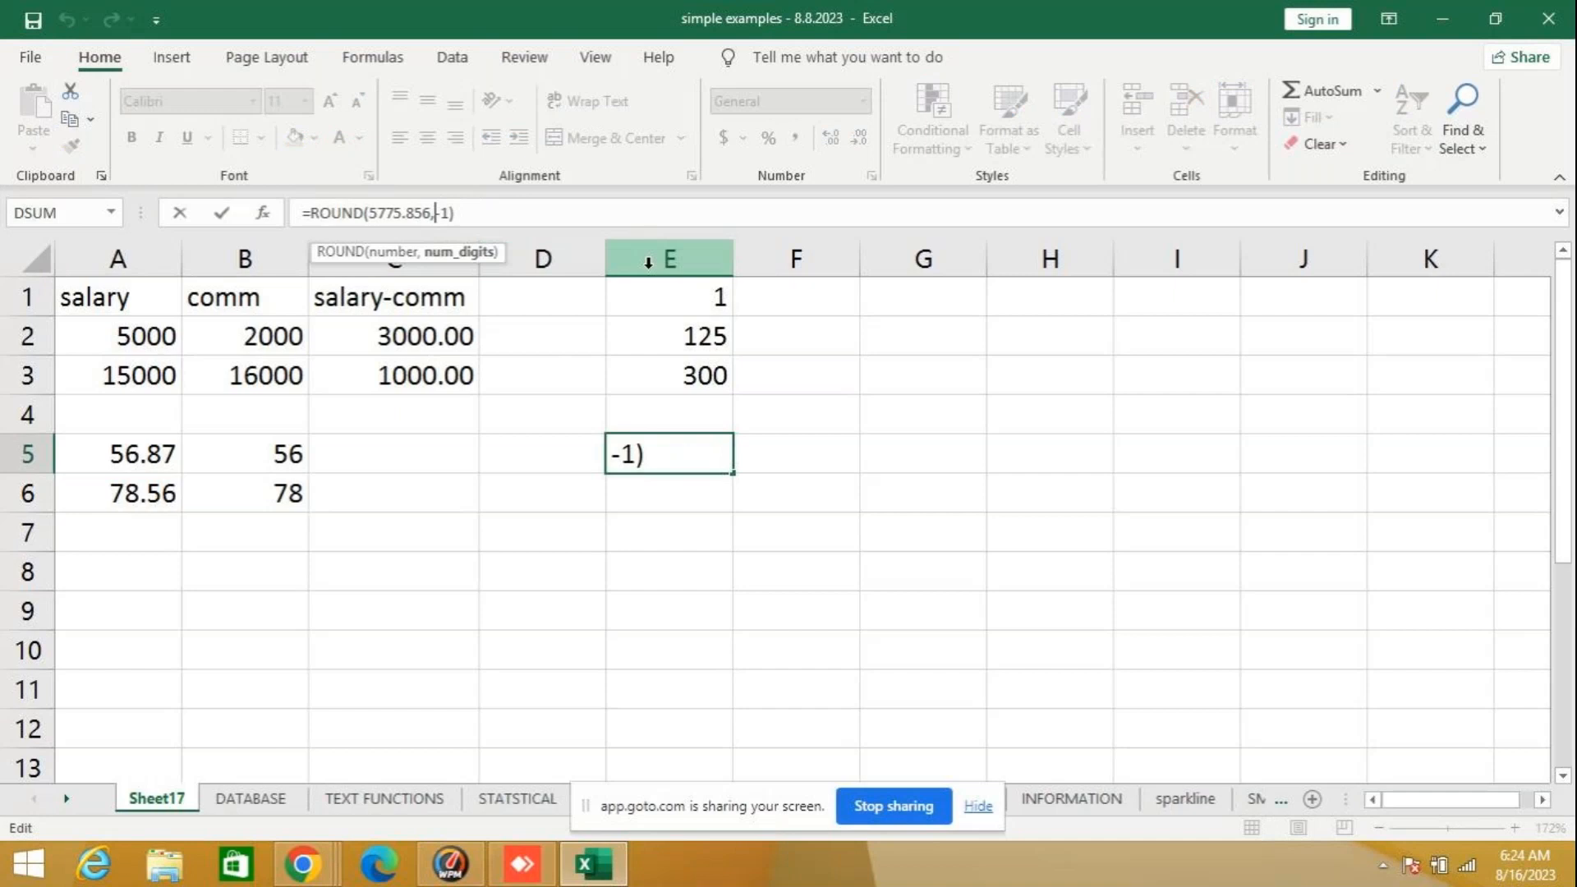
key("Delete")
type("2")
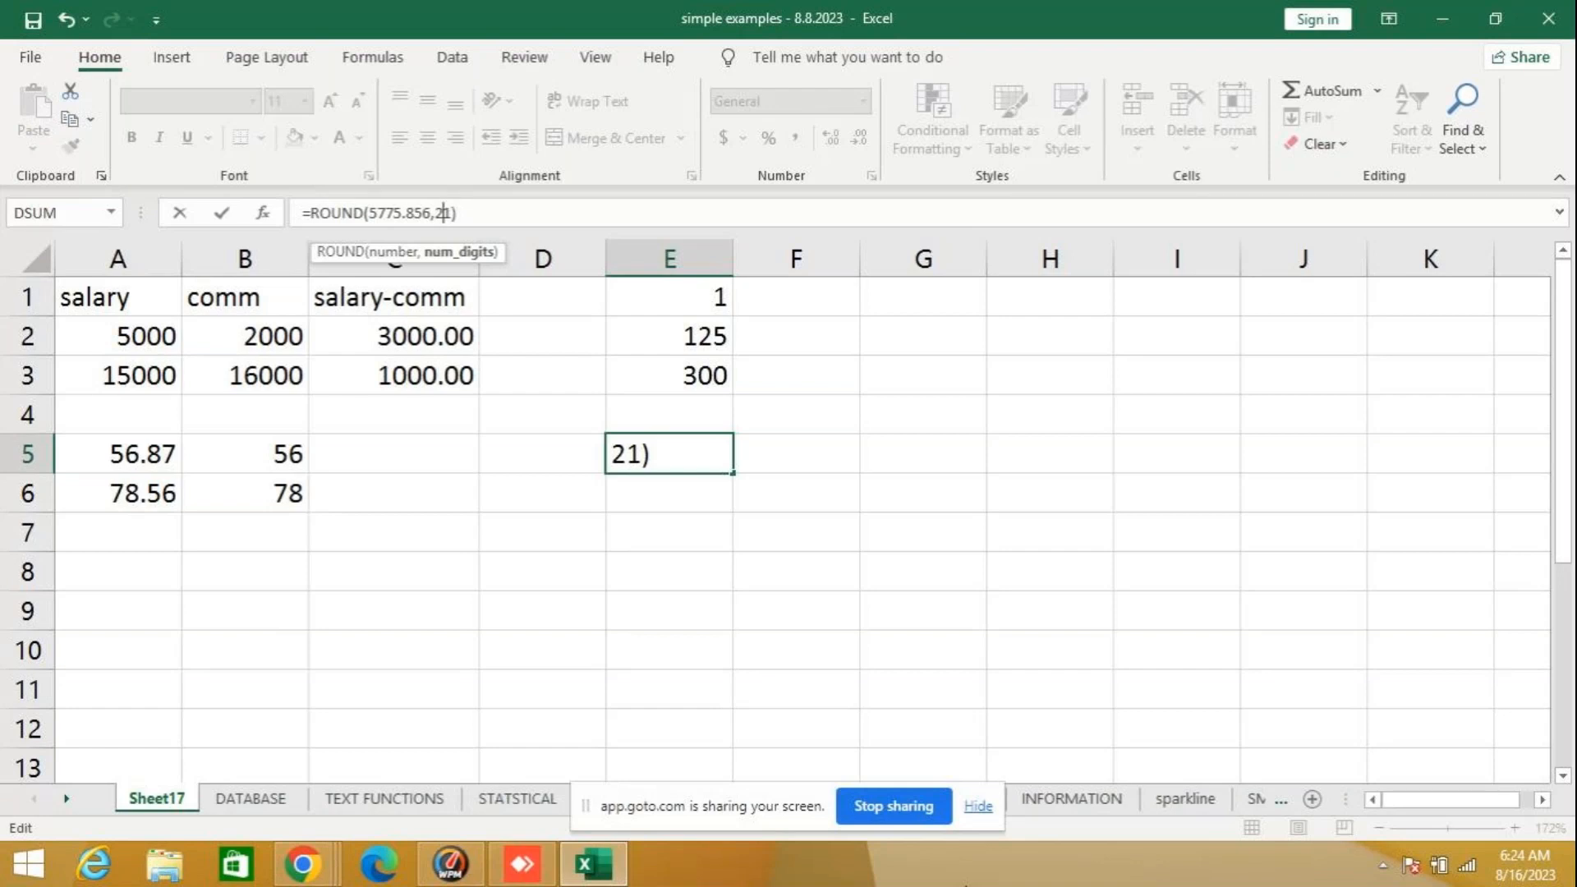
key("Right")
key("BackSpace")
key("BackSpace")
type("-2")
key("Return")
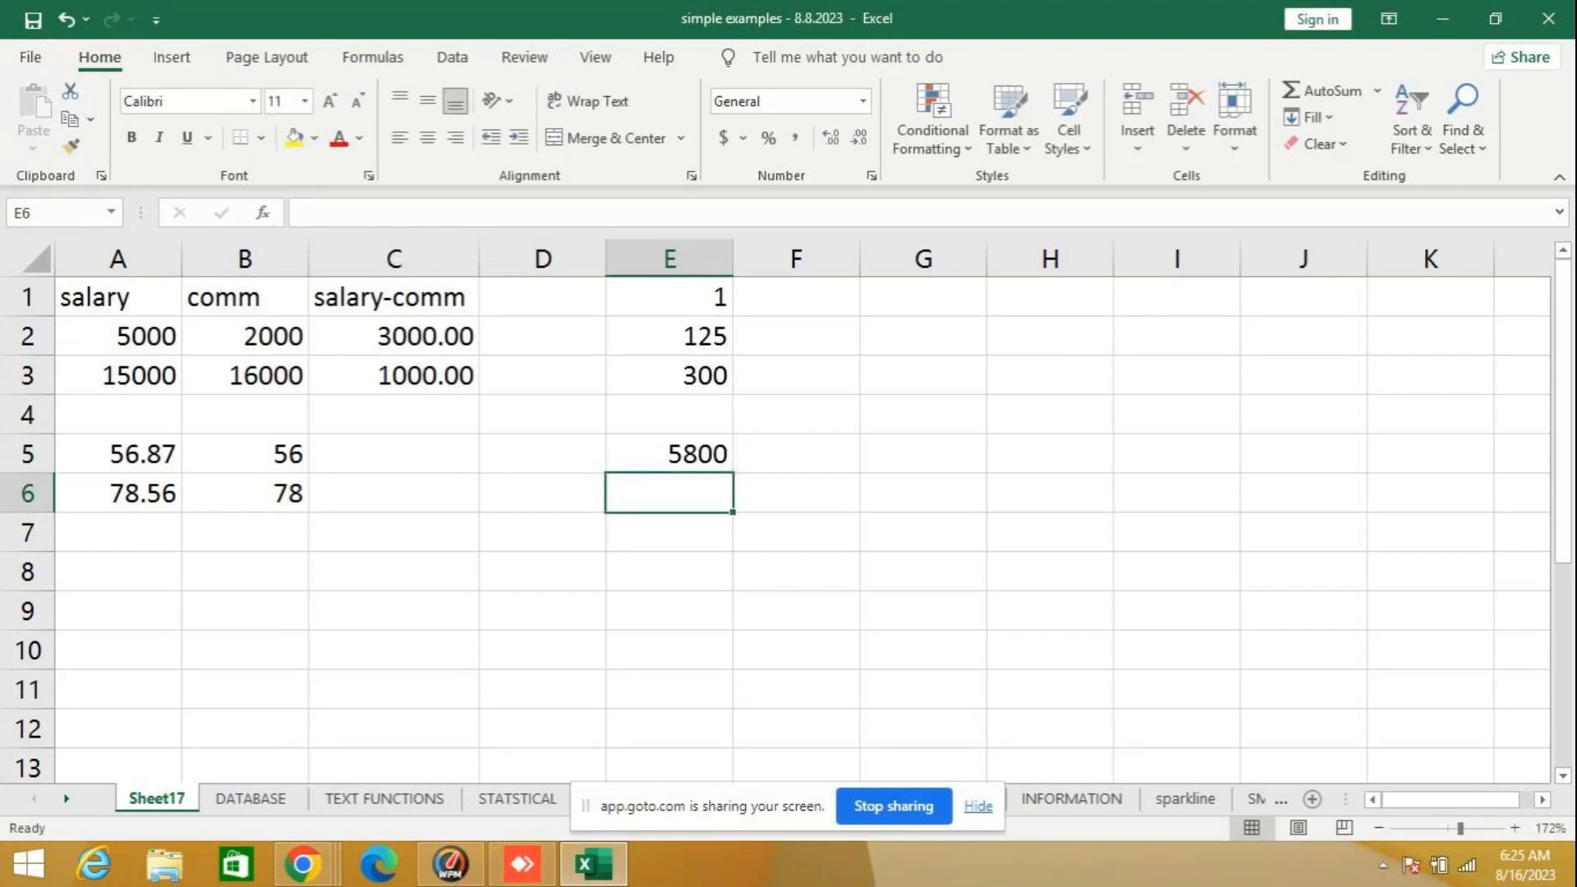
- Set the ROUND formula in cell E5 back to -1 digits, so that it reads =ROUND(5775.856,-1)
key("Up")
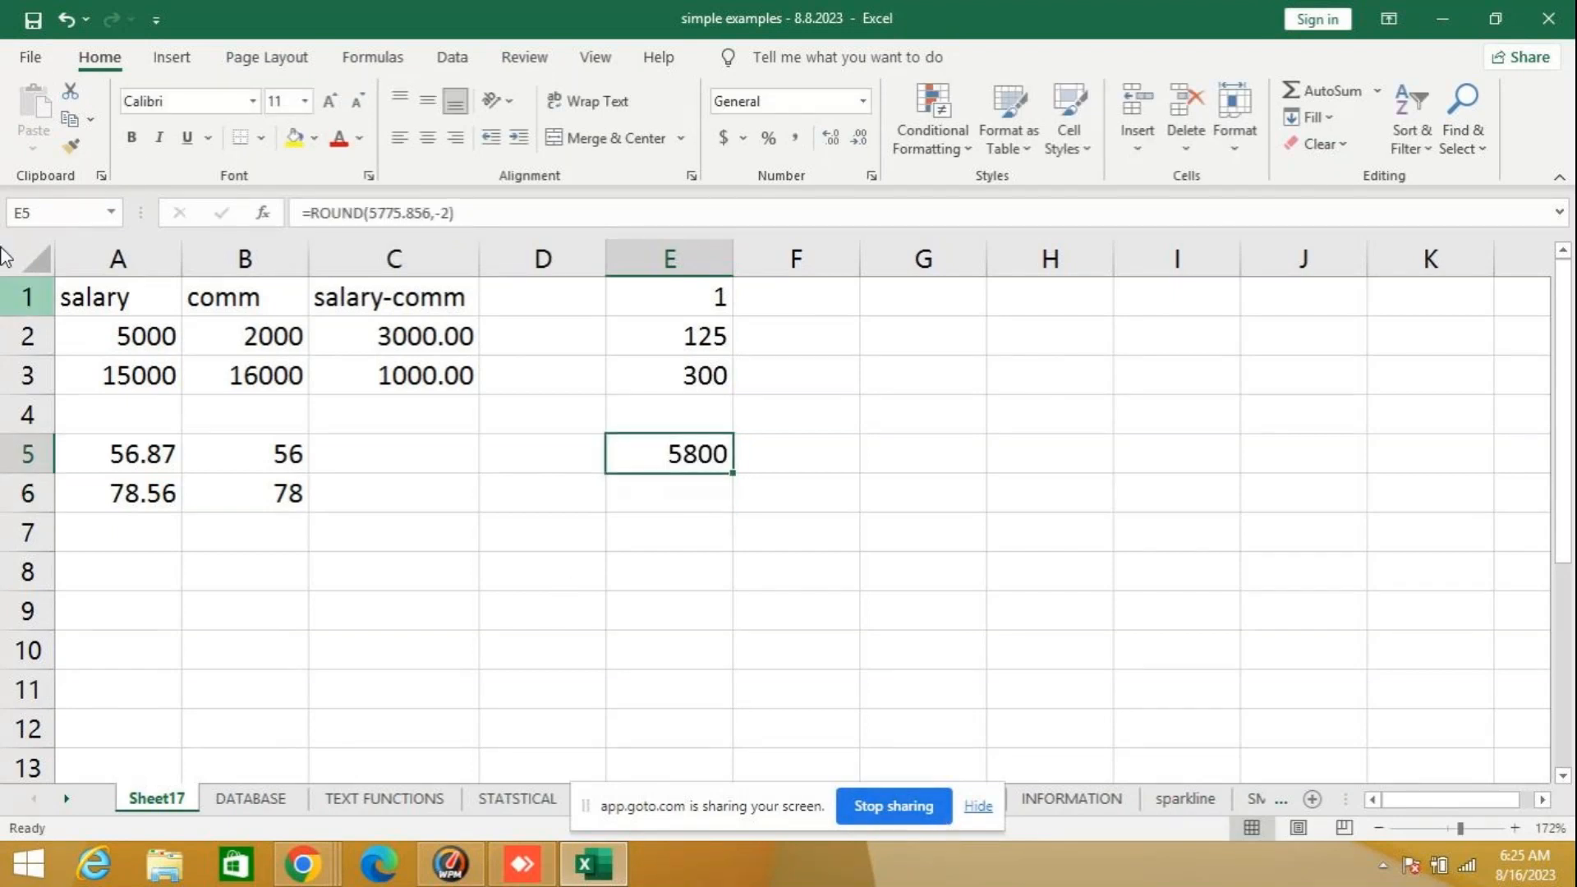
mouse_move(527, 873)
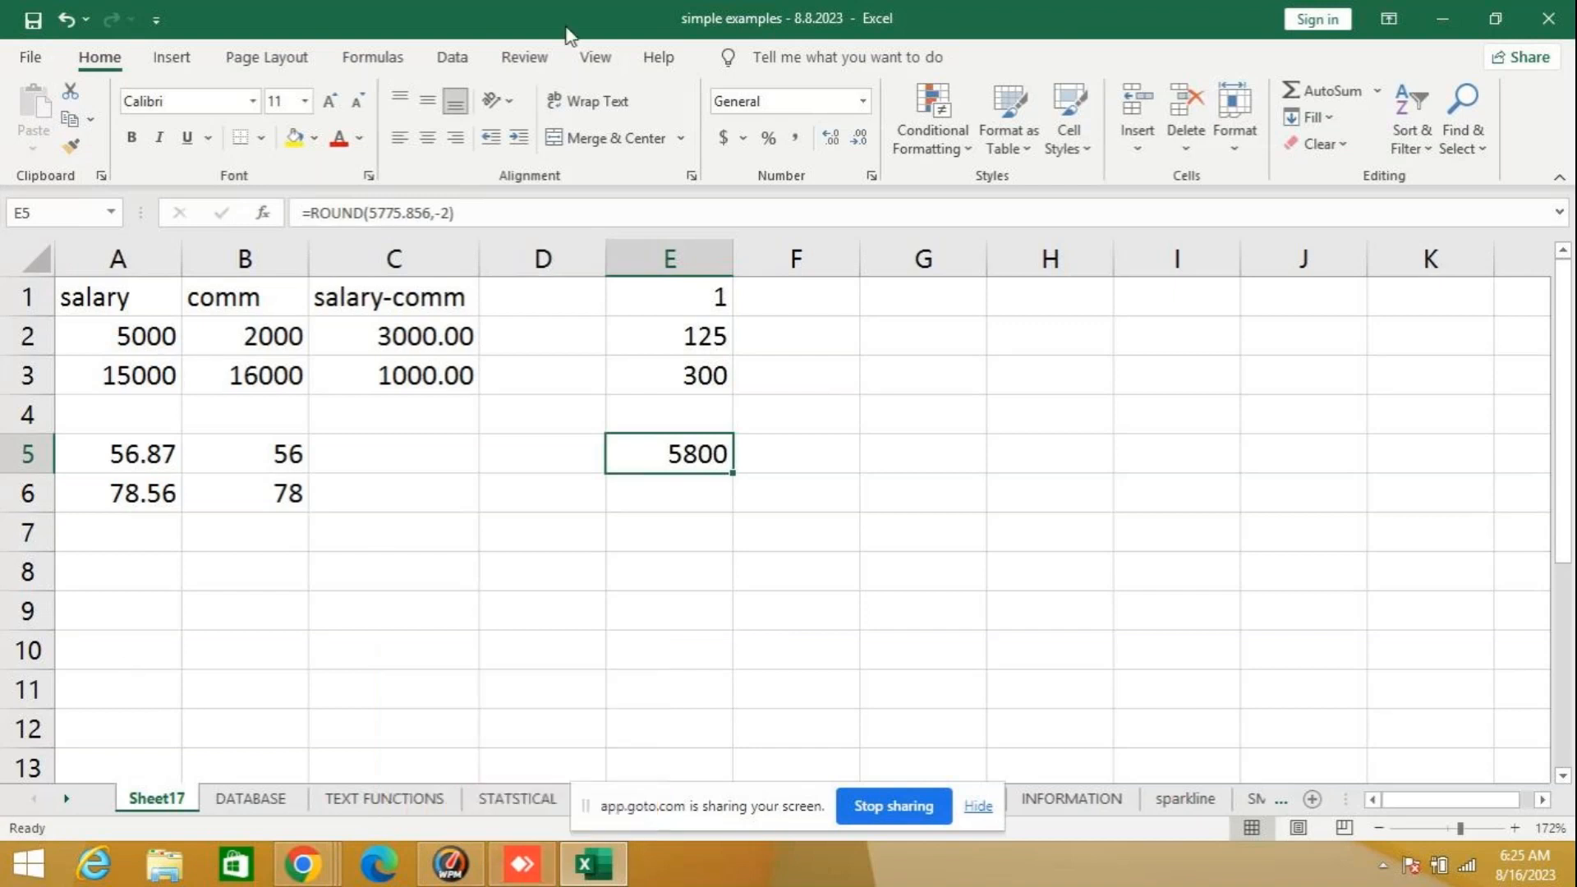
left_click(448, 211)
key("BackSpace")
type("2")
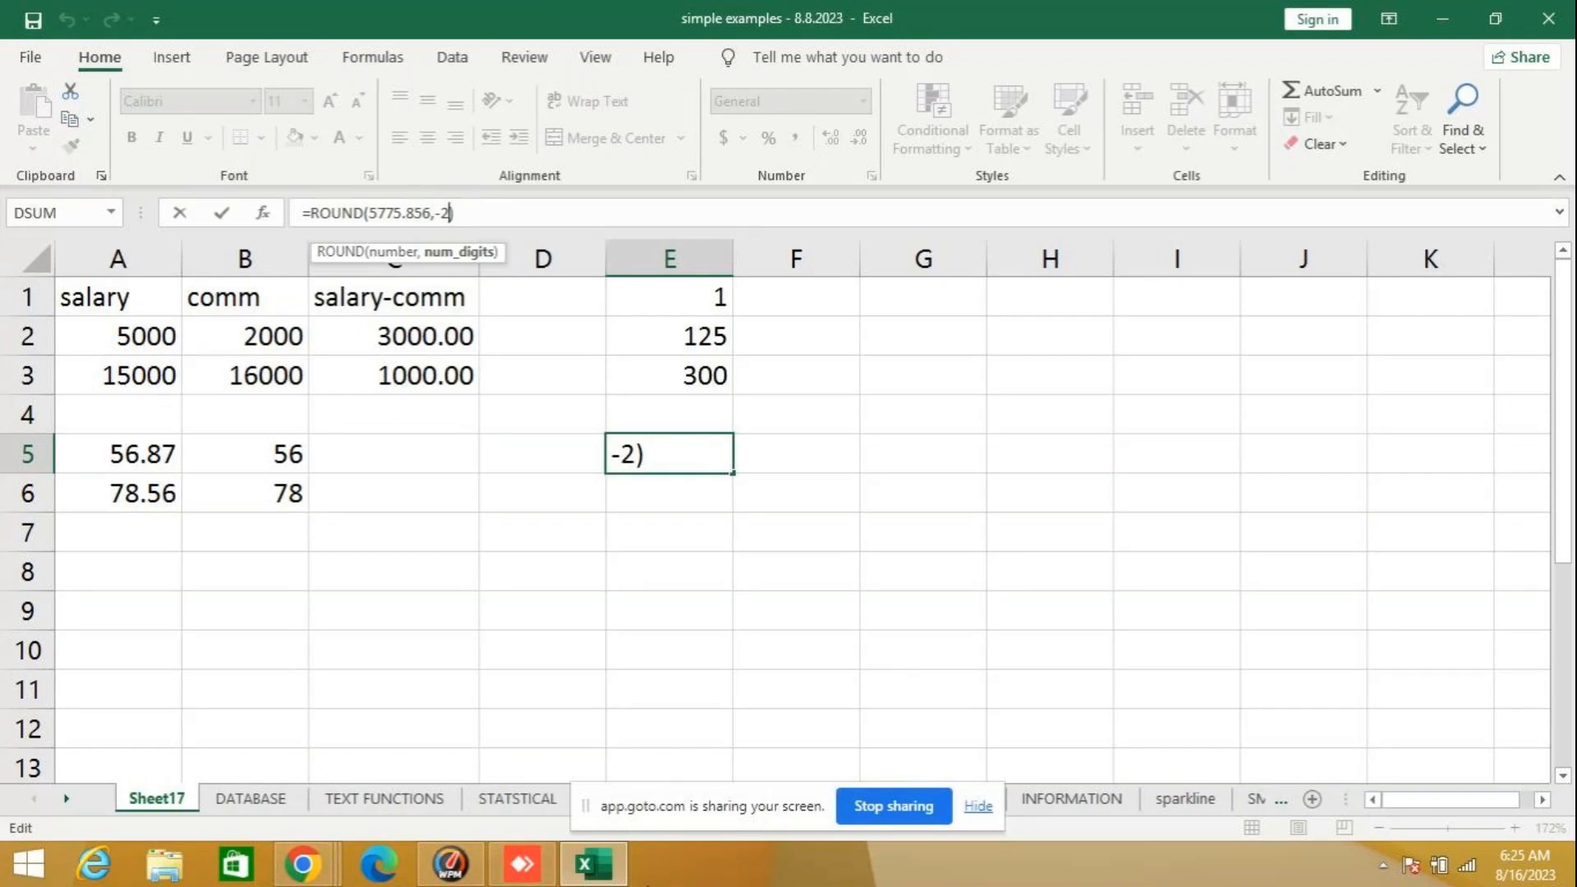
key("BackSpace")
type("1")
key("Return")
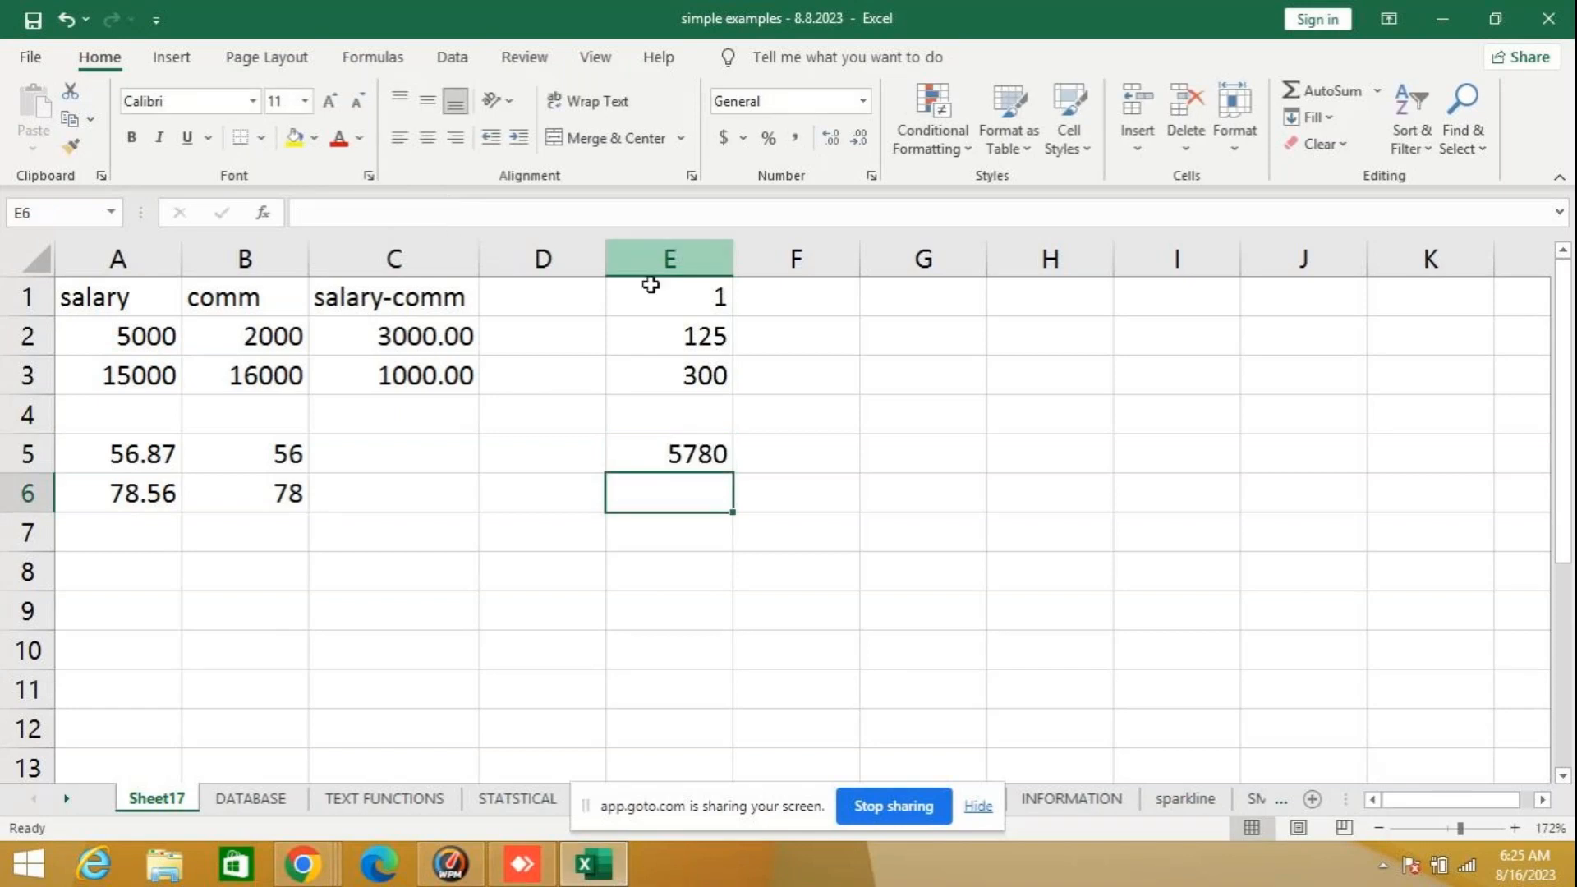
- Edit the ROUND formula in cell E5 to use -2 digits, giving =ROUND(5775.856,-2)
left_click(662, 454)
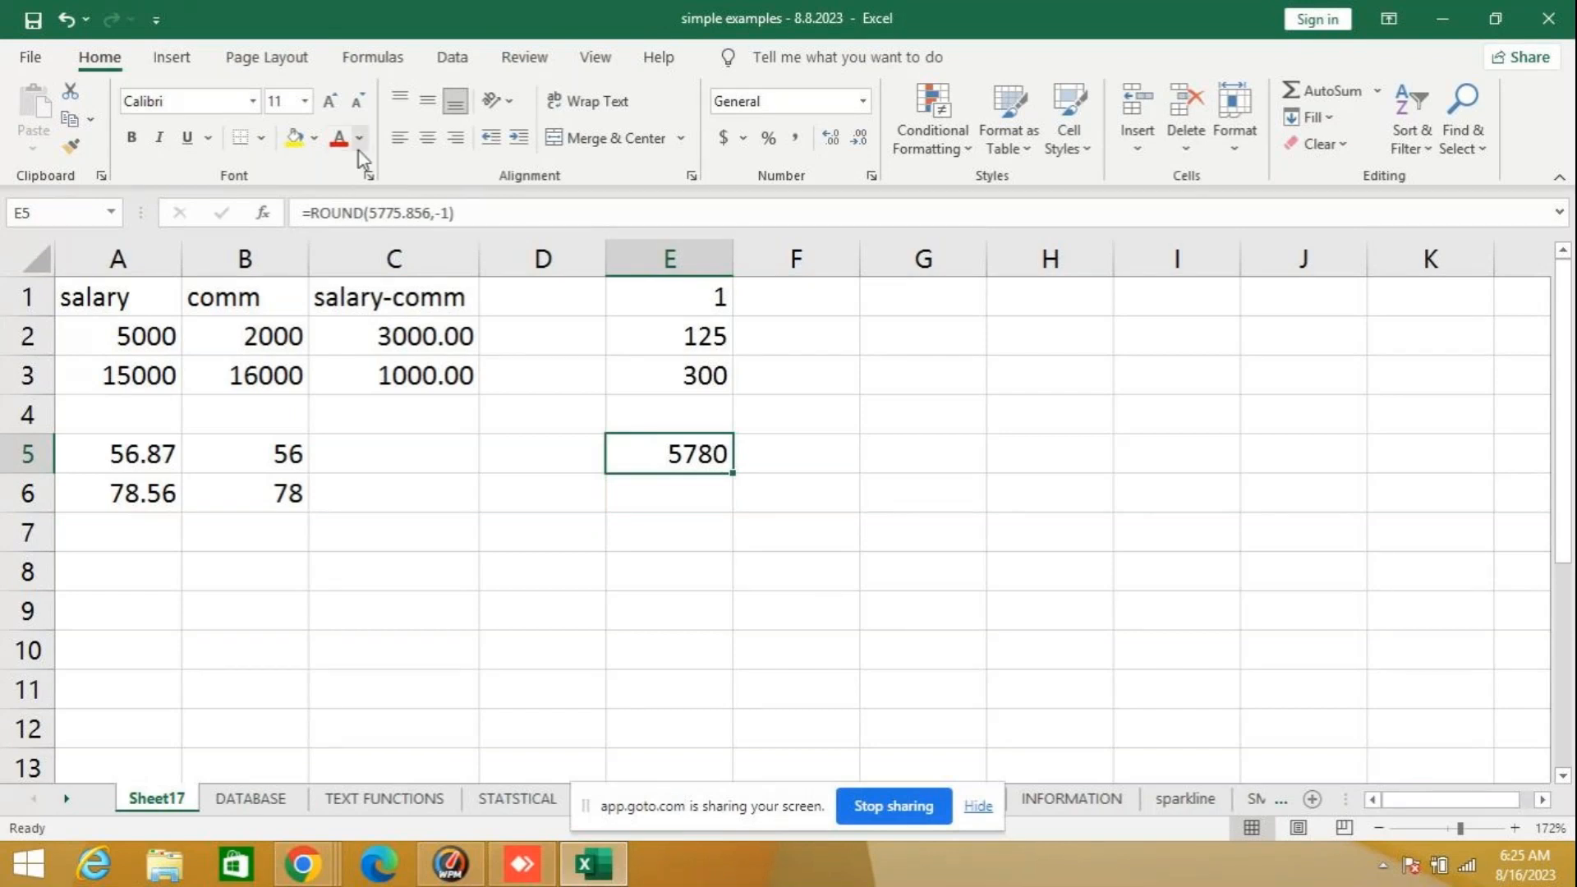
left_click(451, 213)
key("BackSpace")
type("2")
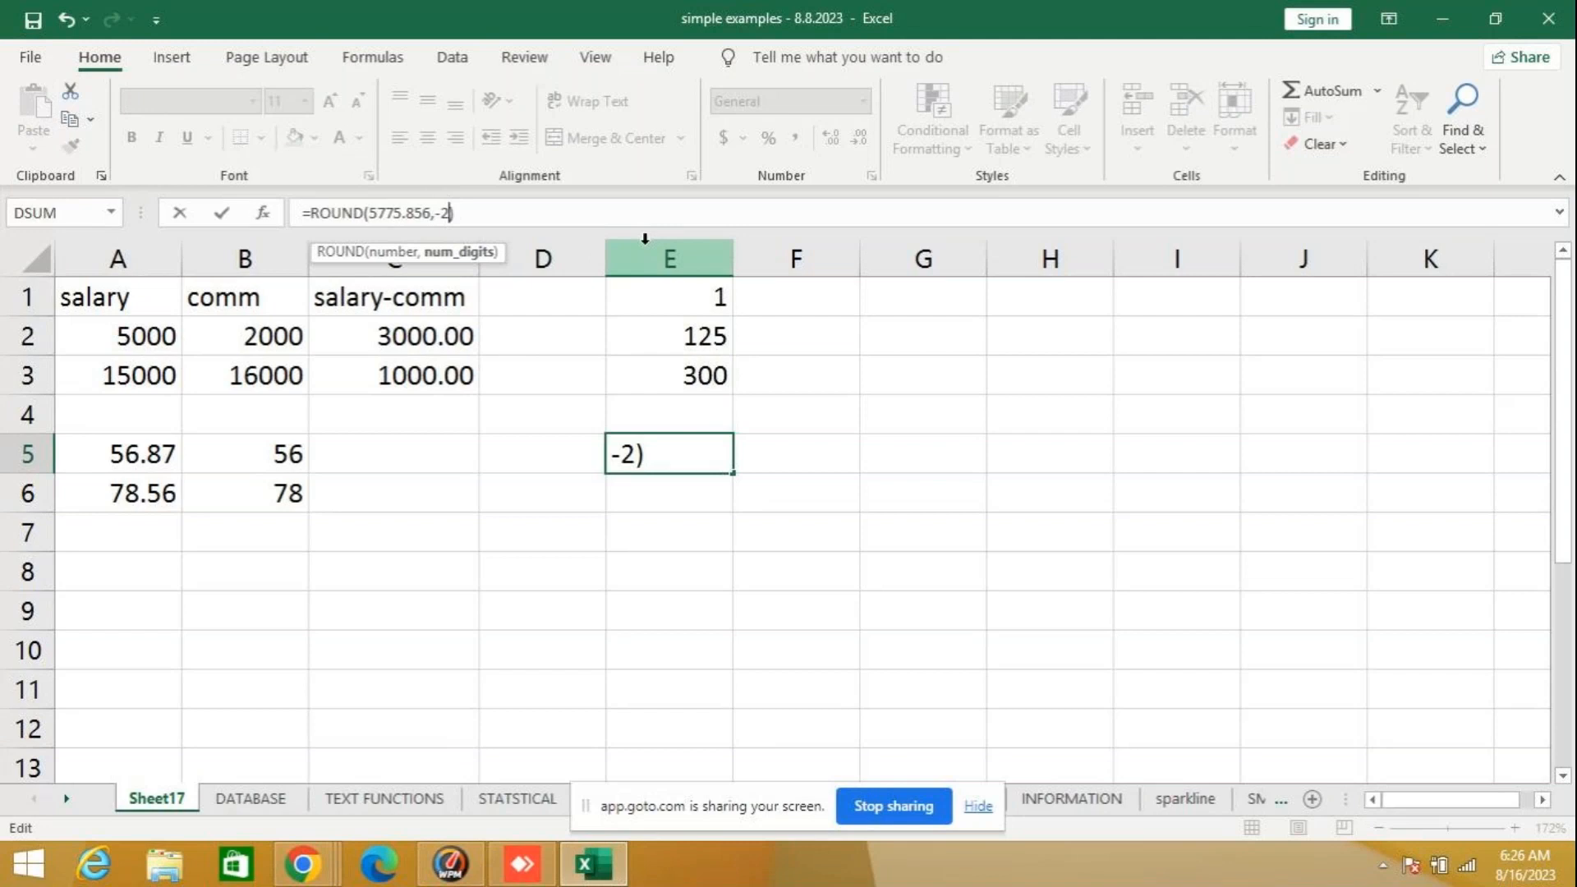
key("Return")
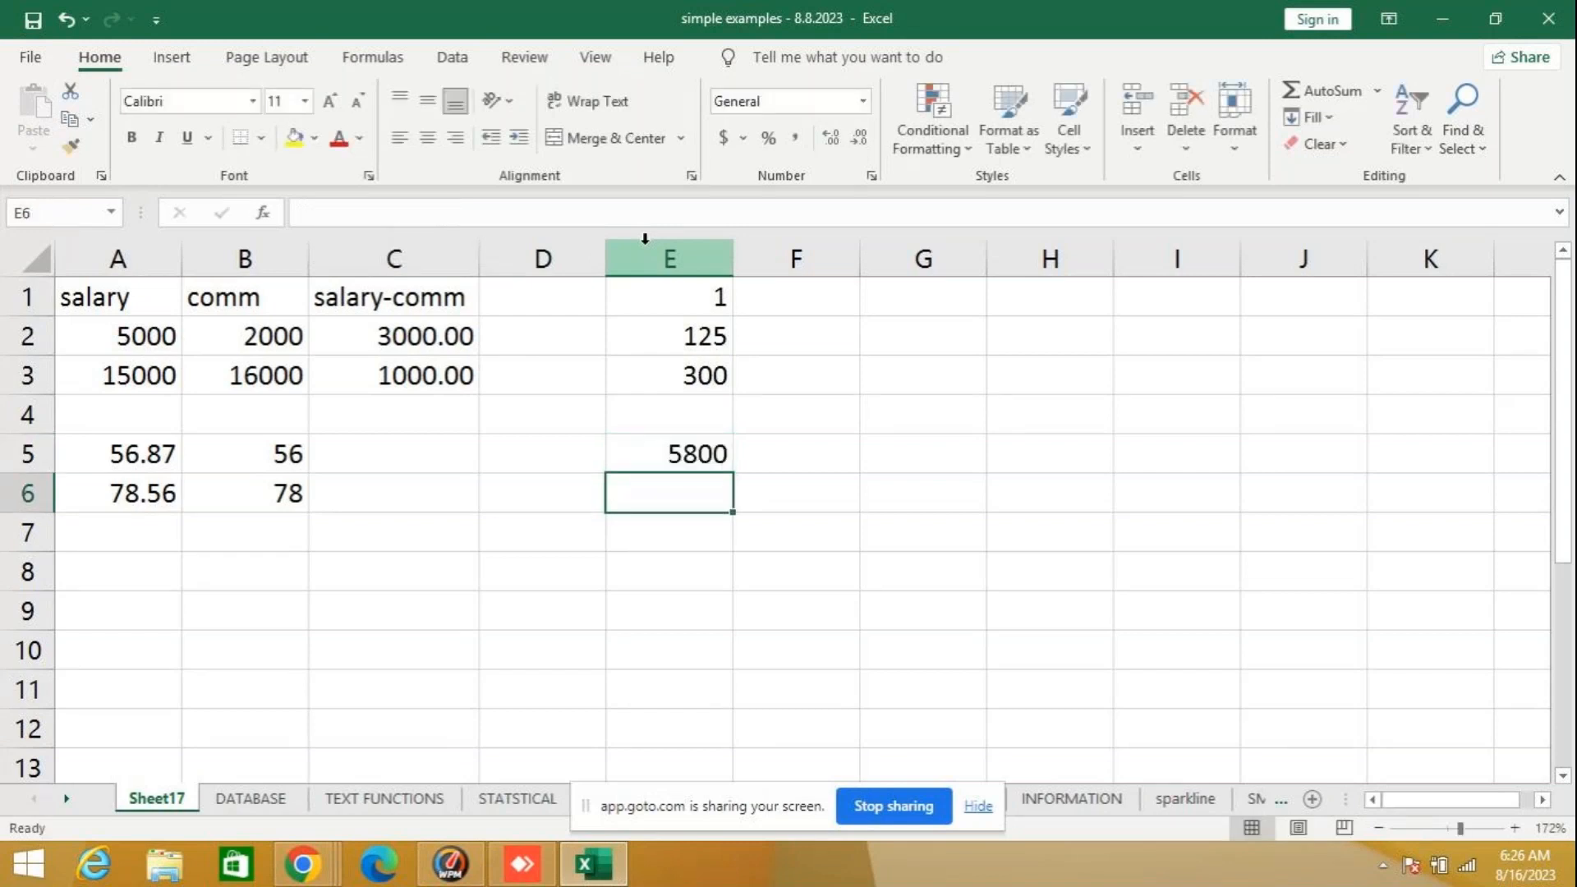
- Change the num_digits argument of the ROUND formula in cell E5 to -3
left_click(685, 445)
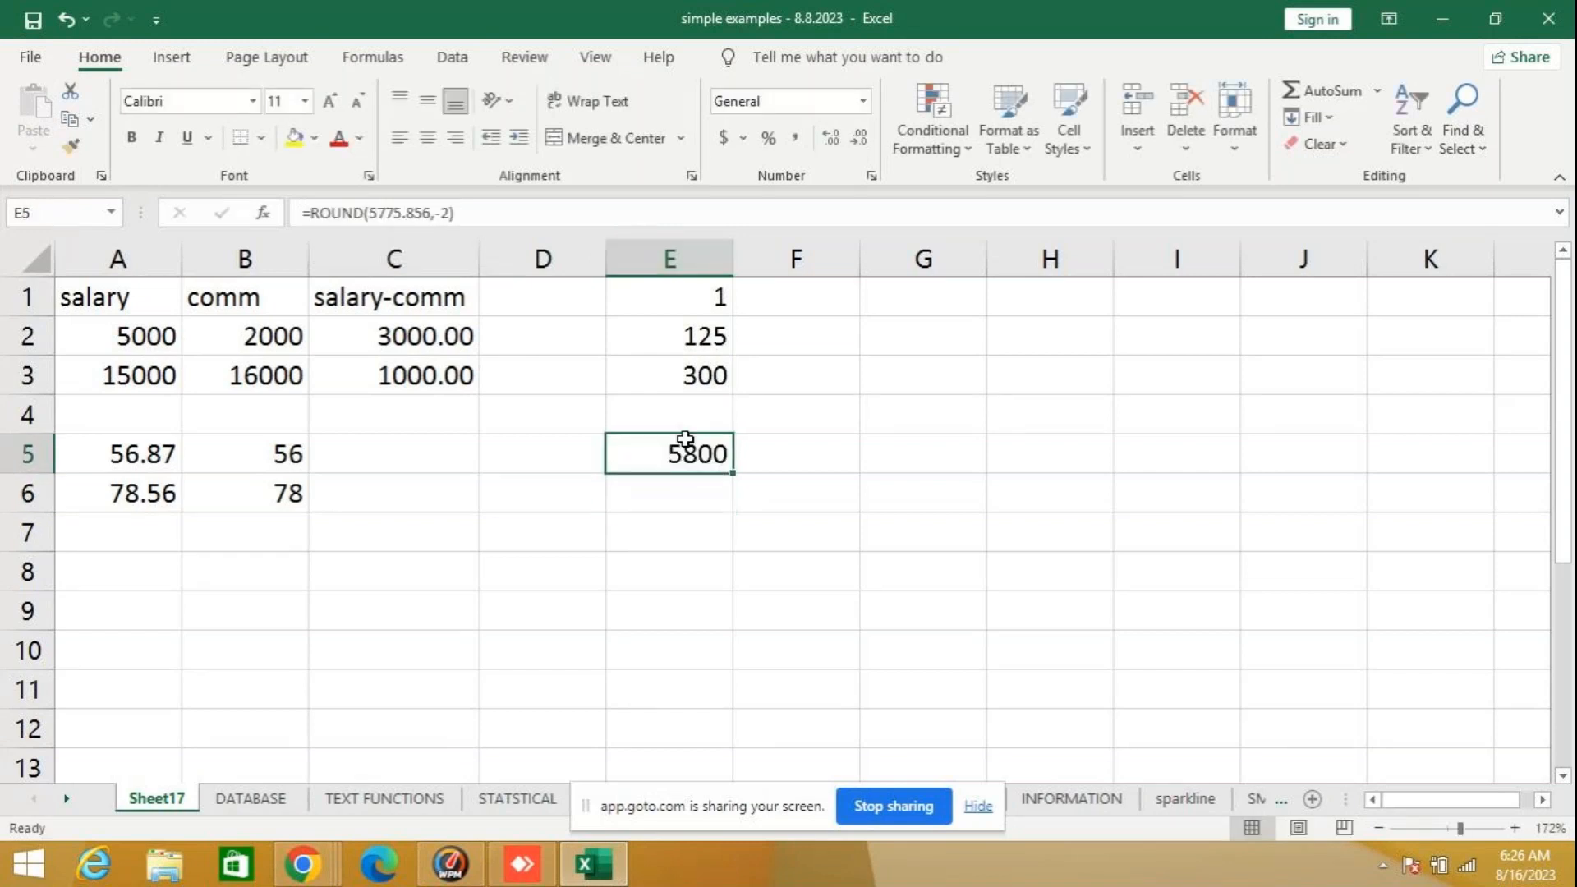
left_click(451, 213)
key("BackSpace")
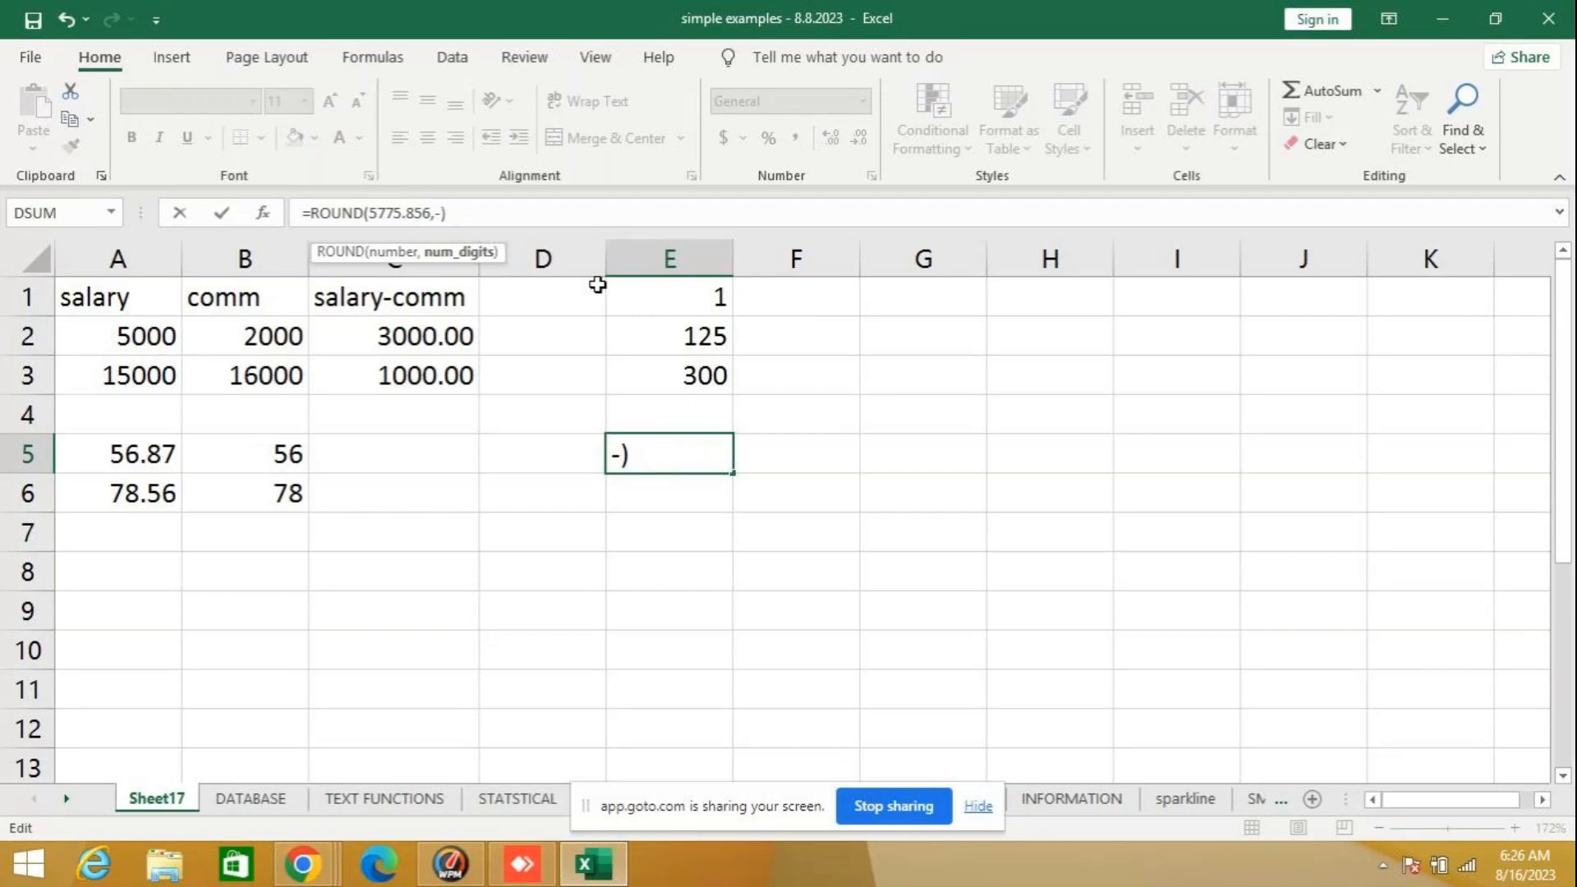
type("3")
key("Return")
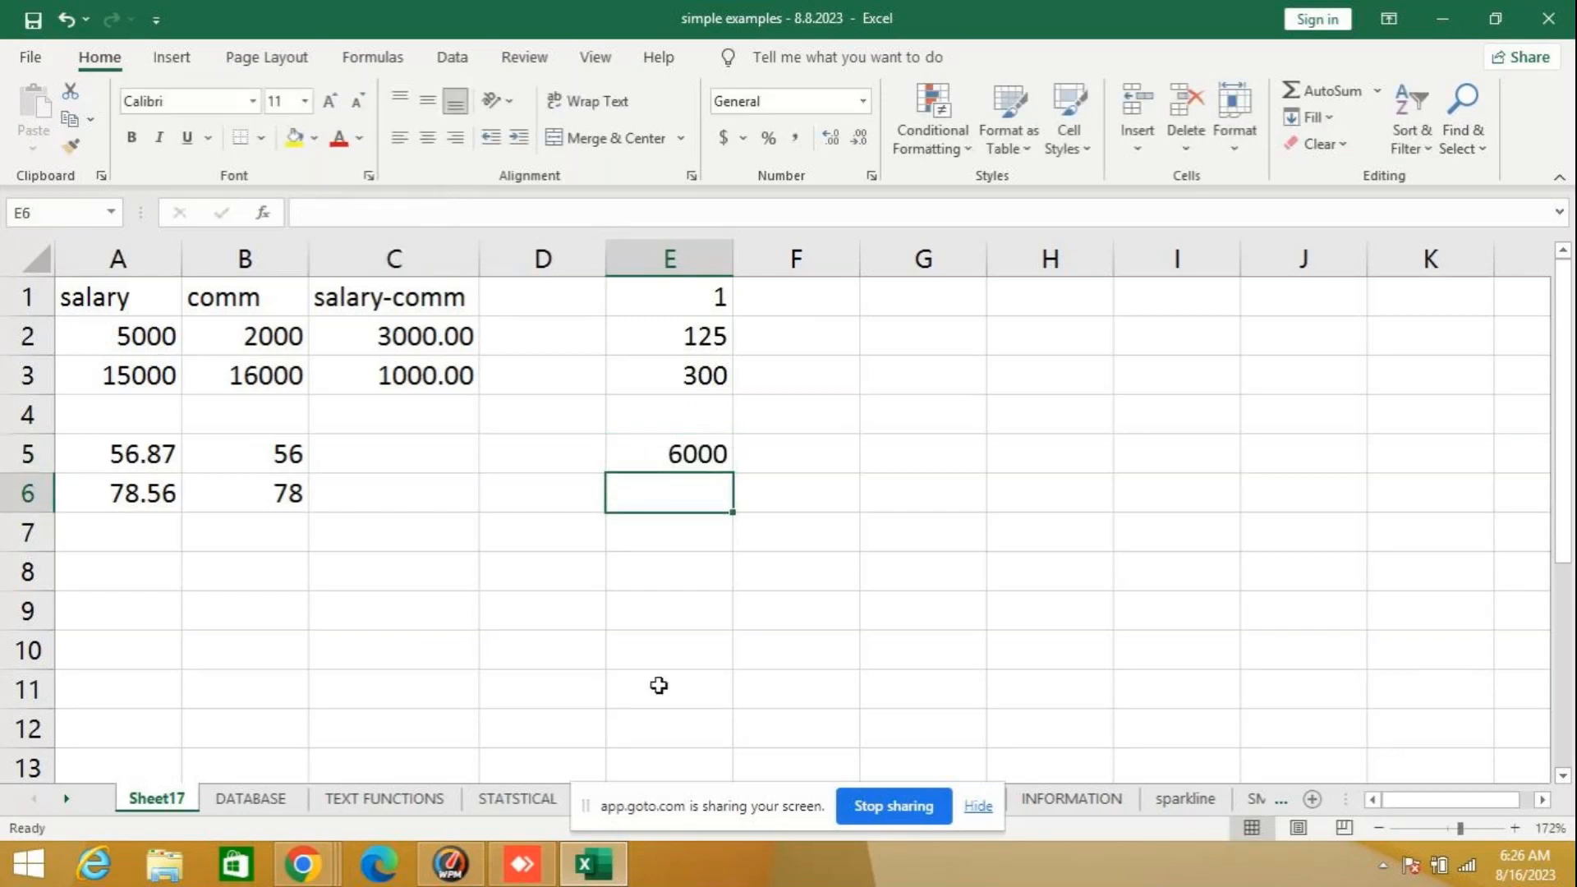
left_click(694, 444)
mouse_move(1576, 885)
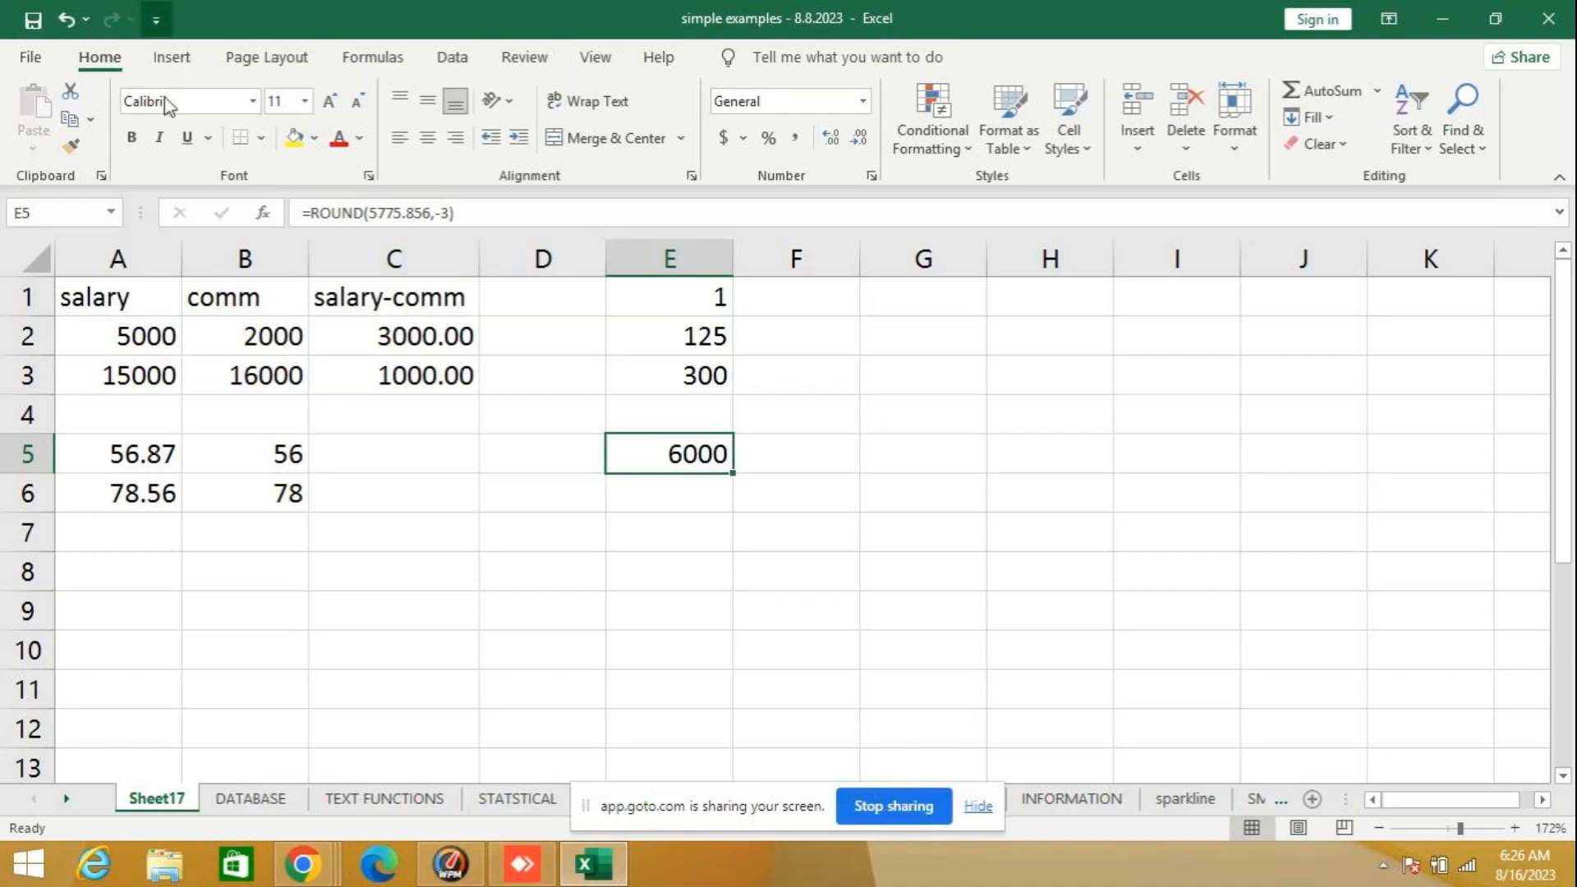
- Look up the description of the SIGN function in the Math & Trig category, starting from cell D7, without inserting it
left_click(543, 539)
left_click(263, 214)
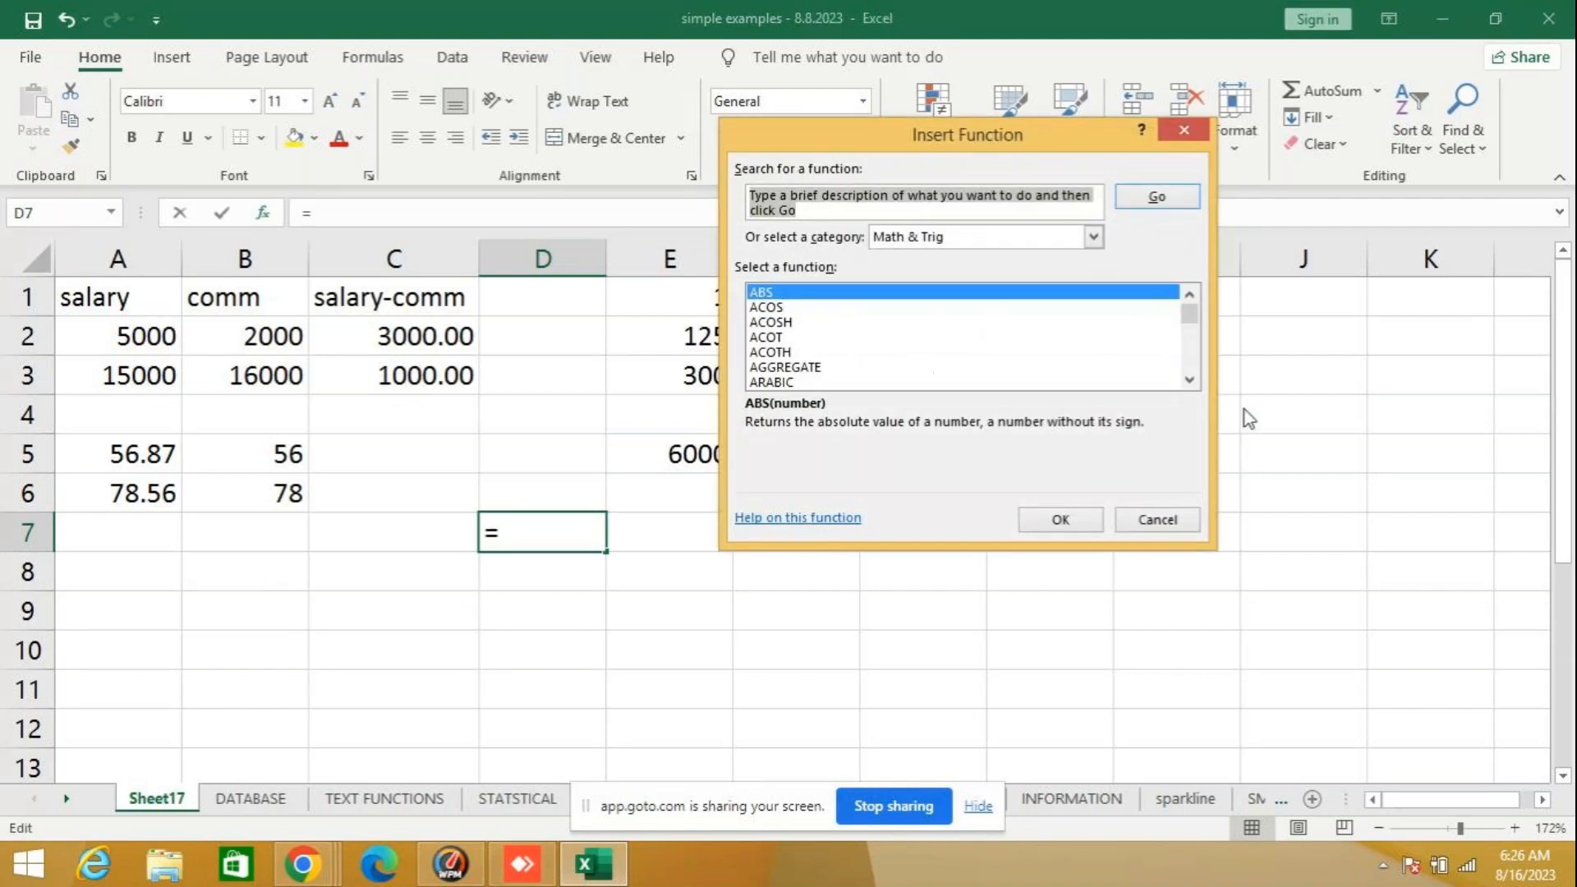
left_click(1190, 379)
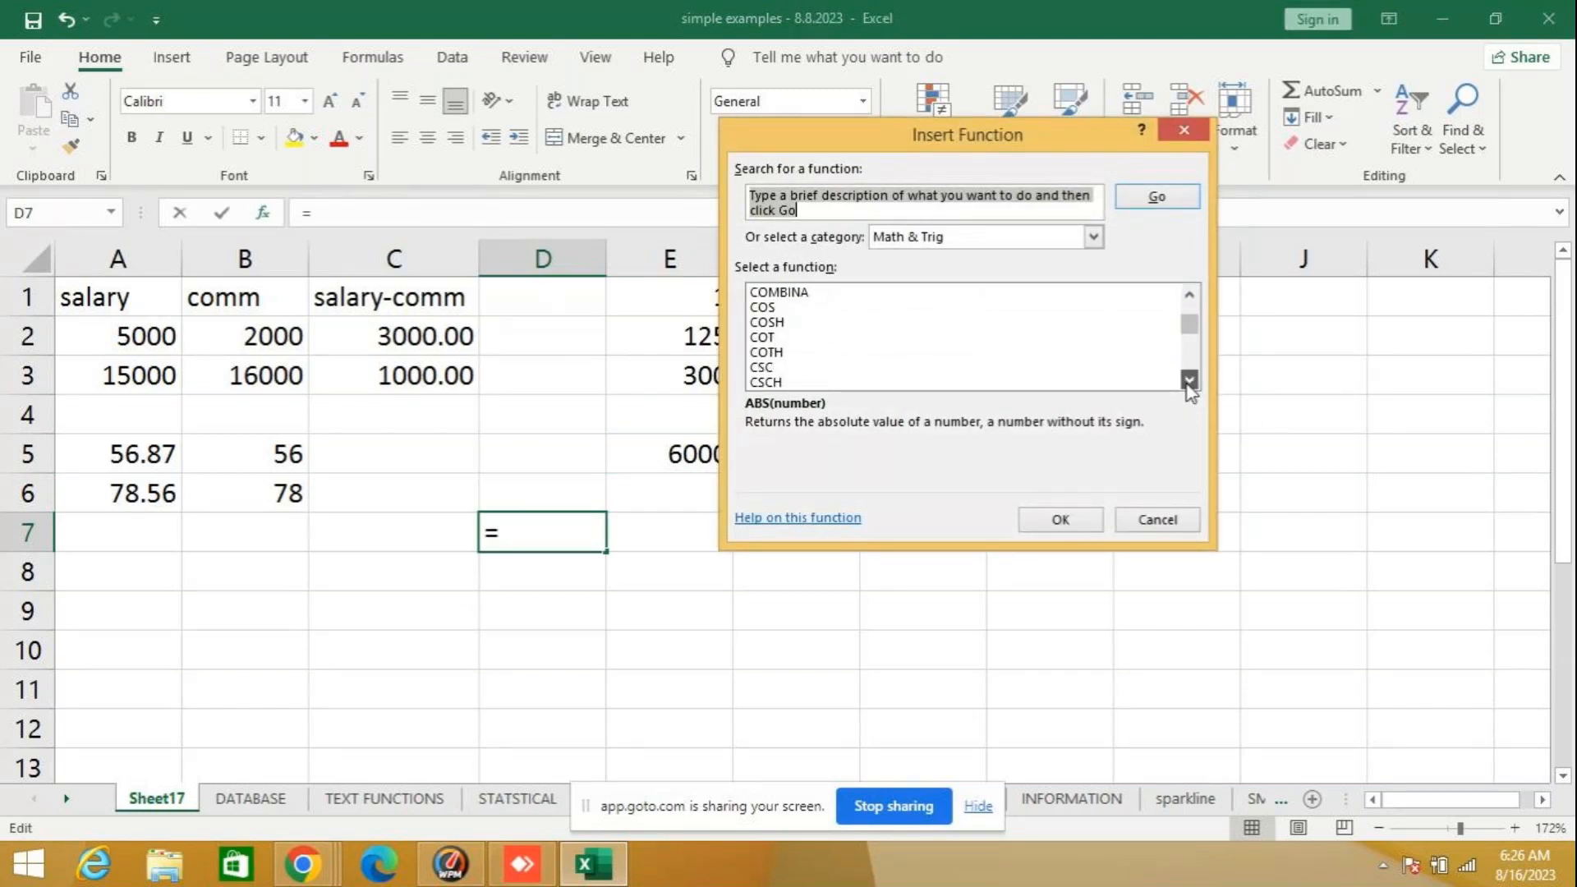
left_click(1188, 383)
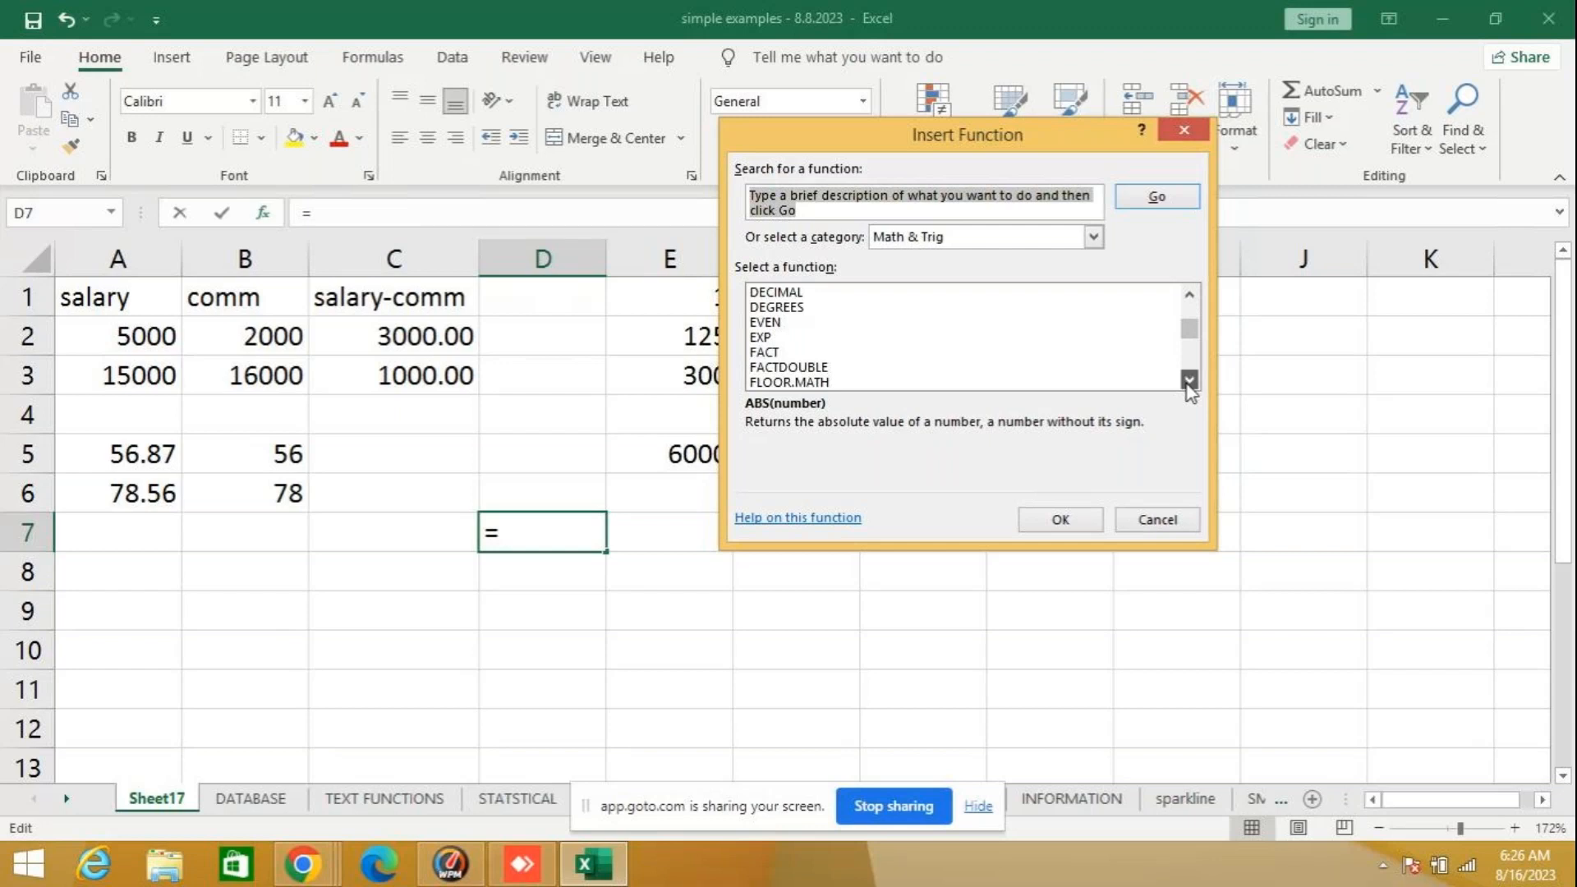
left_click(1188, 383)
left_click(1189, 380)
left_click(1189, 380)
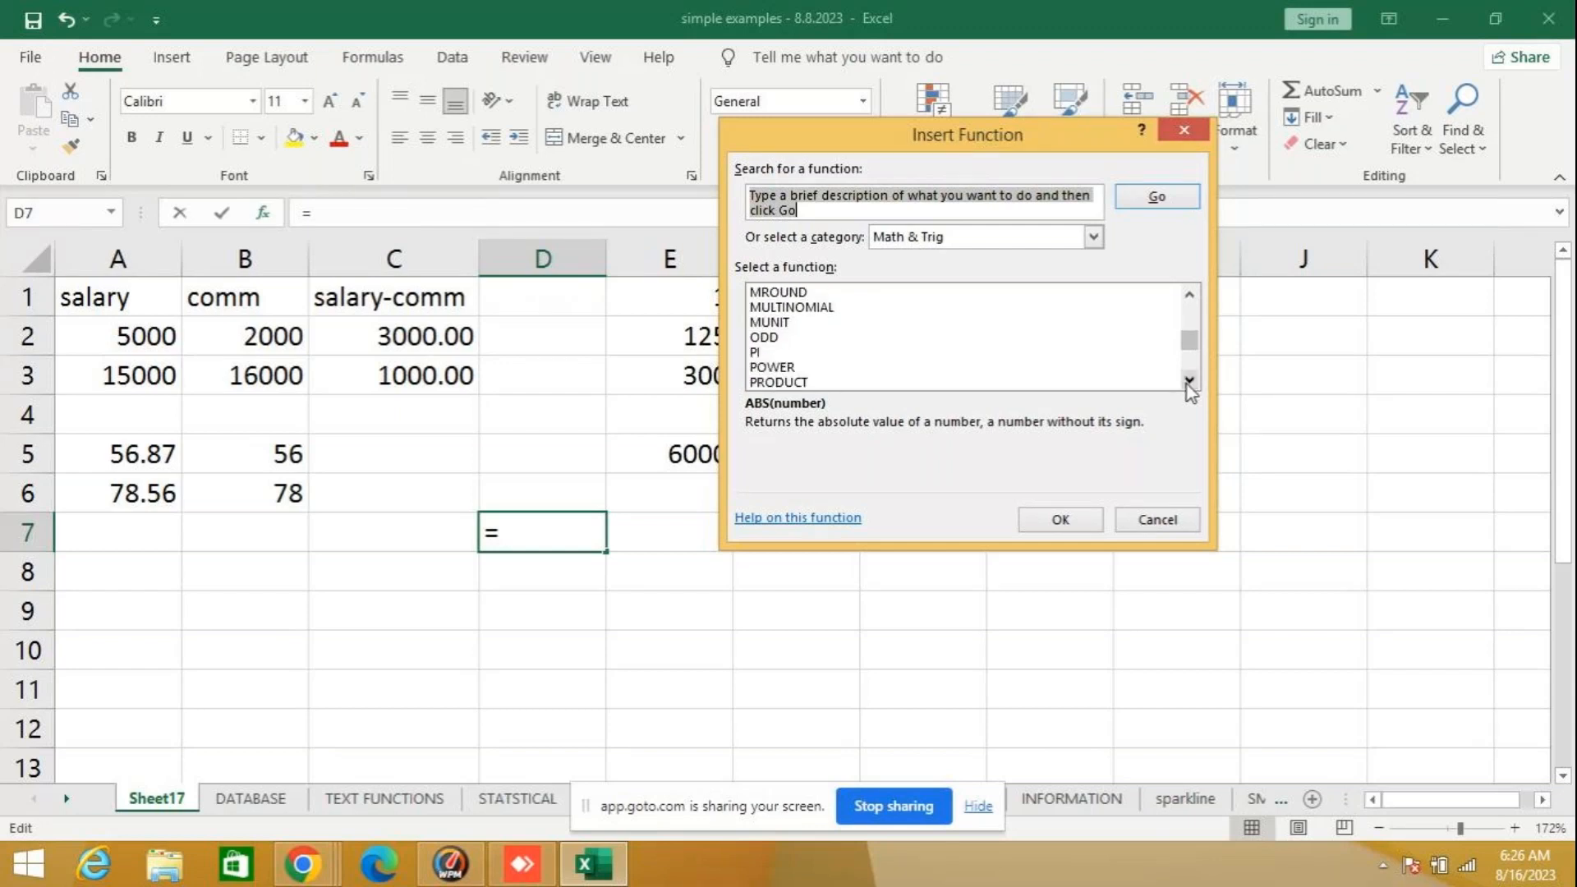
left_click(1188, 382)
left_click(1188, 382)
left_click(1188, 382)
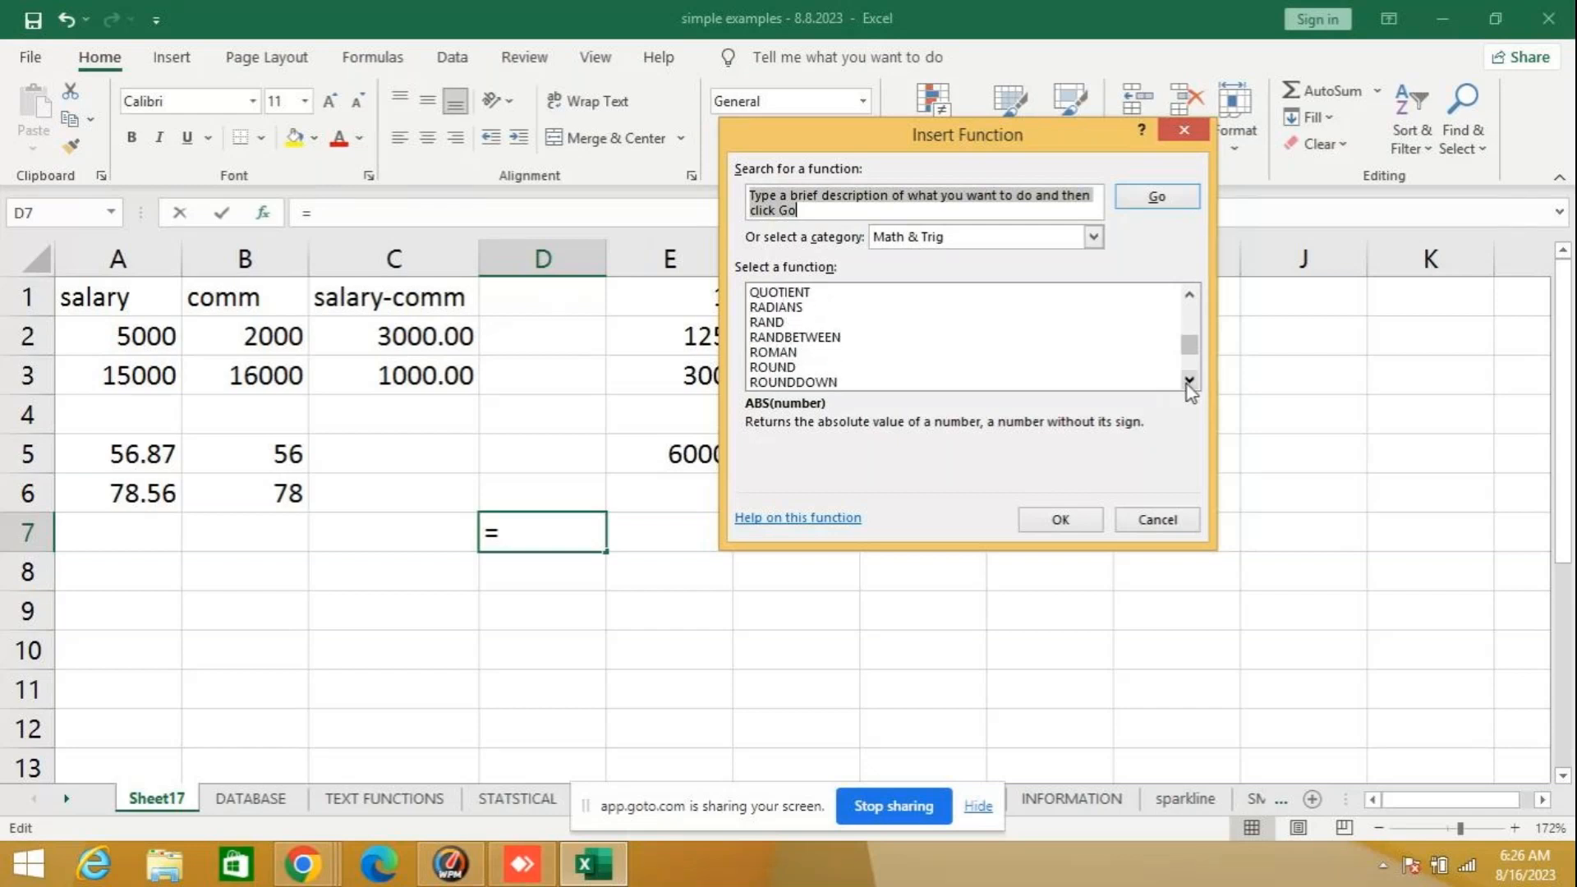
left_click(1188, 382)
left_click(1188, 382)
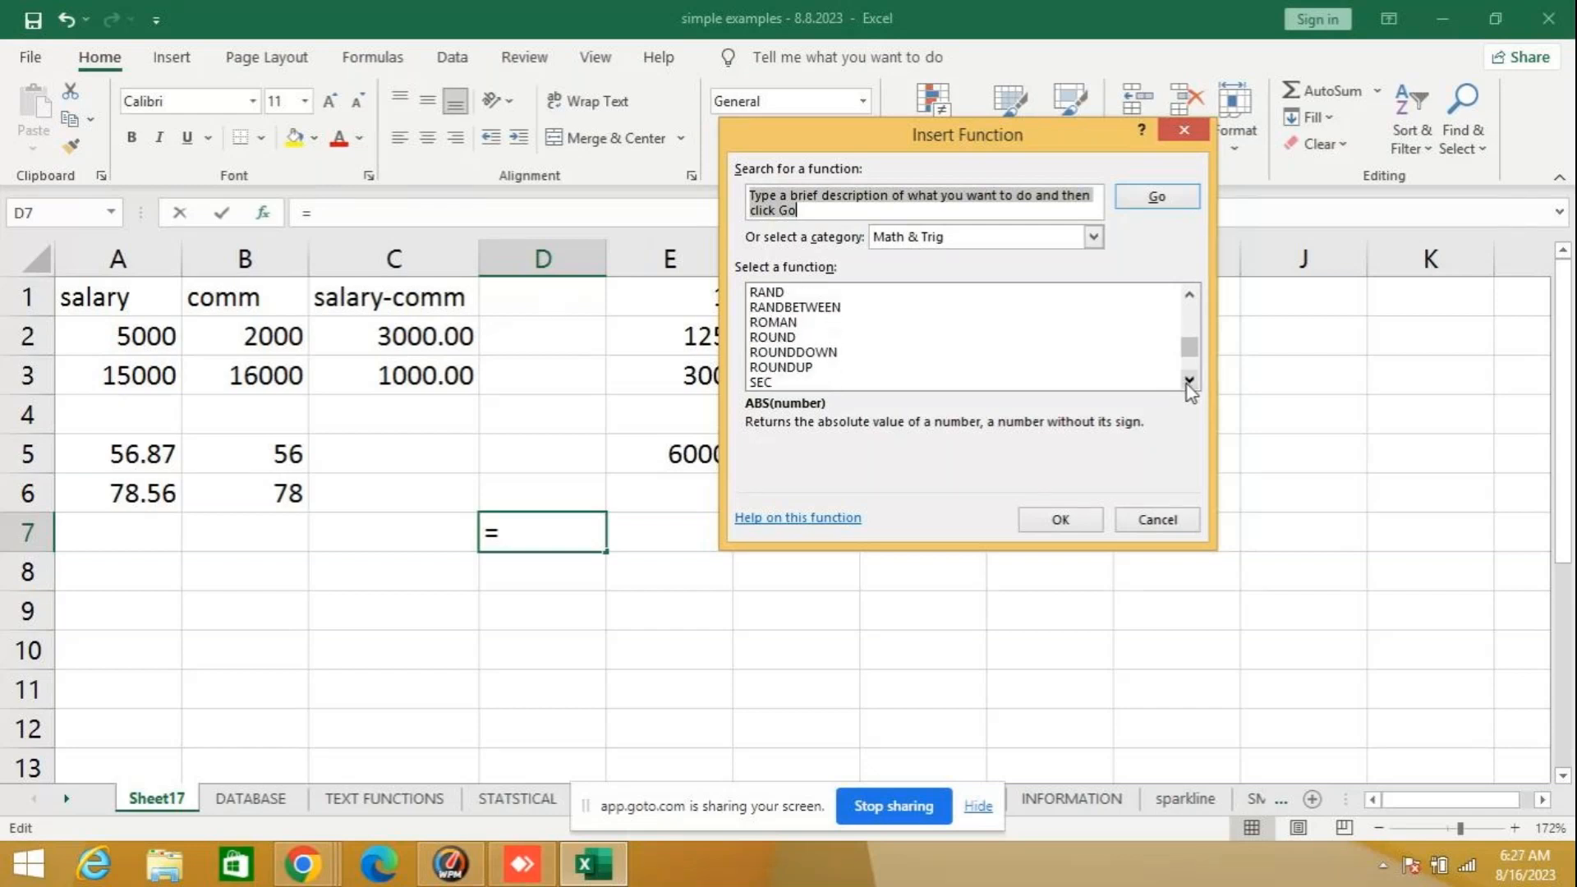
left_click(1188, 381)
left_click(1189, 381)
left_click(1189, 381)
left_click(1189, 381)
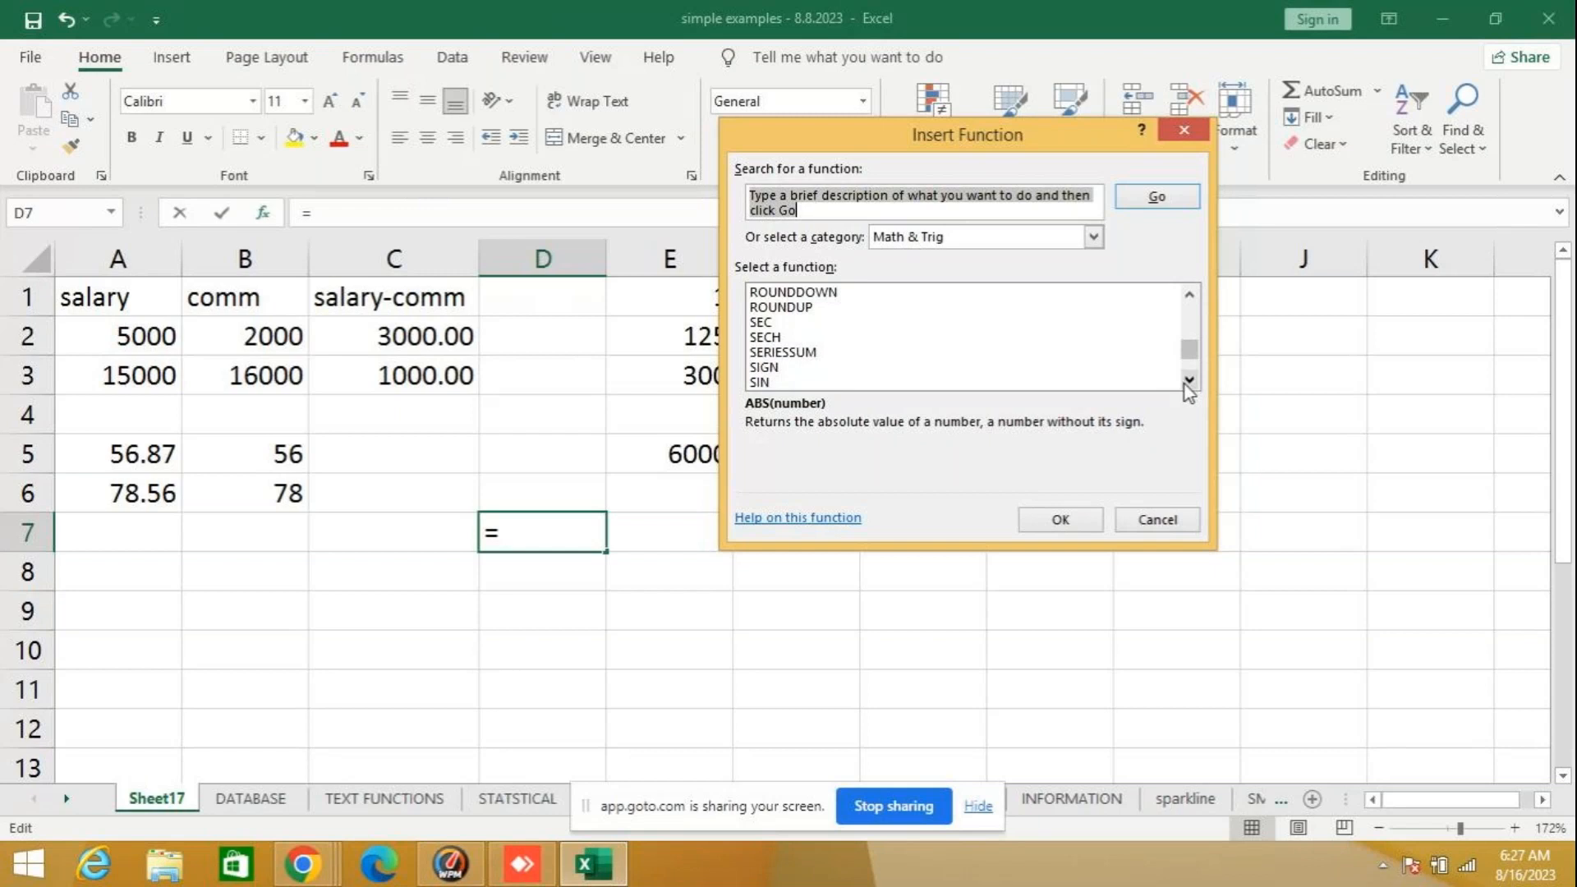
left_click(792, 367)
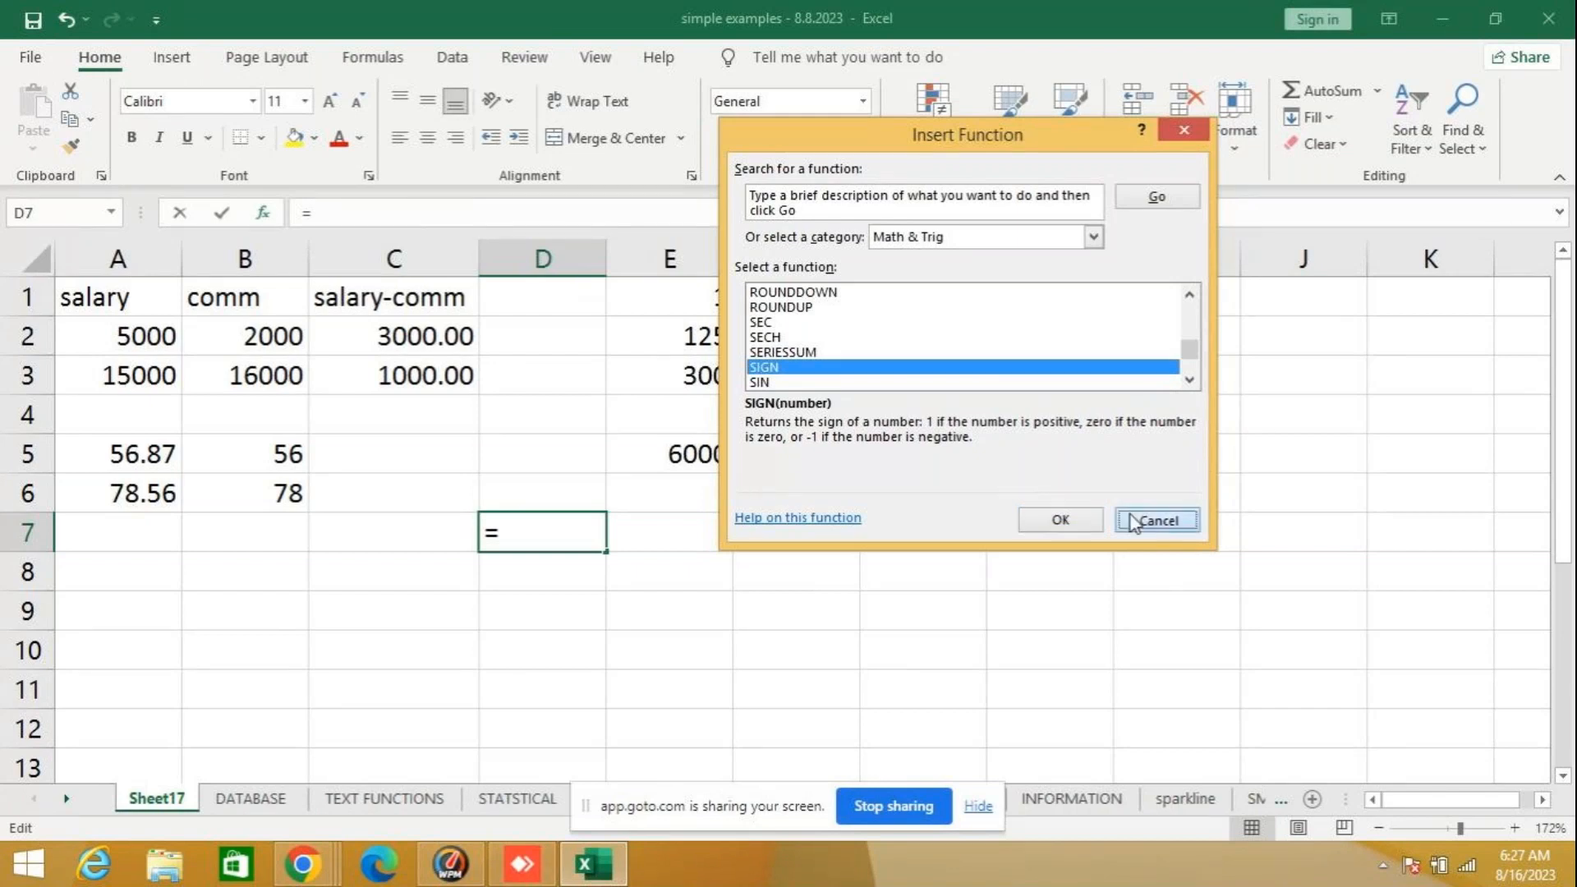
left_click(1154, 520)
- Enter the formula =SIGN(-80) in cell D7
type("=s")
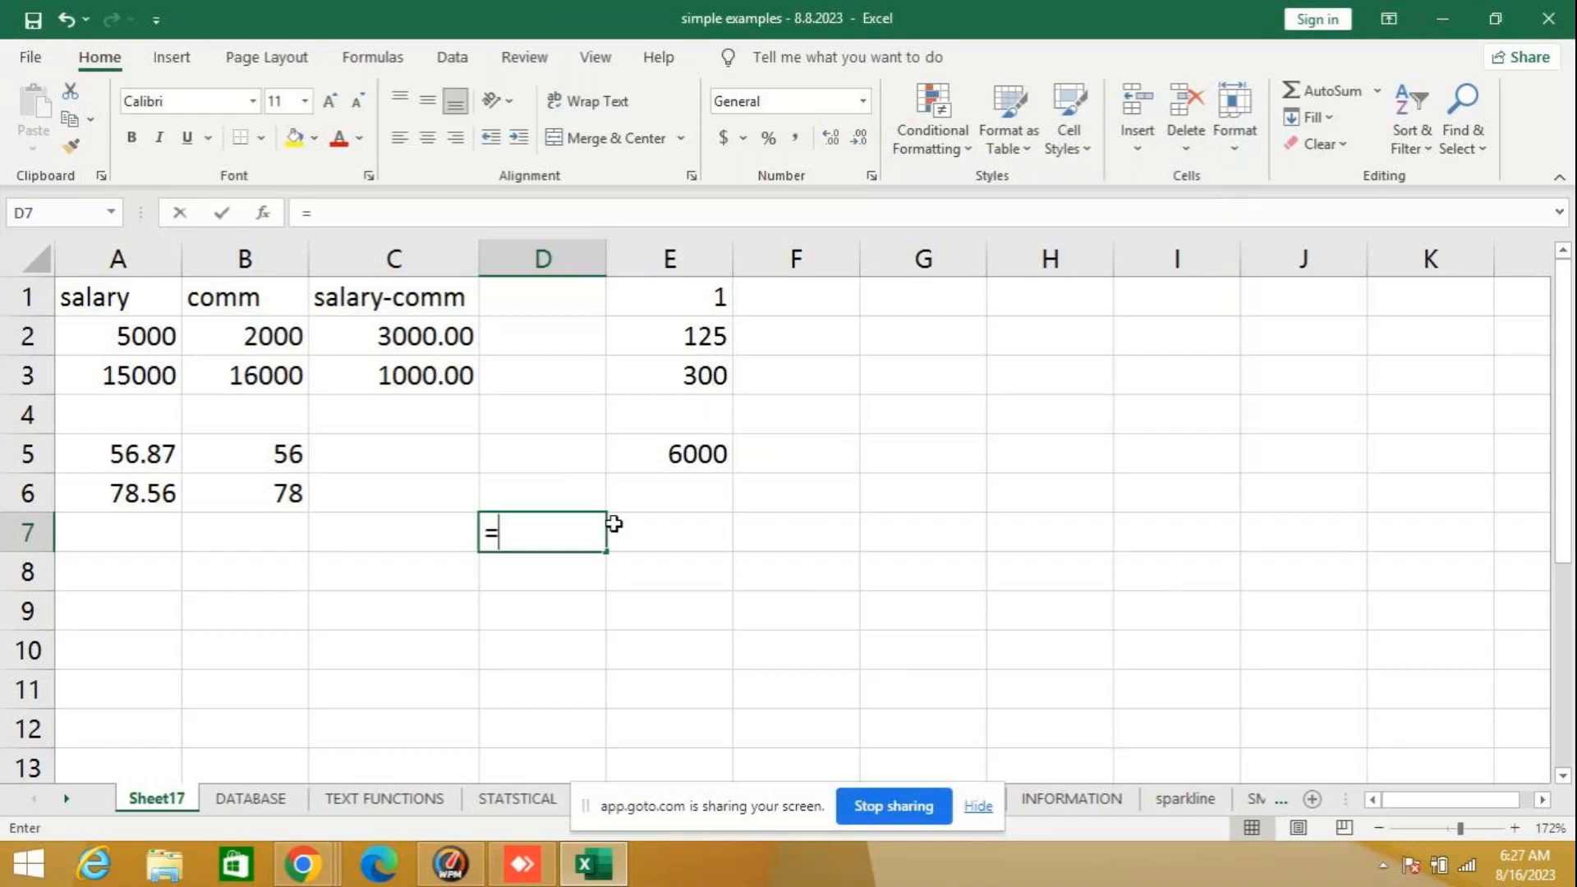
type("ign")
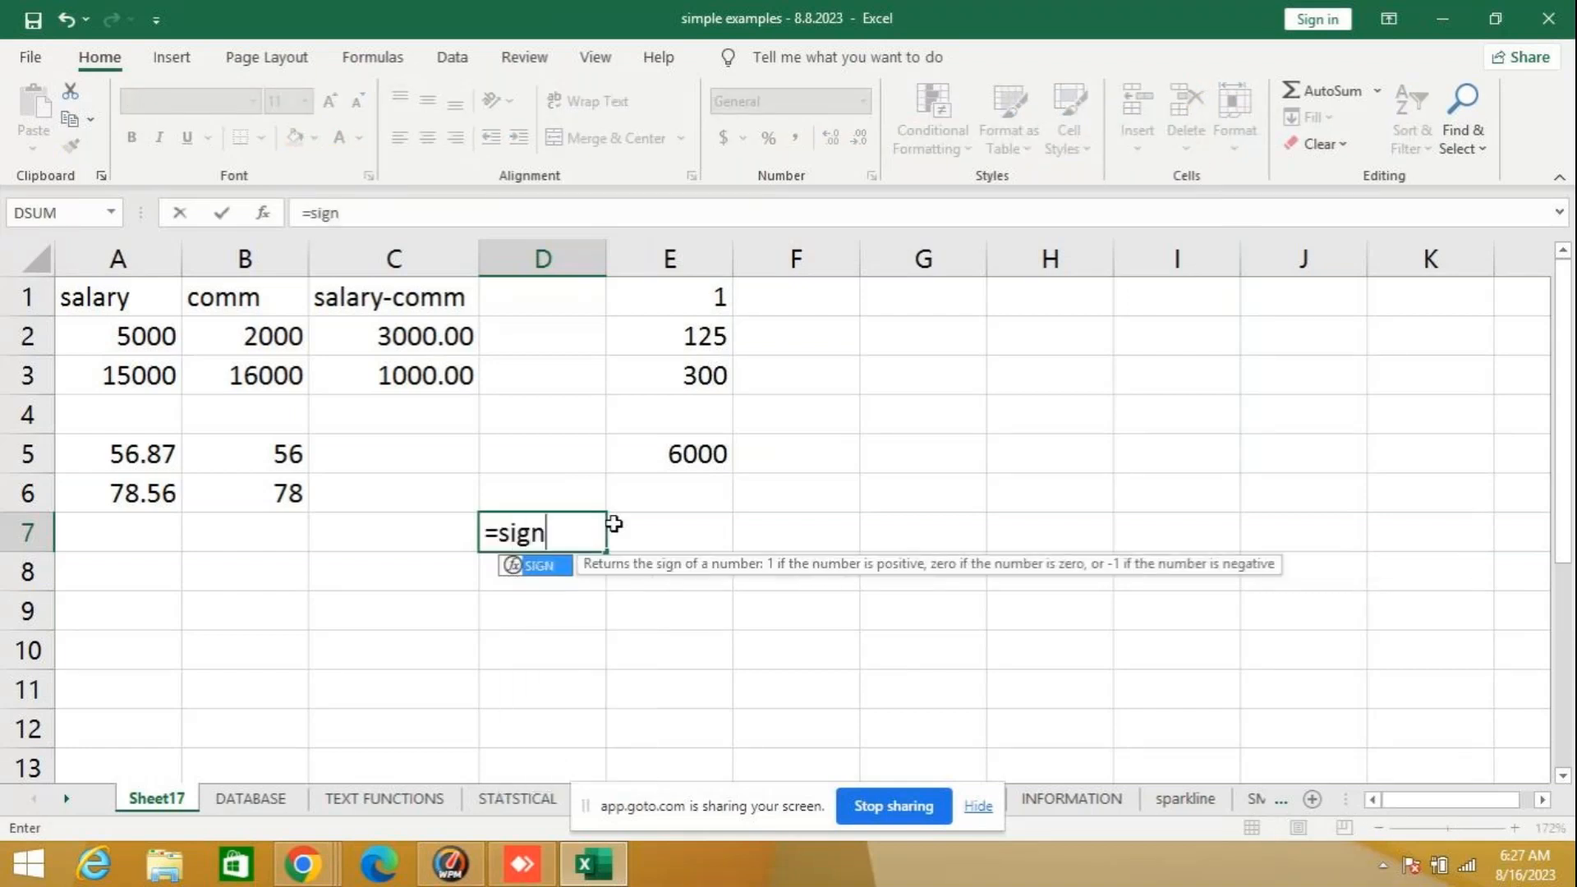
type("(")
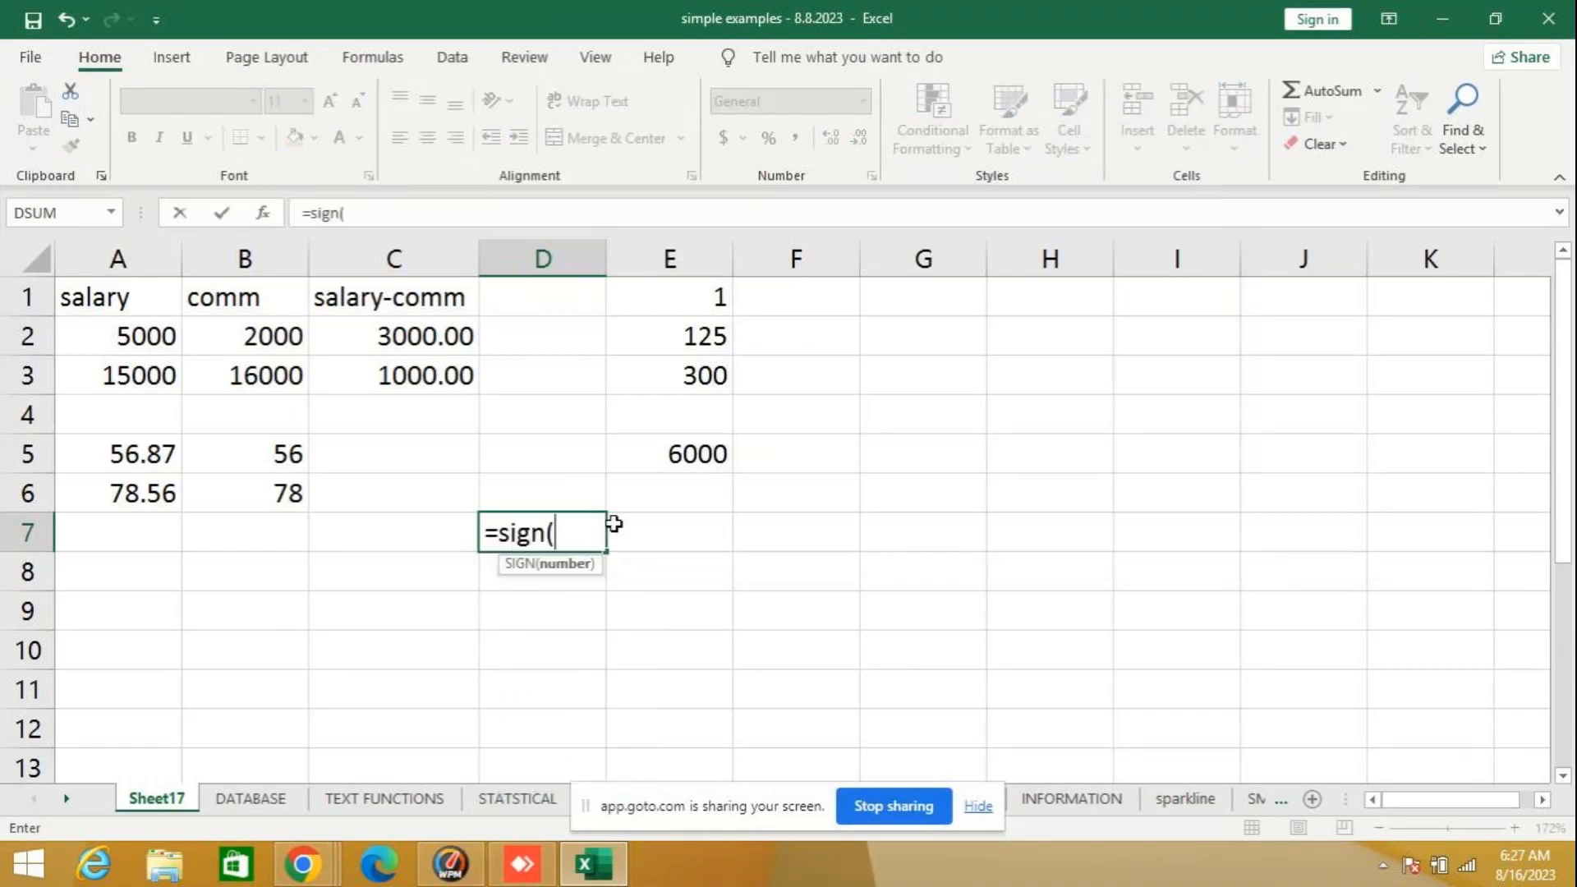
type("-80)")
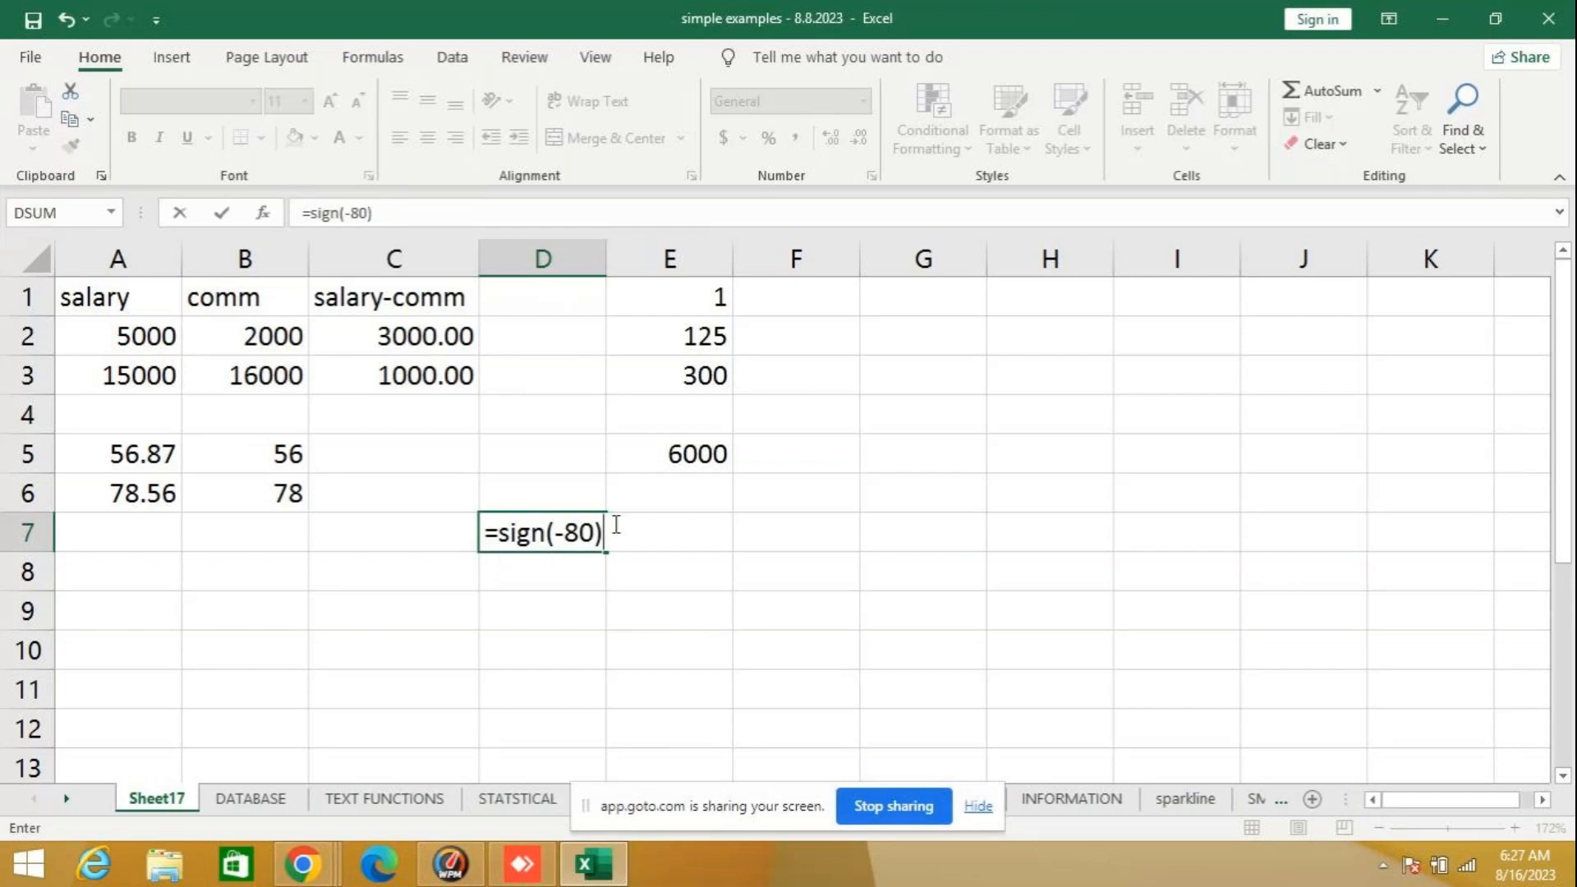
key("Return")
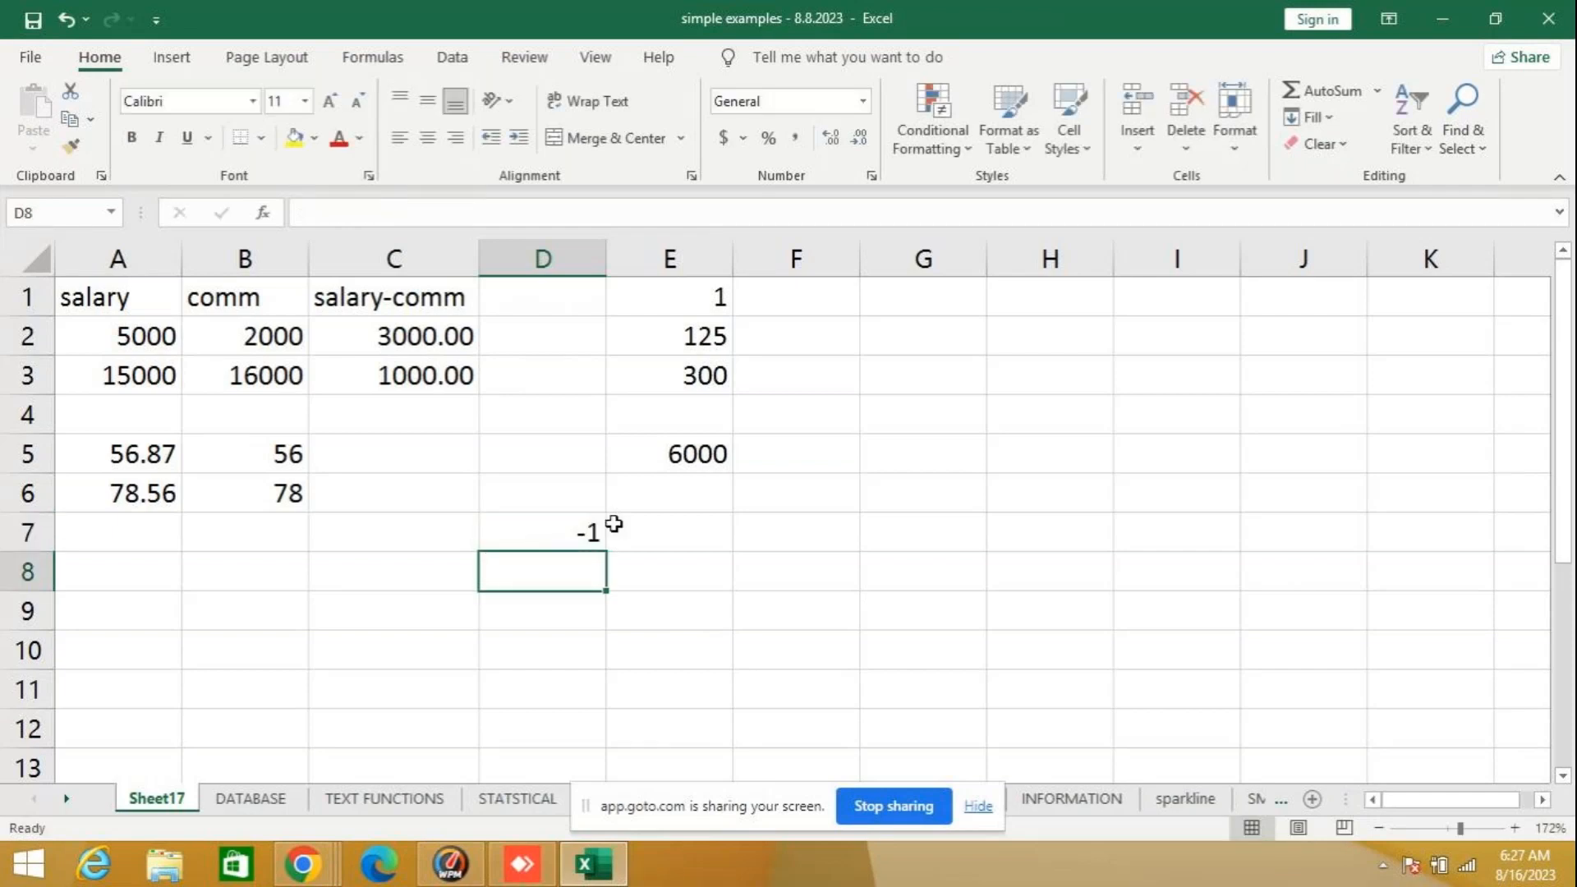
- Enter the formula =SIGN(45) in cell D8
type("=")
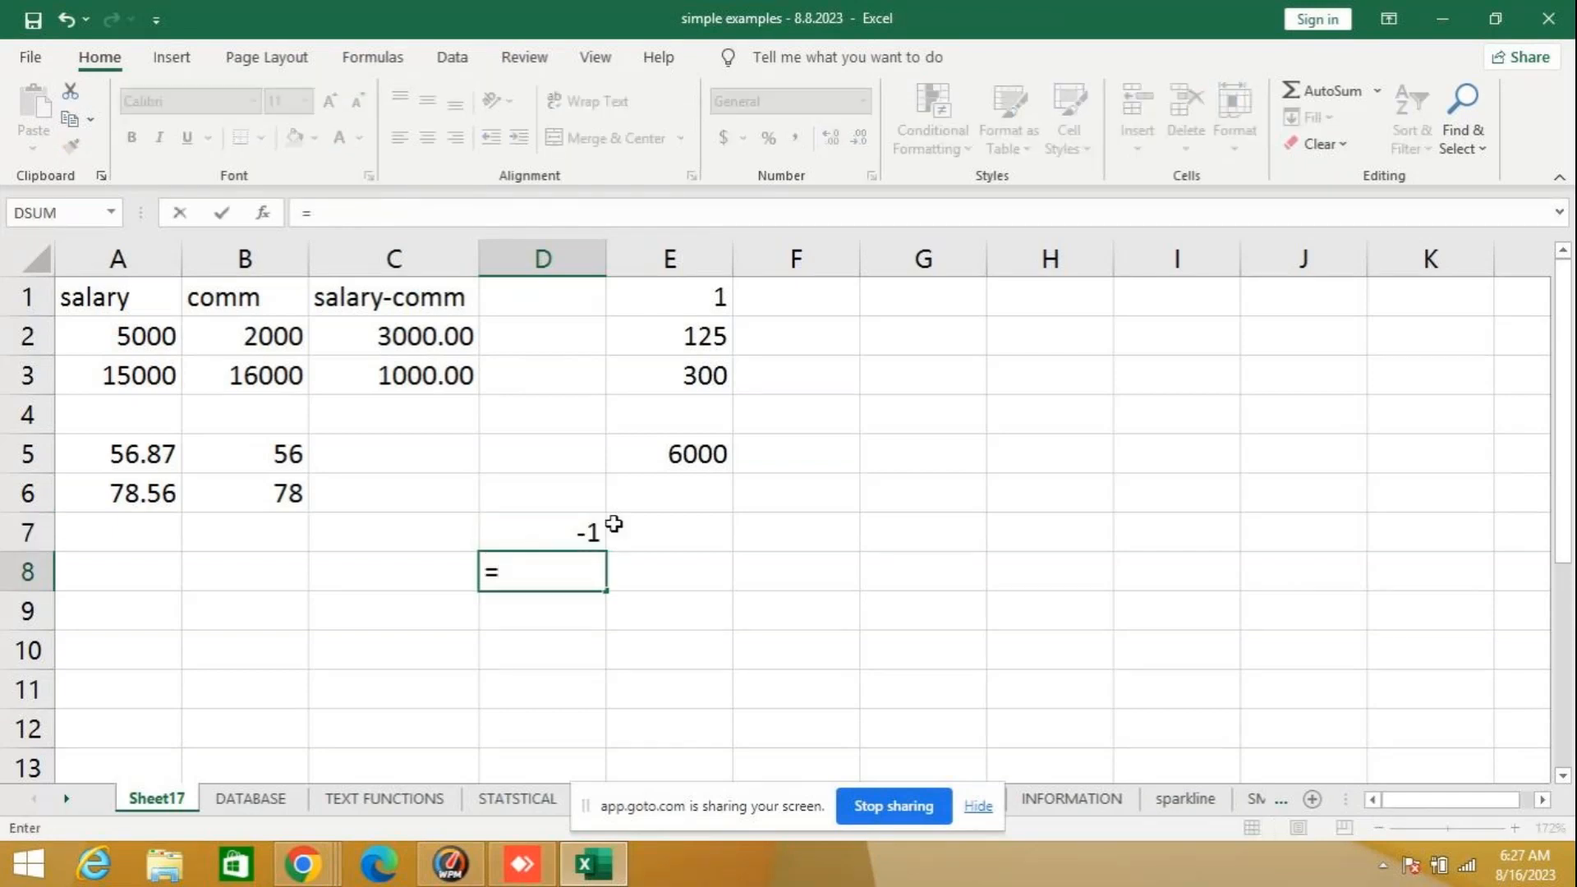
type("sign")
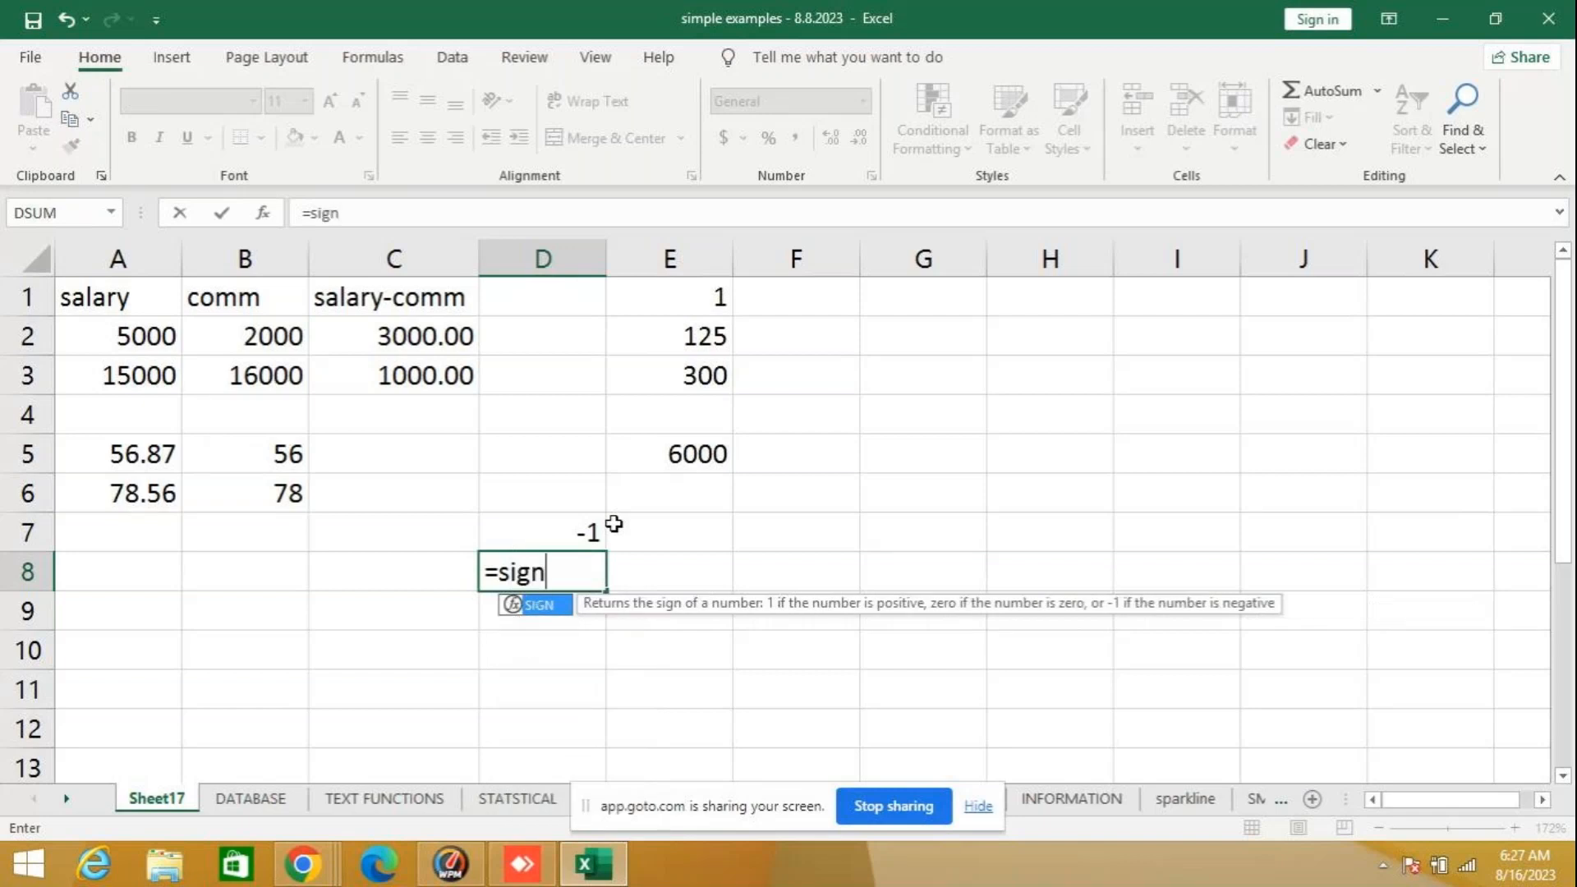
type("(8")
key("BackSpace")
type("45")
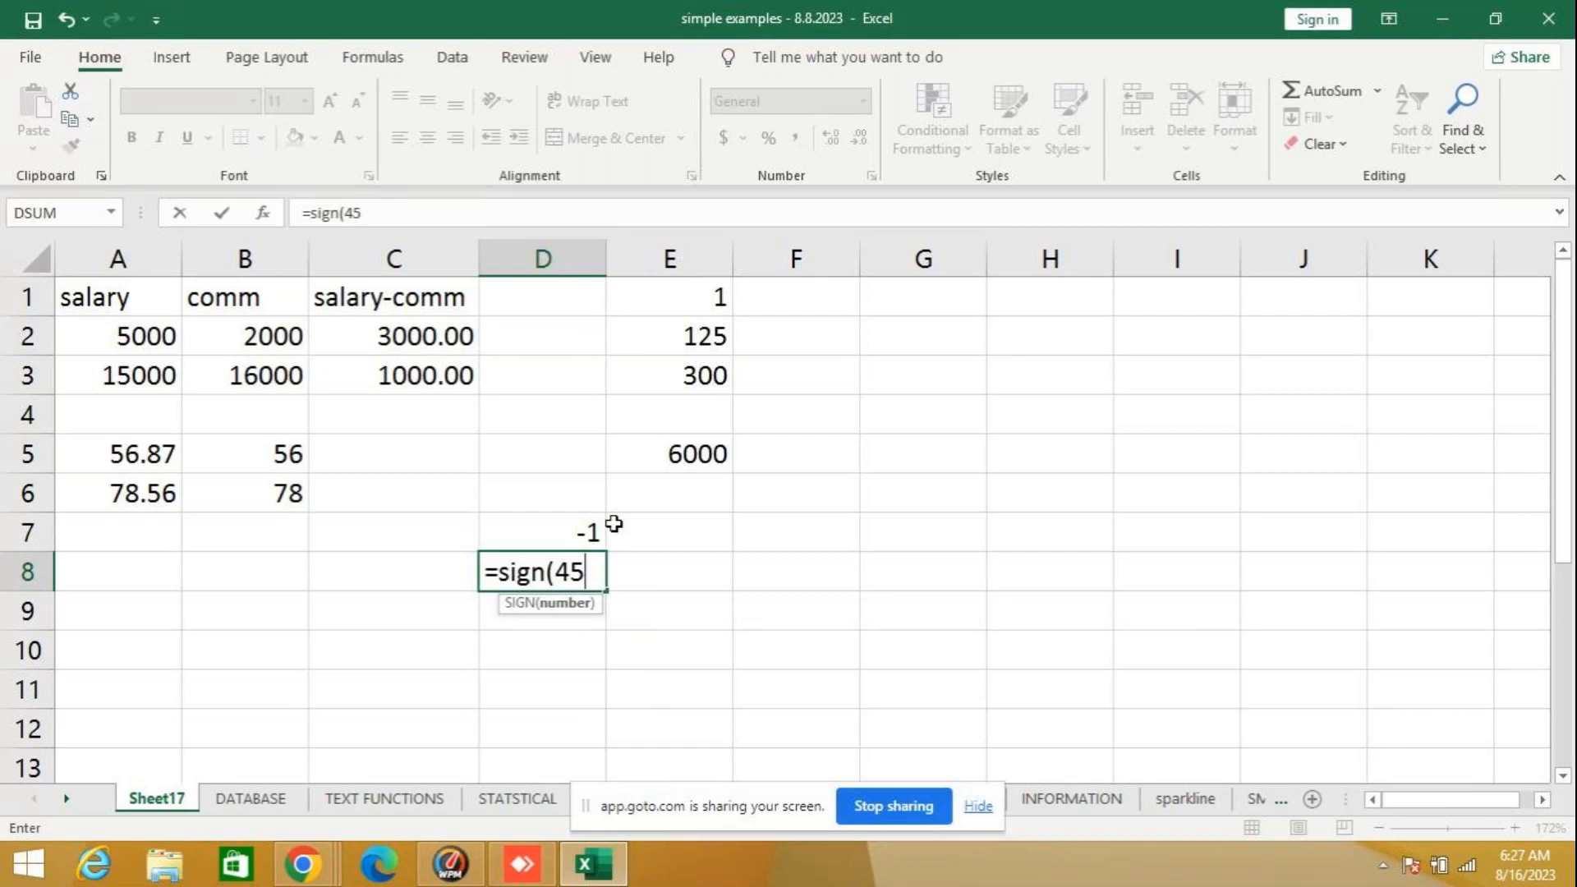
type(")")
key("Return")
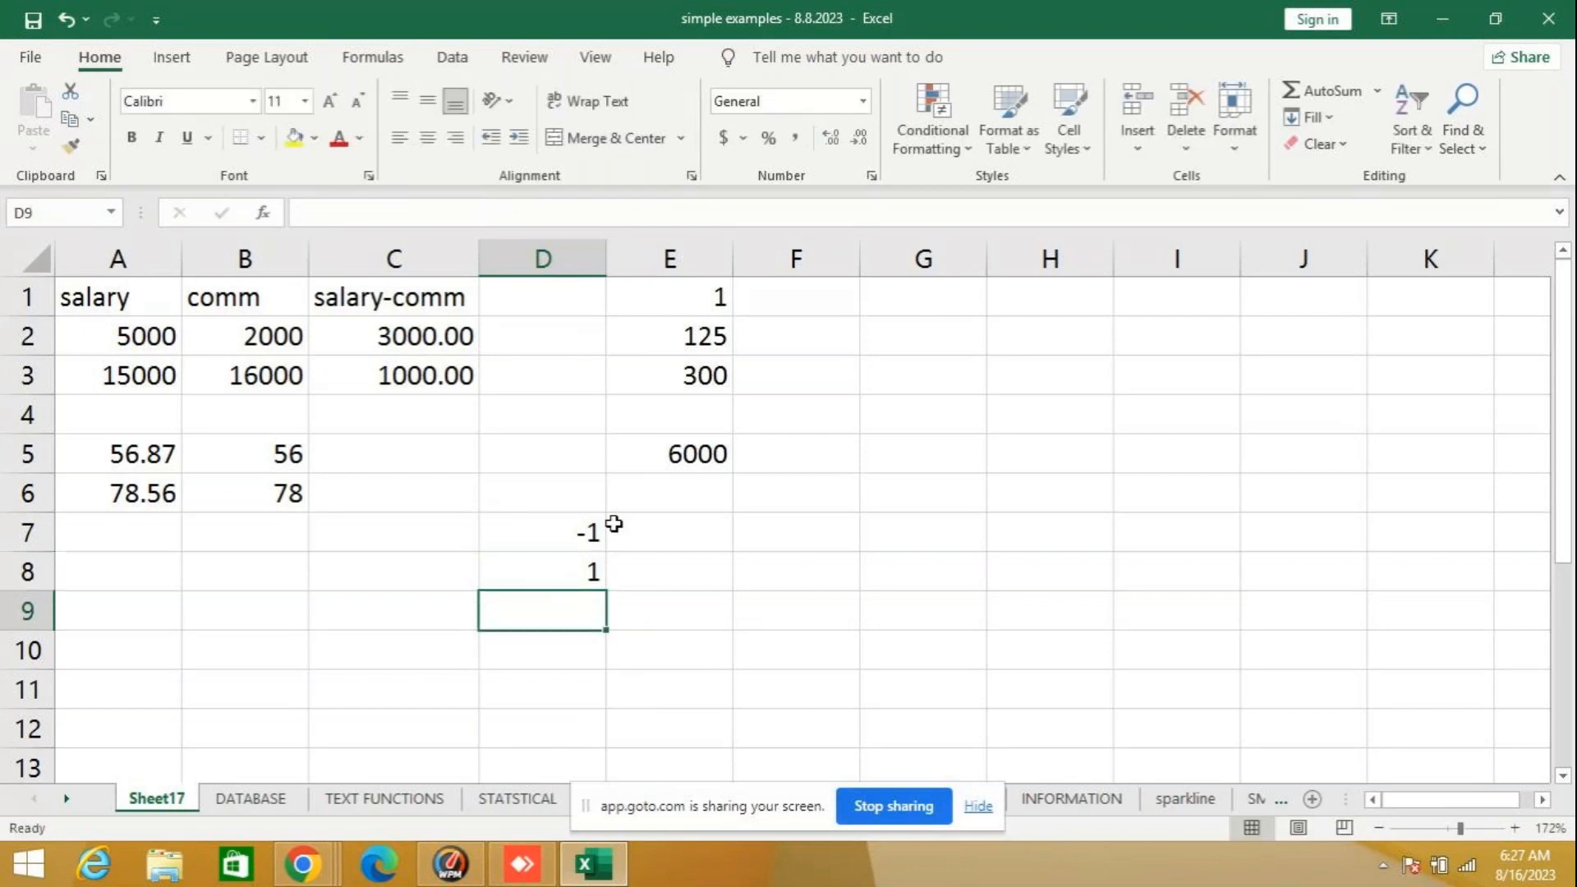
- Enter the formula =SIGN(0) in cell D9, and go back to the formula in cell D7
type("=sig")
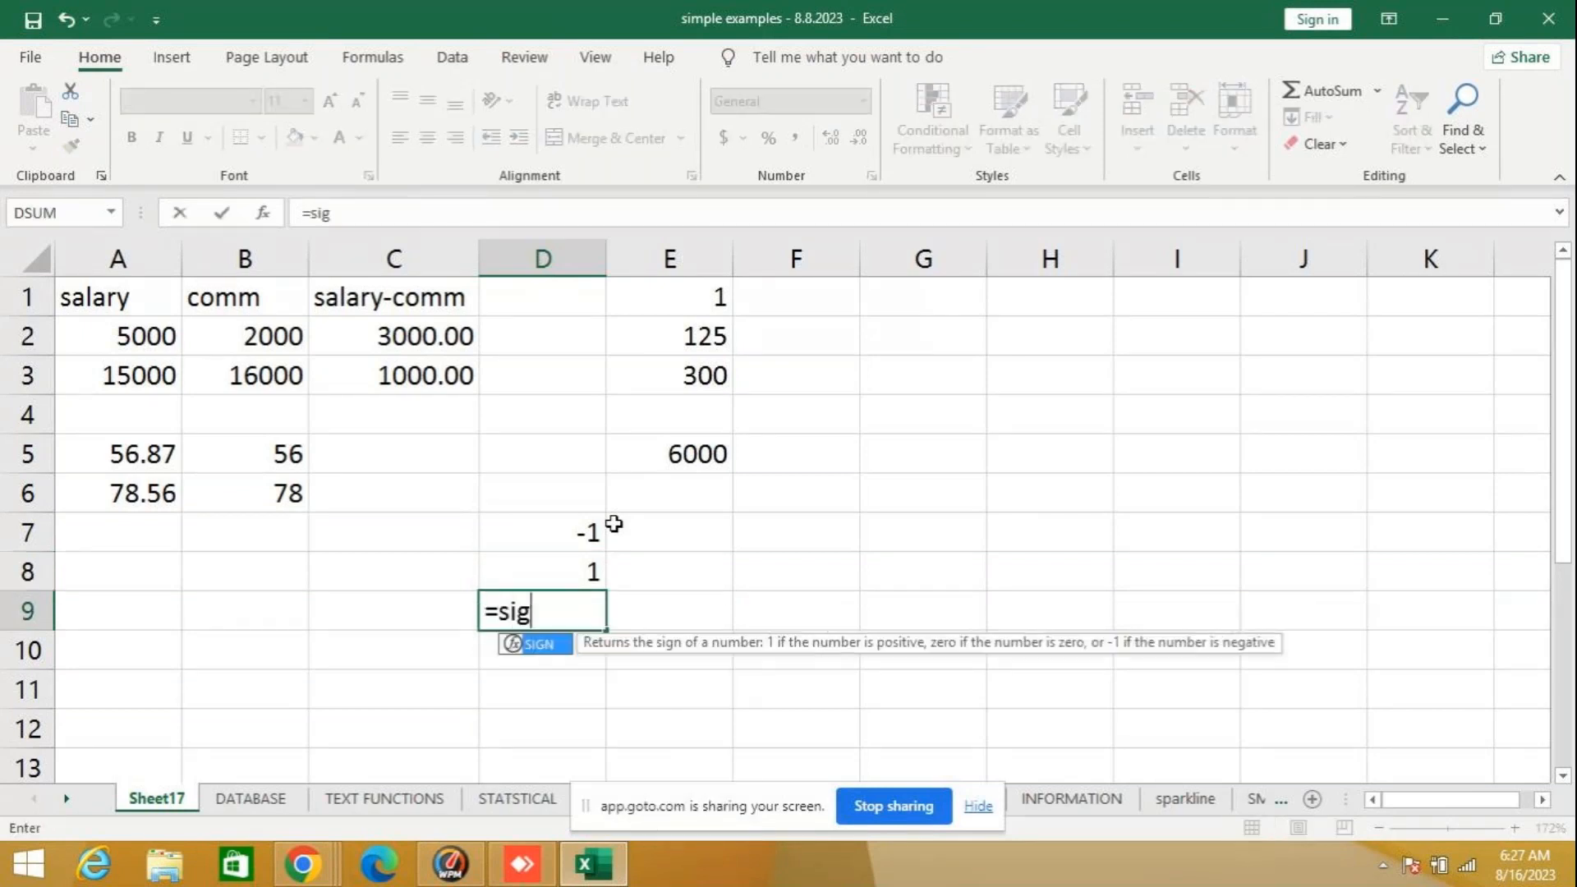
type("n(0)")
key("ctrl+Return")
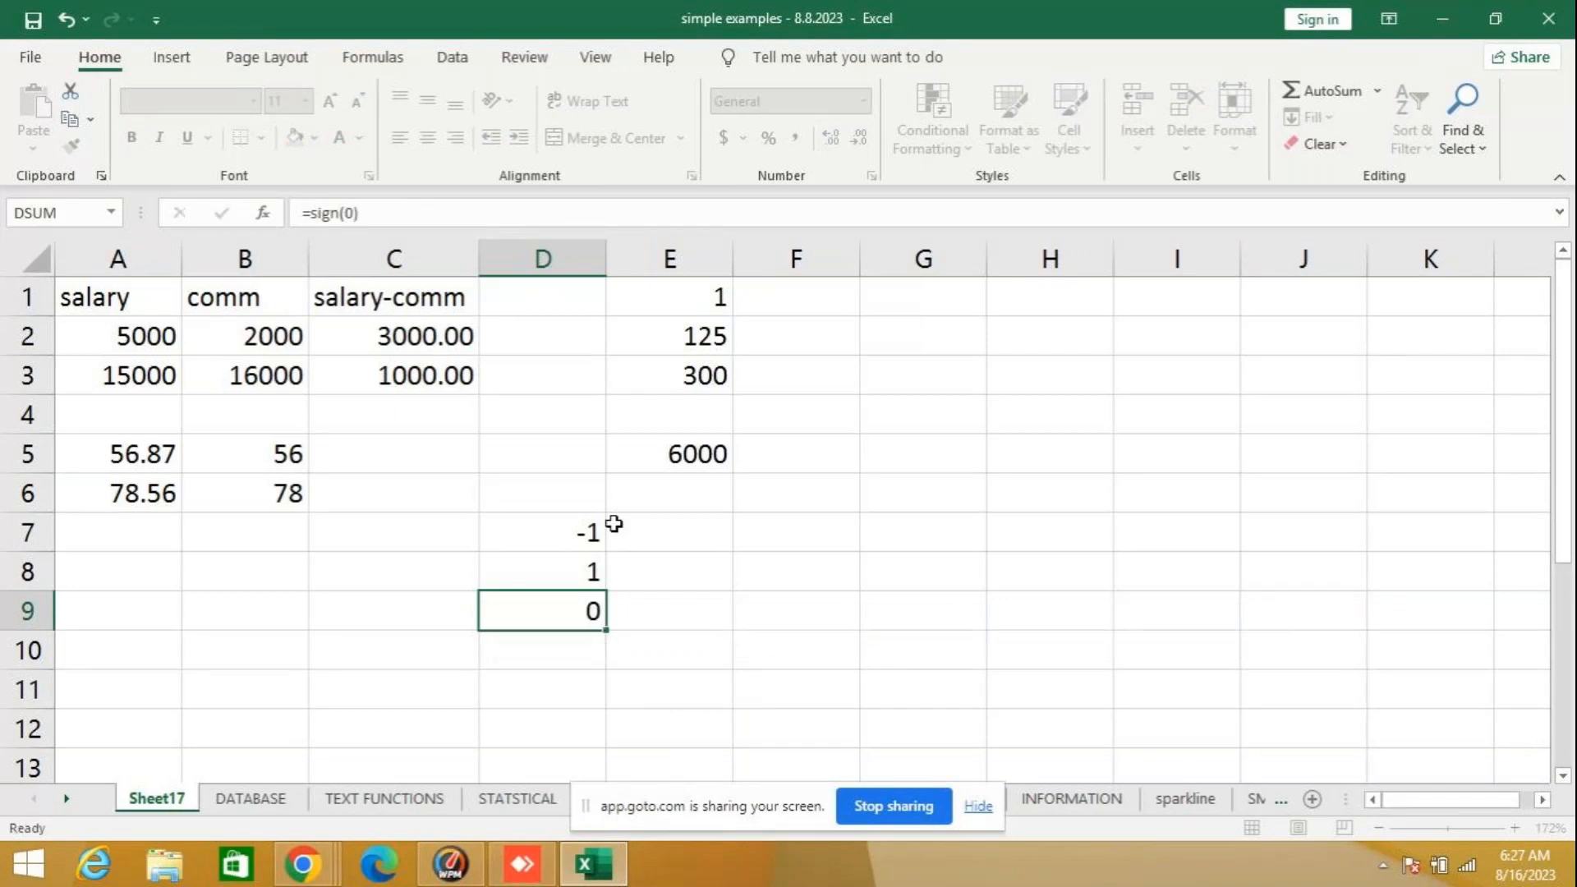
key("Return")
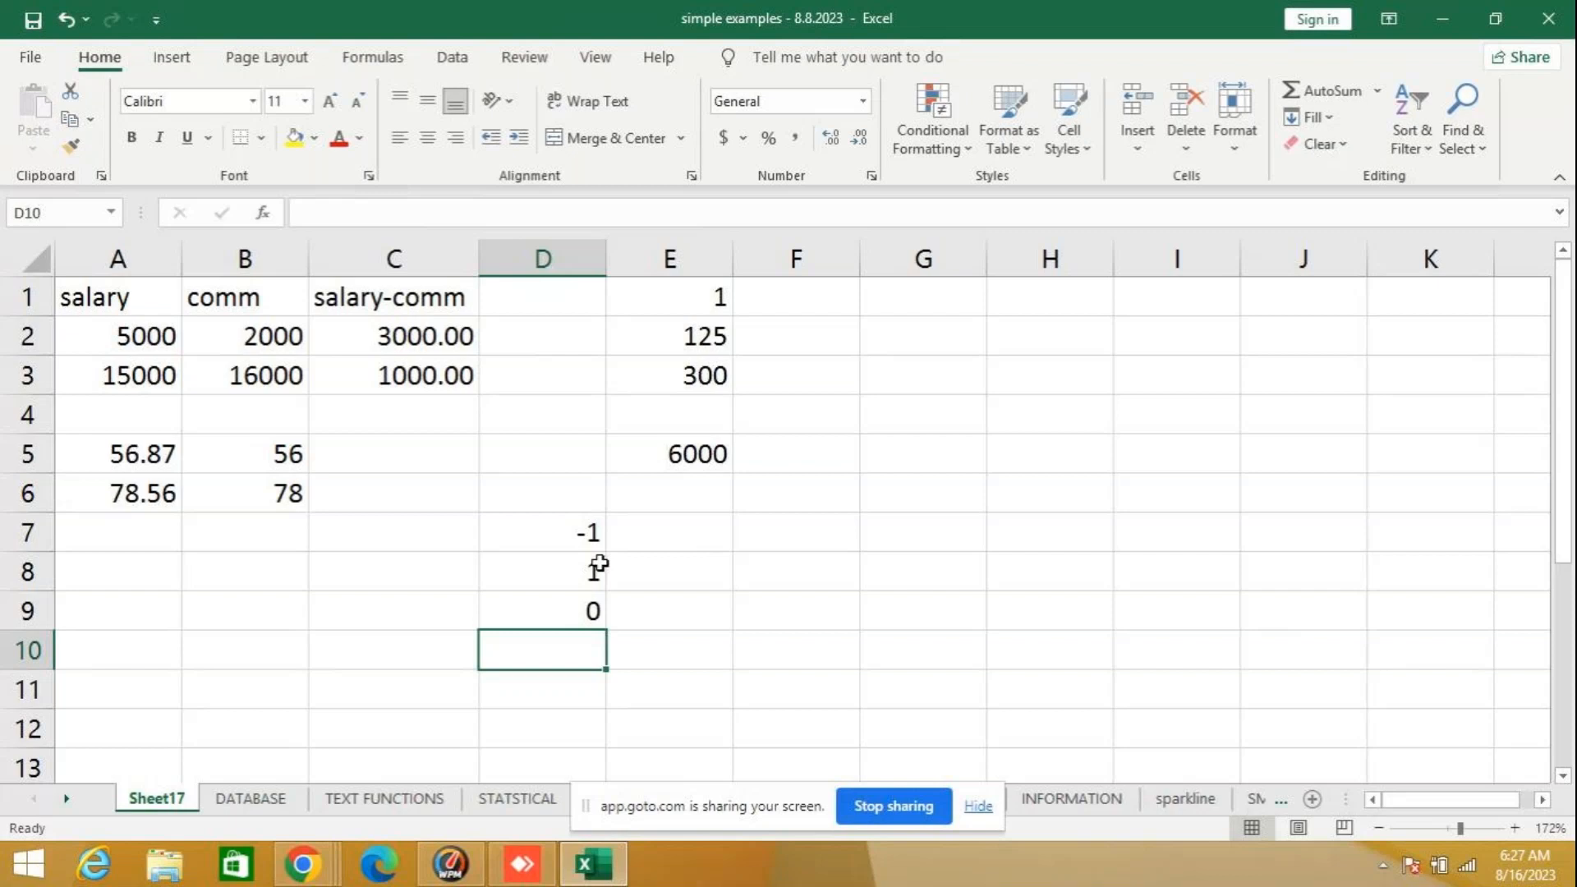
left_click(557, 539)
mouse_move(1576, 0)
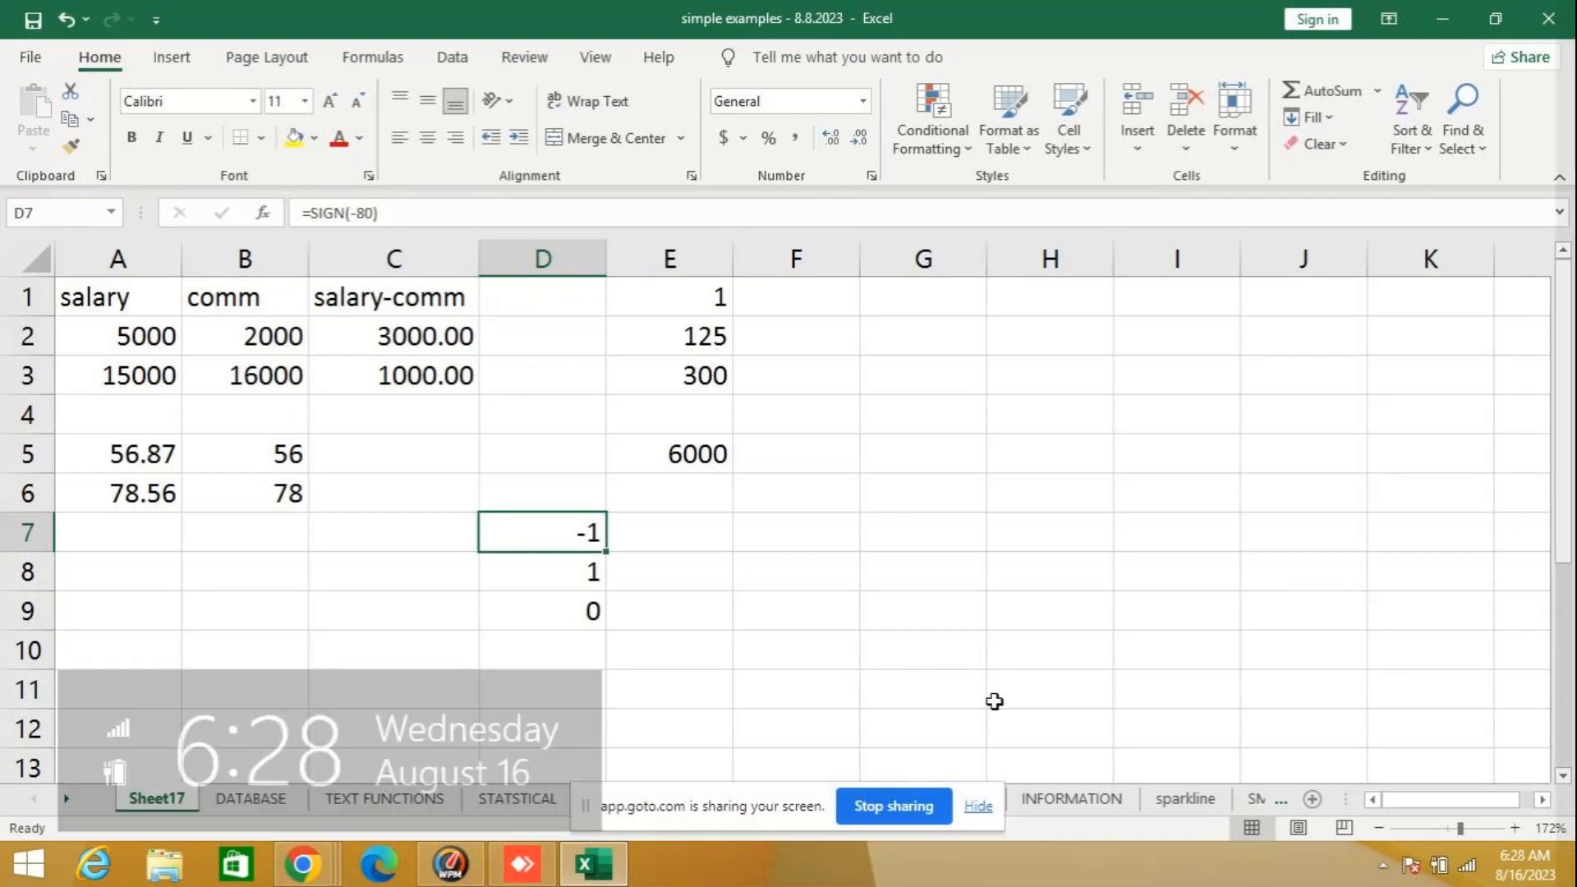
- Clear the SIGN example formulas from cells D7 to D9
left_click_drag(581, 535, 574, 608)
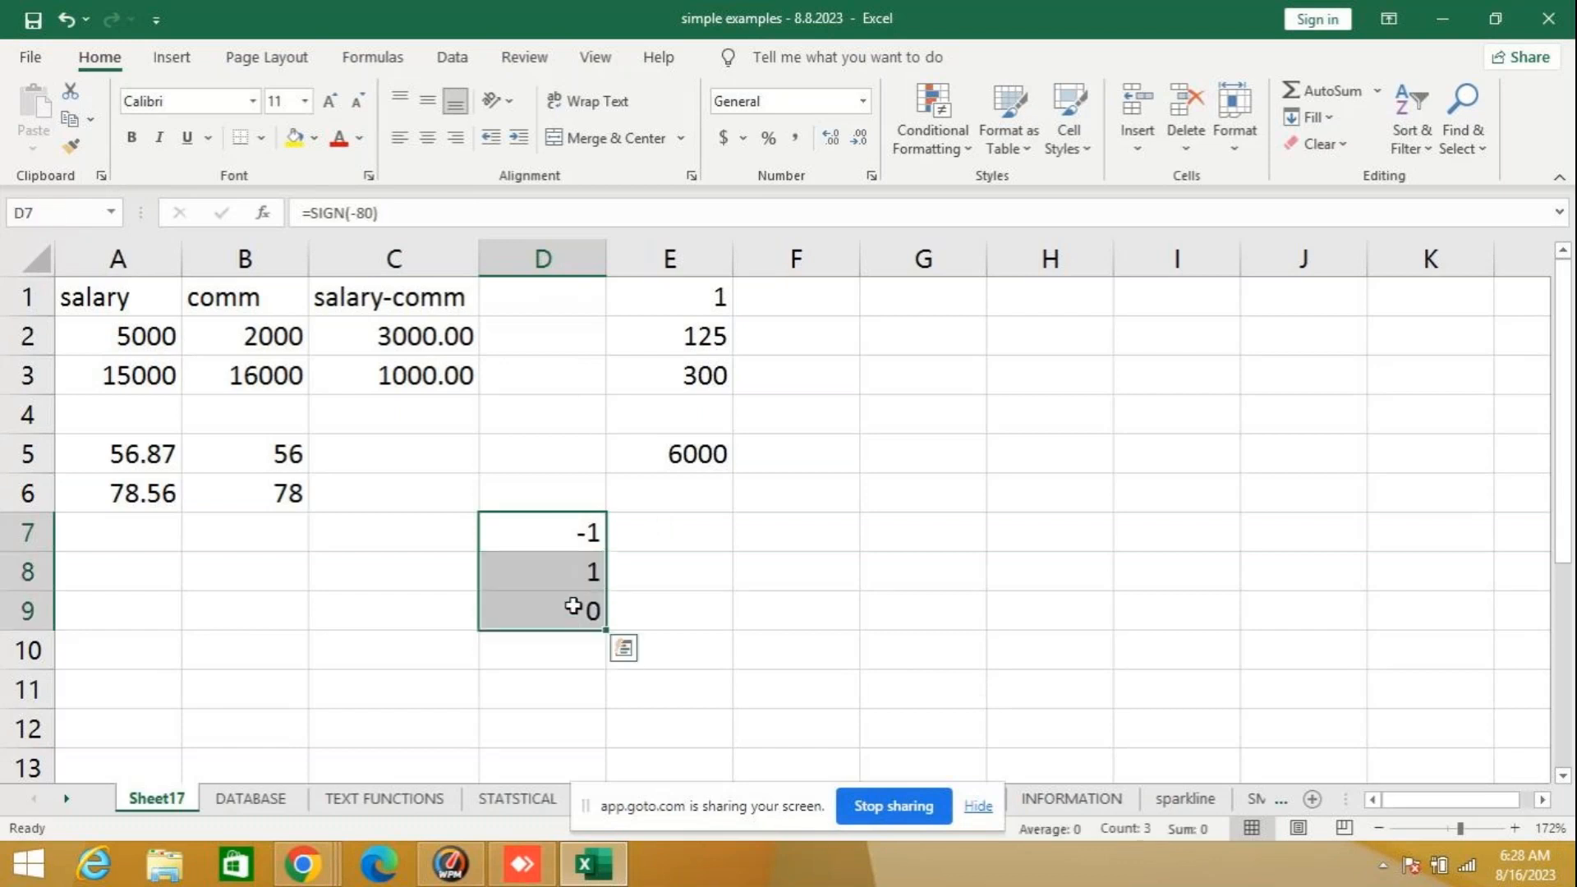
type("=")
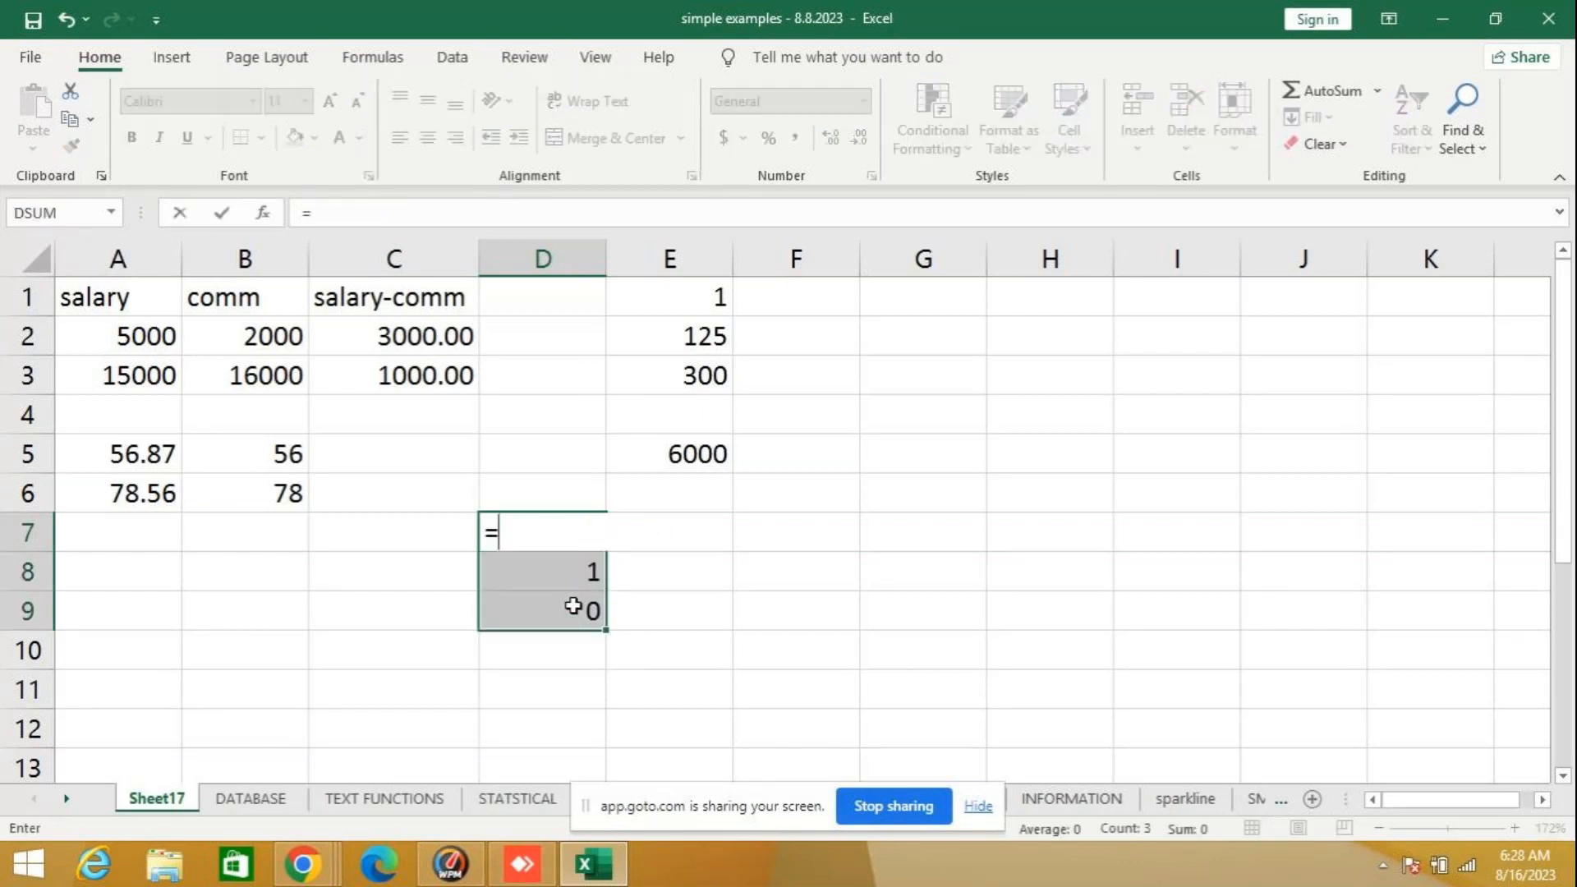
key("Escape")
key("Return")
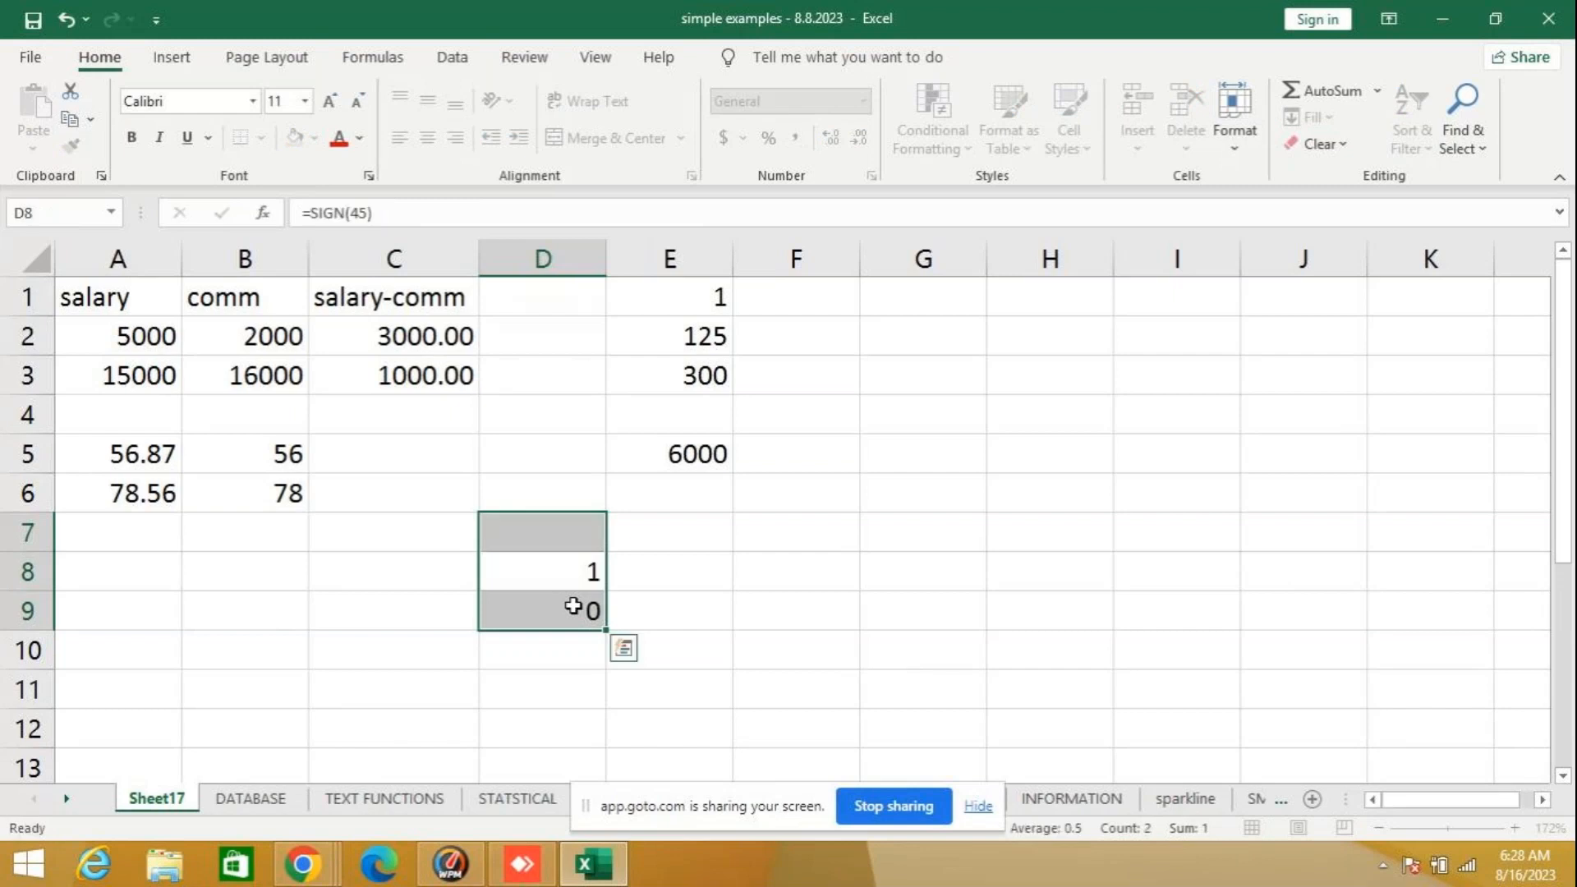
left_click_drag(564, 518, 566, 627)
key("Delete")
- Enter the sample numbers 77, -45 and 0 in cells D7, D8 and D9
left_click(565, 528)
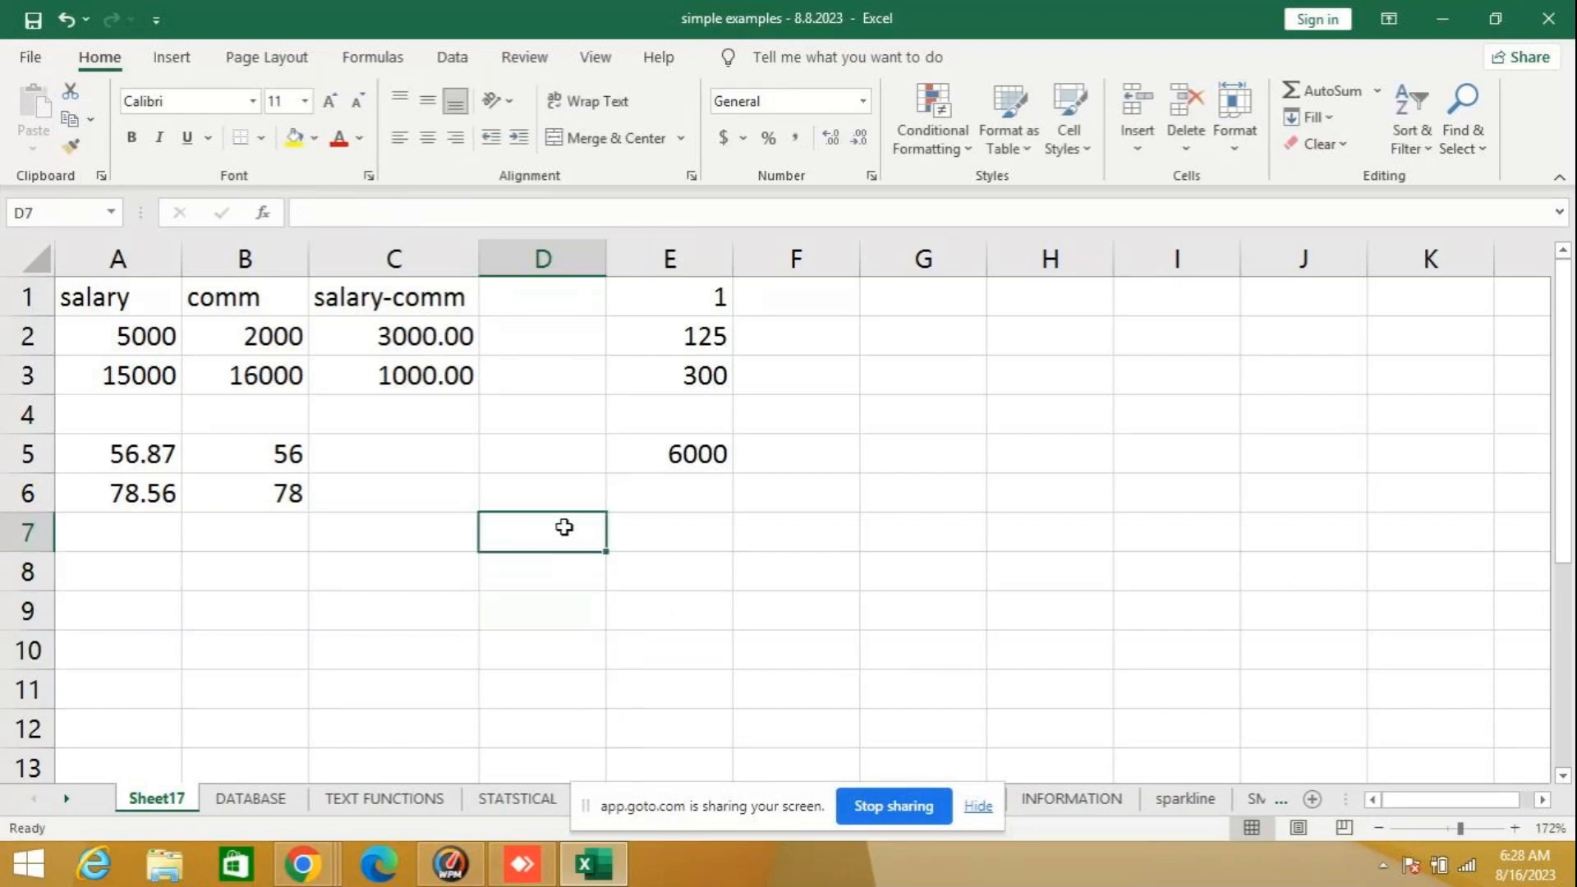
type("77")
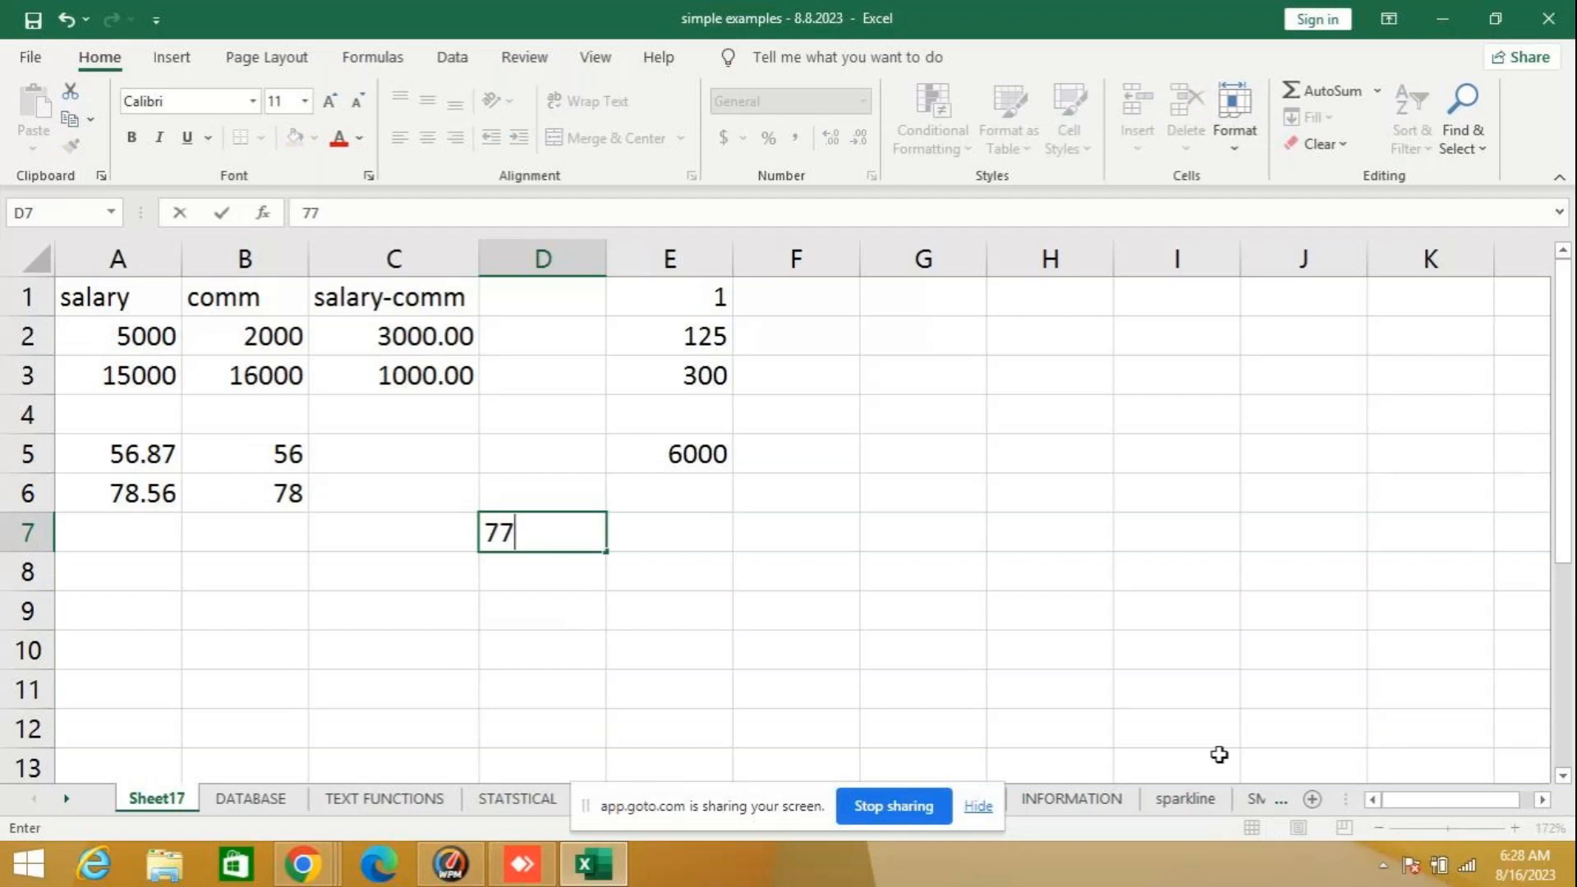
left_click(574, 575)
type("-45")
key("Return")
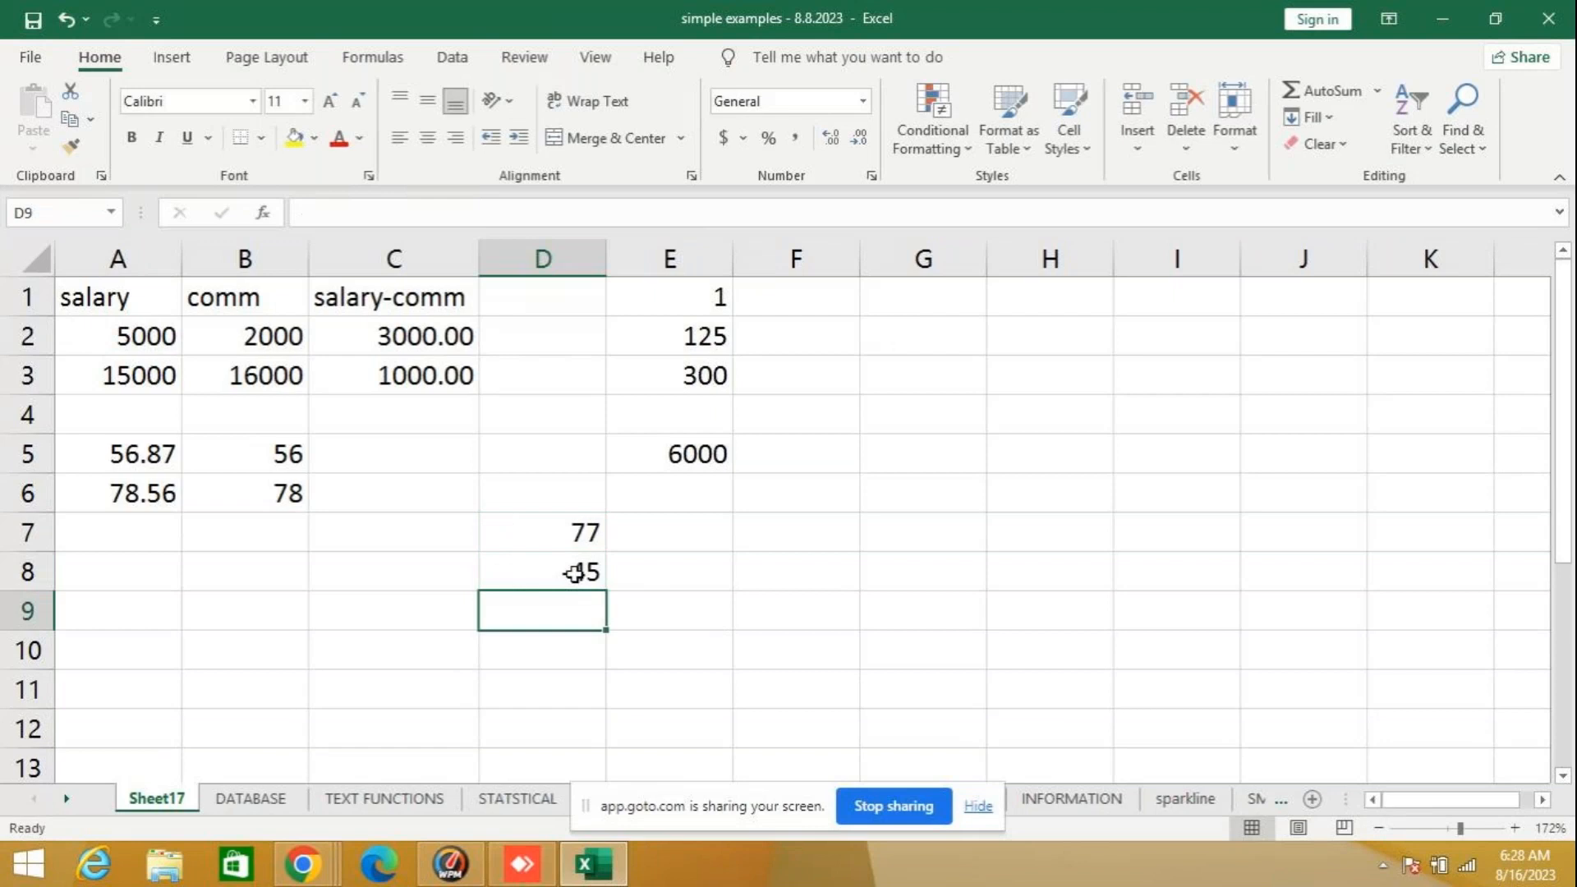
type("0")
key("Return")
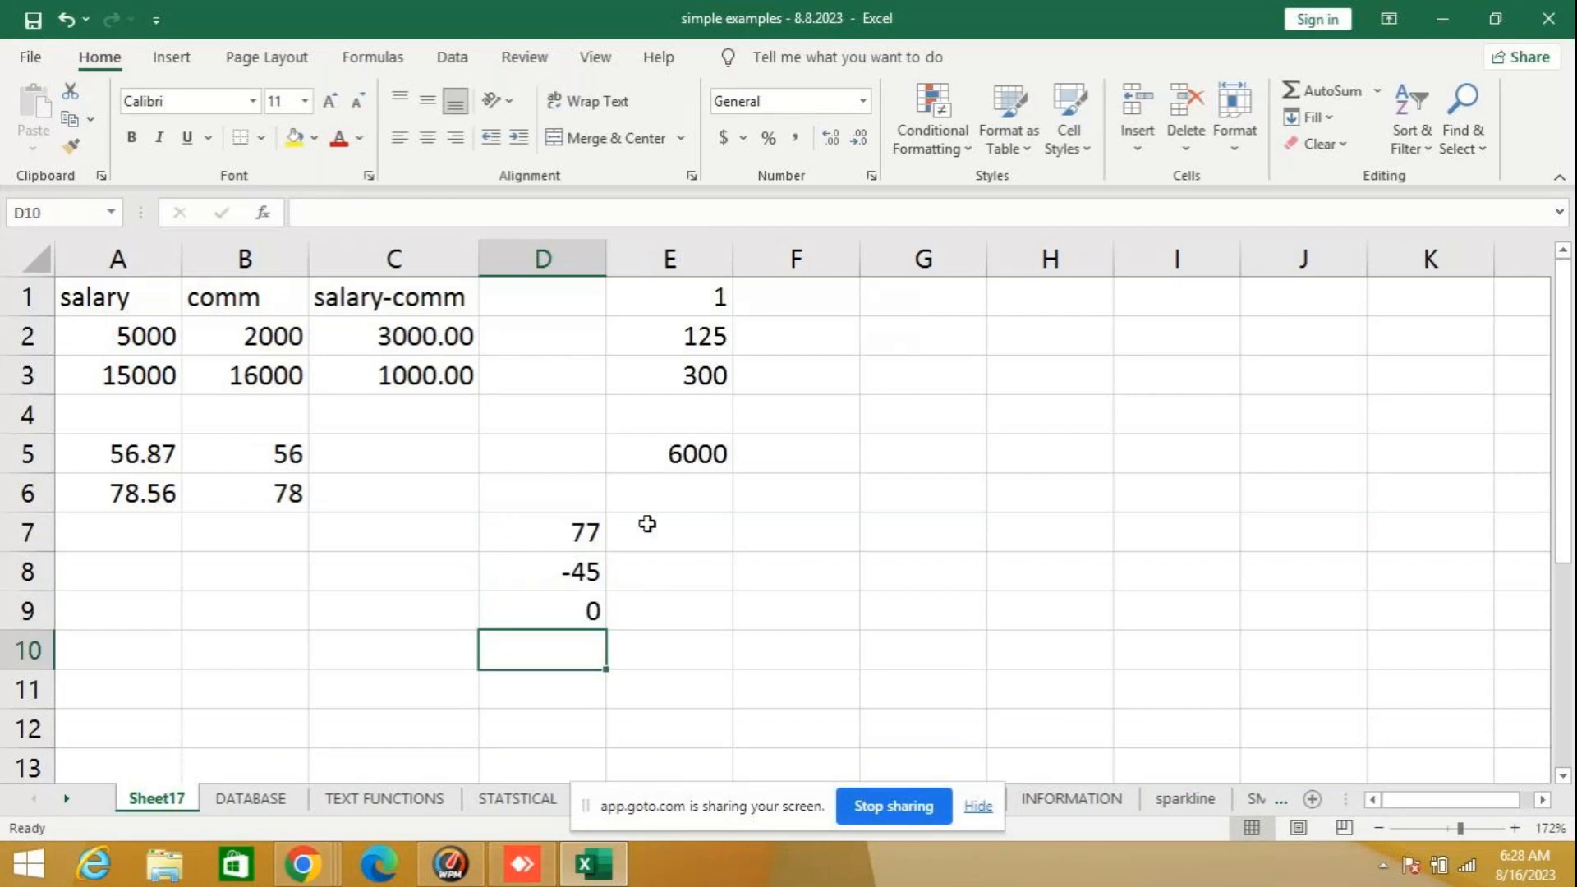
- Enter the formula =SIGN(D7) in cell E7, beside the first sample number
left_click(648, 525)
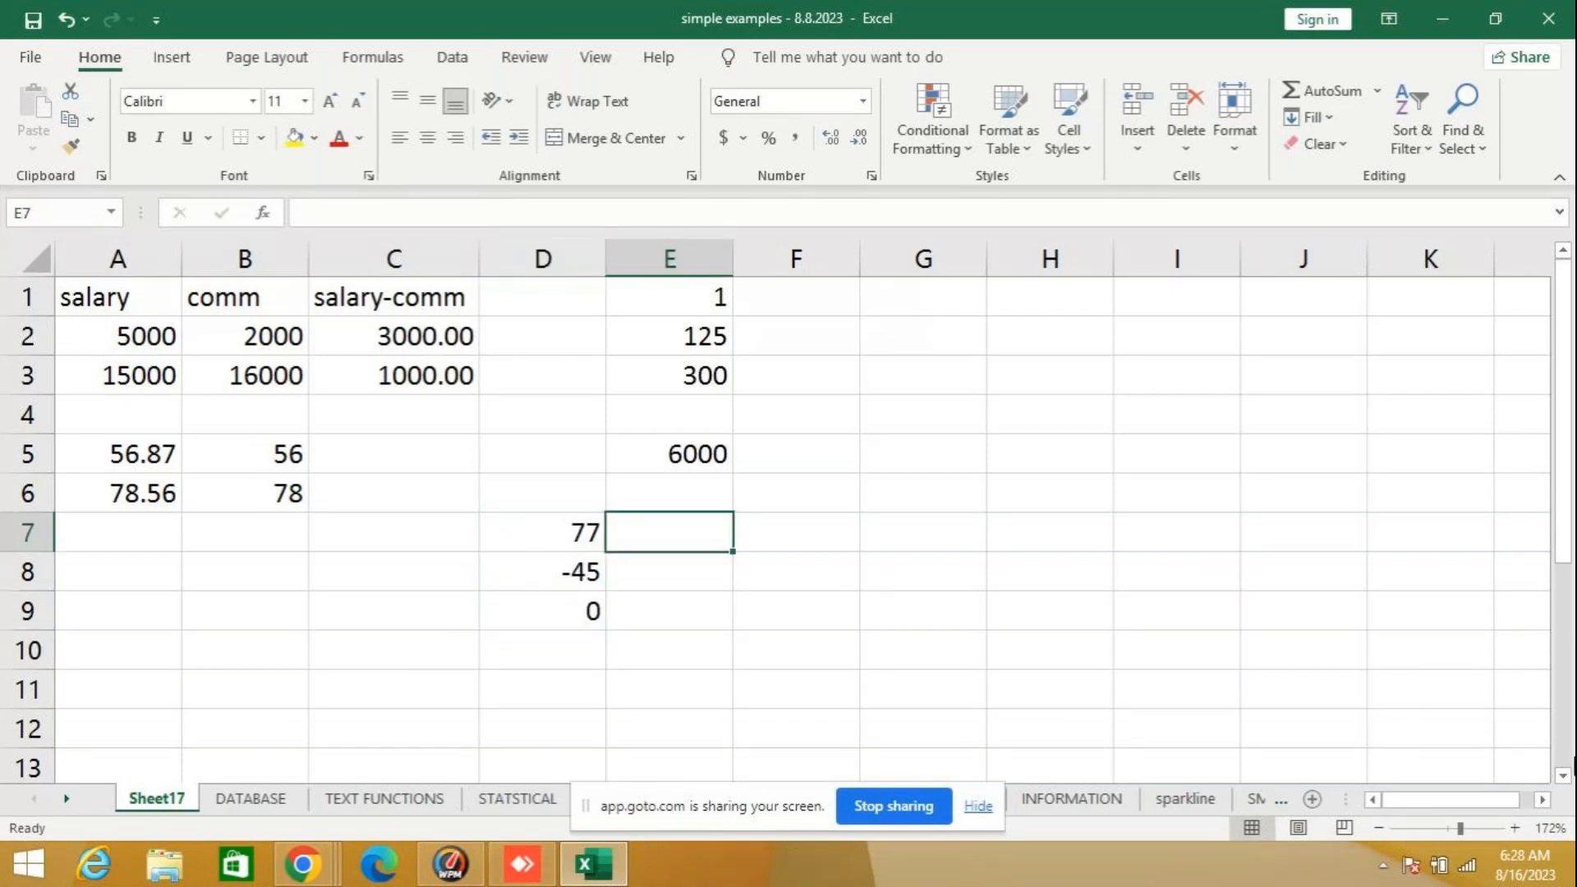
type("=")
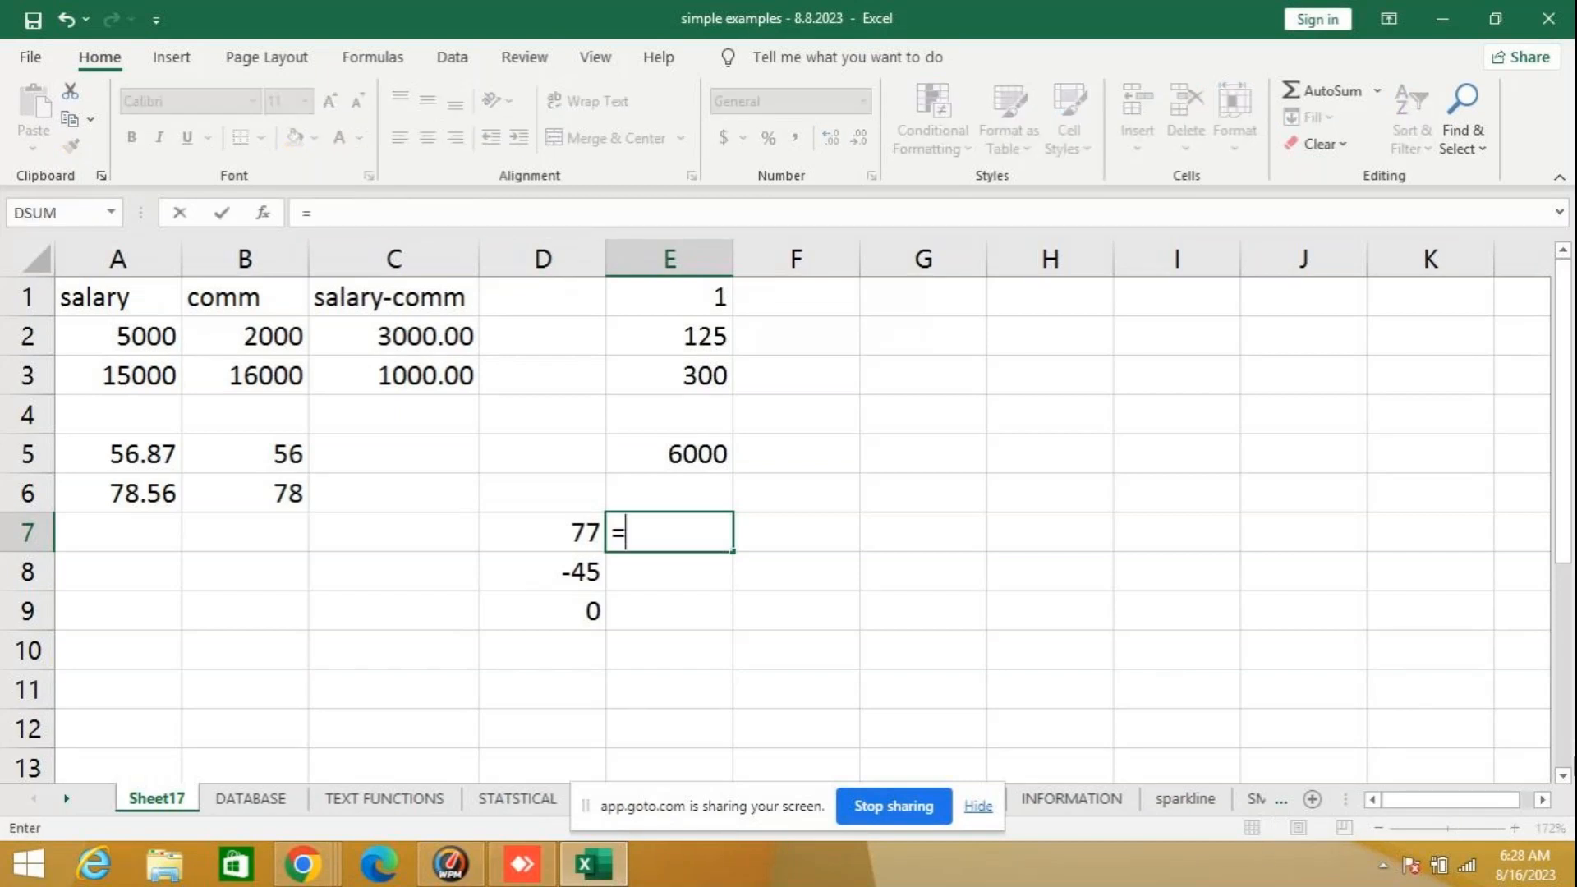
type("sign(")
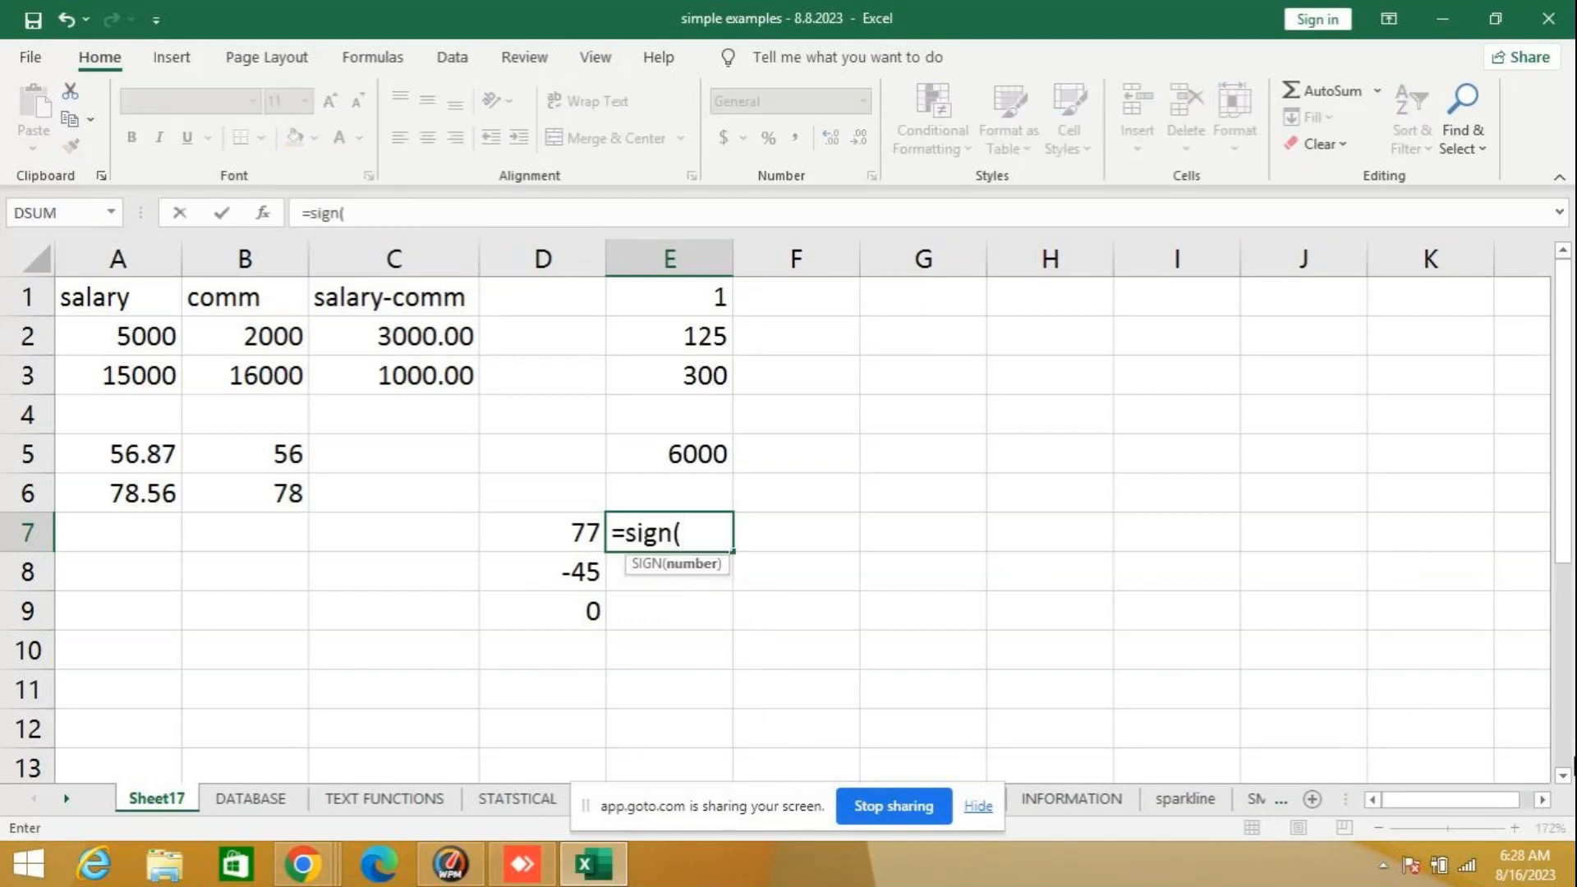
left_click(553, 532)
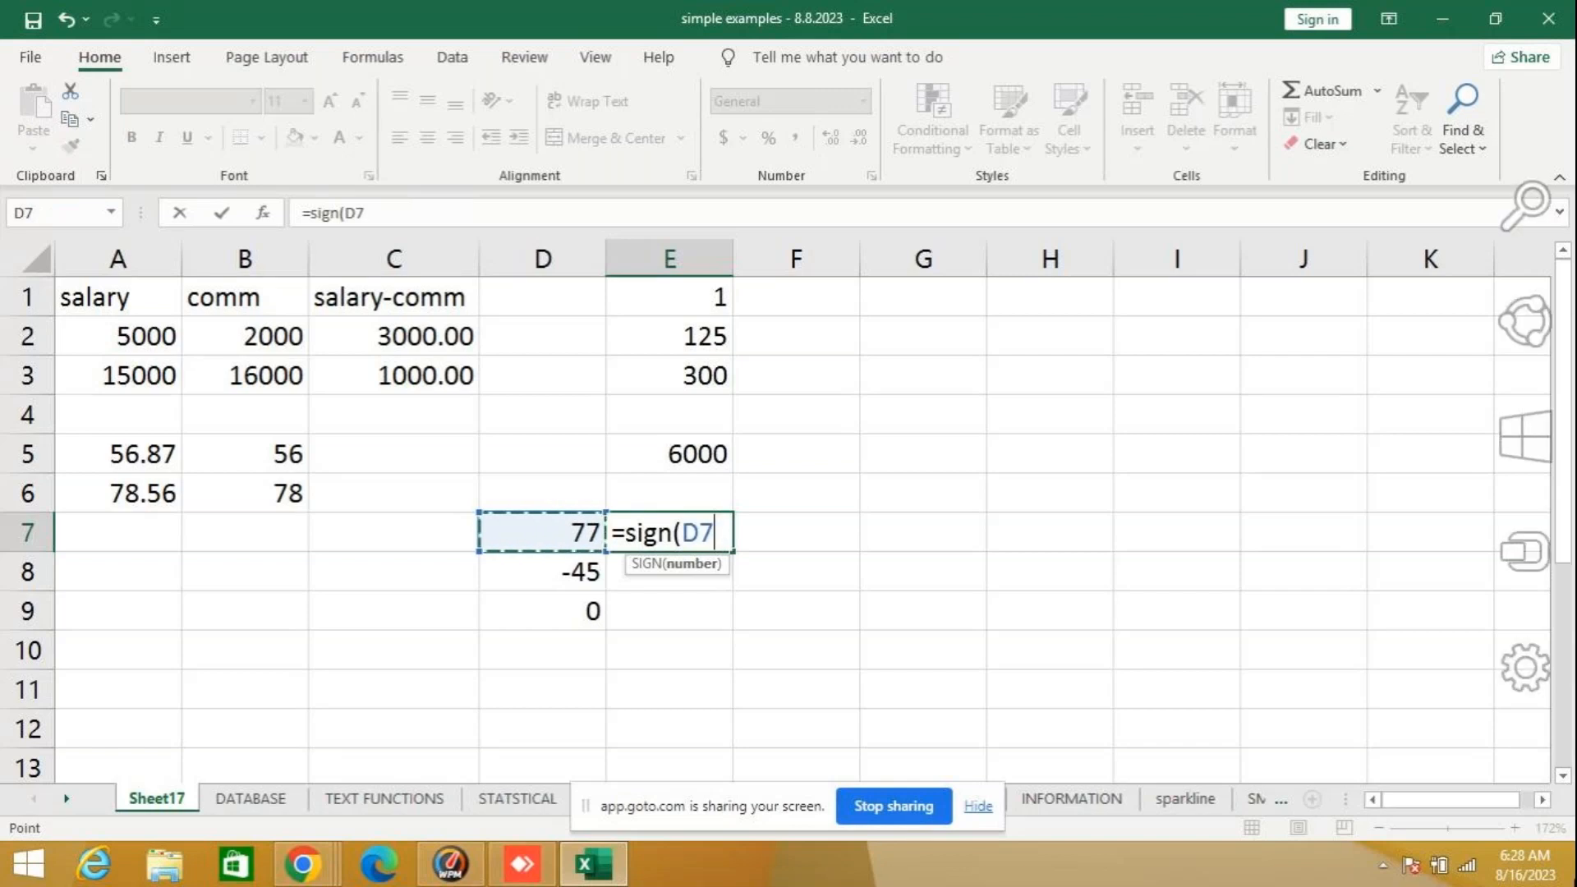
key("Return")
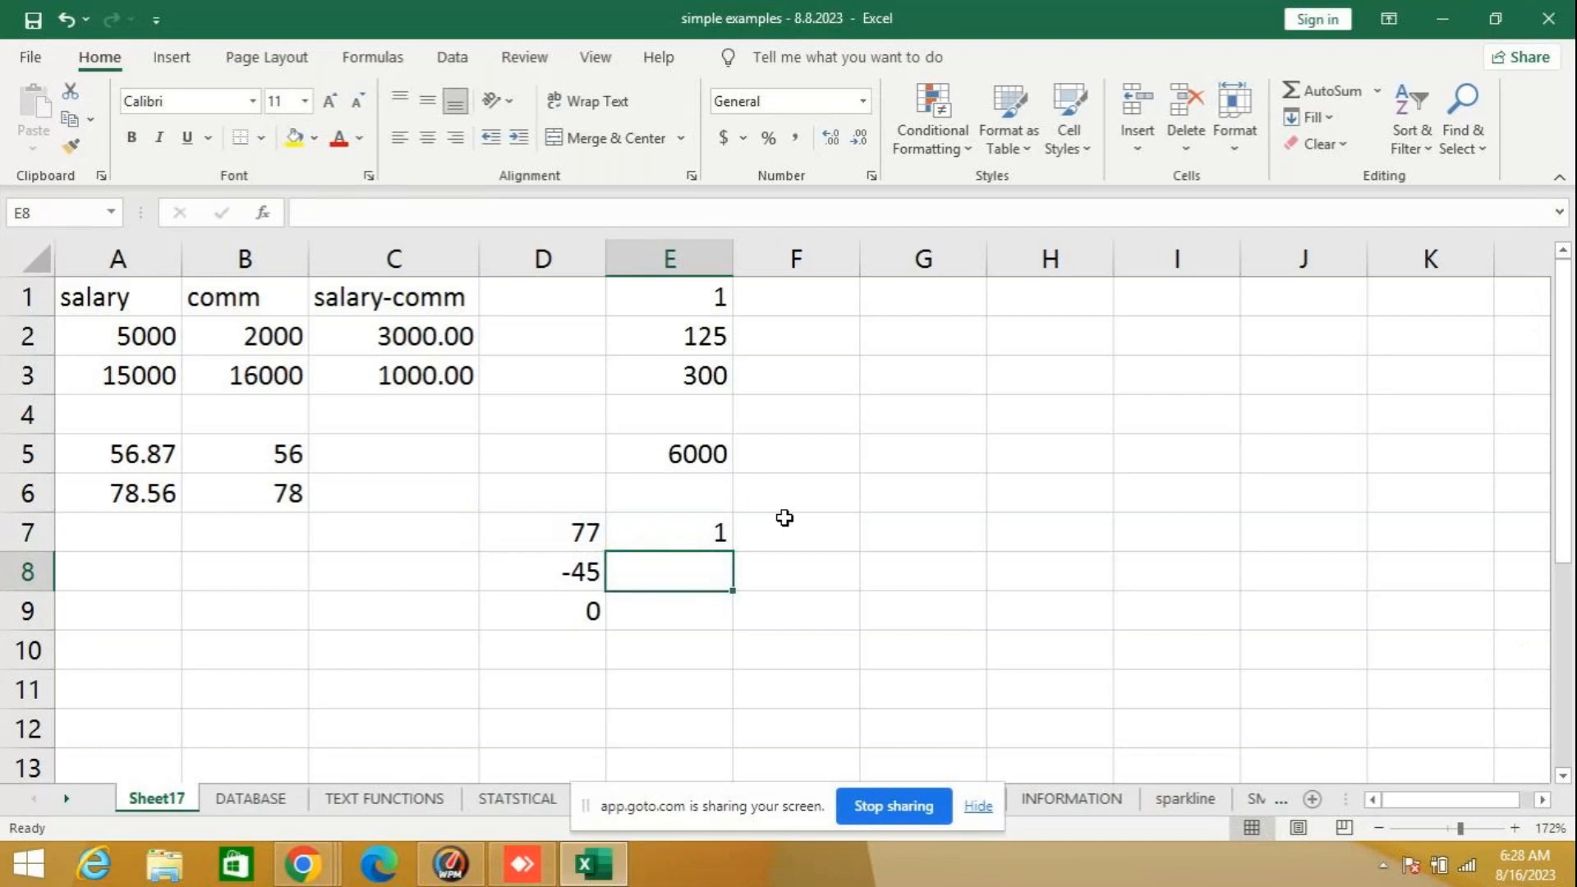
- Fill the SIGN formula from E7 down to E9, and review each result against its sample number in column D
left_click(666, 542)
left_click_drag(734, 553, 732, 626)
left_click(670, 552)
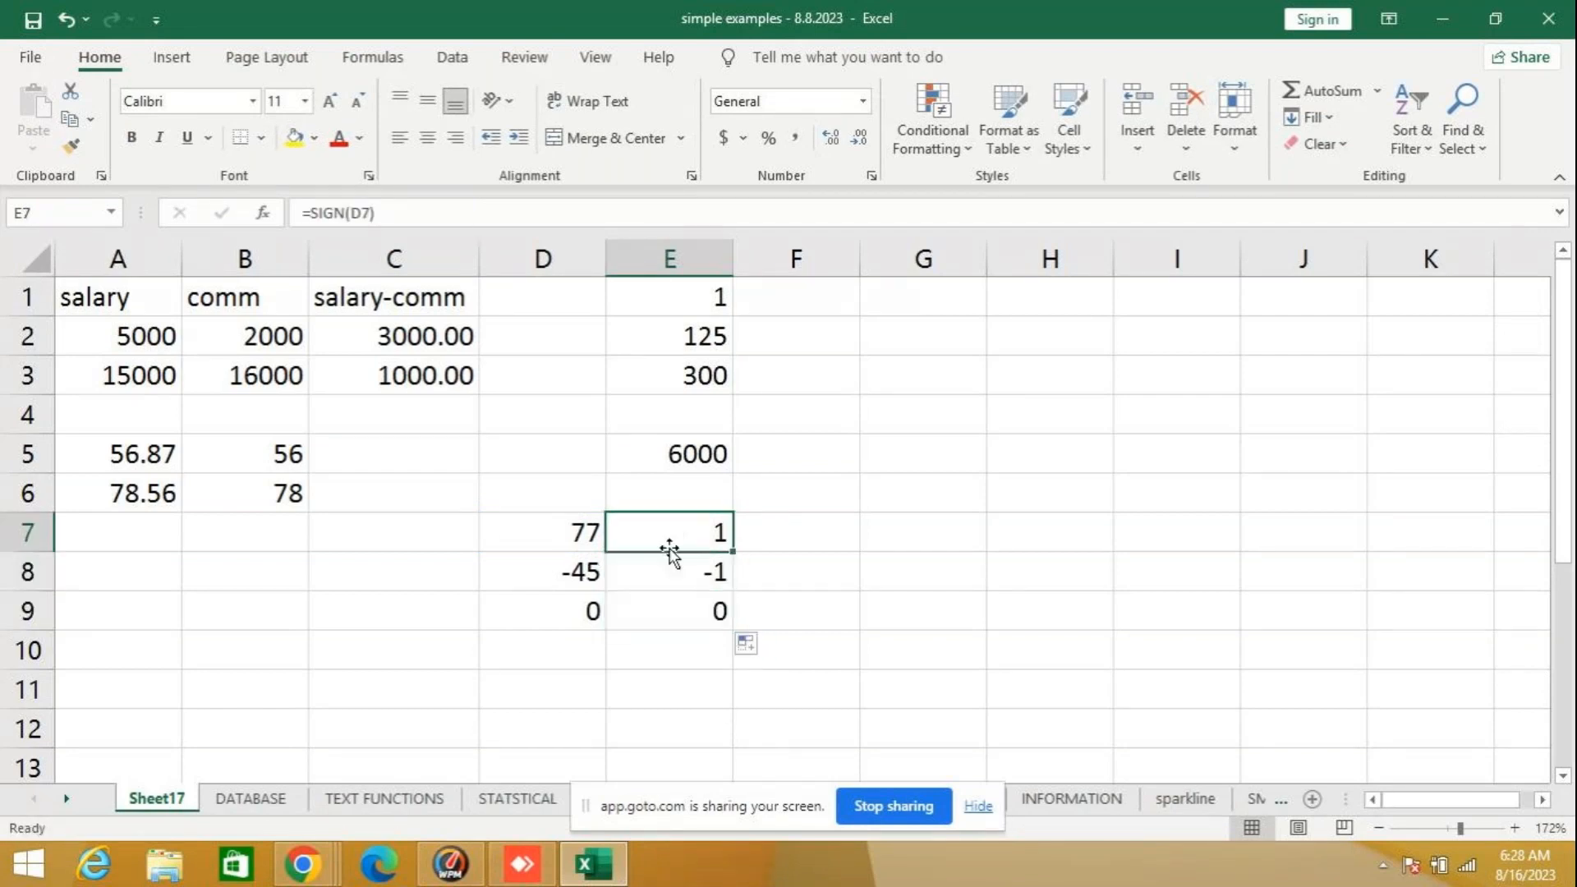
left_click(518, 530)
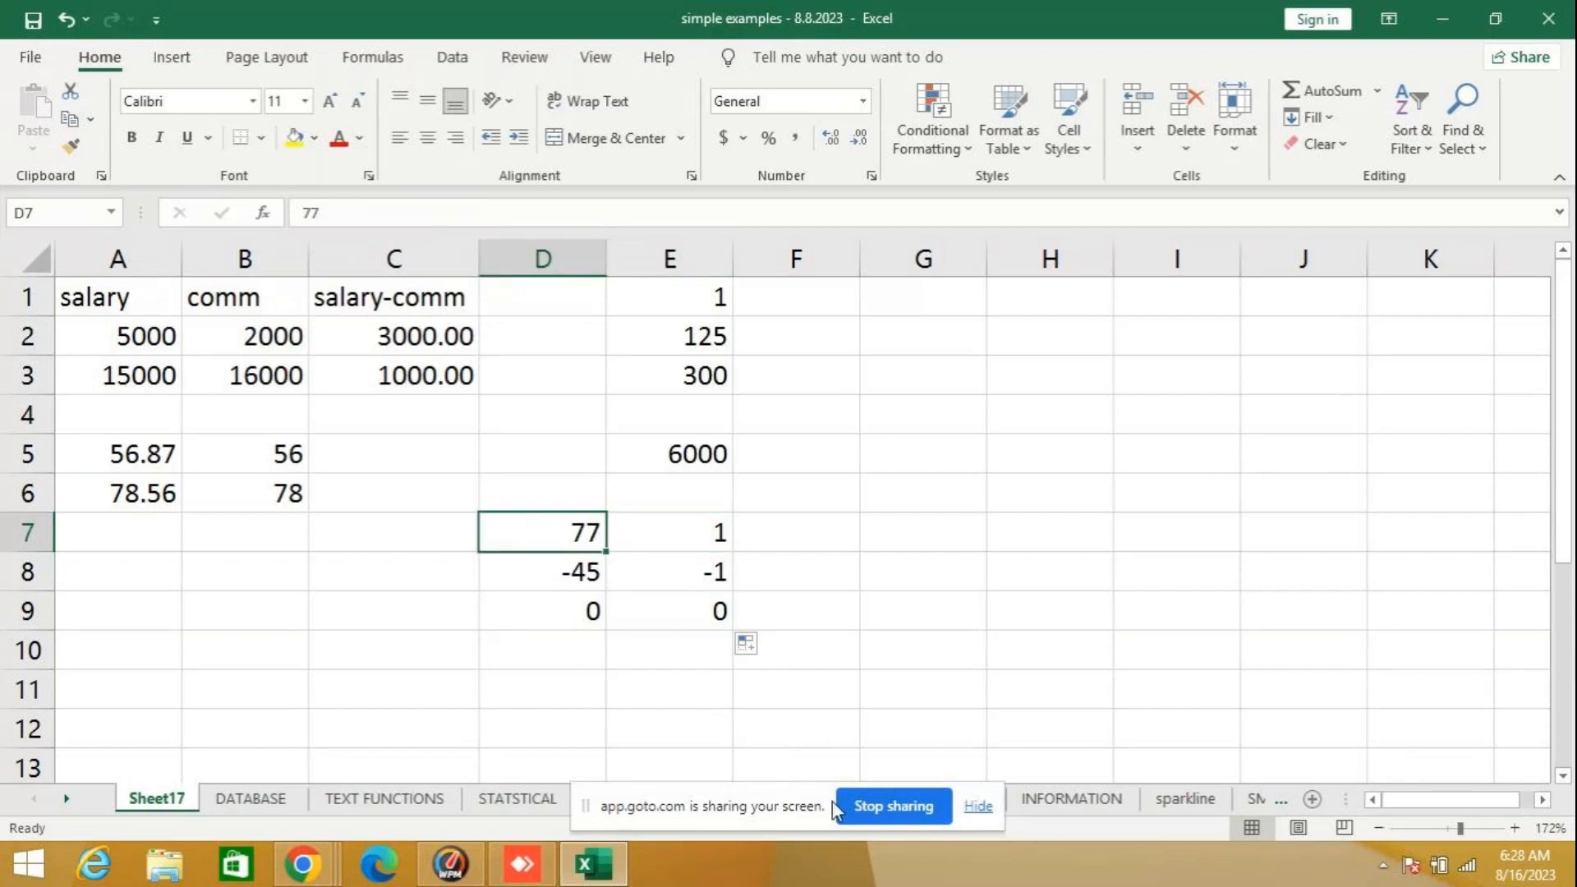
left_click(720, 536)
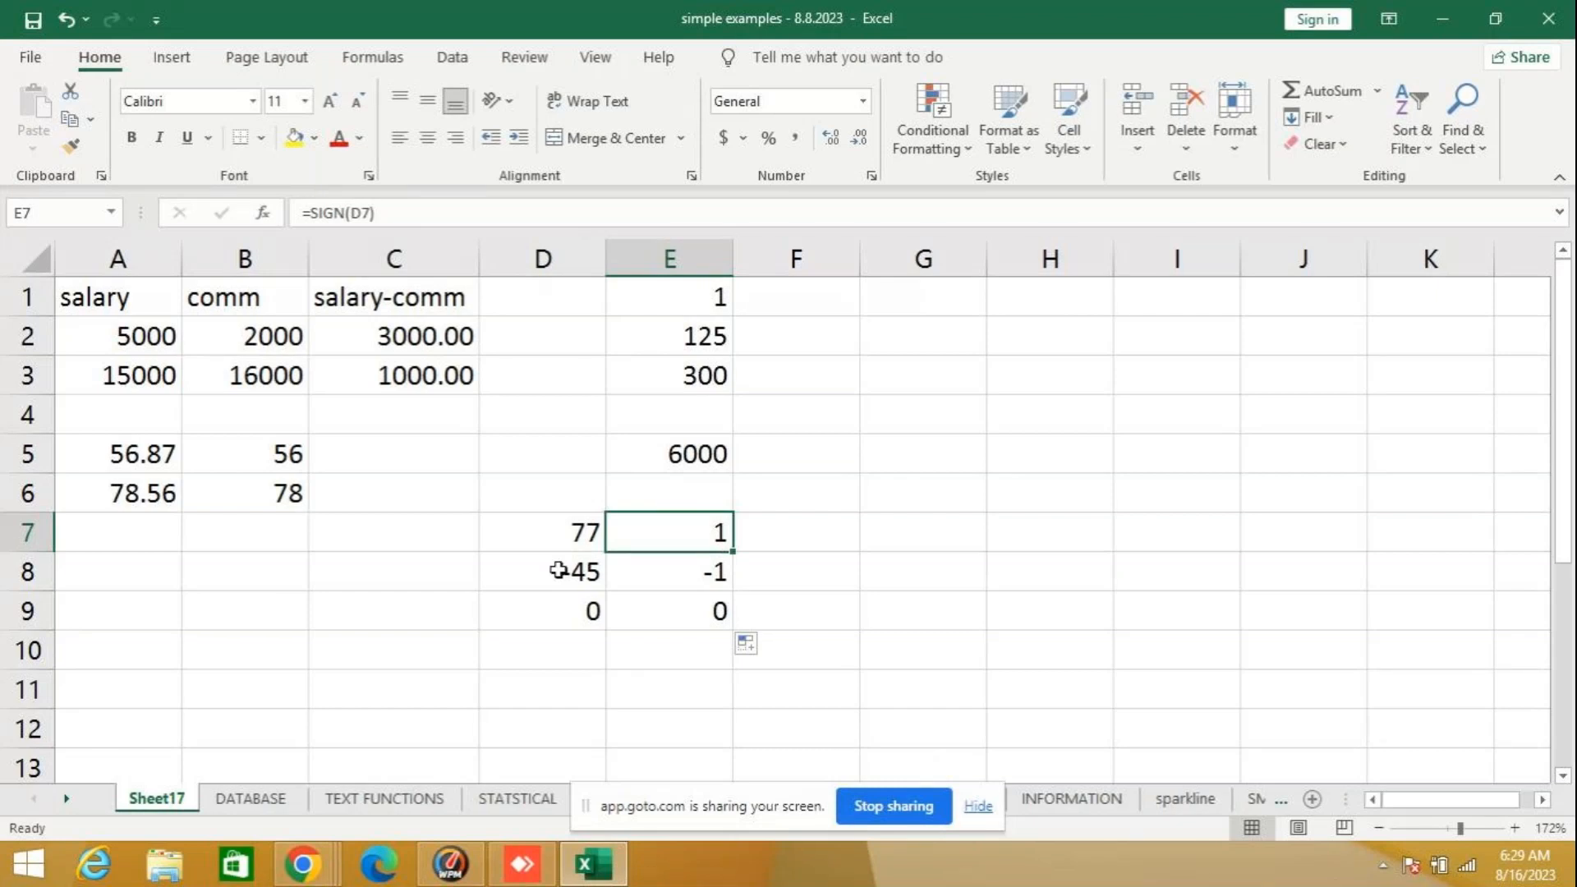
left_click(679, 574)
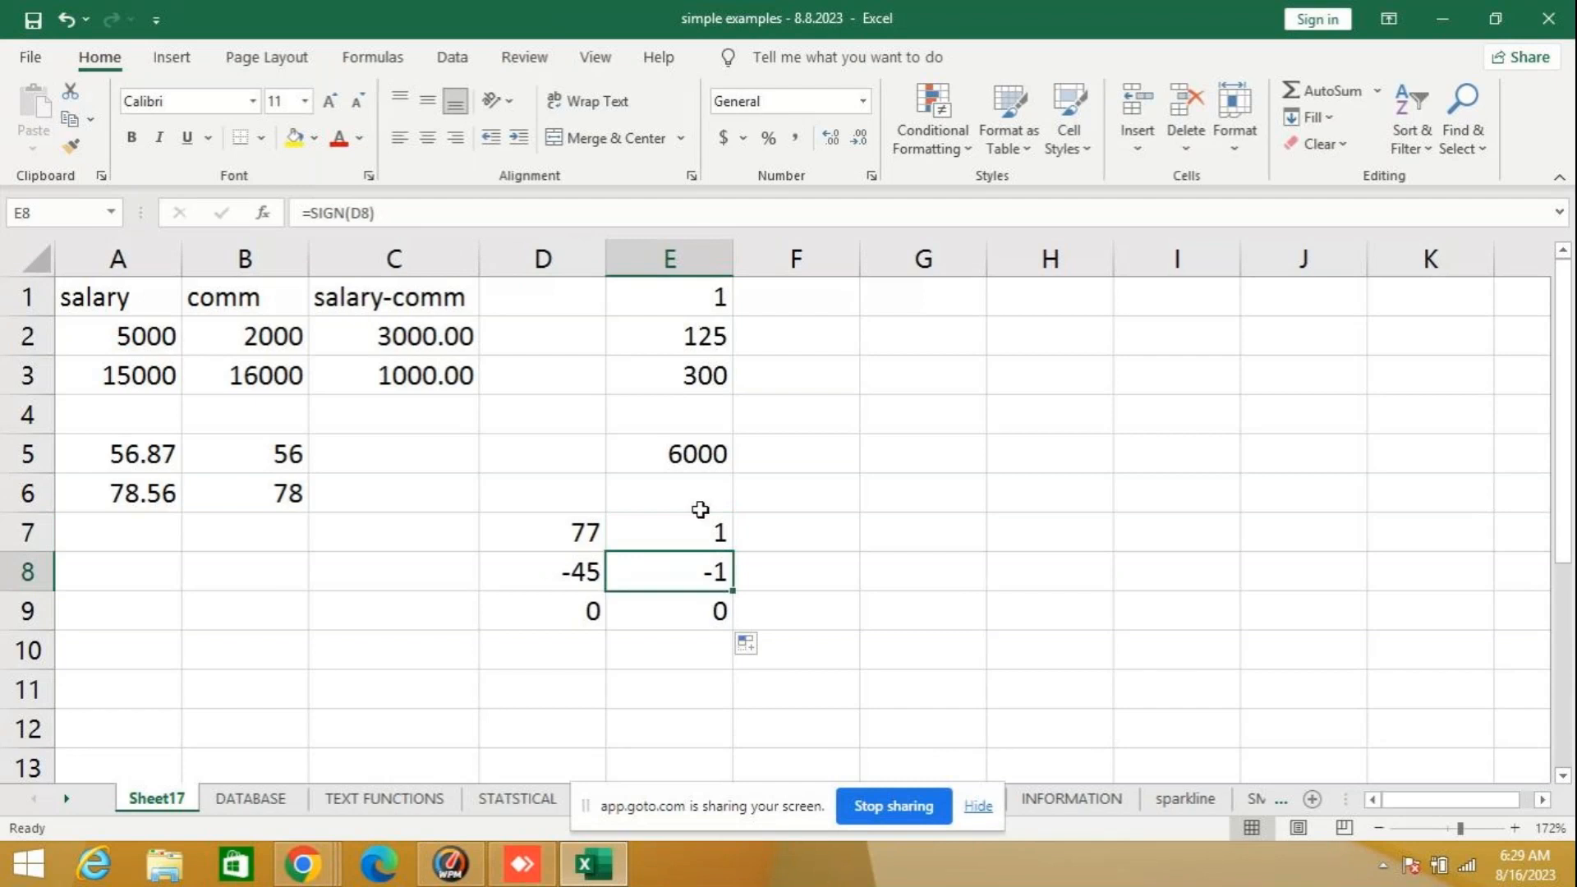
left_click(656, 605)
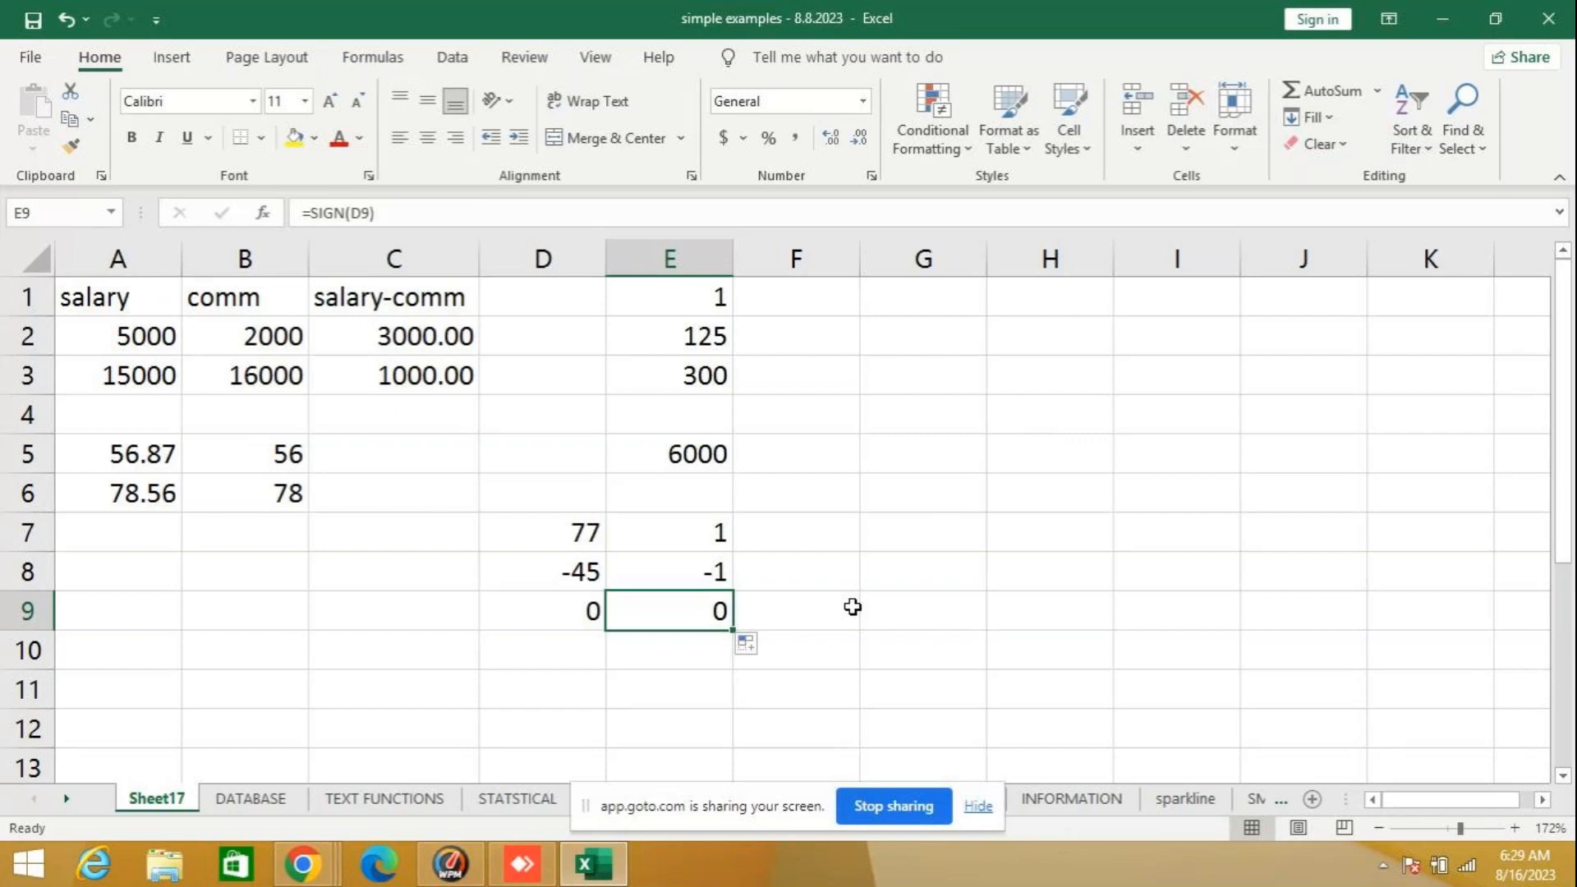
- Clear the SIGN example's sample numbers and formulas from cells D7 to E9
left_click(922, 534)
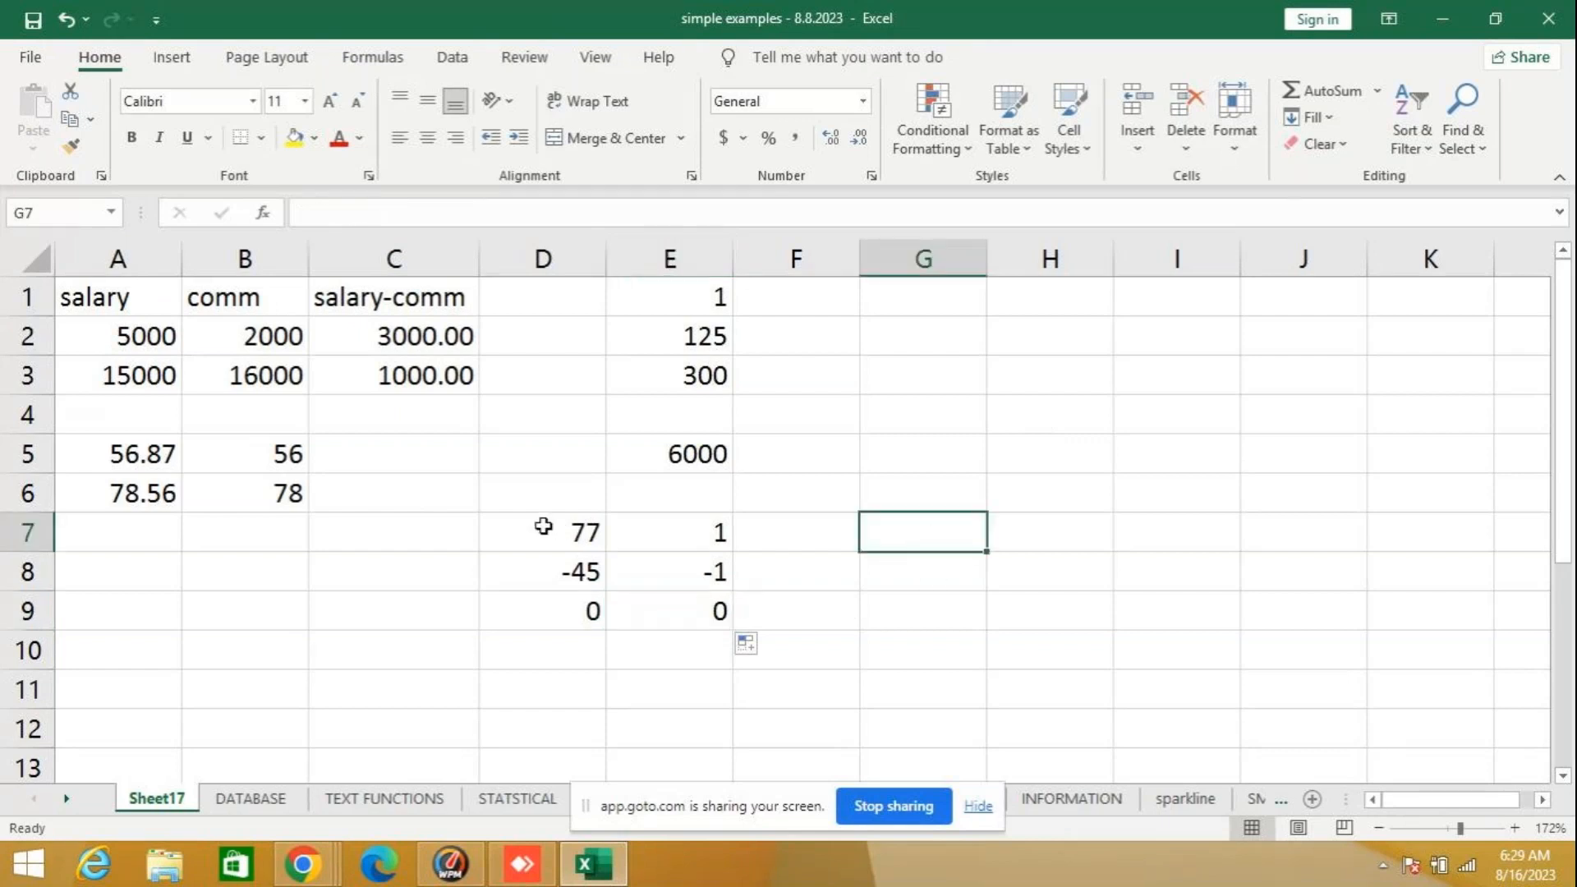
left_click_drag(585, 620, 662, 612)
key("Delete")
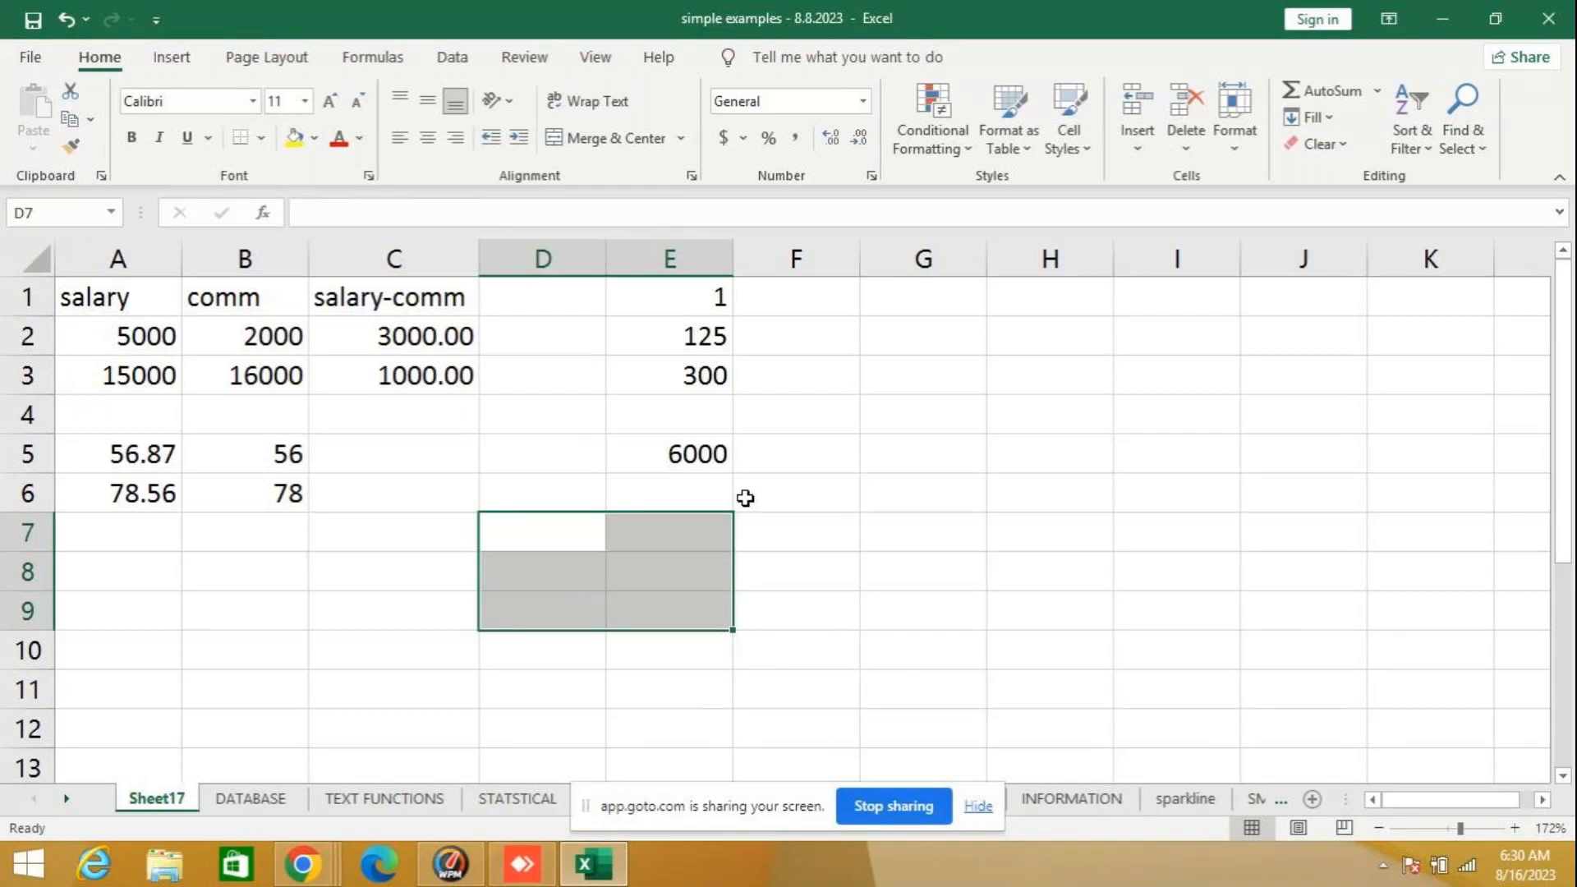
- Look up the description of the SQRT function in the Math & Trig category for cell E7, without inserting it
left_click(688, 530)
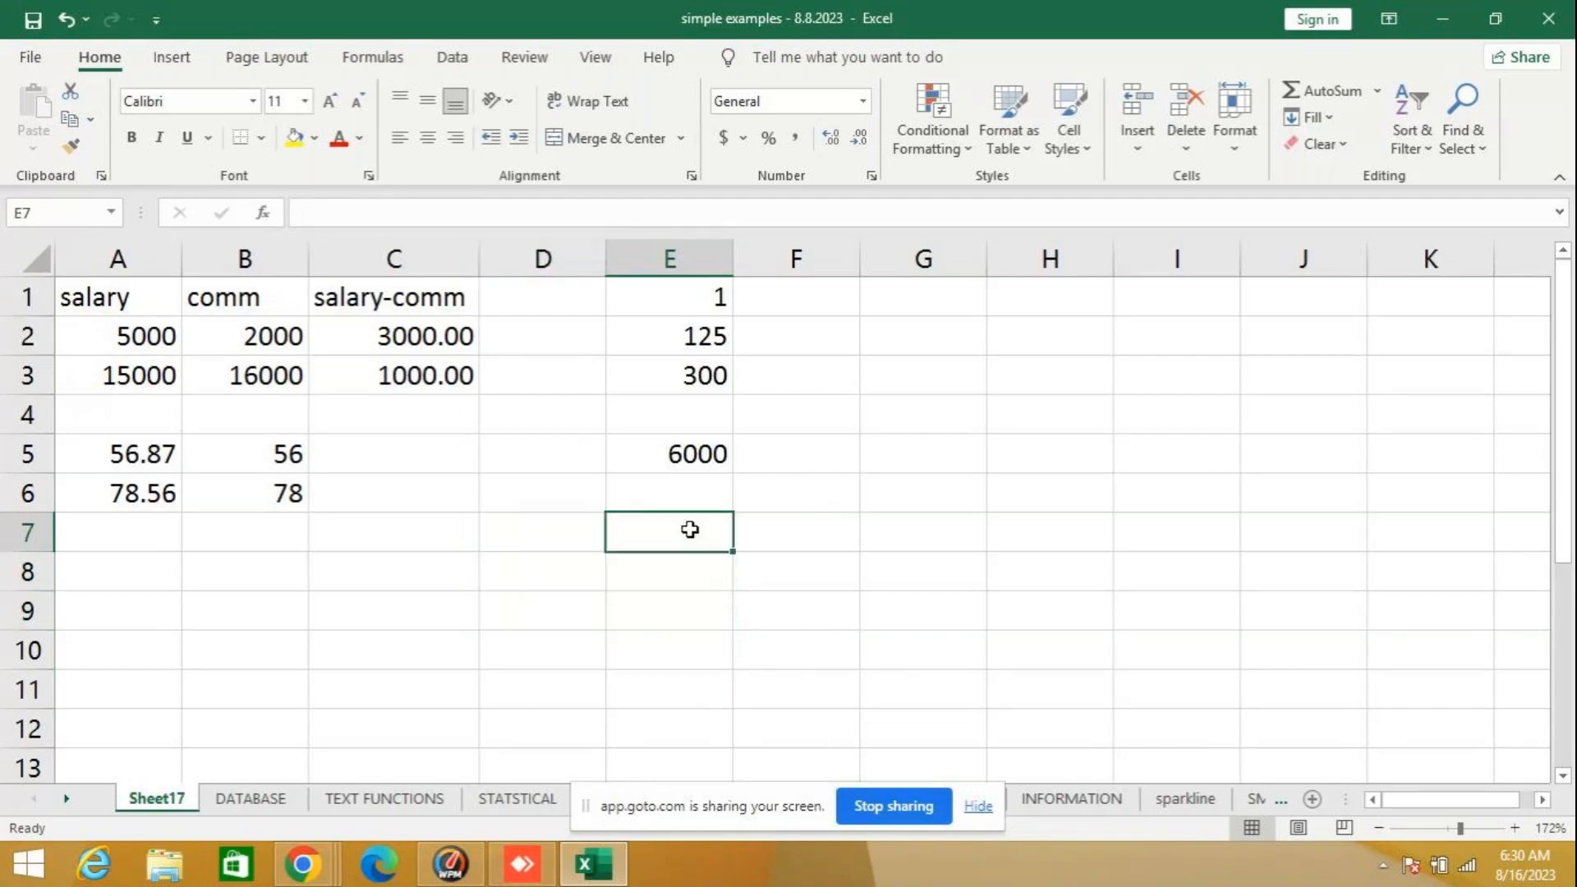
left_click(262, 215)
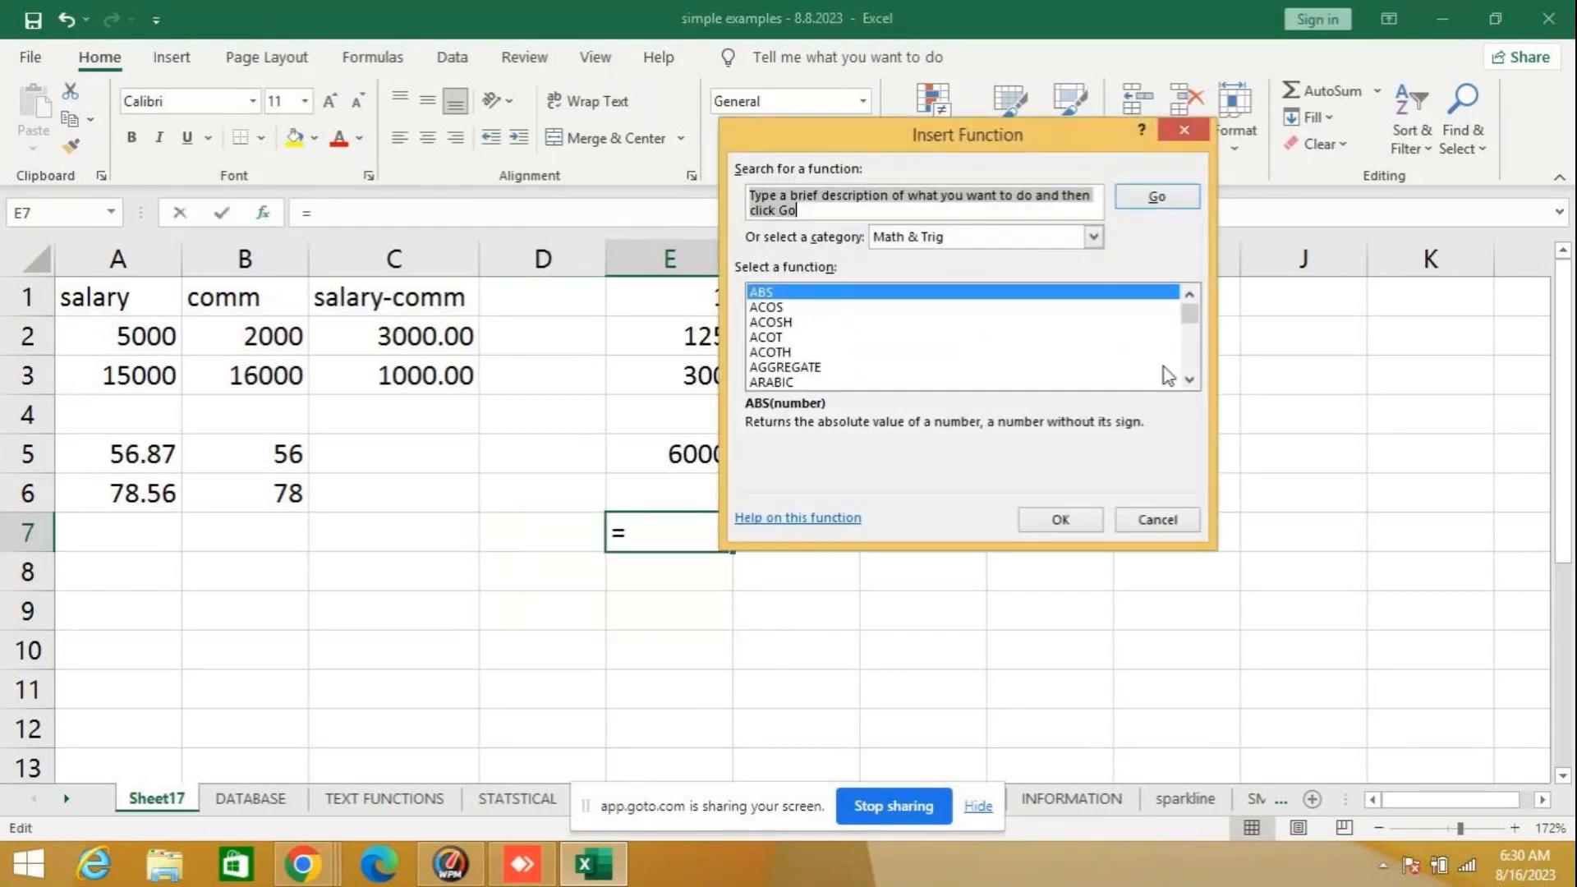
scroll(1193, 387, "down", 6)
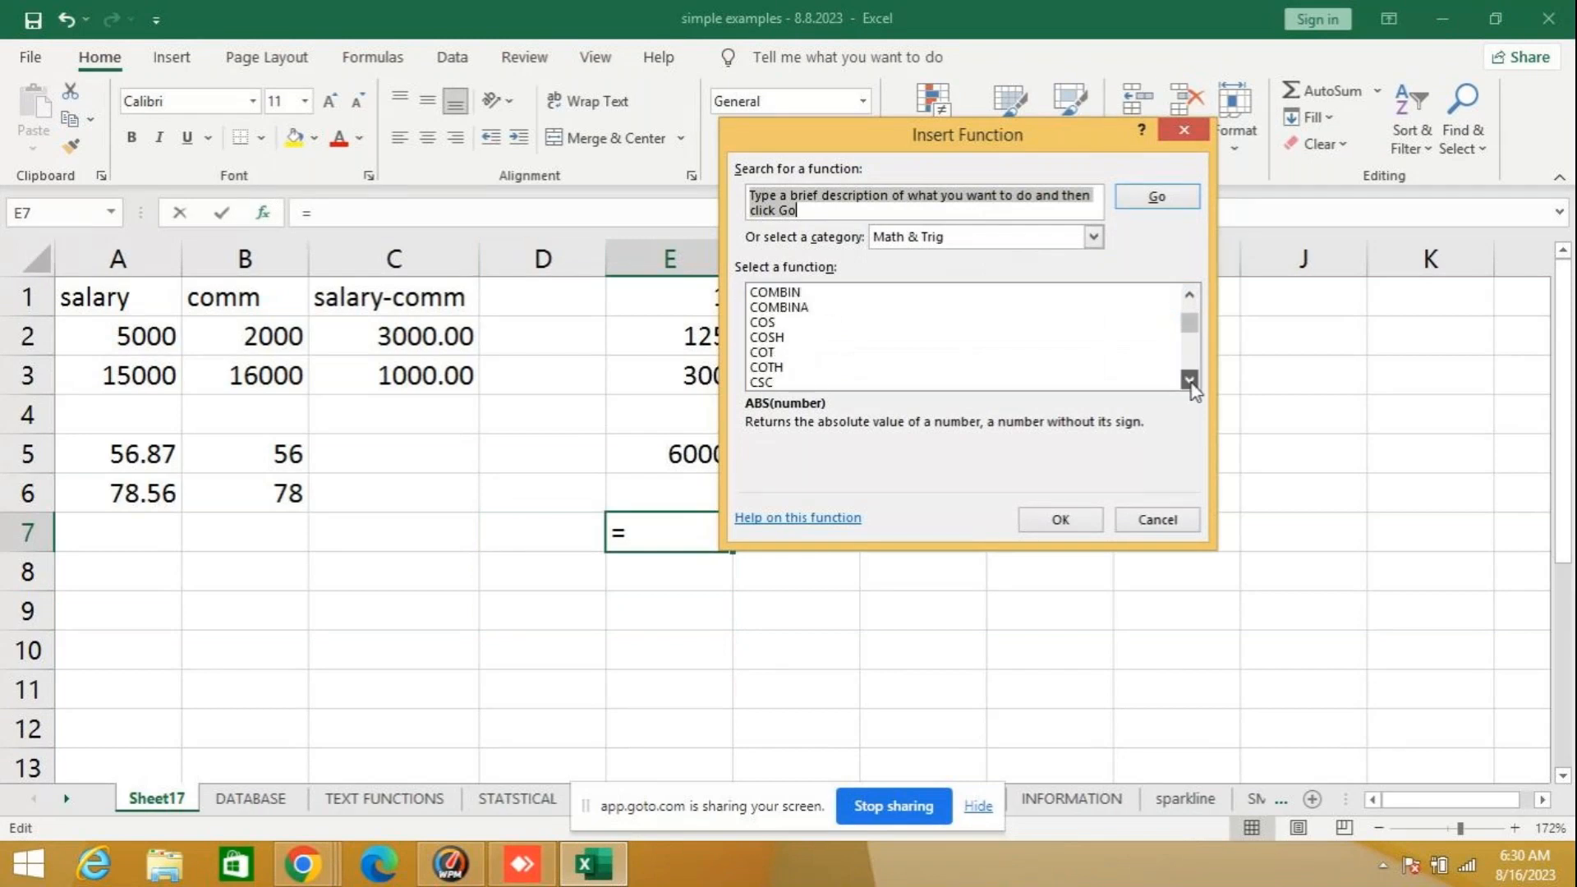
scroll(1193, 388, "down", 5)
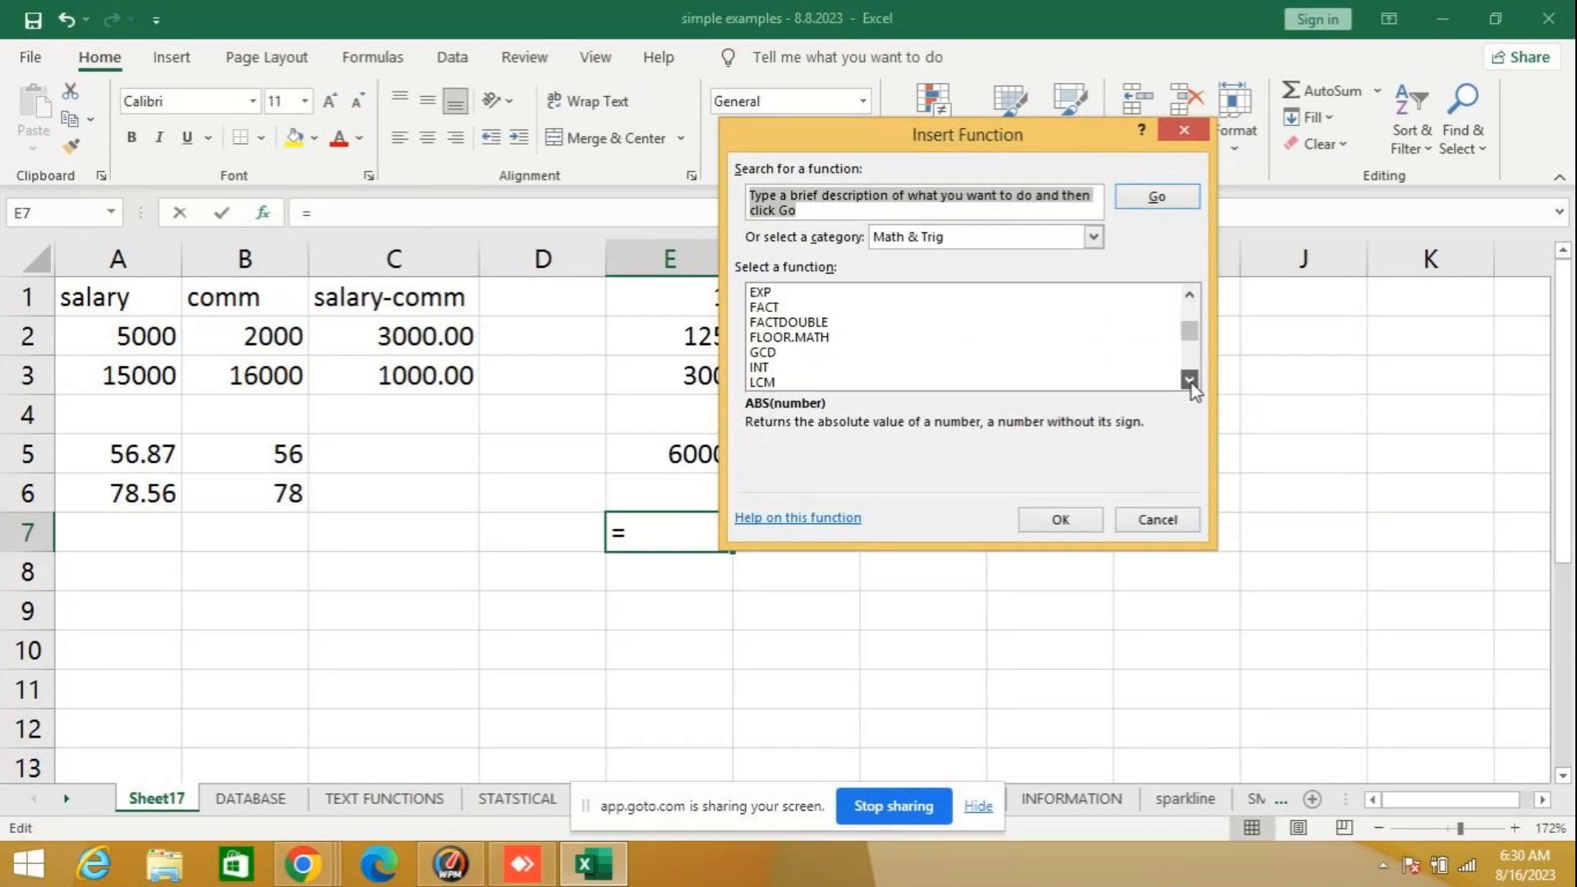
scroll(1193, 388, "down", 5)
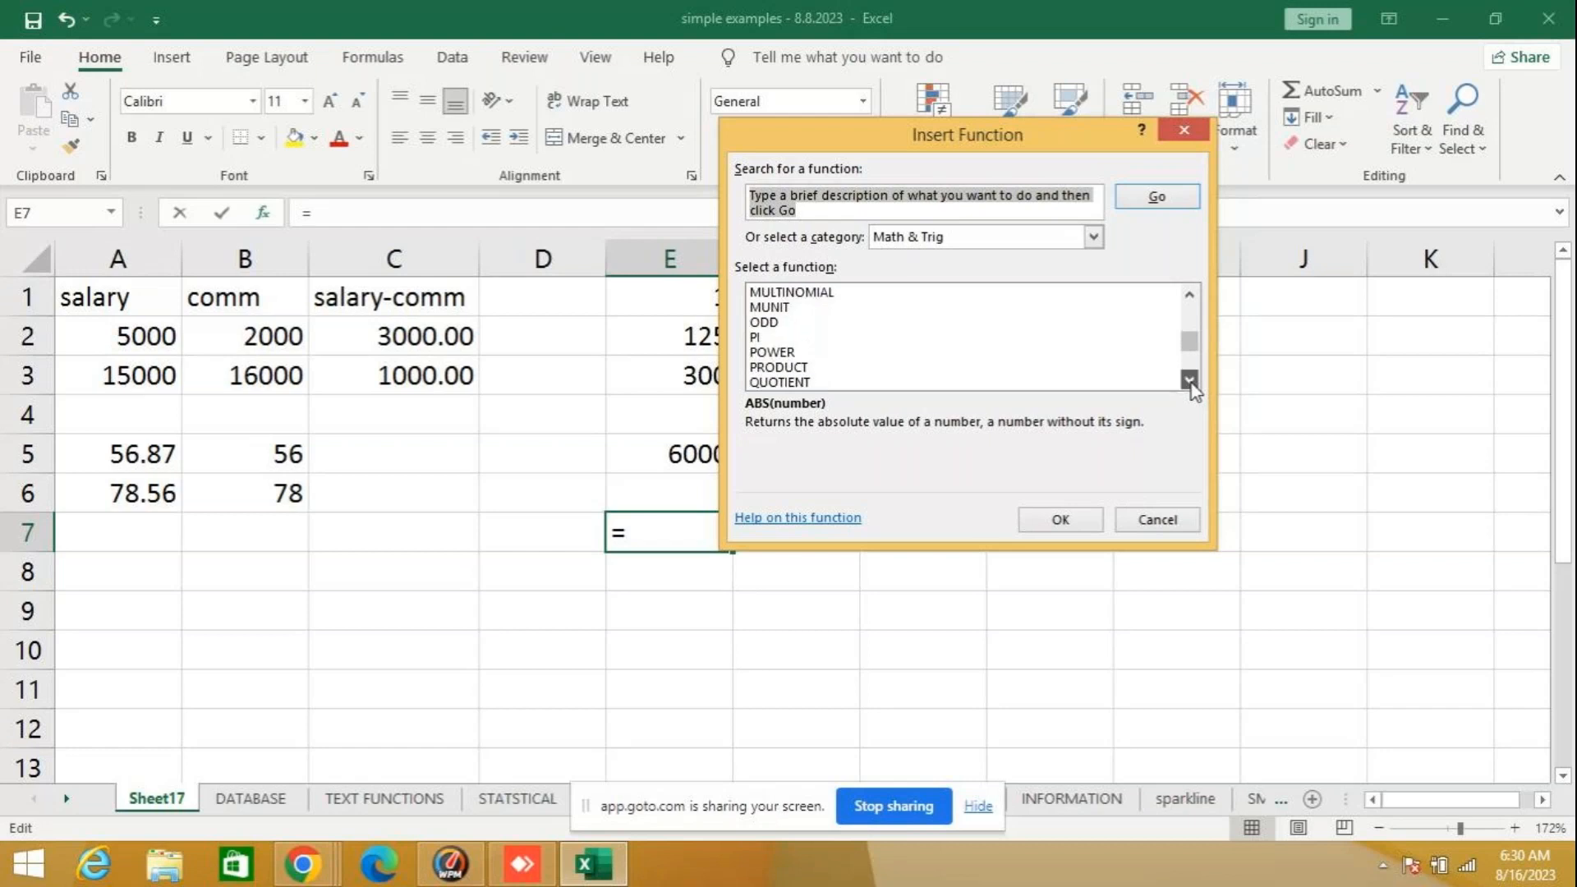
scroll(1193, 388, "down", 5)
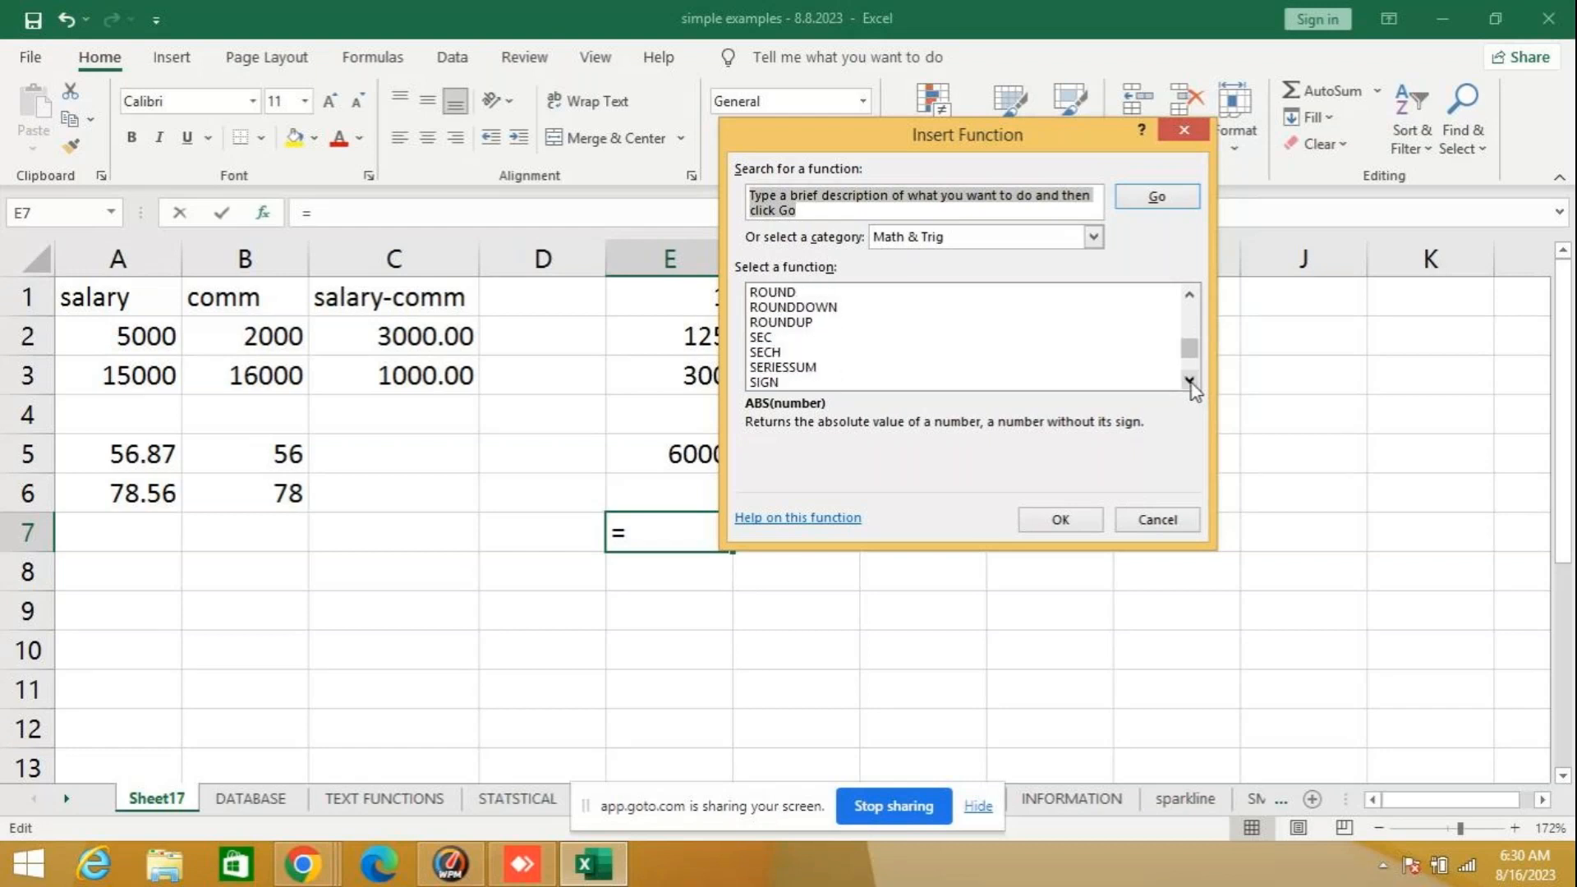
scroll(1193, 388, "down", 5)
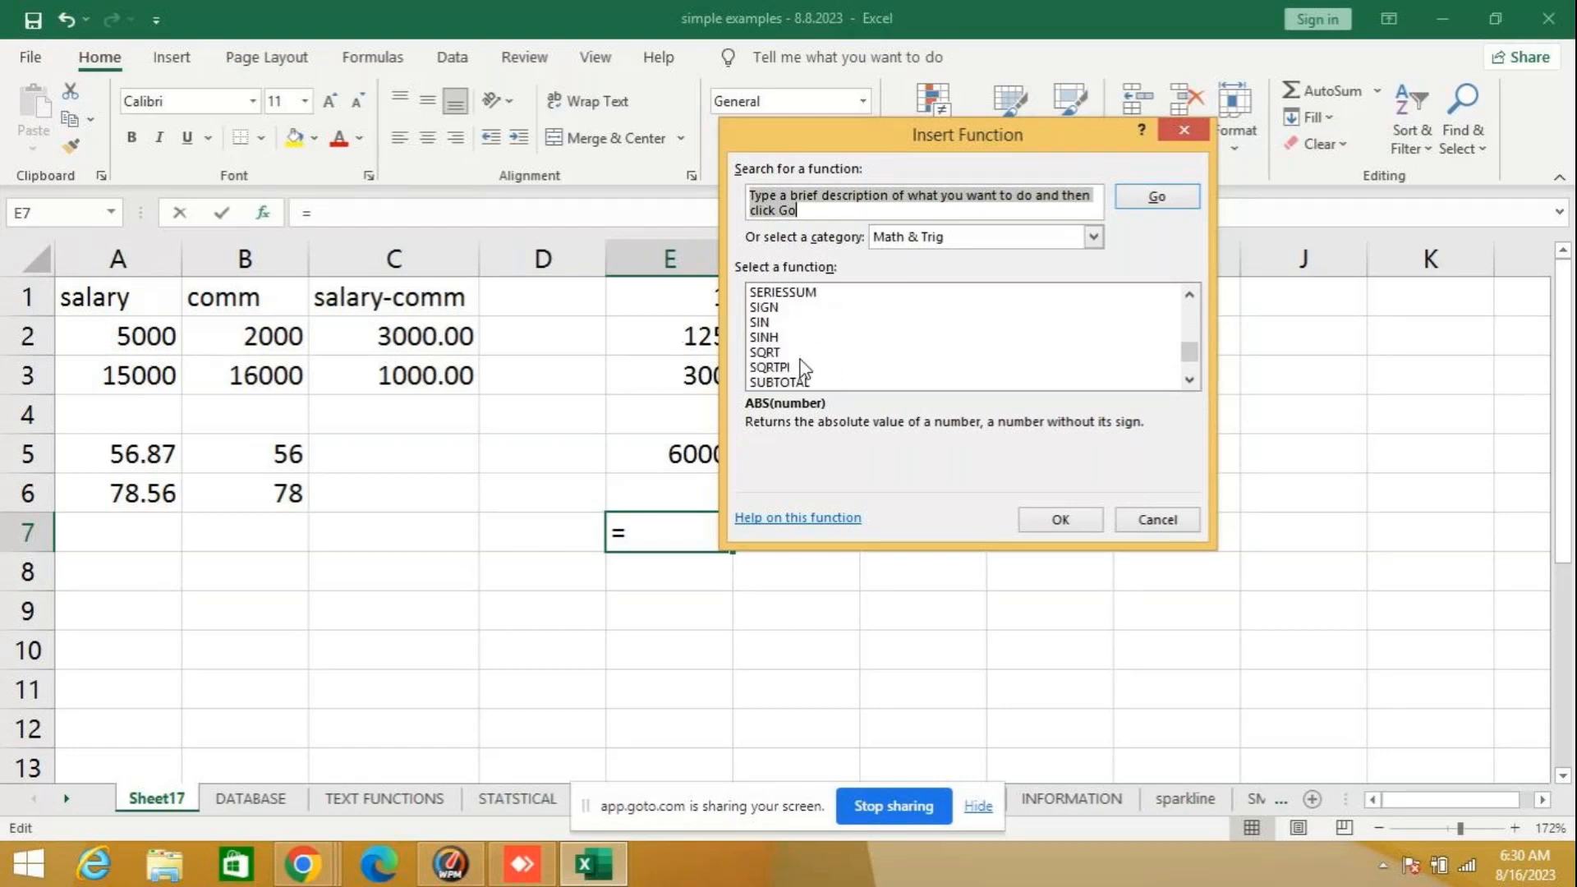
left_click(802, 355)
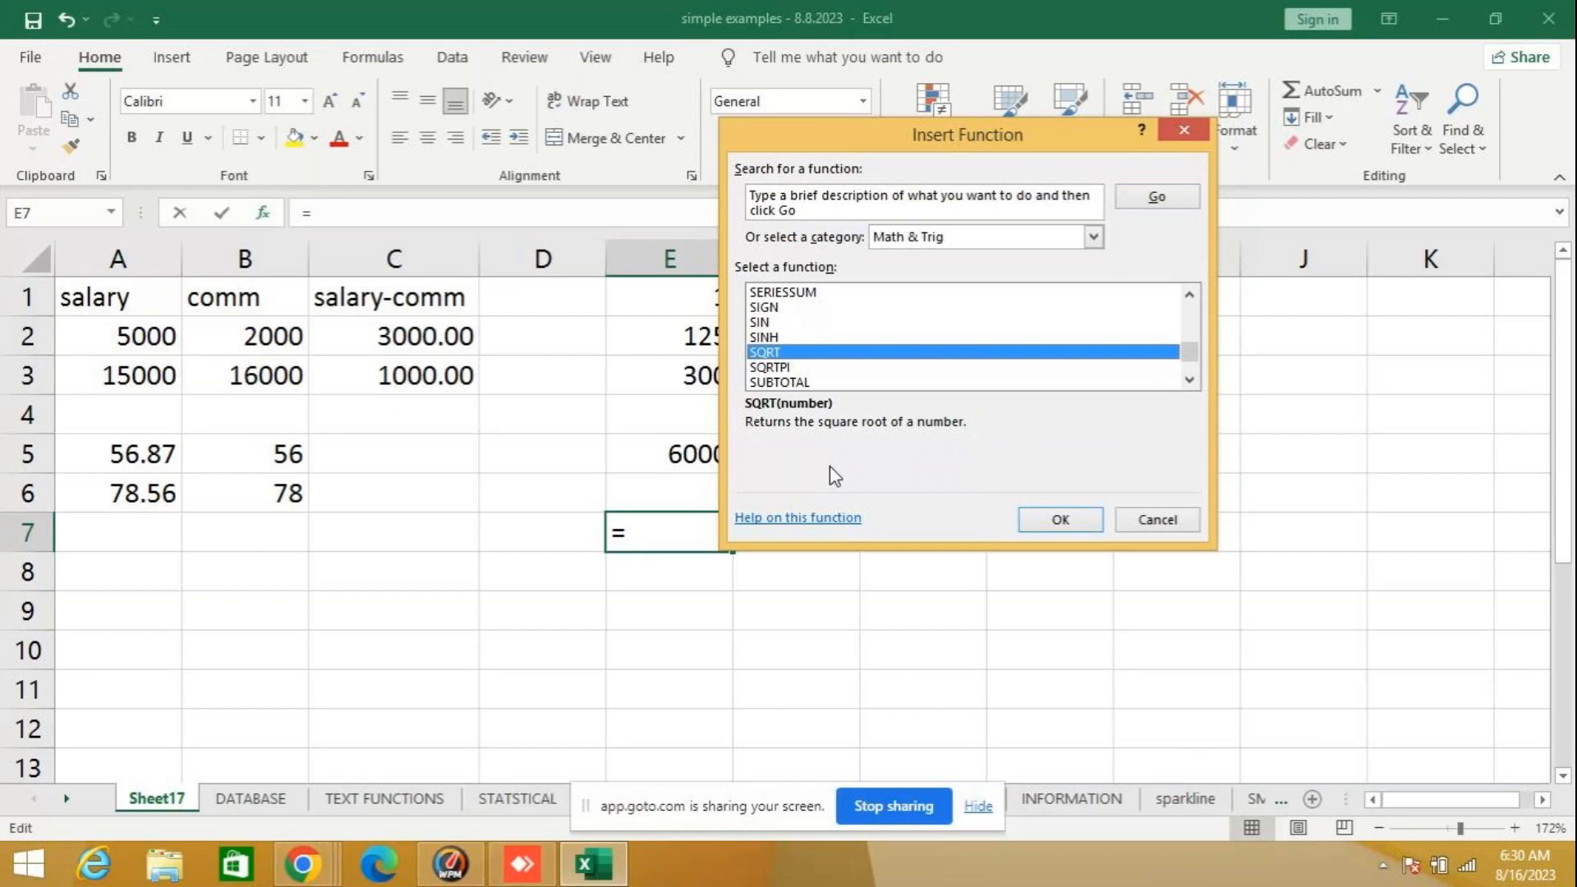
left_click(1142, 521)
- Enter the formula =SQRT(81) in cell E7 and check it against its result
type("=s")
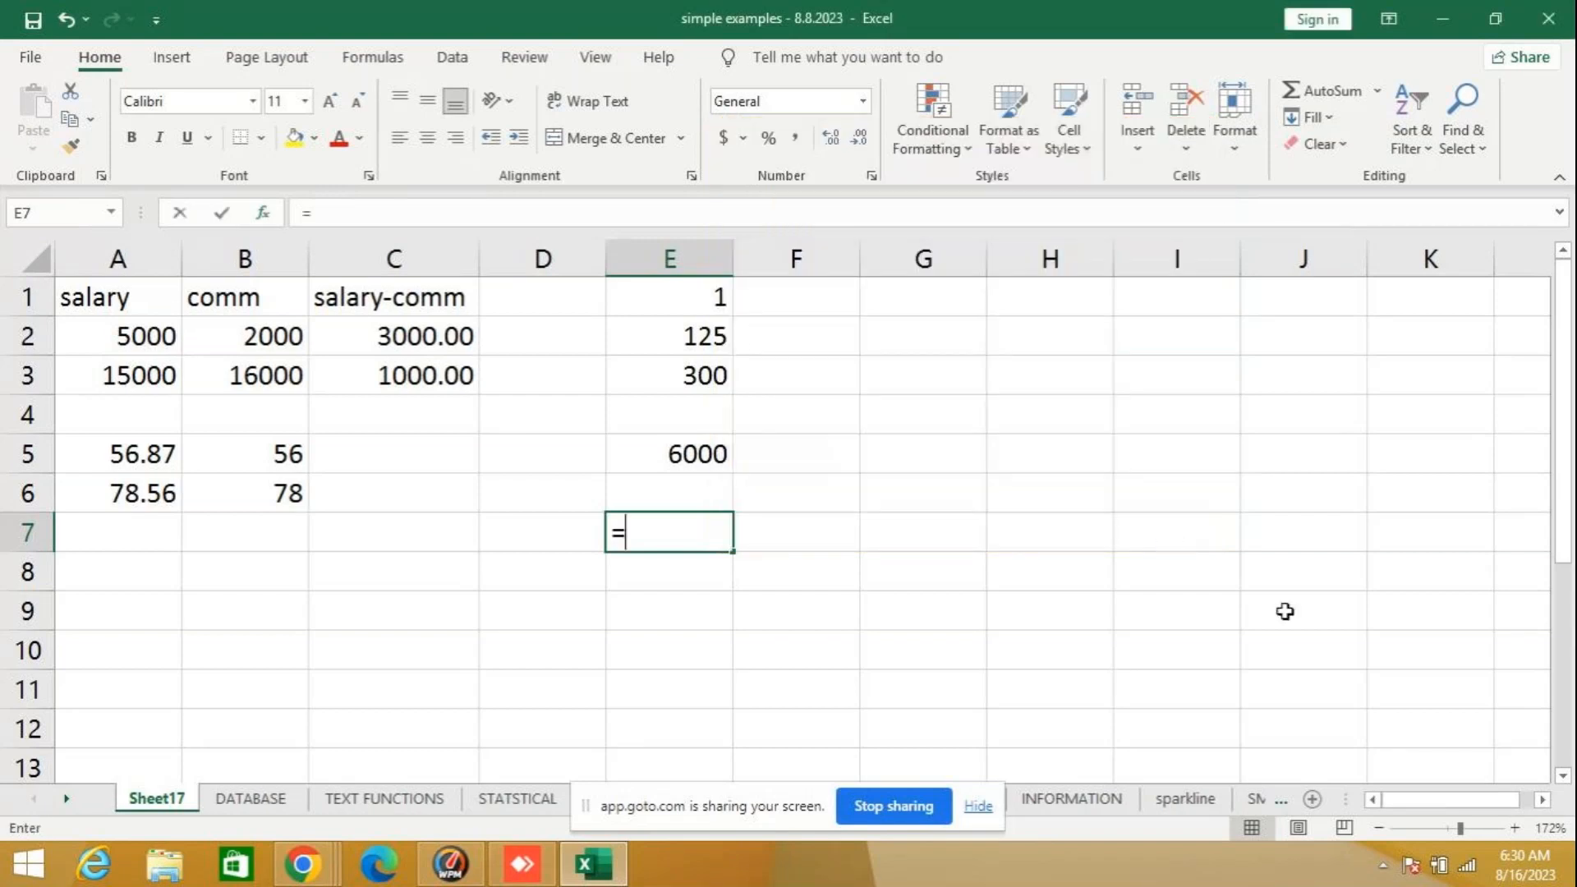
type("qrt")
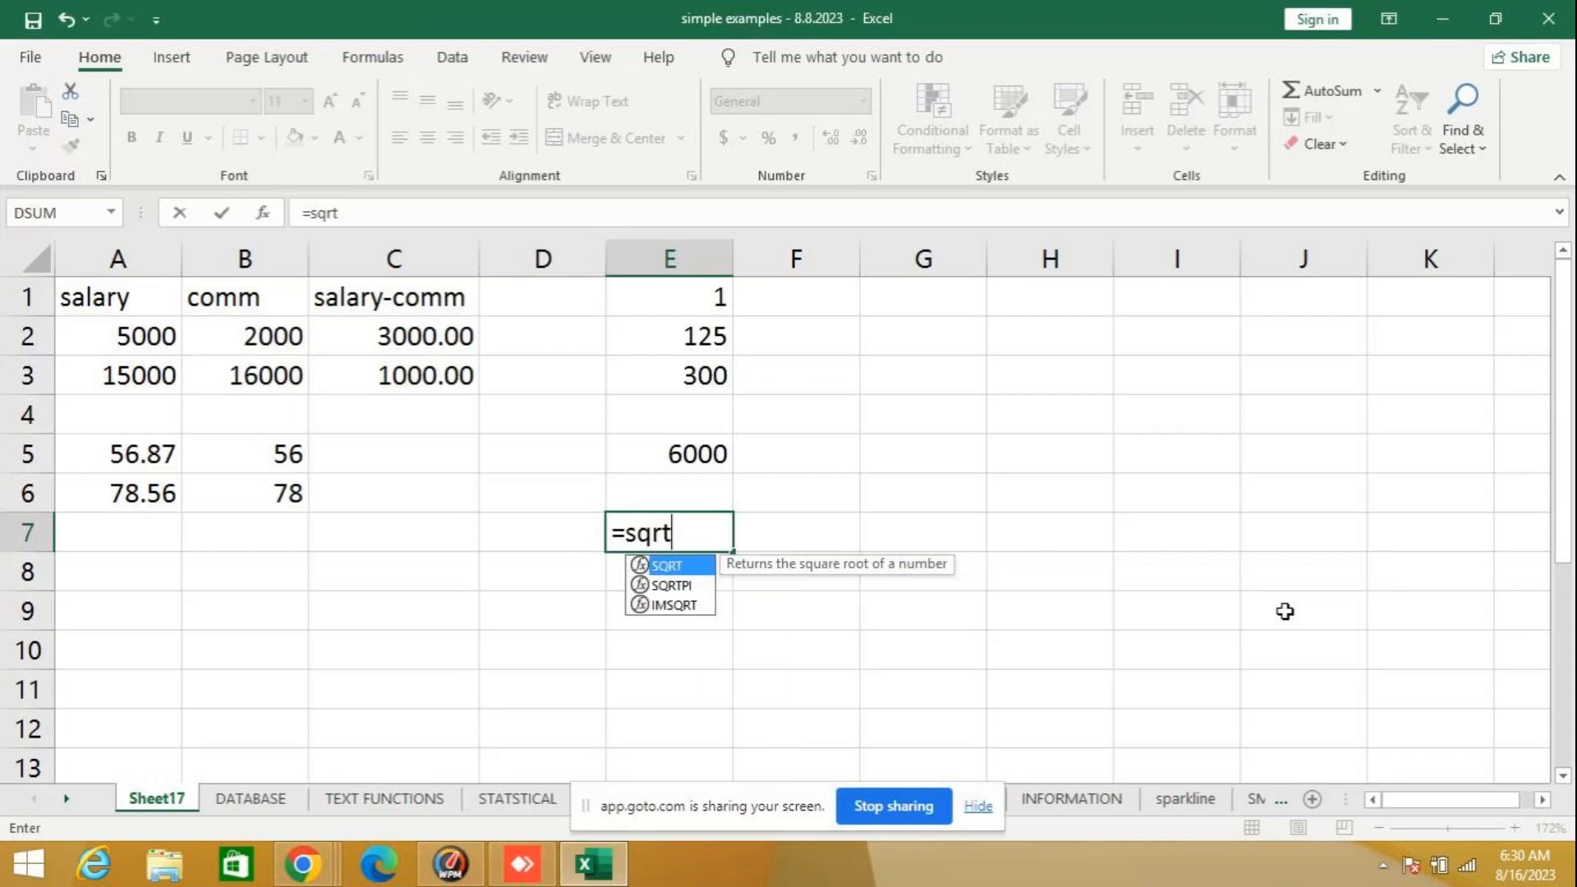
type("(8")
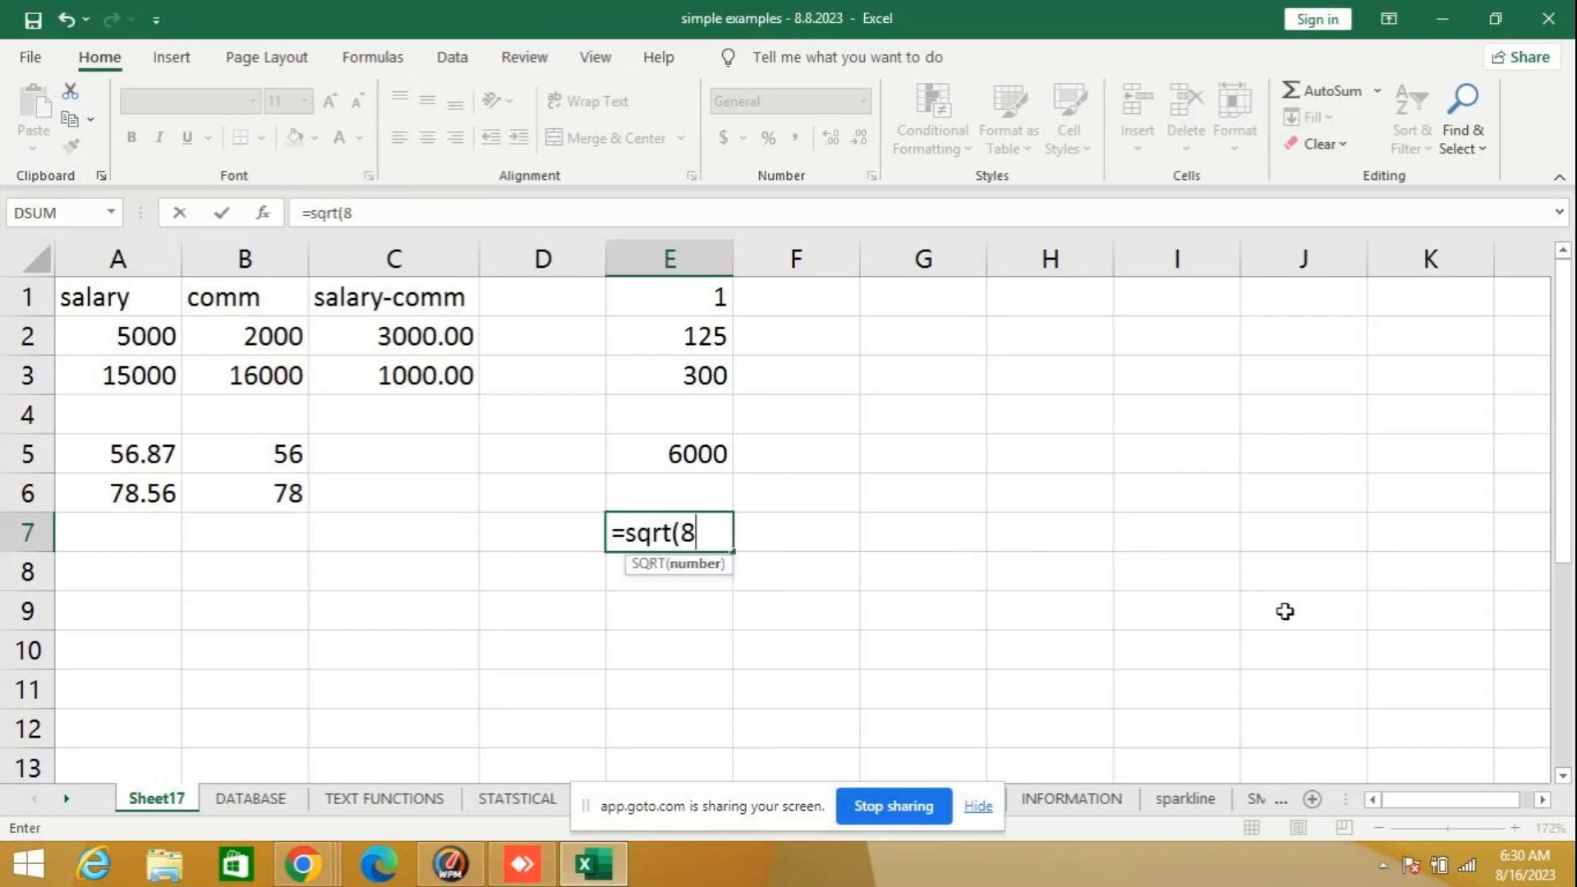
type("1)")
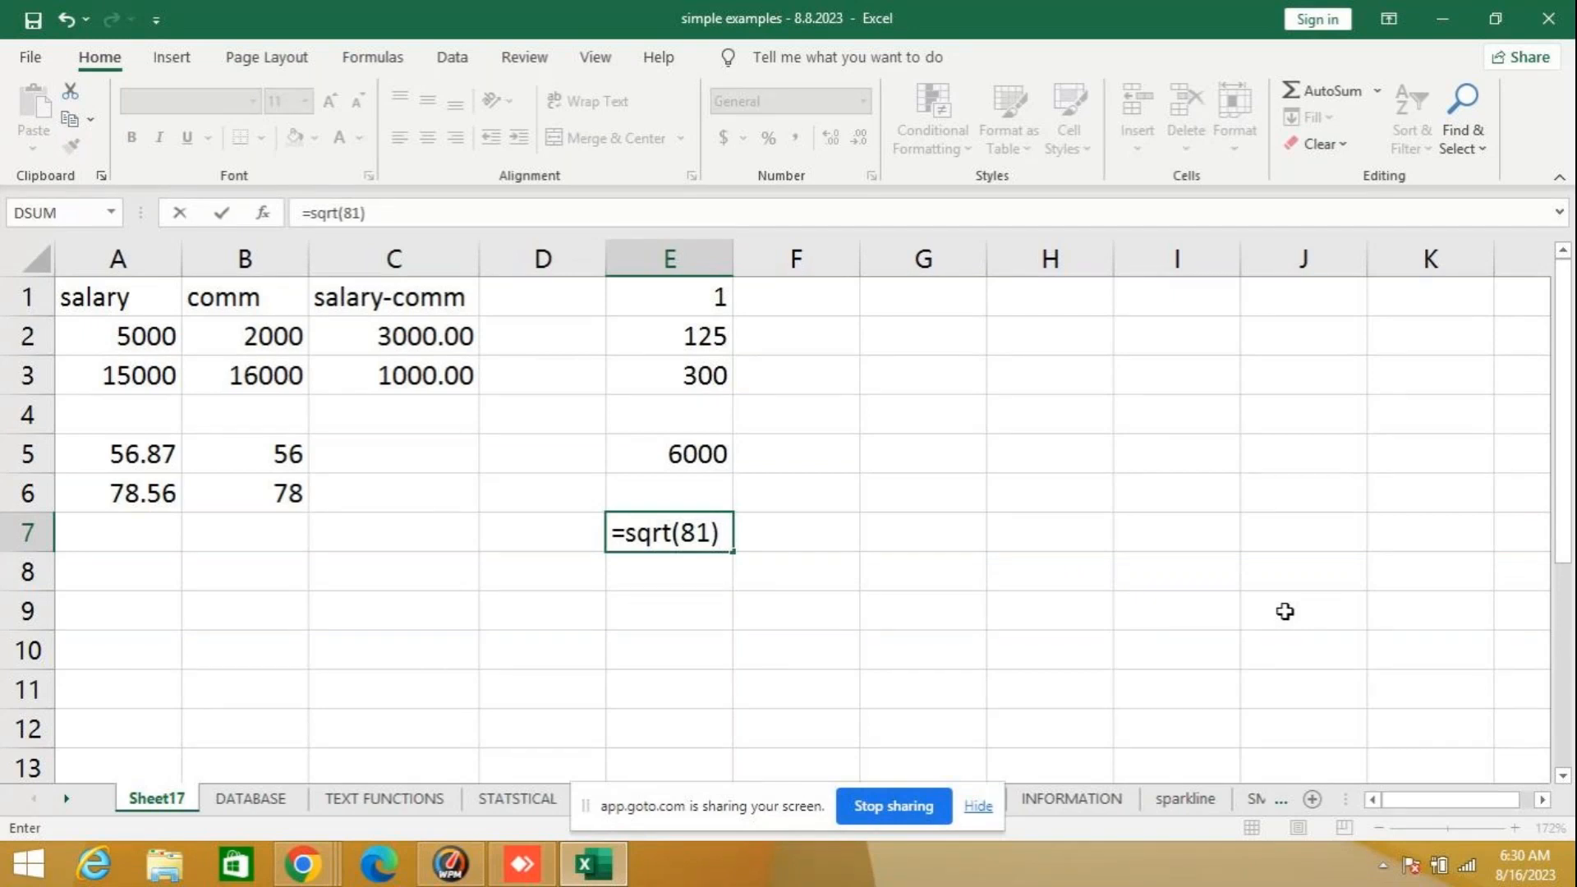
key("Return")
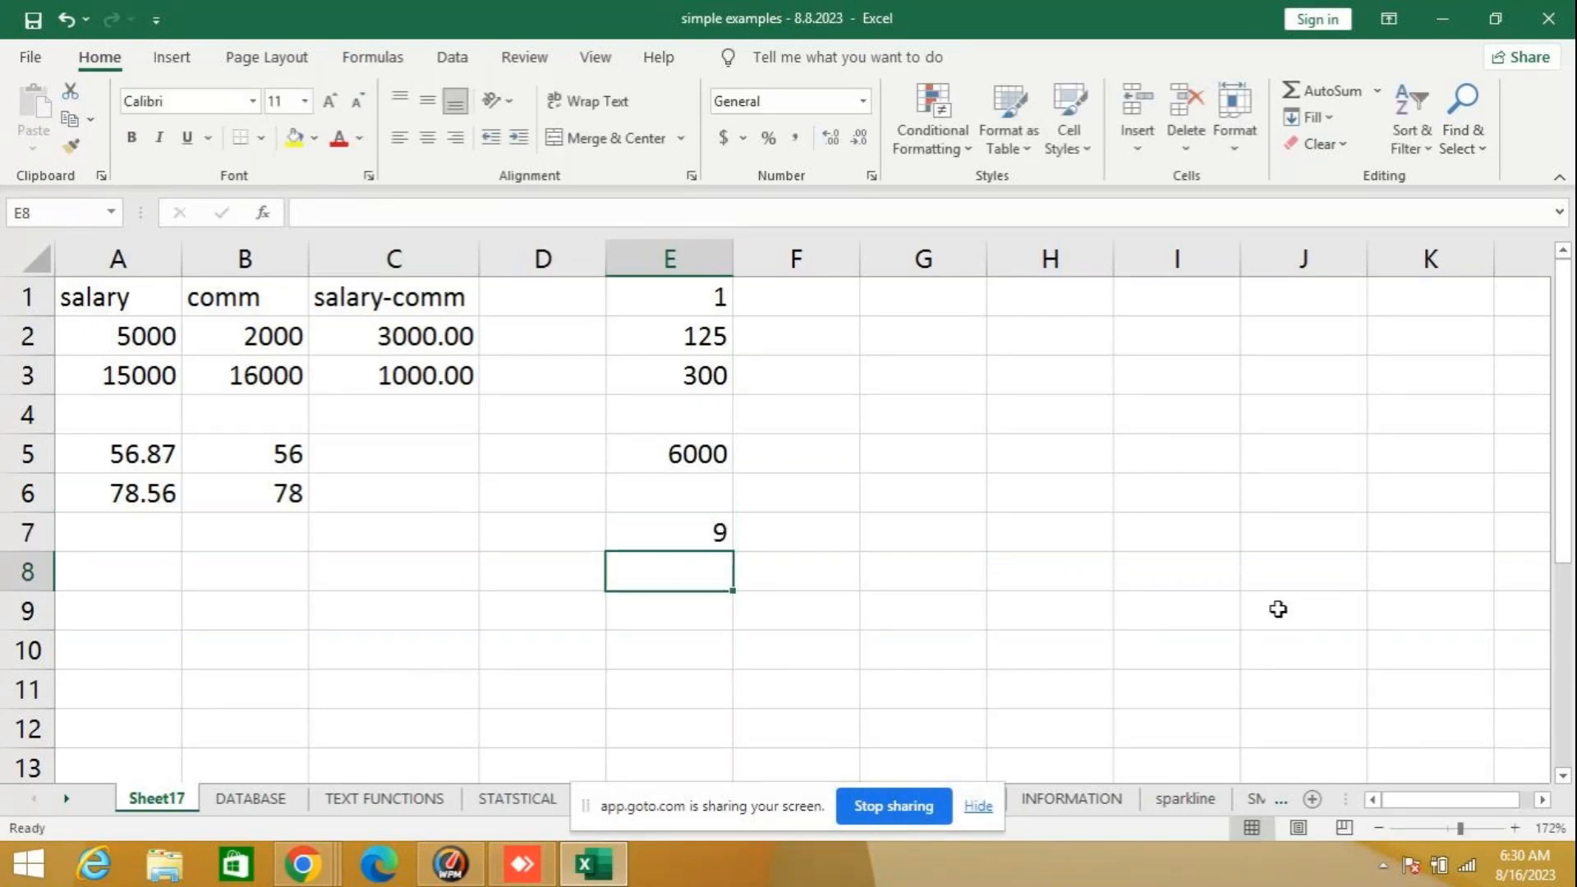
left_click(626, 533)
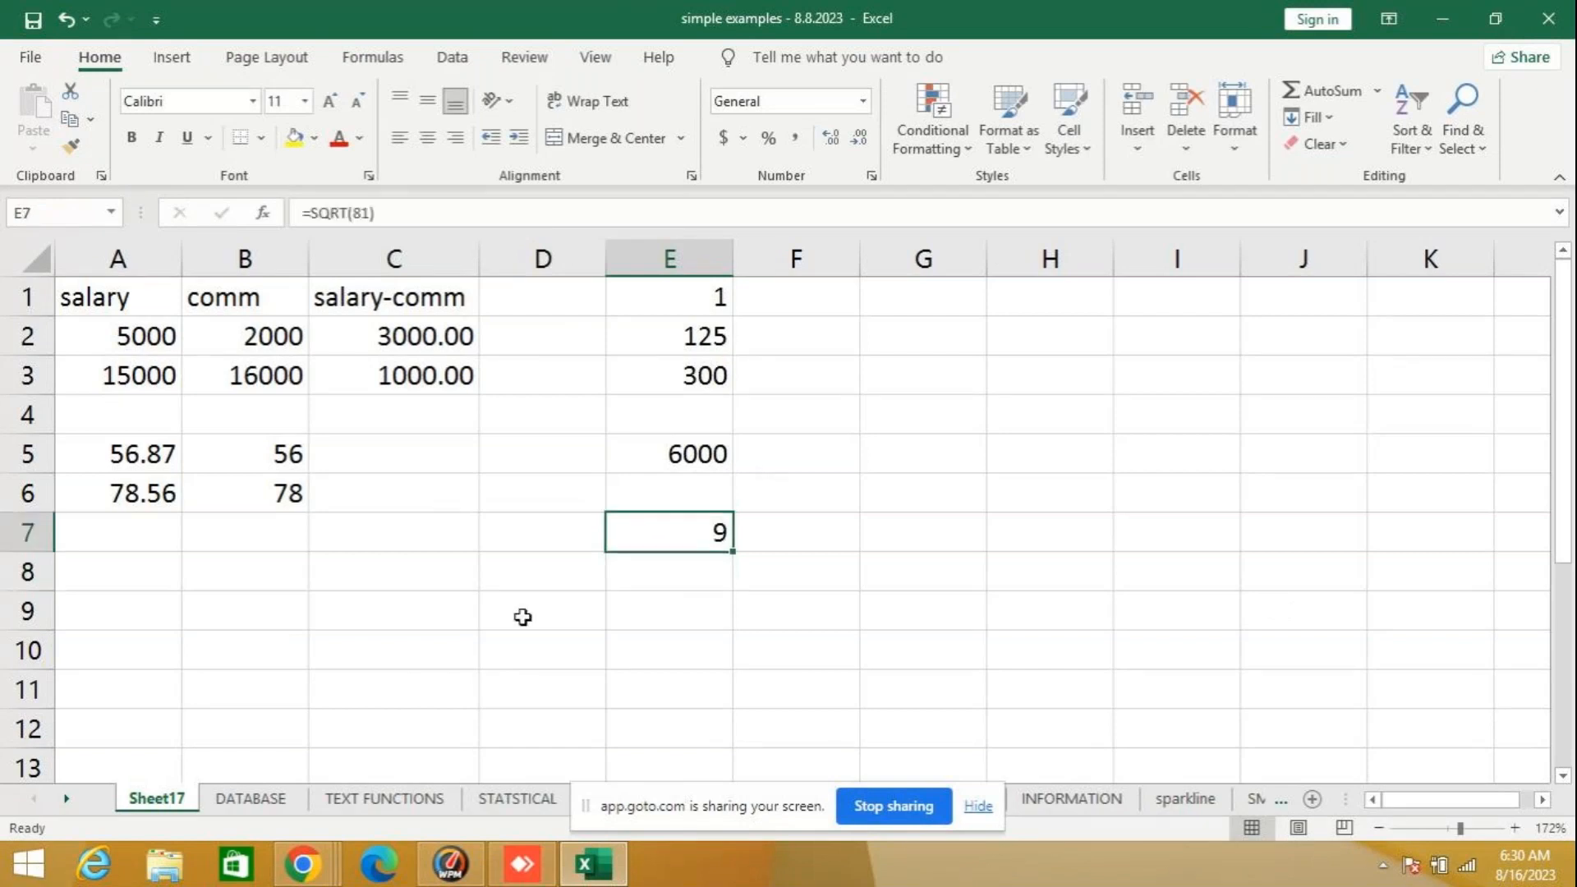
left_click(518, 567)
left_click(631, 543)
left_click(581, 571)
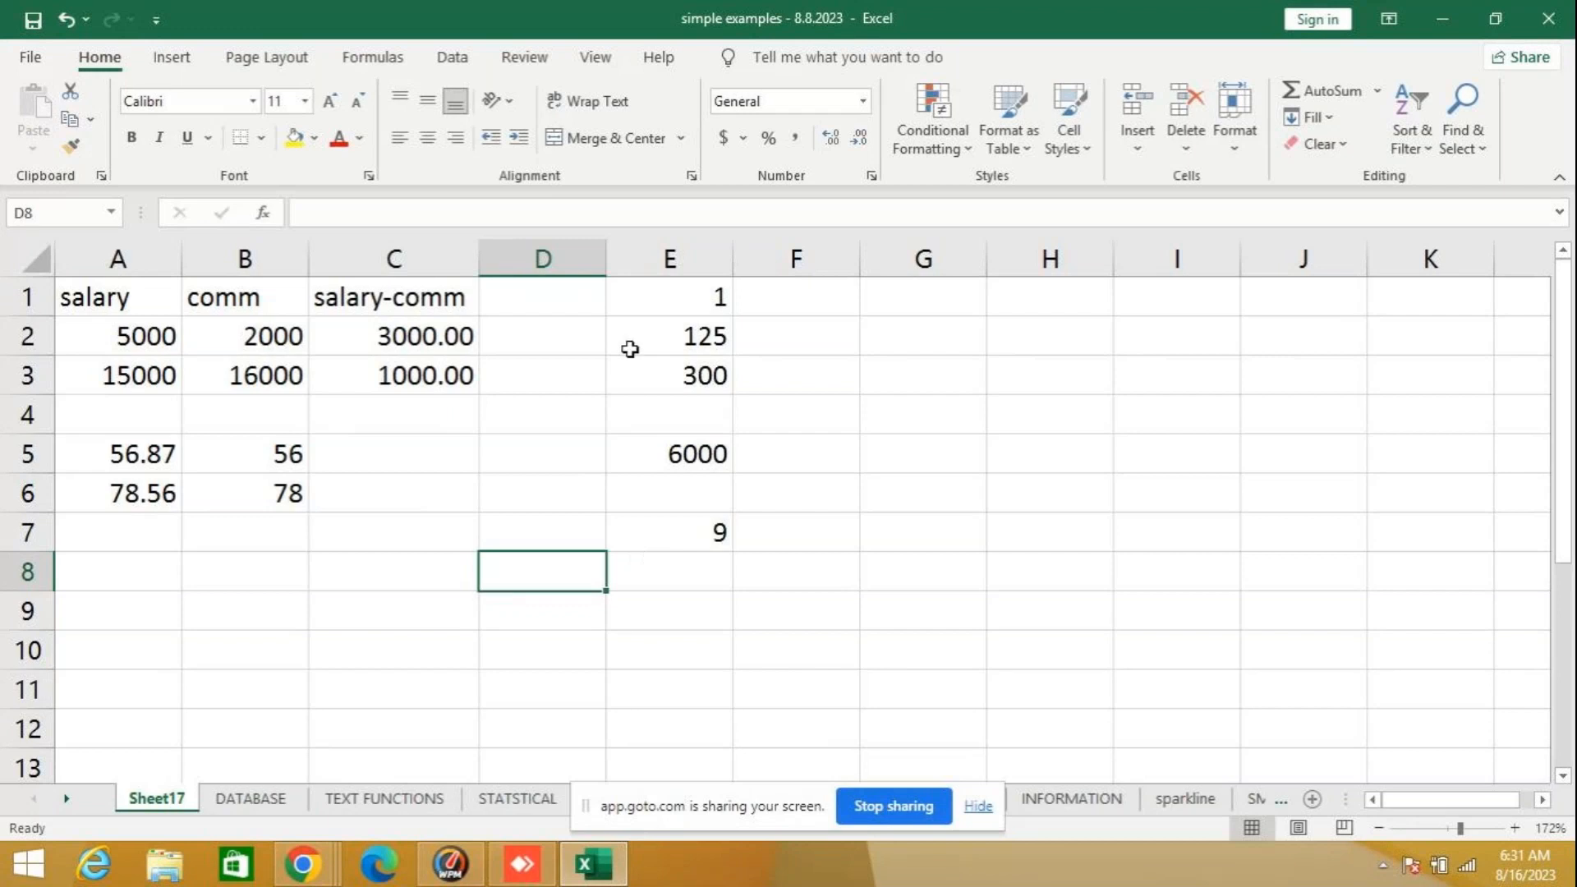
- Clear all the example formulas from cells E1 to E7
left_click_drag(662, 292, 634, 520)
key("Delete")
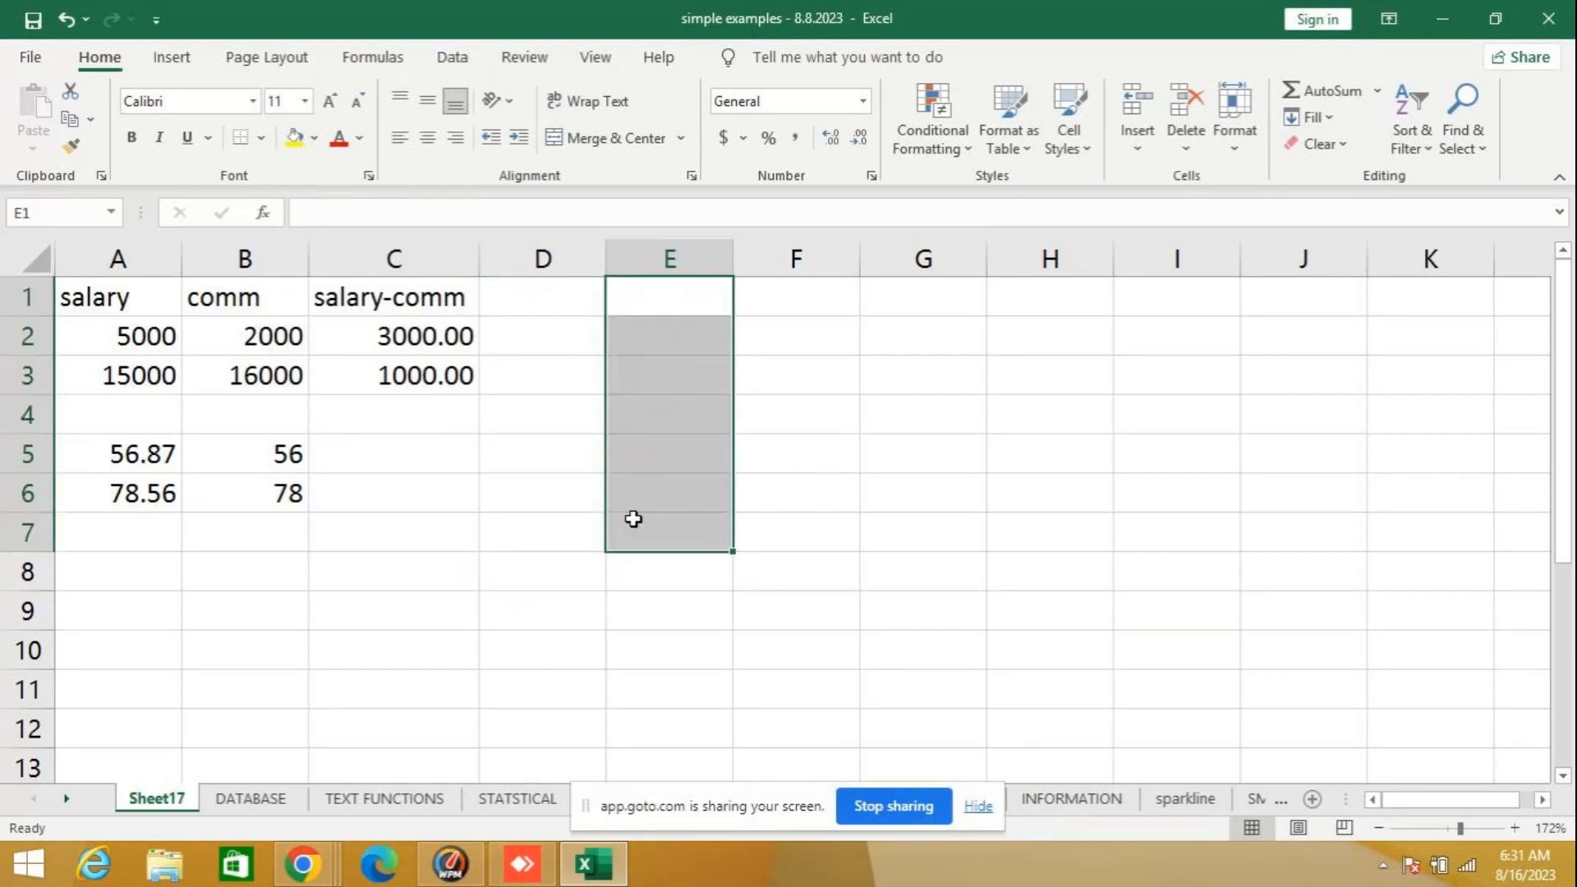
- Enter the subtraction formula =(45-65) in cell E1 and review it
left_click(673, 284)
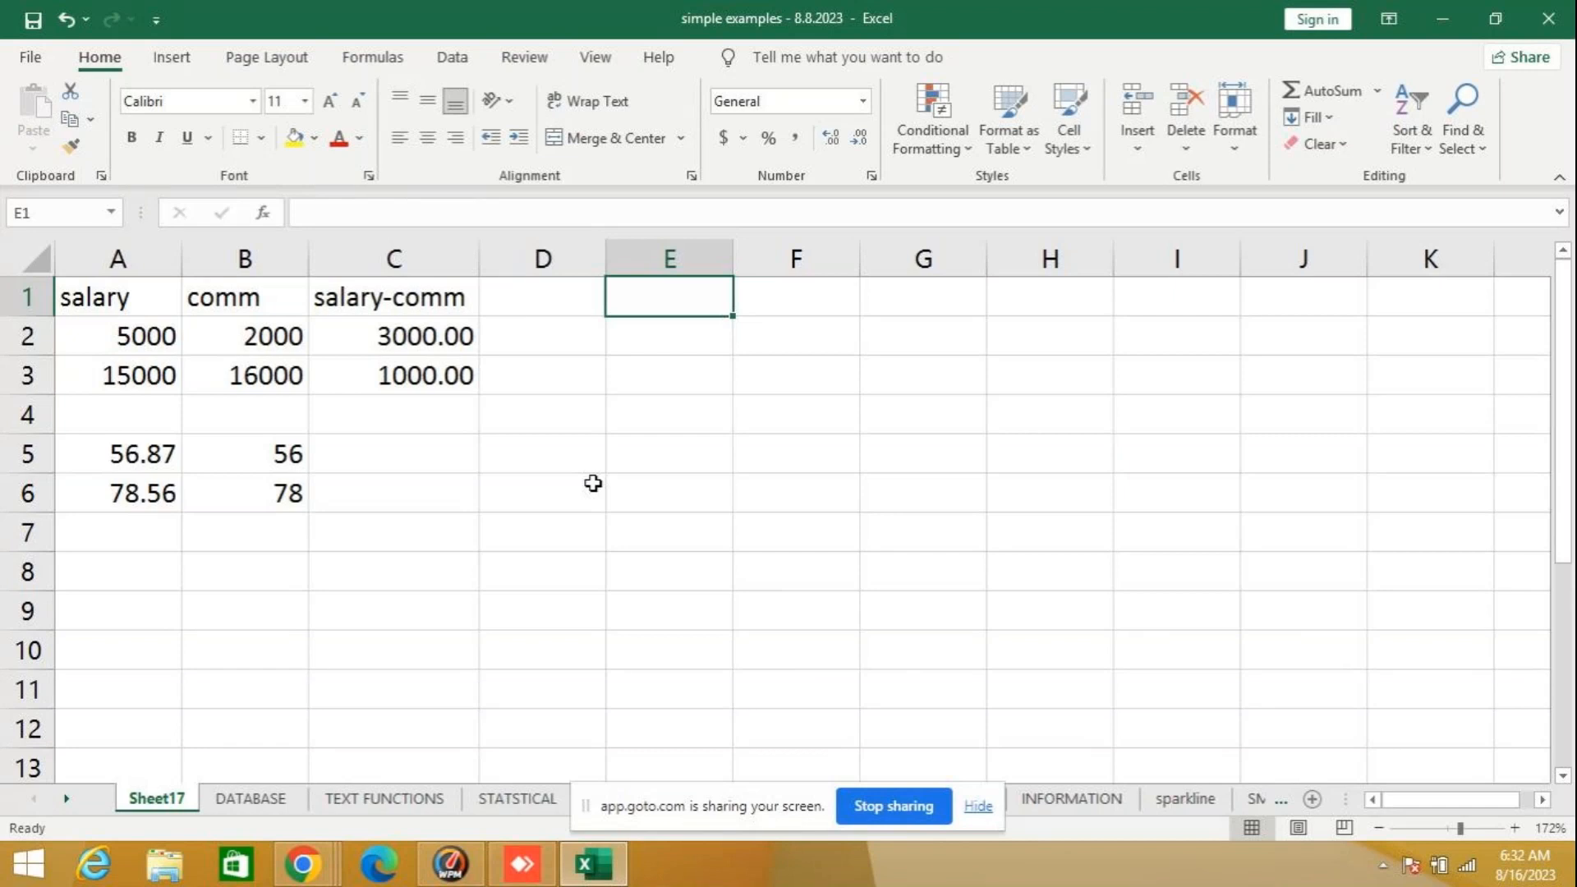
type("=")
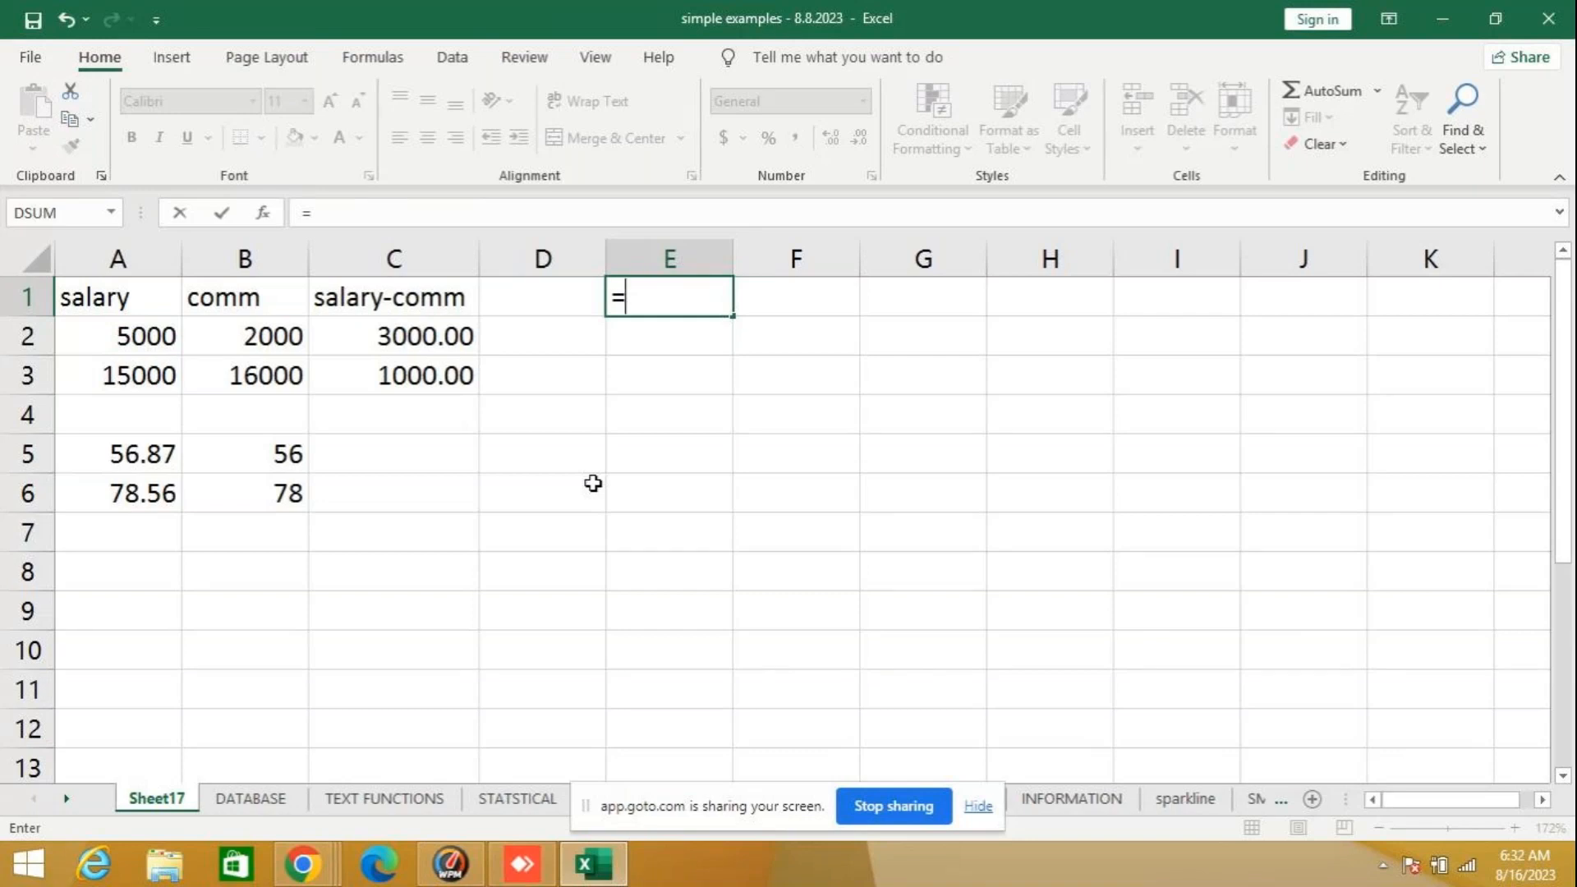
type("-")
key("BackSpace")
type("(45")
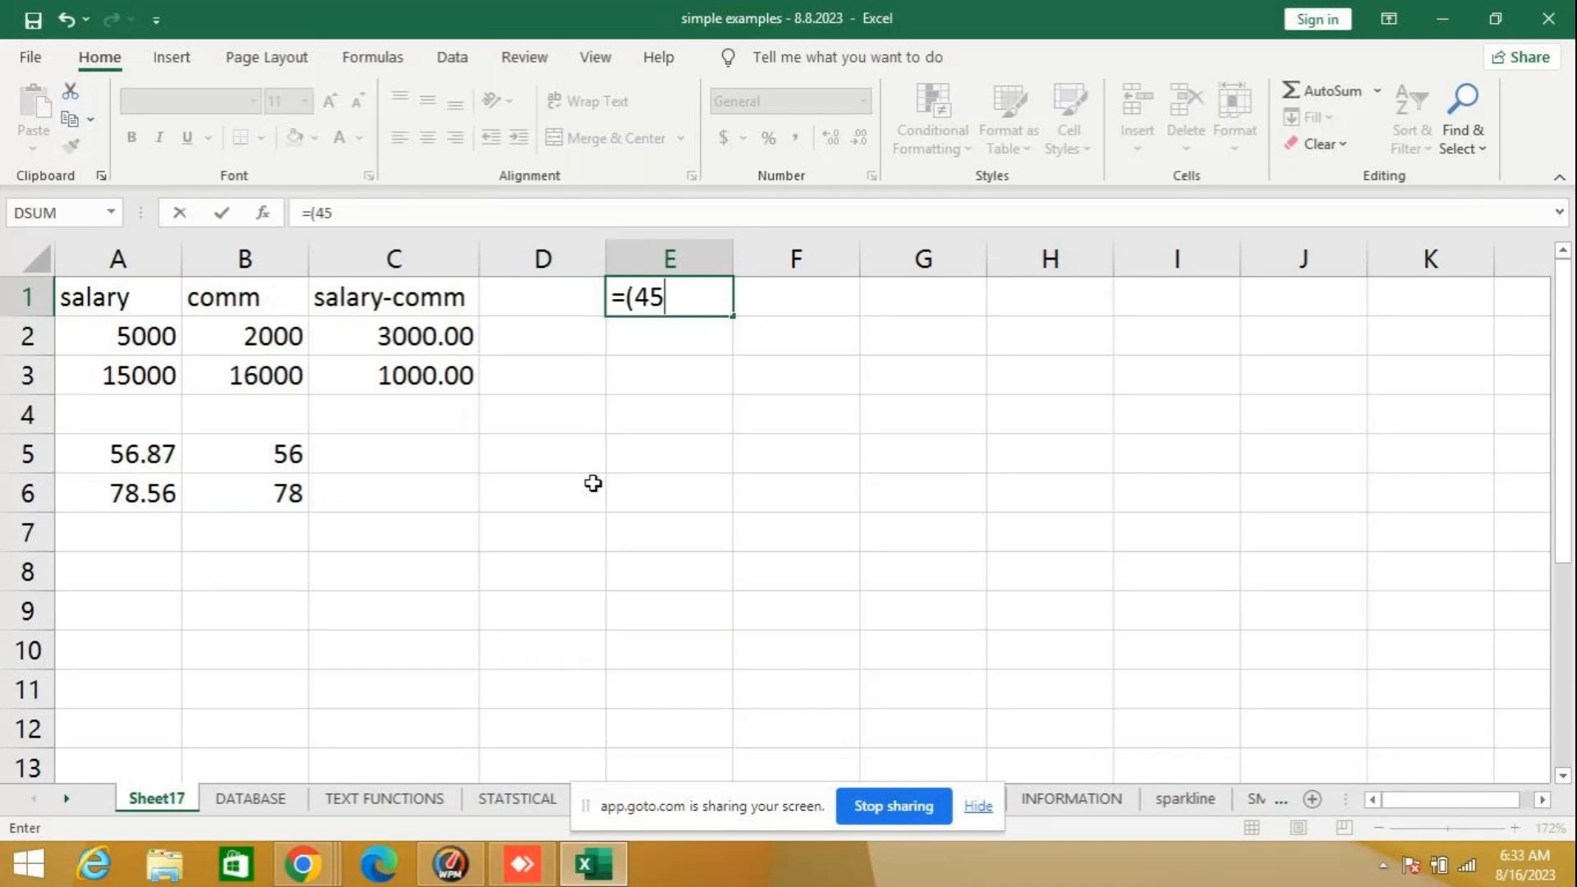
type("-65)")
key("Return")
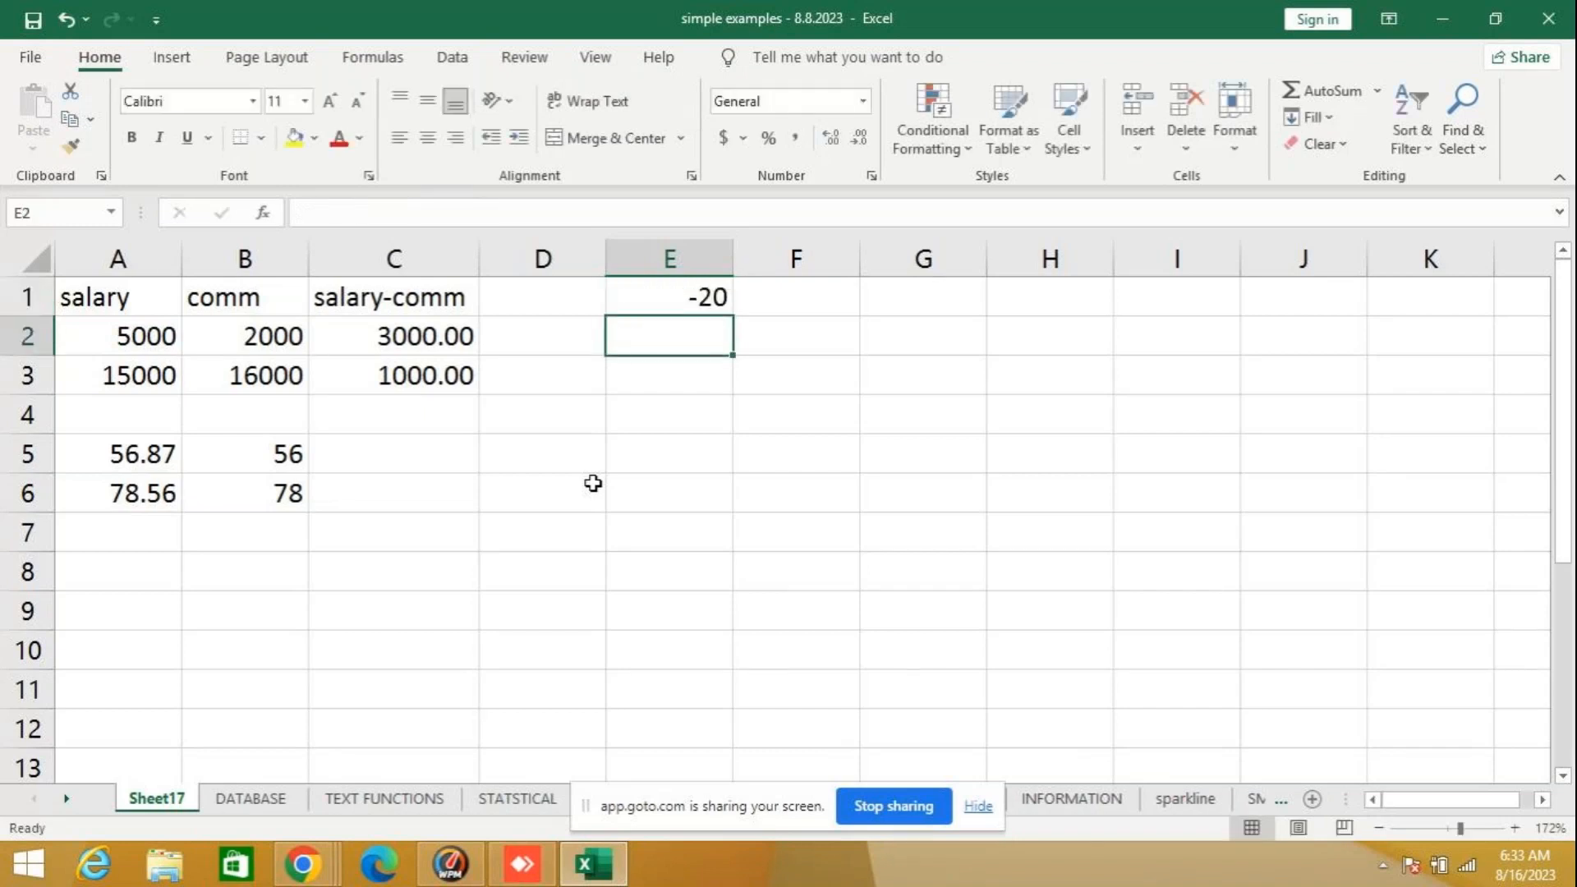
key("Up")
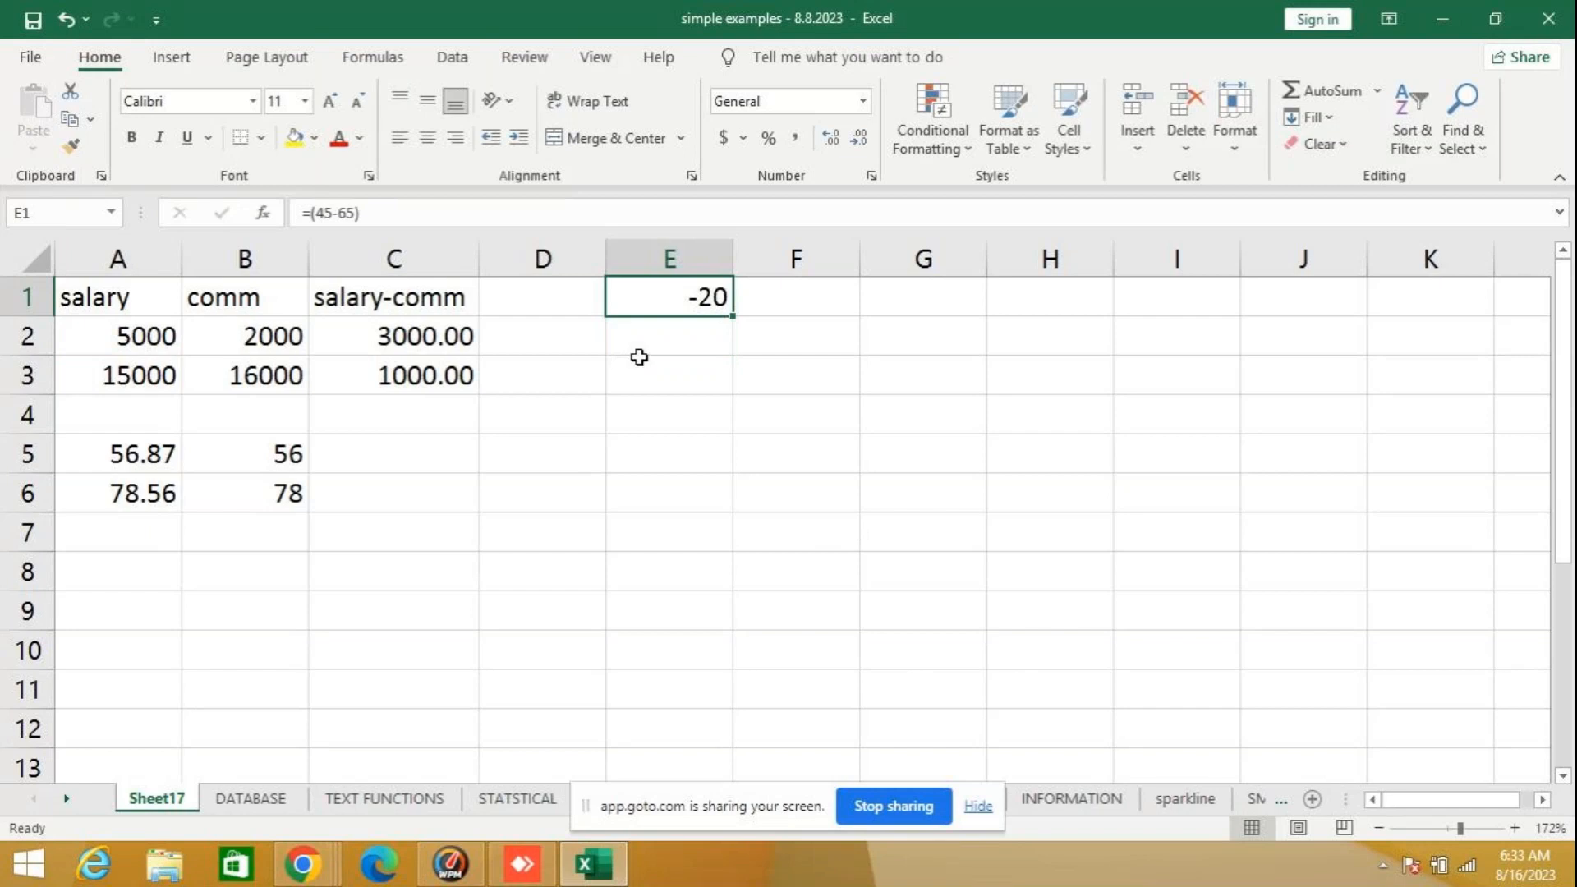
left_click(676, 329)
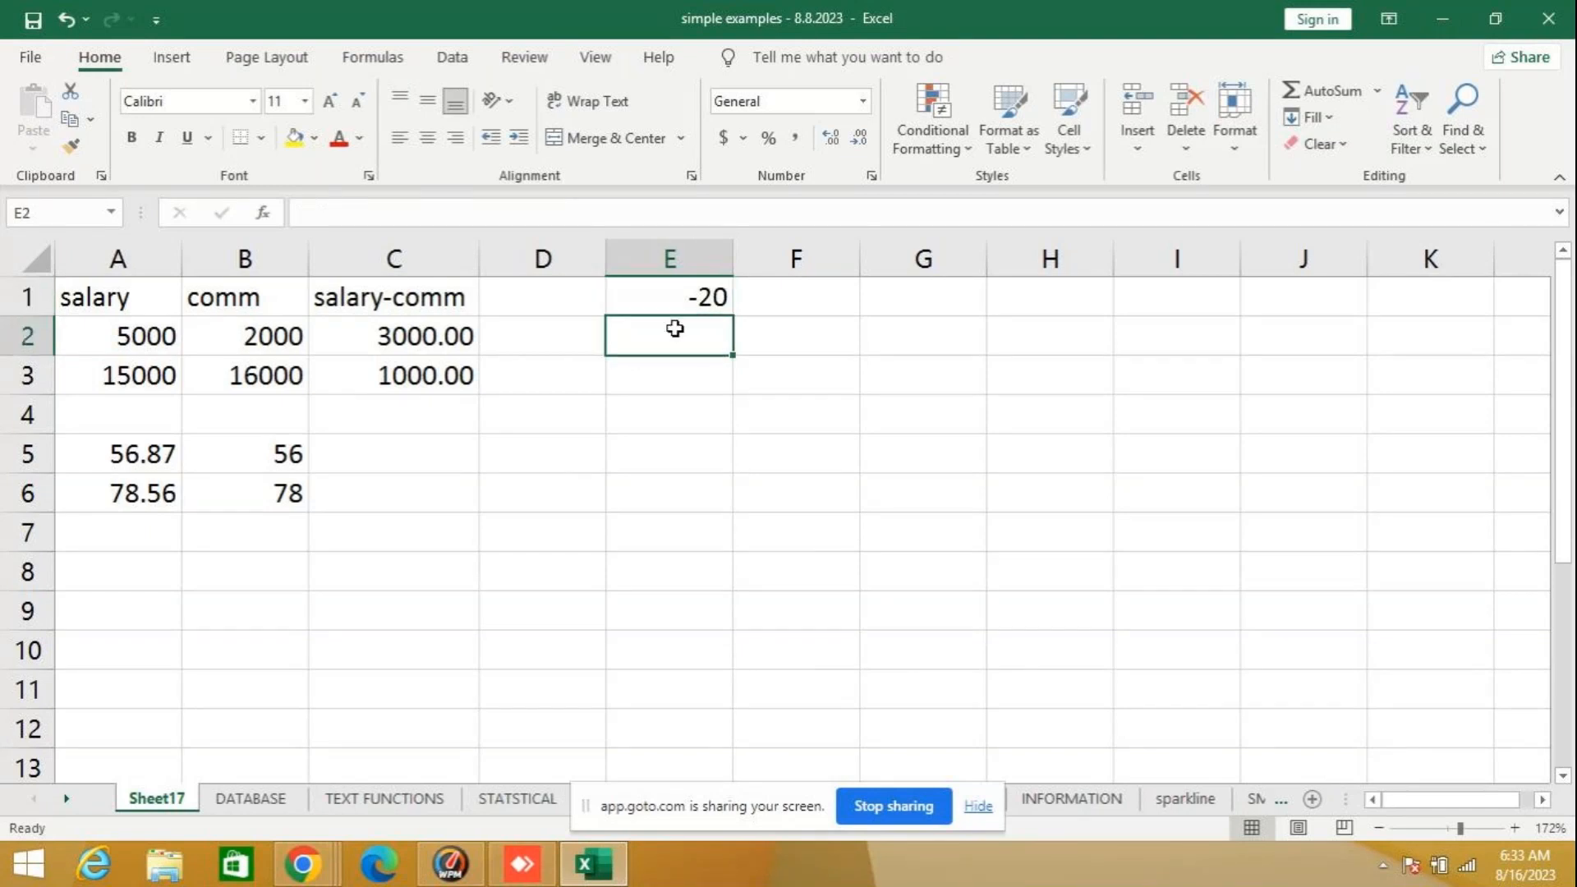
type("=s")
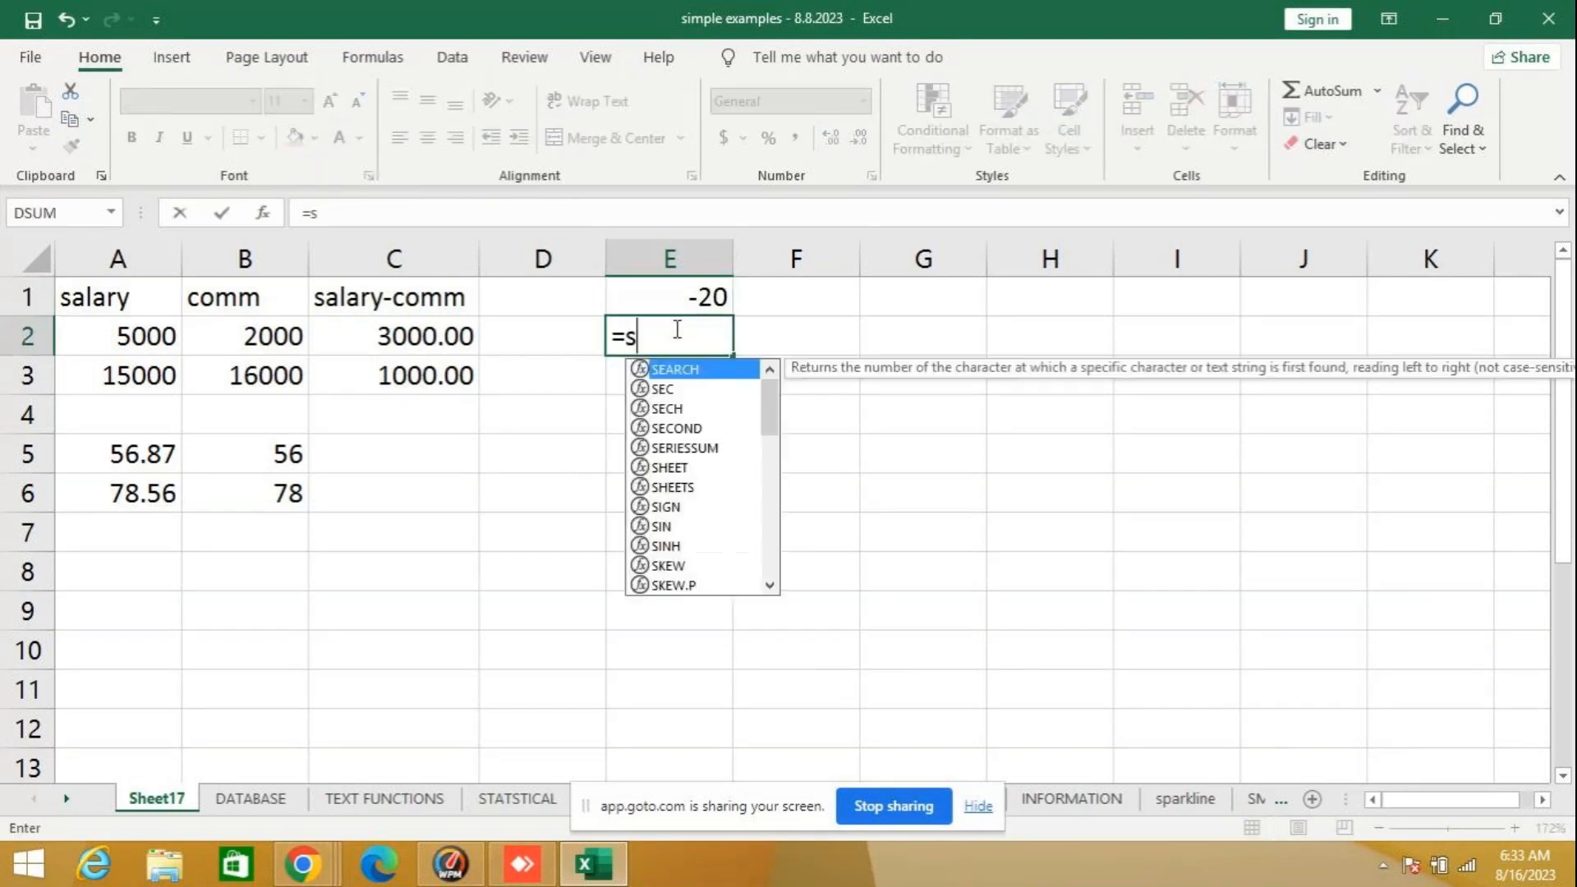
type("ign")
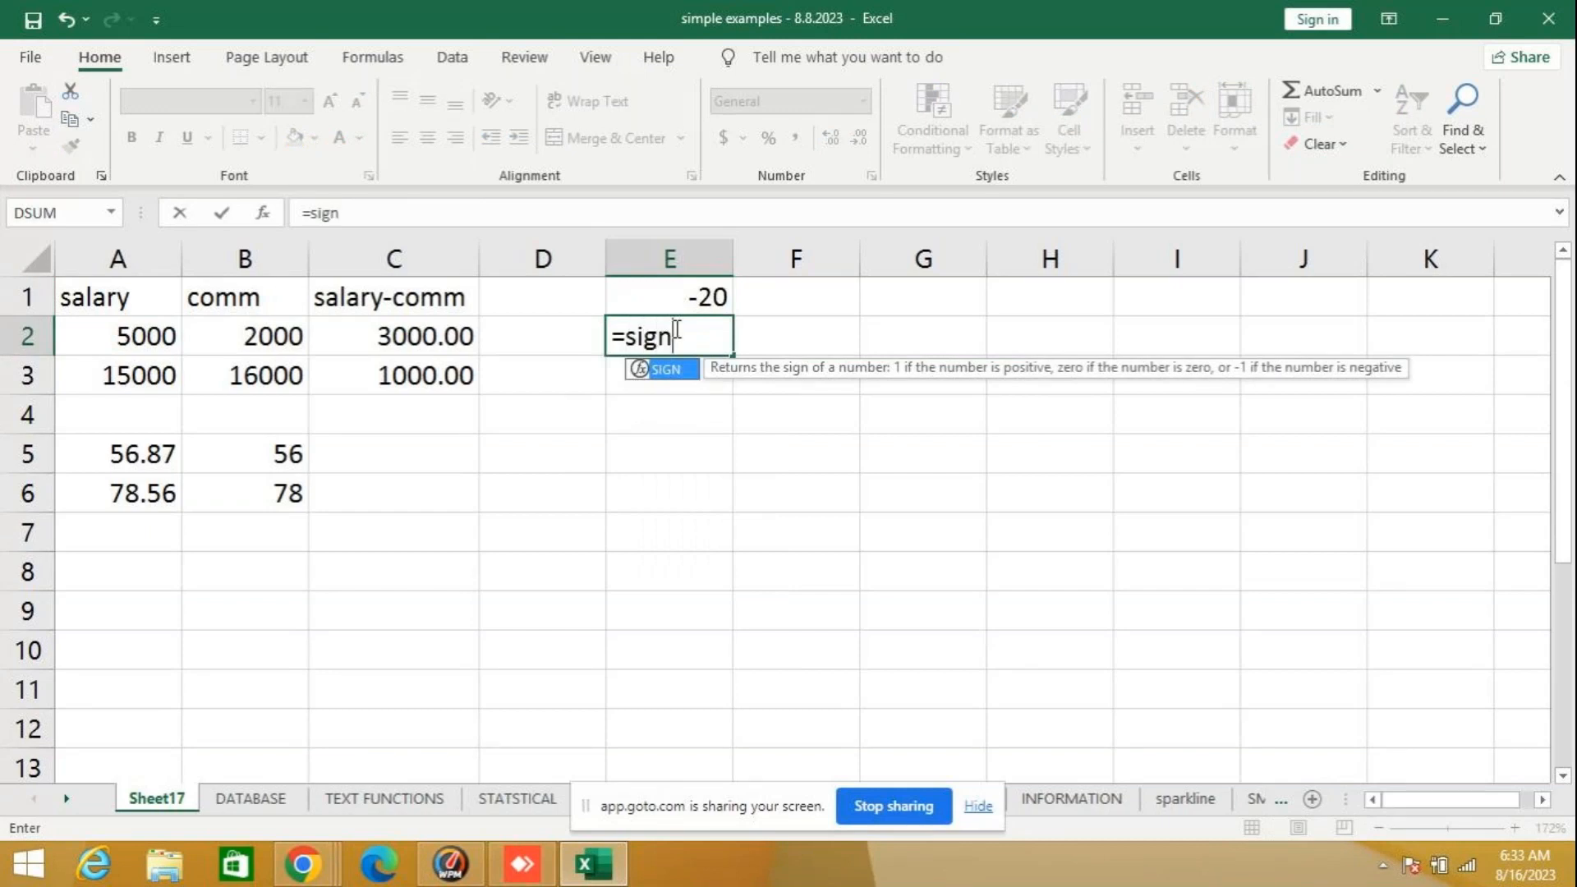
type("(")
key("BackSpace")
key("BackSpace")
key("BackSpace")
key("BackSpace")
key("BackSpace")
key("BackSpace")
key("Escape")
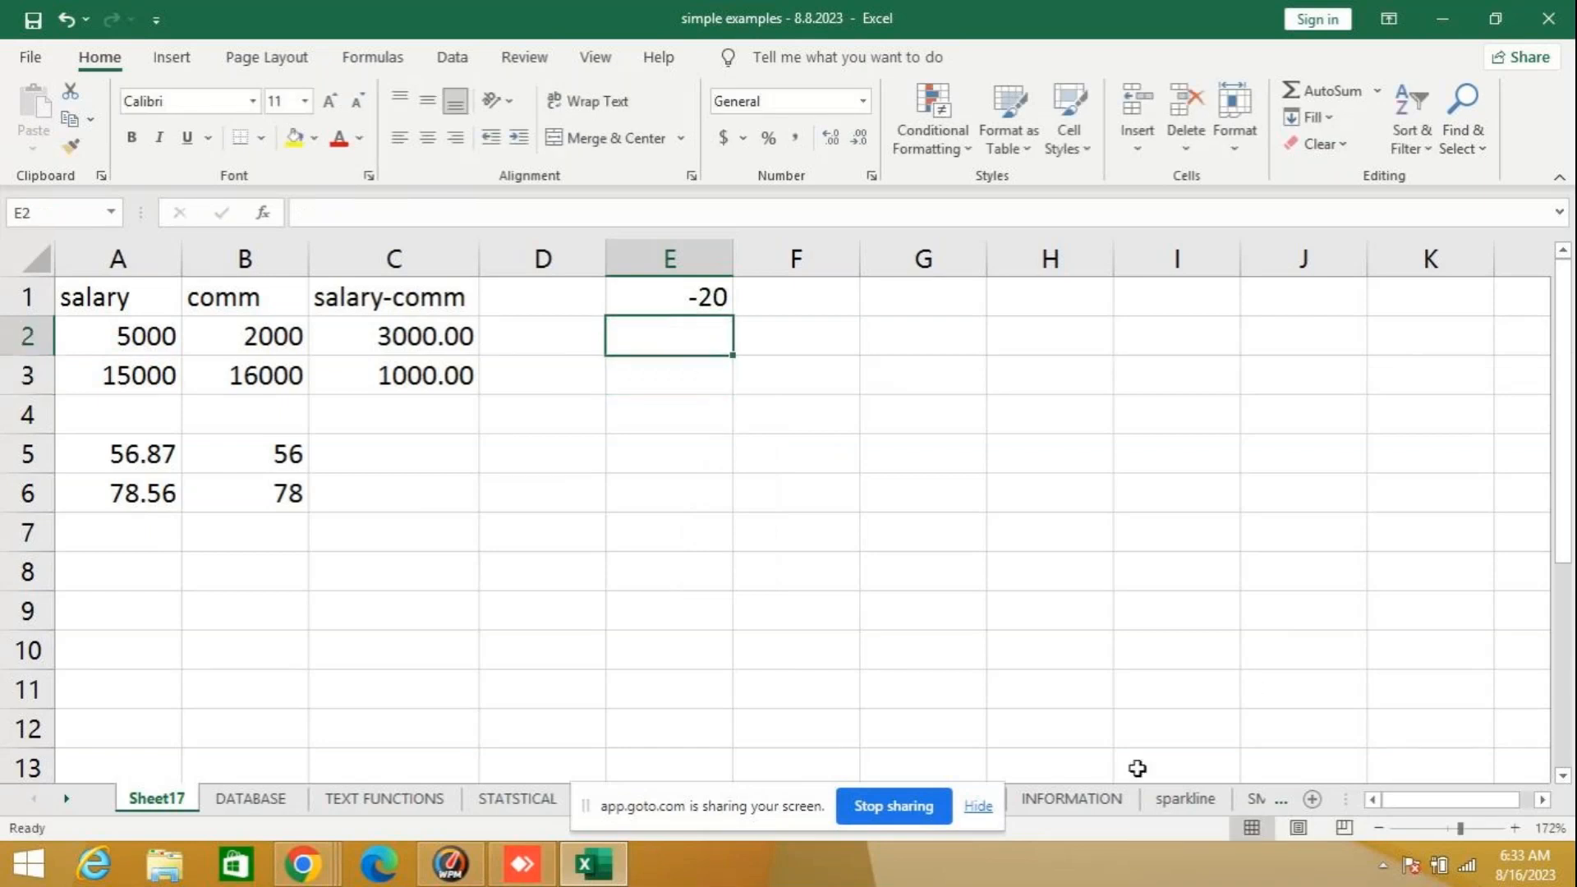
- Enter the formula =SIGN(31) in cell F1, beside the subtraction result, and review it
left_click(809, 300)
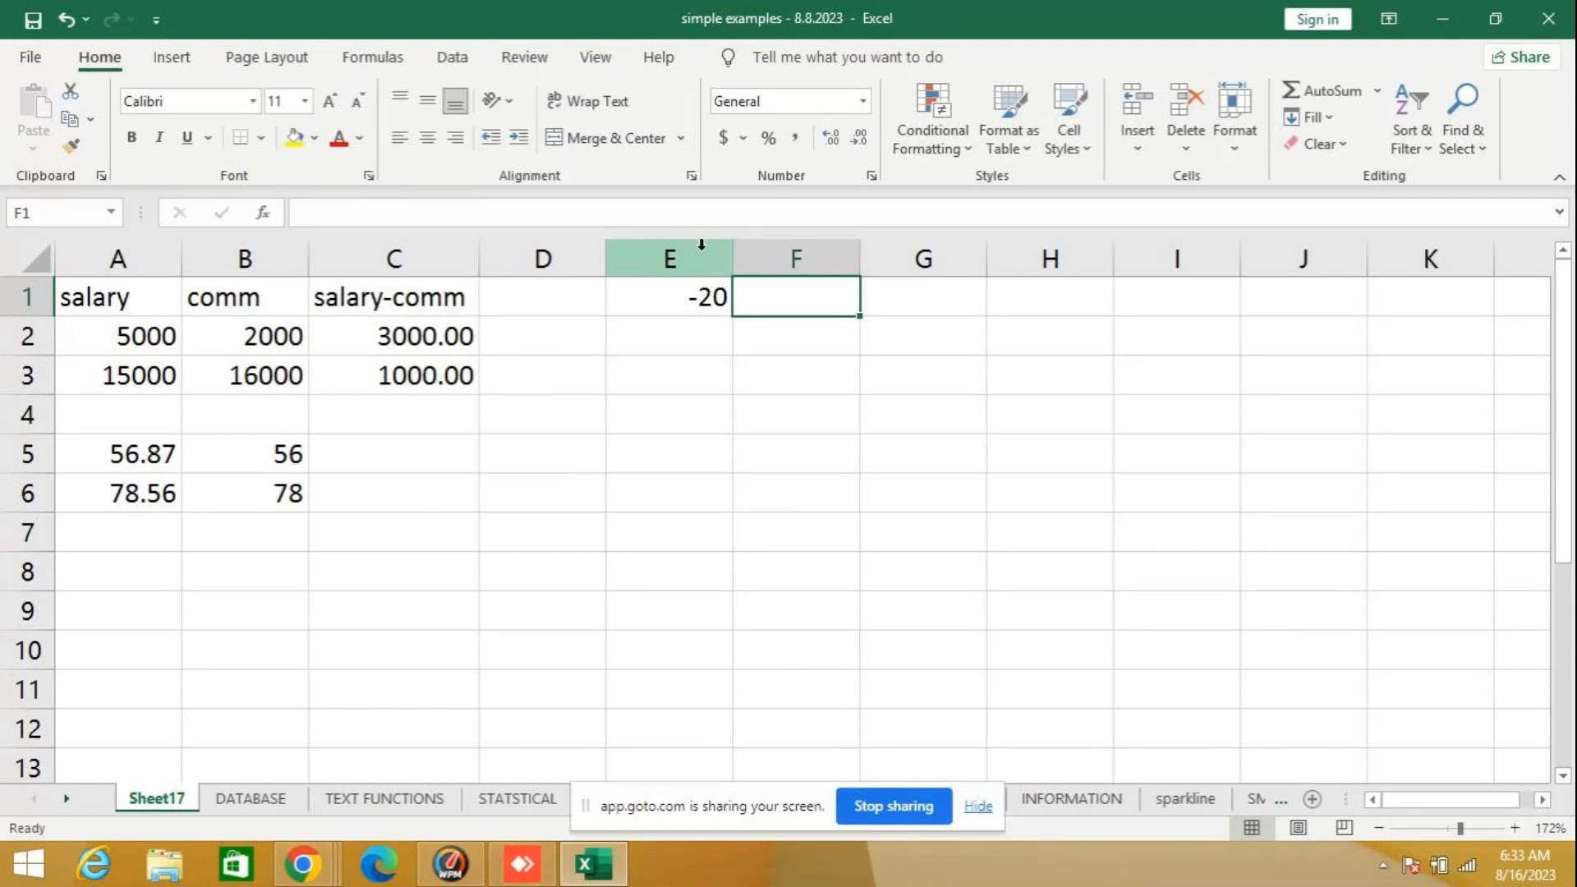
left_click(685, 297)
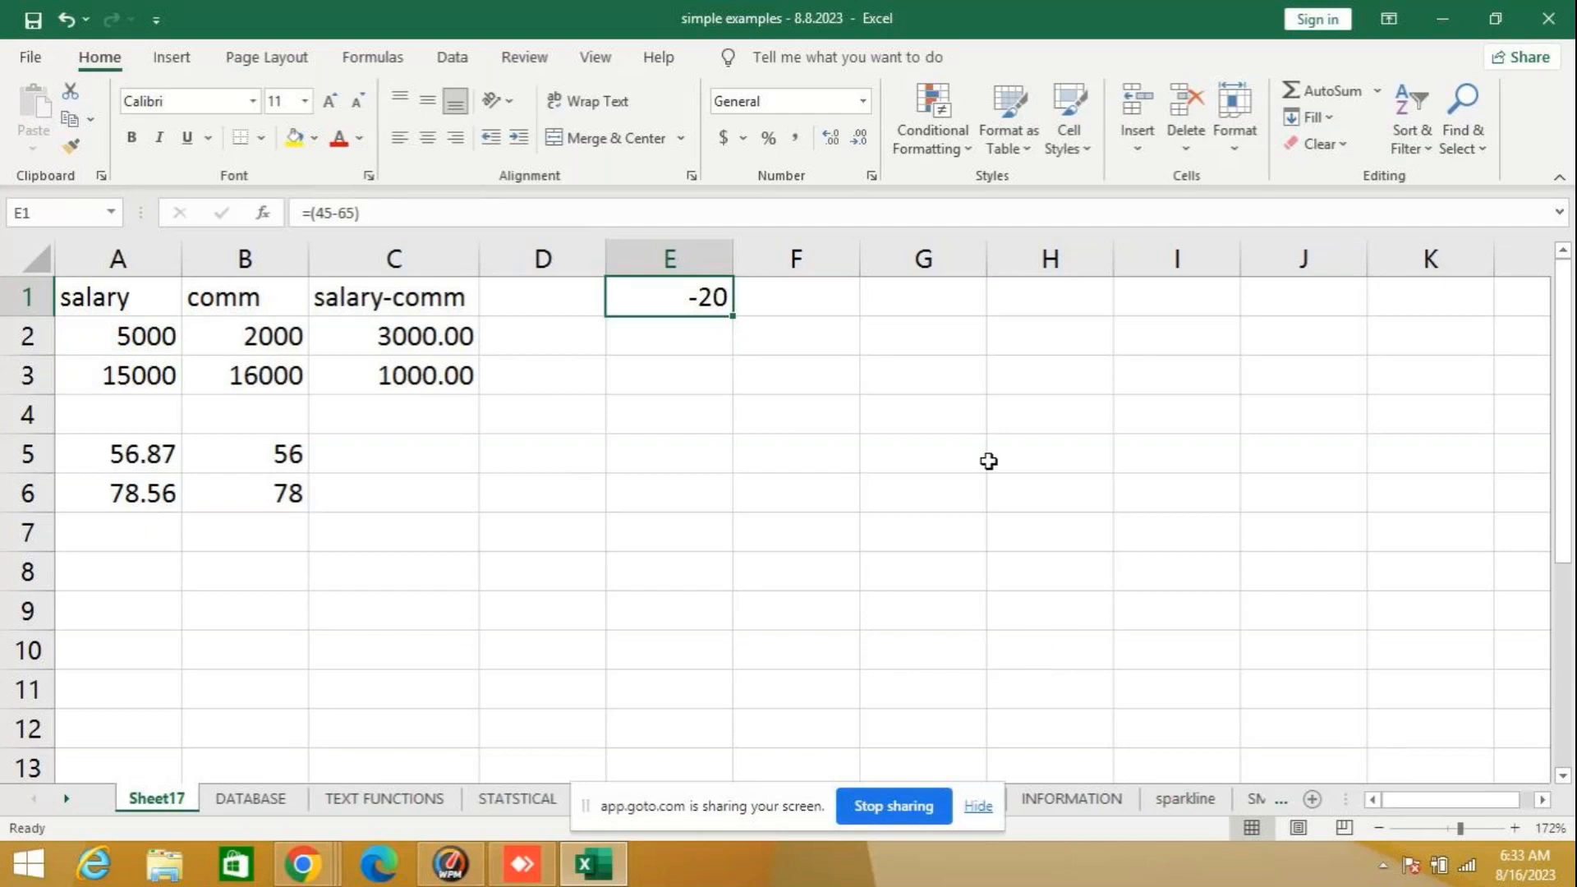
key("Right")
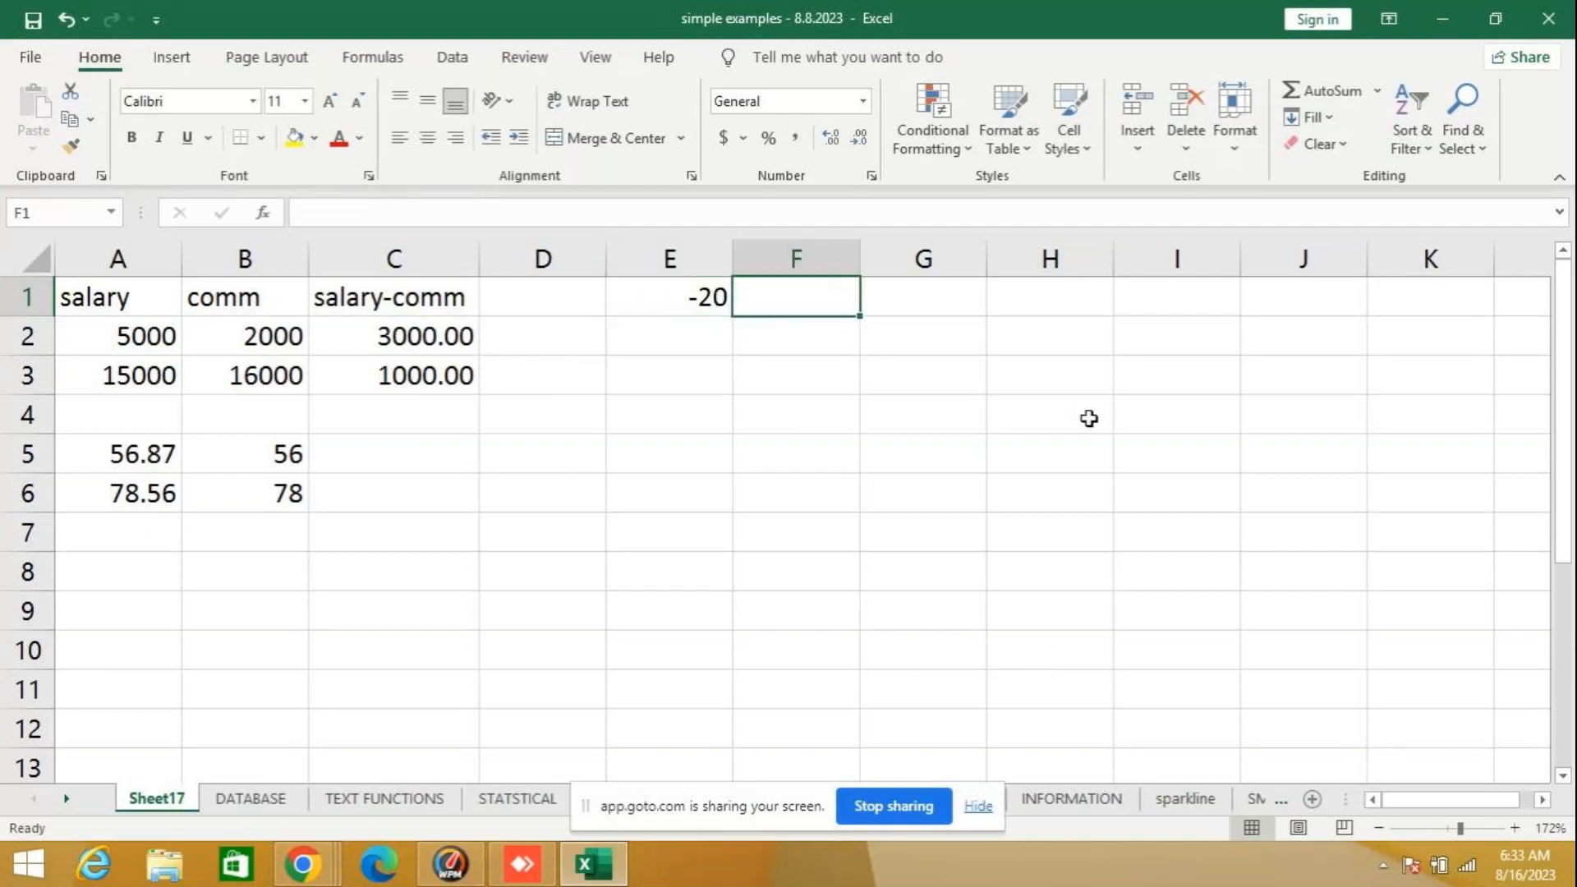
type("=")
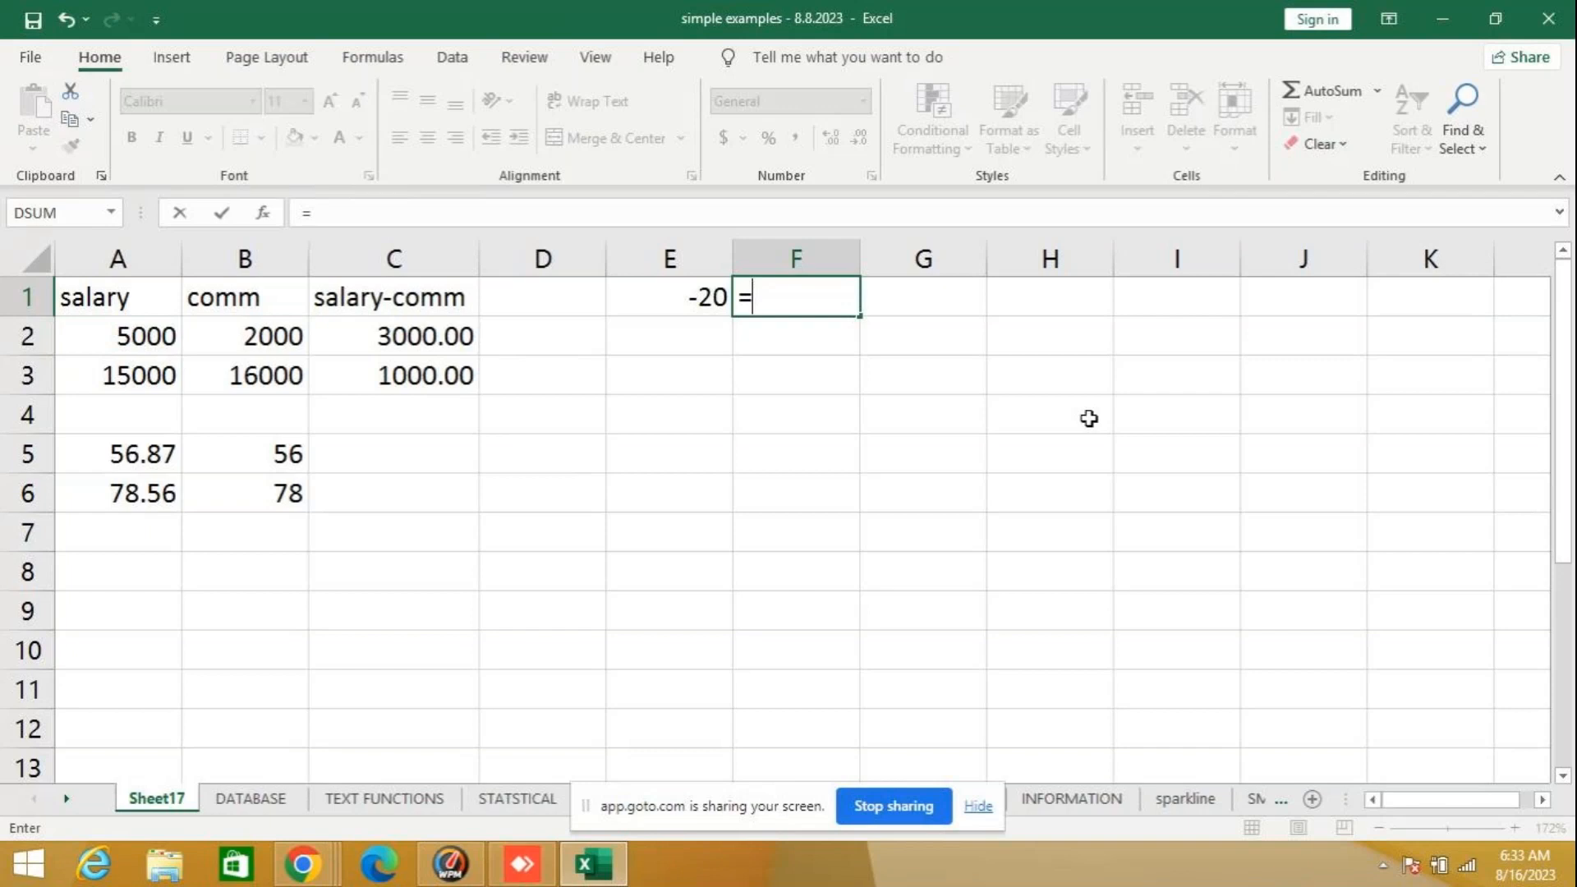
type("sign")
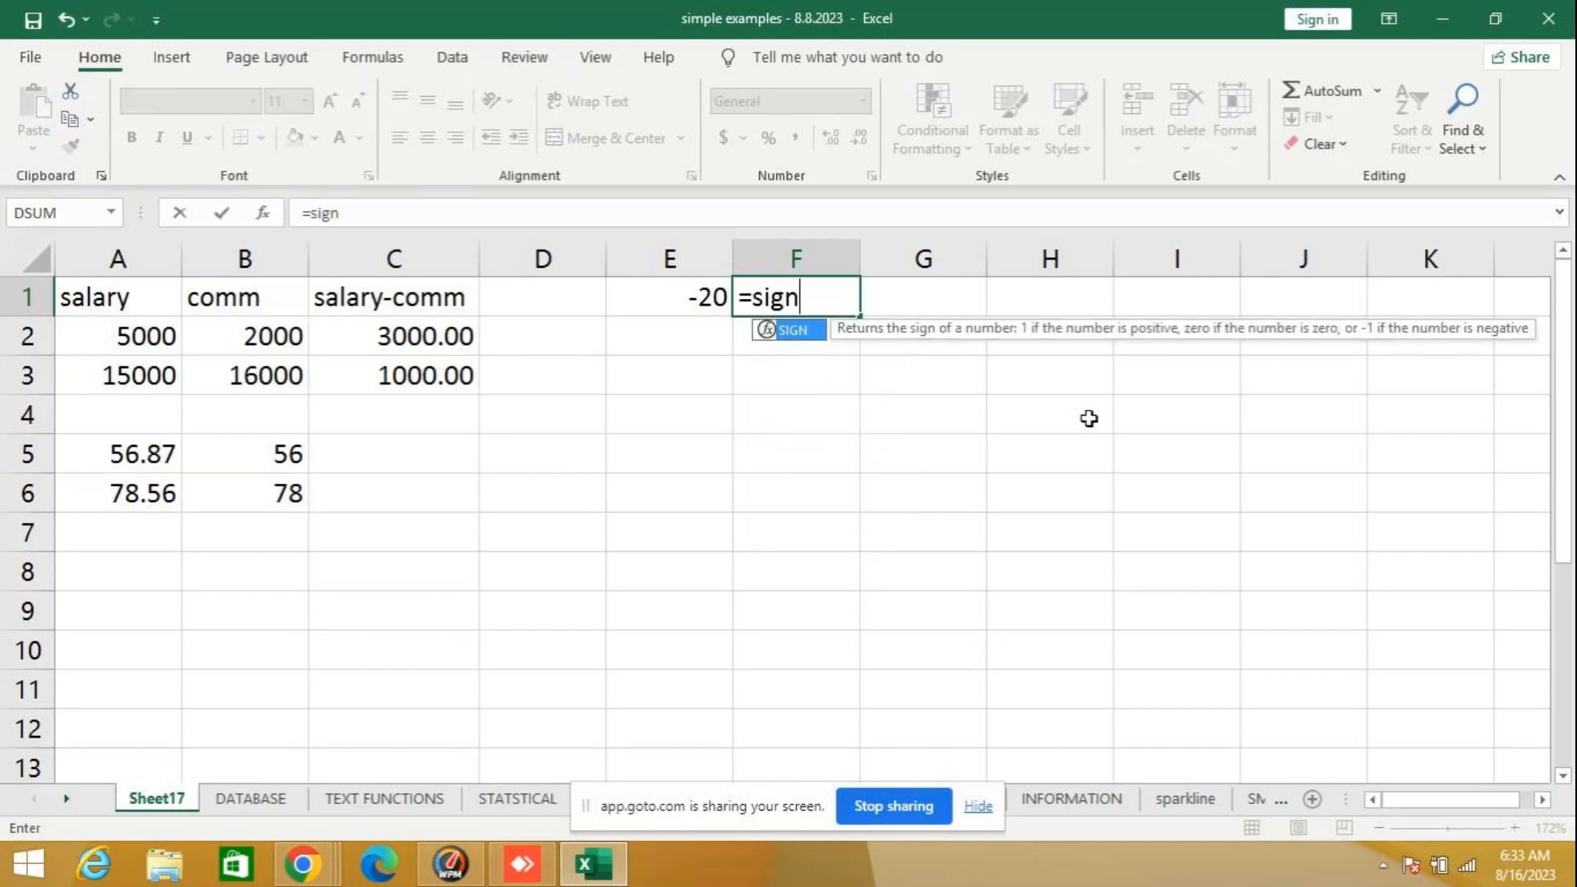
type("(")
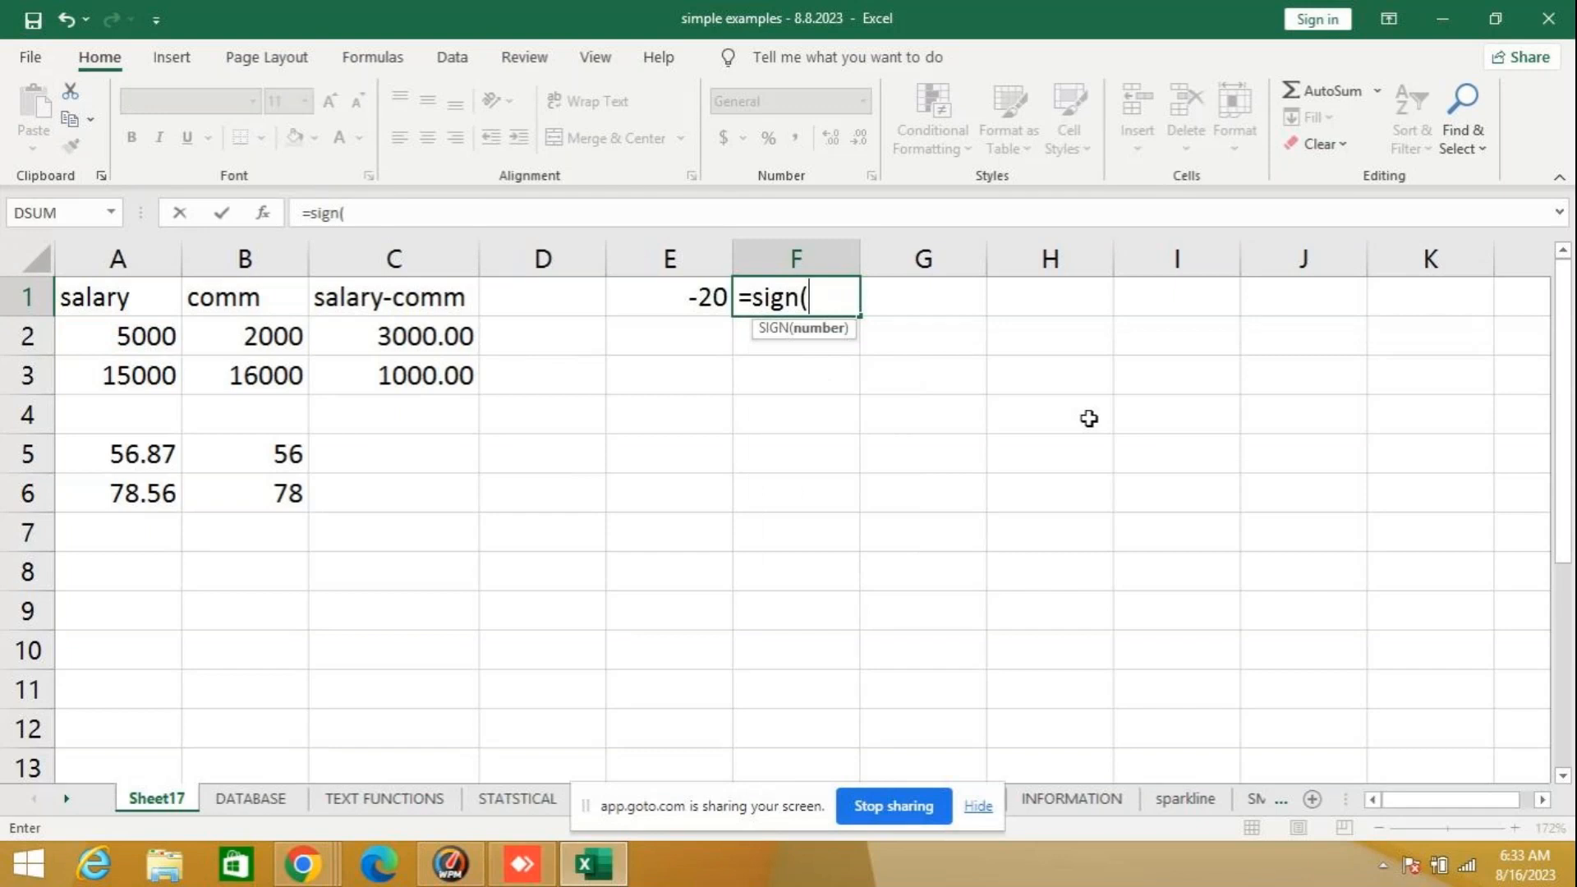
type("31)")
key("Return")
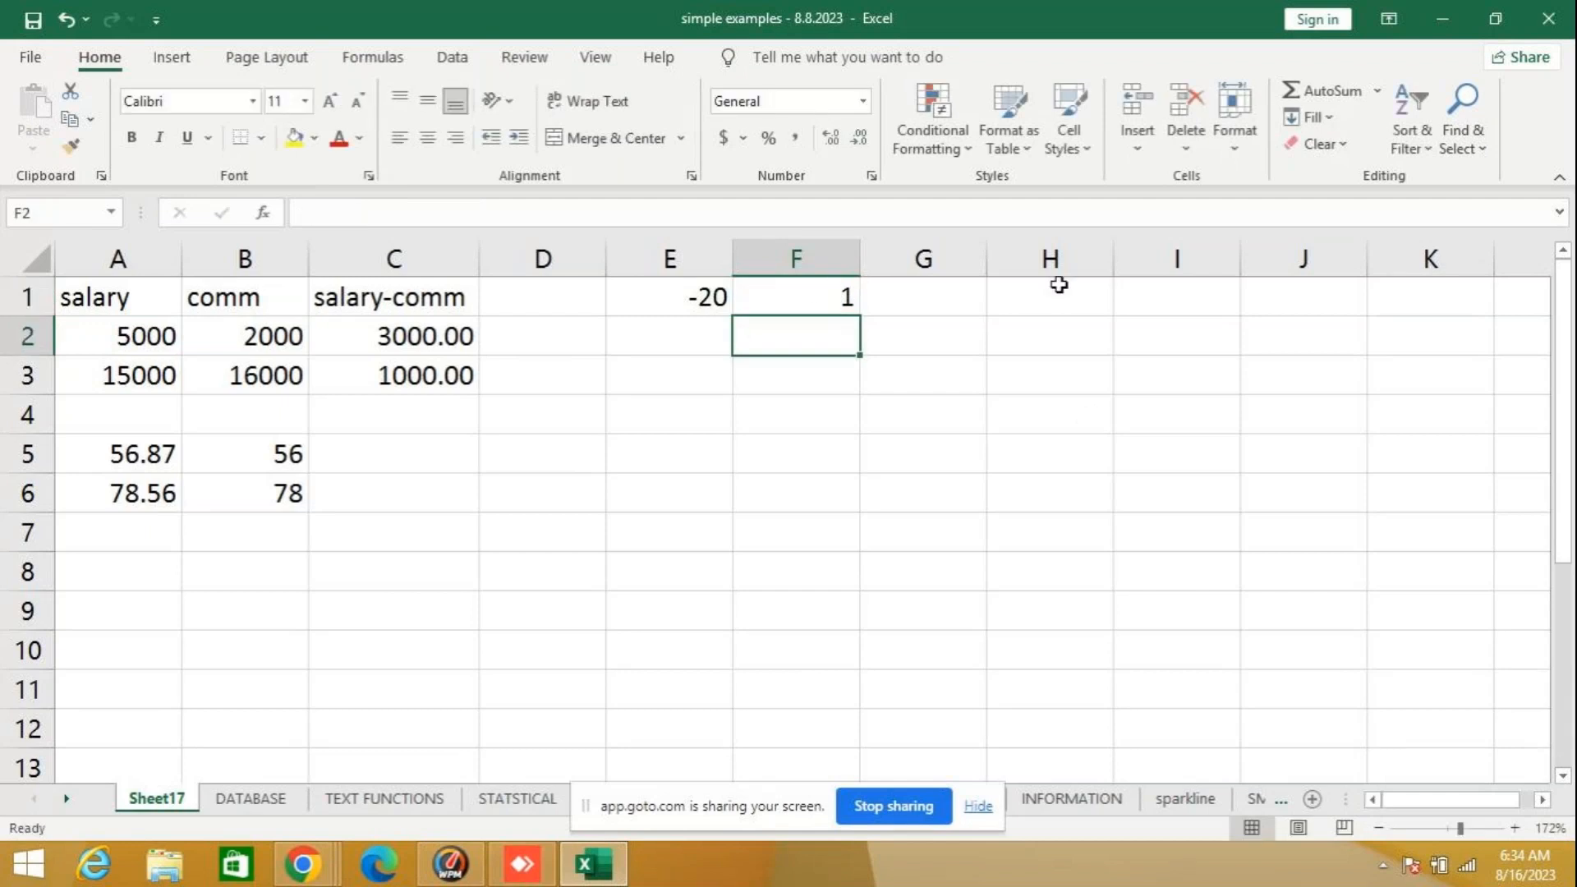
left_click(761, 303)
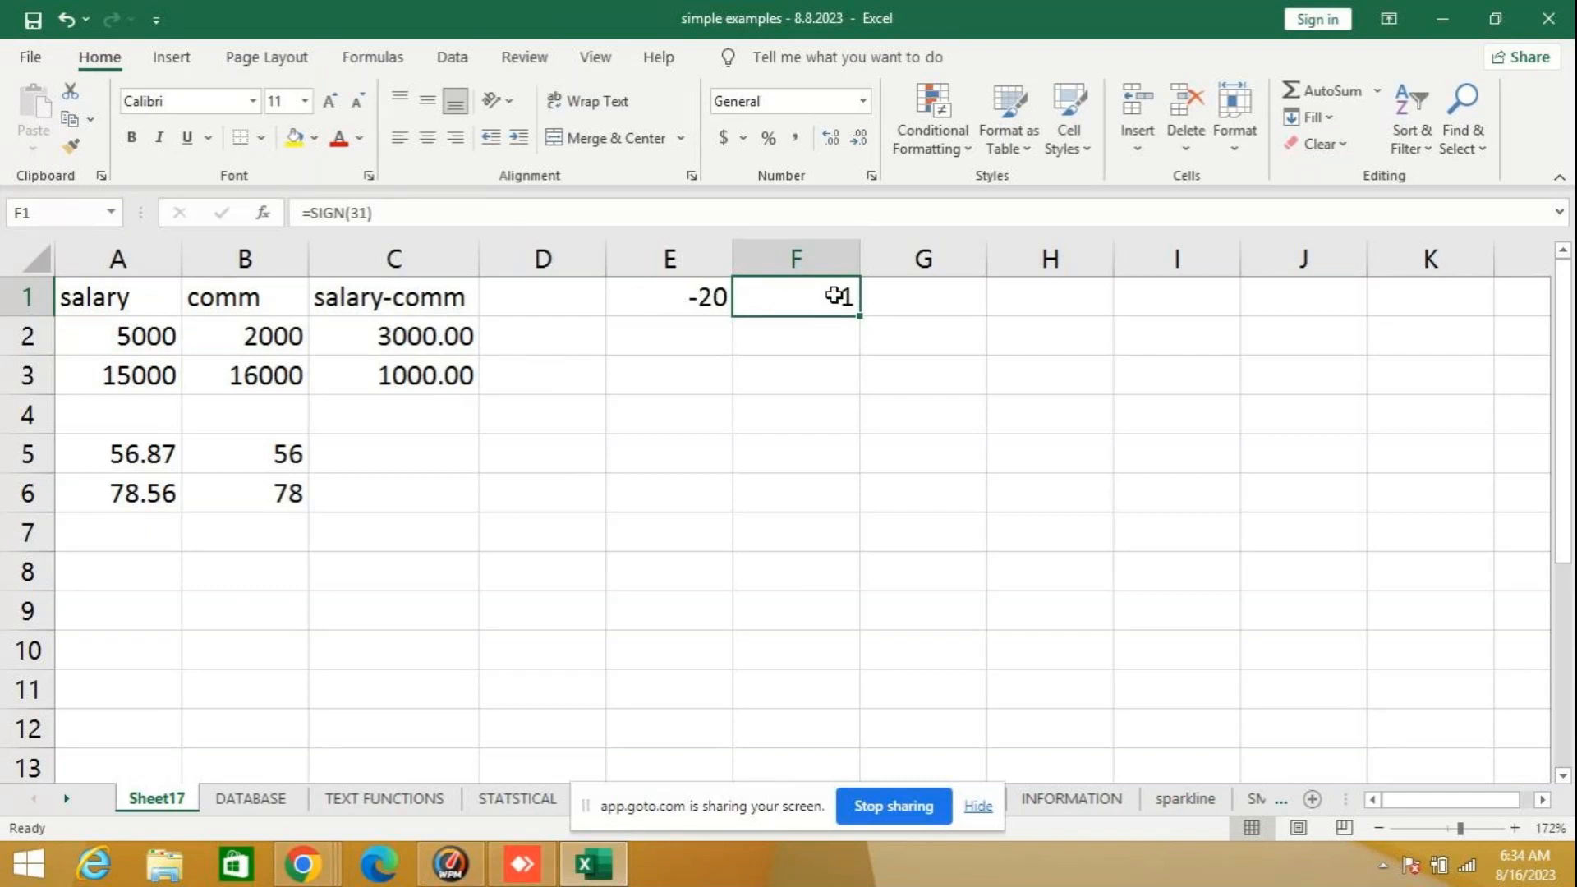
- Change the formula in cell F1 to =SIGN(E1) and review it
left_click(367, 207)
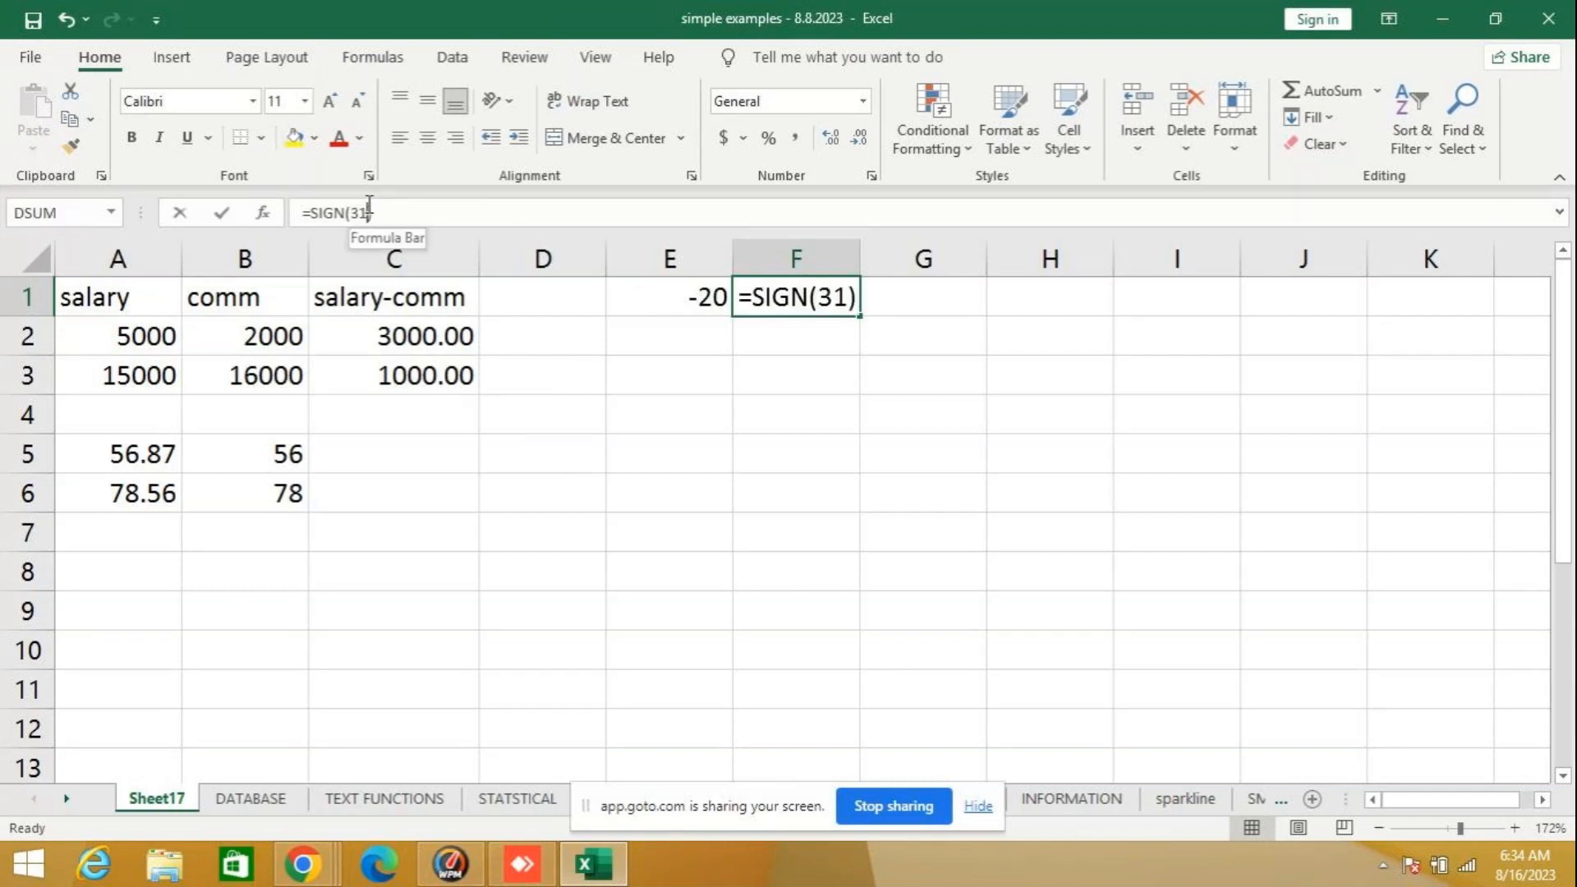
key("BackSpace")
key("BackSpace")
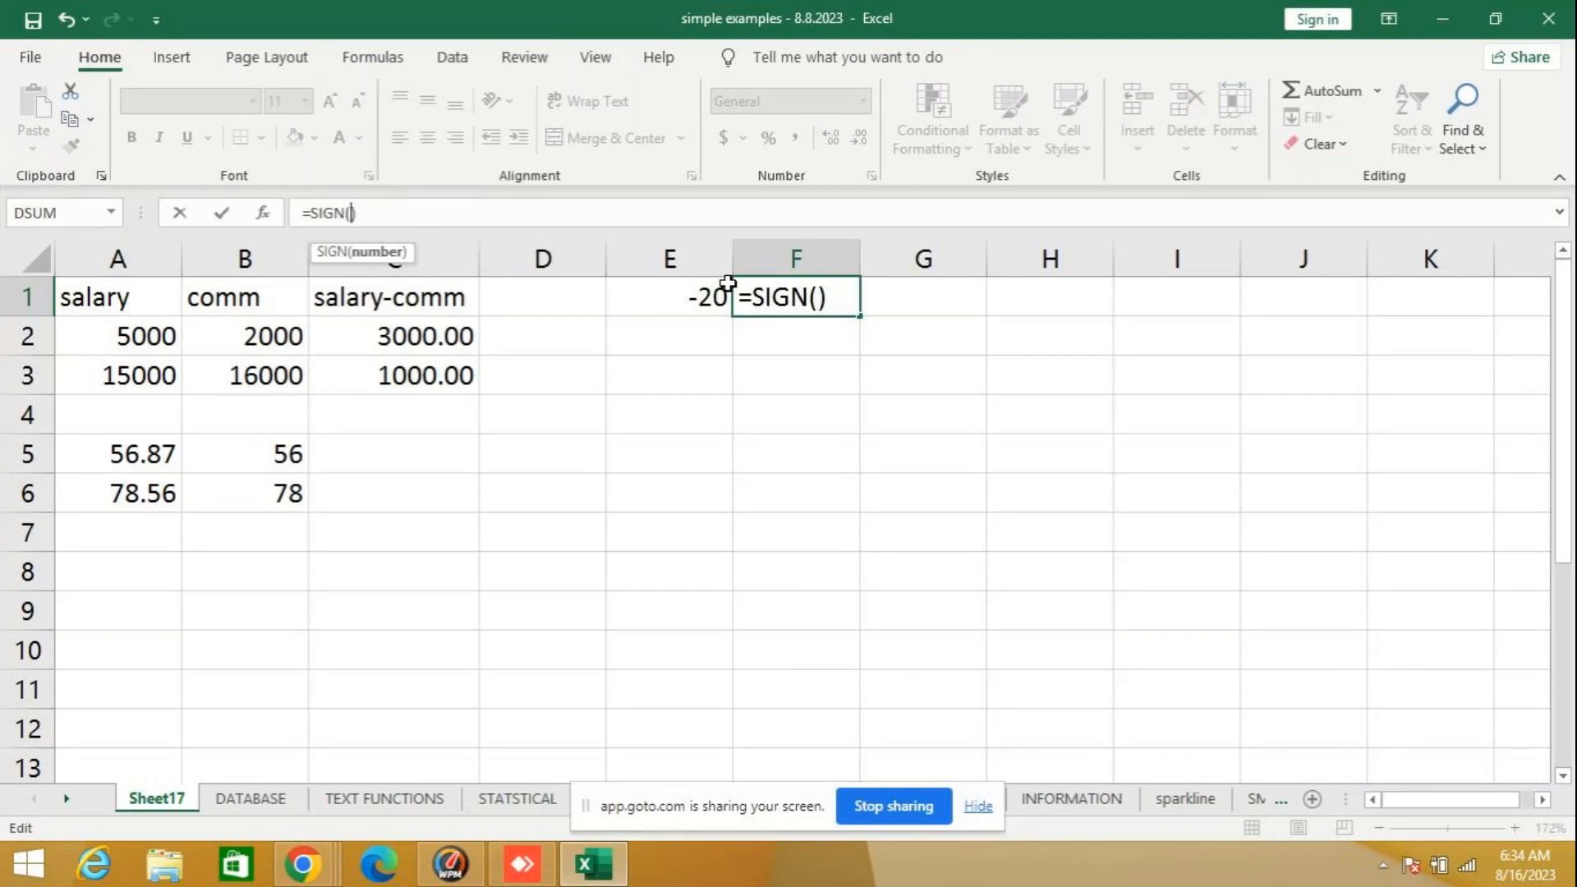
type("e1")
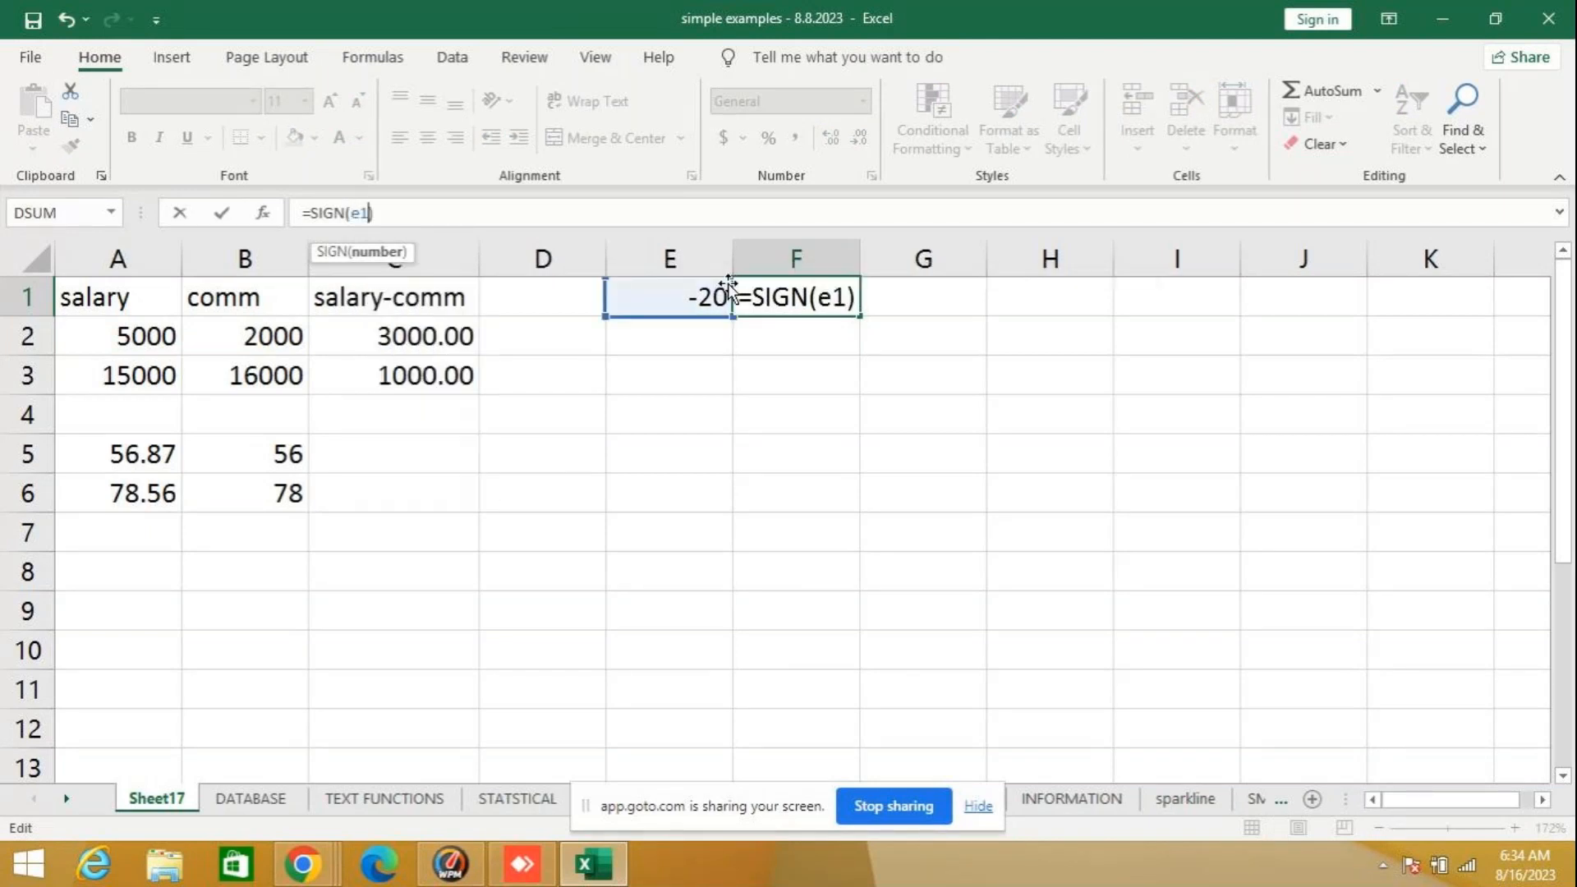
key("Return")
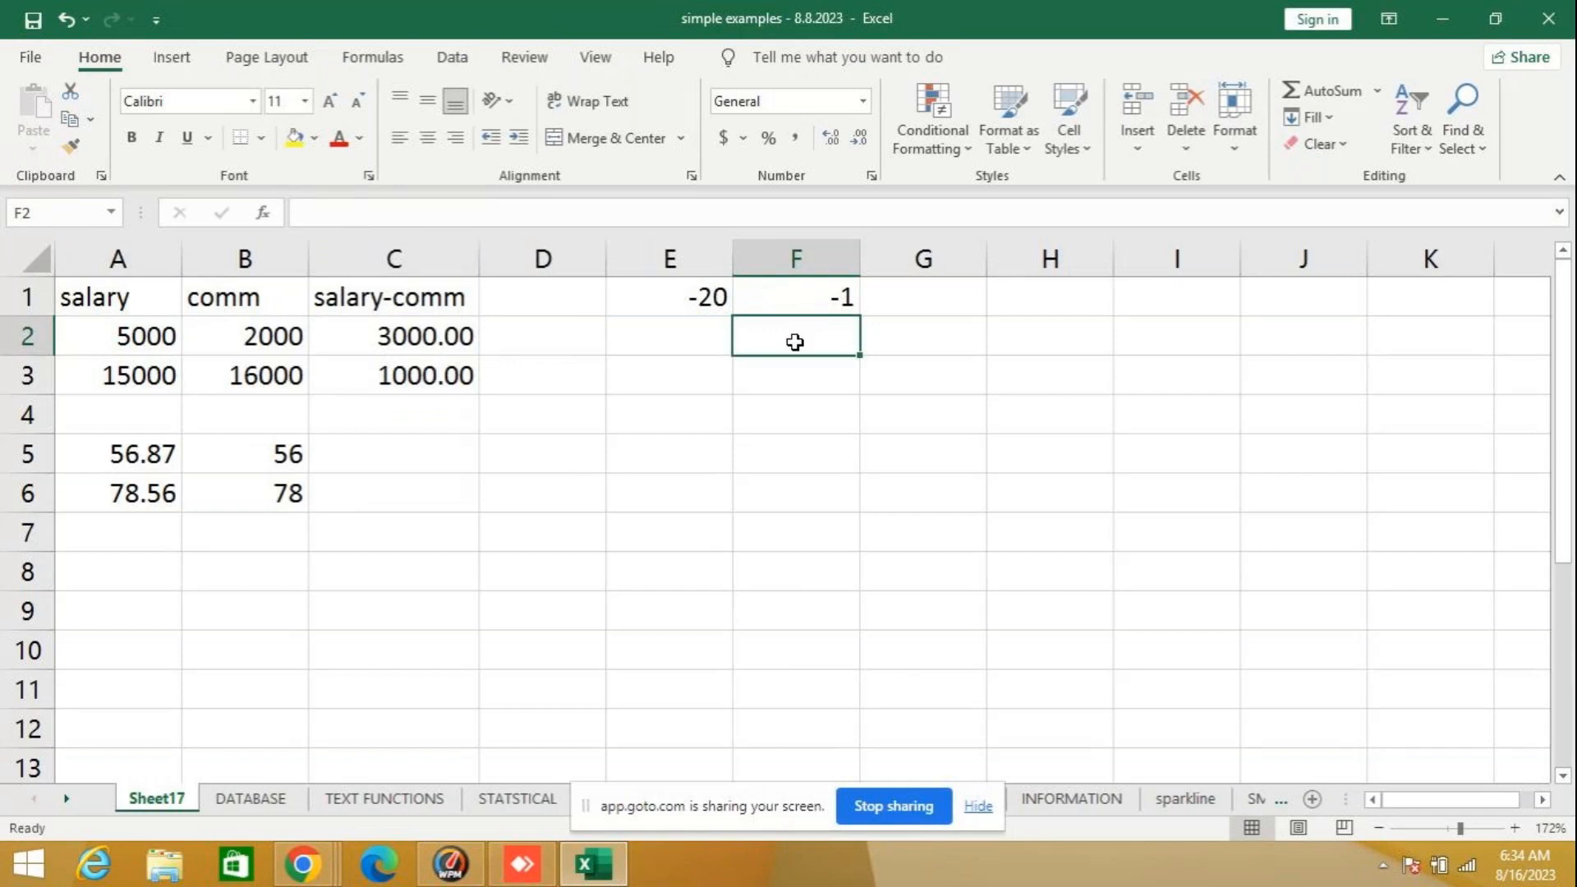
left_click(827, 296)
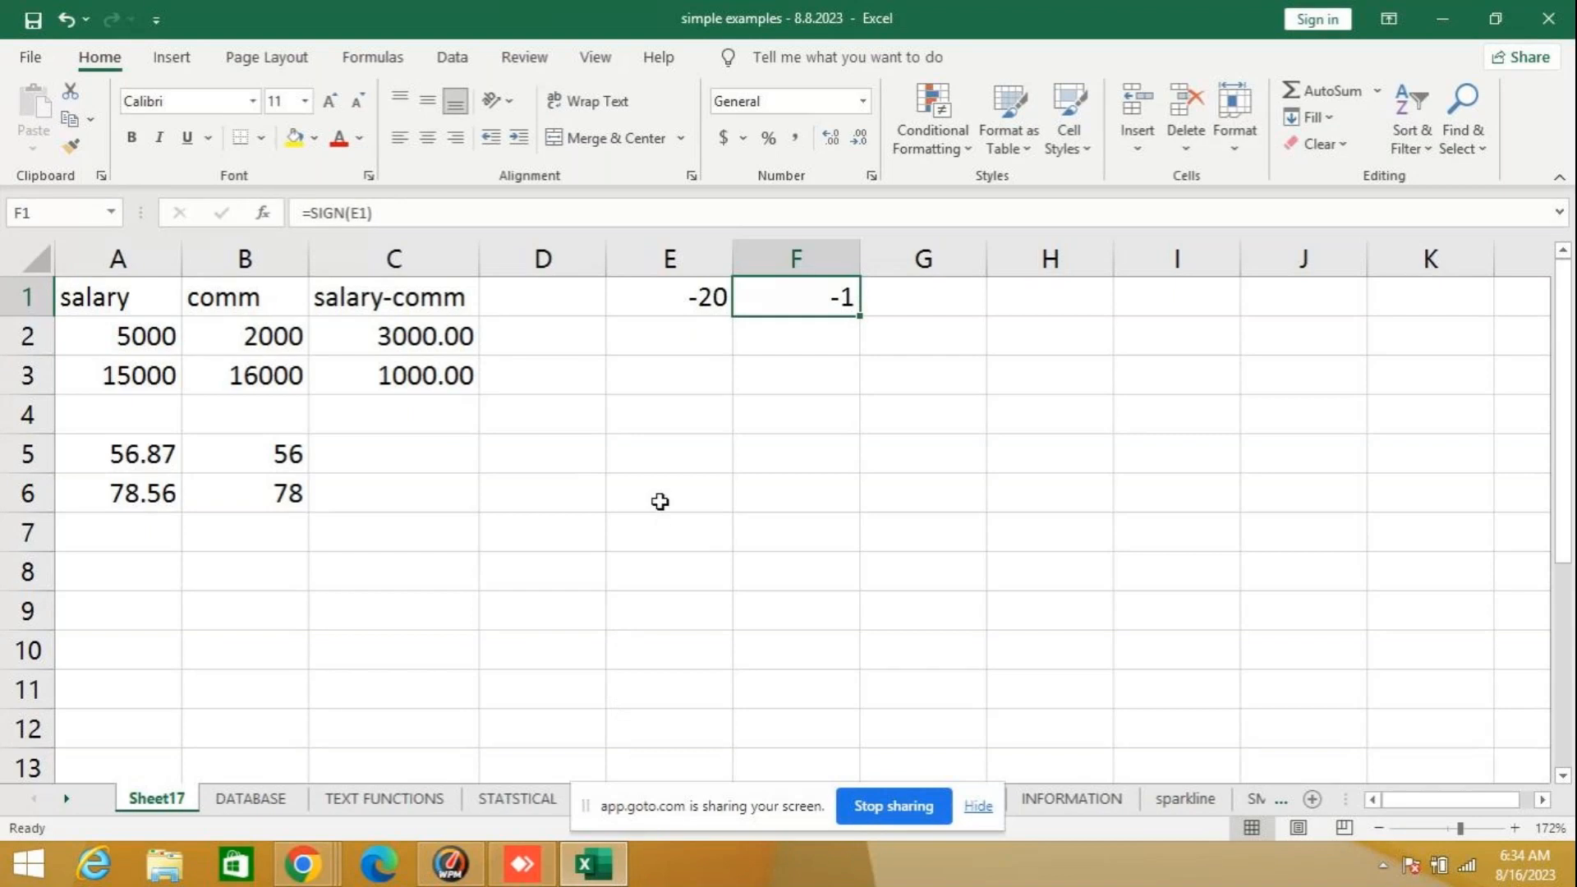
- Enter the value -45 in cell E2, below the subtraction result
left_click(675, 350)
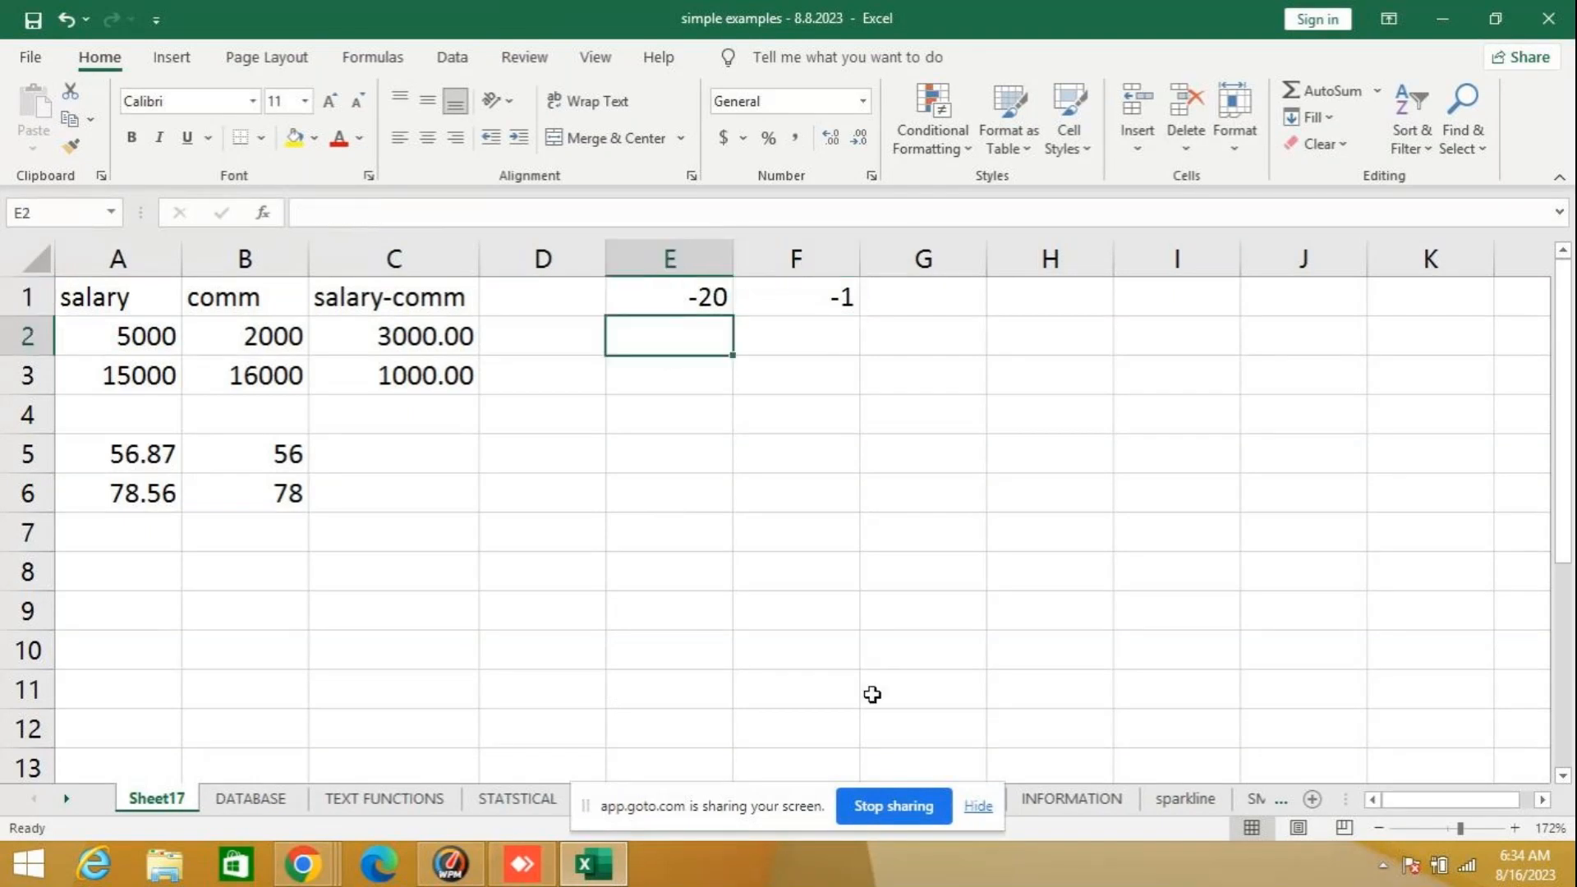
type("-45")
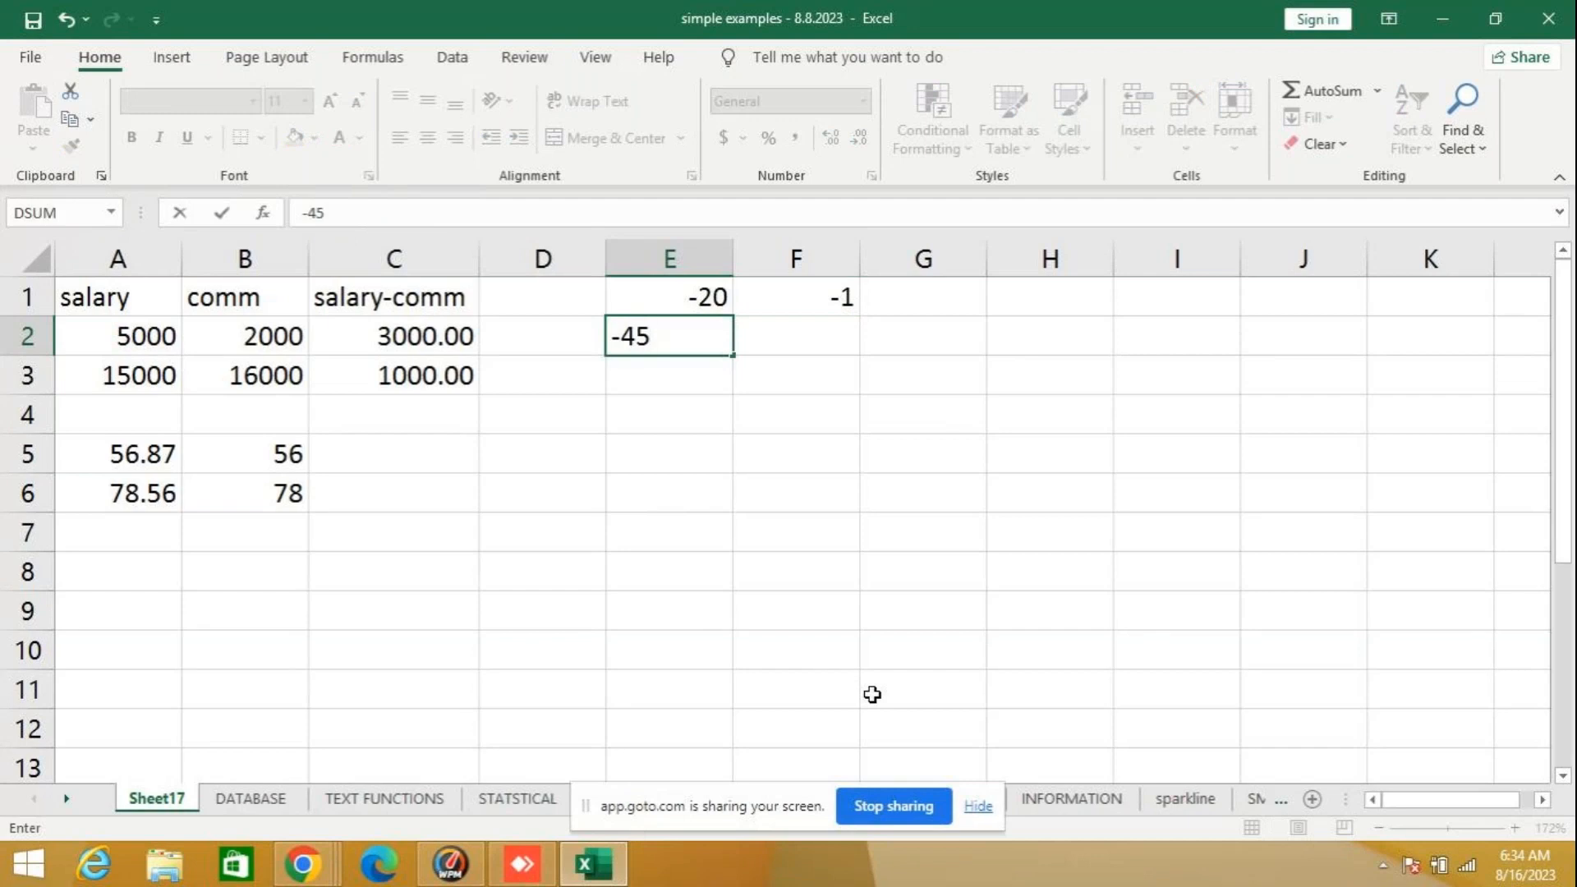
key("Return")
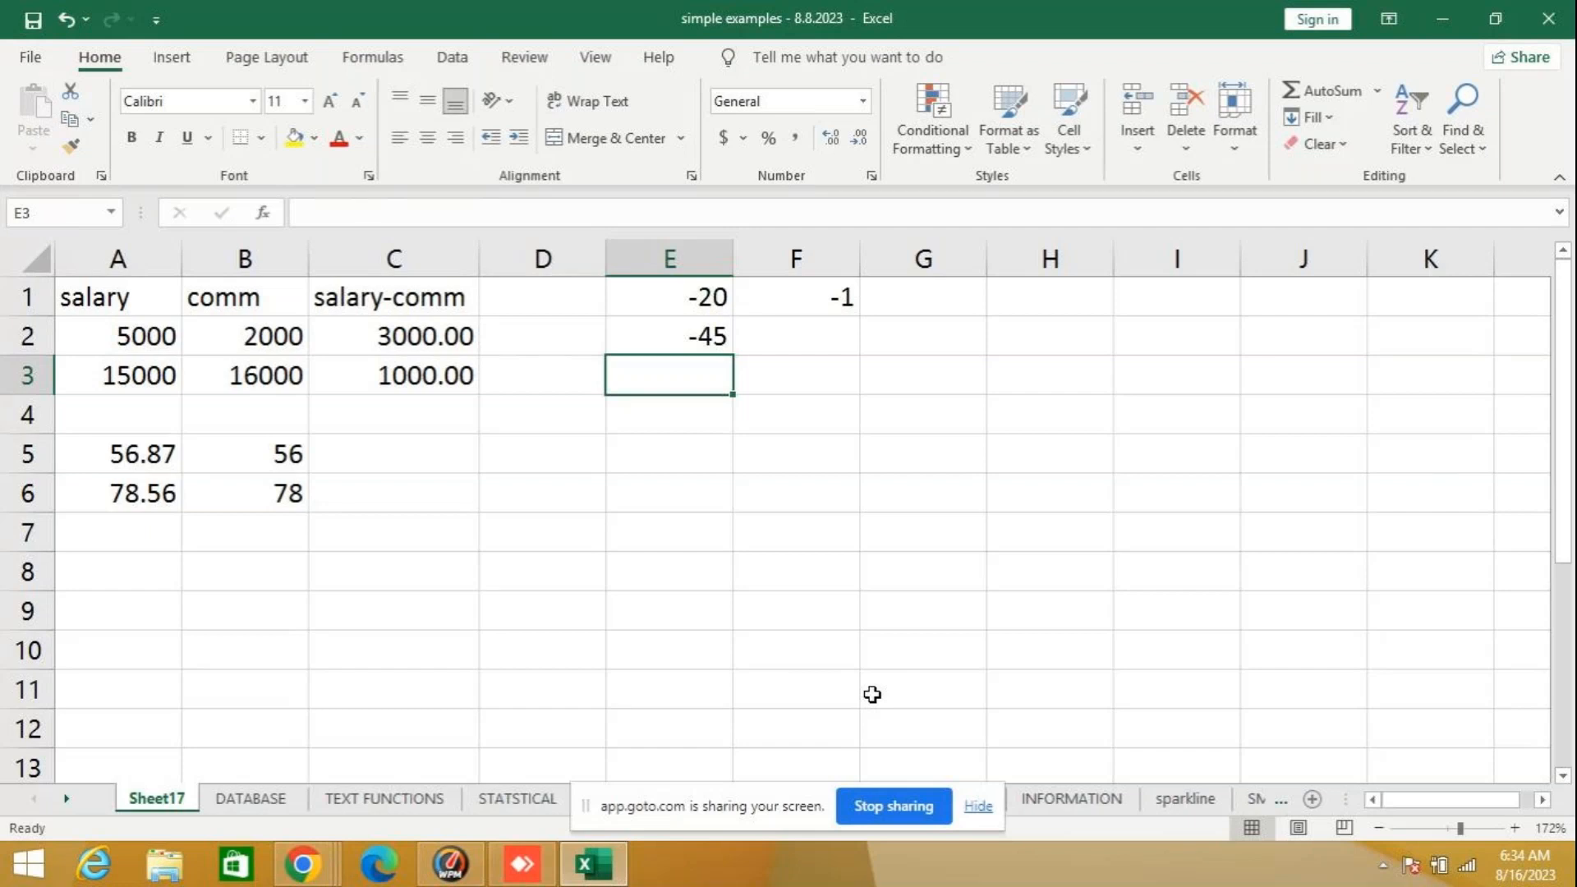
- Enter the formula =SIGN(E2) in cell F2, beside the -45 value
key("Up")
key("Right")
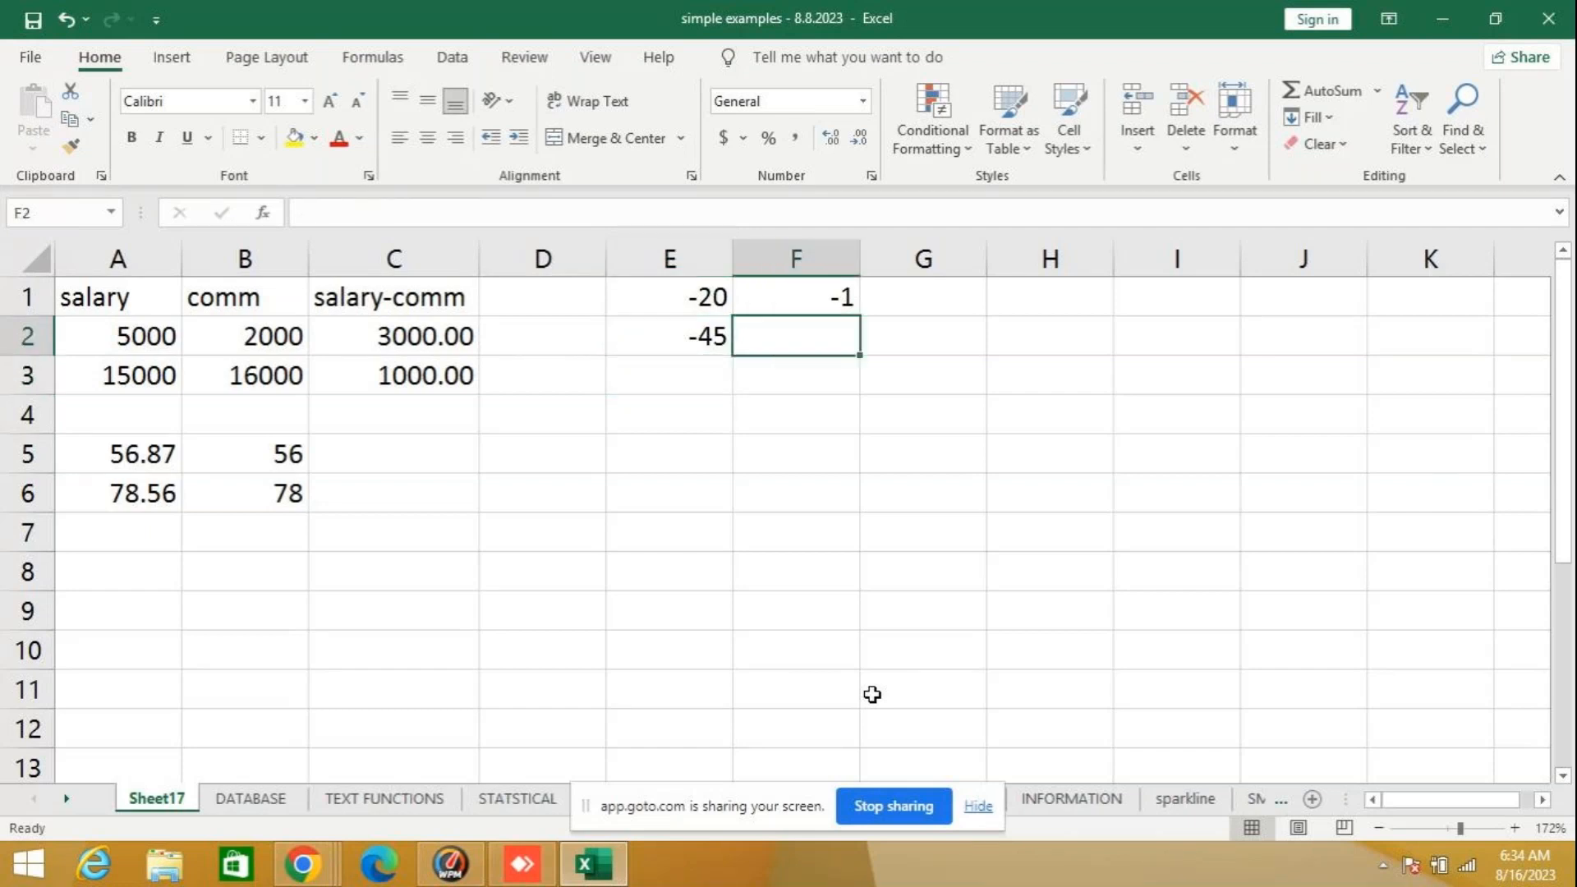
type("=")
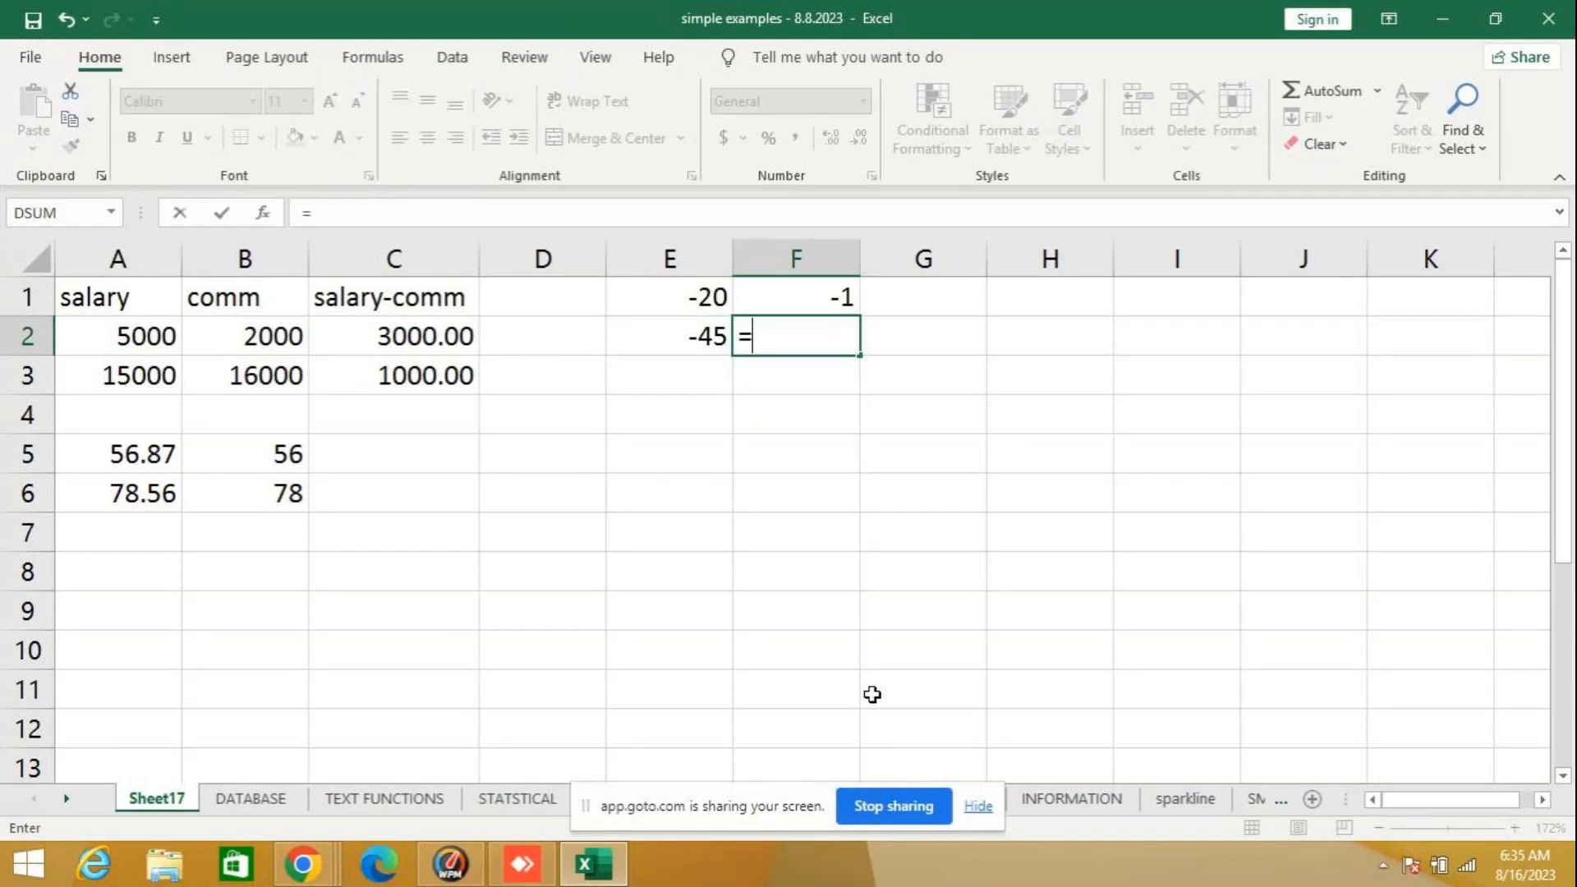
type("sign")
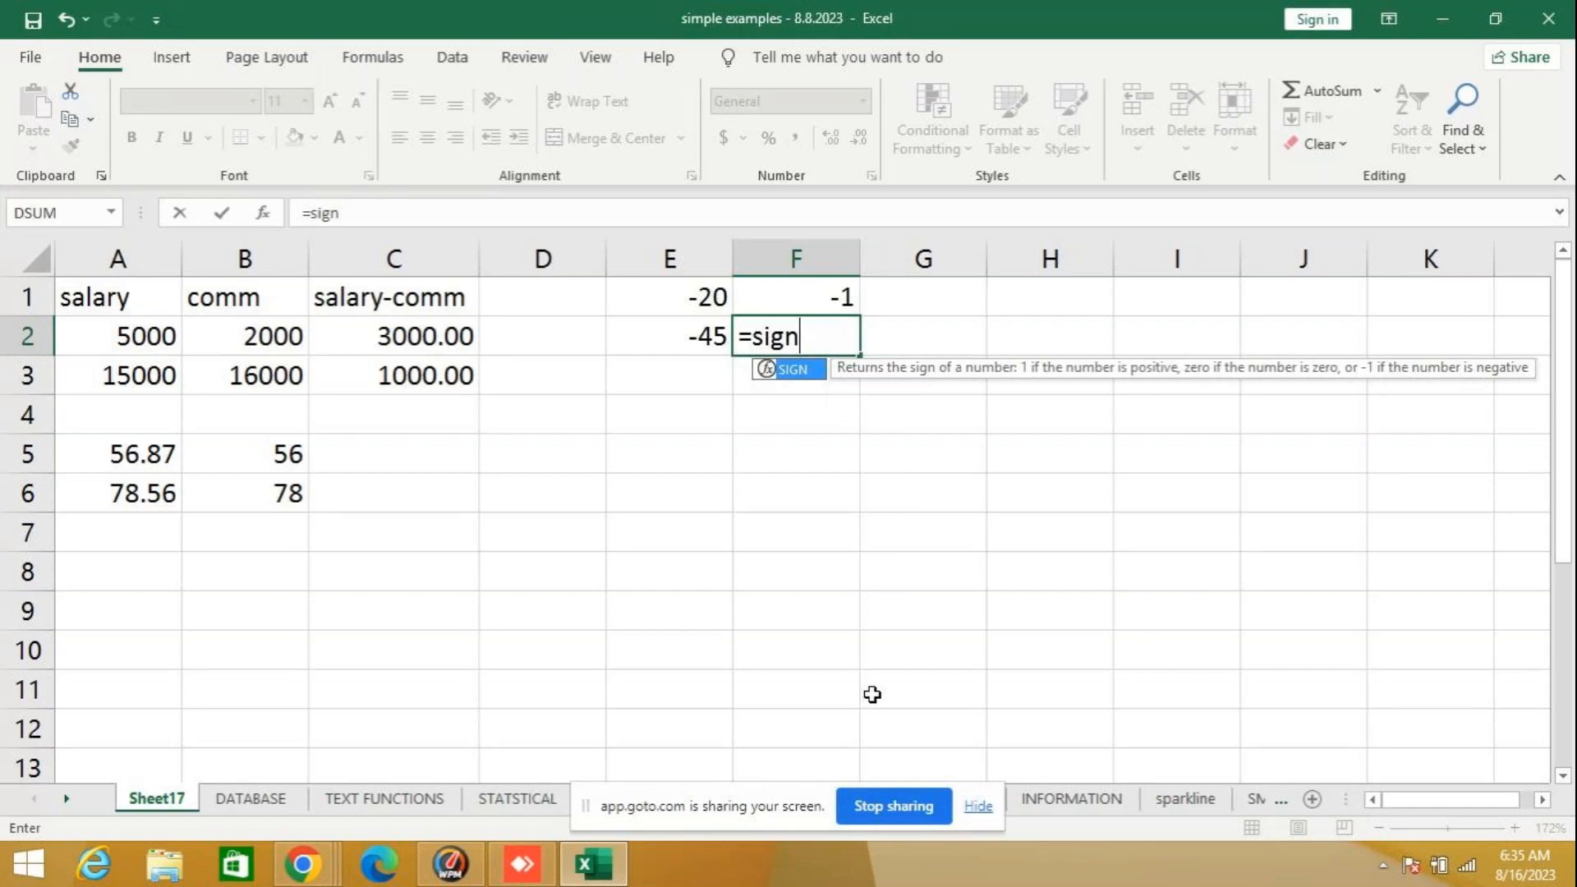
type("(")
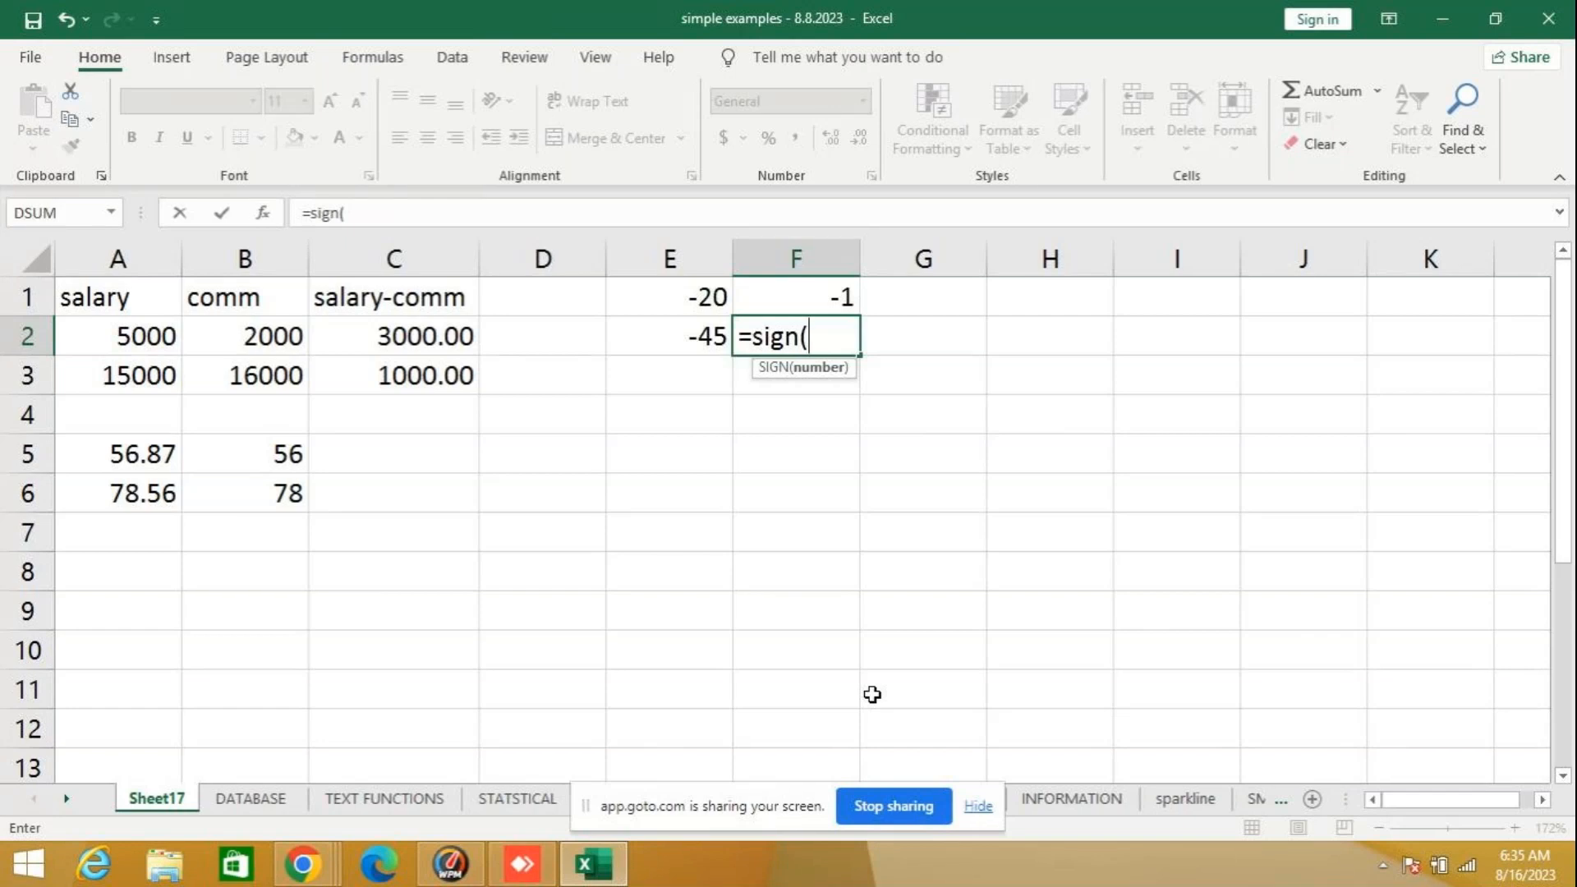
key("Left")
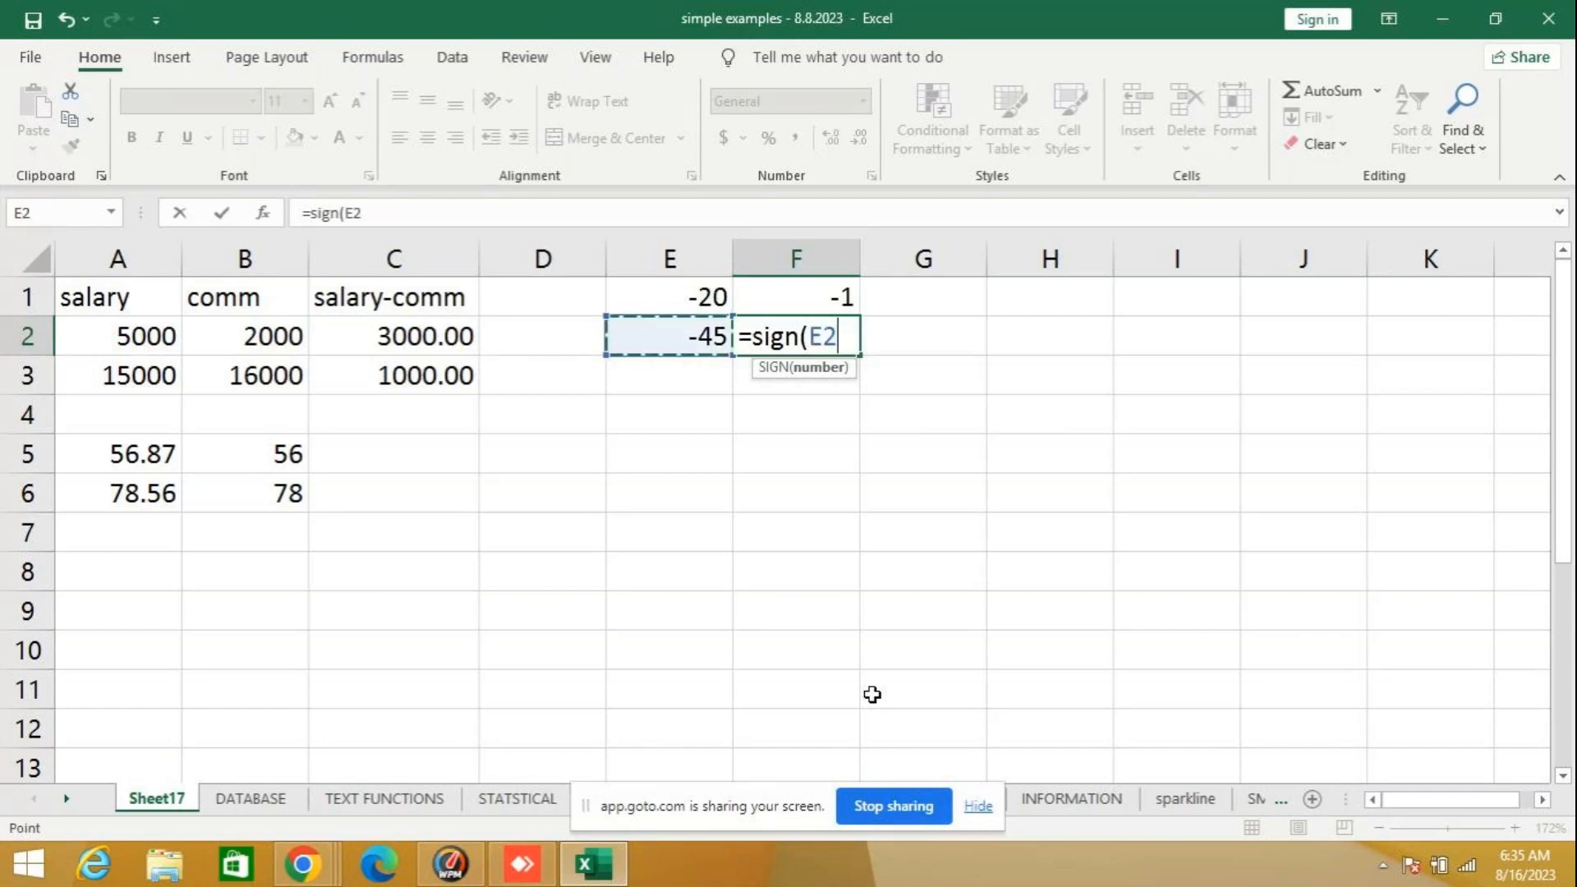
key("Return")
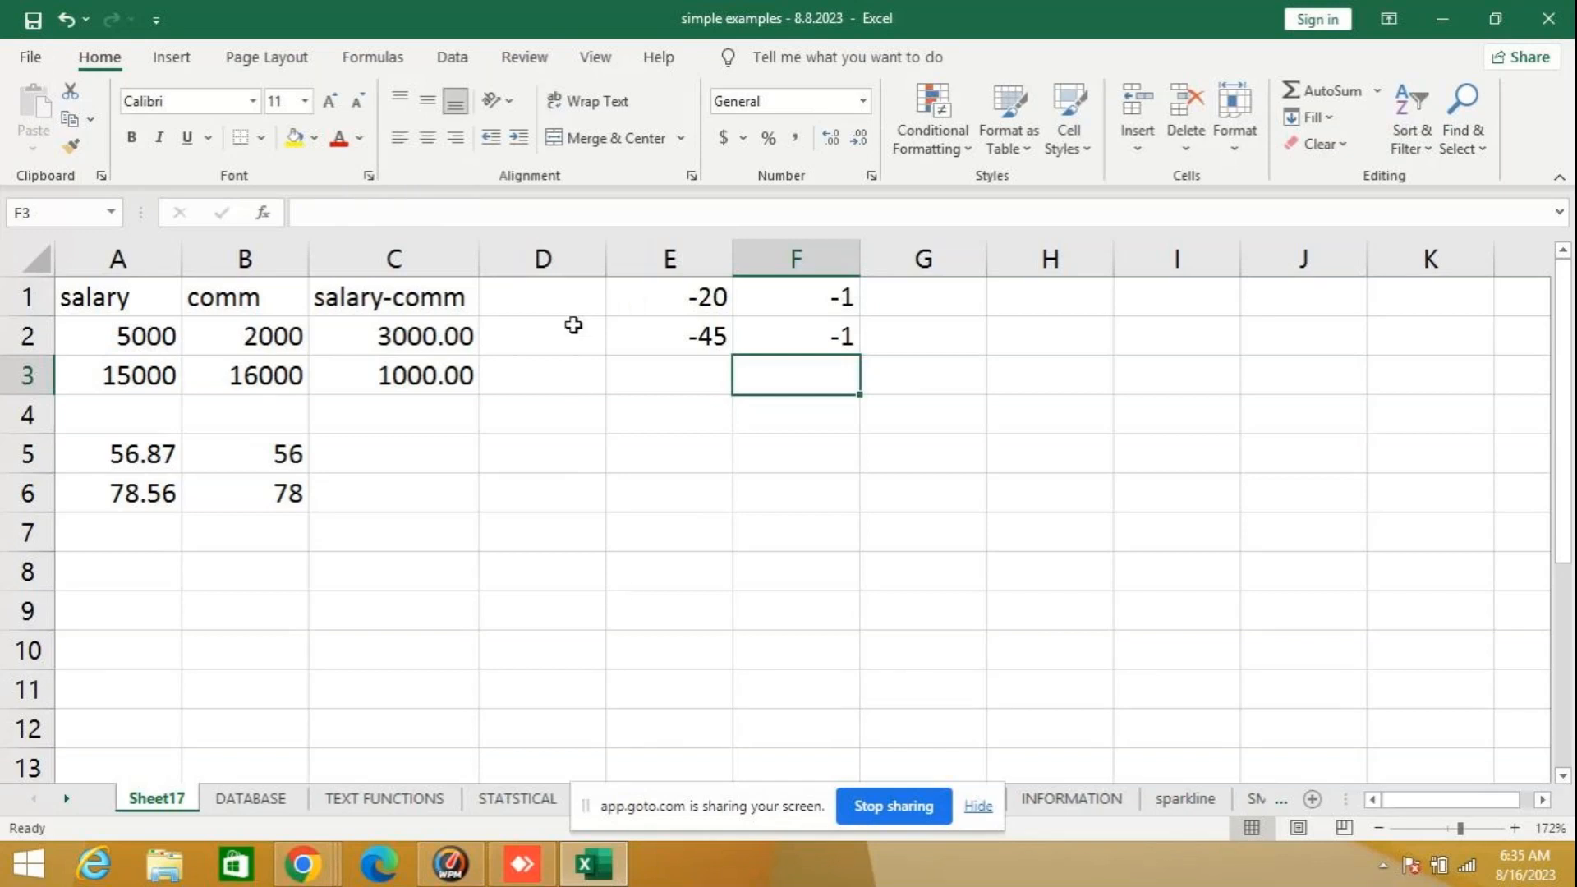
- Look up the description of the SUM function among the Math & Trig functions for cell E5, without inserting it
left_click(637, 458)
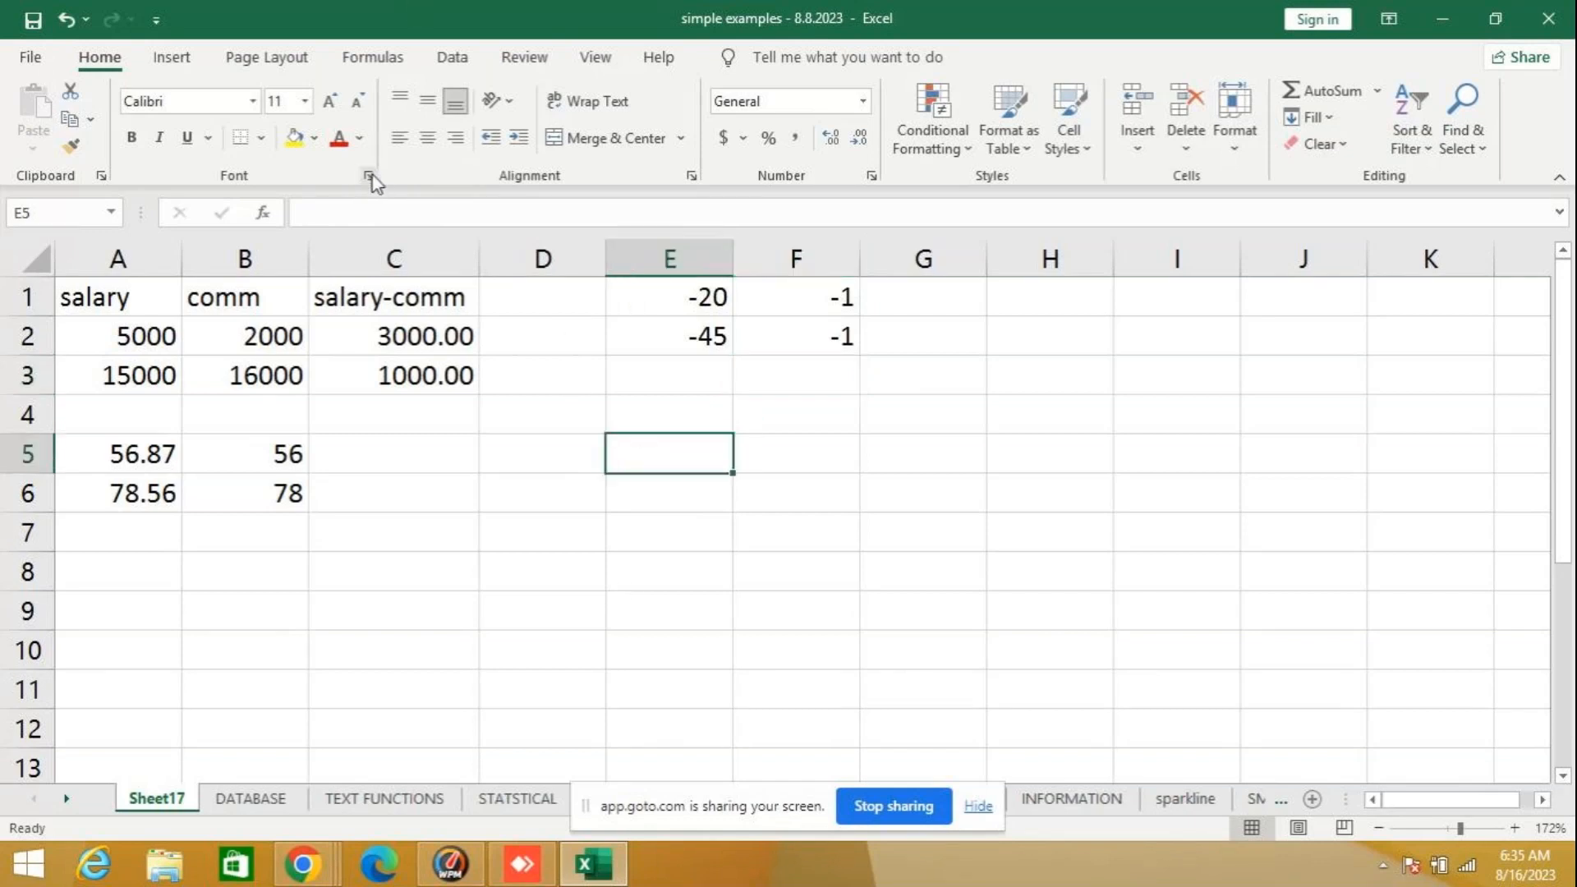
left_click(263, 213)
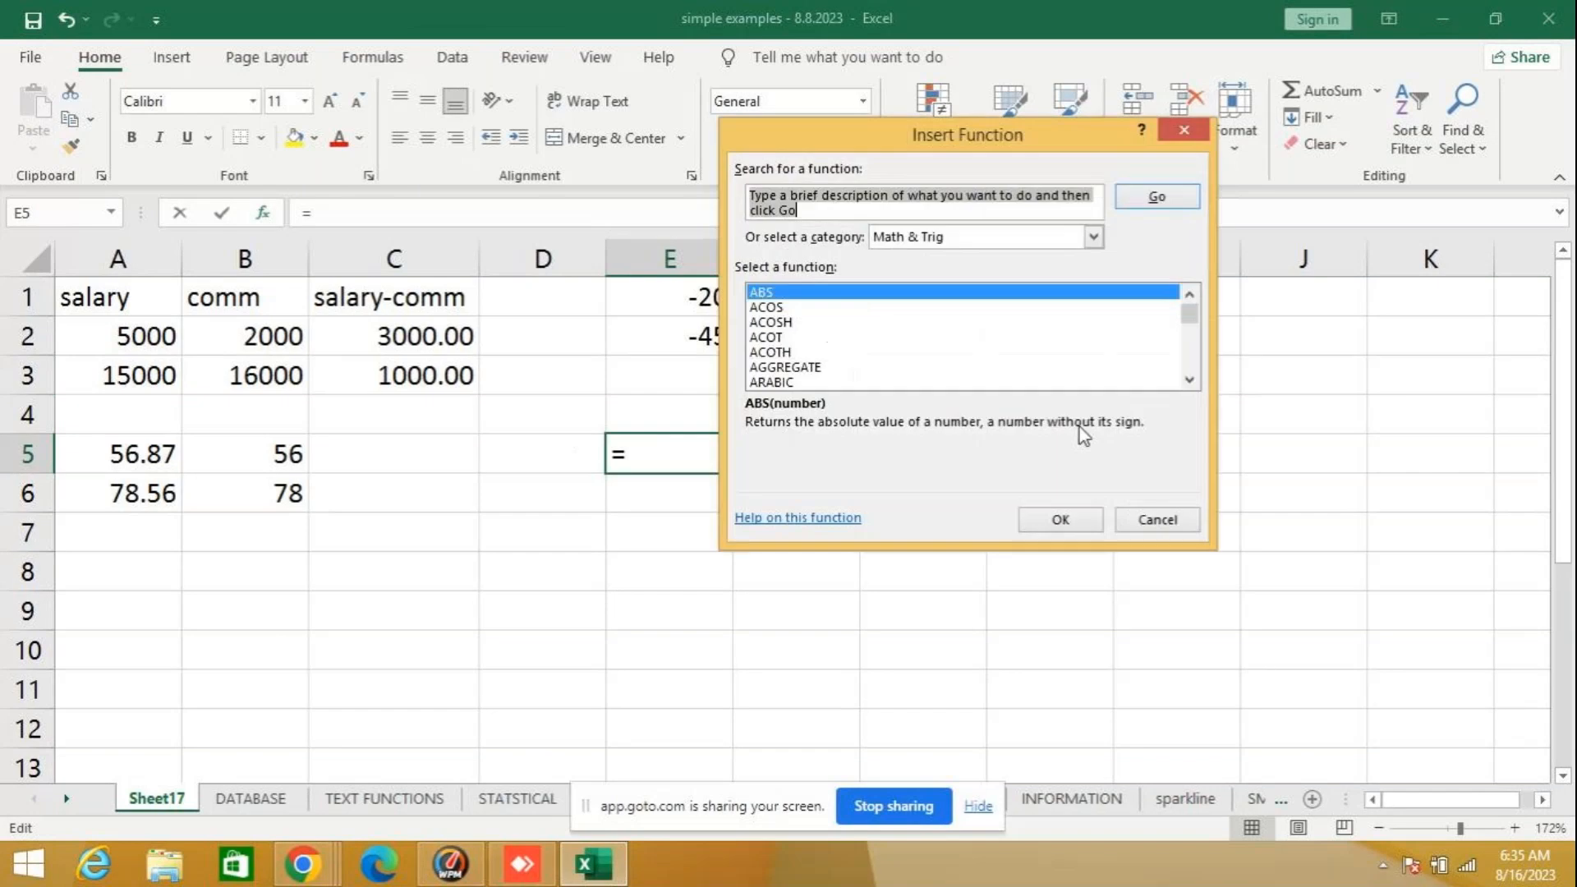
left_click(1189, 380)
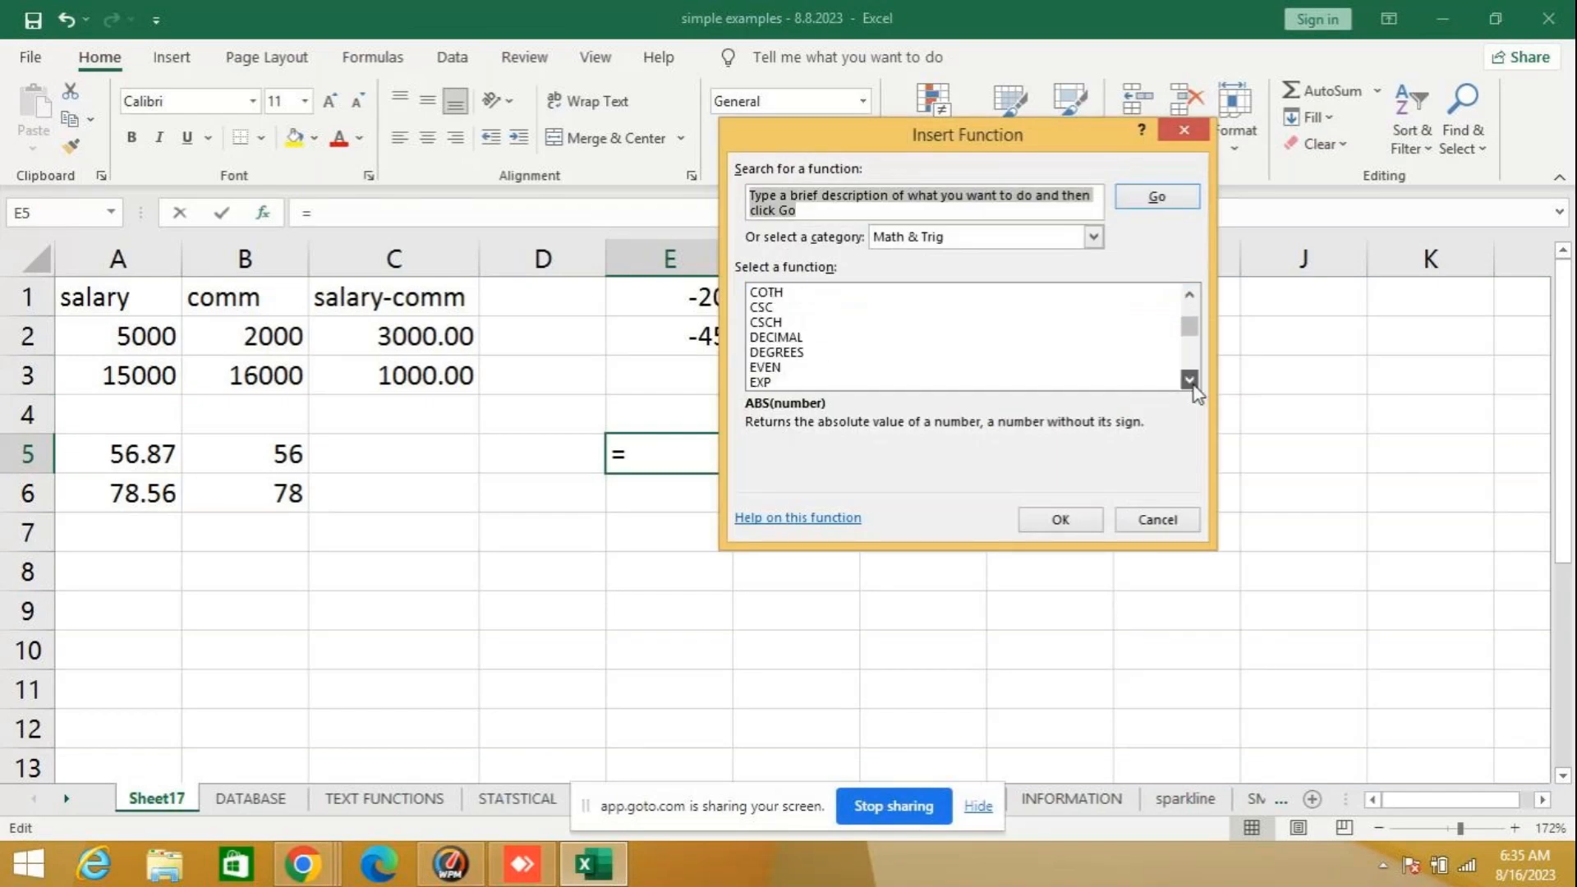
left_click_drag(1193, 384, 1193, 385)
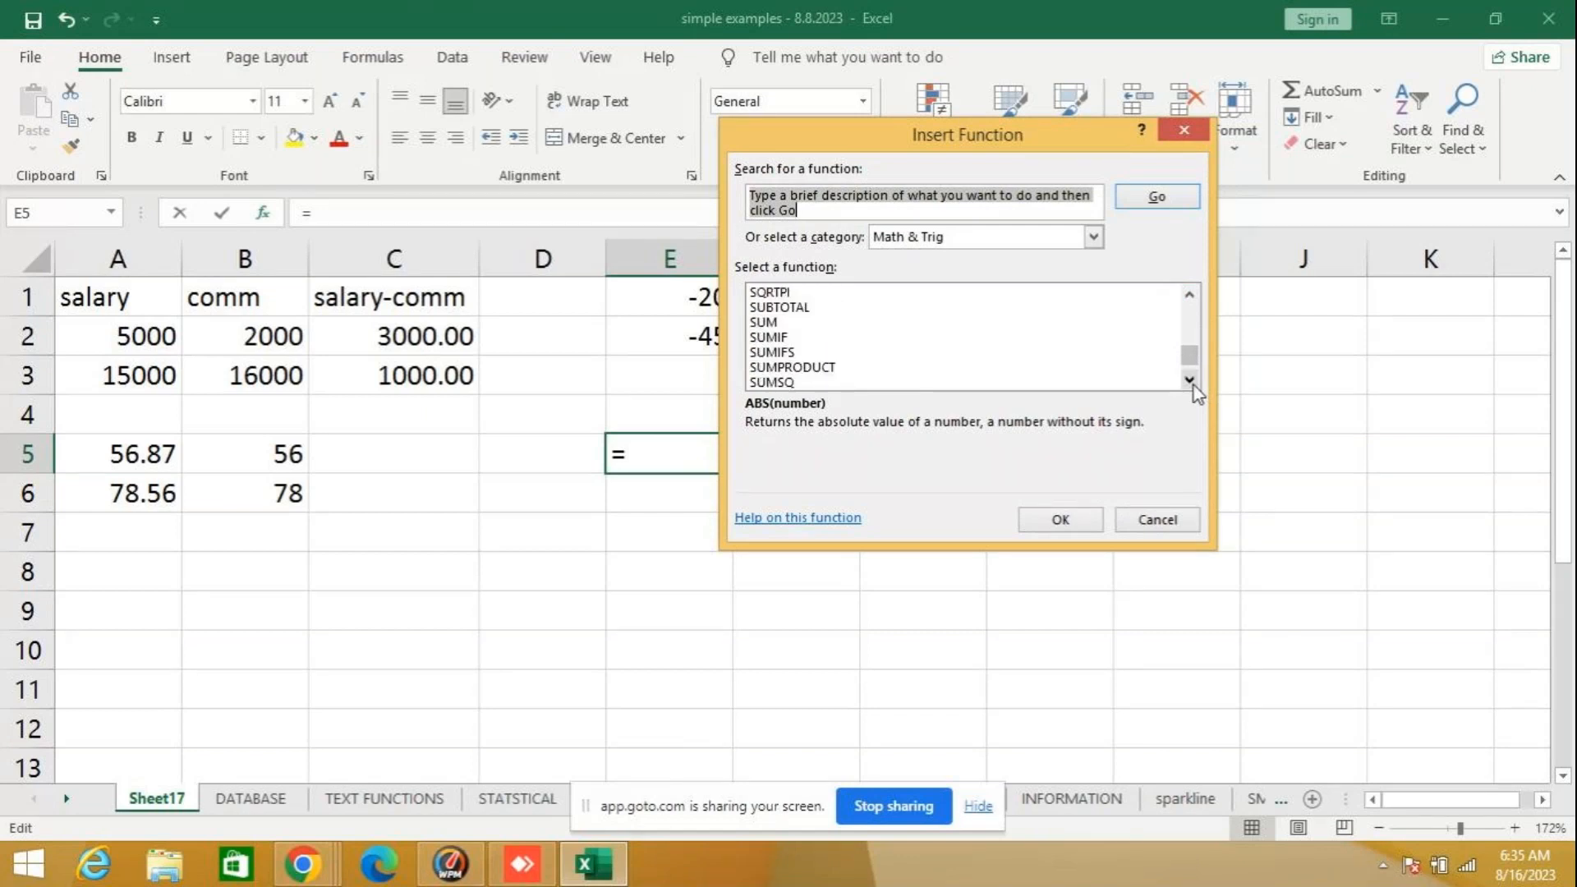
left_click(797, 325)
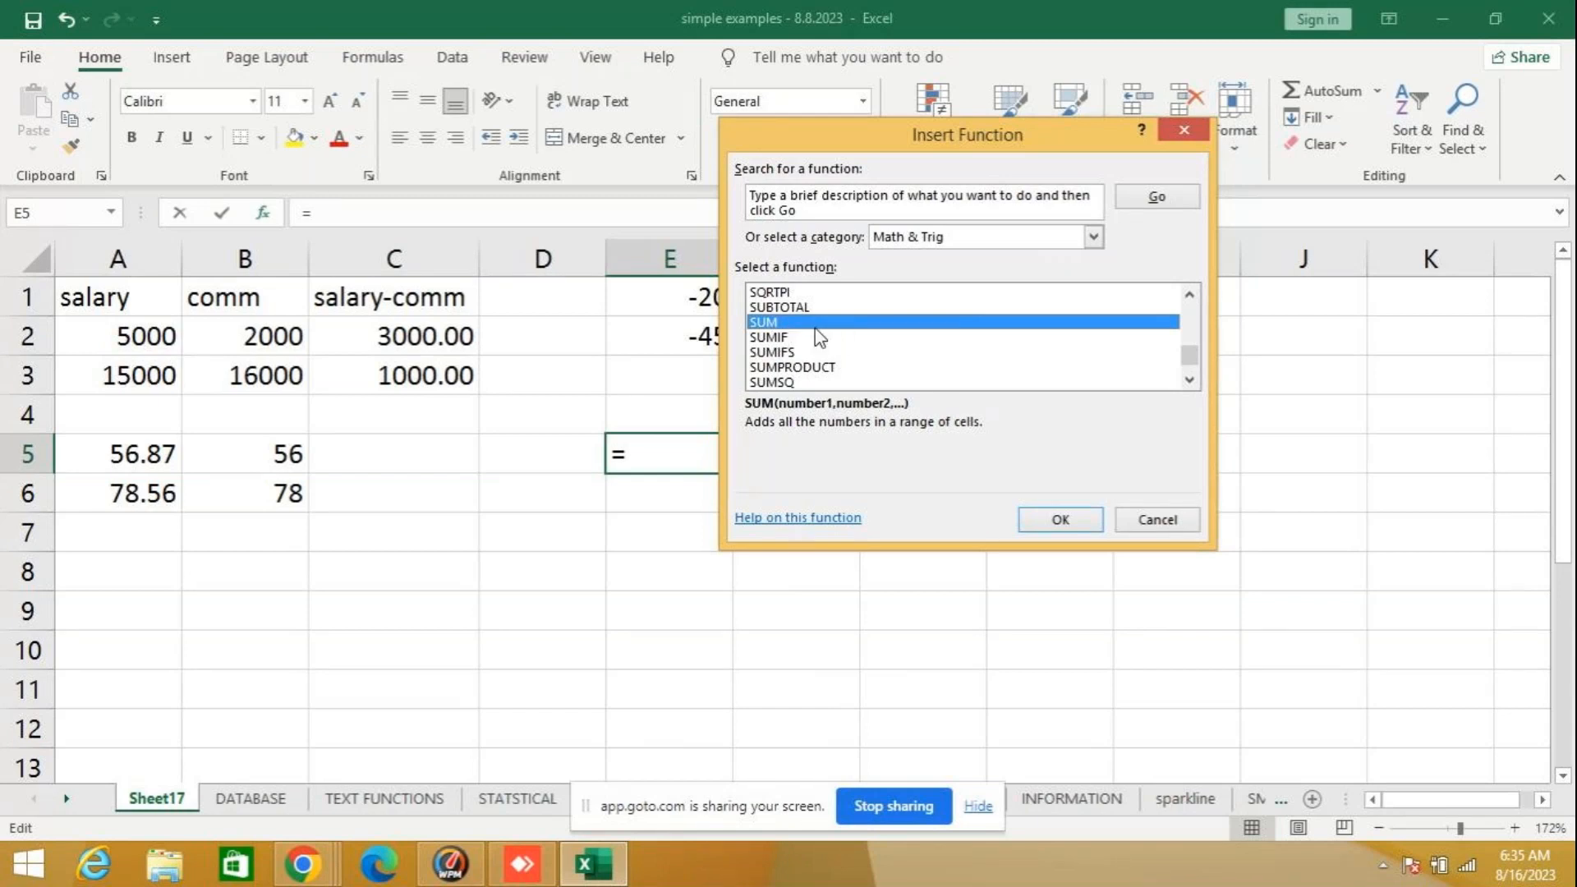
left_click(1161, 516)
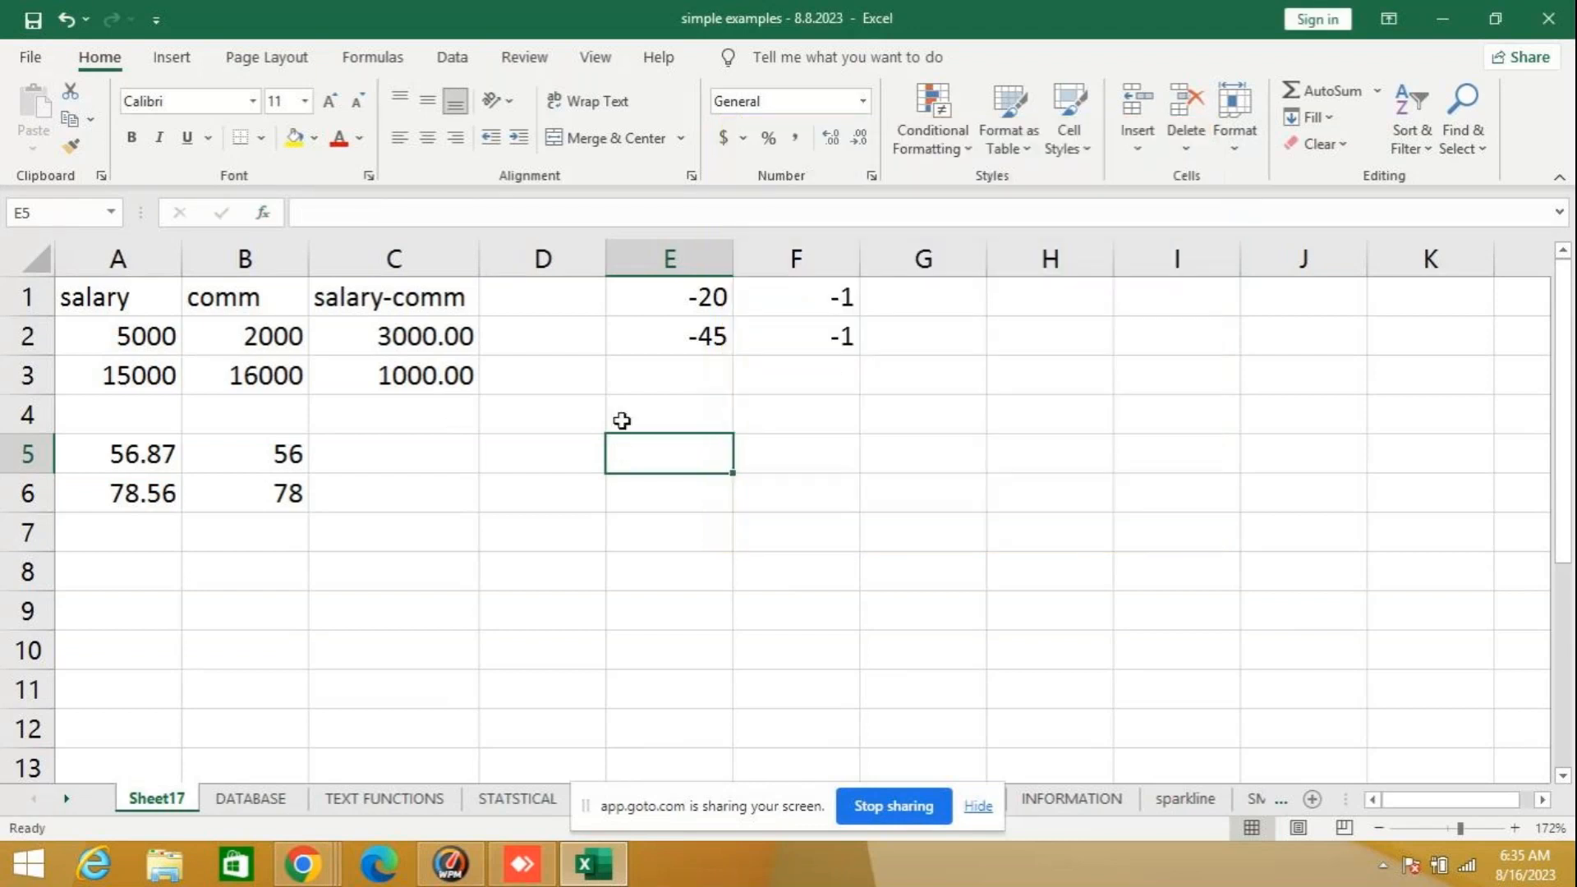
- Try the formula =SUM(5,3,6) in cell E5, review it, and clear the cell
type("=sum")
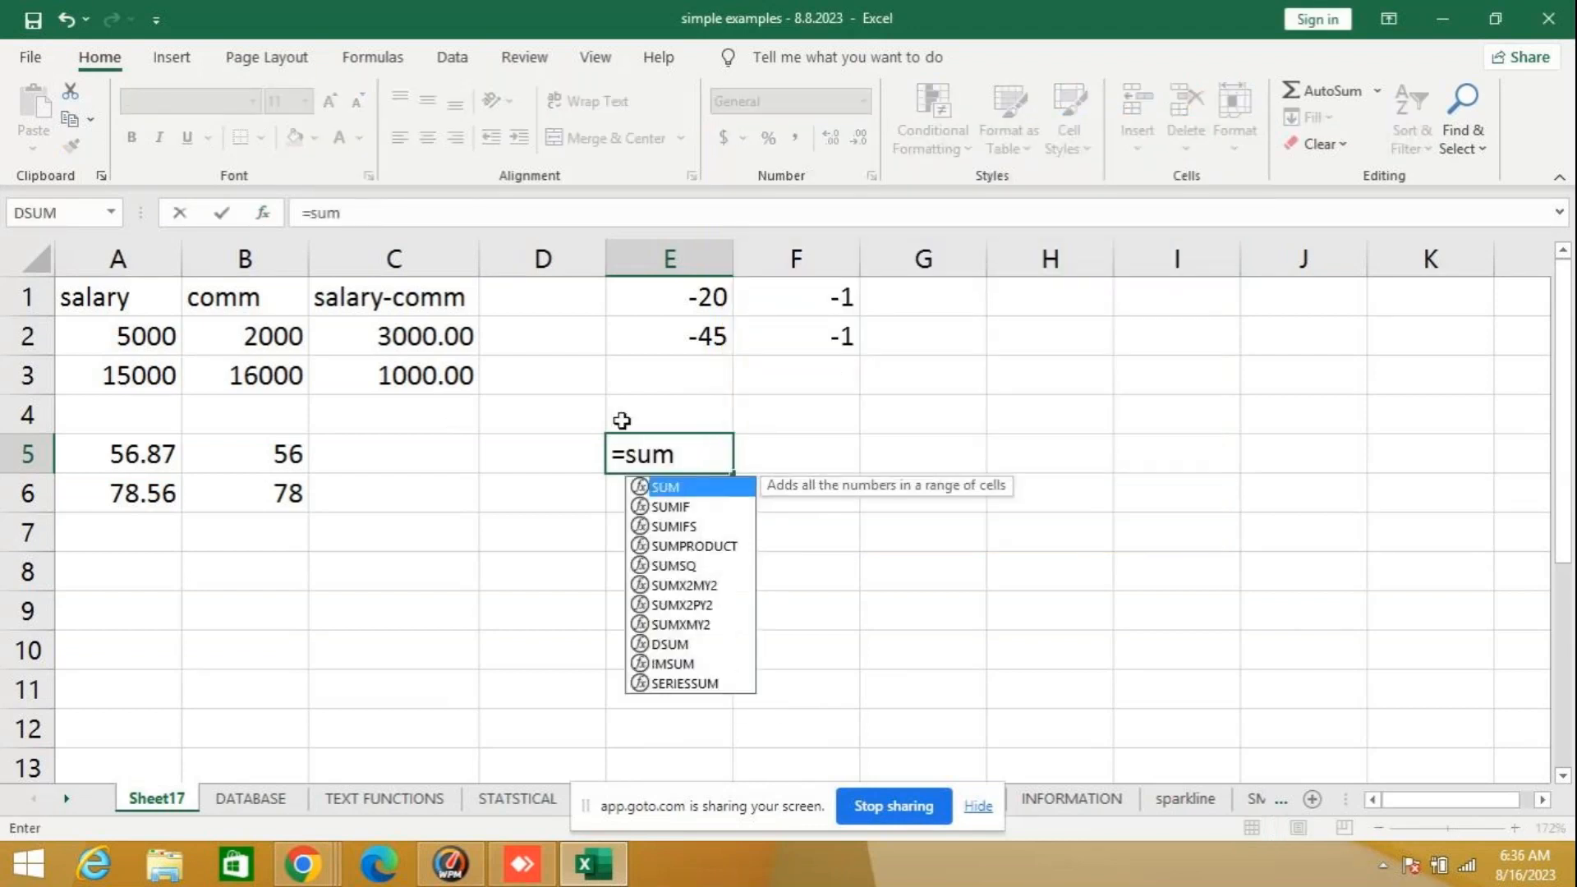
type("(")
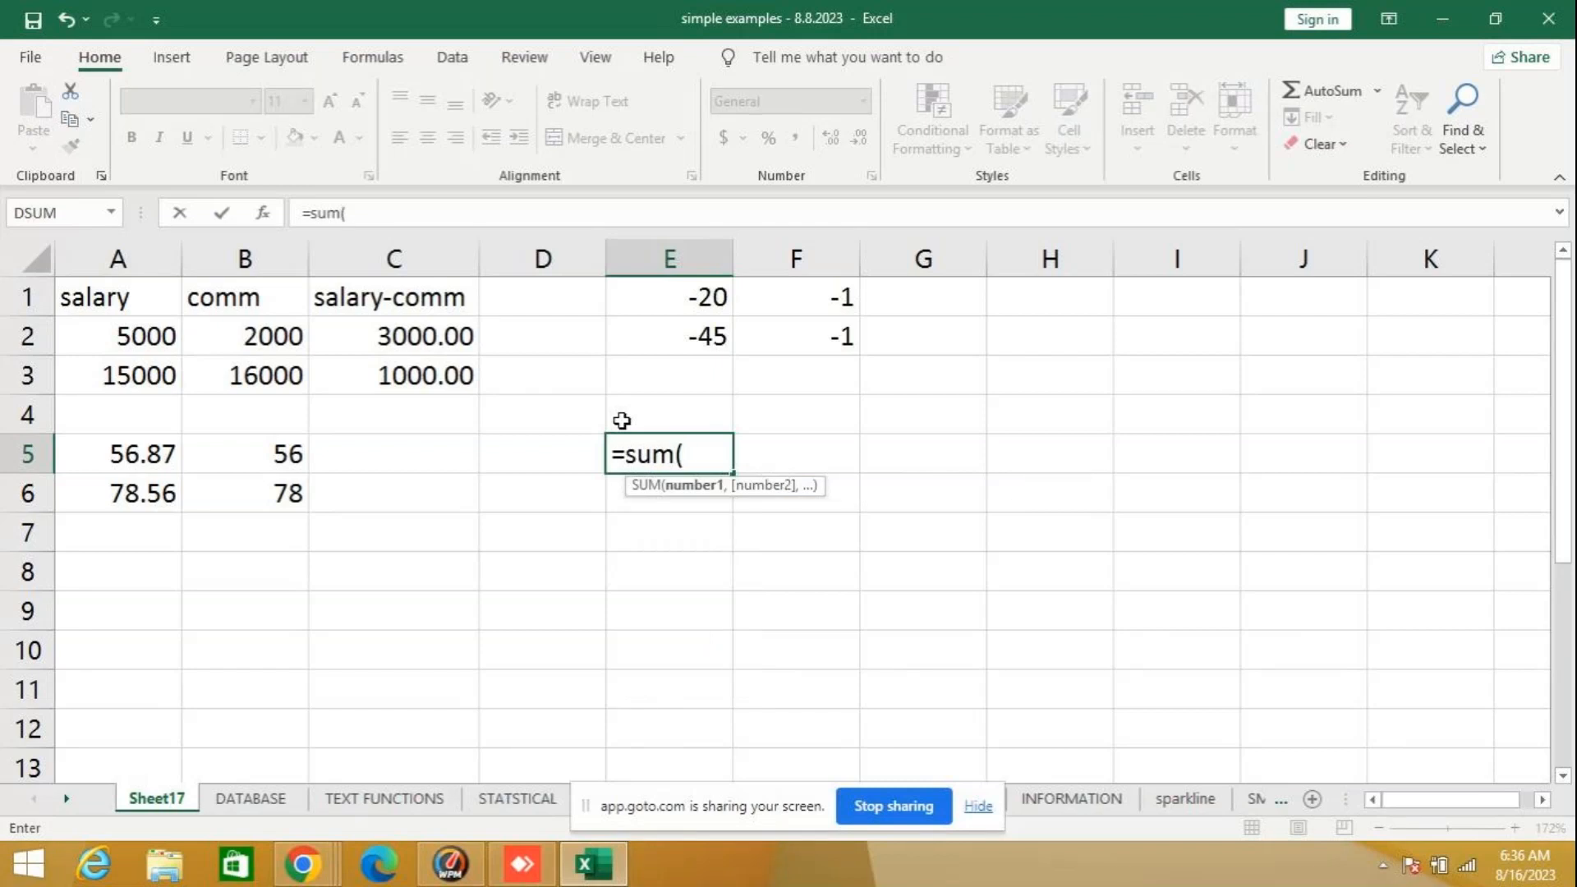
type("5,3,")
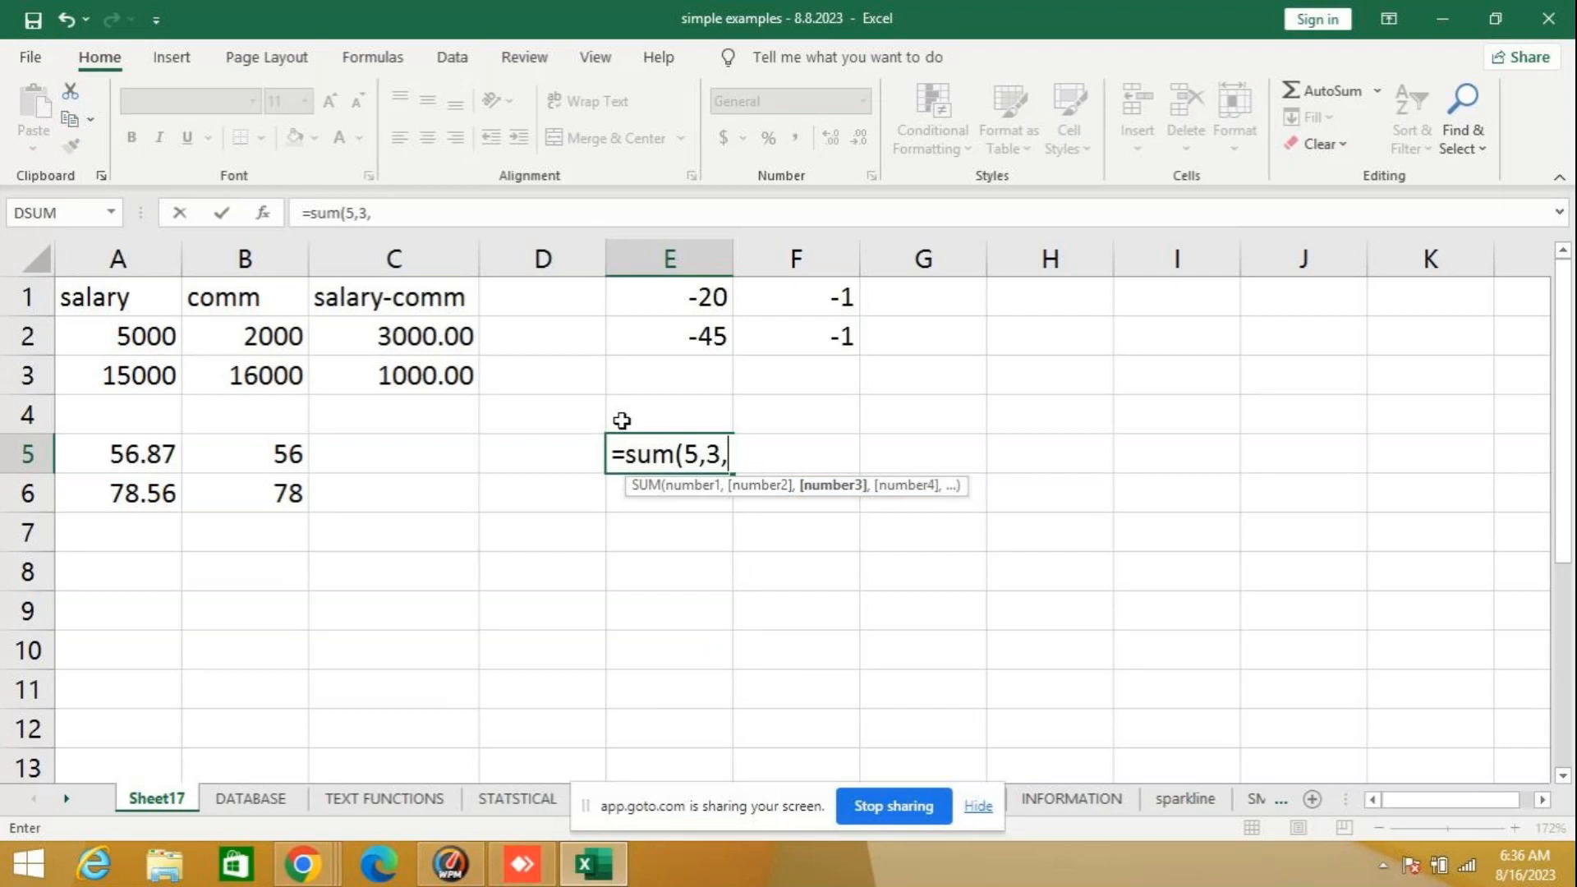
type("6)")
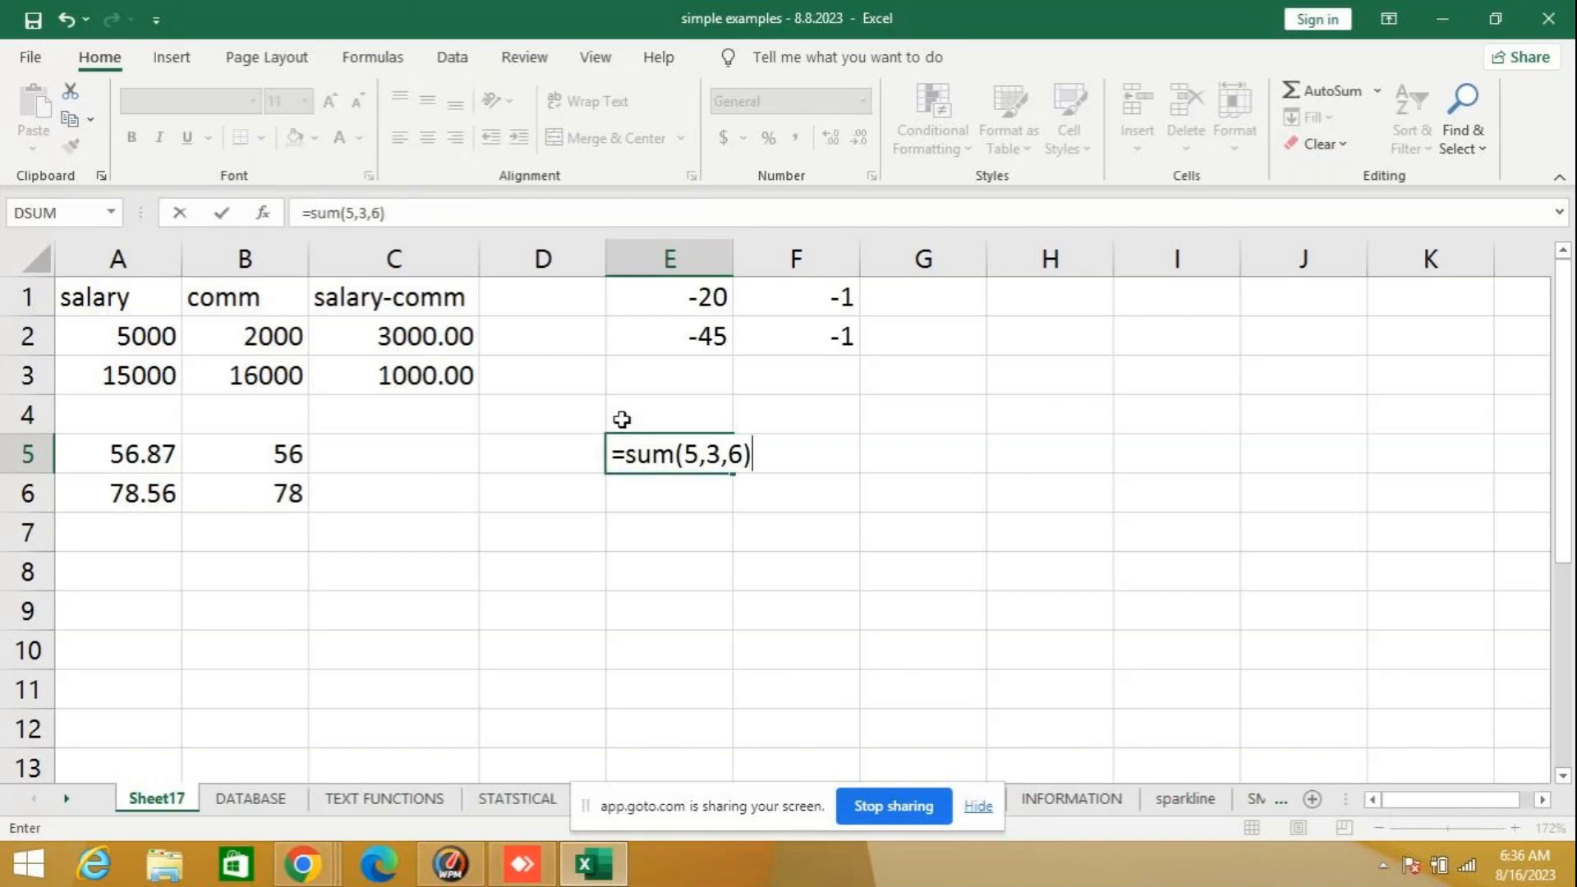
key("Return")
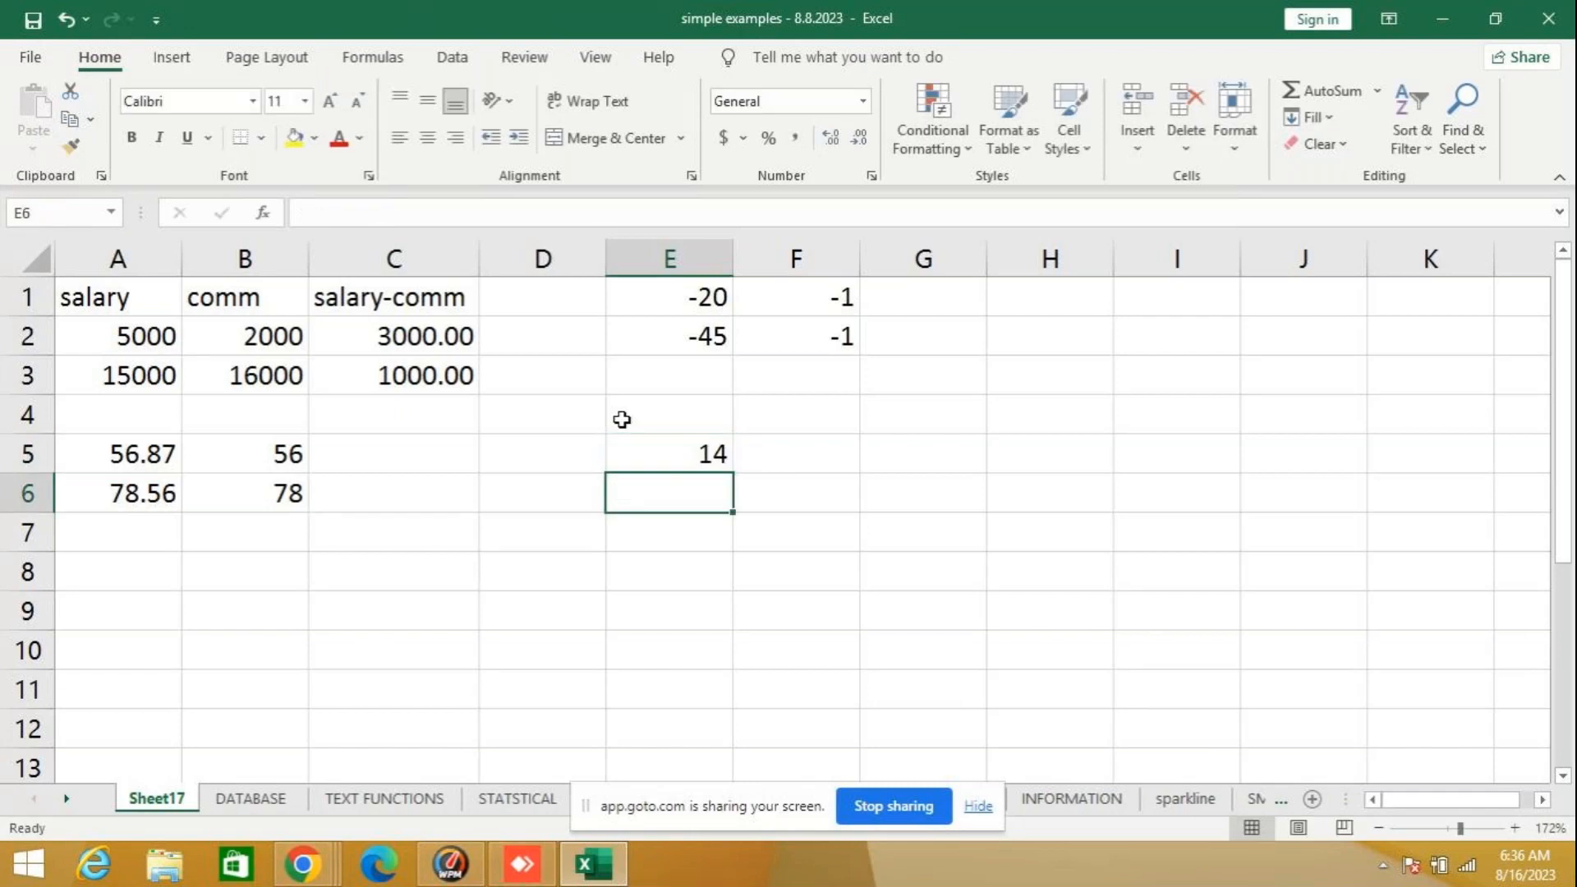
left_click(689, 453)
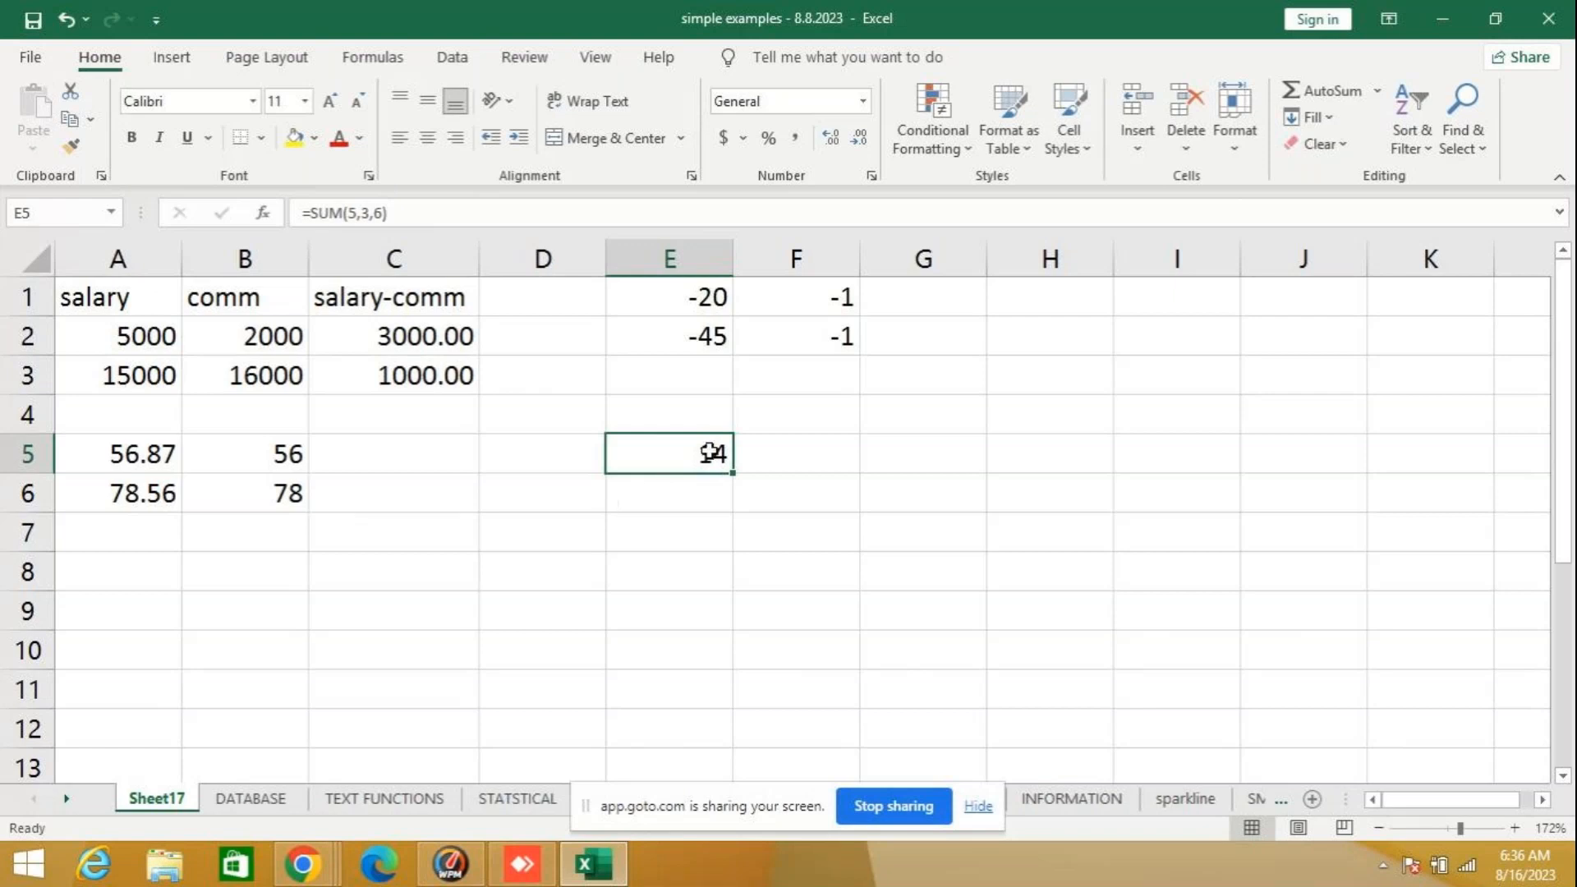
key("Delete")
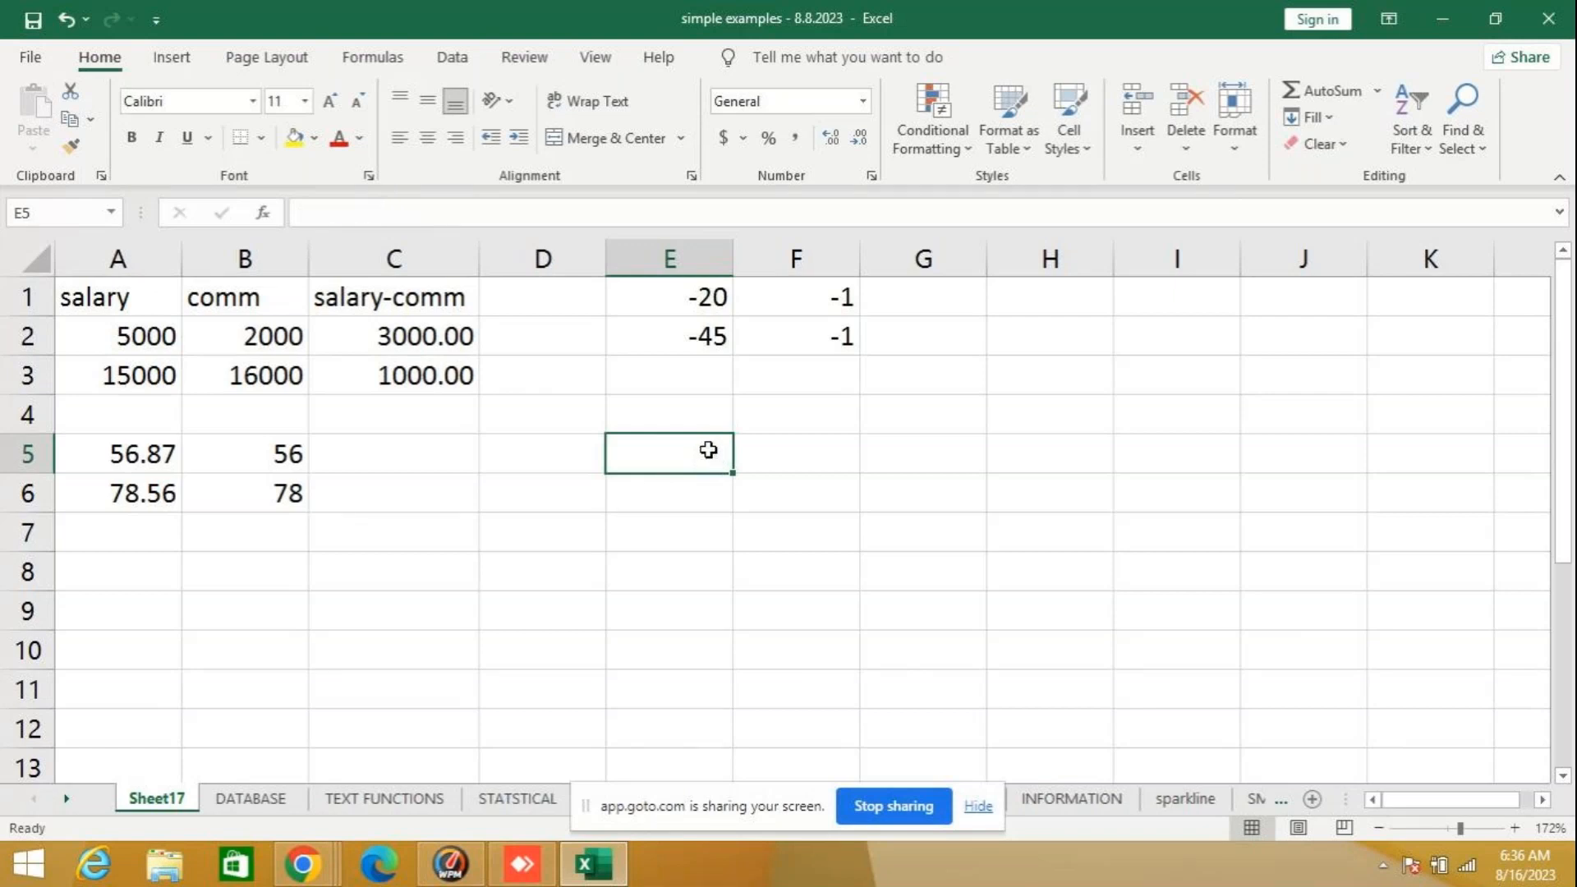
- Try a SUM formula over cells B5 to B6 in cell B7, and clear it again
left_click(210, 533)
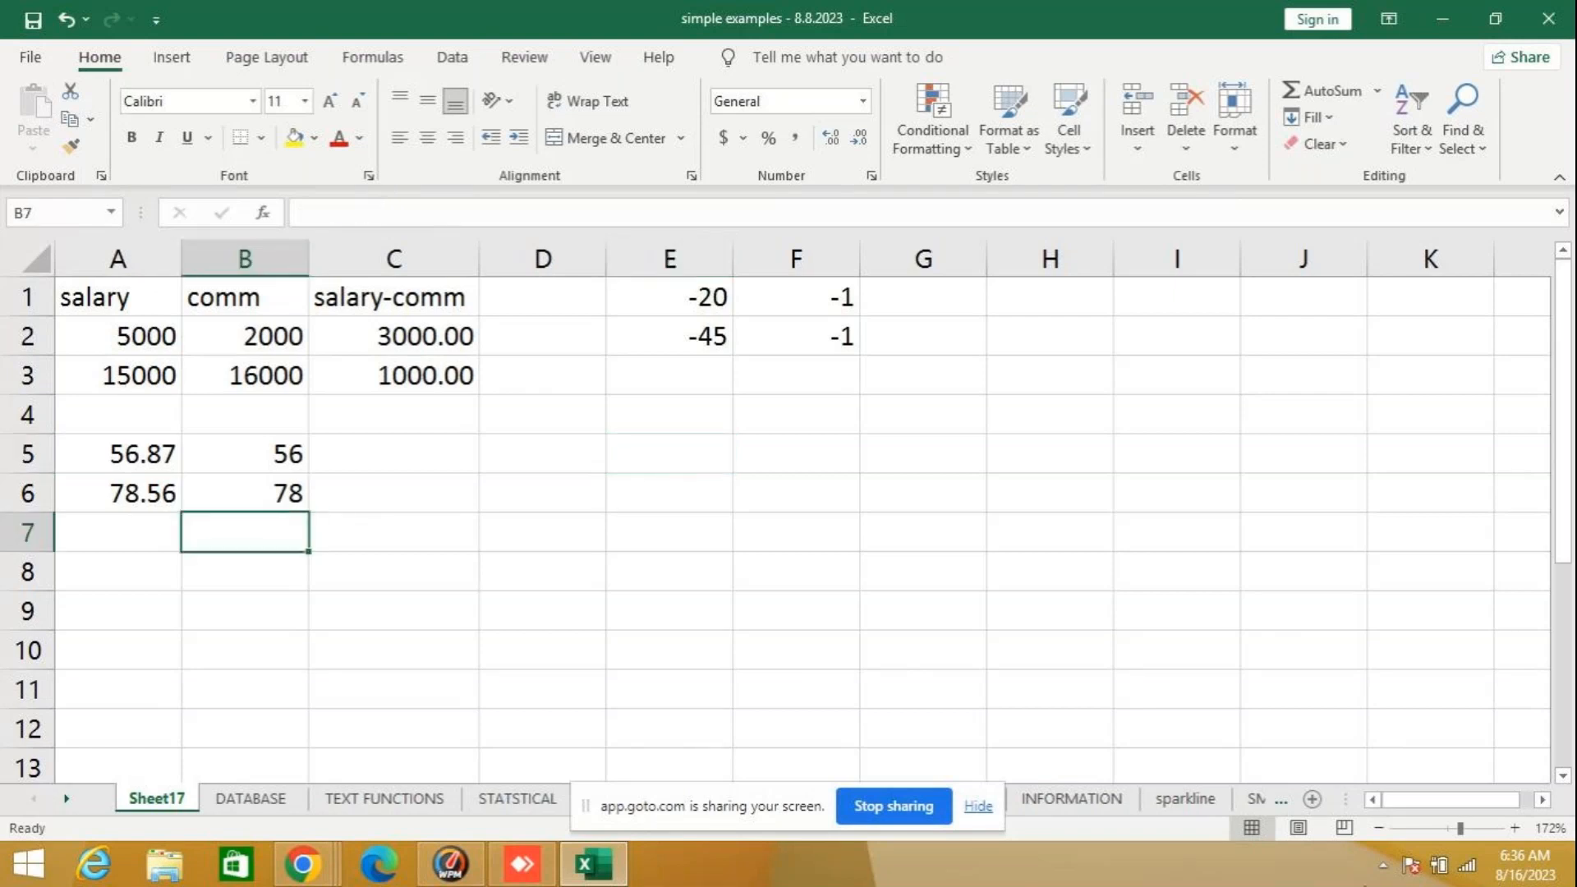
type("=sum")
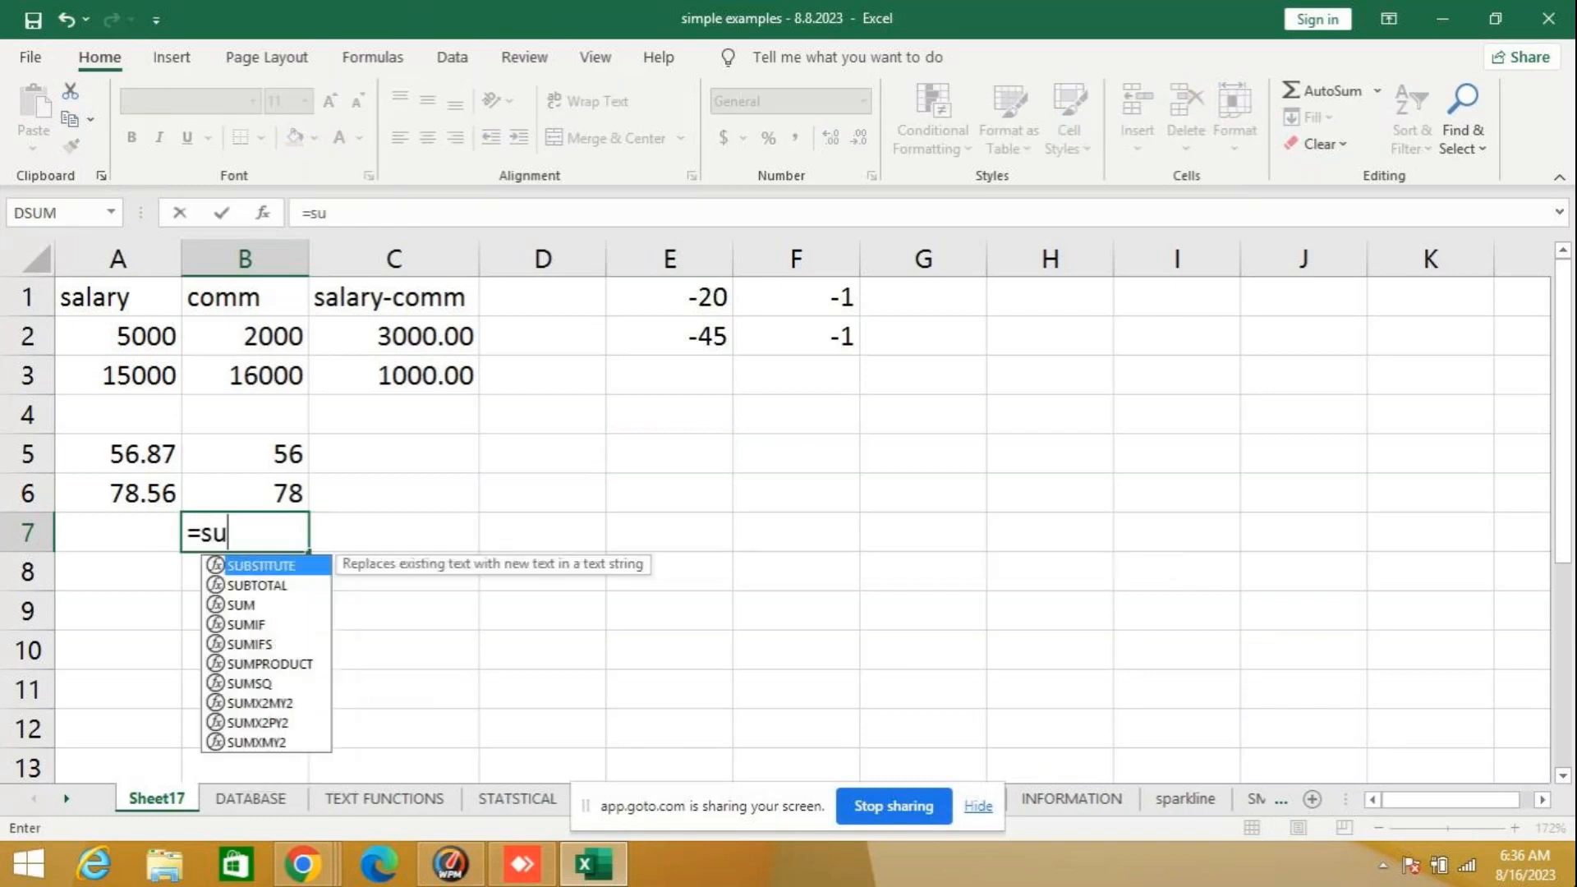
type("(")
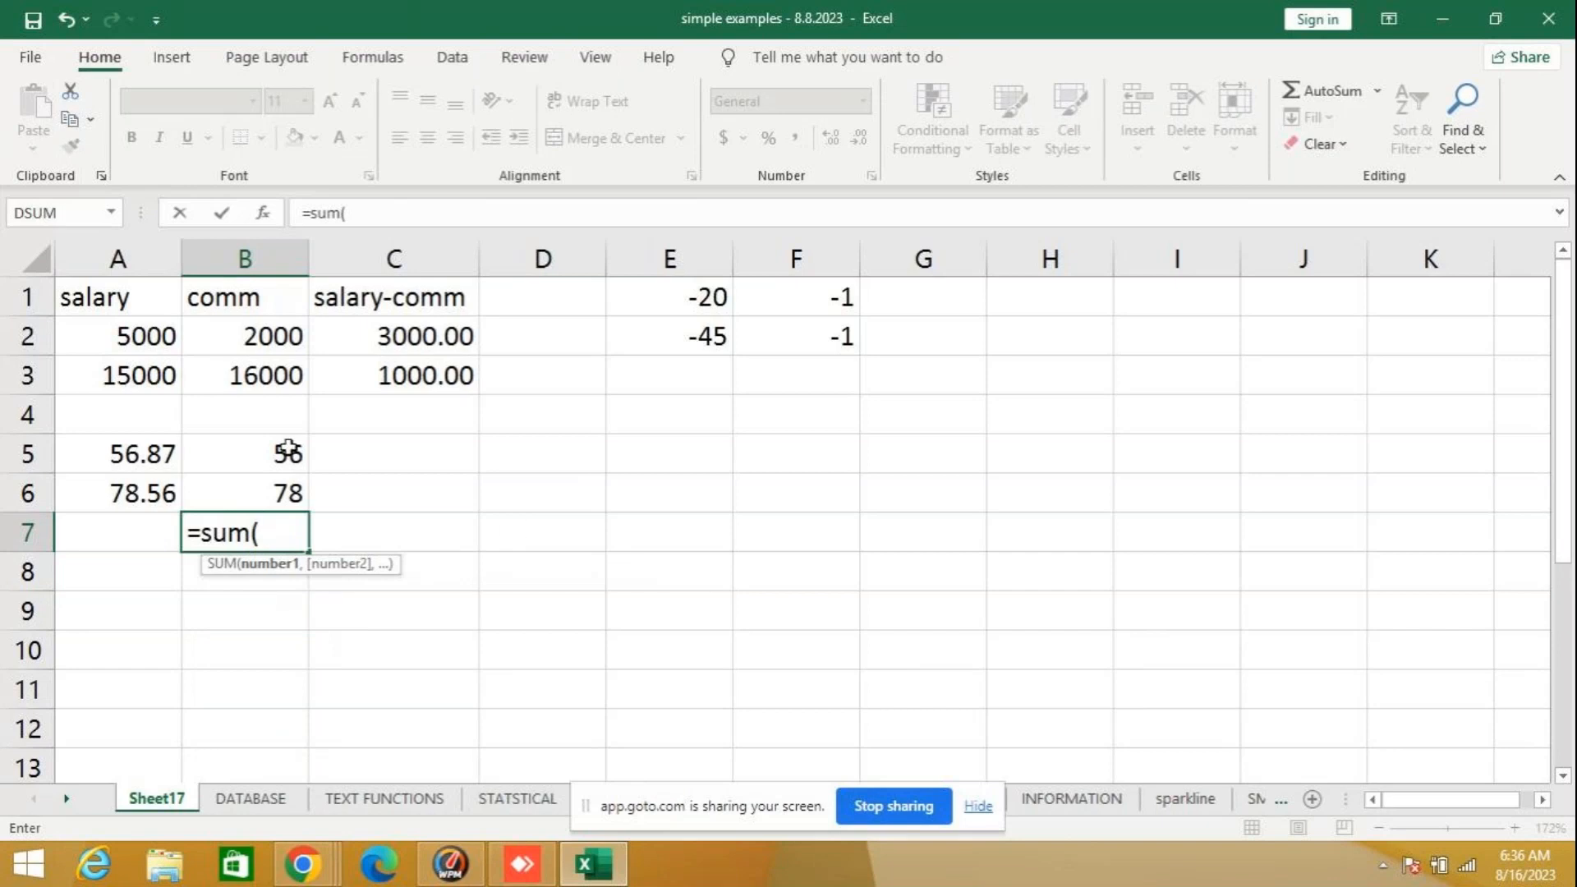
left_click_drag(285, 450, 288, 493)
key("Return")
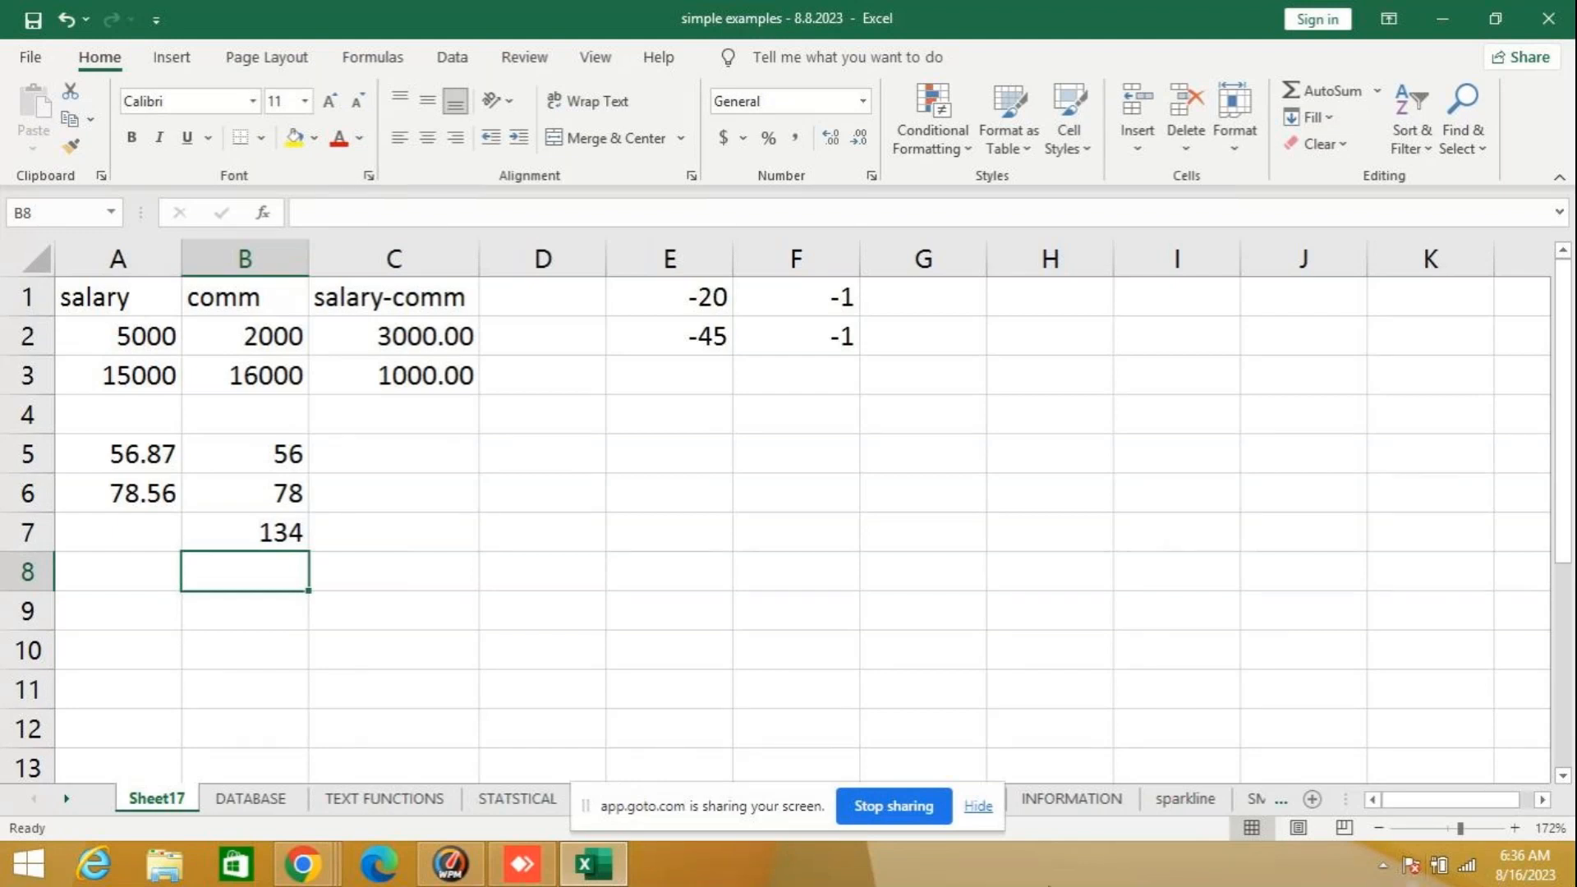
left_click(230, 539)
key("Delete")
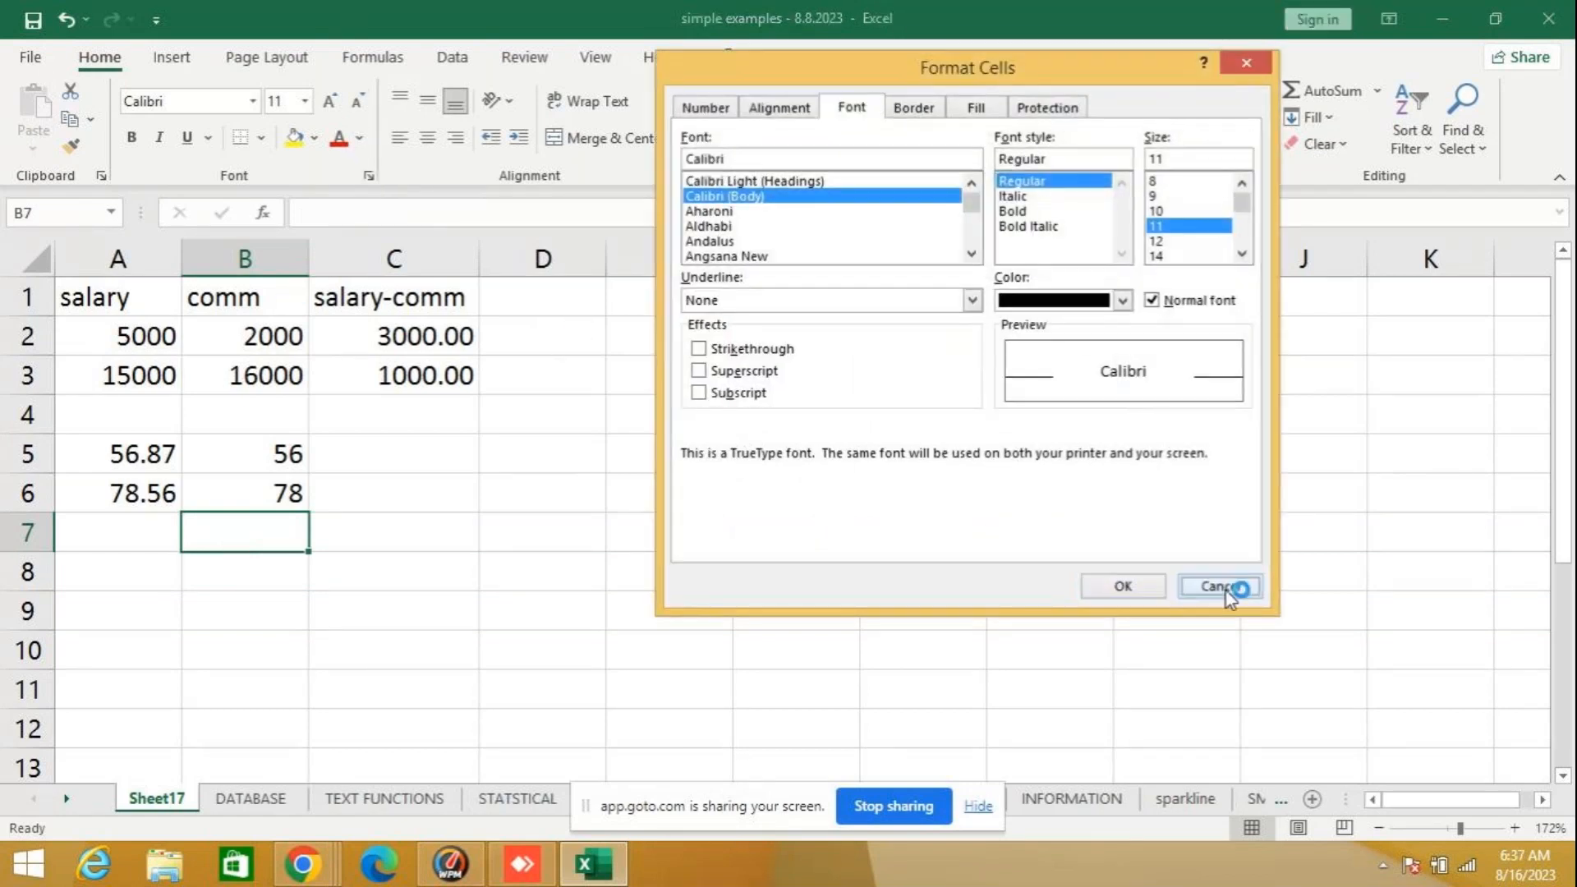
- Dismiss the cell formatting options and look up the description of the TRUNC function among the Math & Trig functions
left_click(1228, 590)
left_click(263, 214)
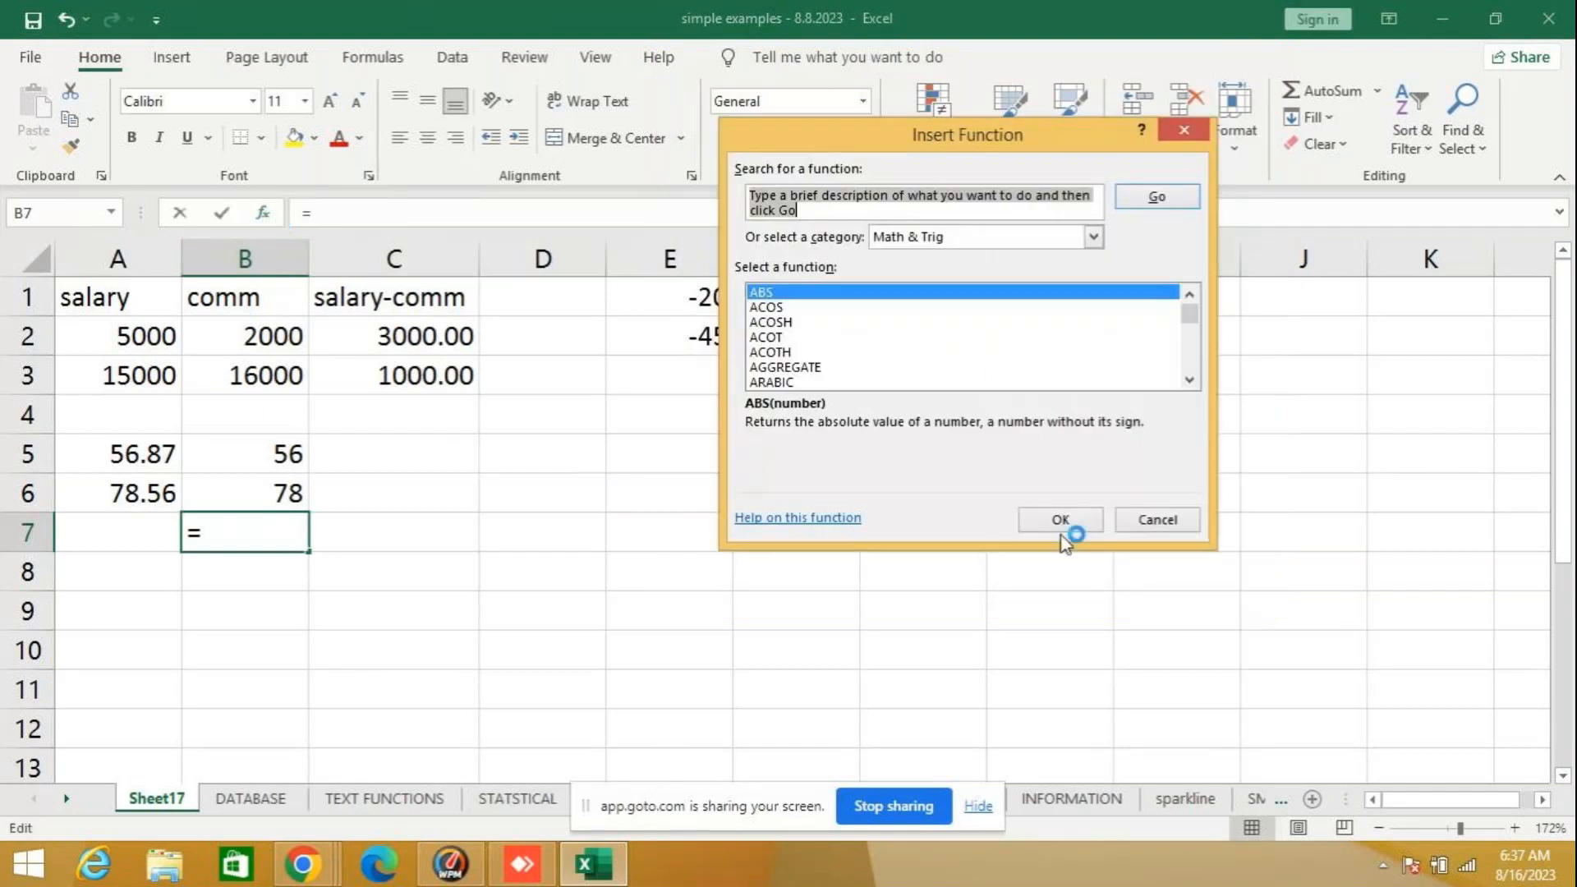
left_click(1189, 379)
scroll(1189, 380, "down", 7)
scroll(1189, 379, "down", 6)
scroll(1196, 380, "down", 8)
scroll(1196, 379, "down", 5)
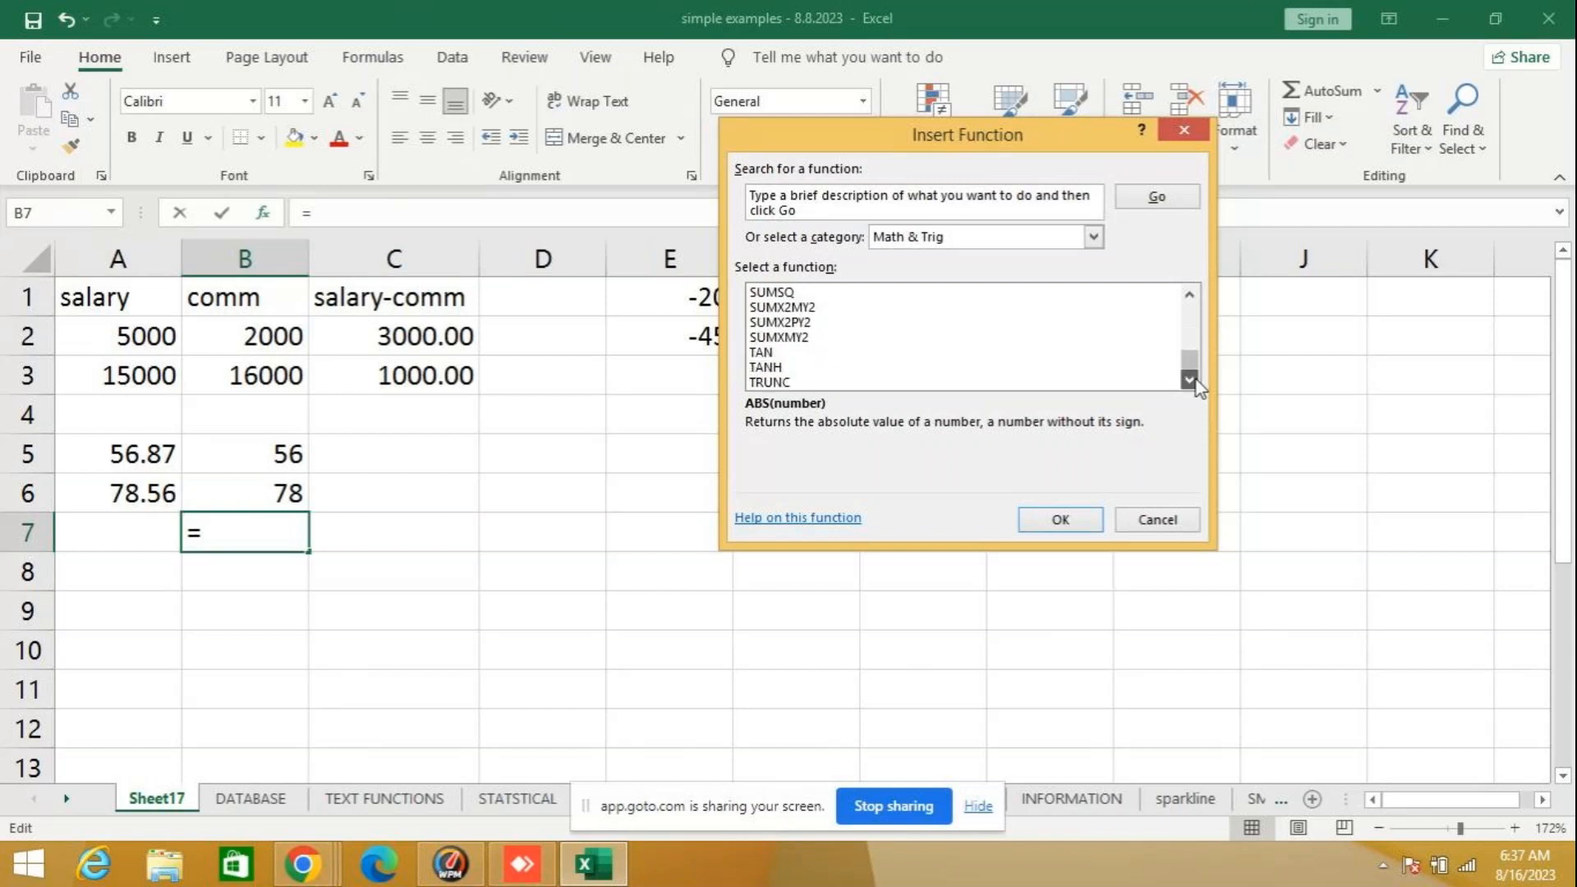
left_click(821, 382)
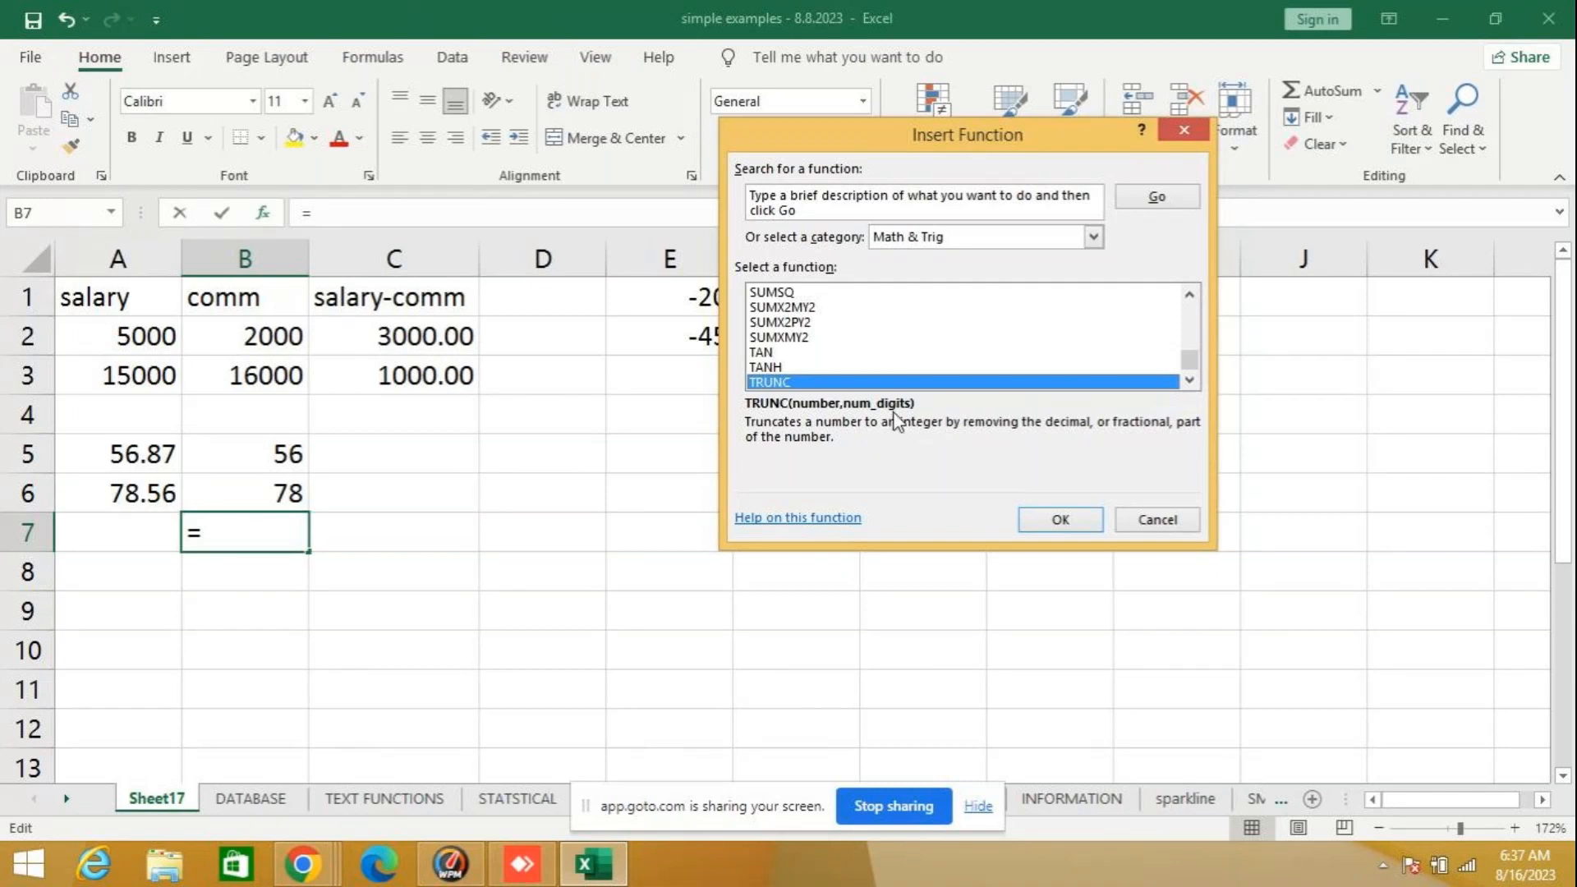
- Close the function list without inserting TRUNC, and try the formula =TRUNC(4576.879,1) in cell F6
left_click(1138, 520)
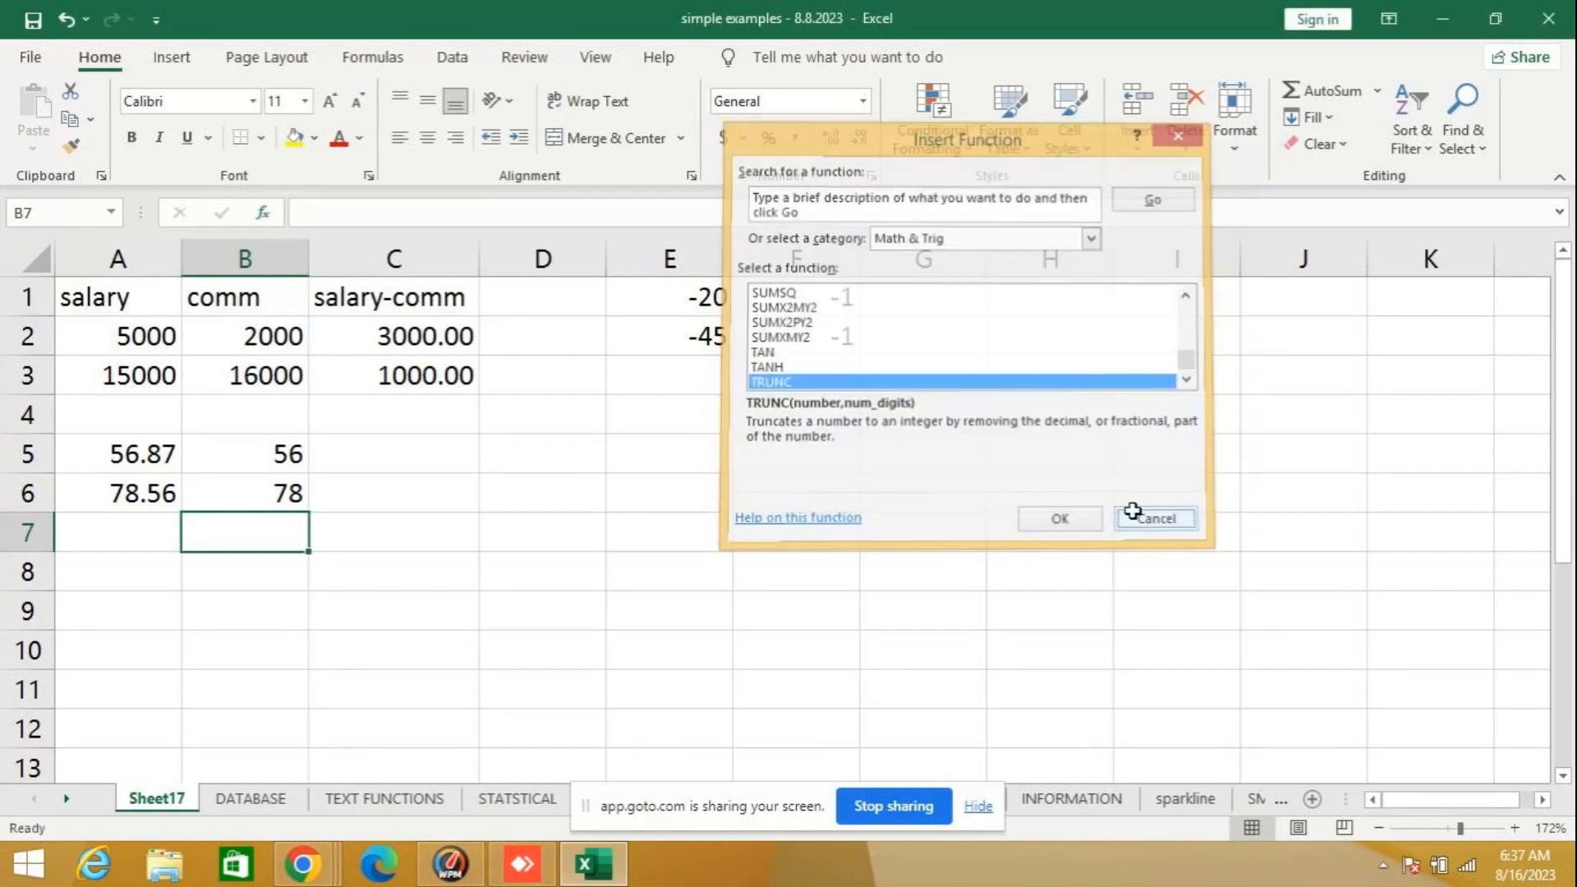
left_click(797, 507)
type("=")
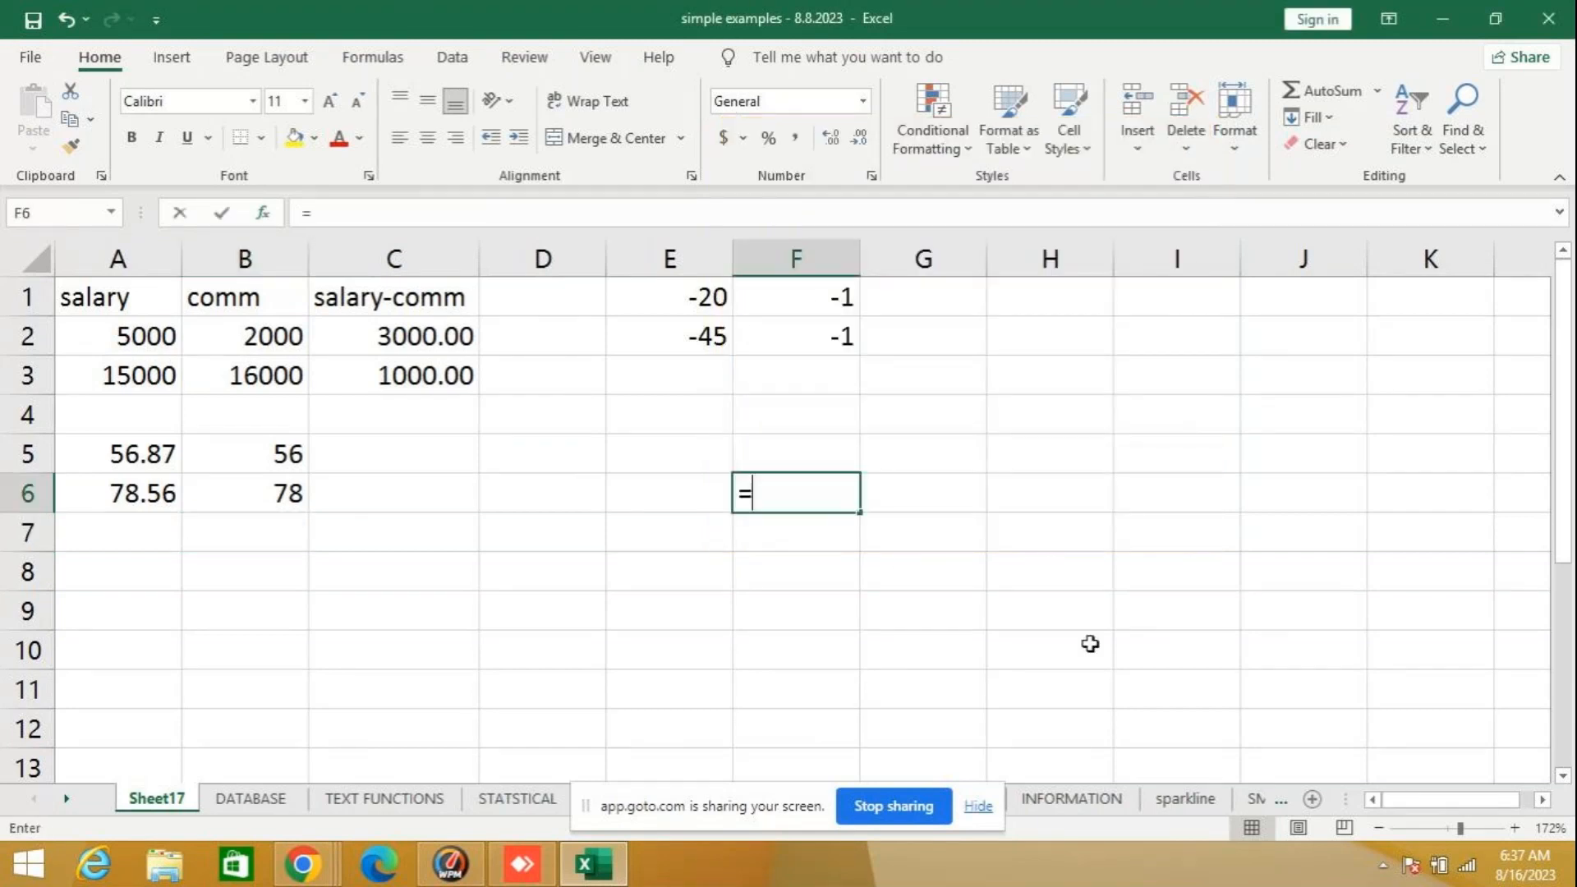
type("r")
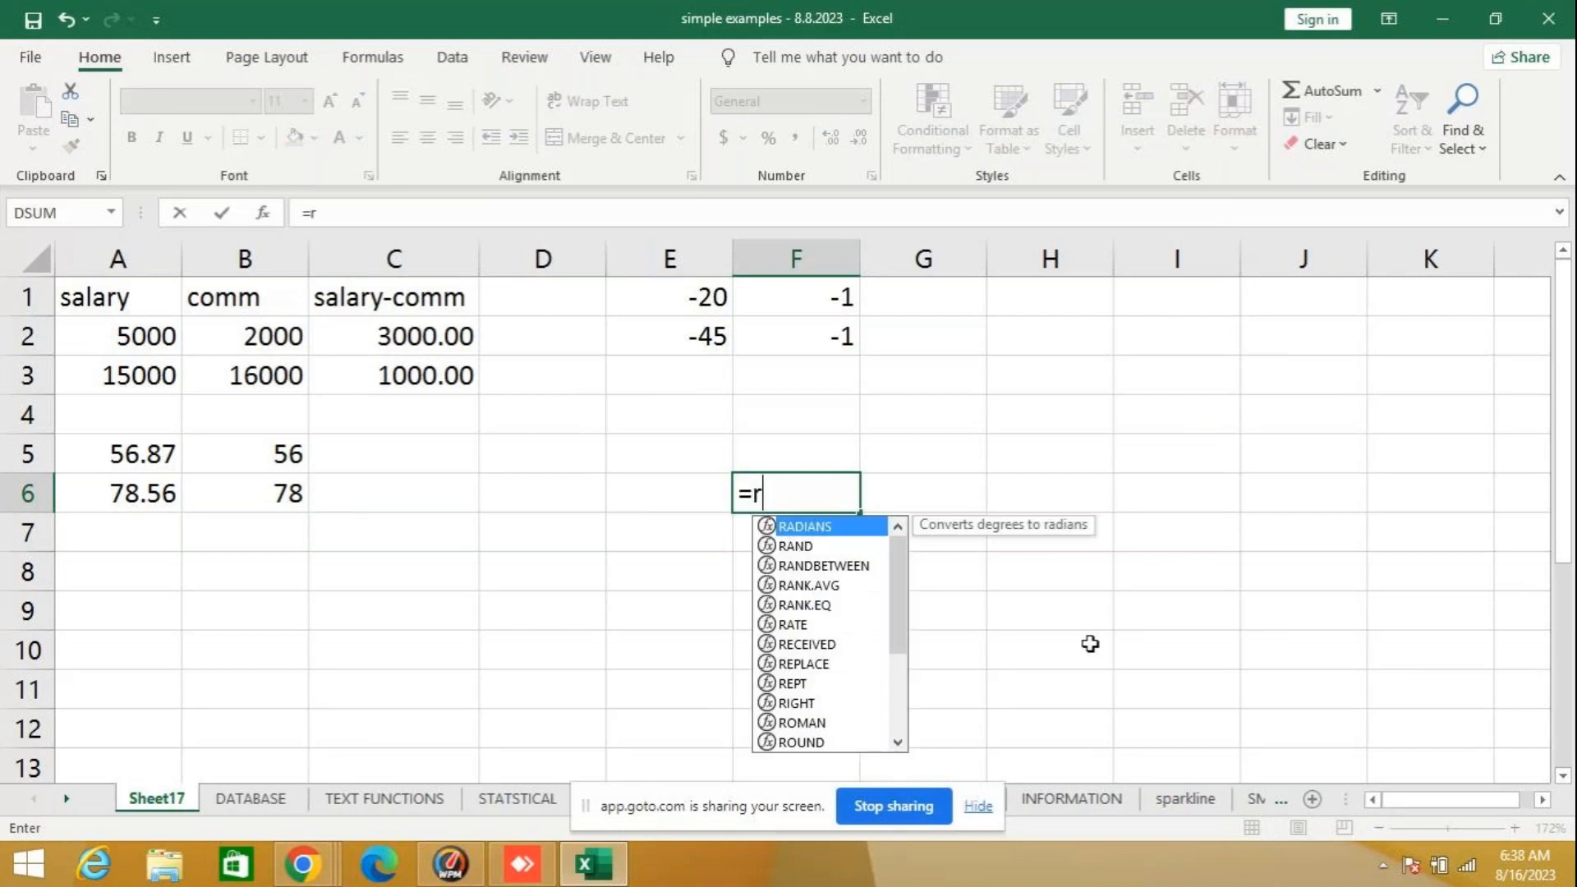
key("BackSpace")
type("trun")
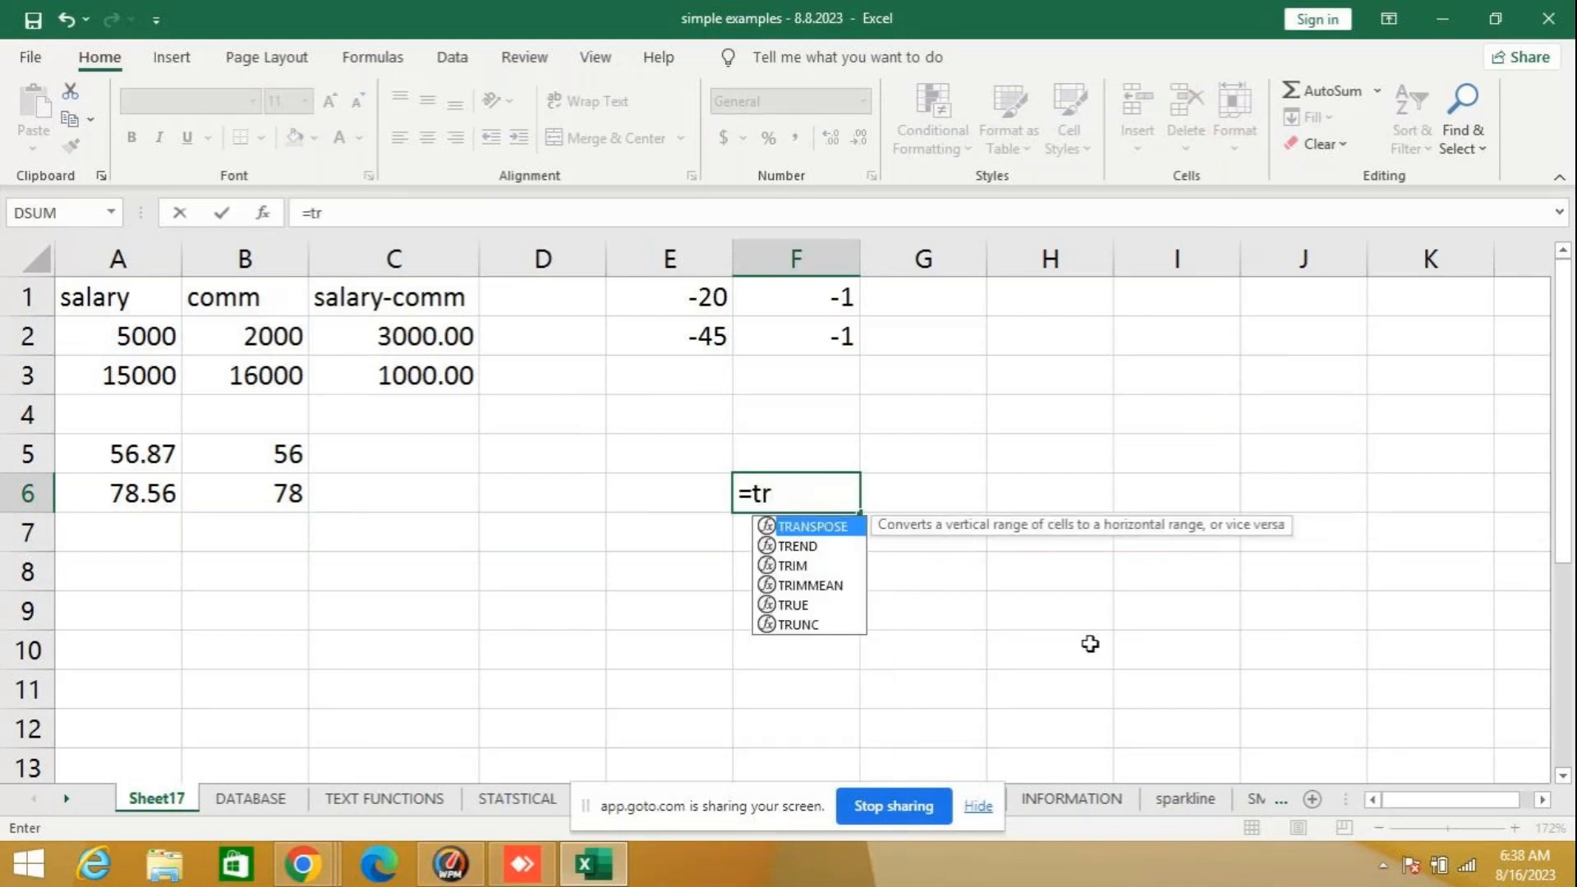
type("c(")
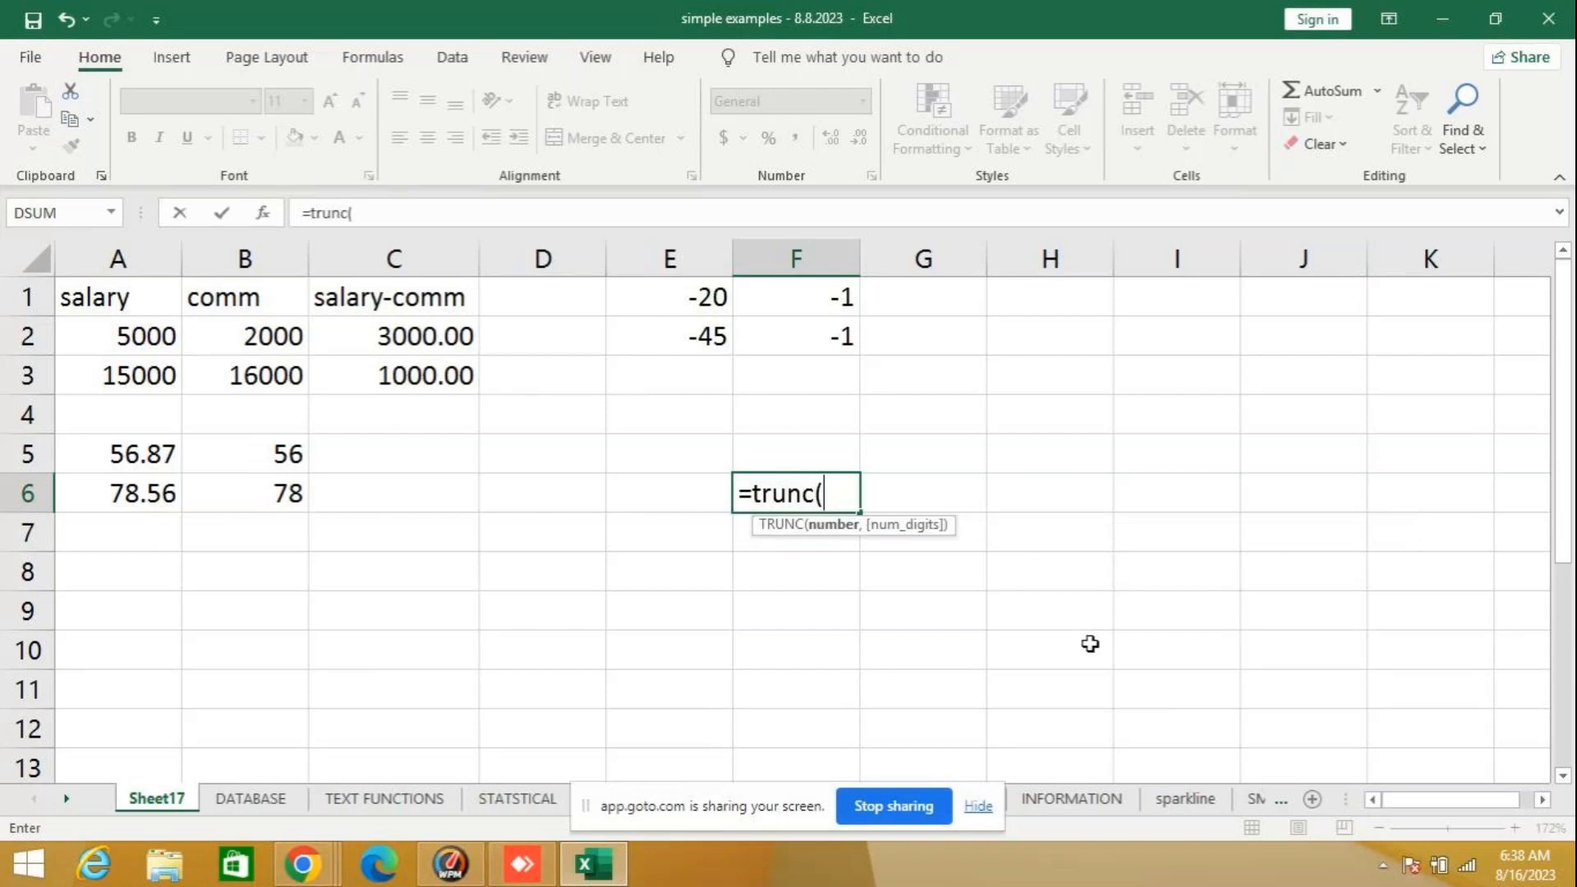
type("4576.")
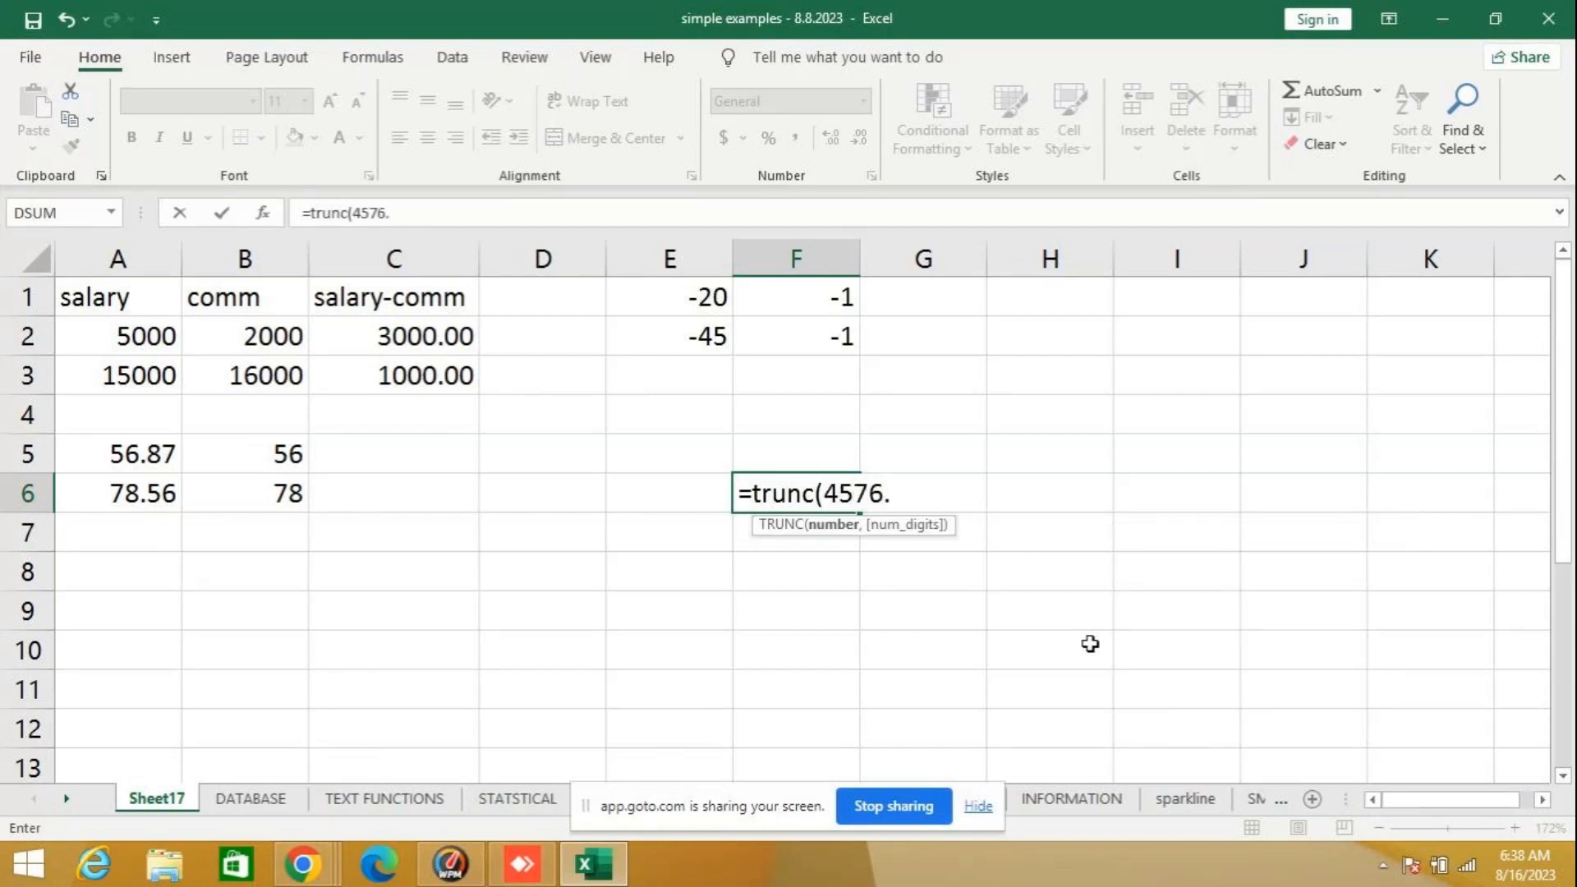
type("8798")
key("BackSpace")
type(",")
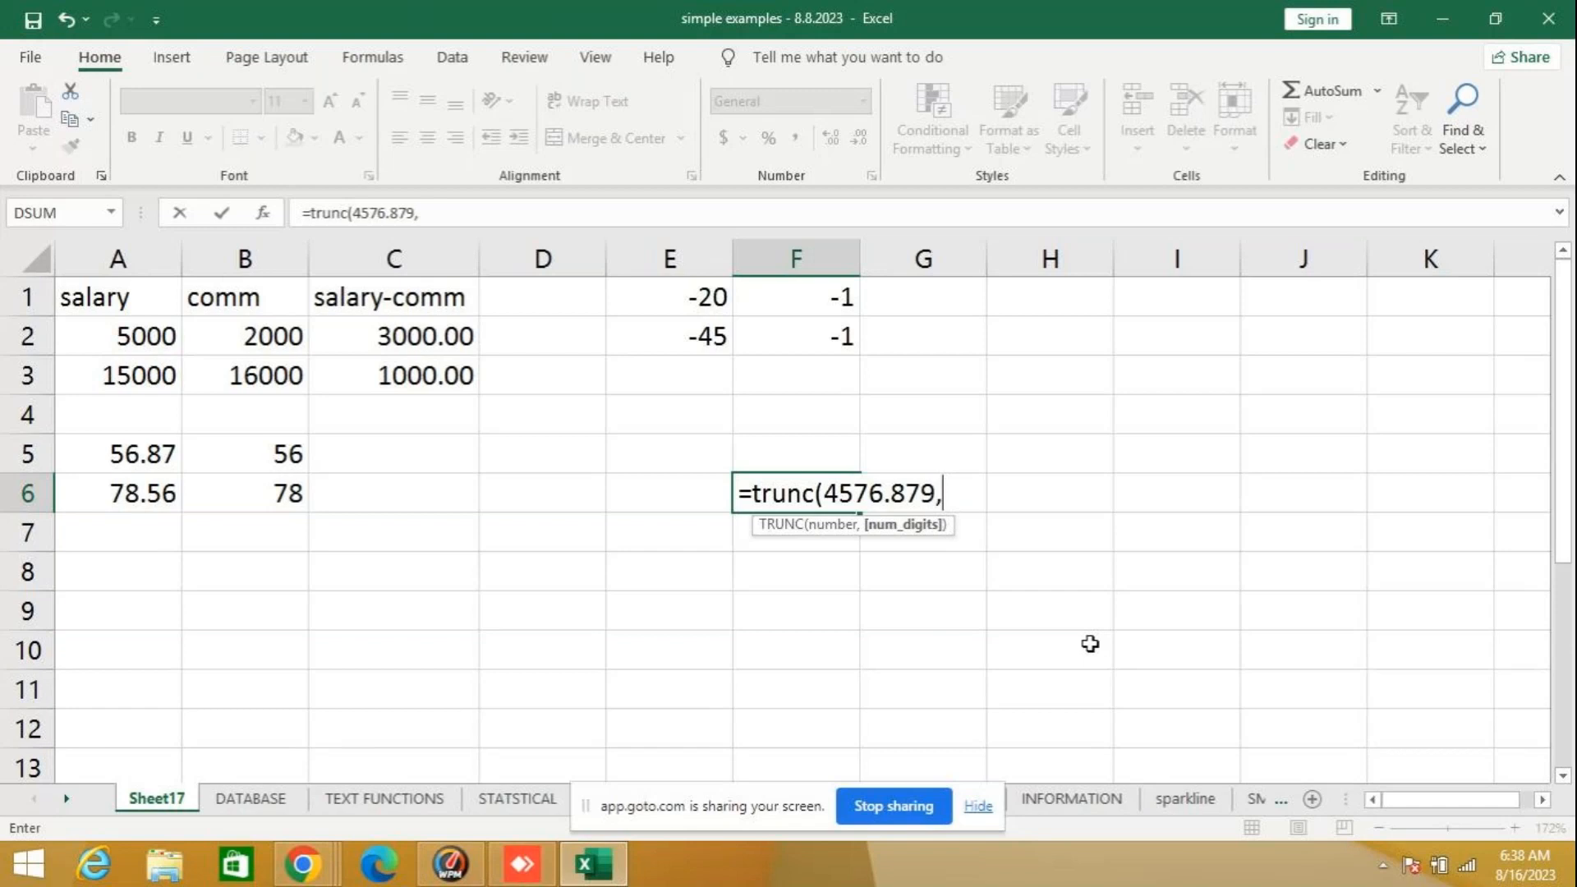
type("1)")
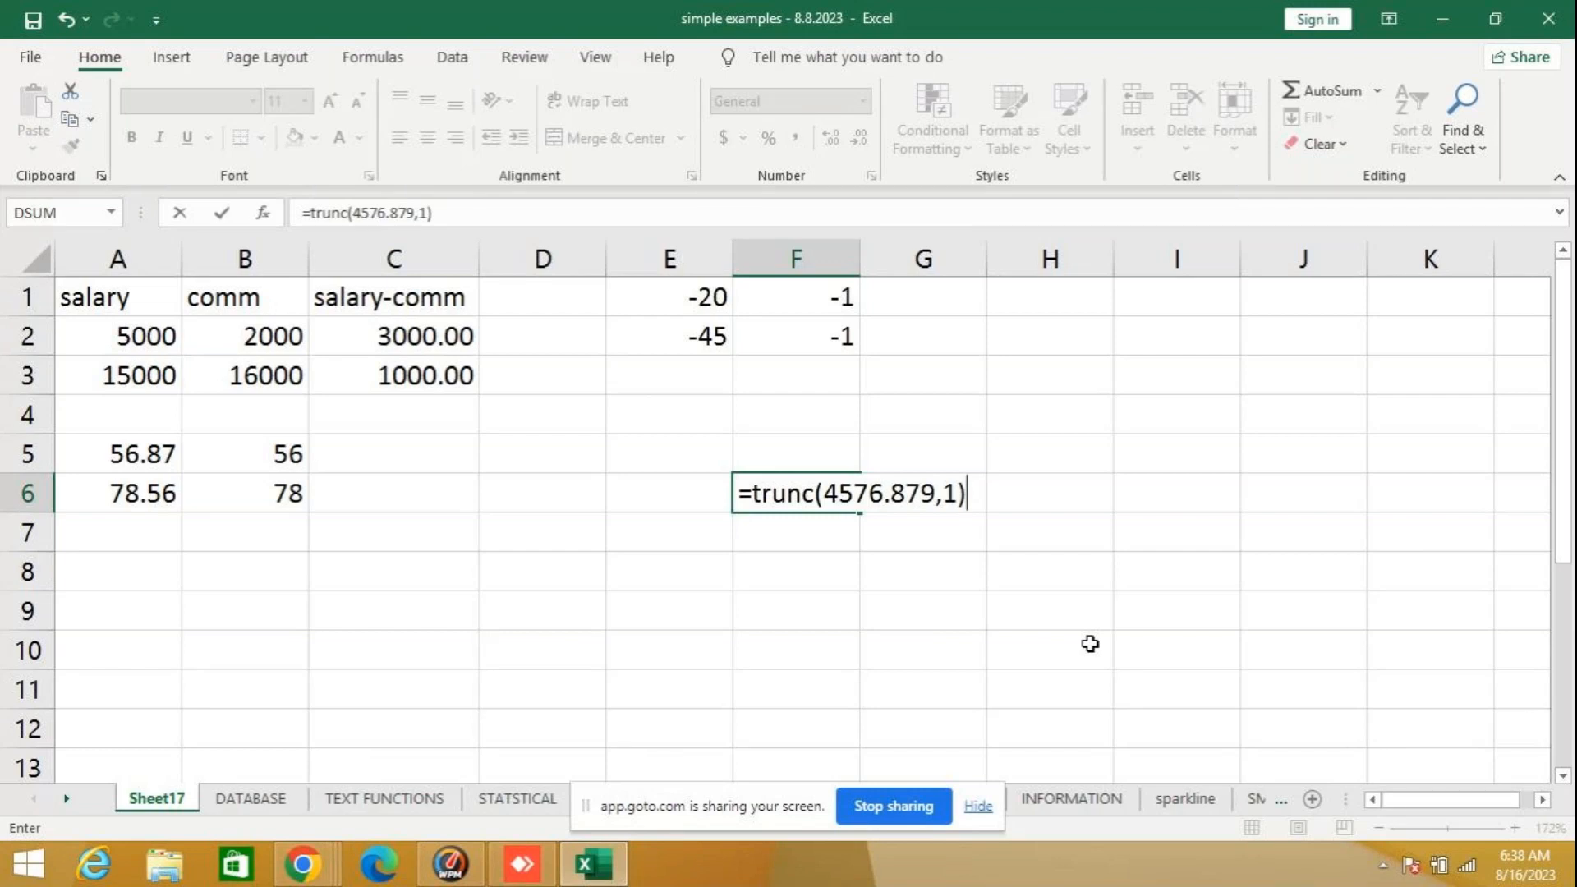
key("Return")
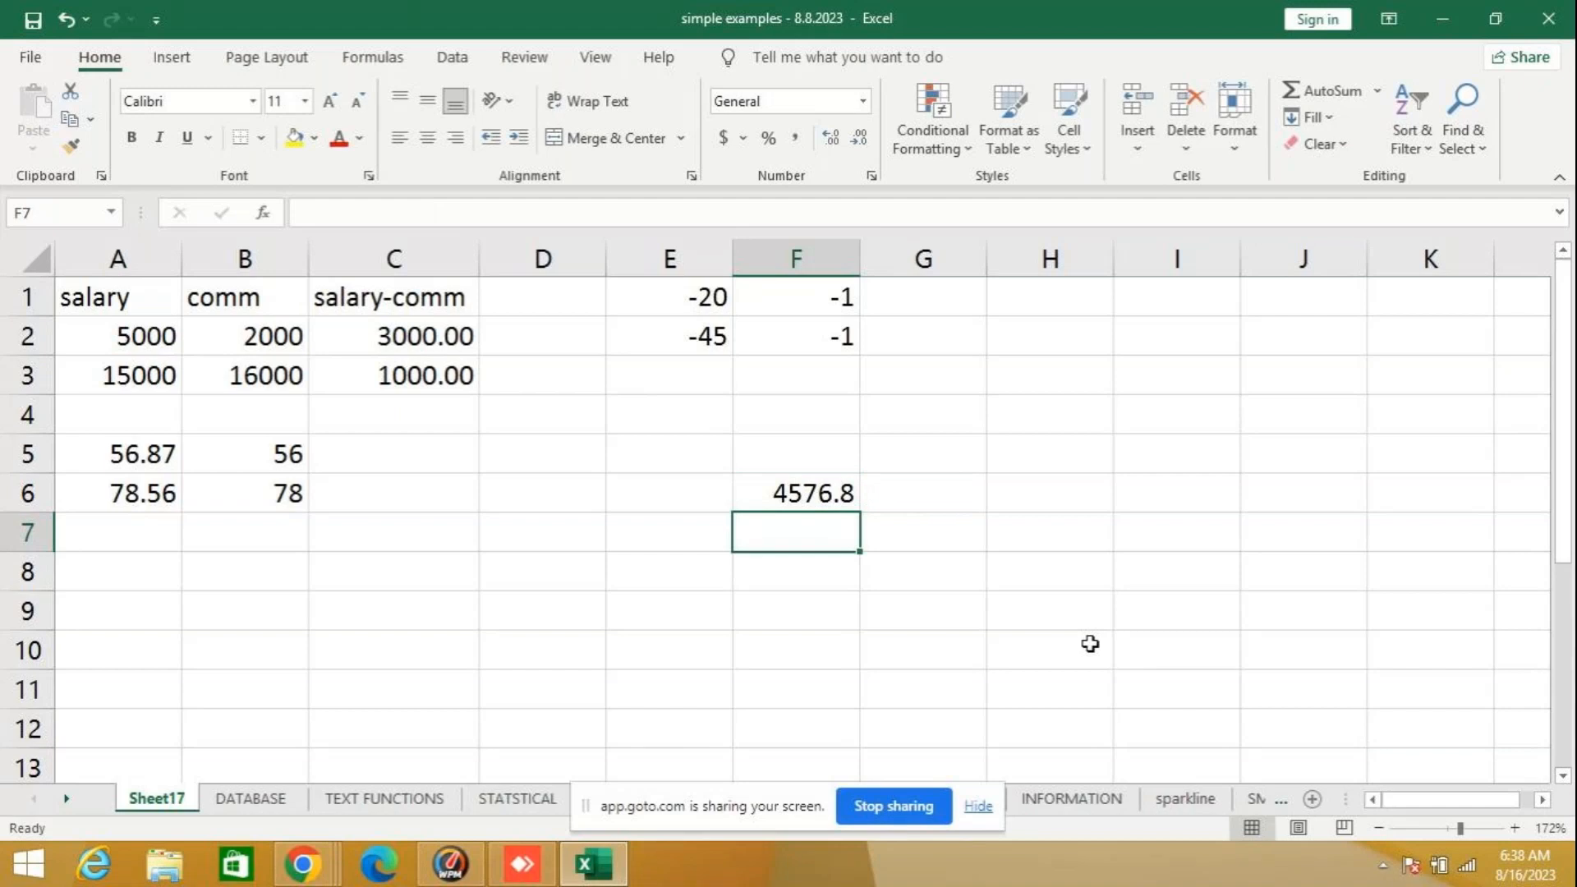
- Set the number of digits in F6's TRUNC formula to 2, review it, and clear the cell
left_click(809, 478)
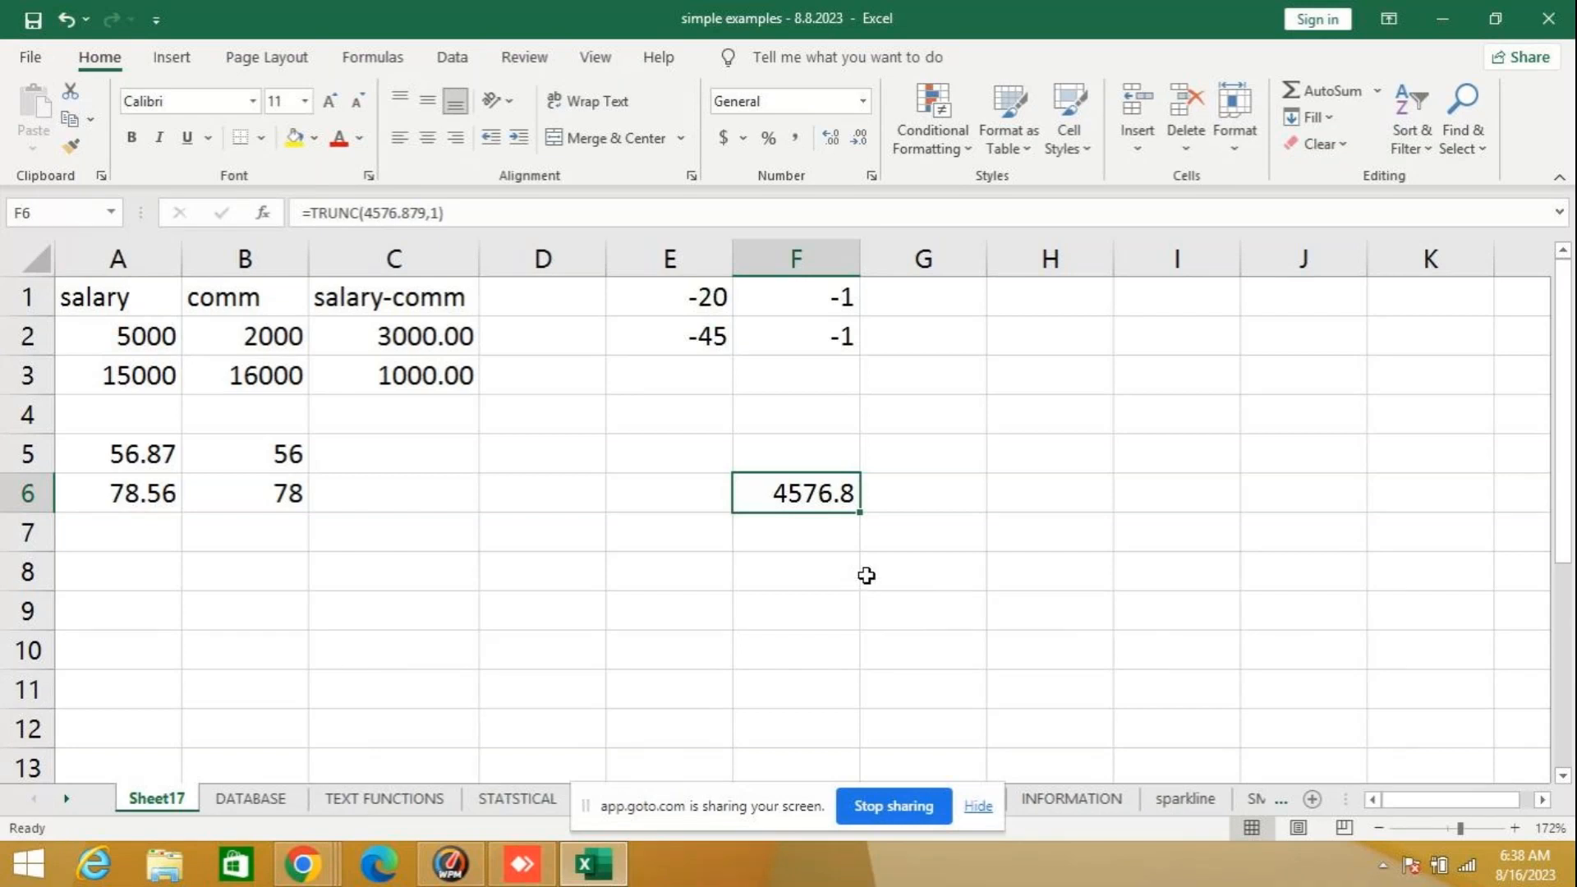
left_click(430, 215)
key("Delete")
type("2")
key("Return")
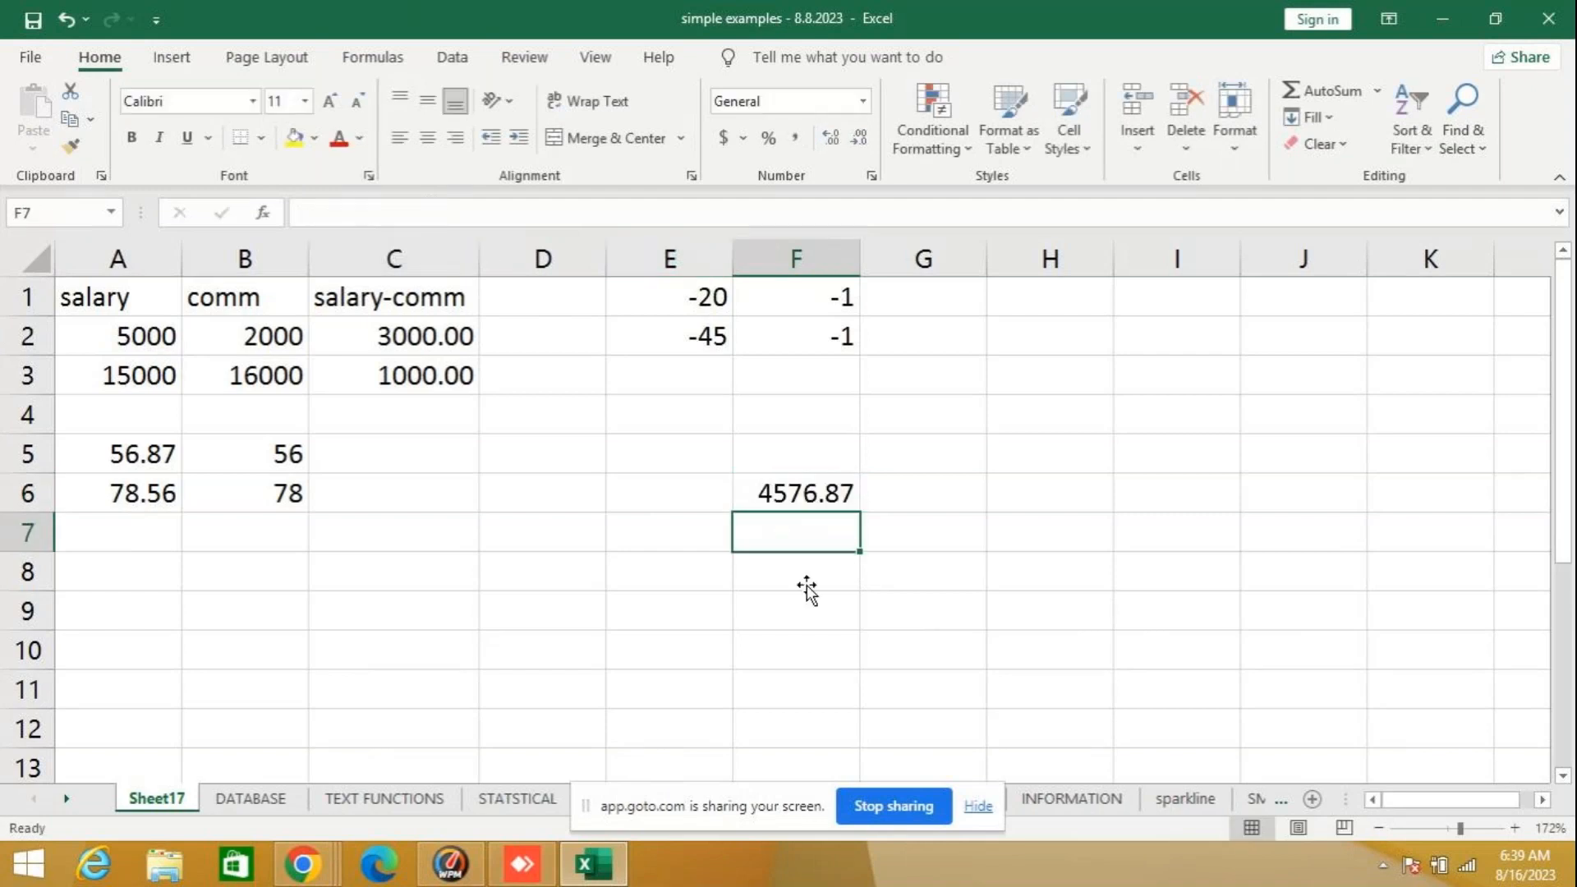
left_click(825, 496)
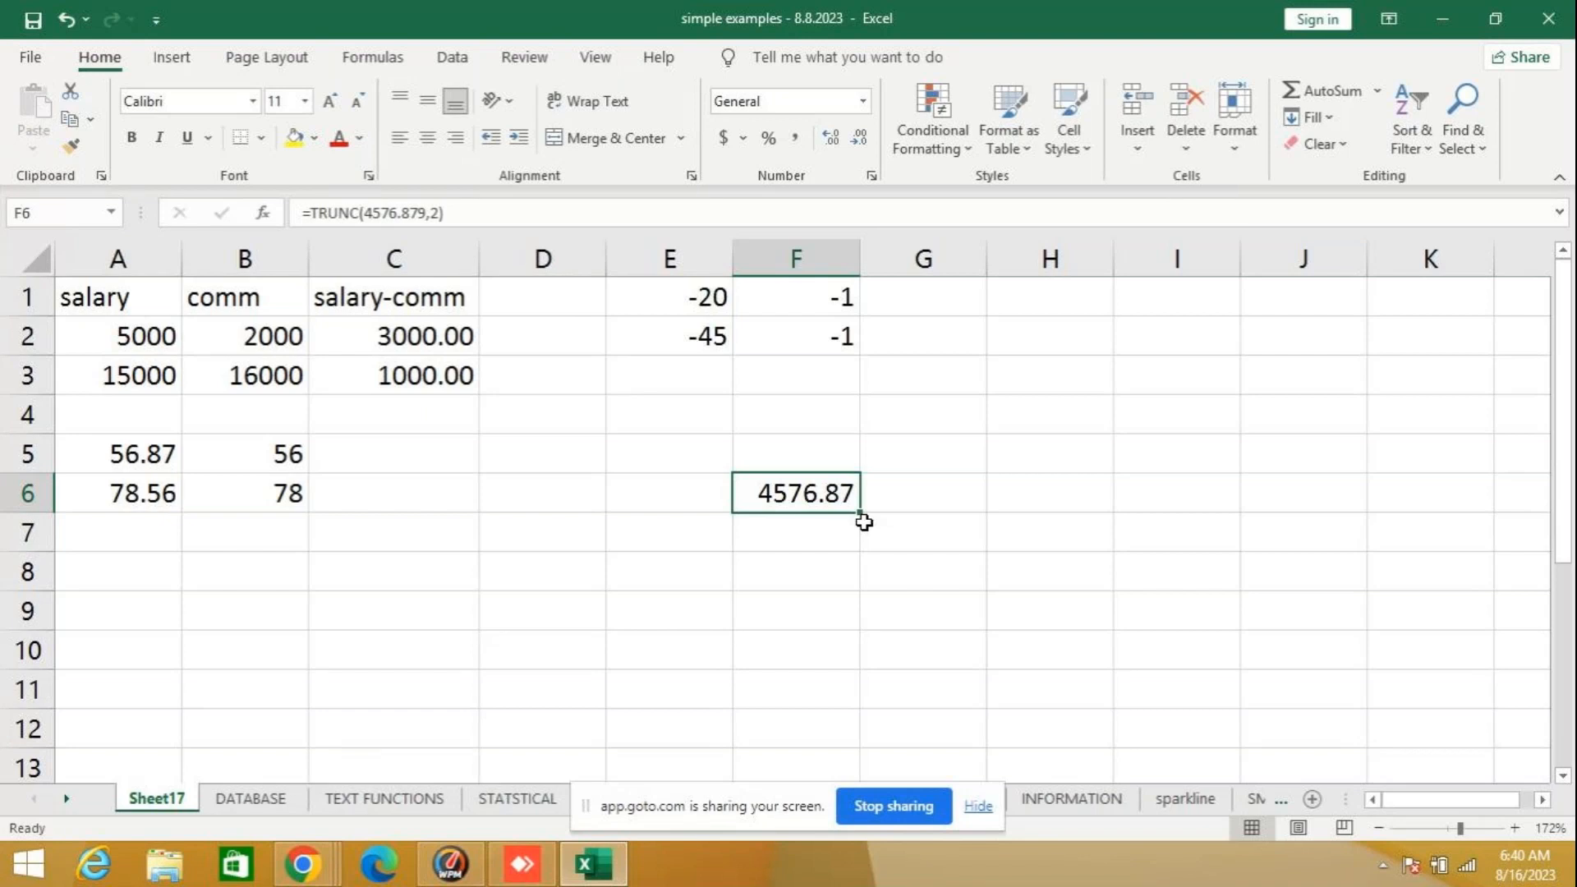
key("Delete")
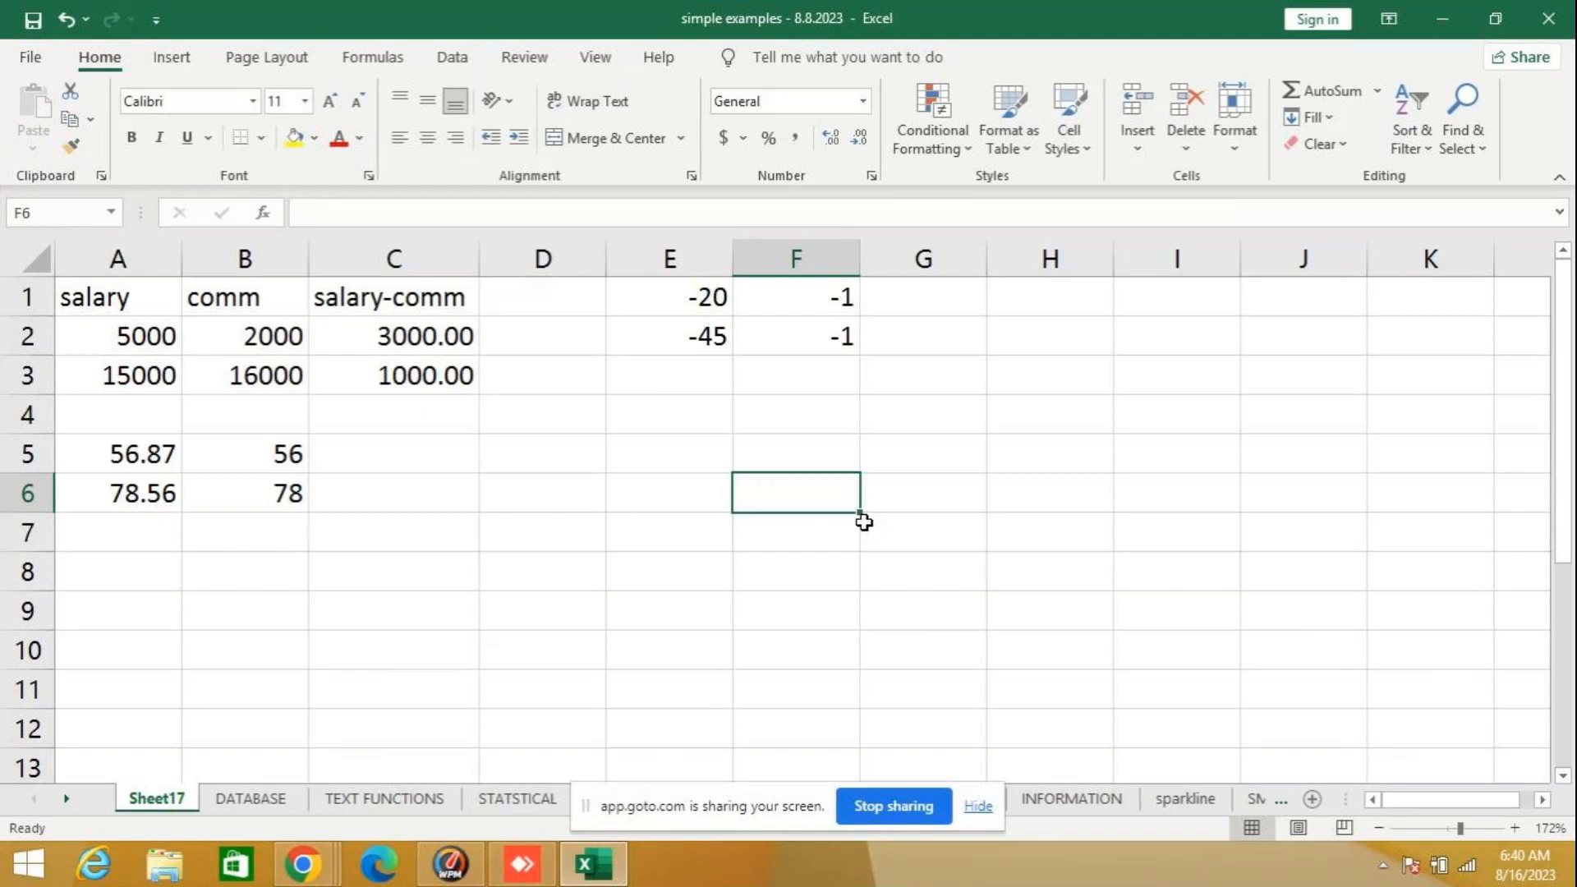
- Try the formula =TRUNC(8789.878,2) in cell E5, review it, and clear the cell
left_click(639, 466)
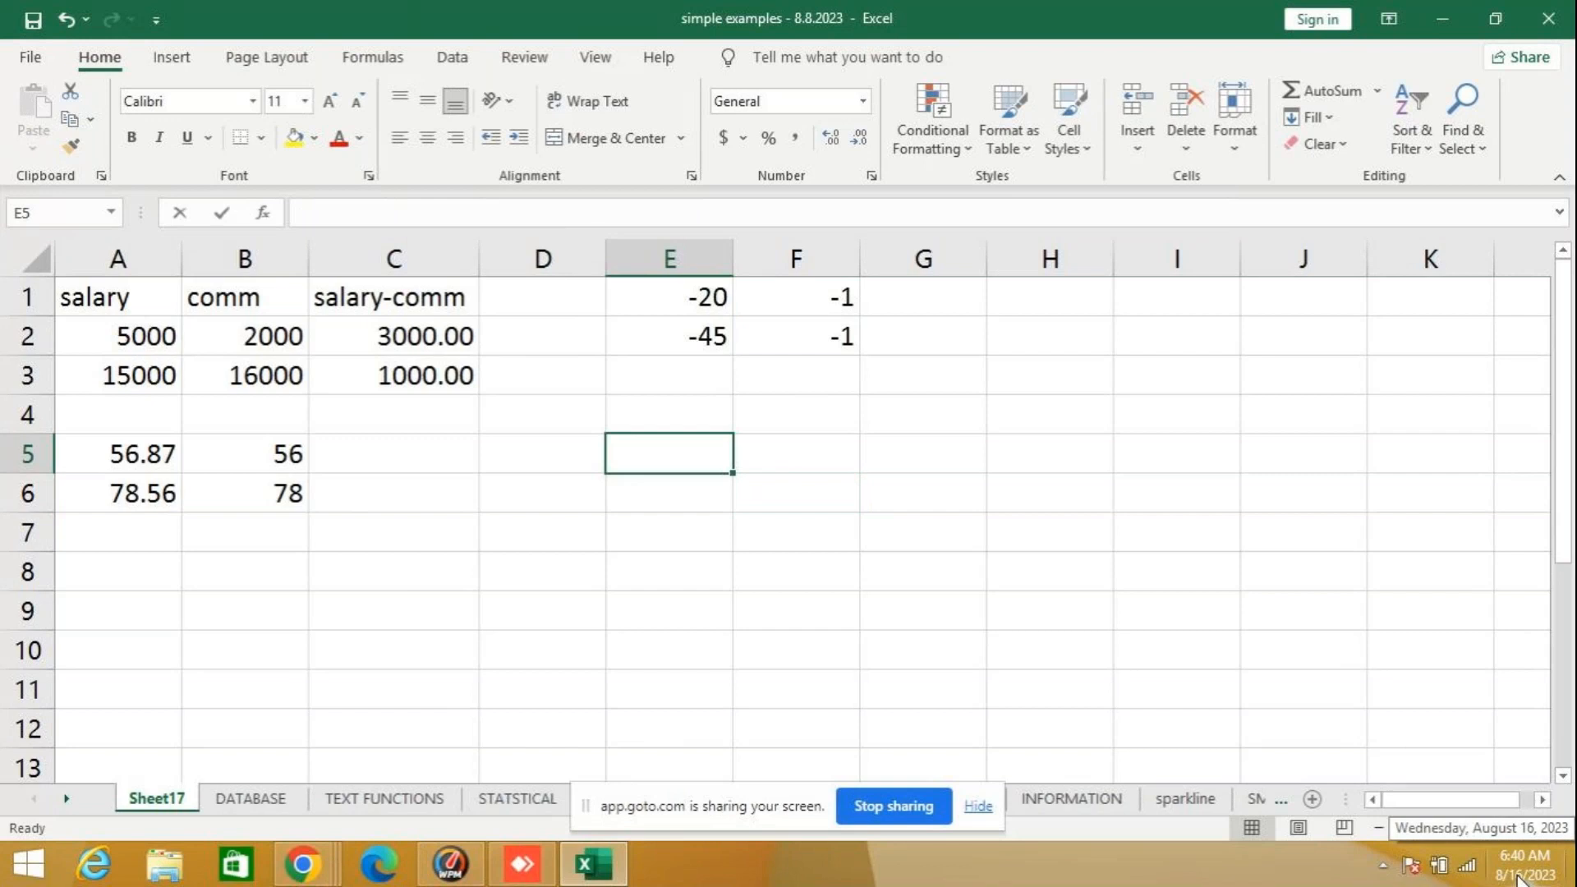
type("=")
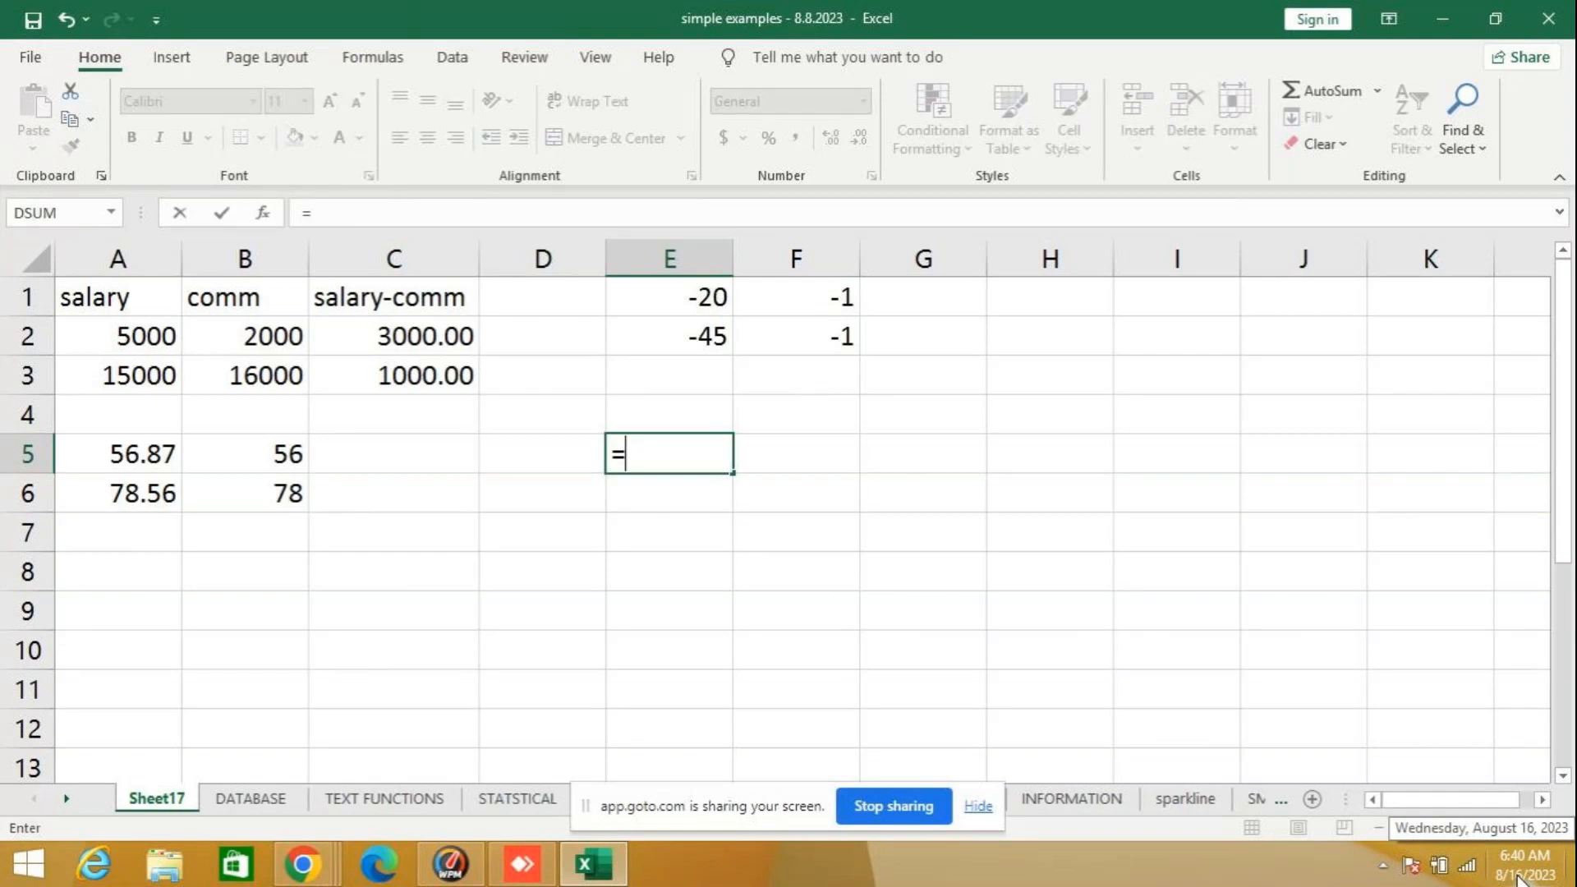
type("trunc")
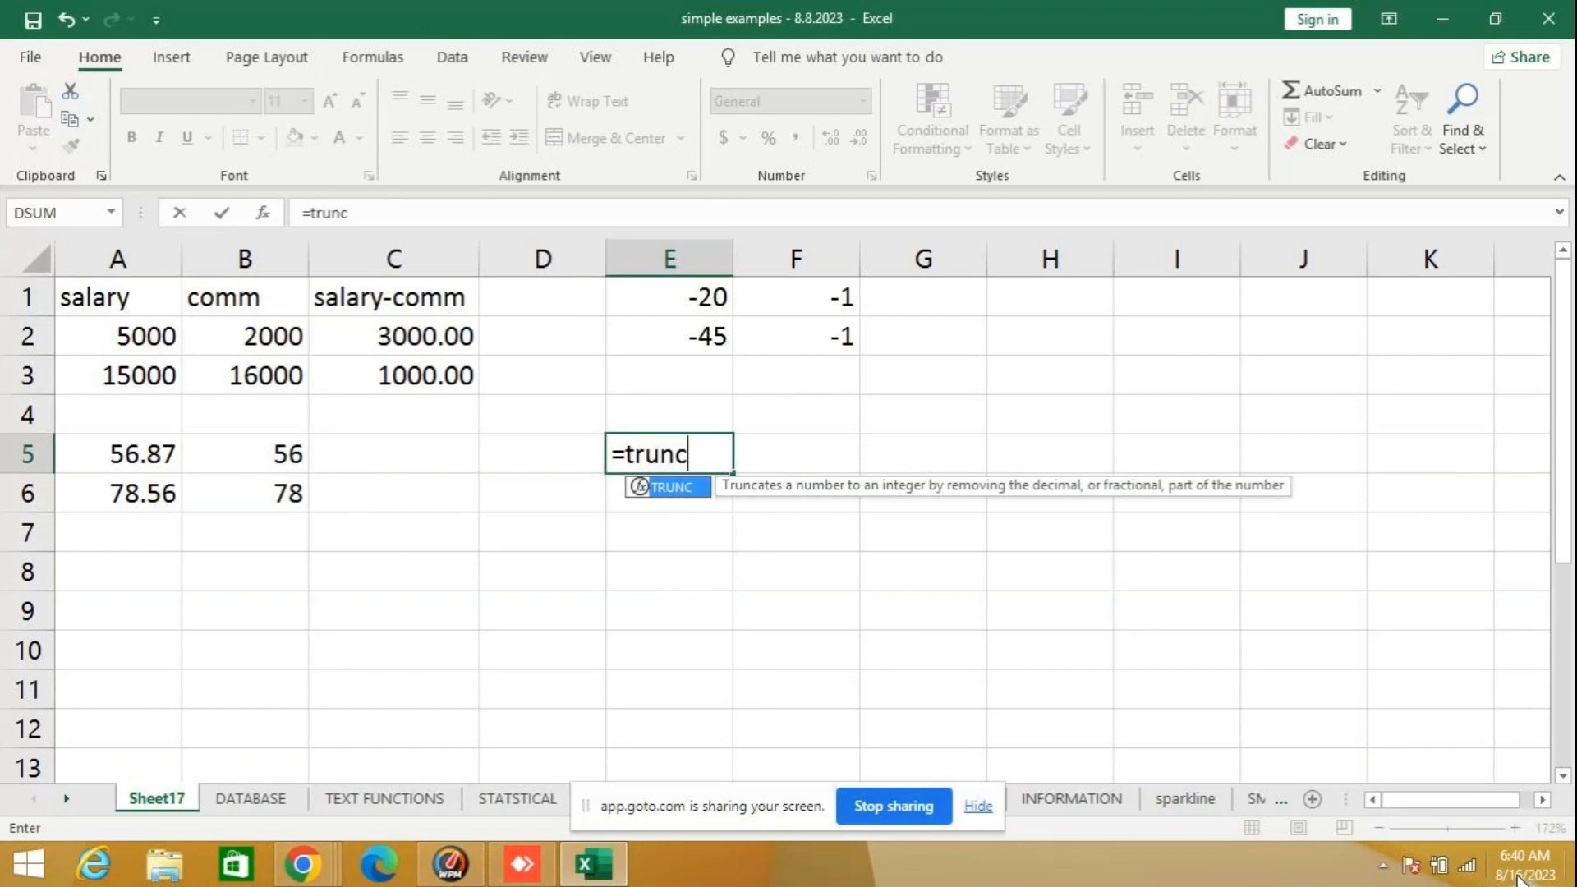
type("(878")
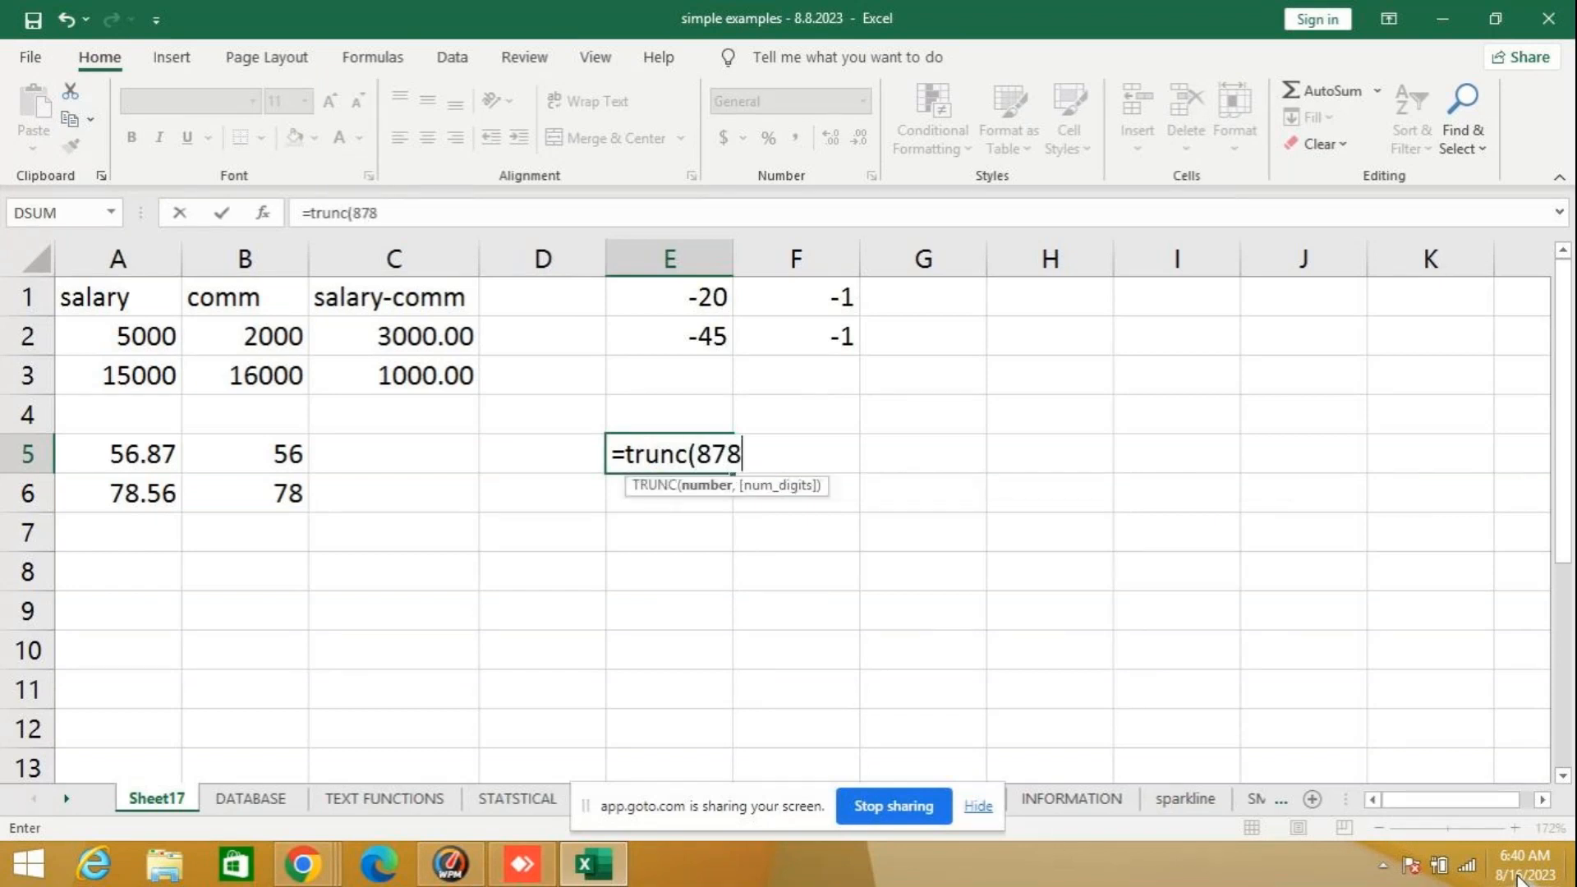
type("9.878")
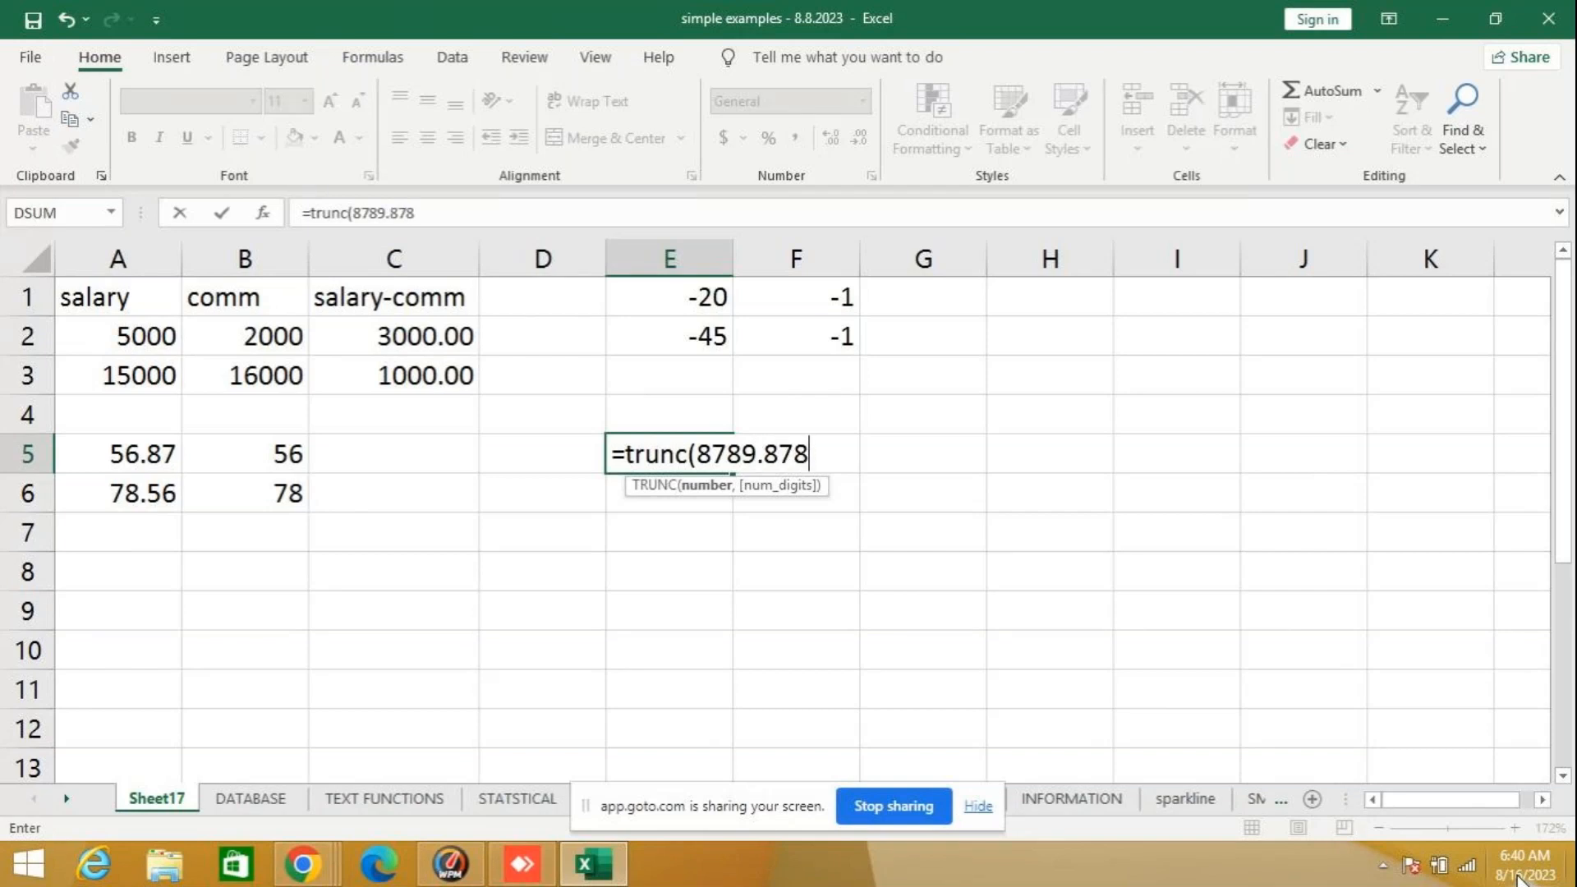
type(",2")
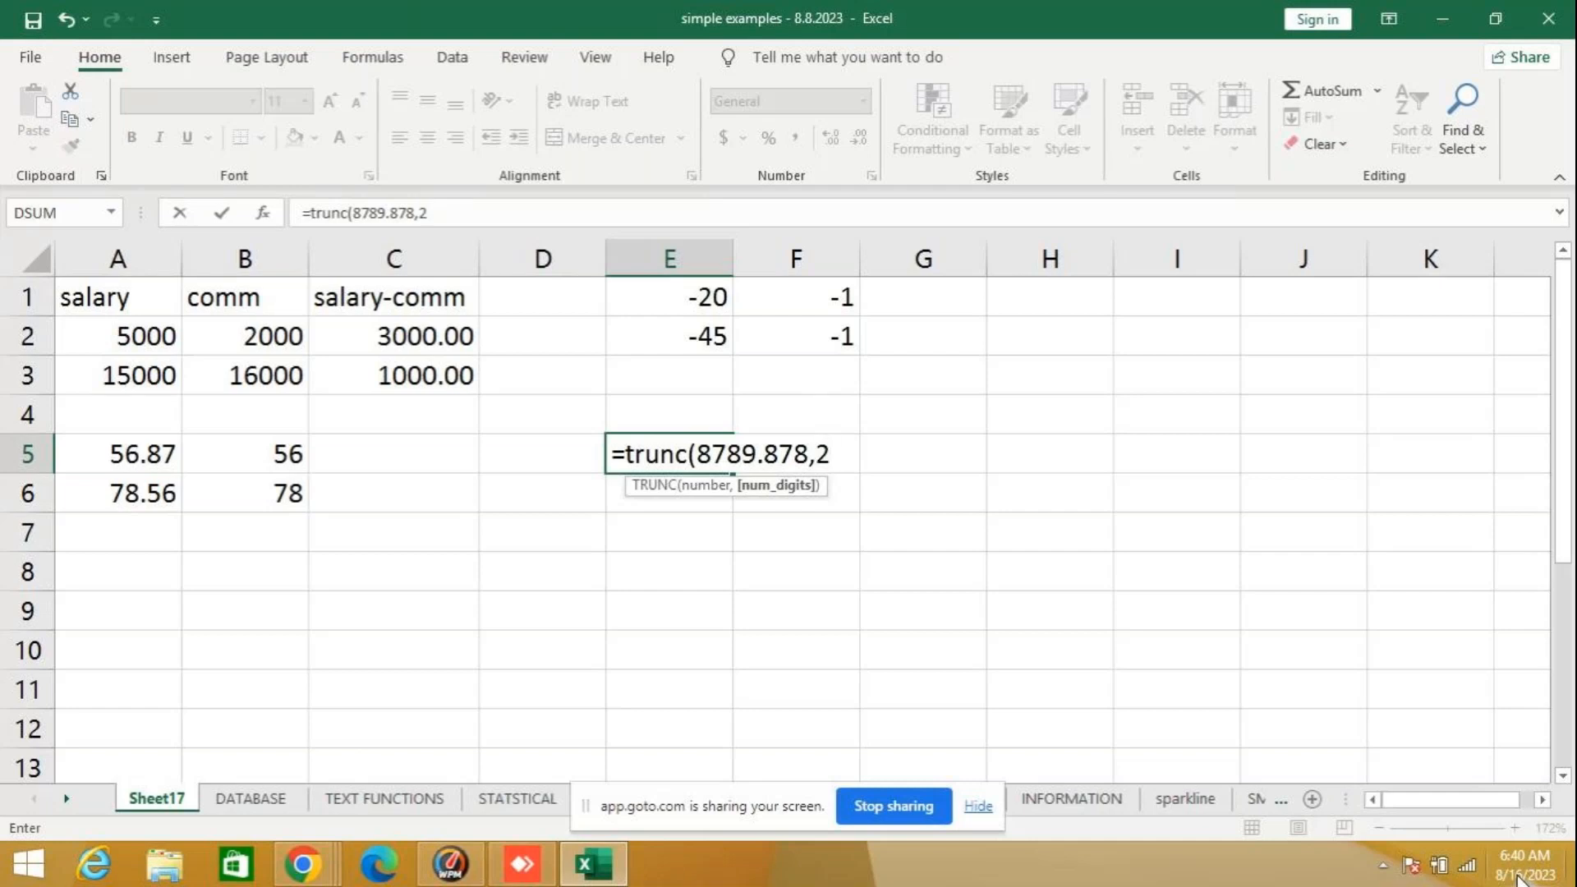
type(")")
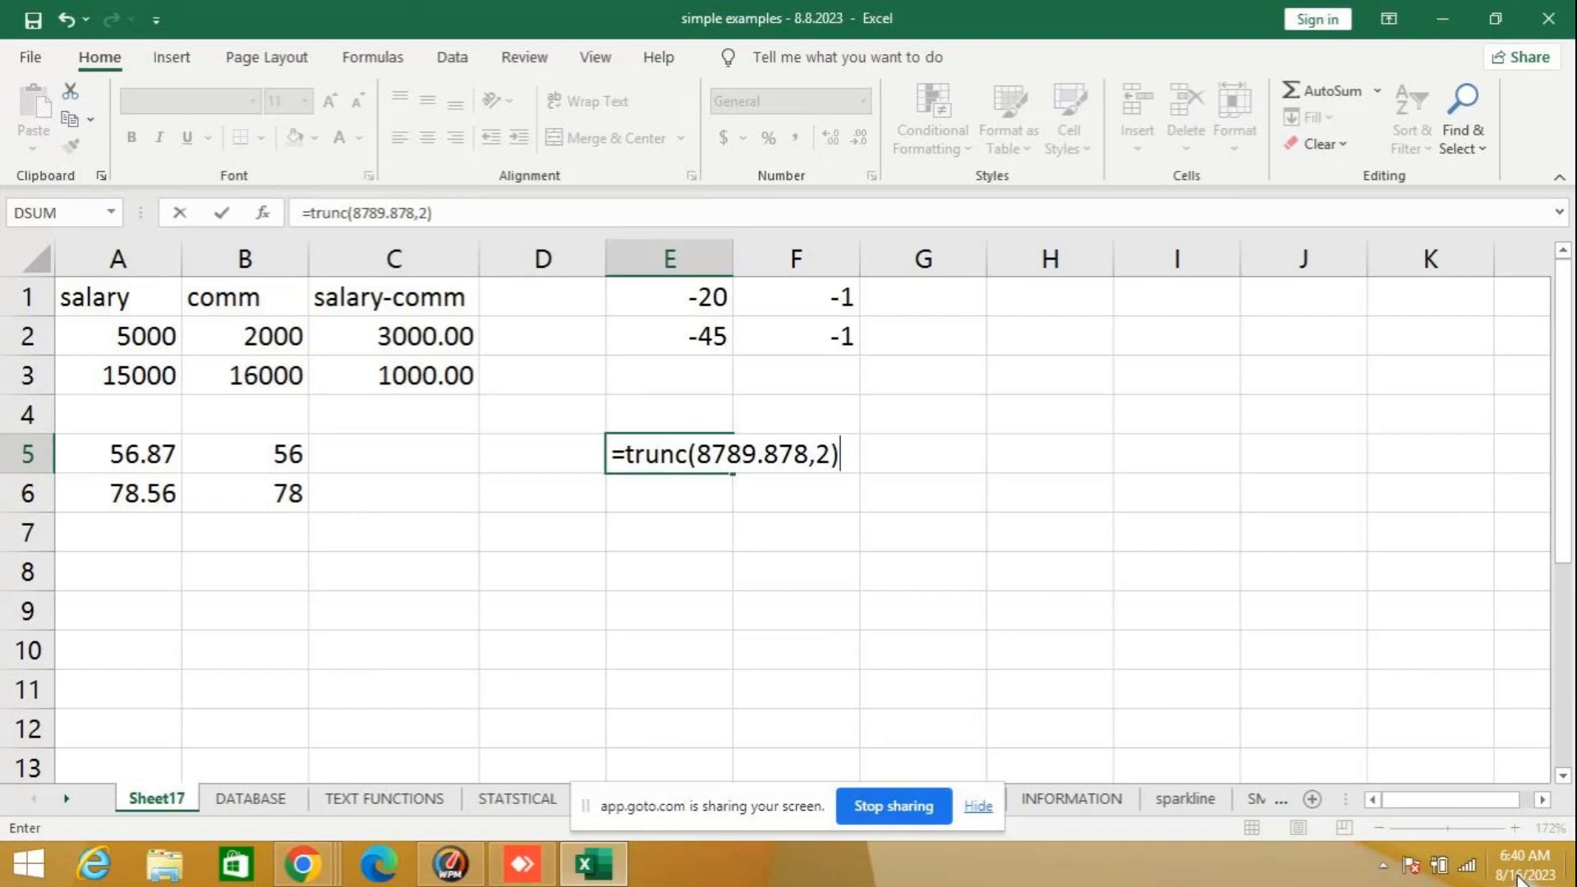
key("Return")
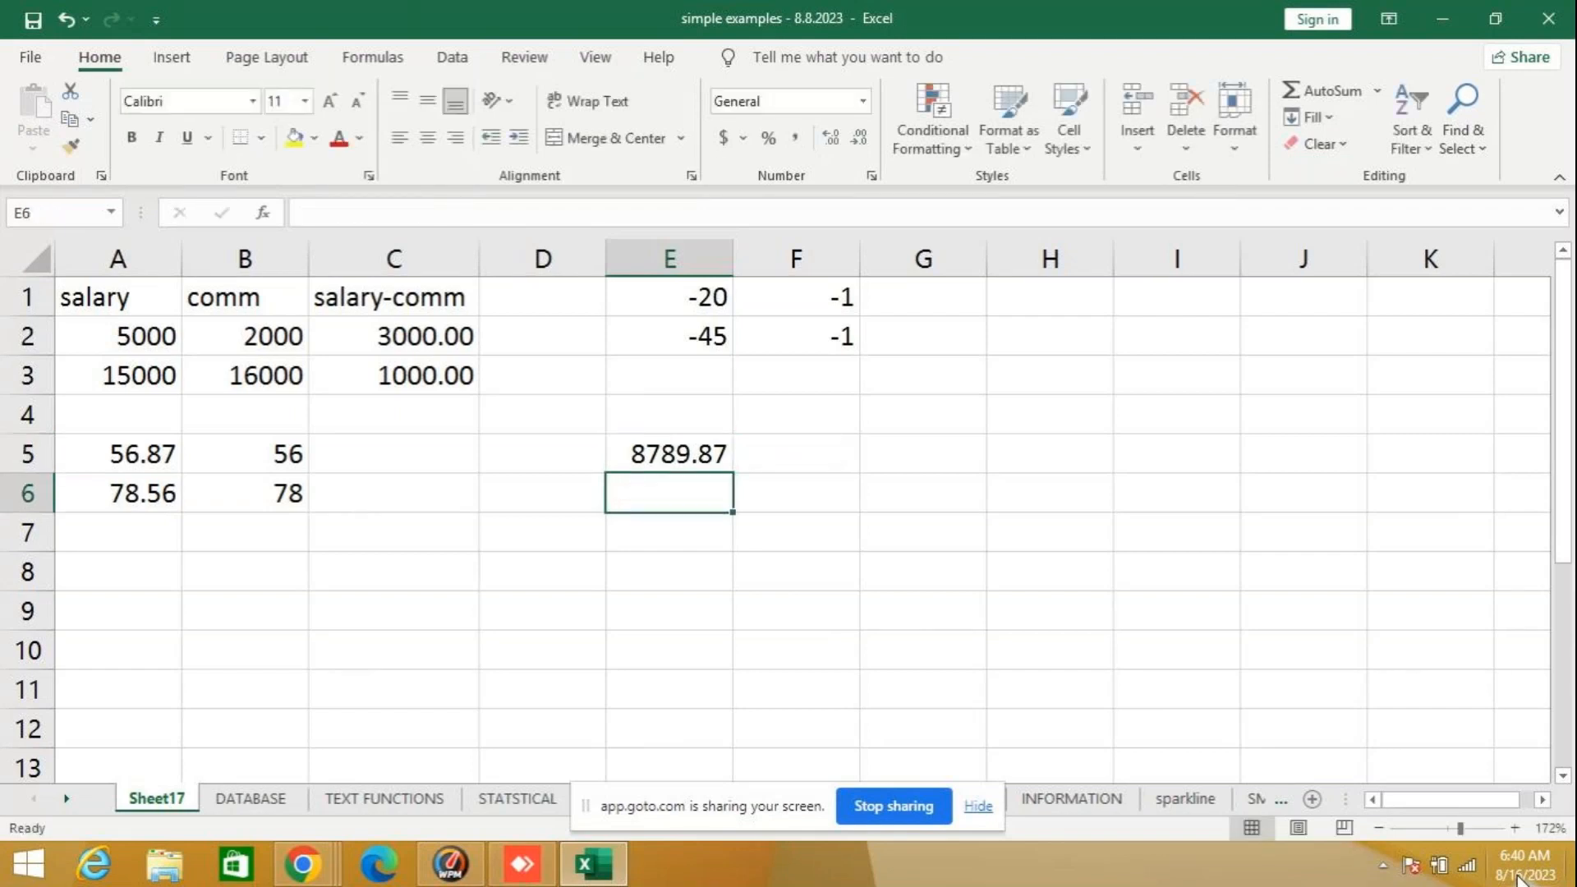
left_click(669, 454)
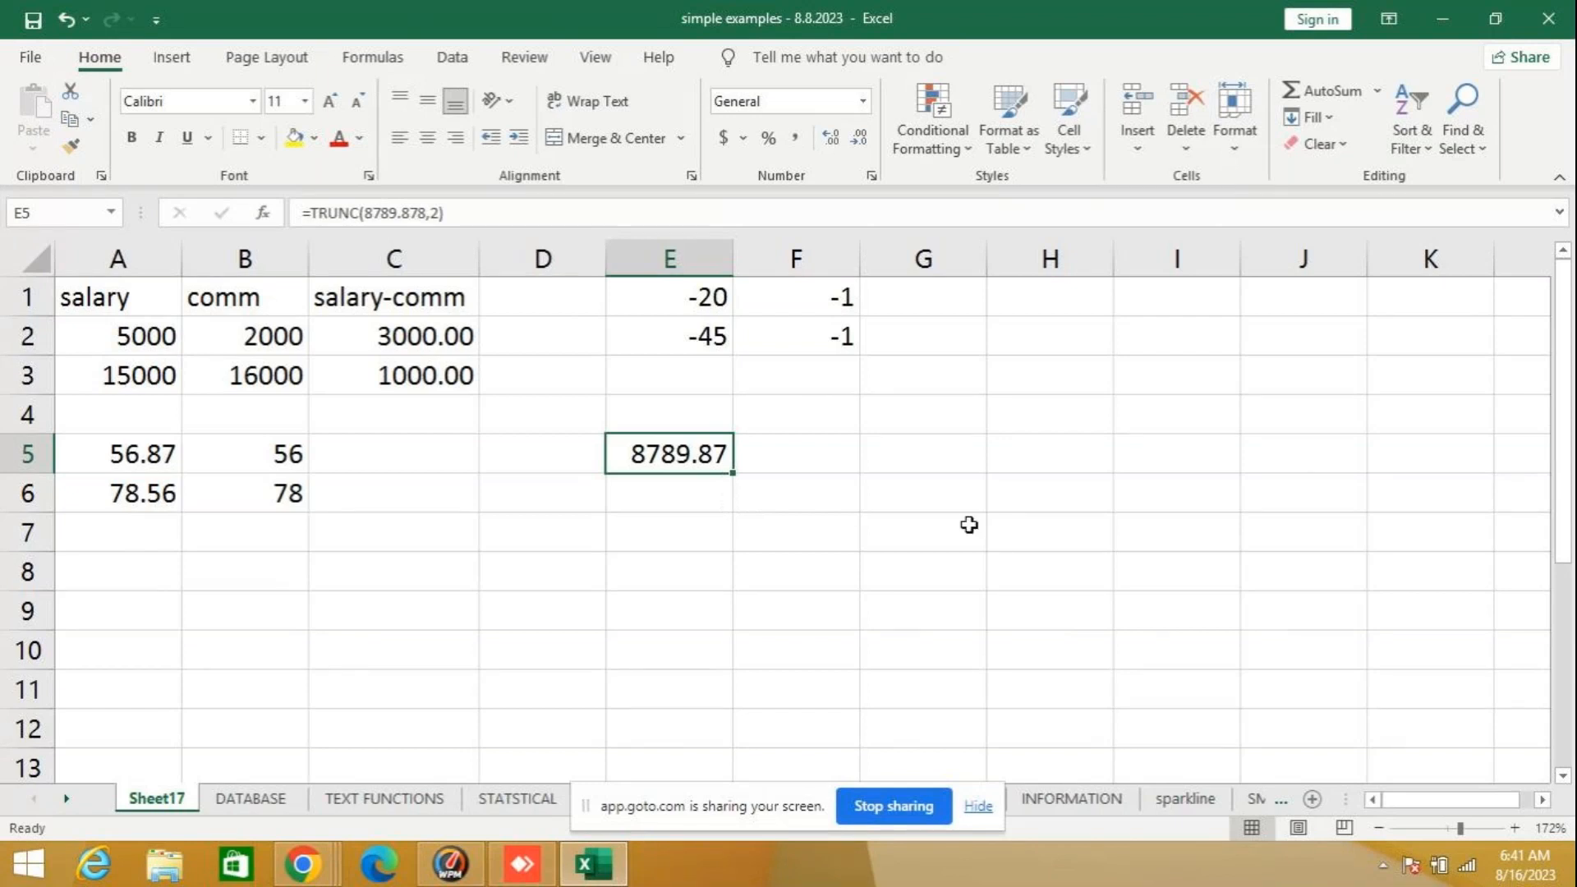
key("BackSpace")
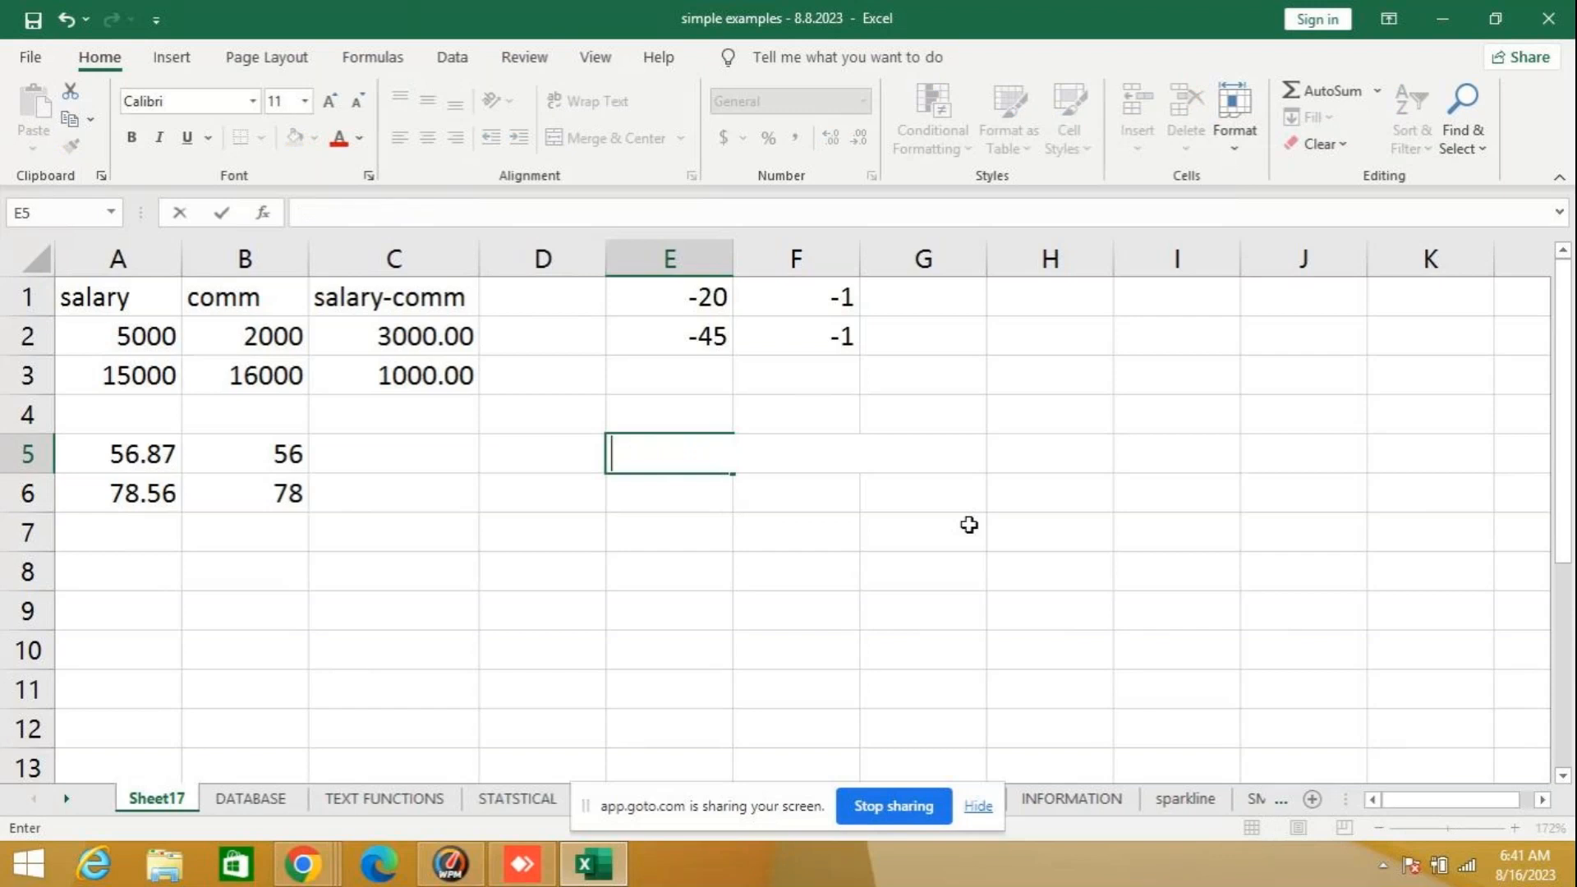
key("Return")
- Enter 6789.783 in cell E6 and increase its display to three decimal places
key("Up")
key("Down")
type("=")
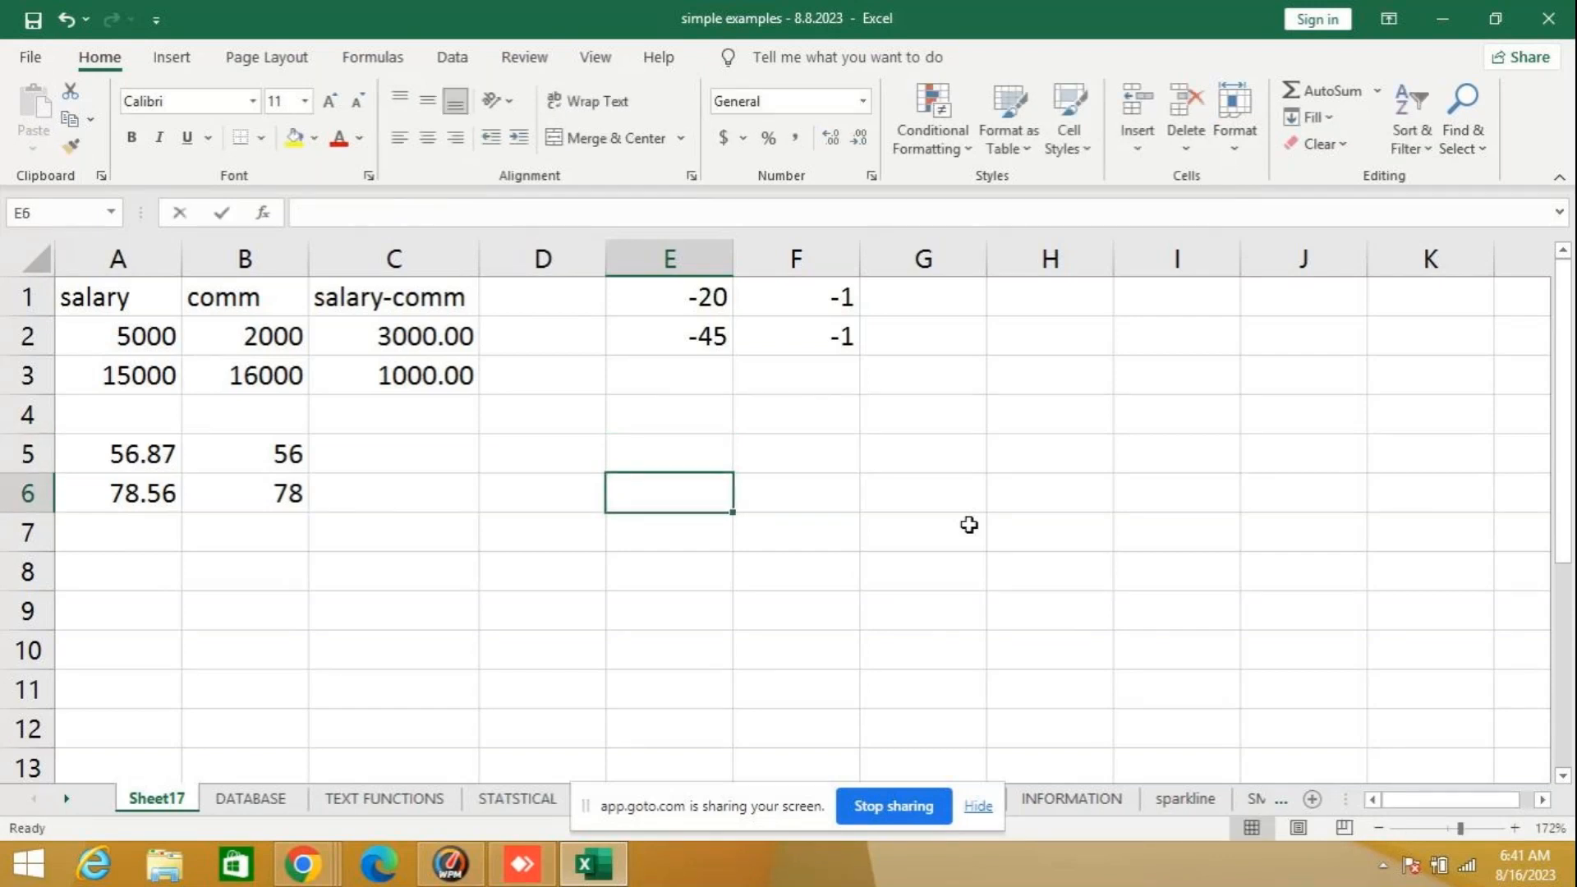
type("6789.")
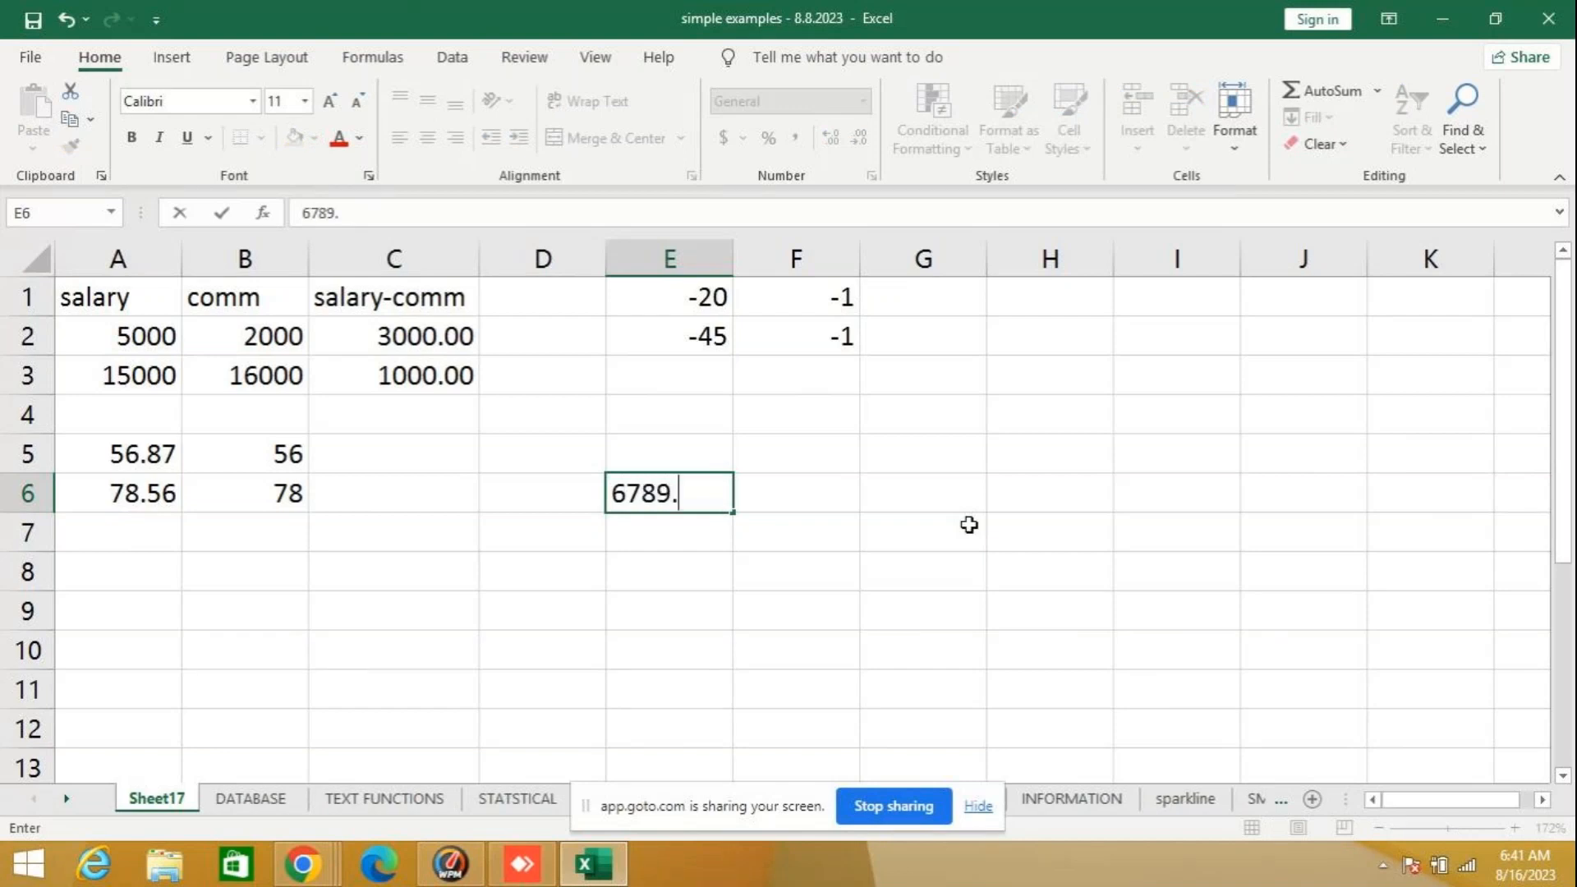
type("783")
key("Return")
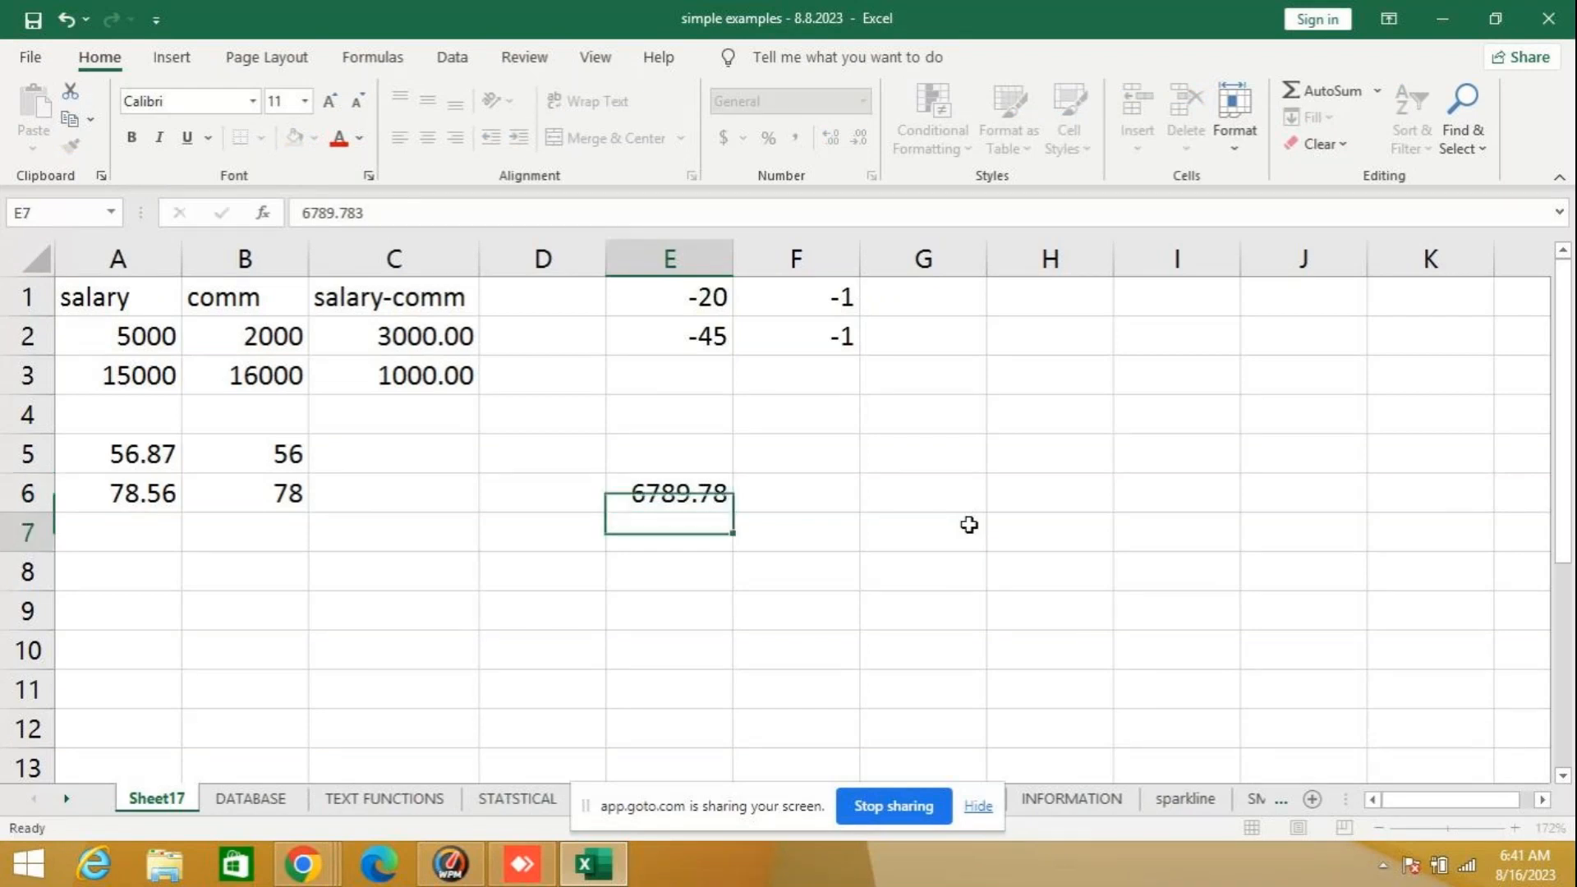
left_click(647, 487)
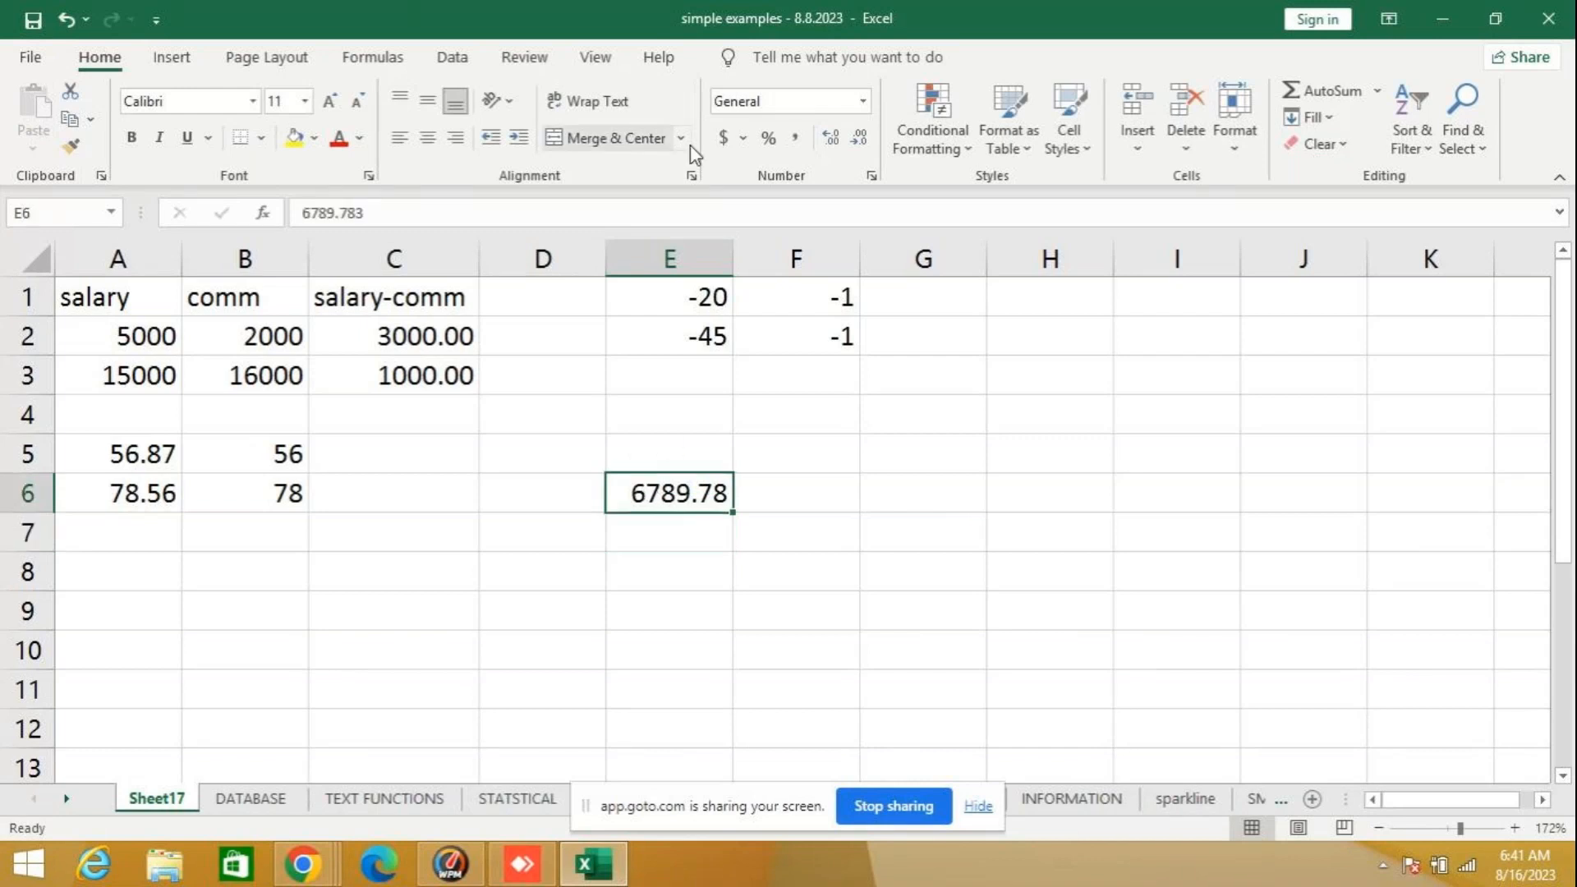
left_click(832, 137)
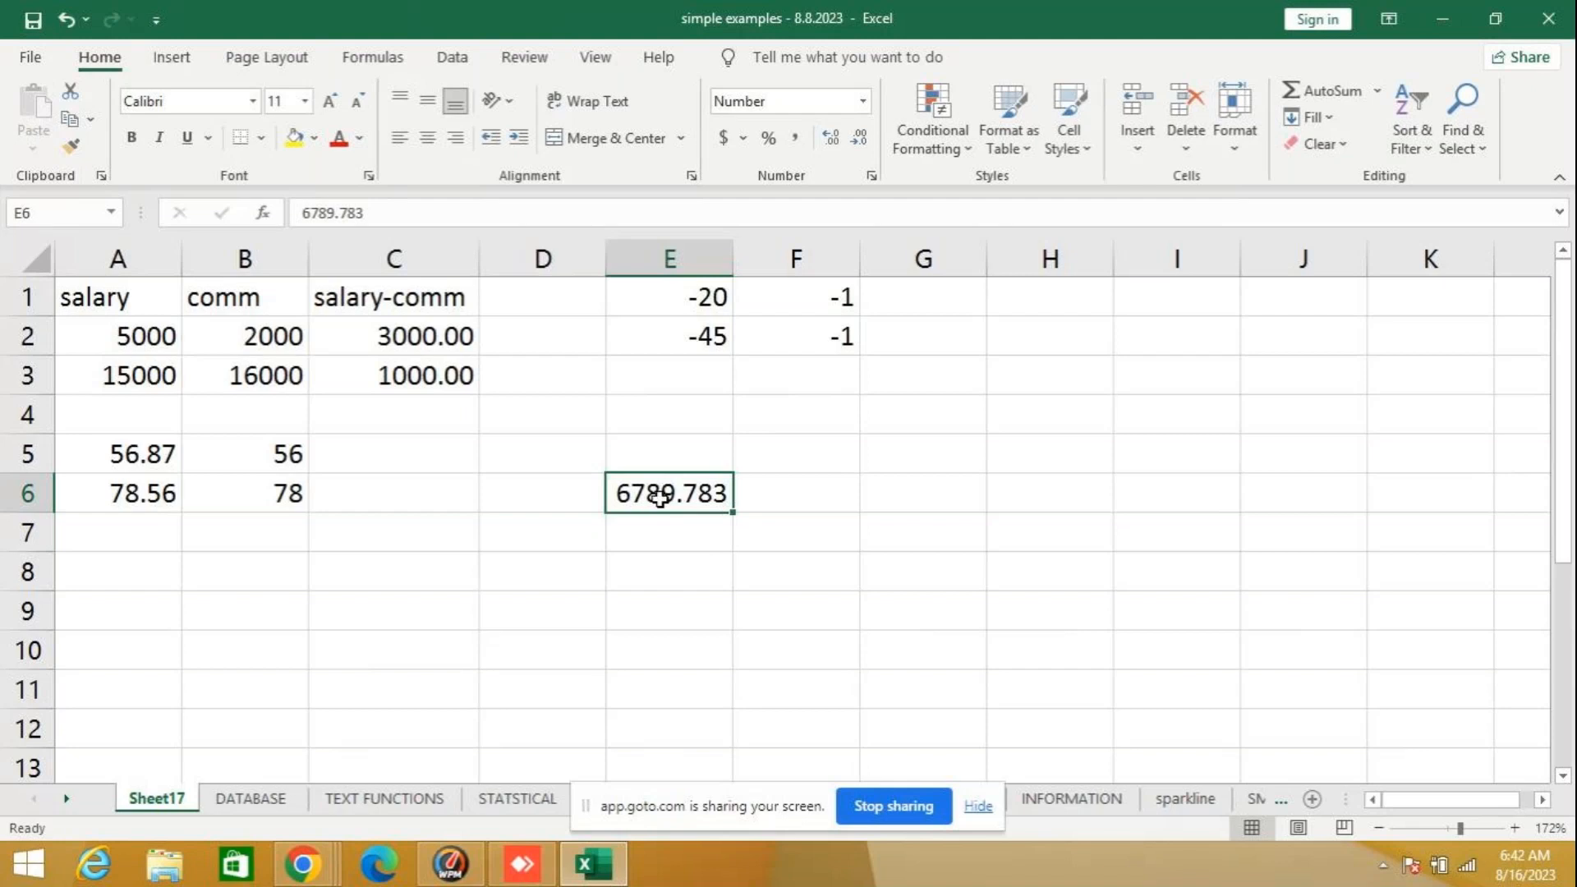
- Truncate the number in cell E6 to one decimal with the formula =TRUNC(E6,1) in cell F6
left_click(806, 491)
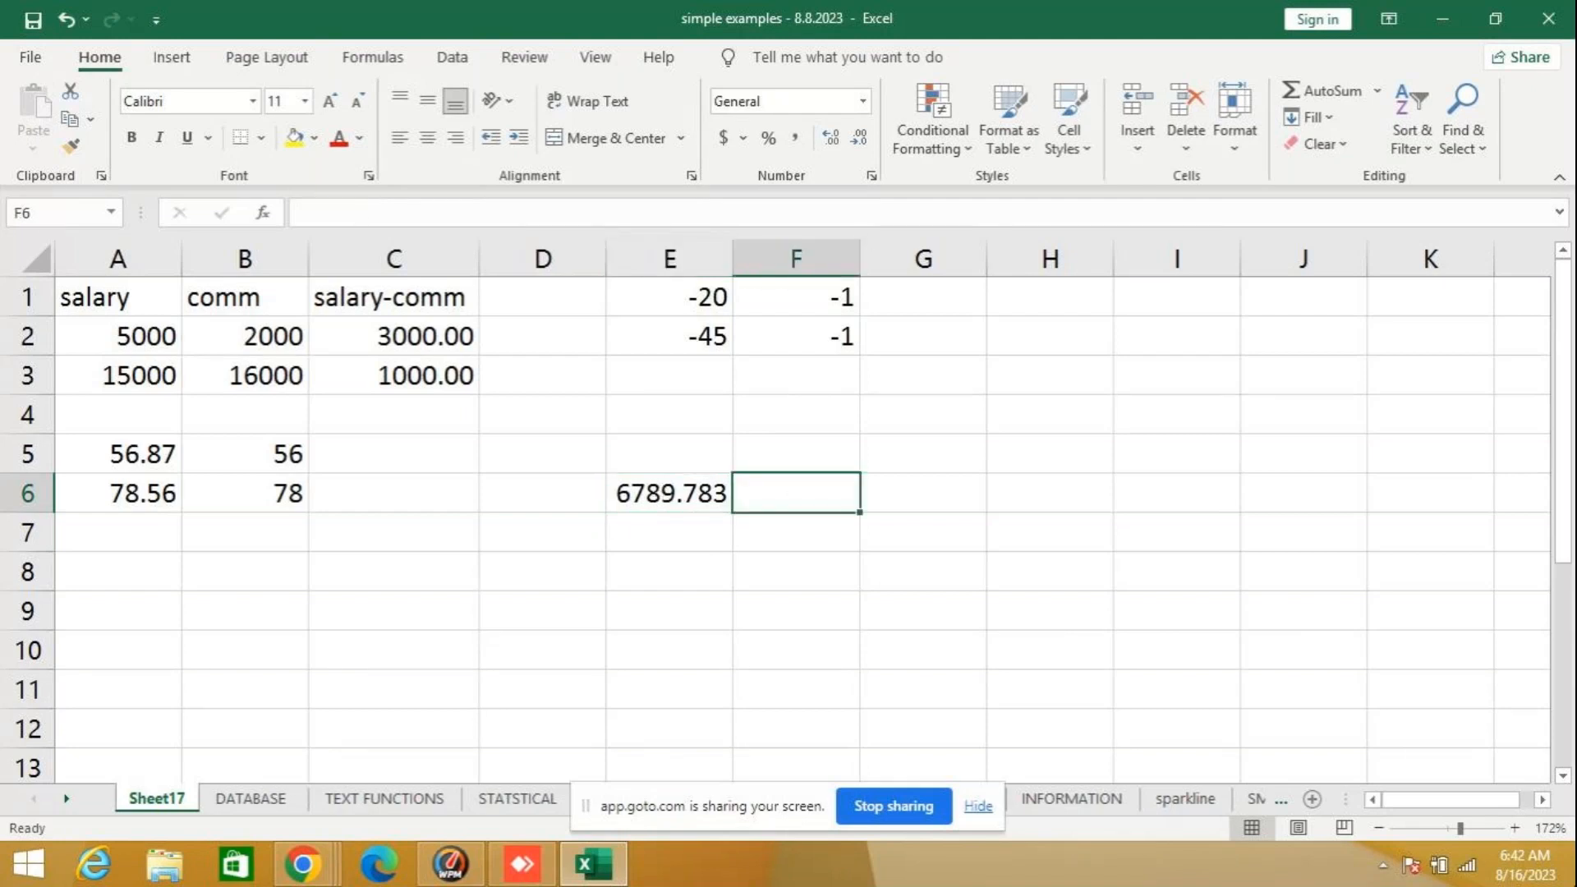
type("=")
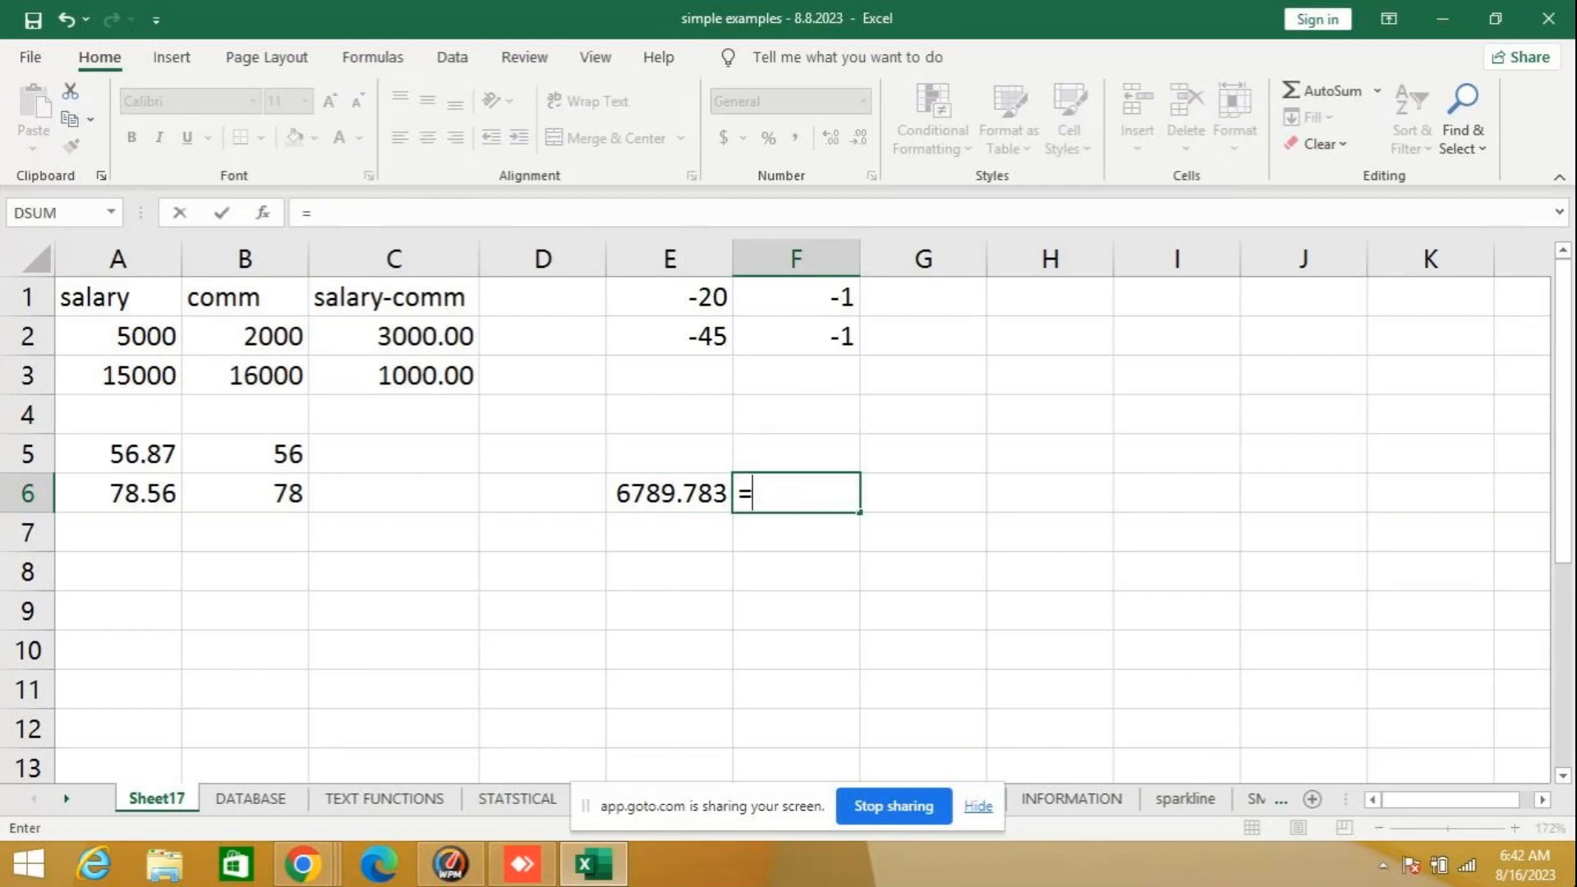
type("tru")
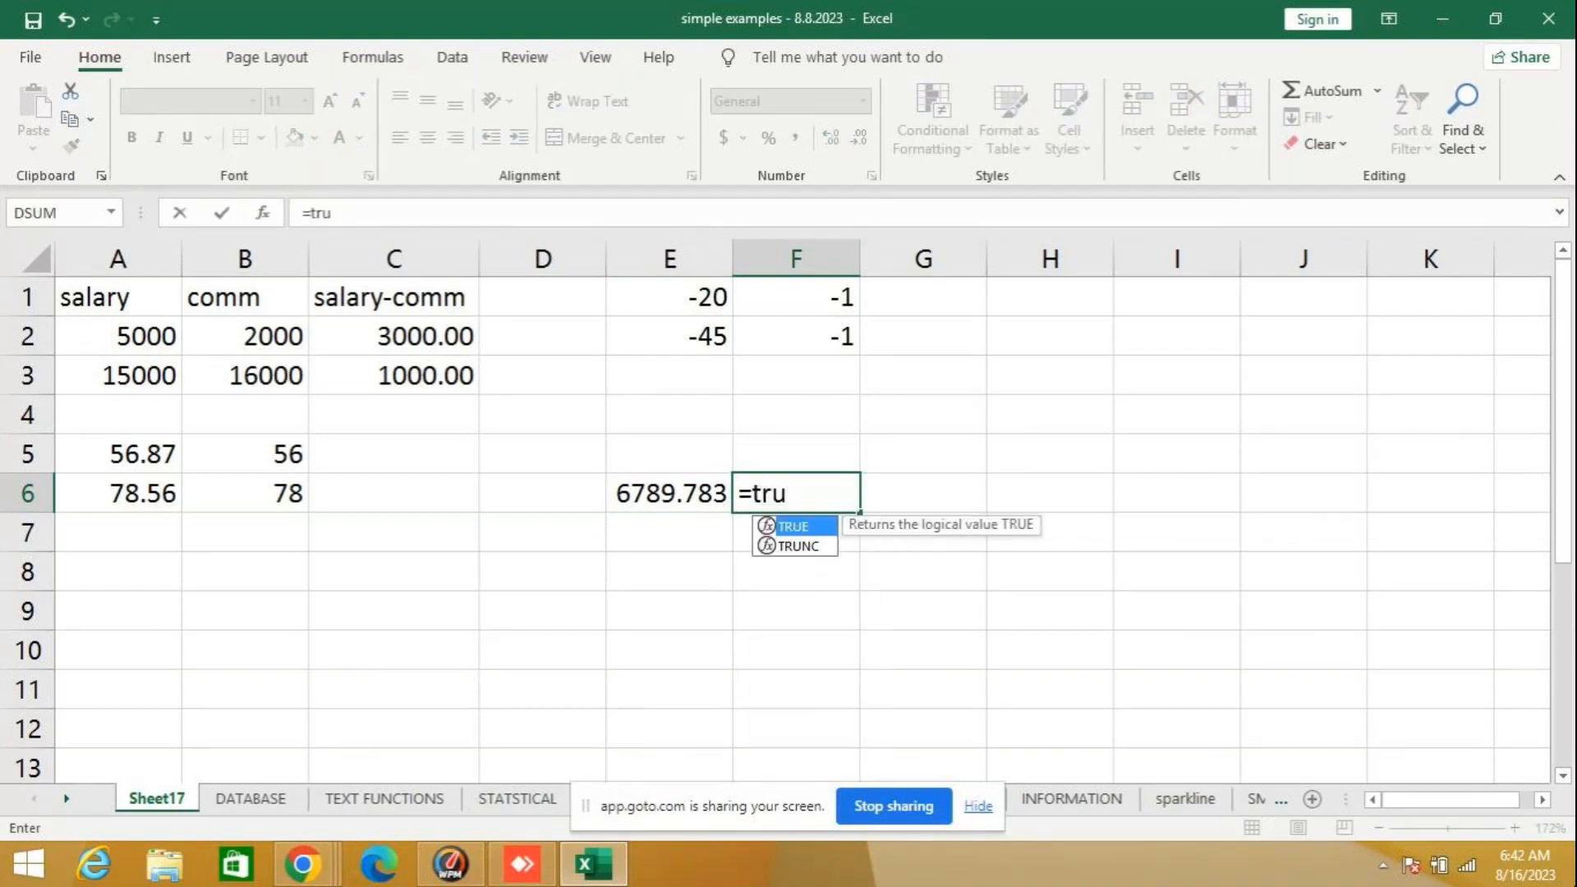
type("nc(")
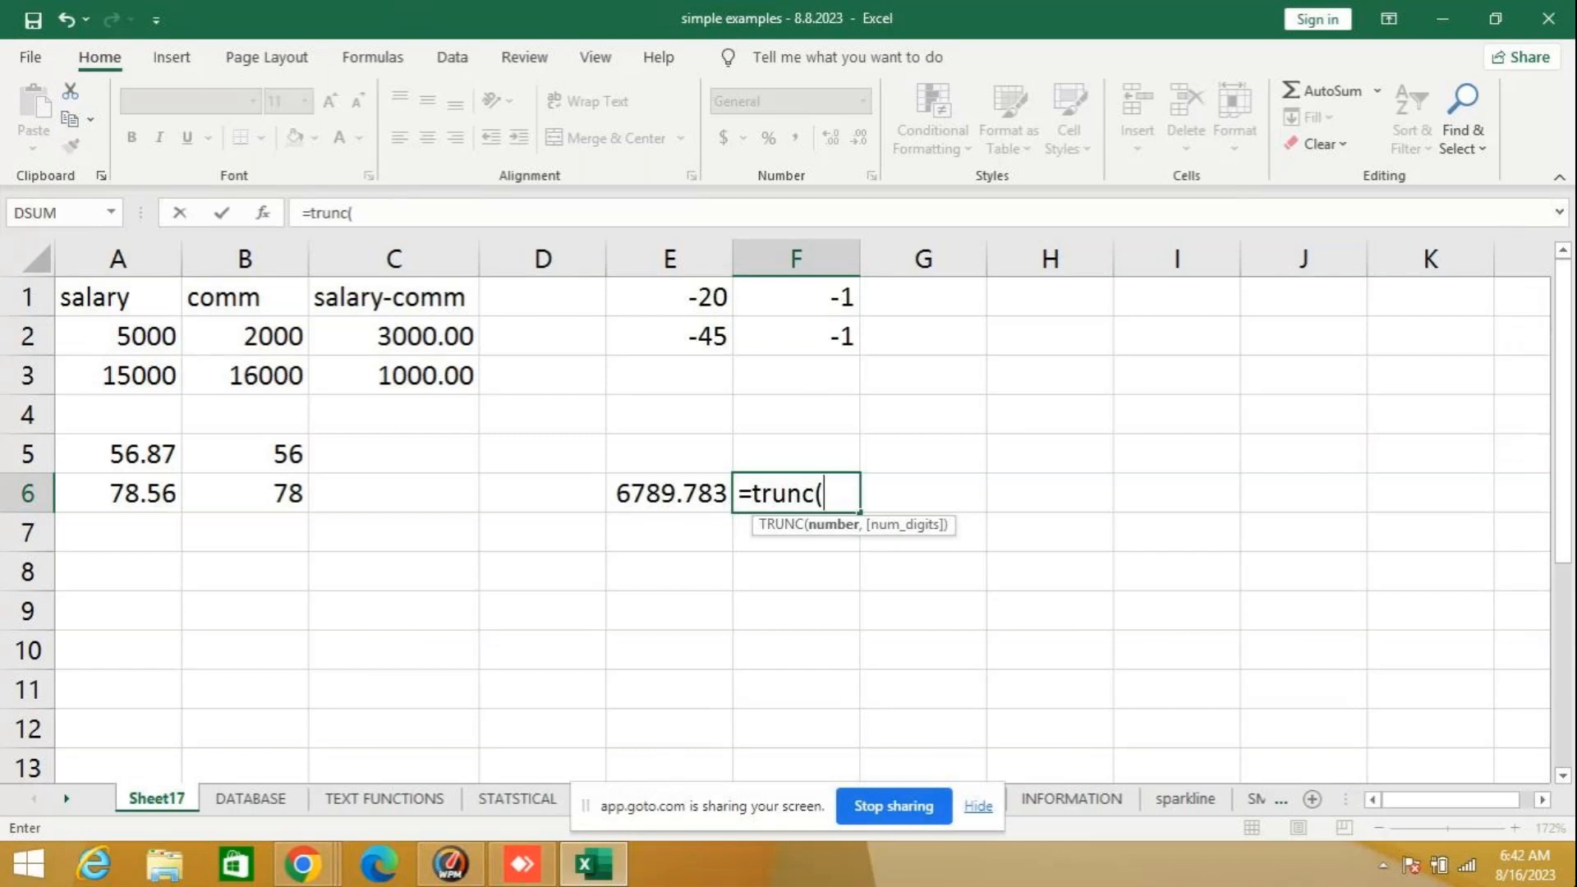
type("e6,")
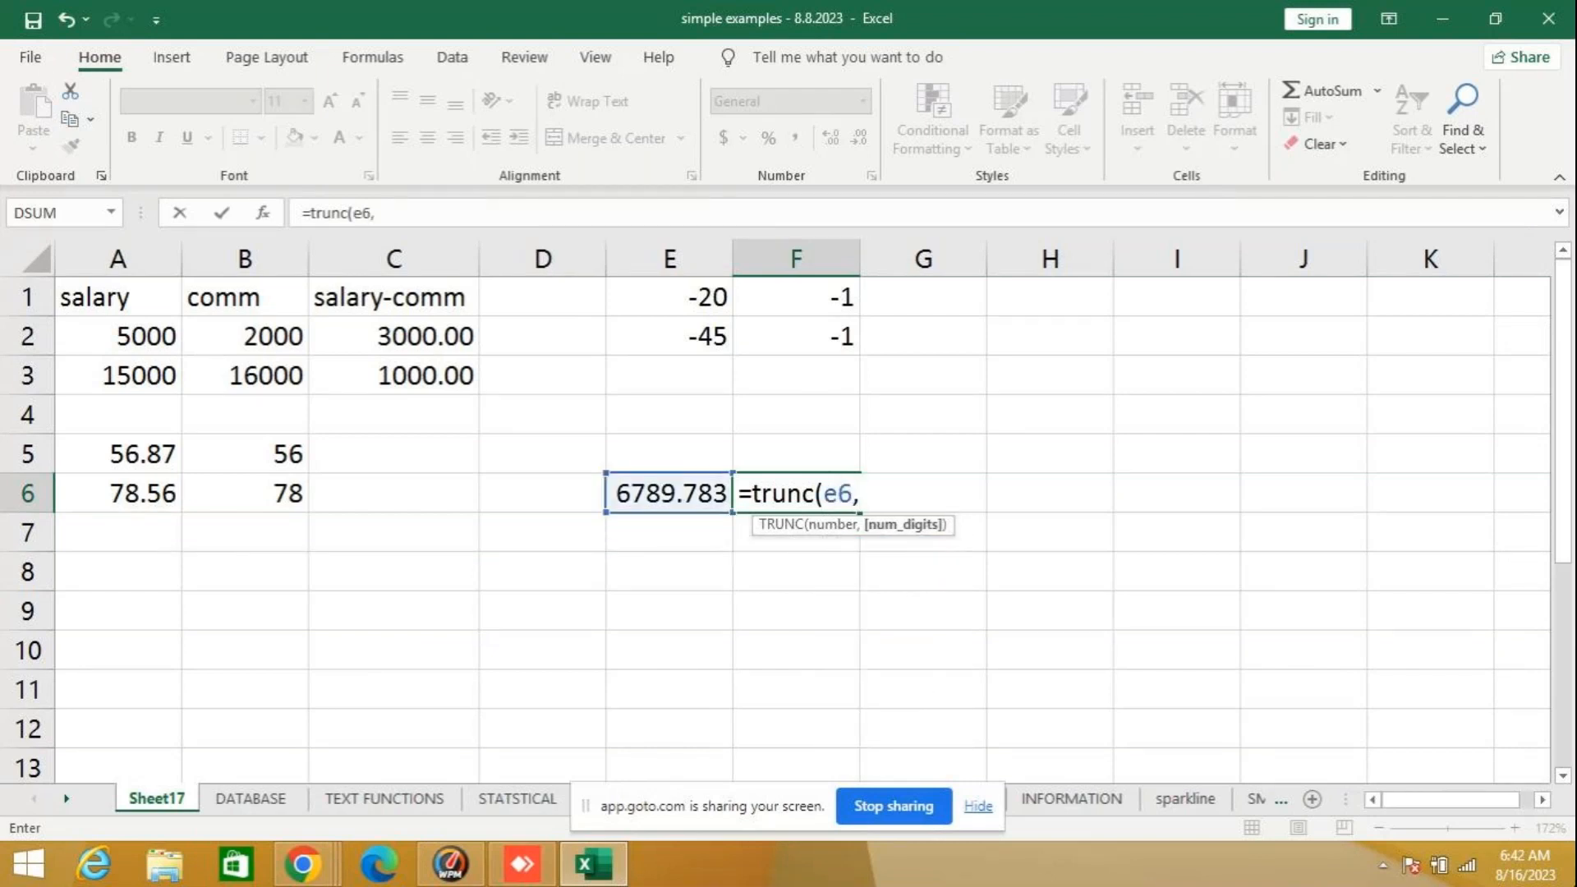
type("1)")
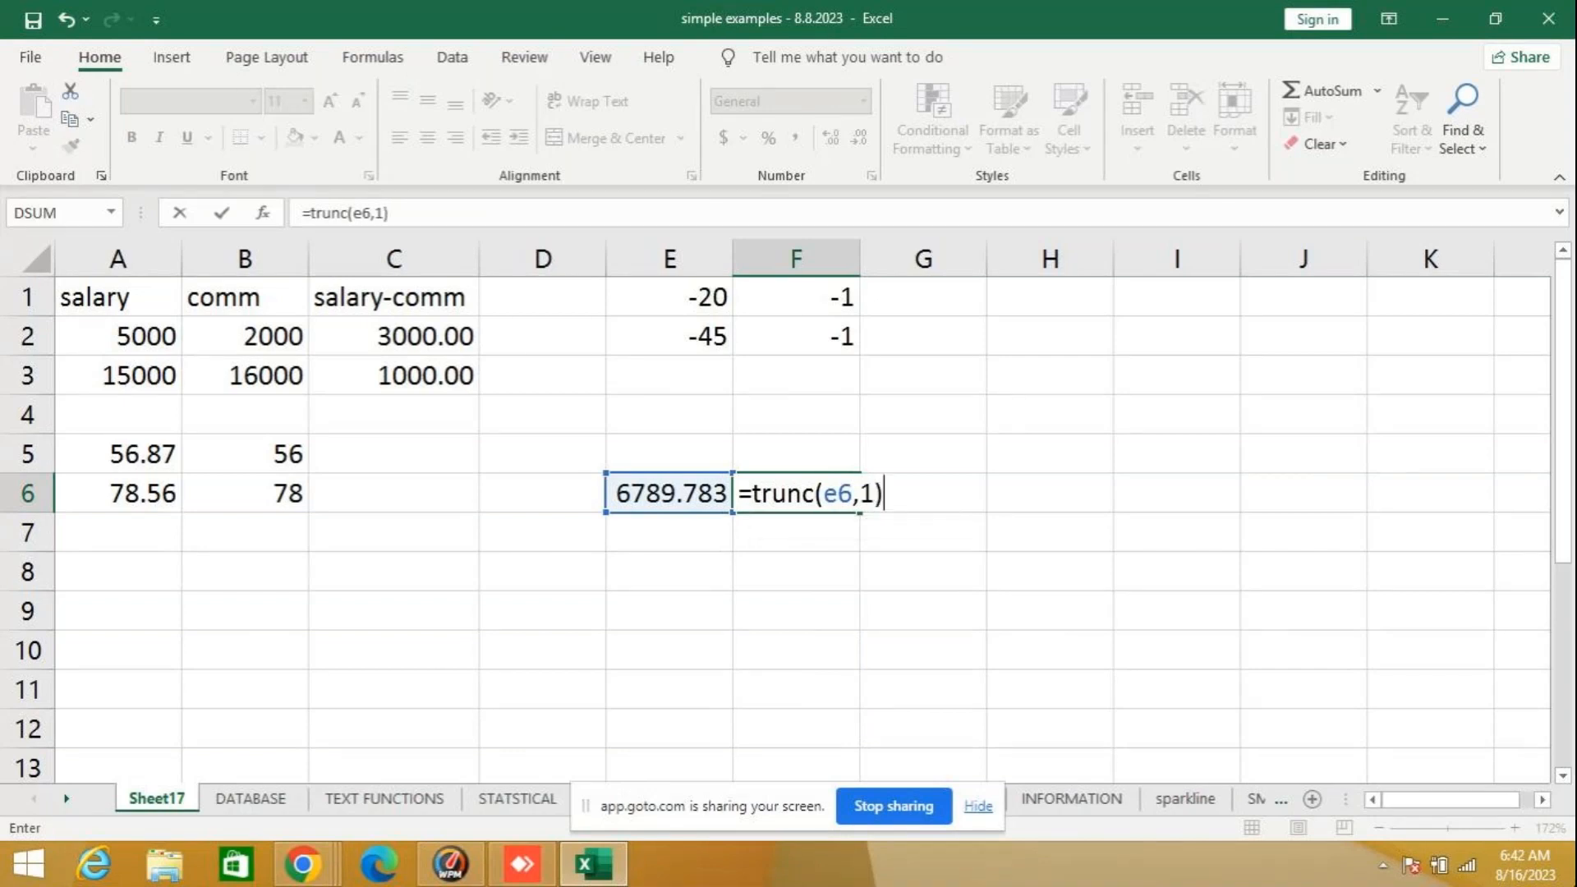
key("Return")
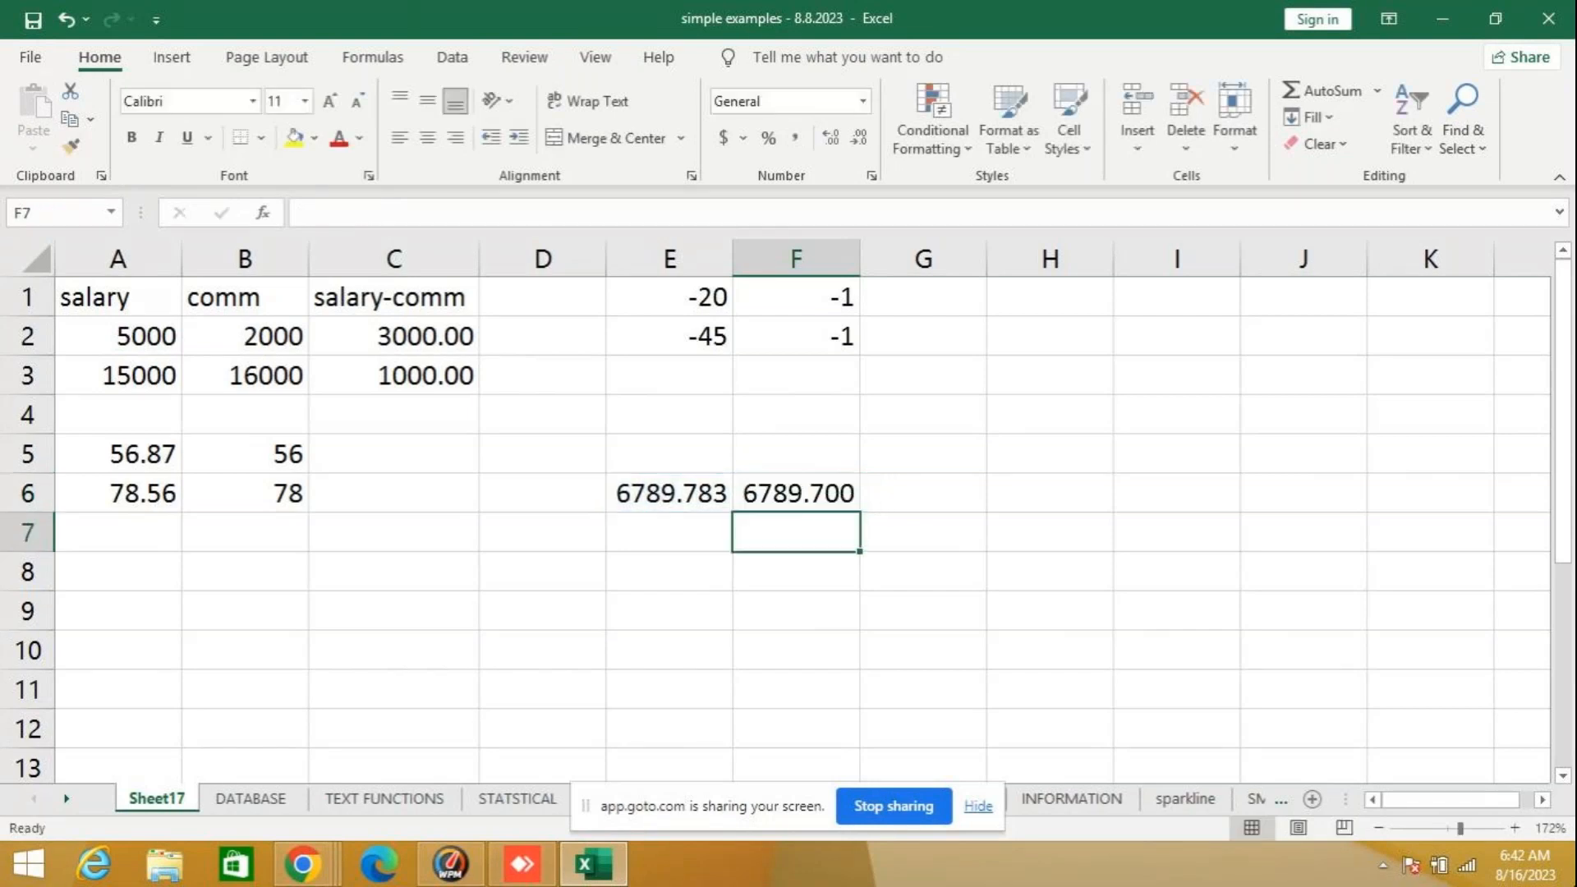
- Reduce the display of the TRUNC result in cell F6 to one decimal place and clear the cell
left_click(808, 490)
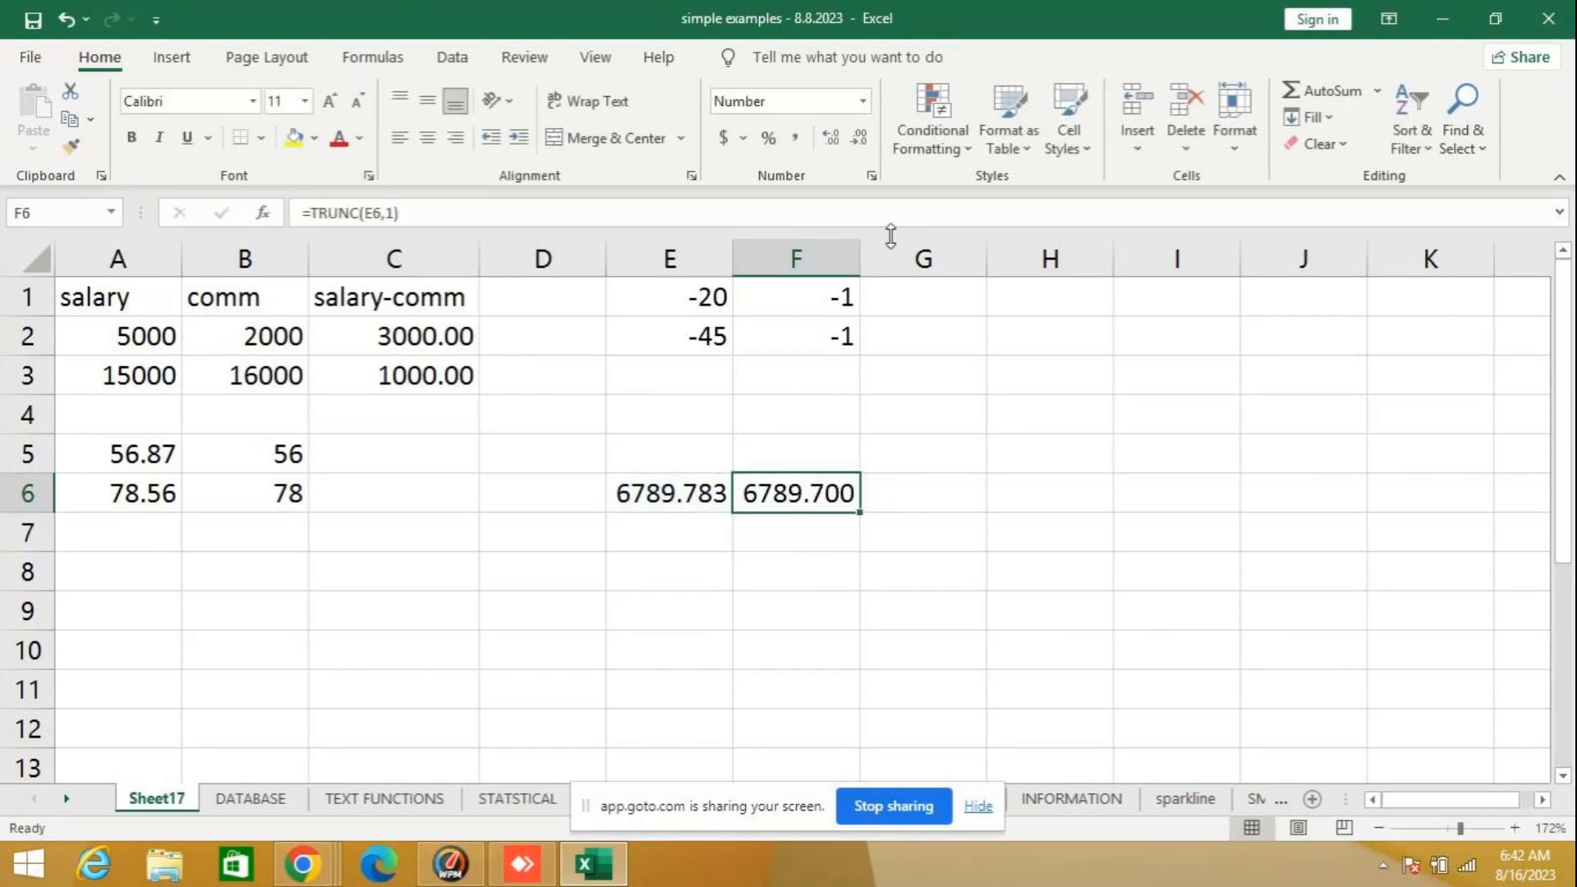
left_click(832, 141)
left_click(861, 141)
left_click(868, 143)
left_click(868, 143)
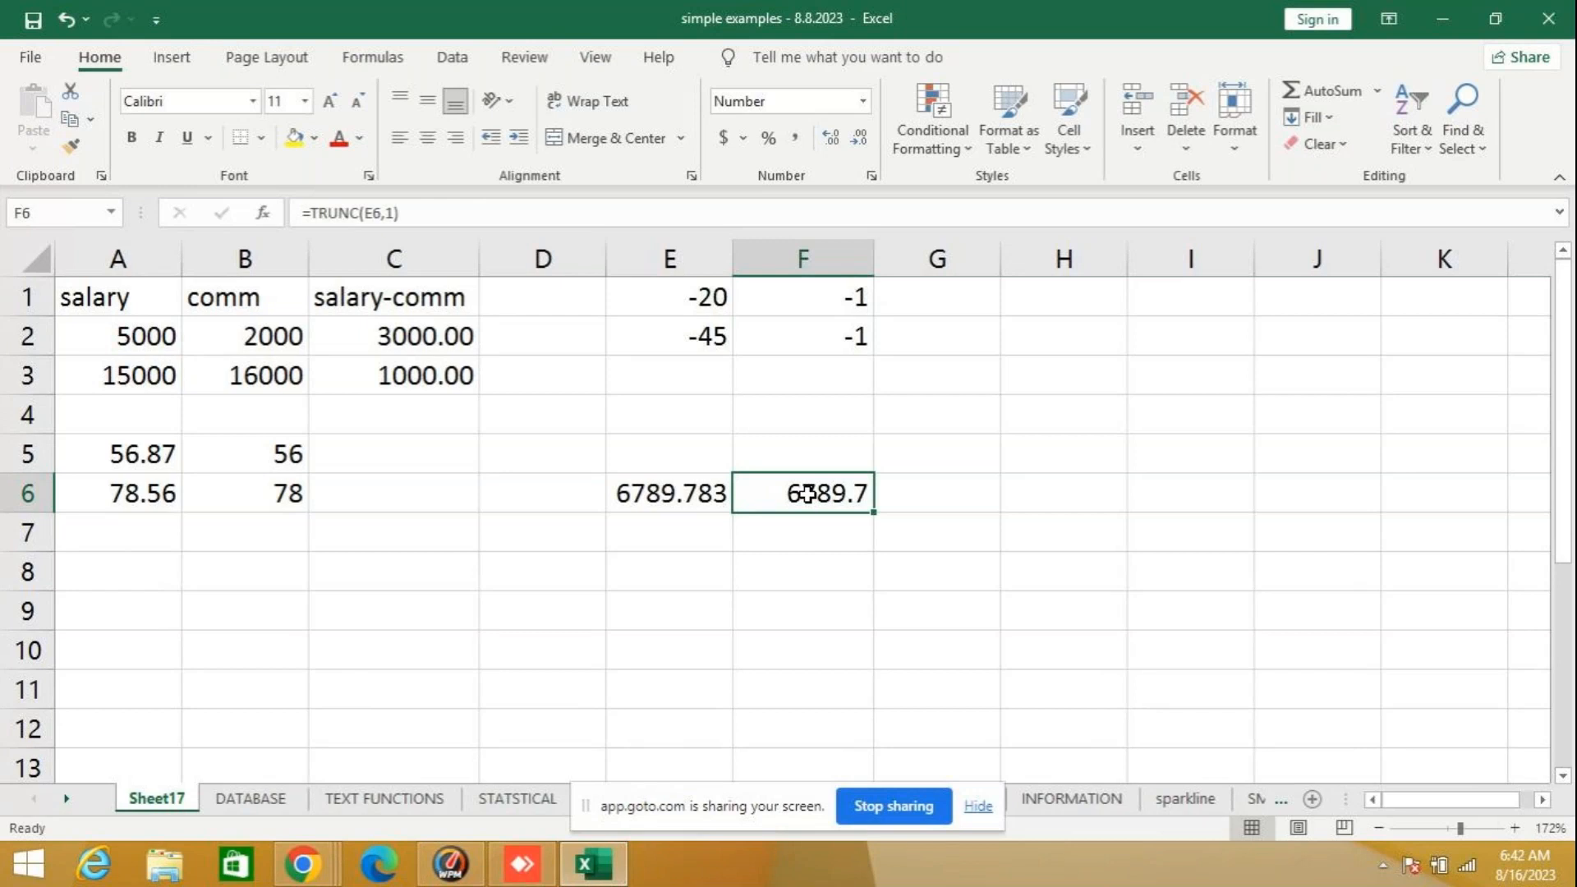
key("Delete")
- Truncate a typed number to two decimals with the formula =TRUNC(4758.878,2) in cell F7 and review the formula
left_click(819, 535)
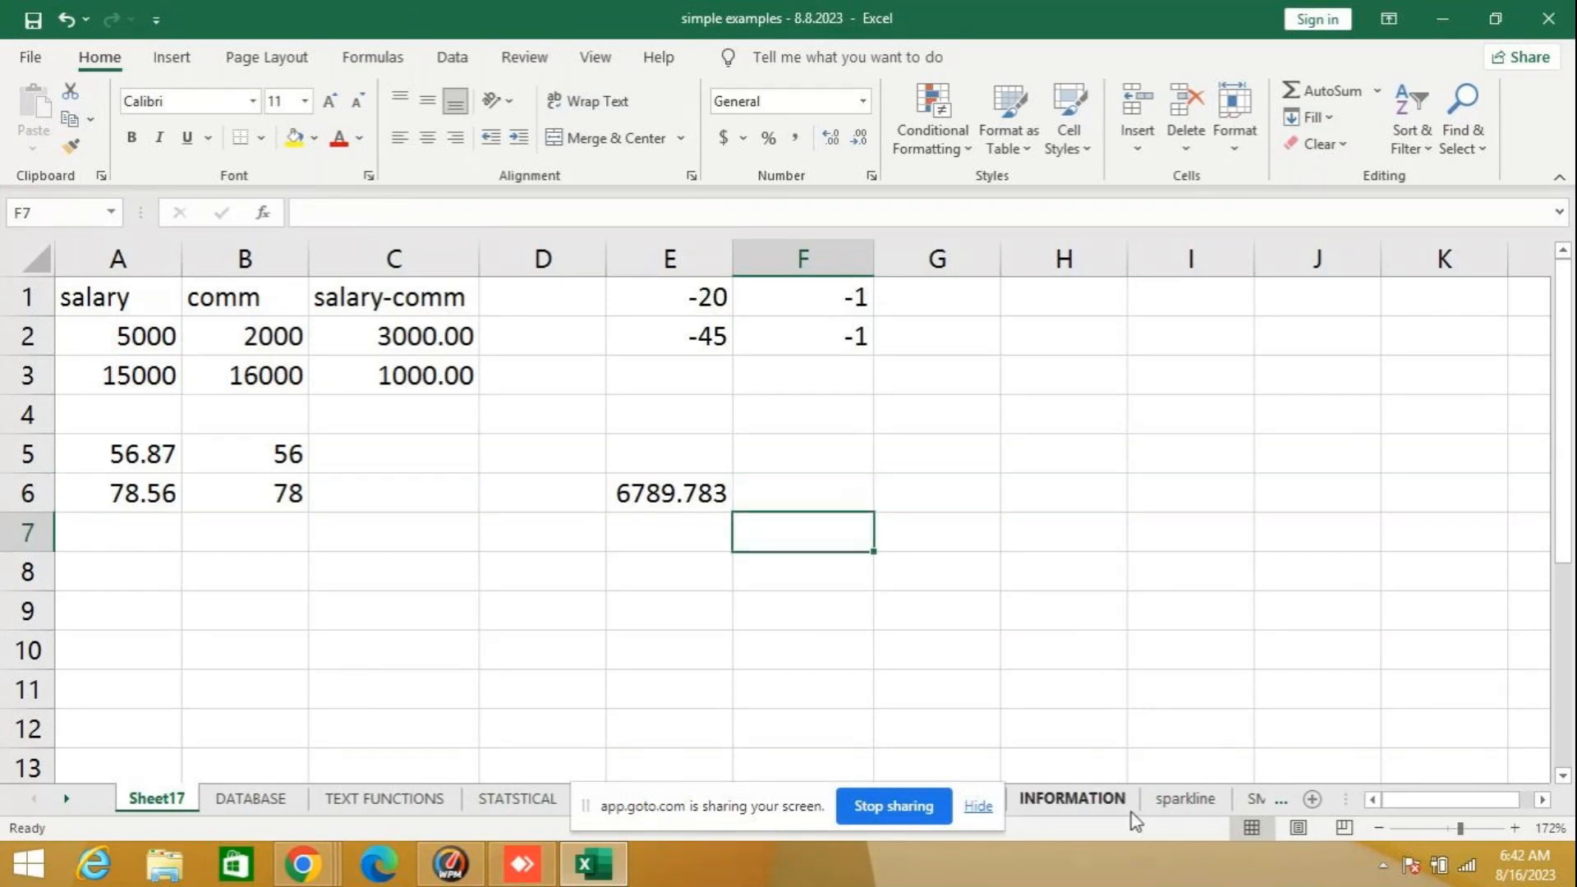
type("=")
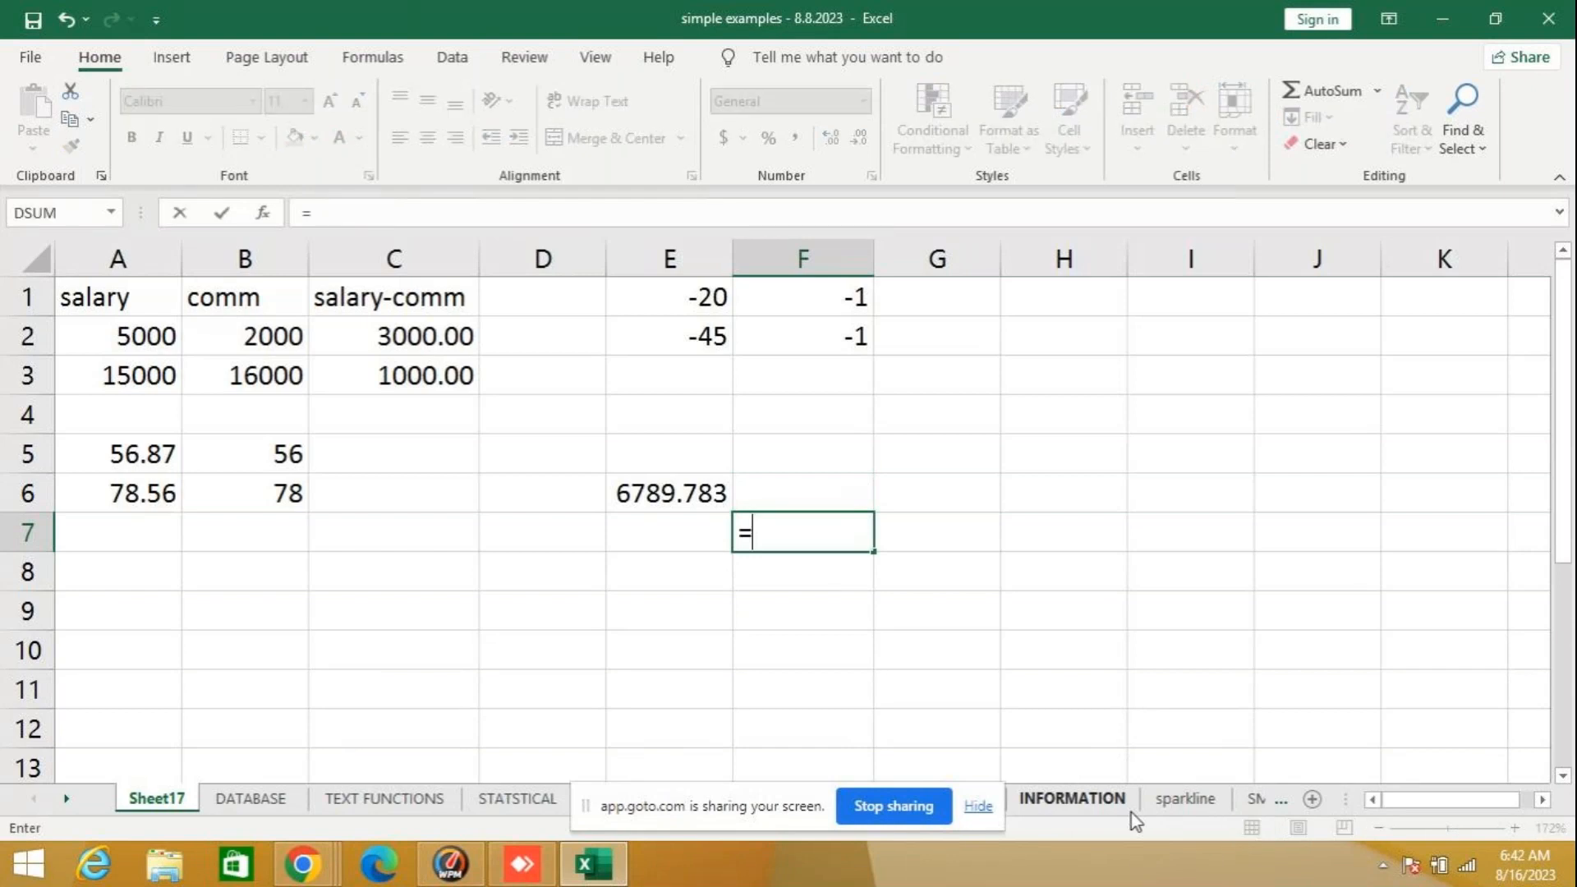
type("trunc")
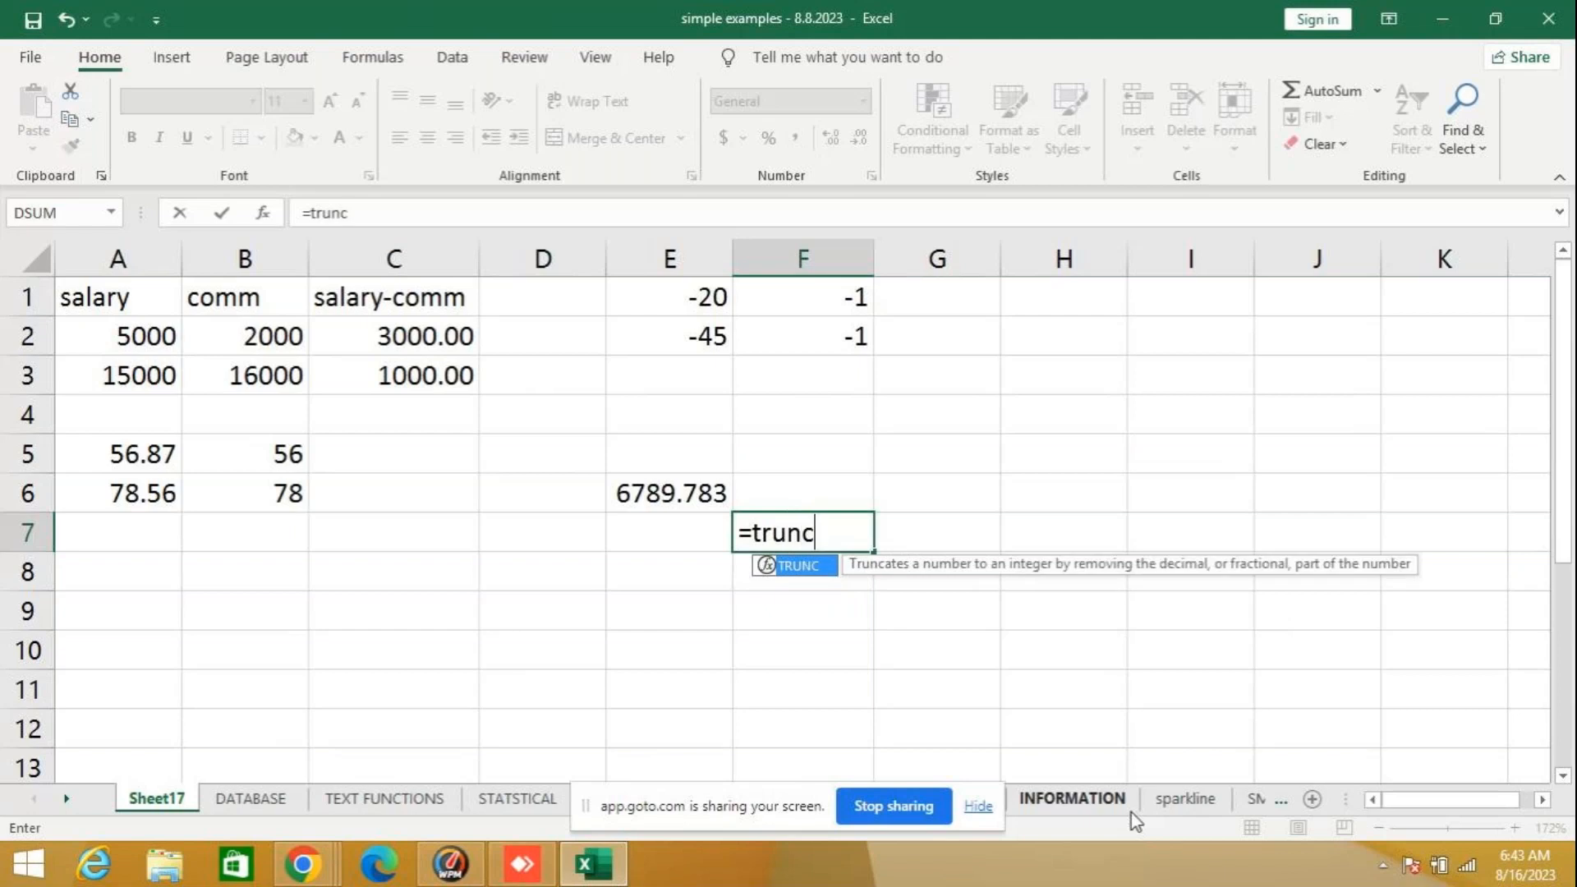
type("(47584")
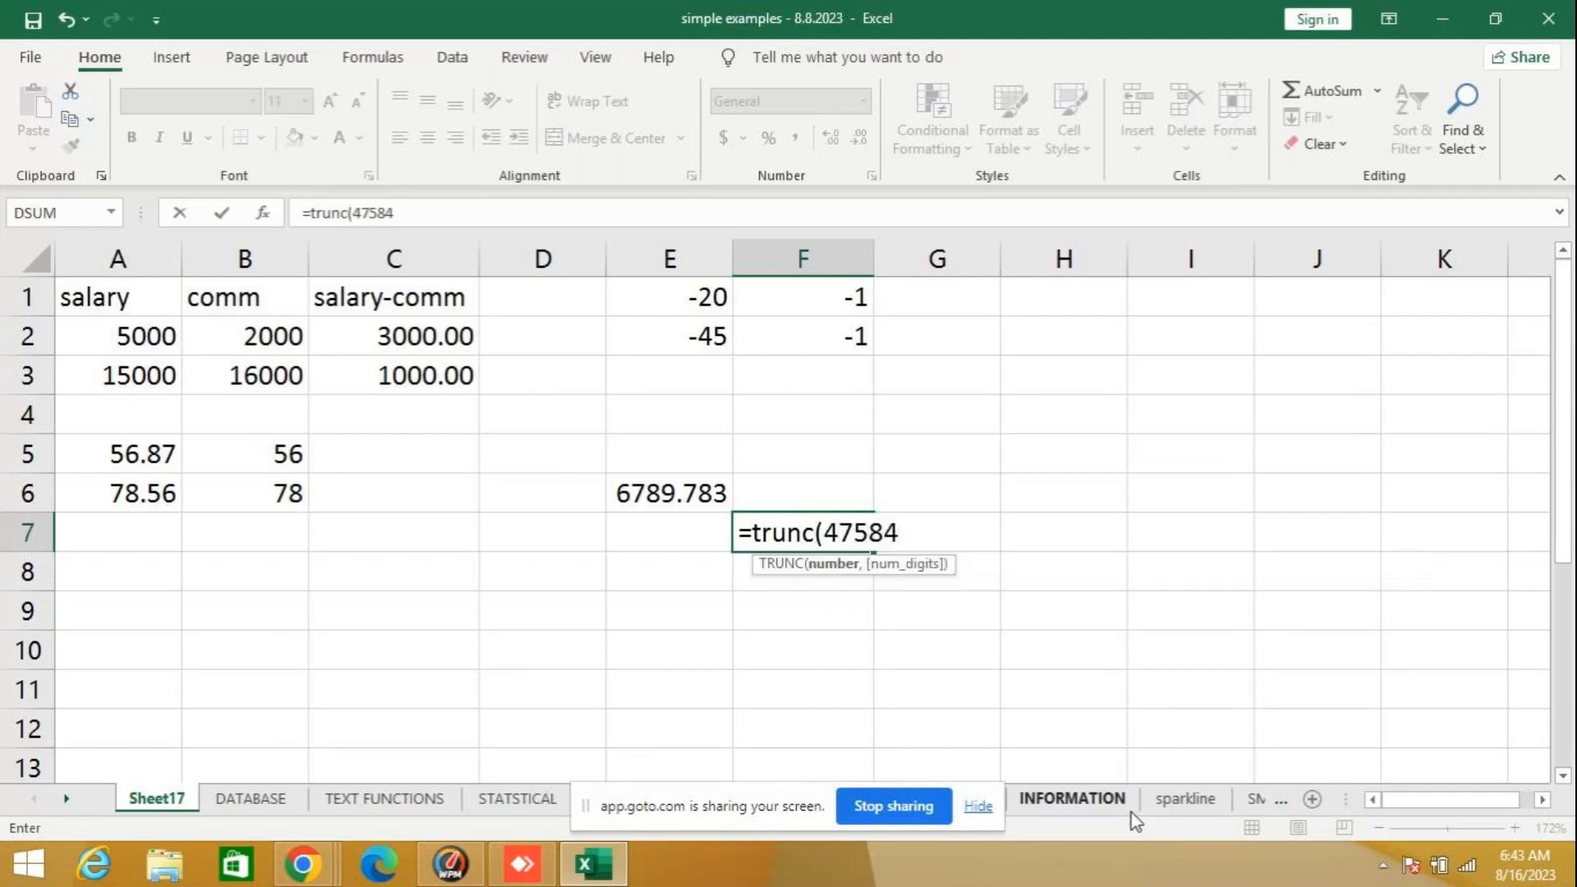
key("BackSpace")
type(".878,2")
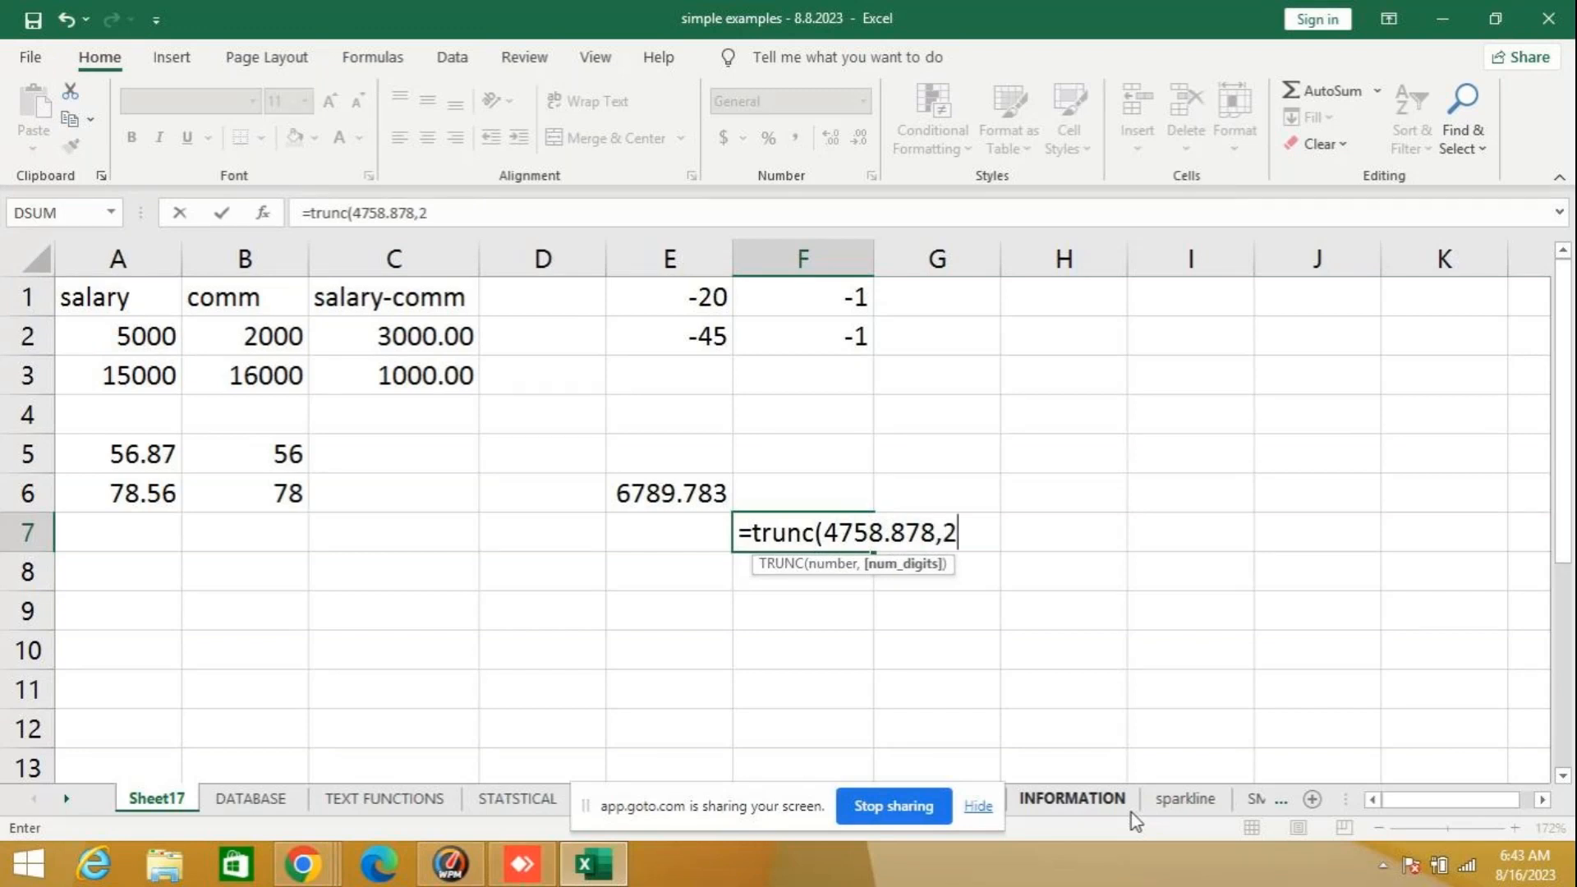
type(")")
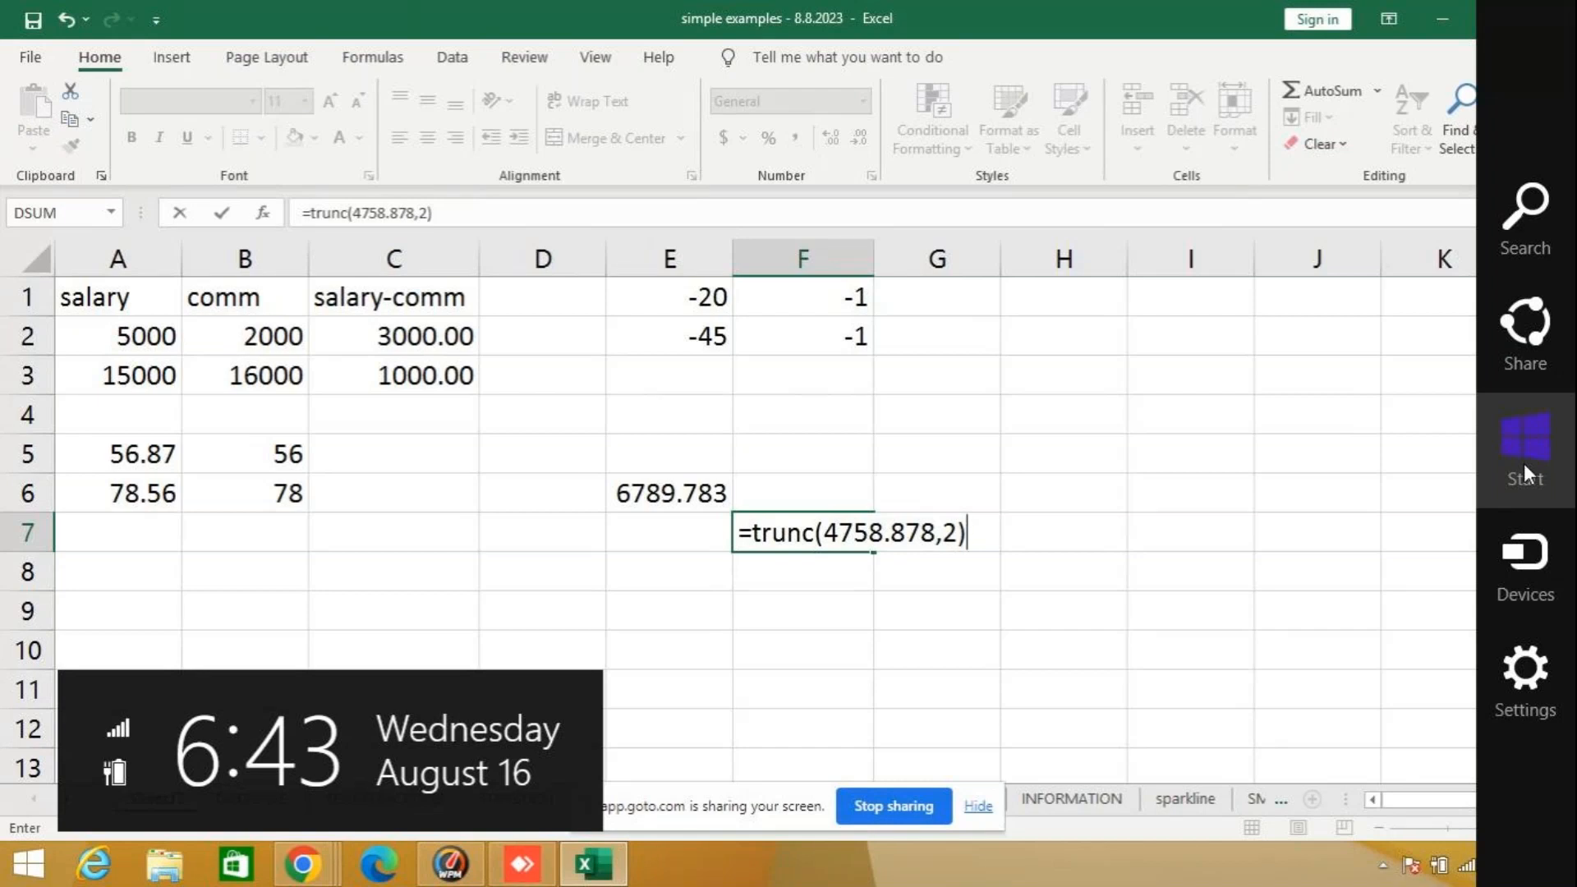
key("Return")
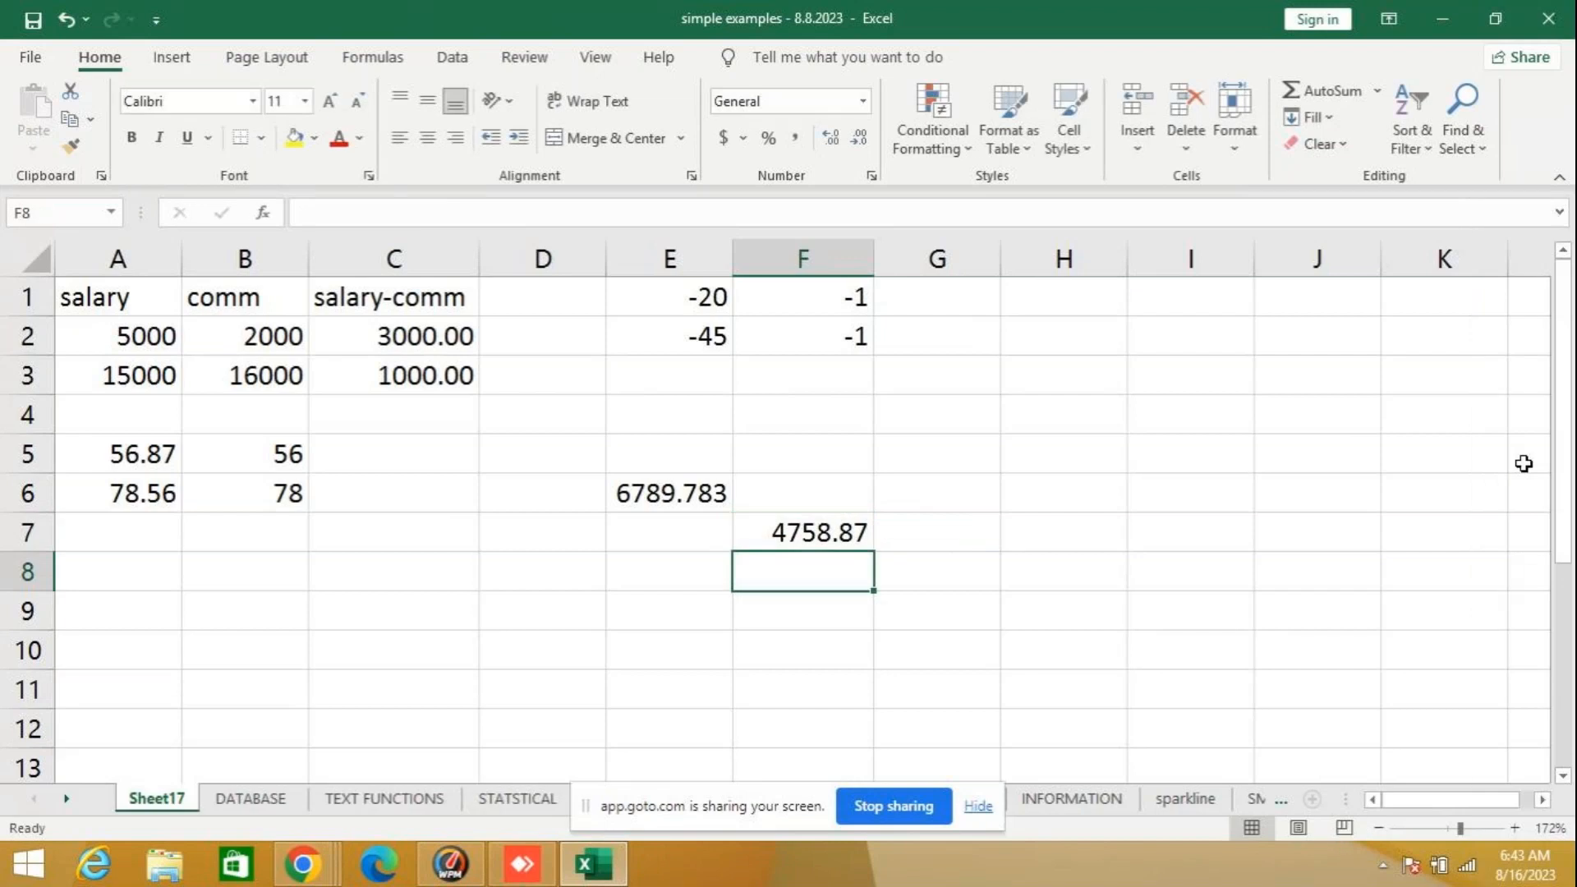
left_click(822, 534)
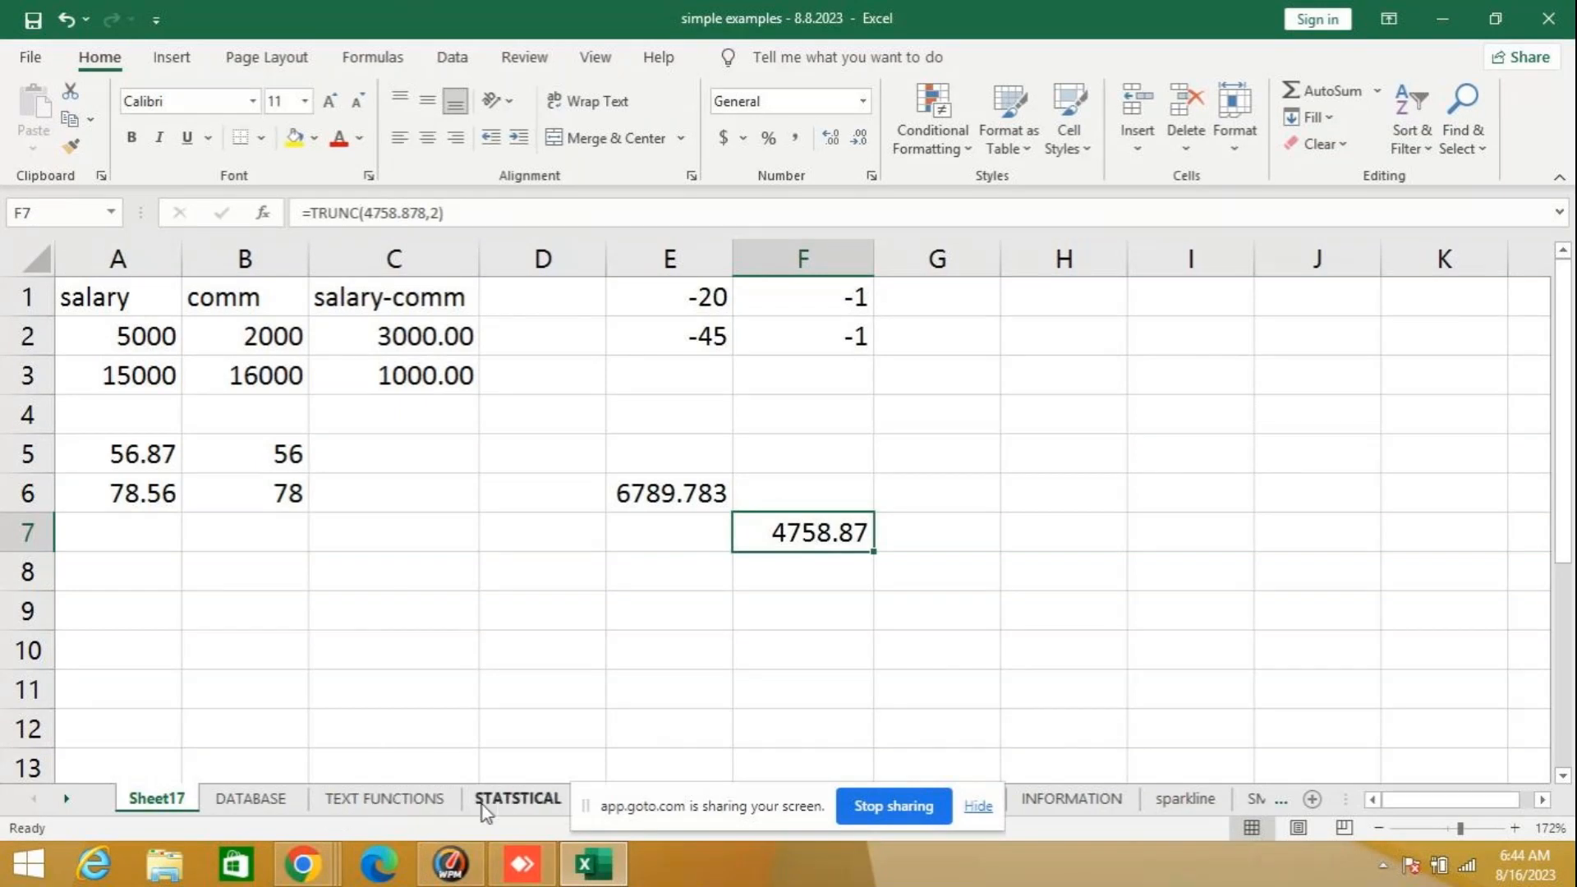
- Copy the SUMIF example's NAME, TYPE1 and TOTAL table, C11:E20, from the math functions sheet
left_click(549, 806)
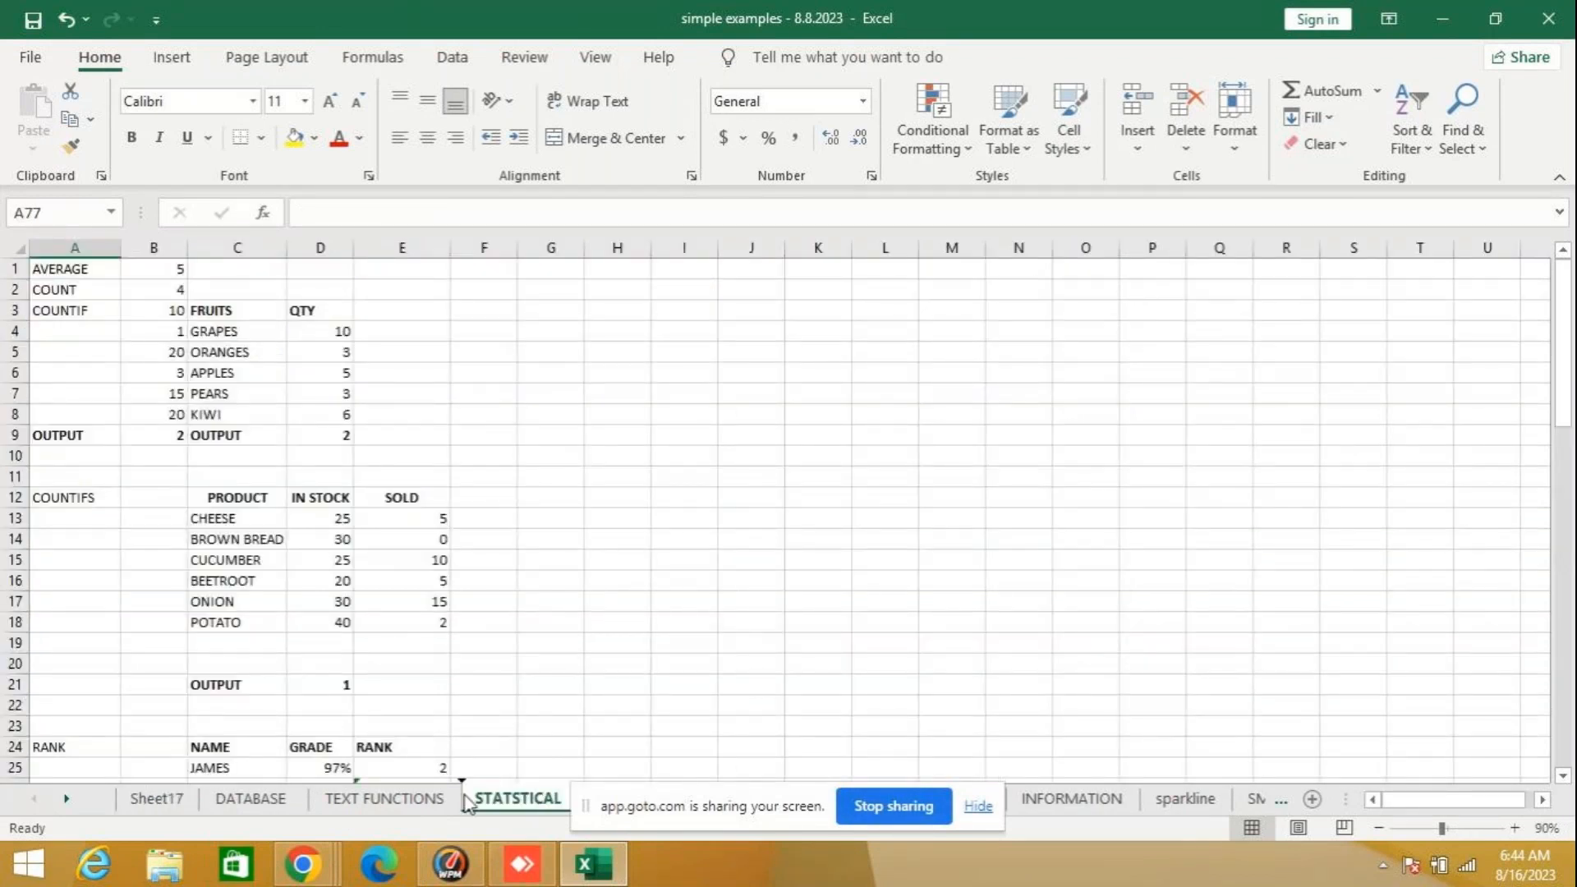
left_click(66, 800)
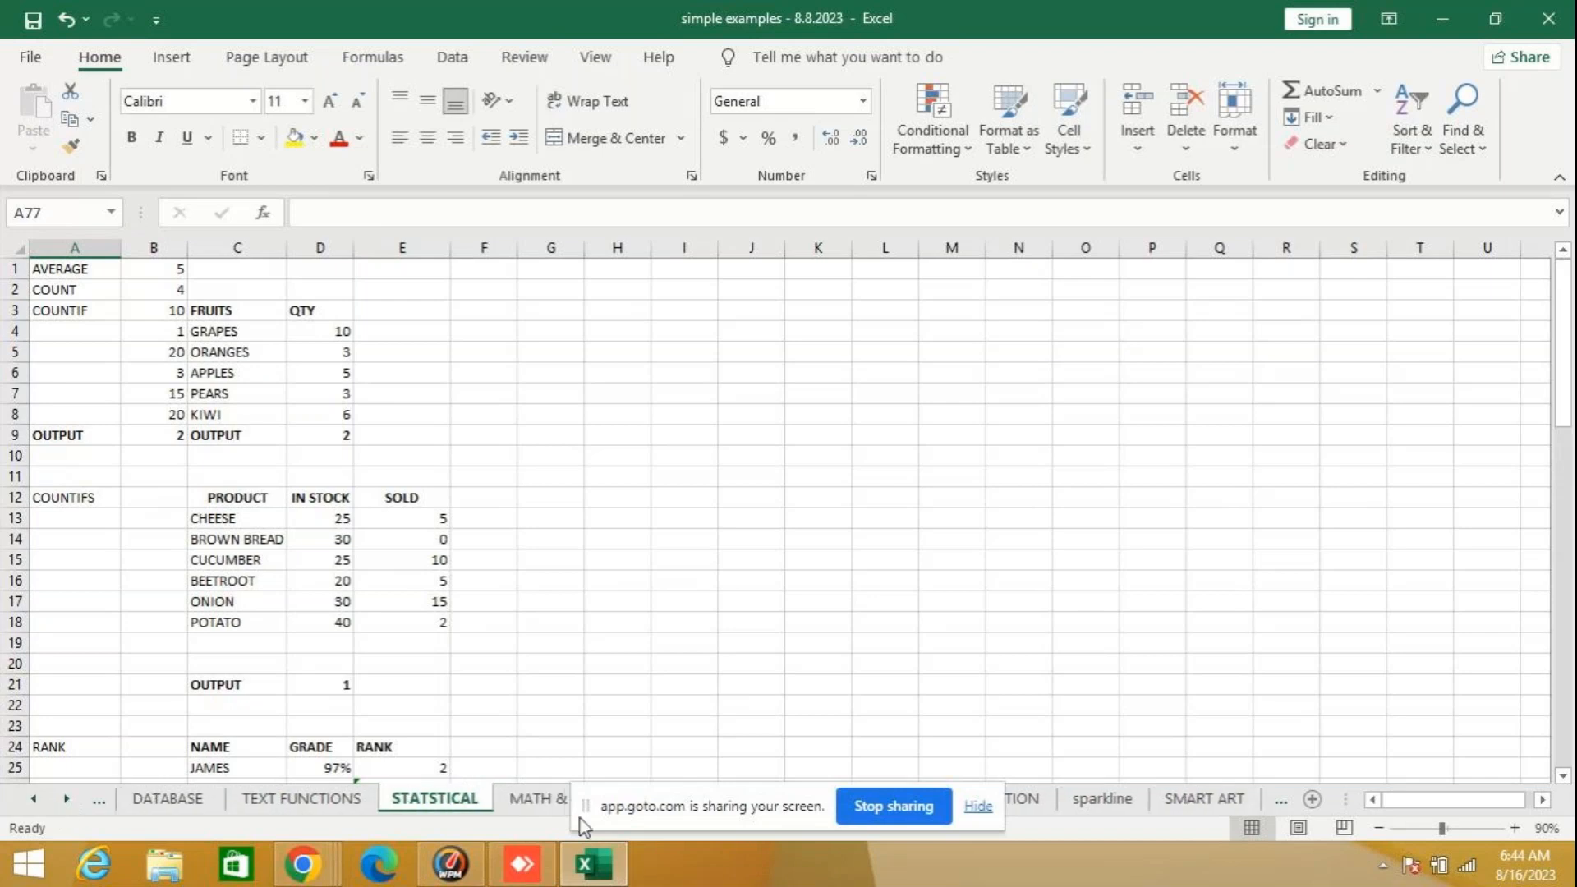
left_click(518, 809)
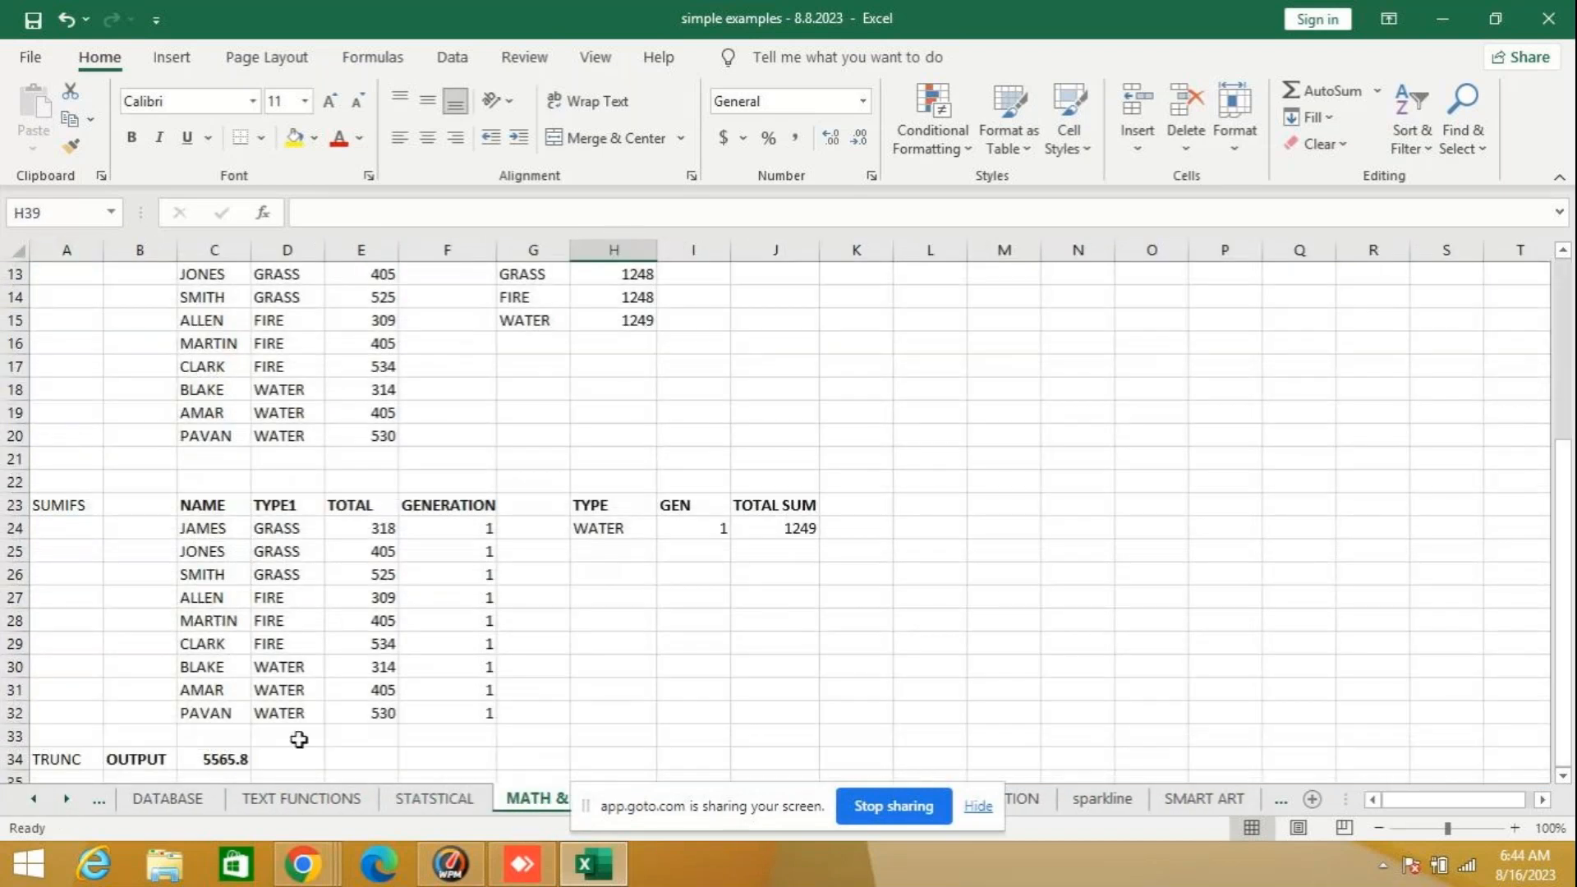
scroll(299, 739, "up", 4)
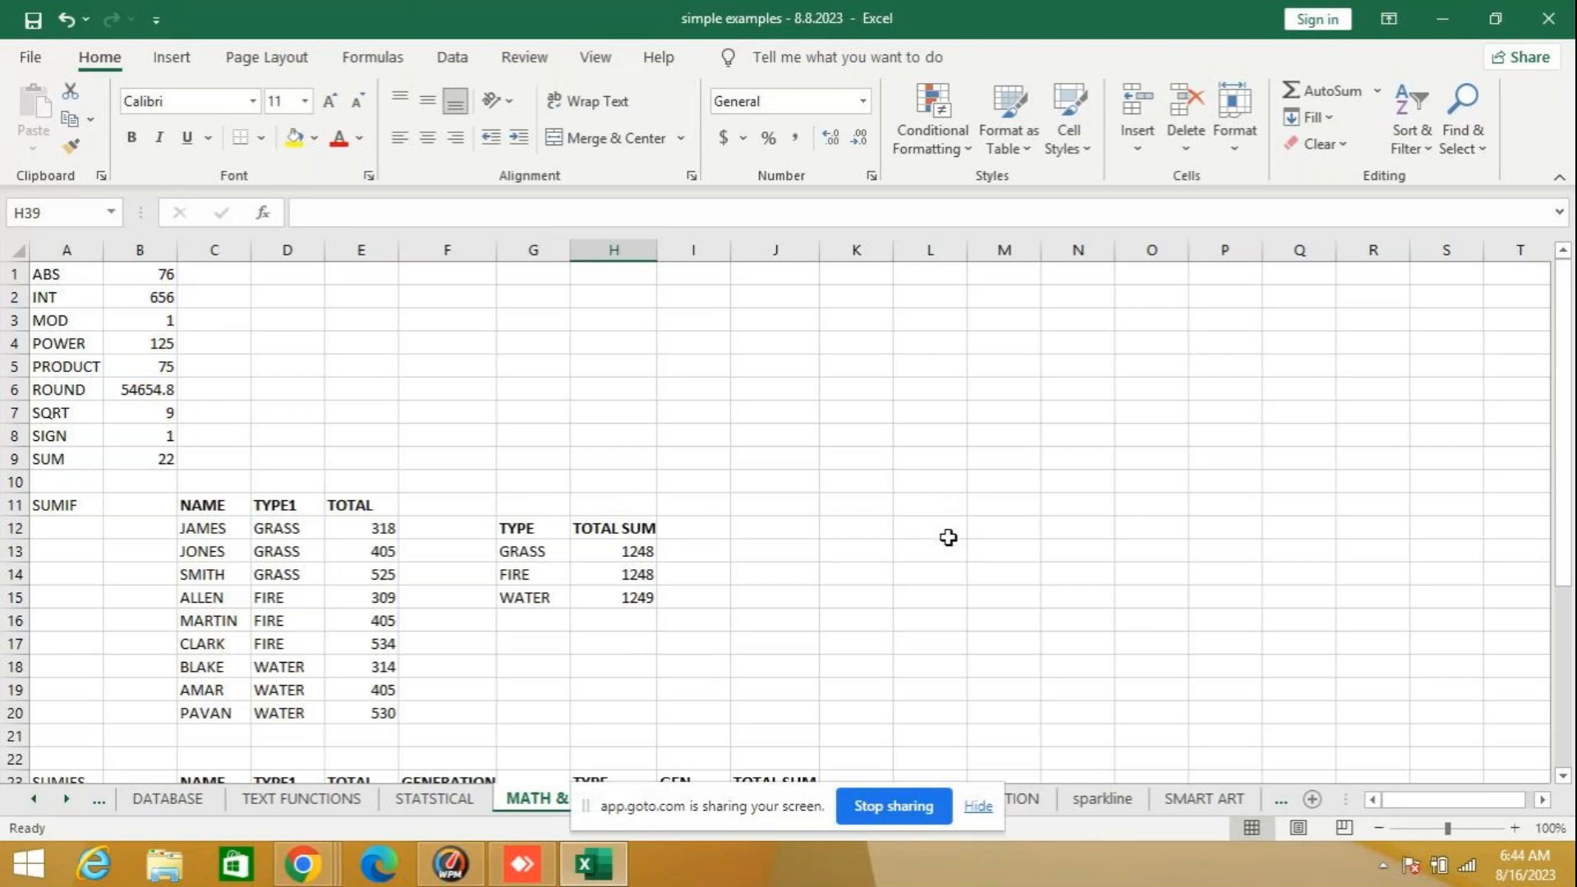
left_click(855, 524)
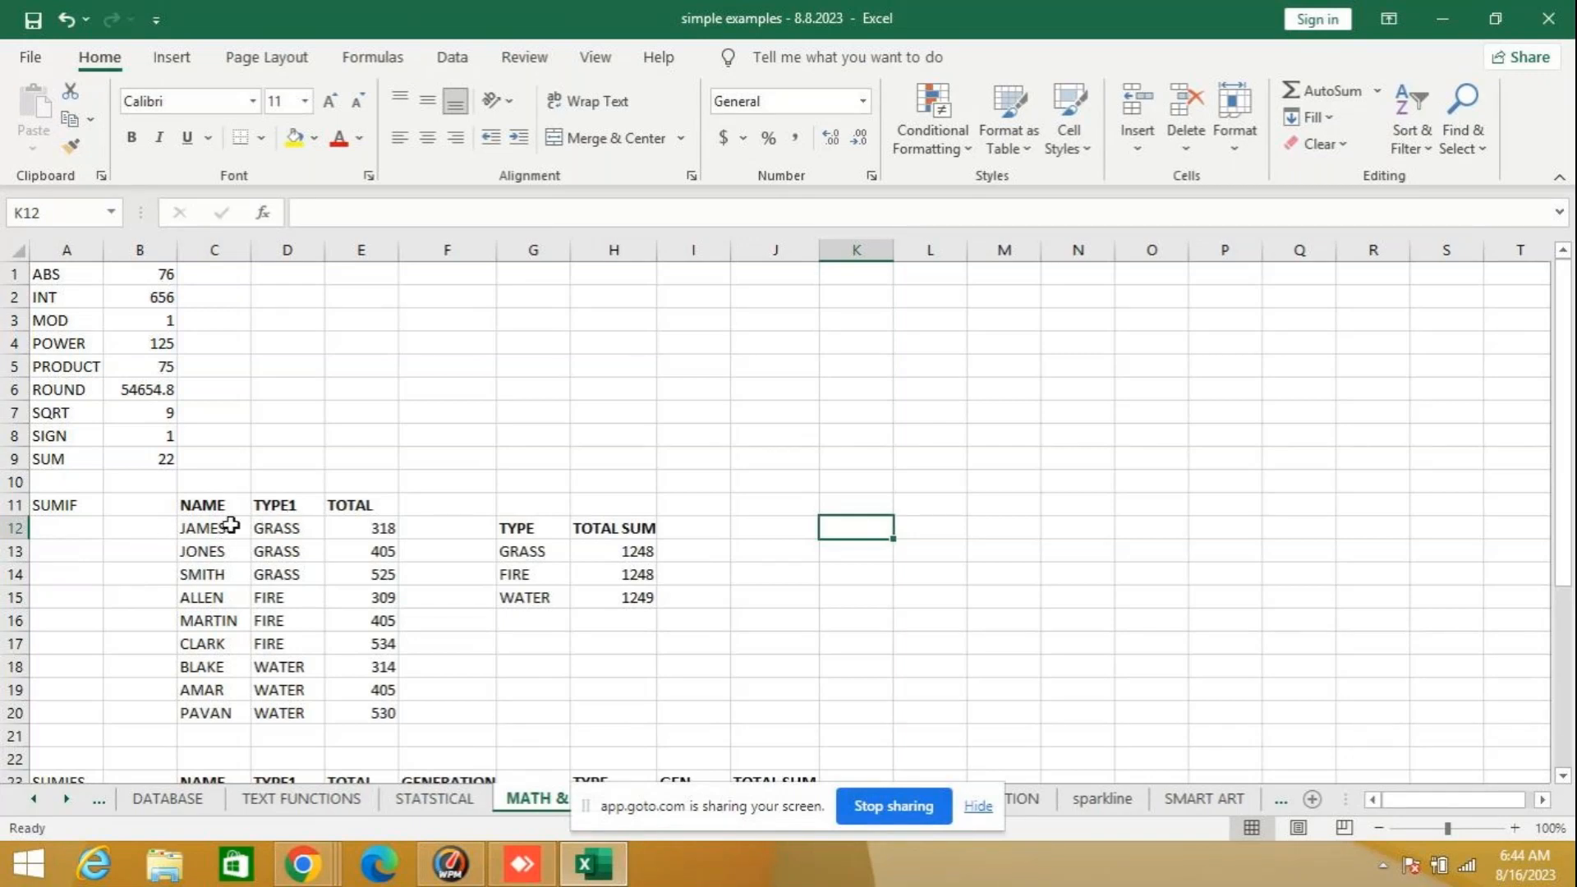
left_click_drag(212, 503, 379, 713)
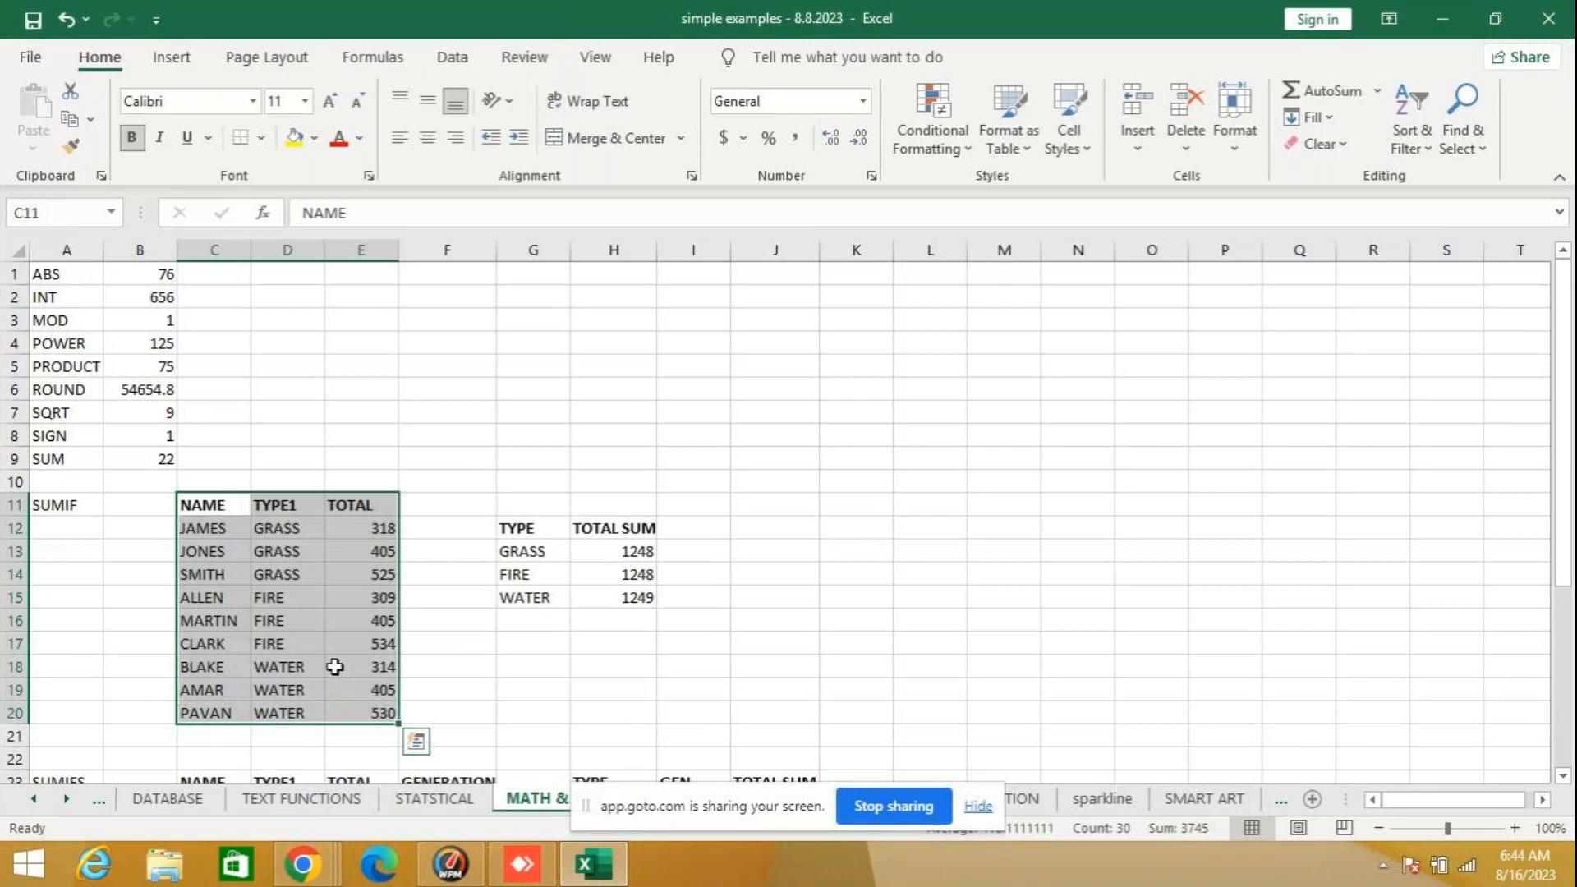
key("ctrl+c")
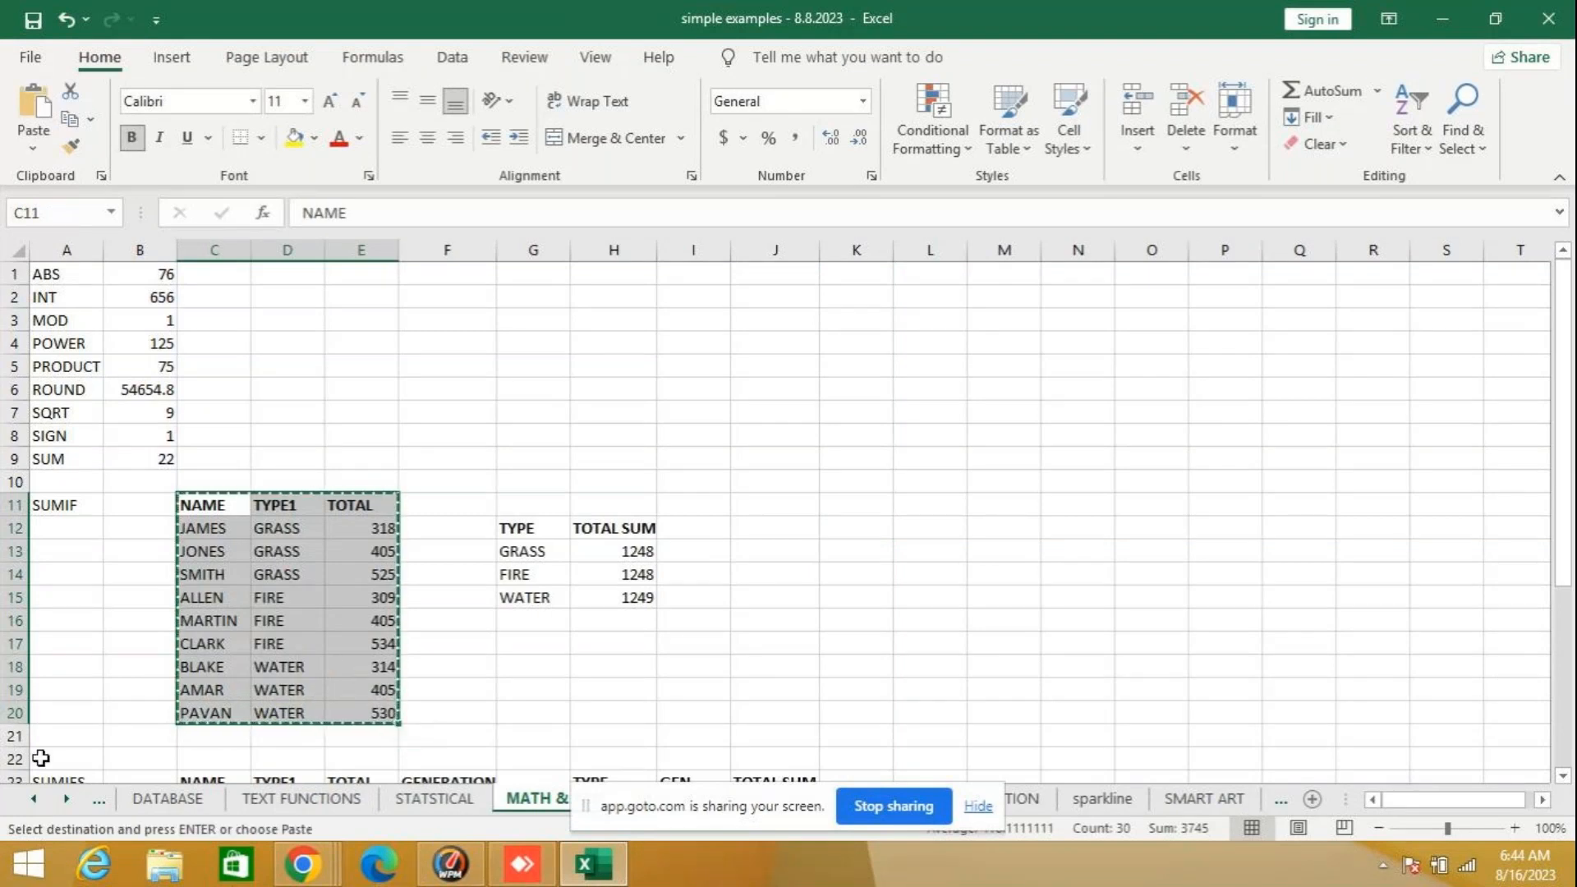
- Paste the copied table into Sheet17 starting at cell A9
left_click(33, 798)
left_click(156, 799)
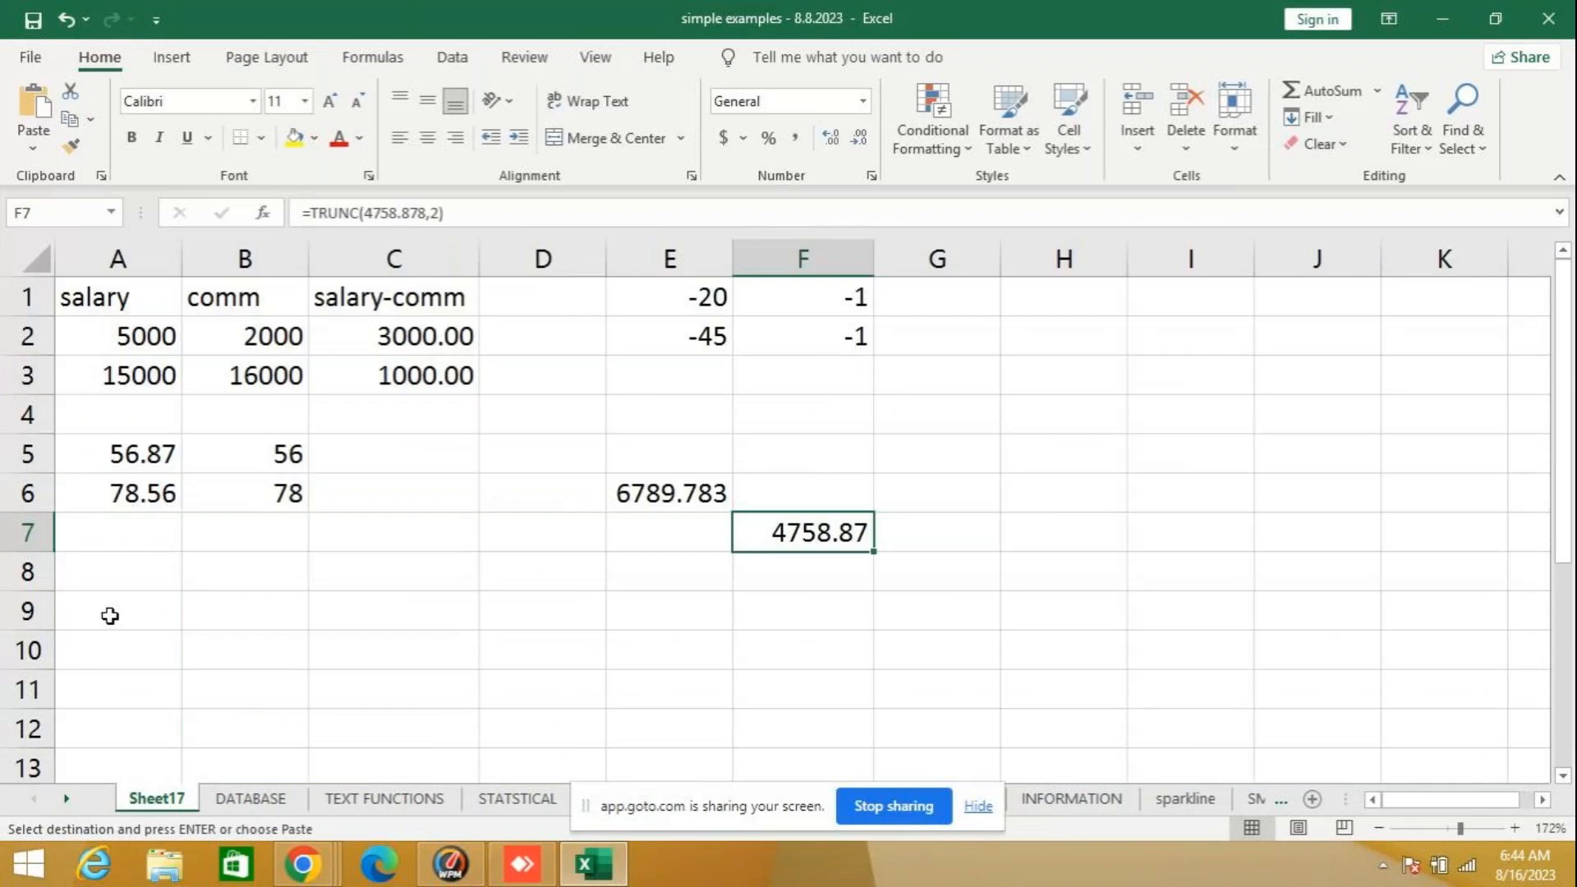
left_click(110, 616)
key("ctrl+v")
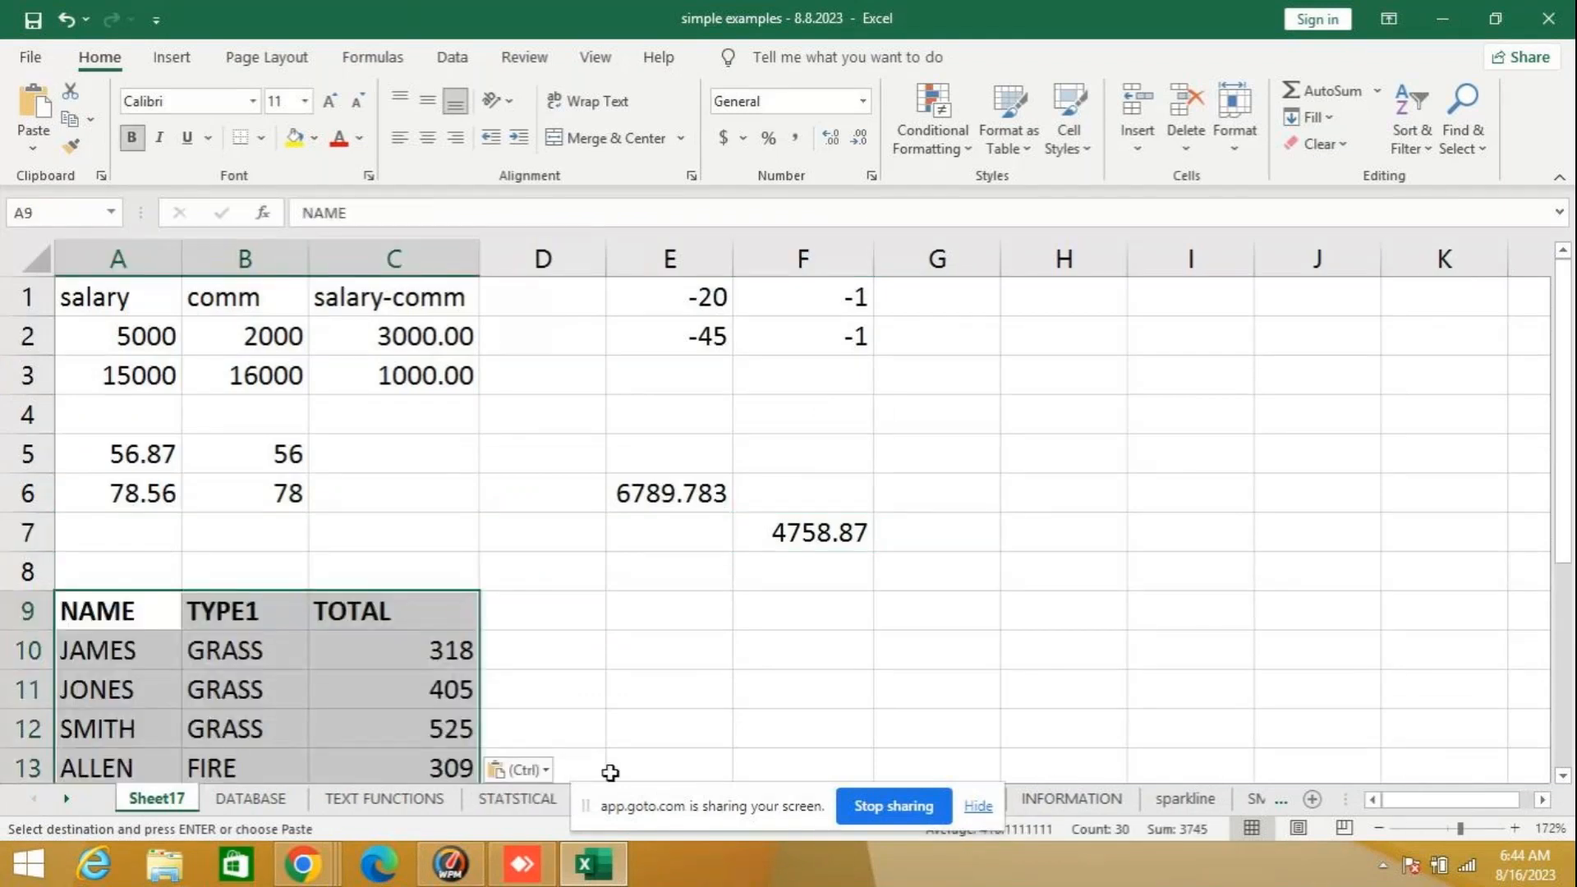
- Enter the heading TYPE in capital letters in cell E10, beside the pasted table
left_click(704, 657)
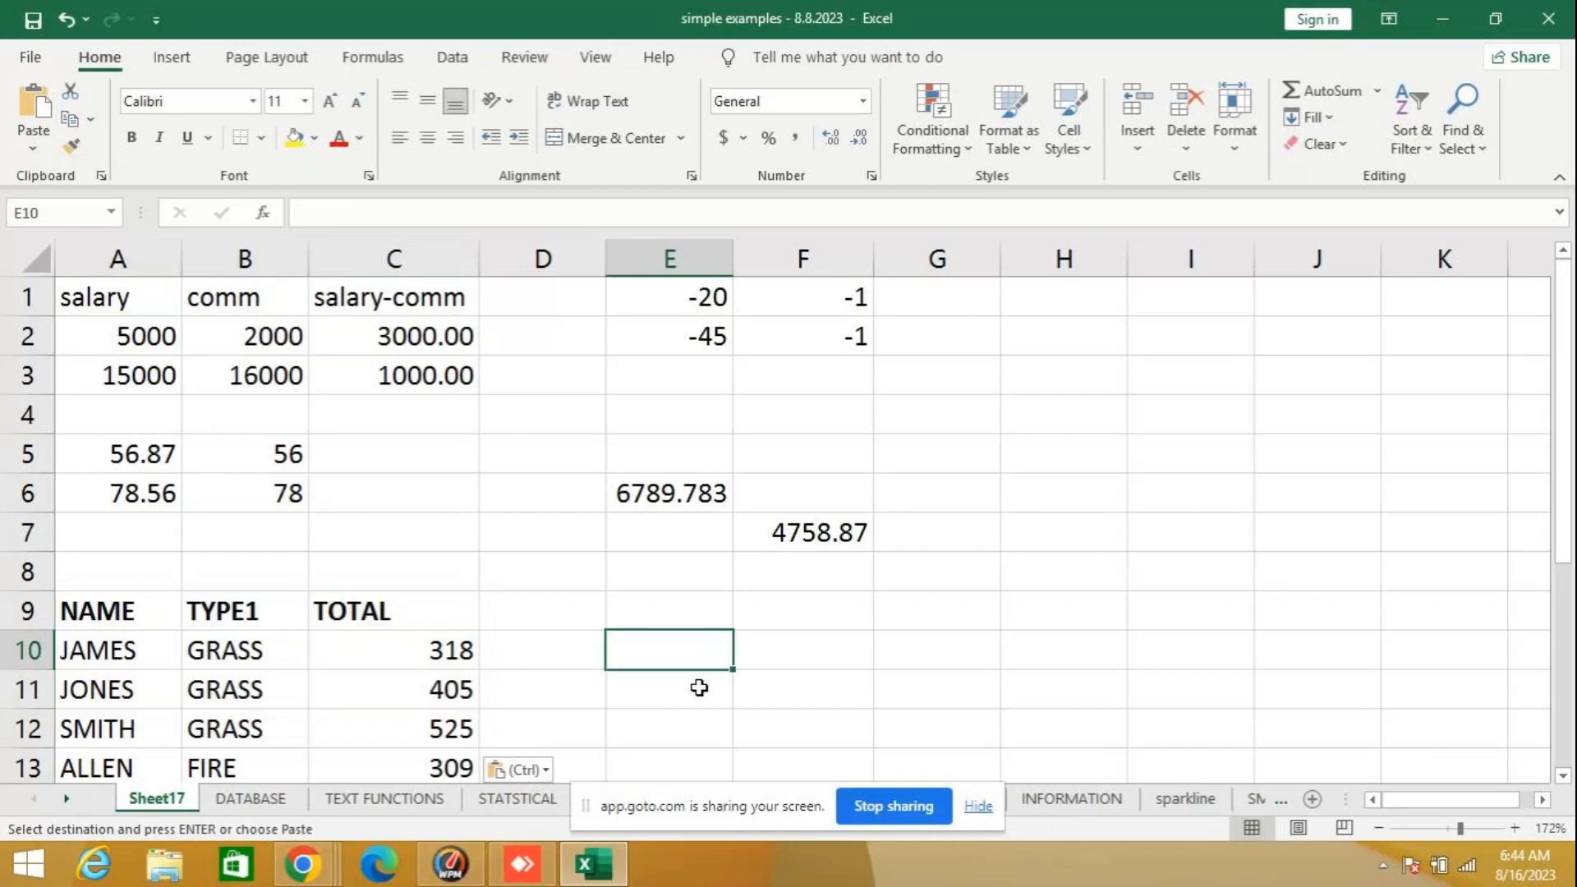
type("type")
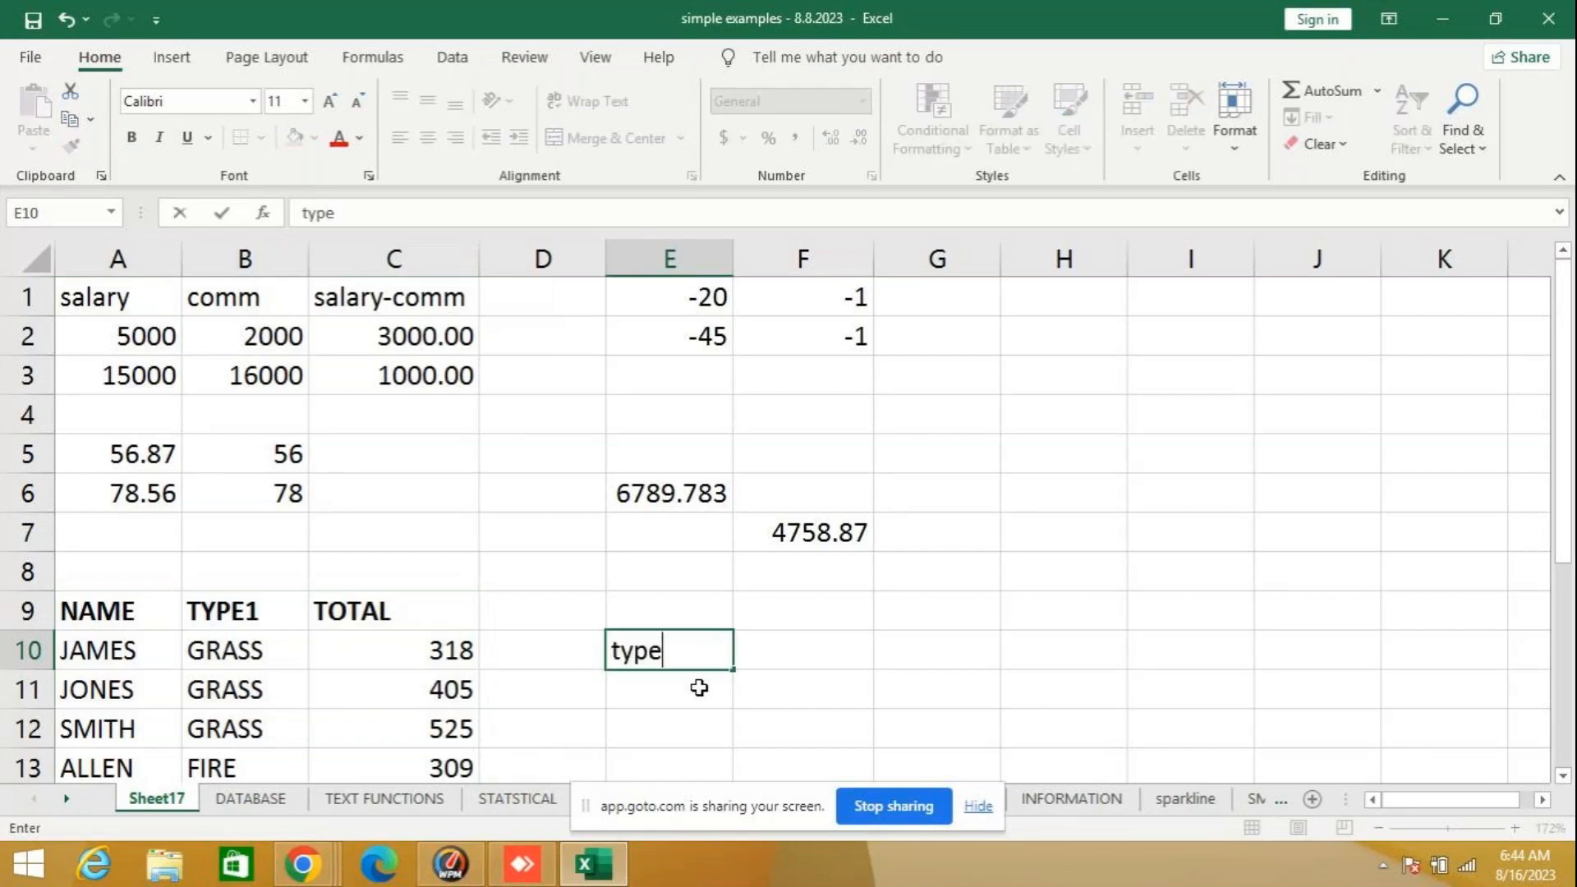
key("Return")
key("Up")
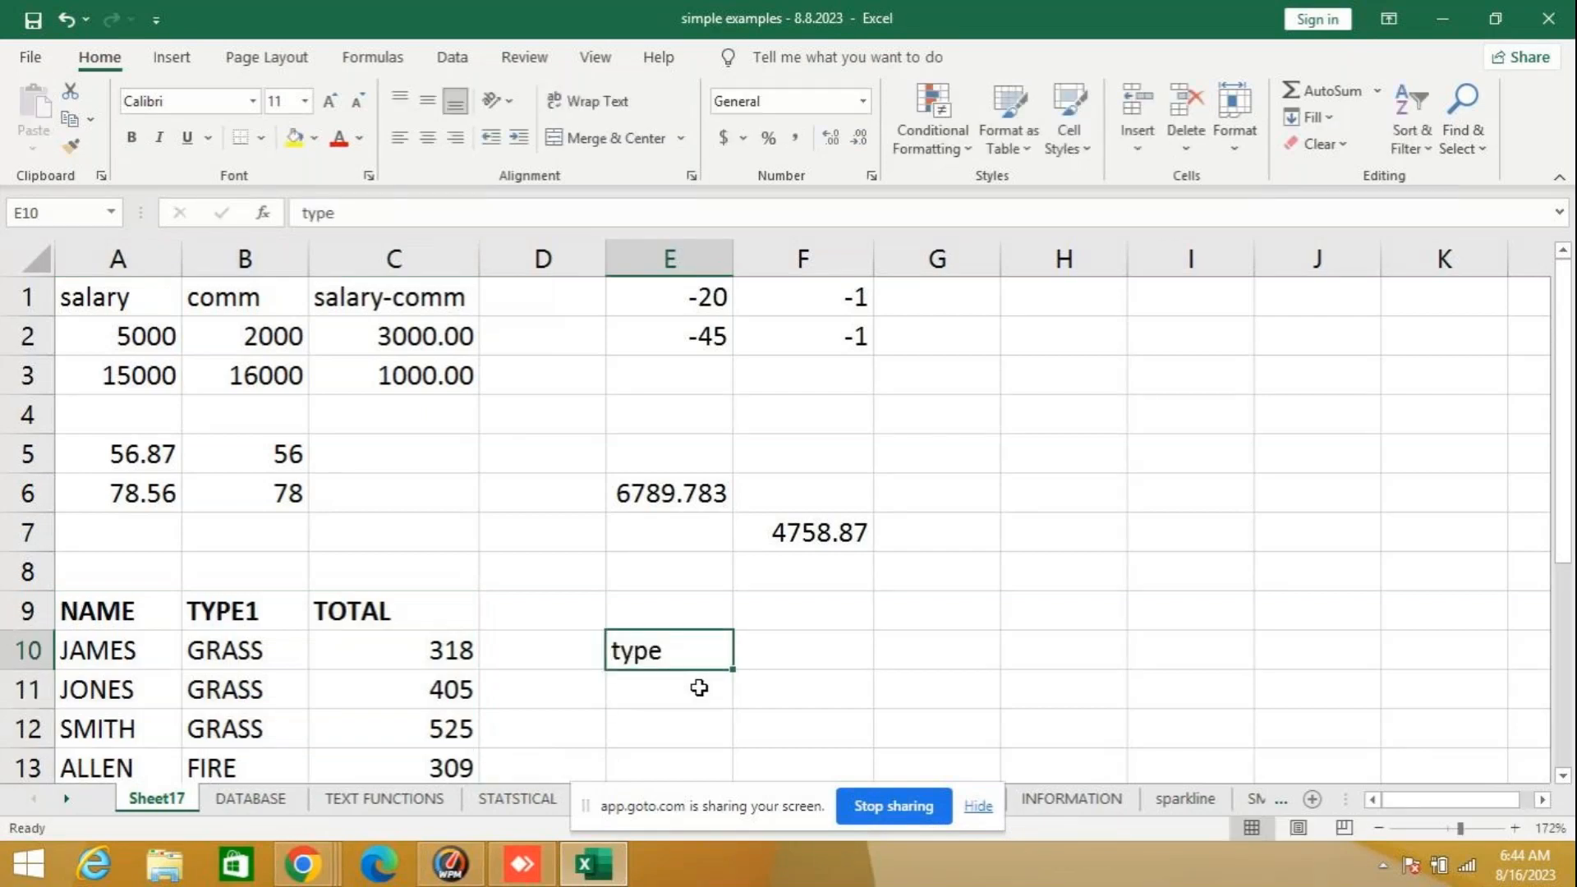
key("Delete")
type("TYPE")
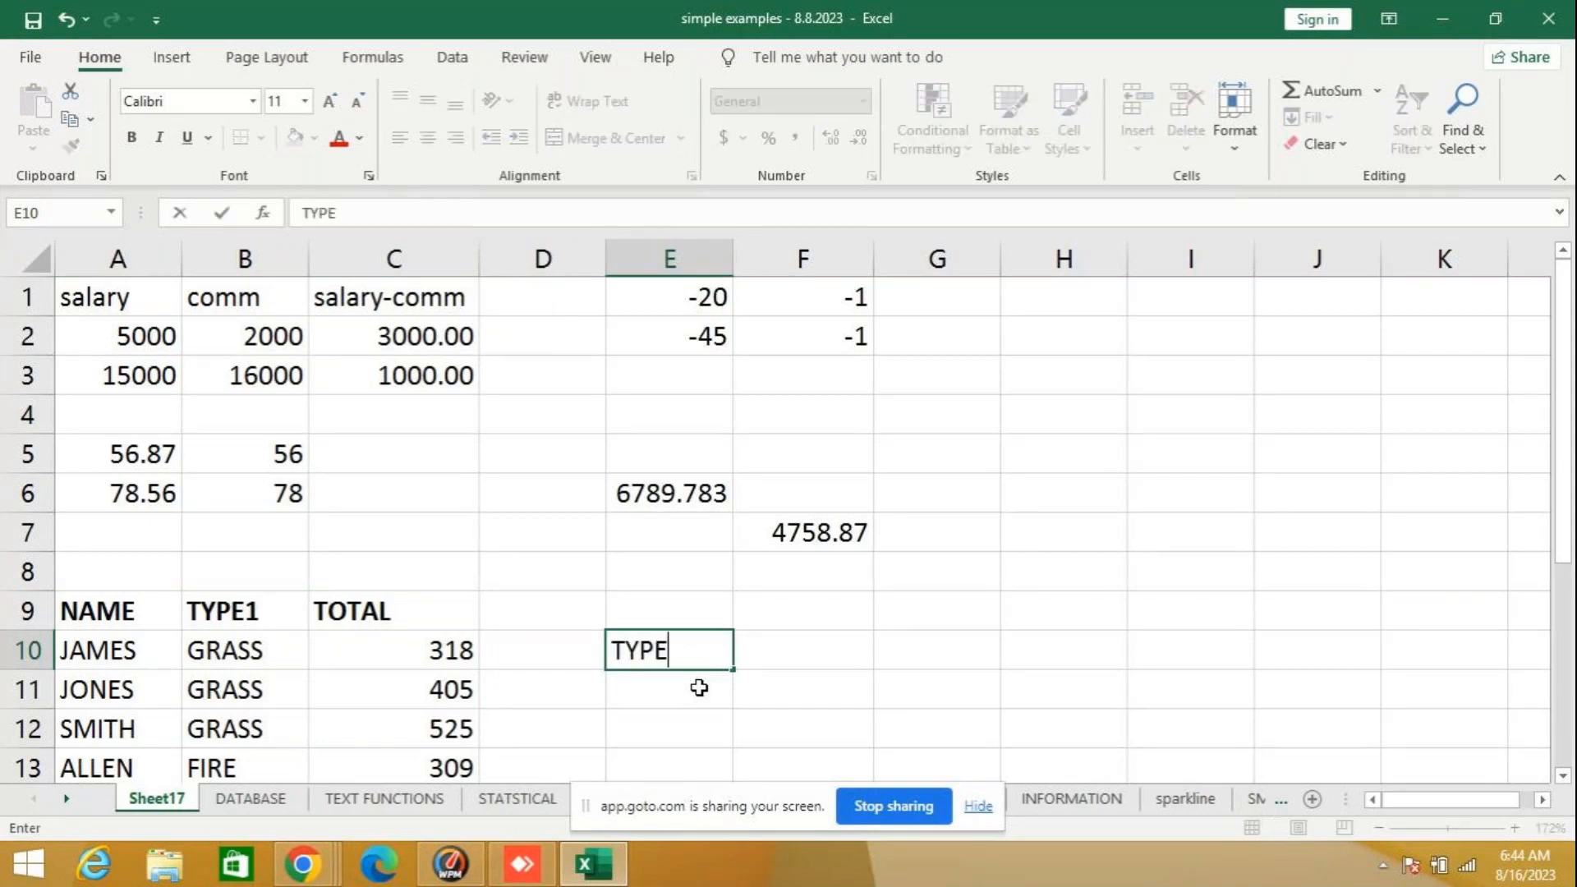
key("Return")
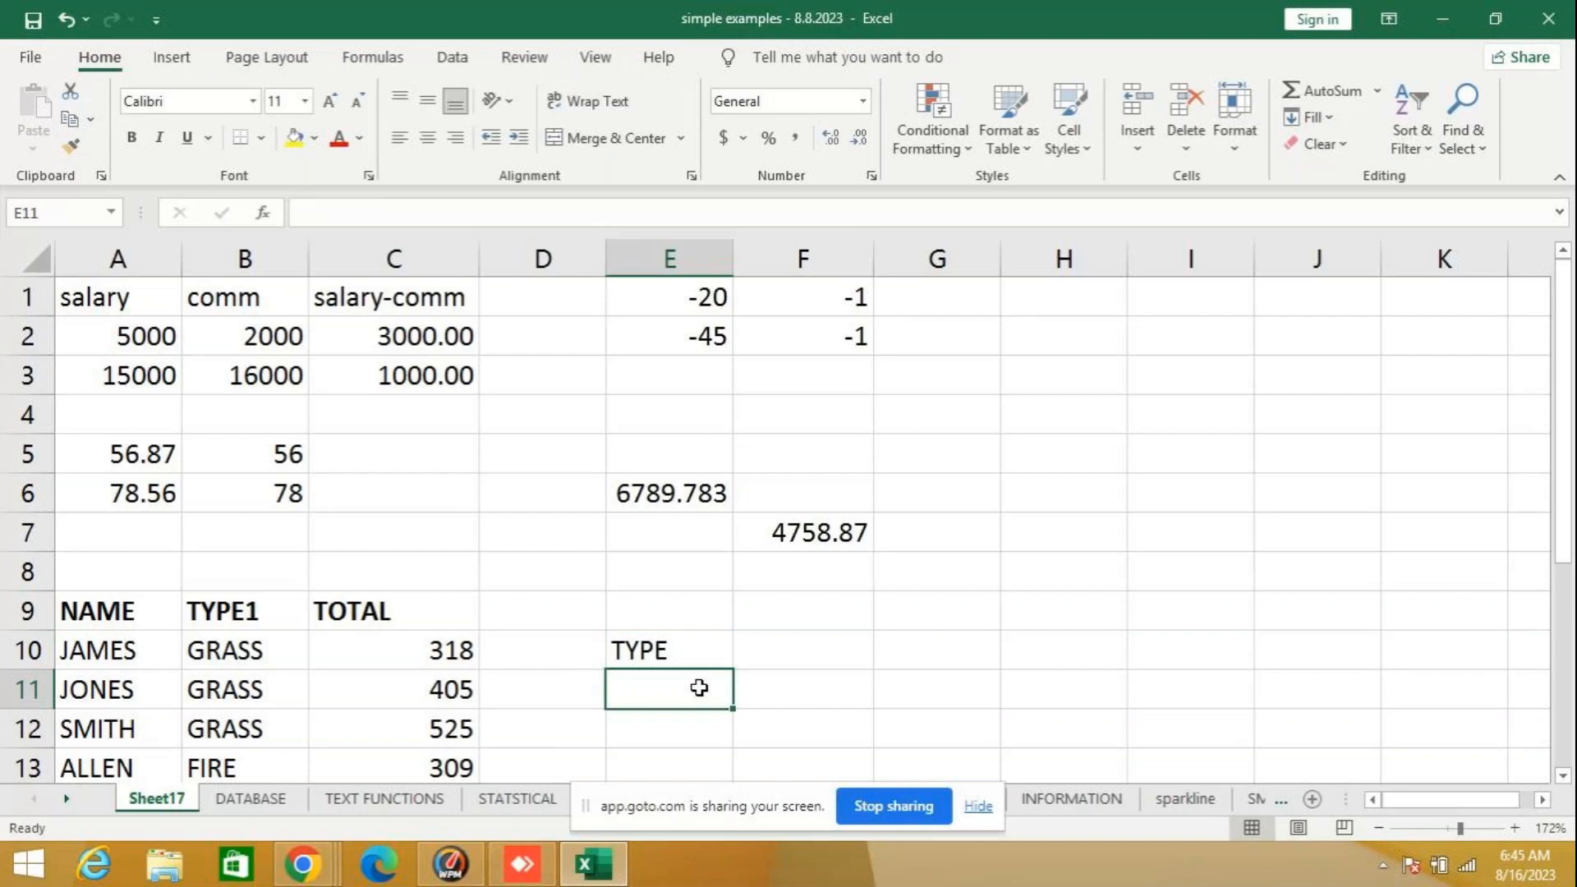
- List the types GRASS, FIRE and WATER in cells E11 to E13 under the TYPE heading
type("GRASS")
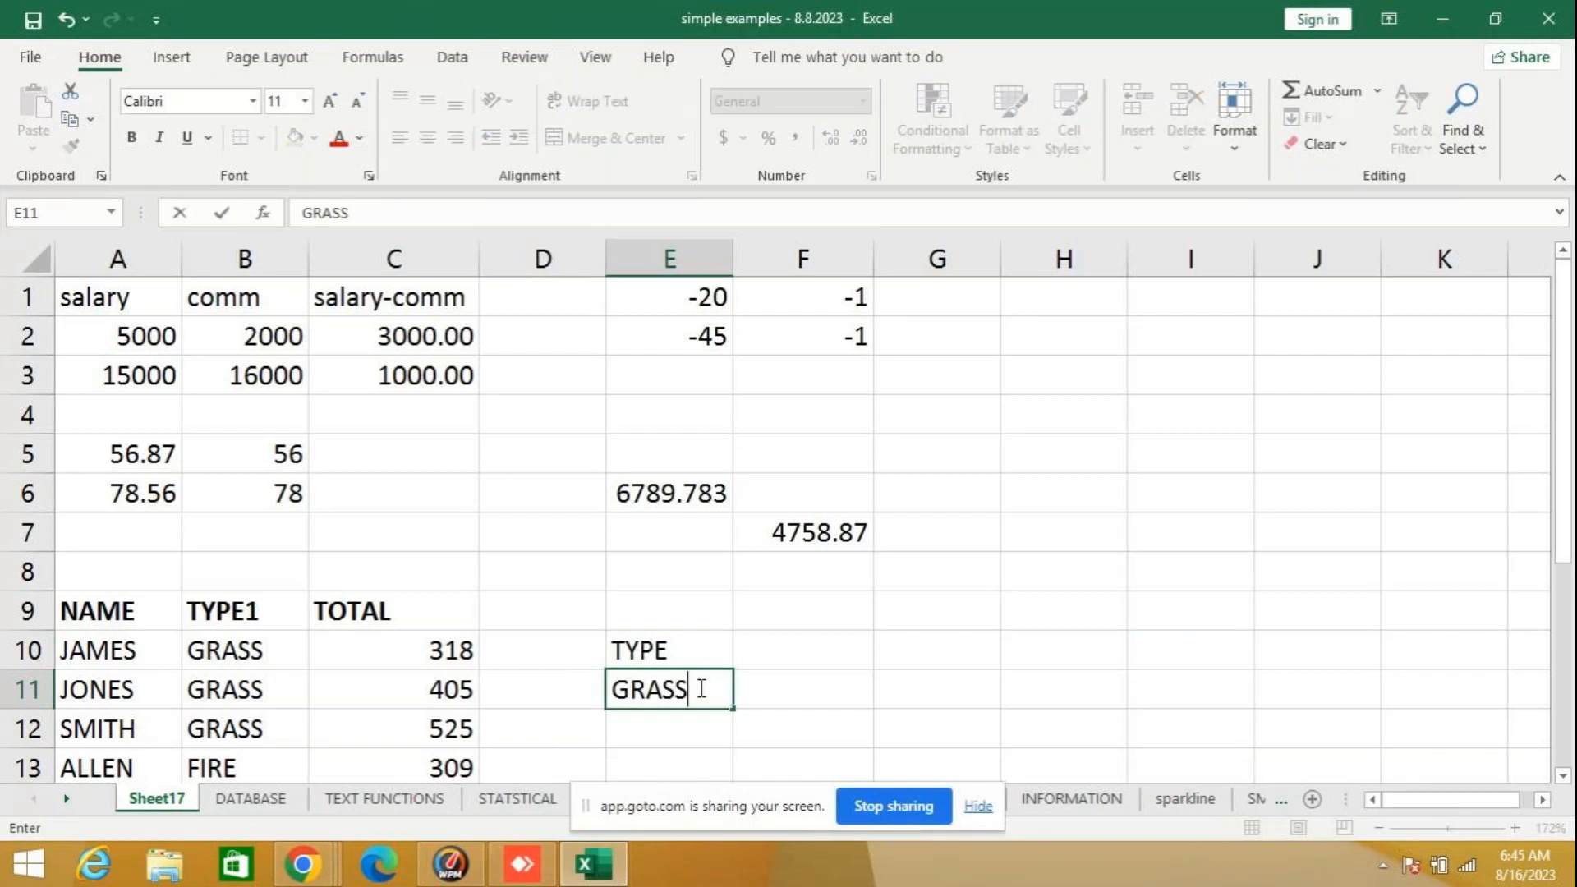
key("Return")
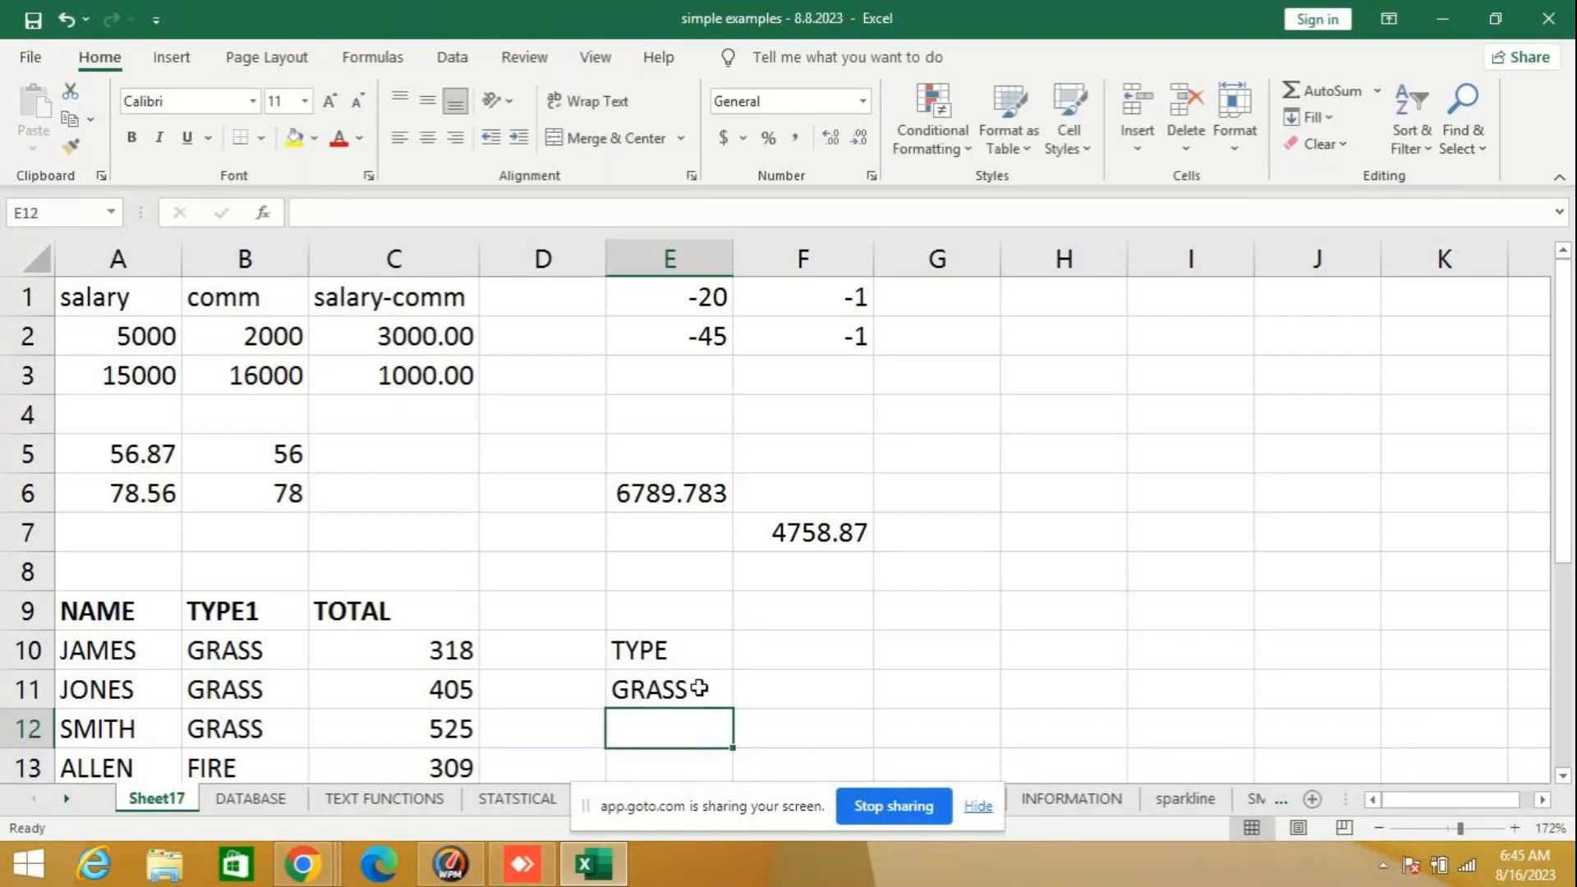
type("FIRE")
key("Return")
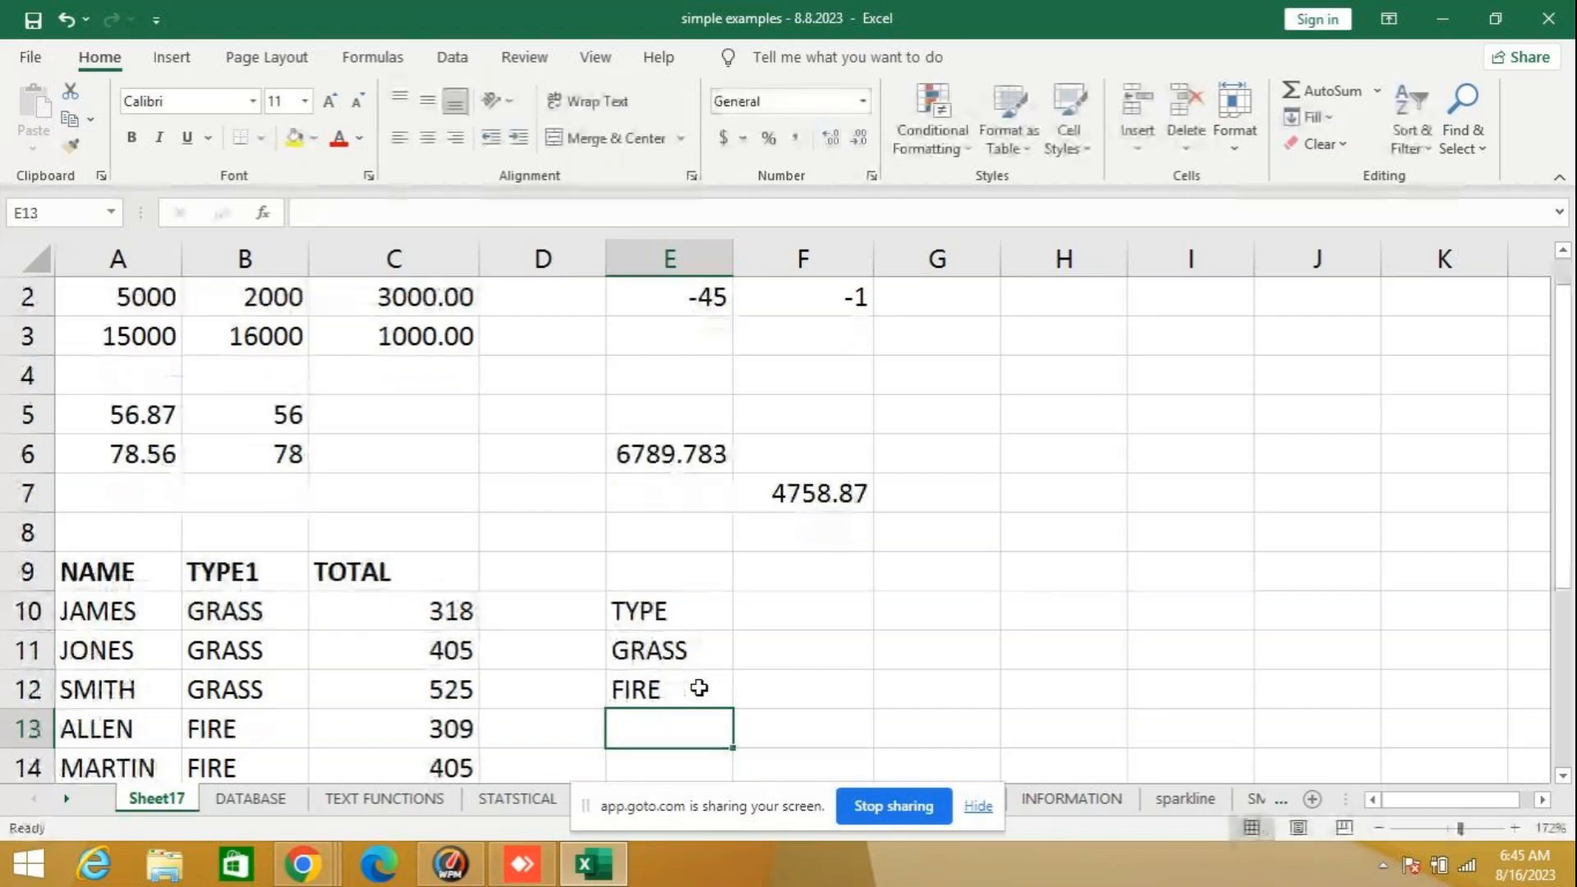
scroll(373, 674, "down", 3)
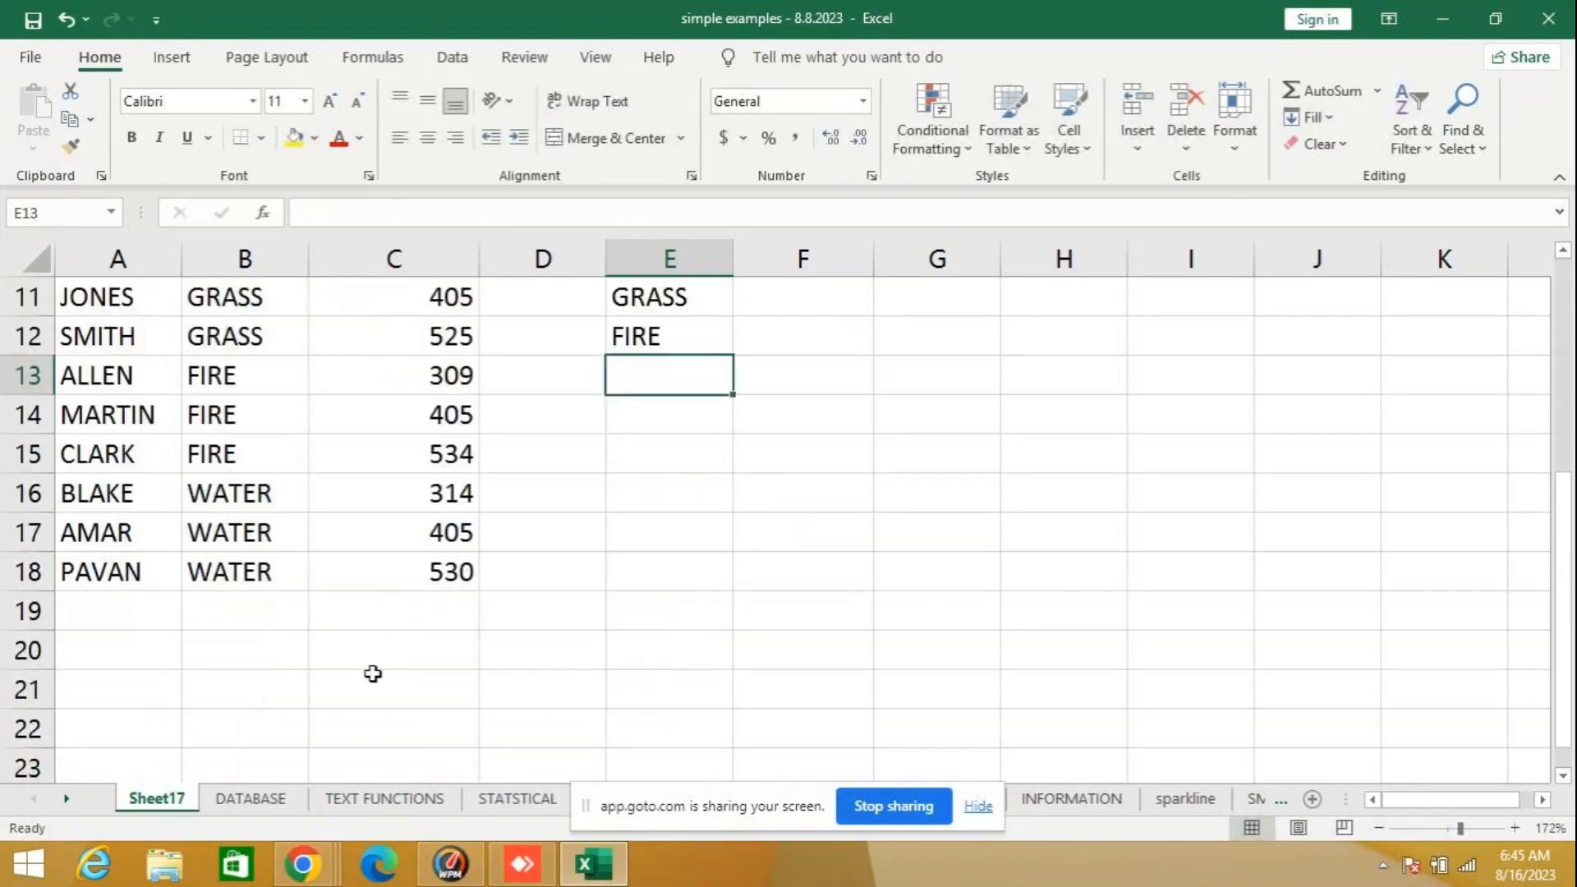
type("WA")
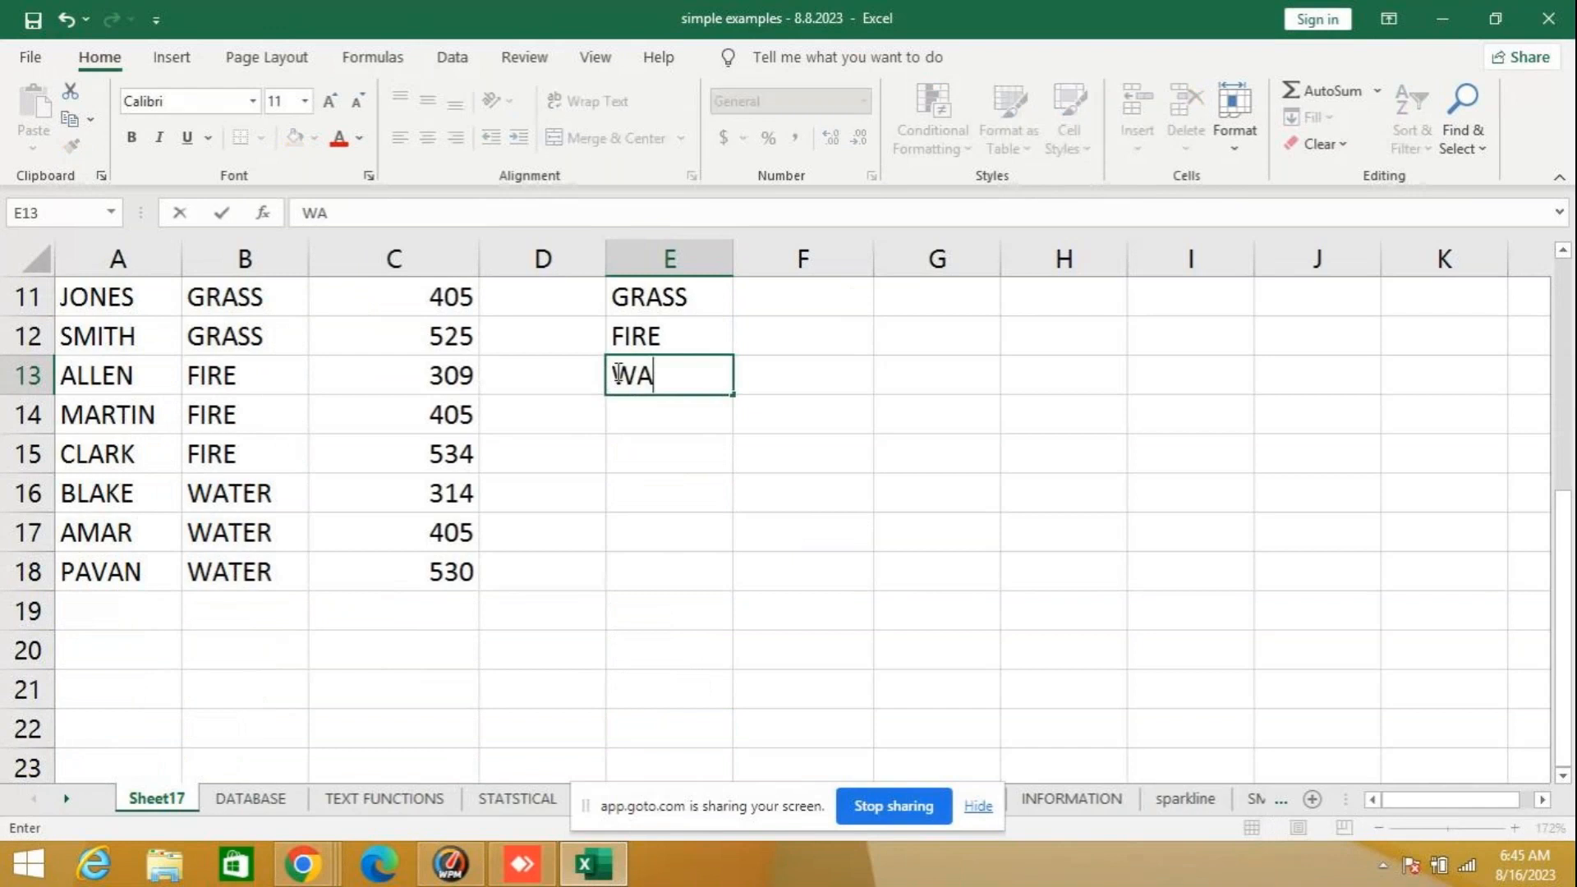
type("TER")
left_click(778, 390)
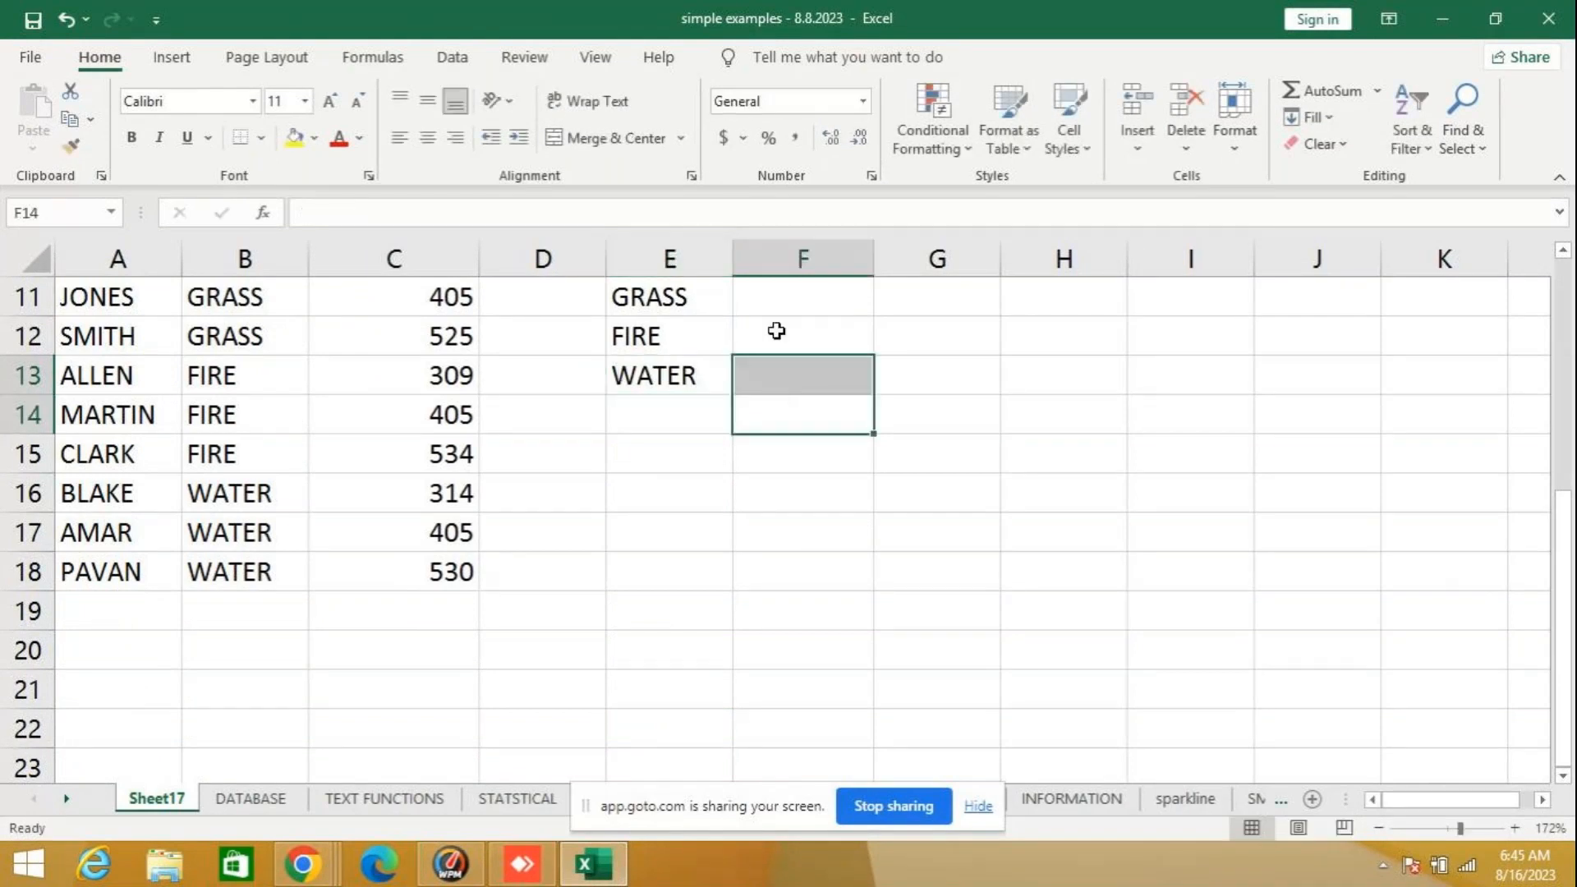
- Enter the heading TOTAL in cell F10 next to the TYPE heading
scroll(775, 328, "up", 3)
left_click(812, 645)
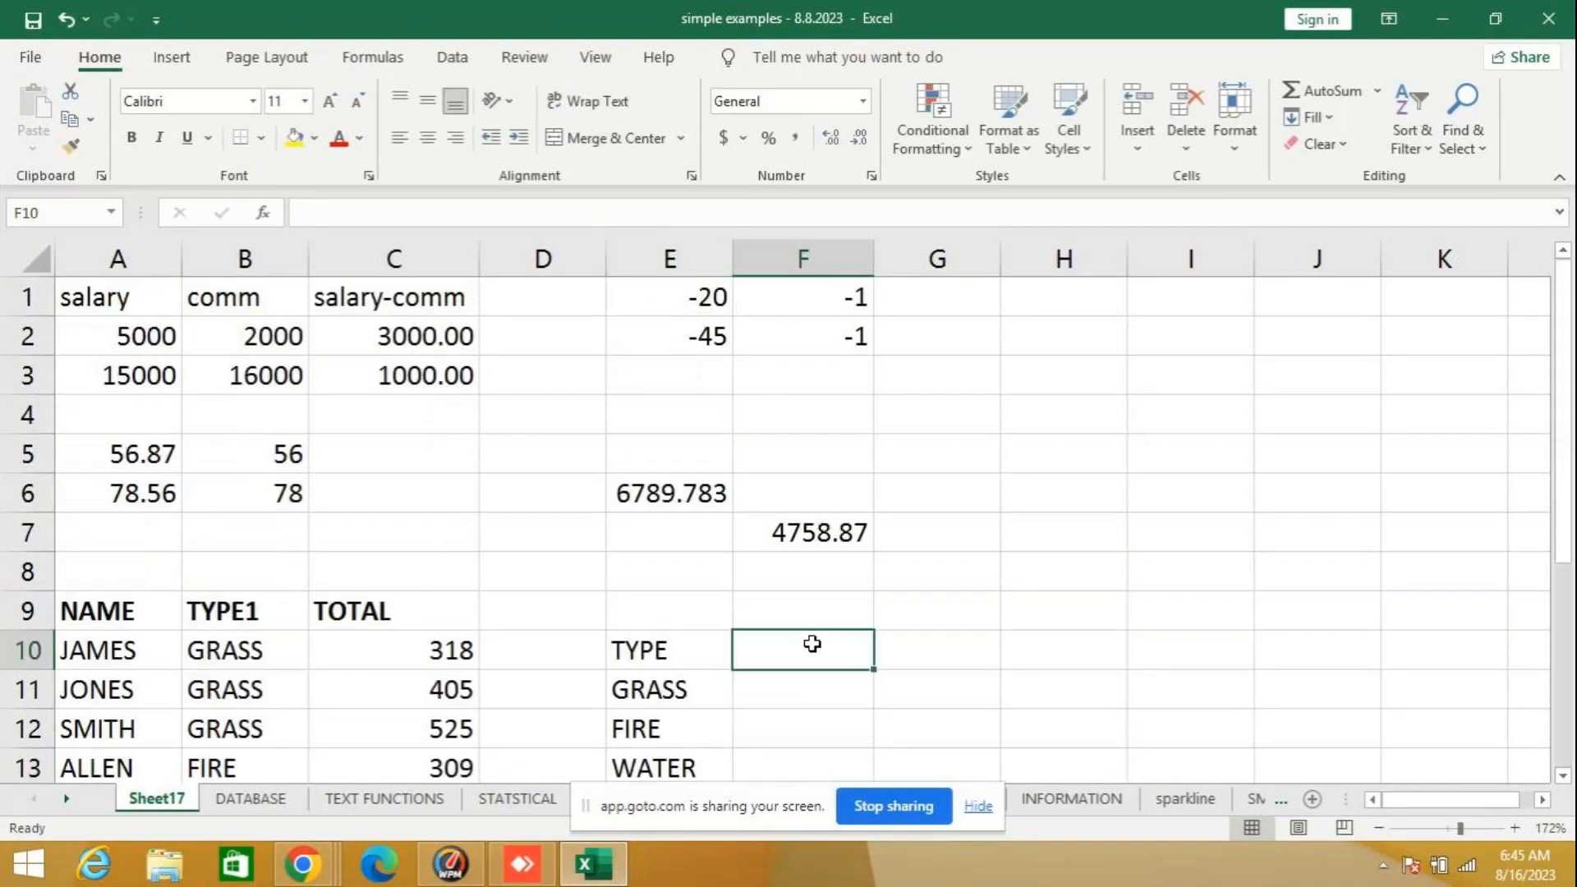
type("TOTAL")
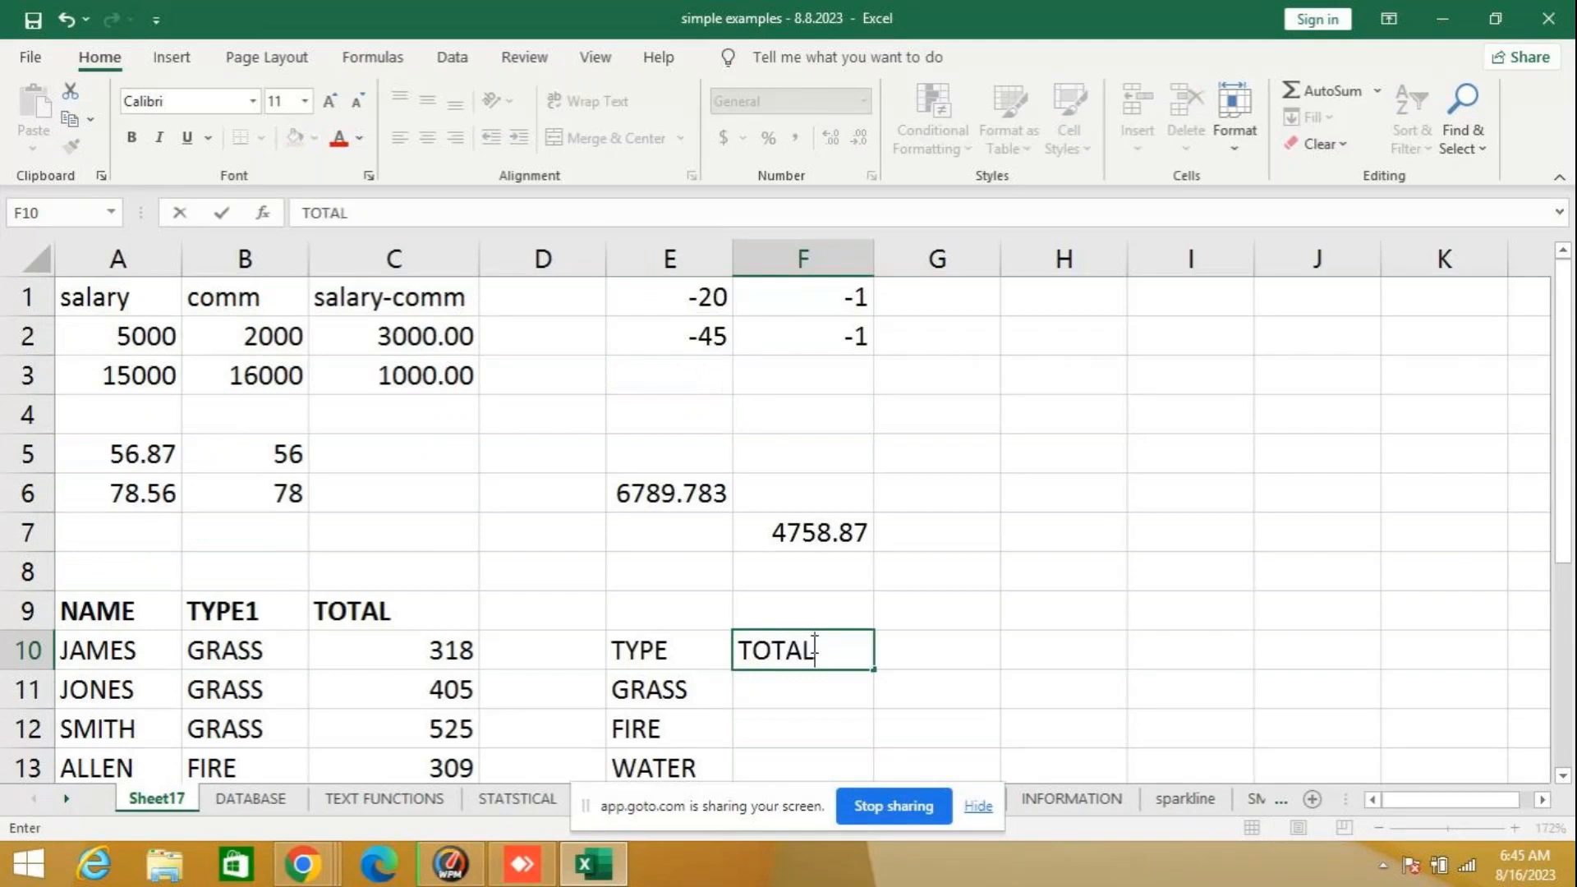
key("Return")
scroll(443, 690, "down", 2)
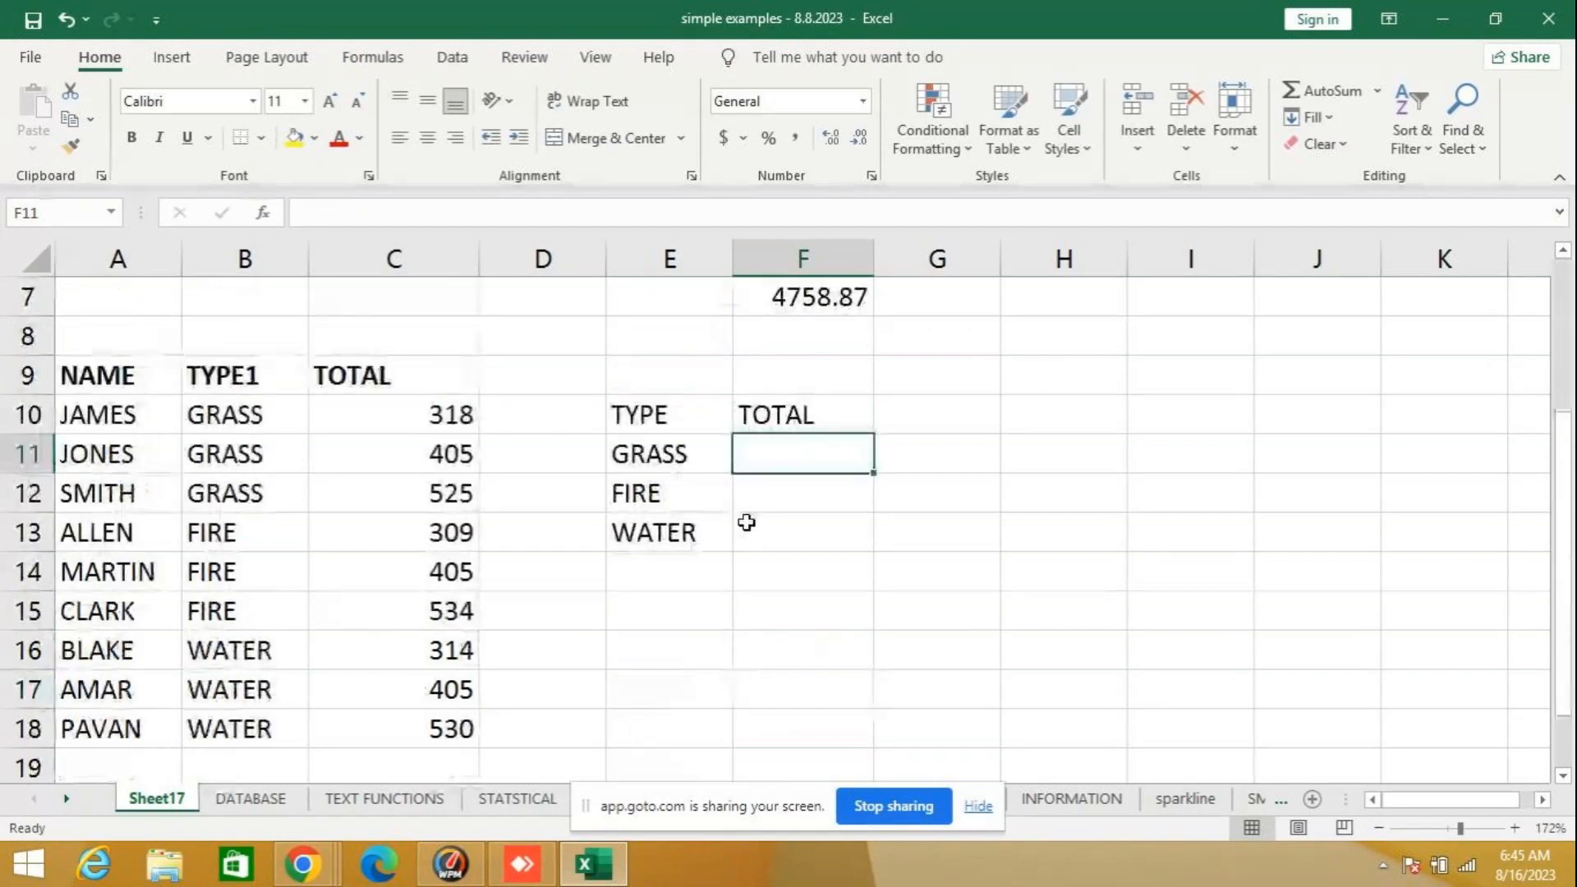
scroll(804, 562, "down", 1)
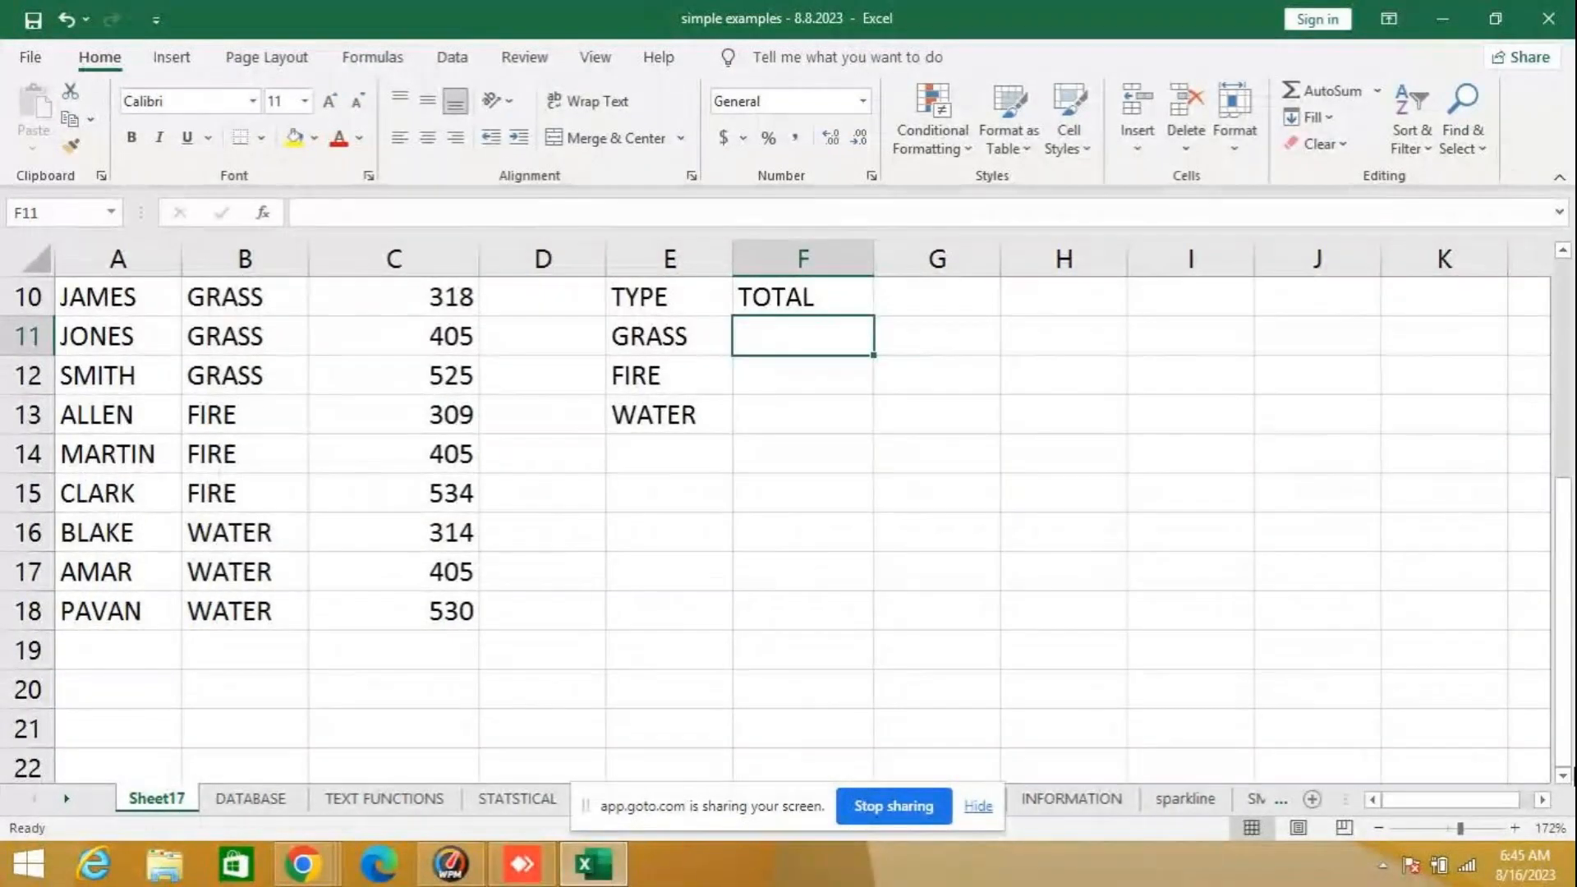
left_click(1380, 828)
scroll(1379, 826, "up", 1)
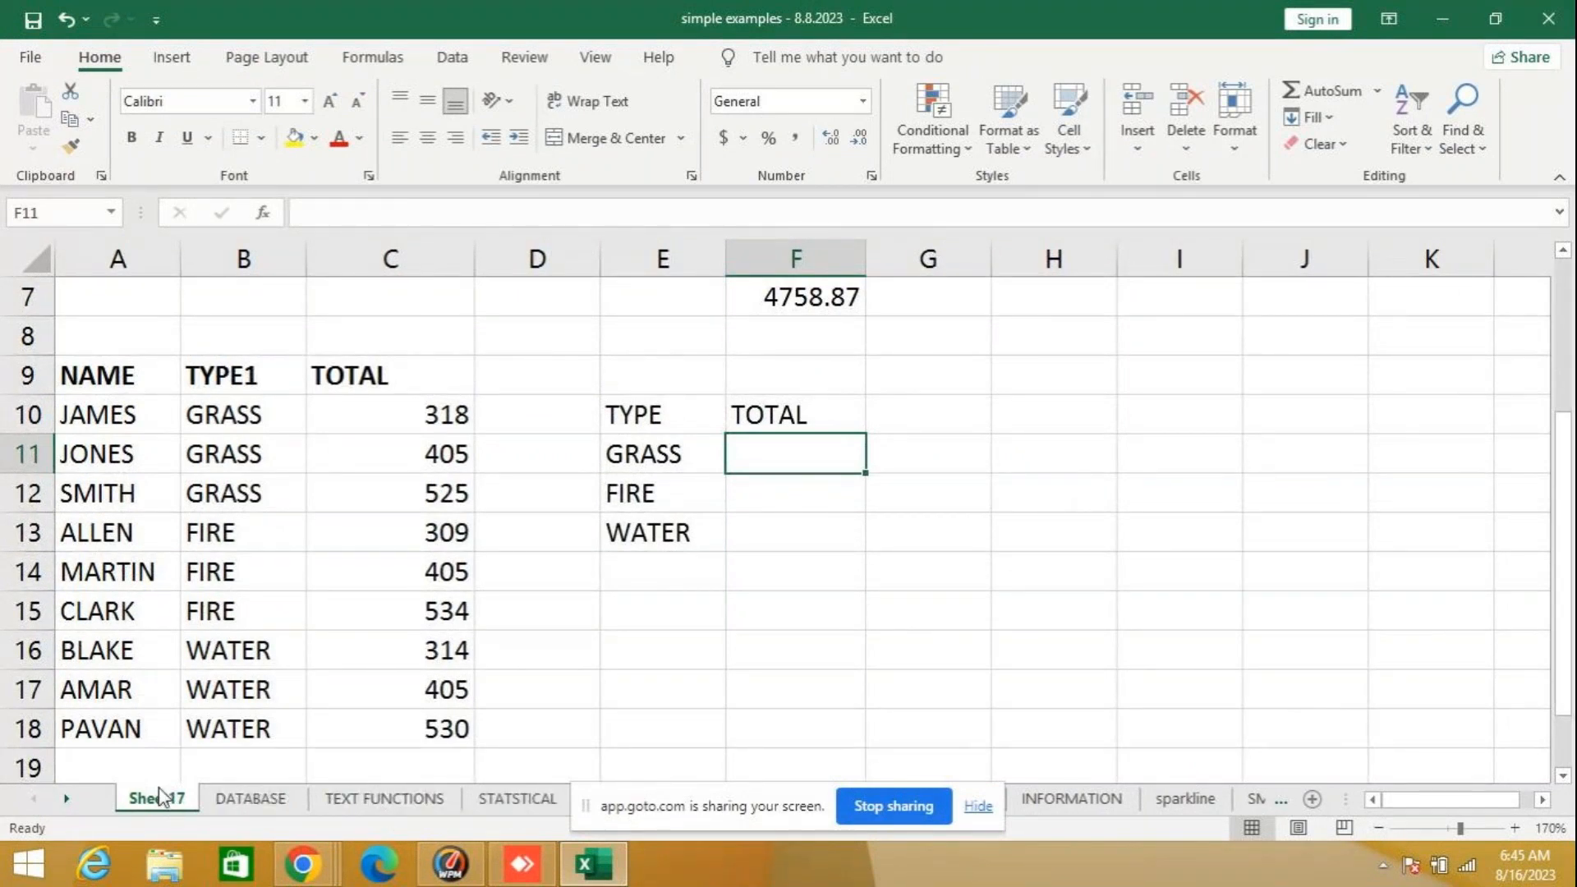
scroll(563, 690, "up", 2)
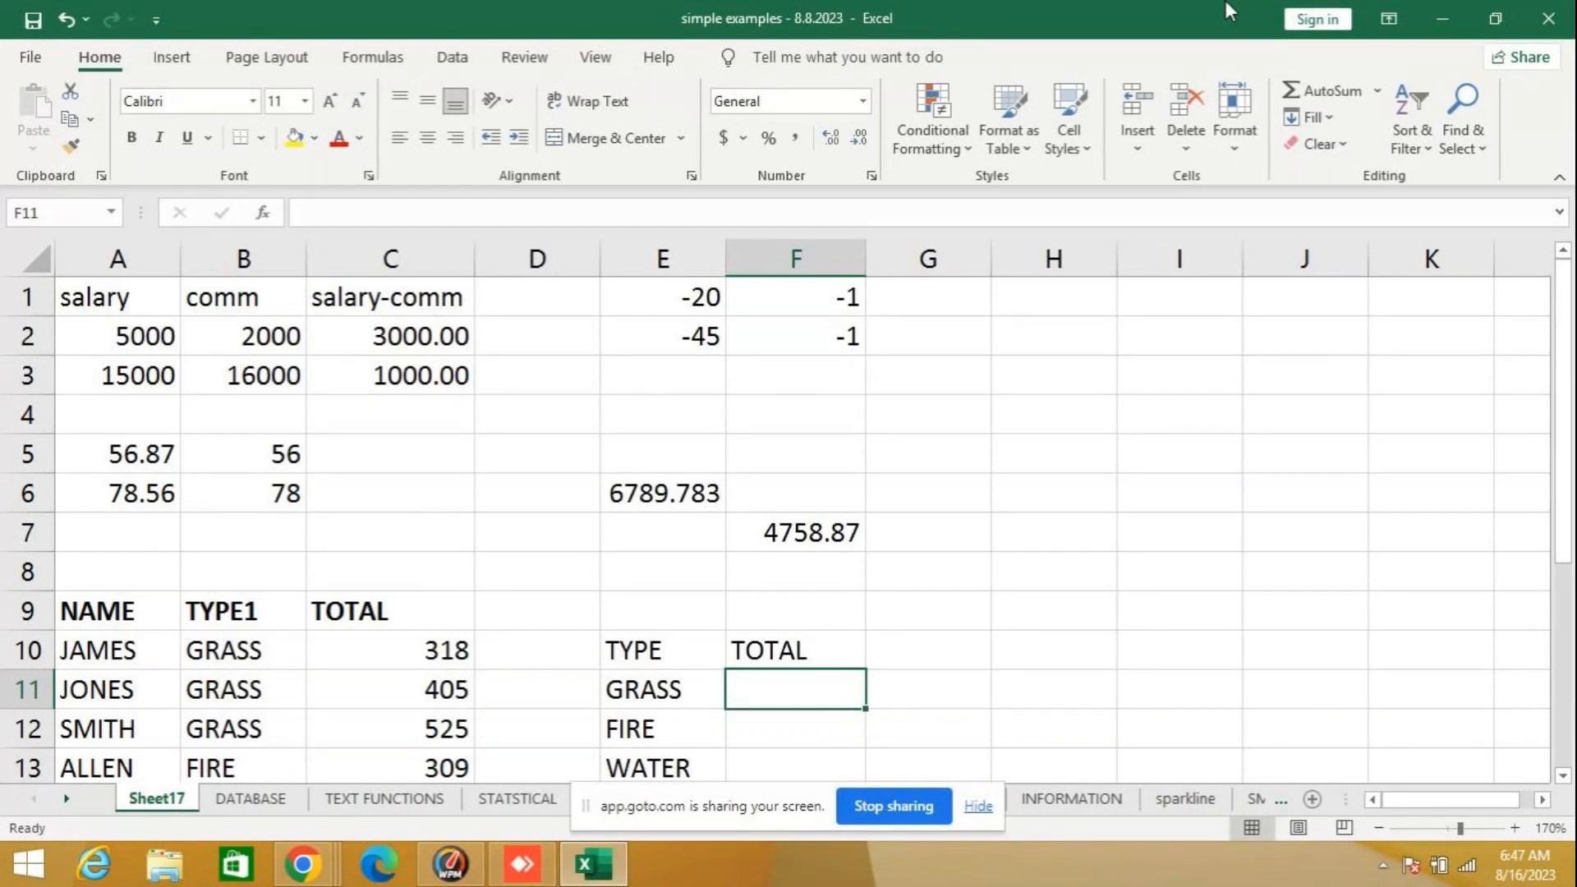
scroll(996, 554, "down", 2)
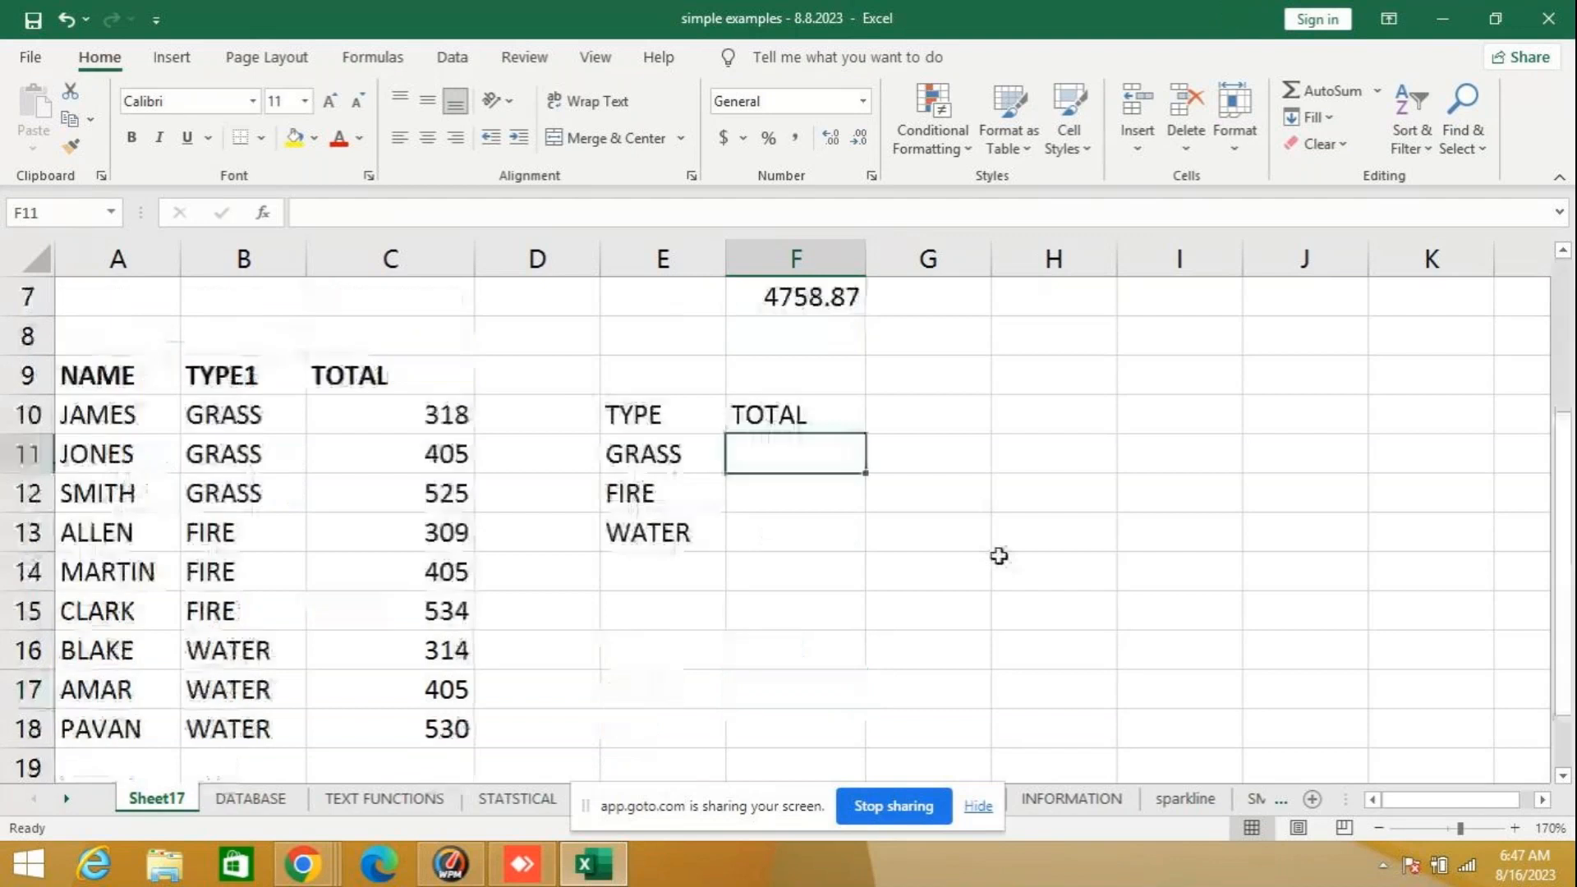
scroll(996, 427, "down", 1)
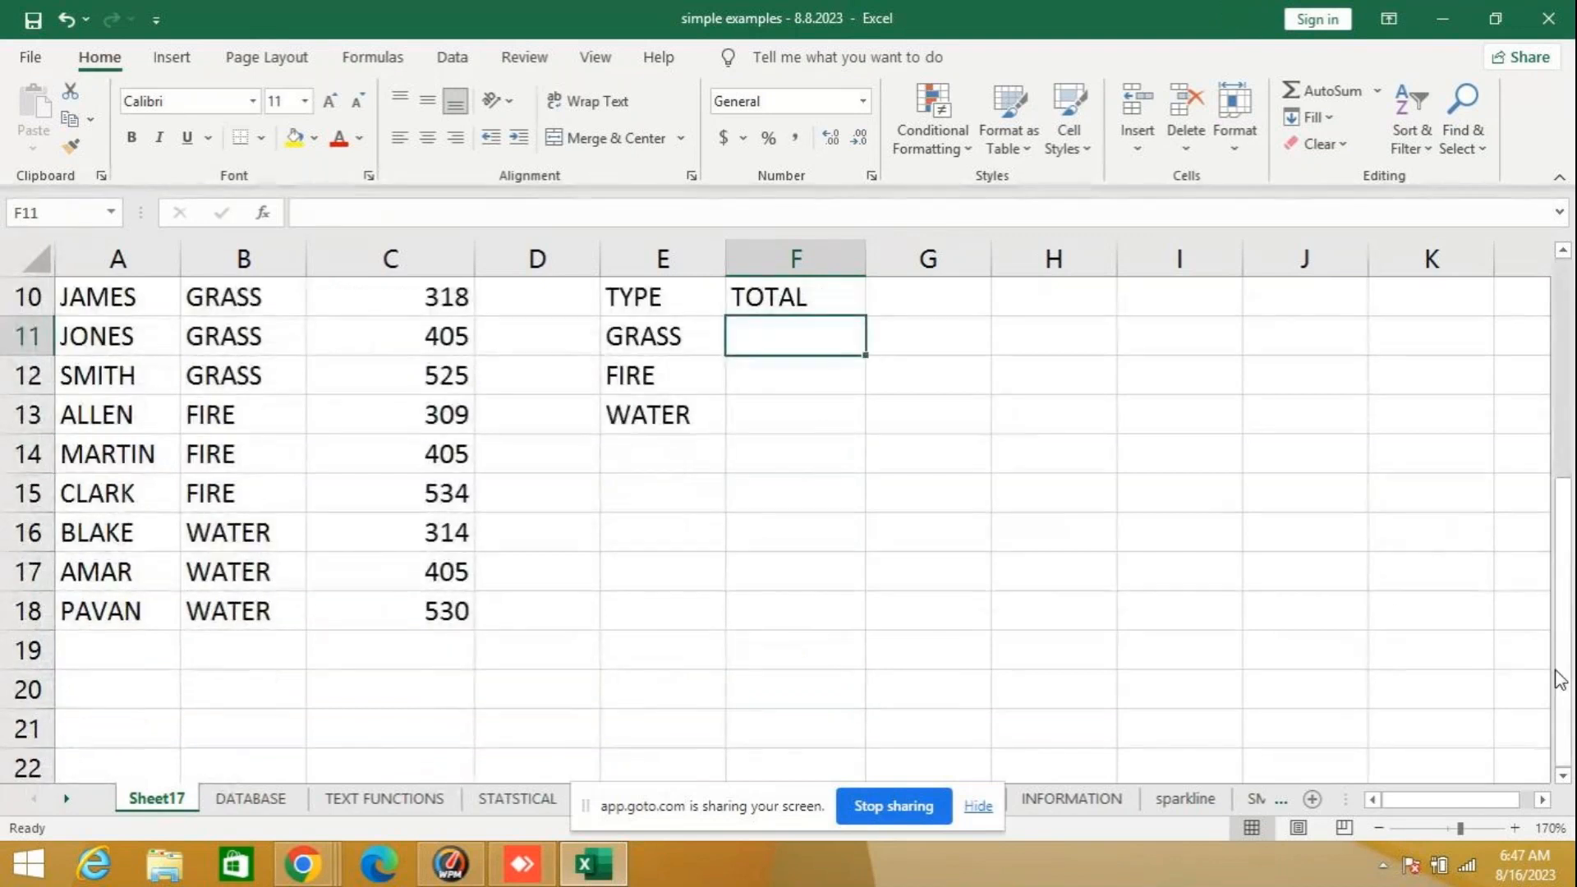
left_click(1563, 775)
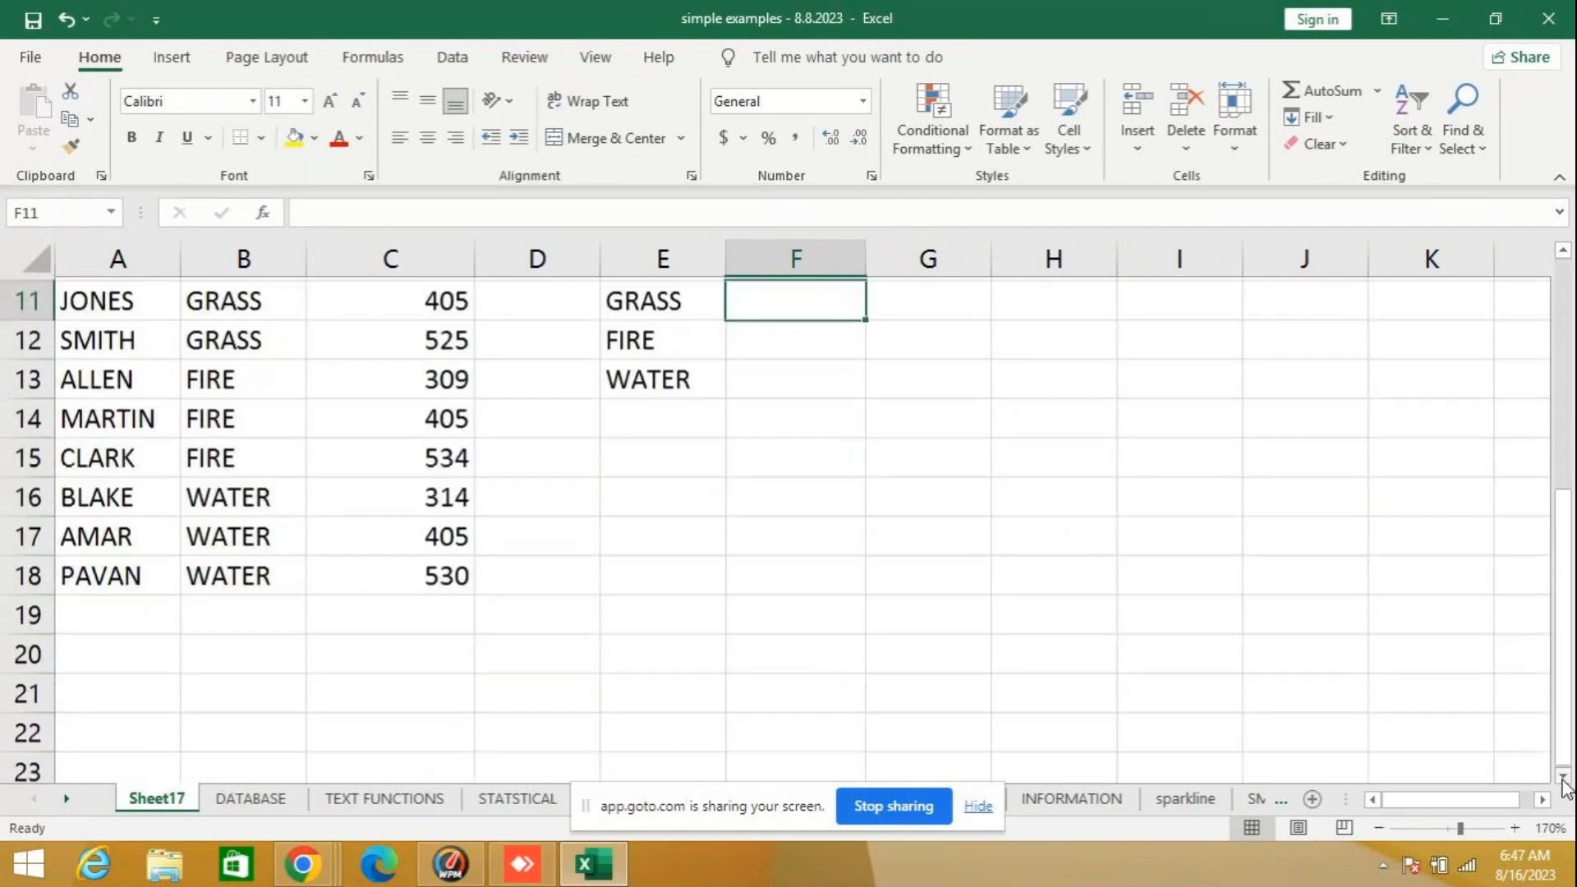
- Insert a new sheet row at row 8, above the NAME, TYPE1 and TOTAL table
scroll(993, 534, "up", 4)
left_click(174, 571)
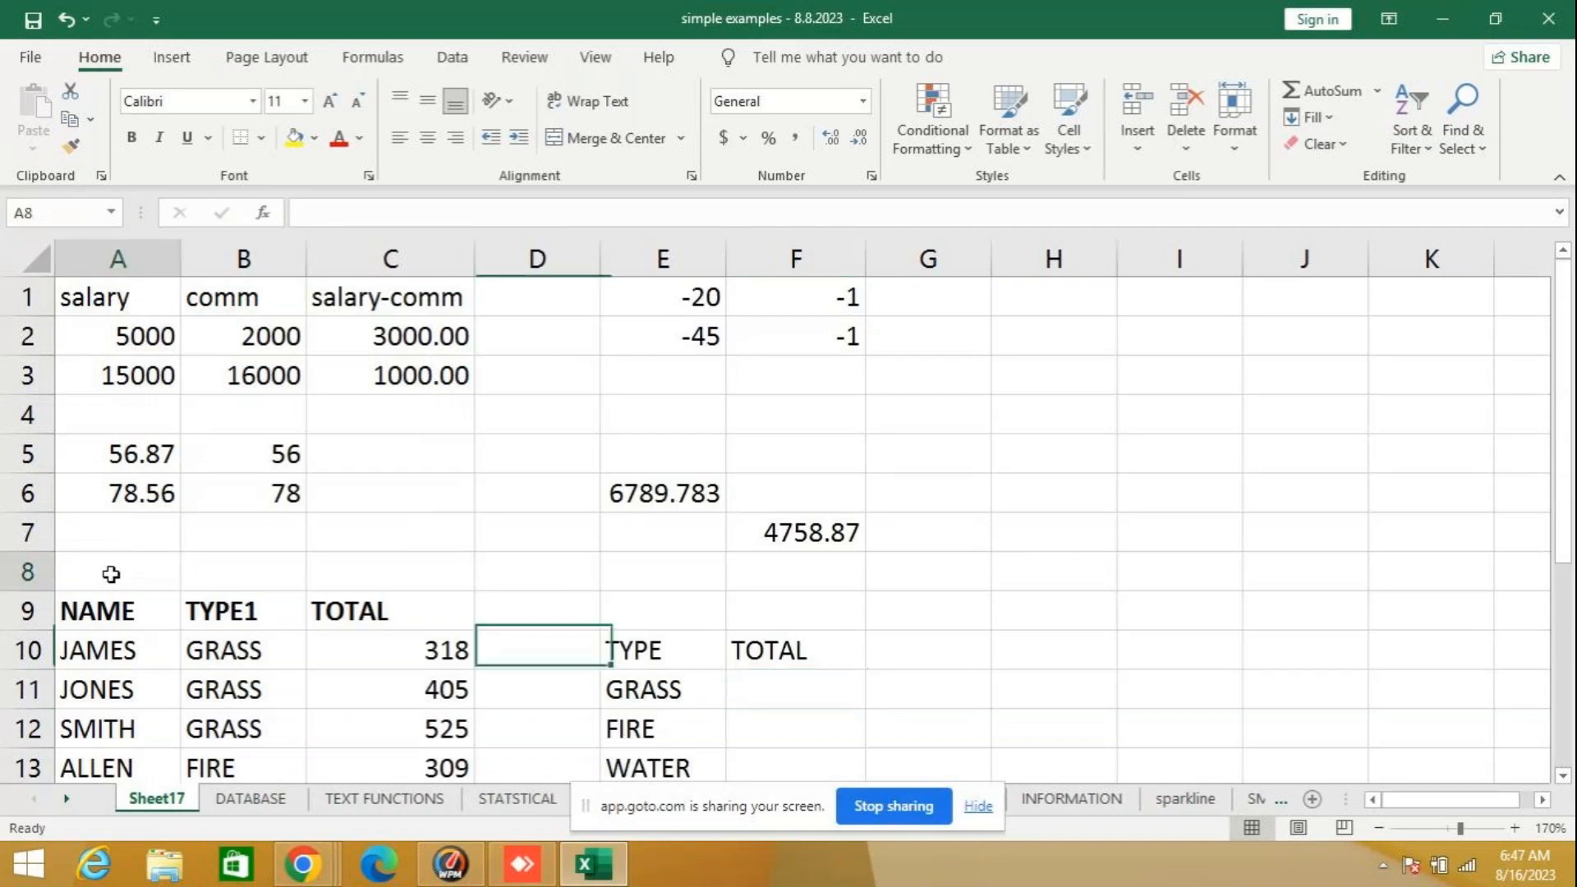
left_click(1138, 149)
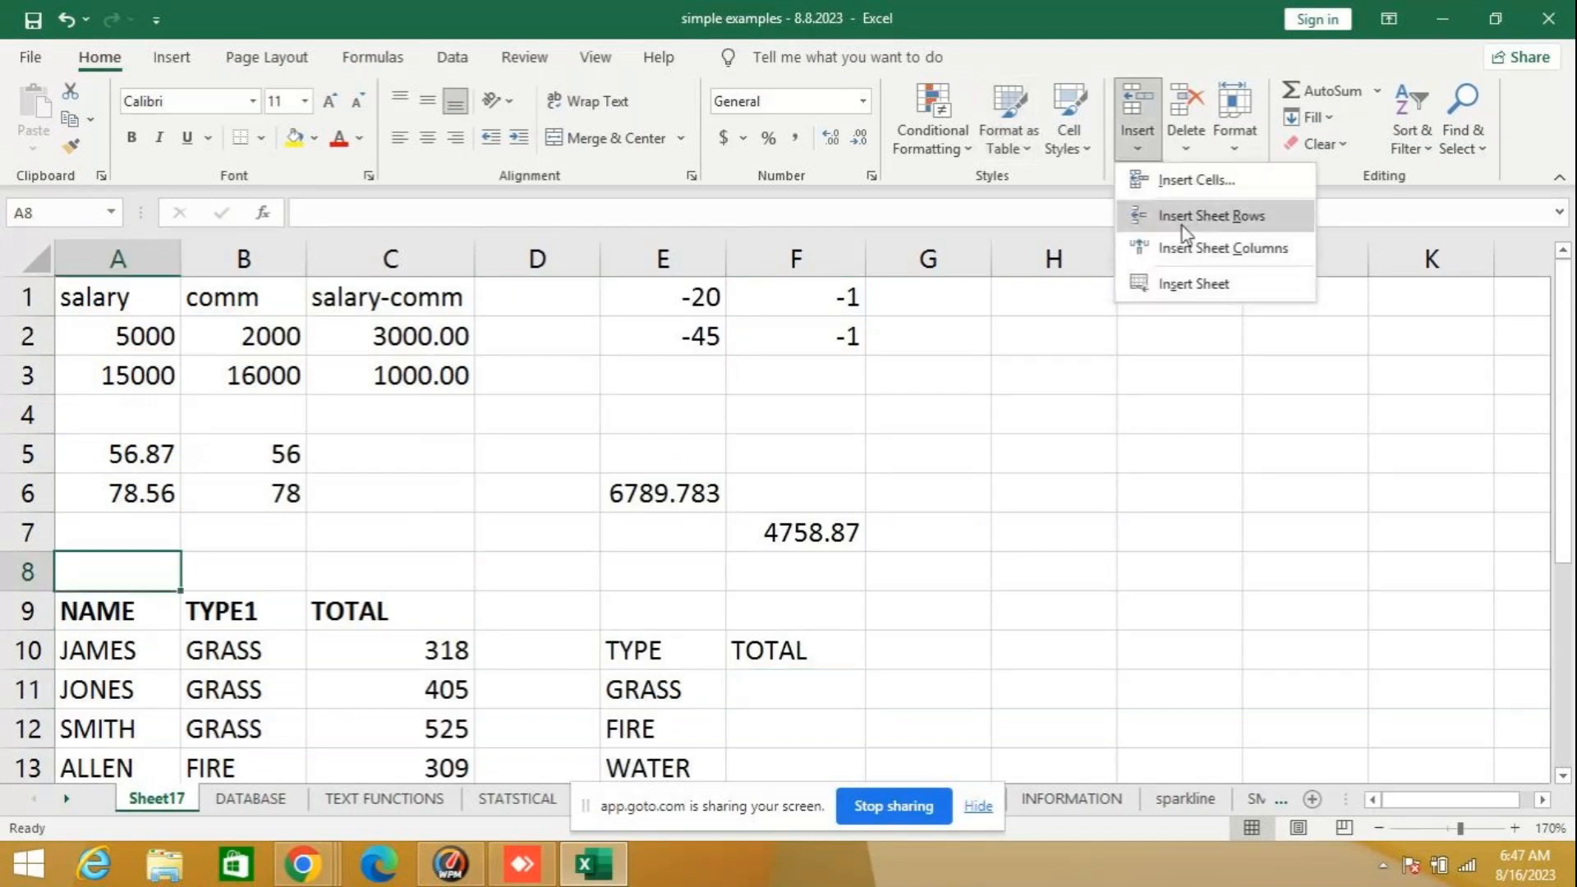
left_click(1181, 220)
scroll(1065, 492, "down", 3)
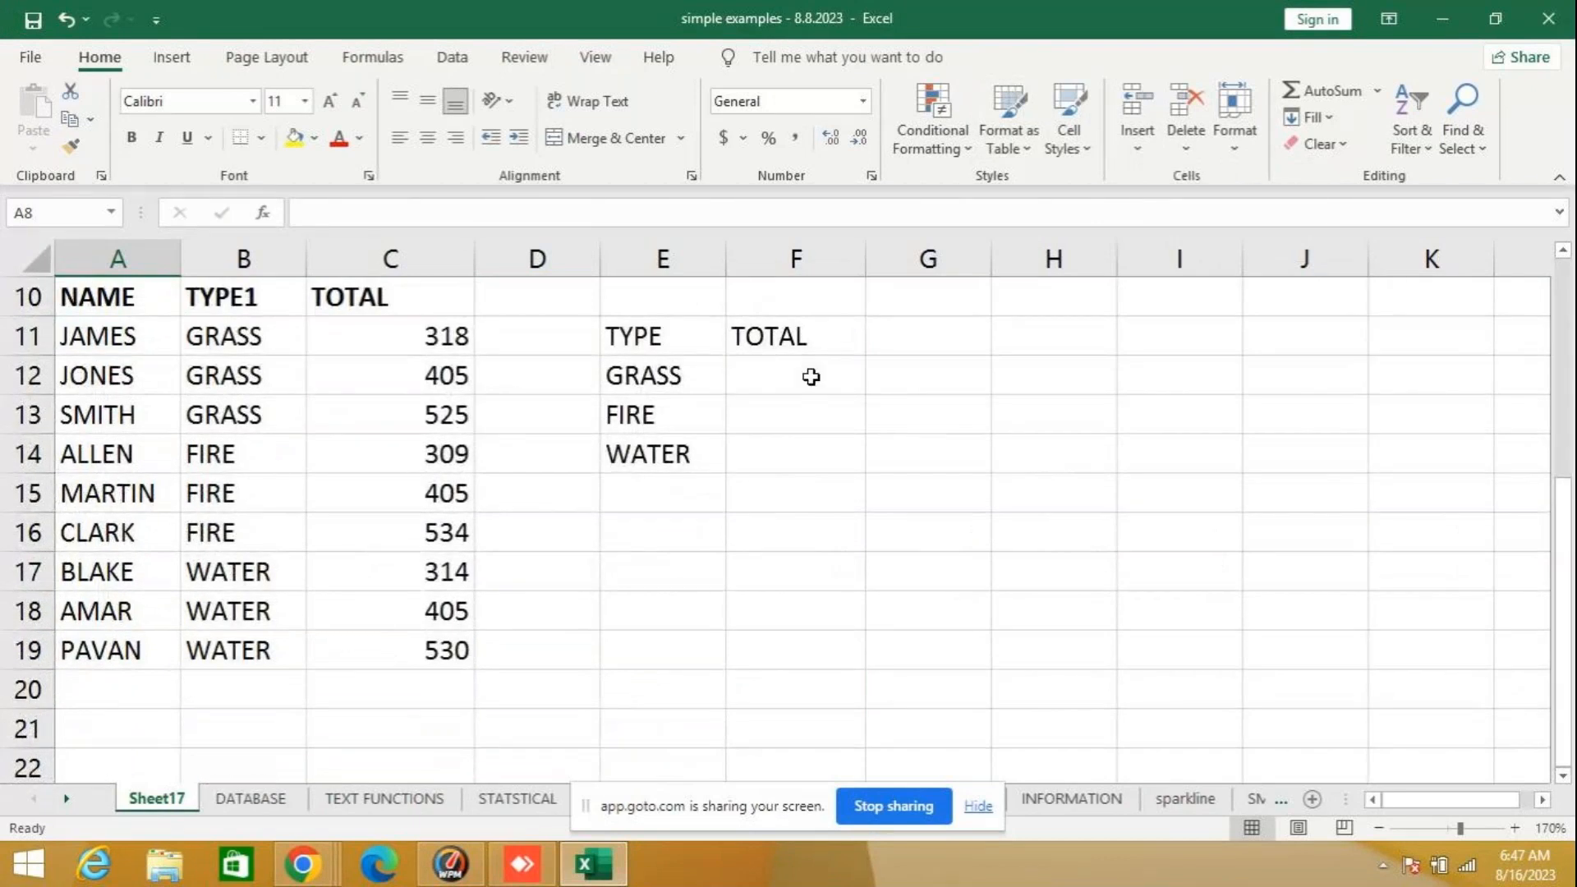
left_click(812, 376)
type("=")
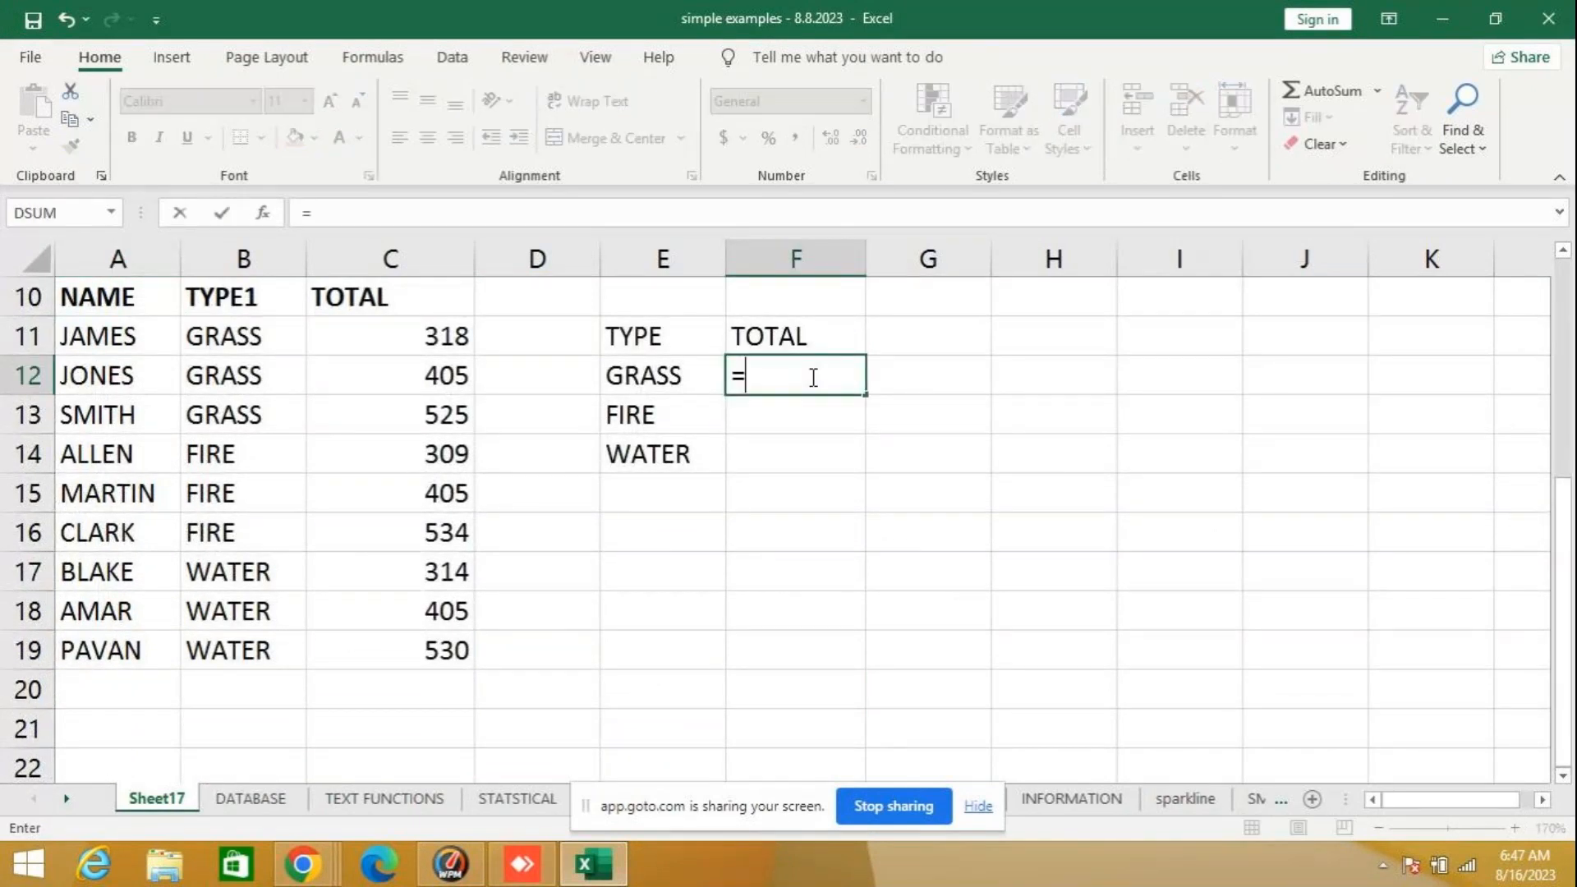
type("SUMIF")
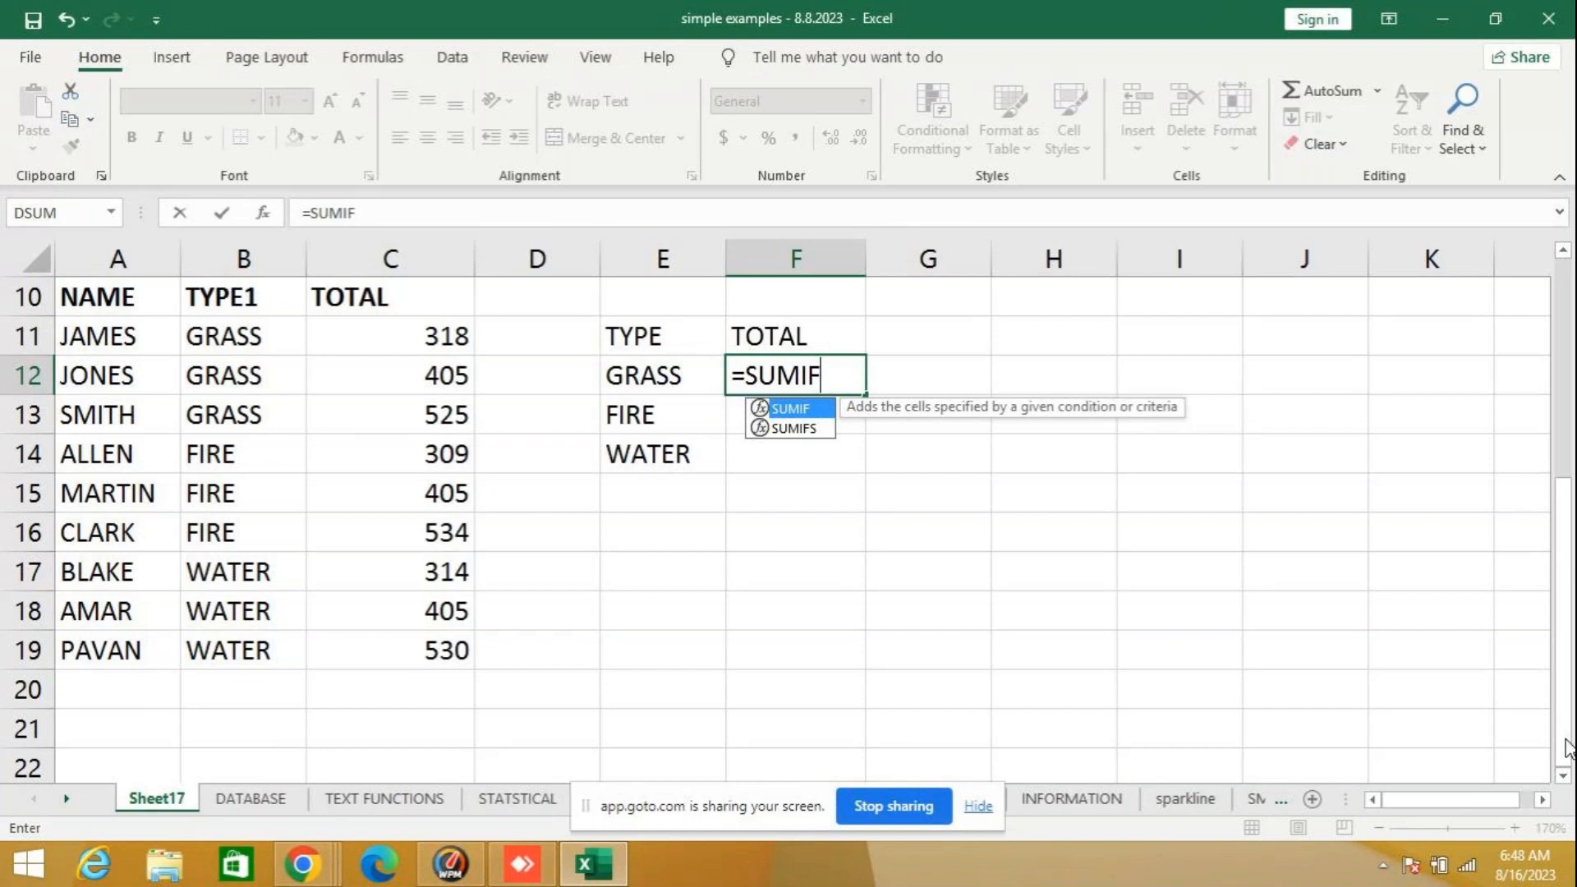
- Clear the NAME column of the table, cells A10 to A19, including its heading
left_click(136, 292)
left_click_drag(135, 292, 97, 646)
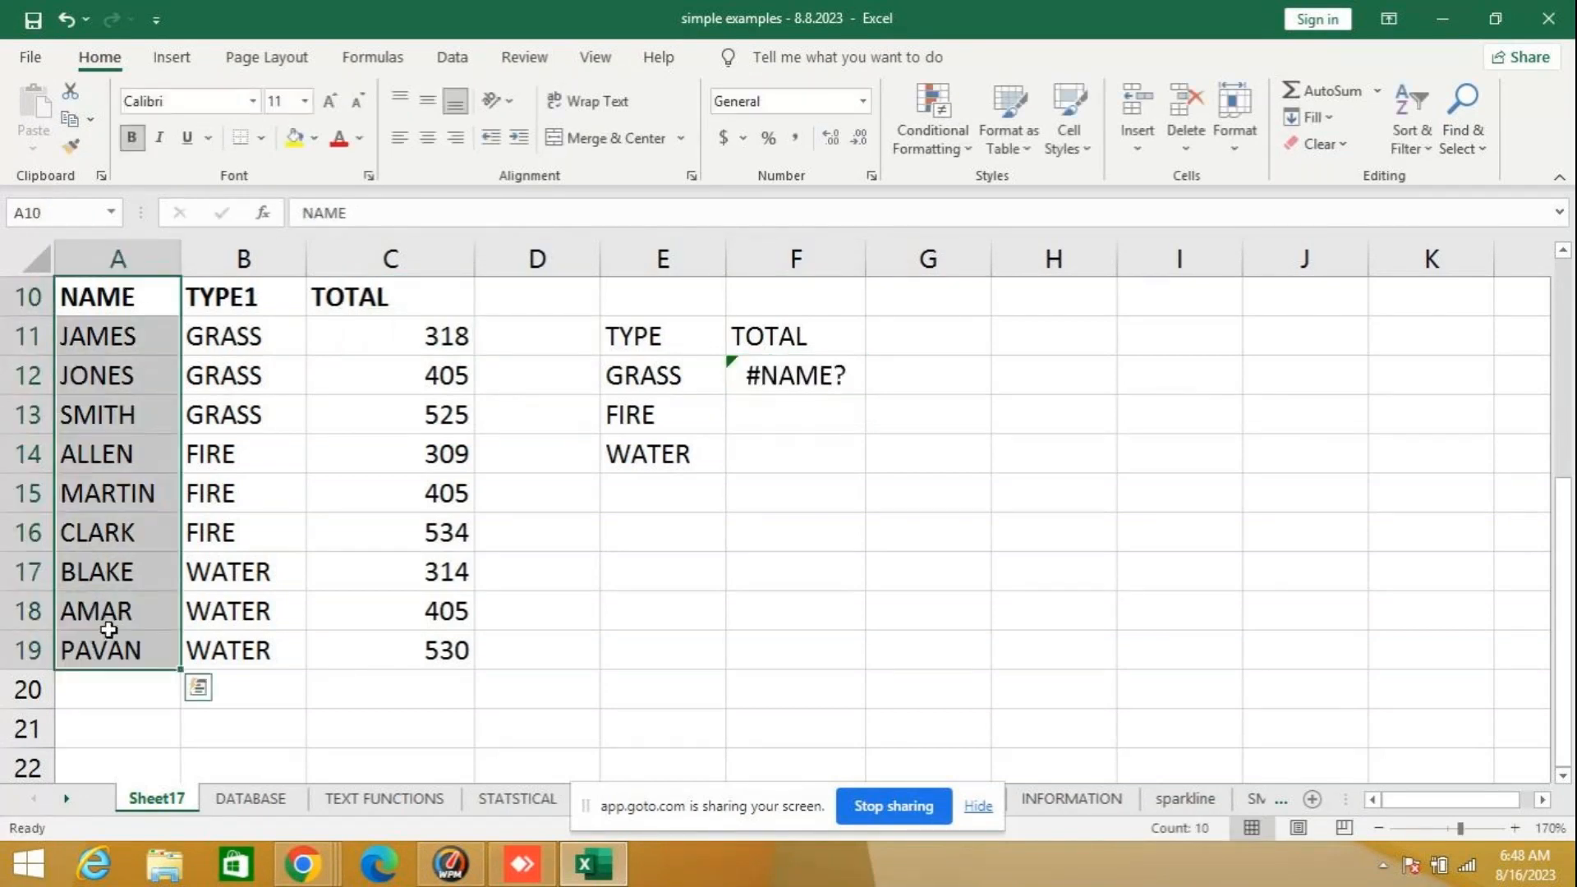
key("Delete")
left_click(713, 577)
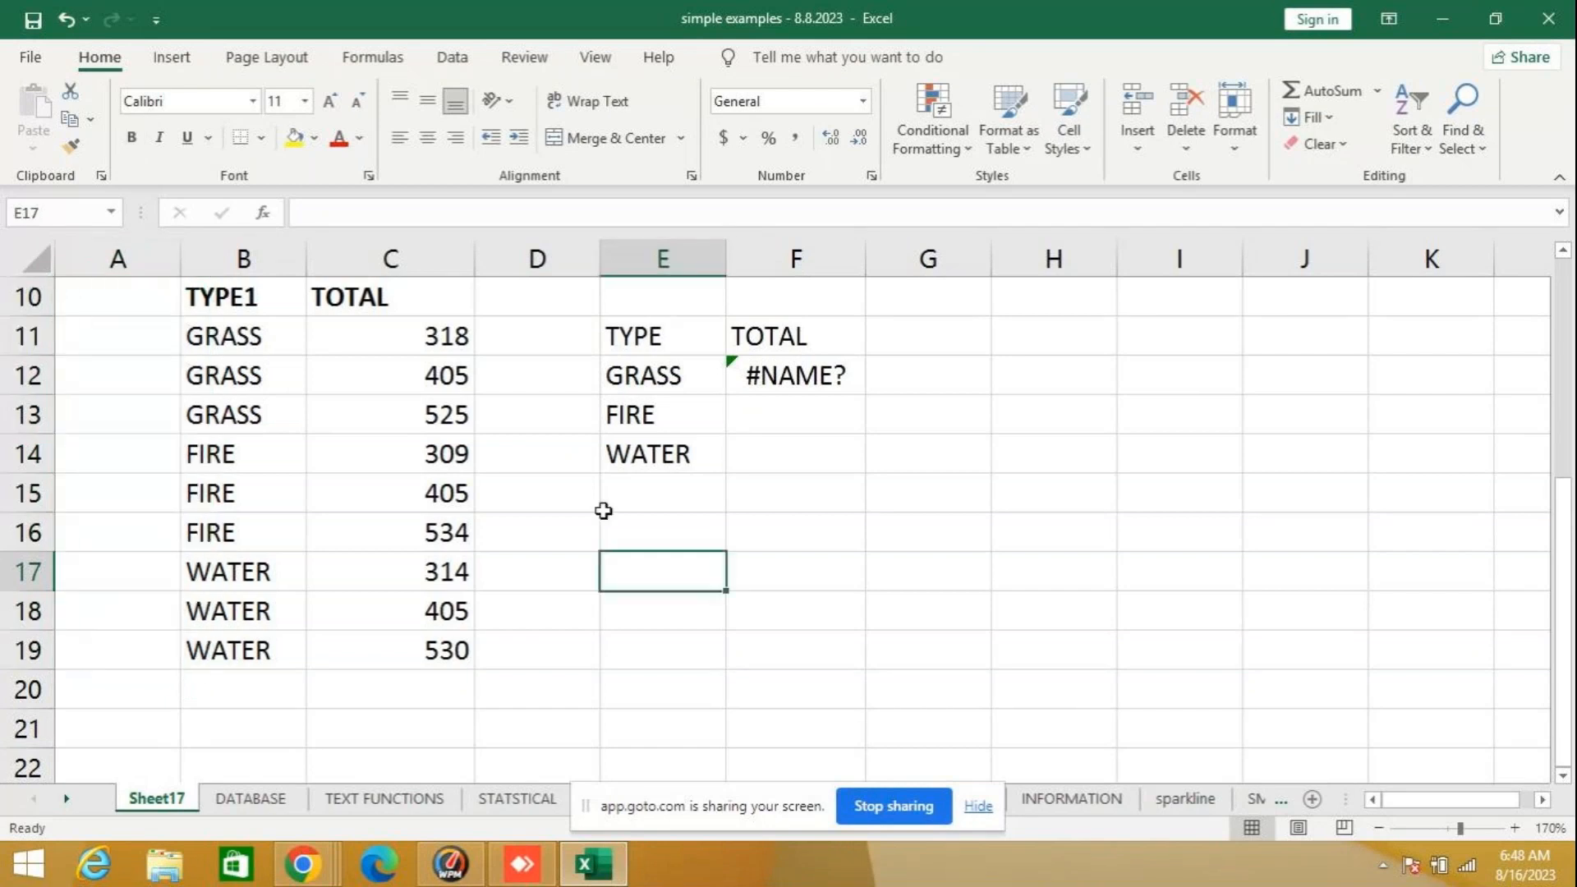
left_click(798, 377)
key("Delete")
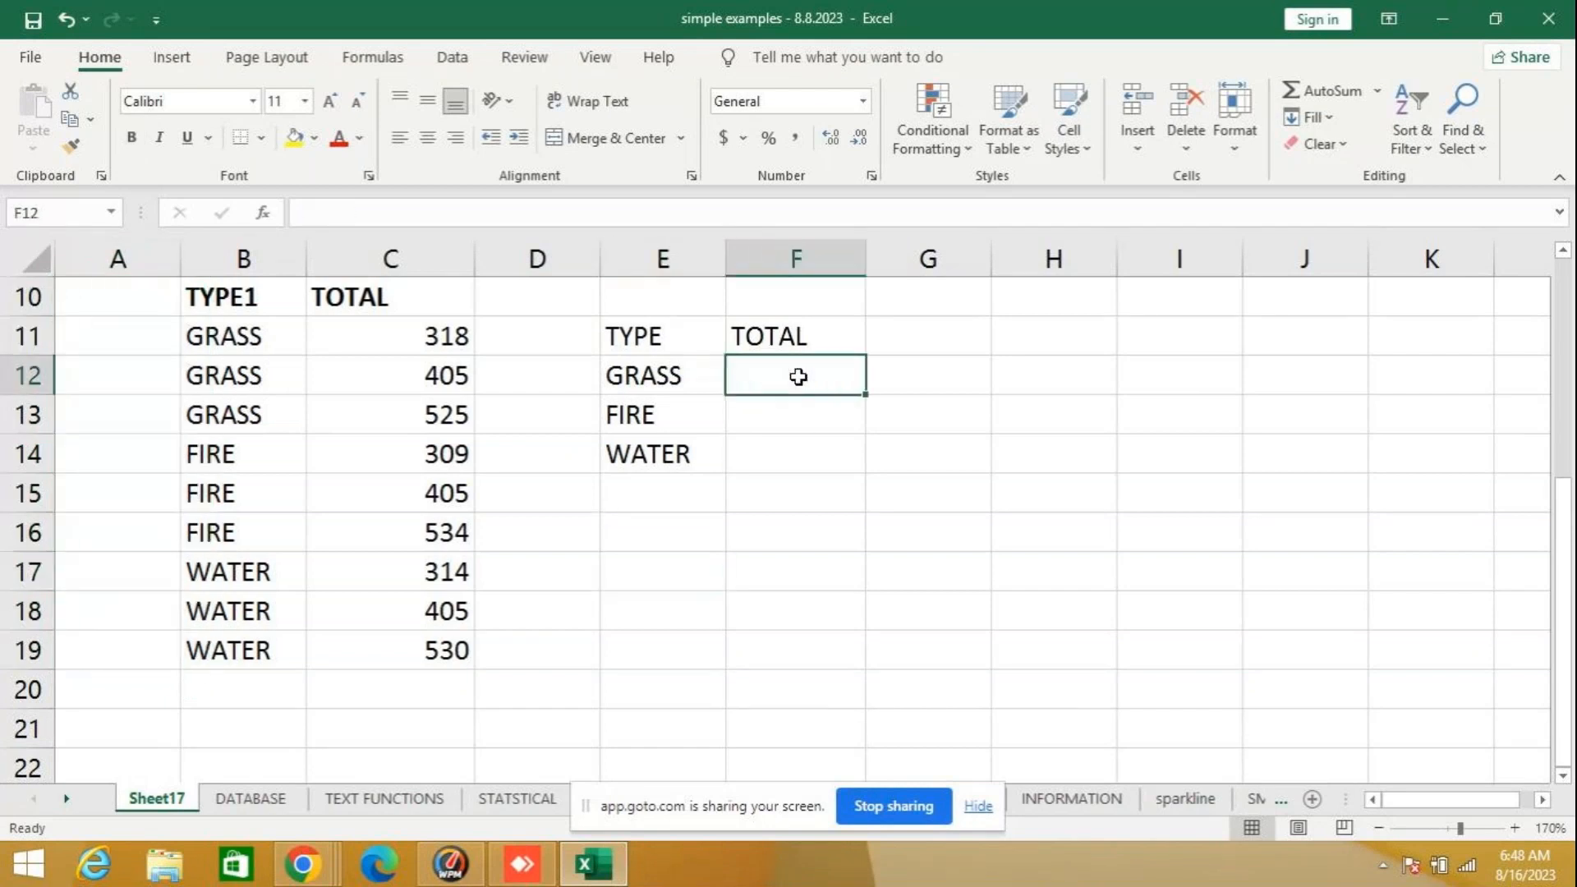
type("=")
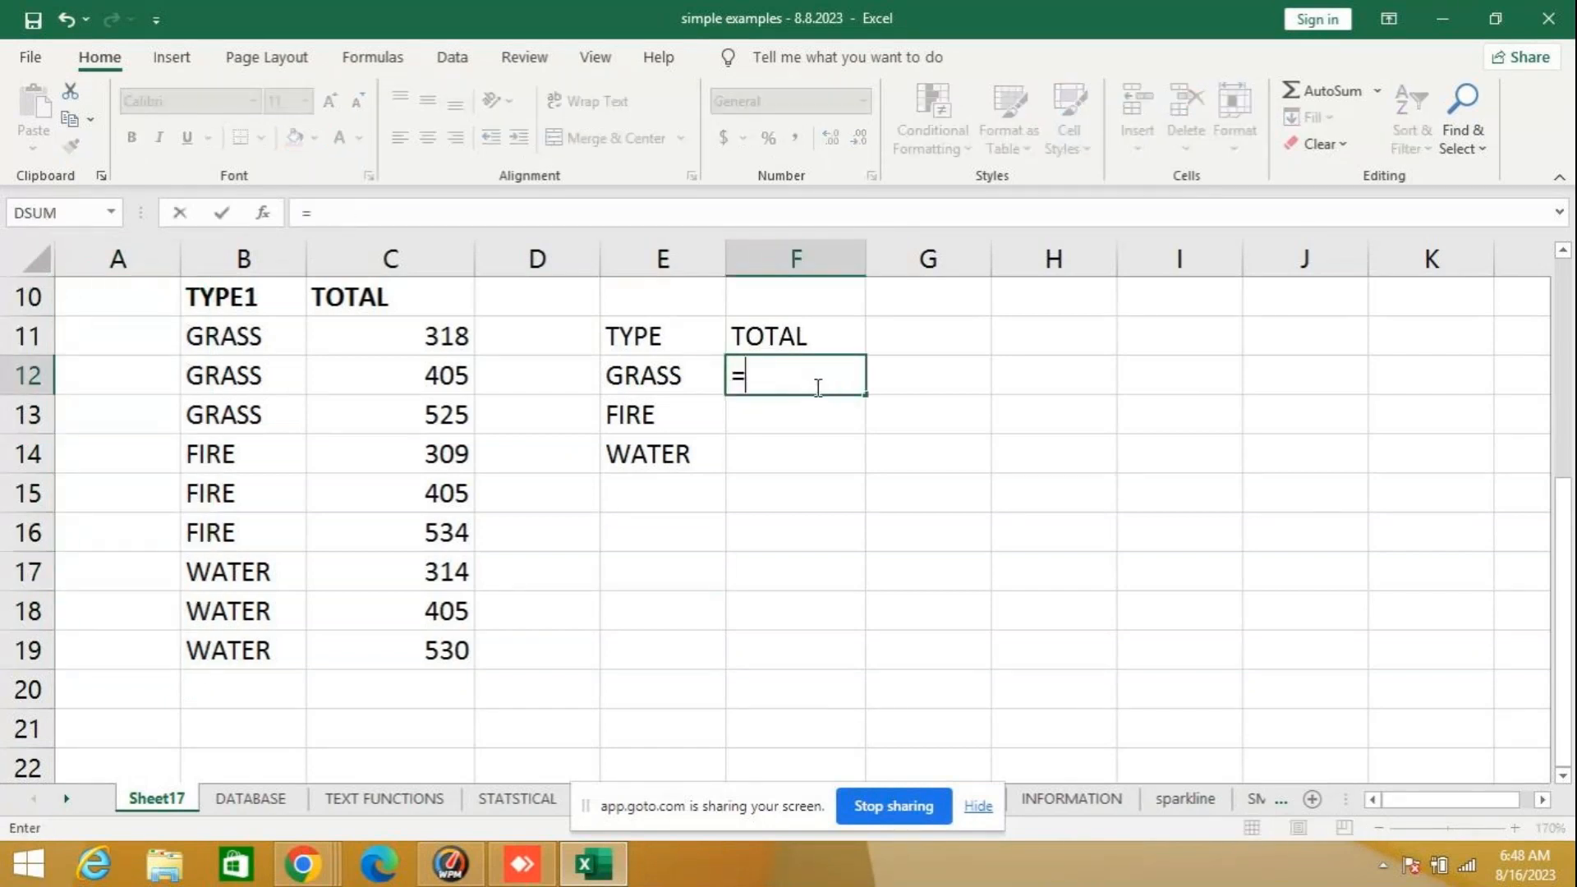
type("SUMIF")
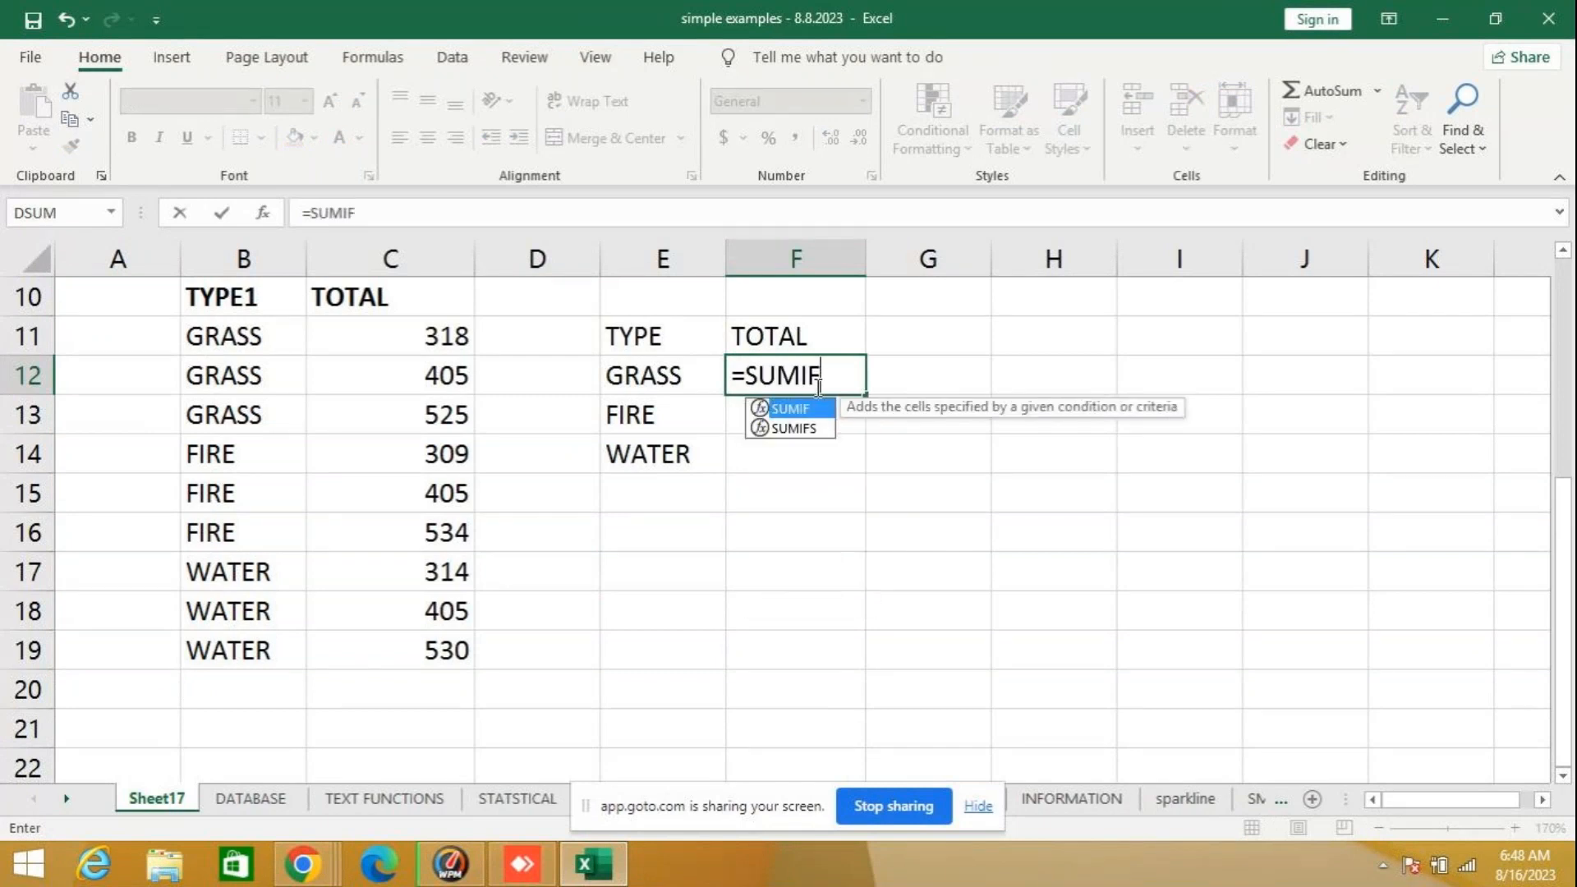
type("(")
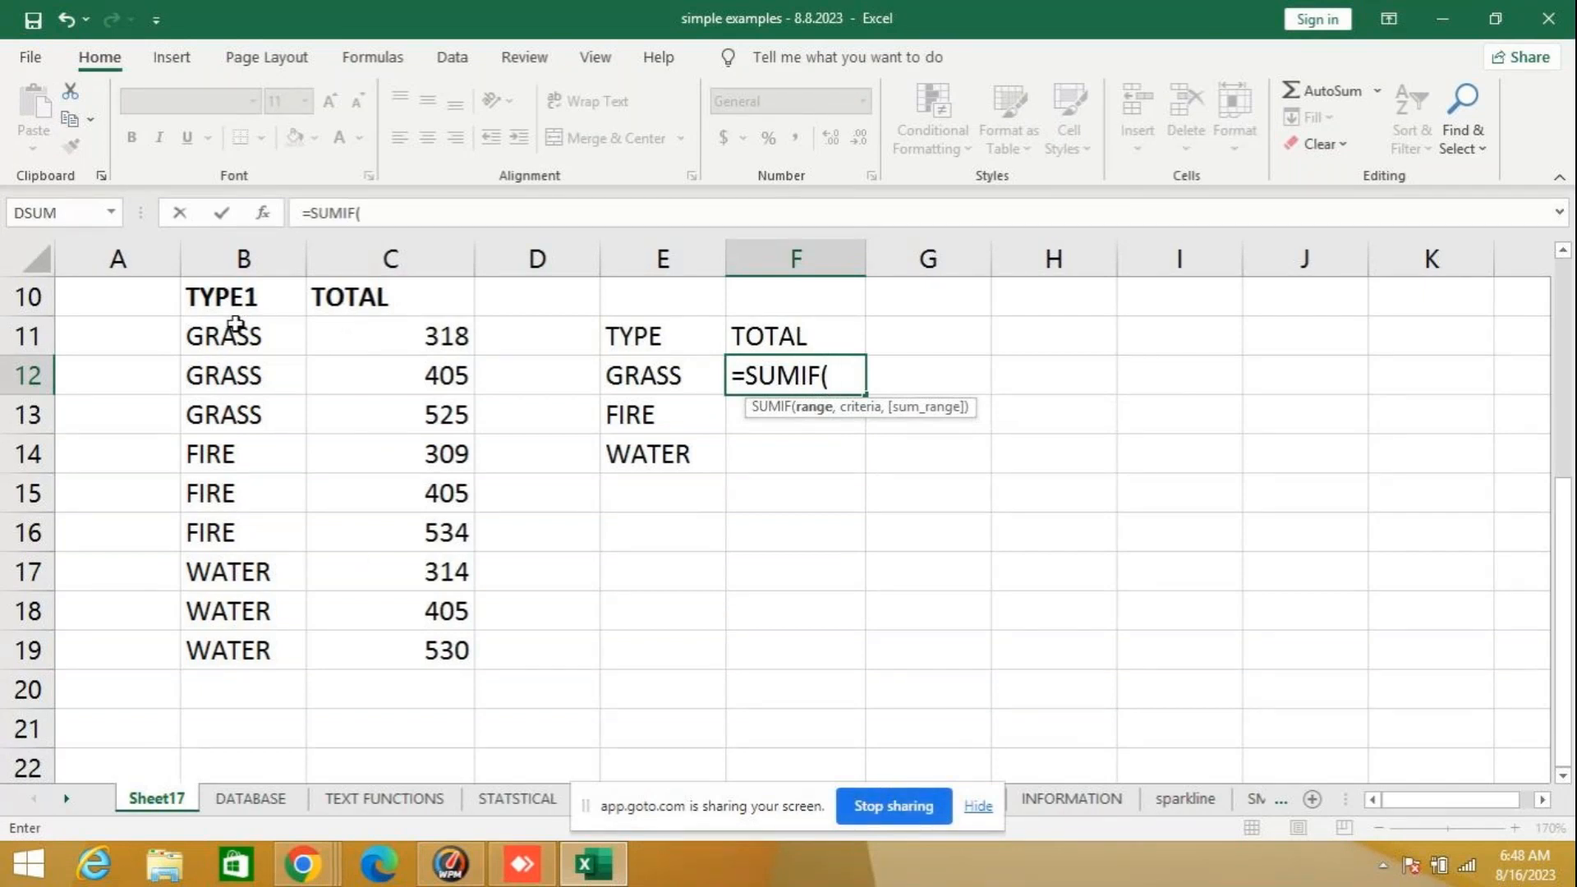
key("BackSpace")
key("BackSpace")
key("BackSpace")
key("BackSpace")
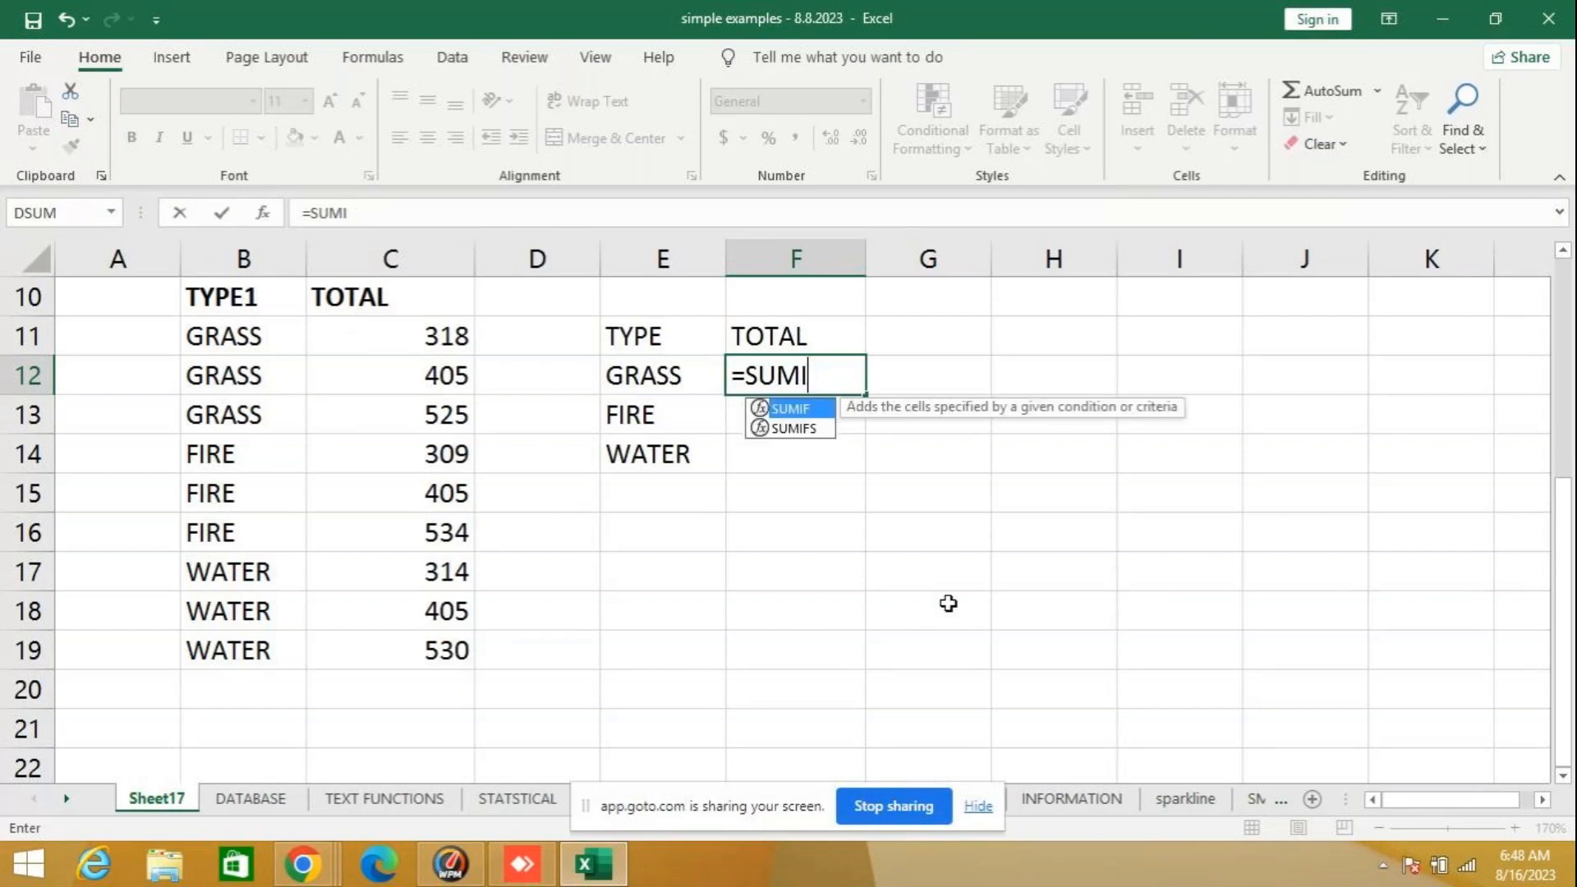
key("BackSpace")
key("BackSpace")
key("BackSpace")
key("Escape")
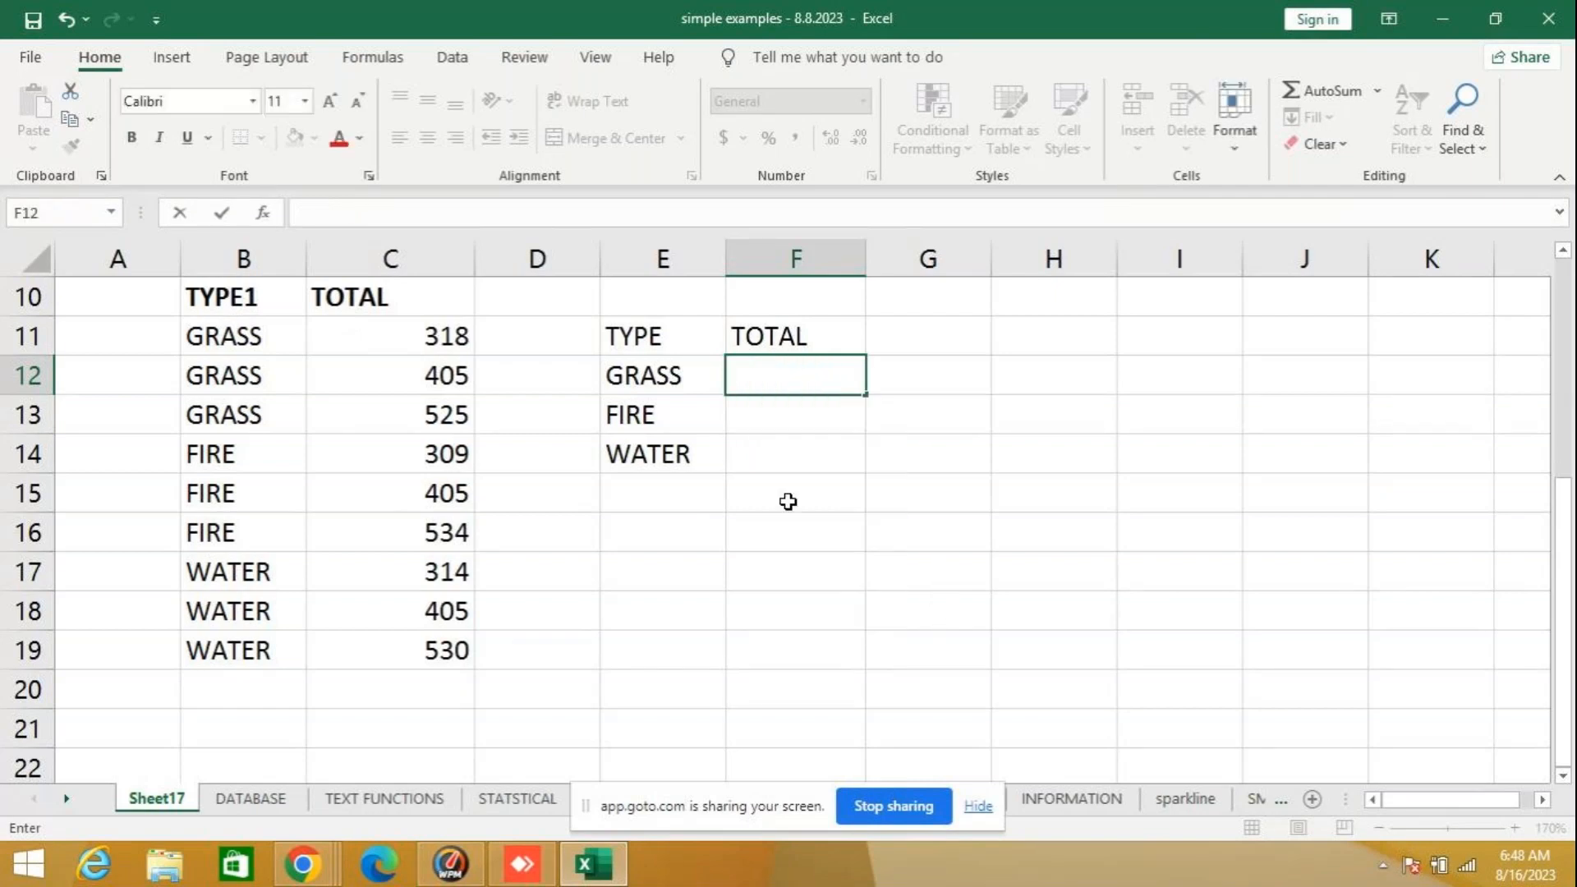
left_click(789, 501)
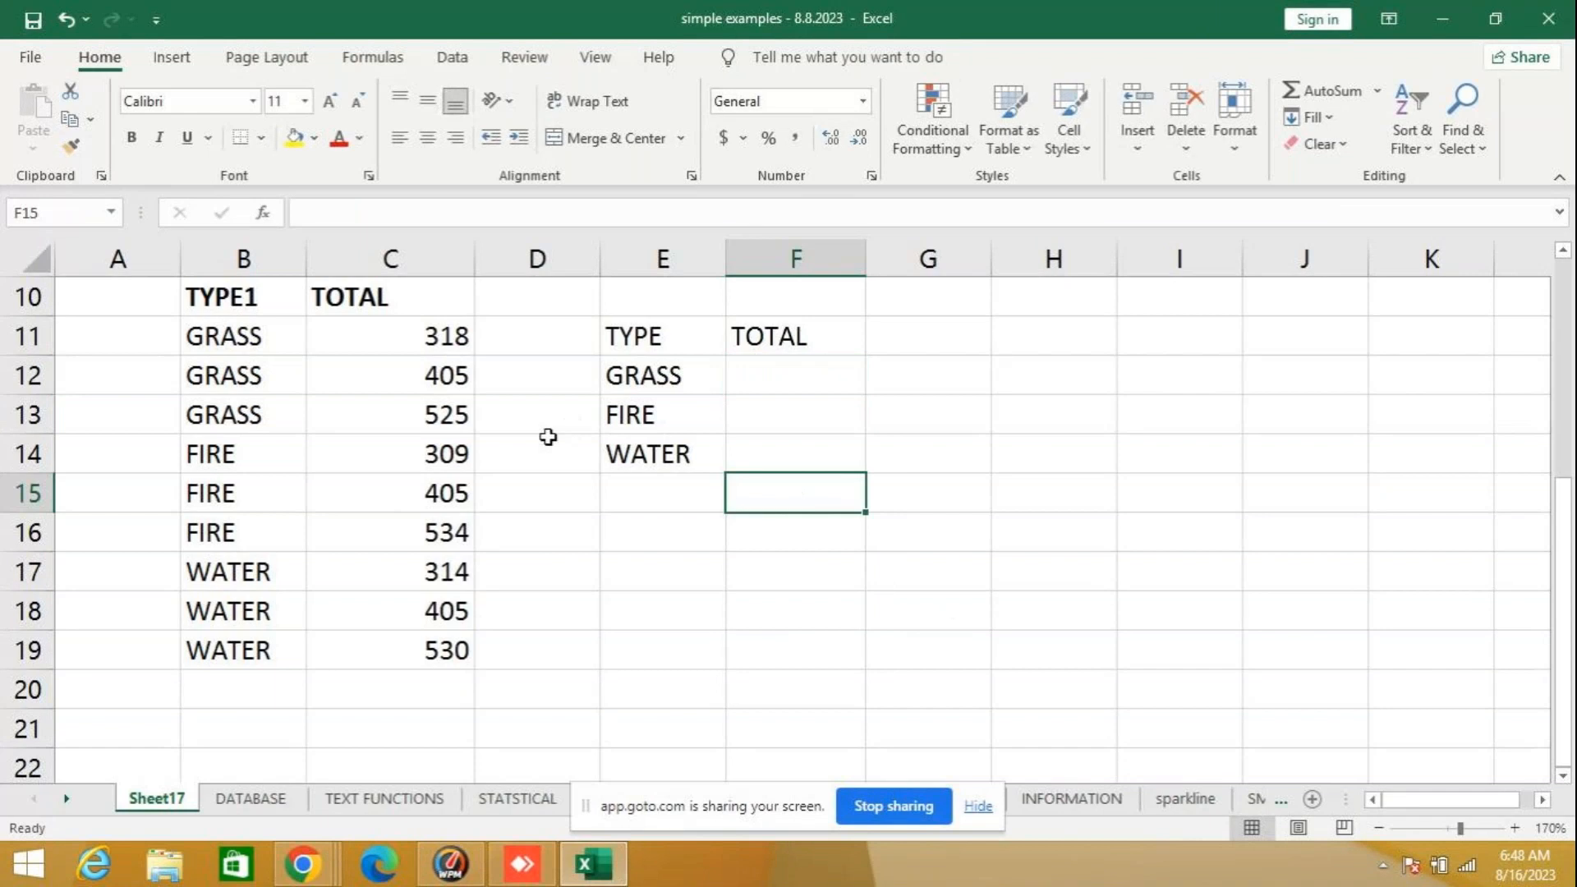
- Enter the formula =SUMIF(B11:C19,C11:C13) in cell F12 as the total for GRASS
left_click(780, 373)
type("=B11")
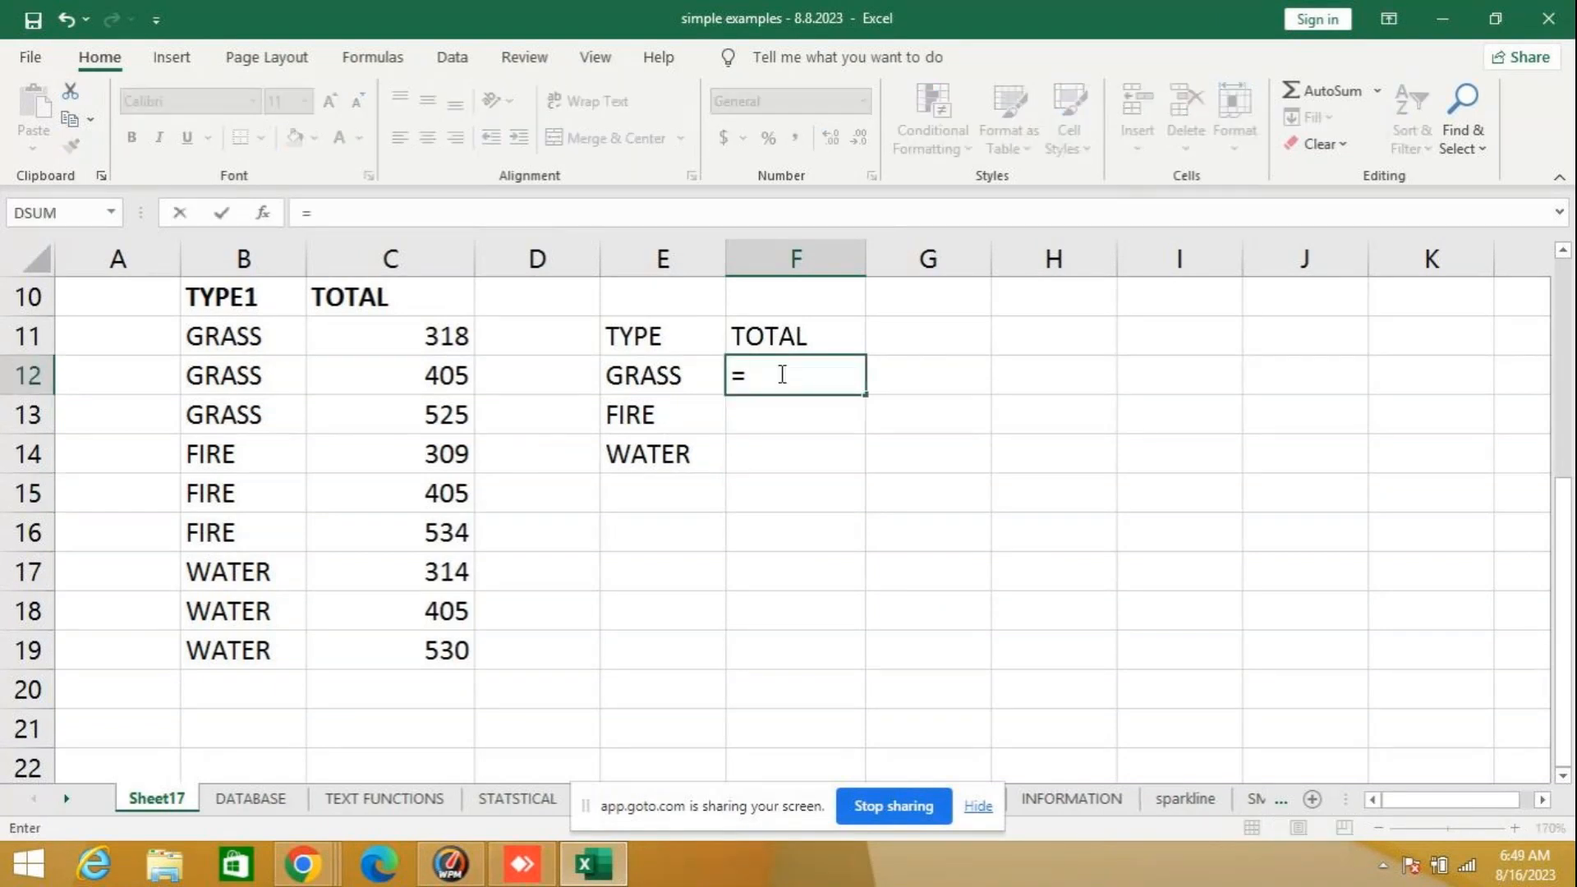
key("BackSpace")
key("BackSpace")
key("BackSpace")
type("SUMIF")
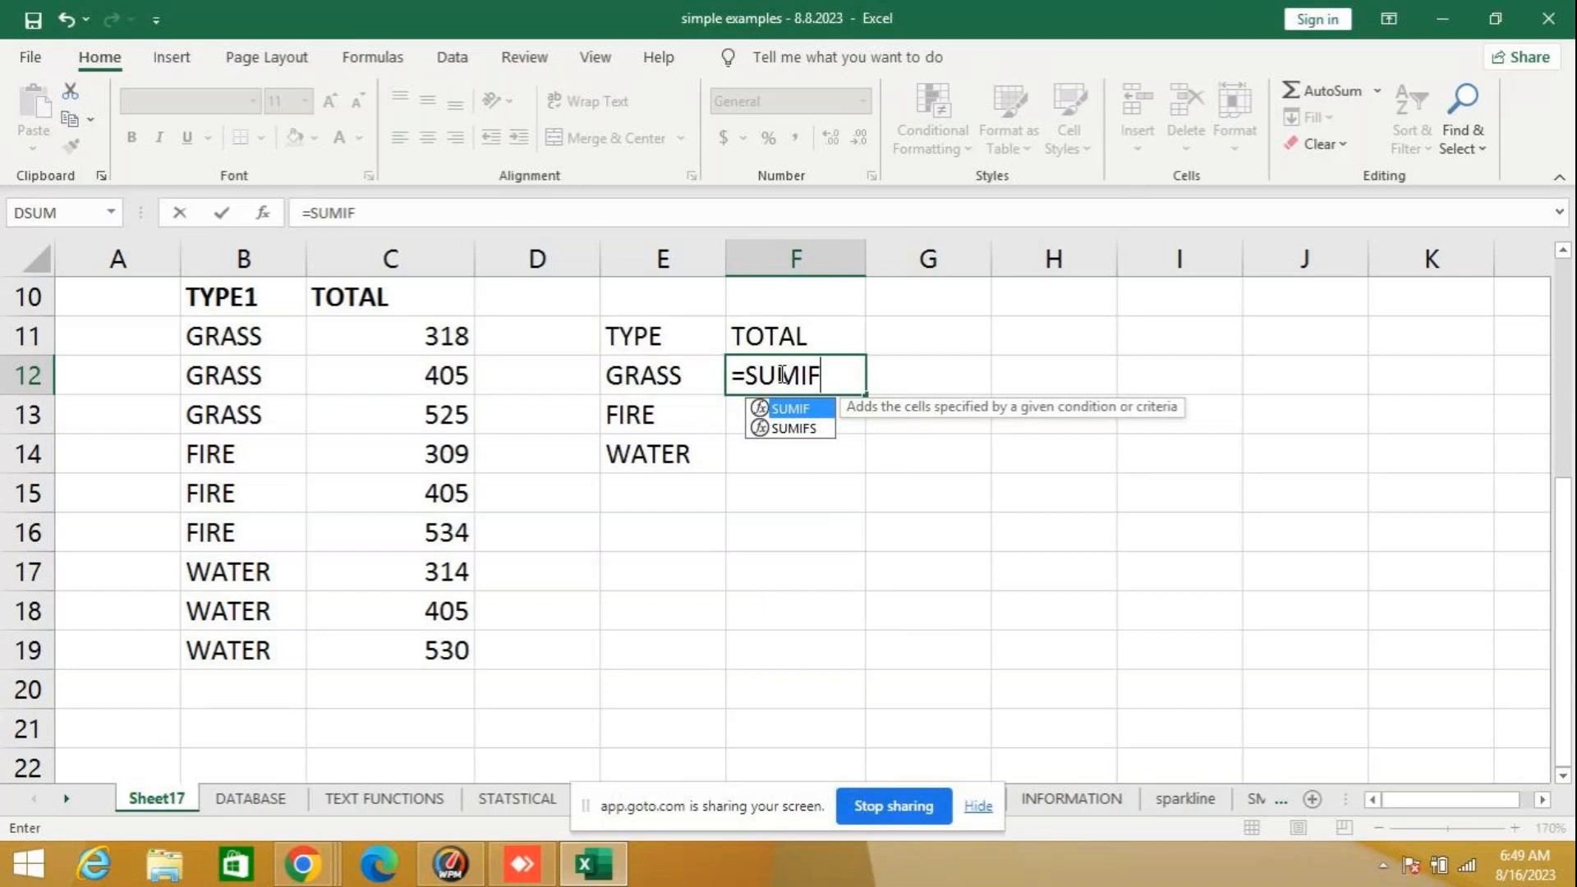
type("(")
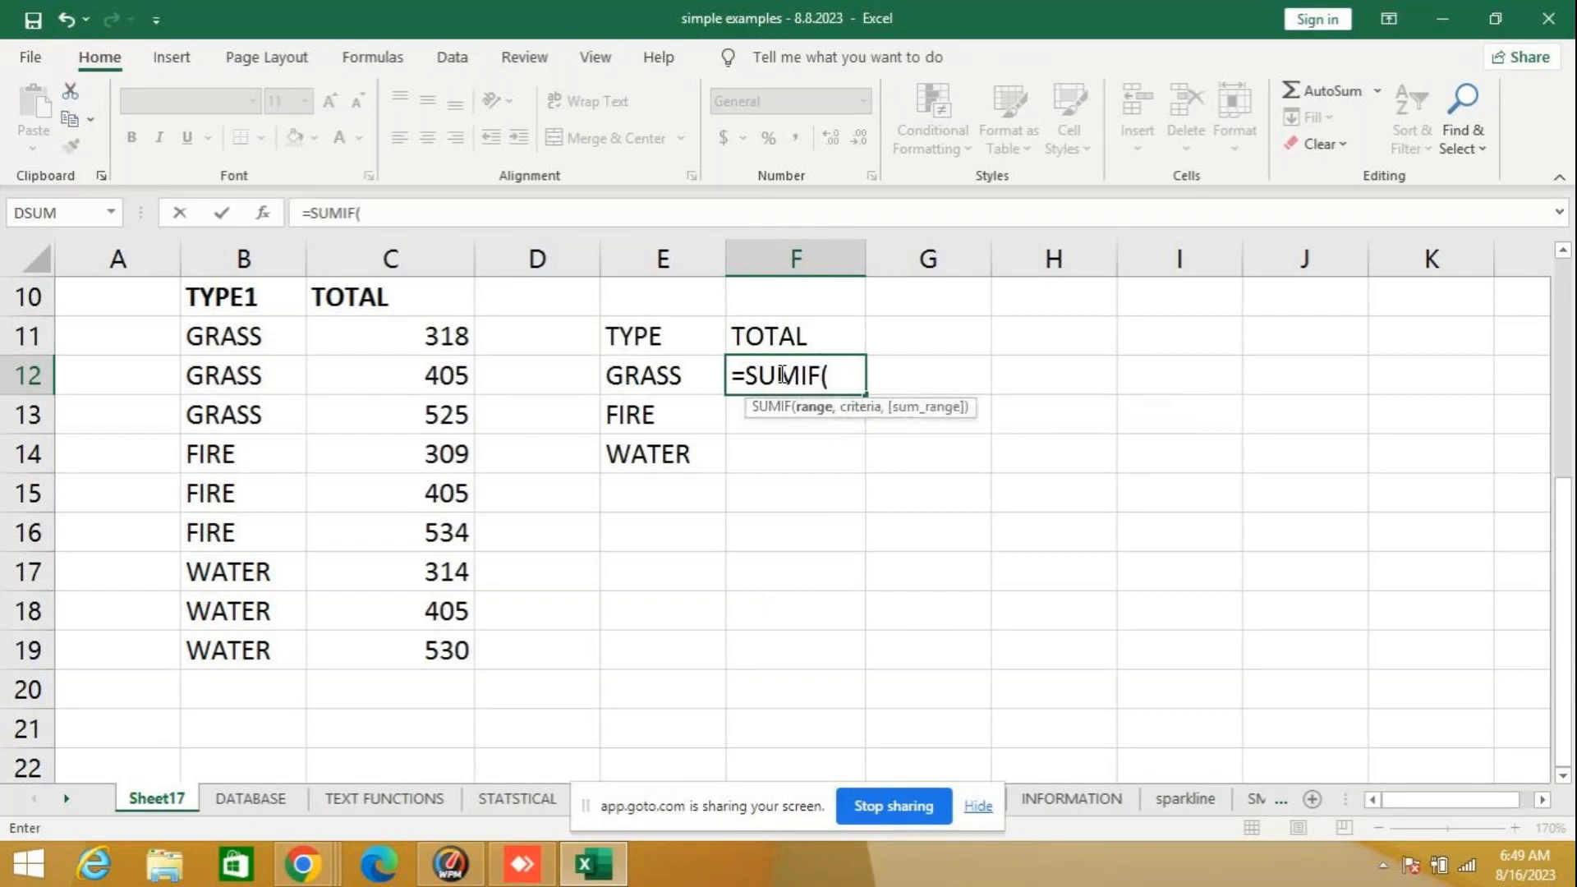
left_click_drag(207, 336, 352, 641)
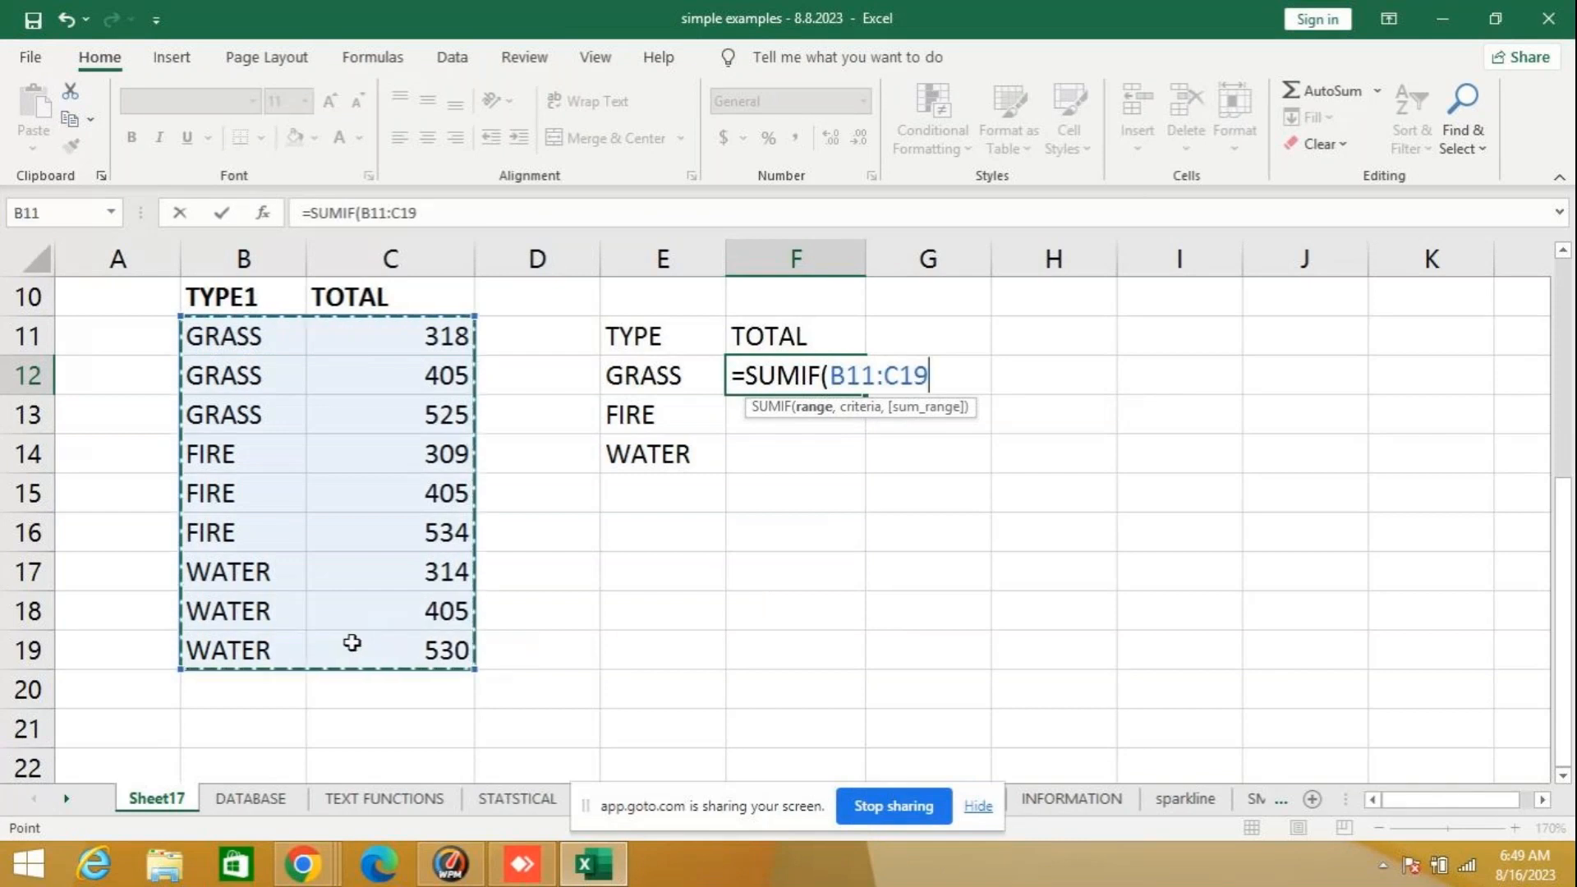
type(",")
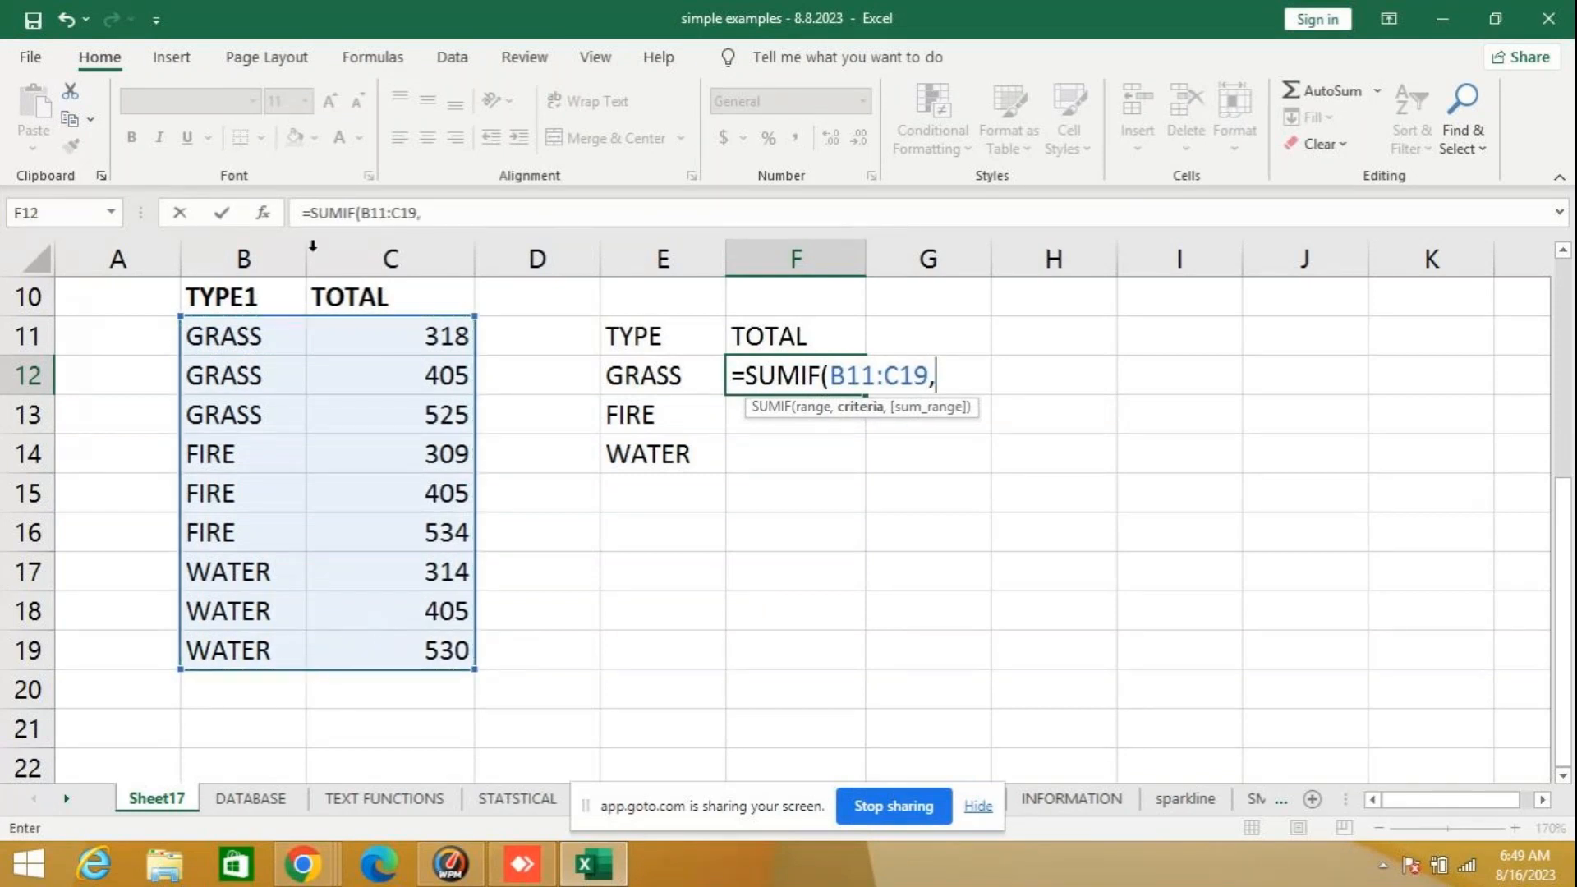
left_click_drag(396, 335, 397, 404)
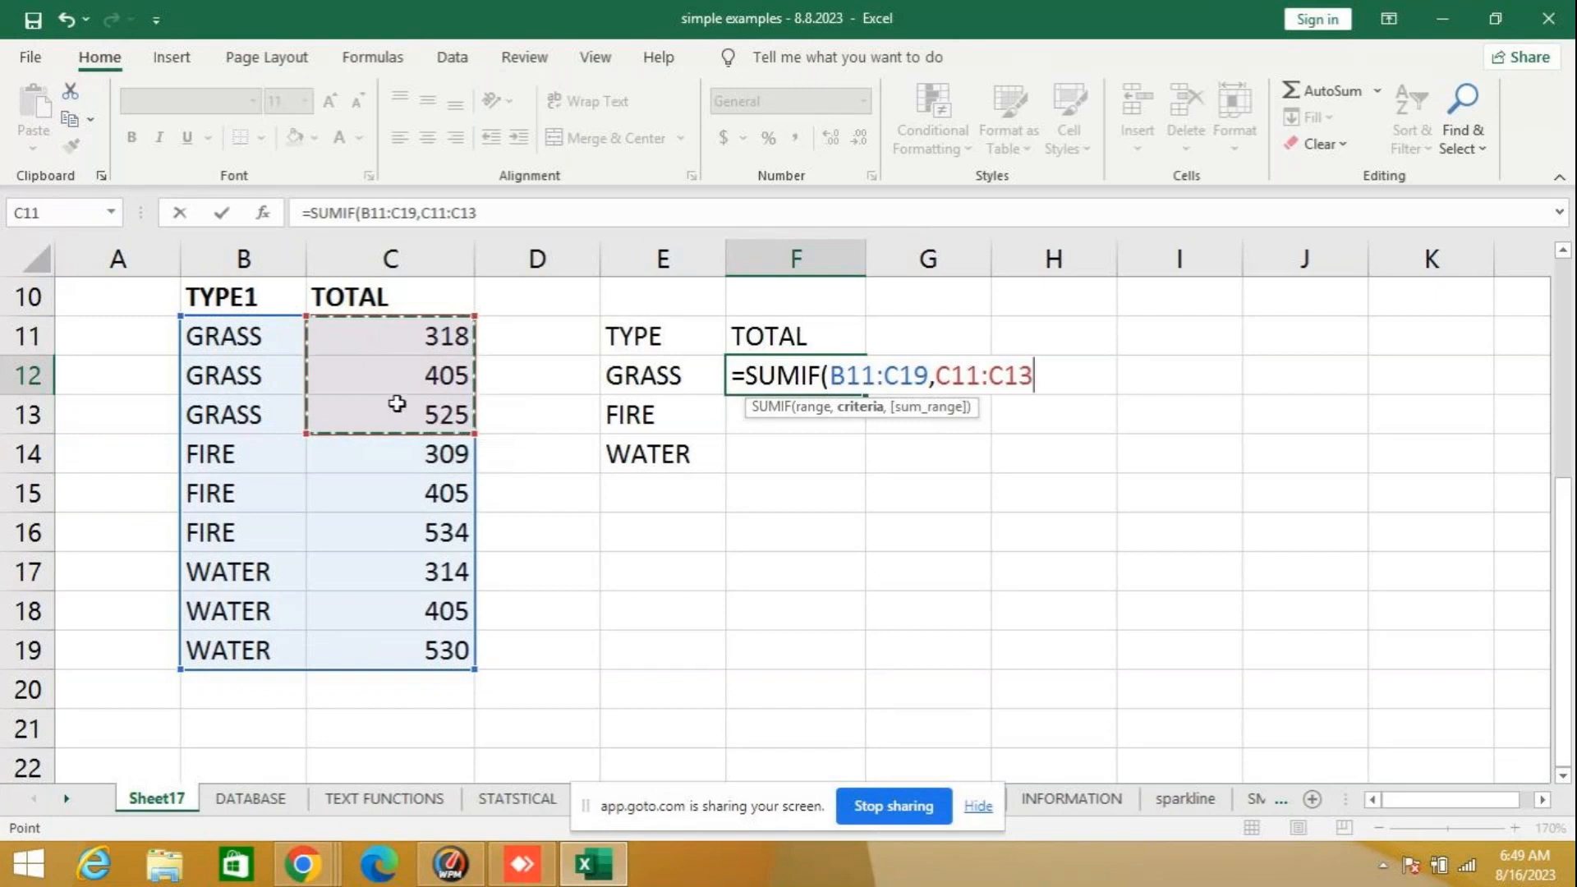
key("Return")
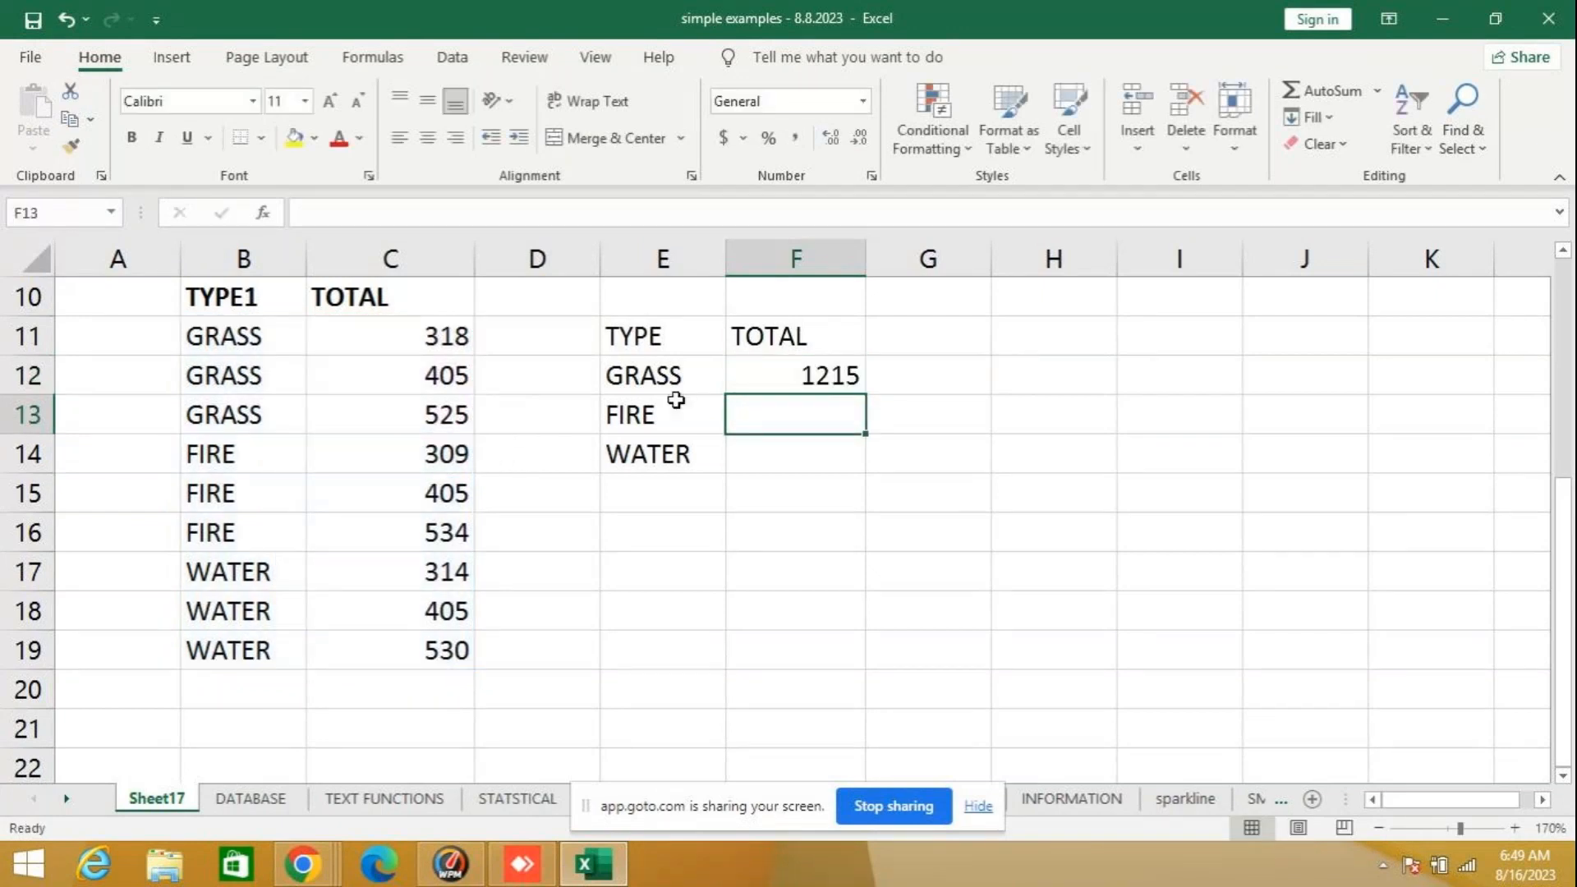
- Check the GRASS formula in F12 against the sum of the values in C11 to C13
left_click(767, 372)
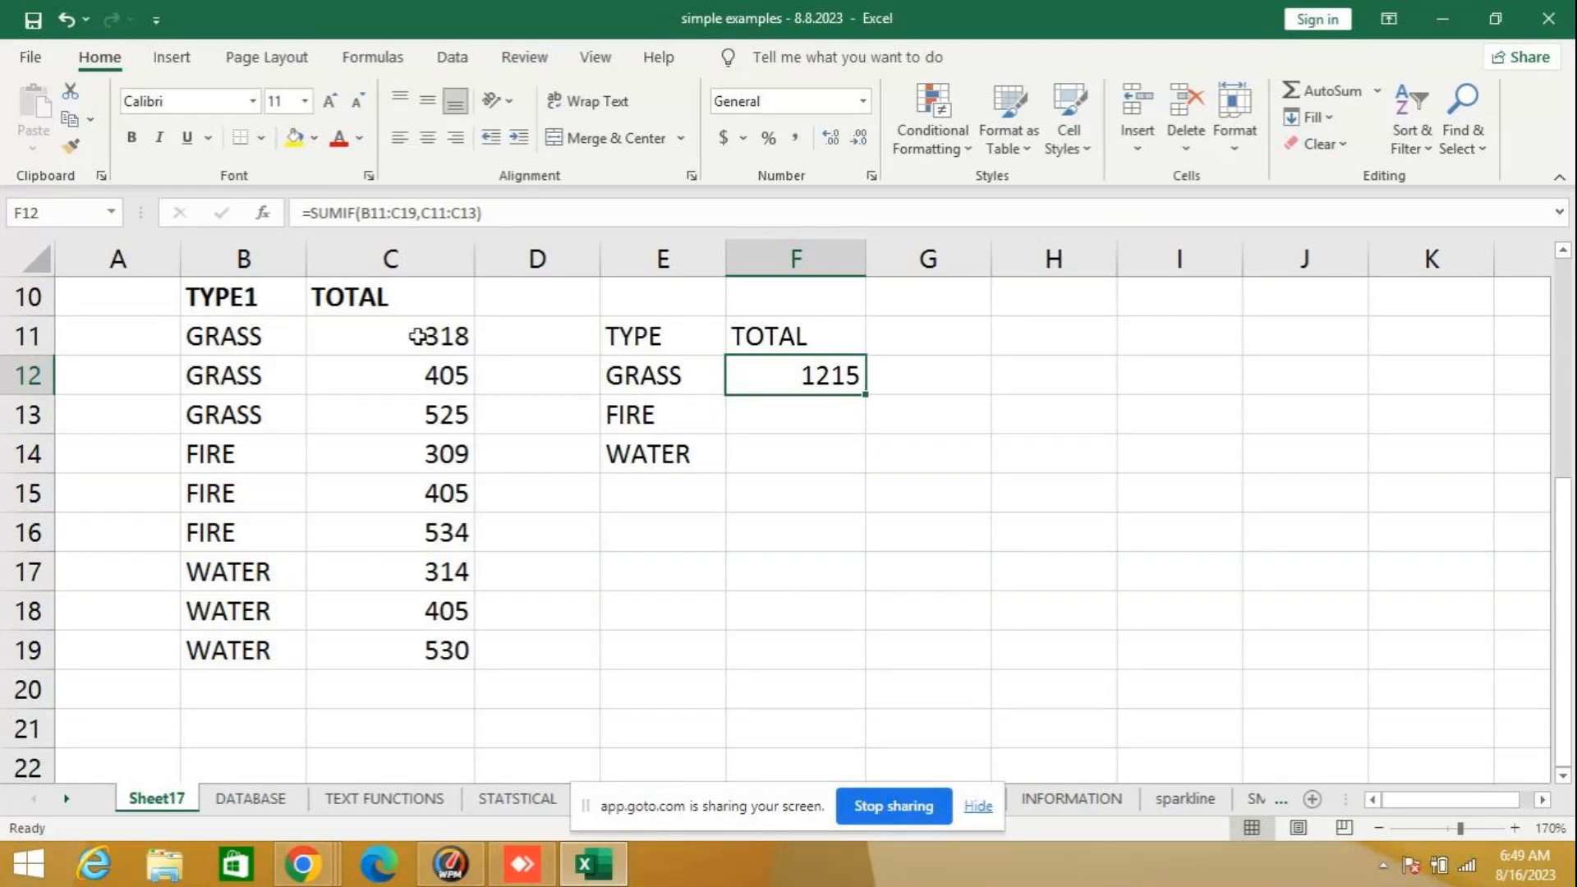
left_click_drag(417, 336, 413, 411)
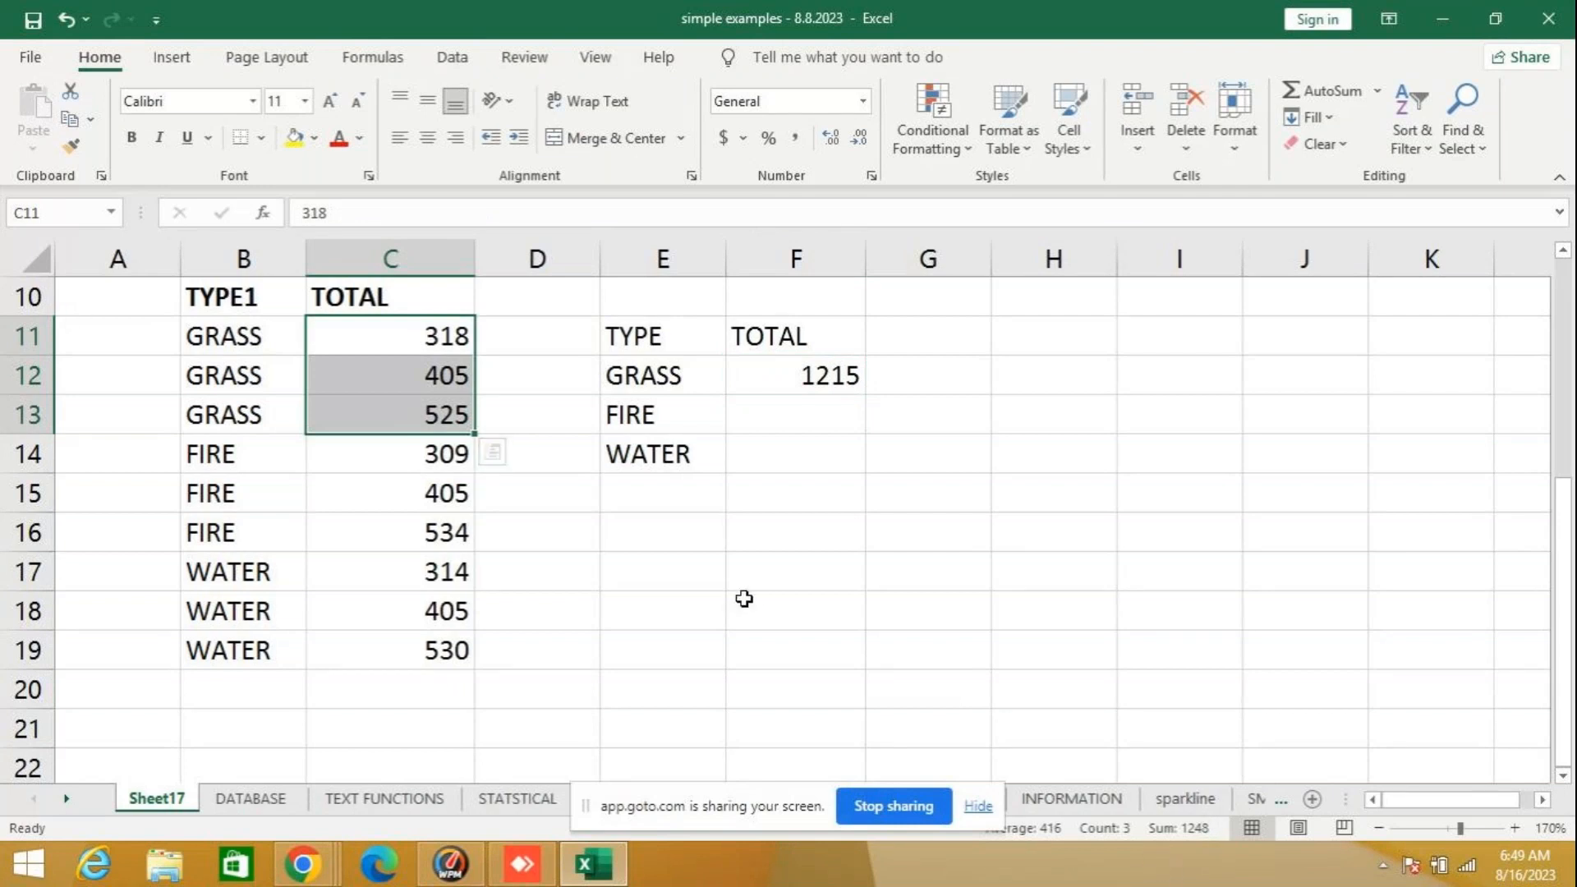
left_click(822, 374)
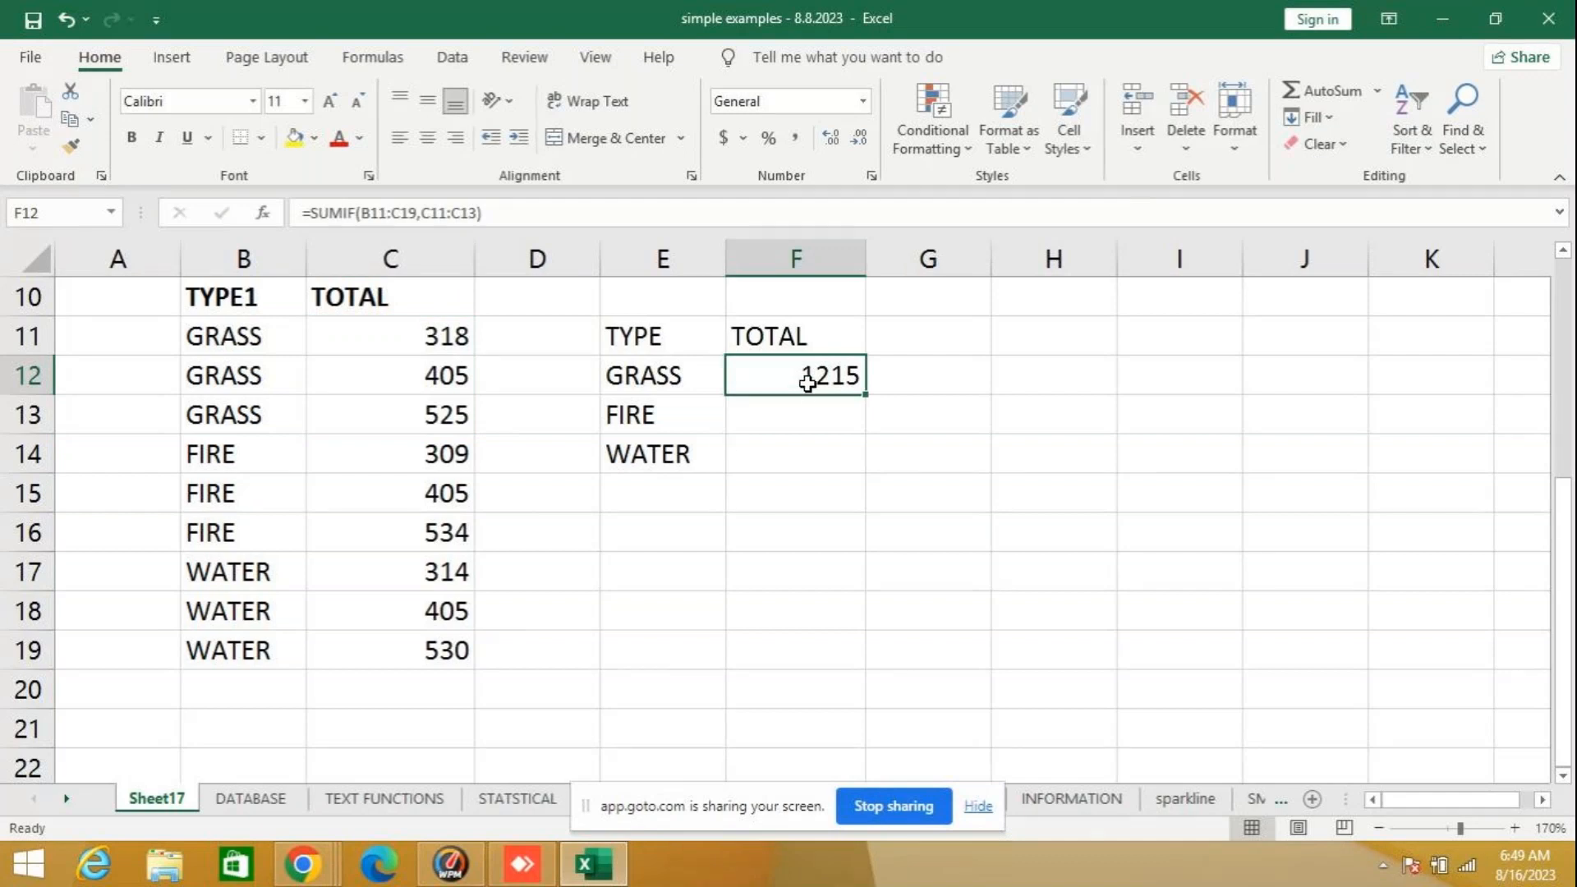
left_click(795, 573)
left_click(852, 608)
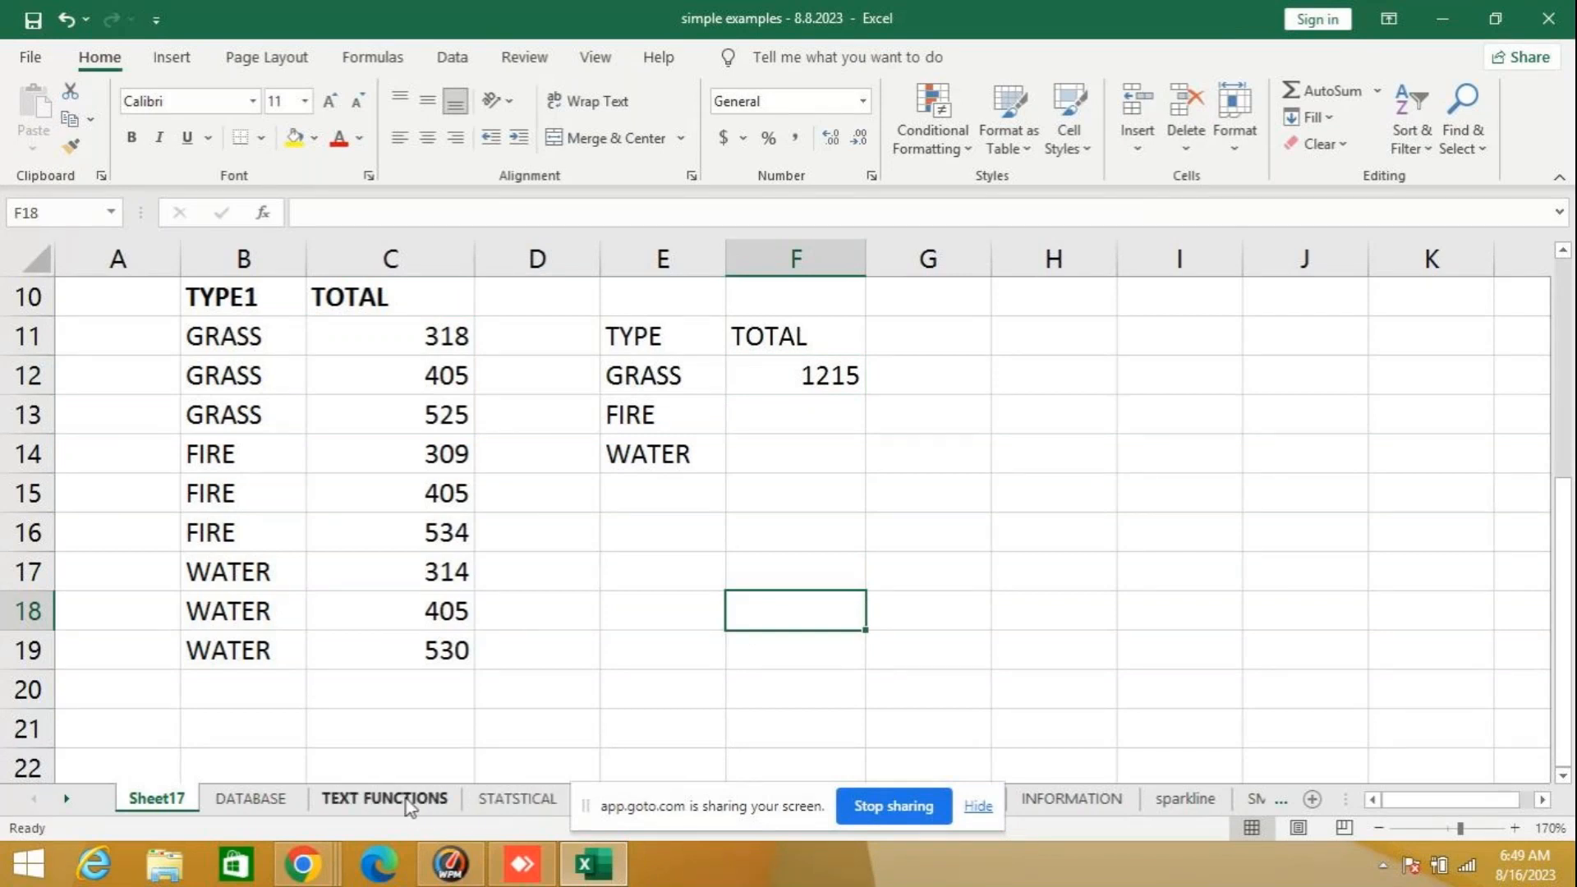
- Compare the finished SUMIF example on the math functions sheet with the GRASS values and formula on Sheet17
left_click(66, 798)
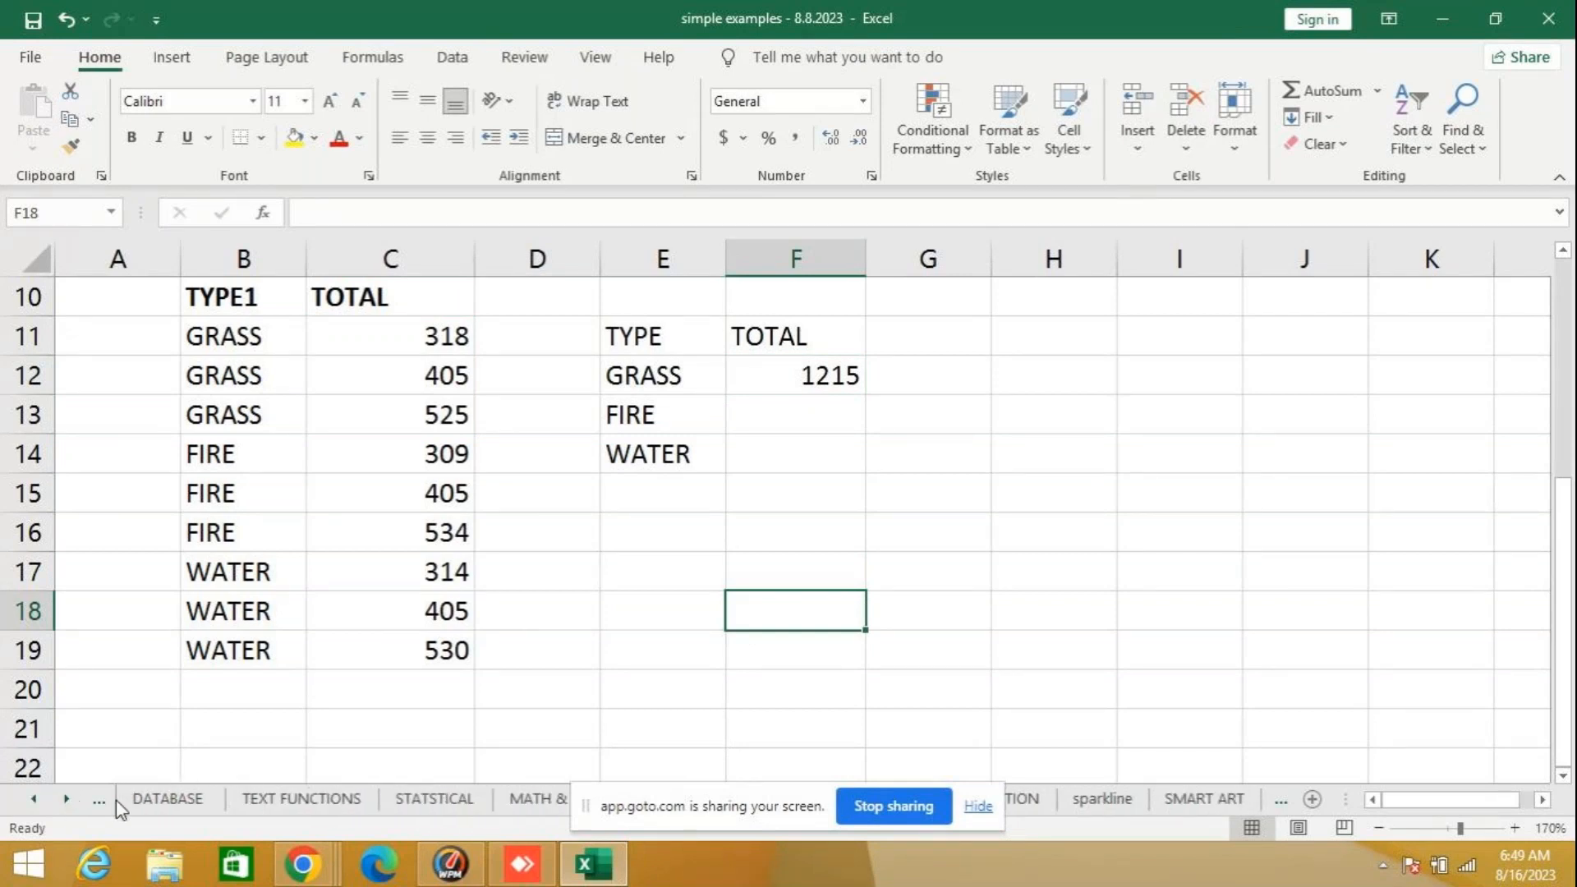
left_click(528, 800)
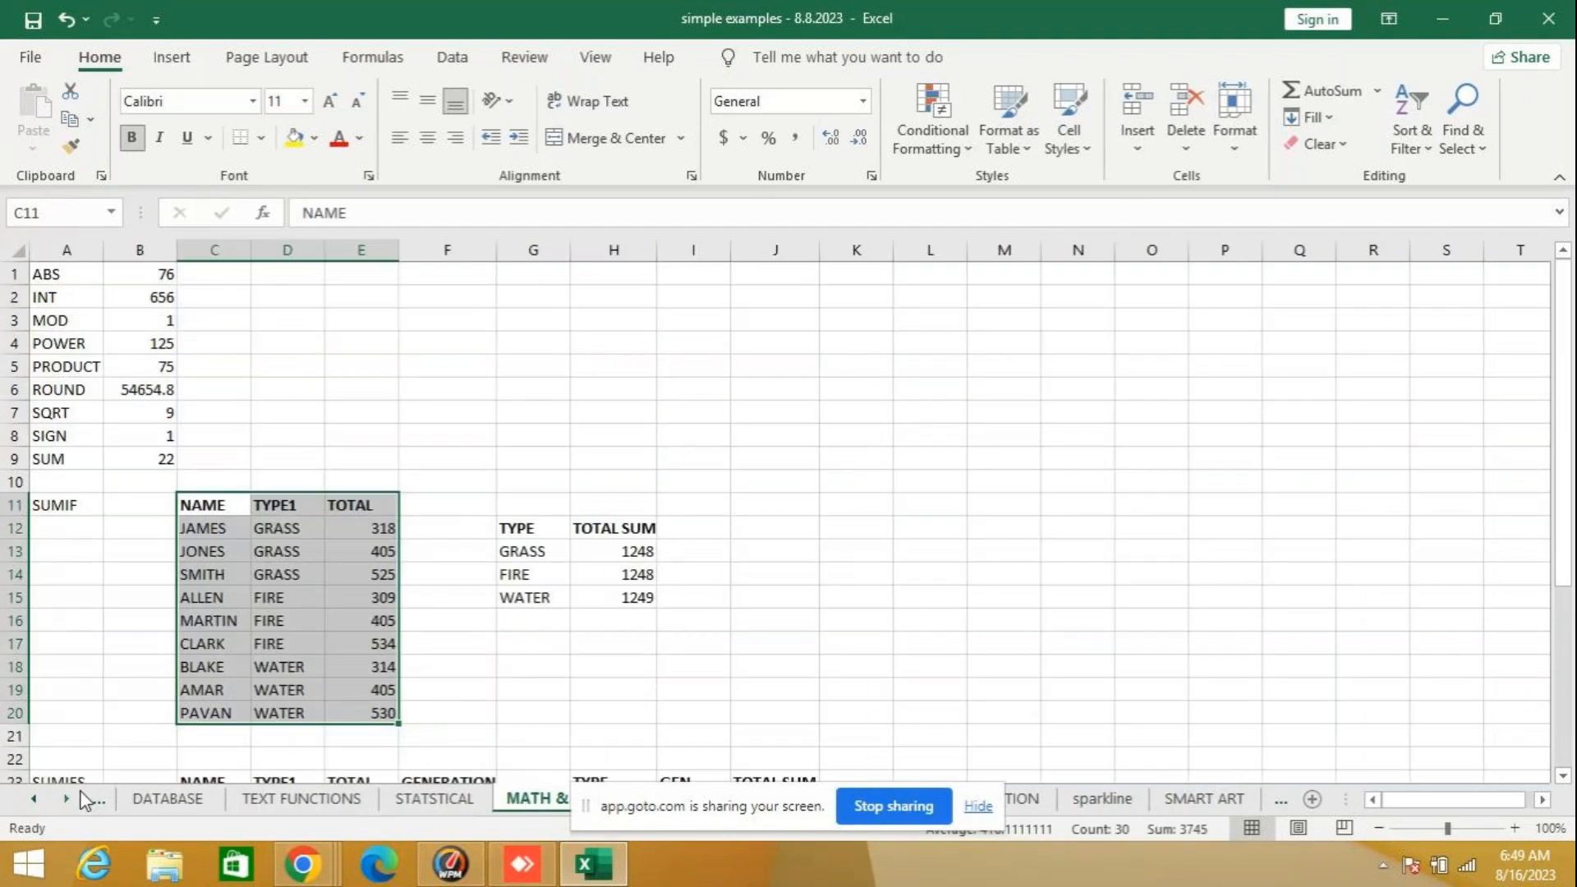
left_click(33, 798)
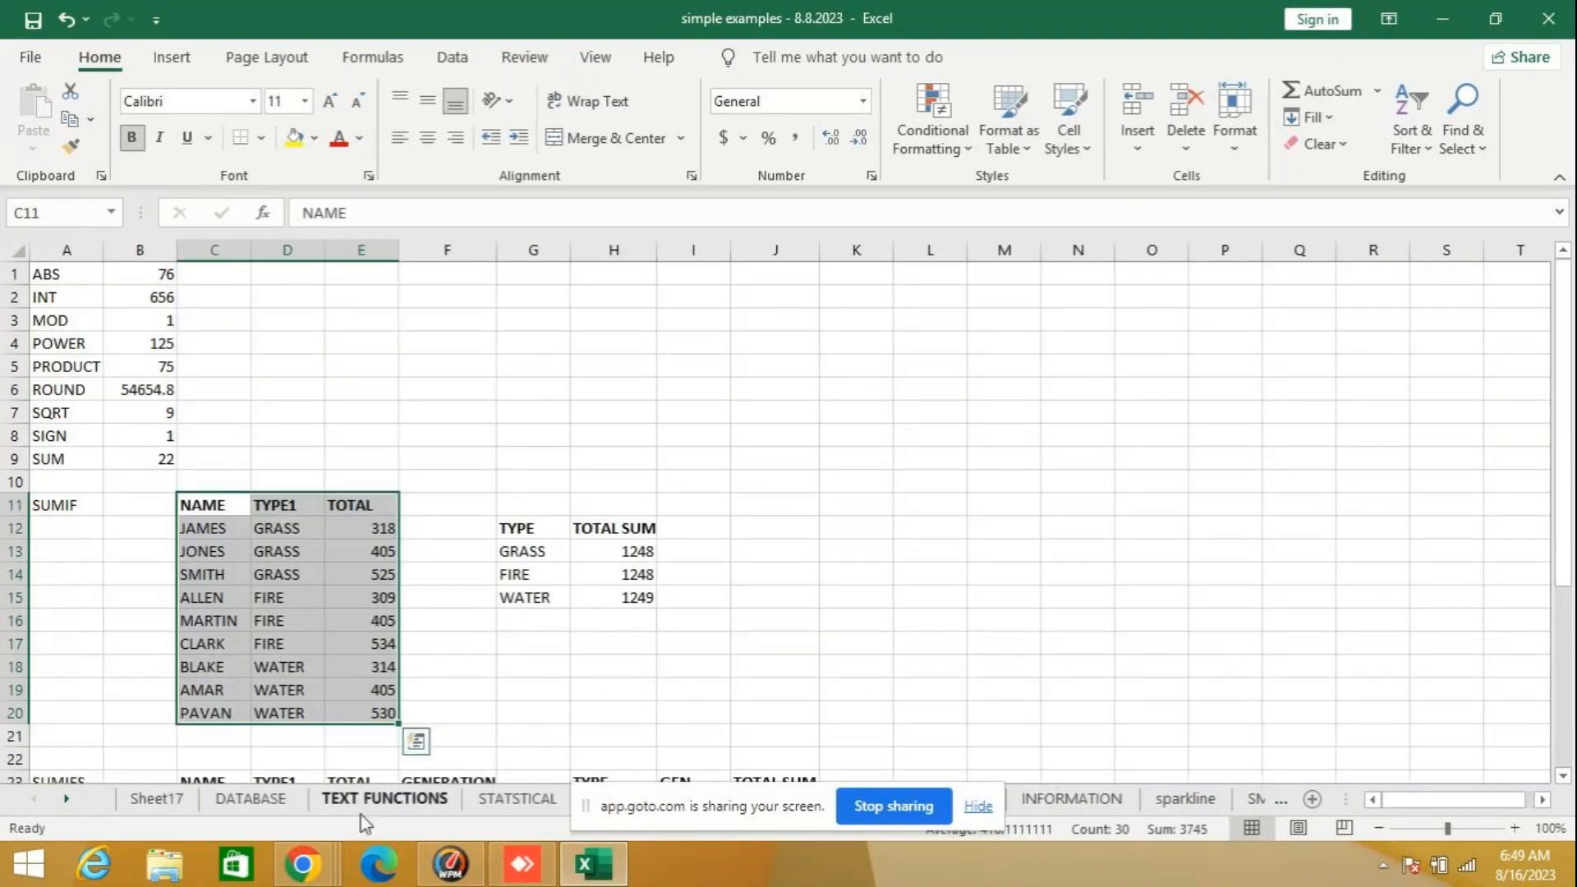
left_click(164, 801)
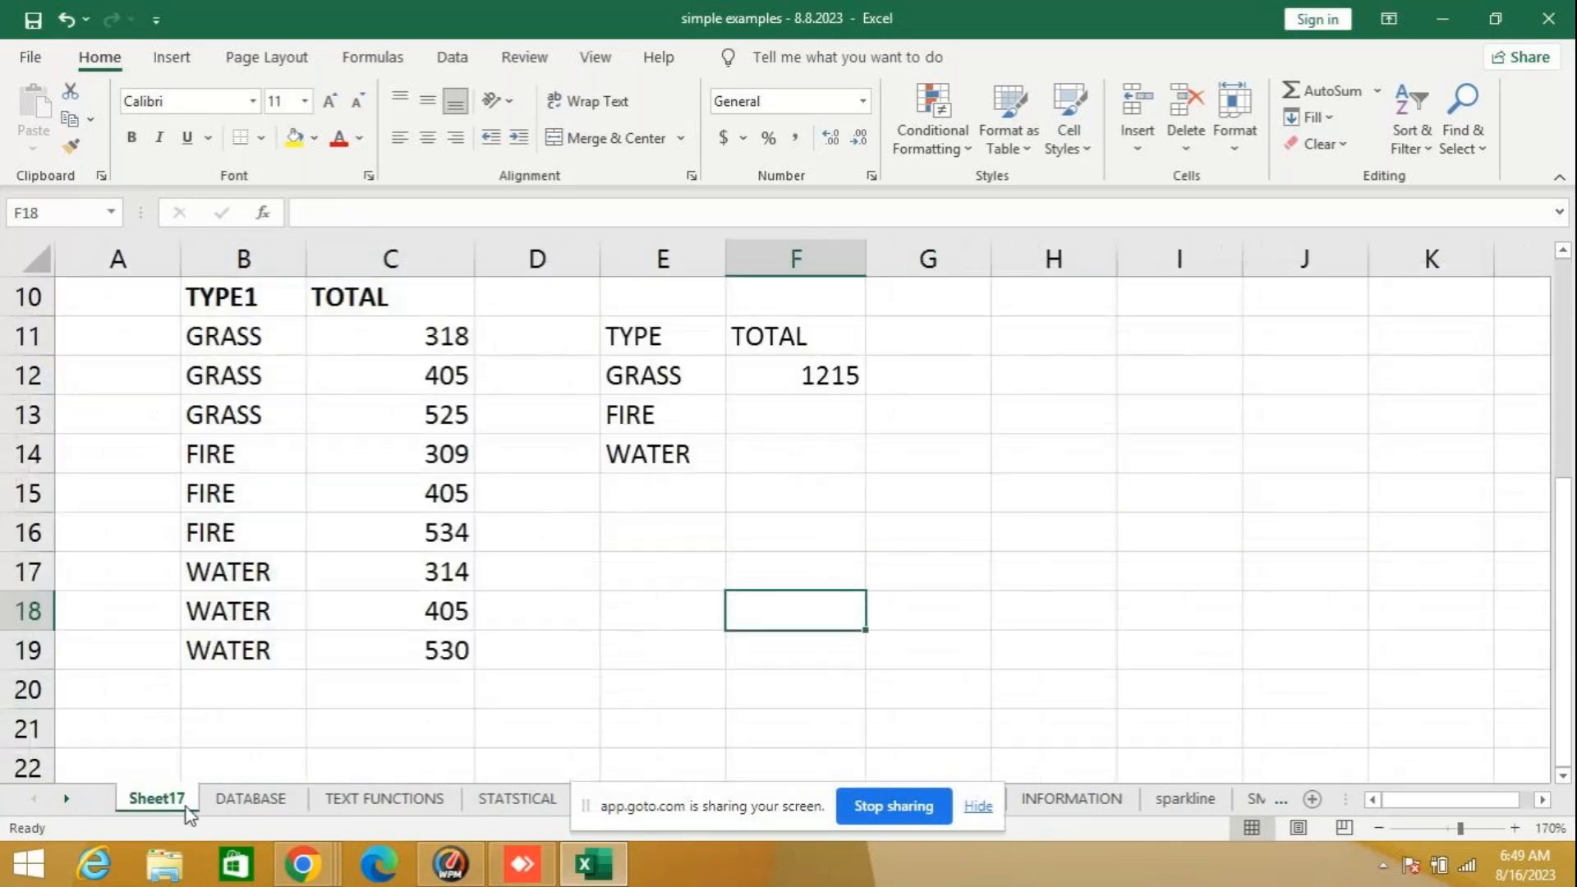
left_click_drag(402, 347, 403, 415)
left_click(825, 377)
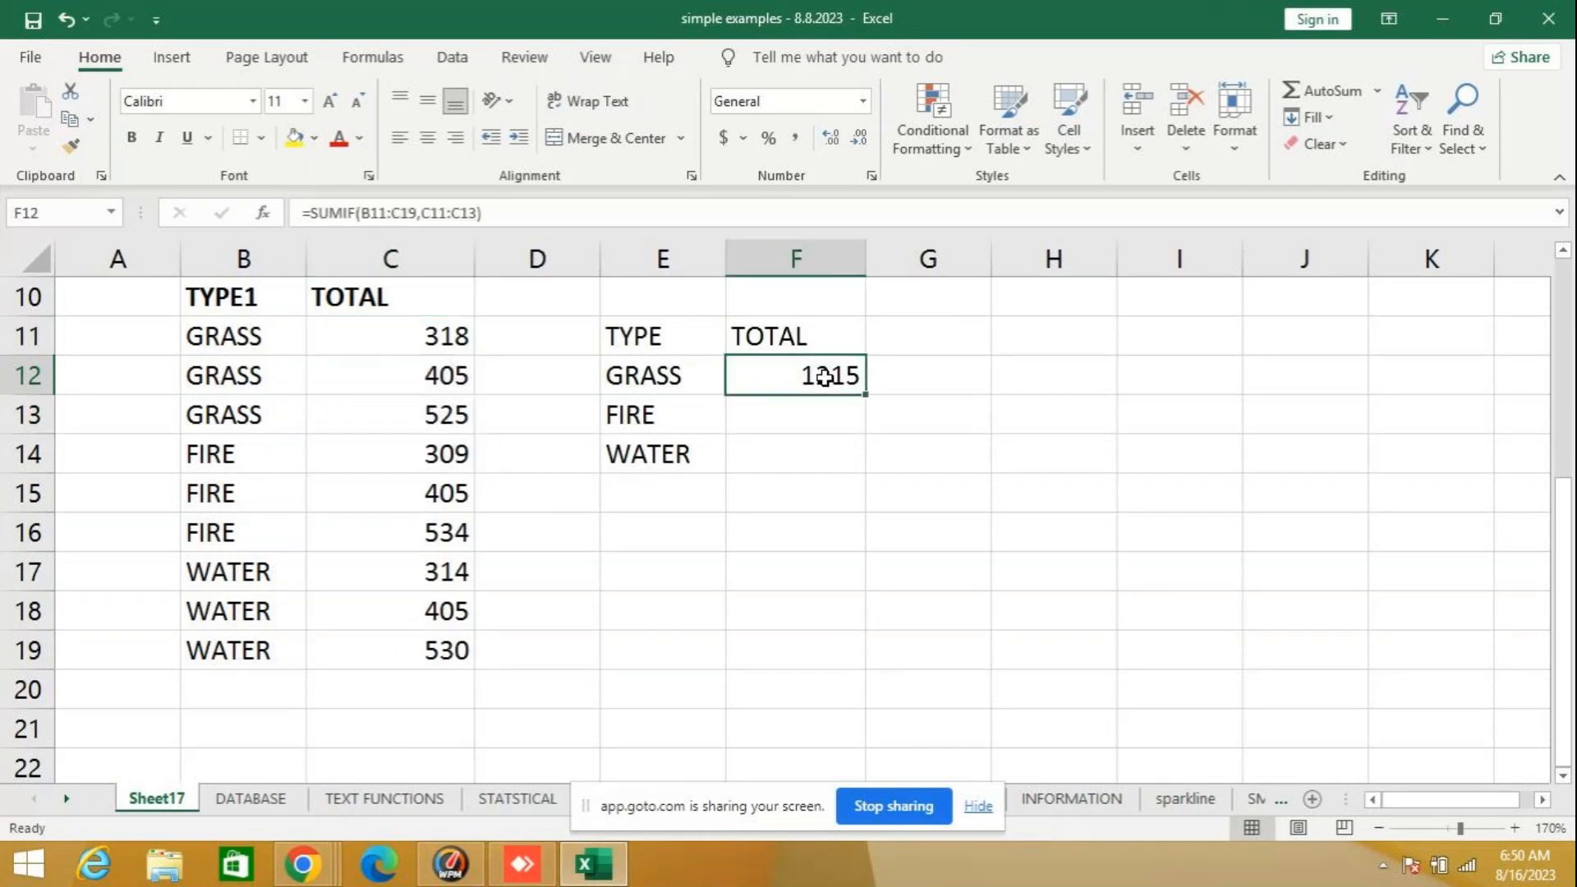
- Clear the GRASS total in F12 and examine the finished SUMIF formula and its GRASS values on the math functions sheet
key("Delete")
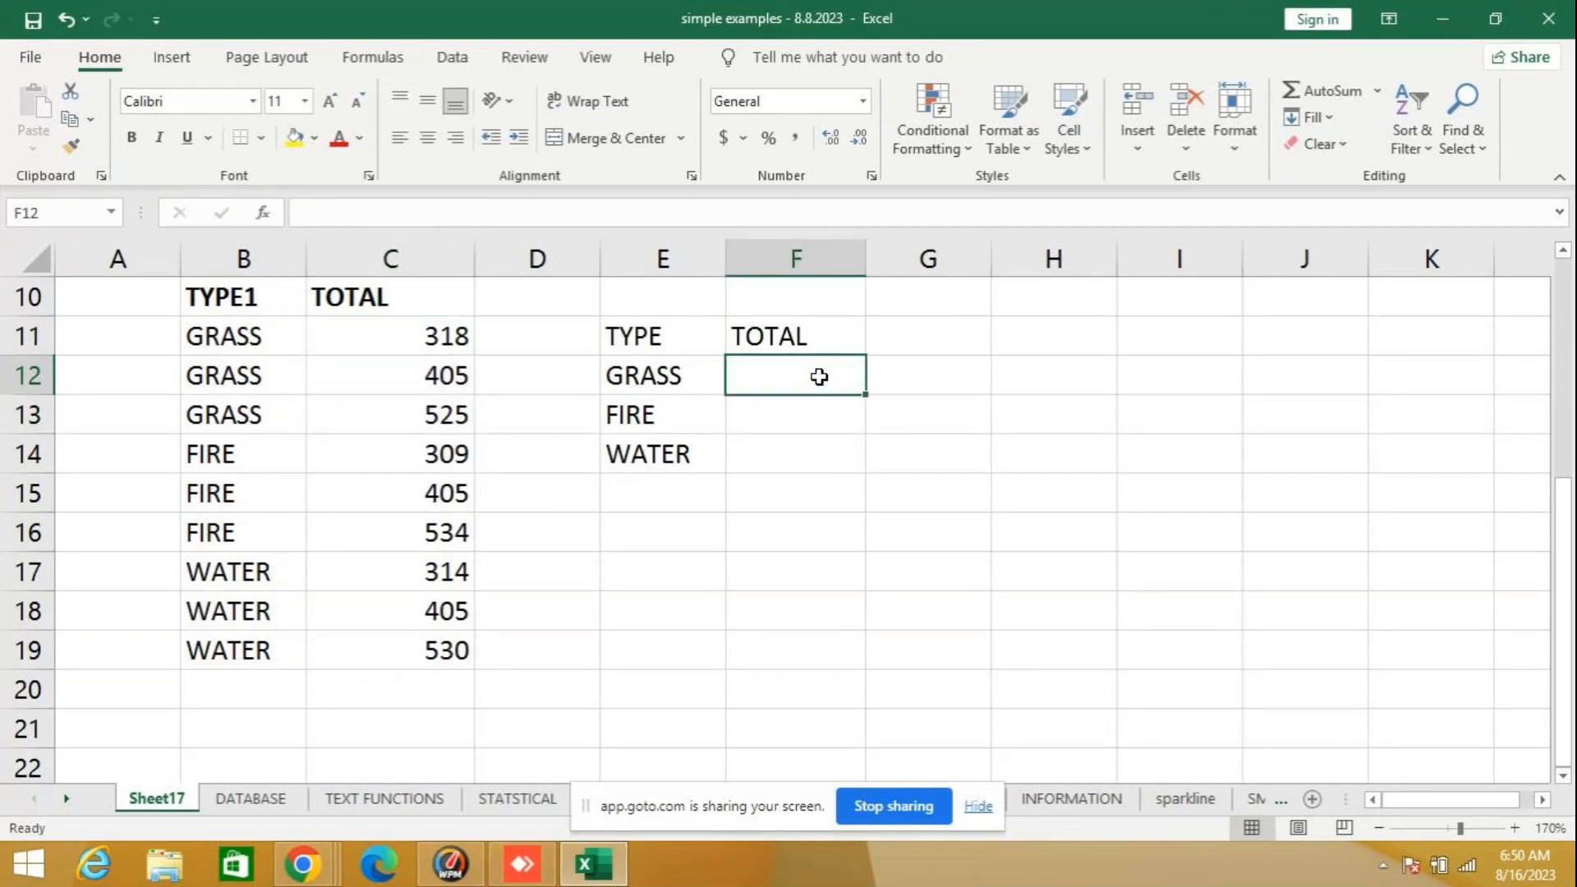
left_click(480, 818)
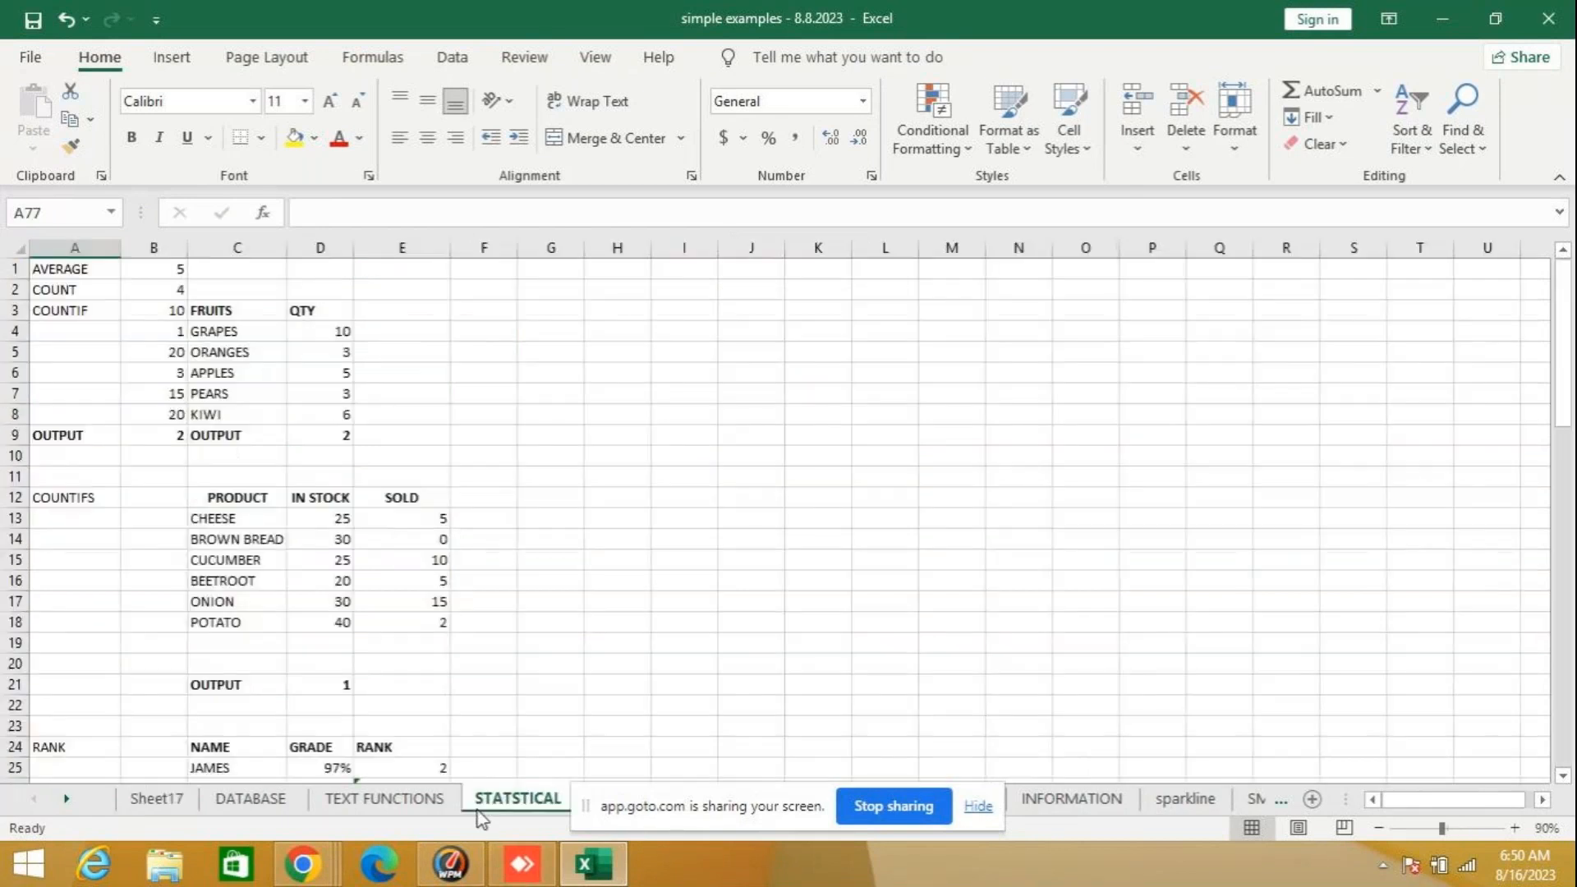
left_click(66, 798)
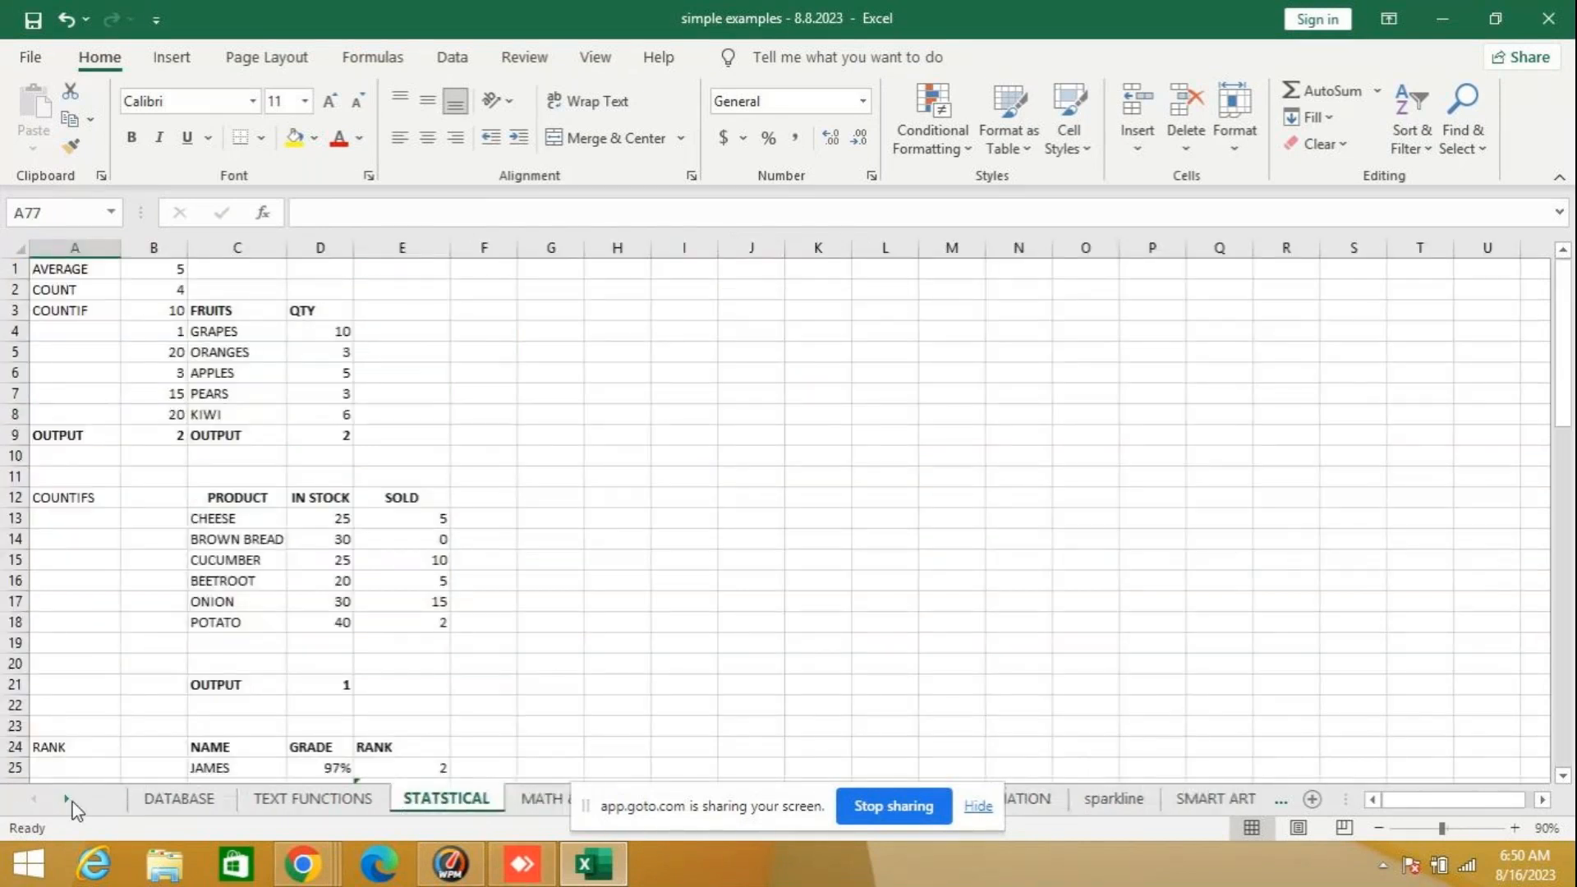
left_click(524, 801)
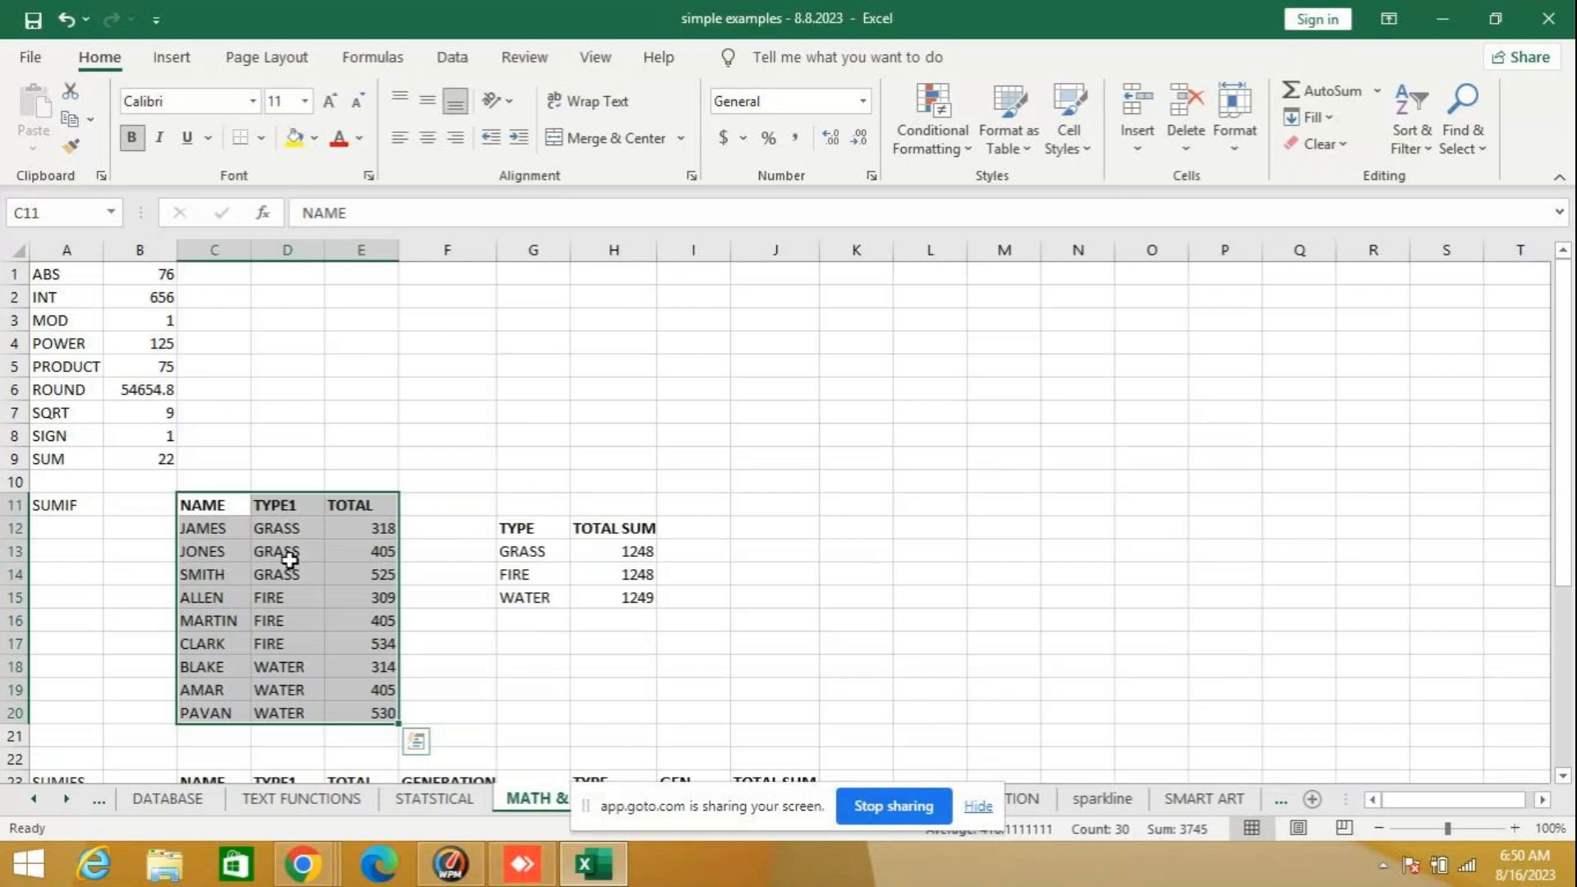
left_click(626, 552)
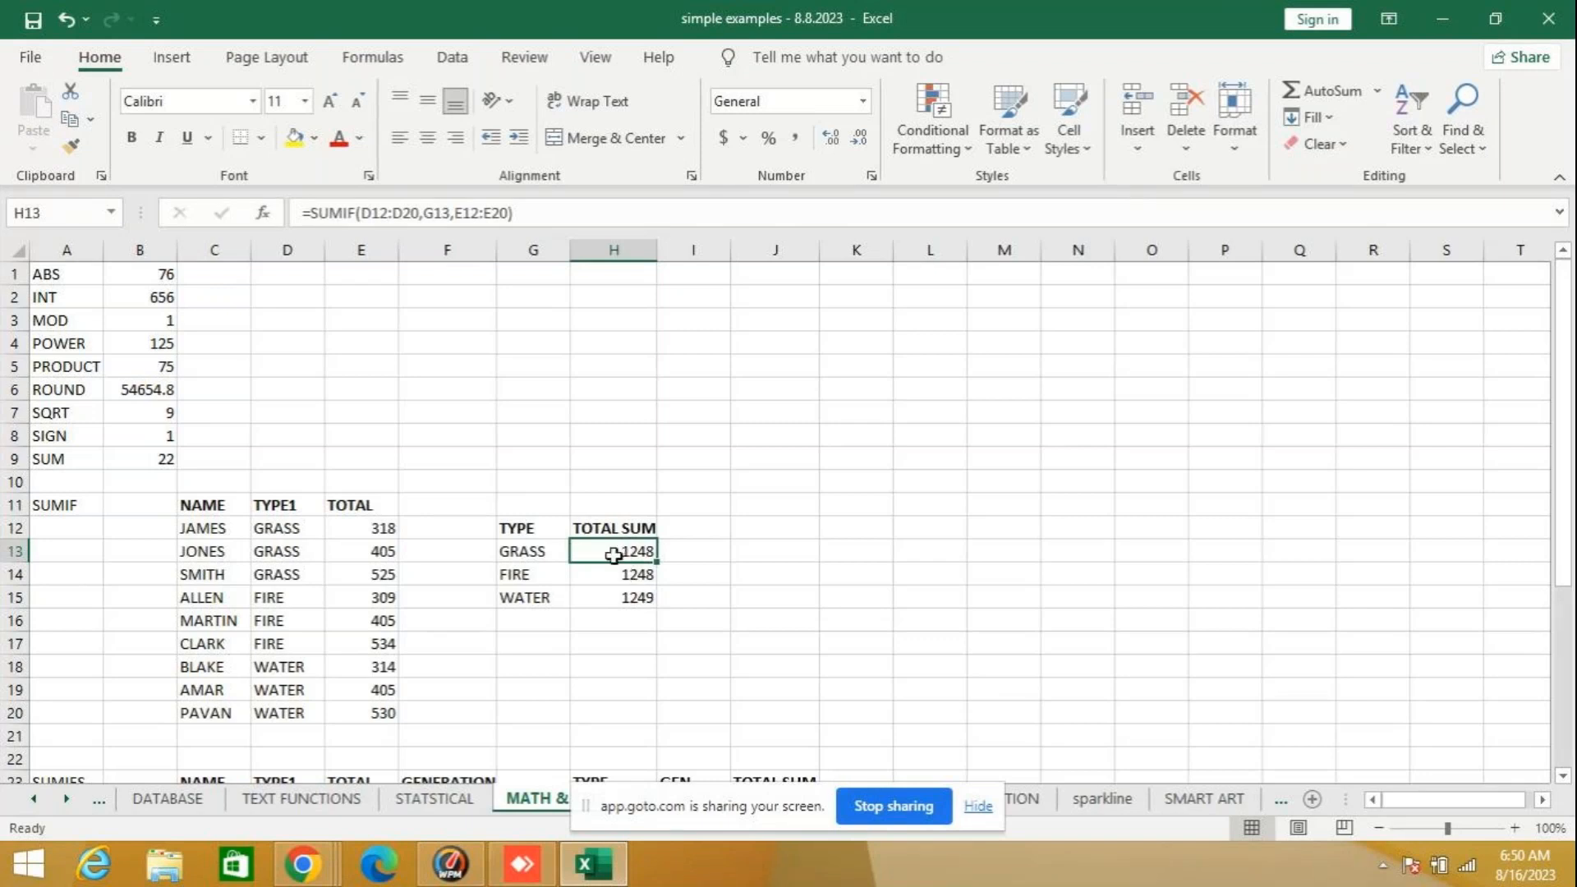
left_click(613, 624)
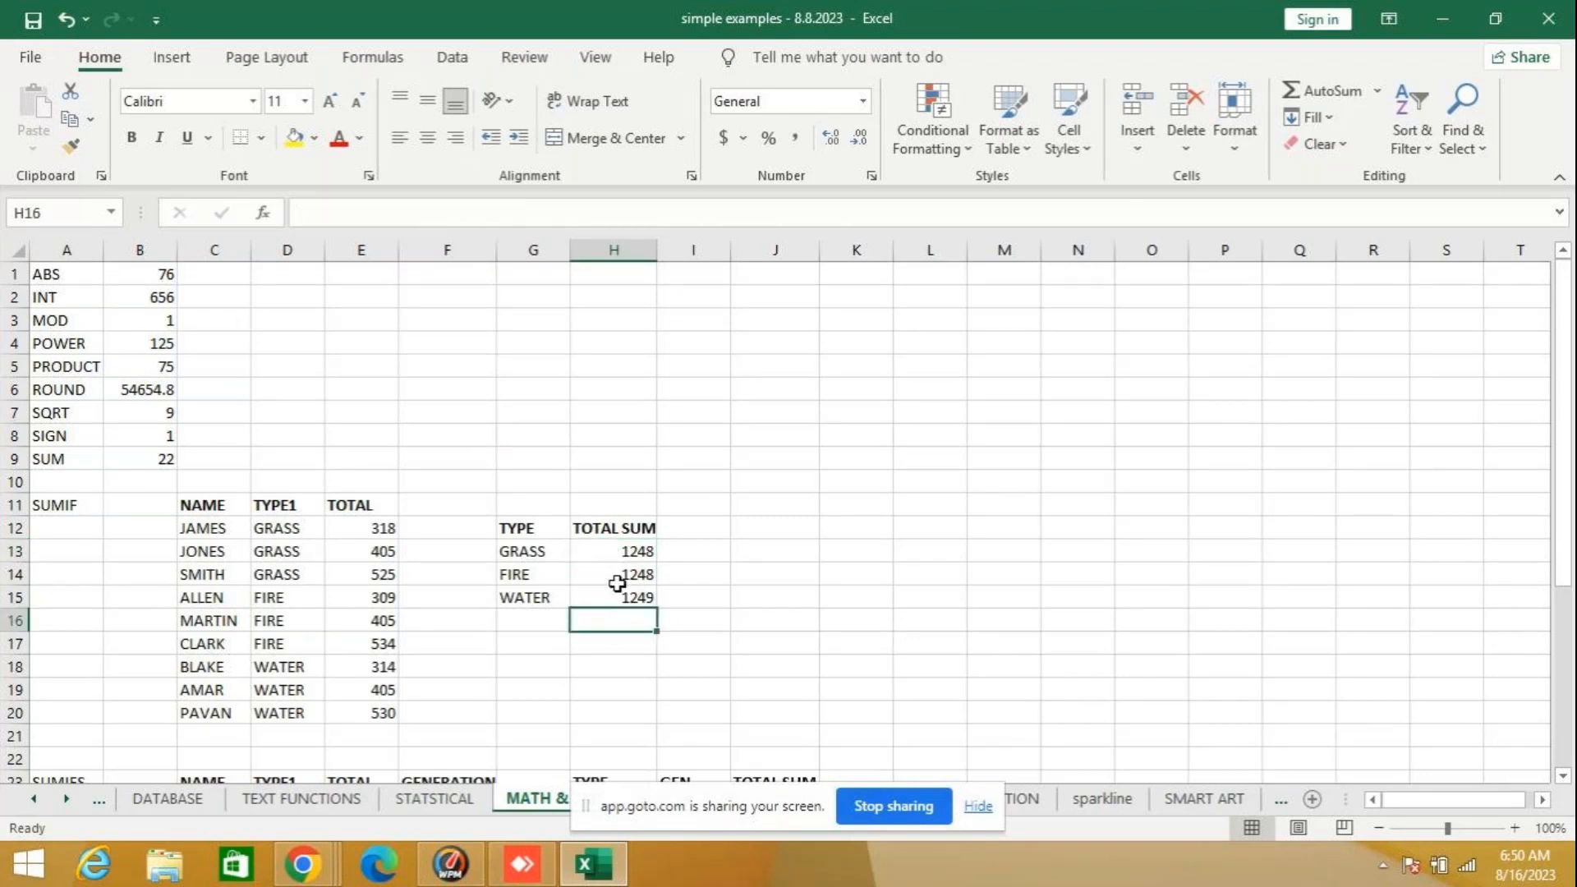
left_click_drag(380, 529, 365, 568)
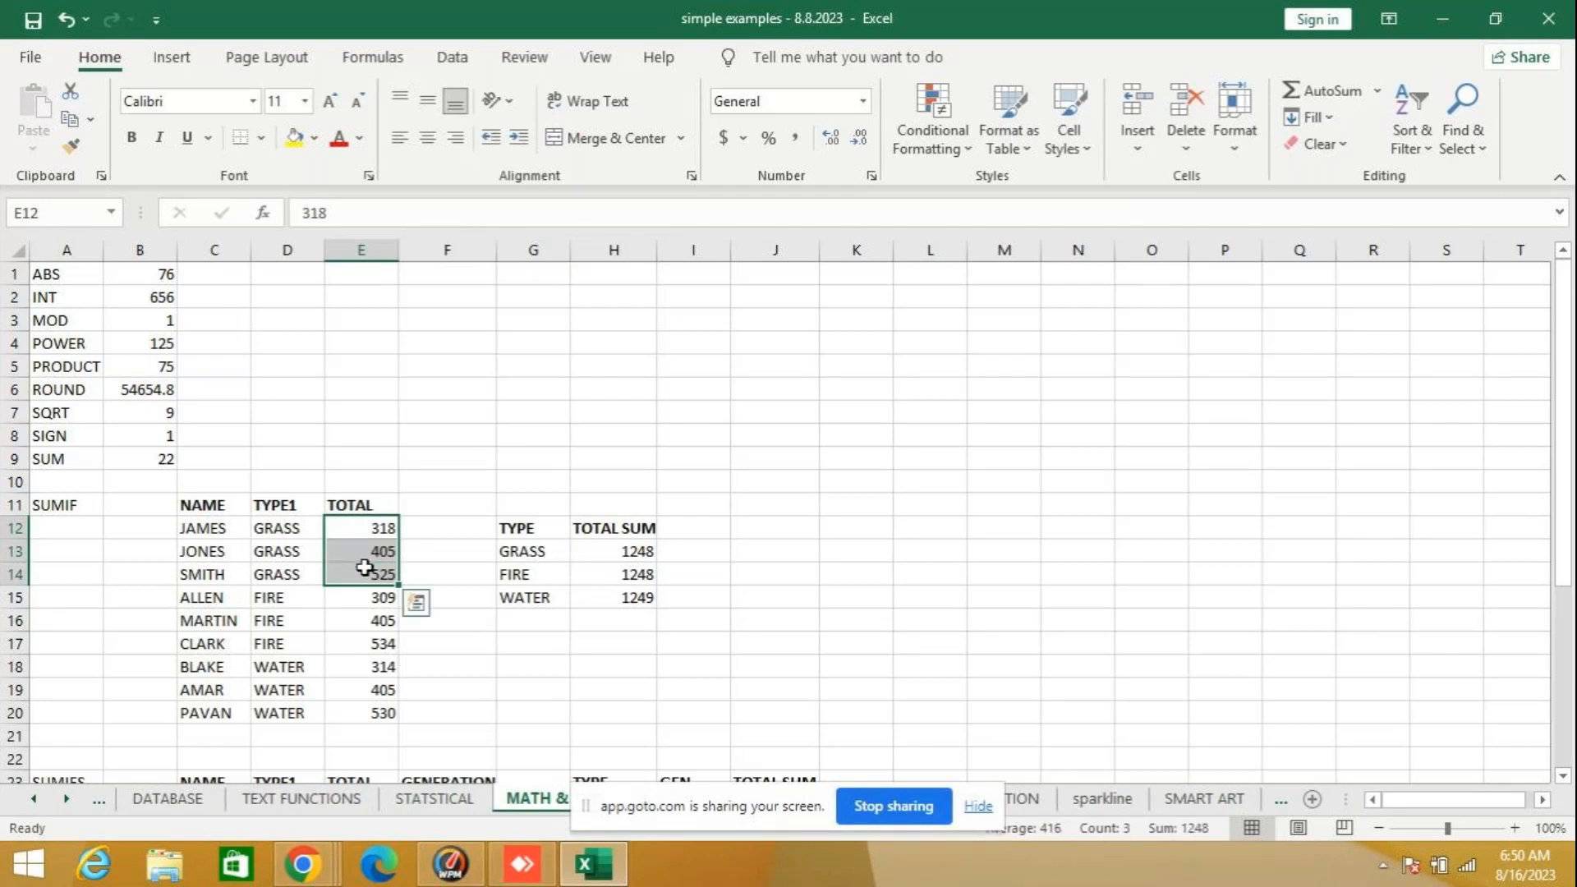
left_click(760, 601)
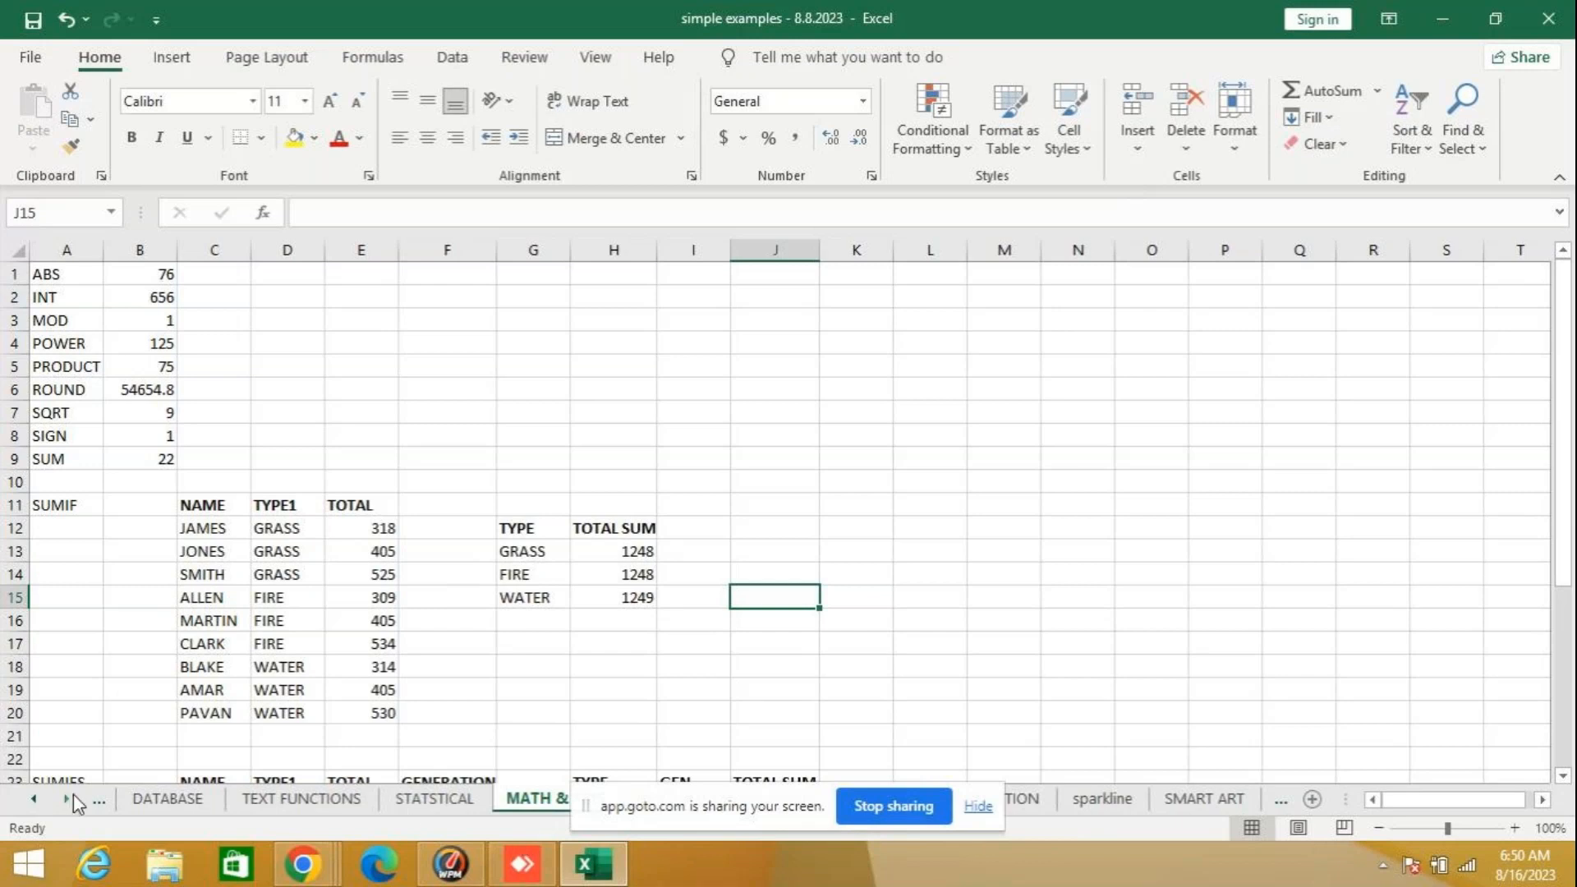
- Begin a SUMIF formula in cell F12 of Sheet17 with B11:C19 as its range
left_click(37, 796)
left_click(156, 798)
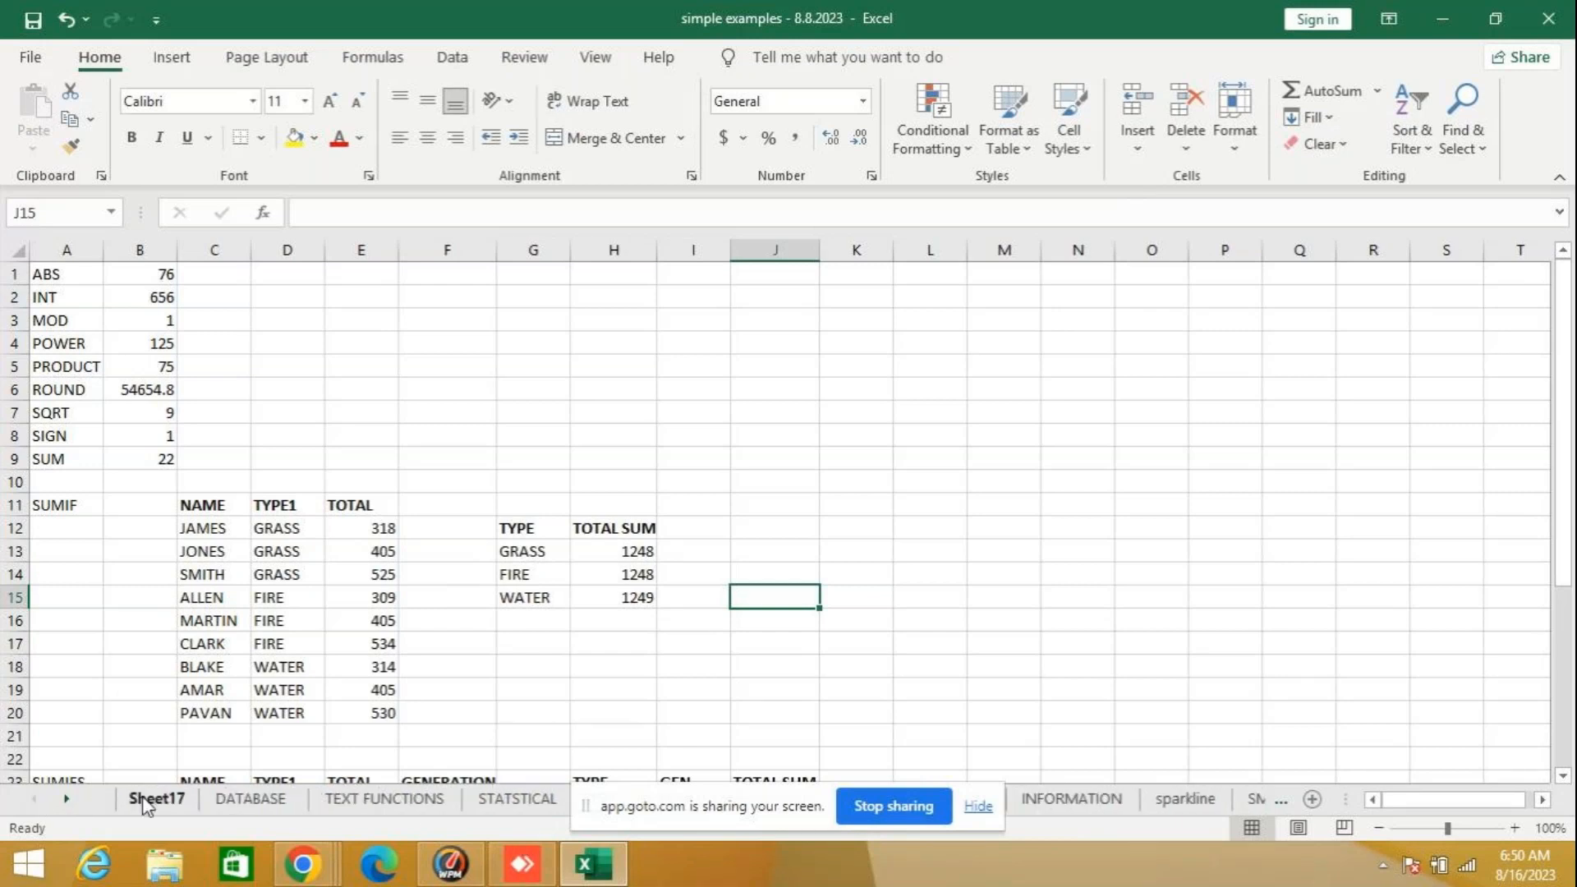
type("=")
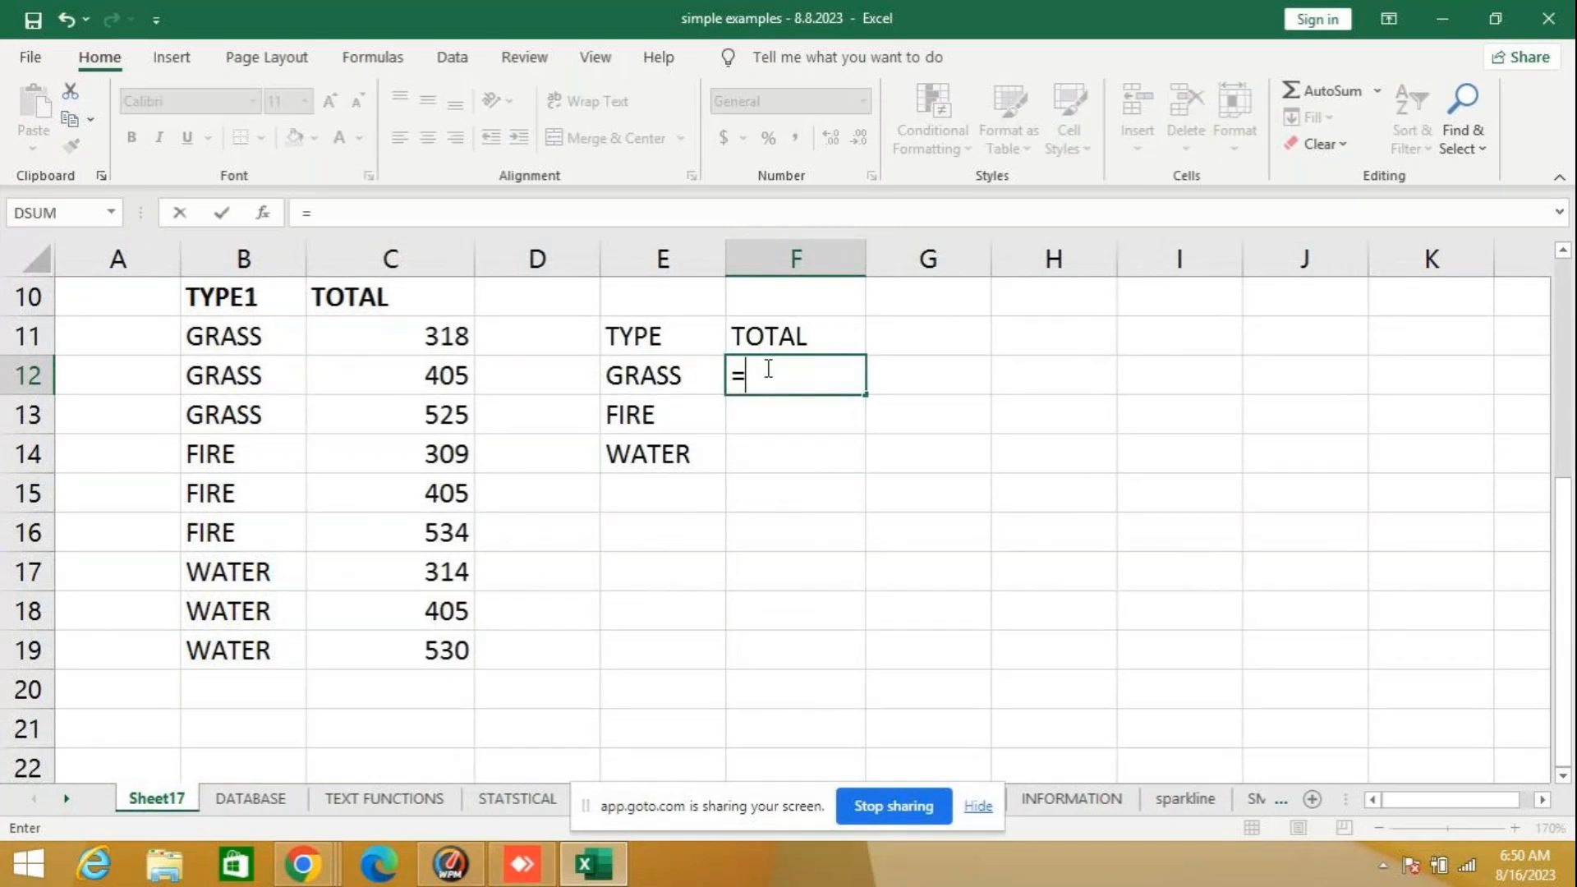
type("SUMIF")
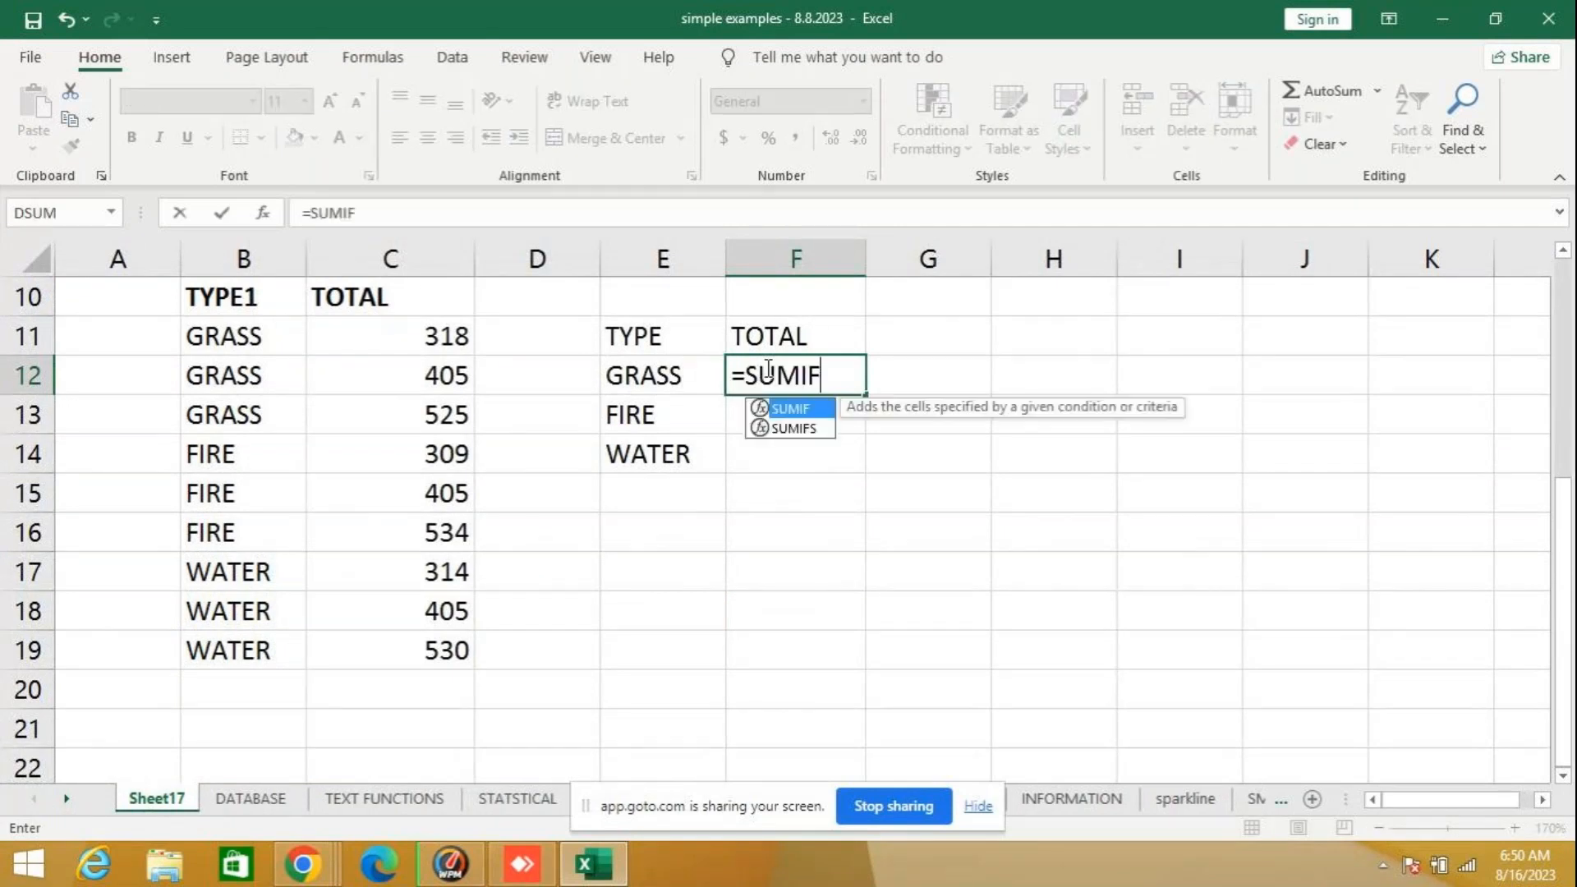
type("(")
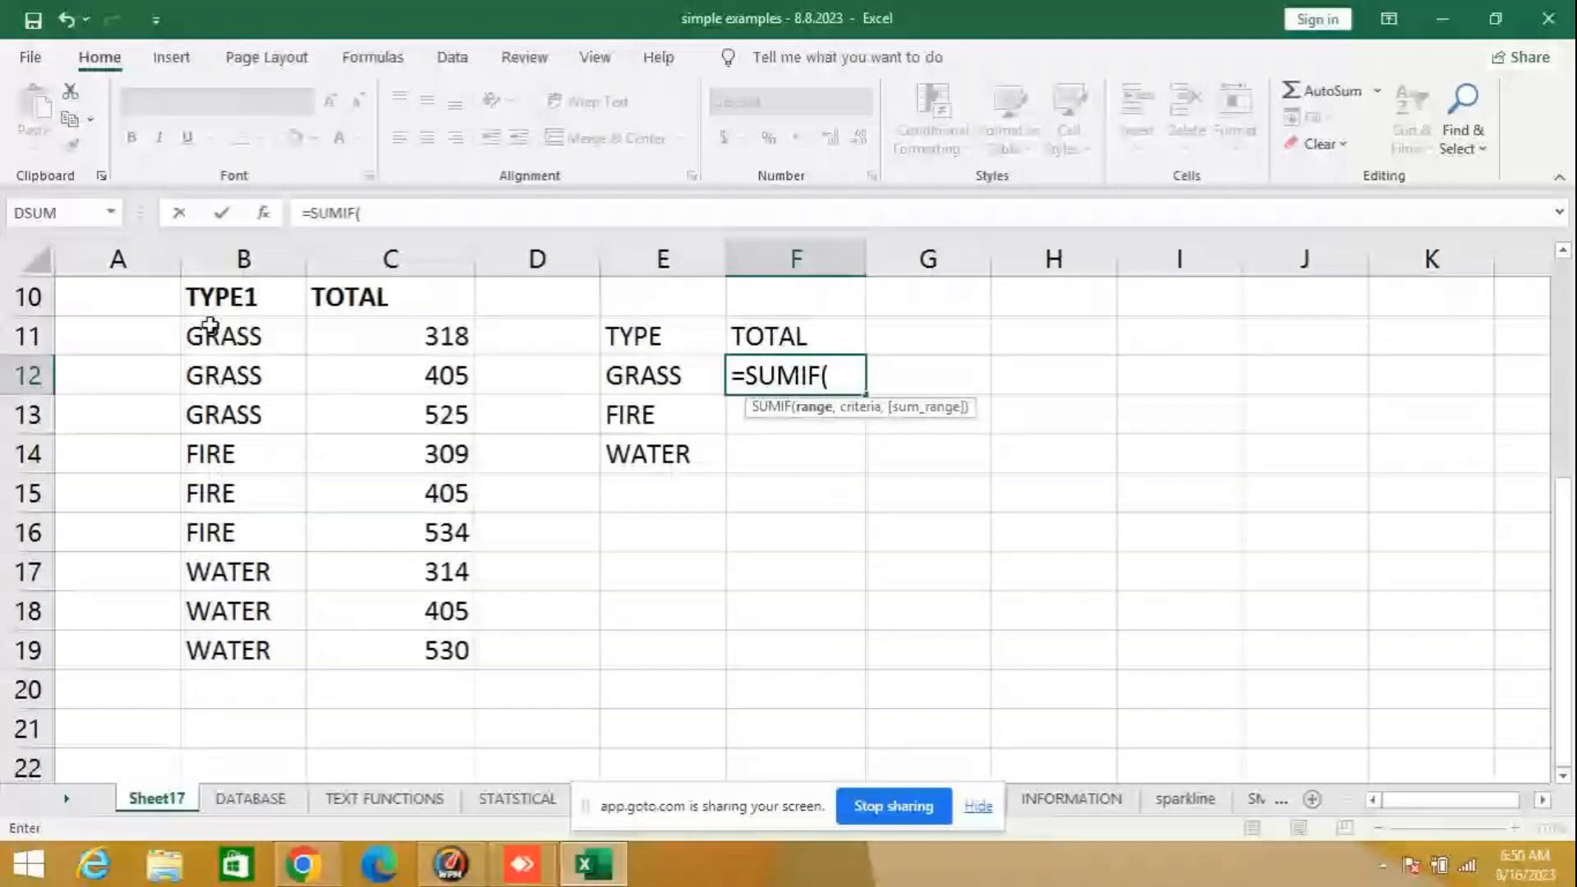
left_click_drag(211, 324, 448, 651)
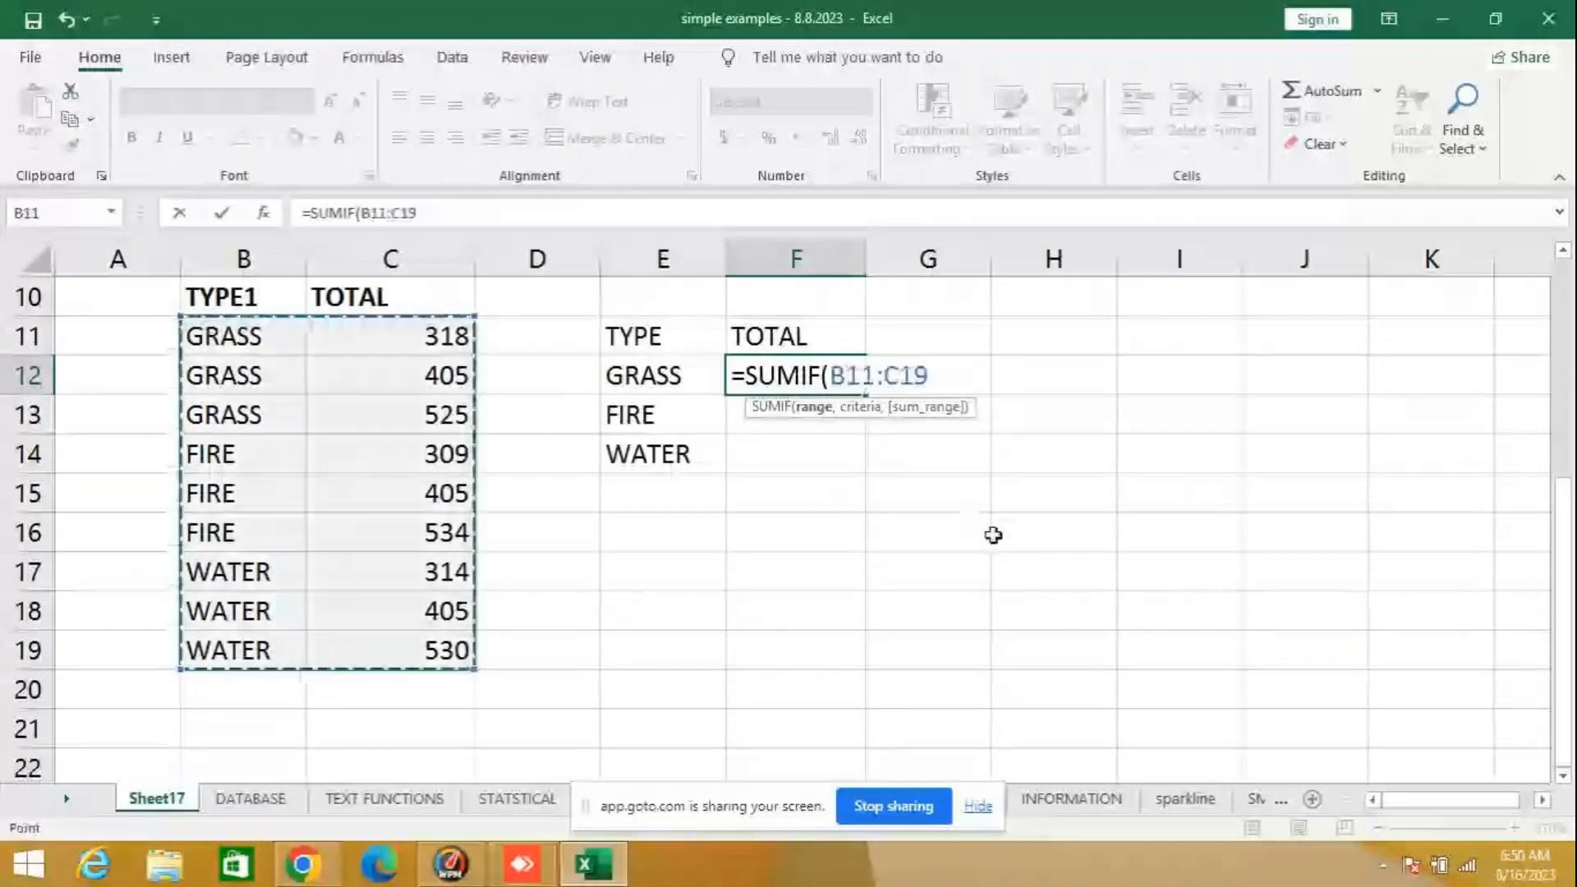
type(",")
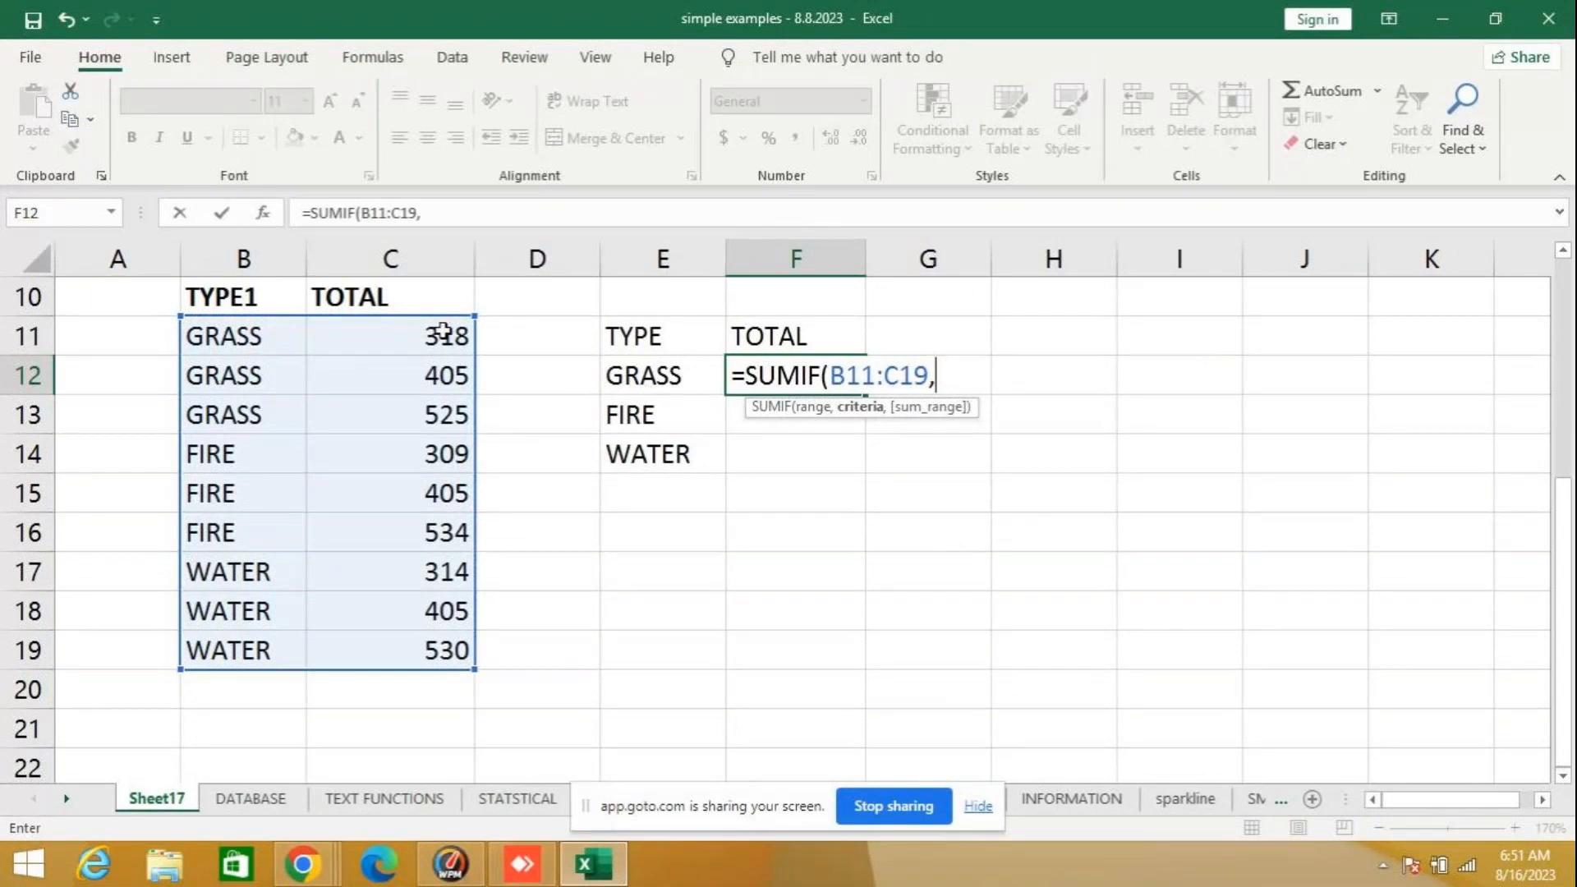
left_click_drag(444, 333, 435, 640)
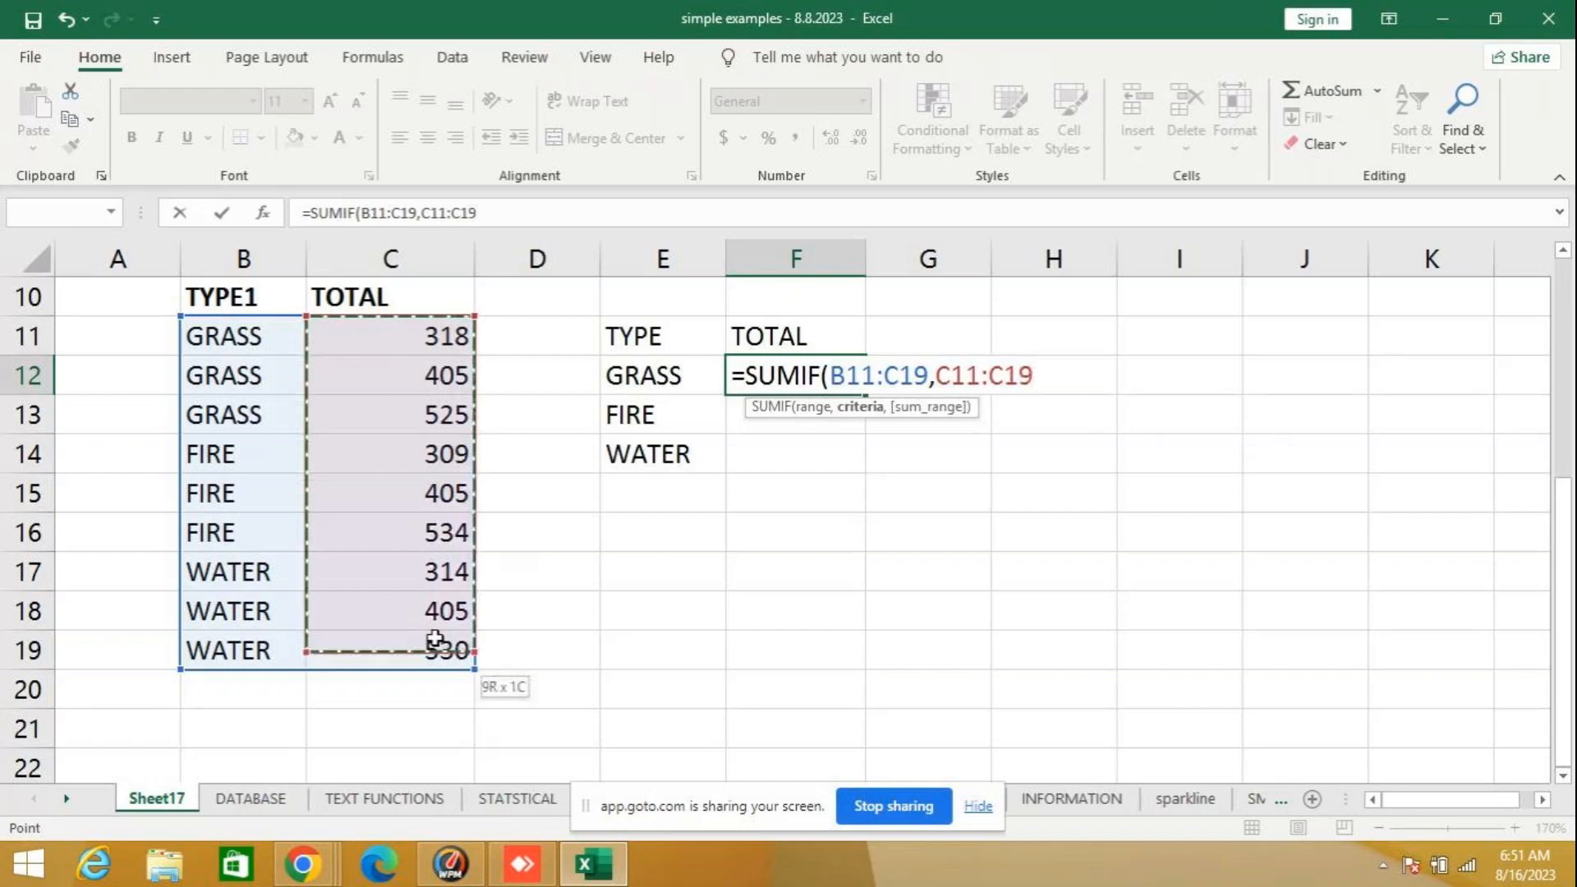
left_click_drag(435, 640, 446, 643)
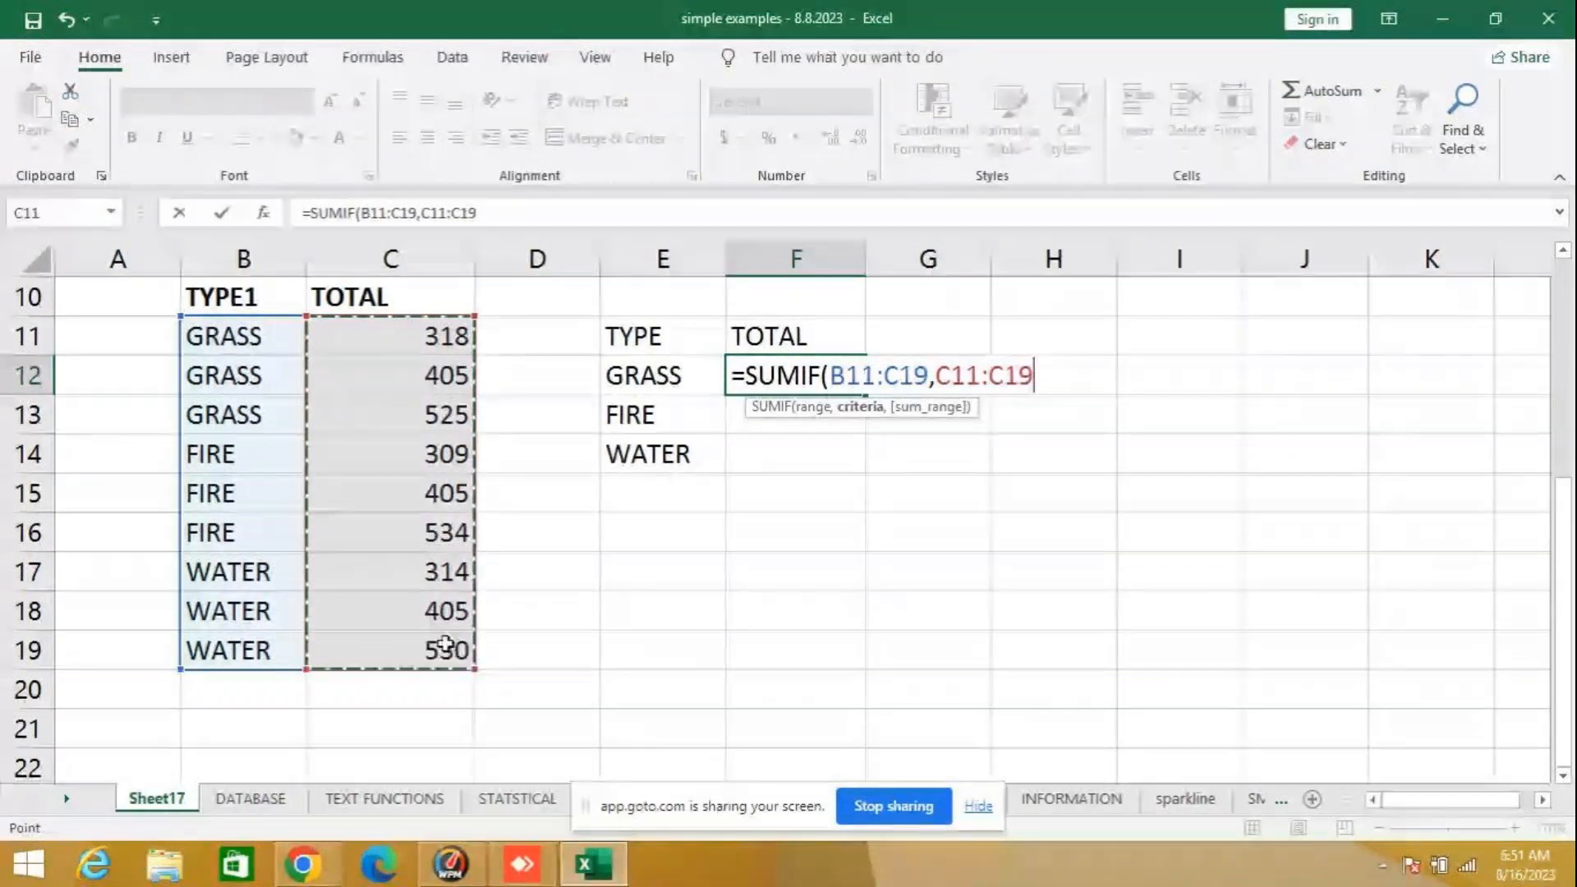
key("BackSpace")
key("BackSpace")
key("BackSpace")
key("BackSpace")
key("BackSpace")
key("BackSpace")
key("BackSpace")
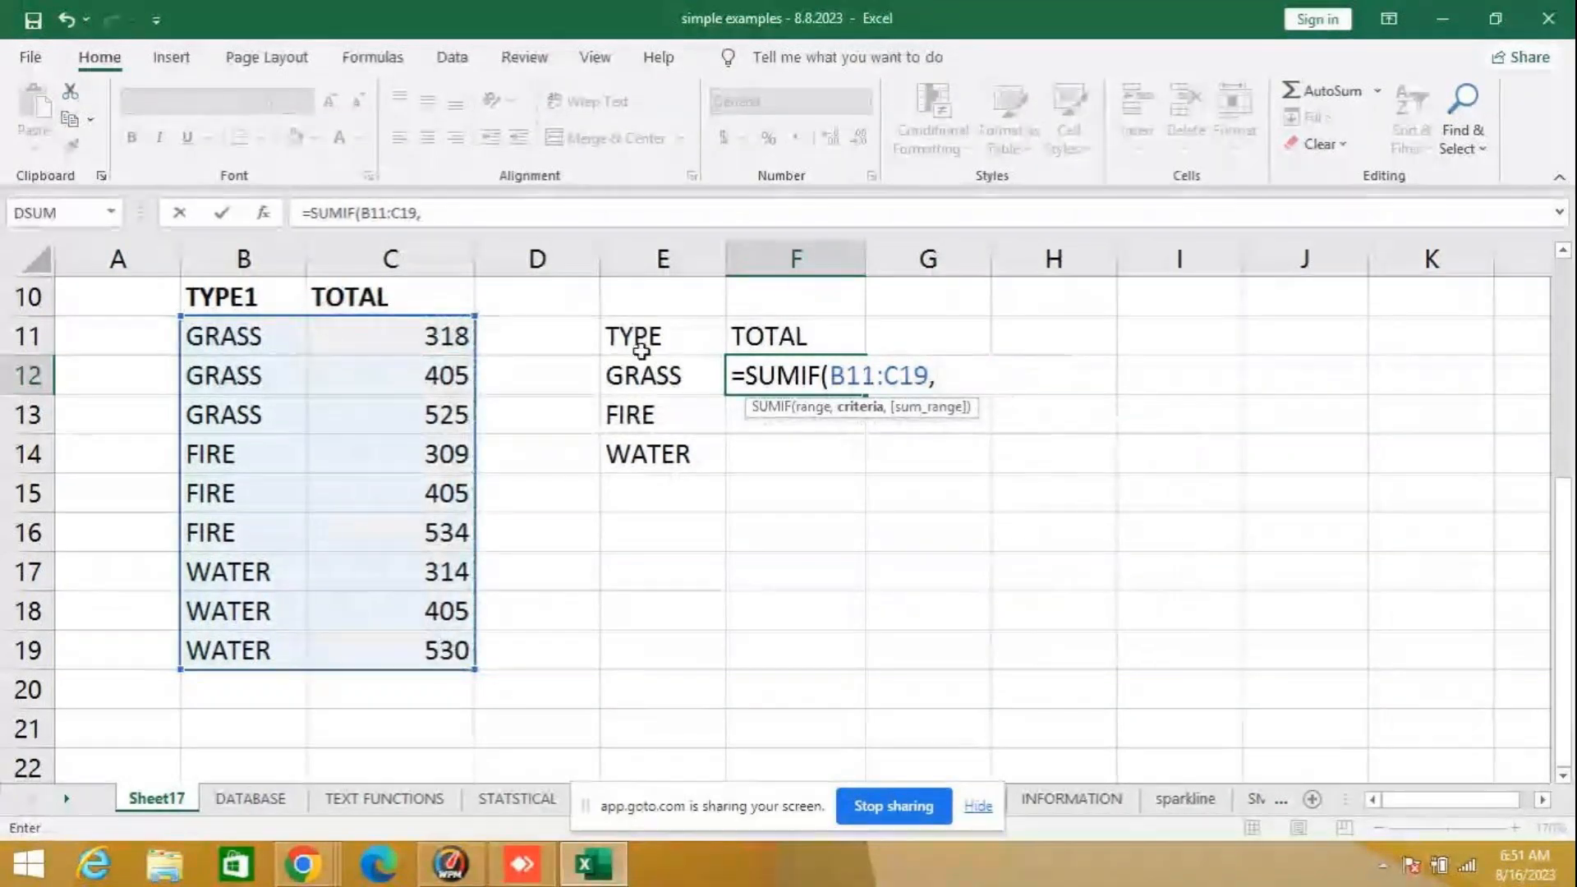
- Complete the SUMIF formula in F12 with E12 as the criteria and C11:C19 as the sum range
left_click(639, 388)
type(",")
left_click_drag(433, 339, 448, 650)
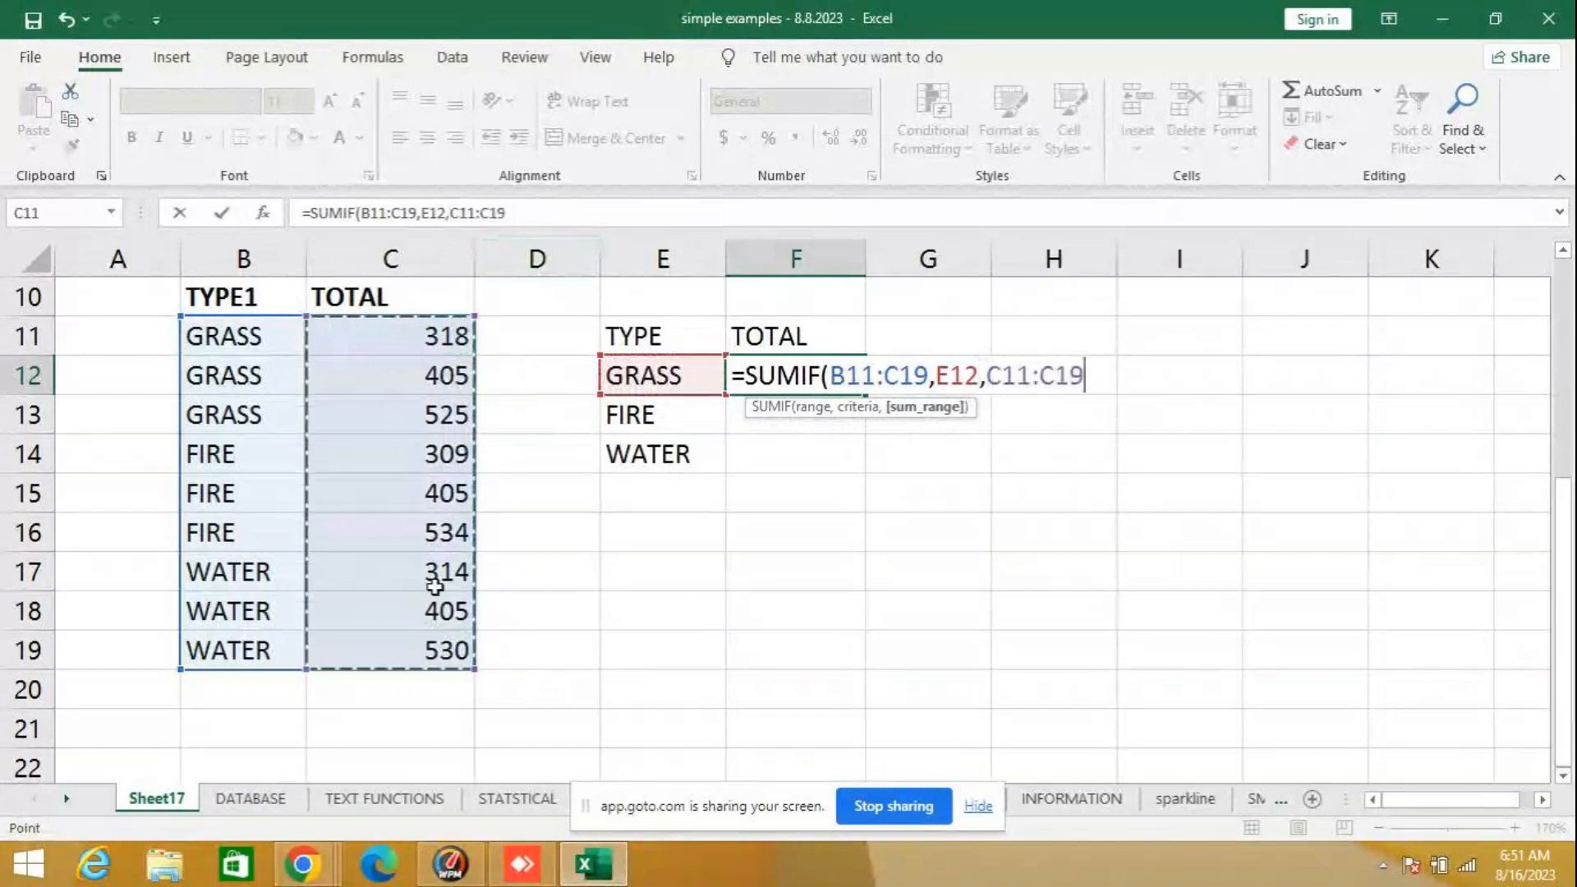
key("Return")
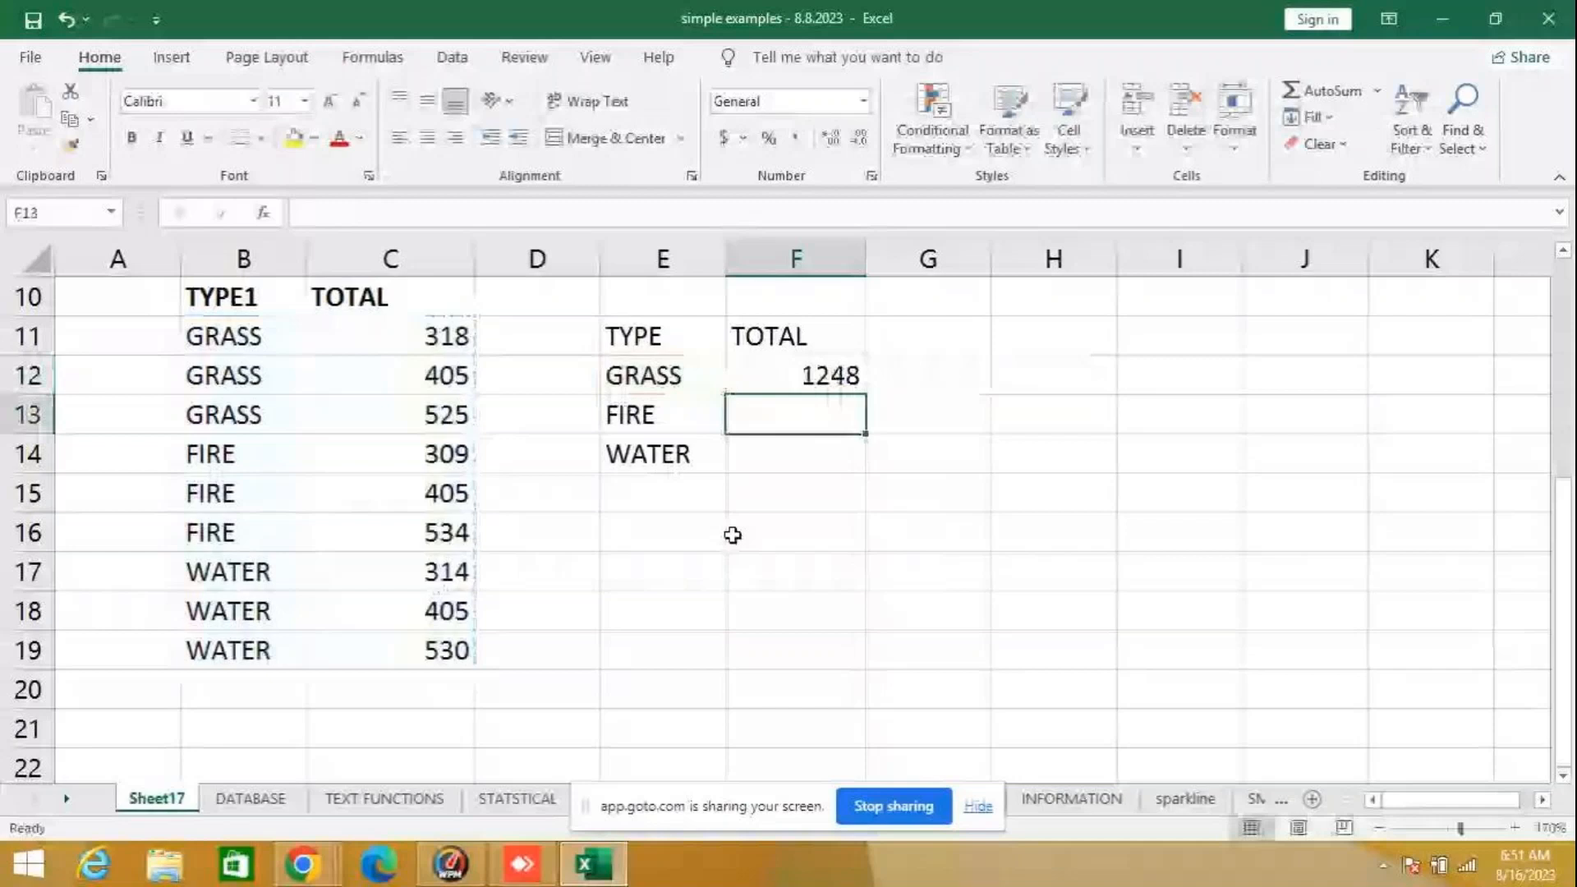
- Clear F12 and enter the GRASS total again as =SUMIF(B11:C19,E12,C11:C19)
key("Up")
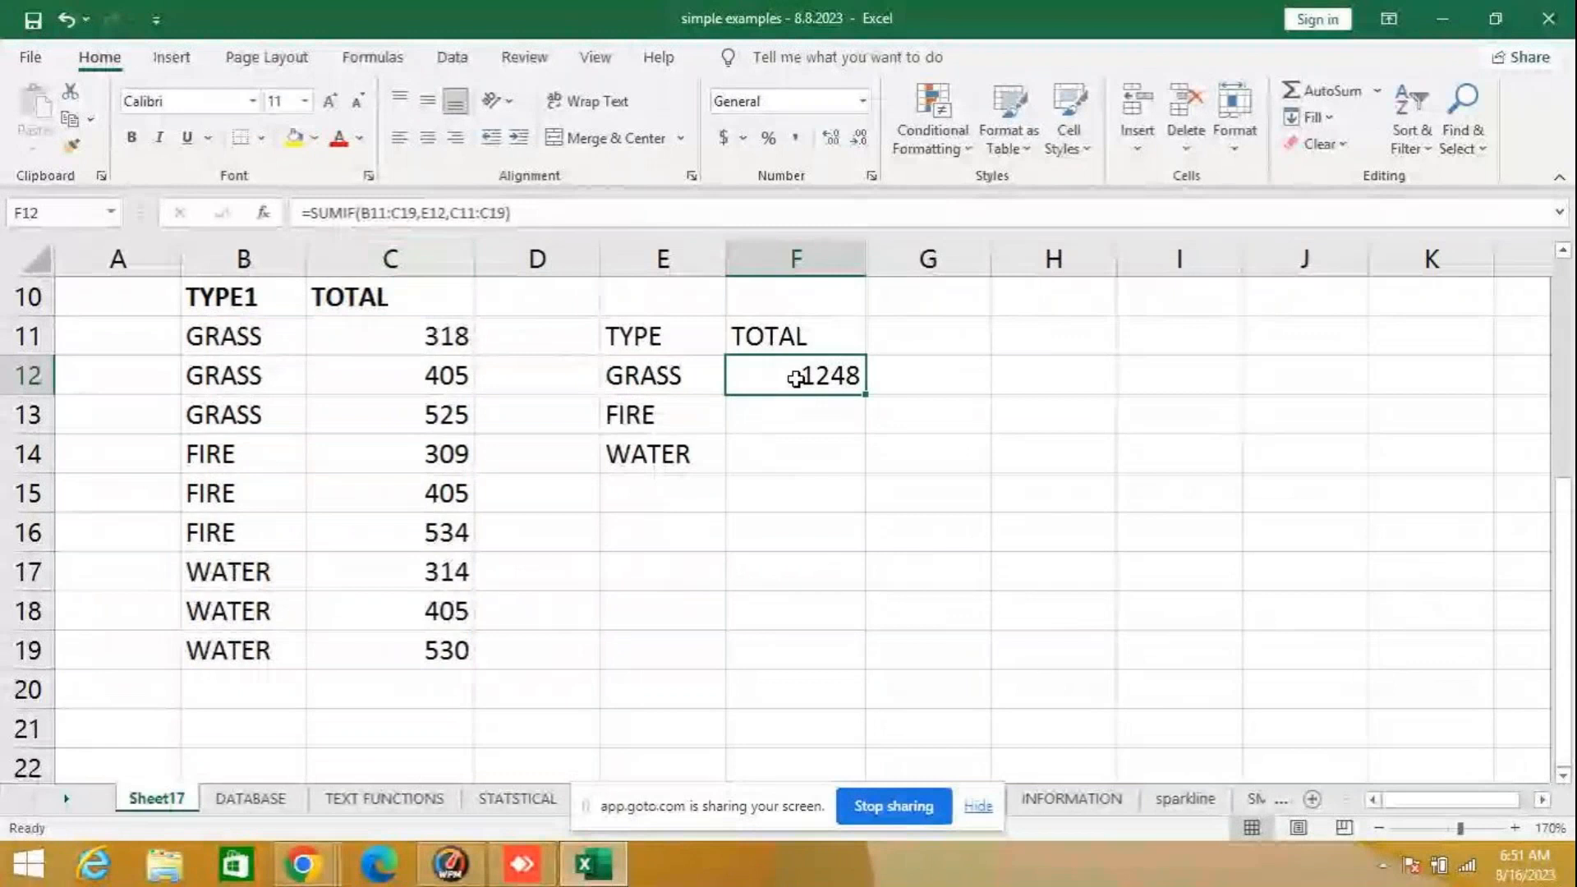
key("Delete")
type("=SUM")
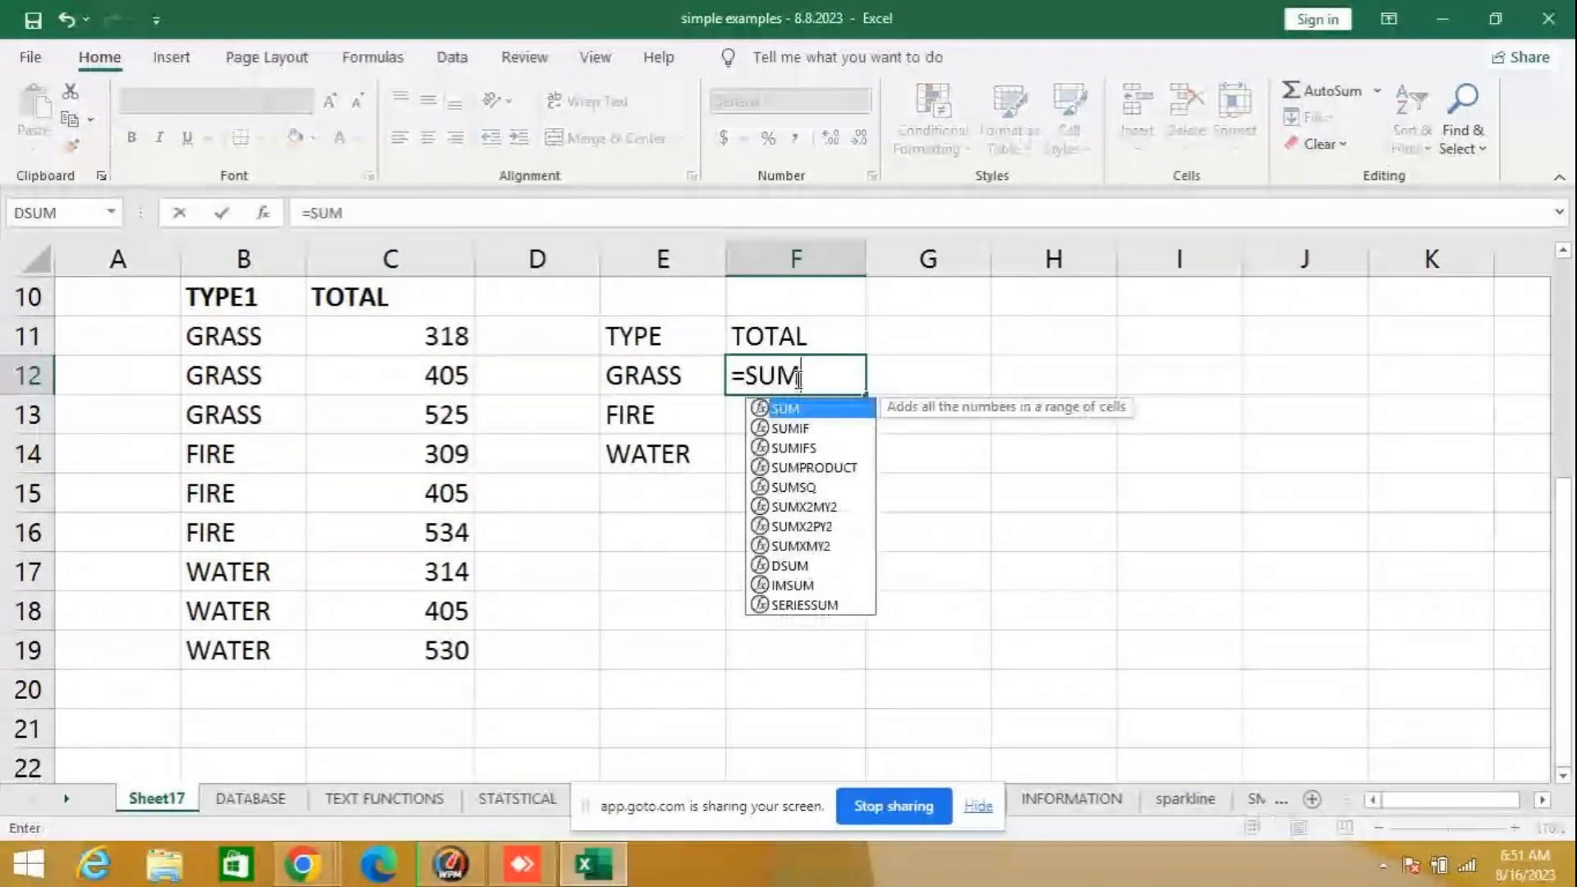
type("IF(")
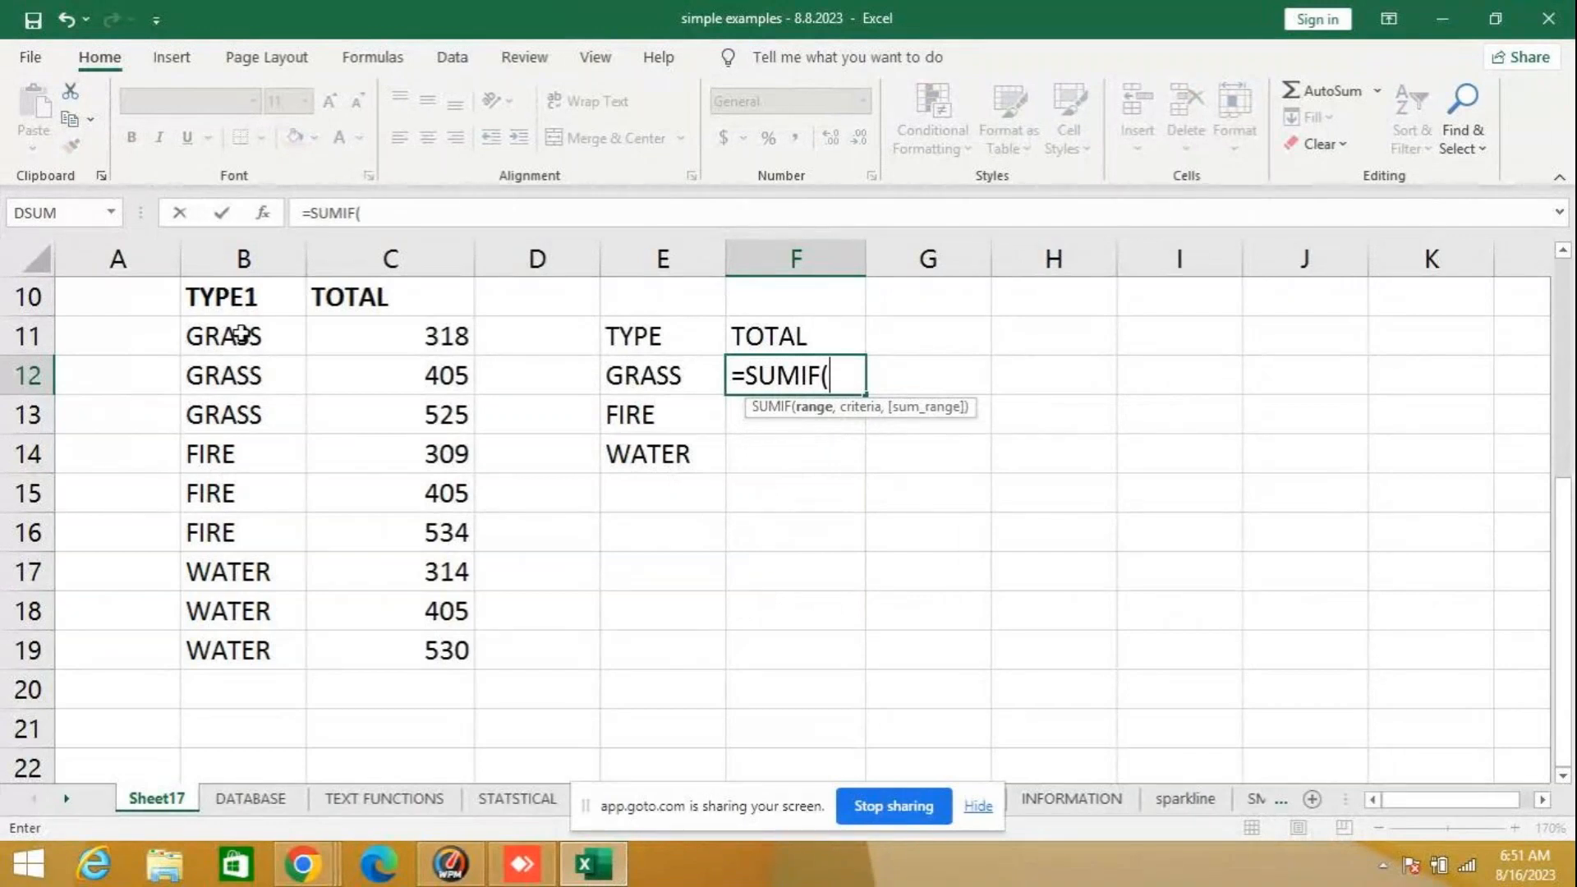
left_click_drag(240, 334, 412, 653)
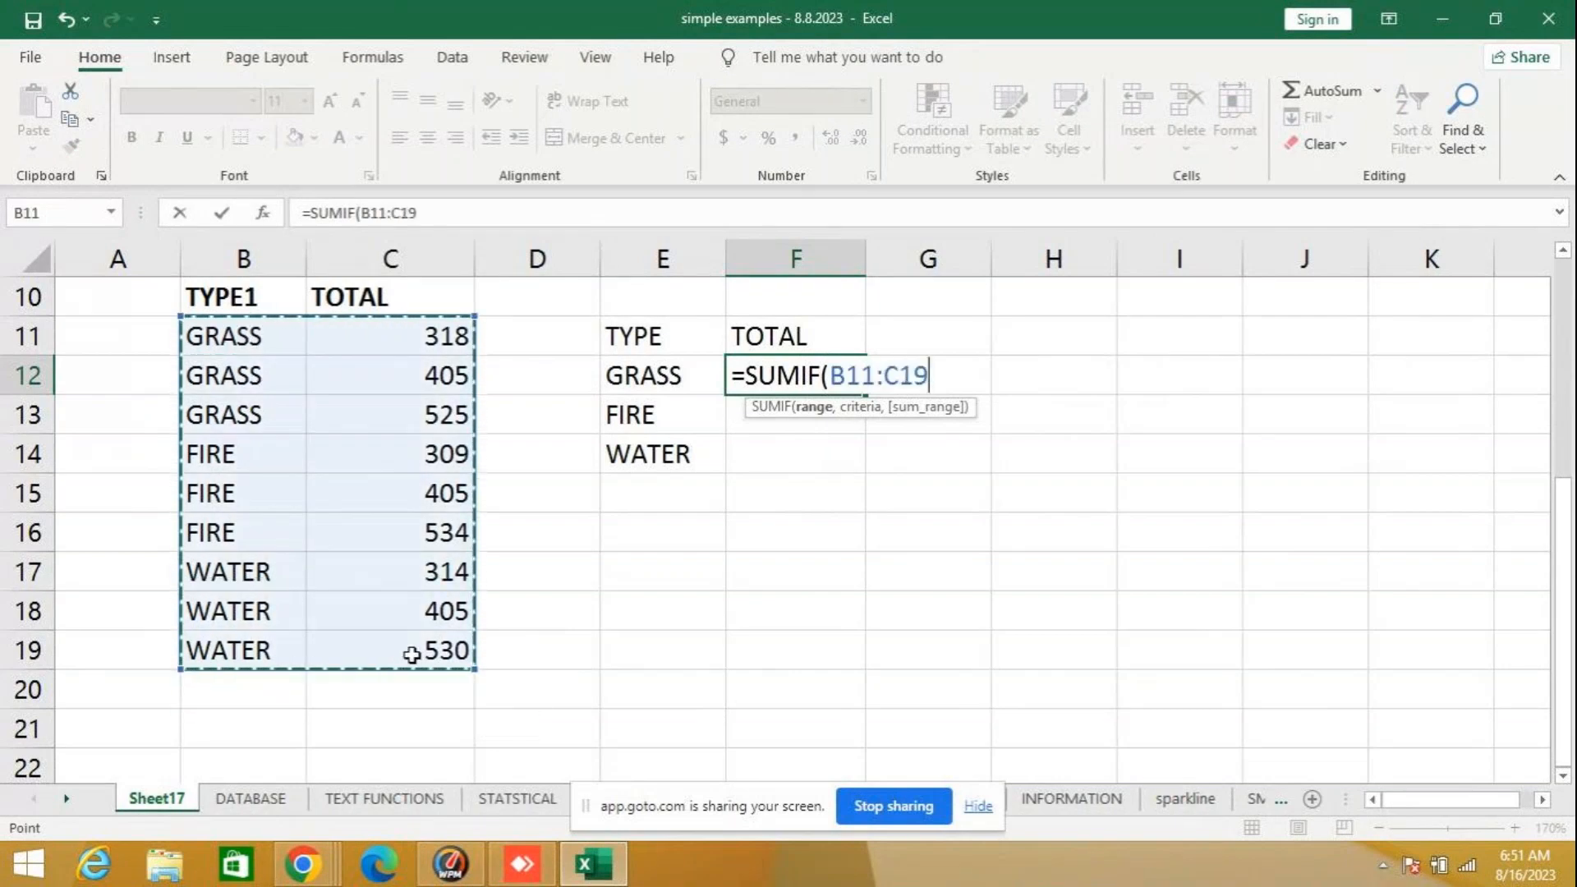
type(",")
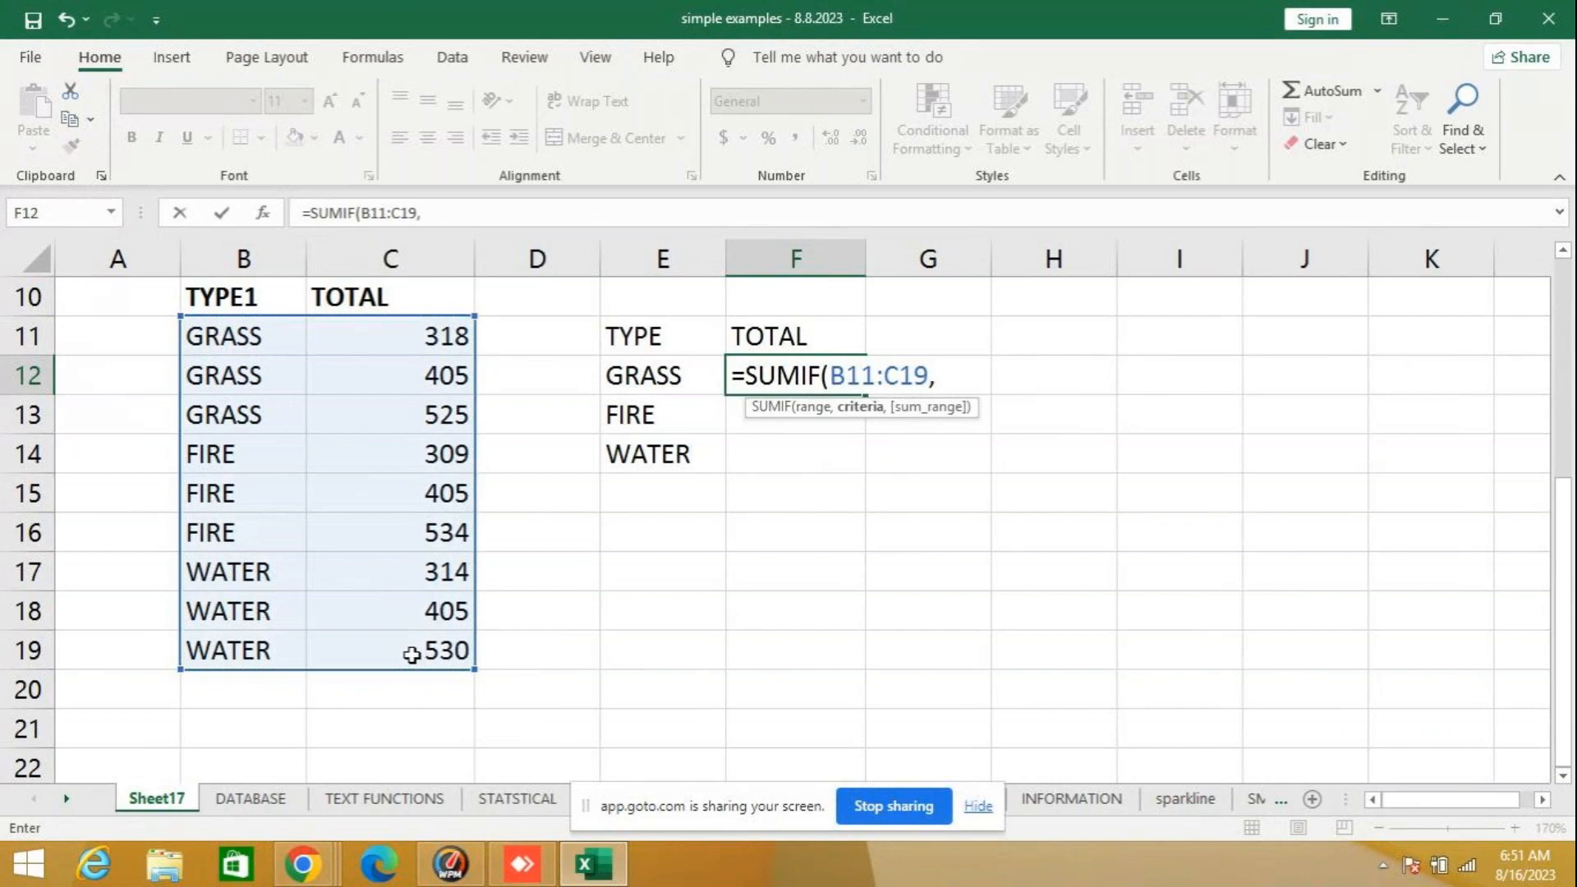
left_click(655, 377)
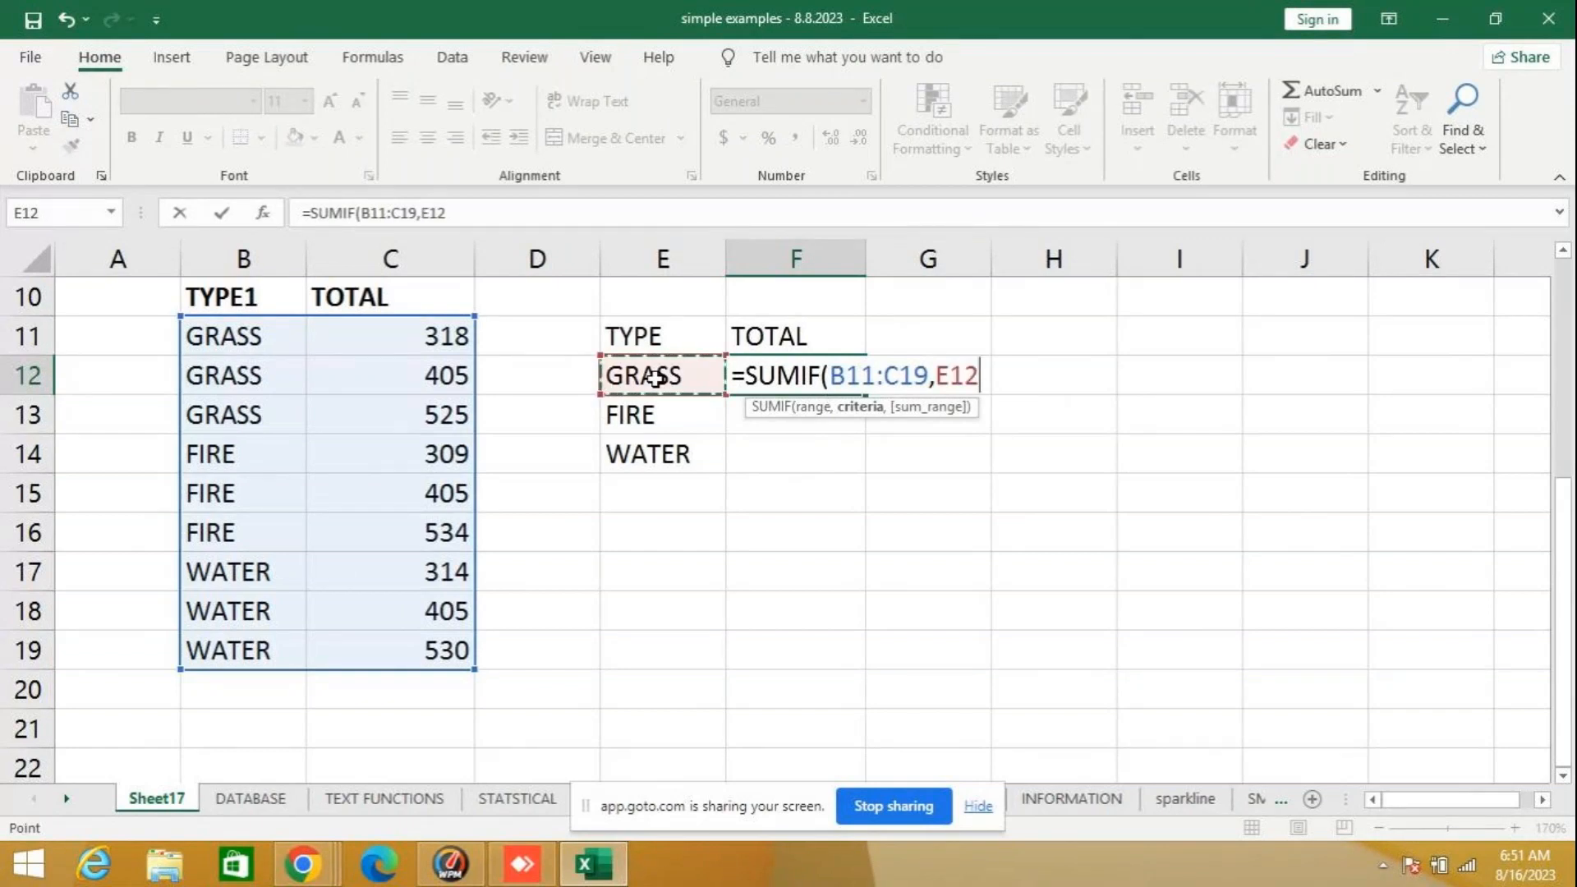
type(",")
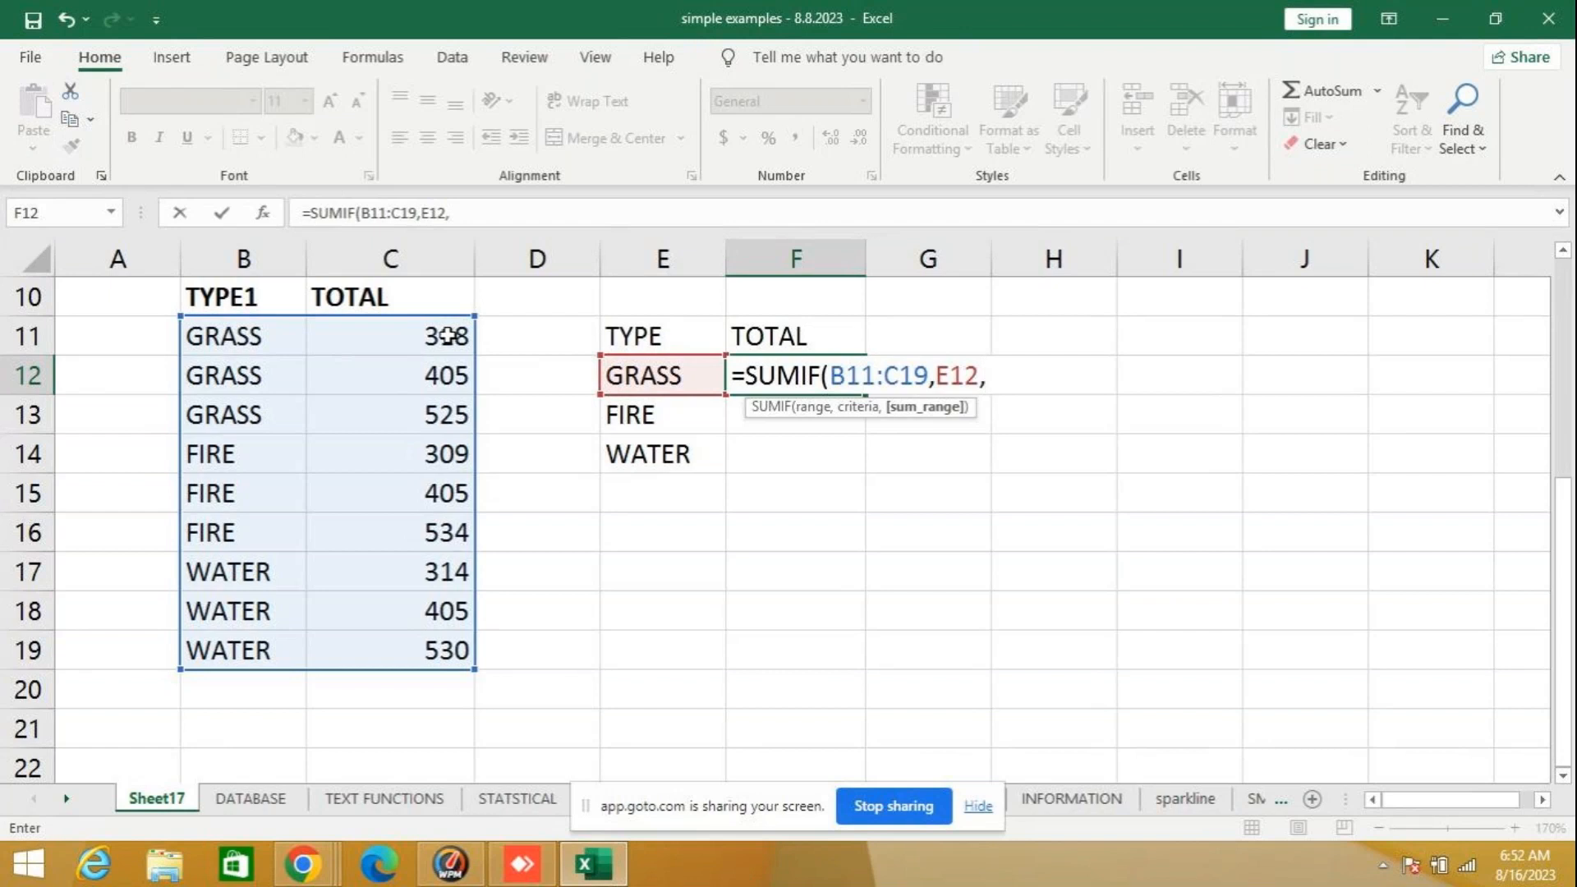
left_click_drag(431, 336, 451, 654)
key("Return")
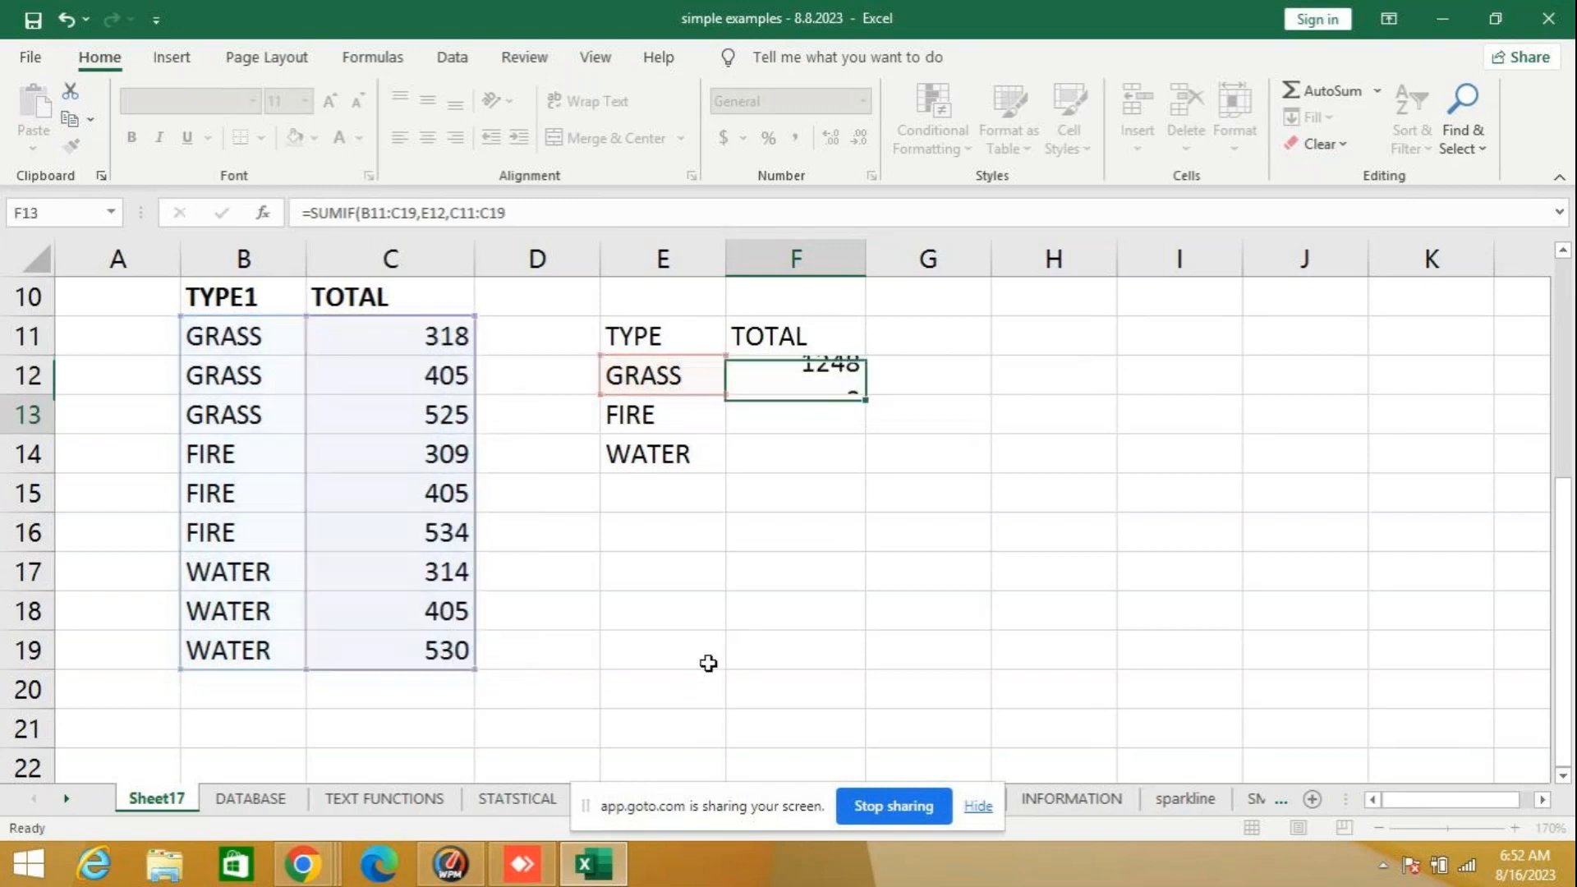
- Check the GRASS formula in F12 against the sum of the selected values C11 to C13
left_click(797, 382)
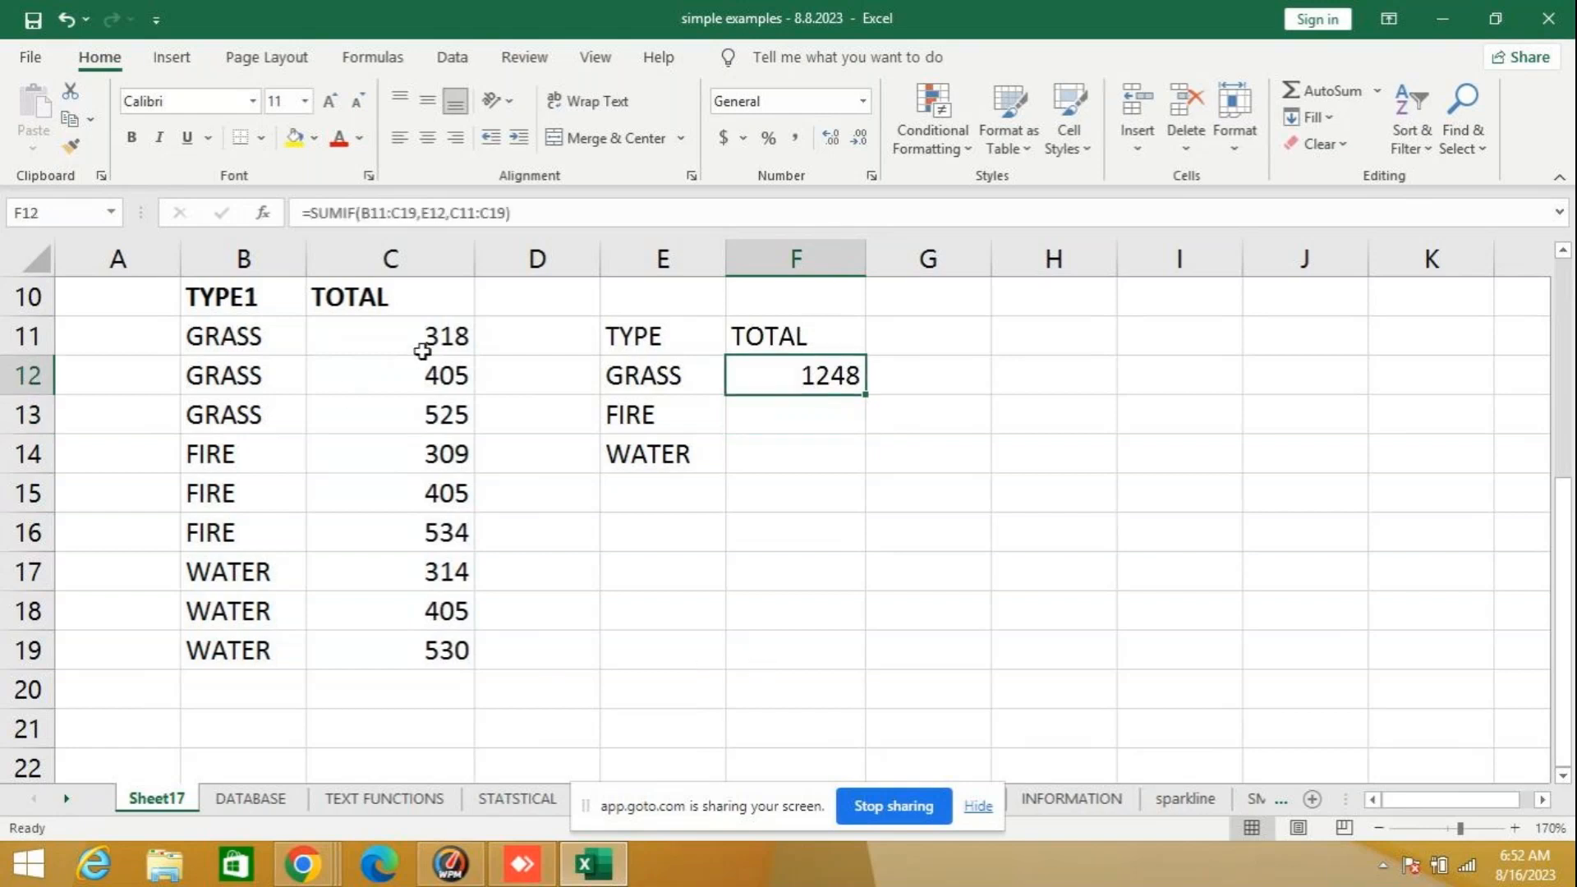
left_click_drag(419, 334, 387, 393)
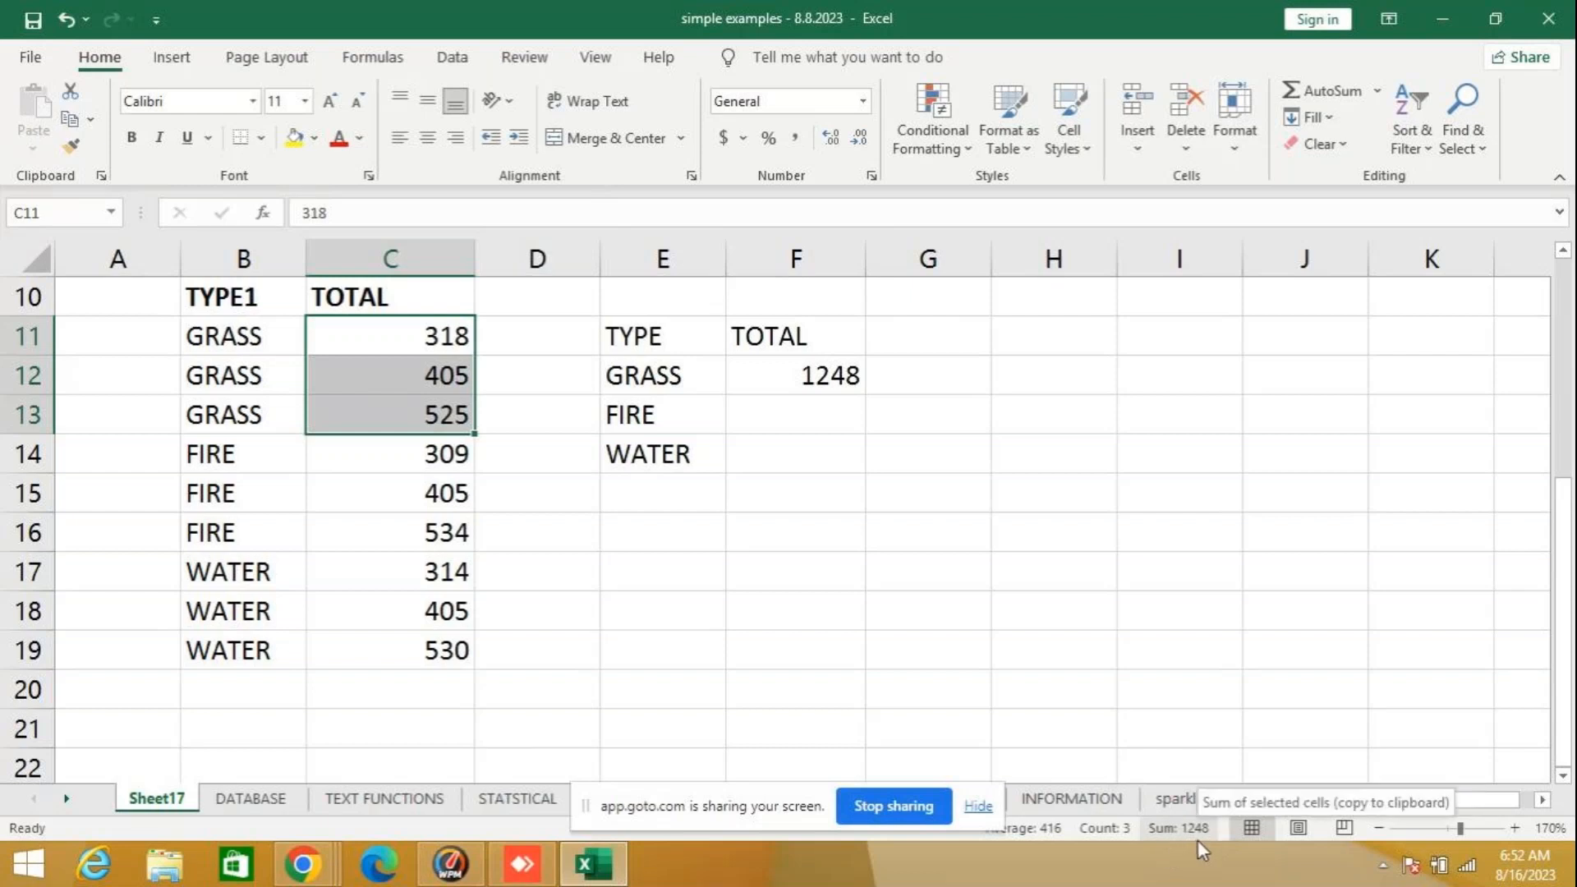
left_click(824, 543)
- Clear F12 and start the GRASS total again as a SUMIF formula with B11:C19 as the range
left_click(786, 396)
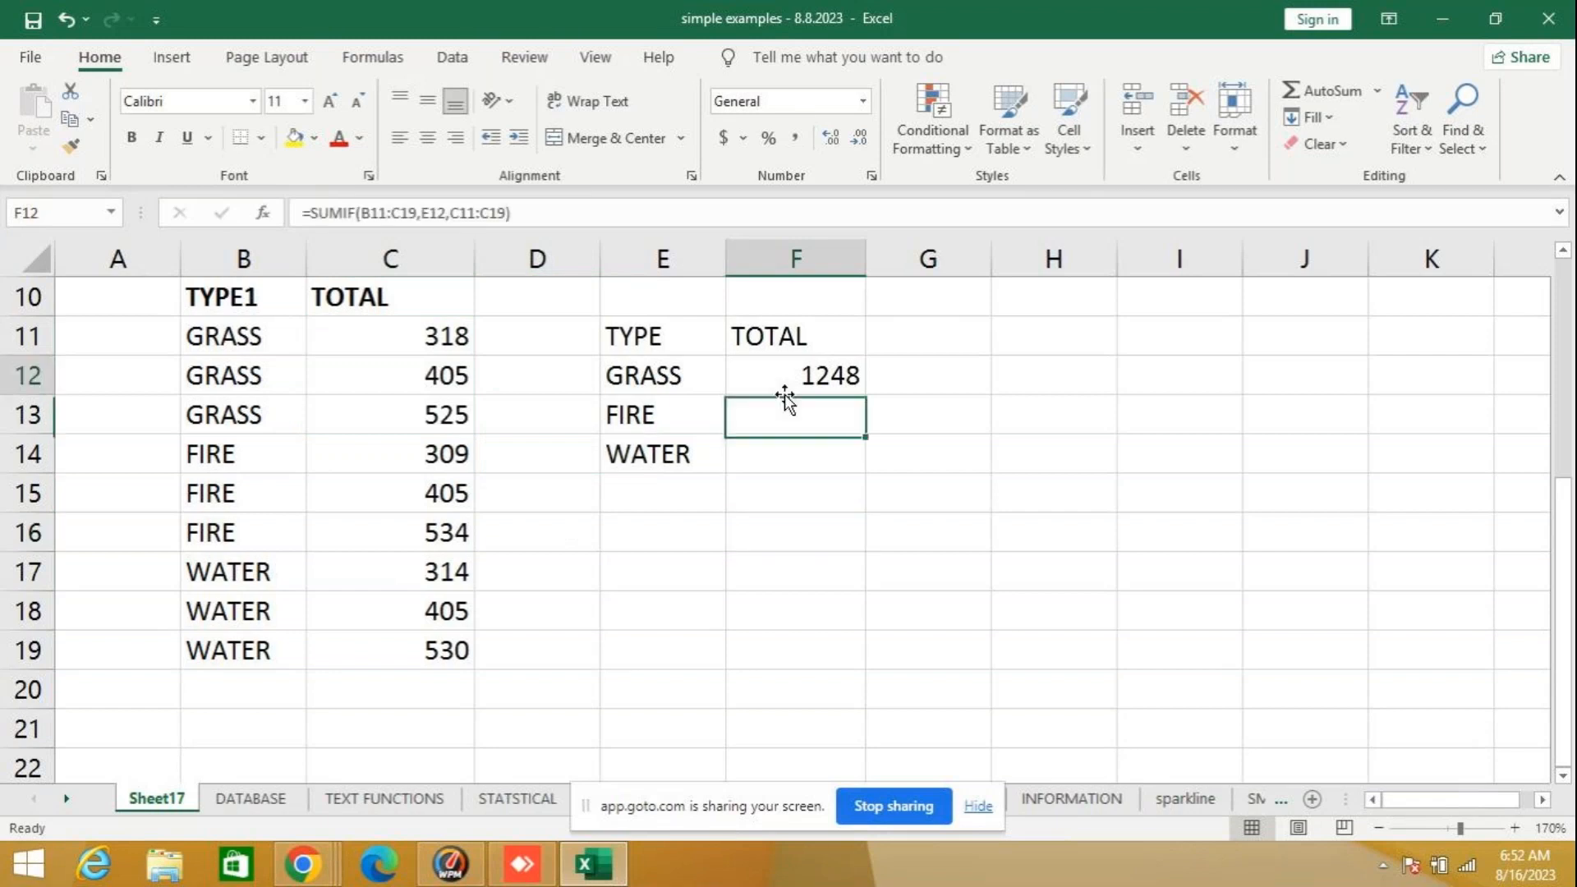
key("Delete")
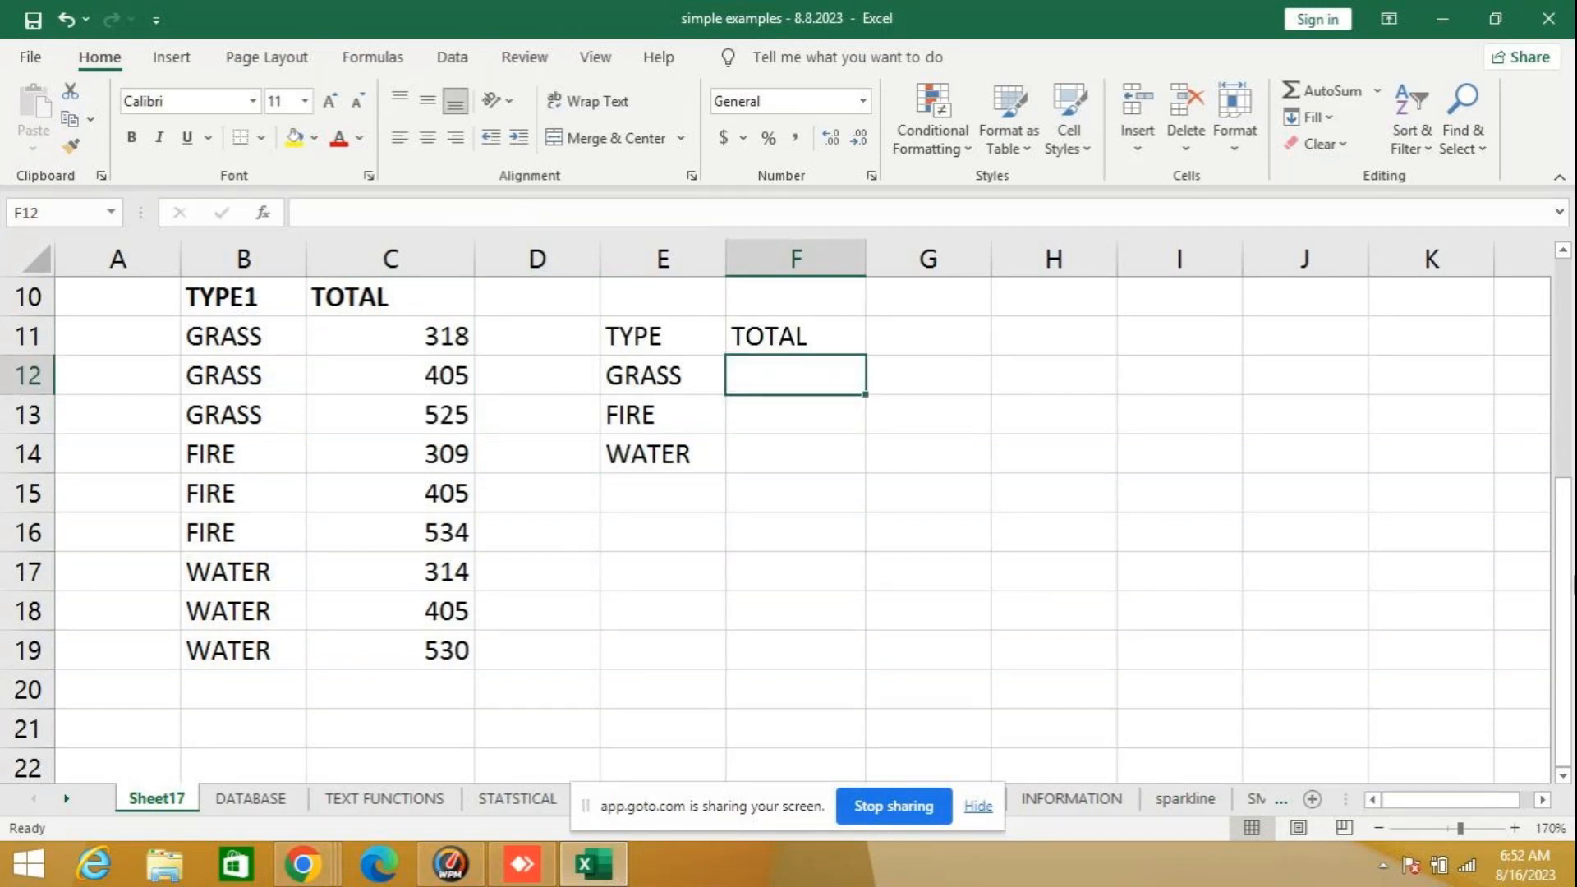
type("=")
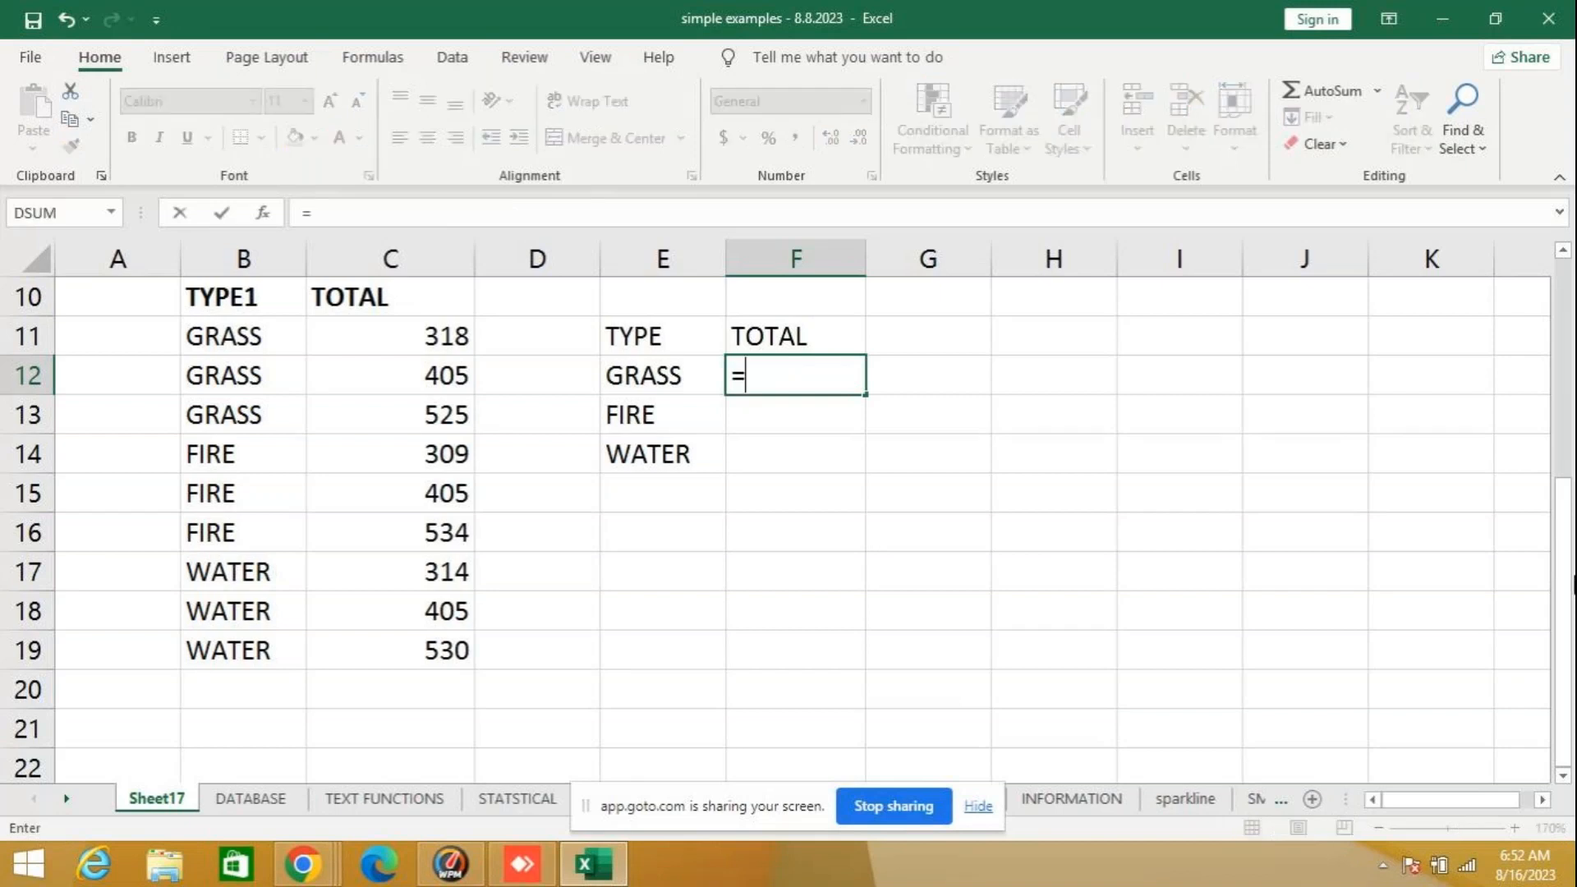
type("SU")
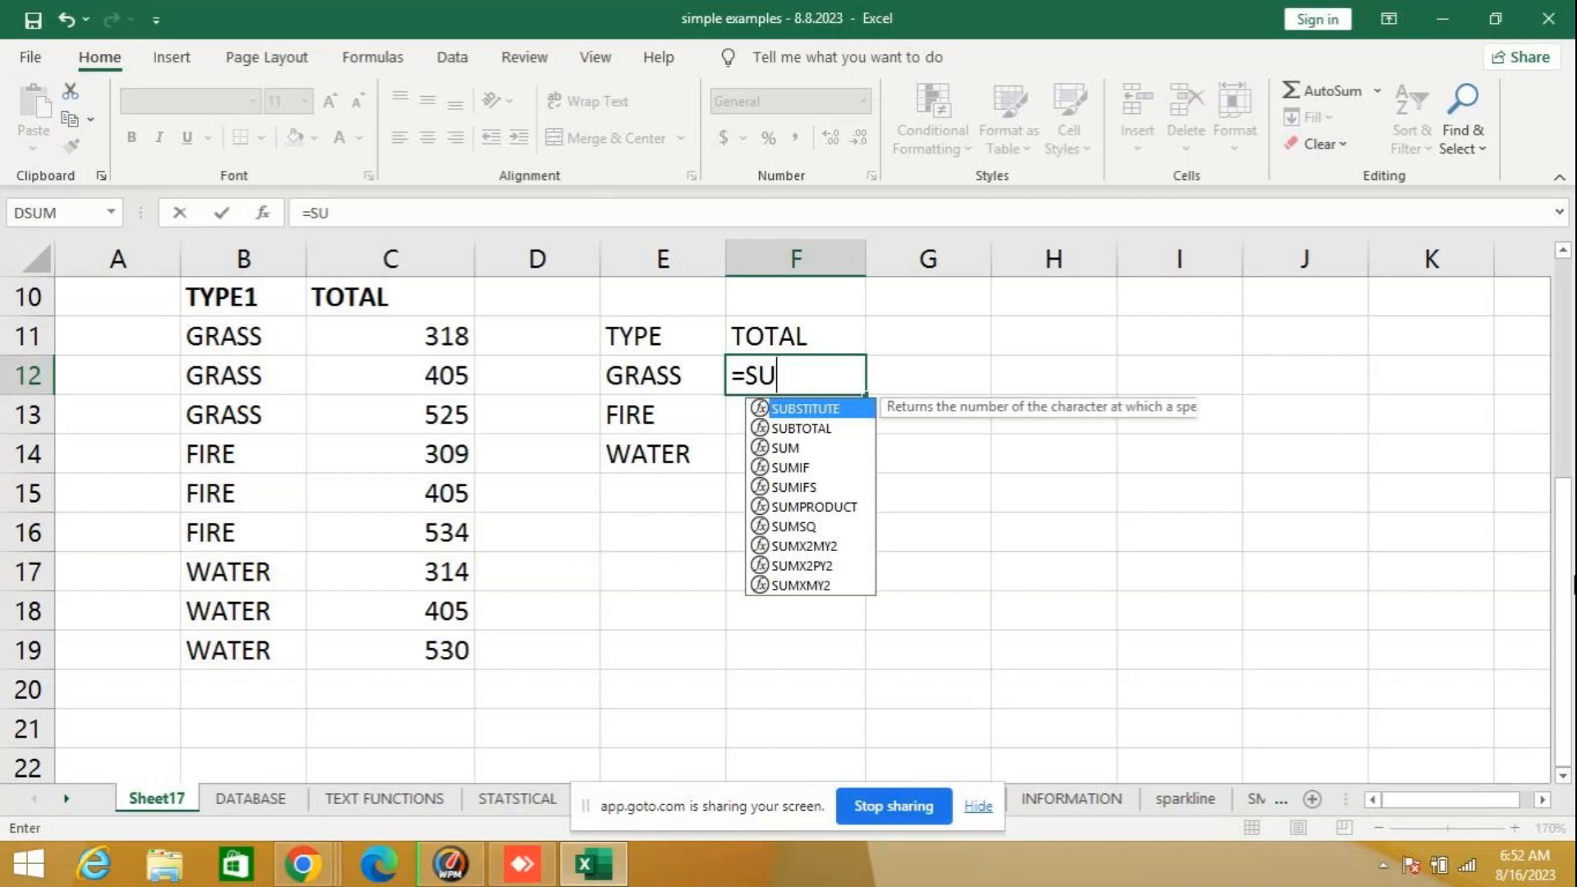
type("MIF")
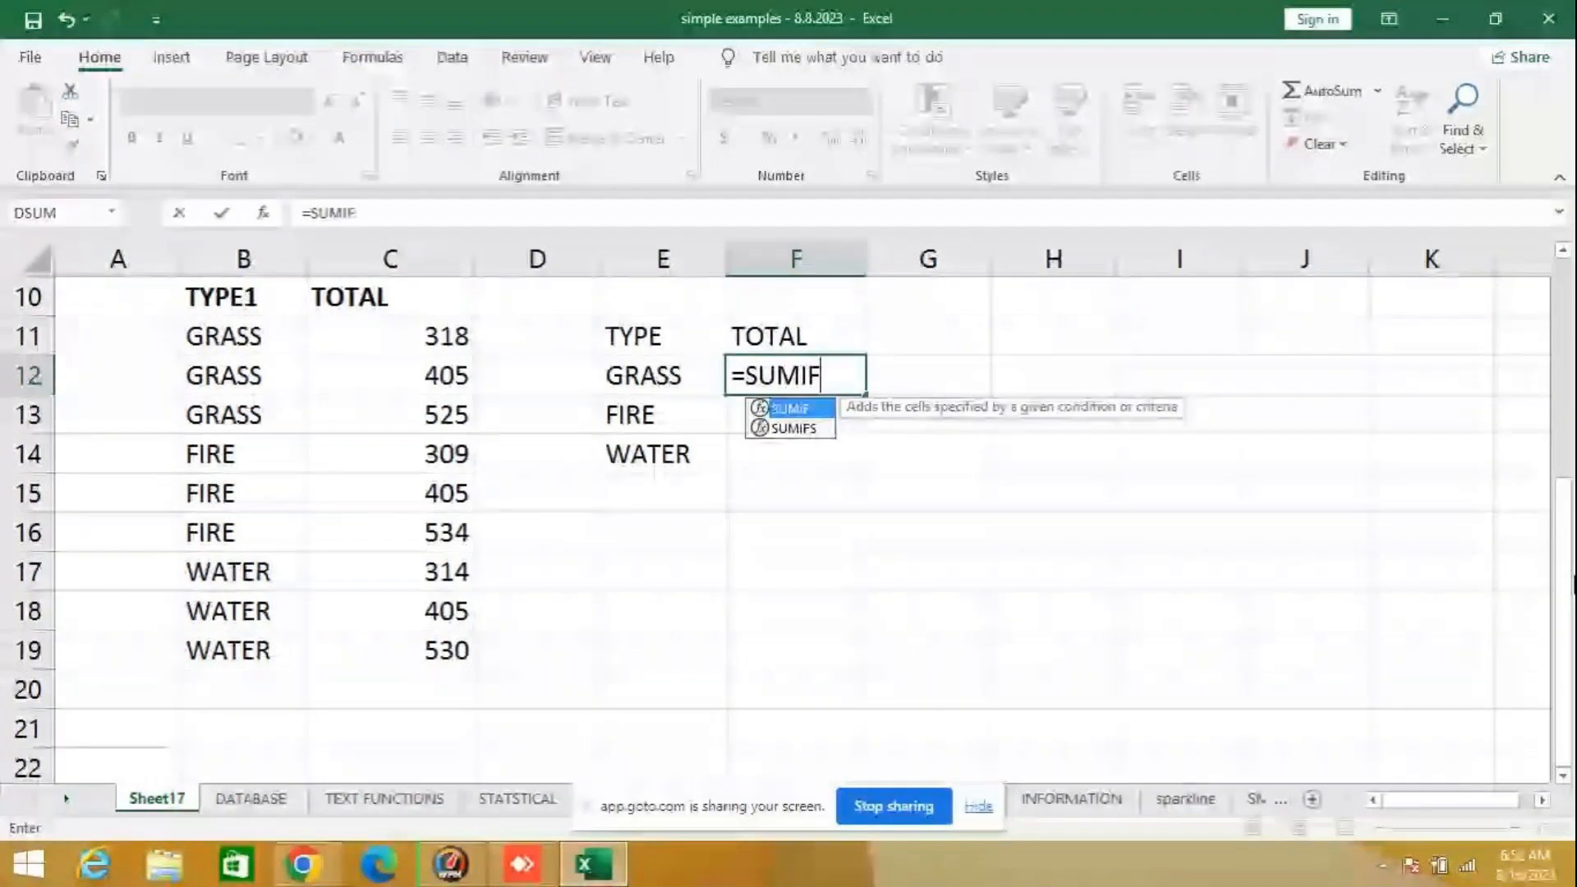
type("(")
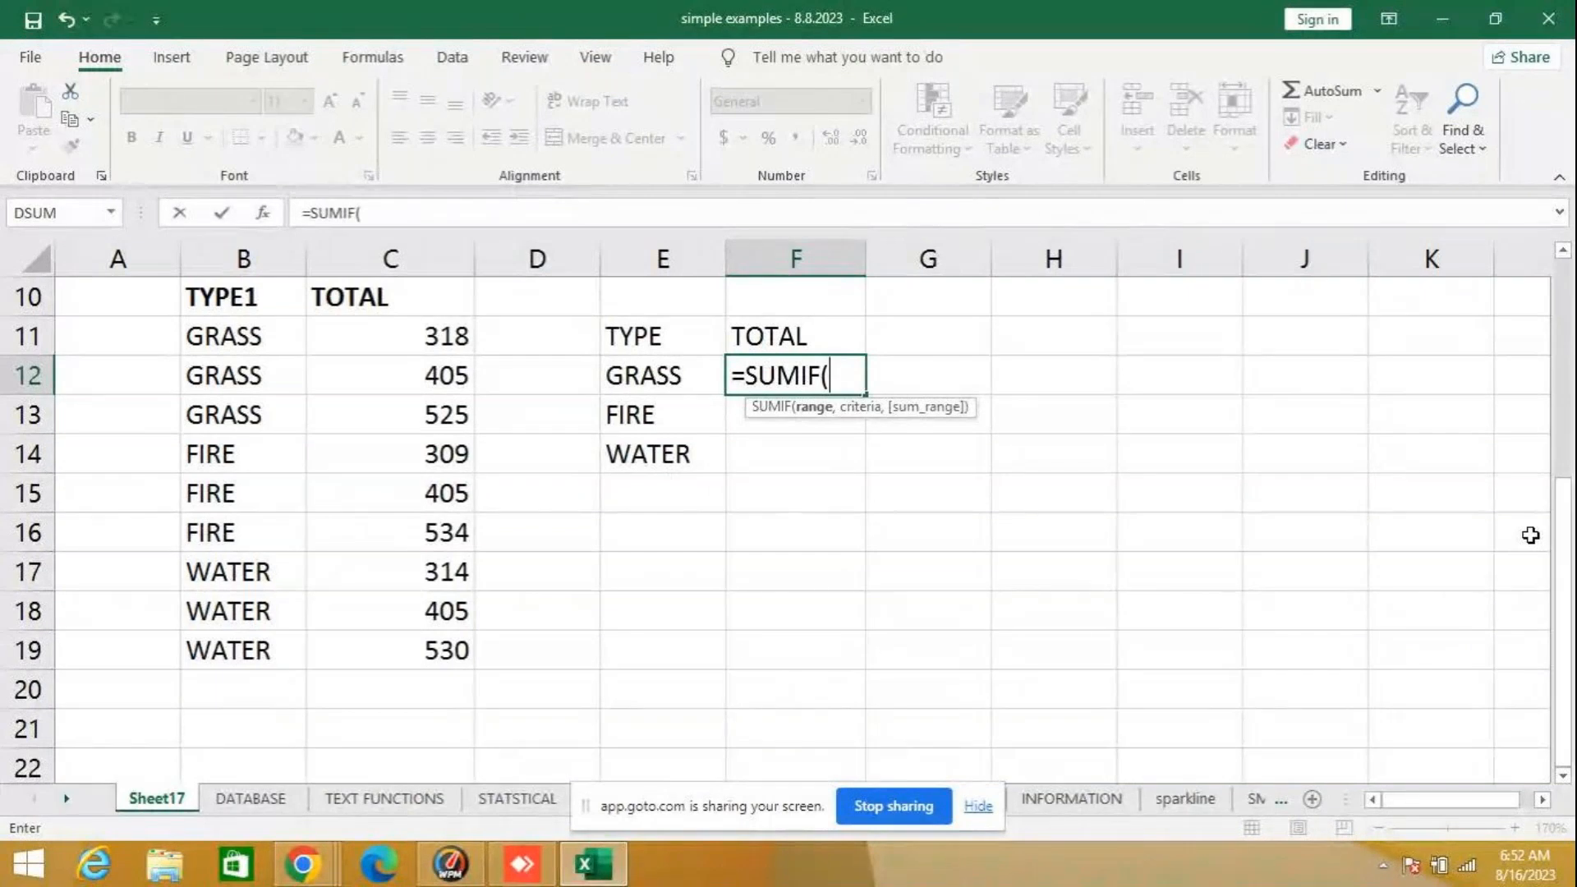
type("B11:")
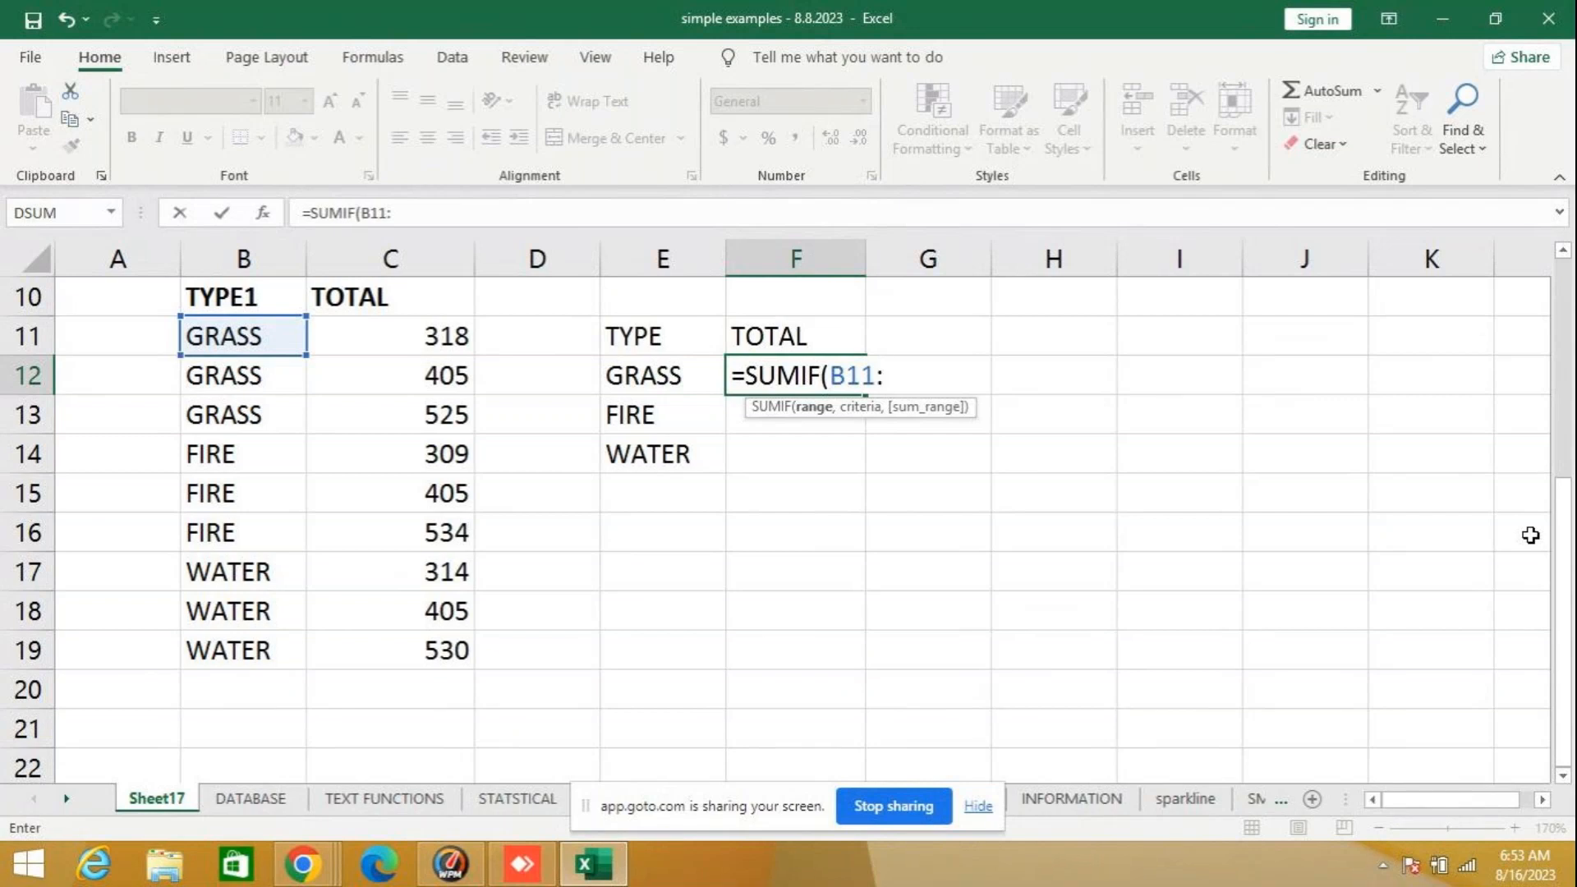
type("C19,")
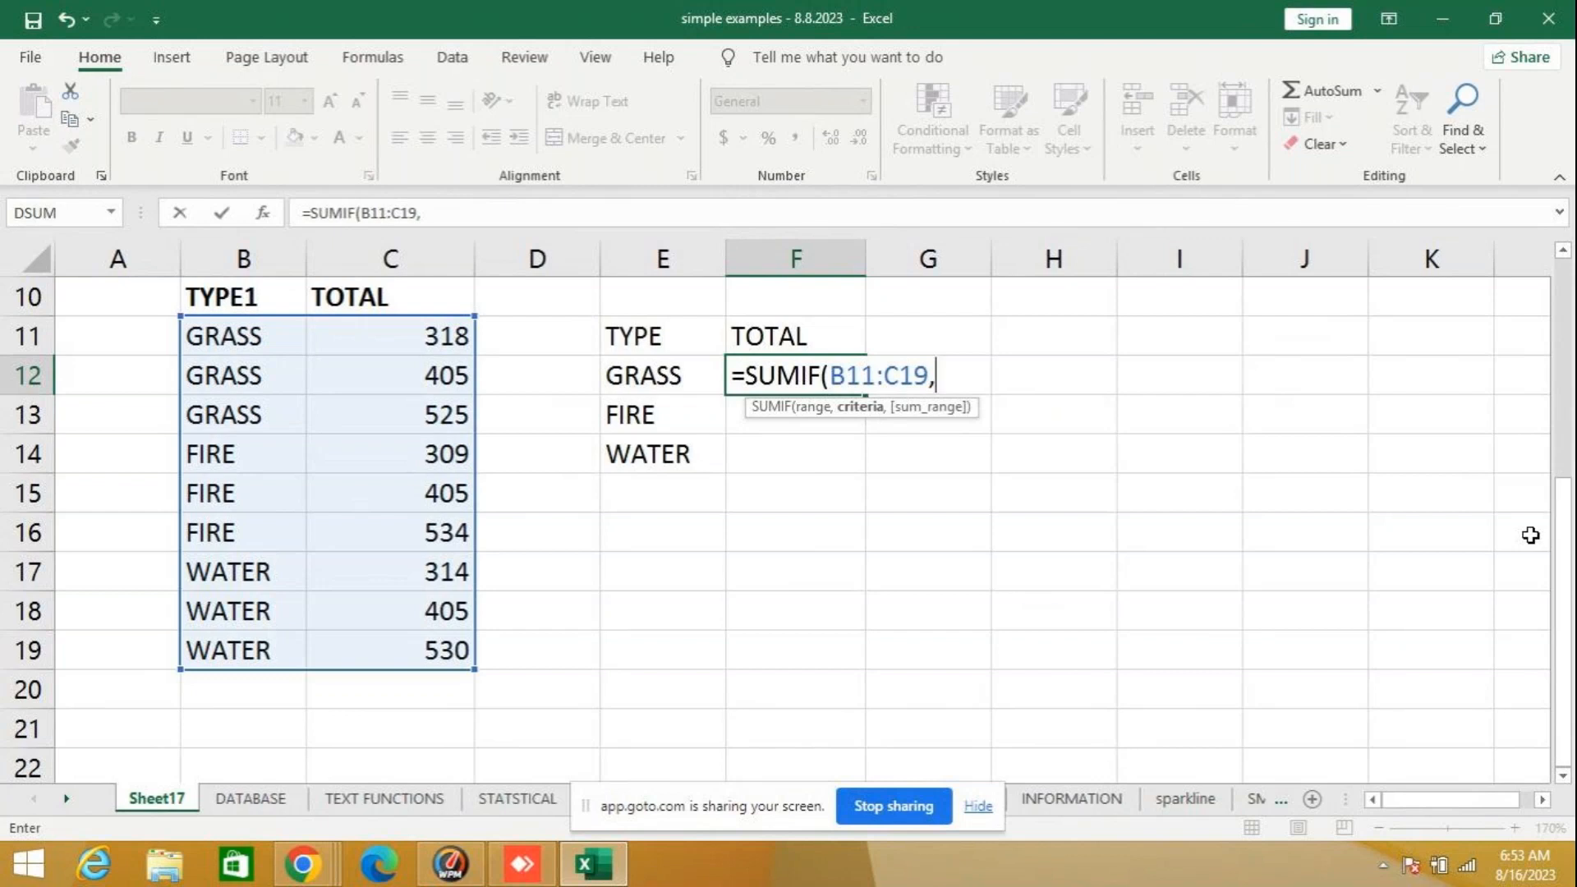
- Finish the F12 formula with criteria E12 and sum range C11:C19, and check it against the sum of C11 to C13
type("E12")
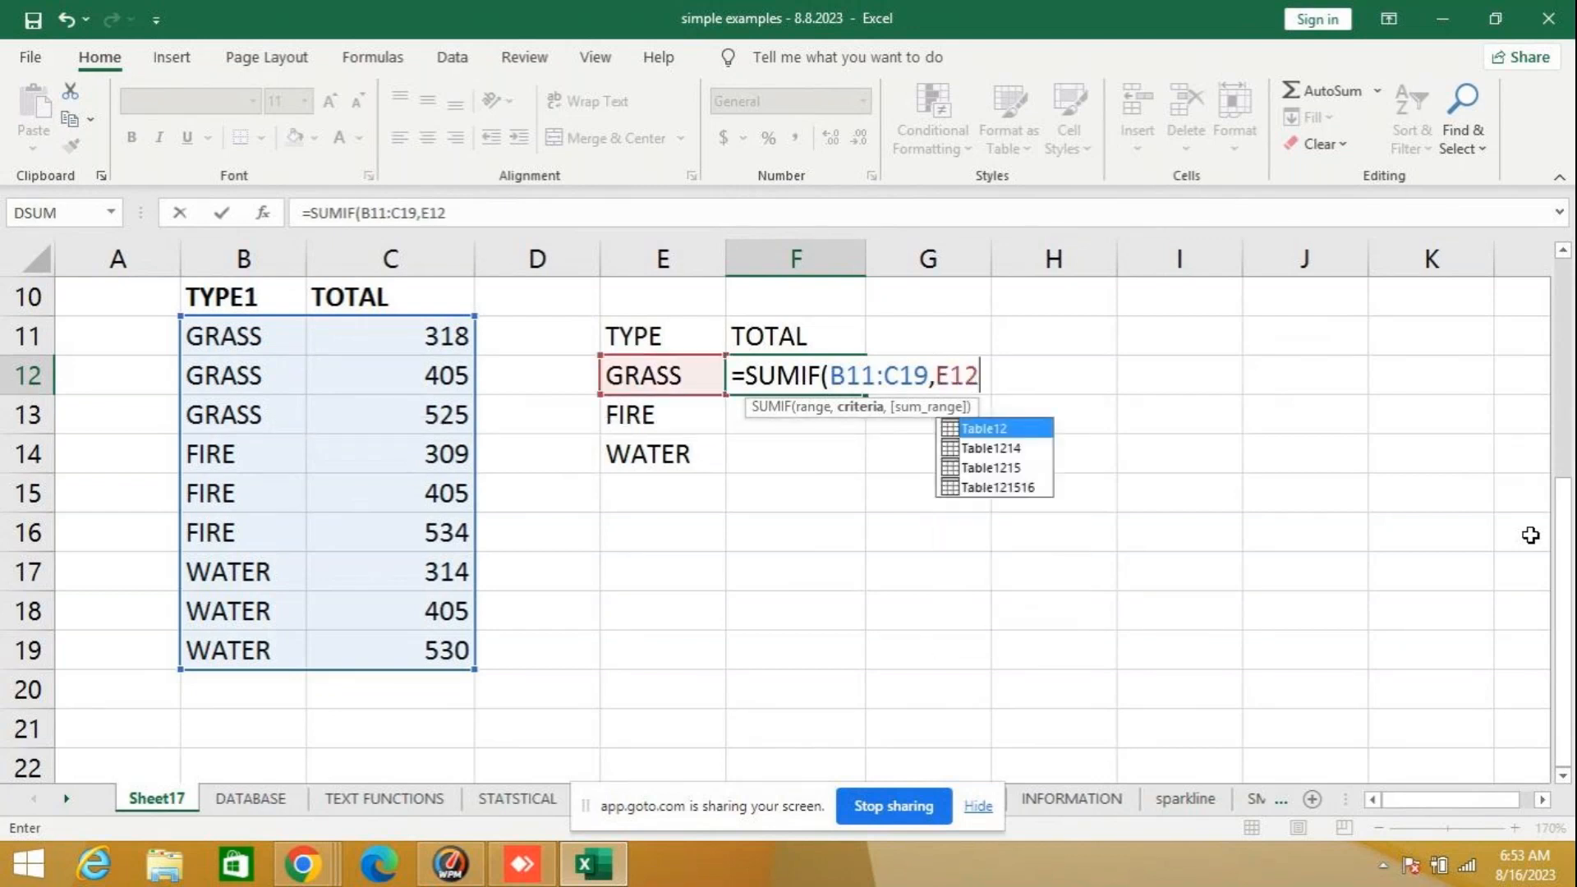
type(",")
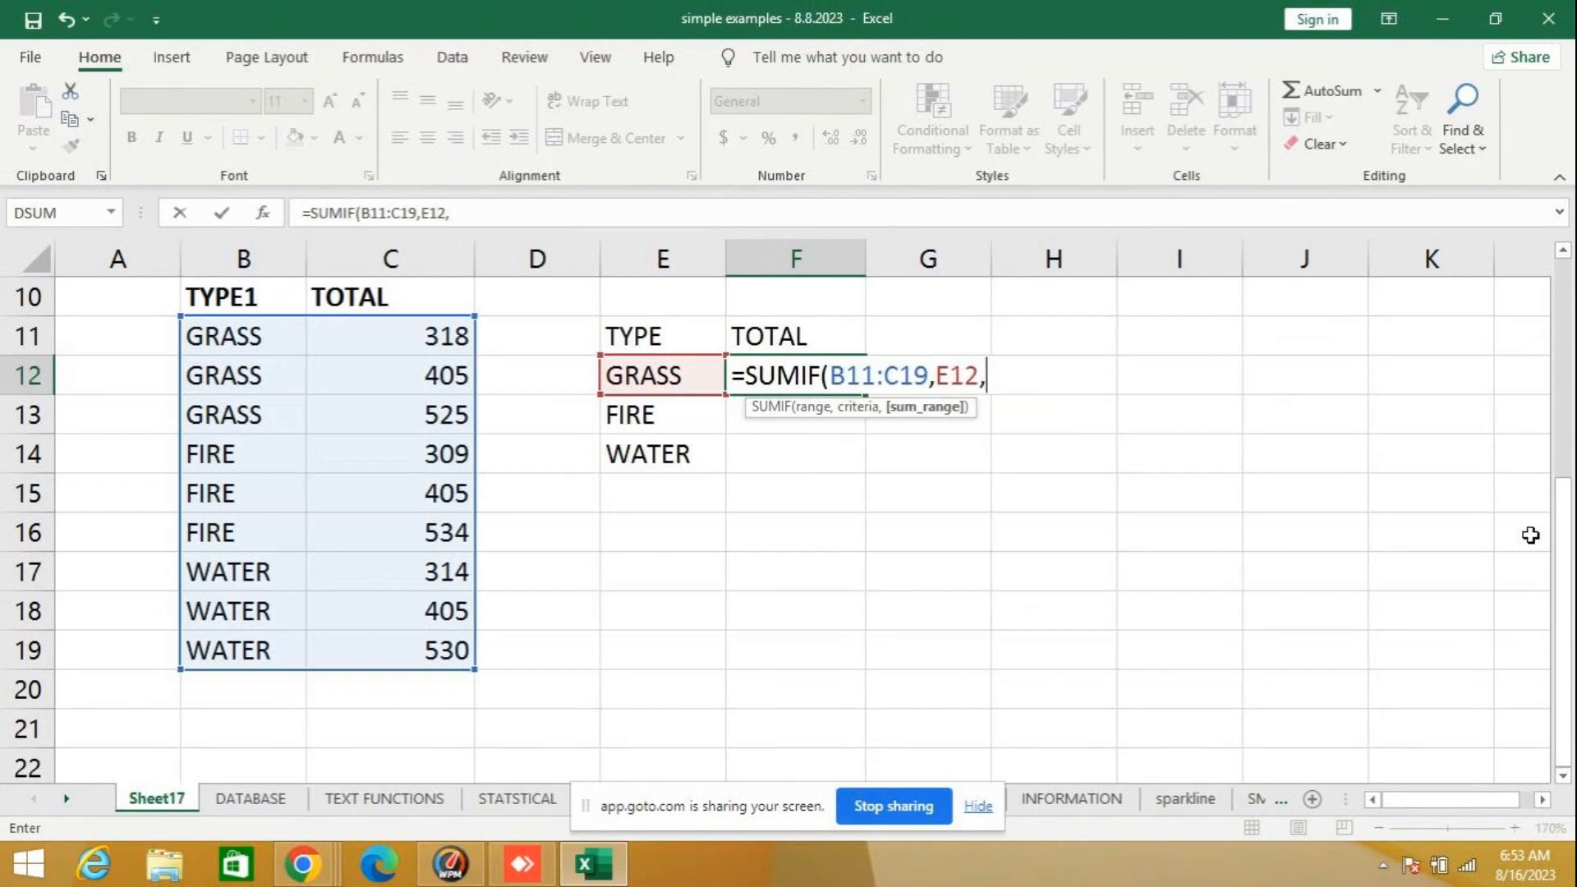
type("C")
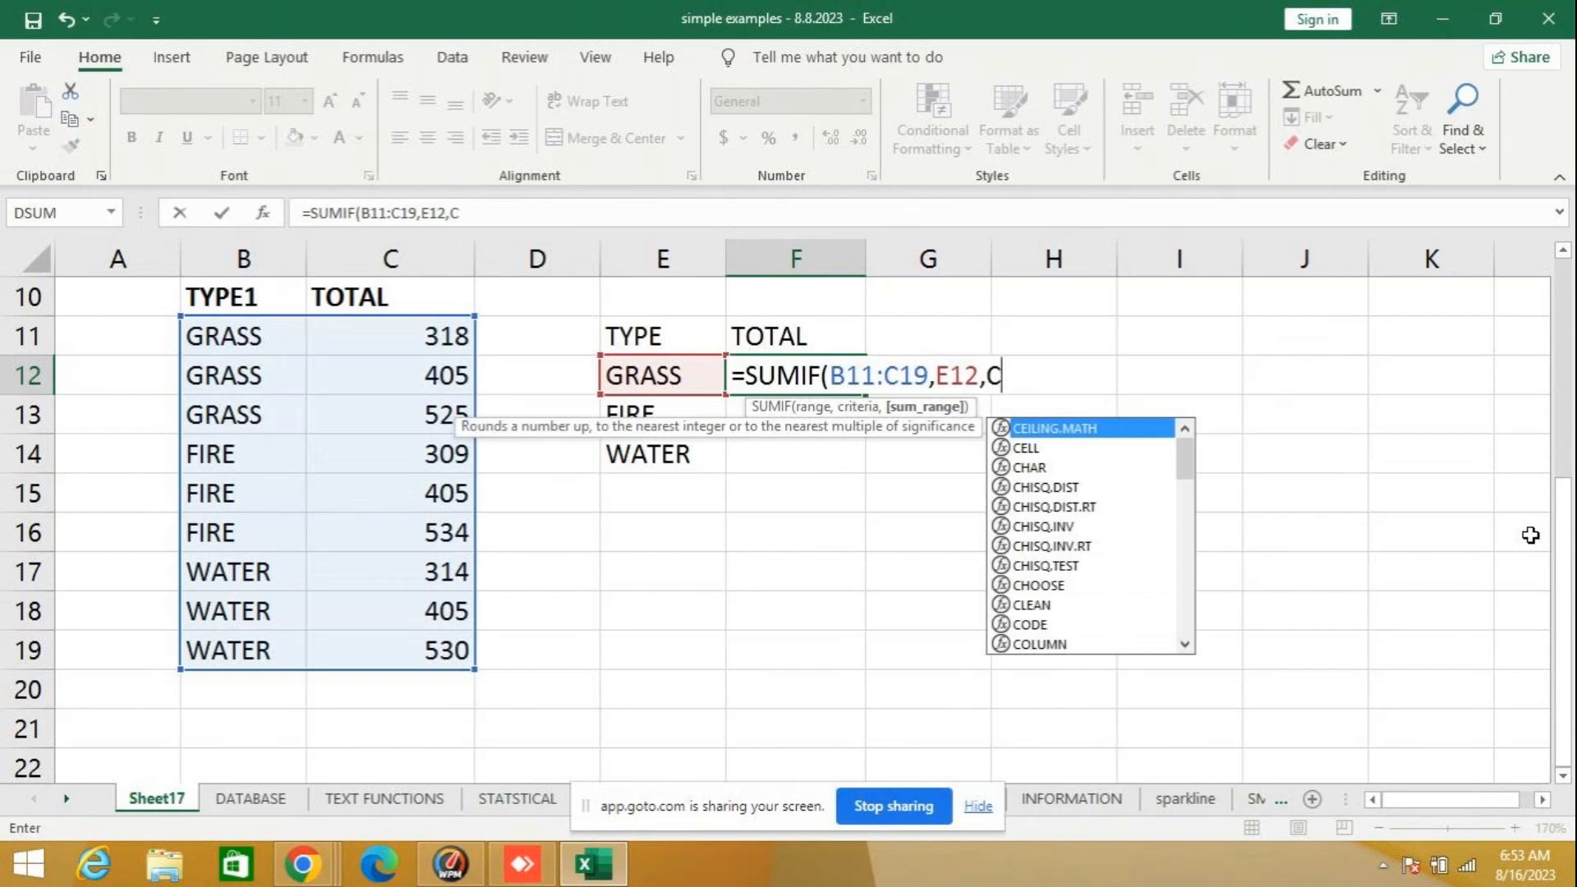
type("11:C")
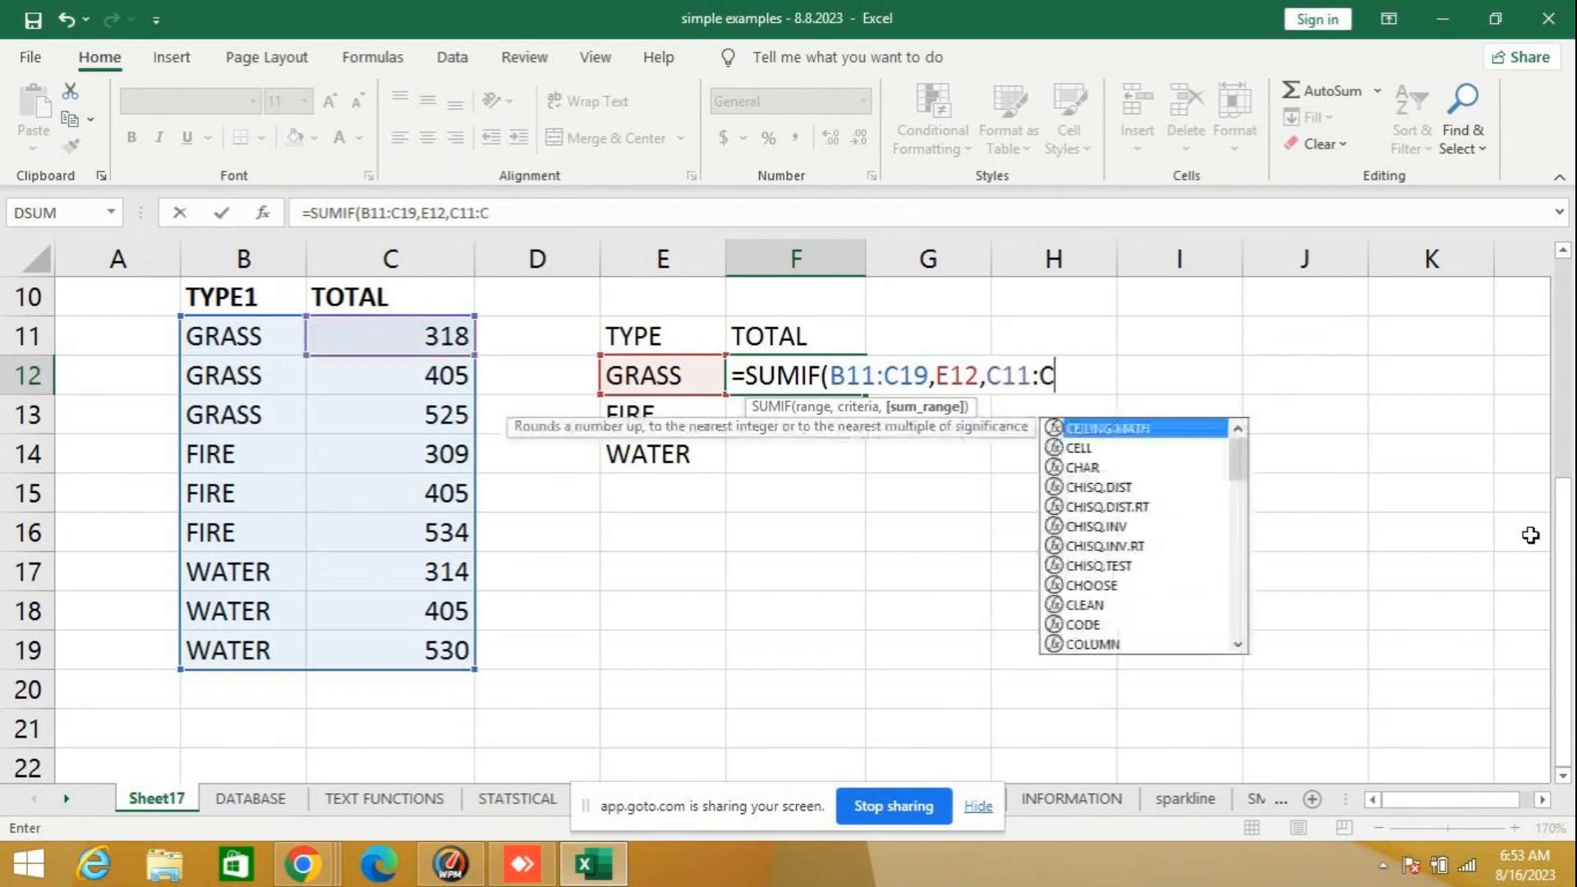
type("19")
key("Return")
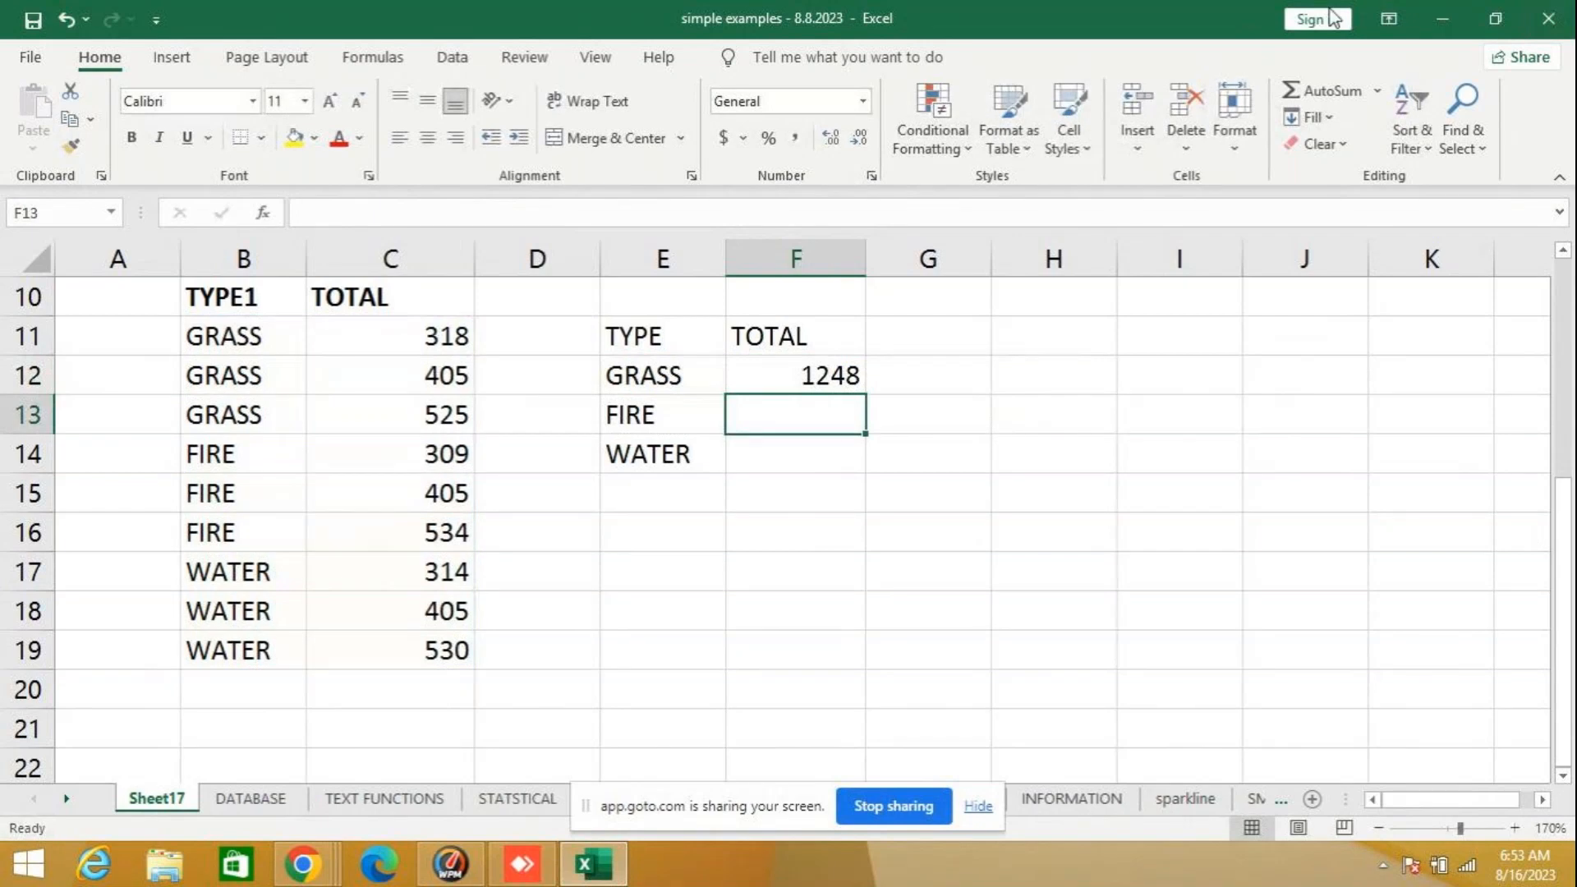
left_click(434, 339)
left_click_drag(434, 338, 416, 405)
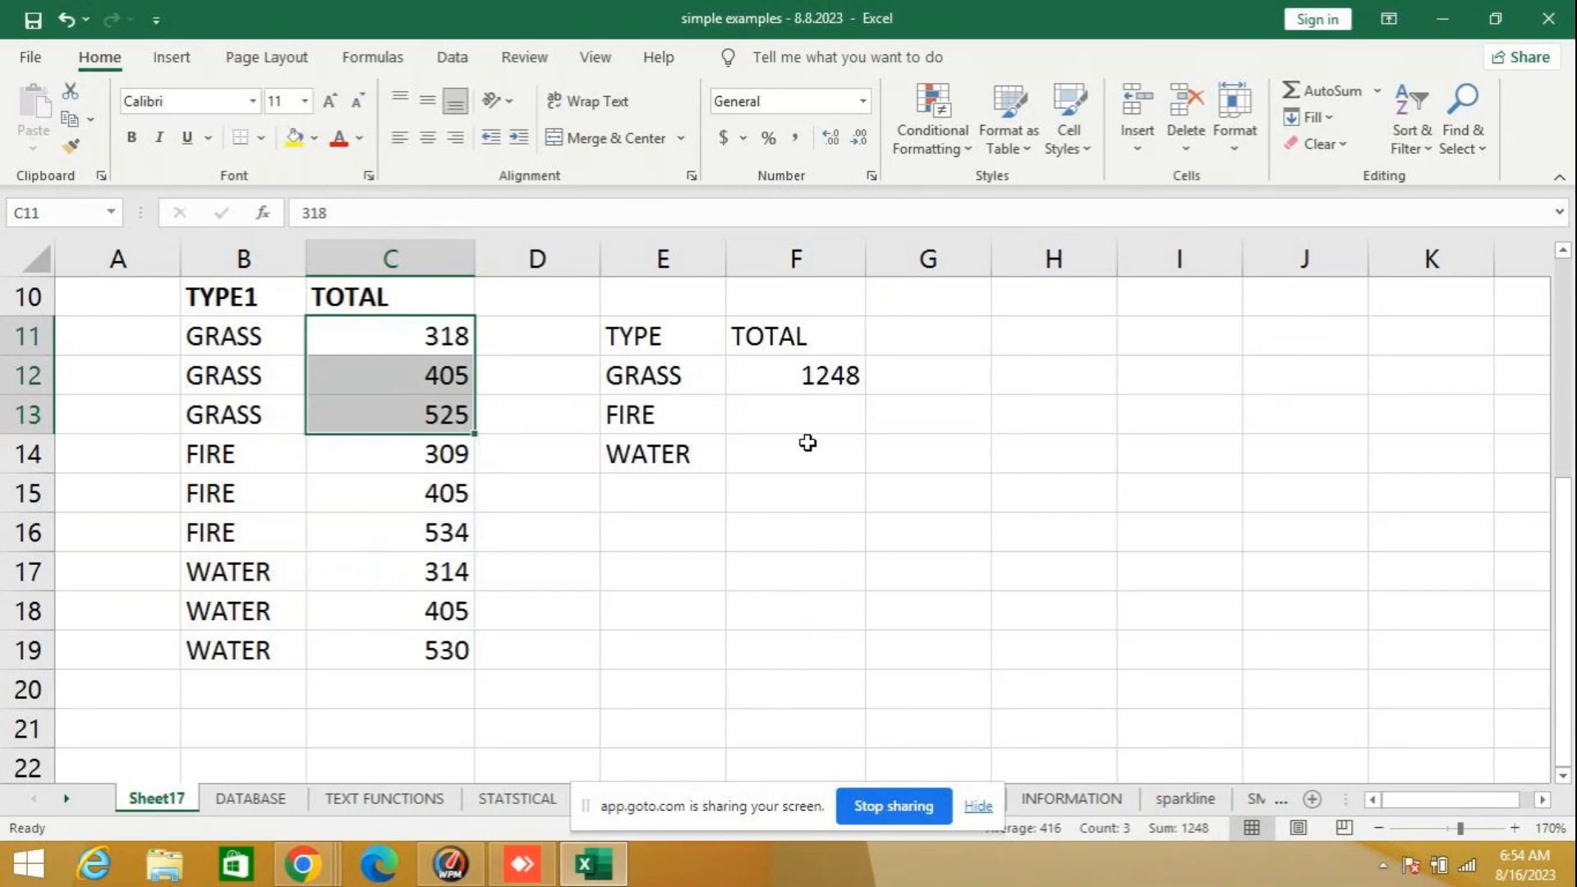
- Begin the FIRE total in F13 as a SUMIF formula with range B11:C19 and criteria E13
left_click(811, 414)
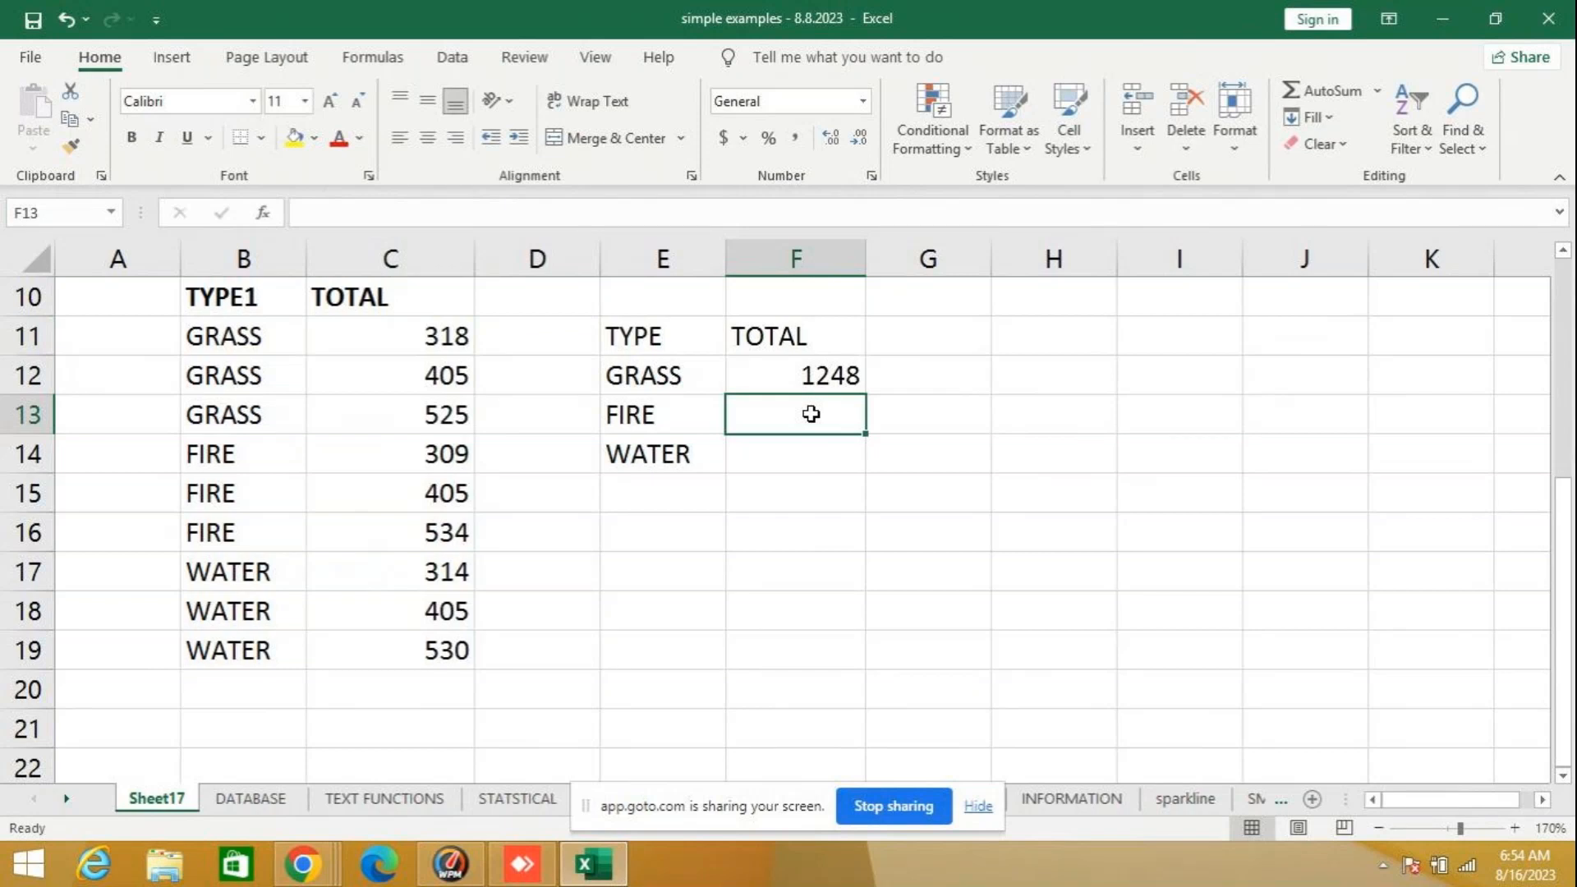
type("=SU")
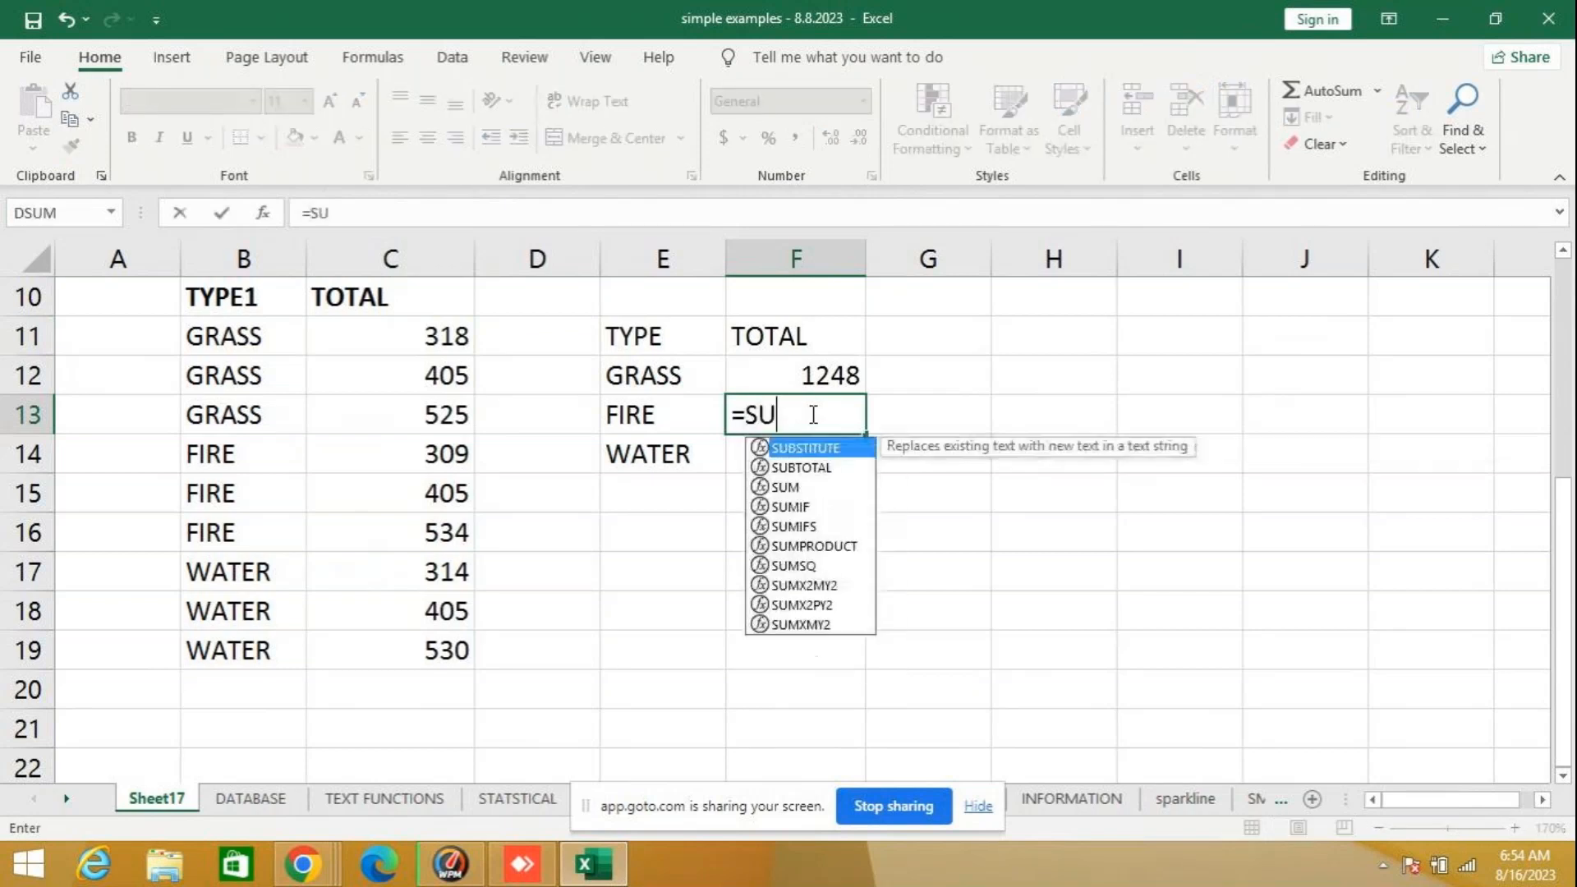
type("MIF(")
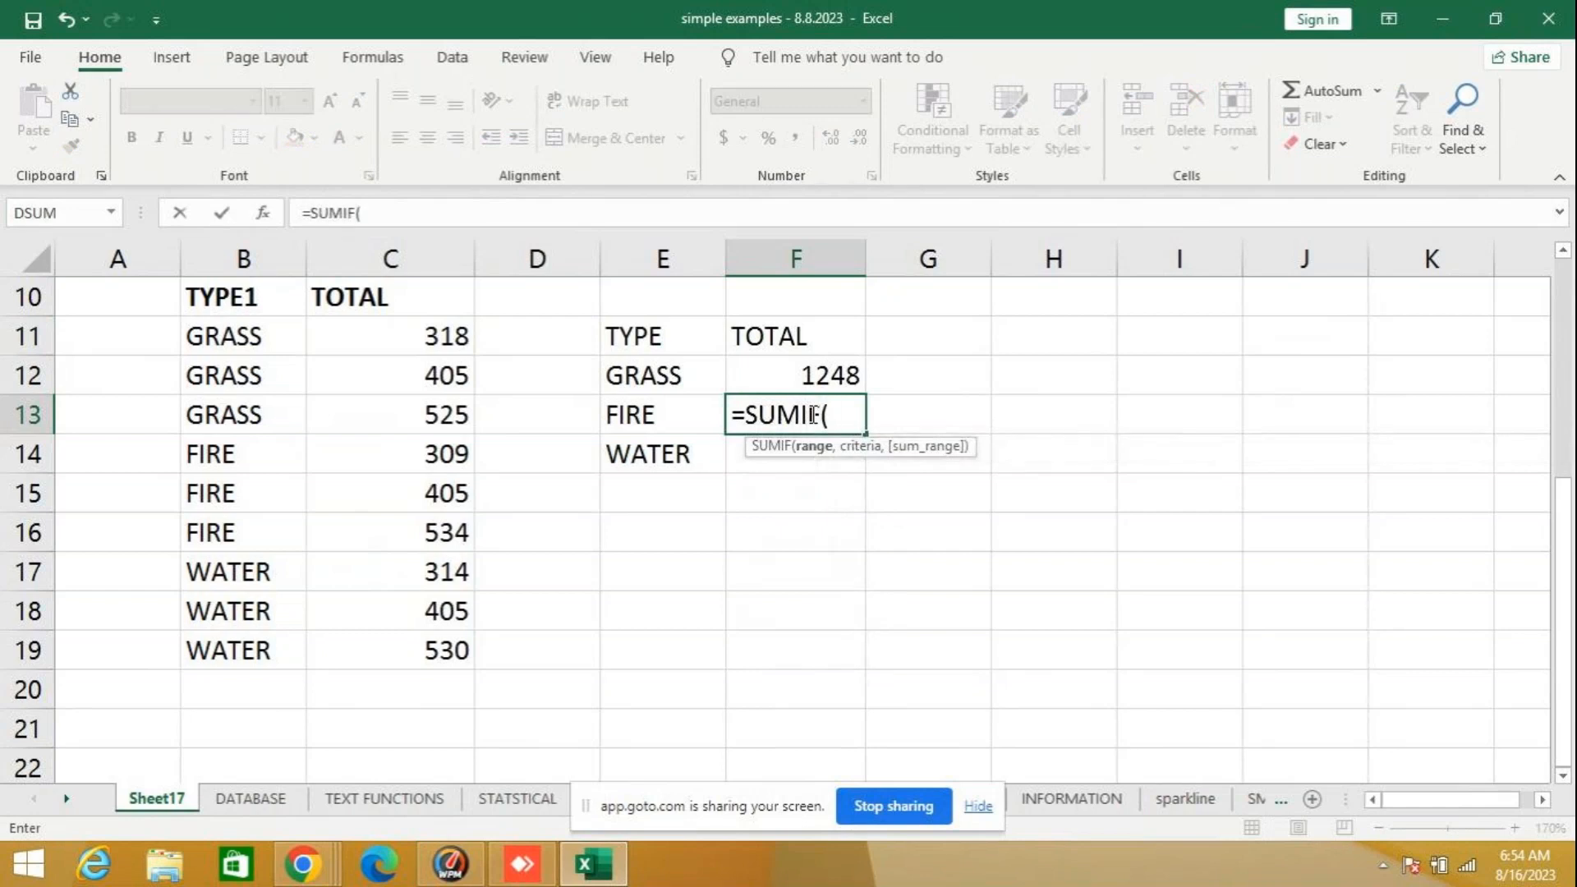
type("B11:")
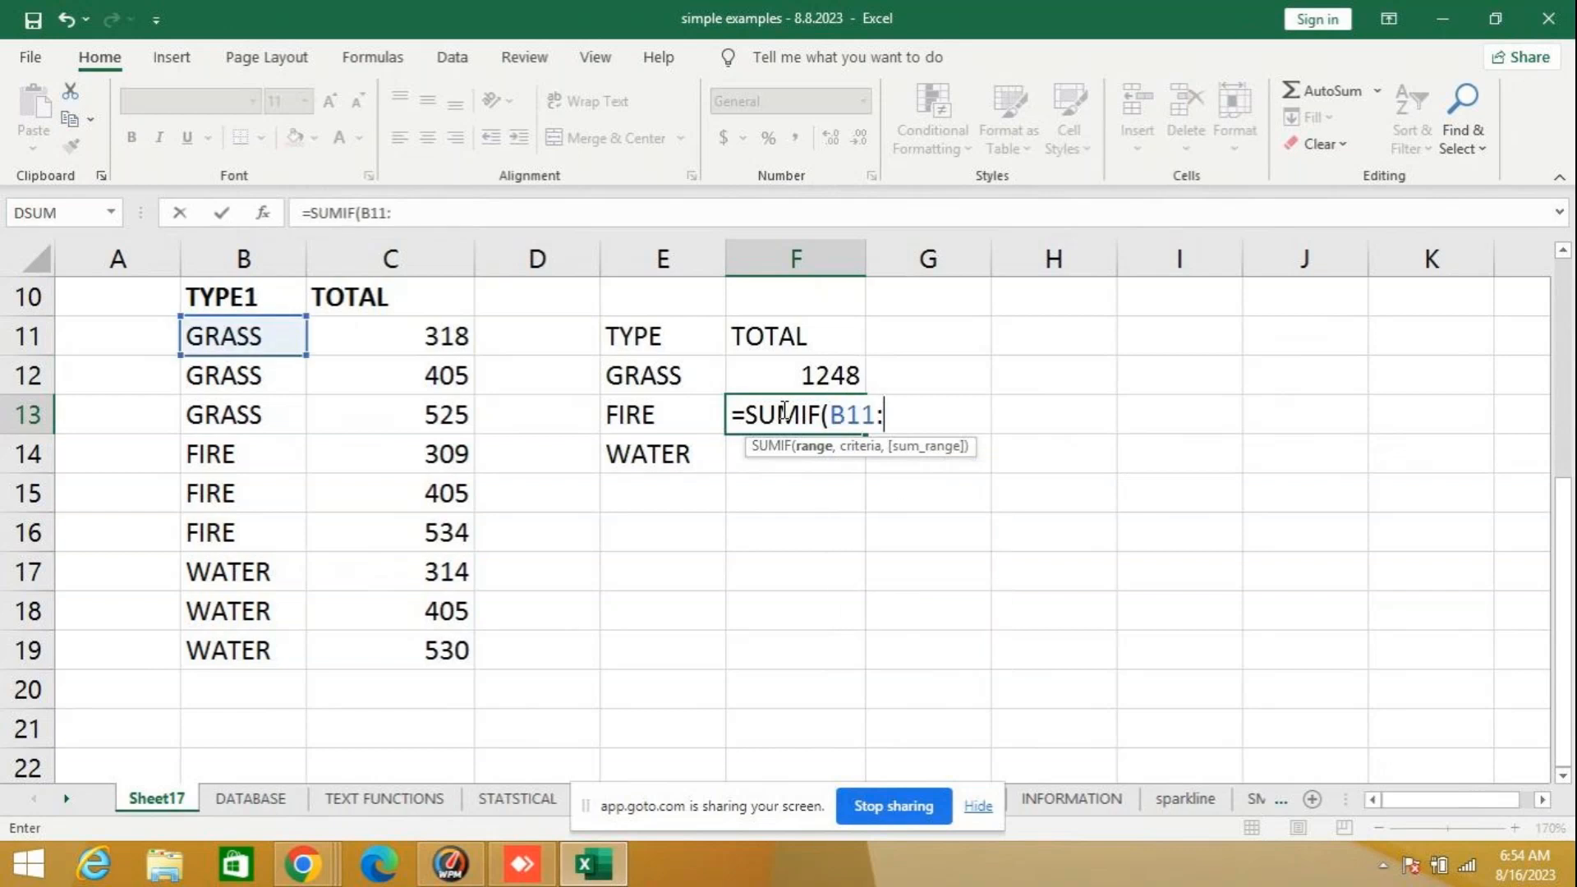
type("C")
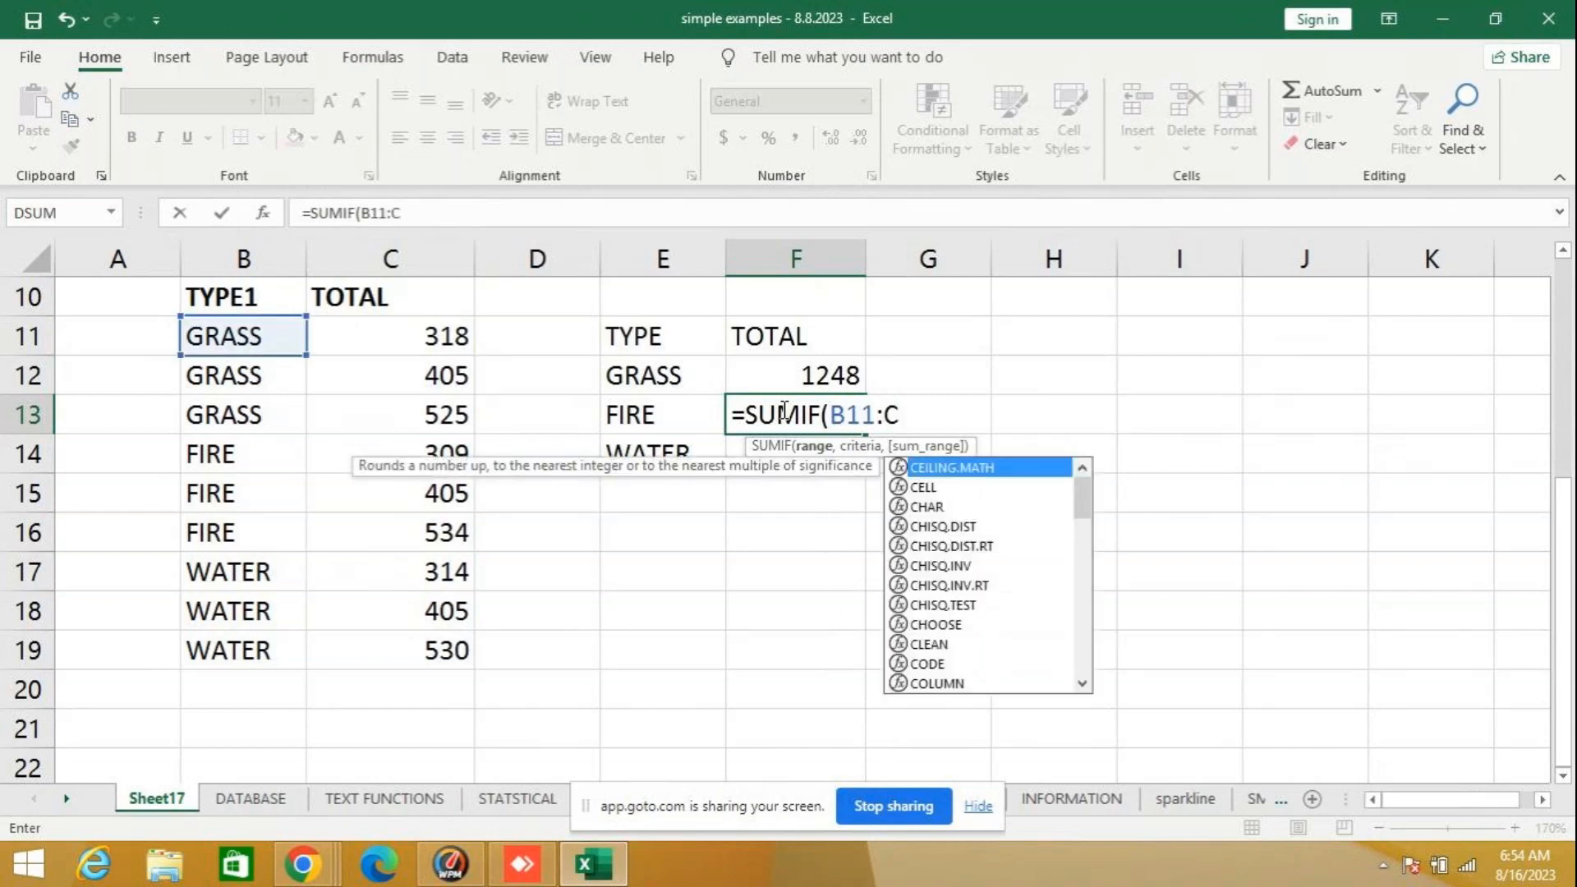
type("19,")
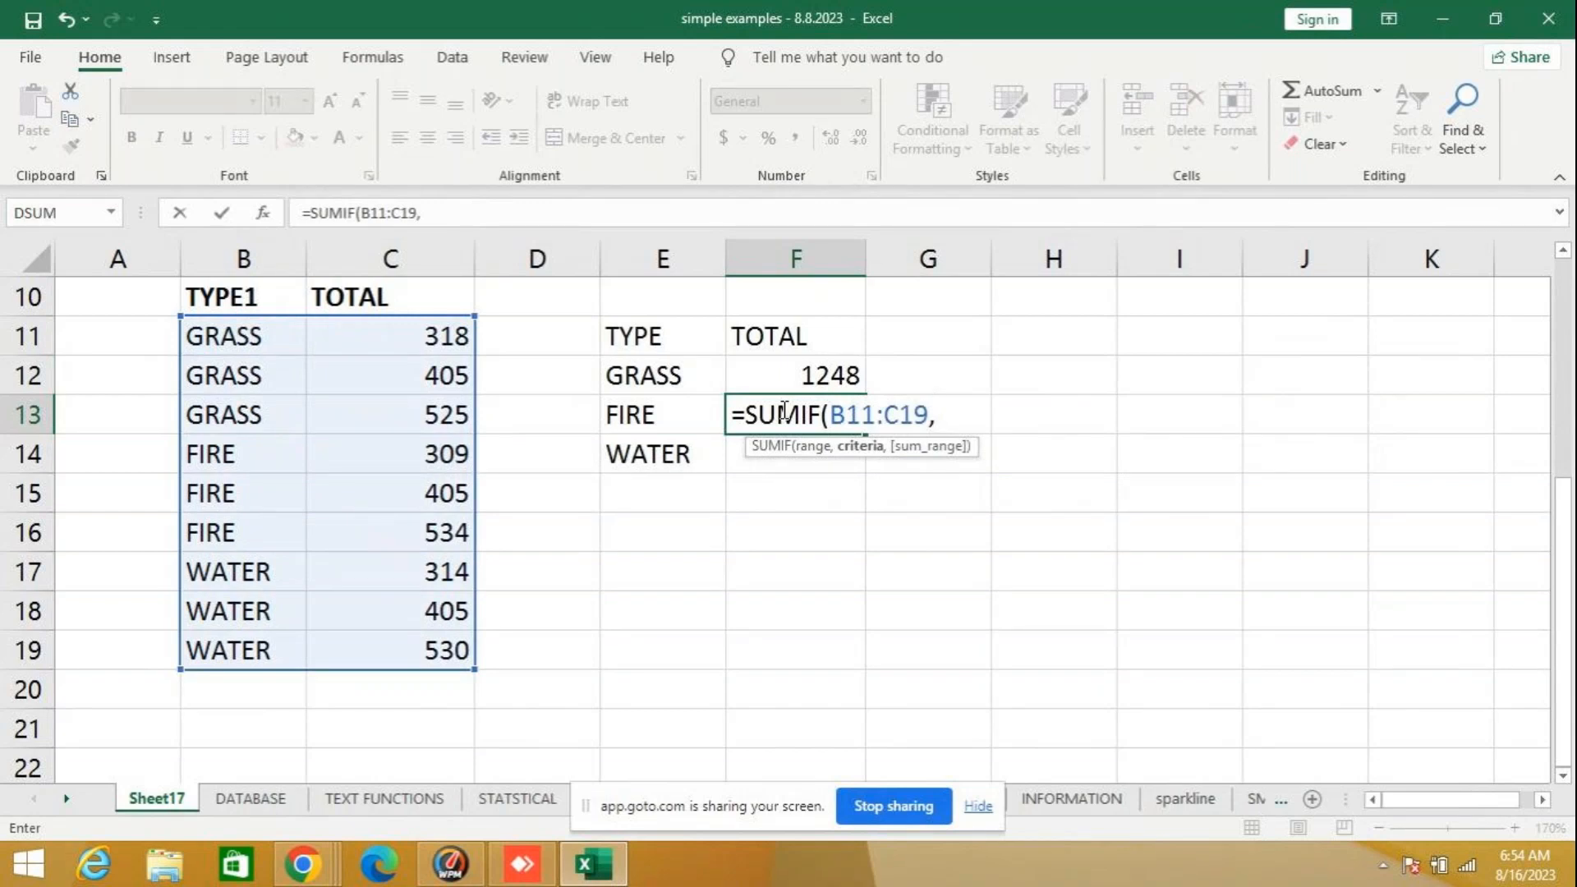
type("E")
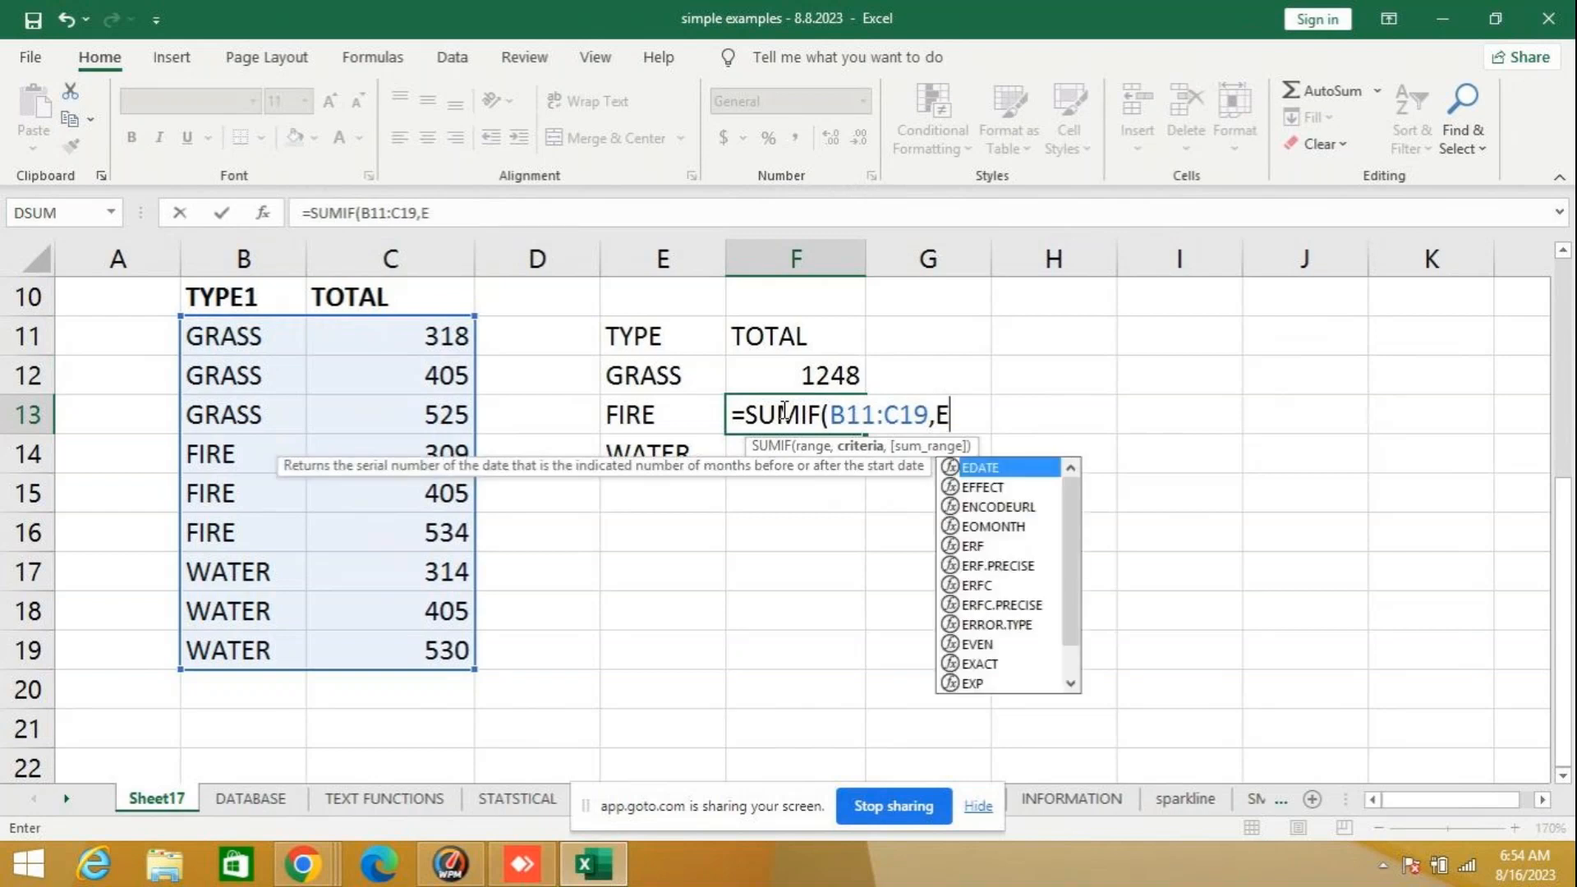
type("13")
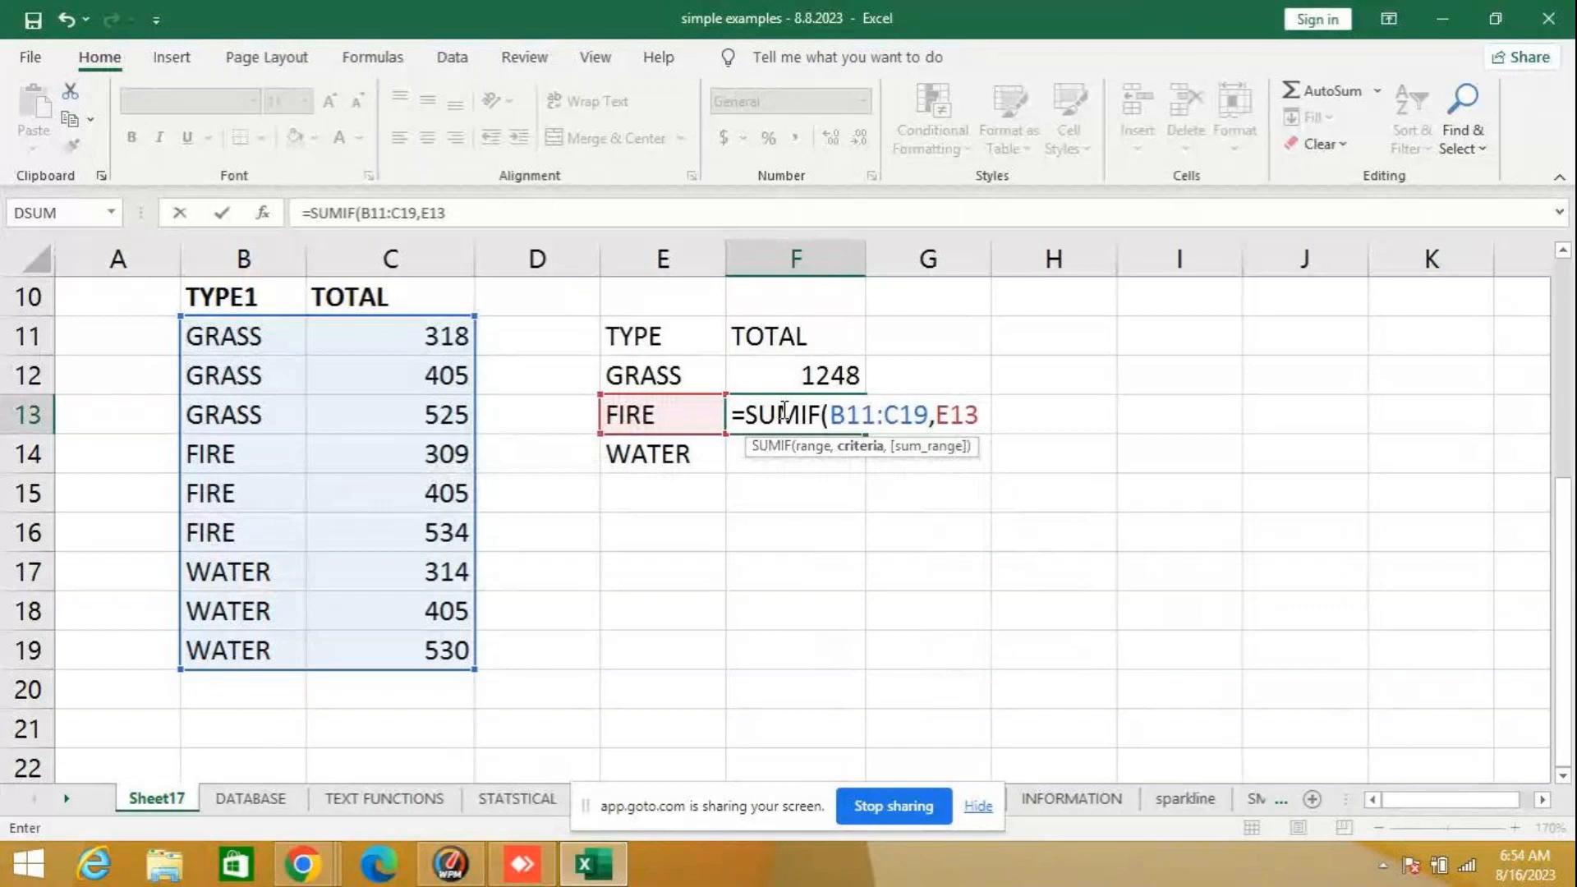
type(",C")
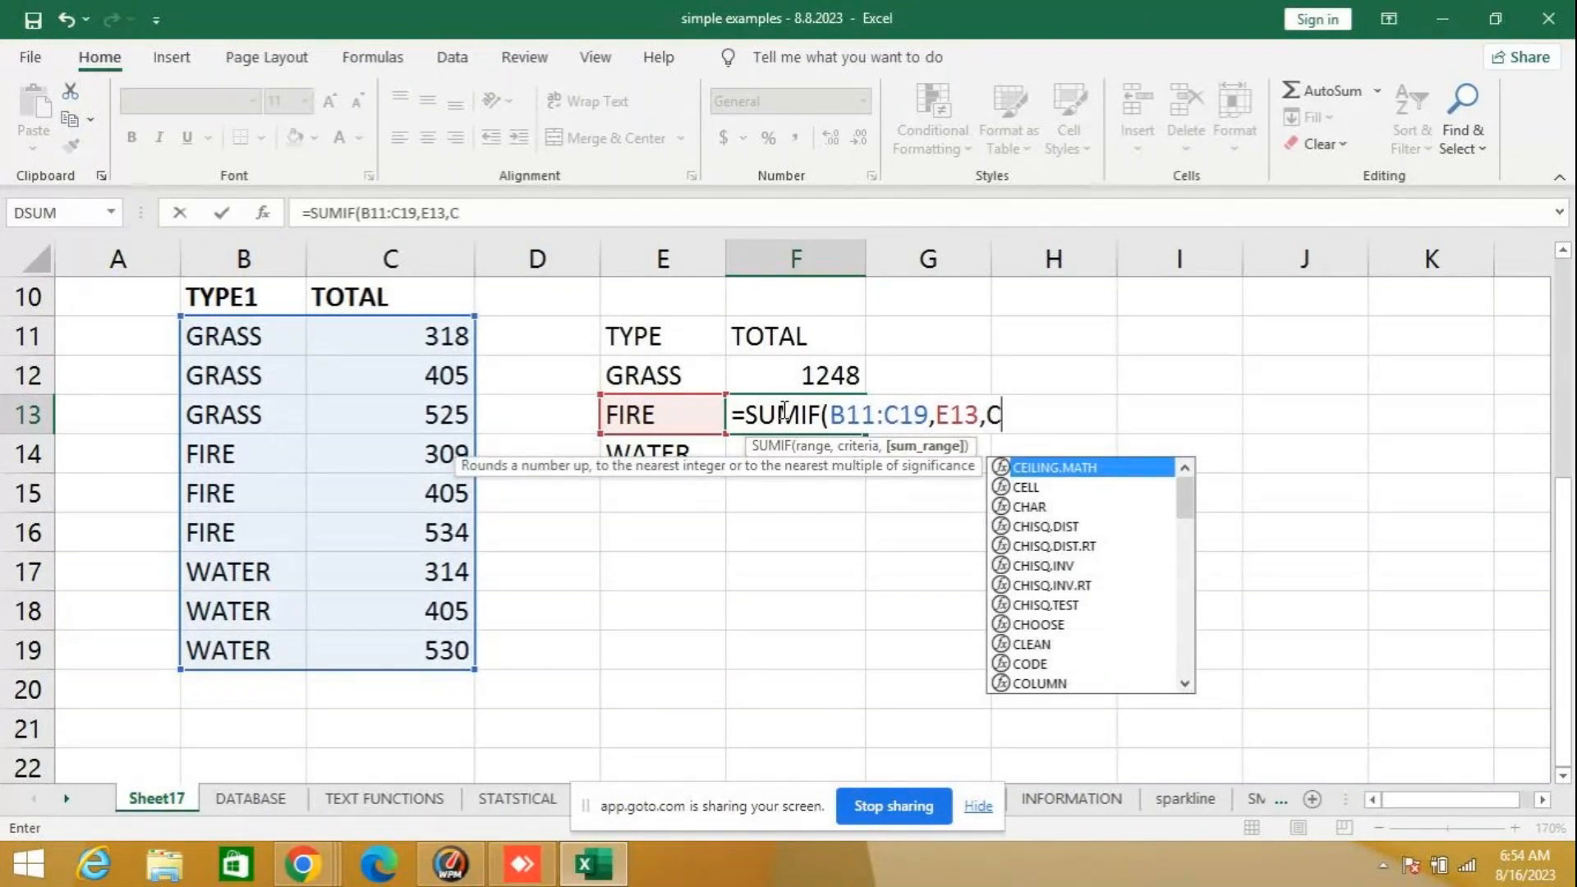
type("11")
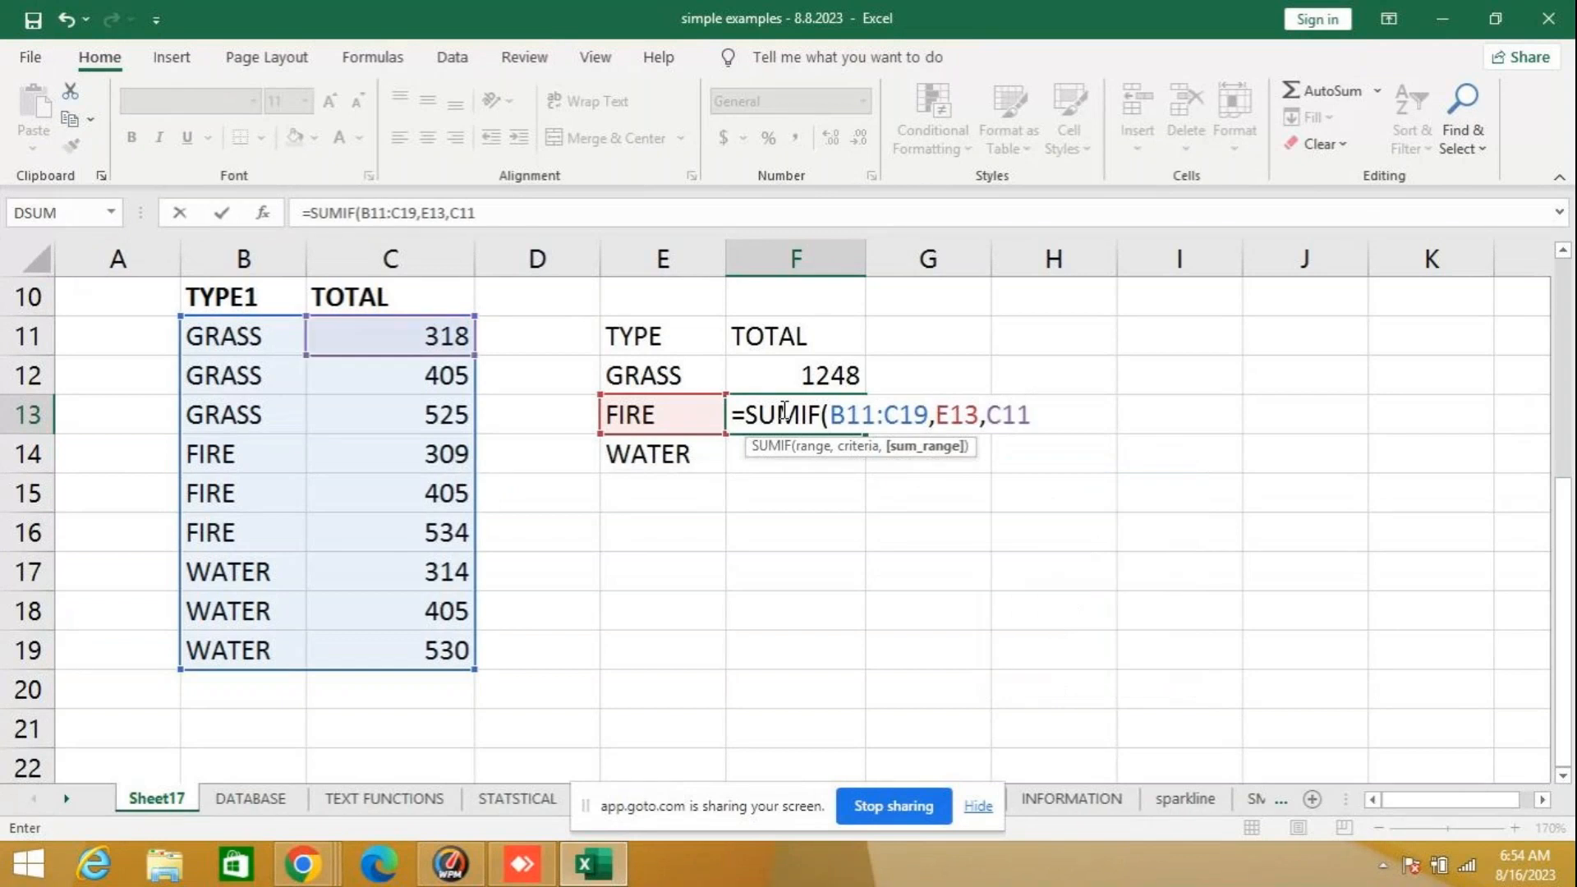
type(",C19")
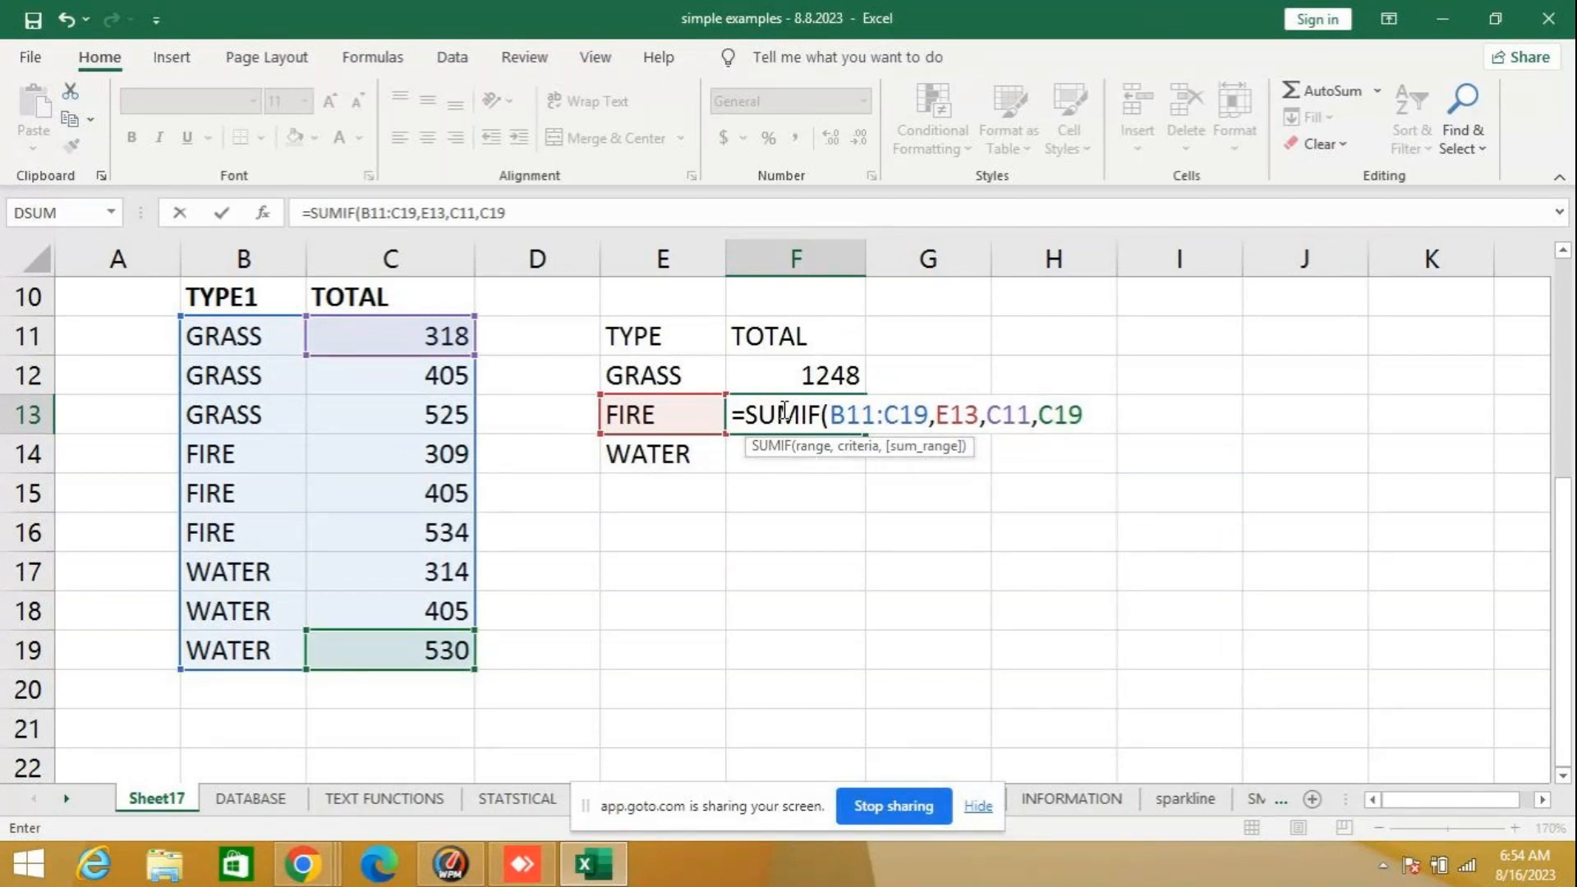
type(")")
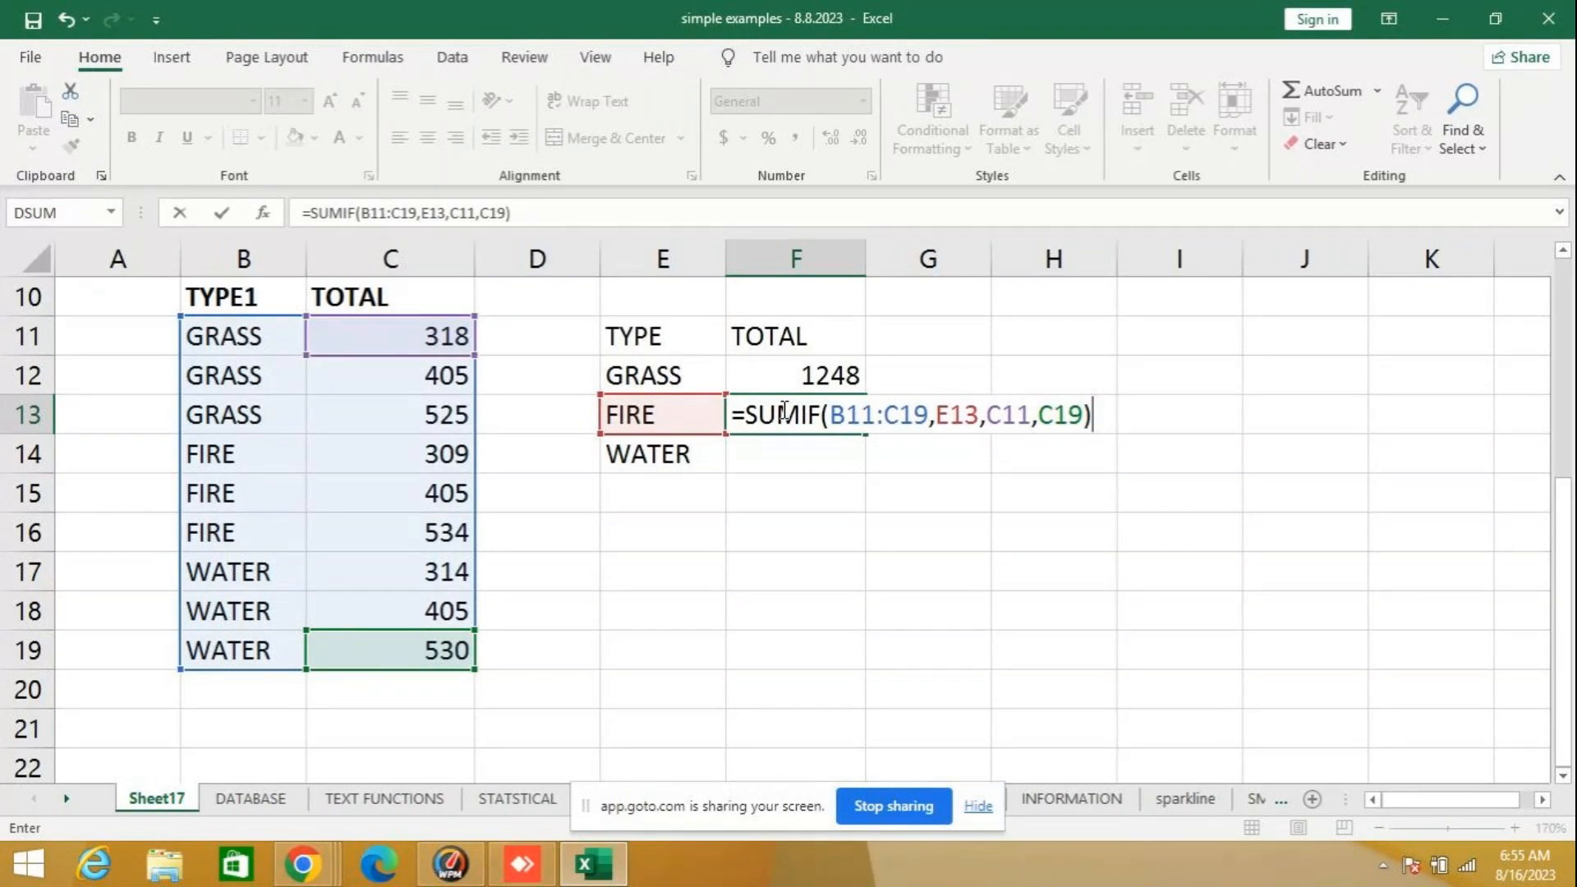
- Try to enter the FIRE formula in F13 as =SUMIF(B11:C19,E13,C11,C19)
key("Return")
key("Return")
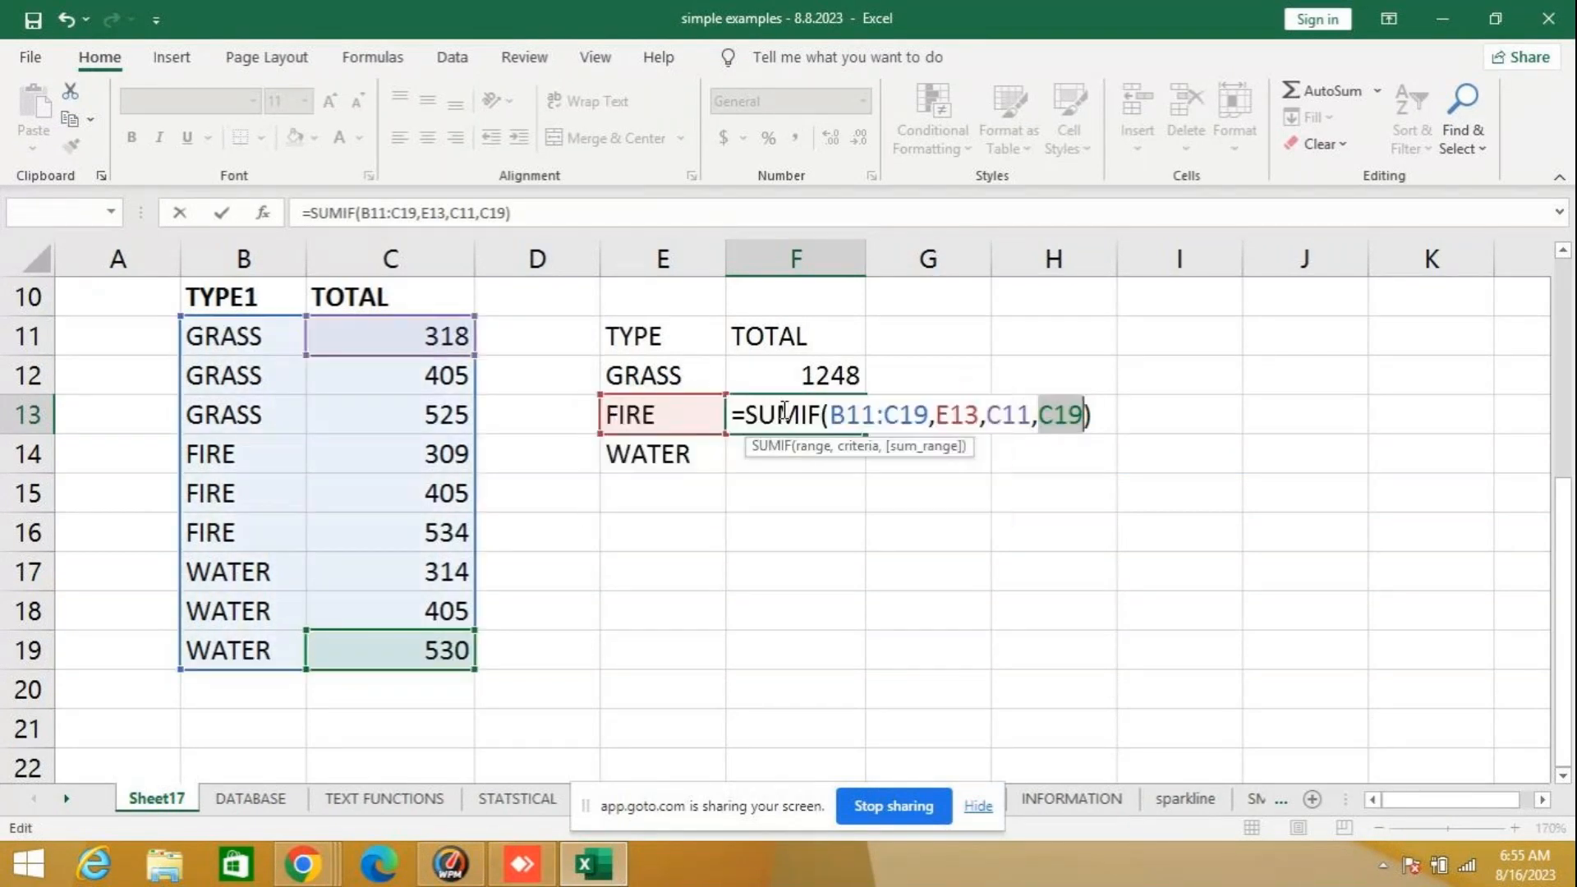
- Correct the sum range in the F13 formula to C11:C19, and check the FIRE total against the sum of C14 to C16
key("Left")
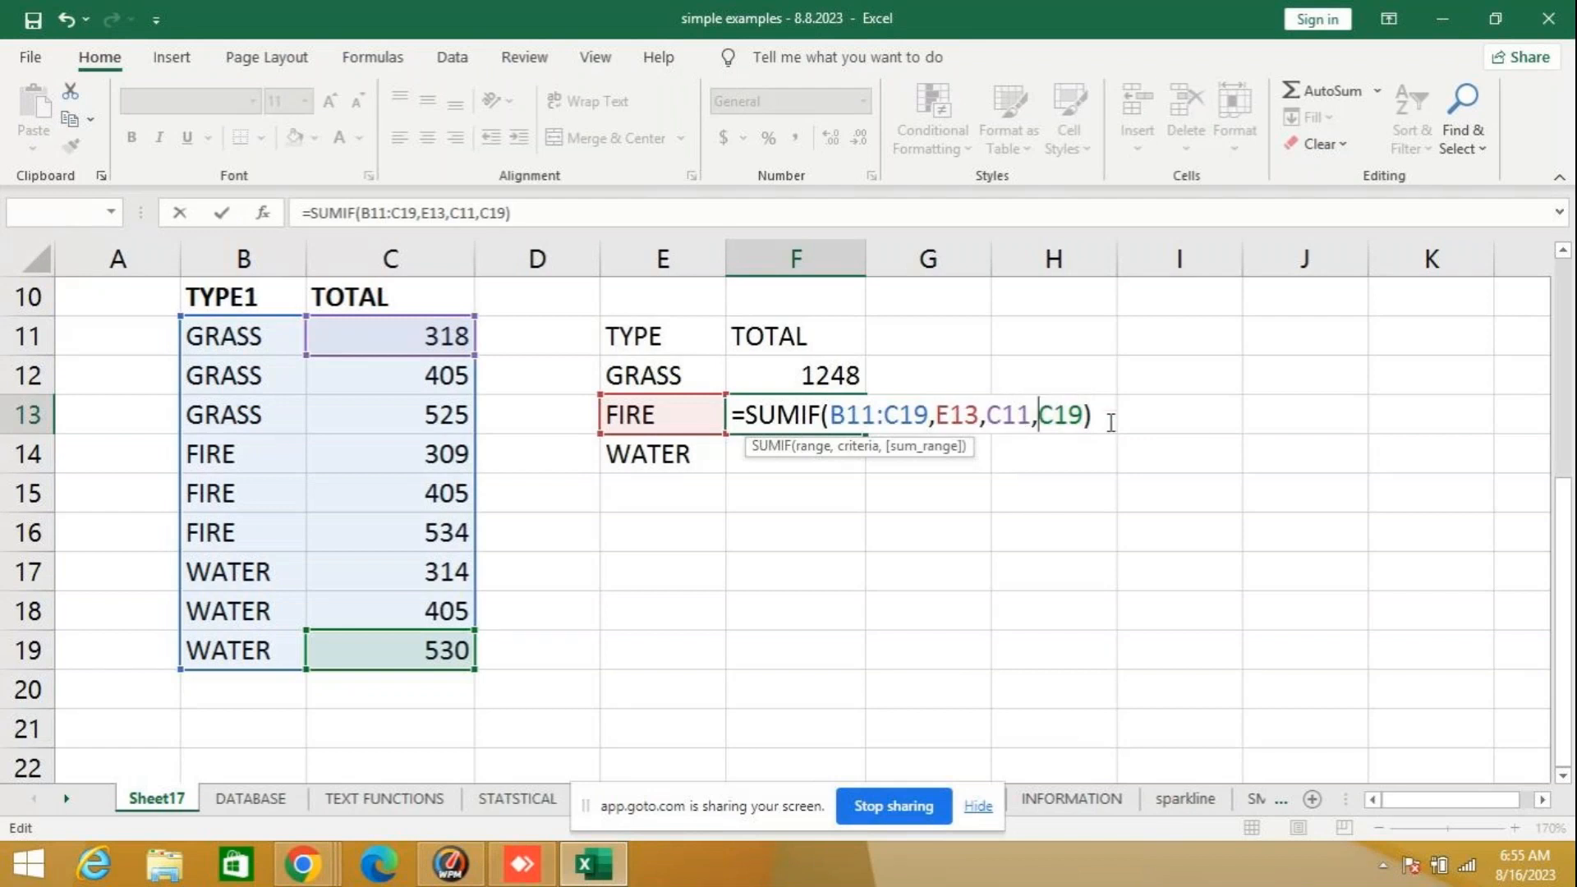
key("BackSpace")
type(":")
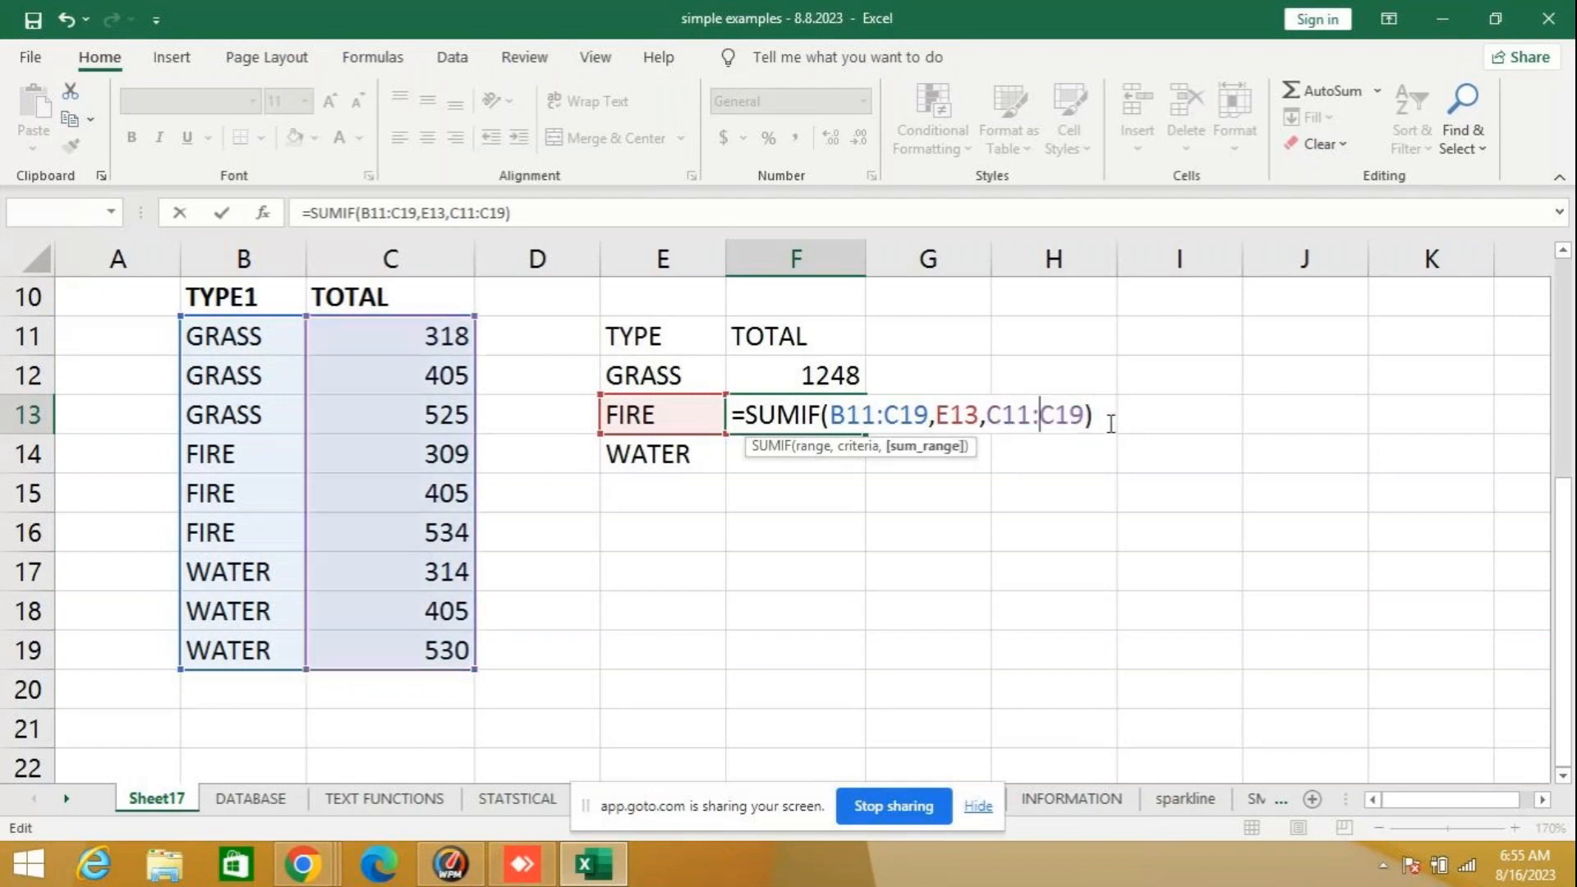
key("Return")
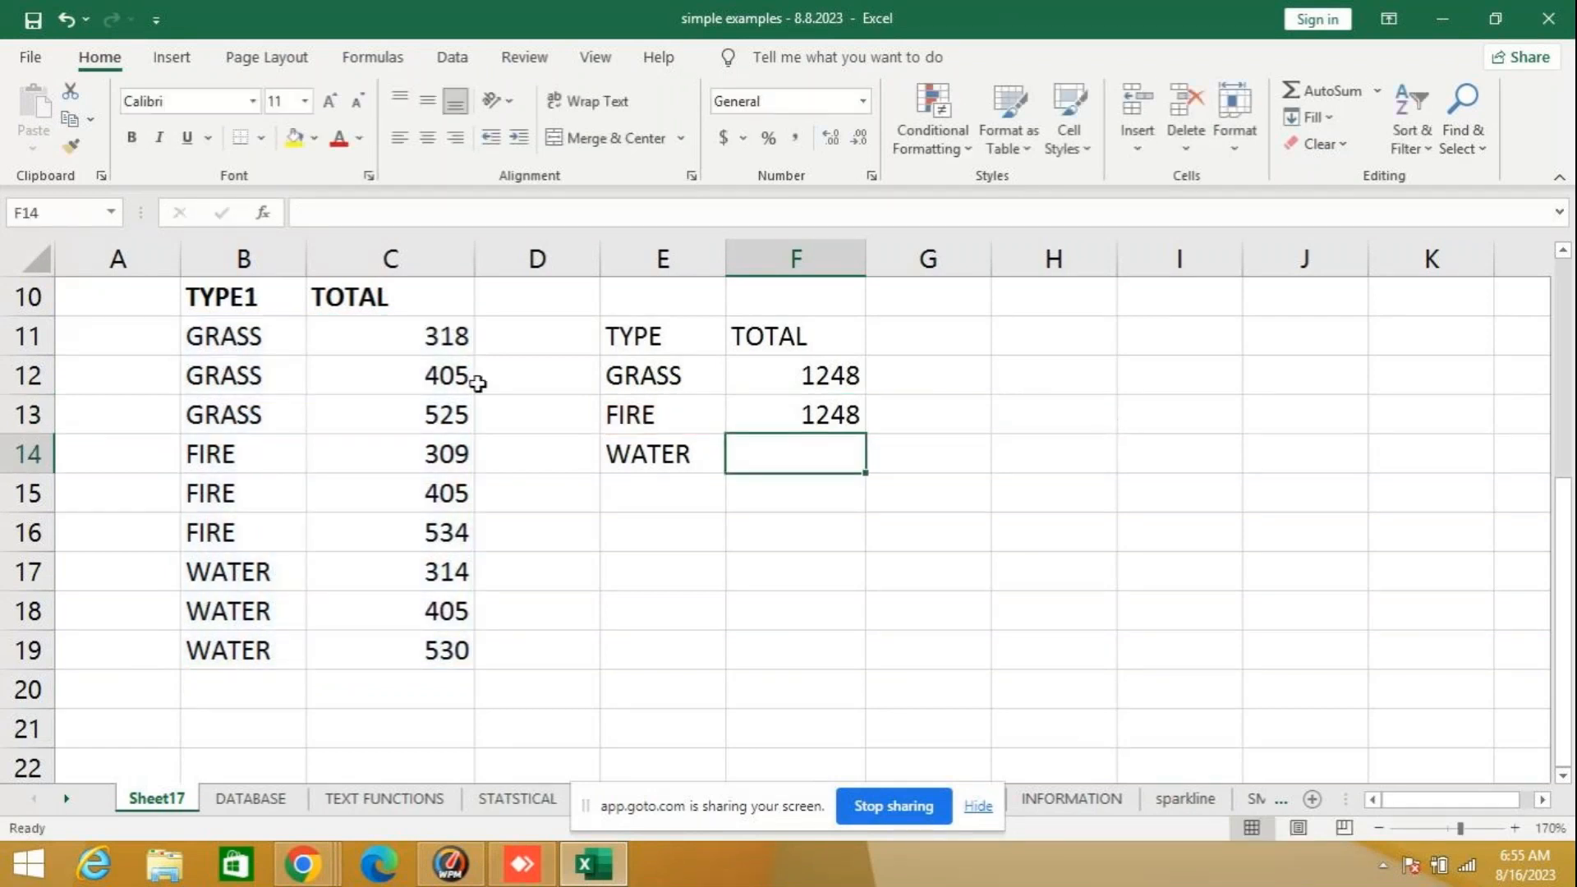
left_click(761, 420)
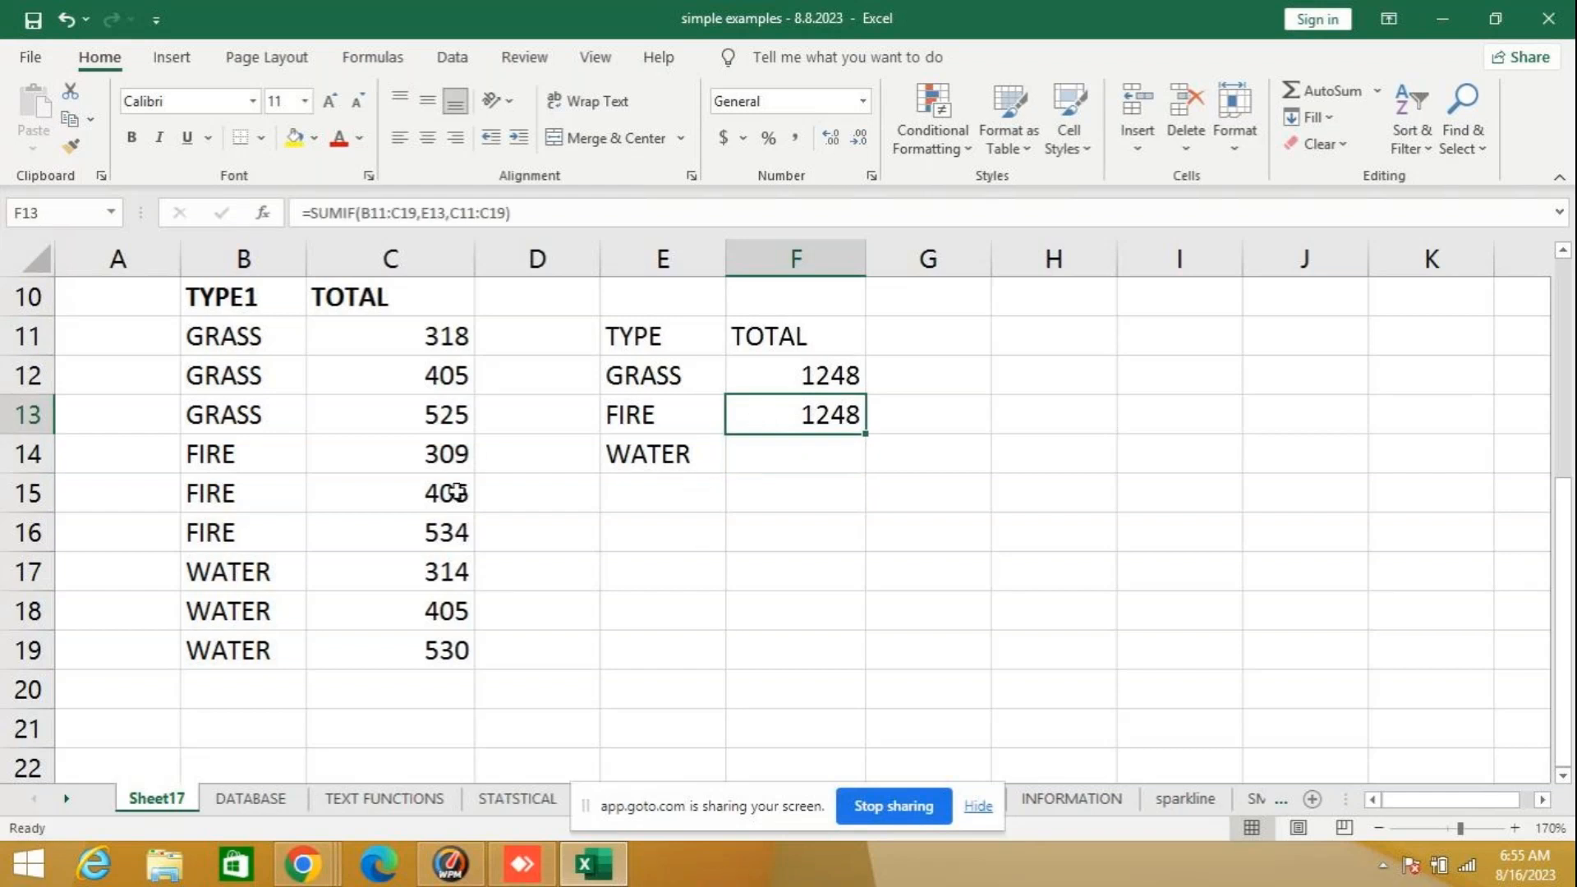
left_click_drag(451, 452, 451, 535)
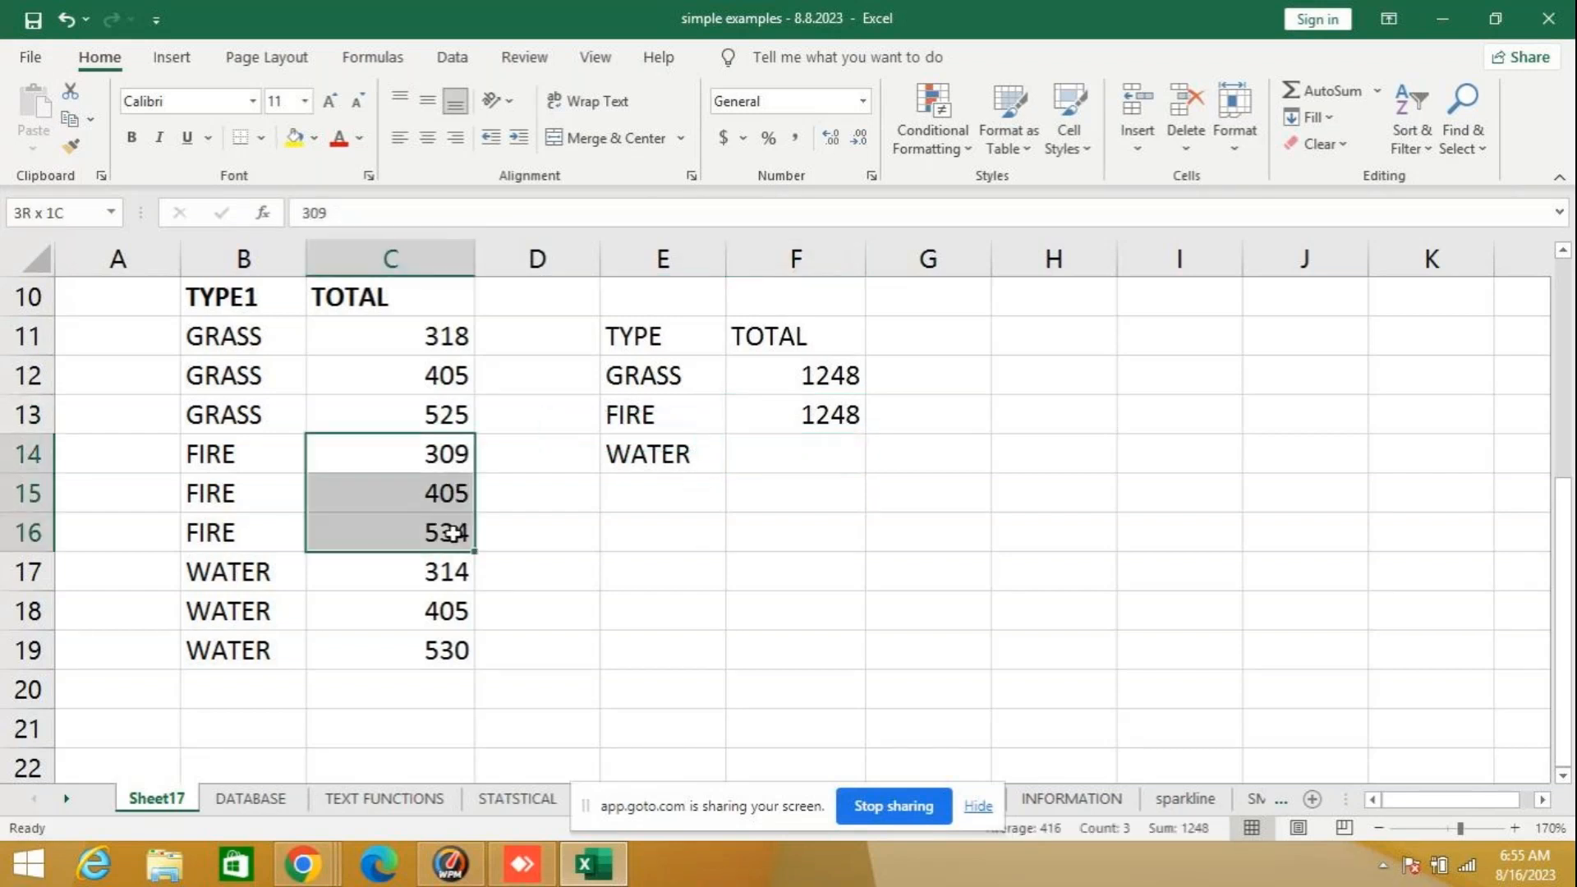
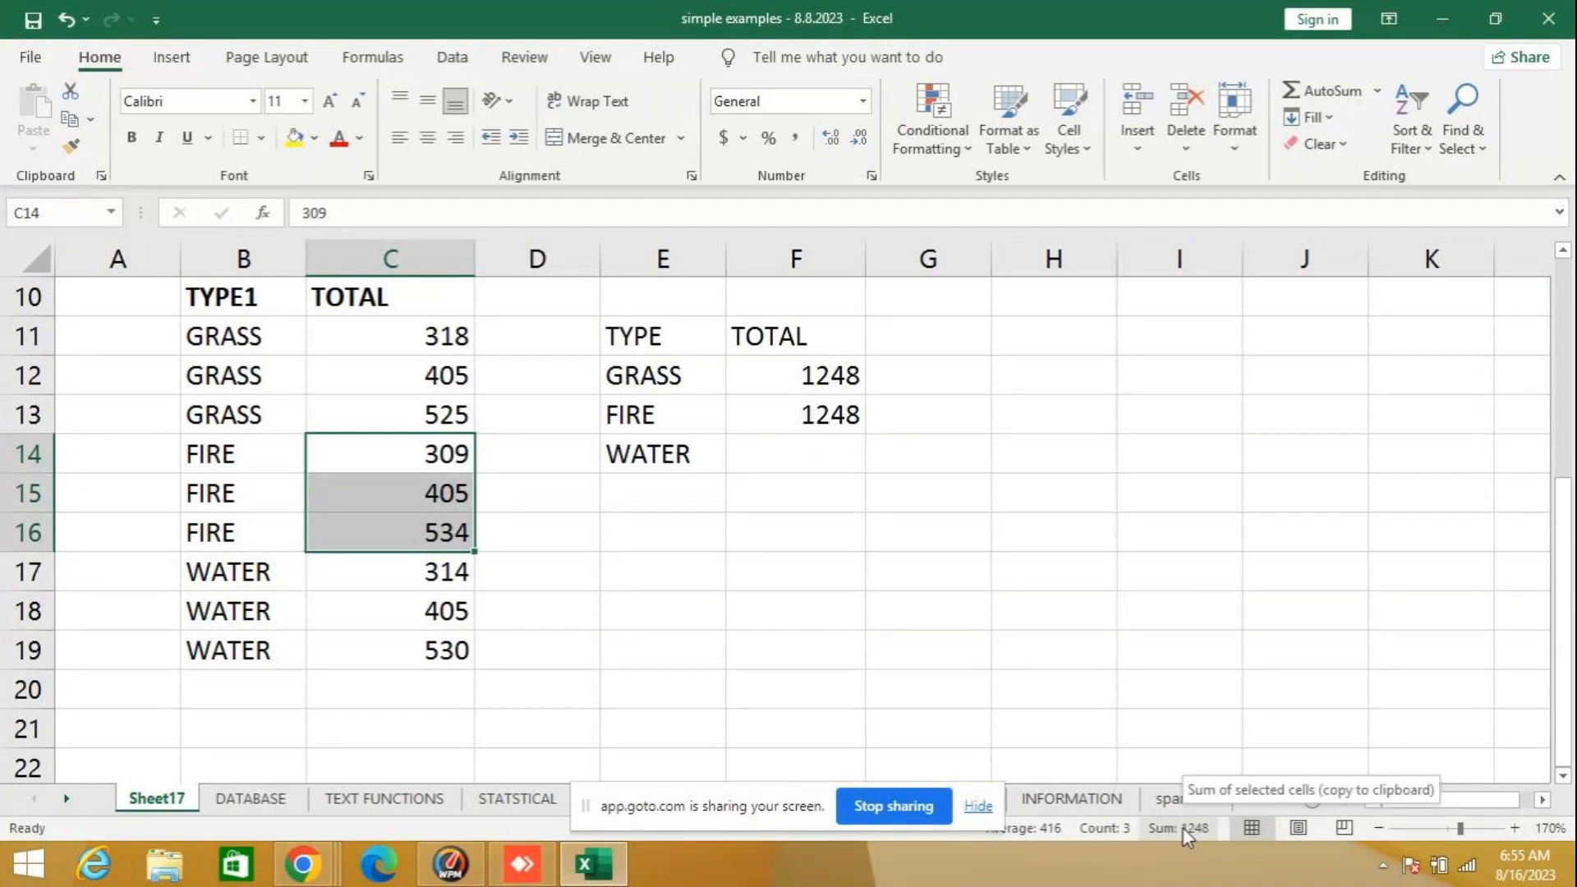
- Set the sum range in the F12 GRASS formula to C11:C19, and compare it with the FIRE formula in F13
left_click(1183, 827)
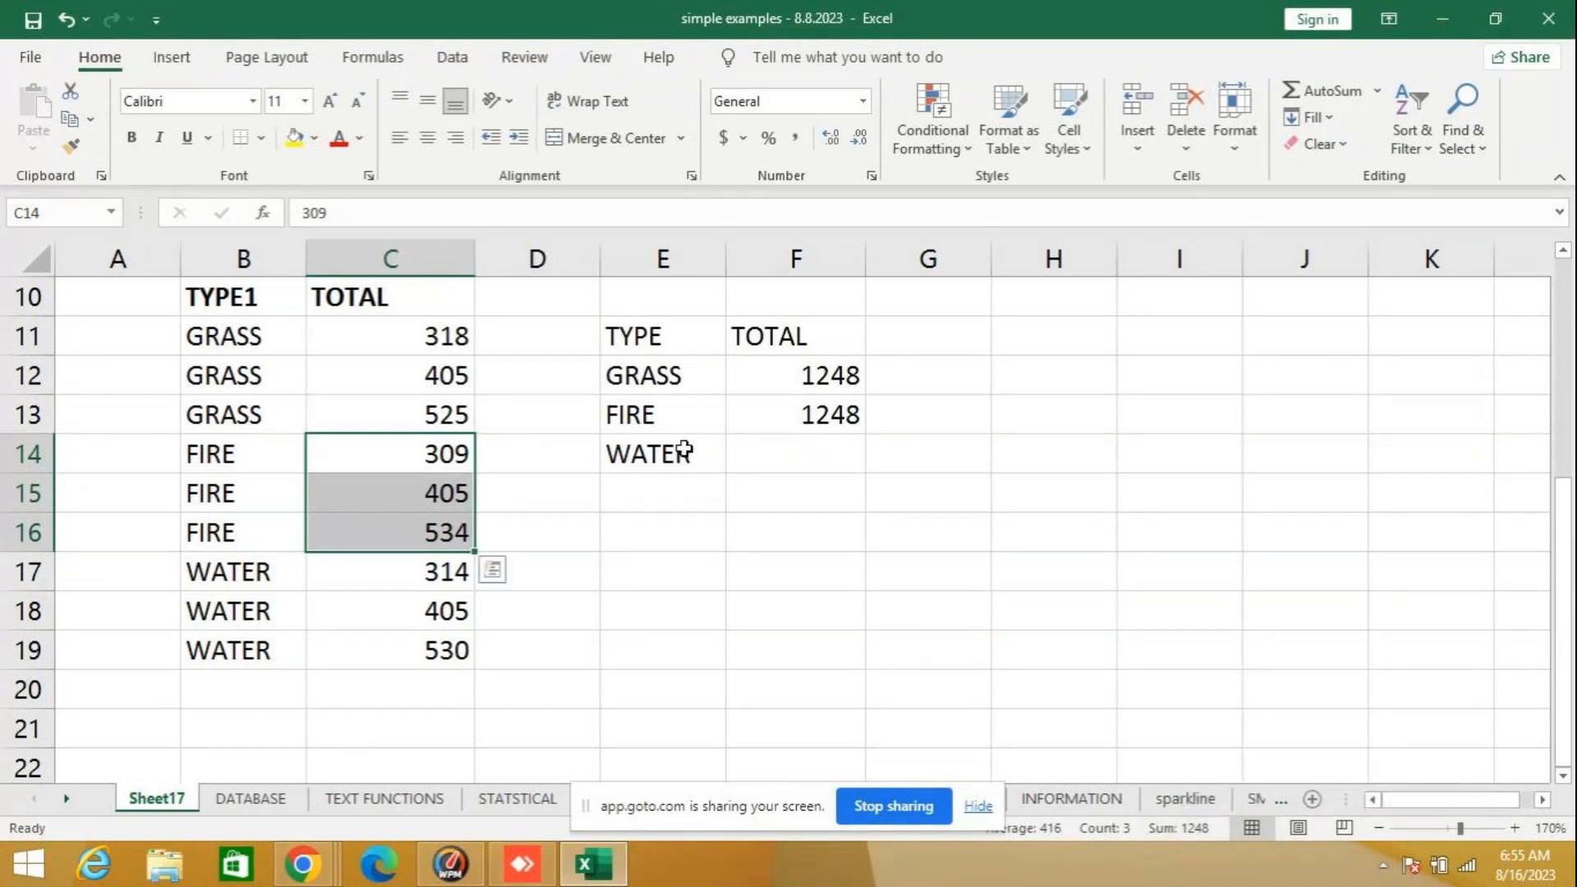
left_click(788, 408)
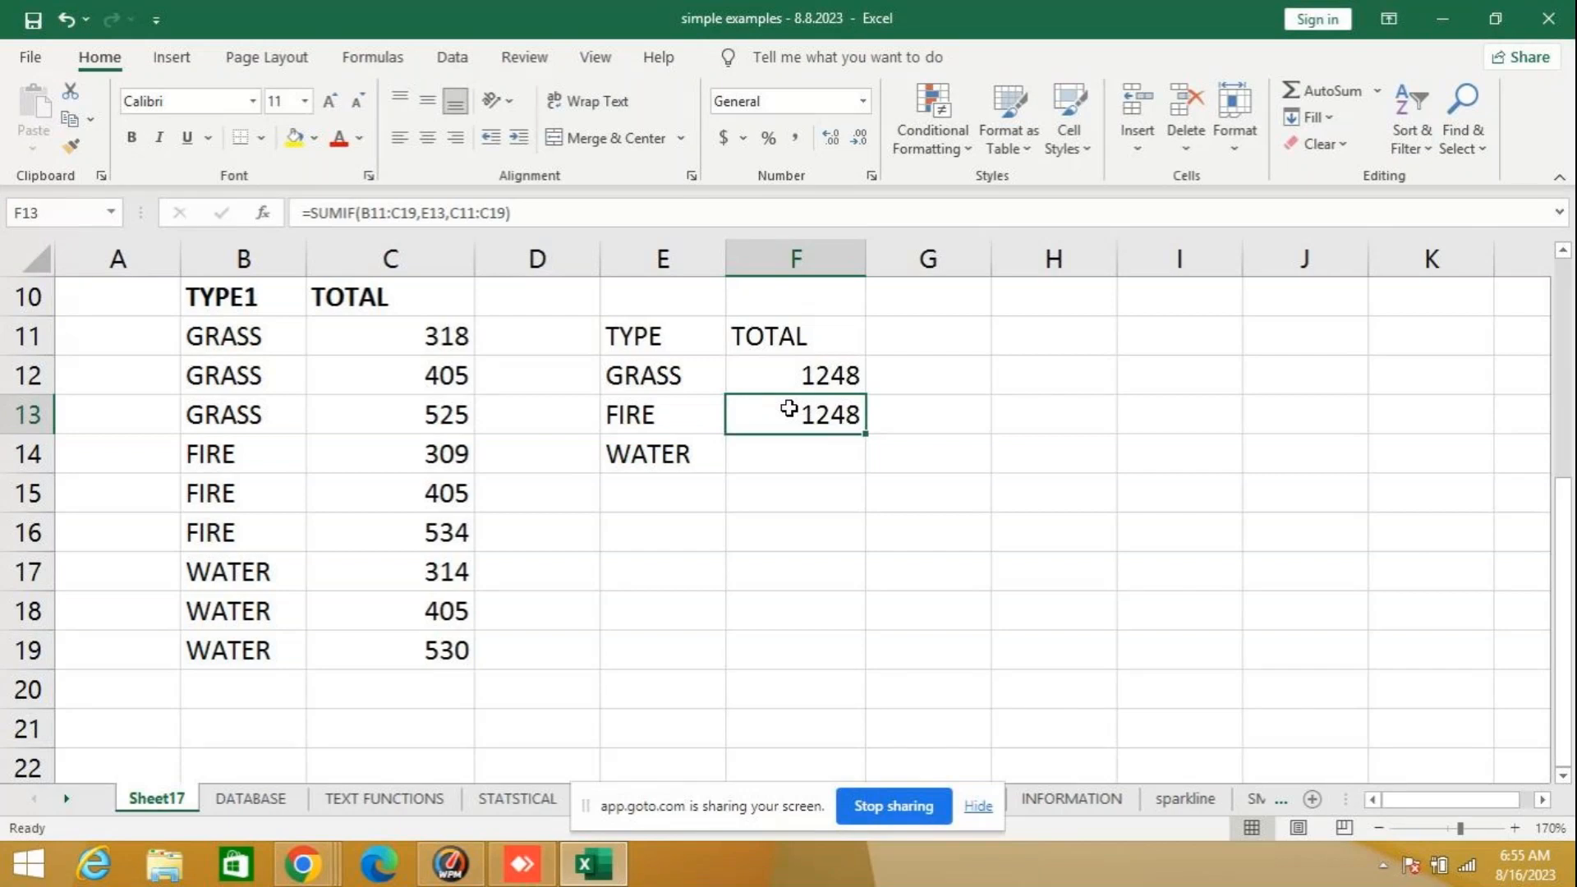
left_click(785, 379)
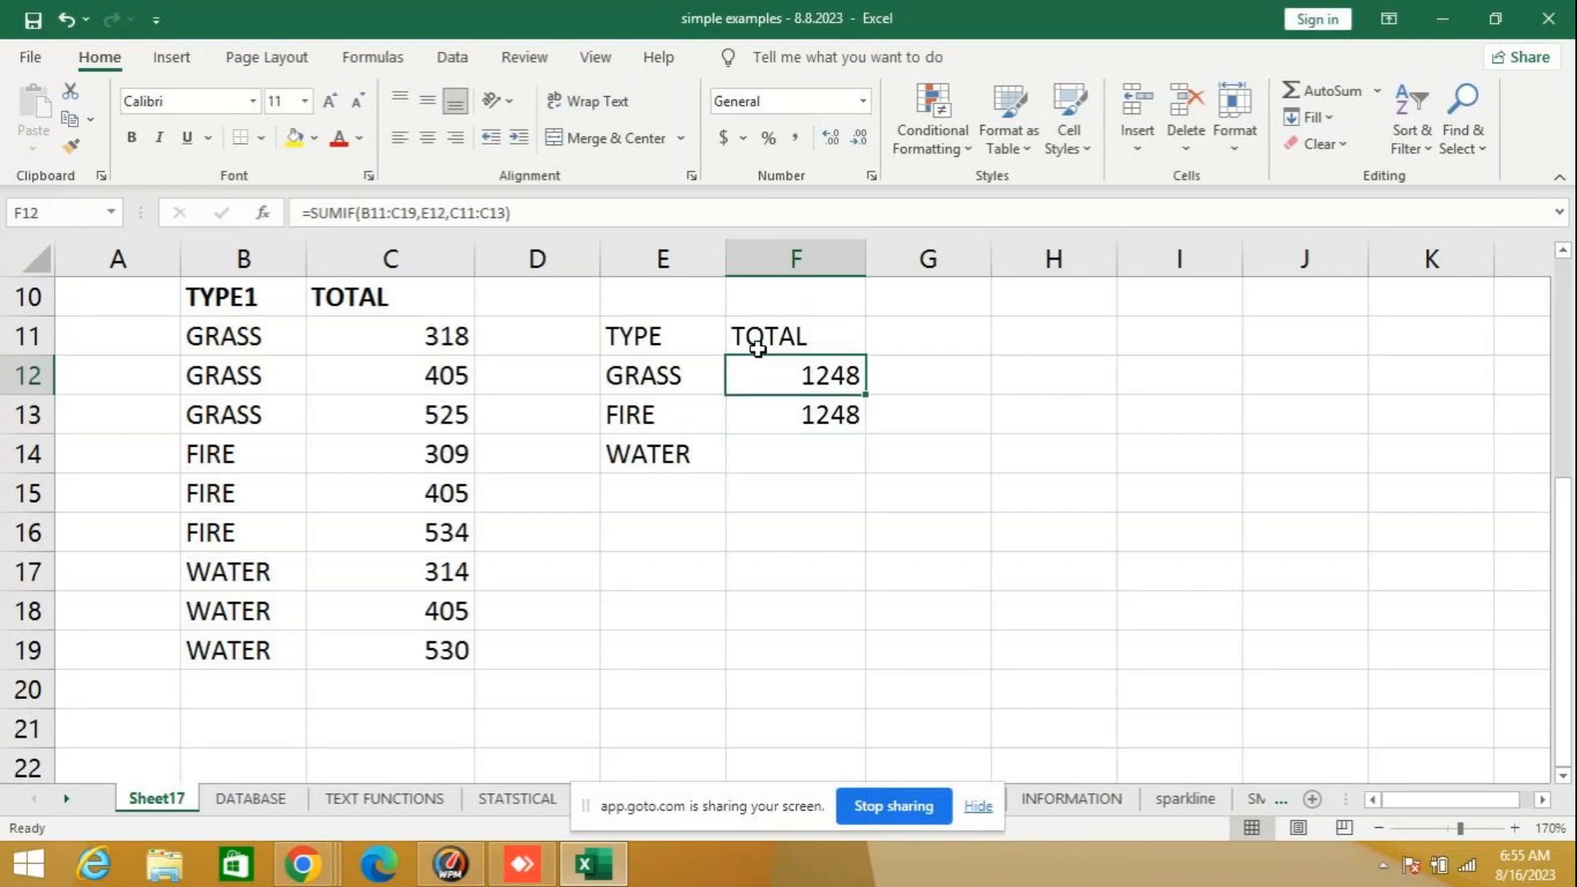
left_click(511, 212)
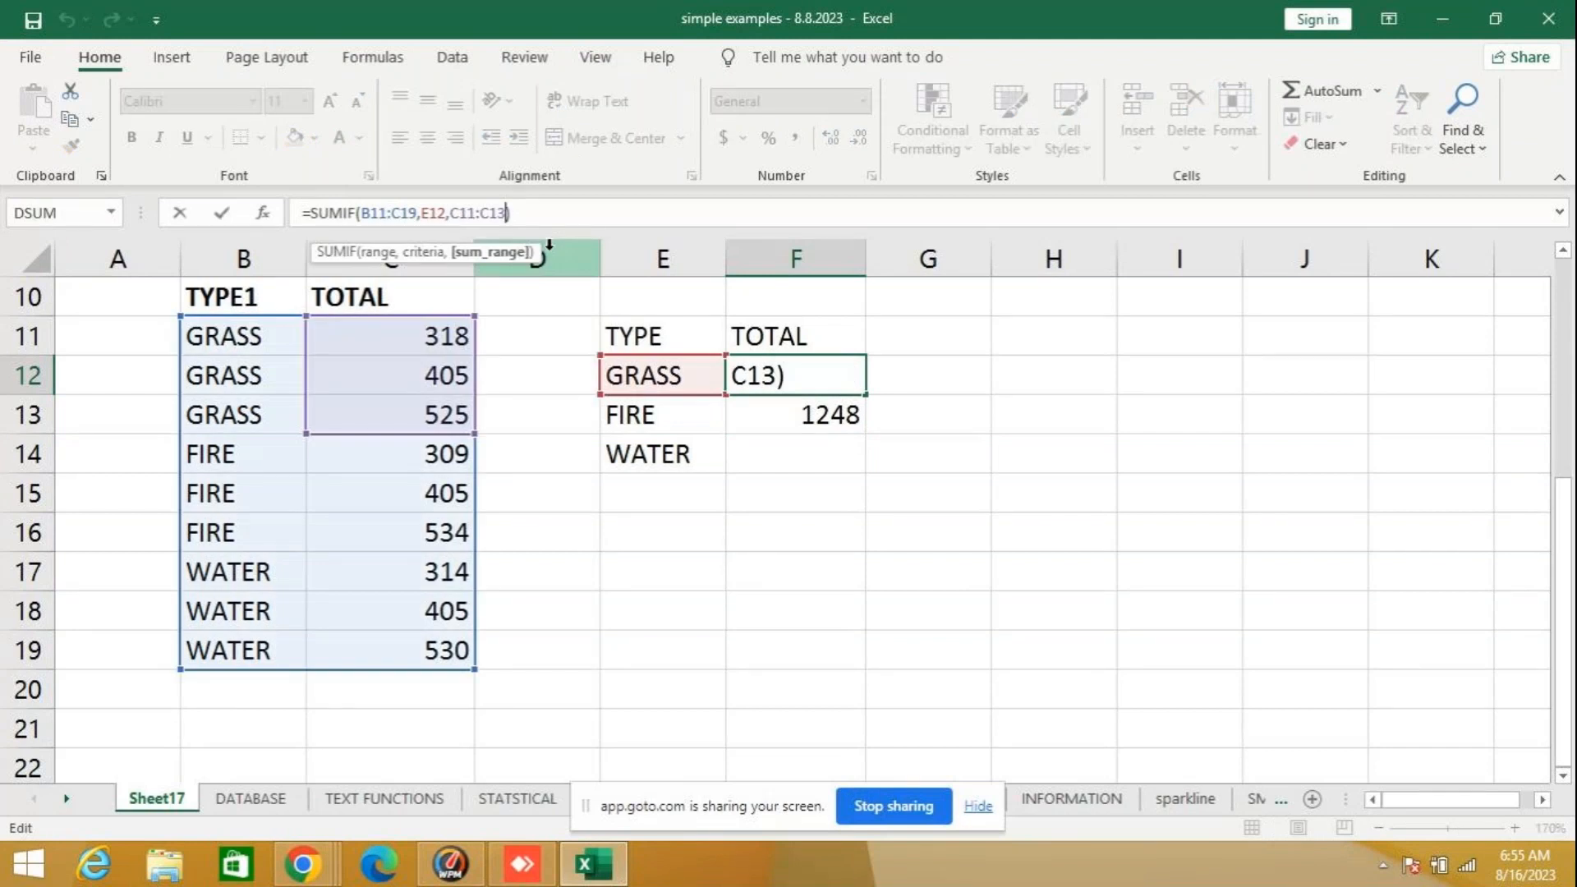
key("BackSpace")
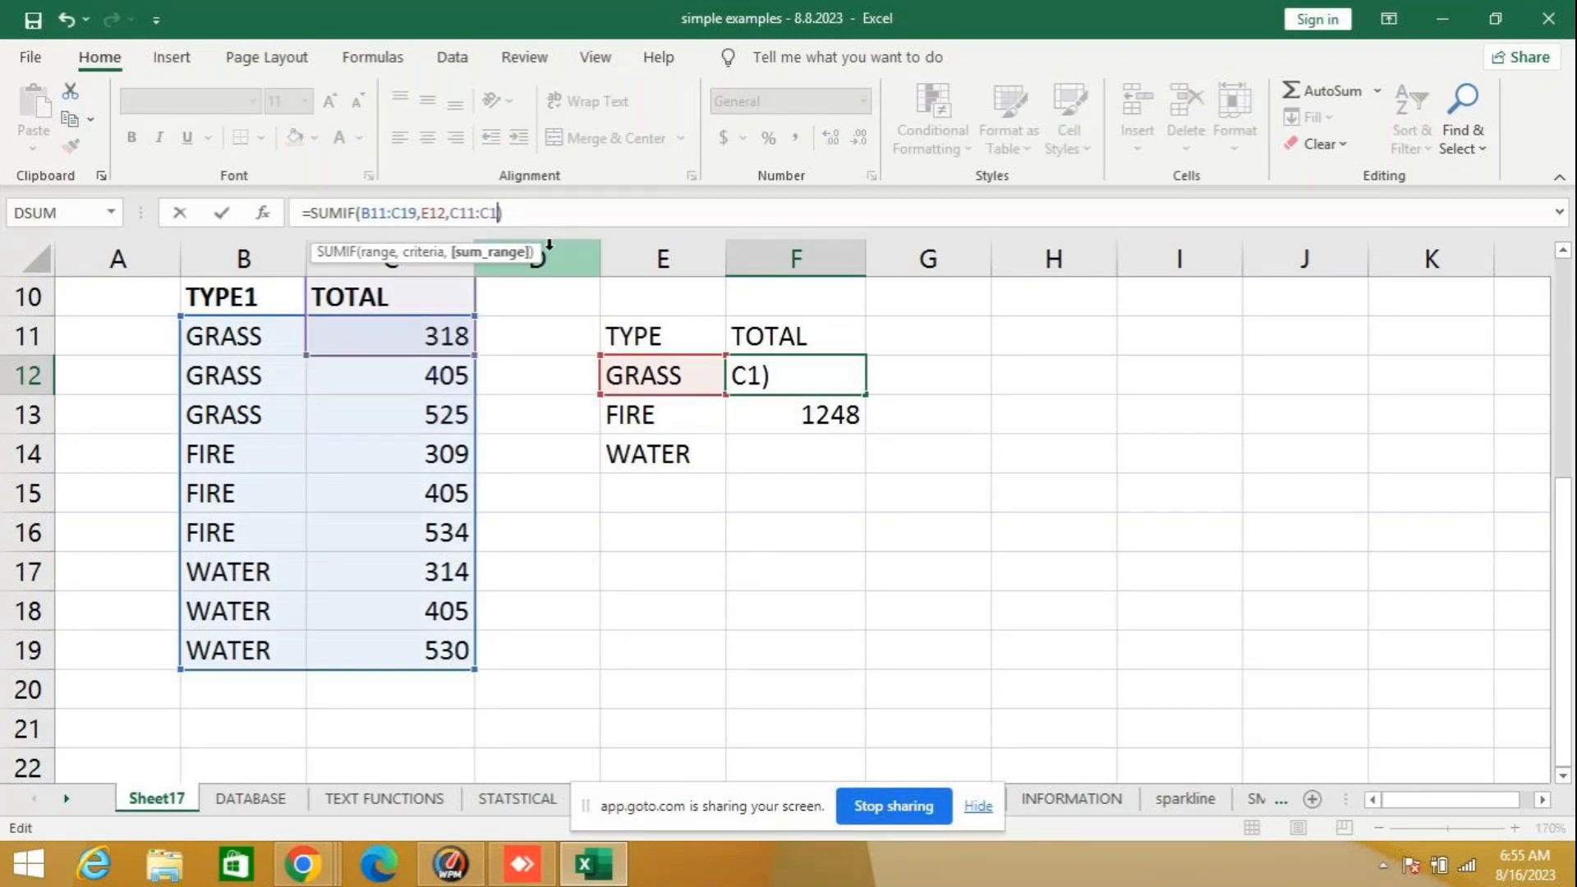
type("9")
key("BackSpace")
type("9")
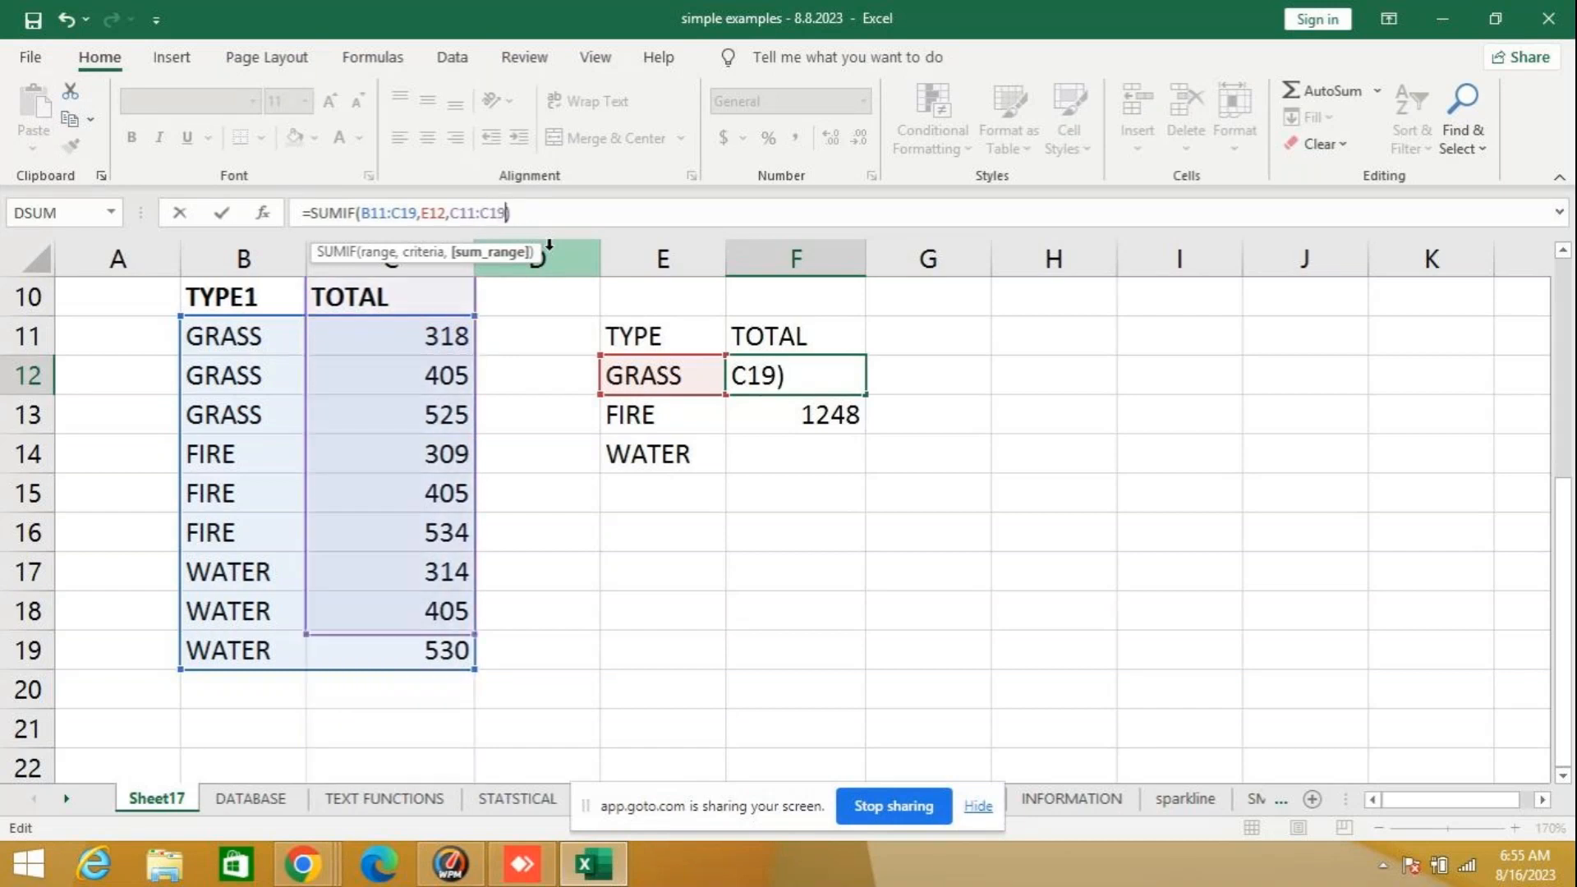
key("Return")
key("Return")
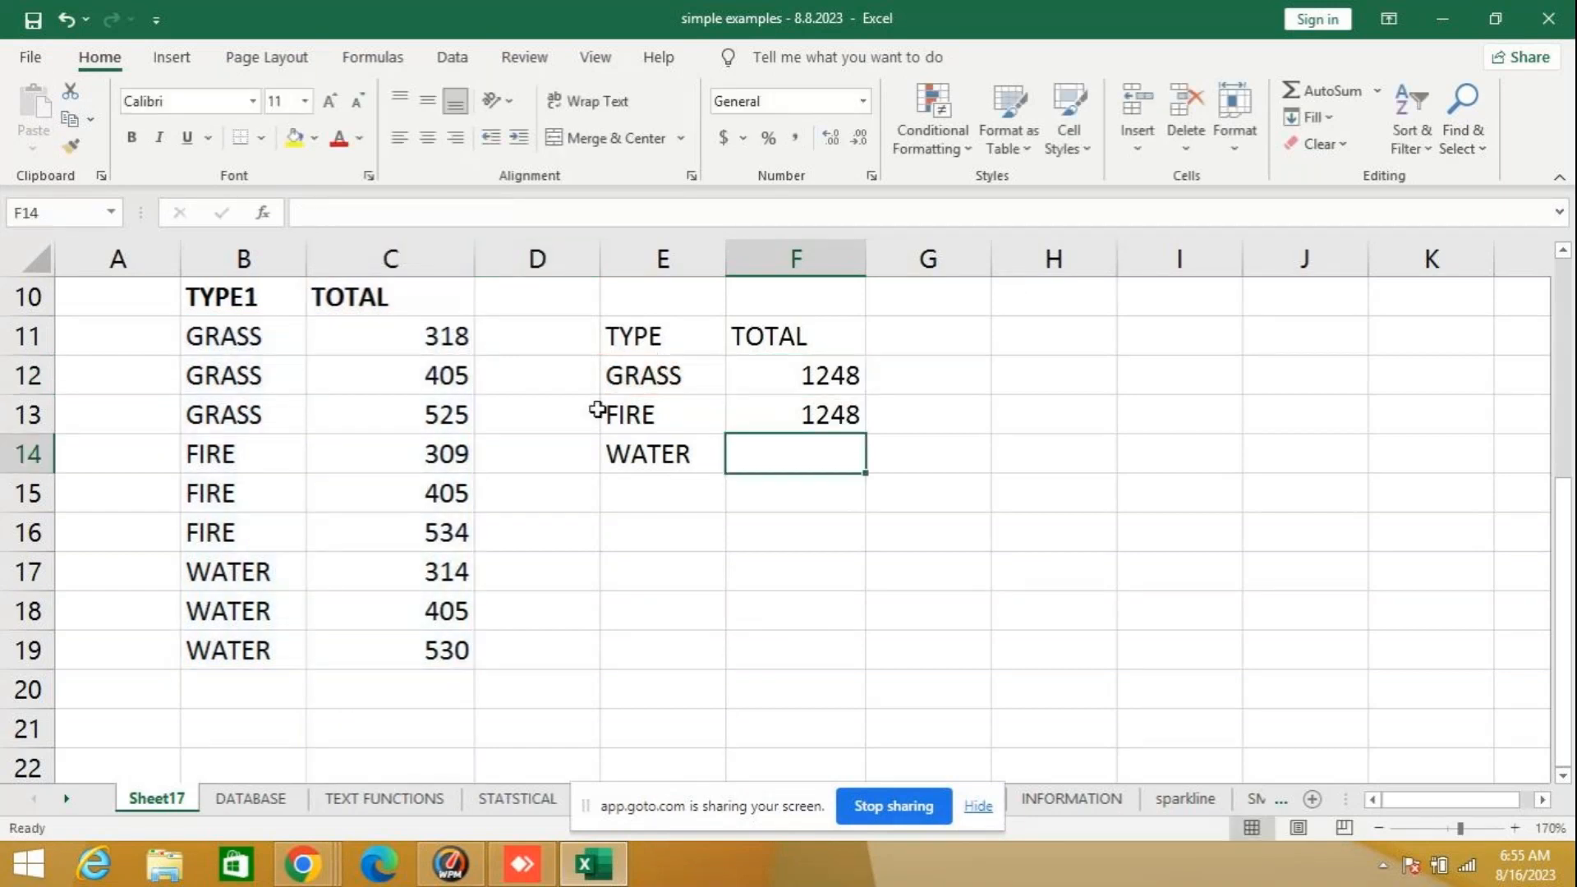
left_click(802, 360)
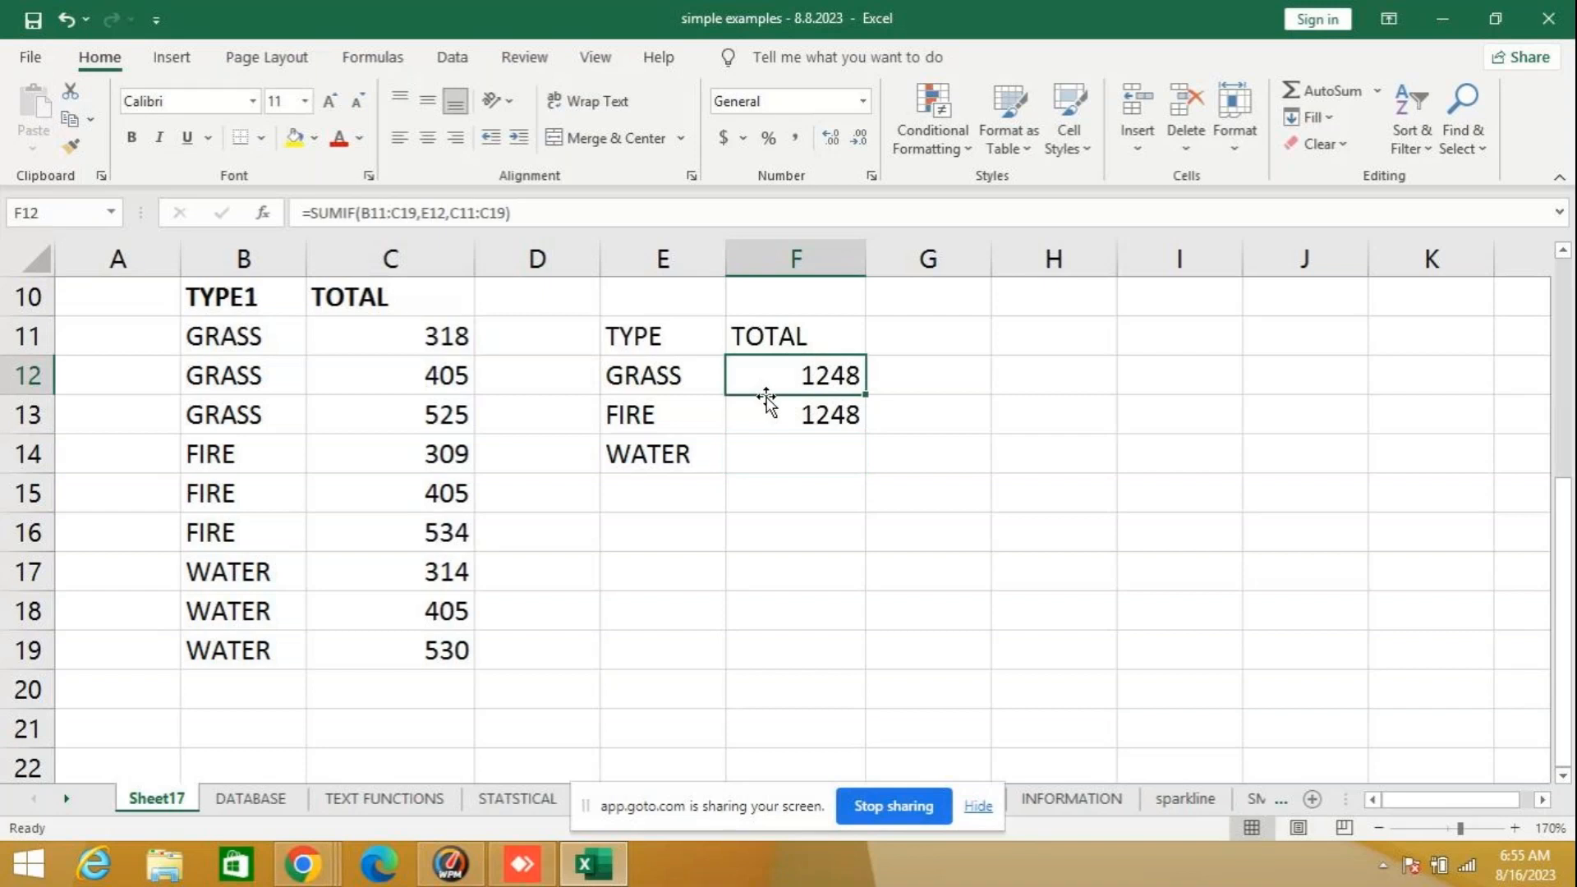
left_click(810, 415)
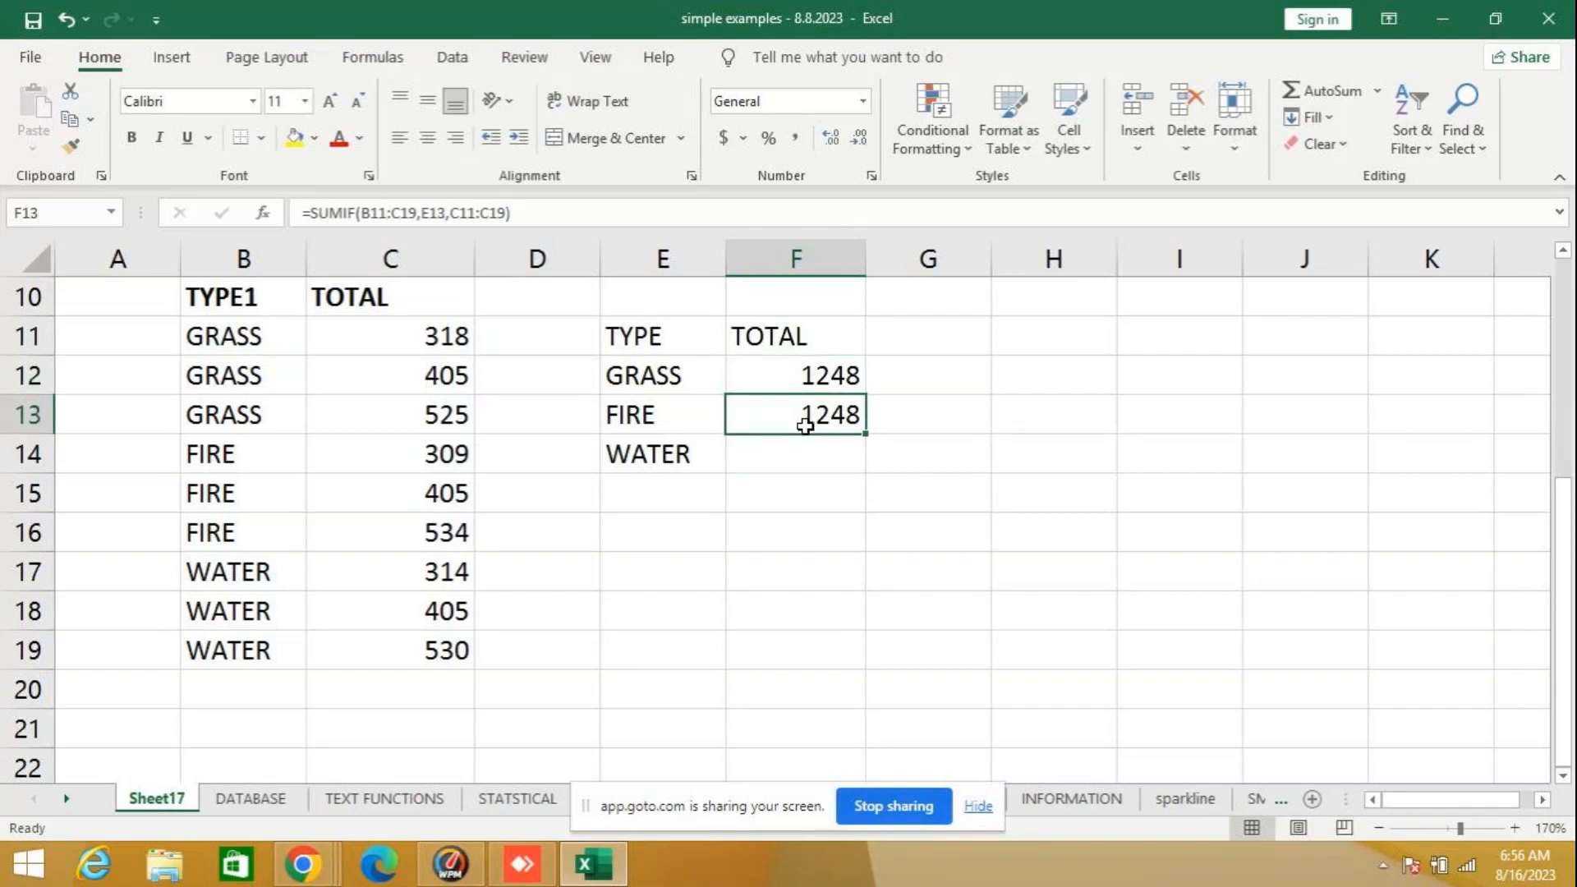
- Begin the WATER total in F14 as a SUMIF formula with range B11:B19
left_click(810, 452)
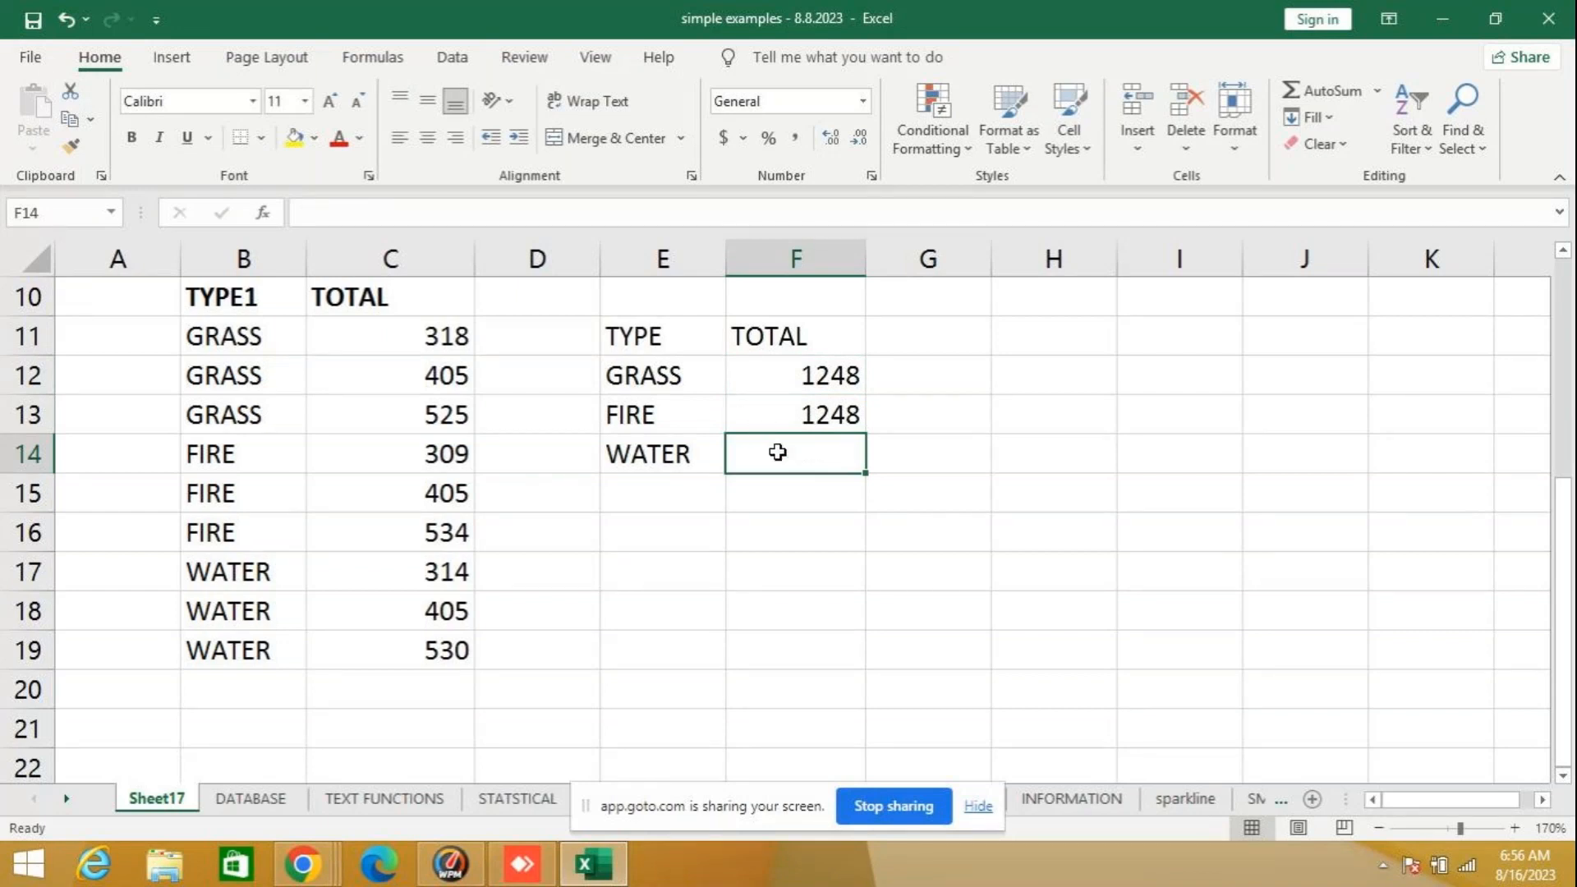
mouse_move(1573, 4)
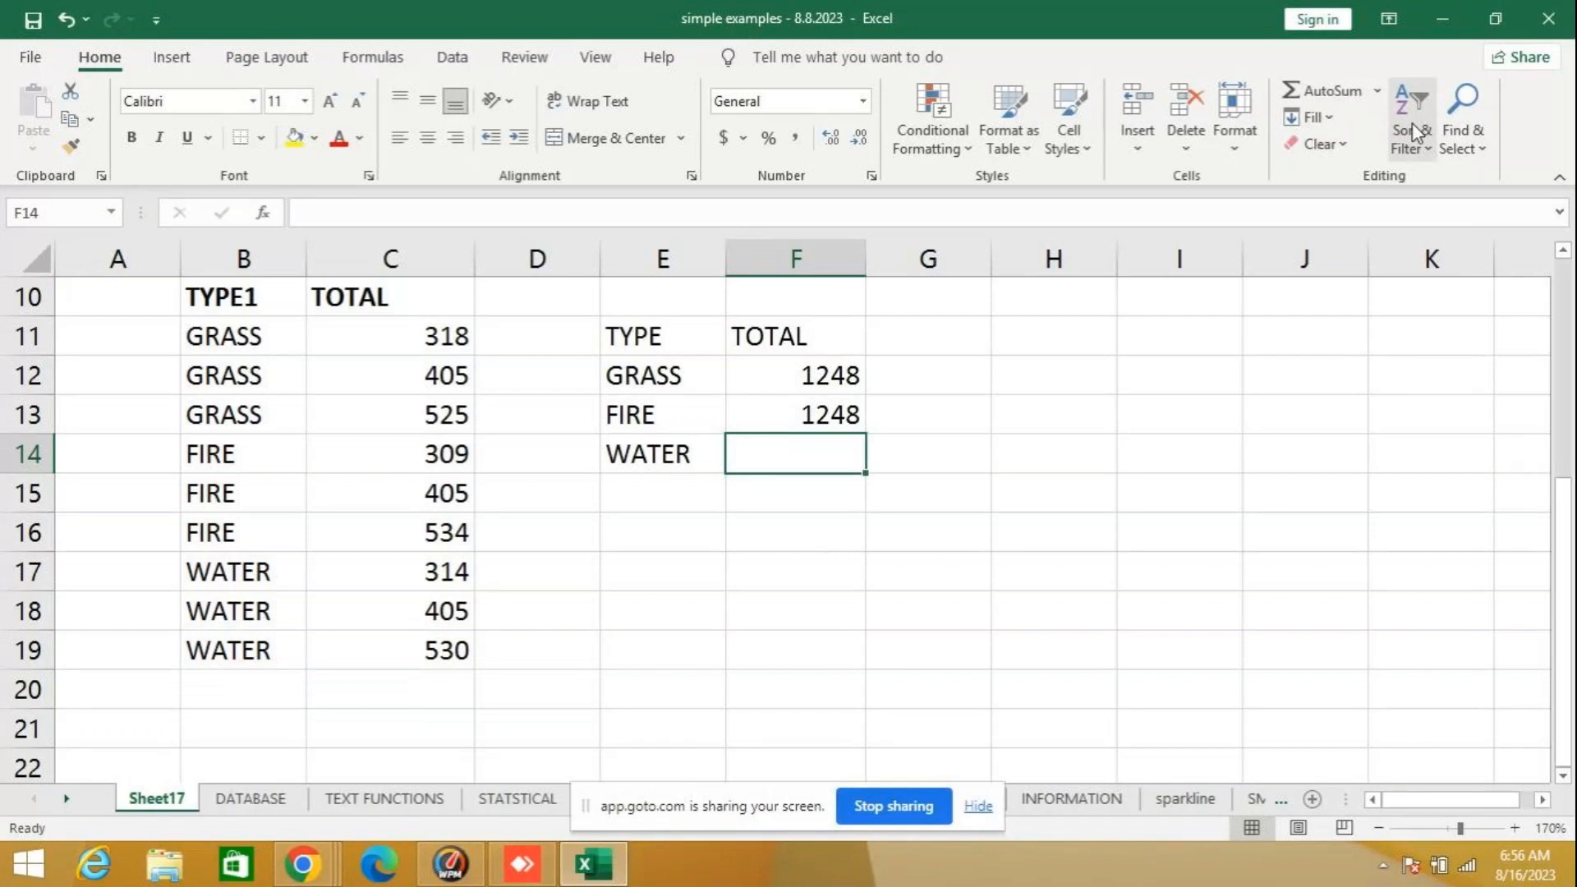
type("=")
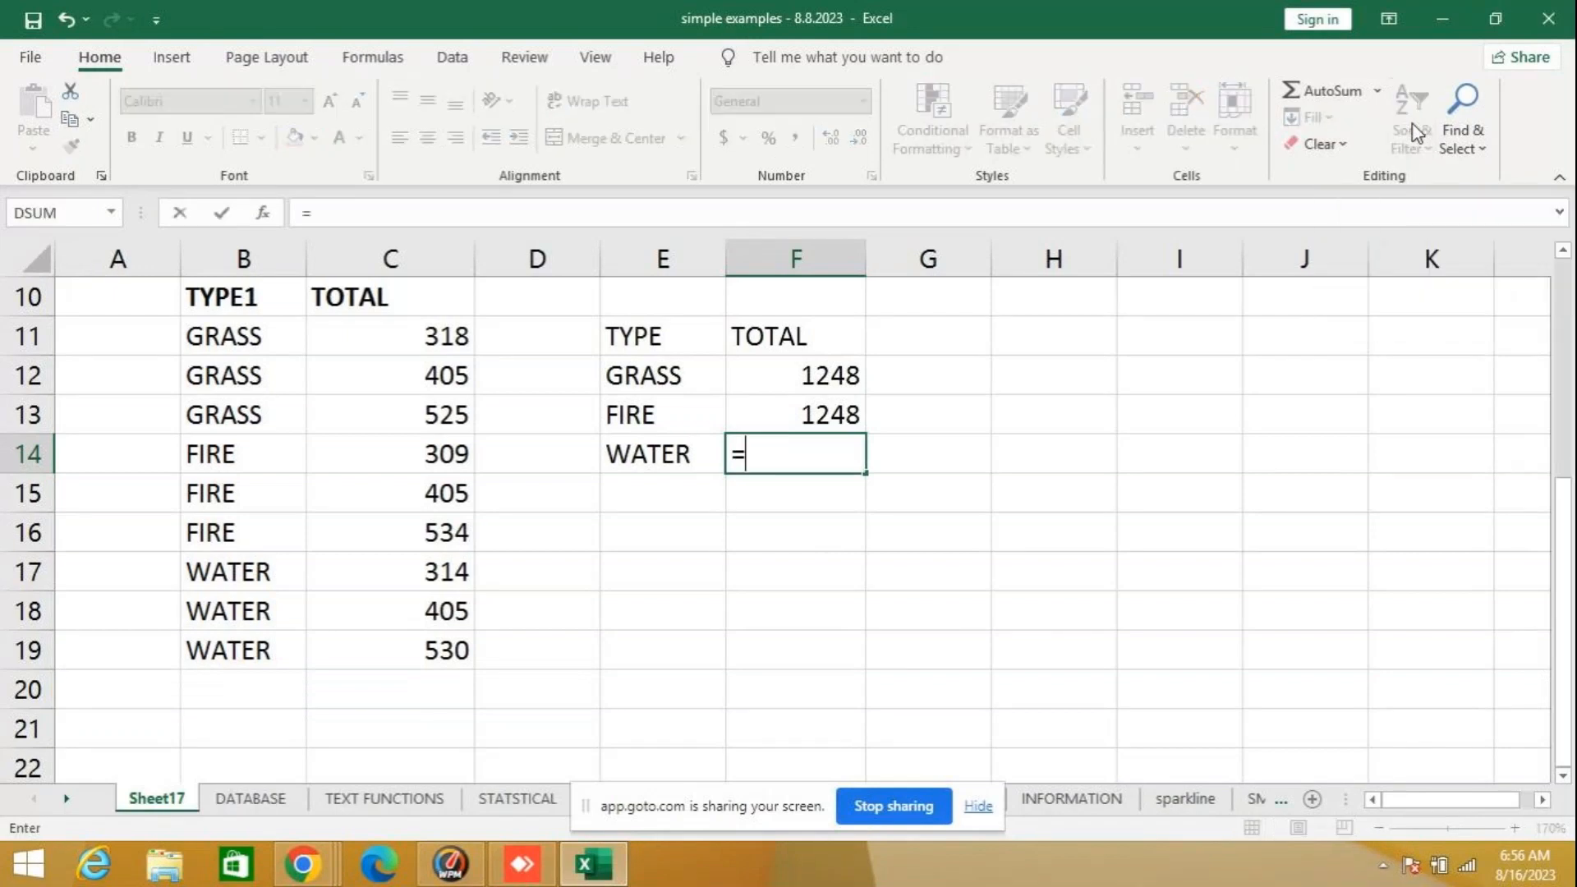
type("SUMIF")
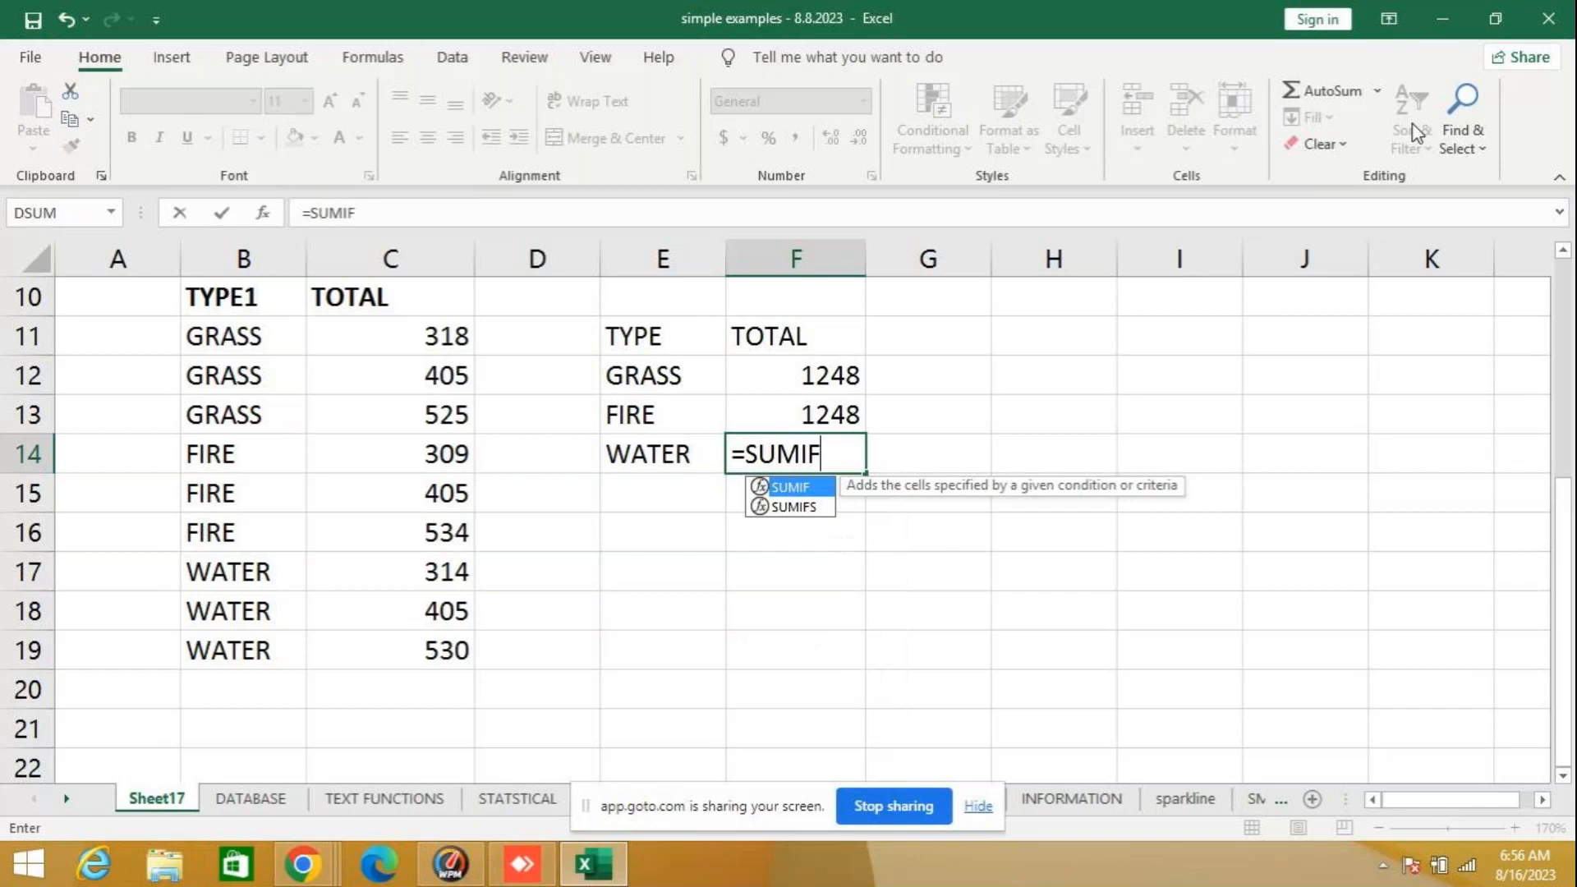
type("(")
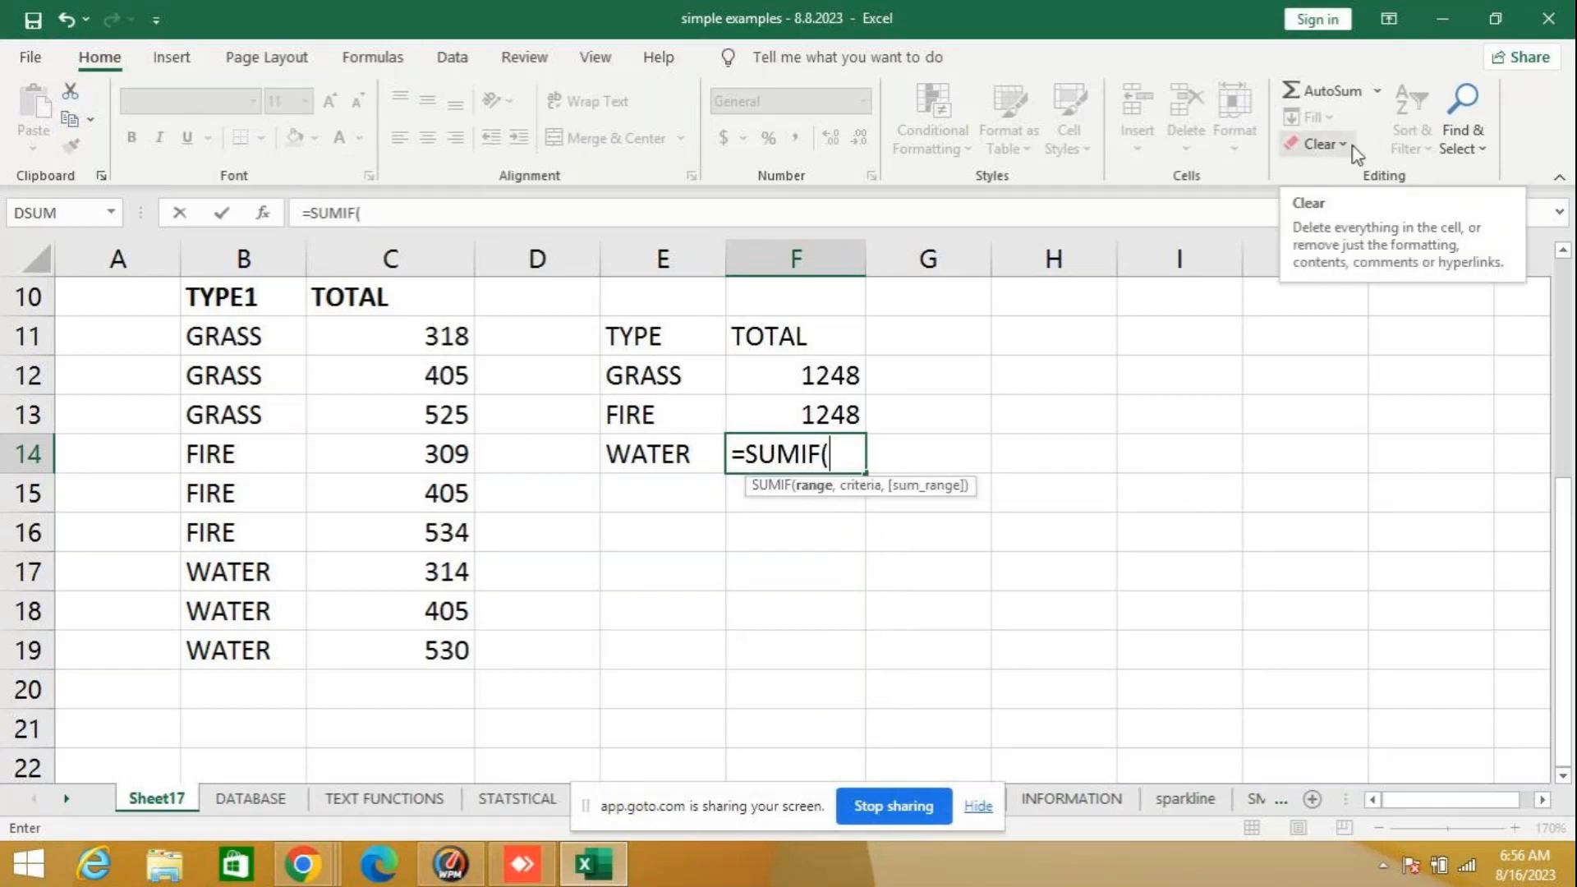
type("B11:B19")
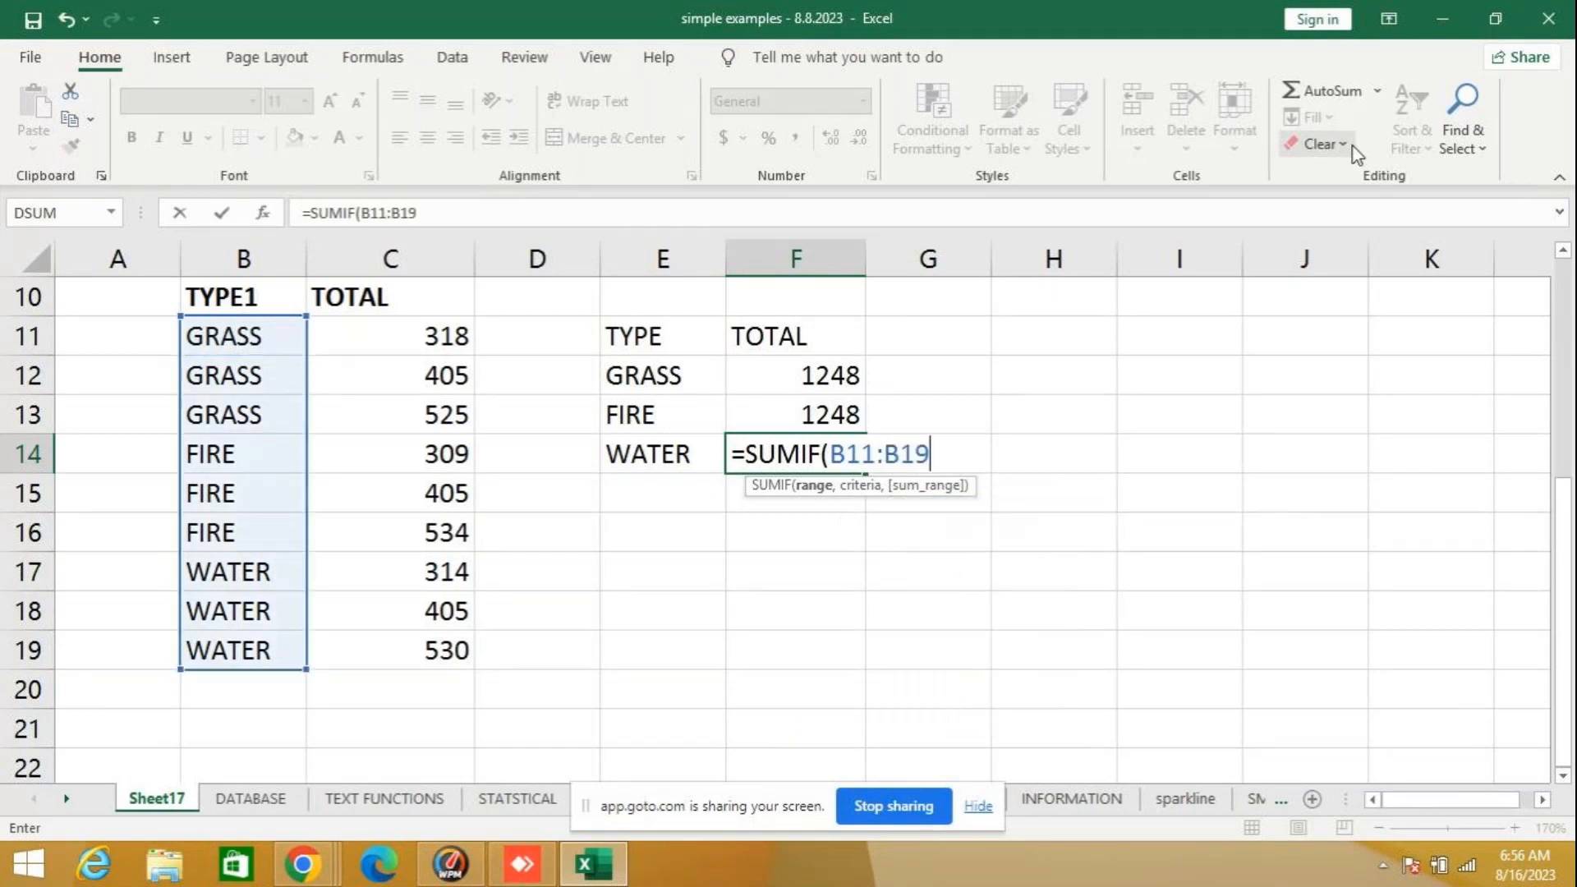
type(",")
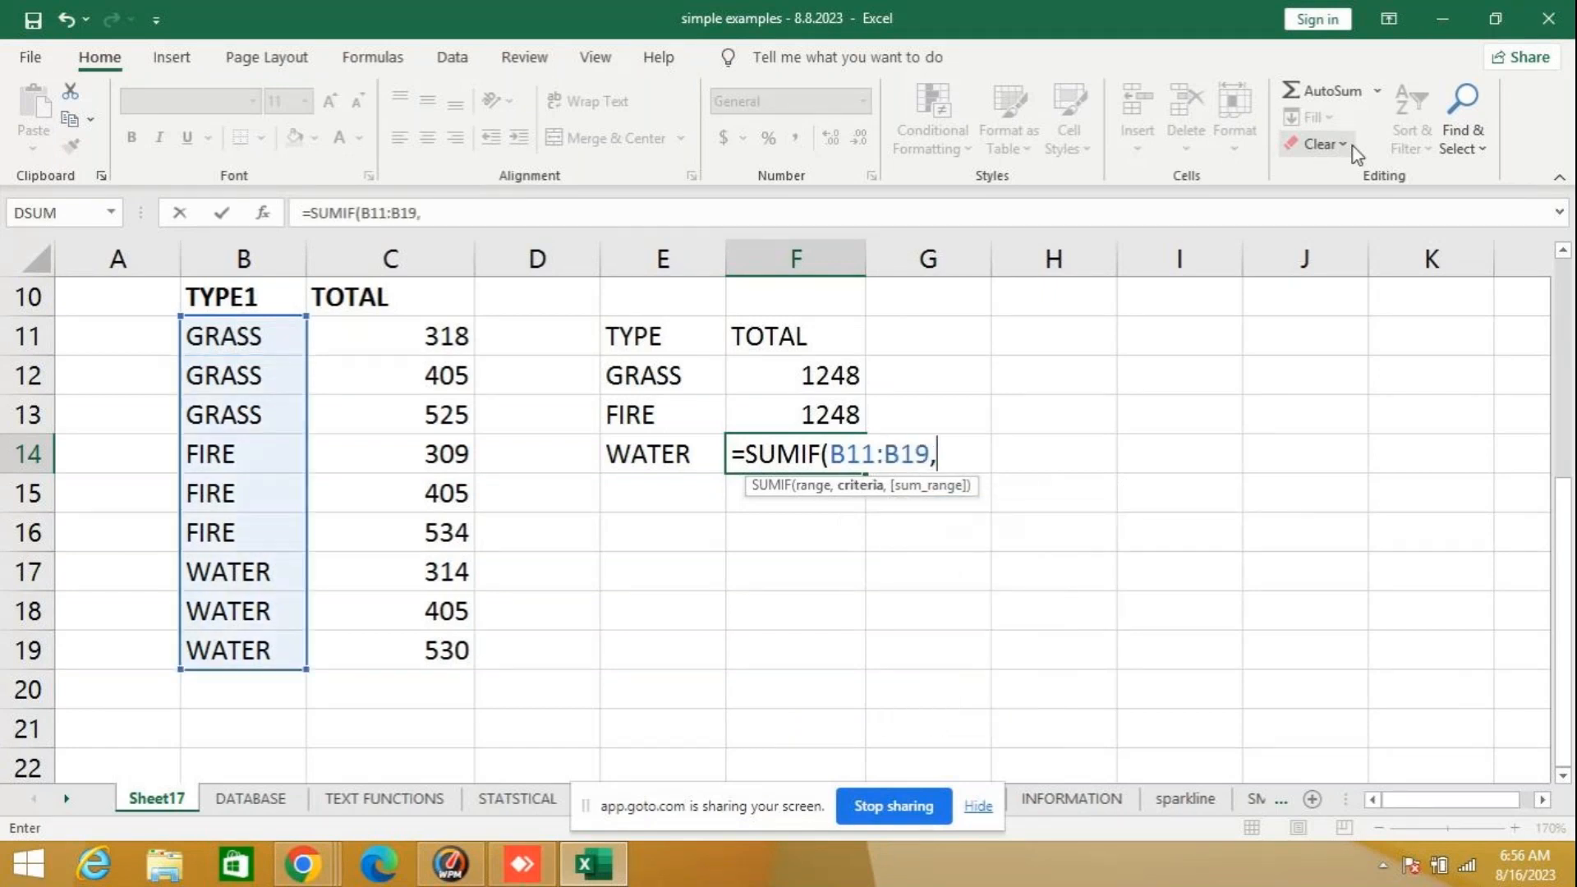
type("E14,")
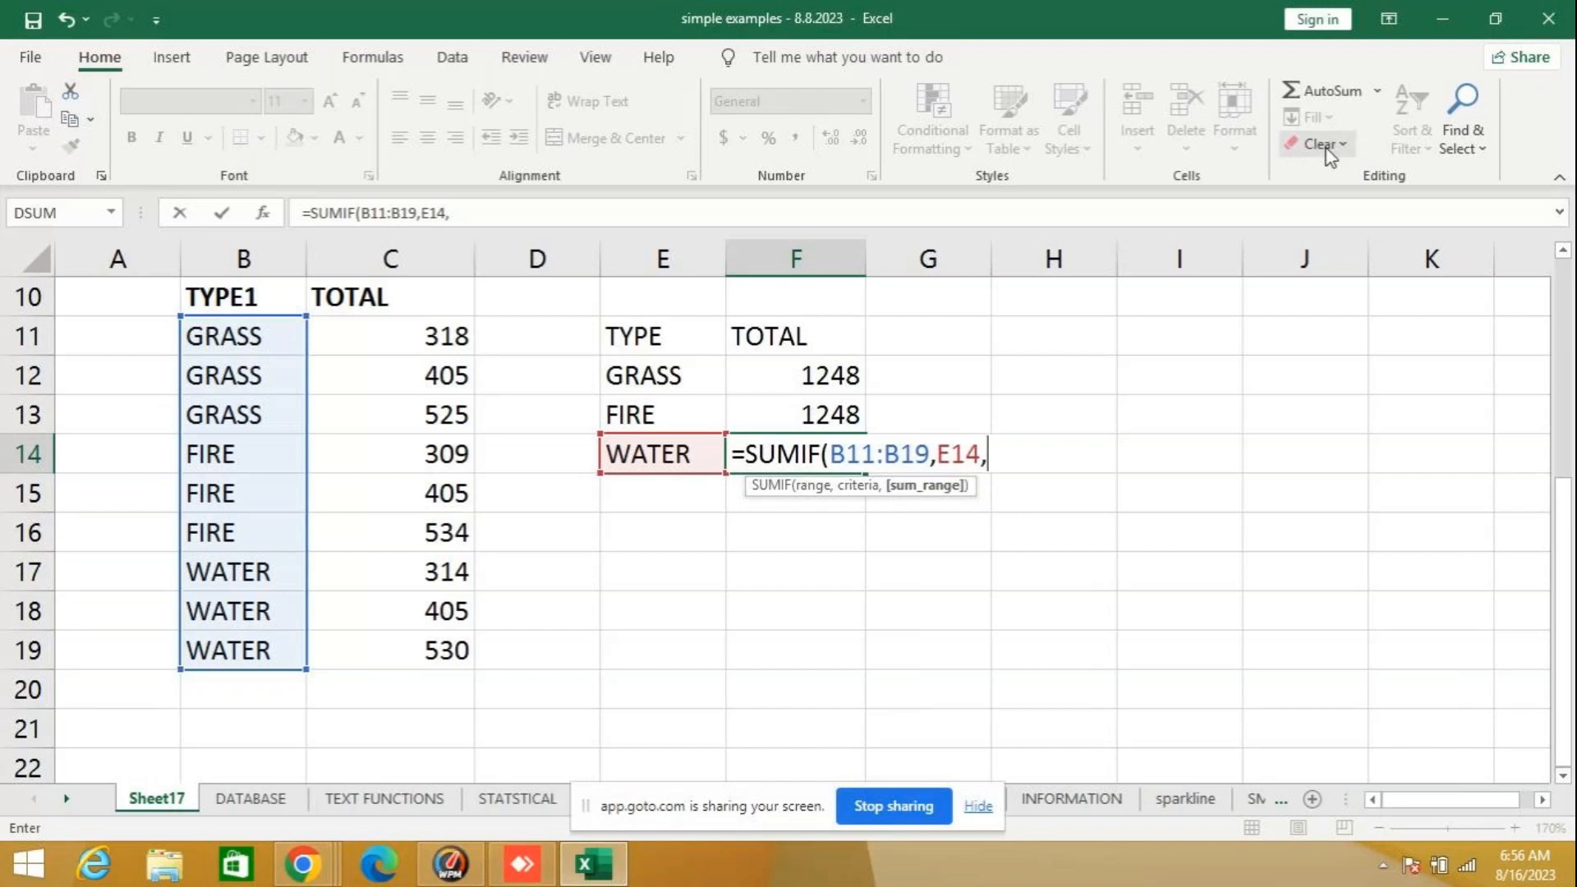
type("C")
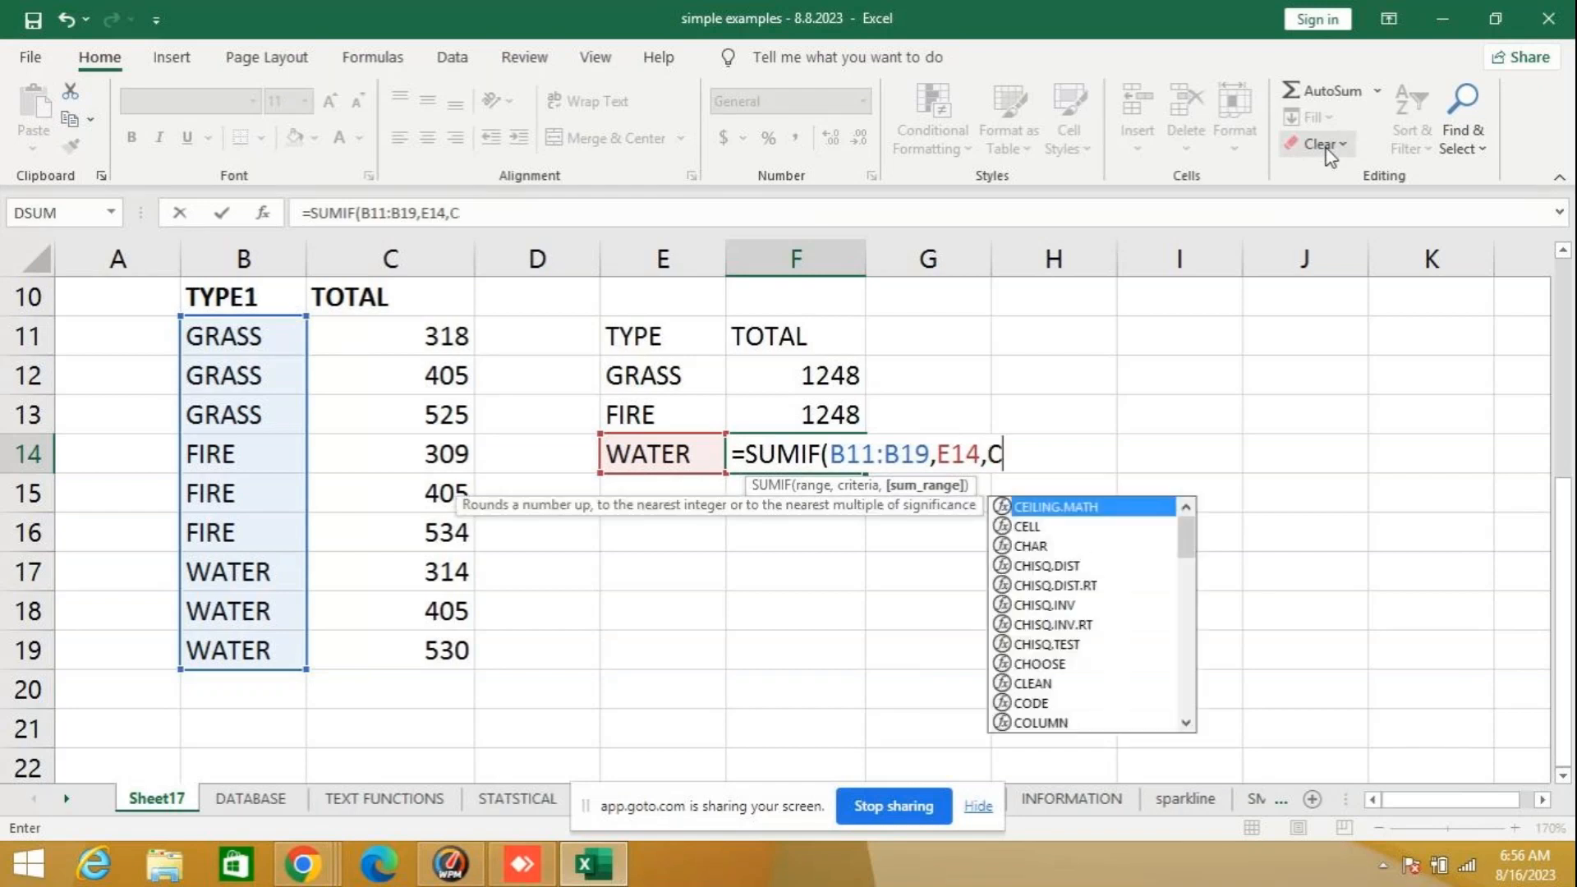
type("11:")
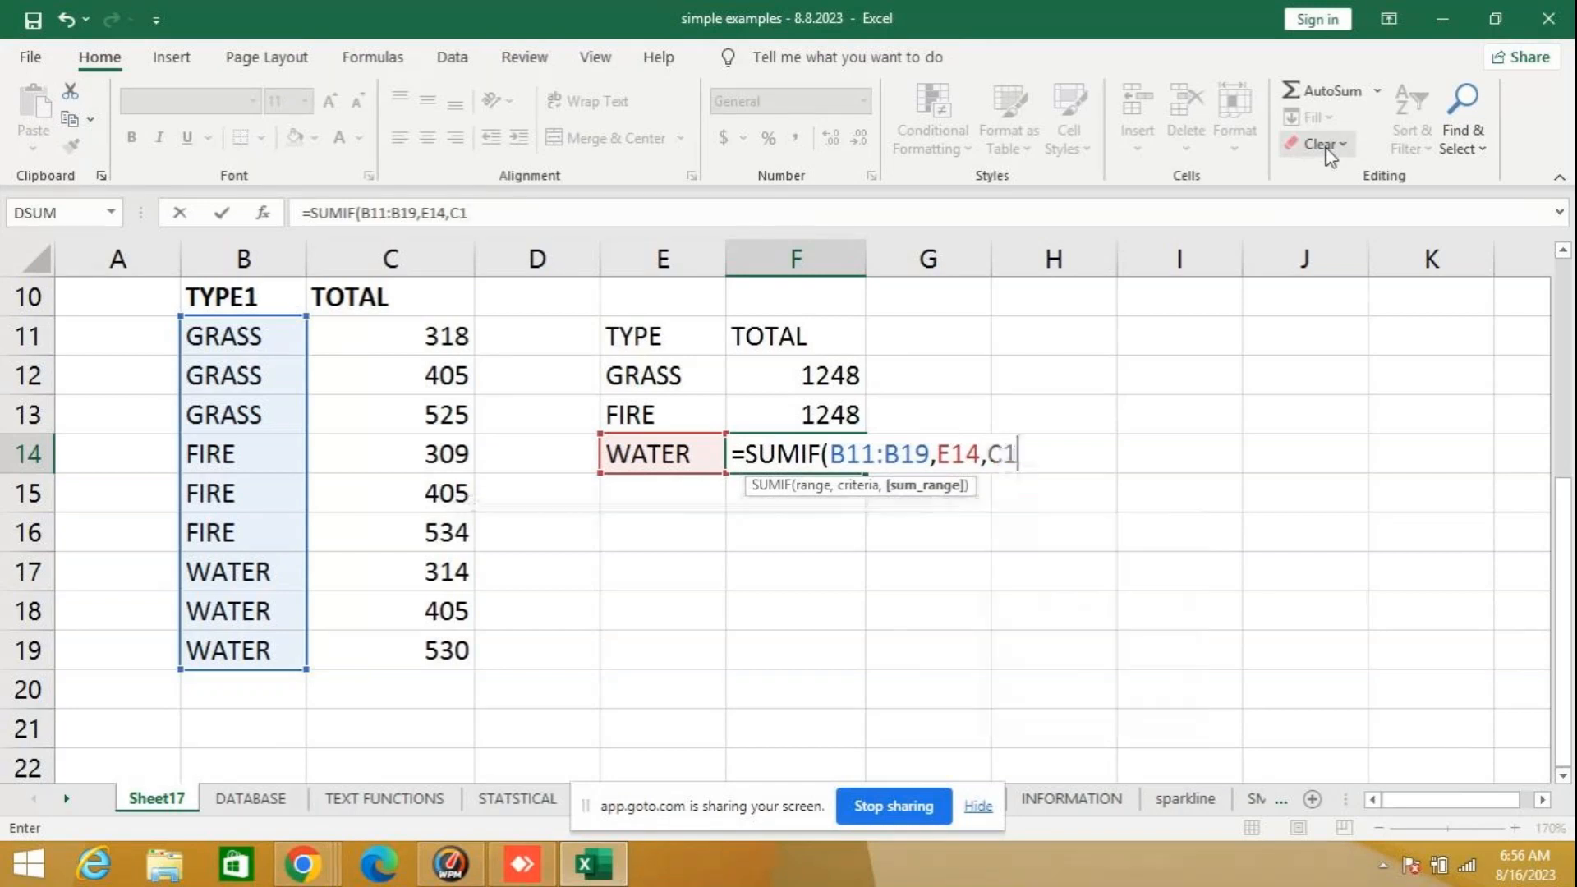
type("C19")
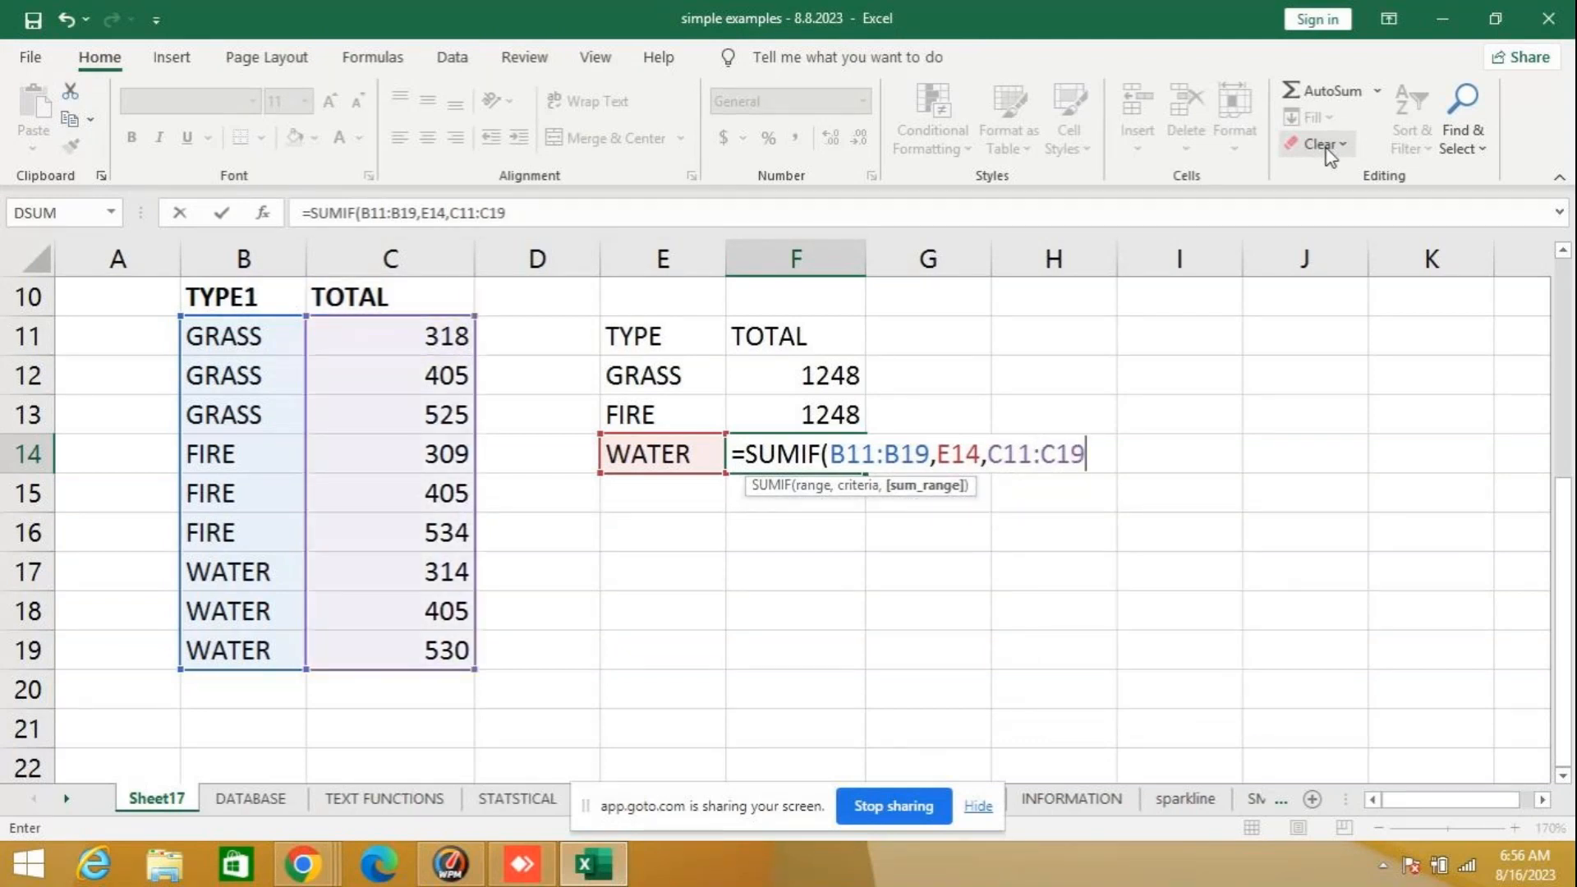
- Finish the F14 formula with criteria E14 and sum range C11:C19, and reselect the cell to show its formula
key("Return")
key("Up")
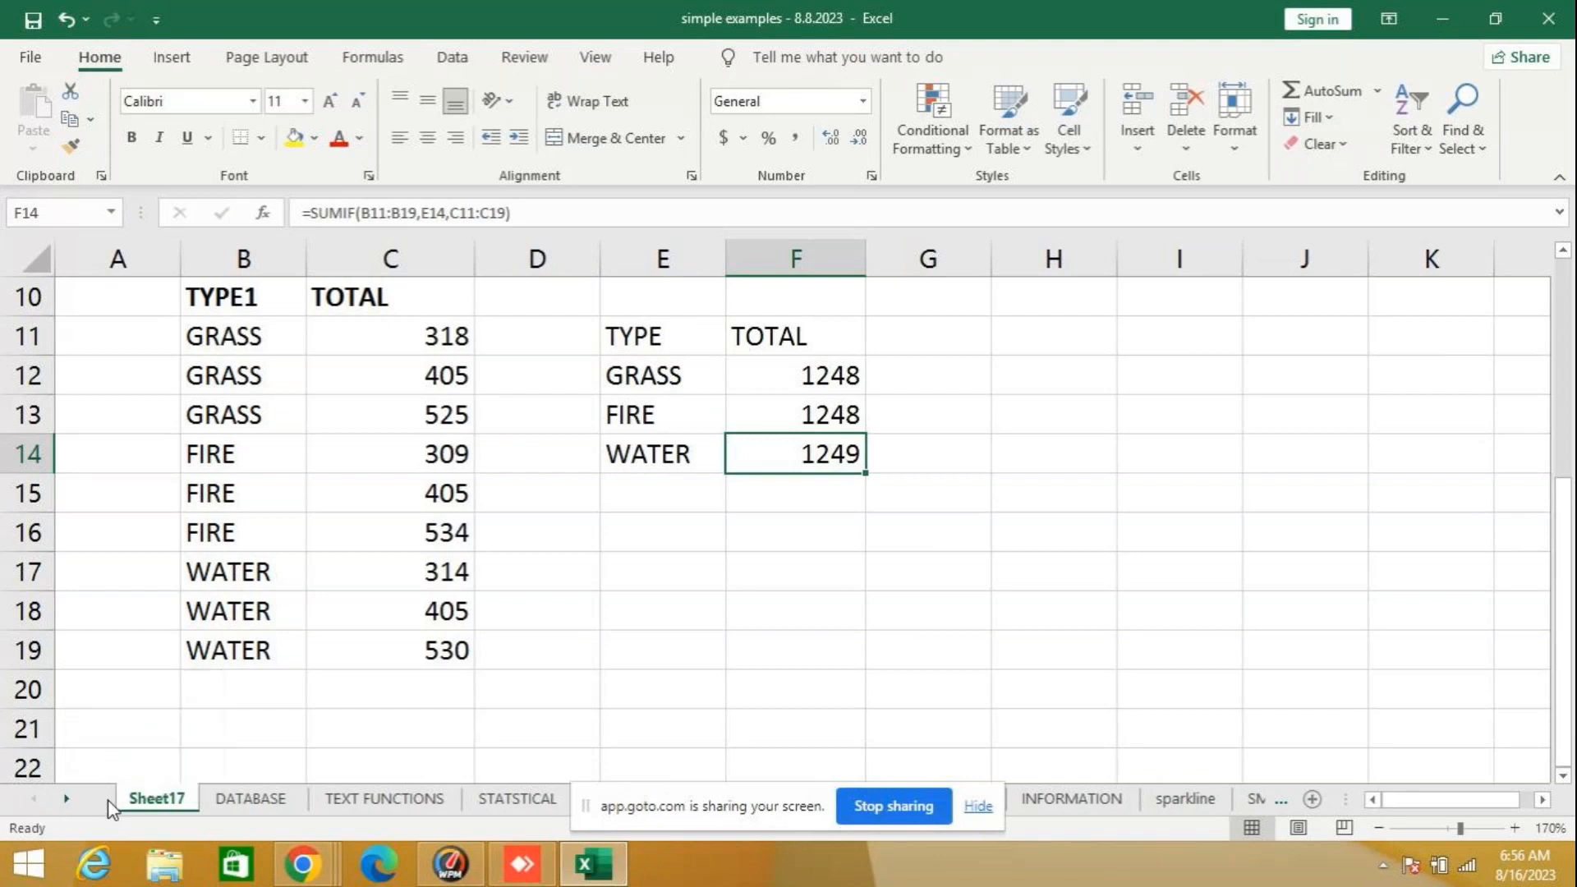
- Examine the SUMIFS example on the Math & Trig sheet, checking the J24 formula against the sum of the WATER totals in E30:E32
left_click(68, 799)
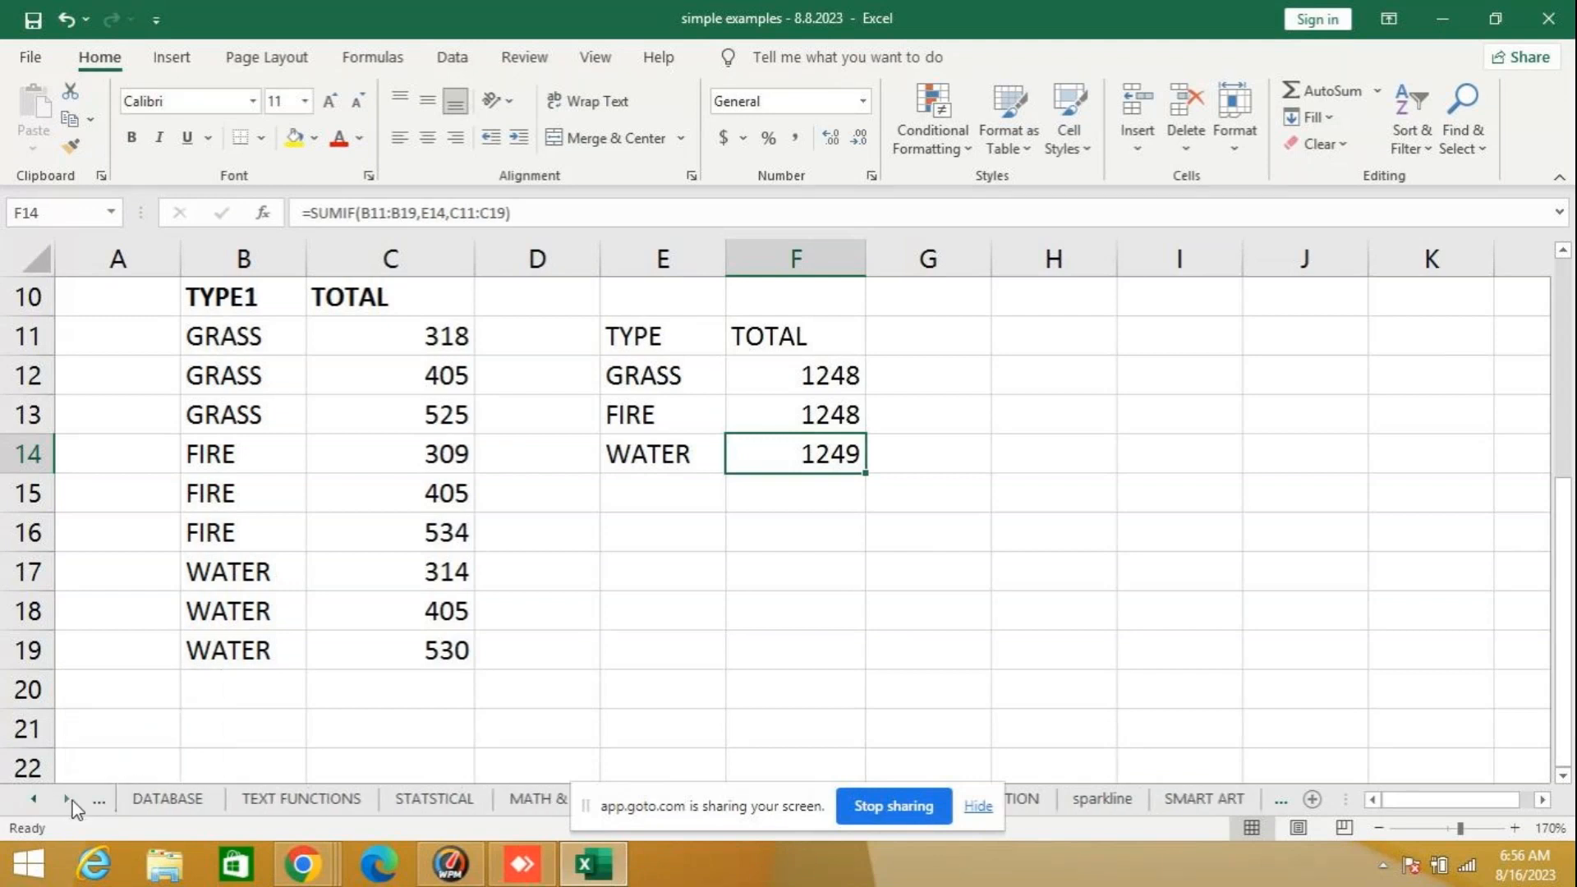
left_click(540, 804)
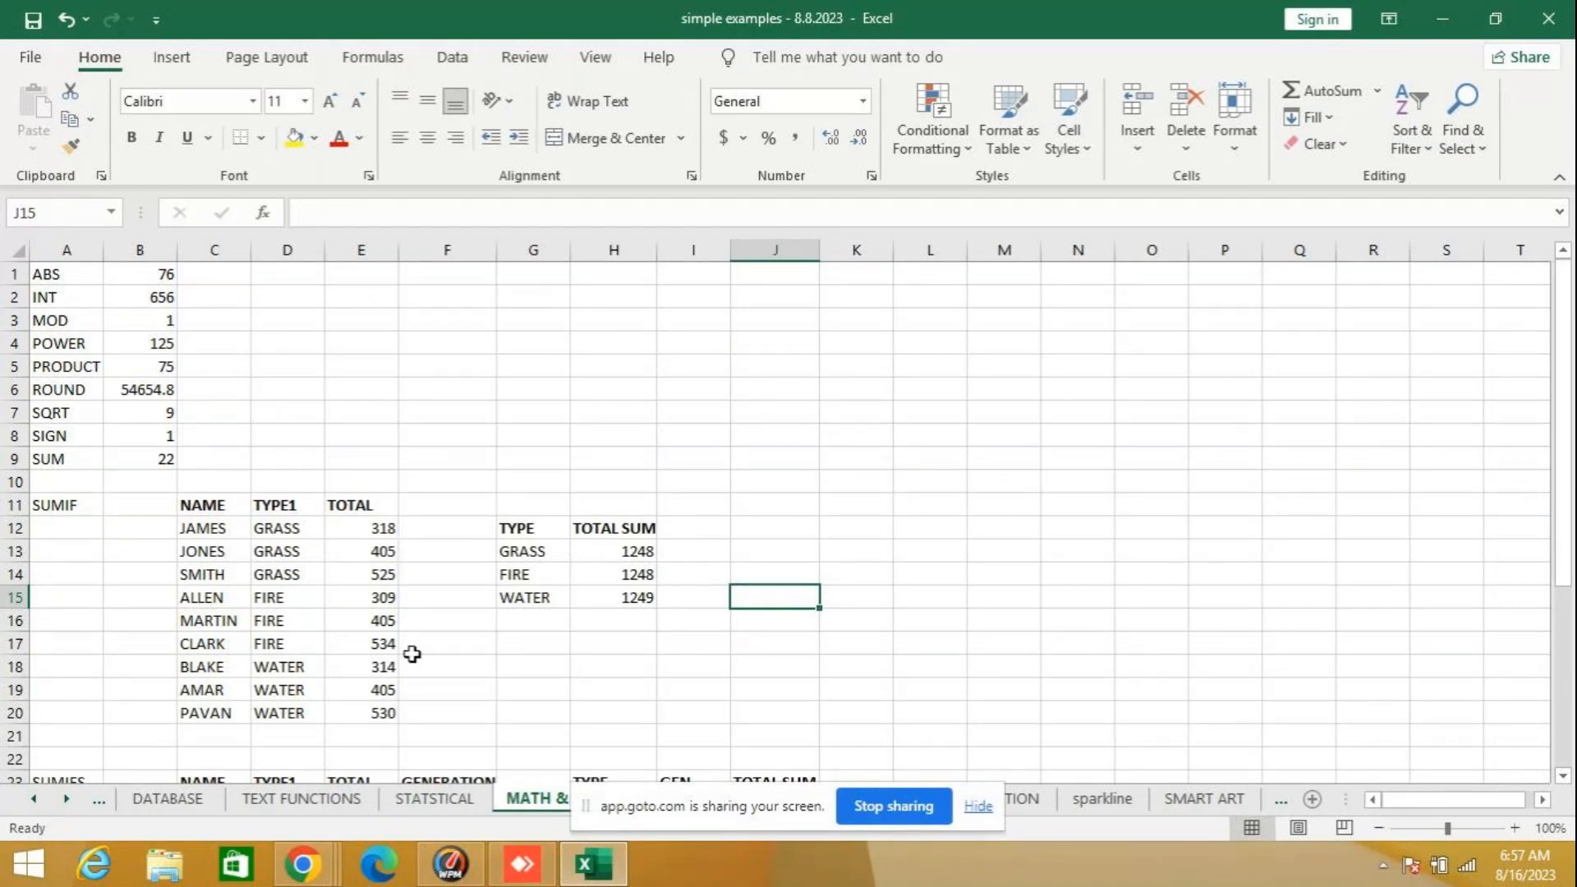
scroll(410, 659, "down", 1)
scroll(410, 659, "down", 3)
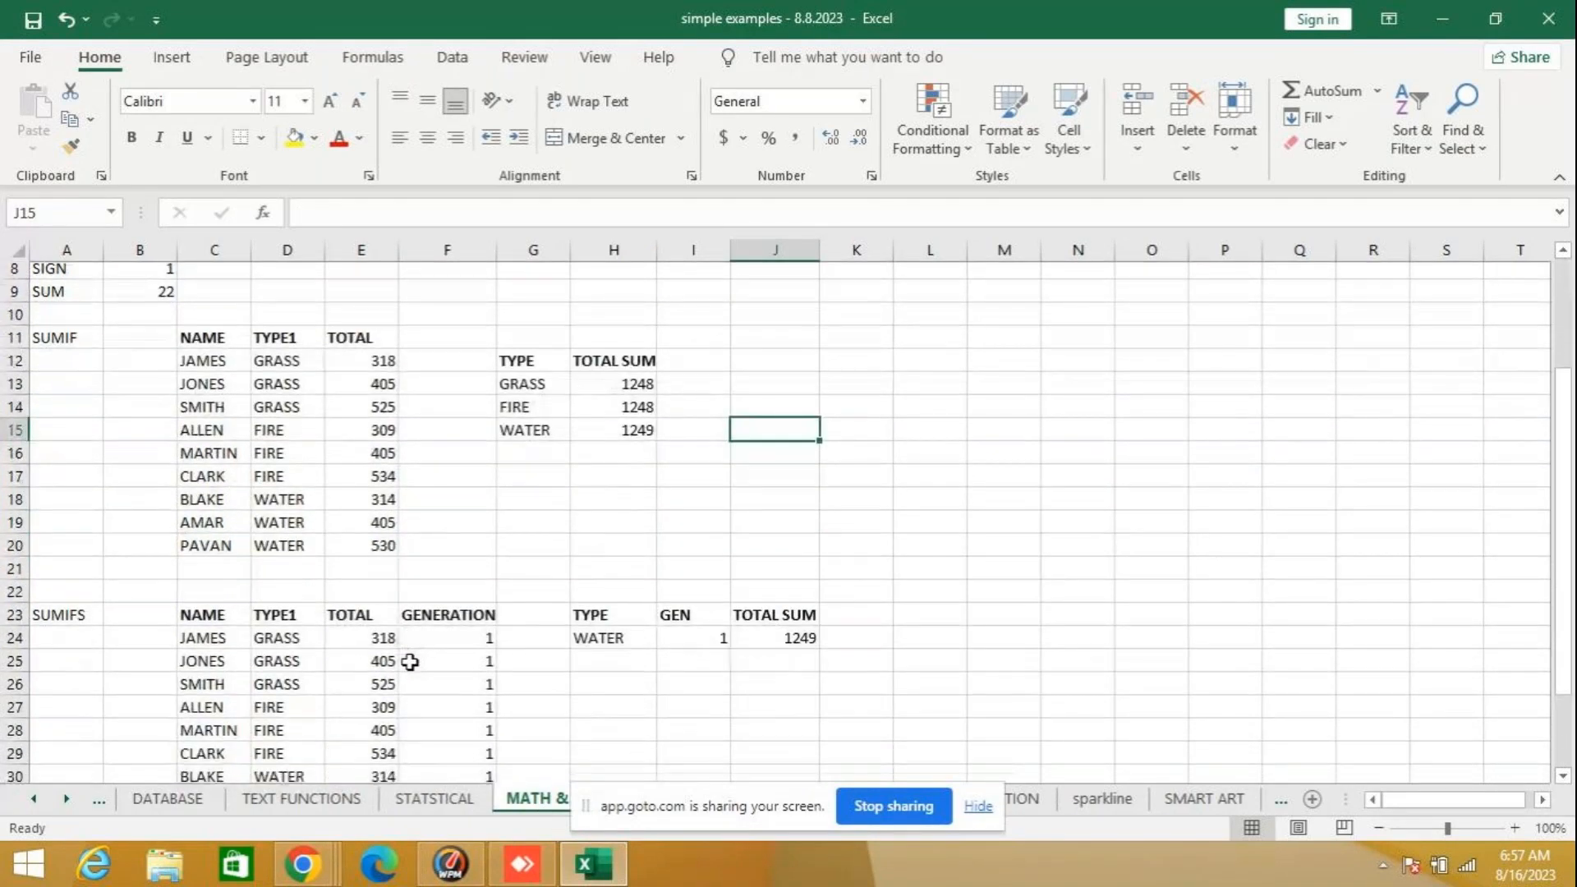
scroll(410, 663, "down", 1)
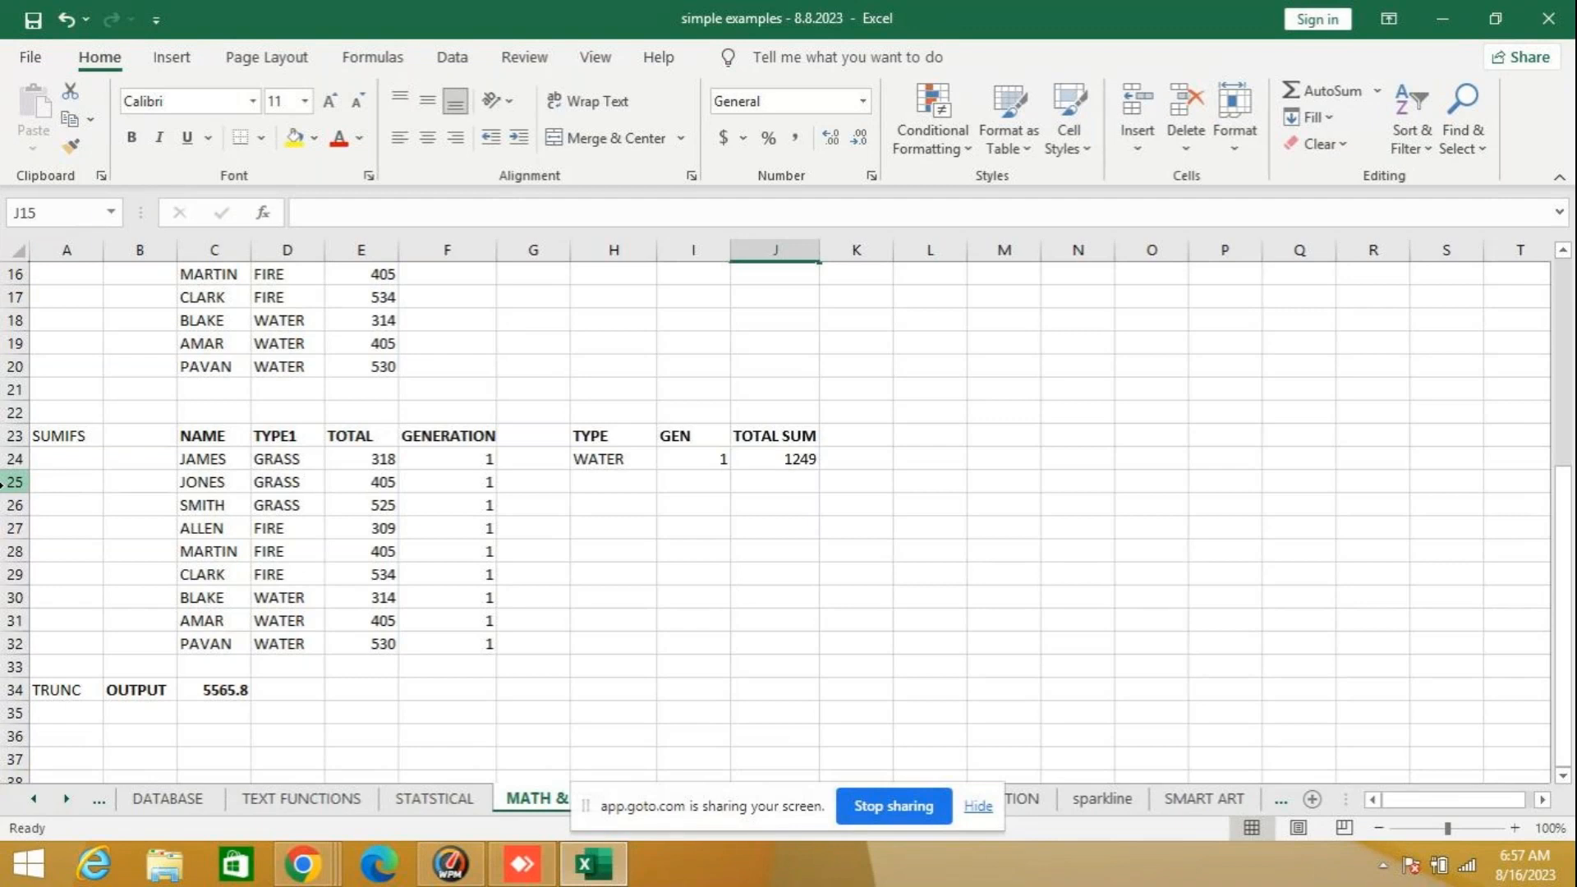
left_click(768, 465)
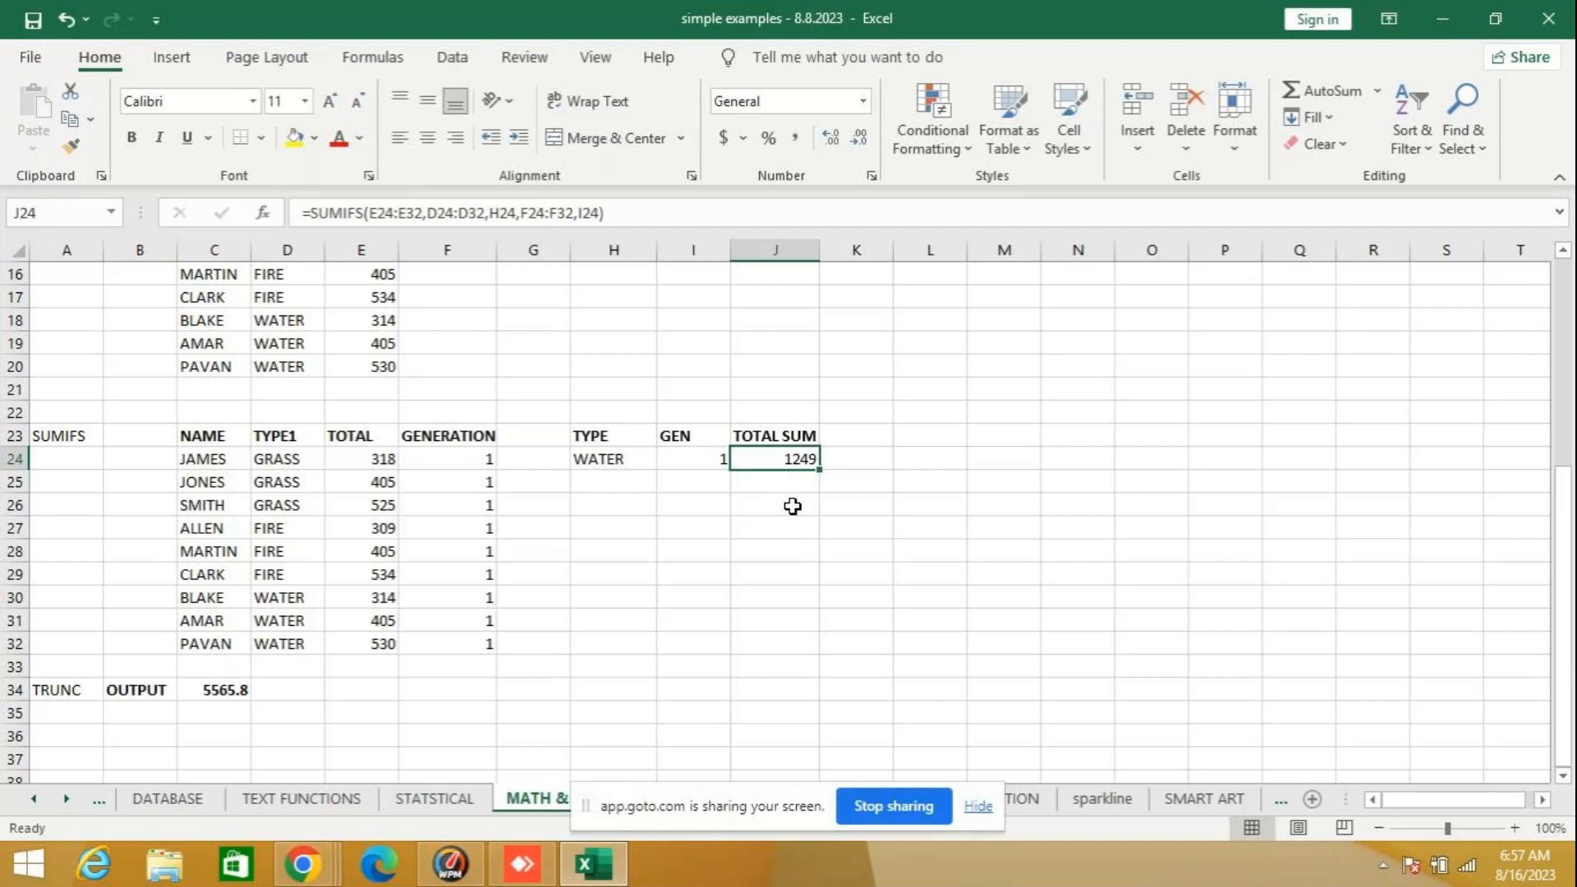
left_click_drag(380, 599, 379, 644)
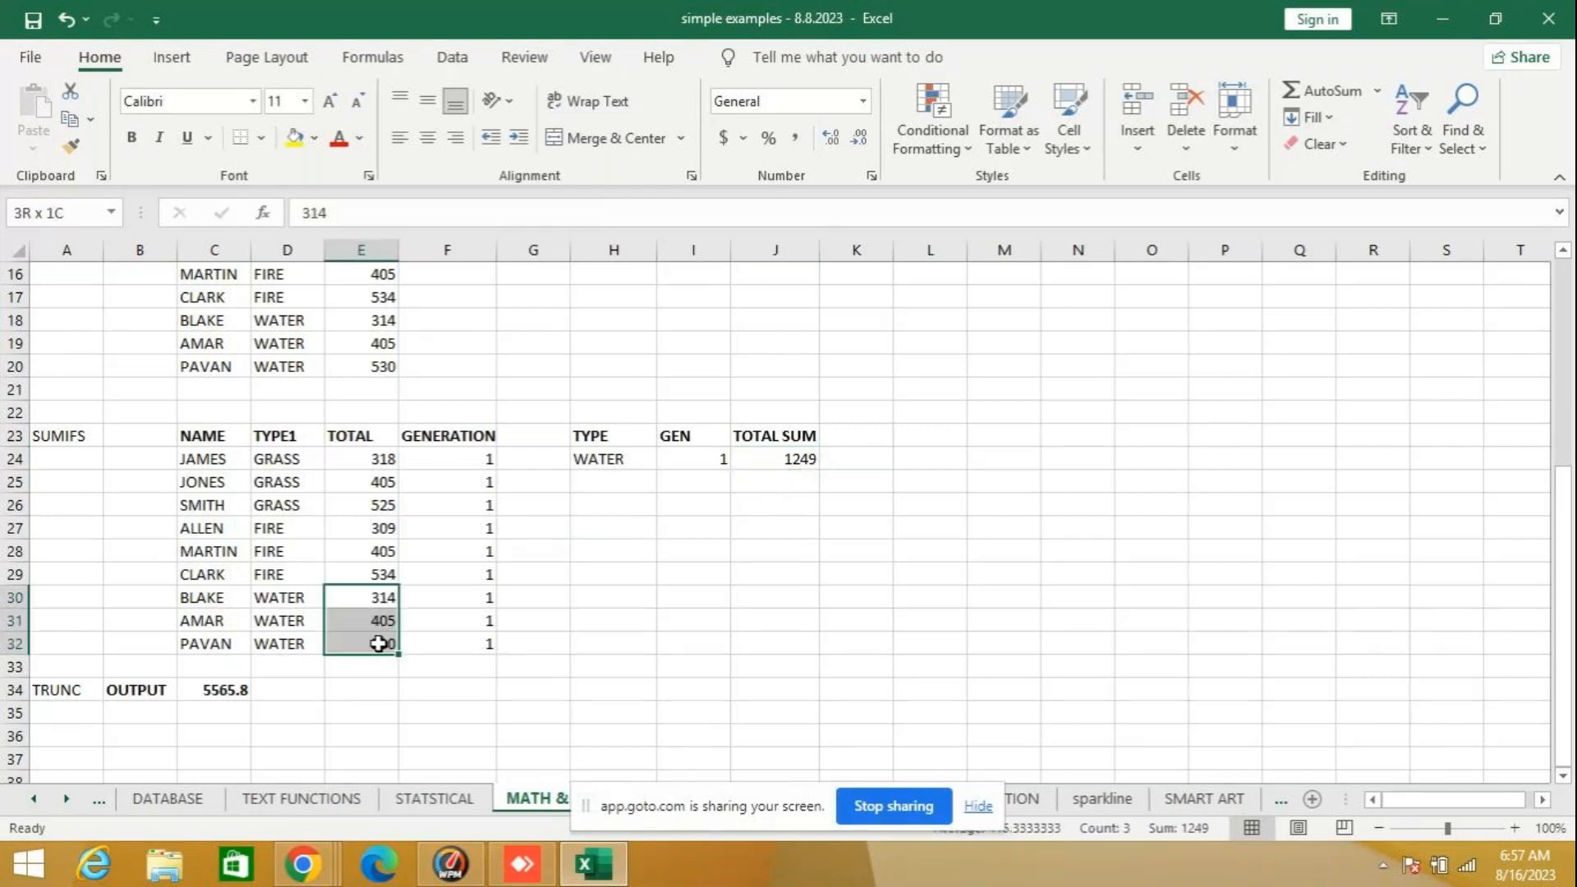
left_click(732, 535)
left_click(765, 458)
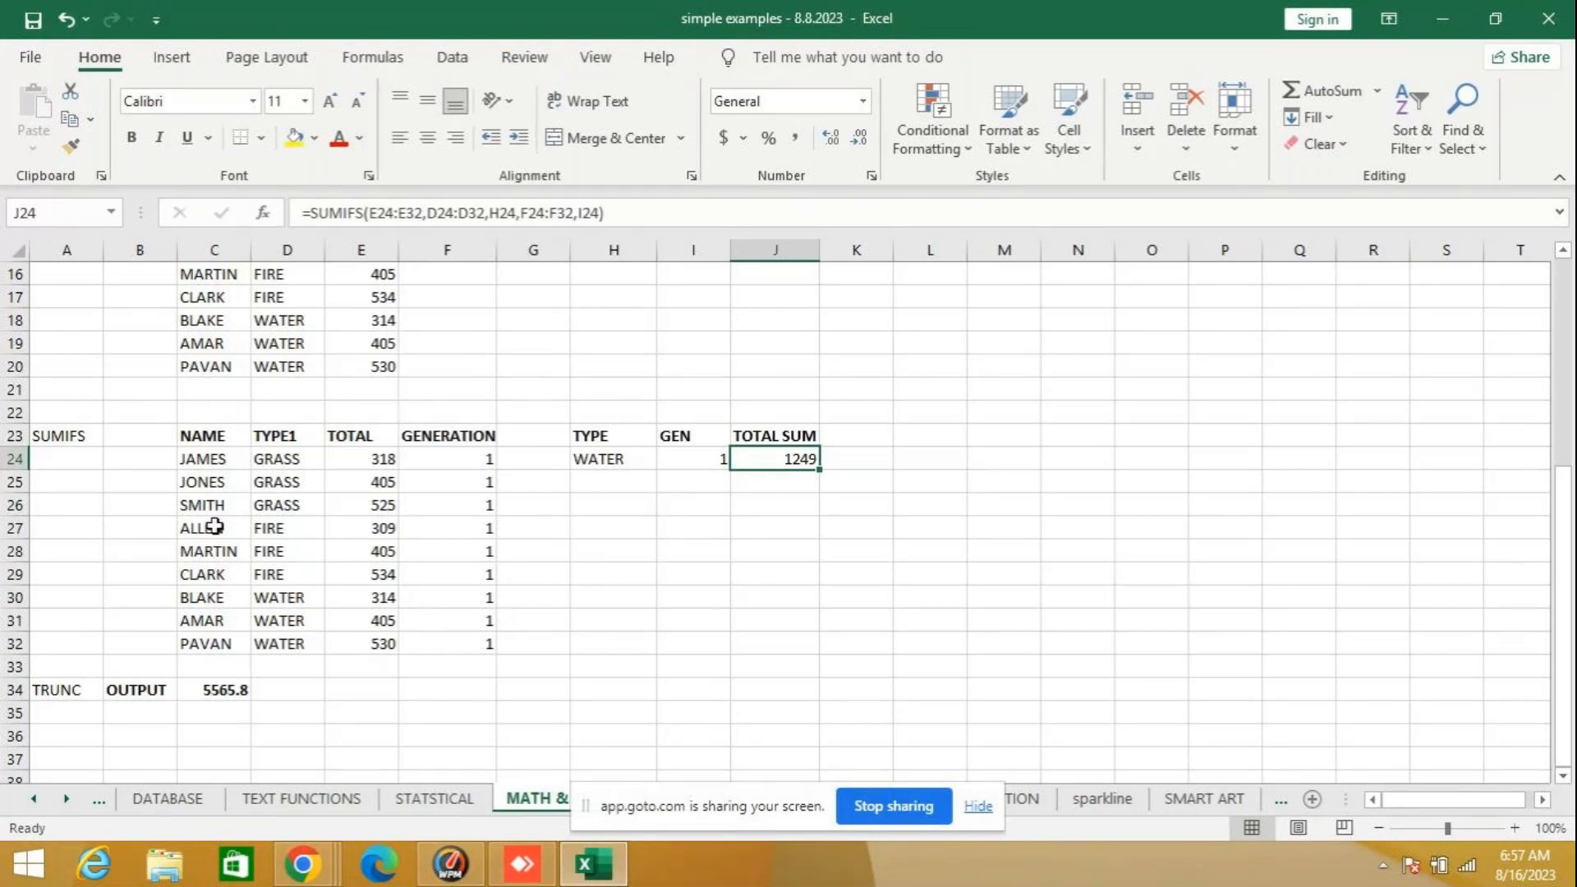
- Copy the SUMIFS example's TYPE1, TOTAL and GENERATION columns, D23:F32, to Sheet17 starting at A31
left_click_drag(207, 440, 482, 637)
left_click_drag(278, 437, 470, 652)
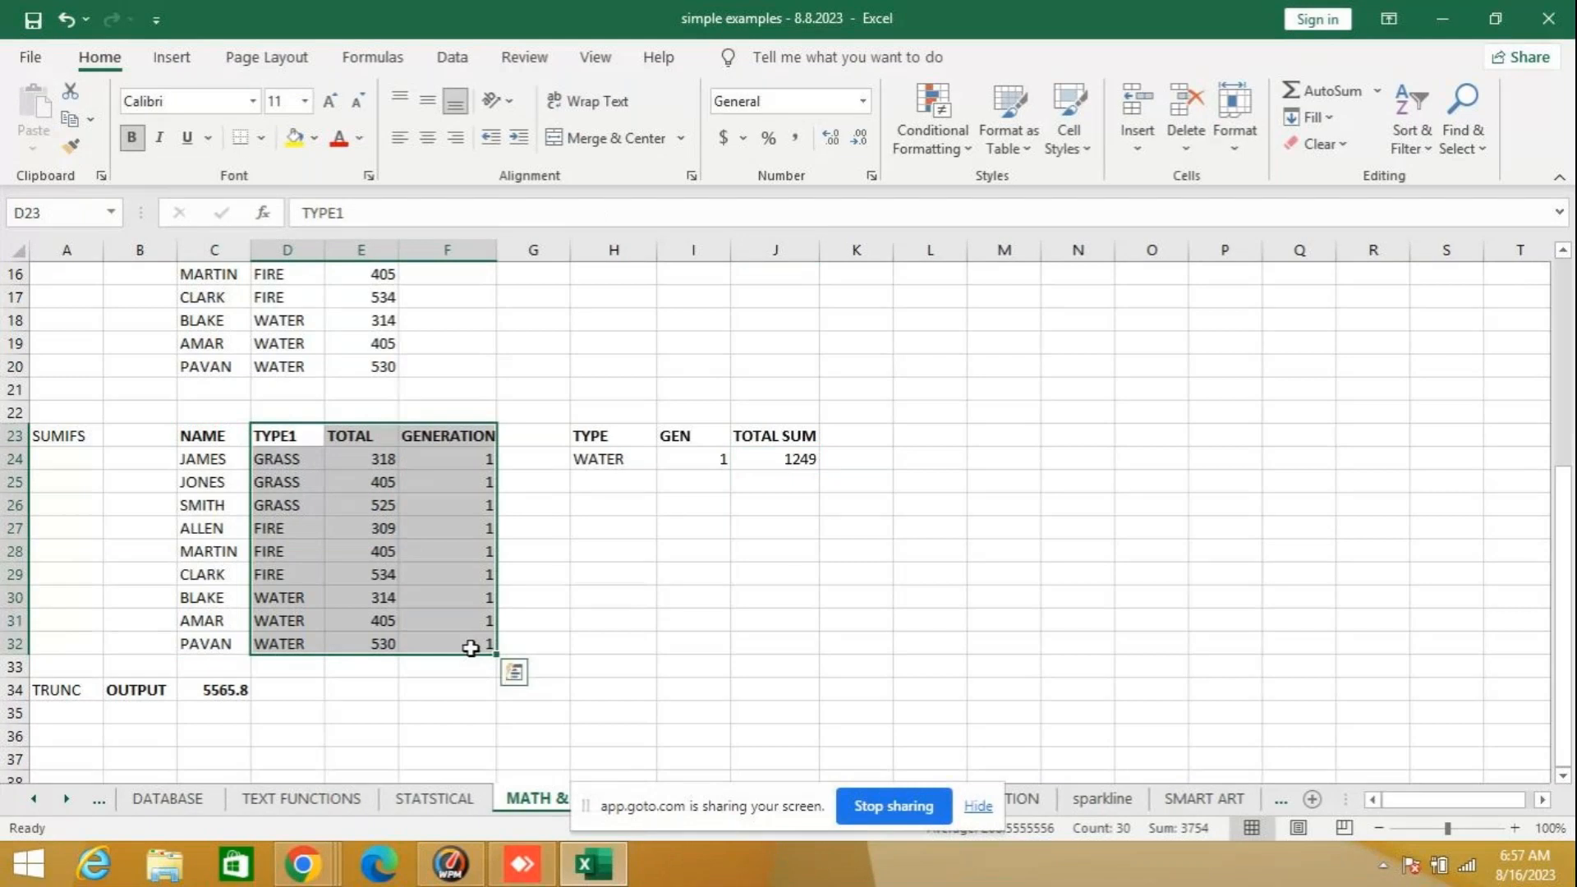
key("ctrl+c")
left_click(32, 802)
left_click(156, 798)
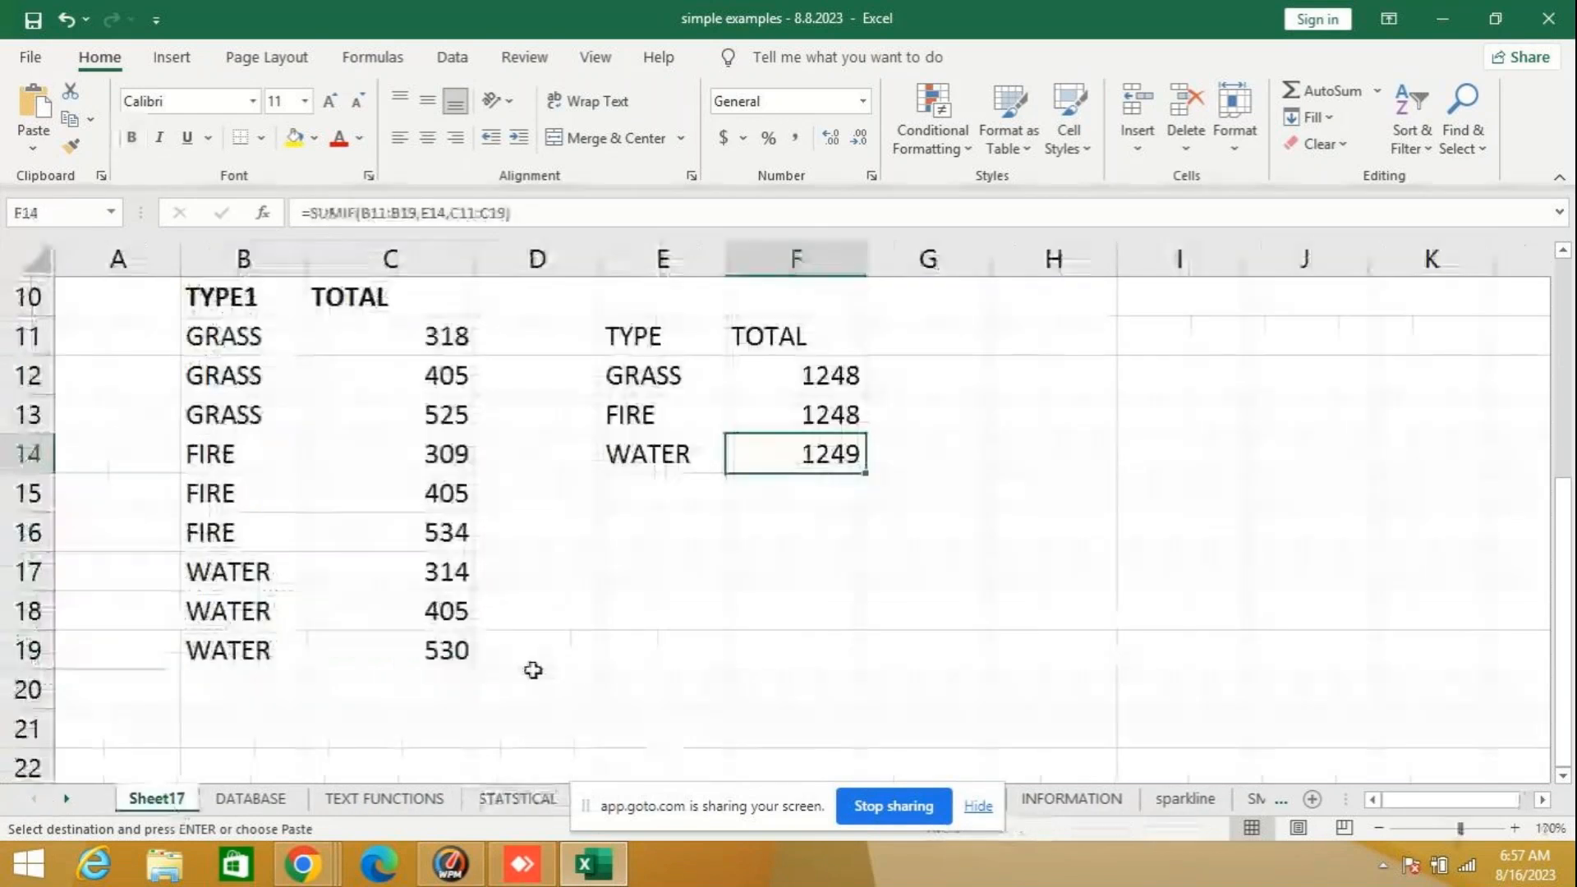
scroll(175, 620, "down", 6)
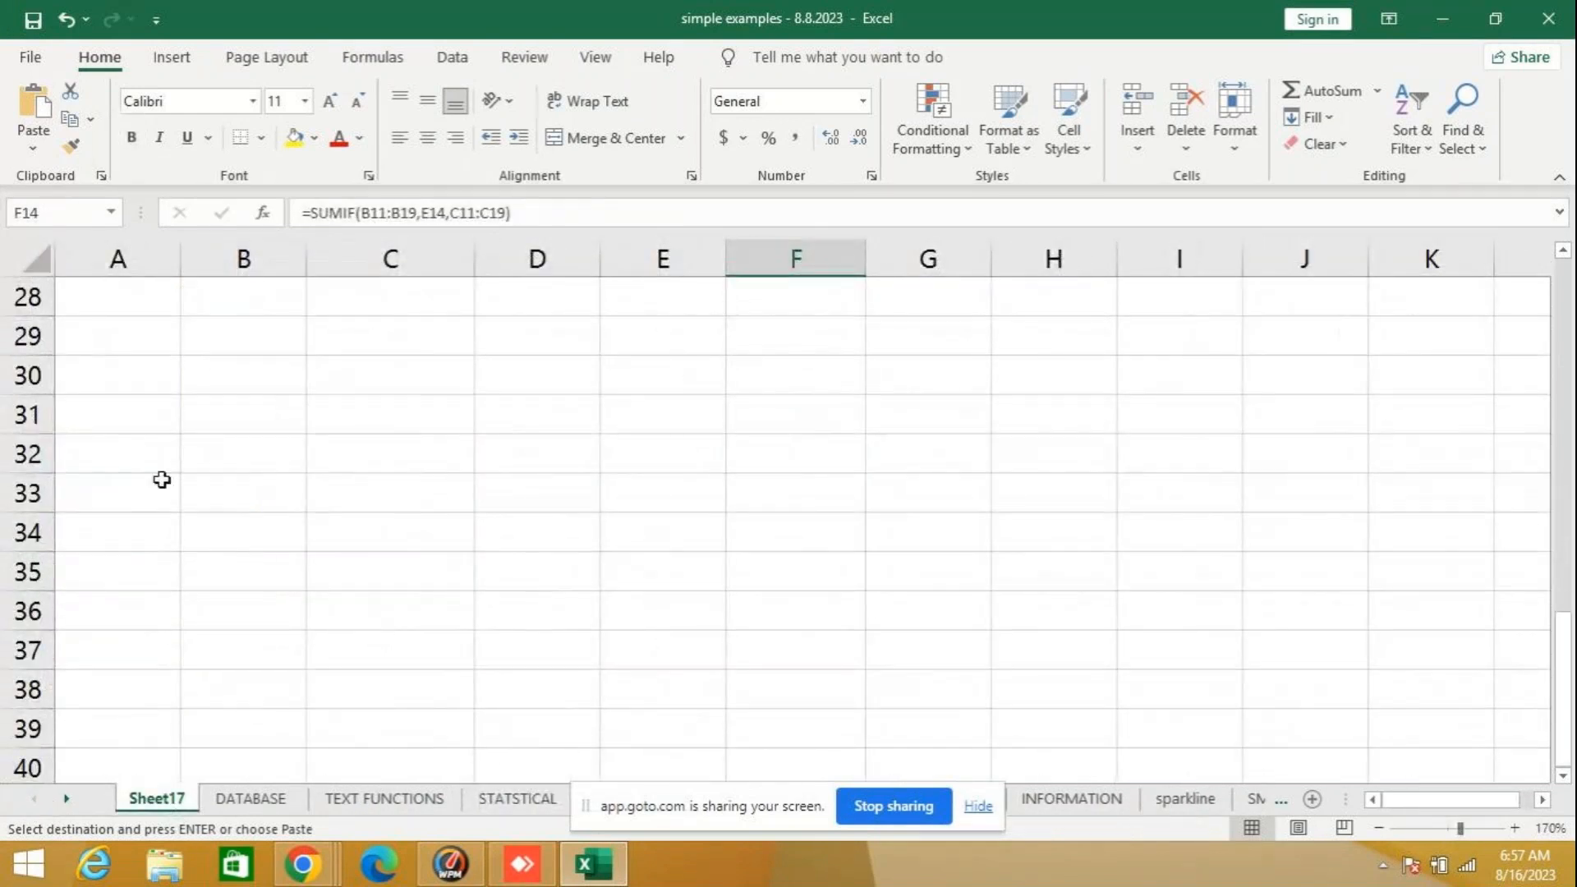
left_click(140, 406)
key("ctrl+v")
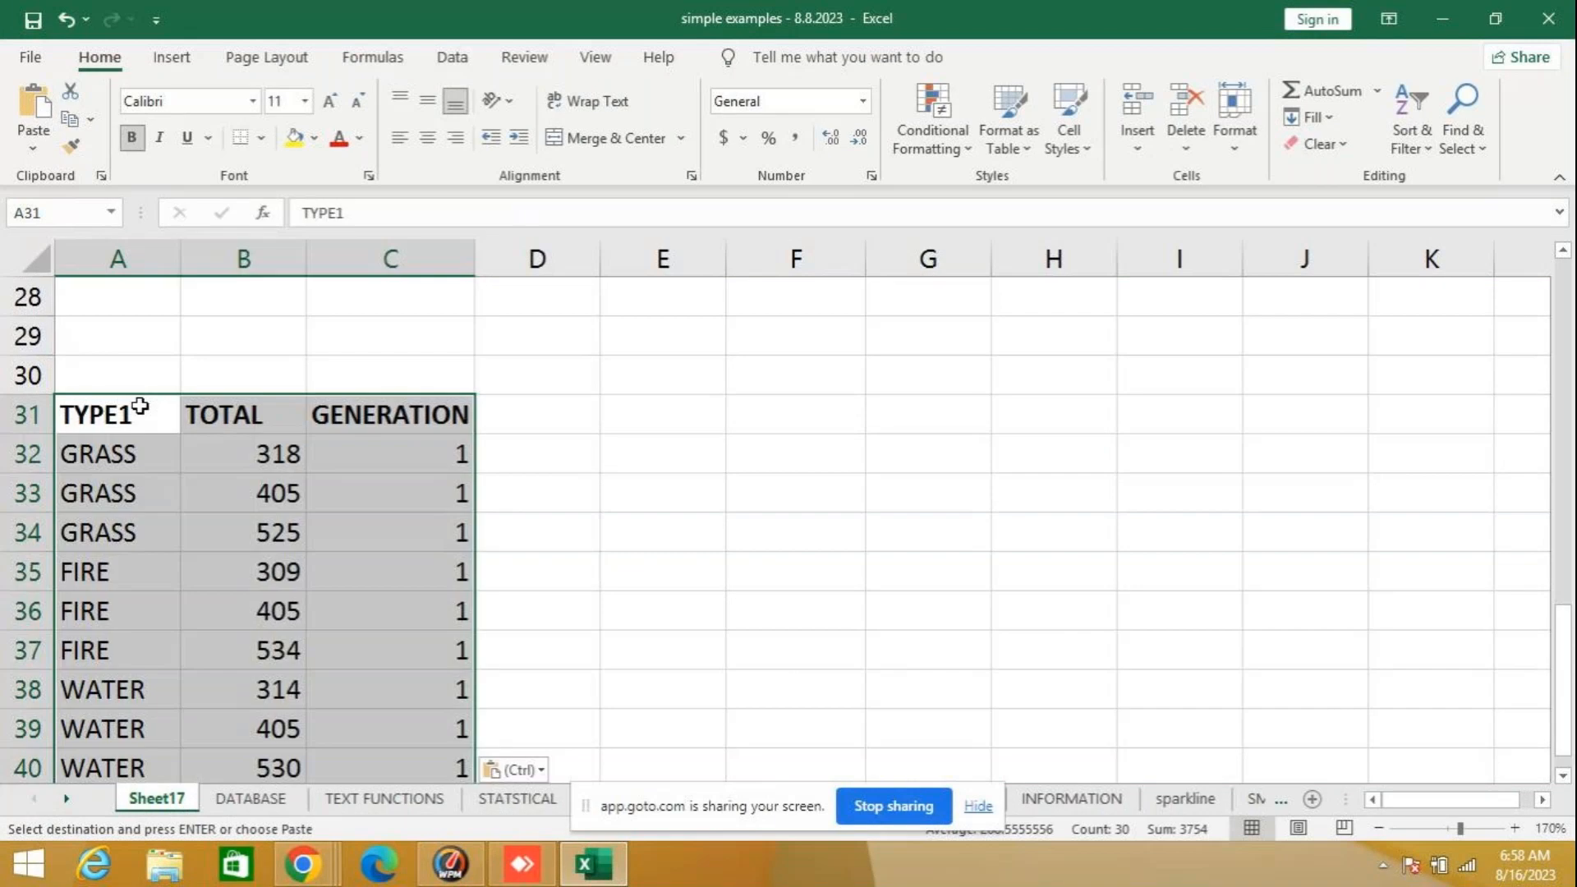
left_click(658, 421)
type("=")
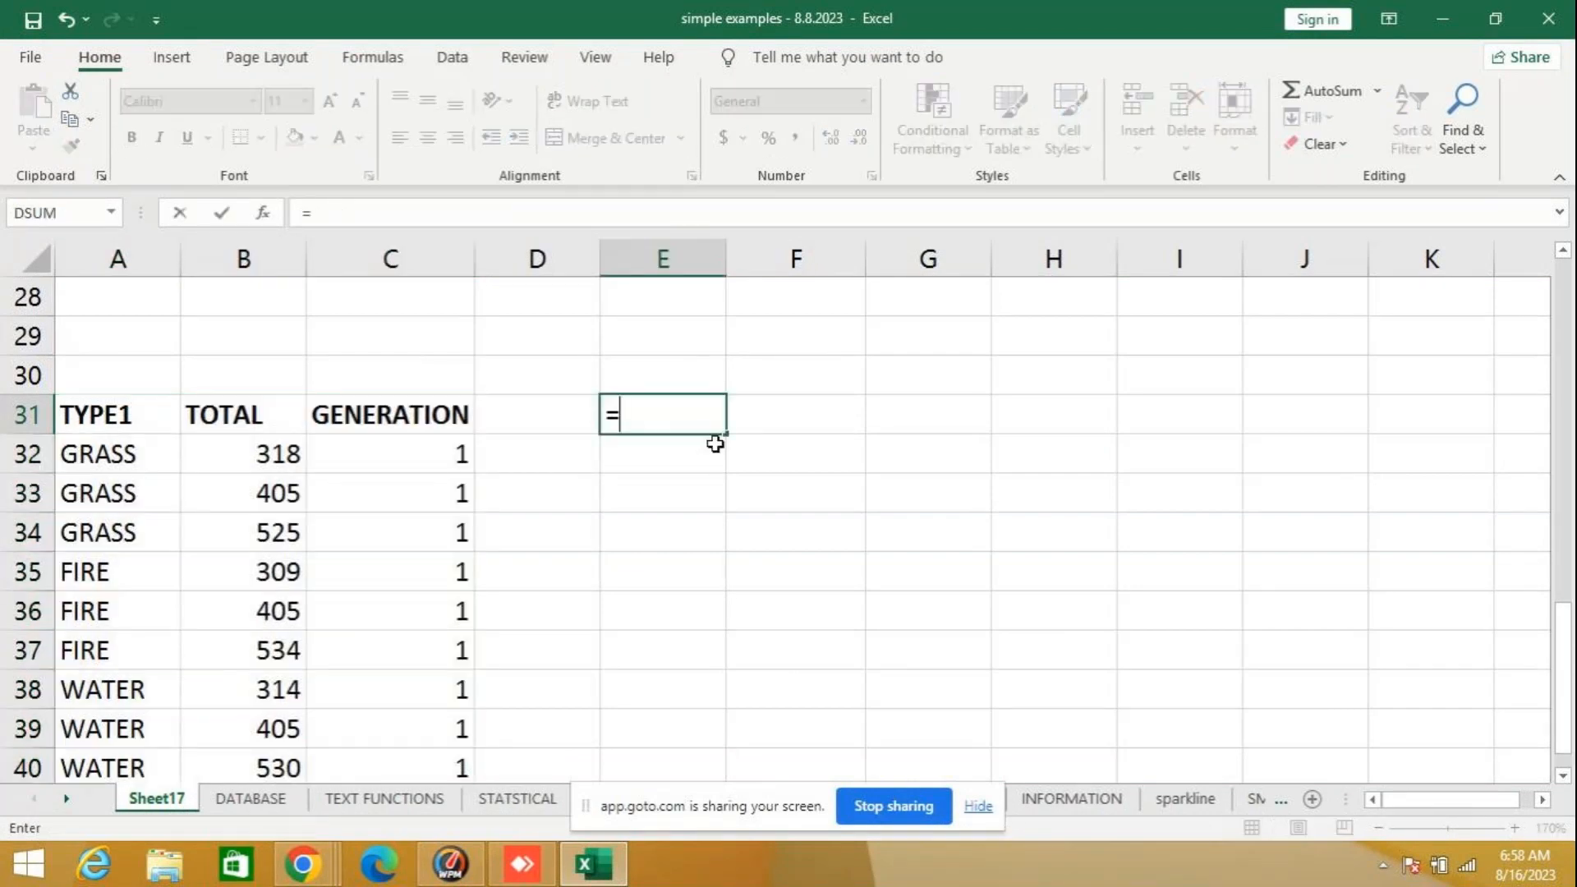
type("SUMIFS")
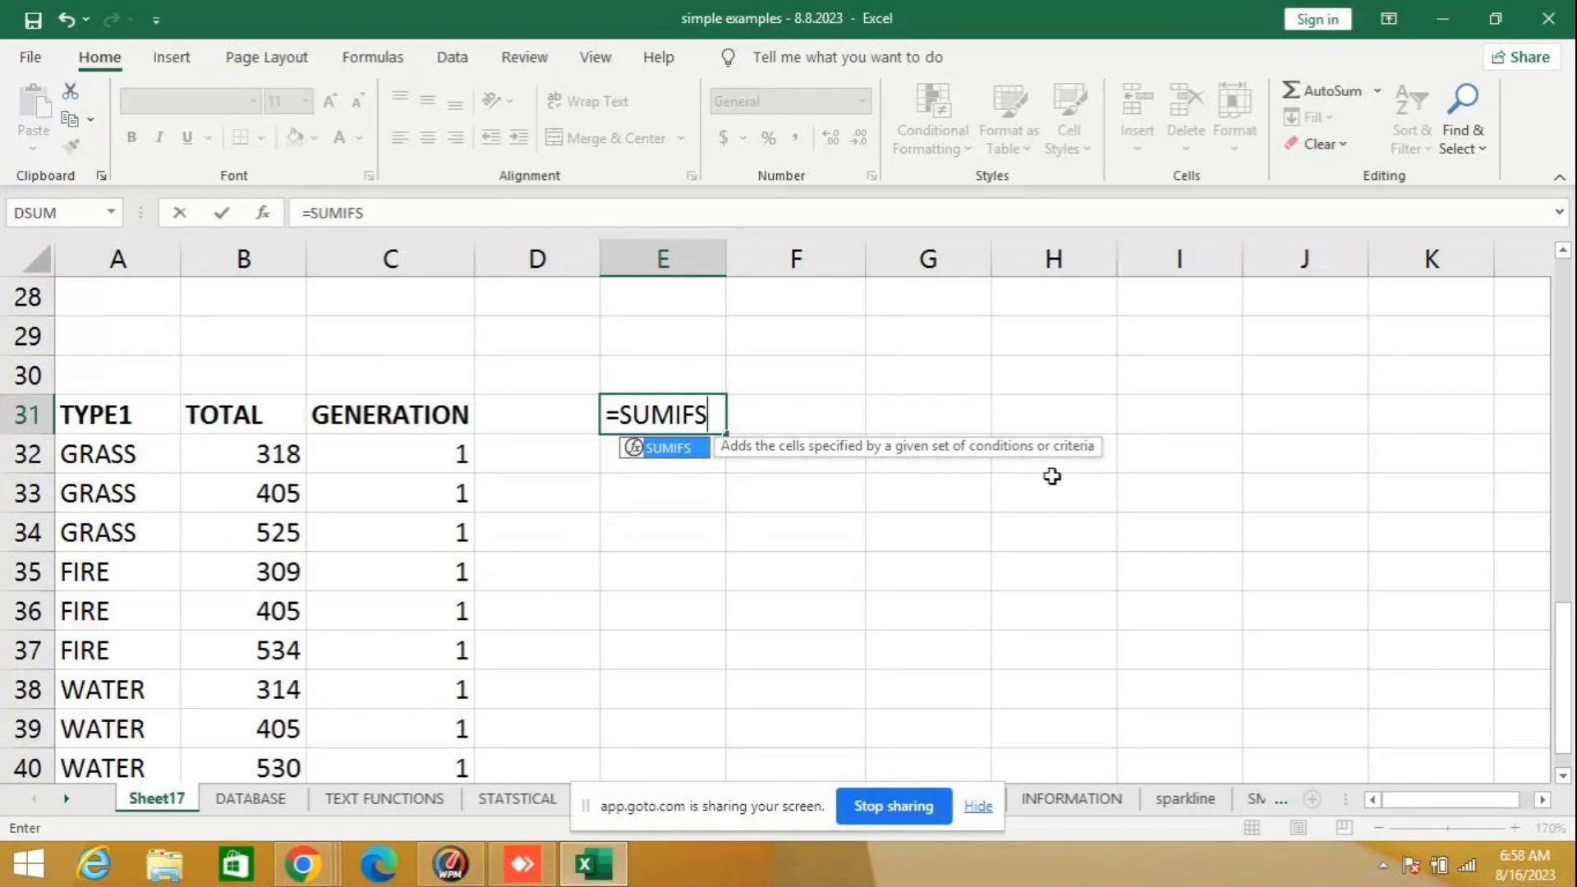
key("BackSpace")
key("BackSpace")
key("BackSpace")
key("BackSpace")
key("BackSpace")
key("BackSpace")
key("BackSpace")
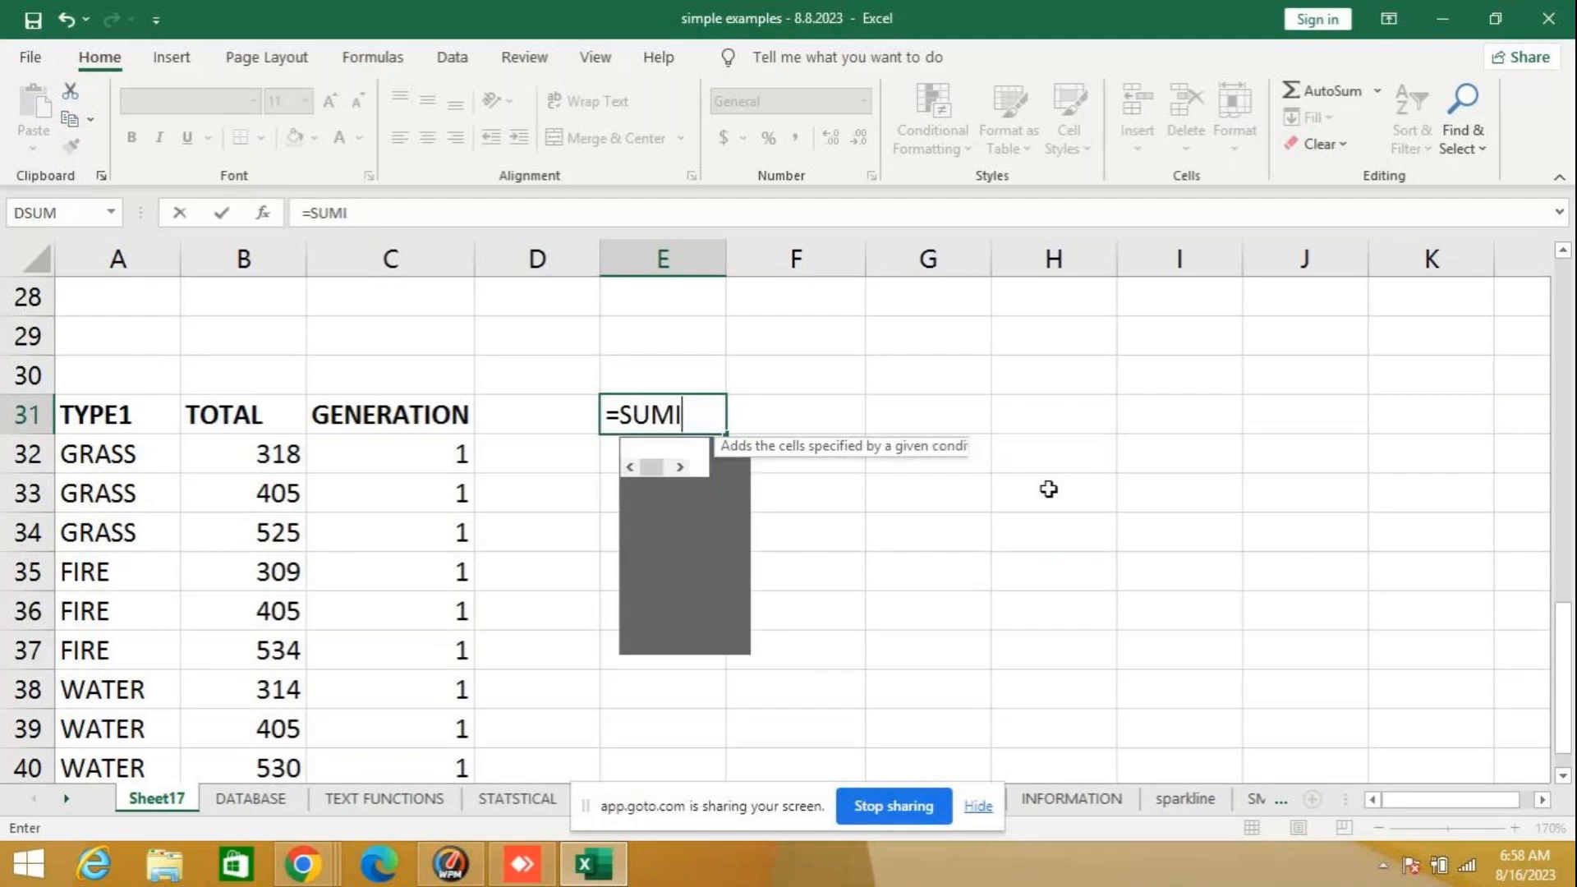
key("Return")
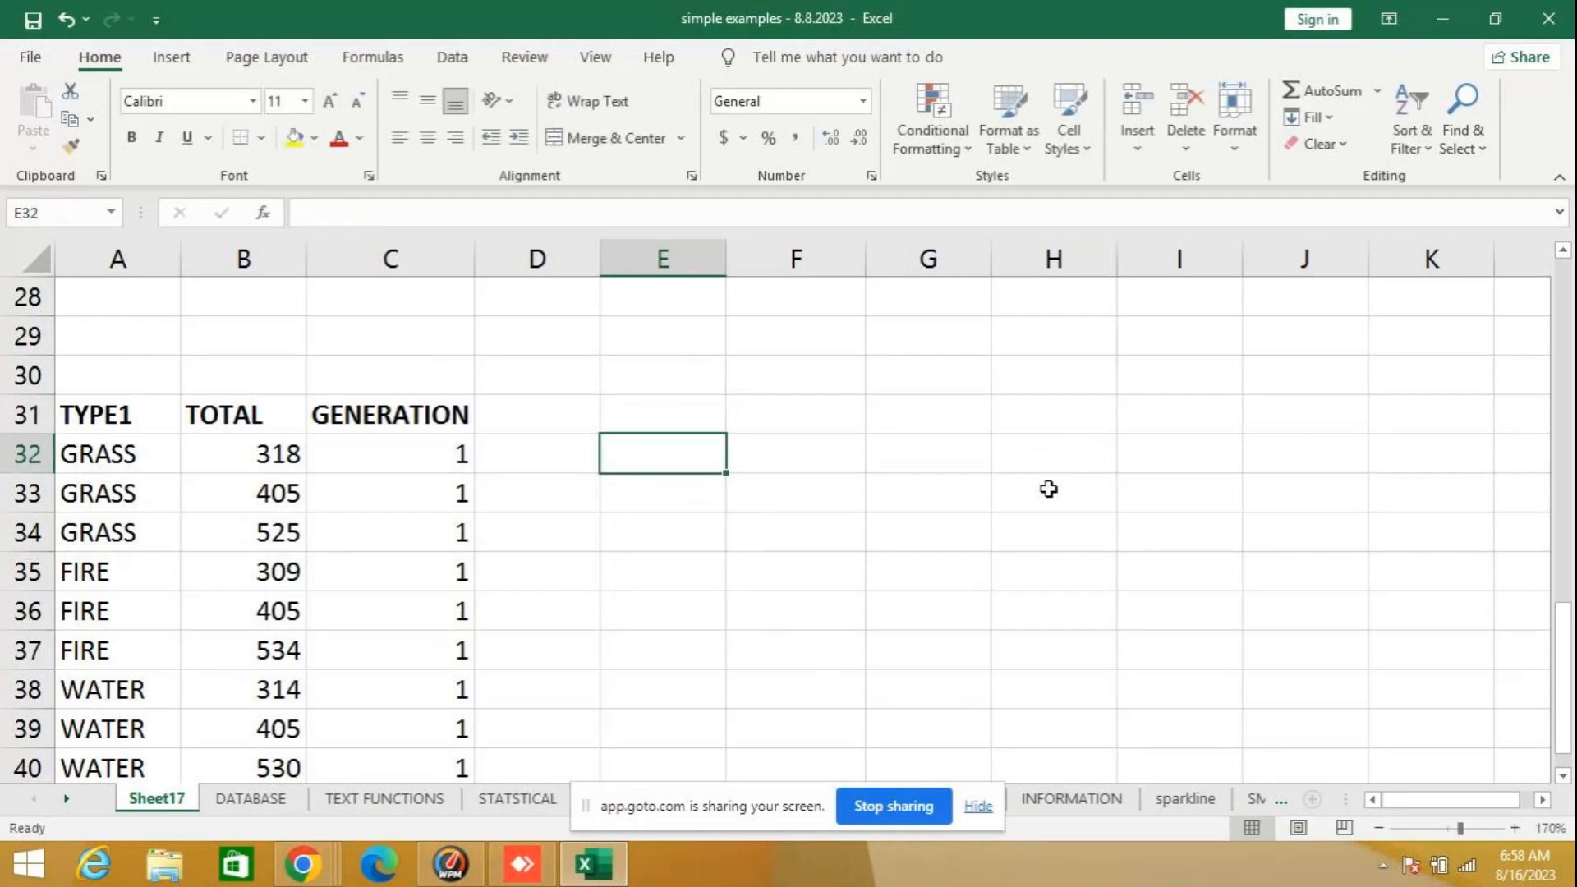
- Copy the TYPE1 header from A31 to E31 on Sheet17 and check the SUMIFS example's criteria headers on the Math & Trig sheet
left_click(109, 422)
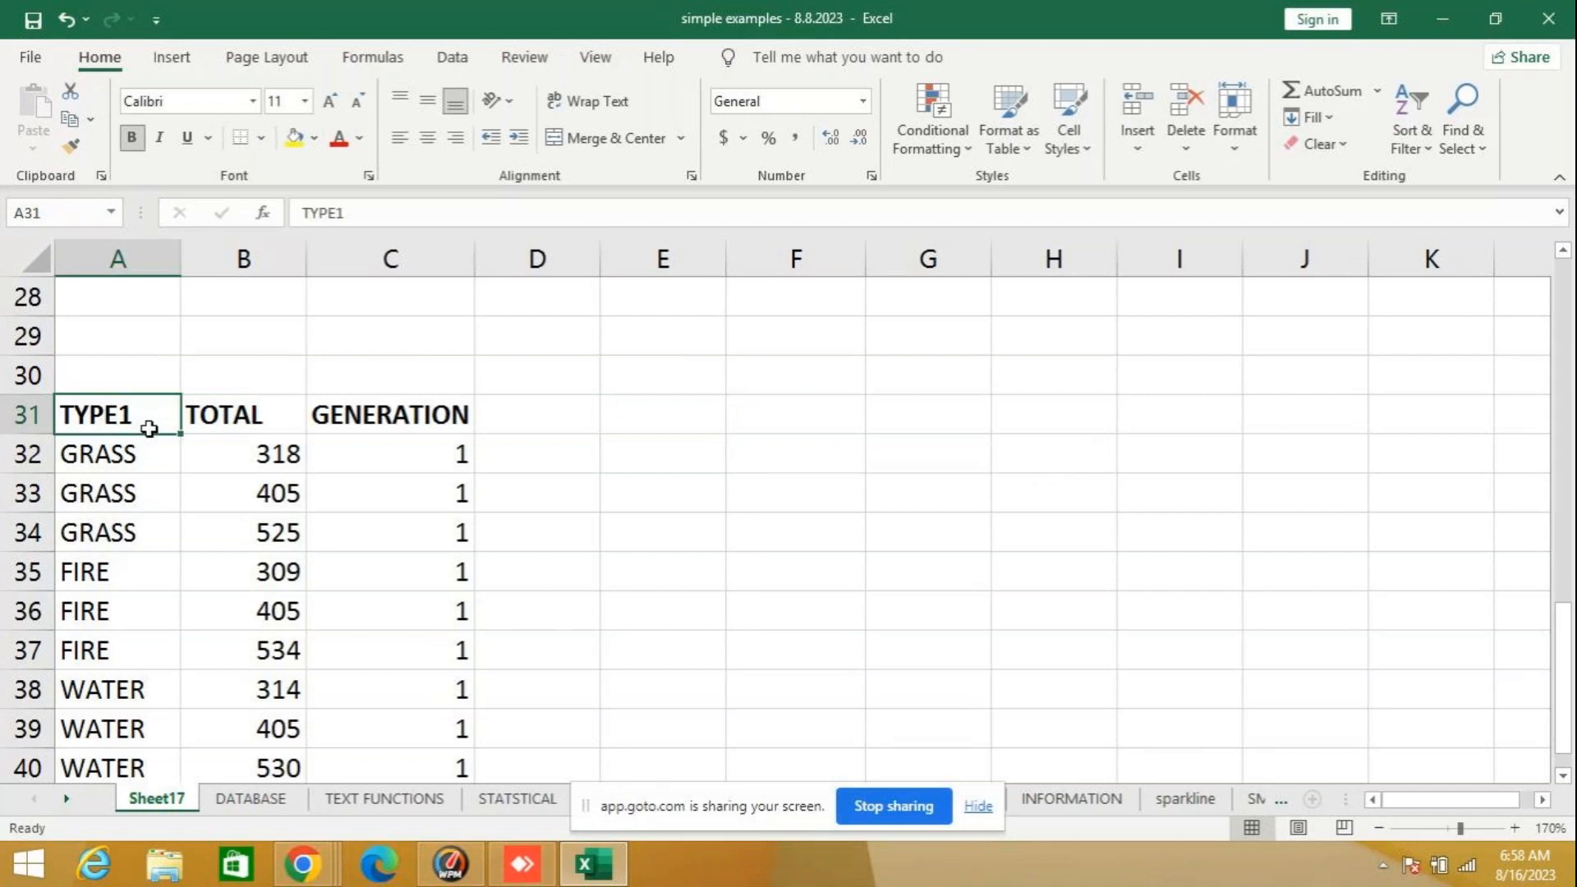
left_click_drag(149, 432, 672, 420)
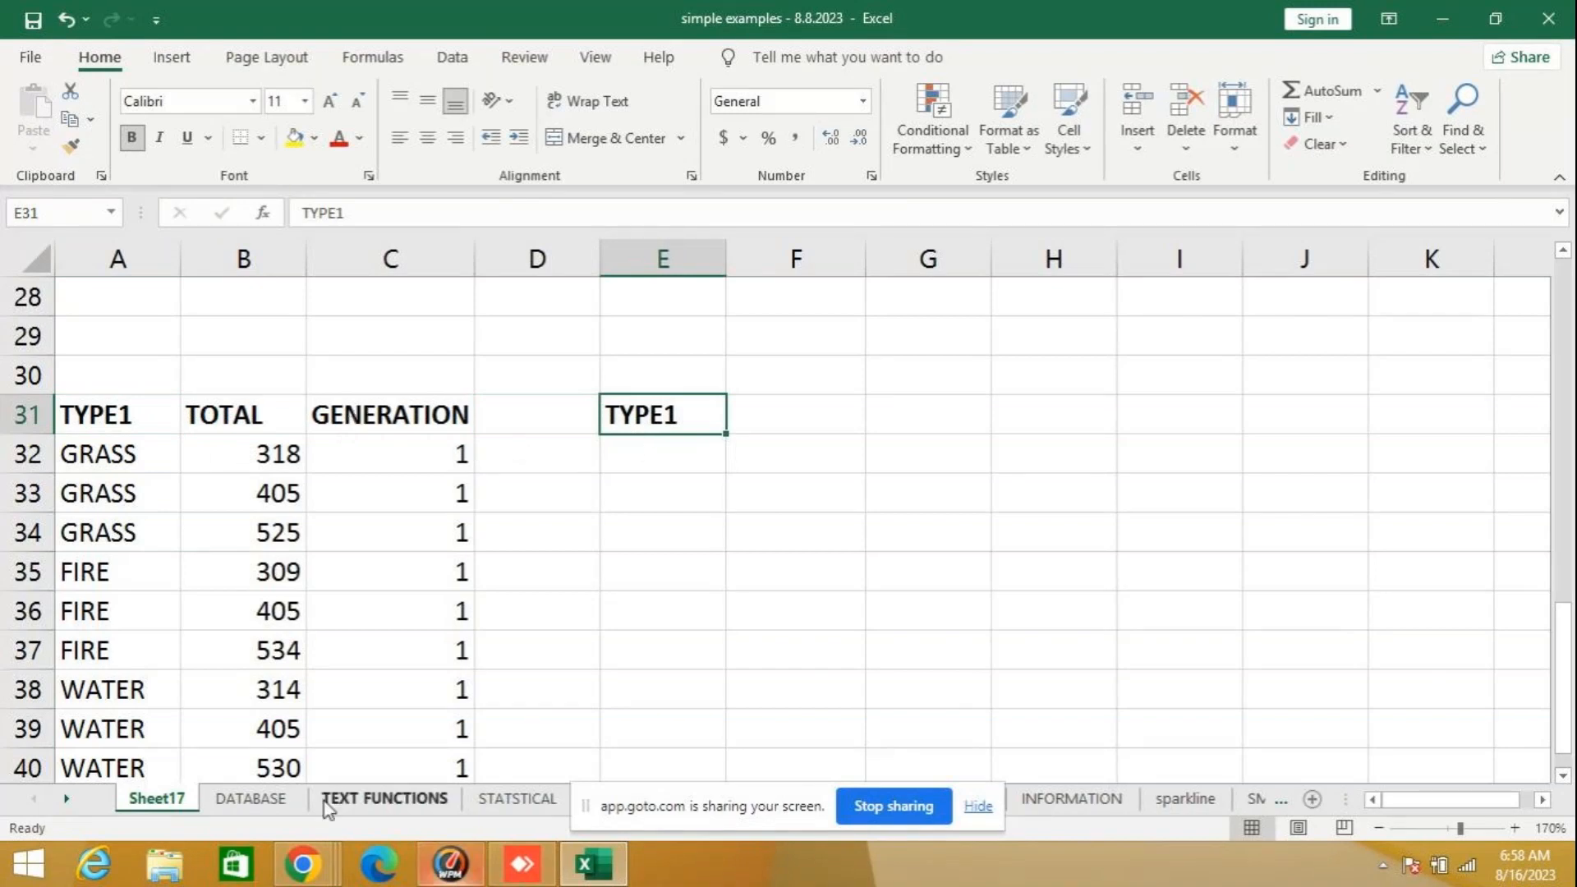
left_click(67, 799)
left_click(68, 800)
left_click(67, 799)
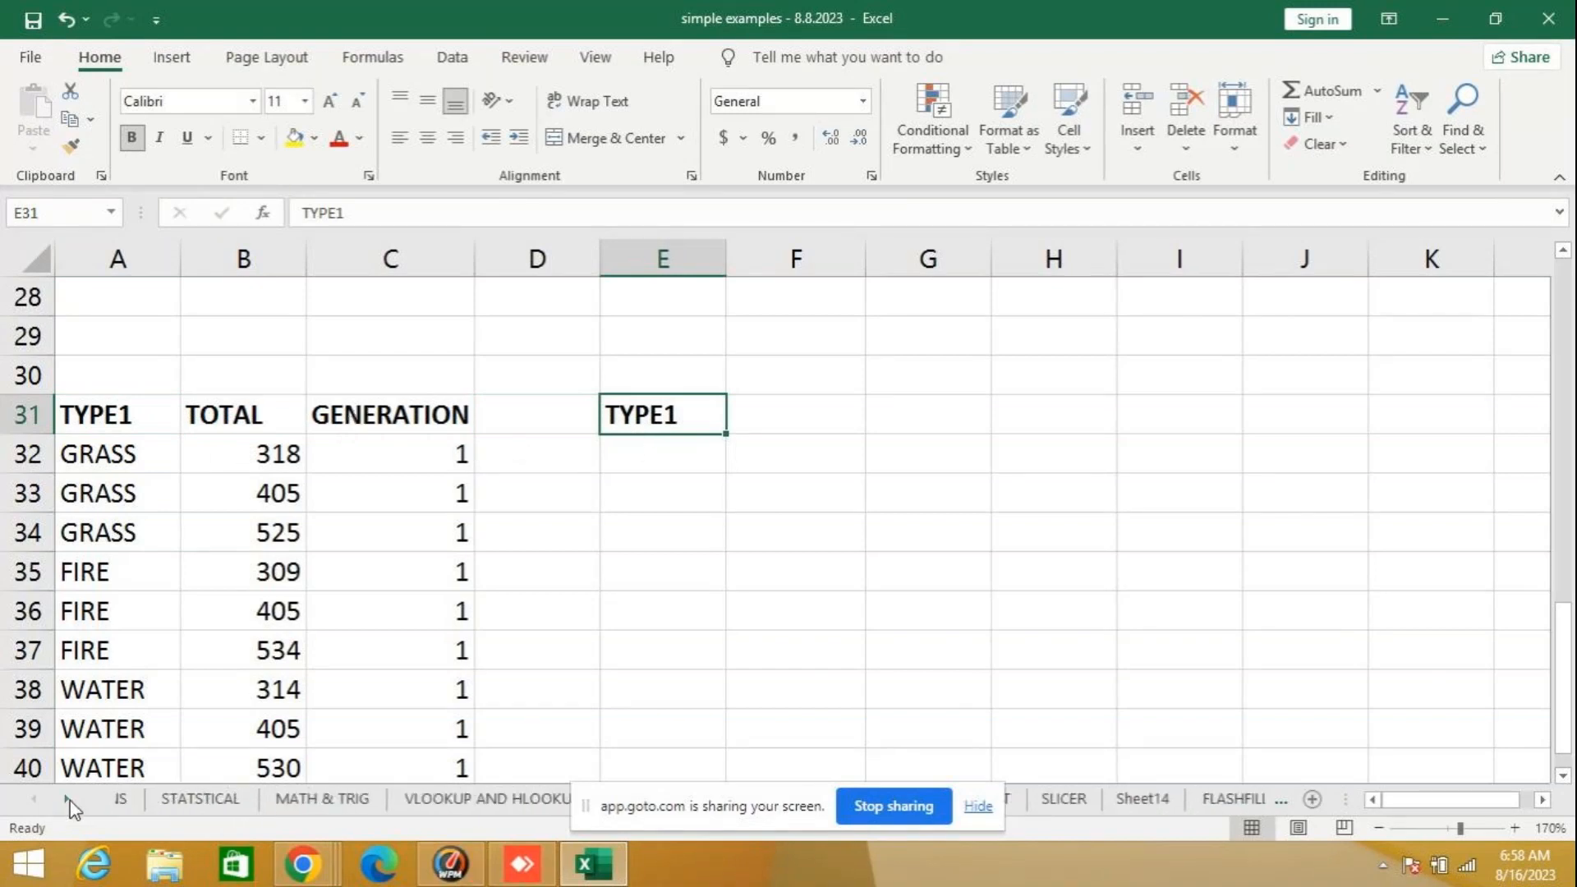
left_click(296, 805)
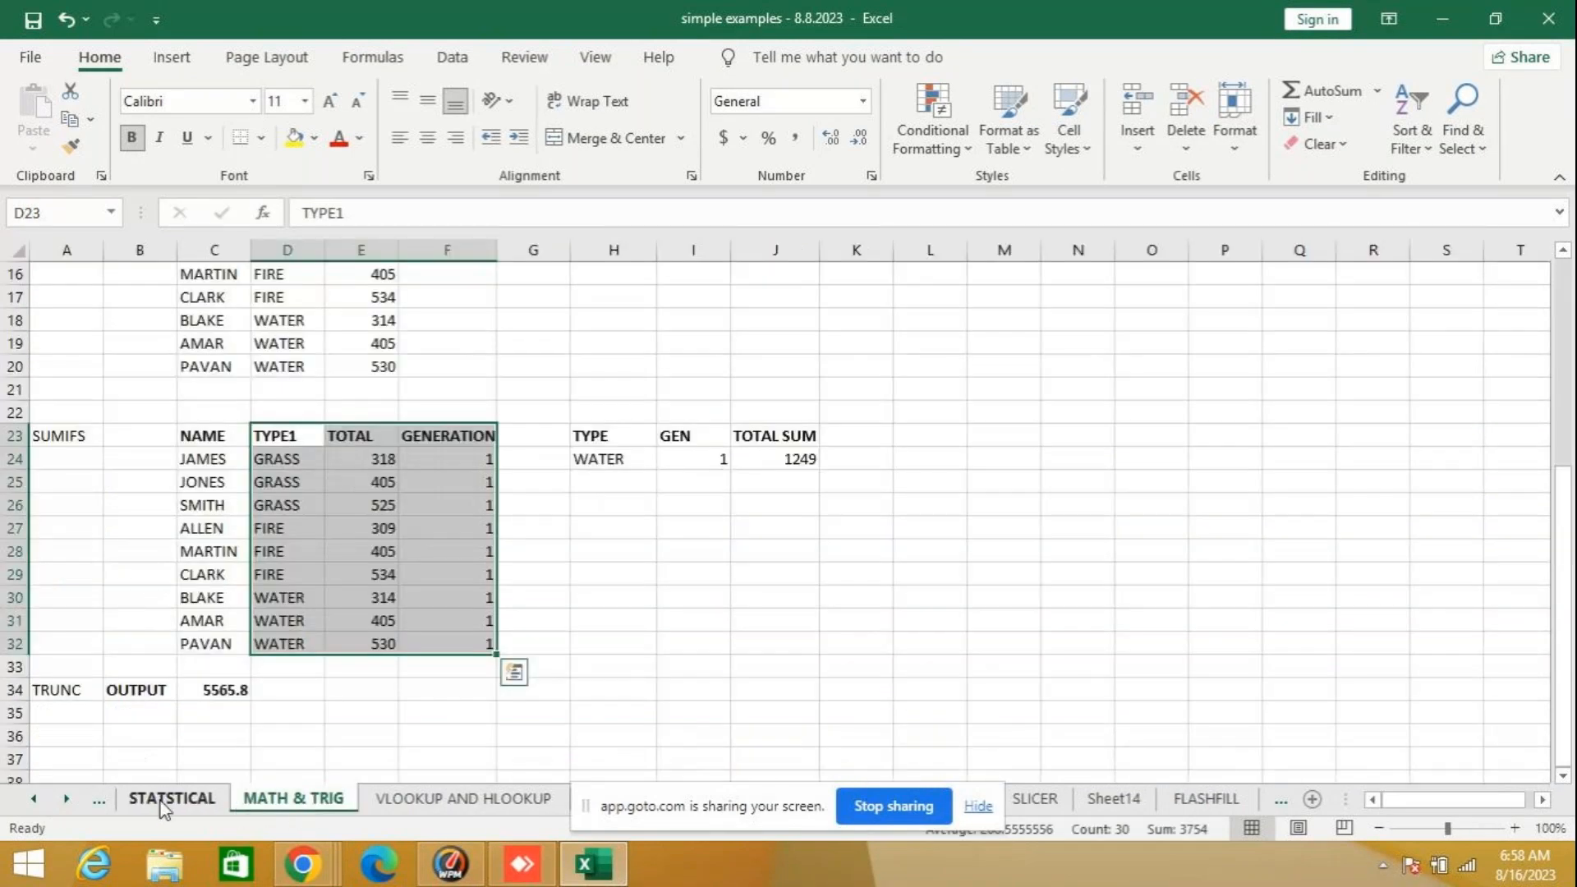
left_click(33, 795)
left_click(33, 796)
left_click(33, 795)
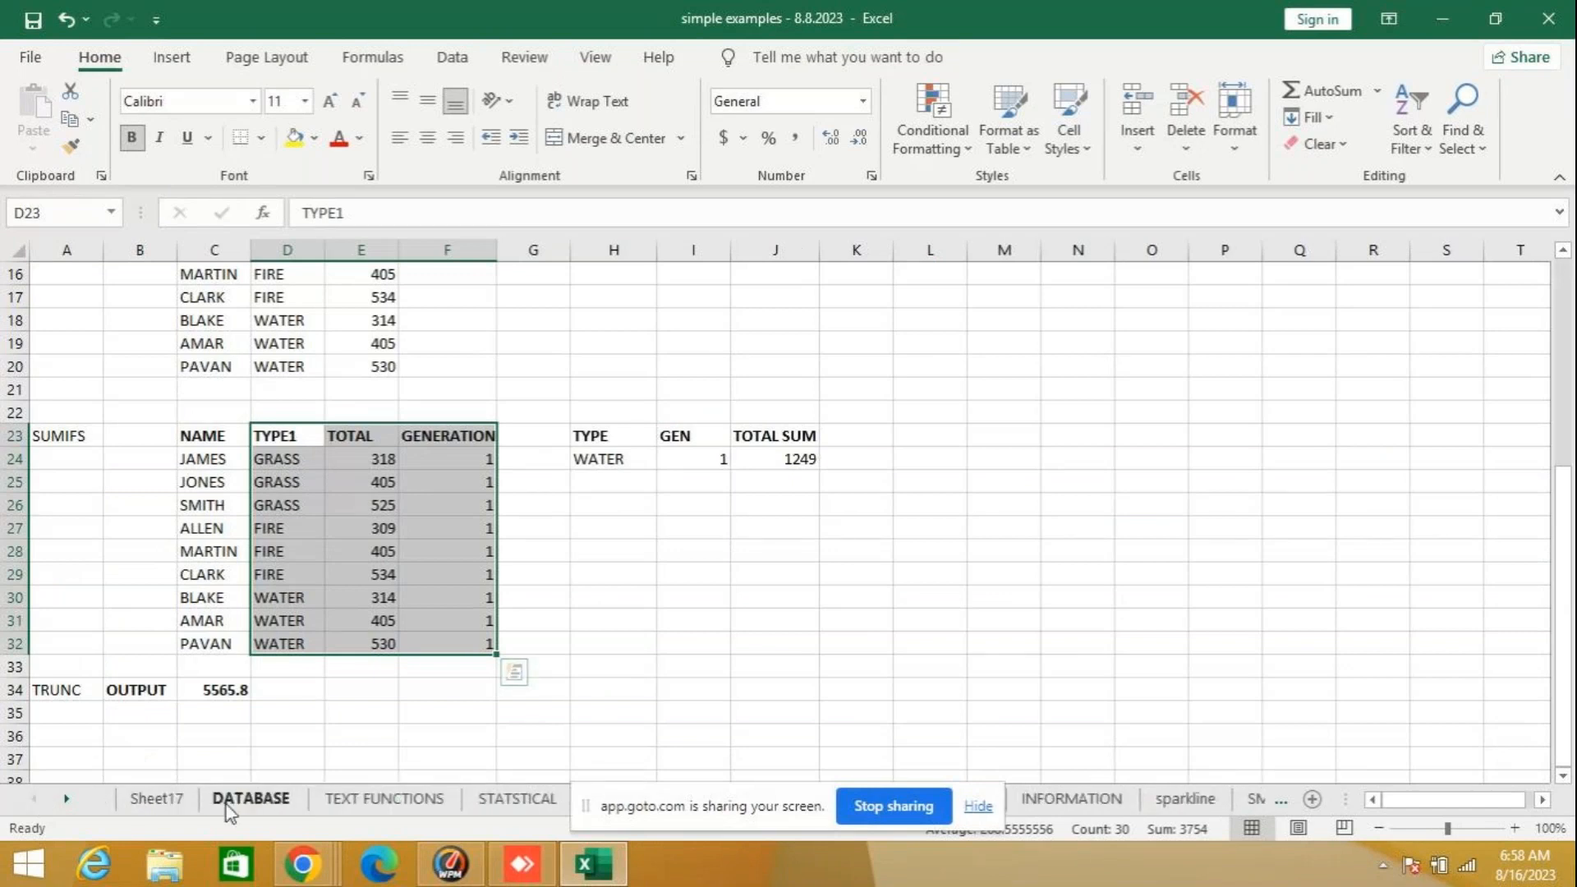
left_click(156, 799)
- Enter the headers GEN in F31 and TOTALSUM in G31 on Sheet17
left_click(804, 413)
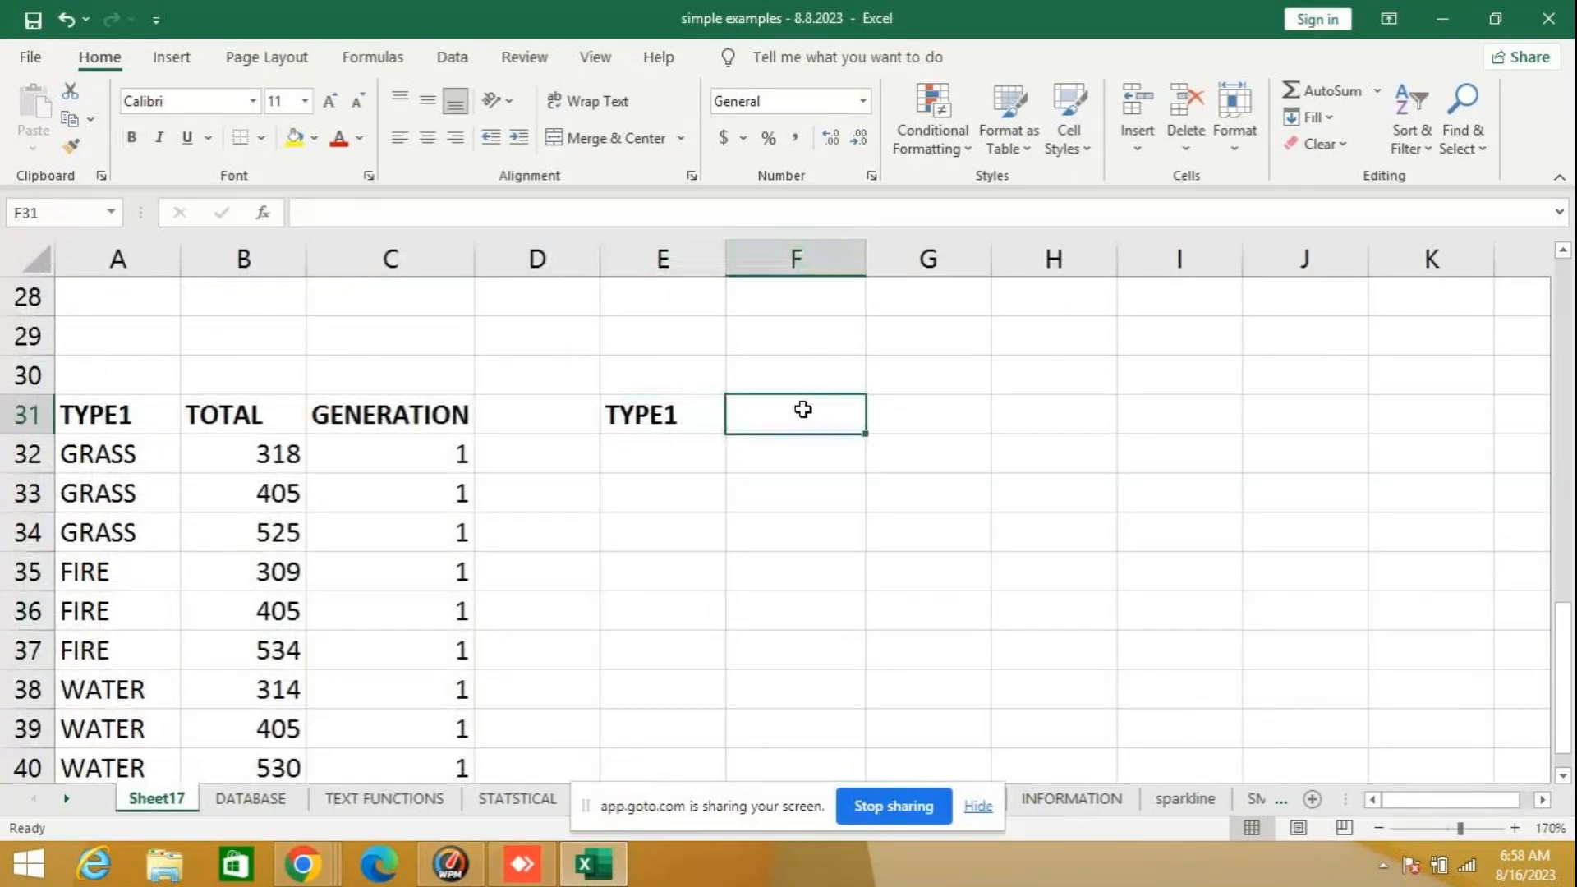
type("GEN")
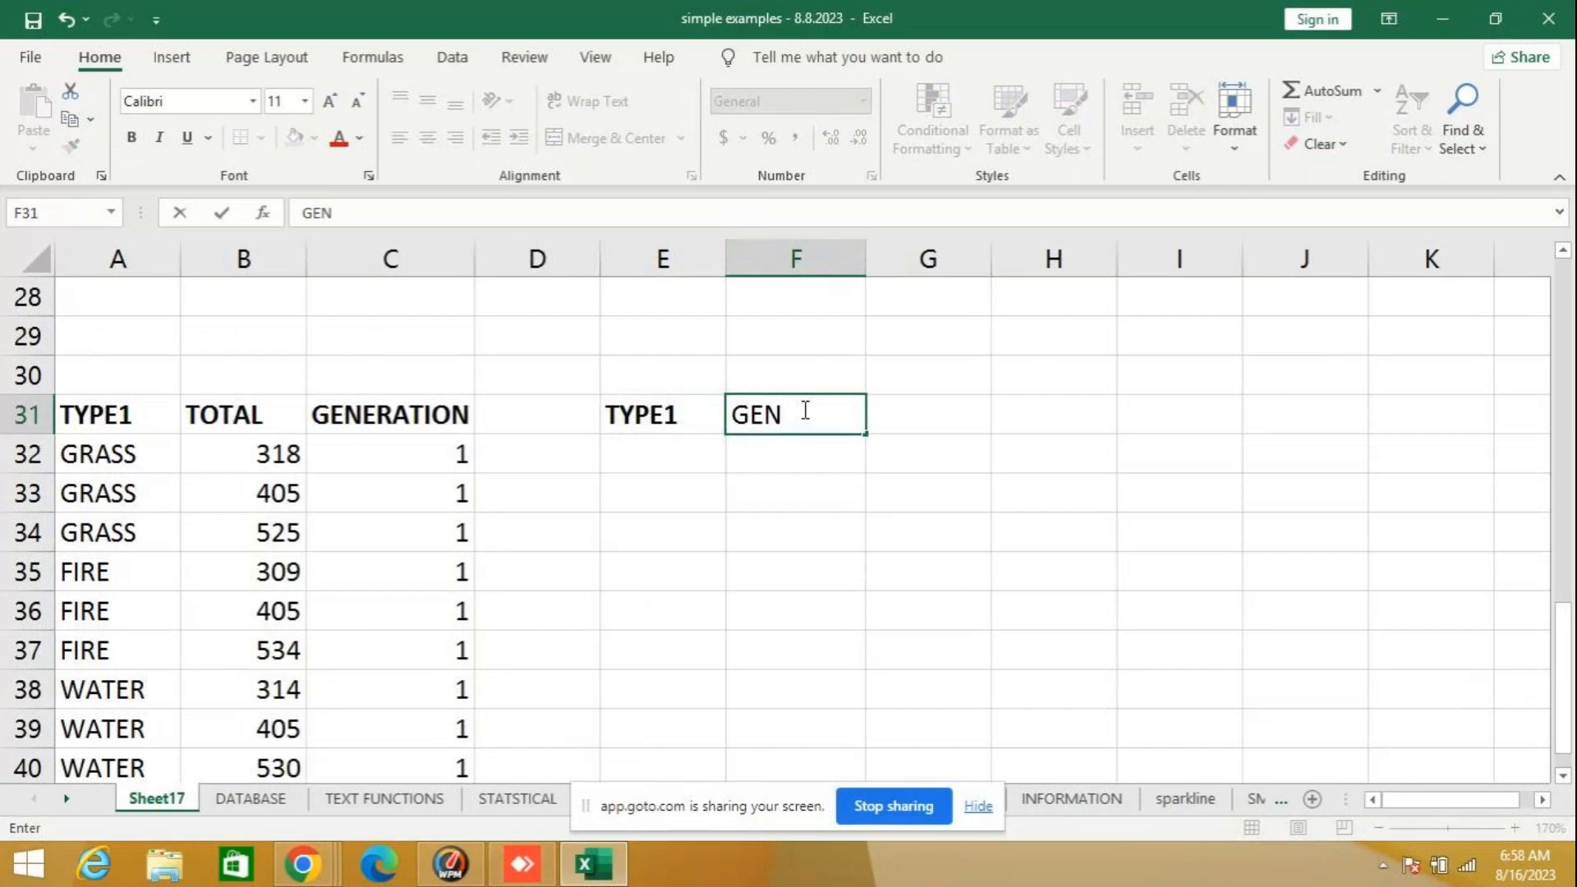
key("Tab")
type("TOTALSUM")
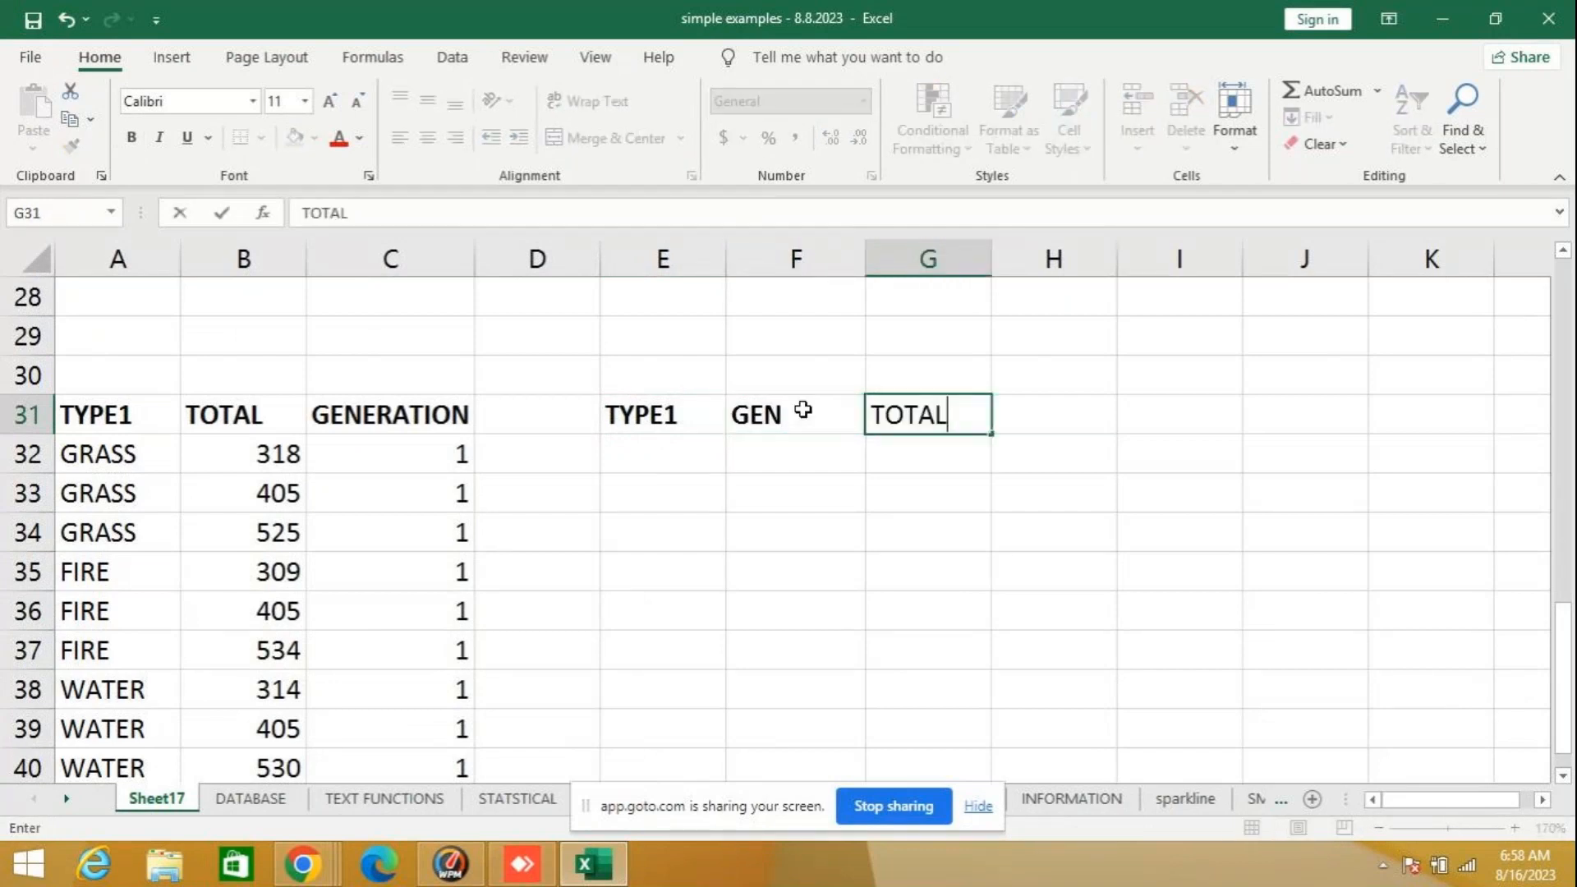
key("Return")
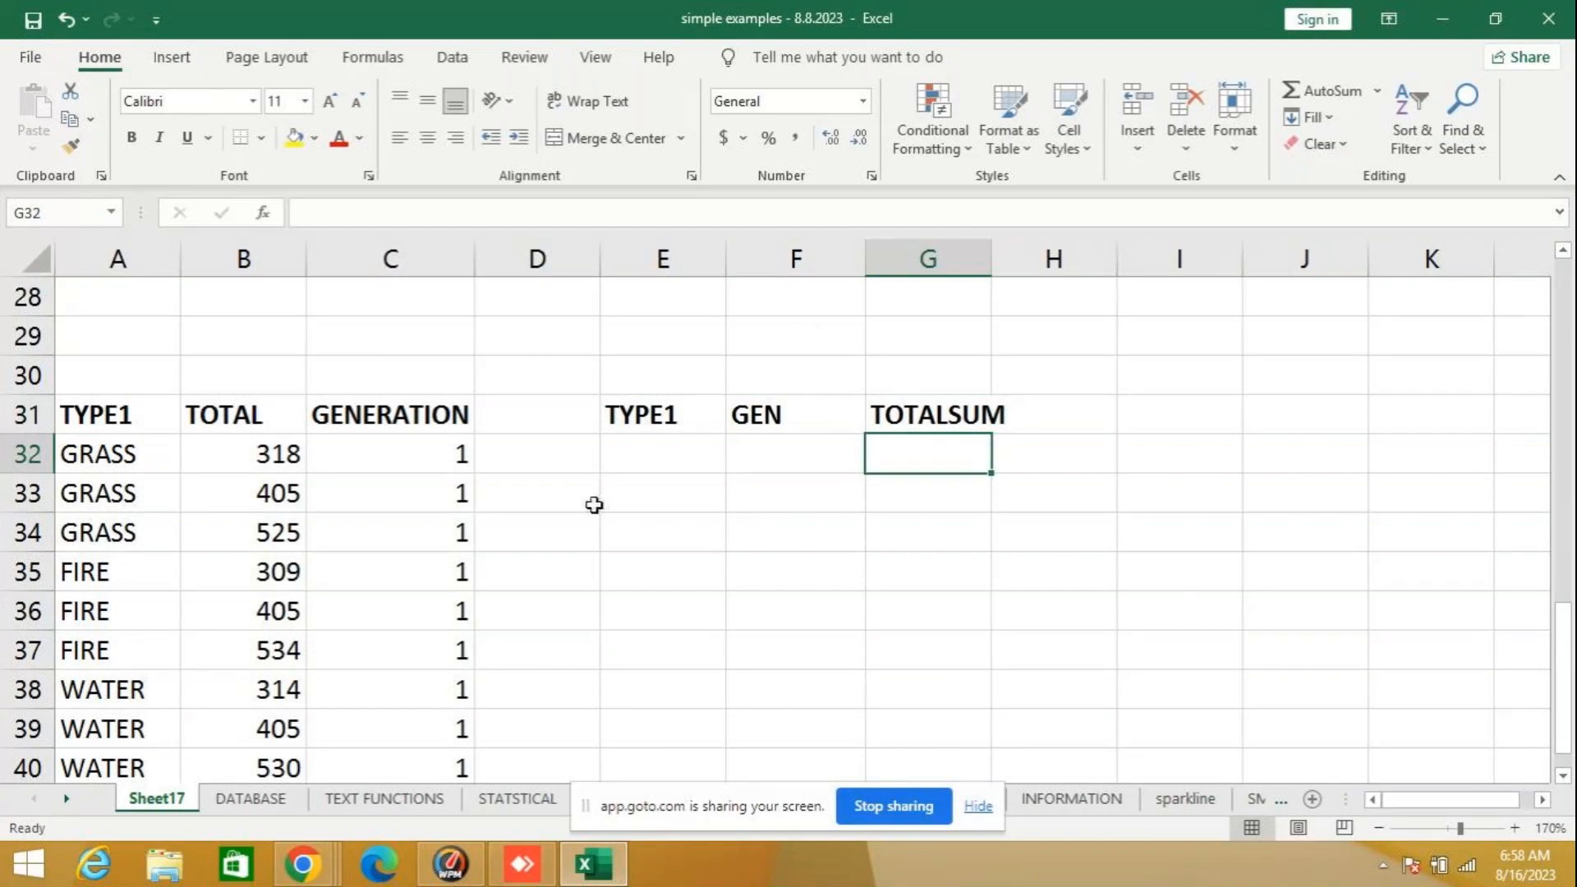
left_click(694, 464)
type("=")
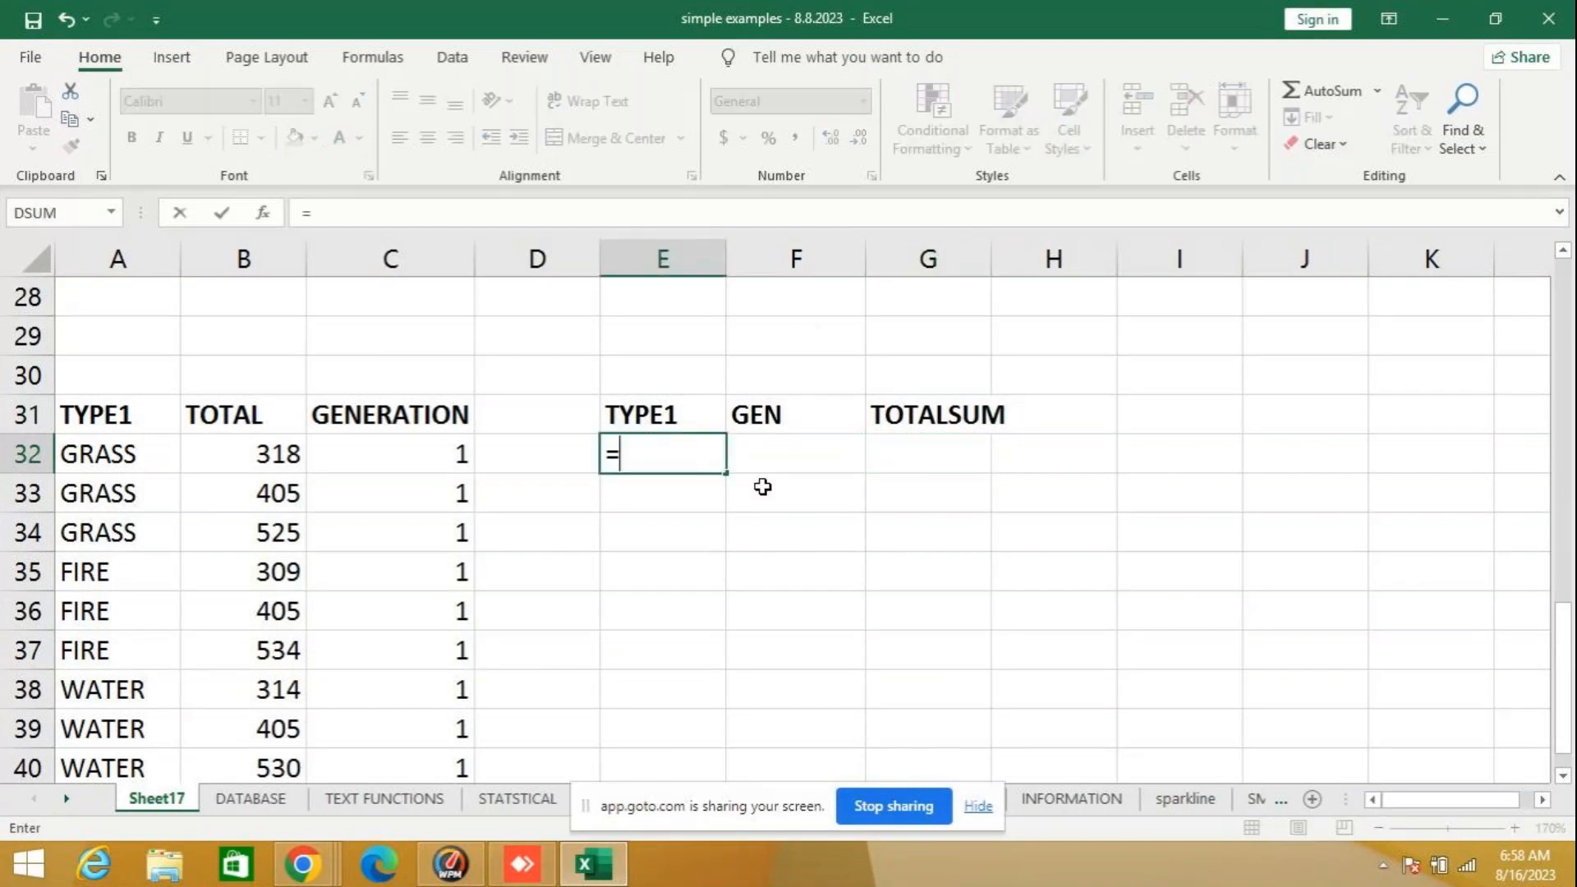
type("SUM")
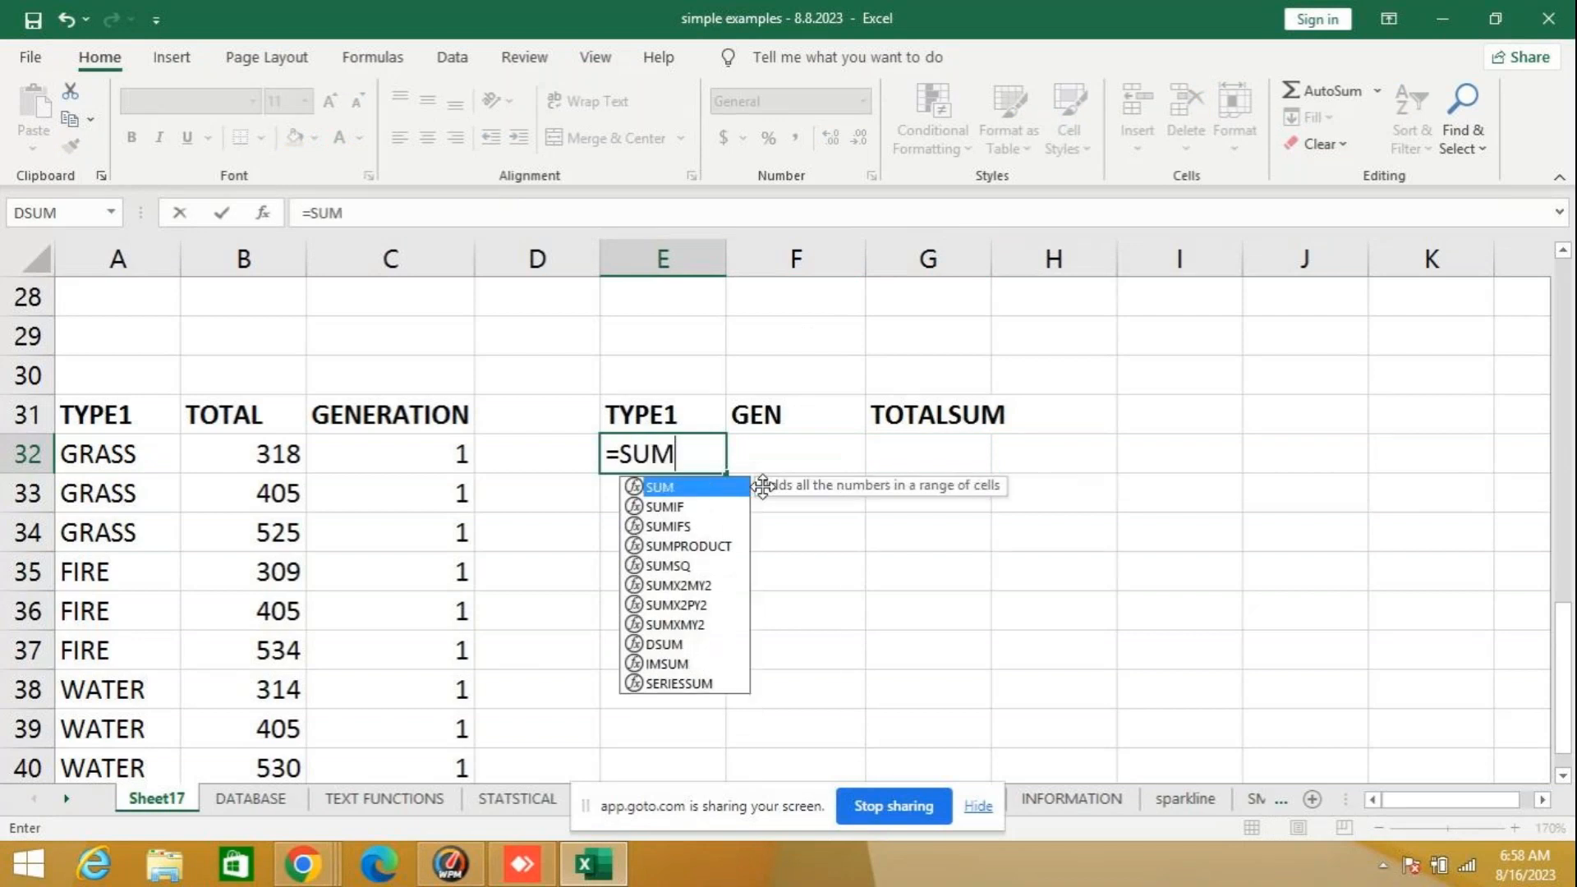
type("IFS")
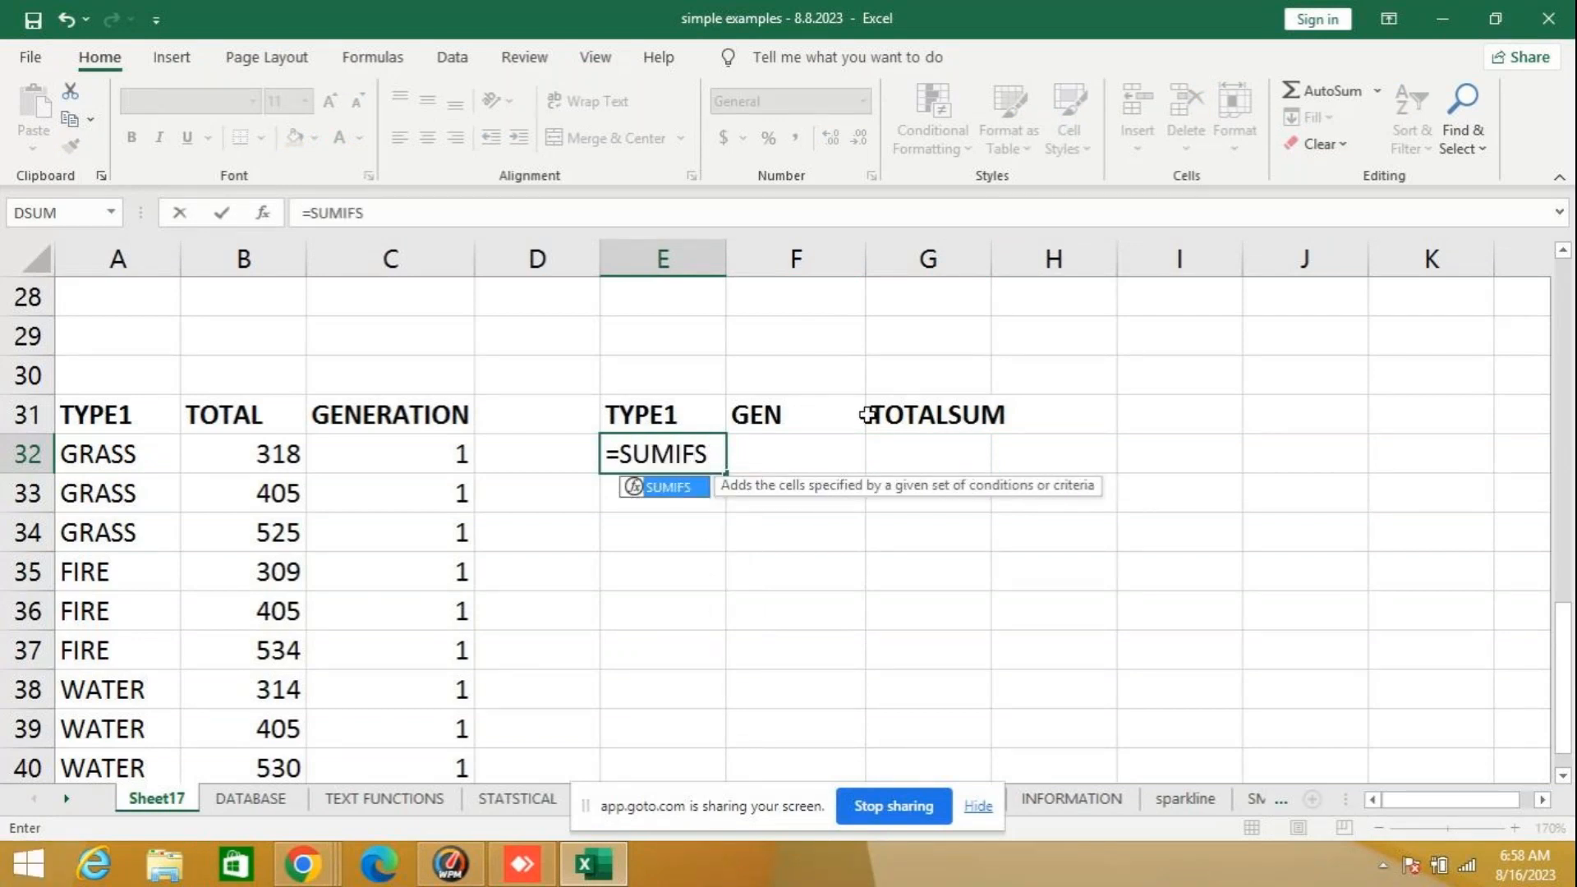
type("(")
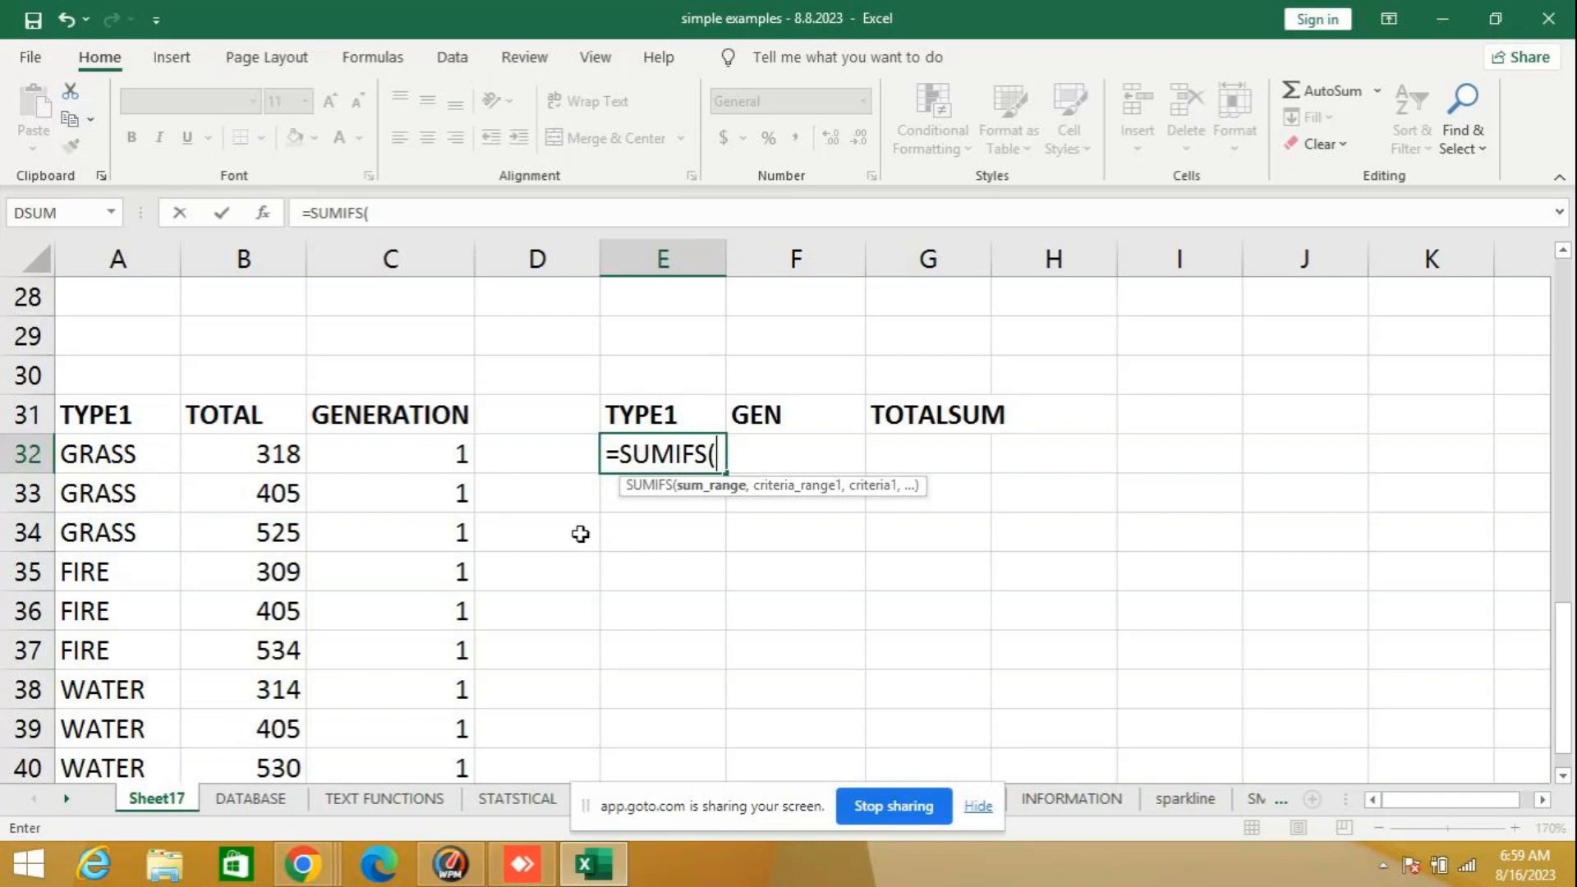
key("BackSpace")
key("BackSpace")
key("BackSpace")
key("BackSpace")
key("BackSpace")
key("BackSpace")
key("BackSpace")
key("BackSpace")
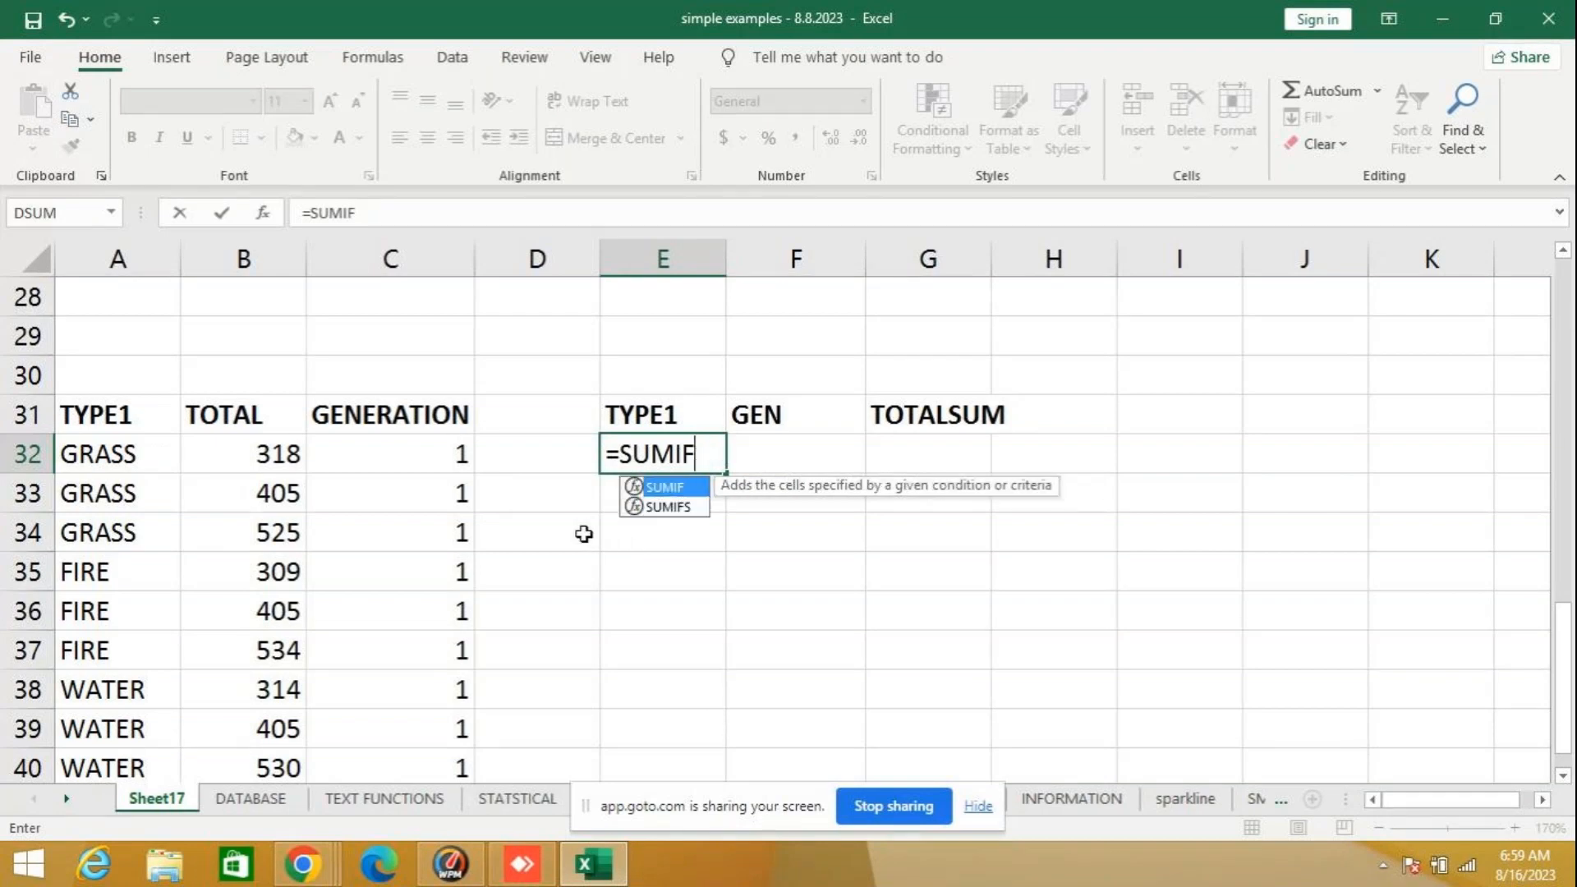
left_click(653, 518)
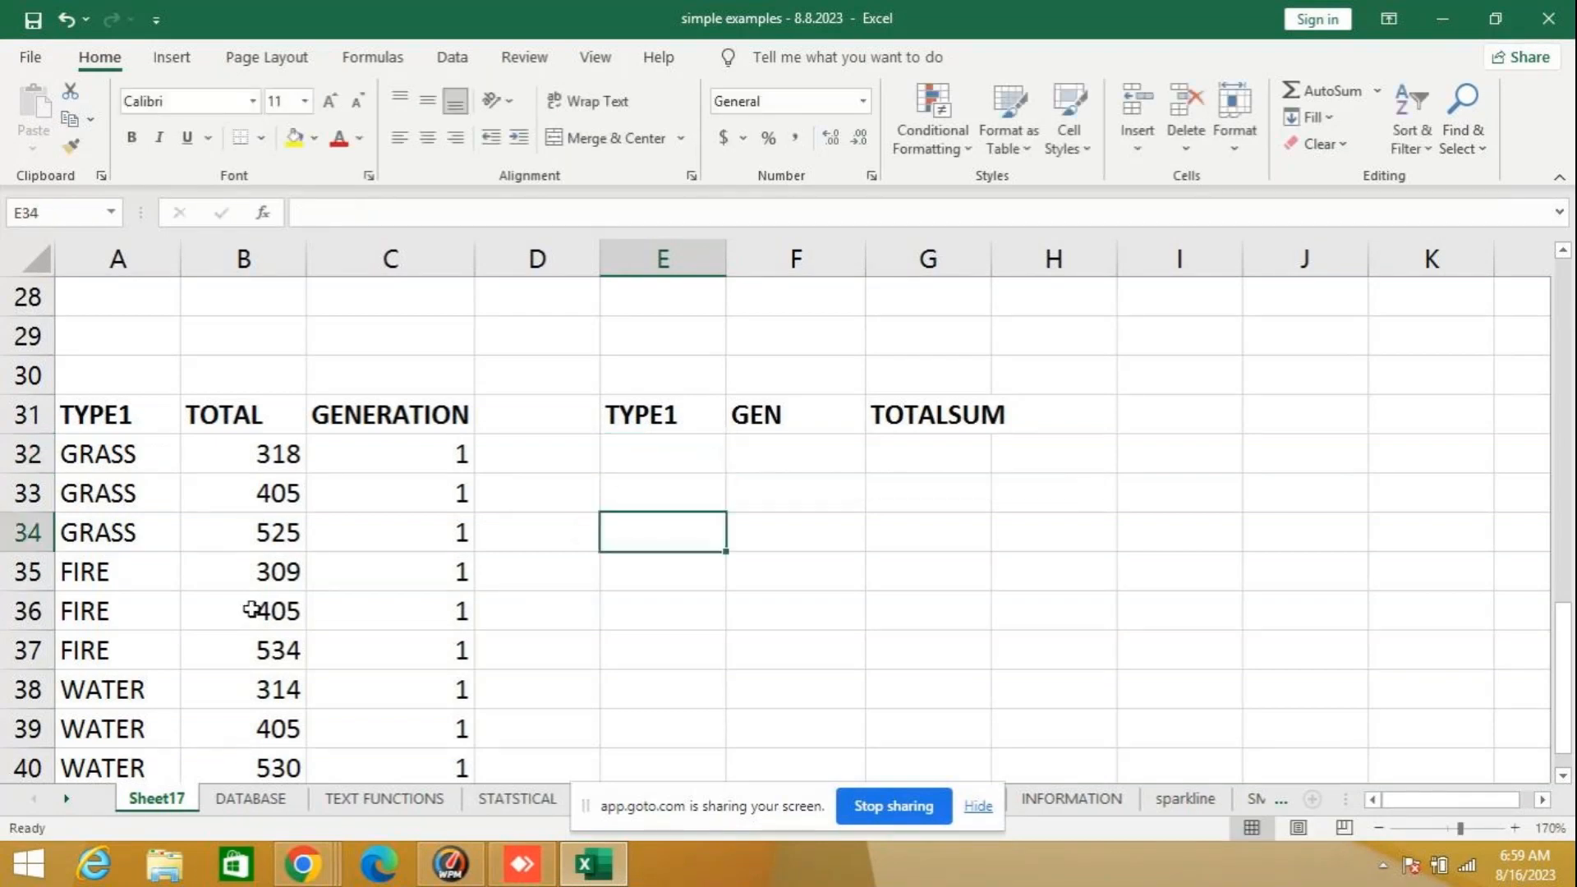
- Examine the SUMIFS formula in J24 on the Math & Trig sheet and return to Sheet17
left_click(66, 799)
left_click(549, 806)
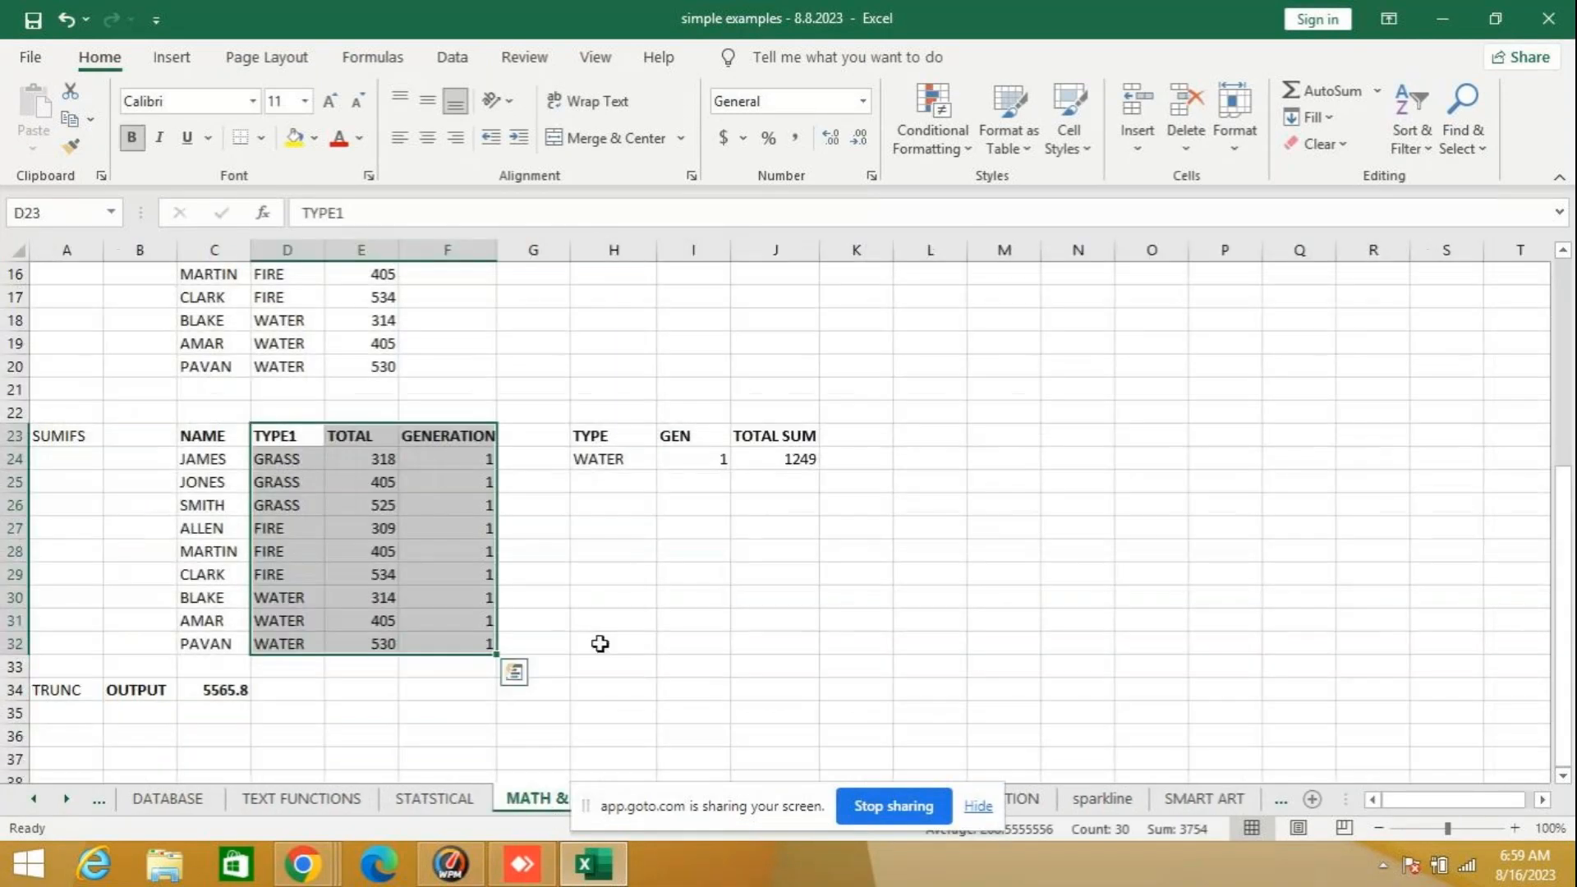
left_click(797, 460)
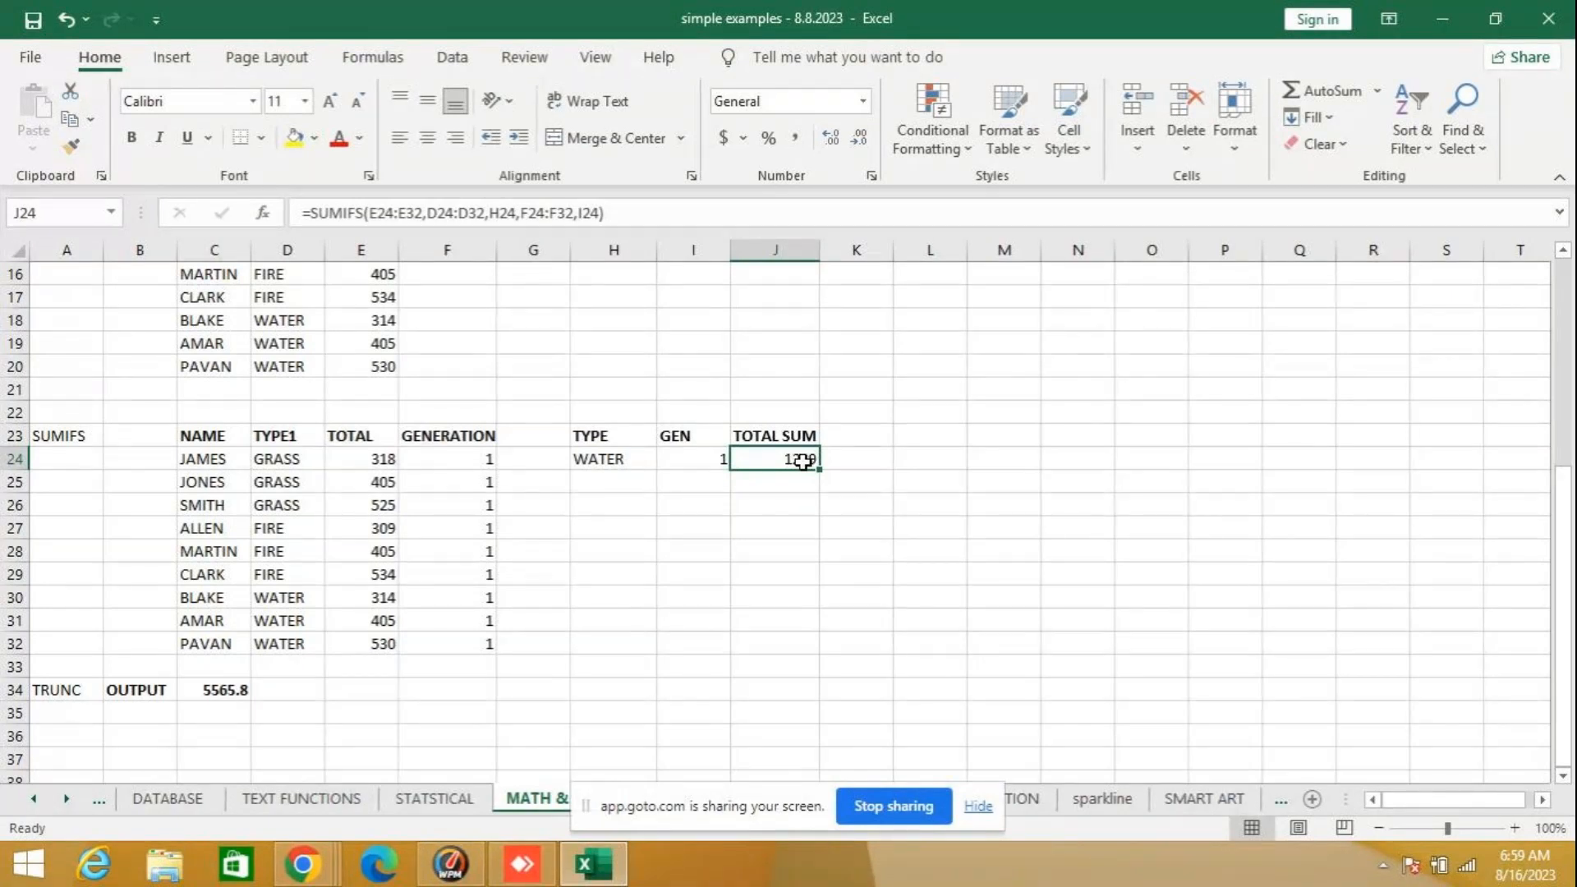
left_click(774, 526)
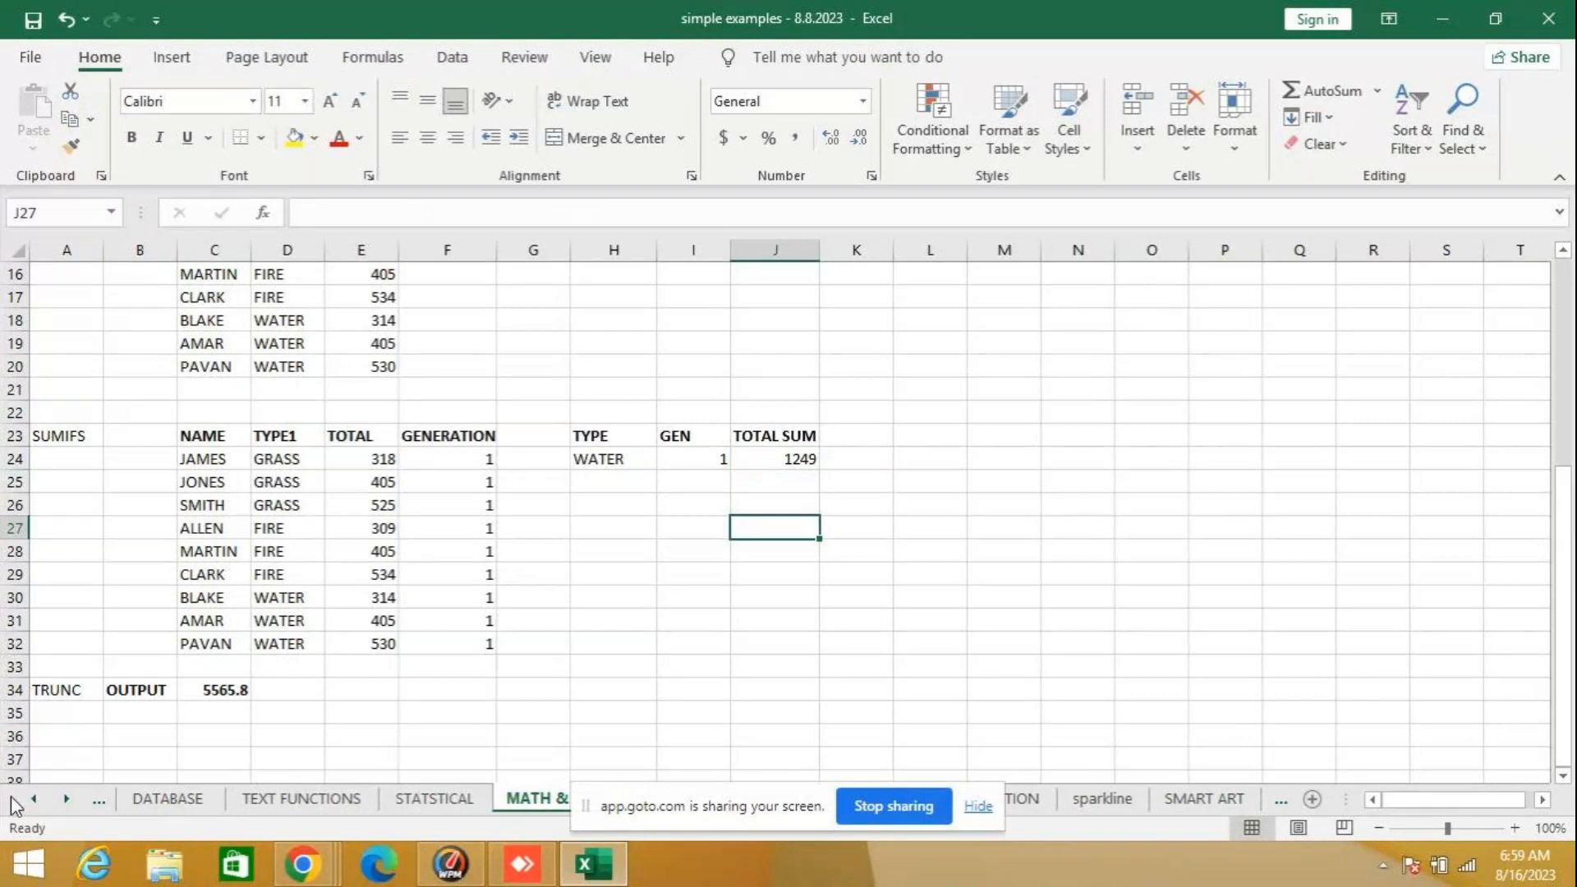
left_click(35, 799)
left_click(156, 799)
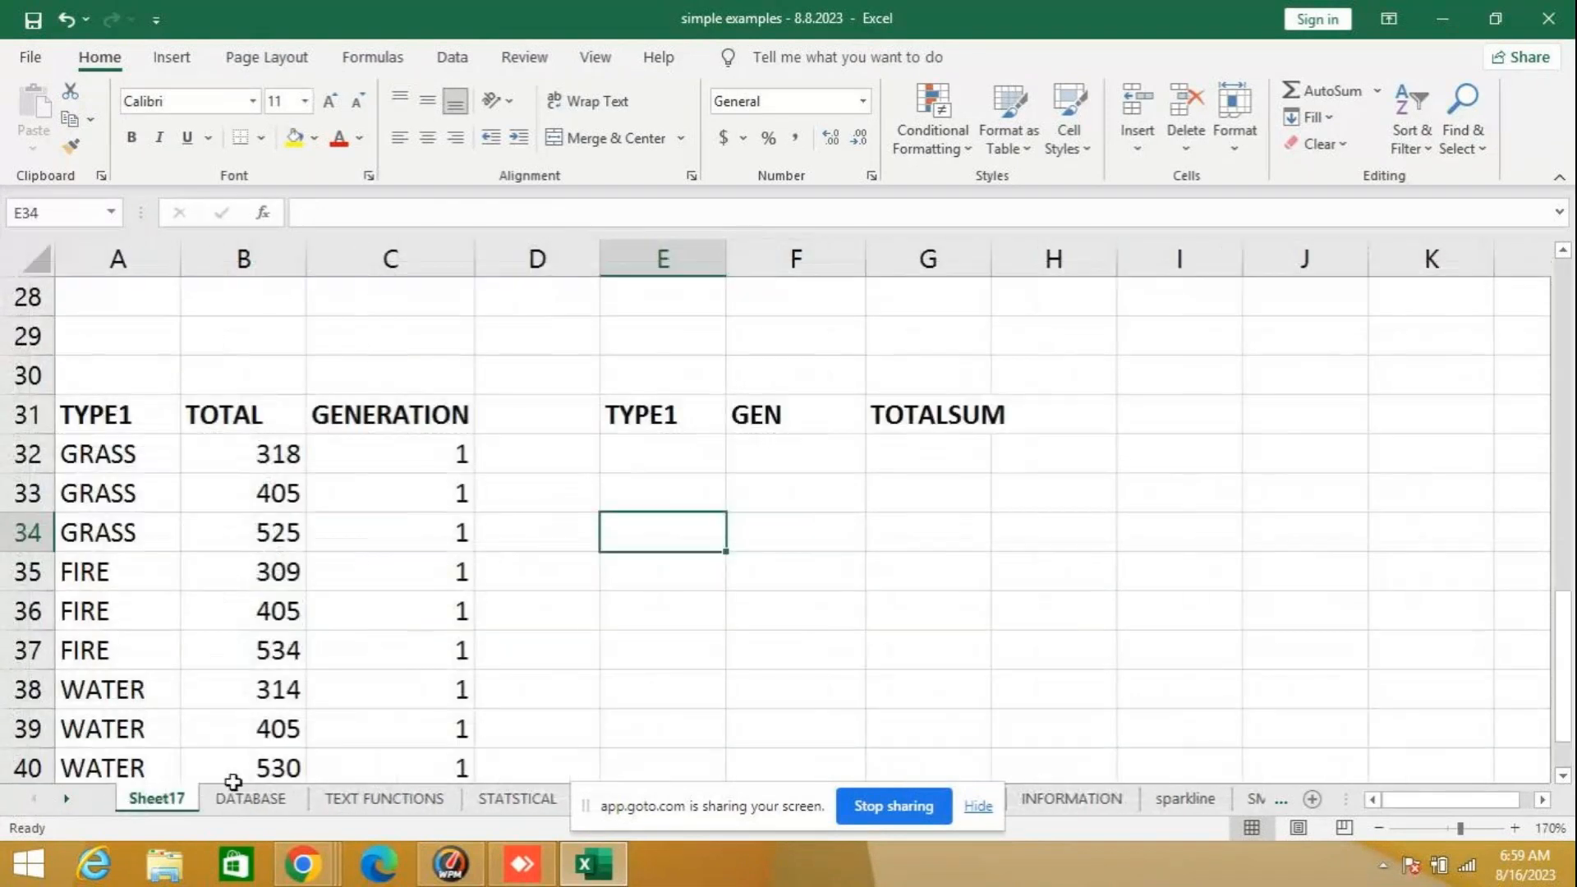
- Enter the criteria GRASS in E32 under TYPE1 and 1 in F32 under GEN
left_click(660, 456)
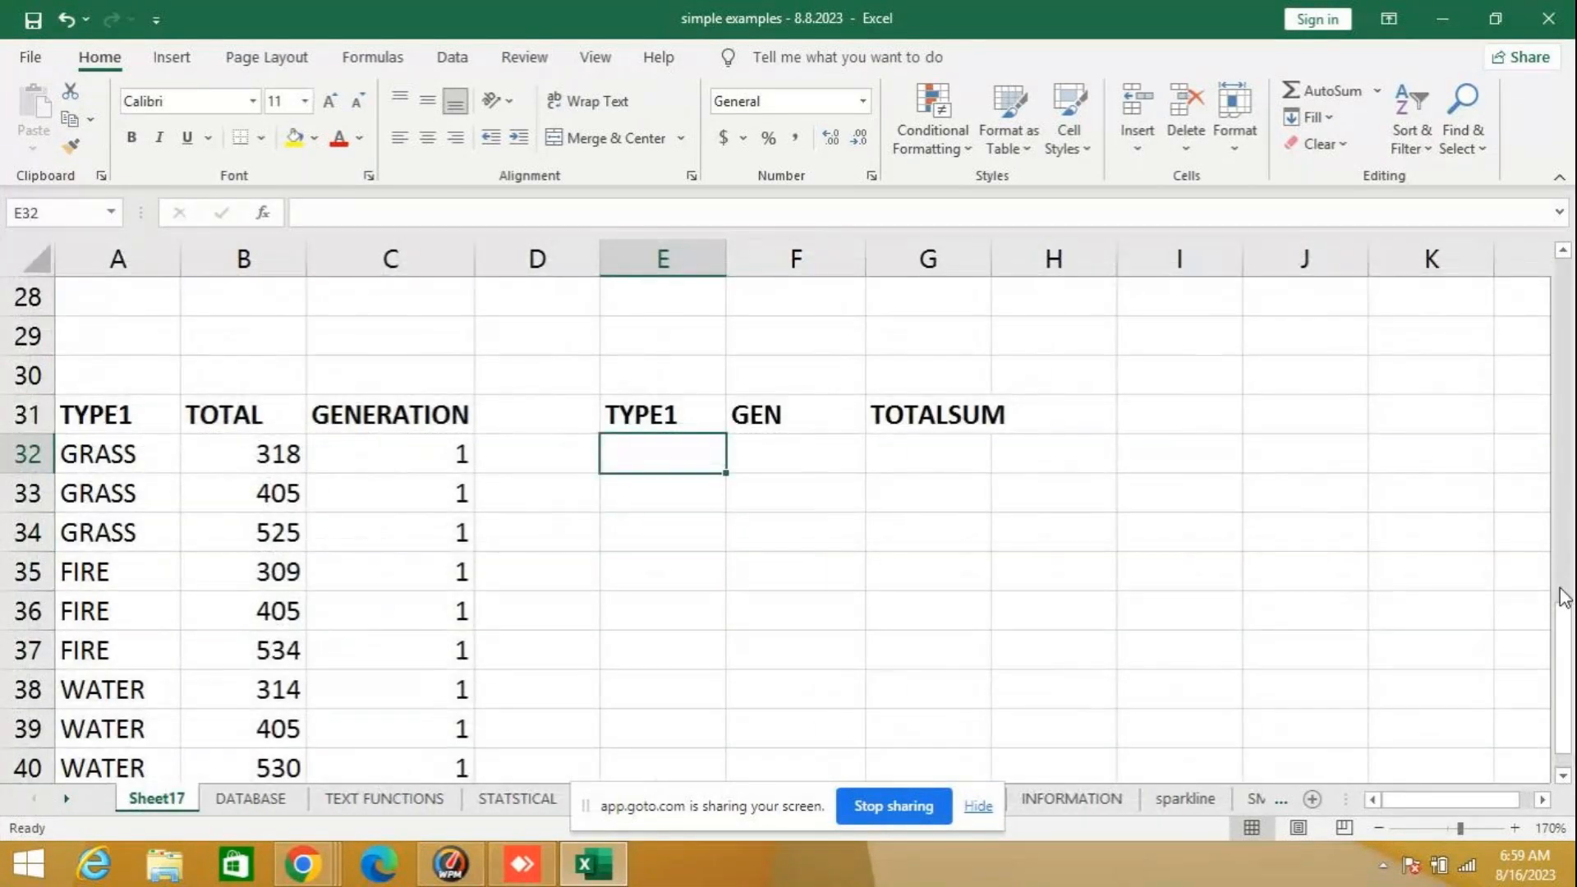
type("GRASS")
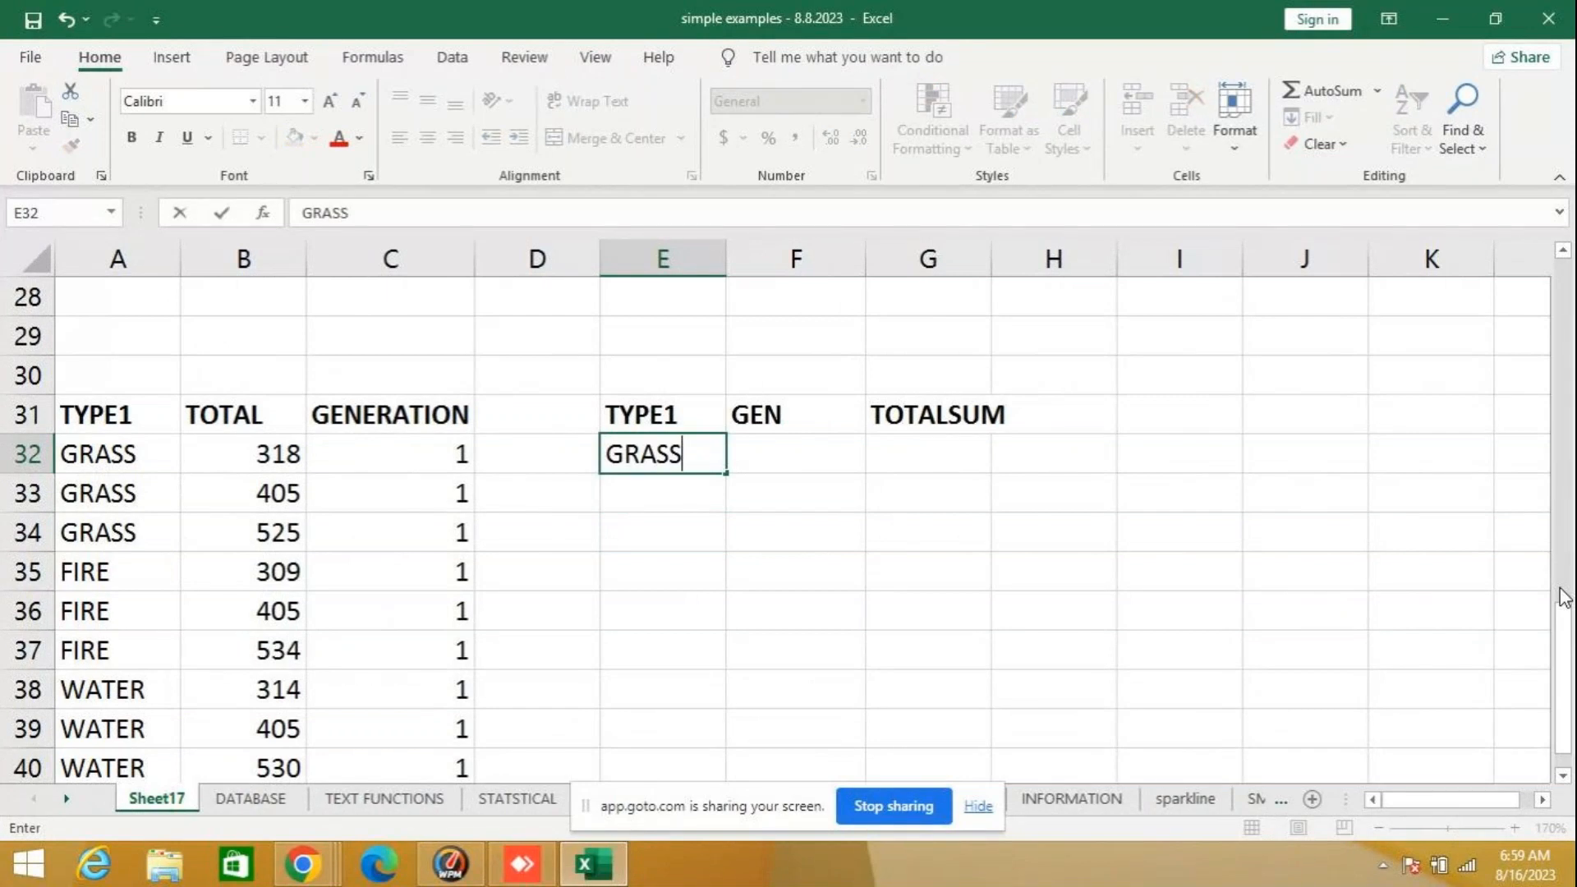
key("Tab")
type("1")
key("Tab")
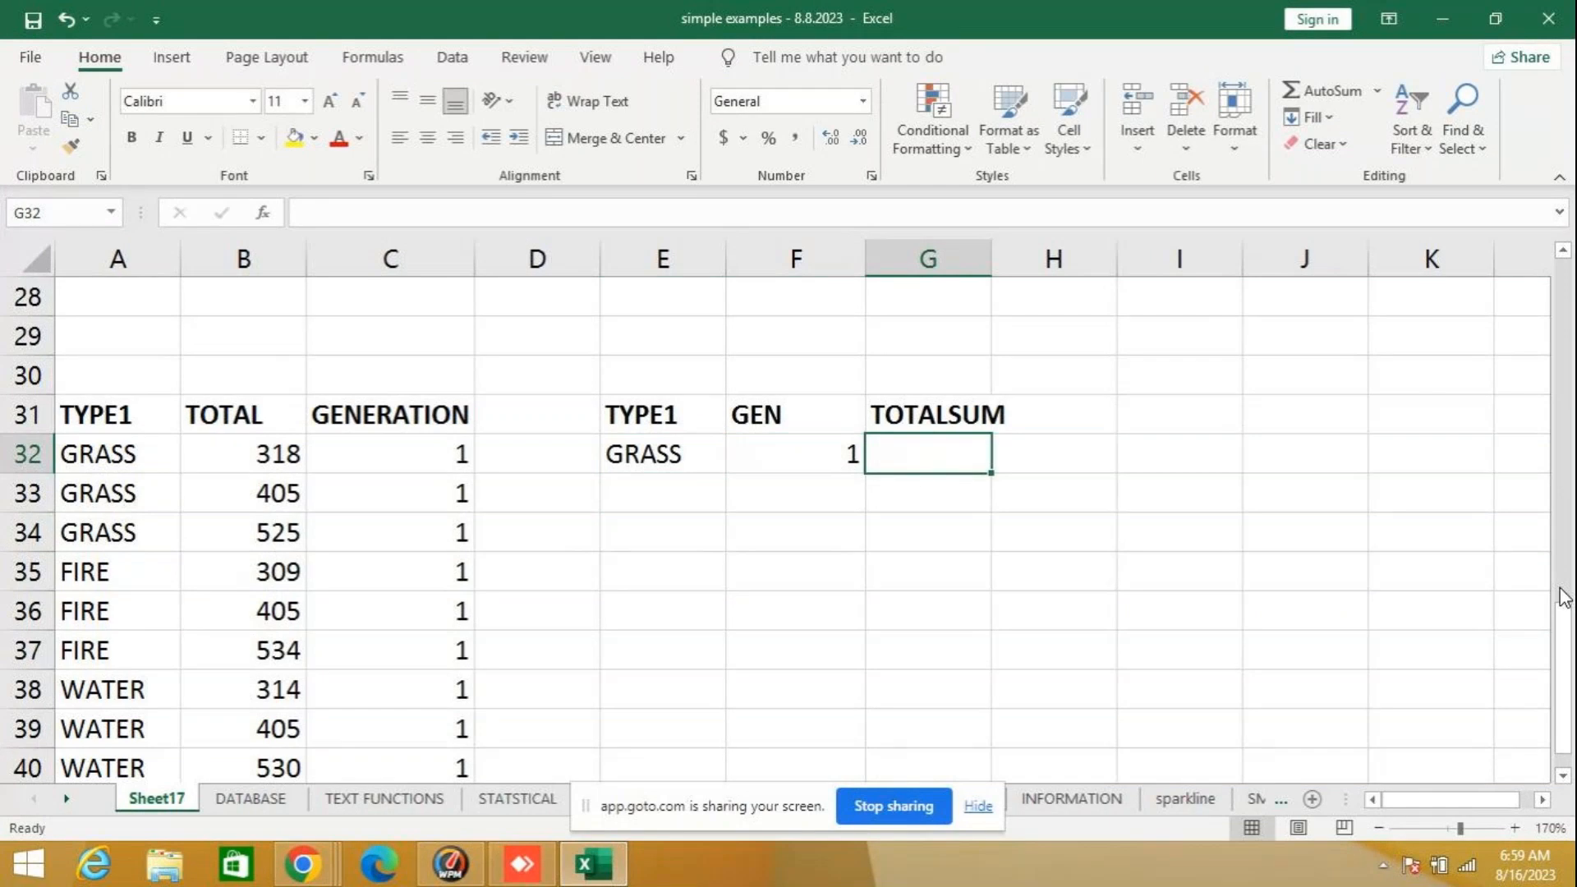
- Begin the TOTALSUM formula in G32 as SUMIFS with sum range B32:B40
type("=")
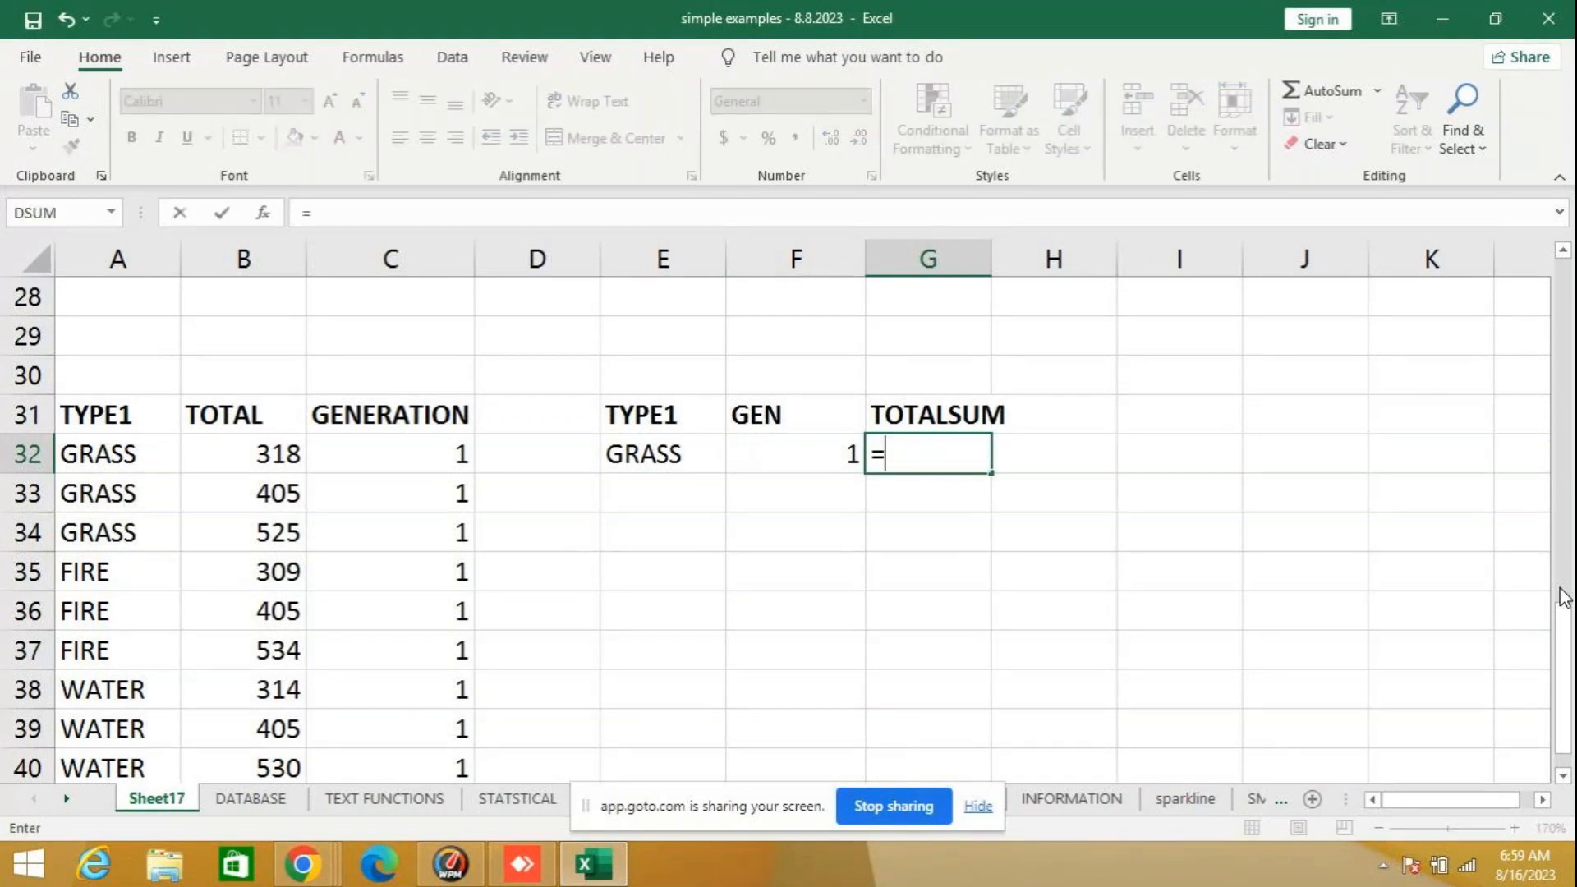
type("SUMIFS")
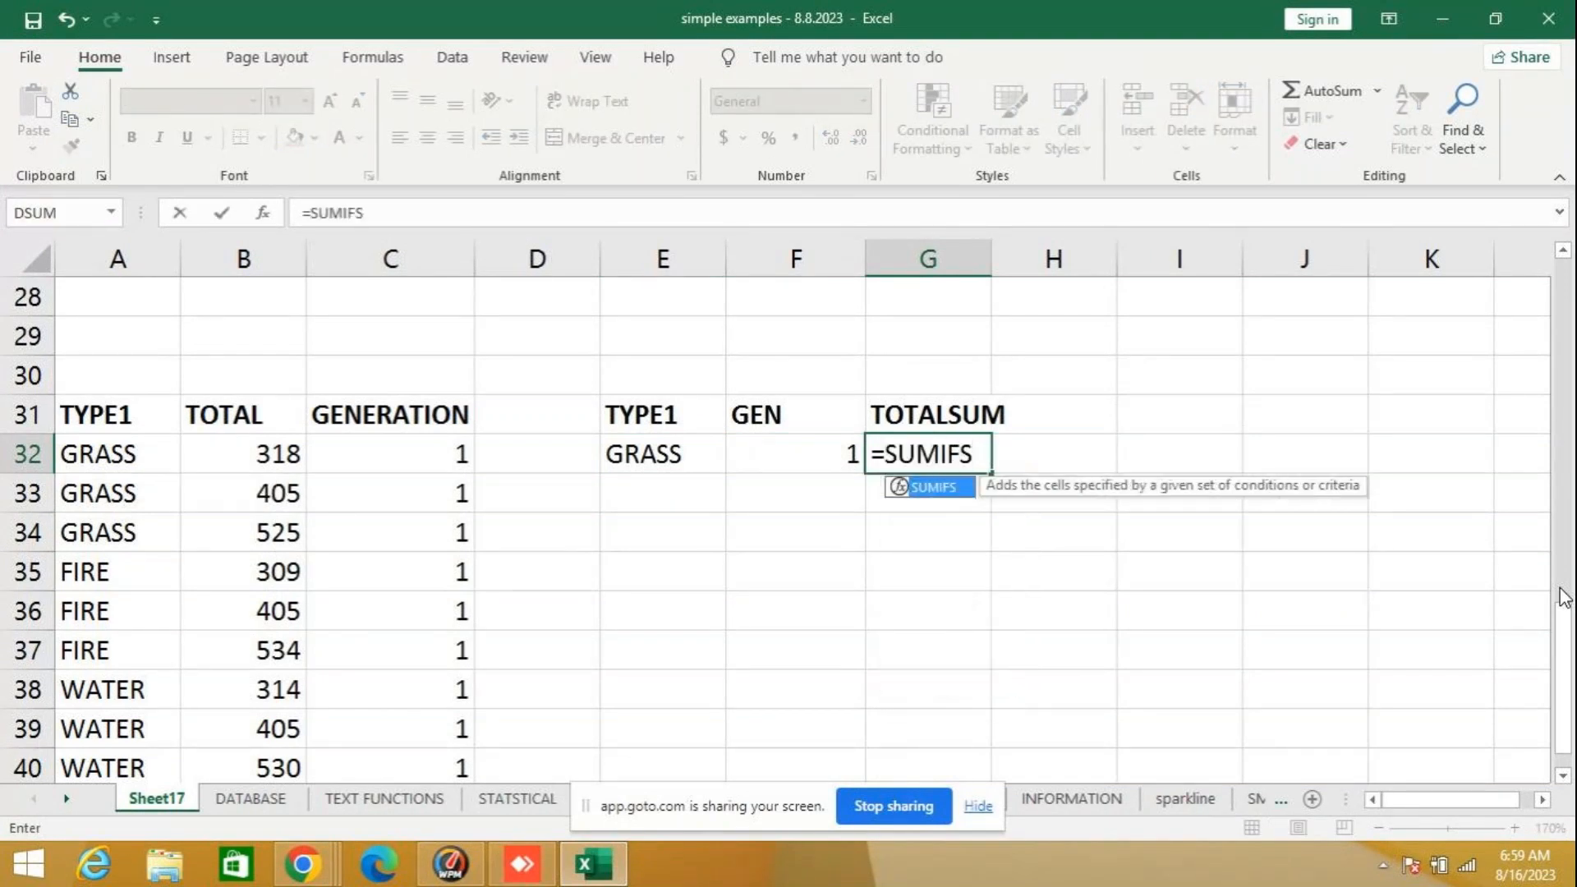
type("(")
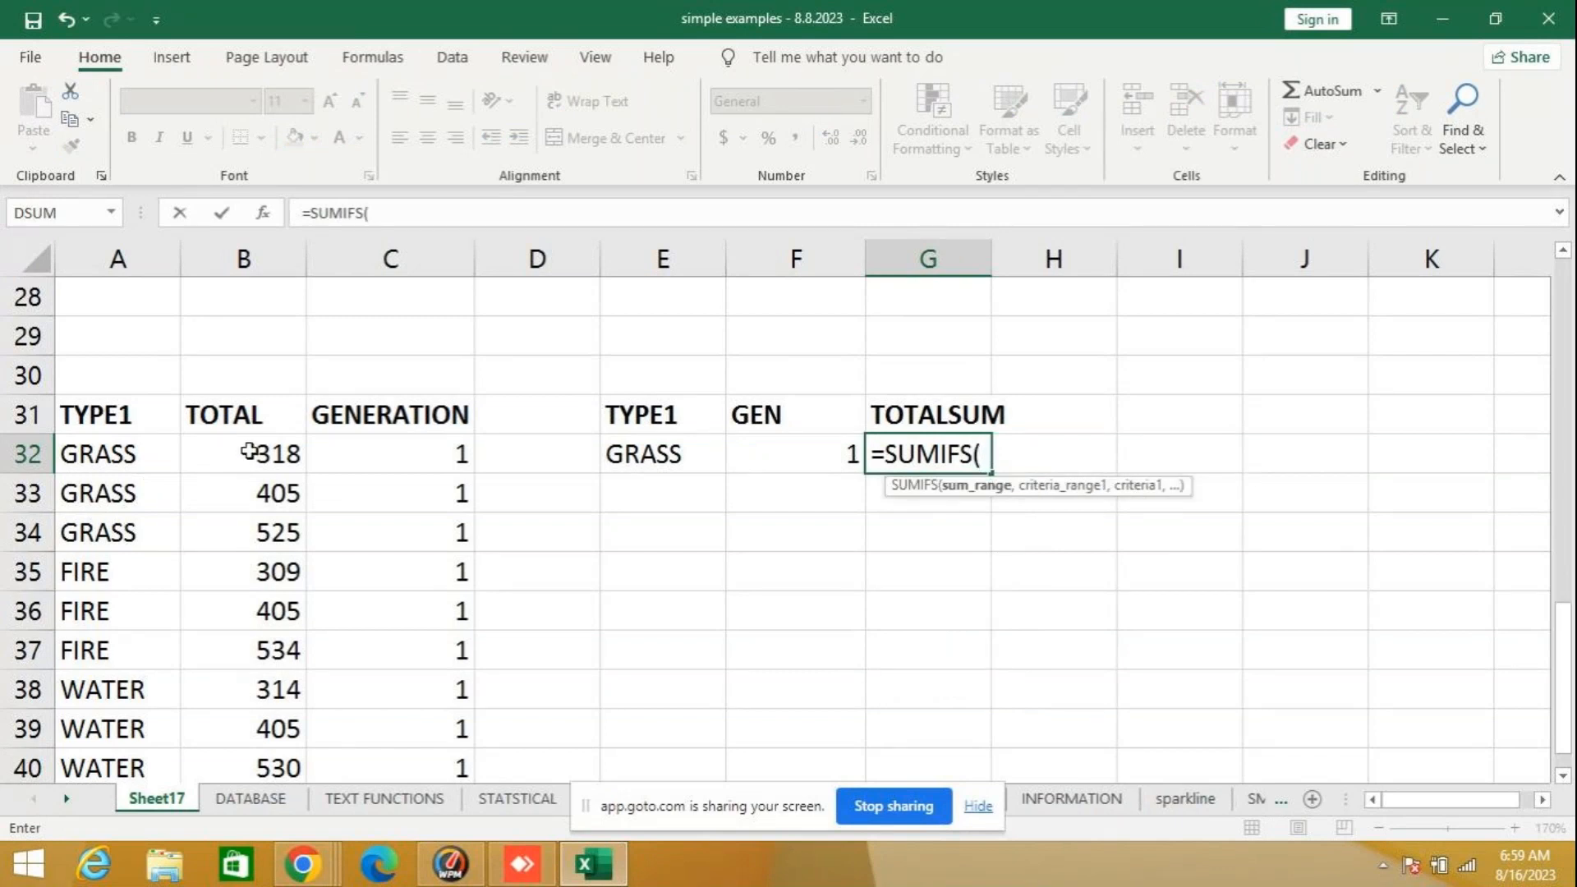
left_click_drag(248, 451, 260, 569)
mouse_move(259, 684)
left_mouse_down()
mouse_move(250, 805)
mouse_move(250, 681)
left_mouse_up()
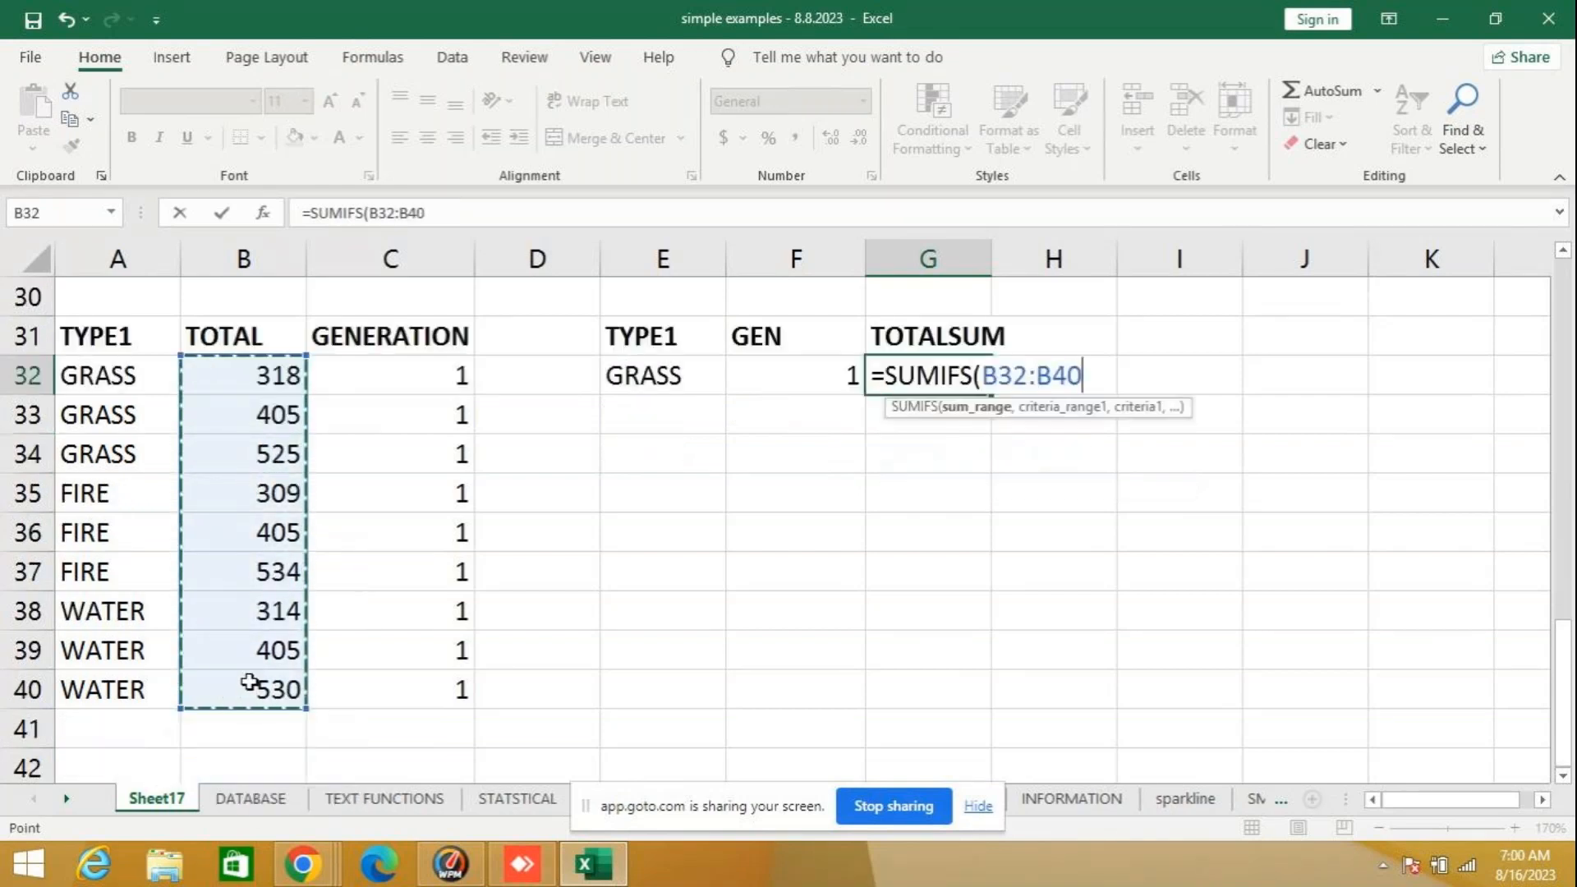
type(",")
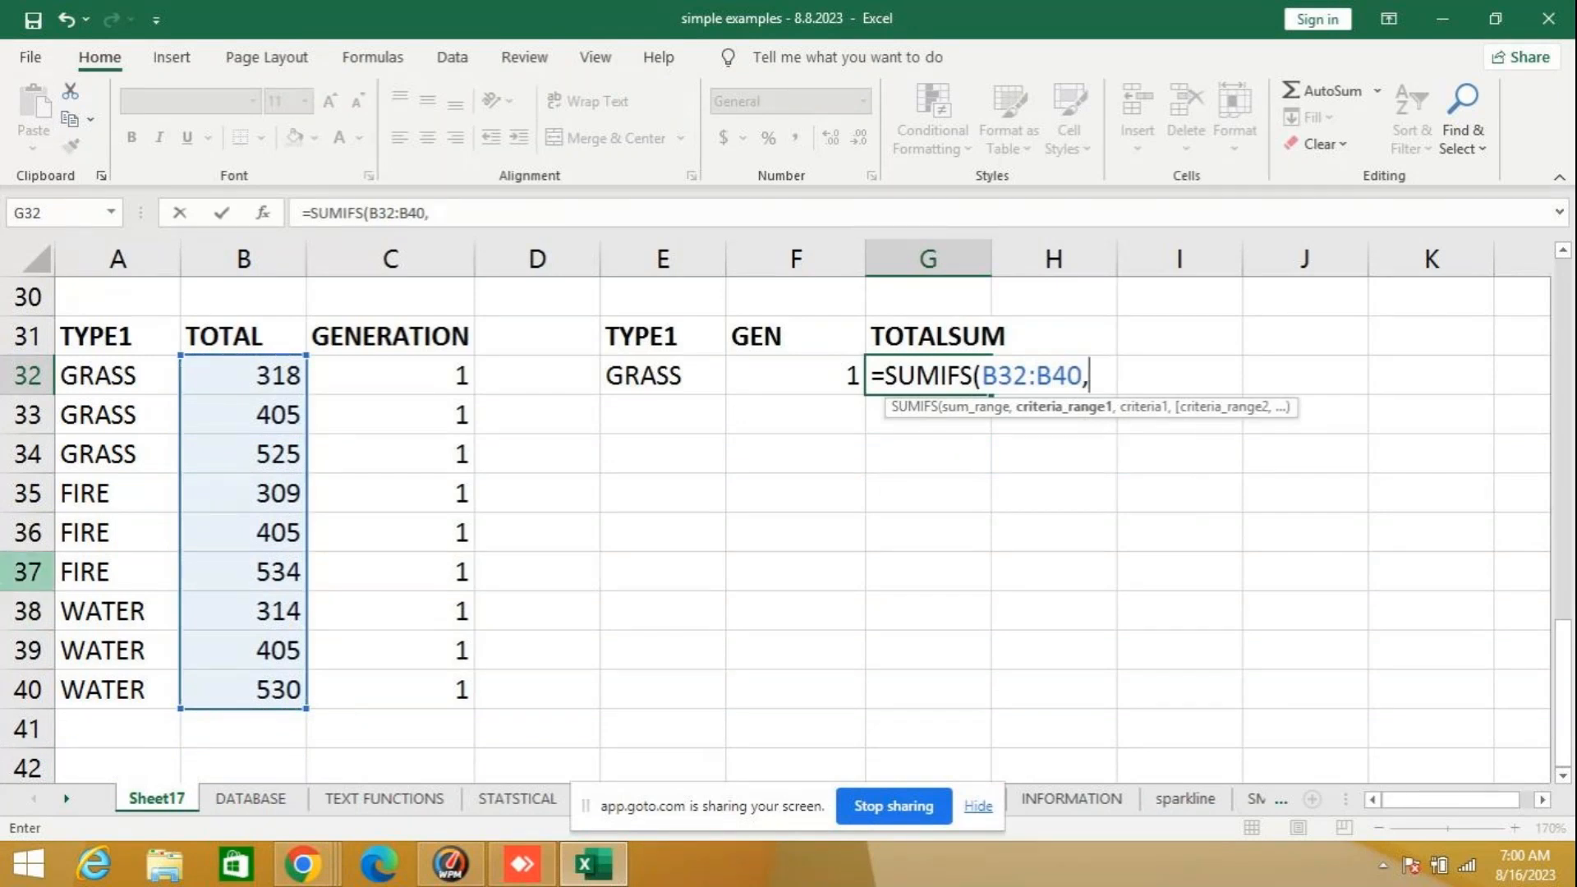
left_click(649, 377)
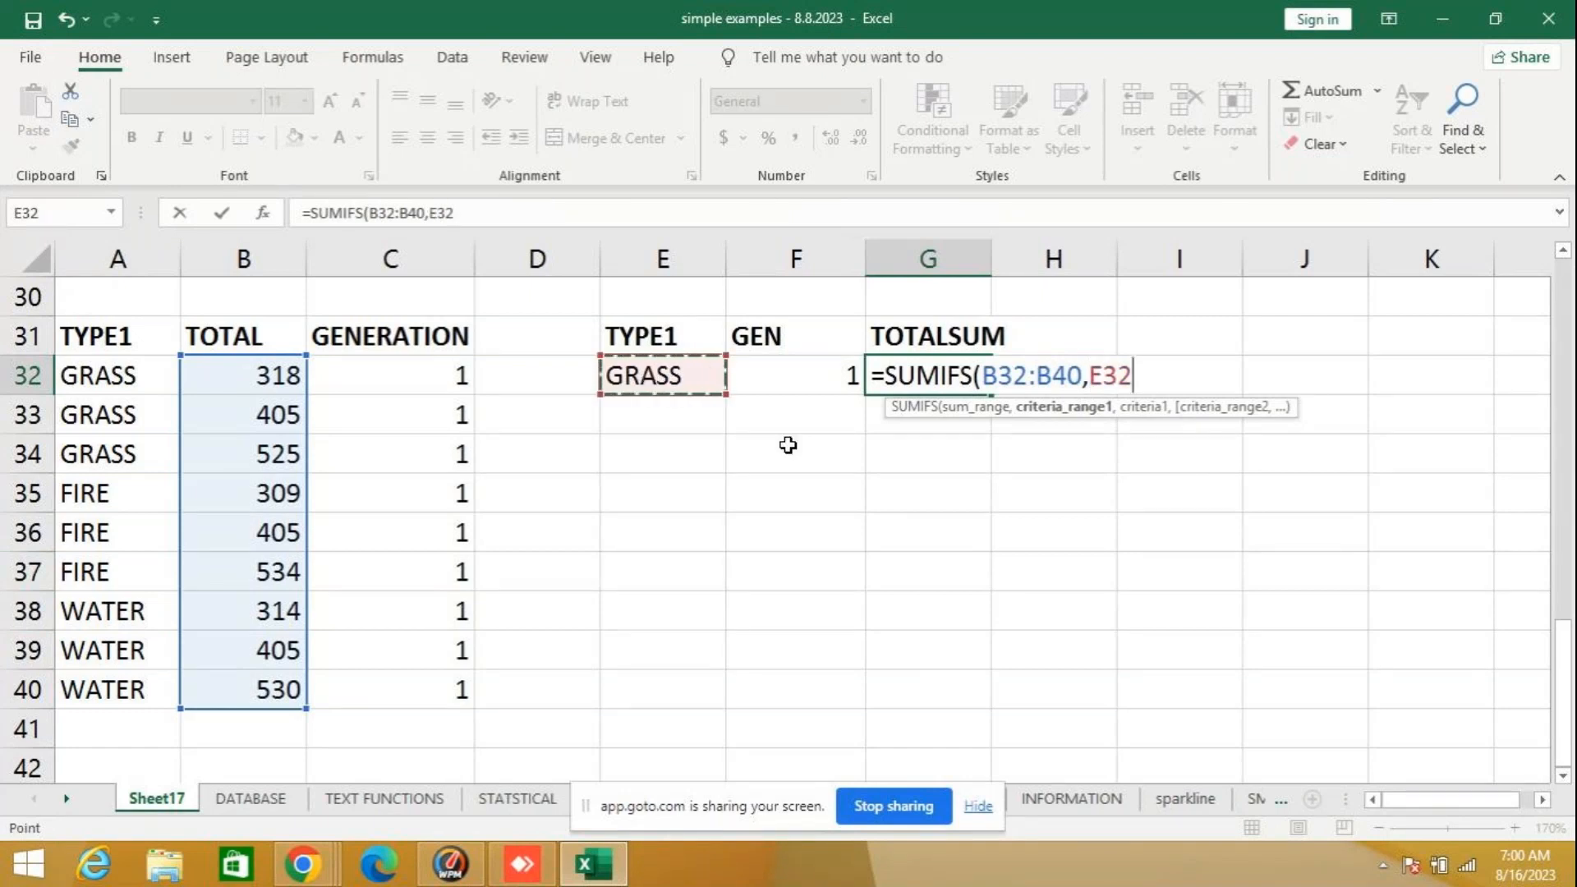
key("BackSpace")
key("BackSpace")
key("BackSpace")
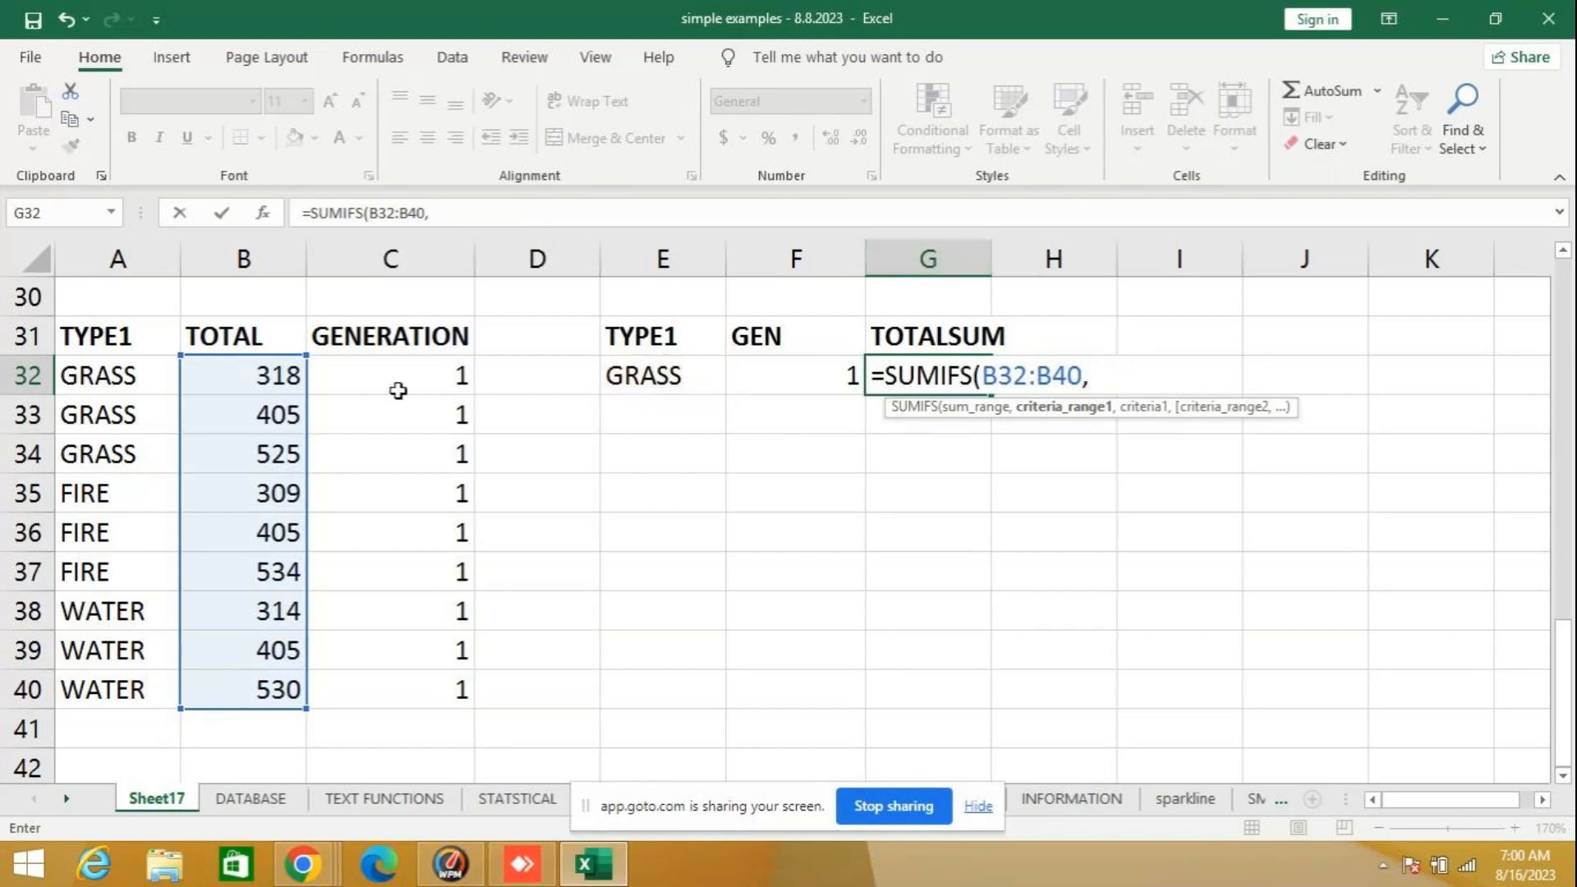
- Try to complete the SUMIFS formula in G32 with the arguments C32:C40, E32 and F32
left_click_drag(401, 389, 397, 682)
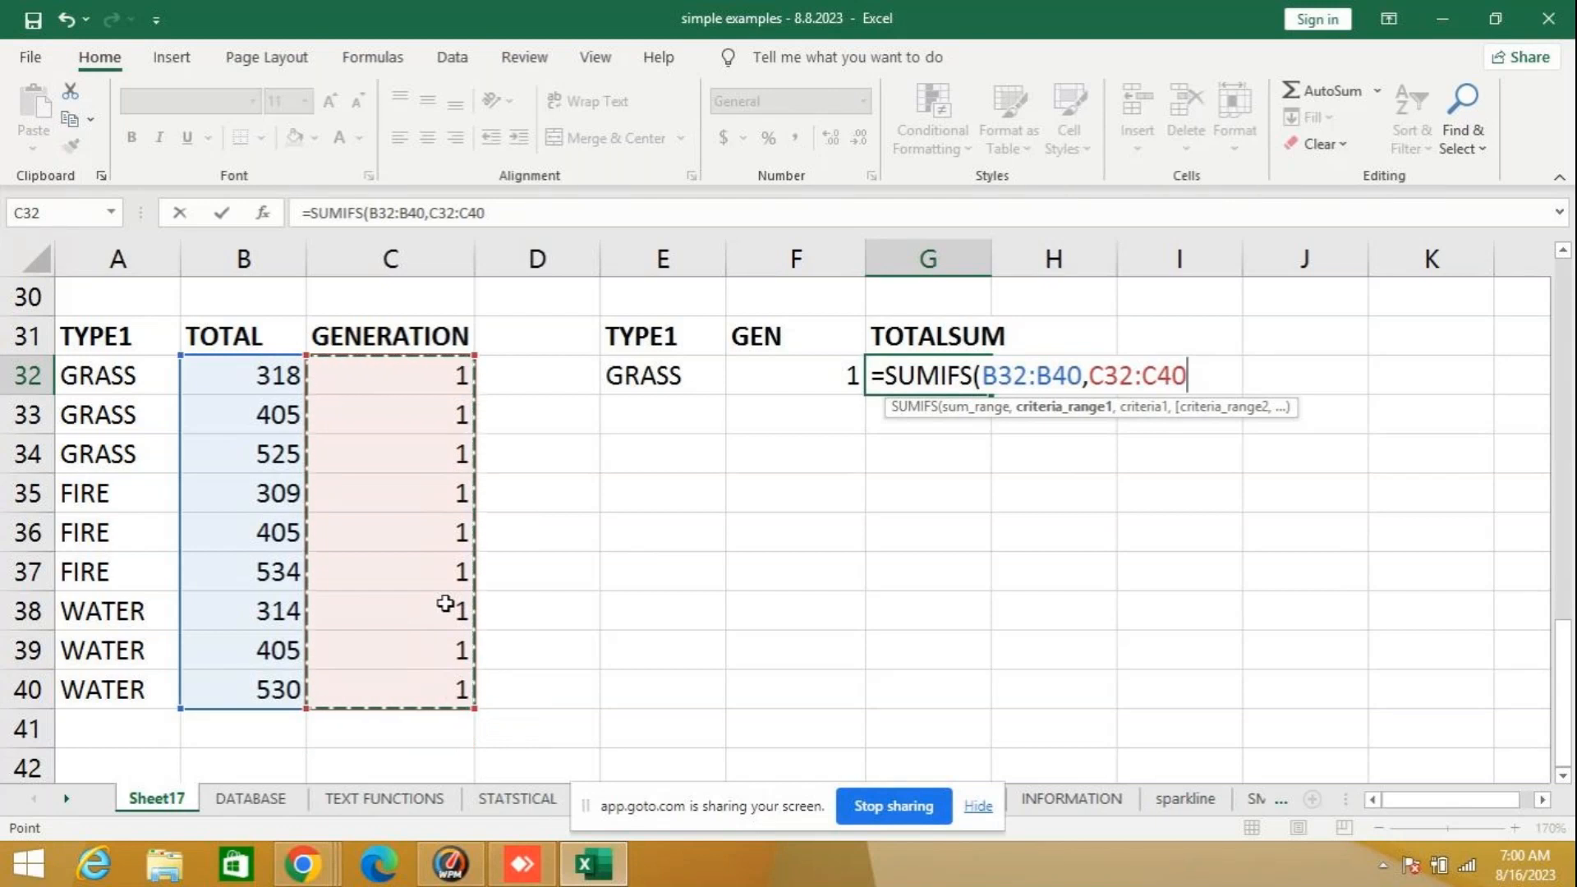
type(",")
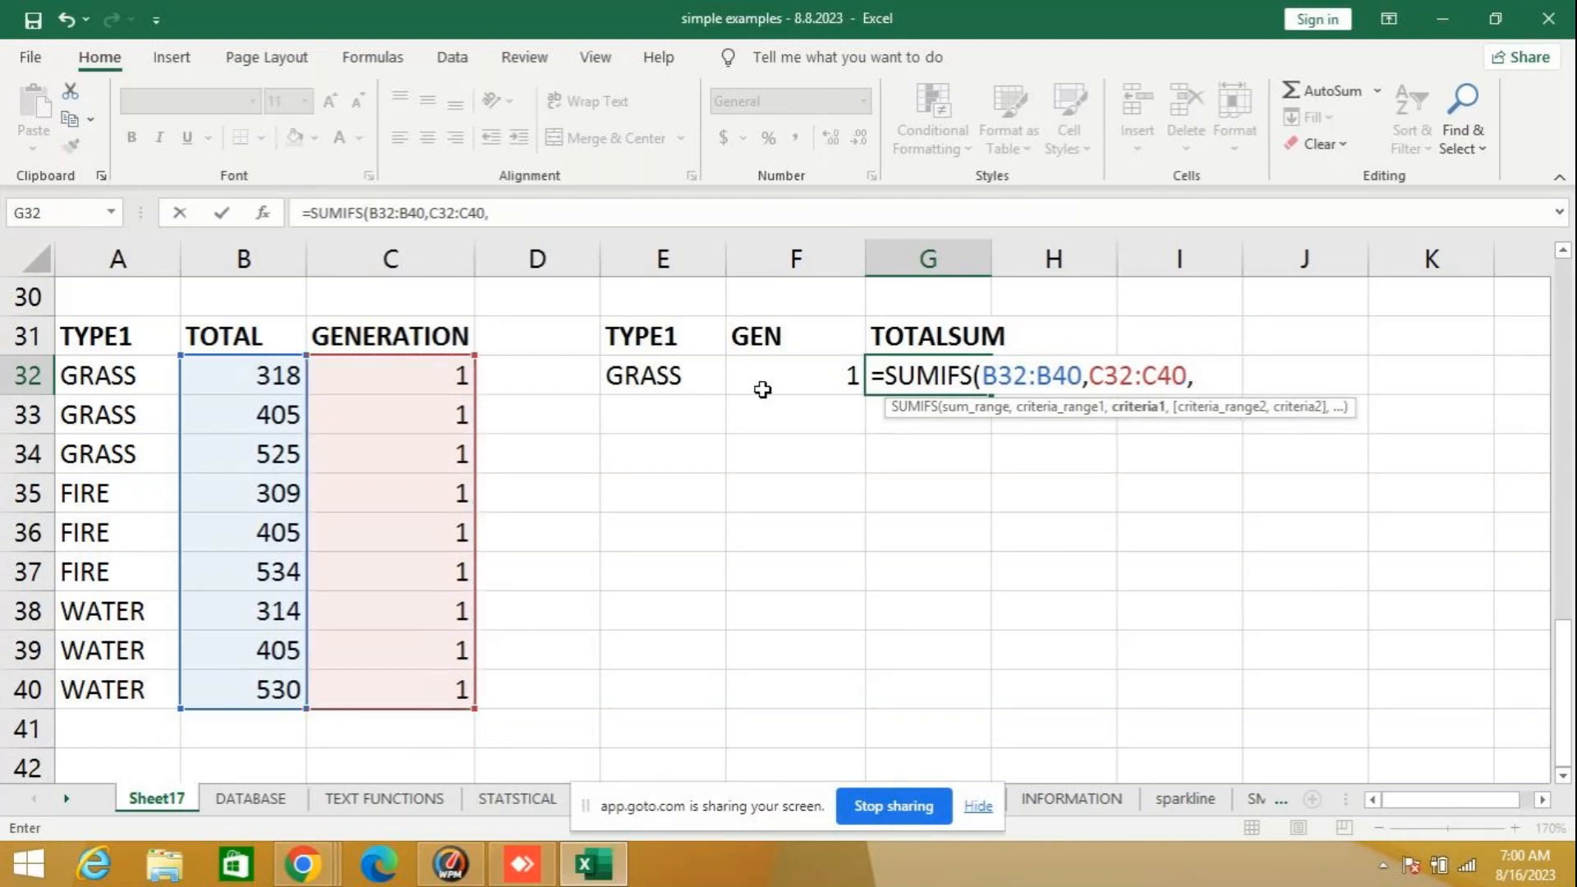
left_click(642, 374)
type(",")
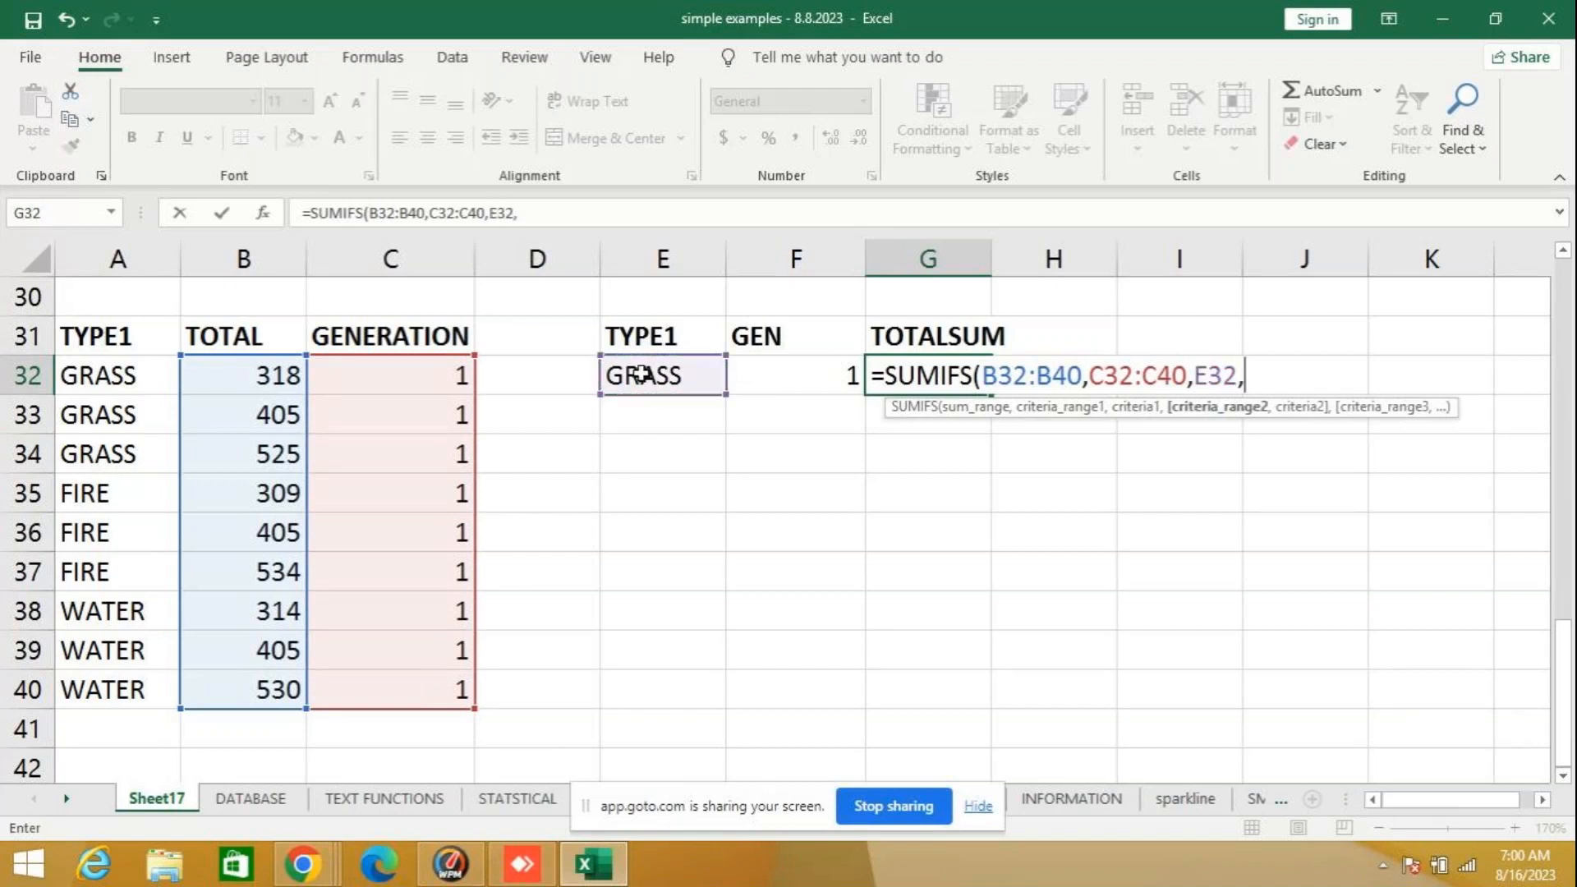
left_click(821, 365)
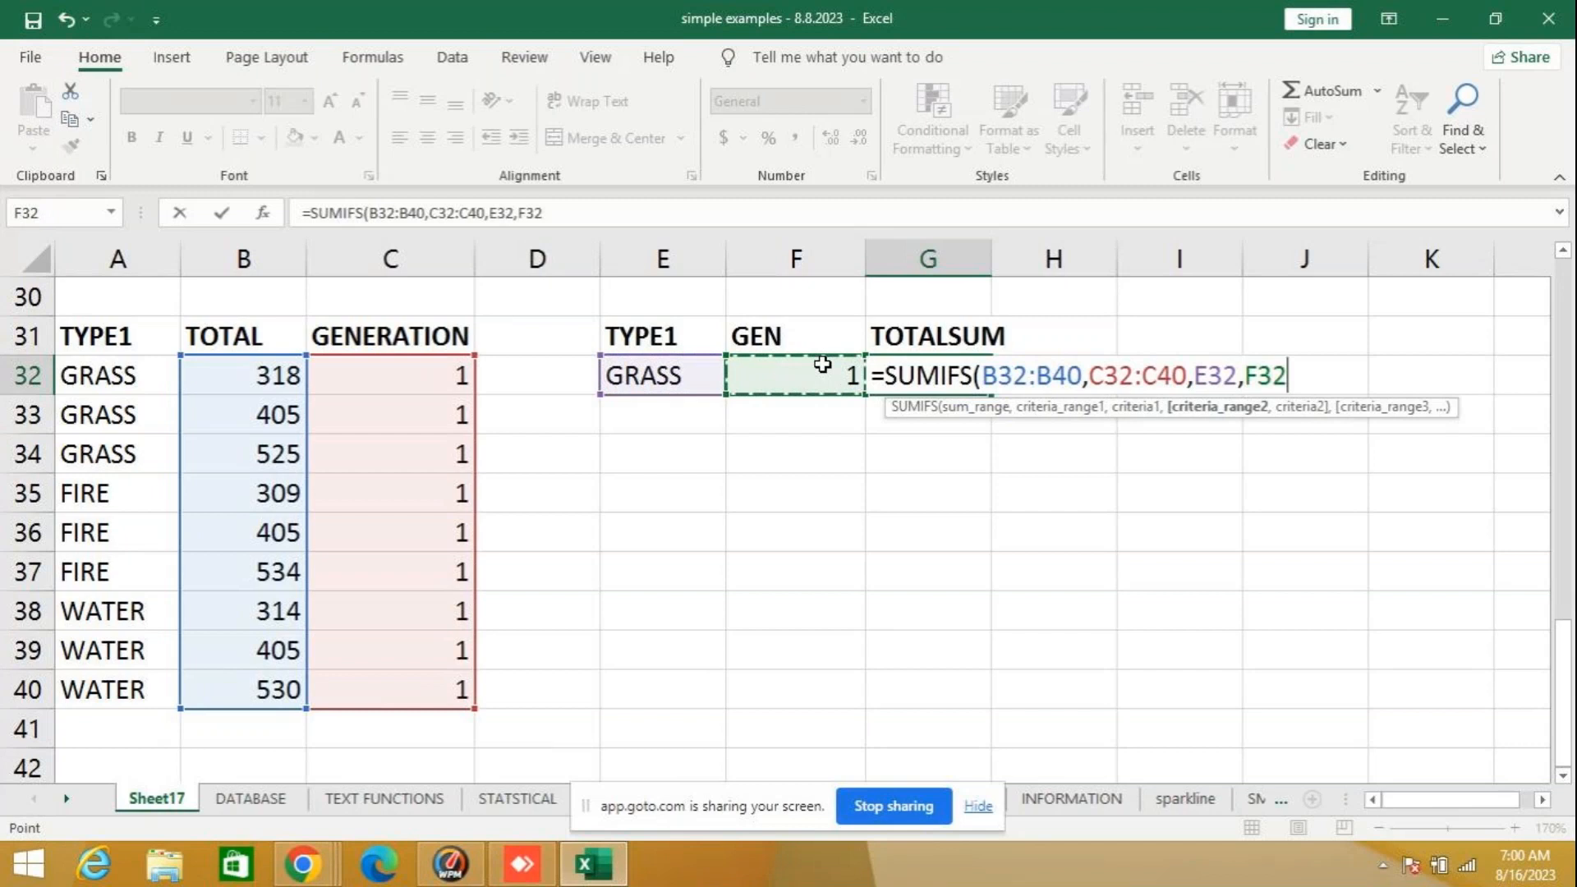
key("Return")
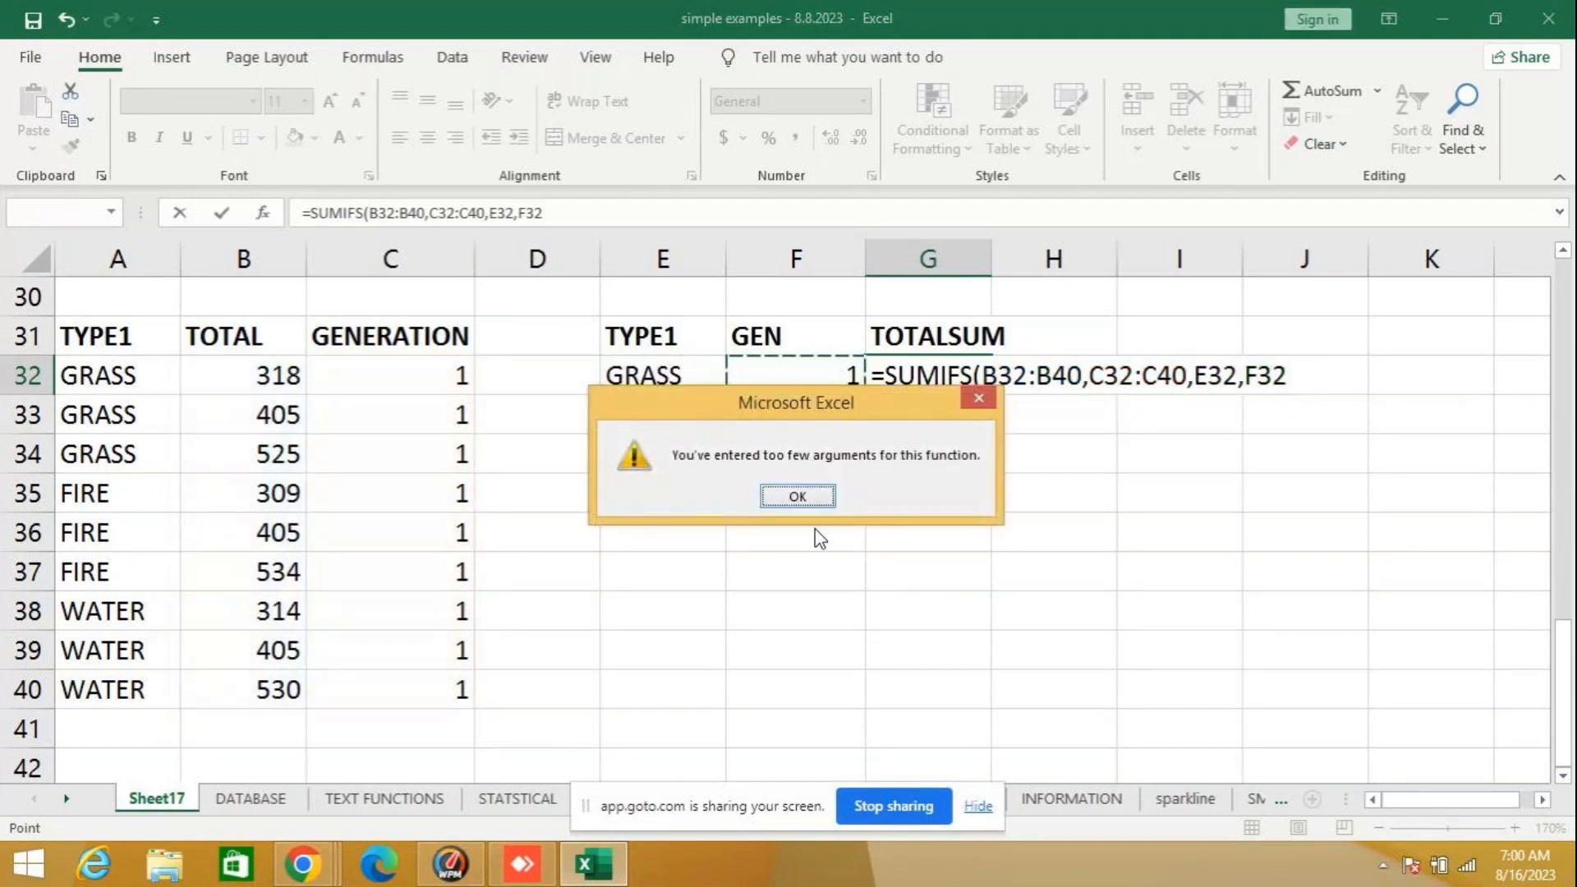
left_click(809, 496)
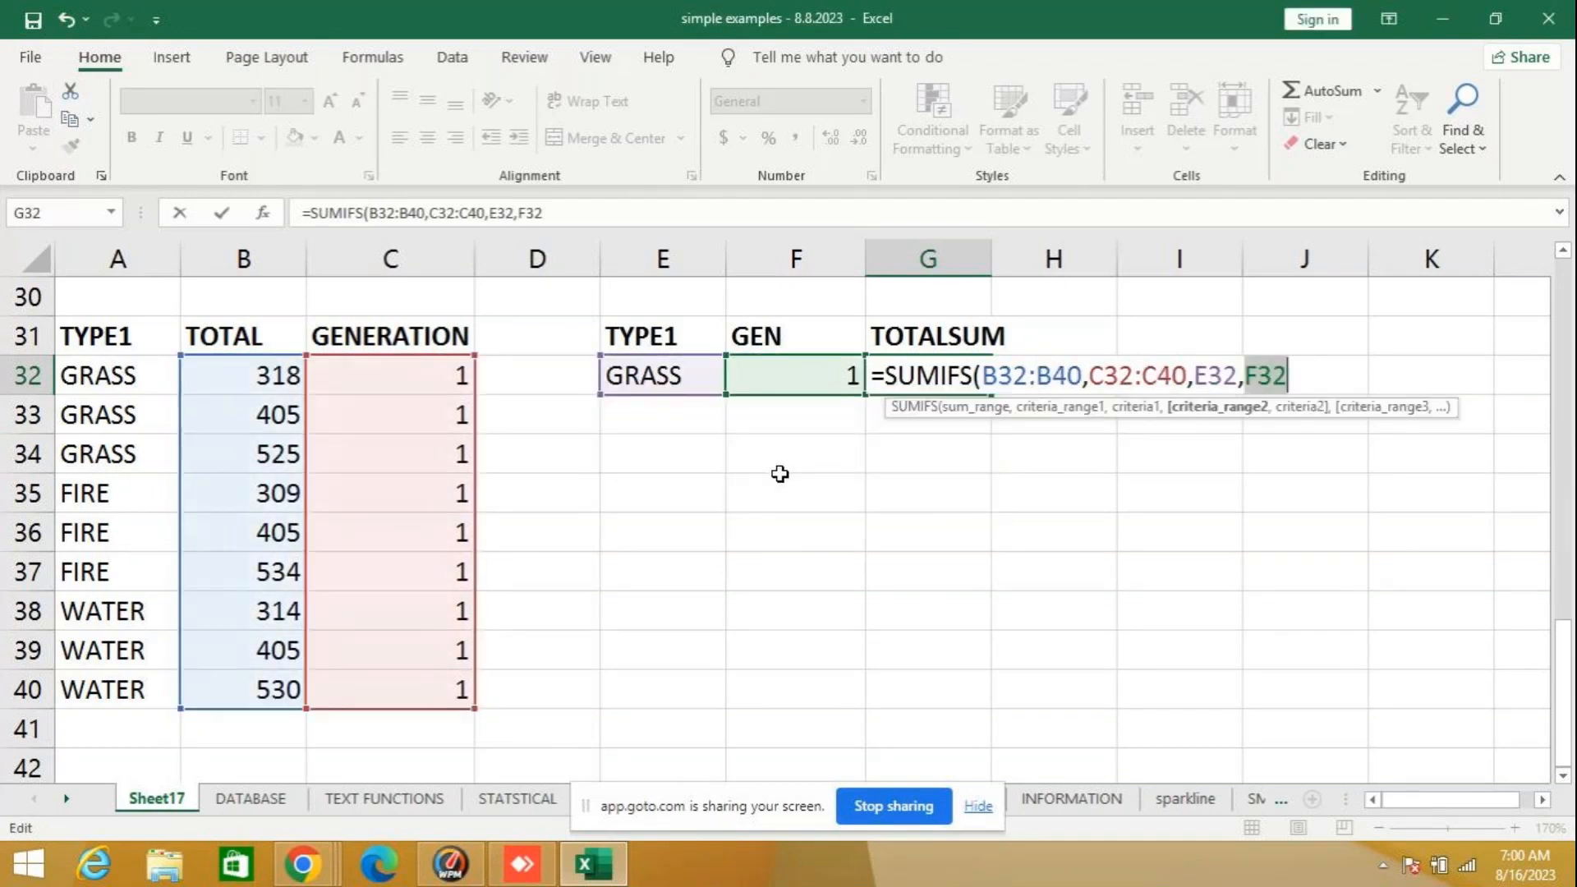
- Clear the incomplete SUMIFS formula from G32 on Sheet17
key("BackSpace")
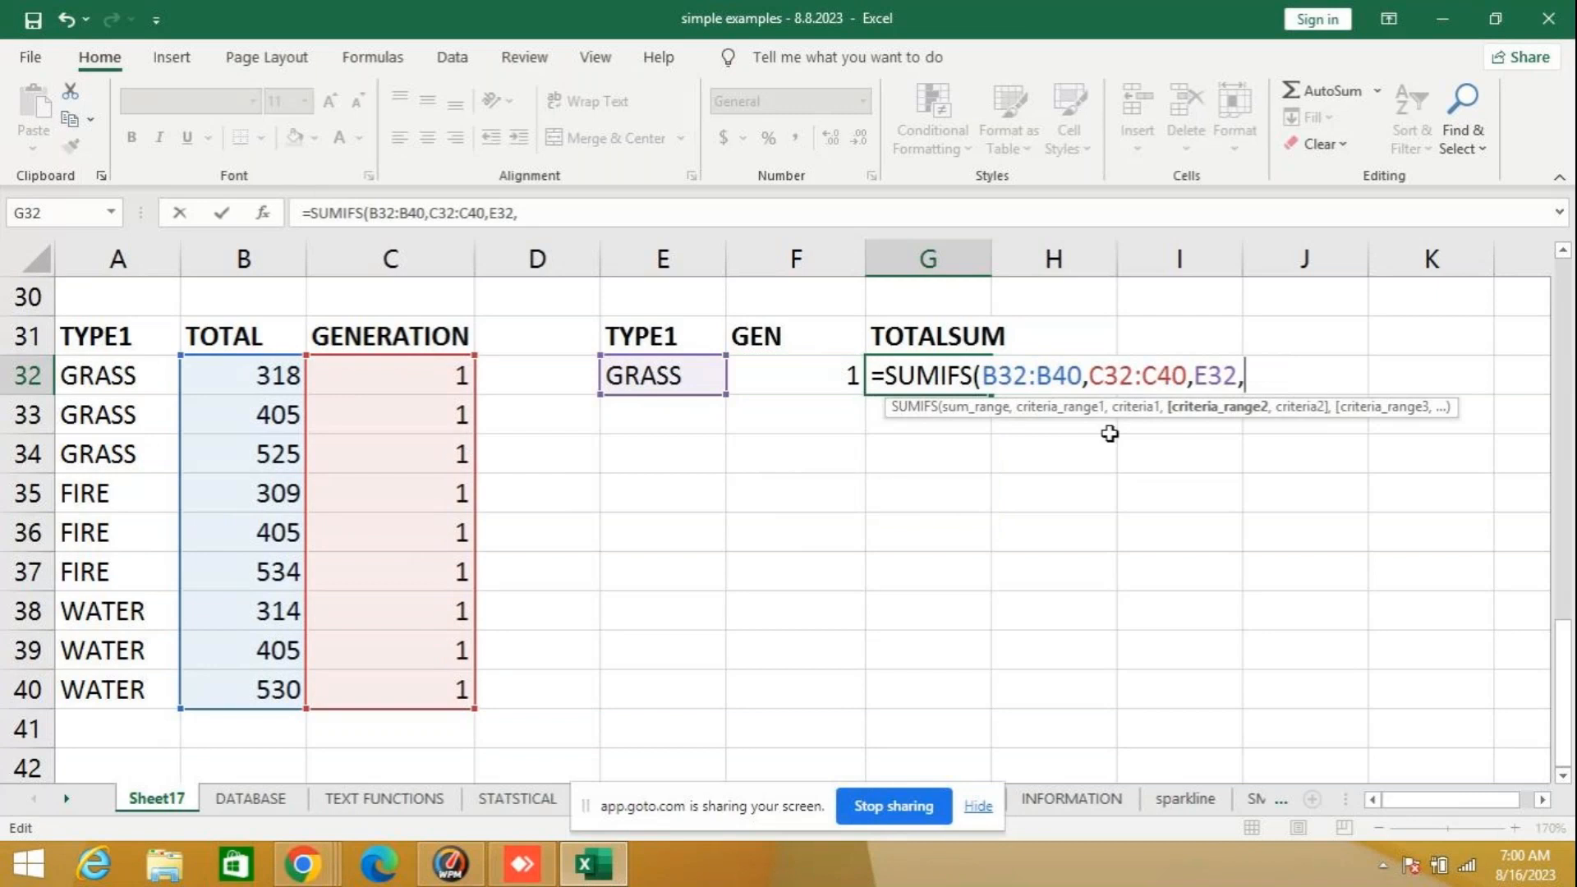
key("BackSpace")
key("BackSpace")
key("BackSpace")
key("BackSpace")
key("BackSpace")
key("BackSpace")
key("BackSpace")
key("BackSpace")
key("BackSpace")
key("BackSpace")
key("BackSpace")
key("BackSpace")
key("BackSpace")
key("BackSpace")
key("BackSpace")
key("BackSpace")
key("BackSpace")
key("BackSpace")
key("BackSpace")
key("BackSpace")
key("BackSpace")
key("BackSpace")
key("BackSpace")
key("BackSpace")
key("BackSpace")
key("BackSpace")
key("BackSpace")
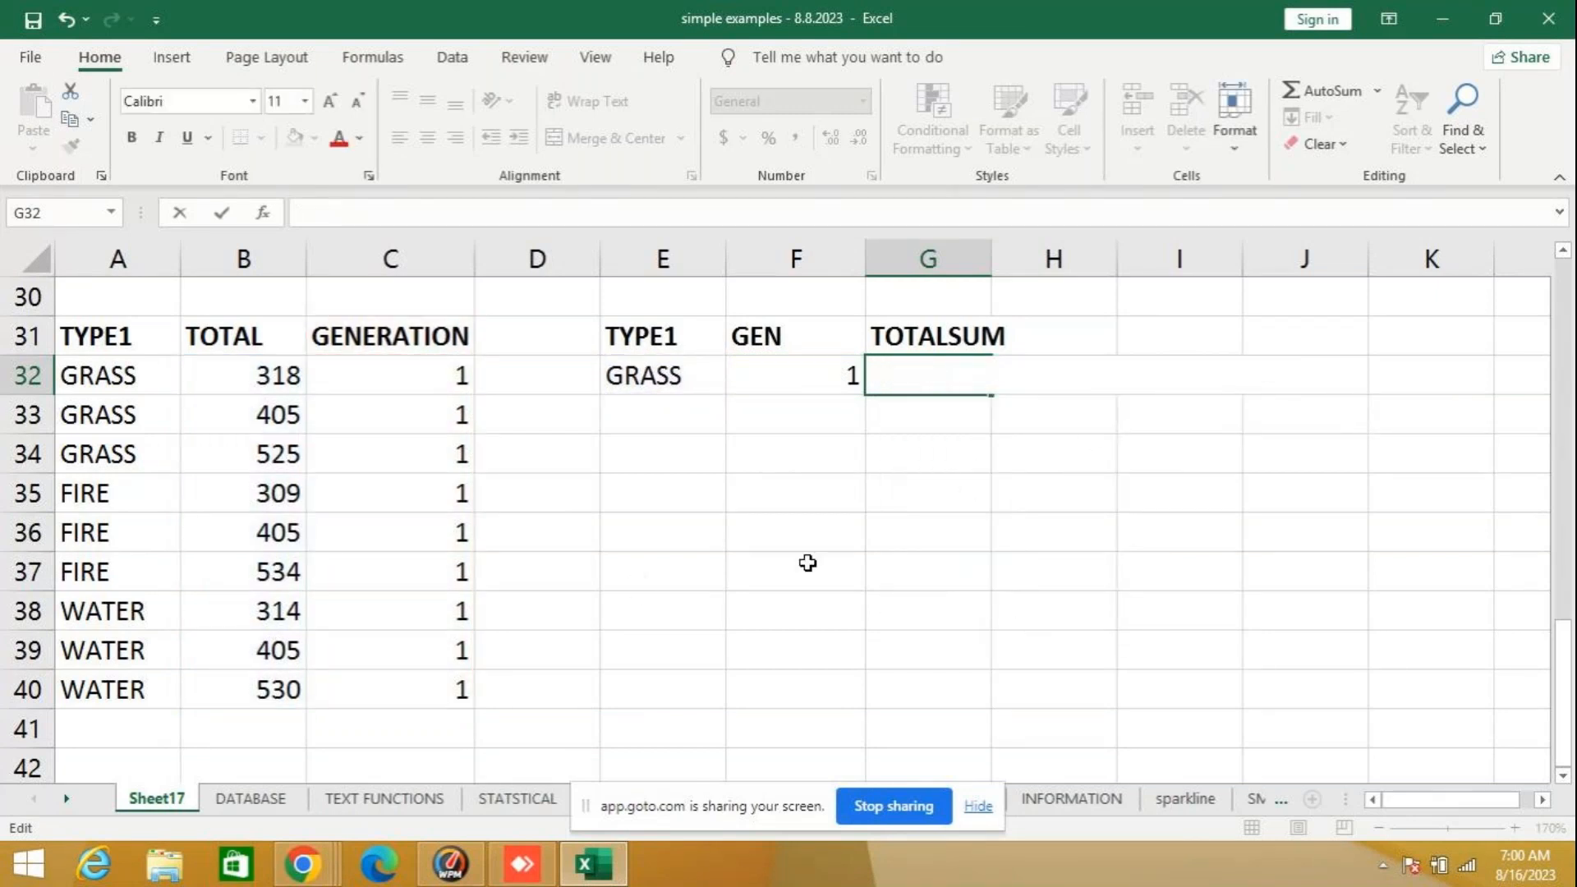
left_click(808, 563)
- Examine the argument order of the SUMIFS formula in J24 on the MATH & TRIG sheet against its data table
left_click(66, 799)
left_click(66, 799)
left_click(66, 799)
left_click(447, 799)
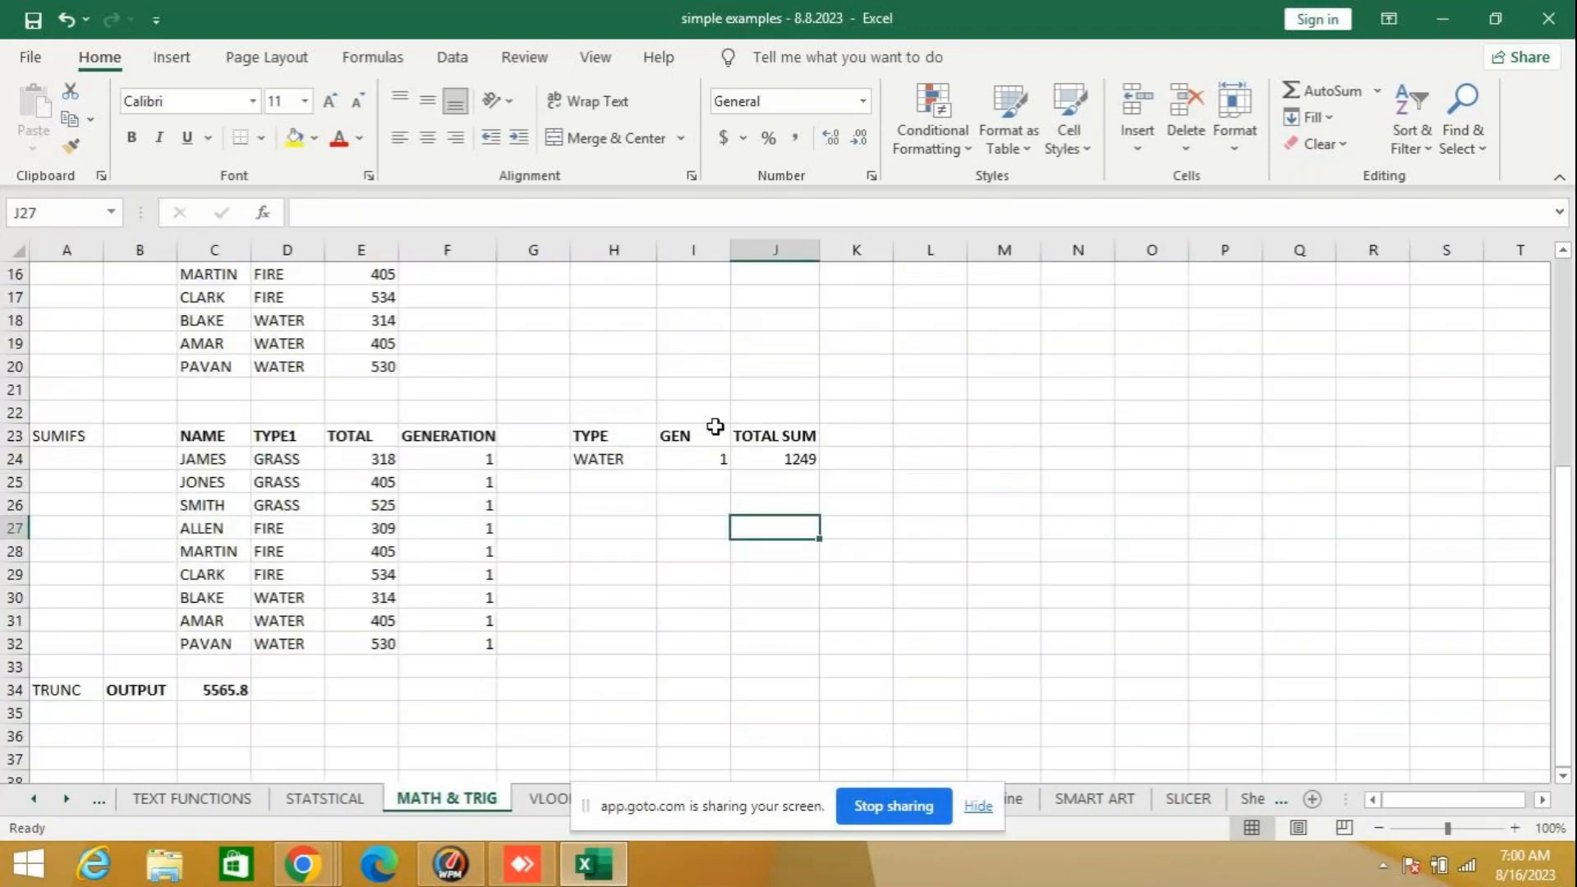
left_click(734, 460)
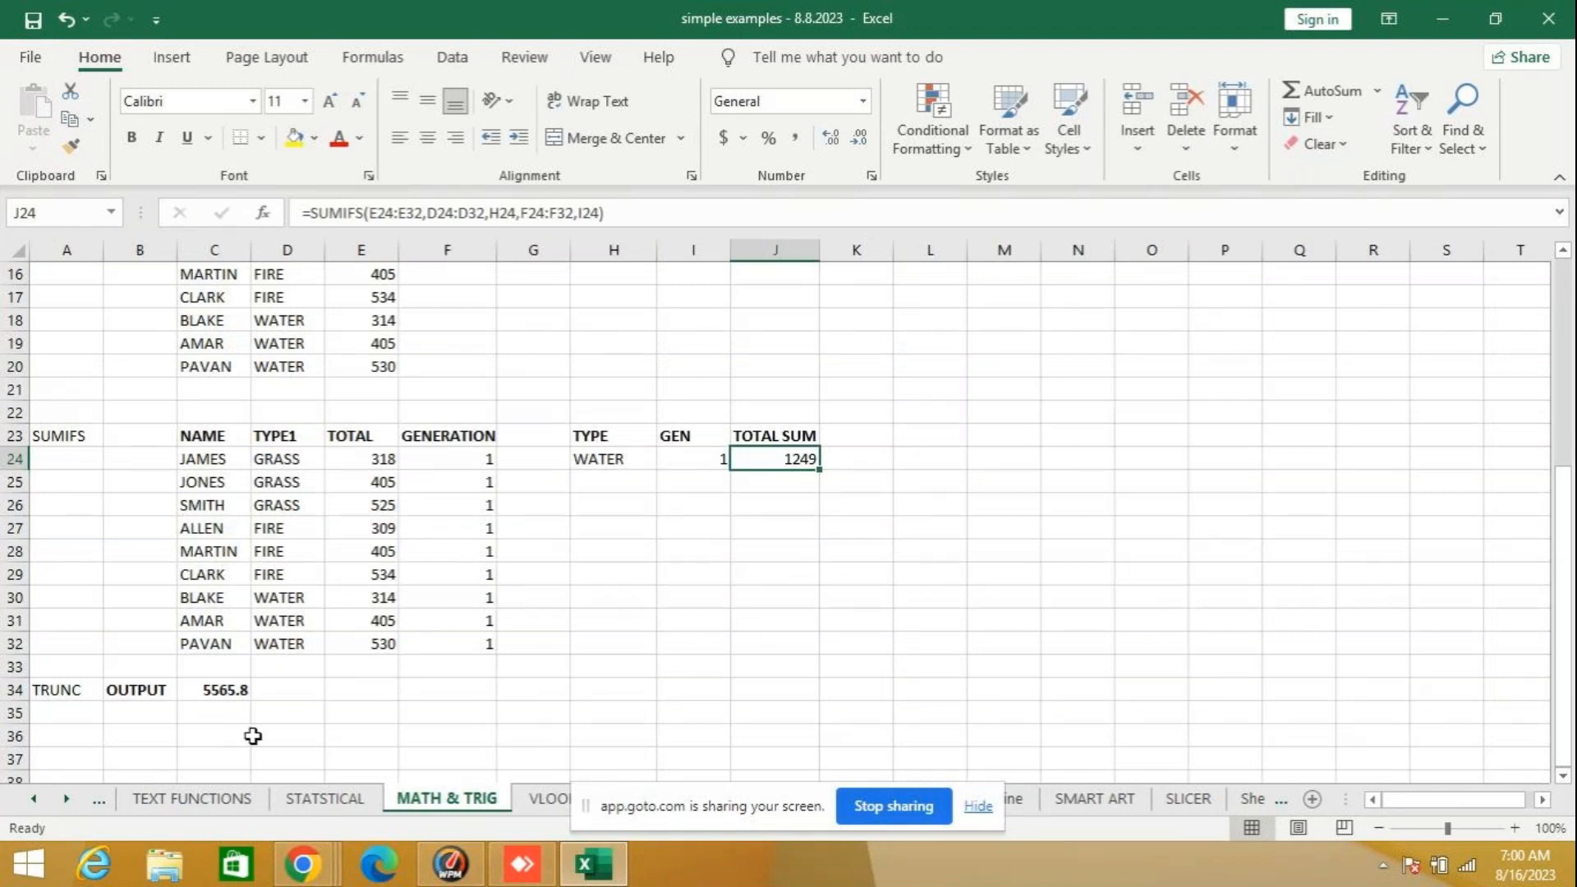
left_click(1543, 799)
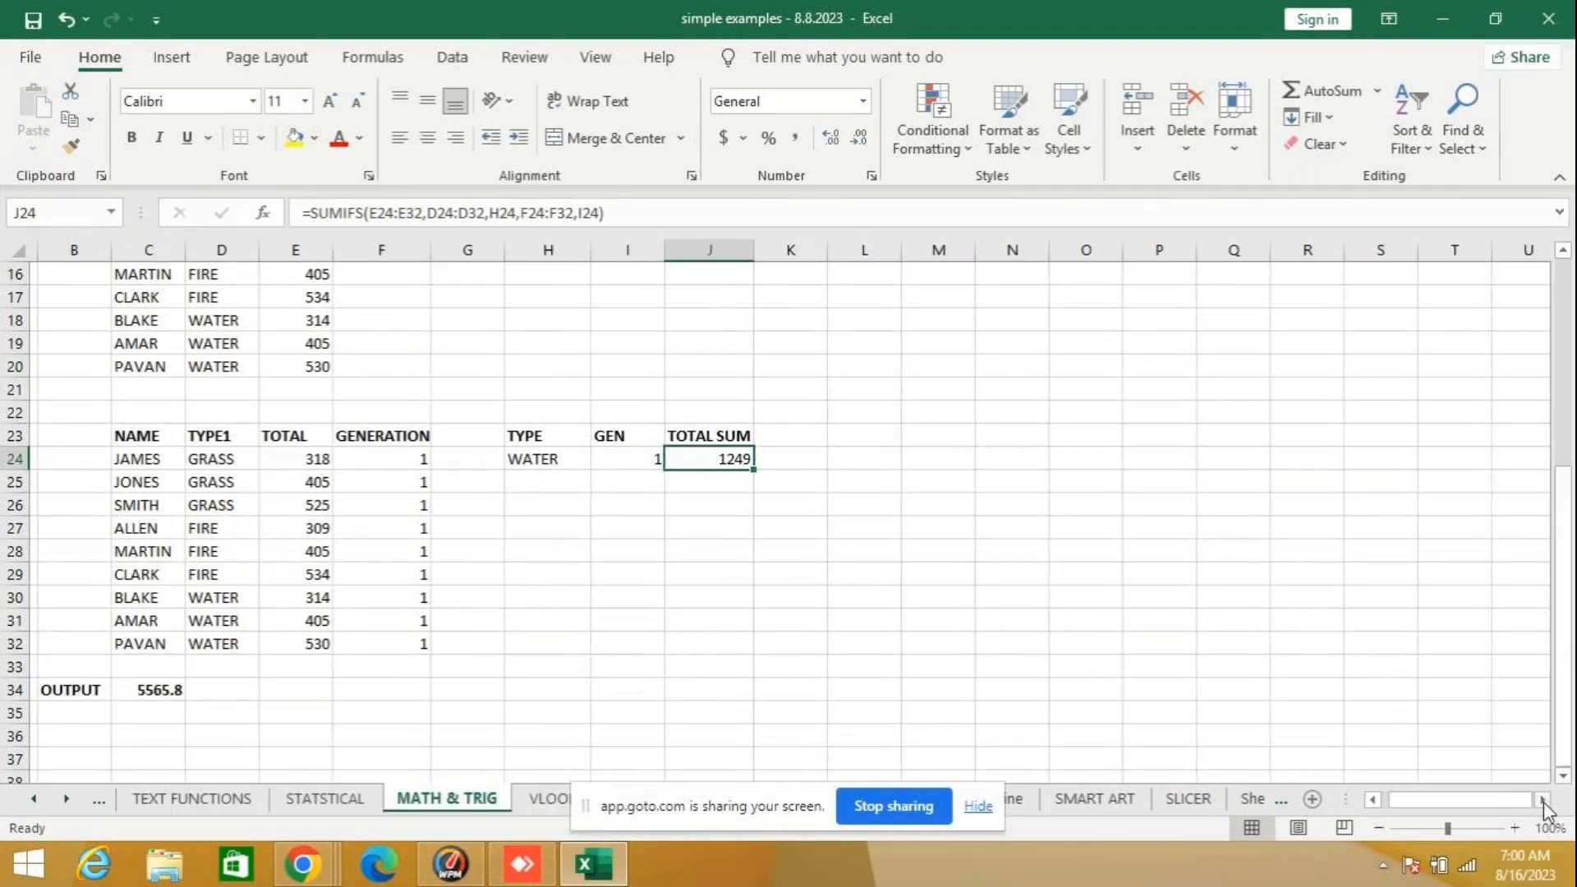
left_click(1545, 802)
left_click(1544, 802)
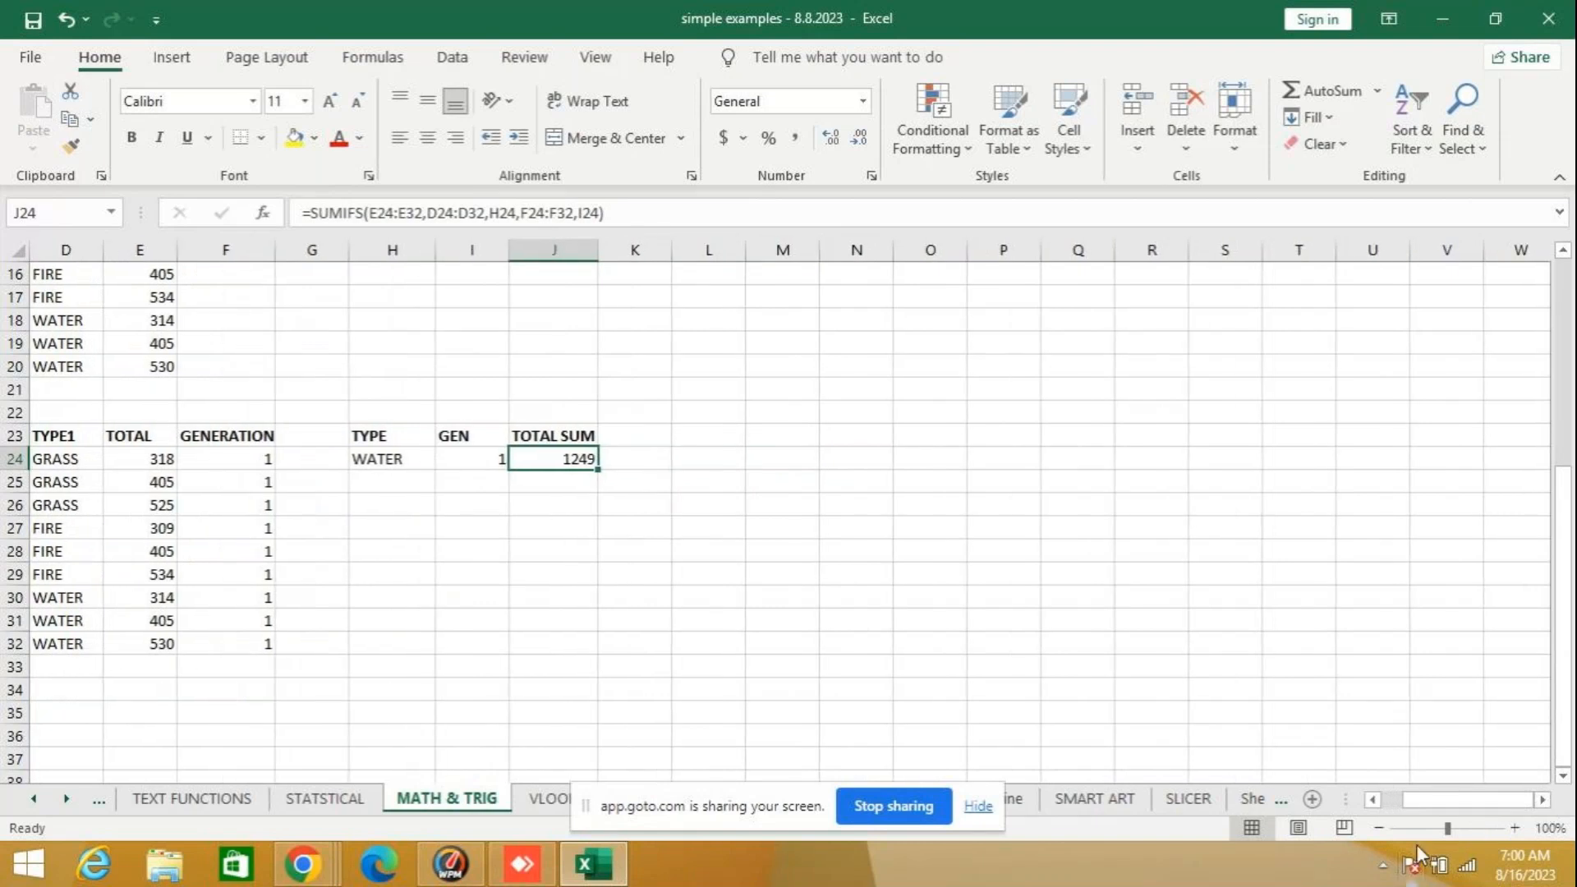
left_click(1452, 835)
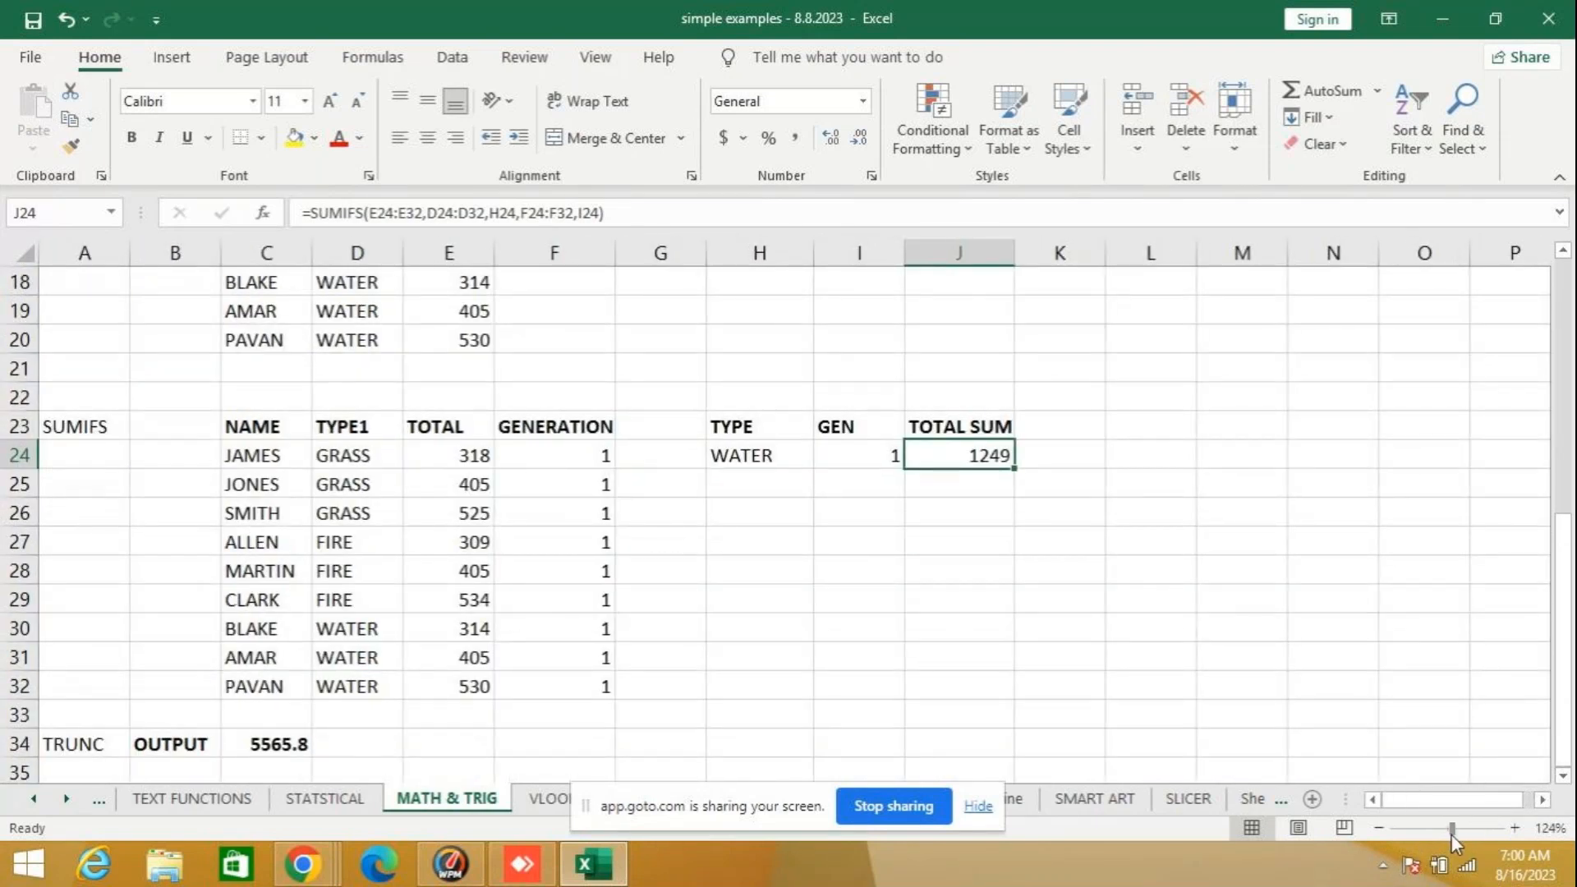
left_click_drag(1452, 831, 1461, 831)
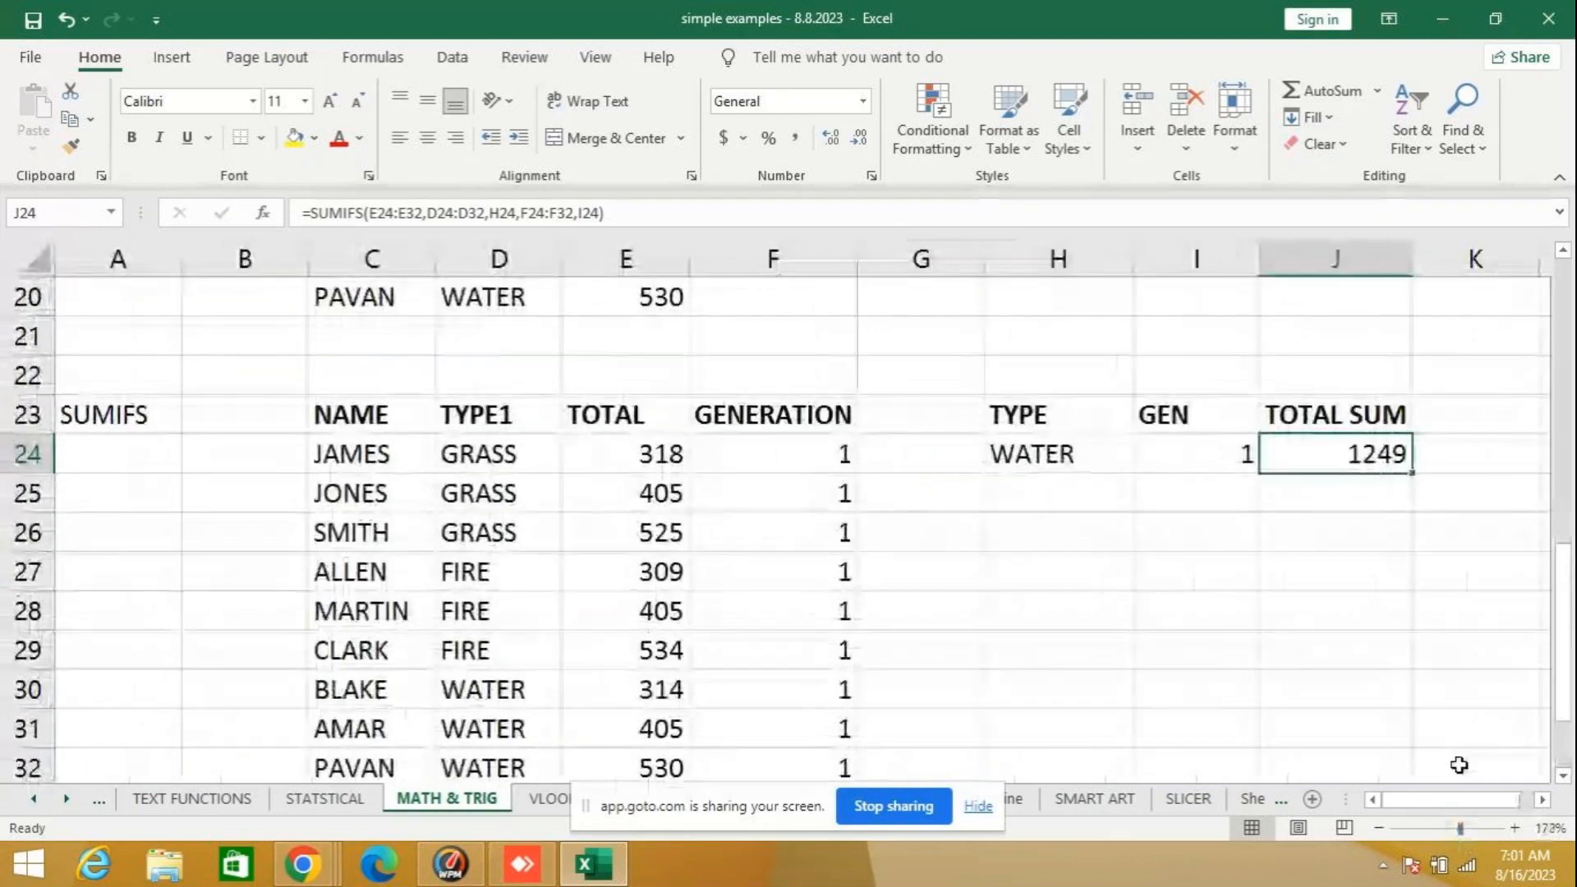
left_click(1545, 802)
left_click(1545, 802)
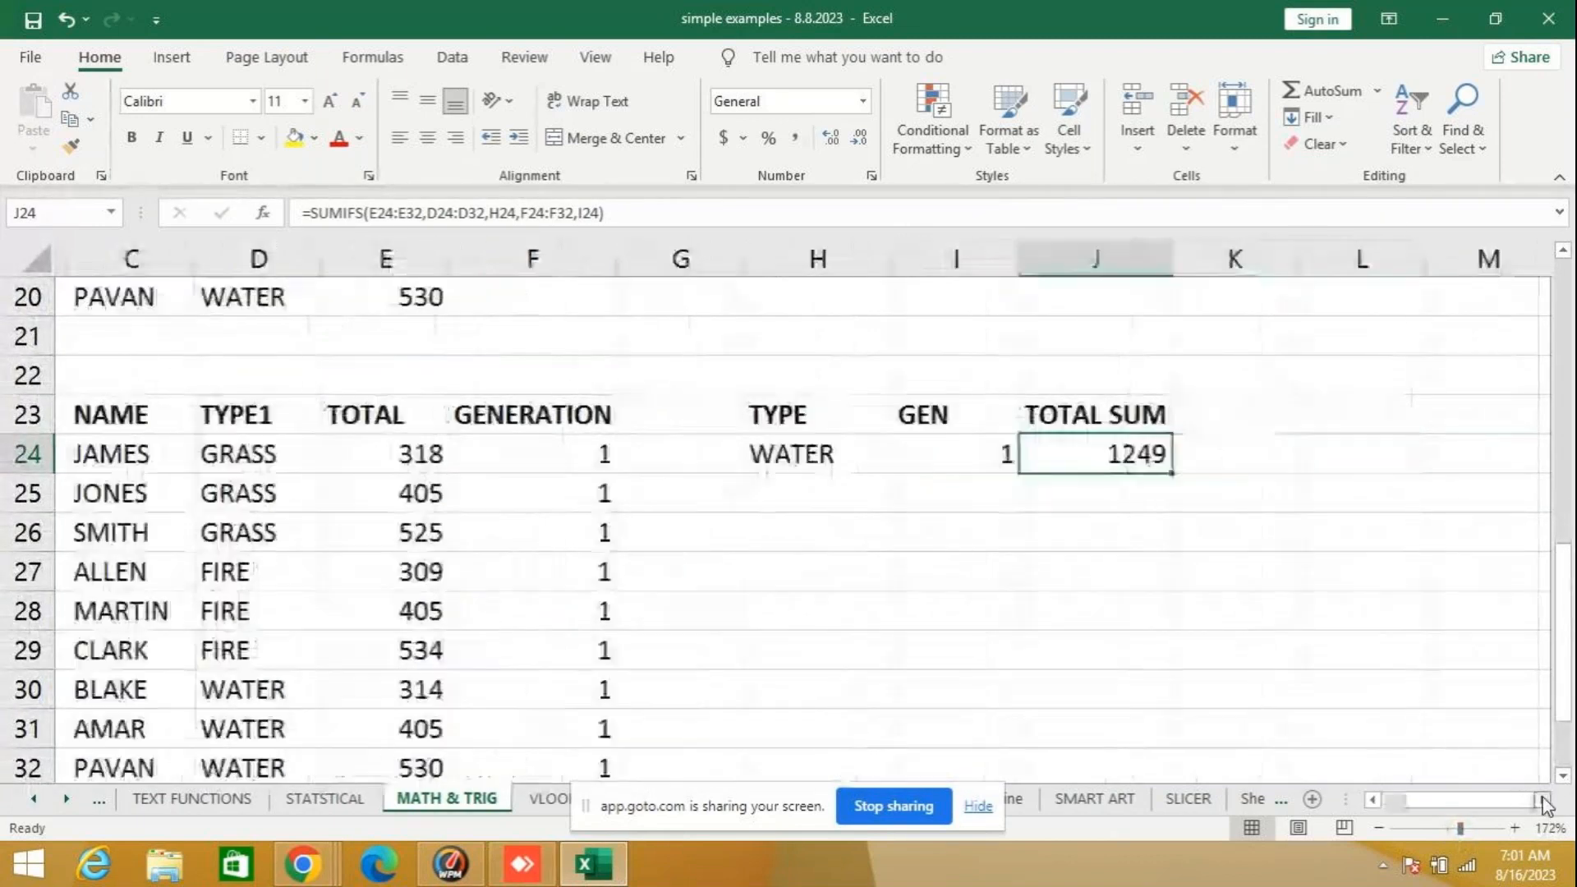
left_click(1545, 802)
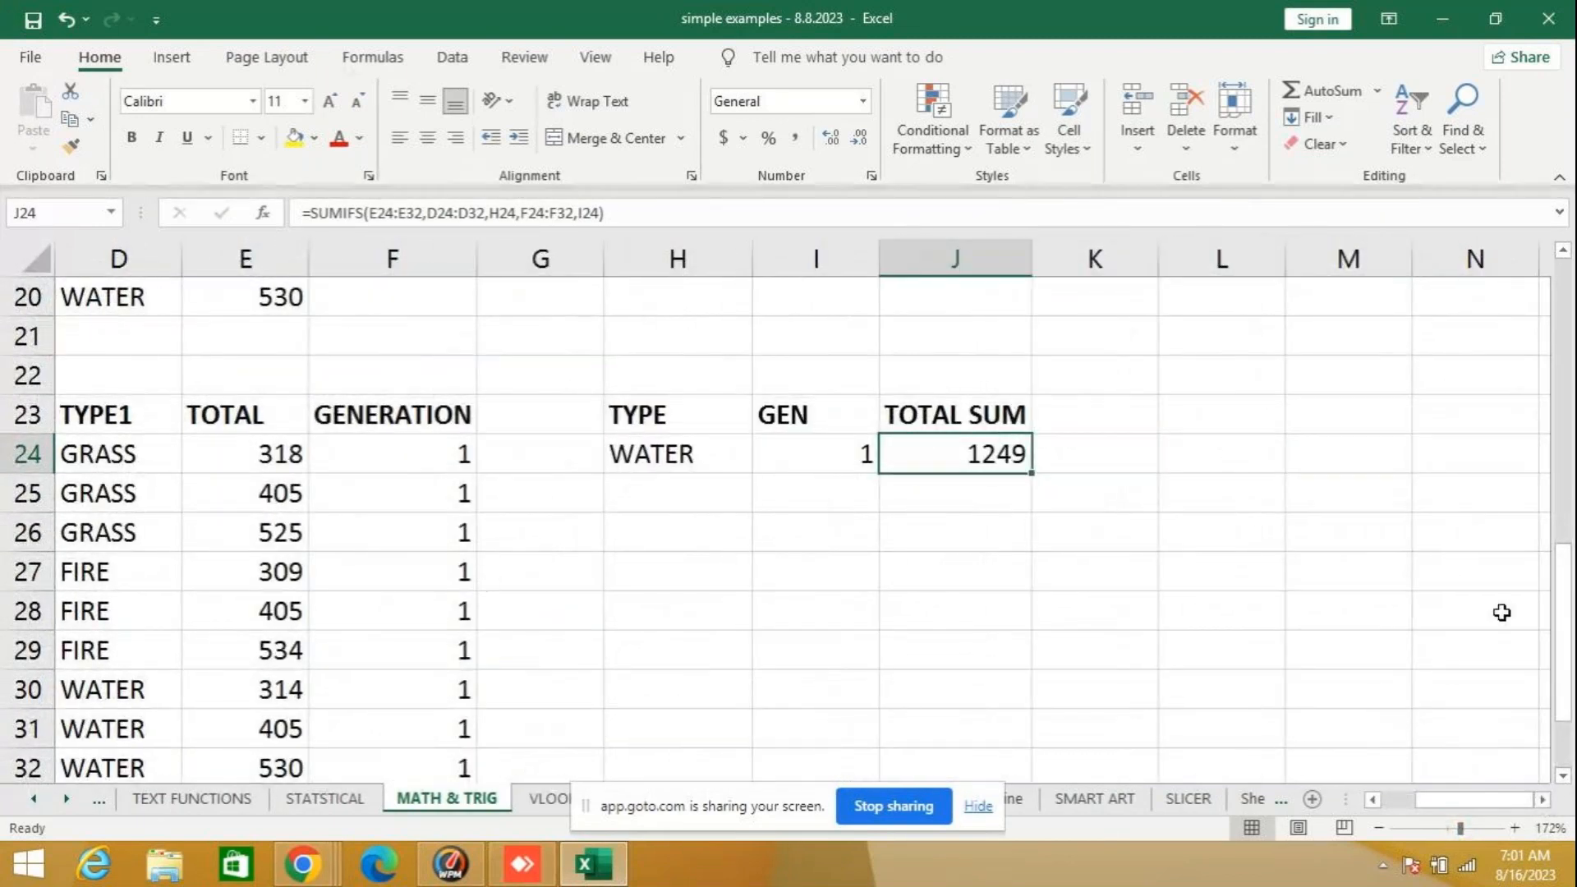
scroll(947, 509, "down", 1)
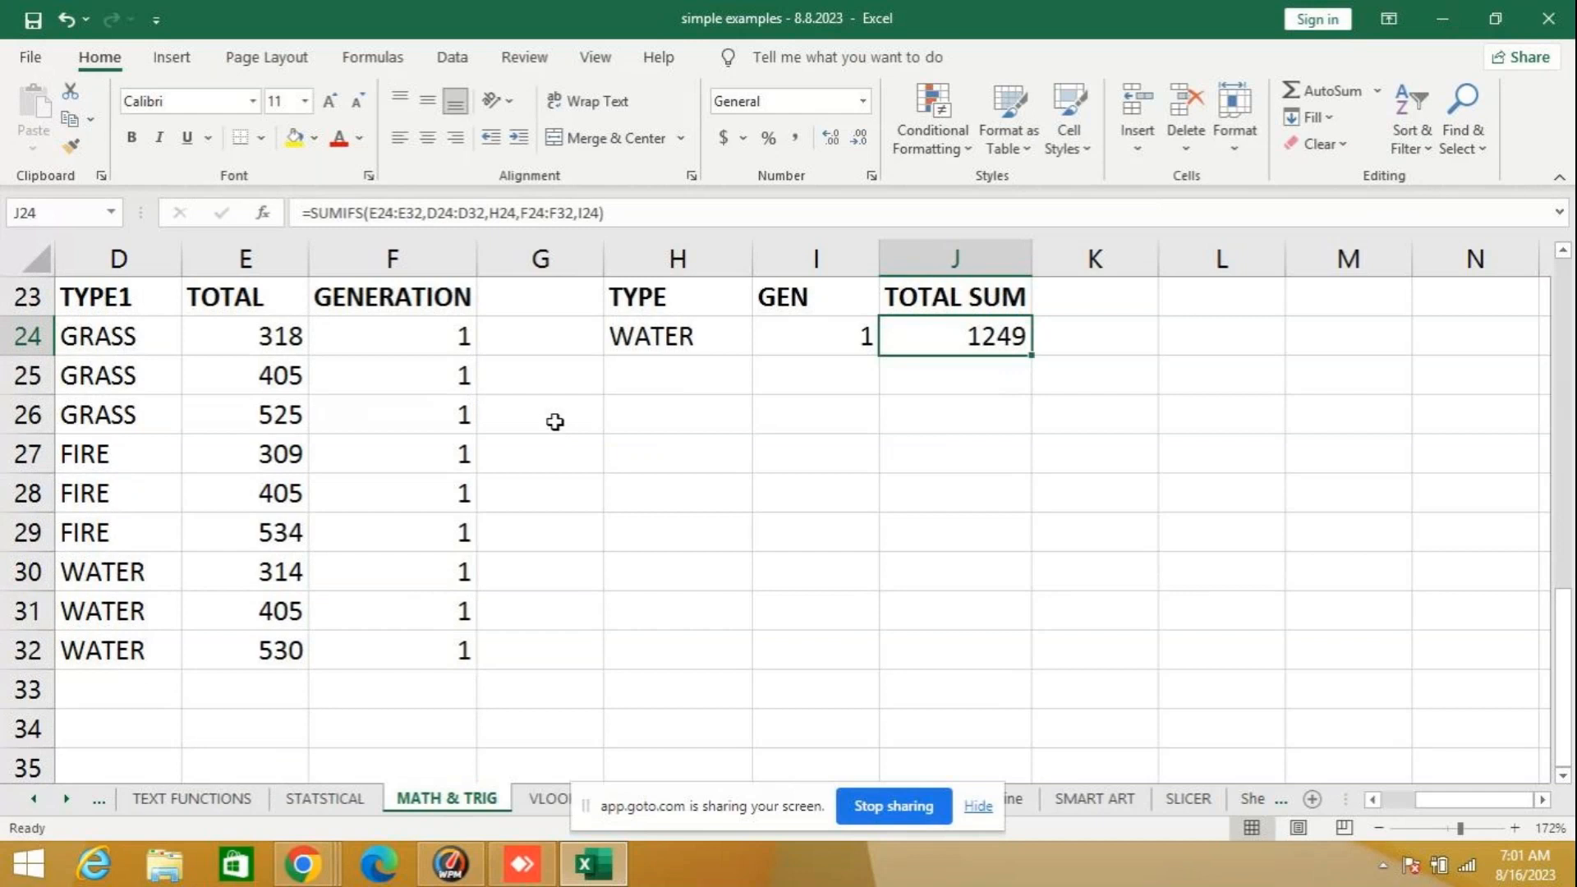
left_click(802, 446)
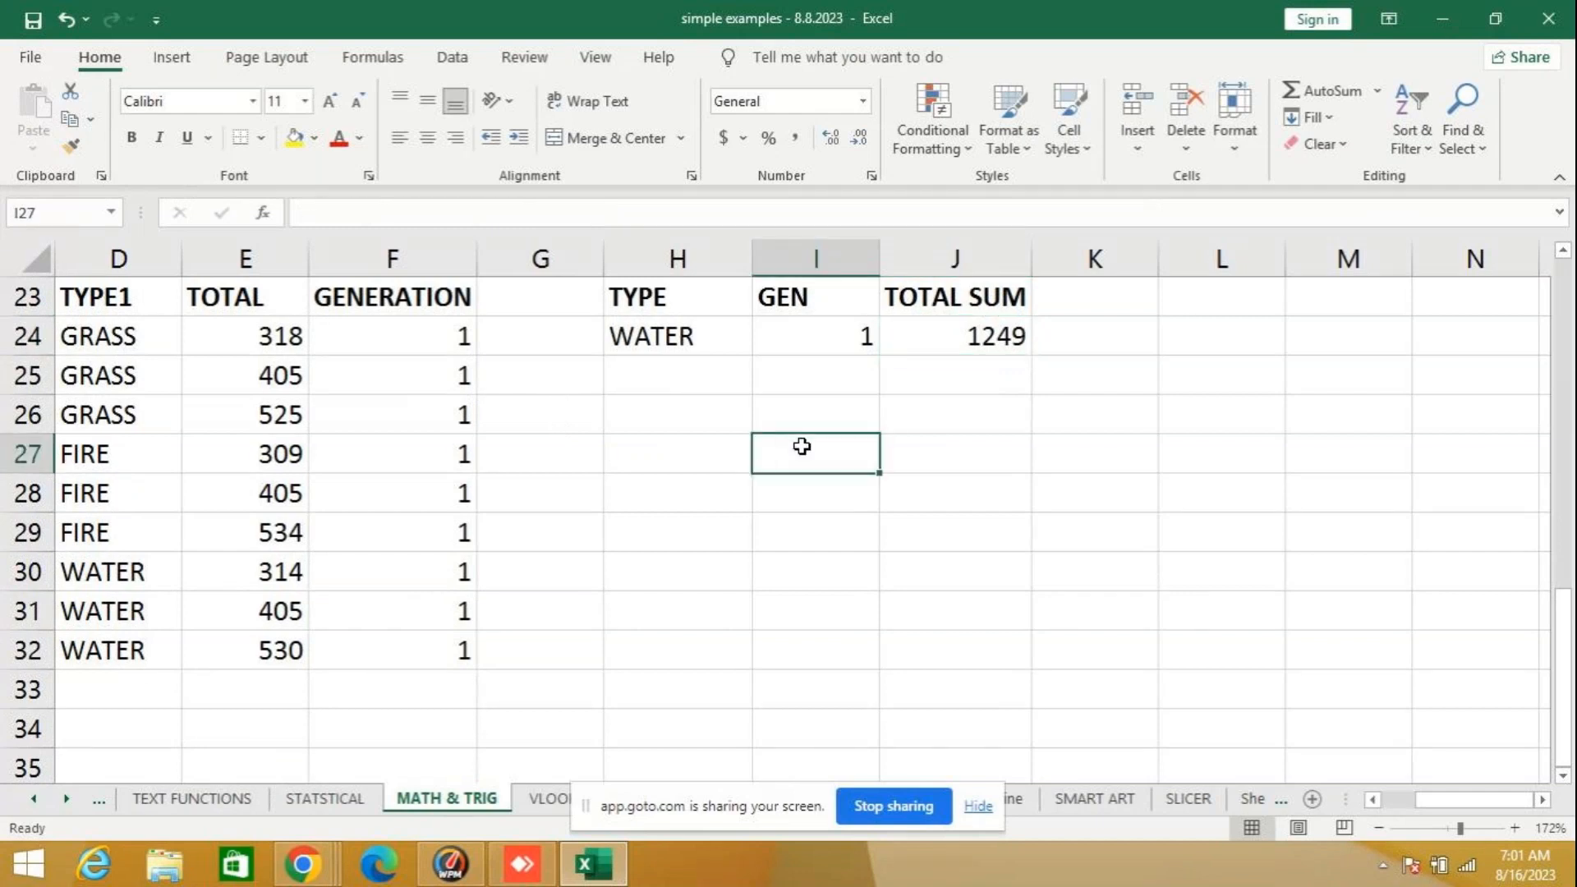
type("=SUMIF")
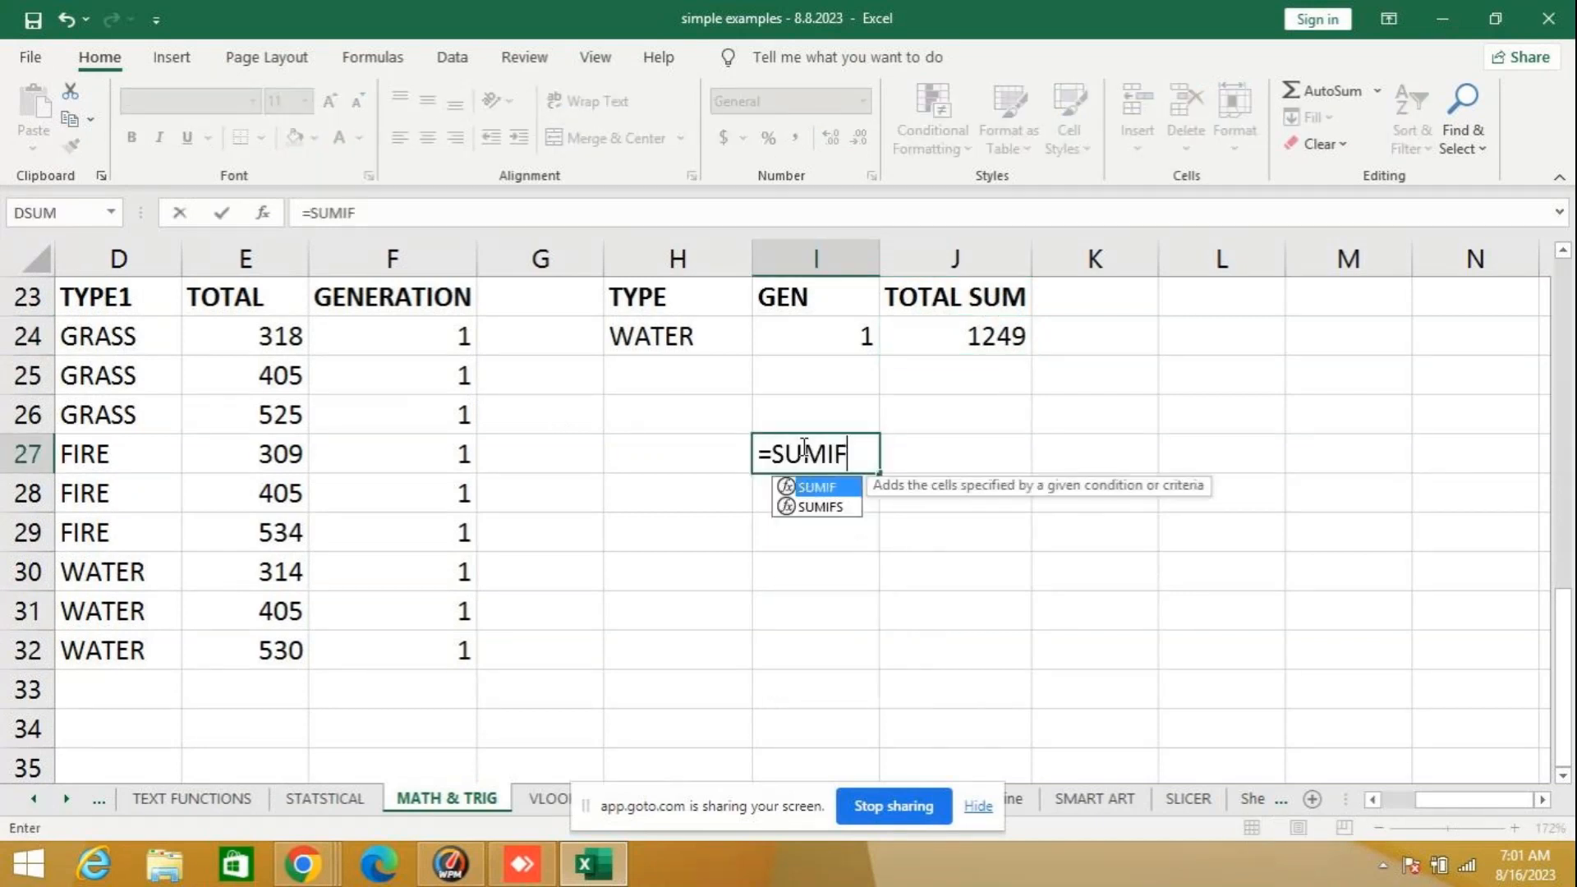
type("S")
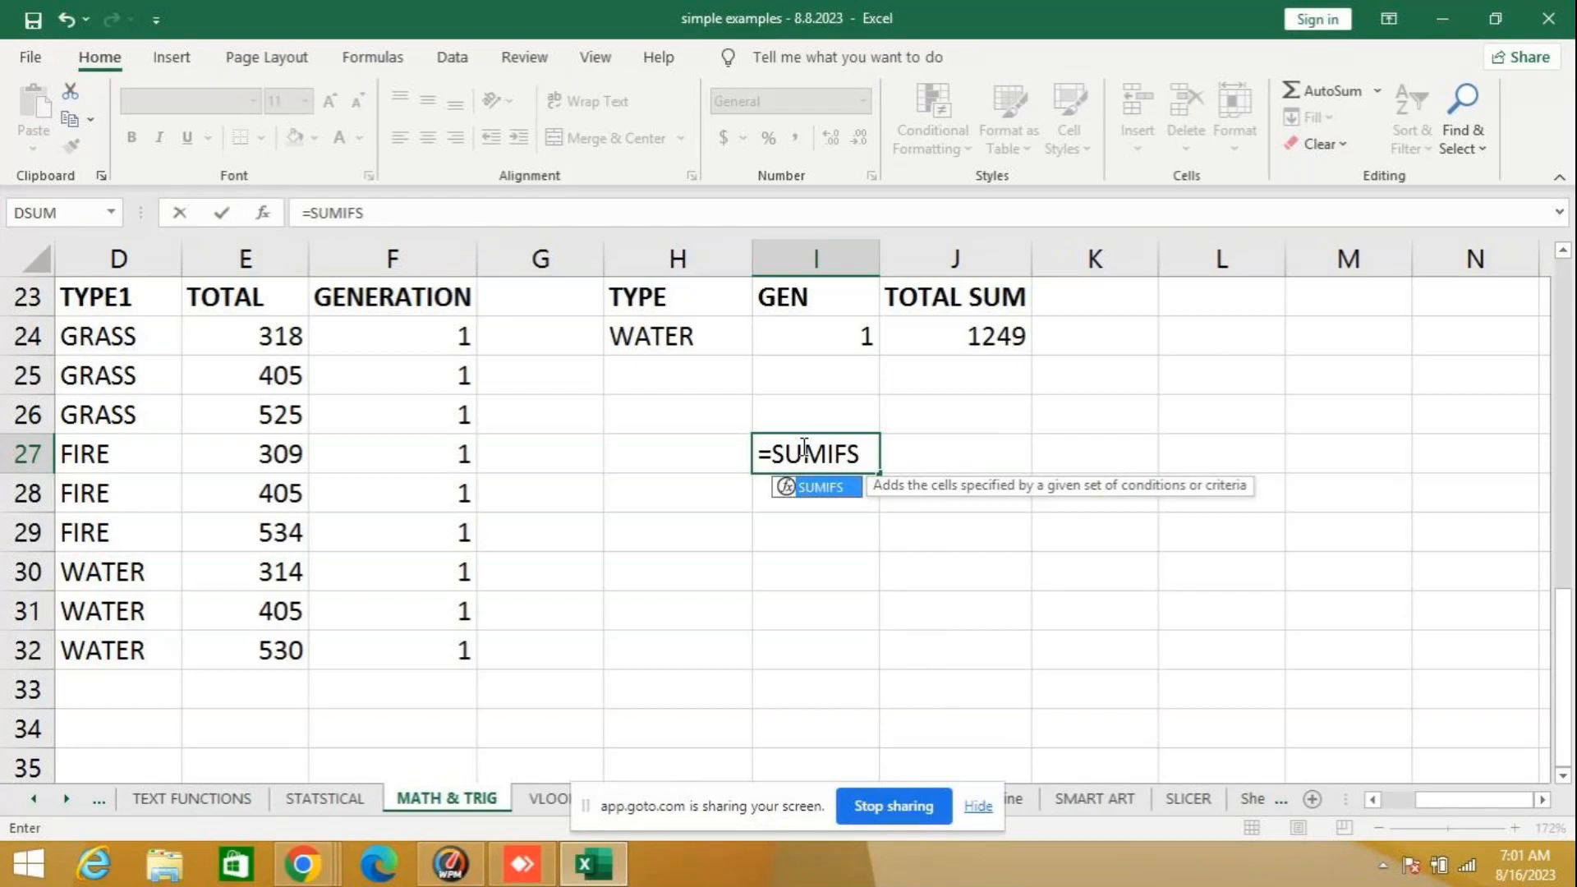
type("(")
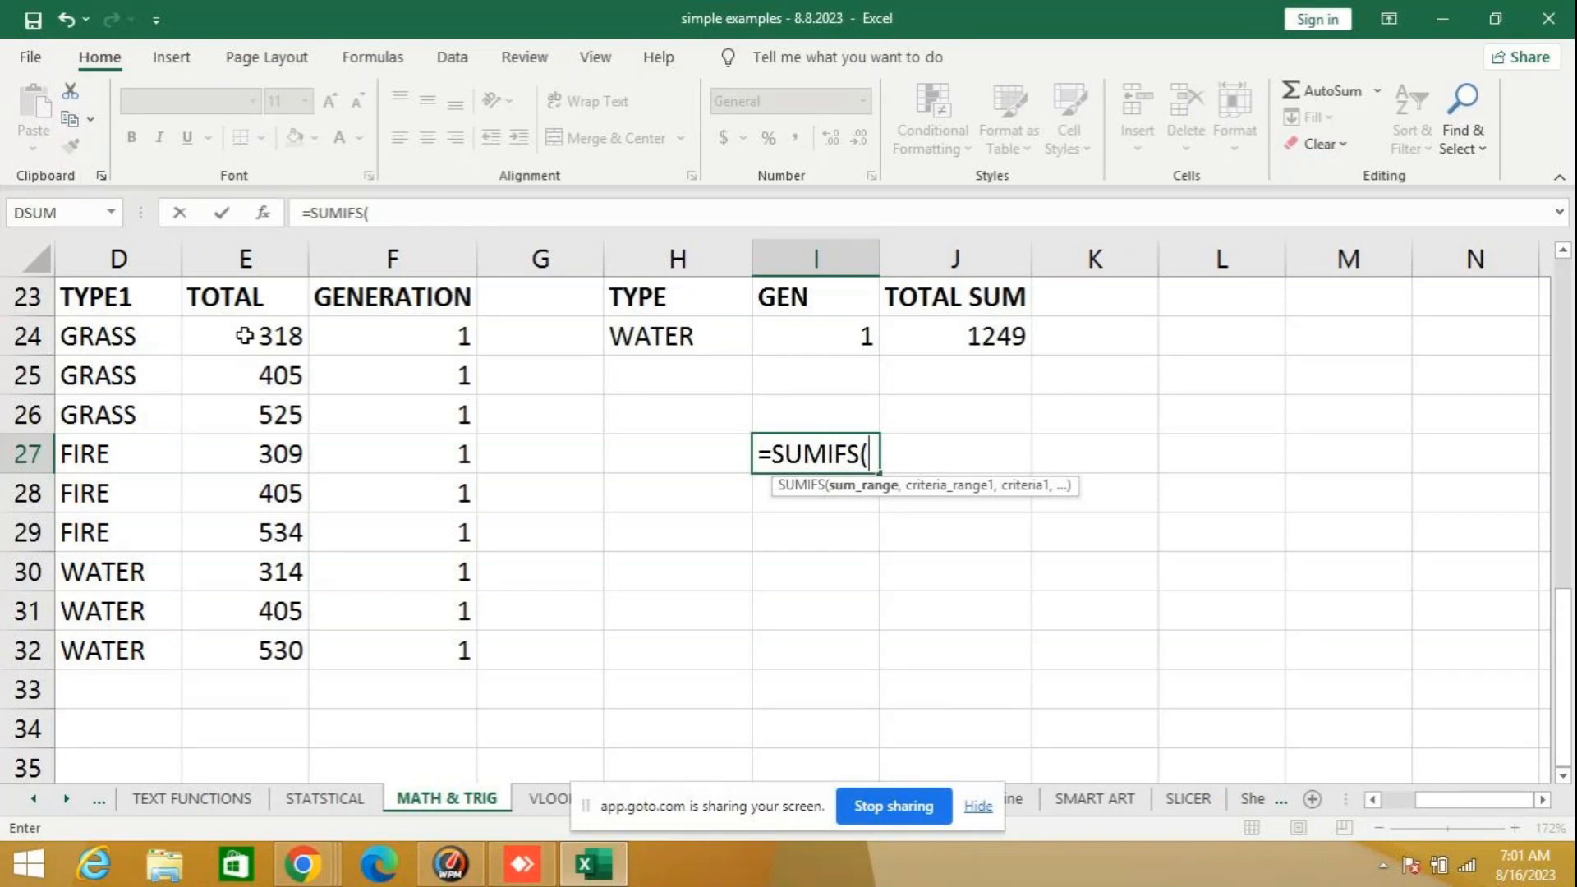
key("BackSpace")
key("BackSpace")
key("BackSpace")
key("BackSpace")
key("BackSpace")
key("BackSpace")
key("BackSpace")
key("BackSpace")
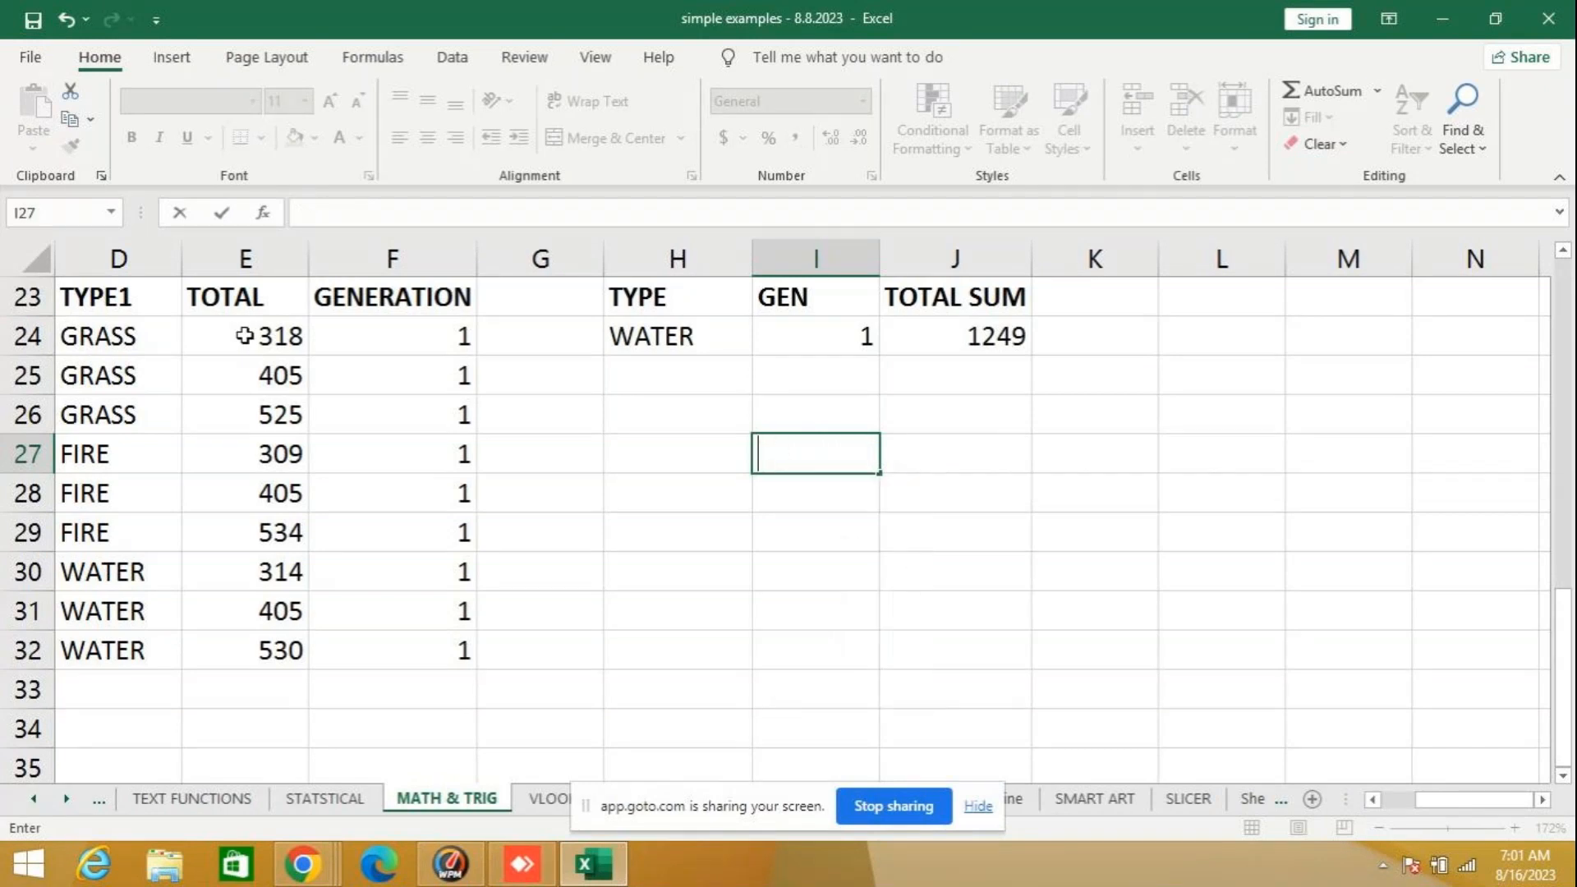
left_click(926, 327)
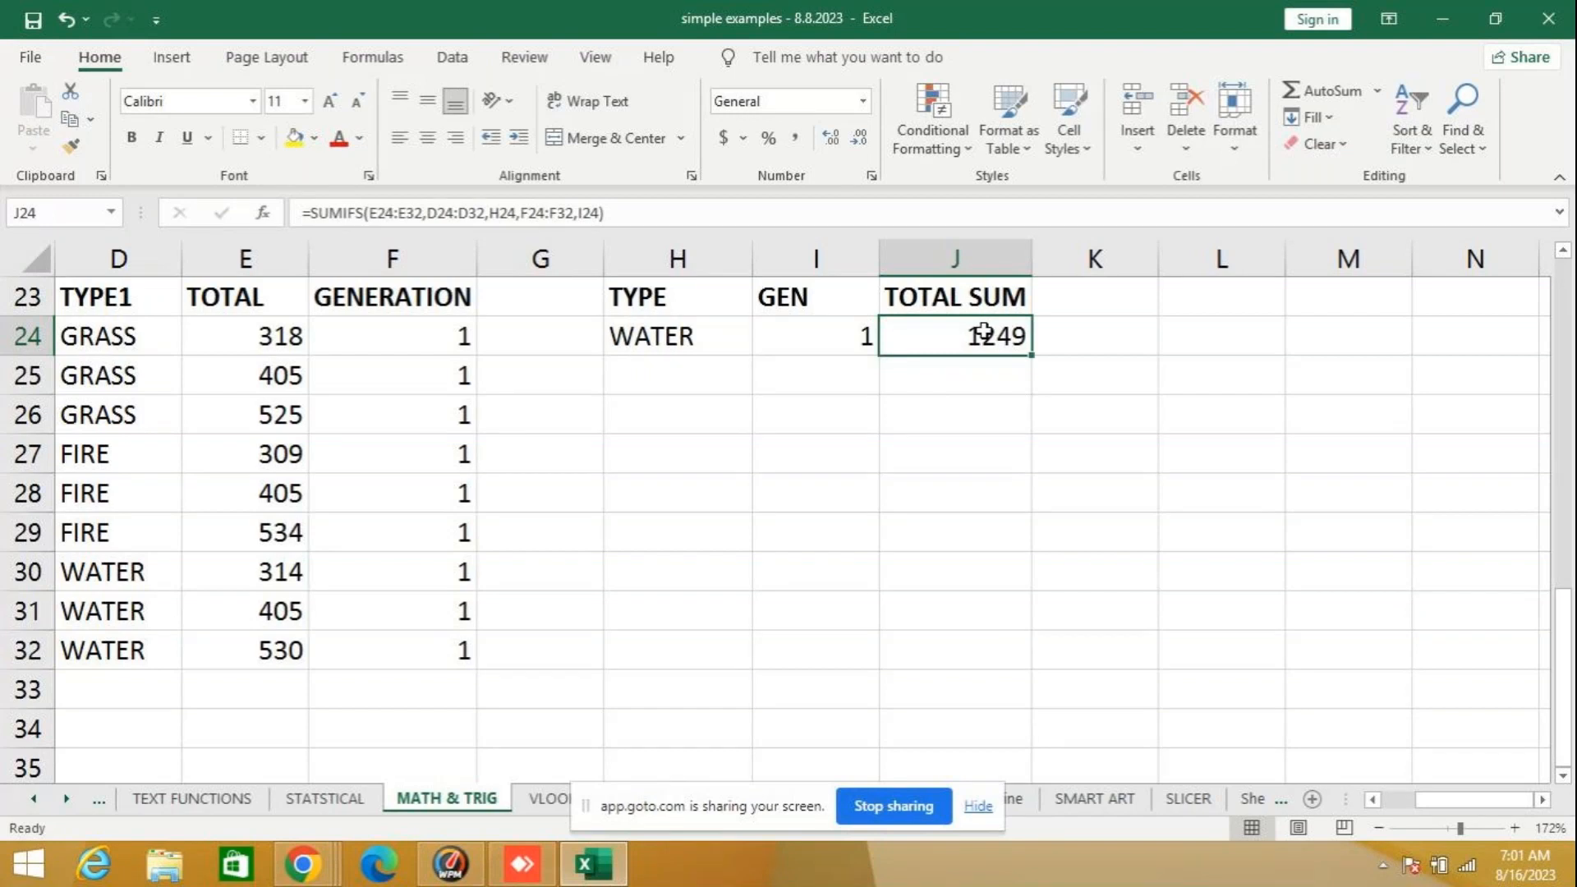
key("Return")
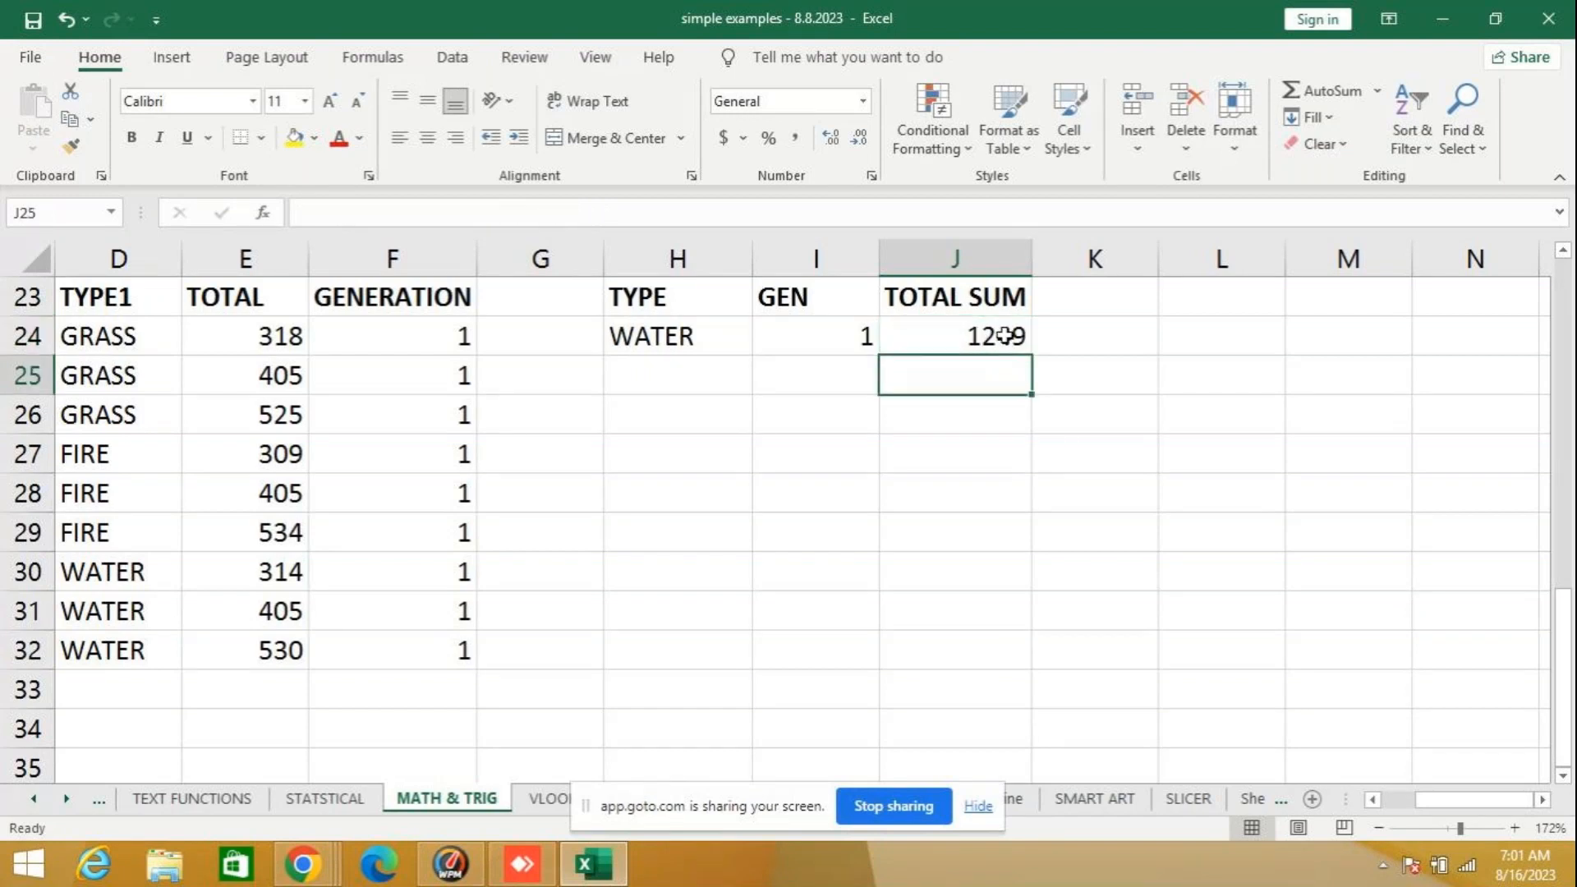
- Add a second criteria row to the SUMIFS example with GRASS in H25 and 1 in I25
left_click(635, 380)
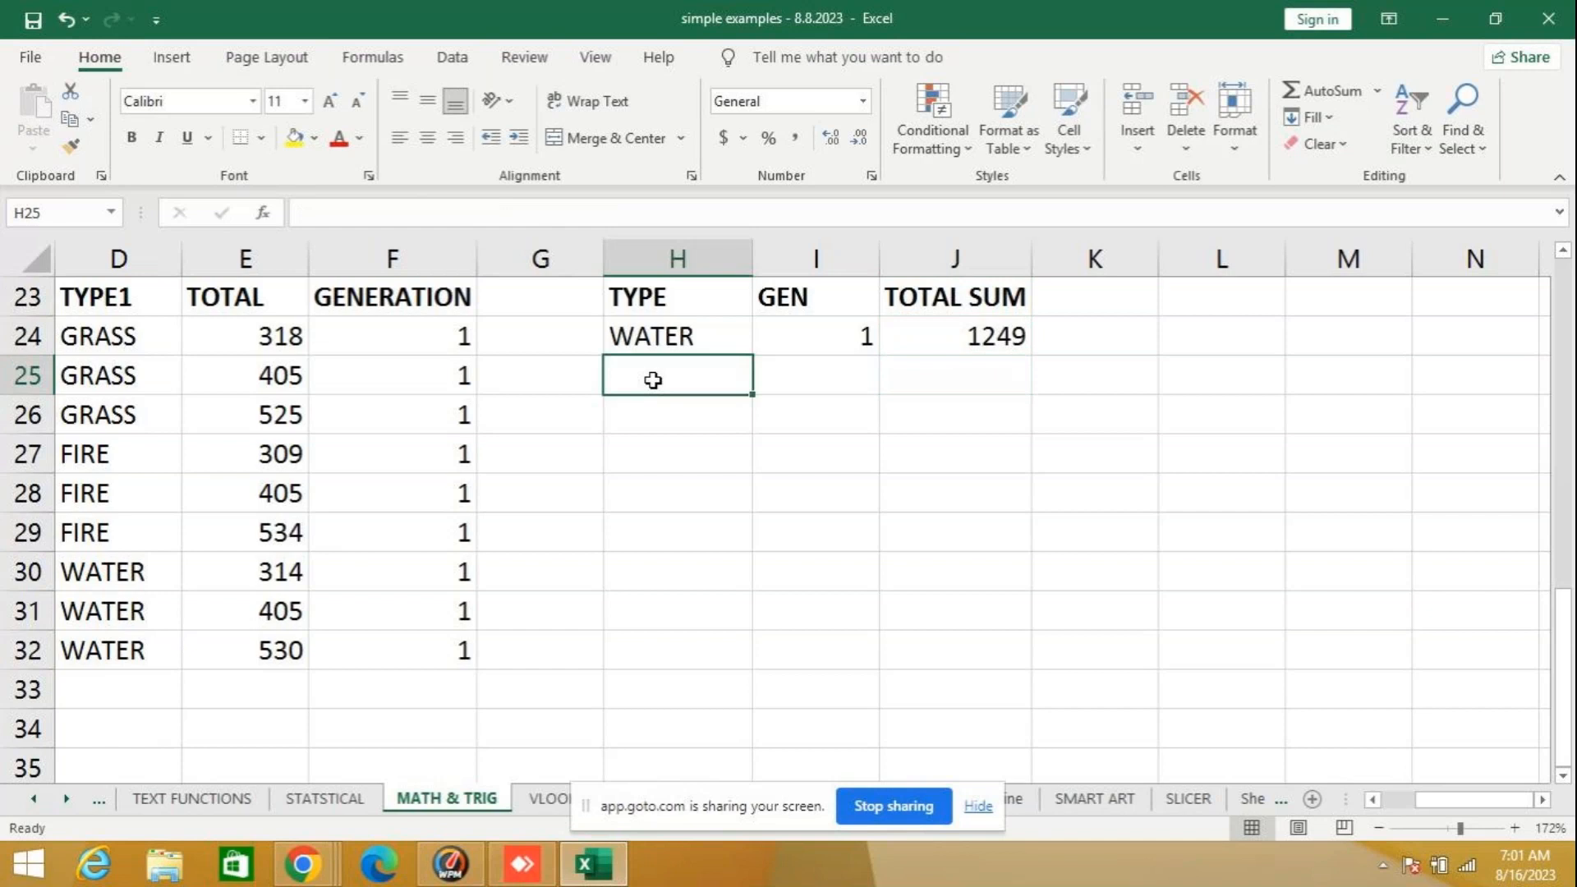
type("GRASS")
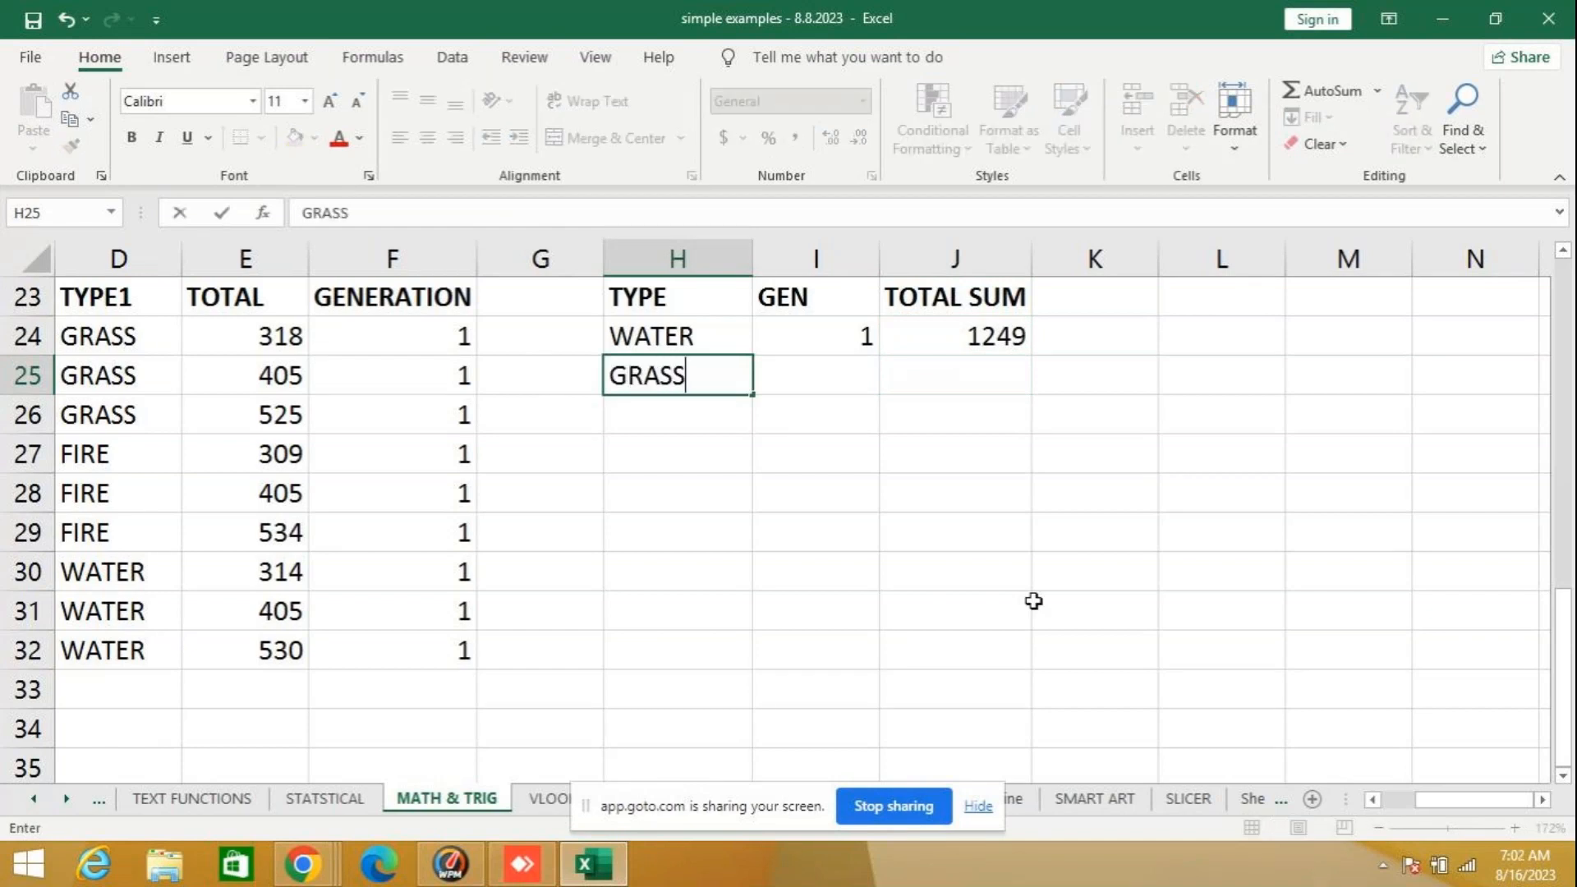
key("Tab")
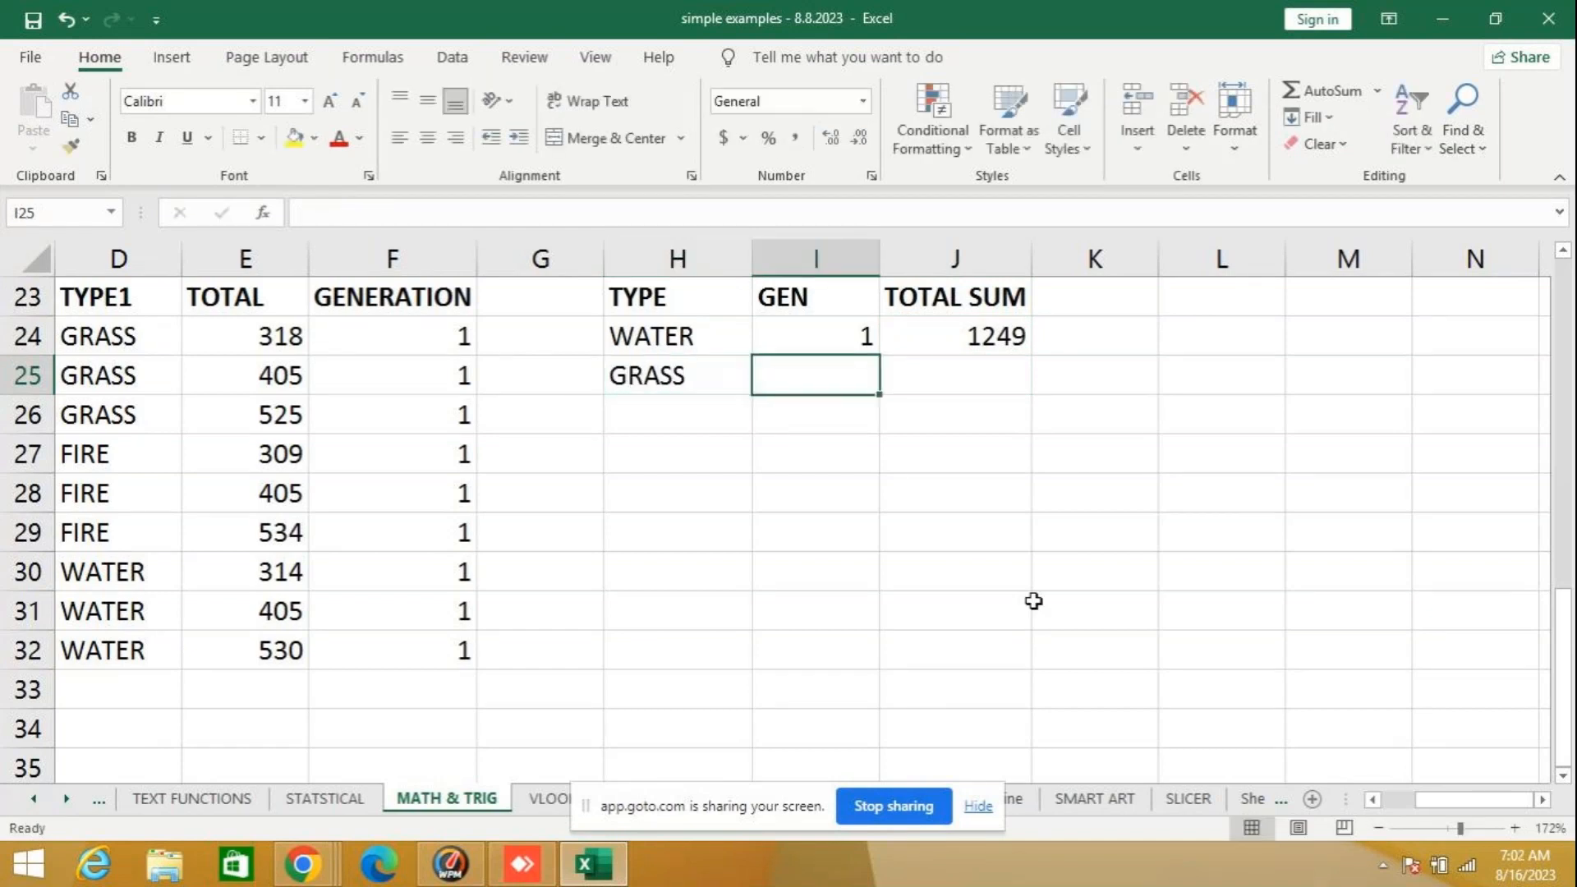
type("10")
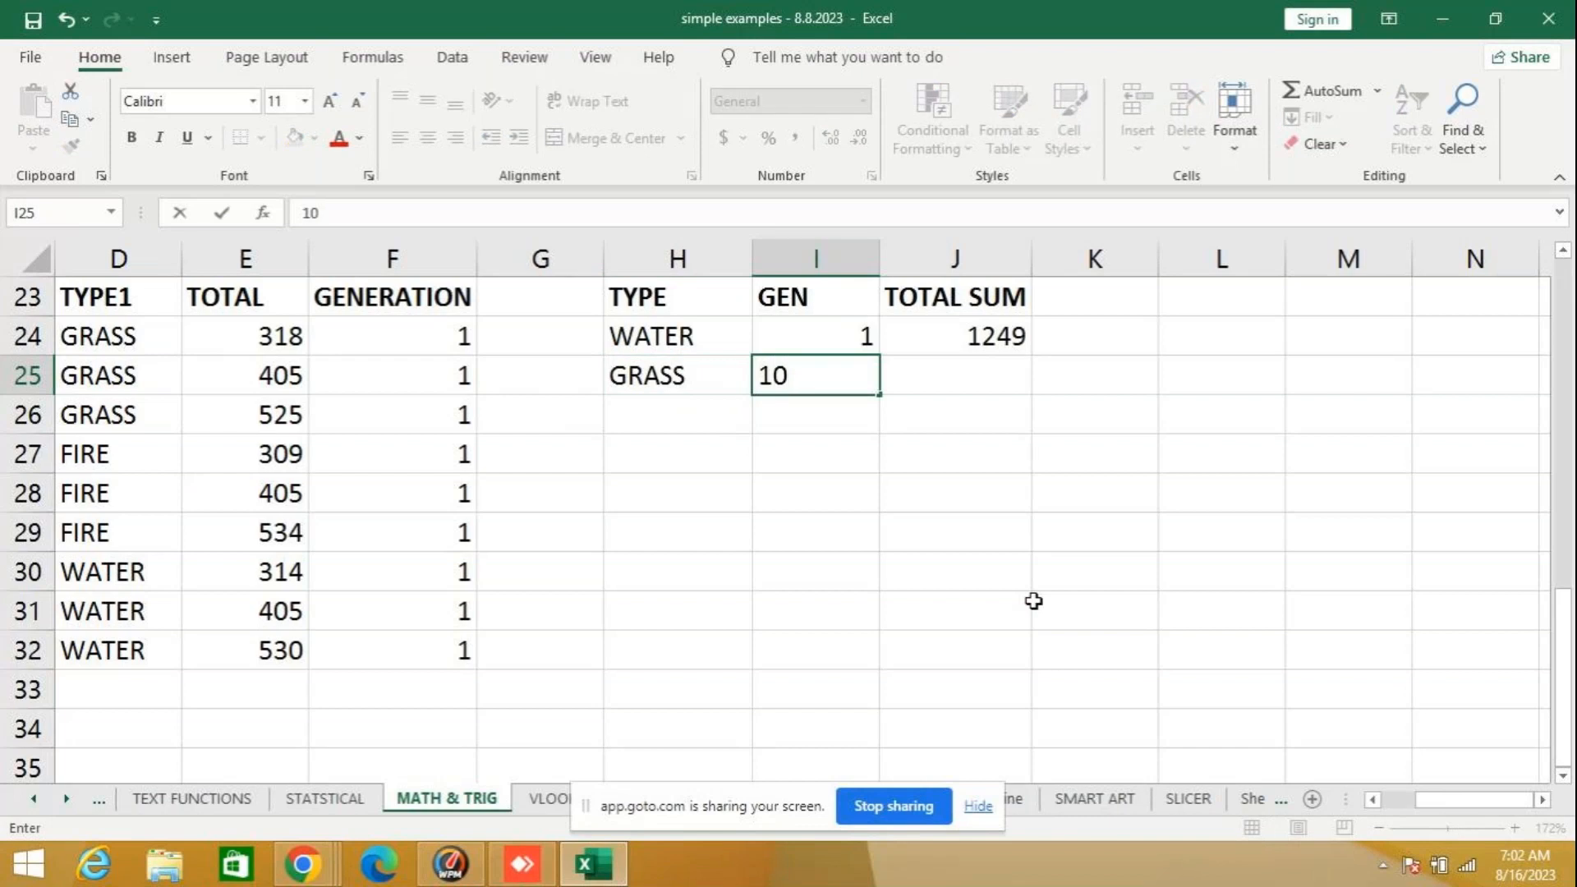
key("BackSpace")
key("Tab")
- Start a SUMIFS formula in J25 with E24:E32 as the sum range and D24:D32 as the first criteria range
type("=")
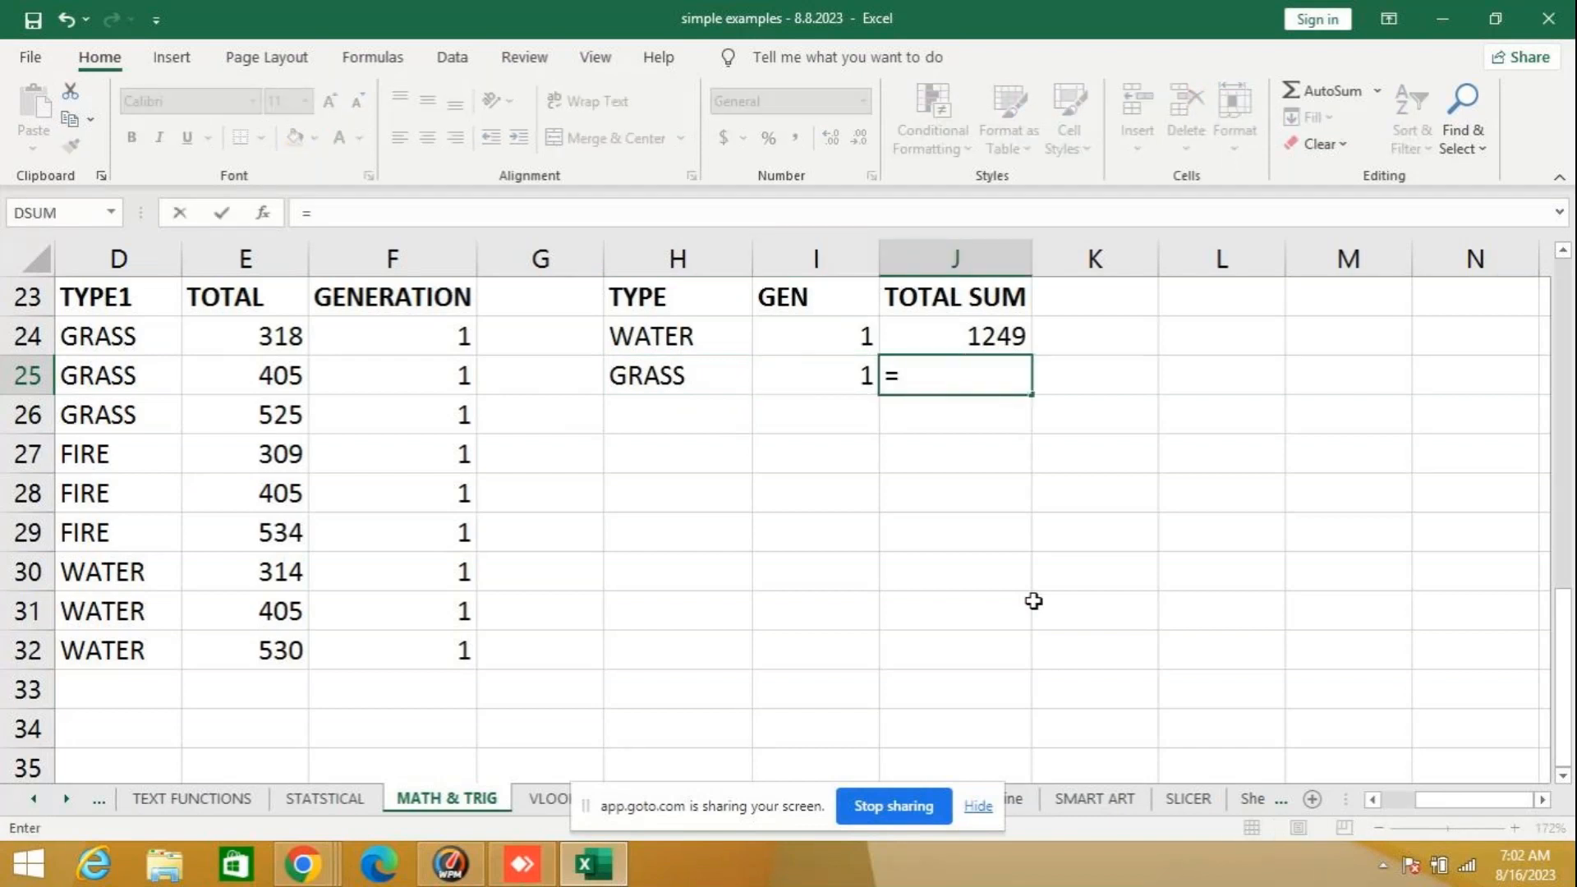
type("SUMI")
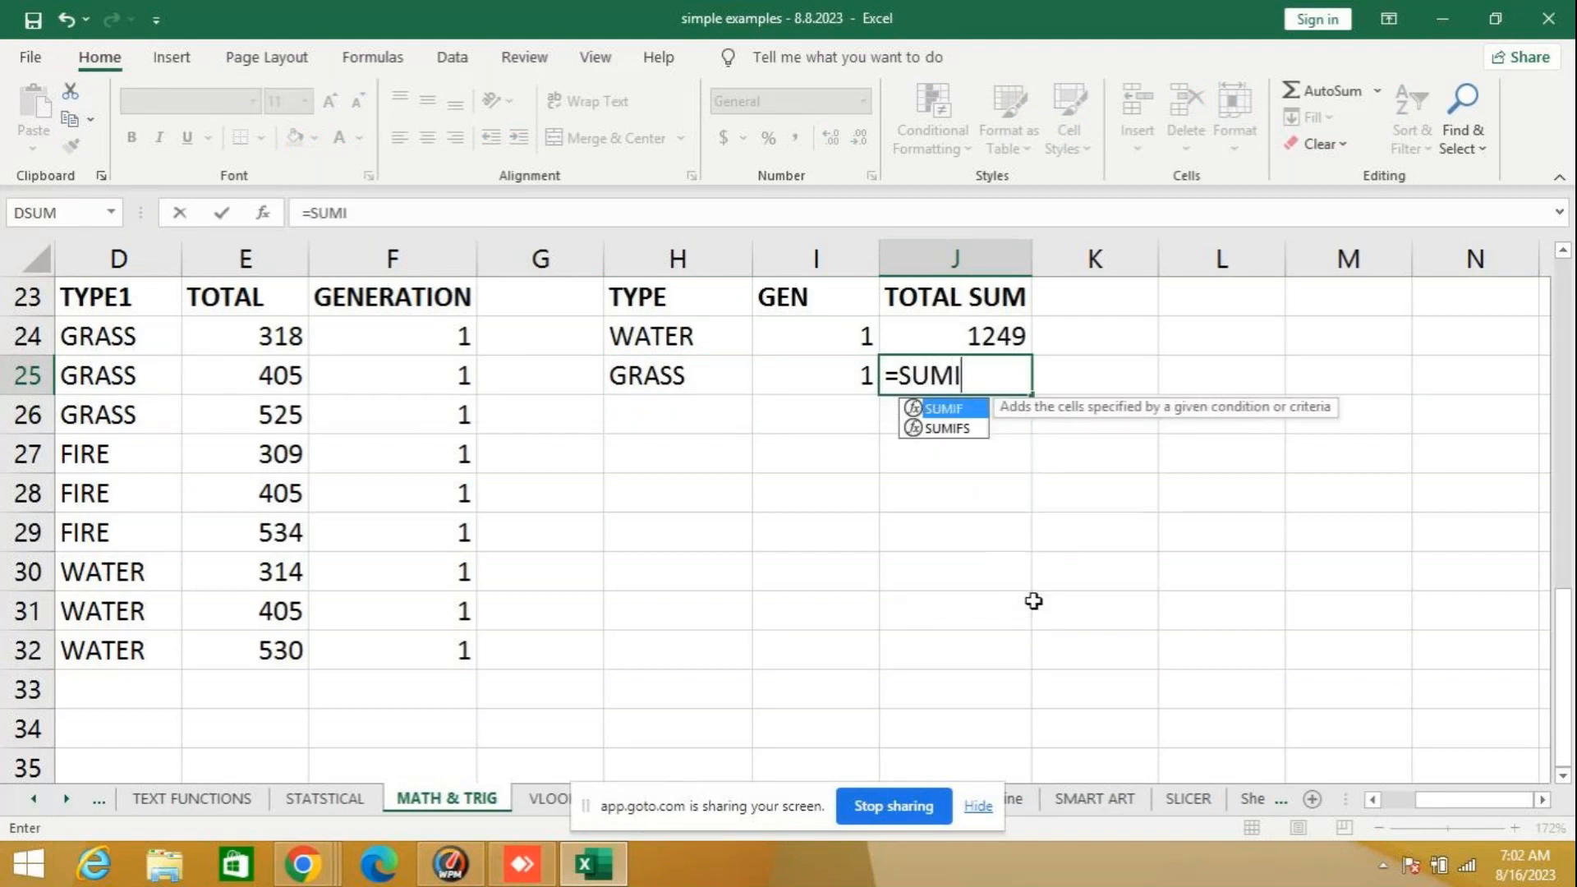
type("FS")
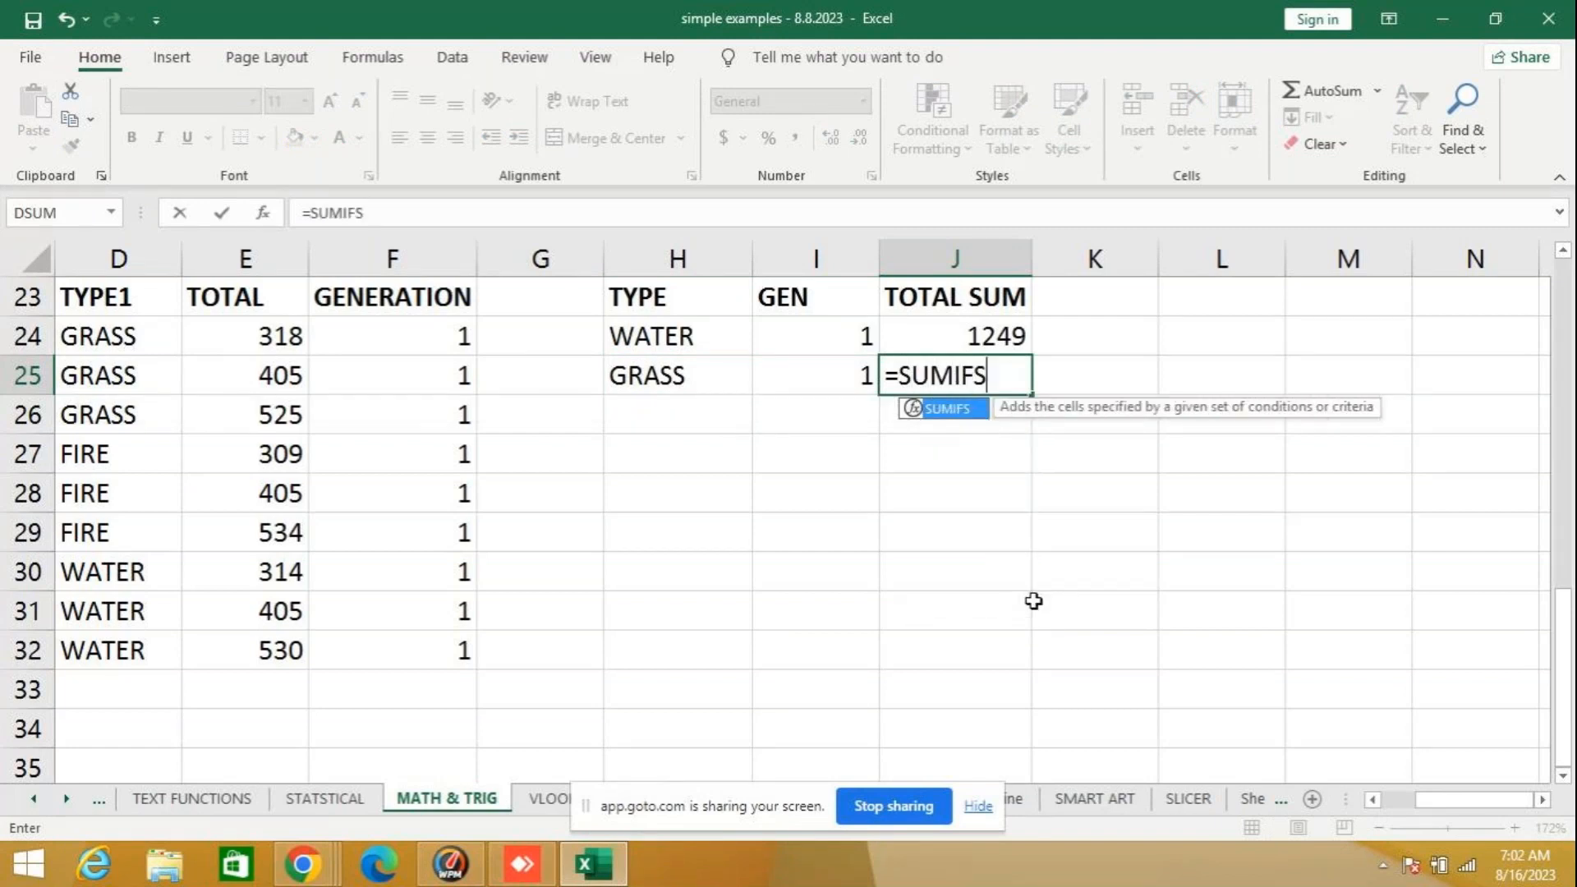
type("(")
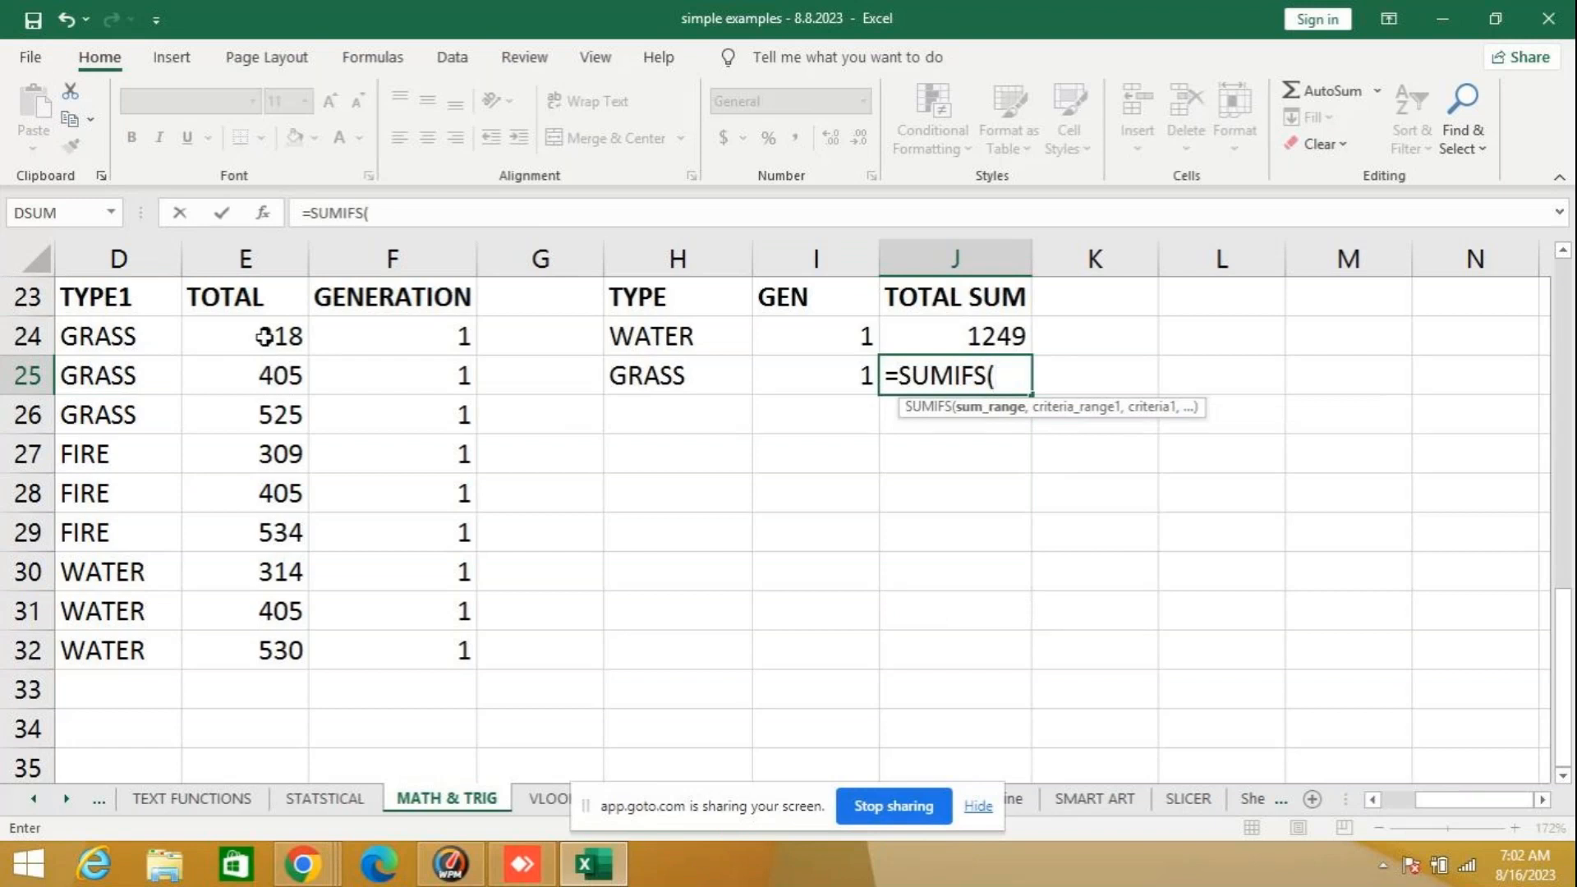
left_click_drag(263, 337, 248, 643)
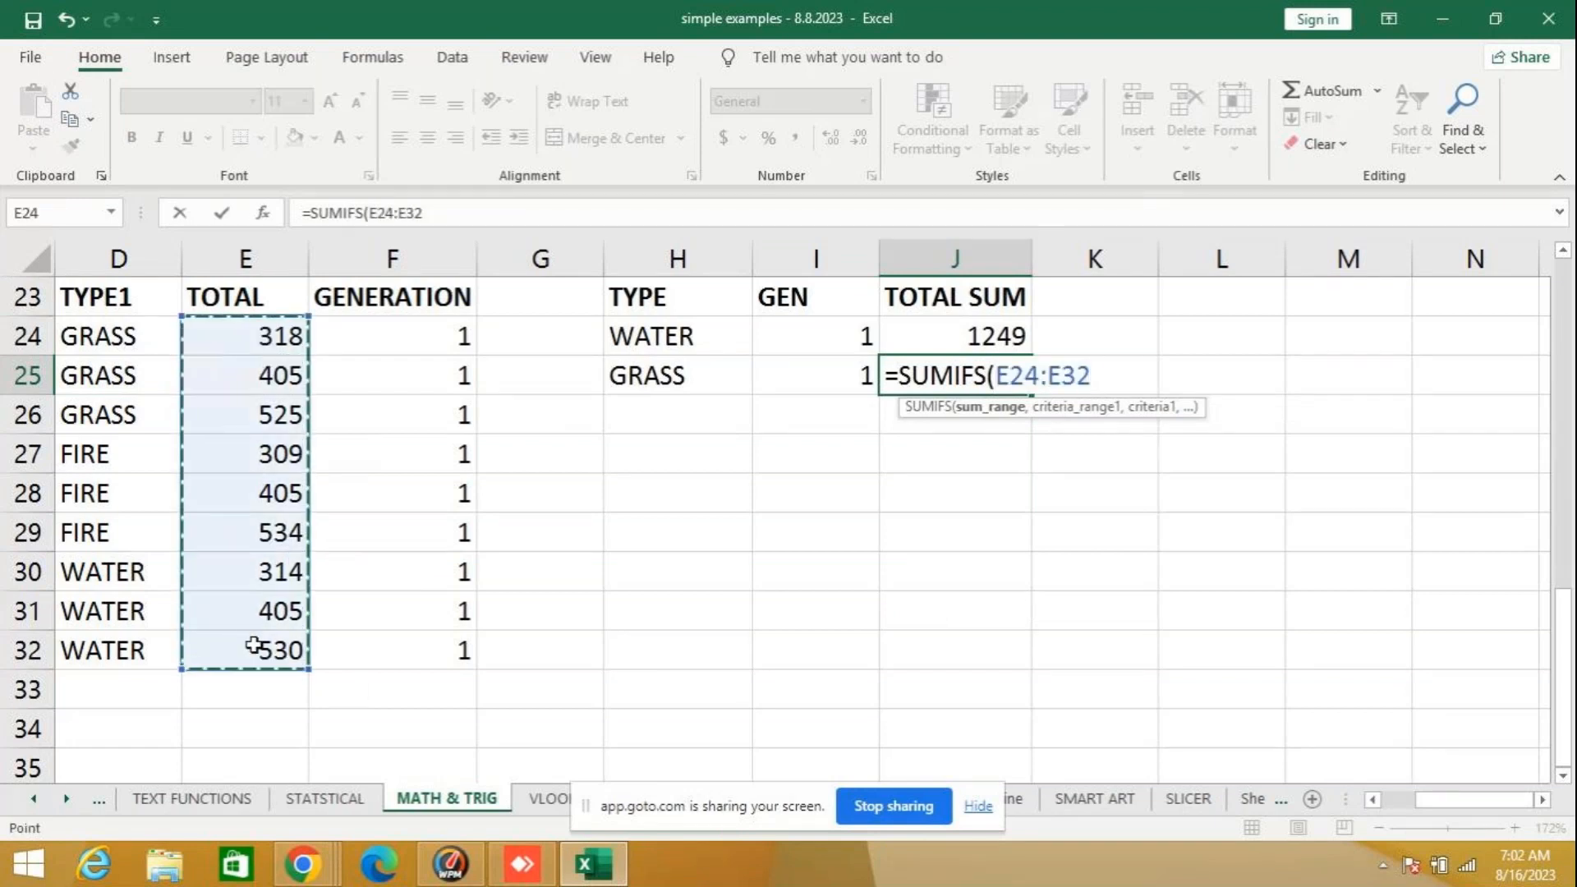
type(",")
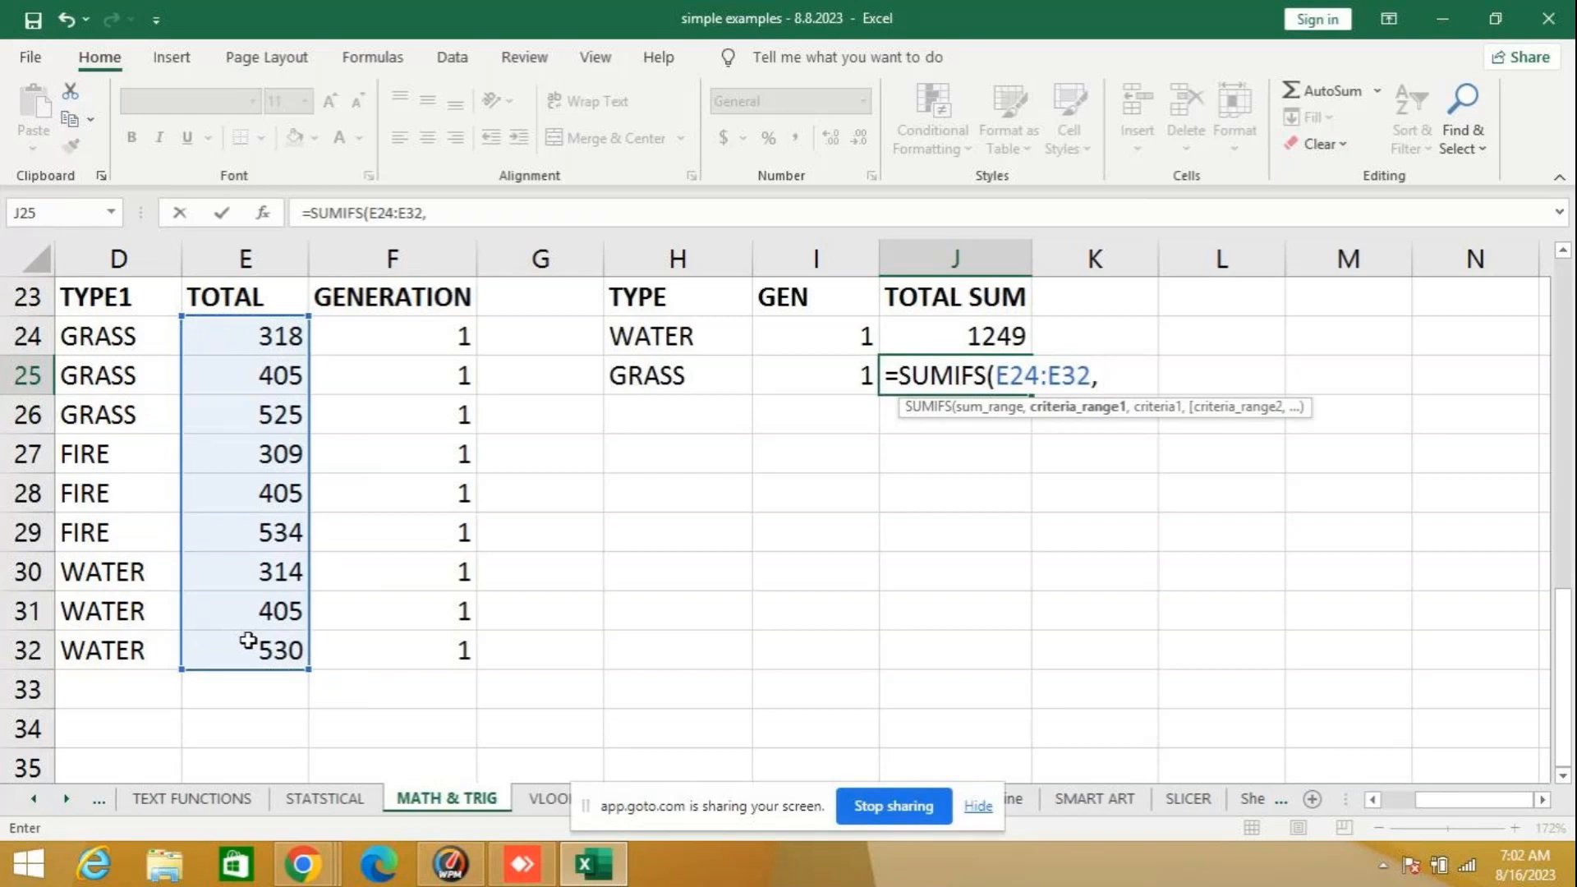
left_click_drag(142, 336, 127, 652)
type(",")
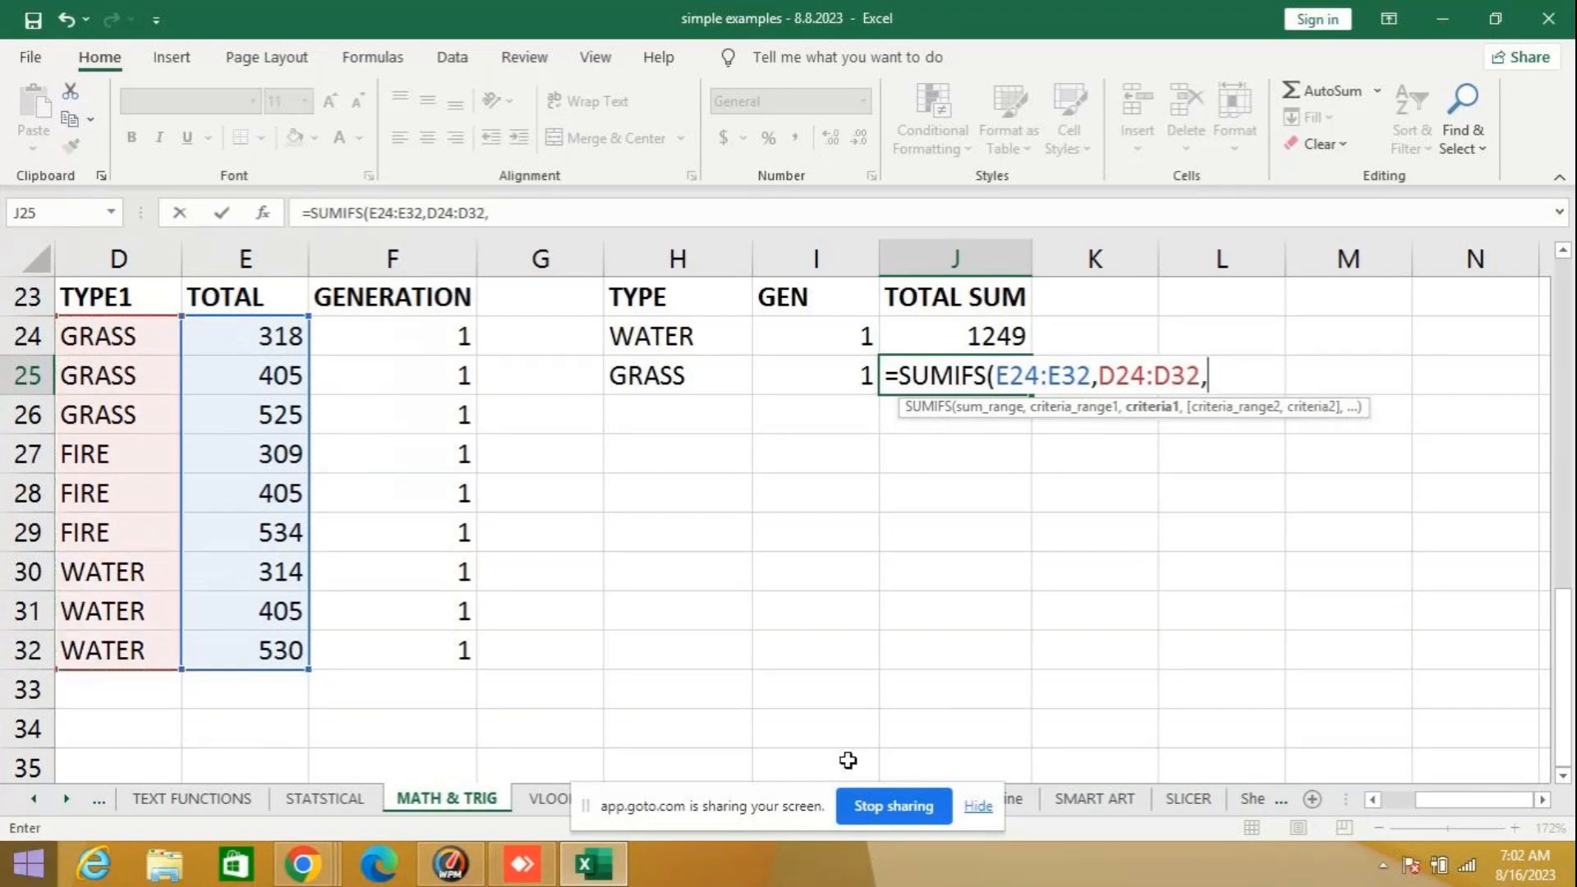
- Try to complete the SUMIFS formula in J25 with H25 as the first criterion and I25 as the next argument
left_click(692, 375)
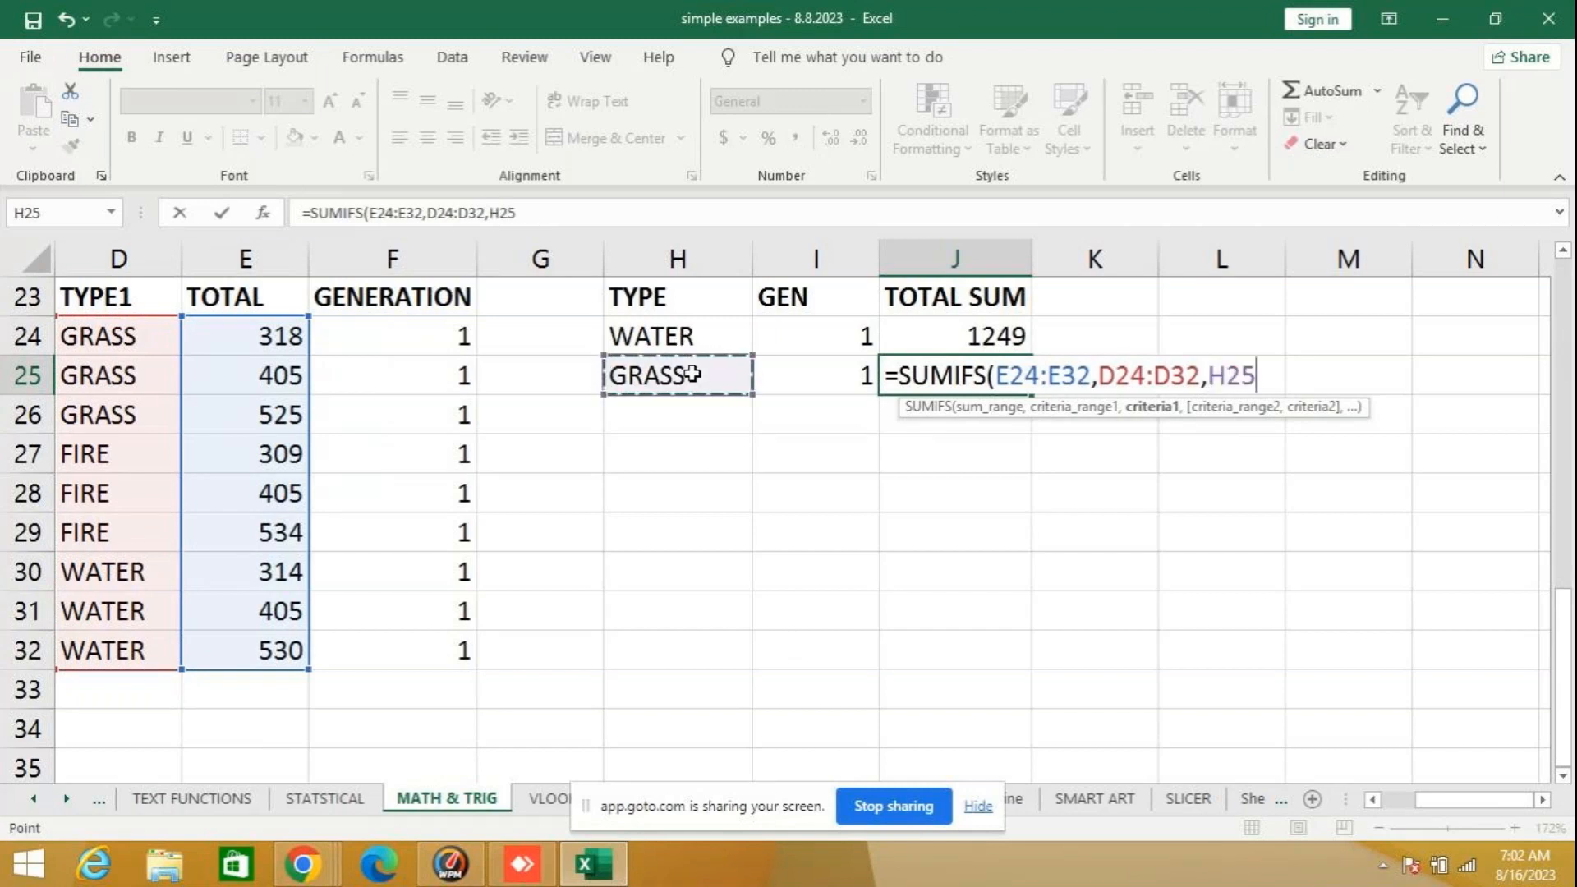
type(",")
left_click(785, 371)
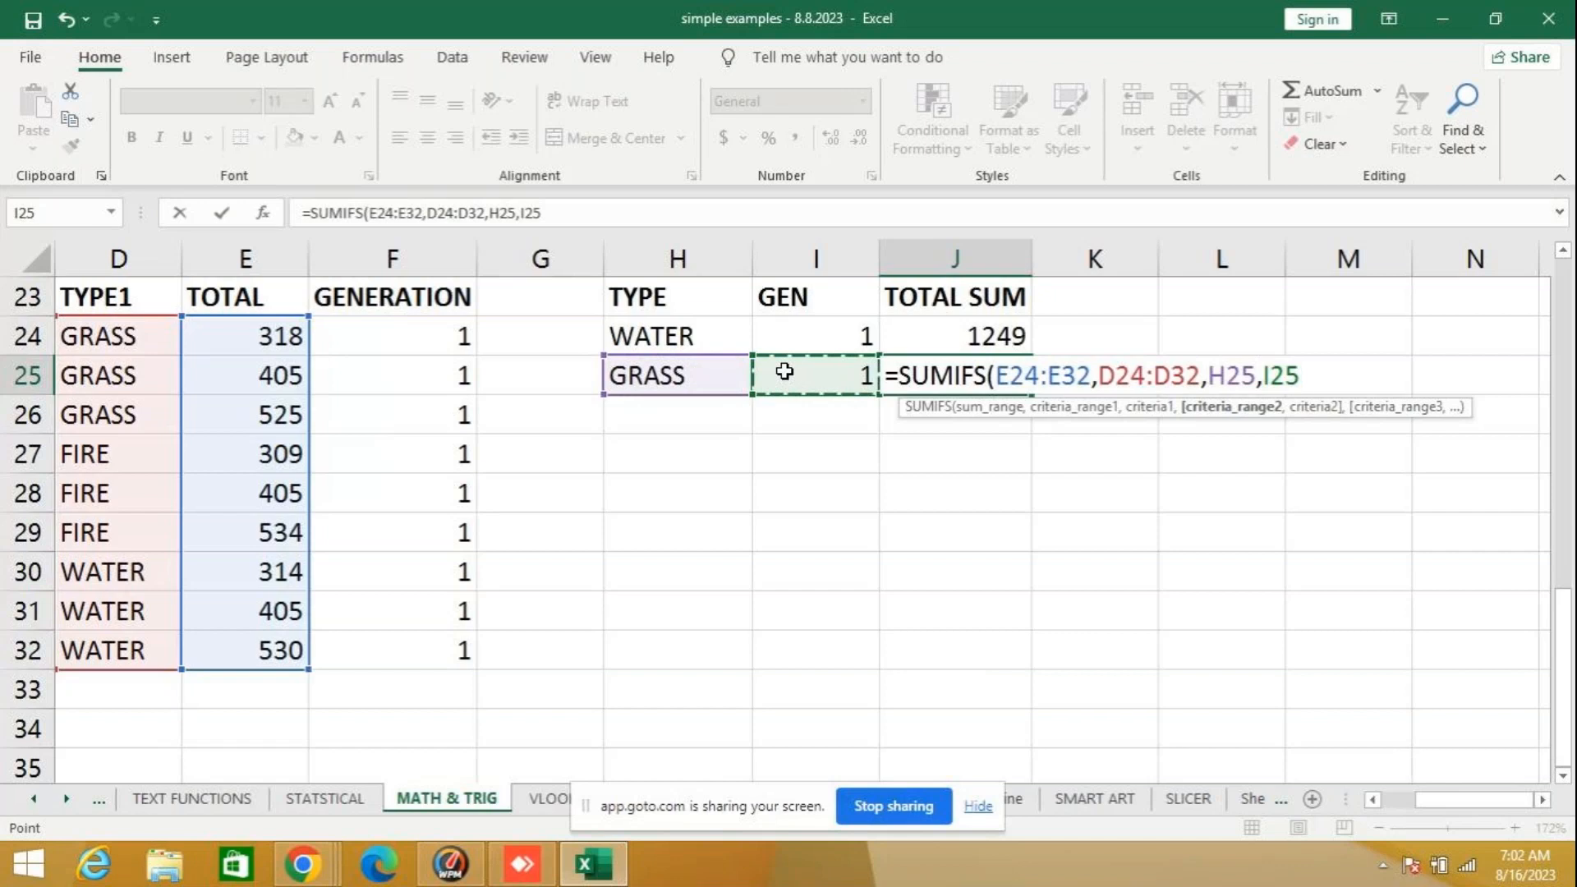
key("Return")
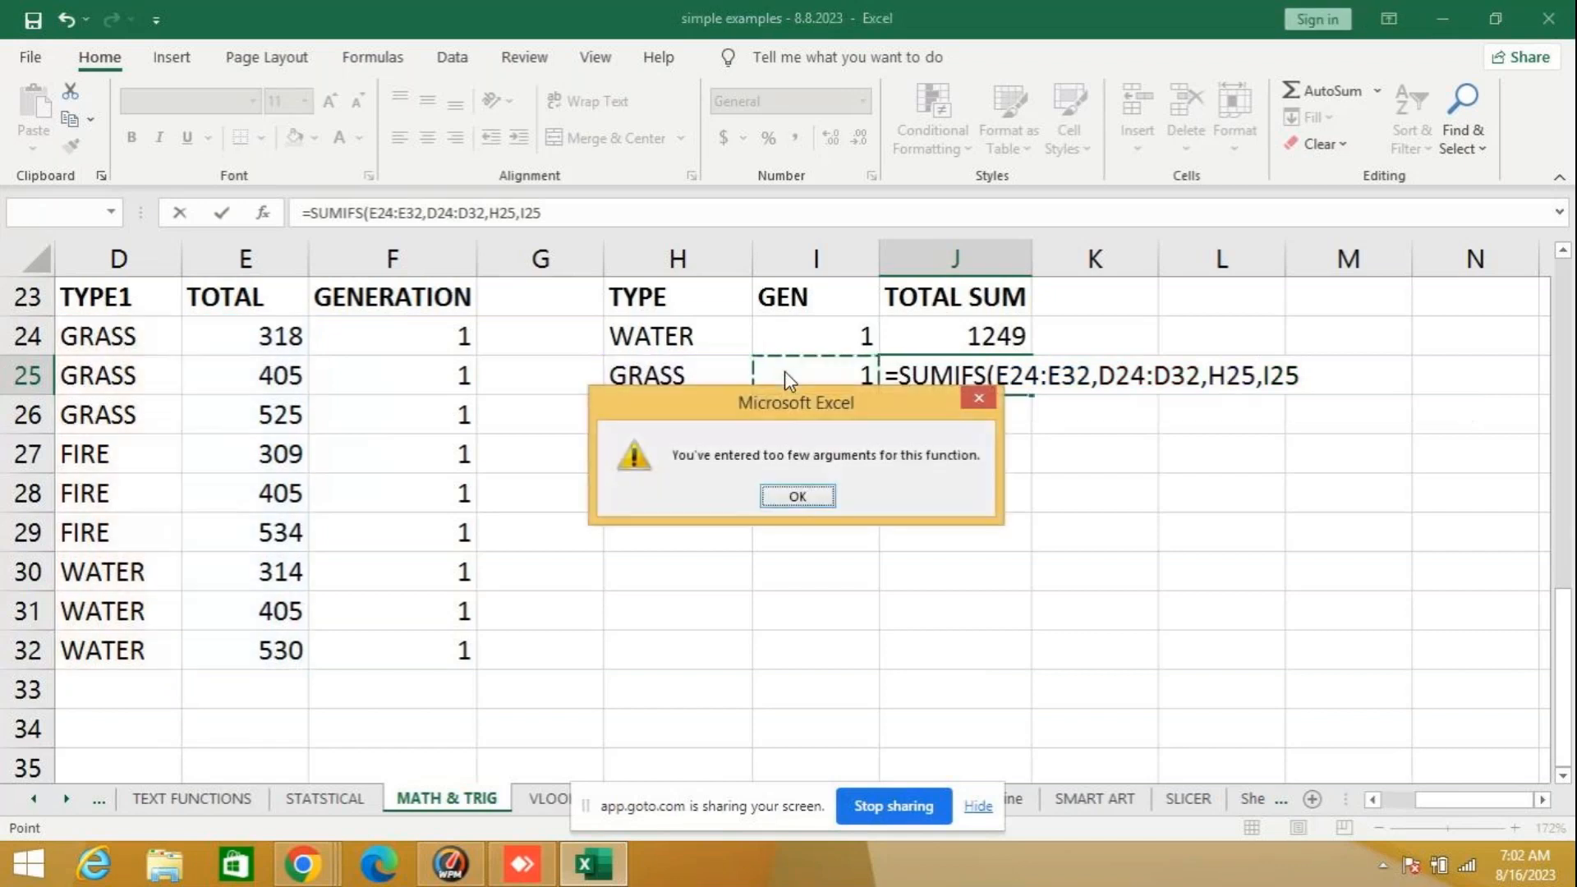
left_click(797, 496)
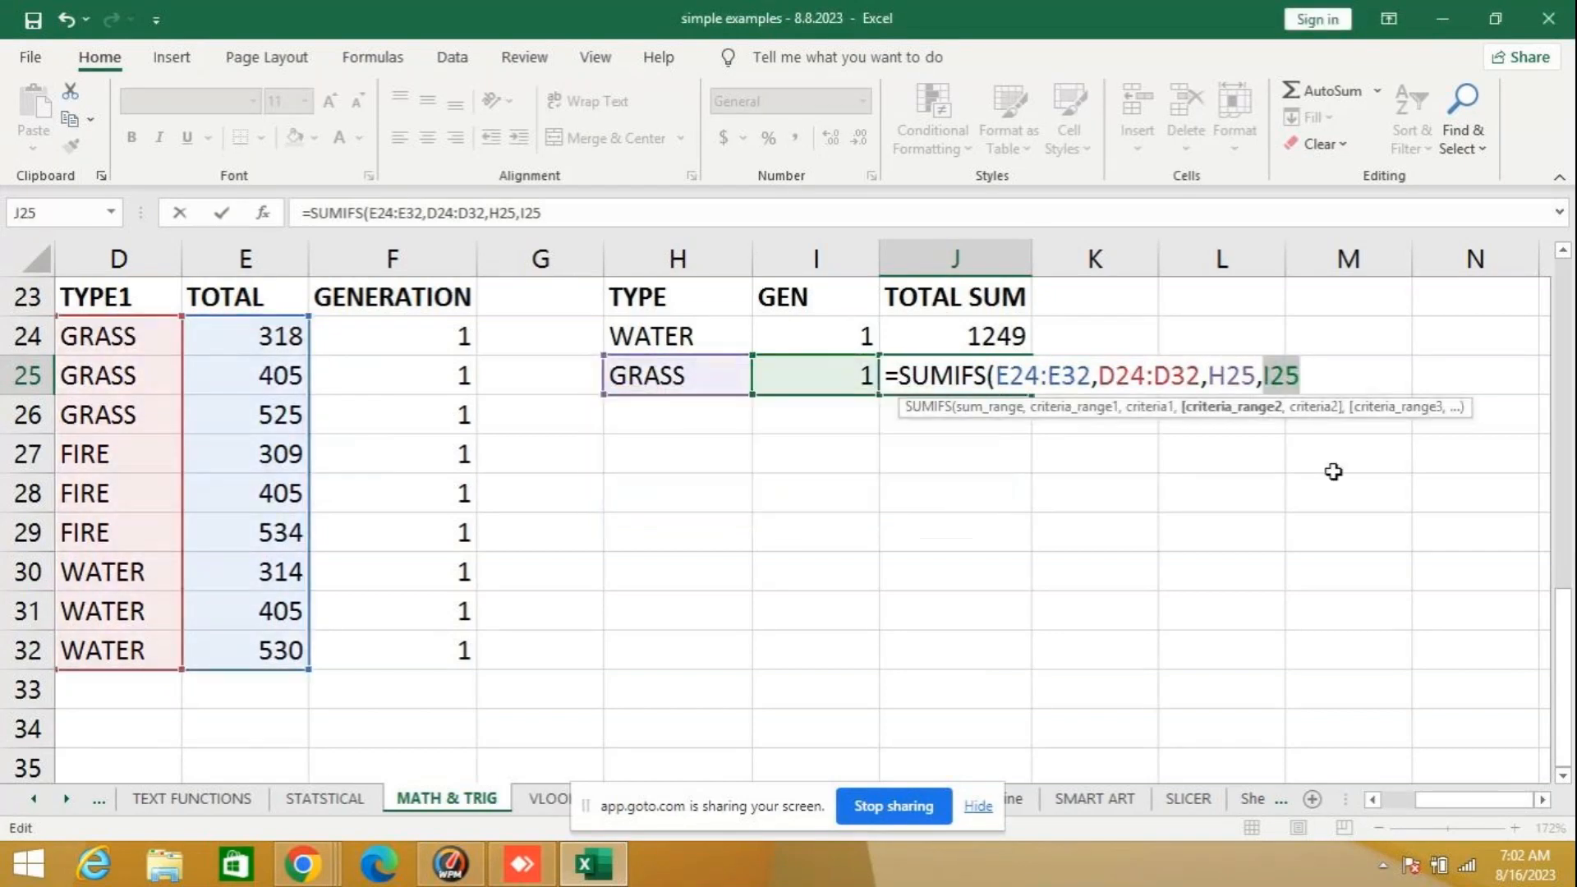
- Try to complete the SUMIFS formula in J25 by adding E24:E32 after the I25 argument
left_click(1309, 376)
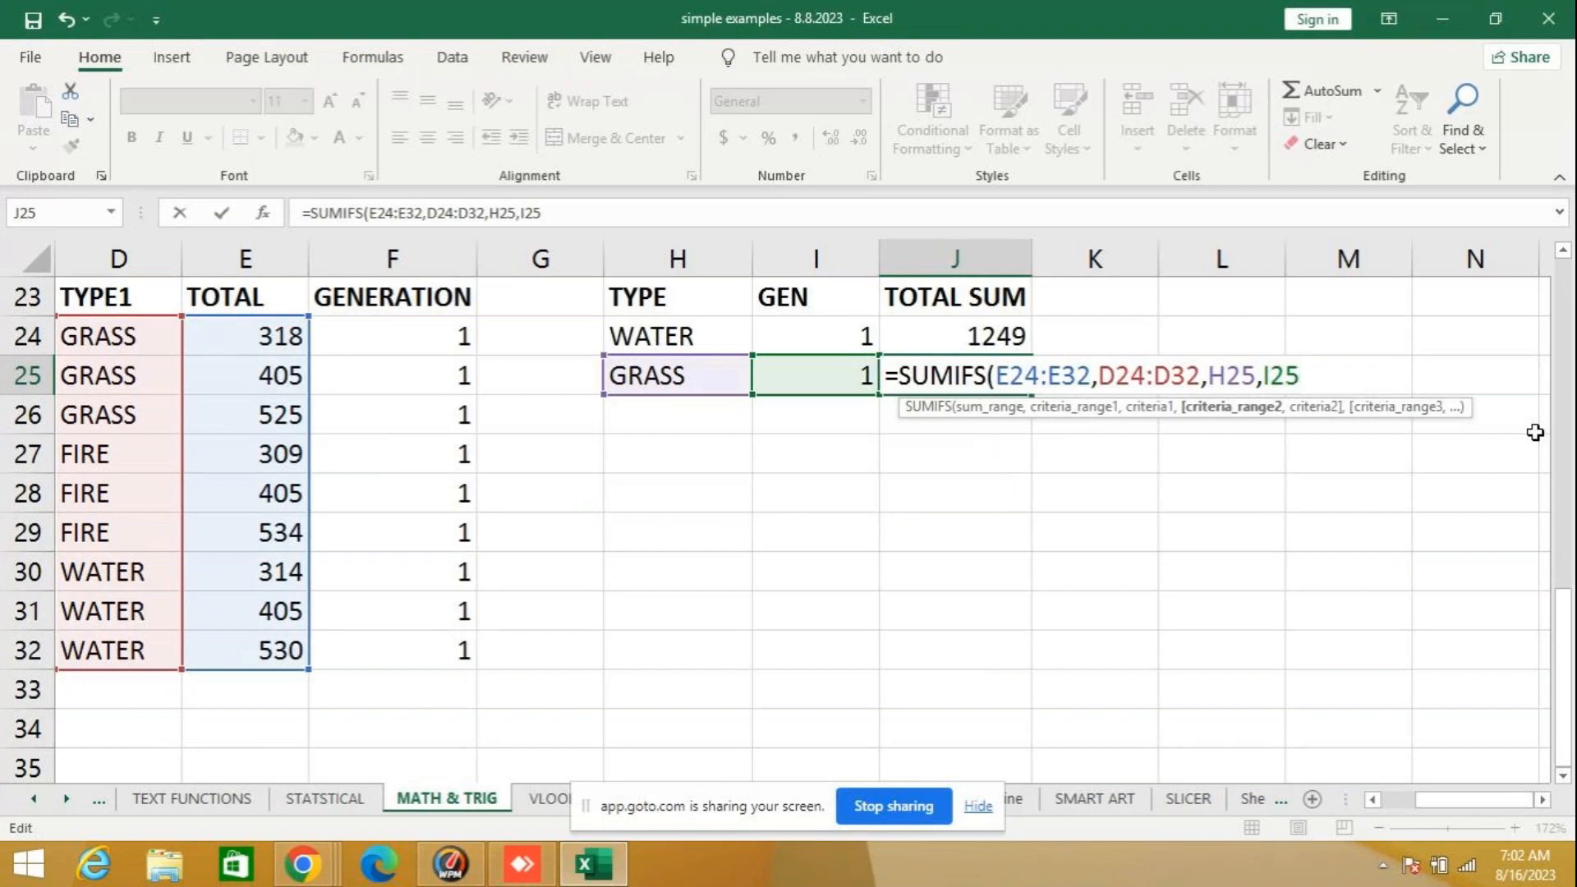
type(",")
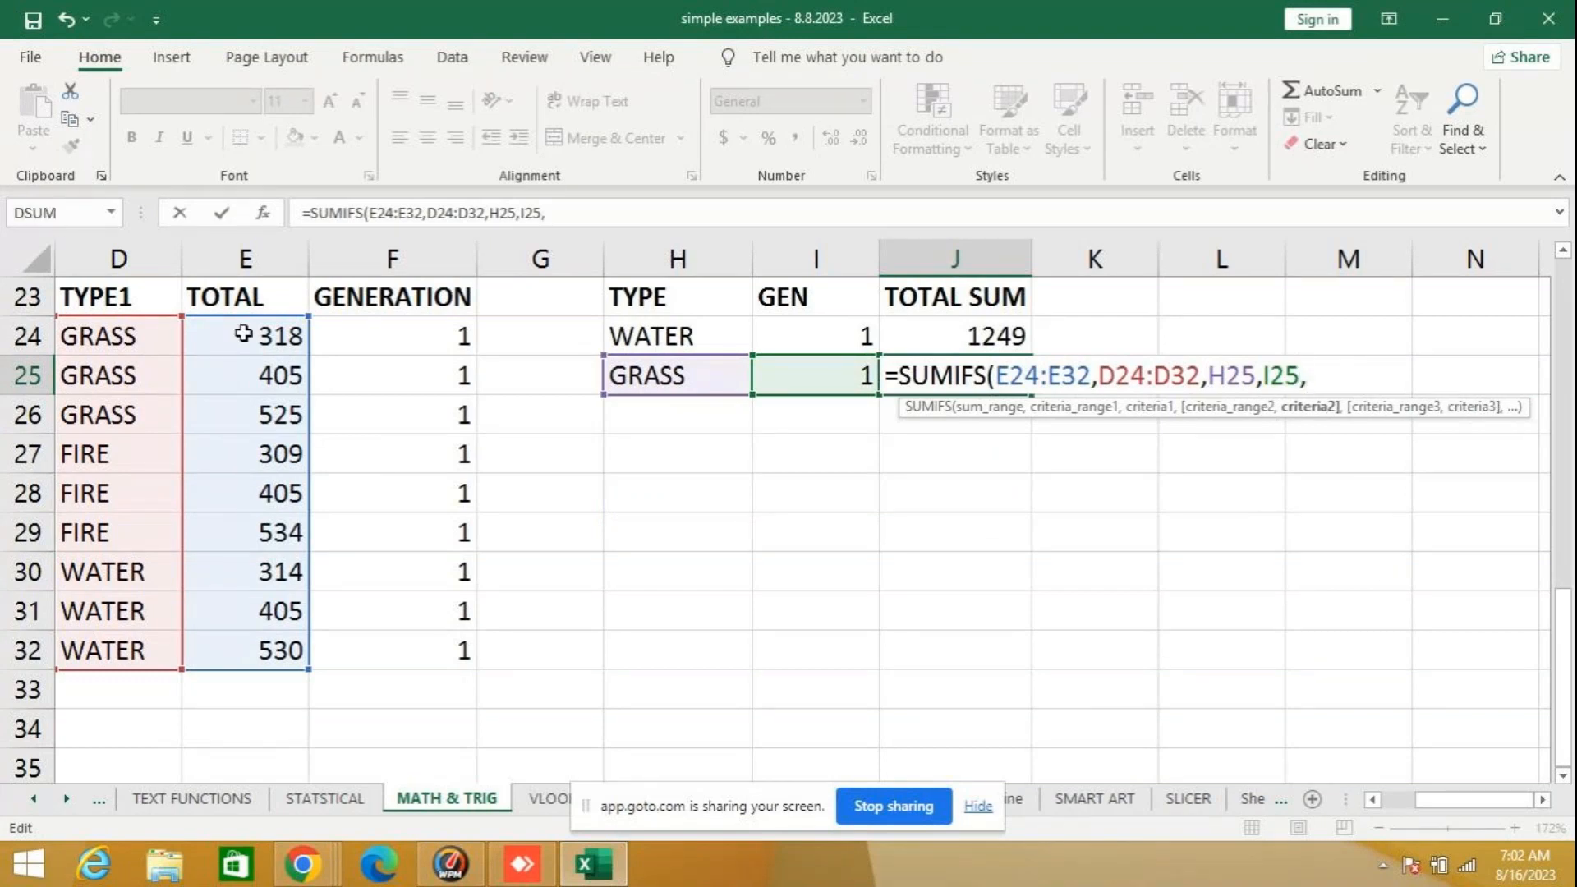
left_click_drag(244, 333, 256, 648)
key("Return")
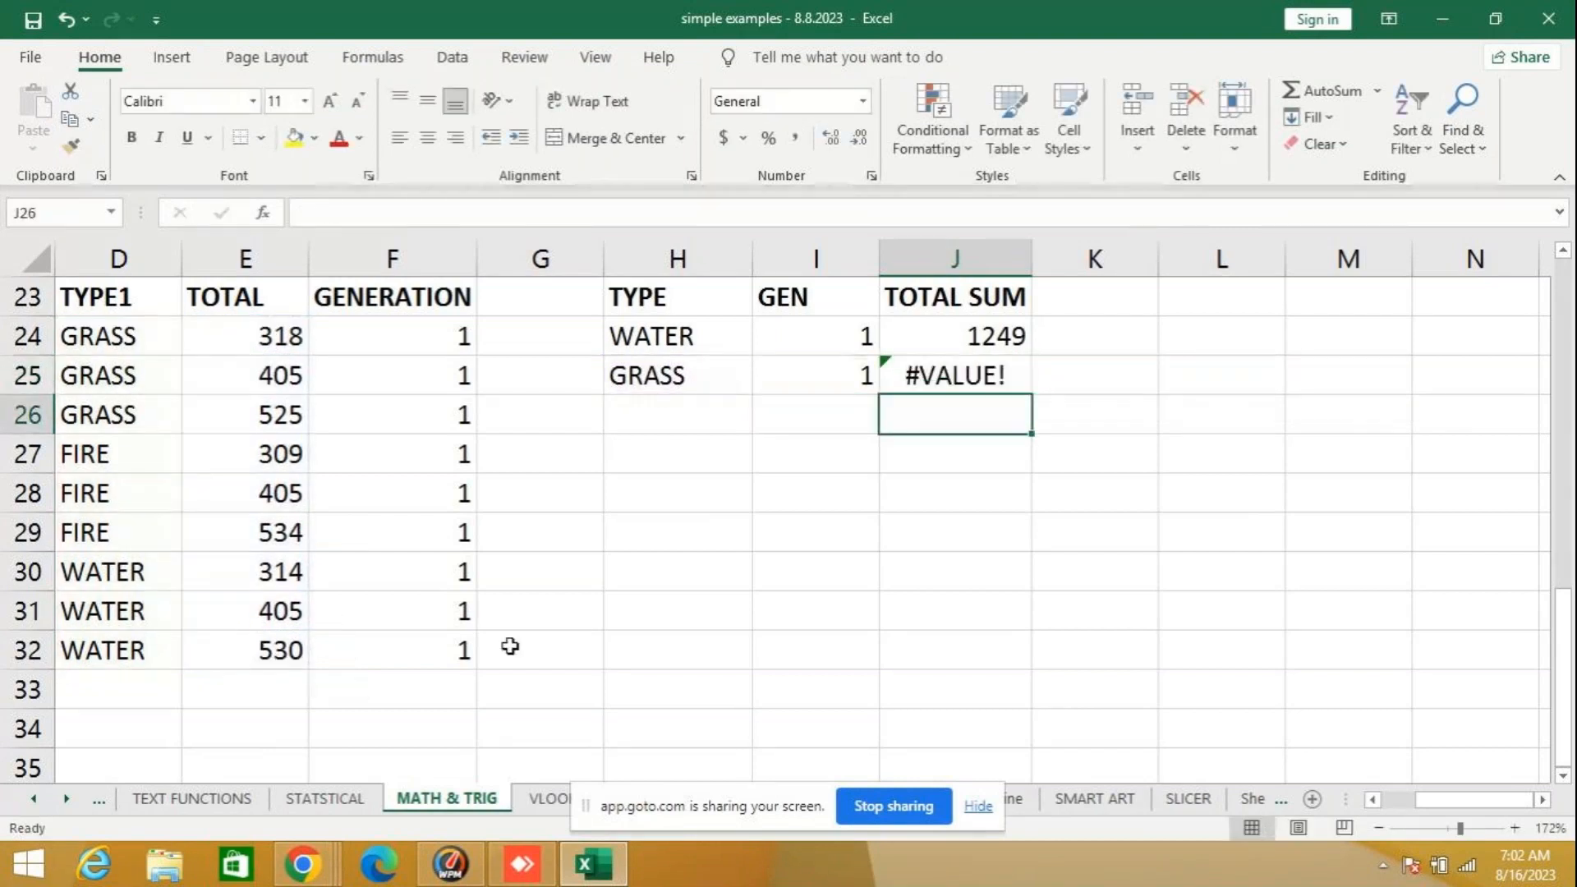
- Clear the SUMIFS formula from J25 and check the argument order of the formula in J24
left_click(986, 371)
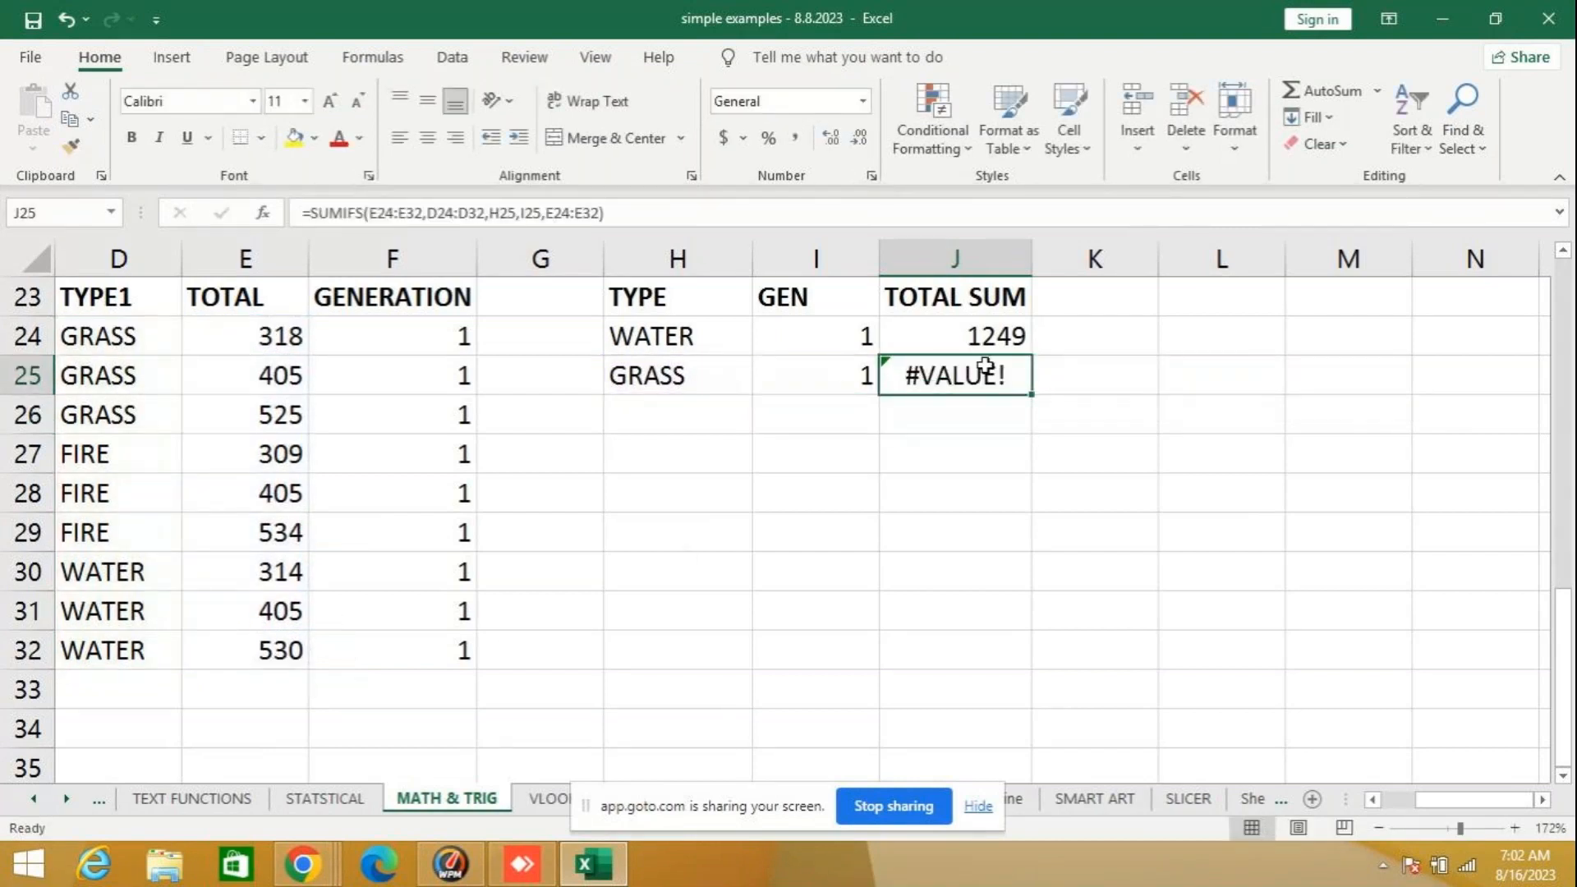
key("Delete")
left_click(972, 342)
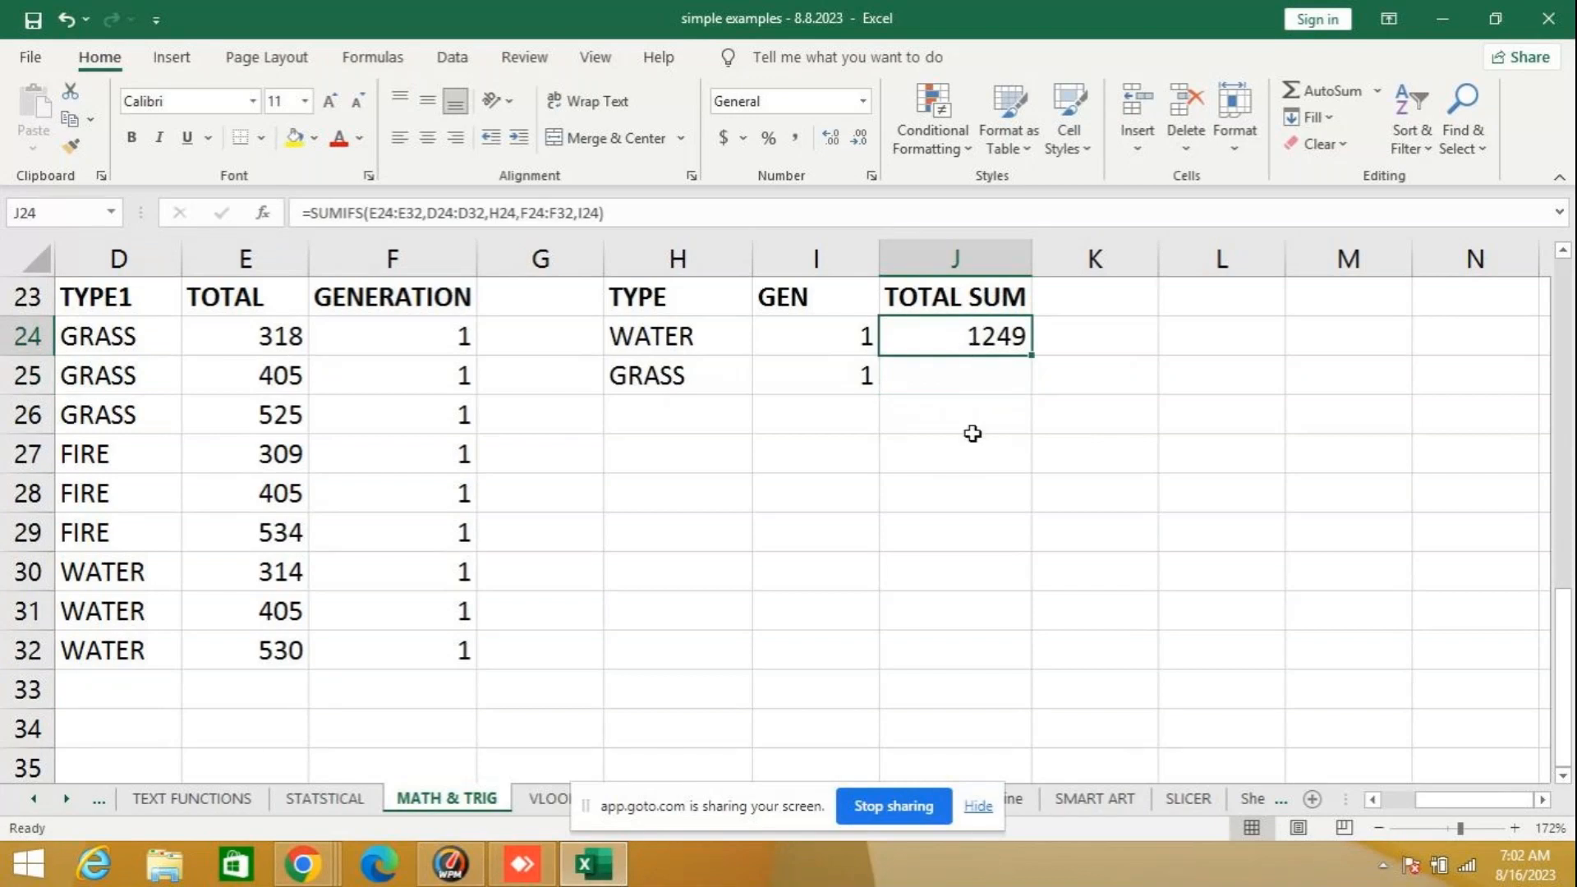
left_click(934, 444)
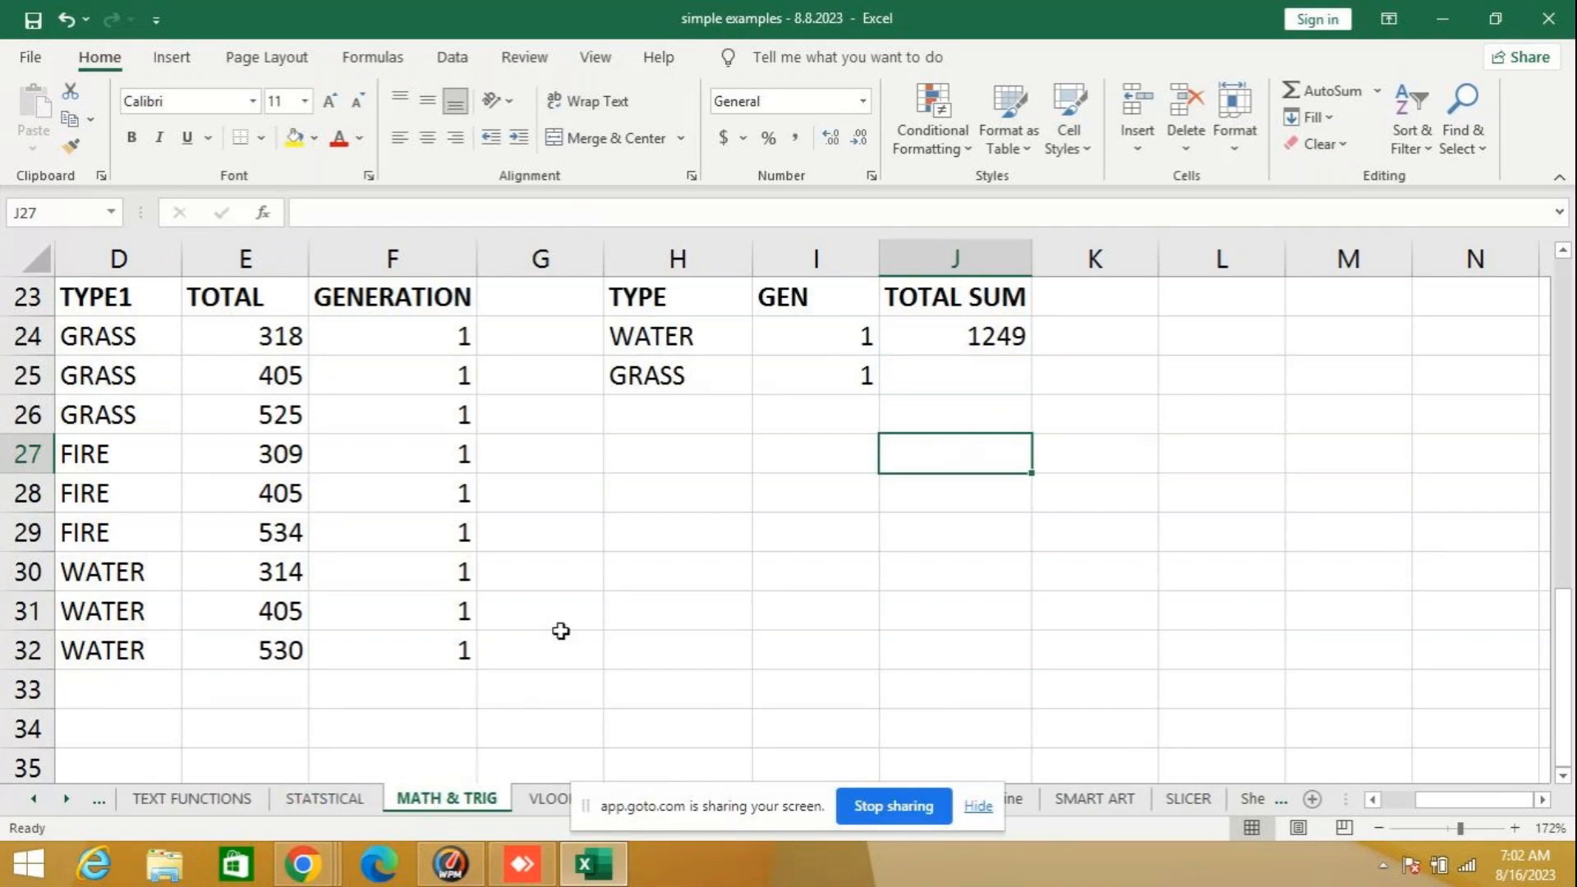
- Look over the function examples on the MATH & TRIG sheet from ABS to TRUNC
scroll(554, 641, "down", 3)
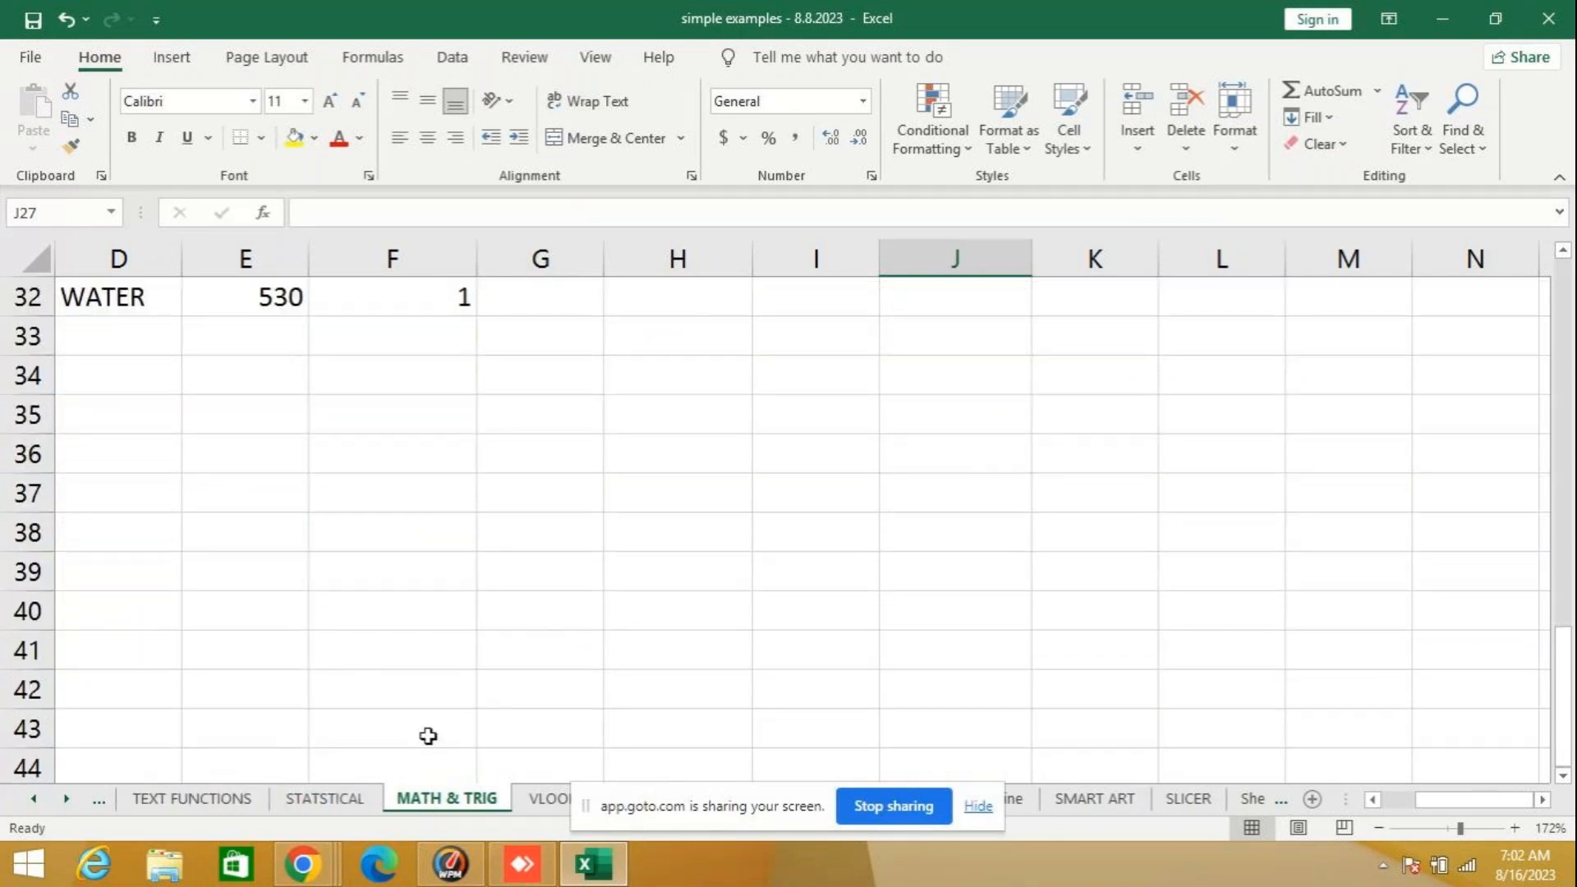
scroll(426, 734, "up", 6)
scroll(428, 712, "up", 5)
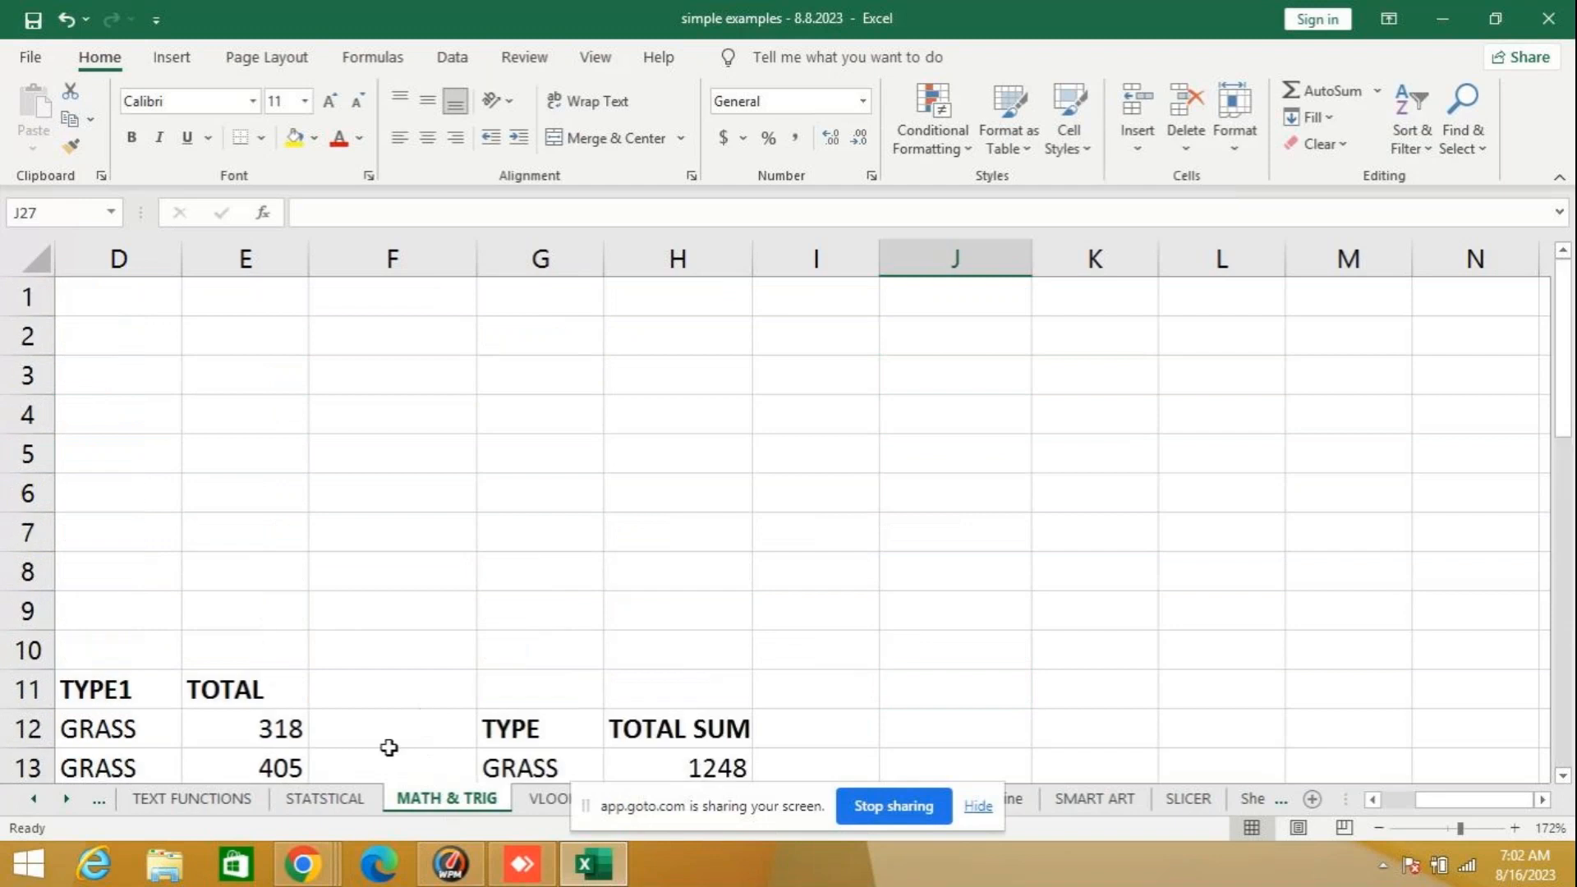
left_click(1397, 800)
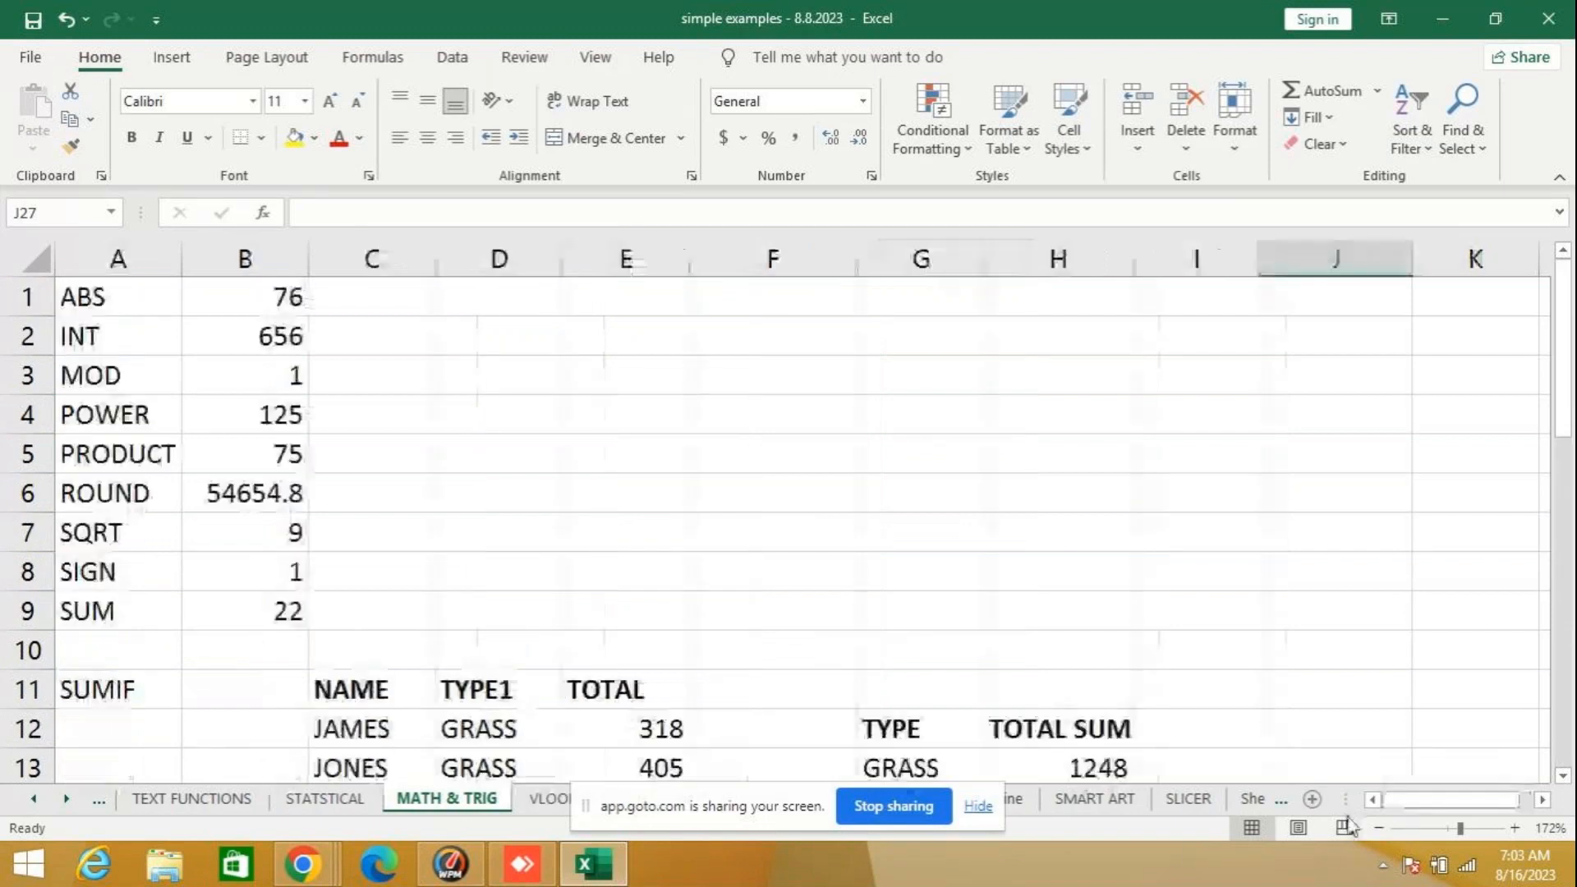
scroll(86, 581, "down", 9)
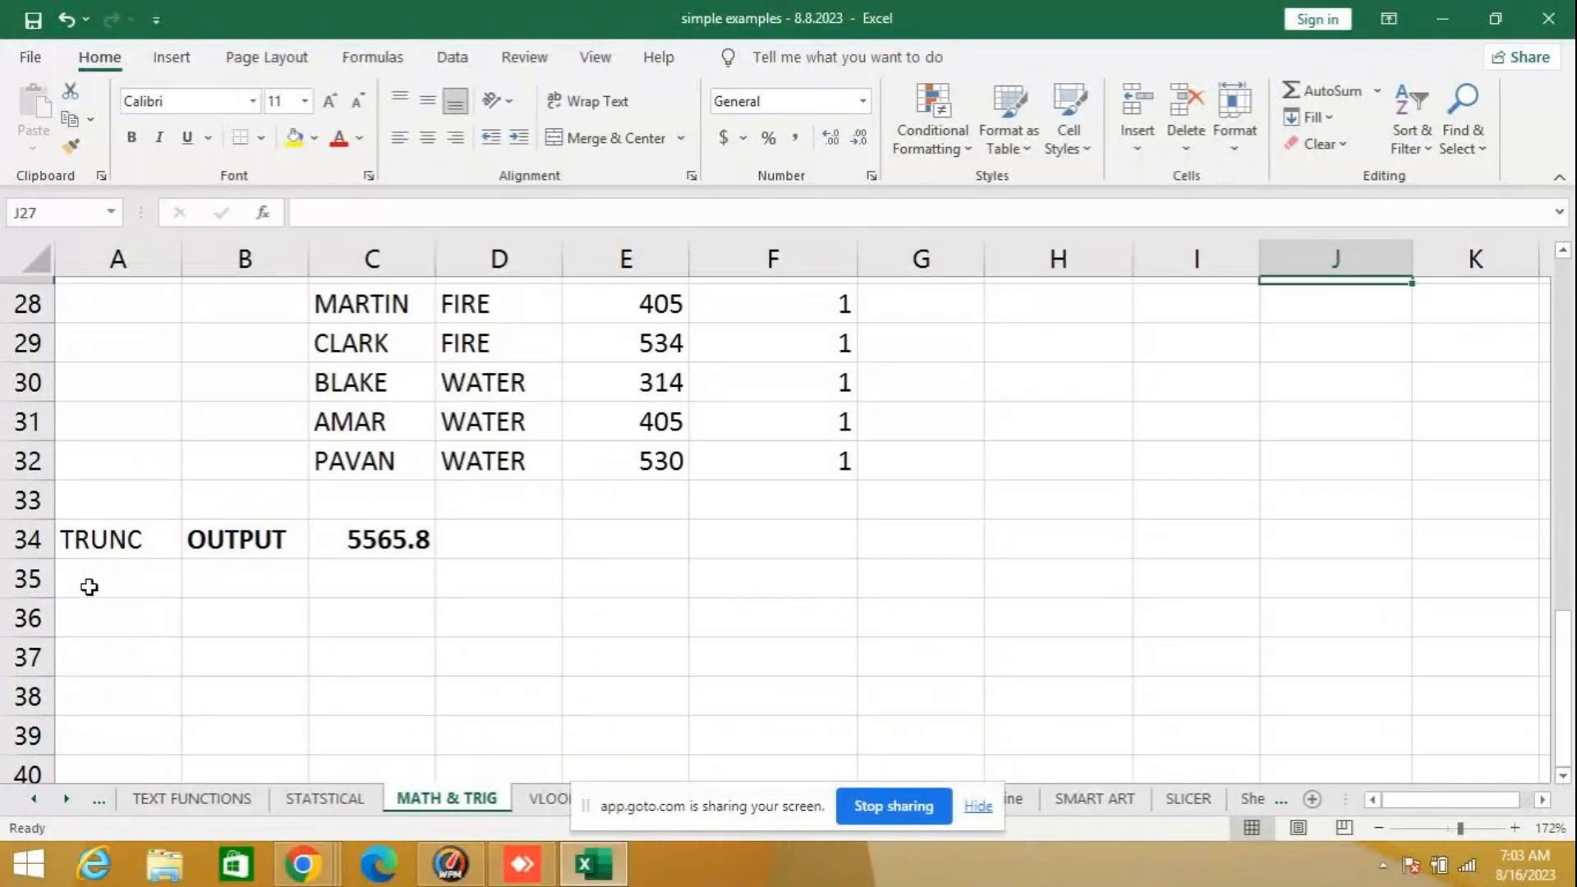
scroll(96, 563, "up", 7)
scroll(95, 569, "down", 4)
scroll(97, 570, "down", 3)
scroll(99, 570, "up", 3)
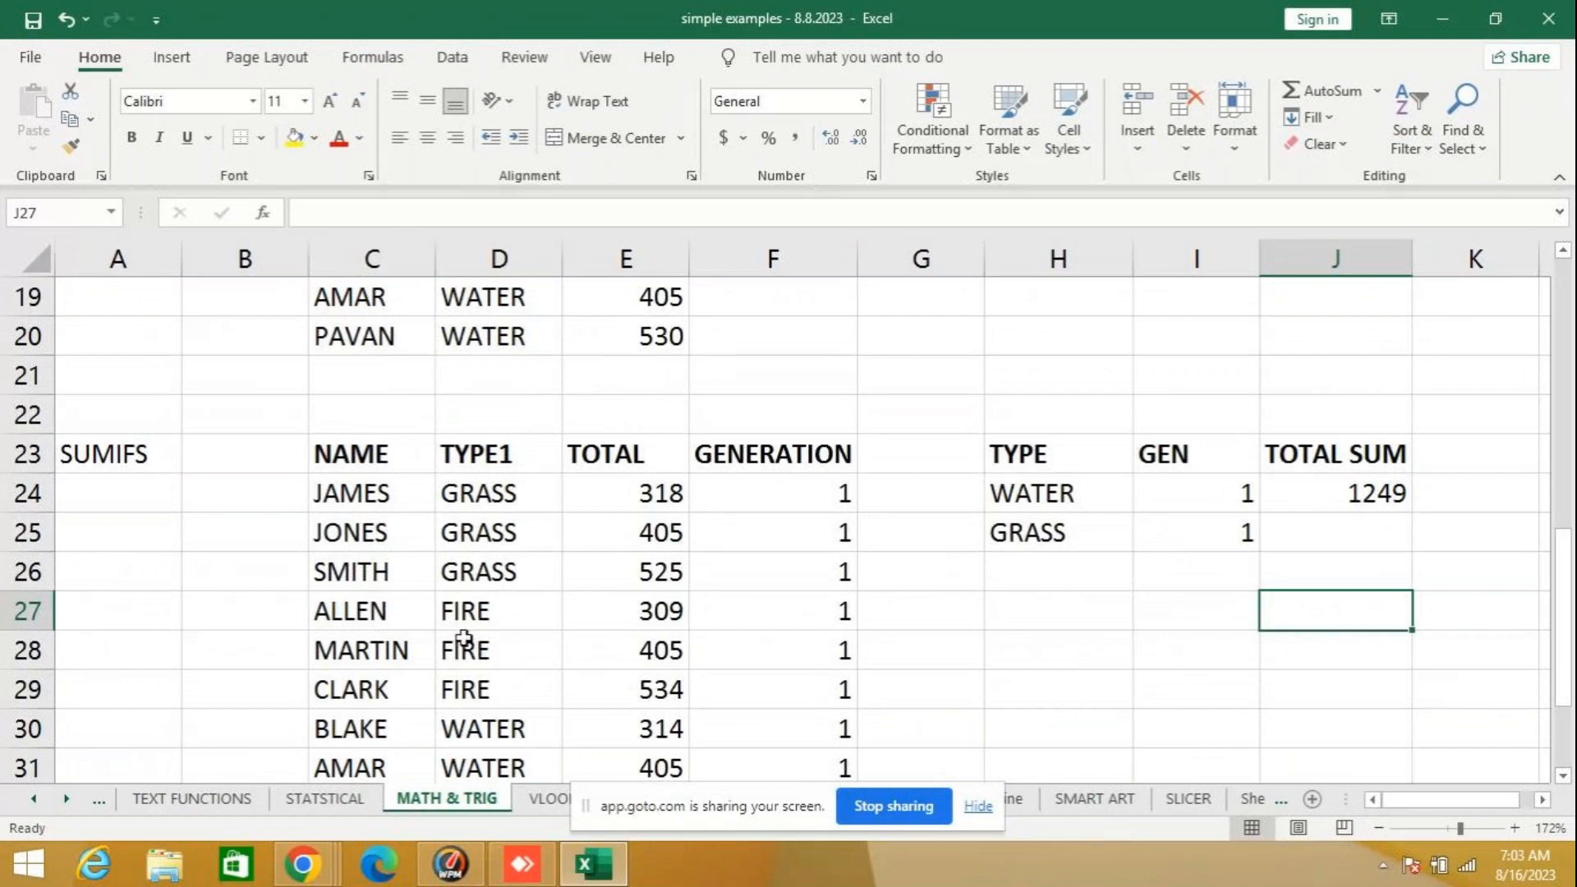
- Look up the AVERAGE function's description in the Statistical category of Insert Function, starting from K1 on the STATSTICAL sheet
left_click(531, 806)
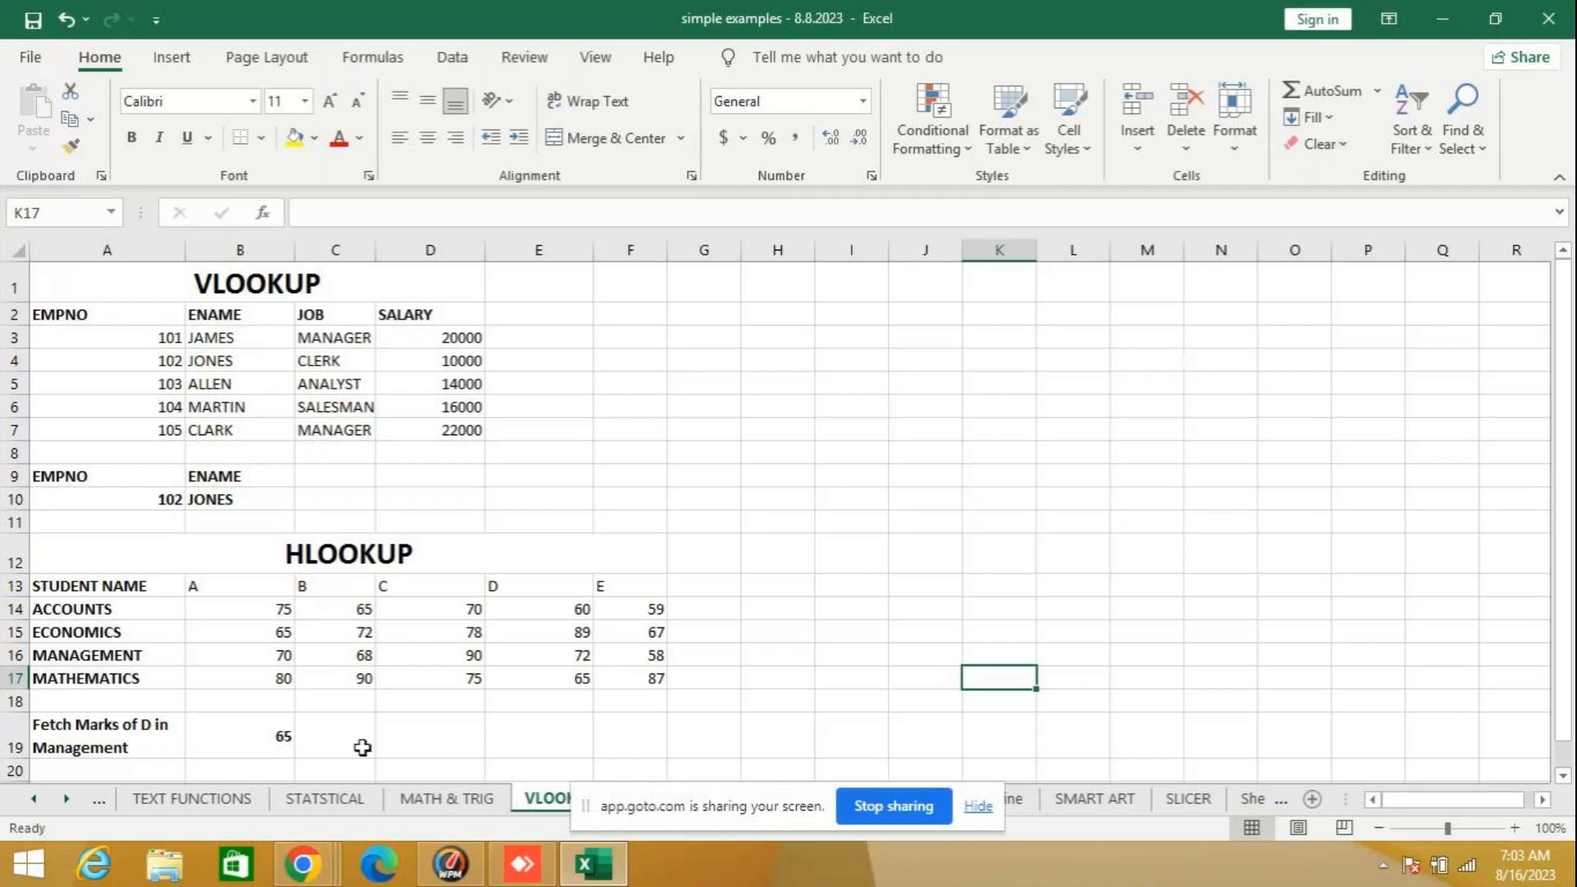
left_click(327, 799)
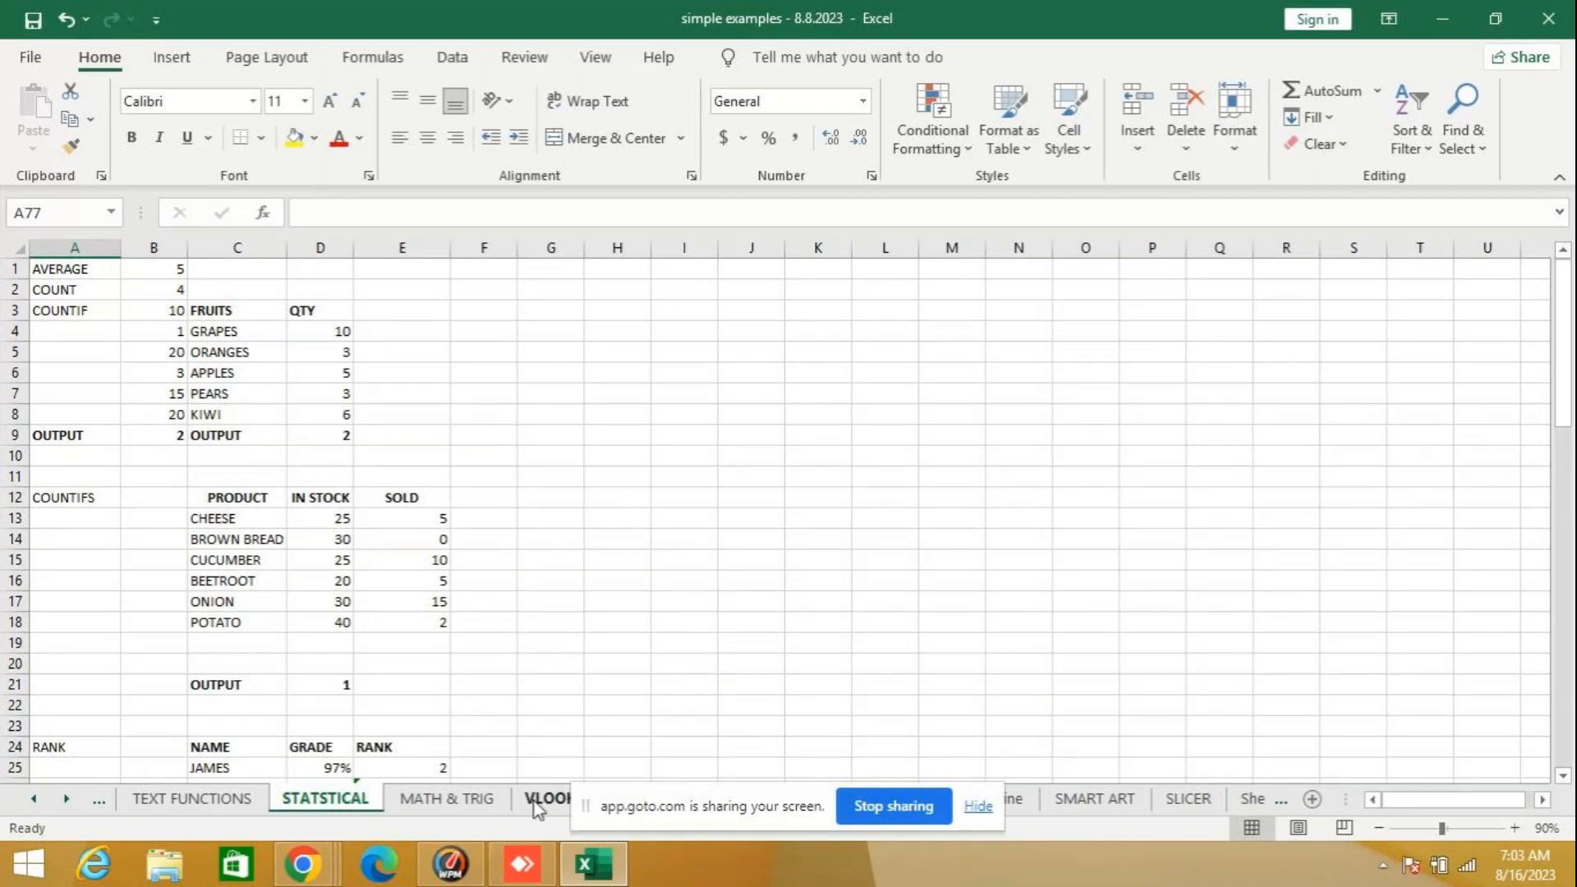
left_click(819, 271)
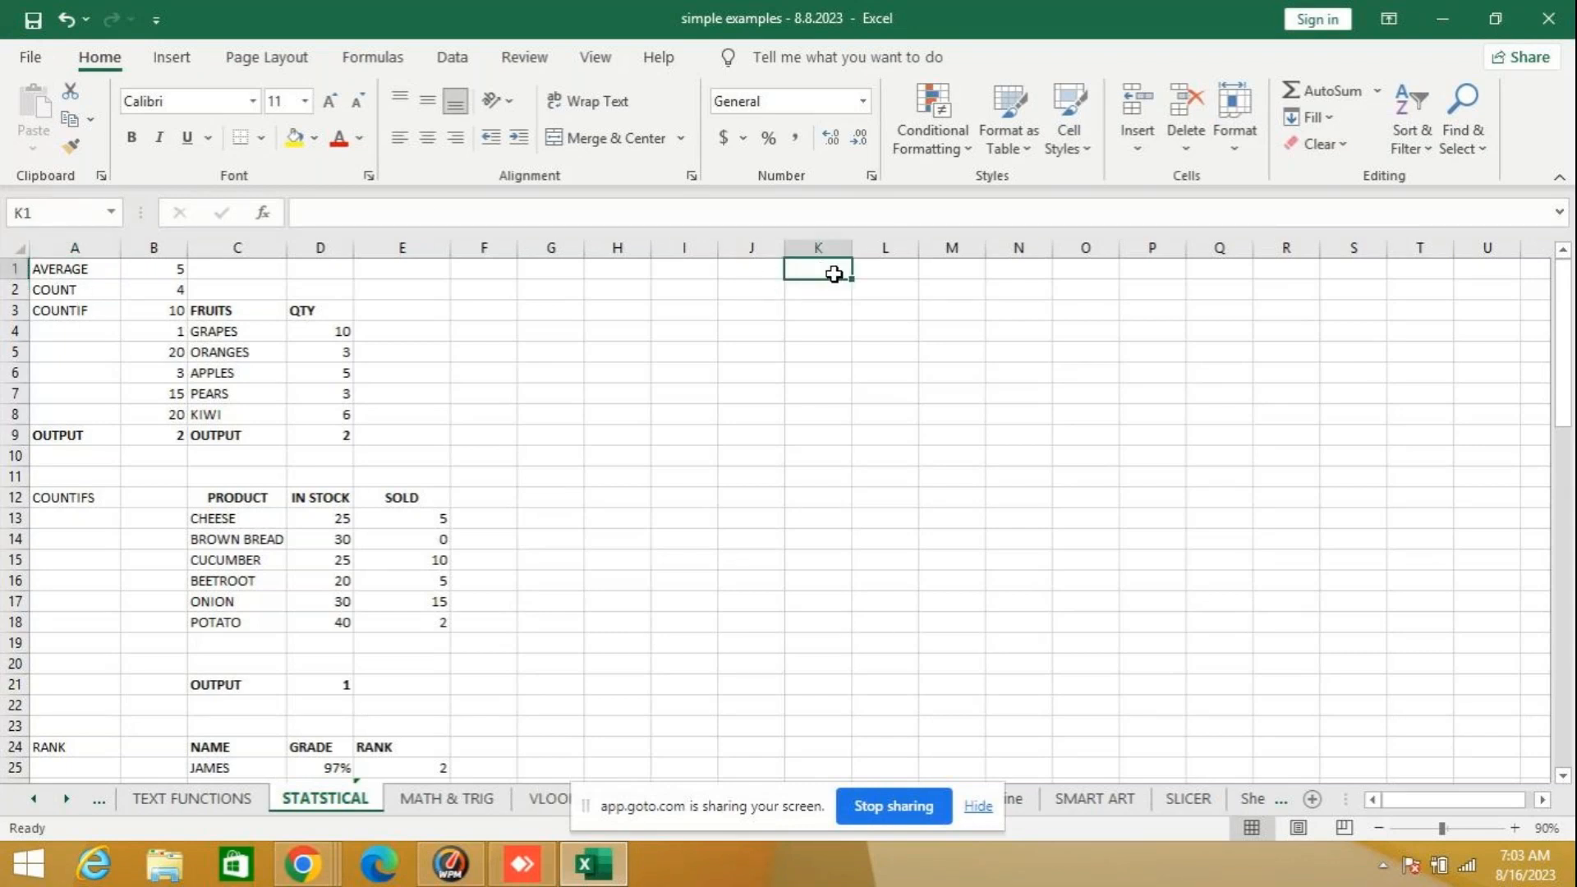
left_click(269, 216)
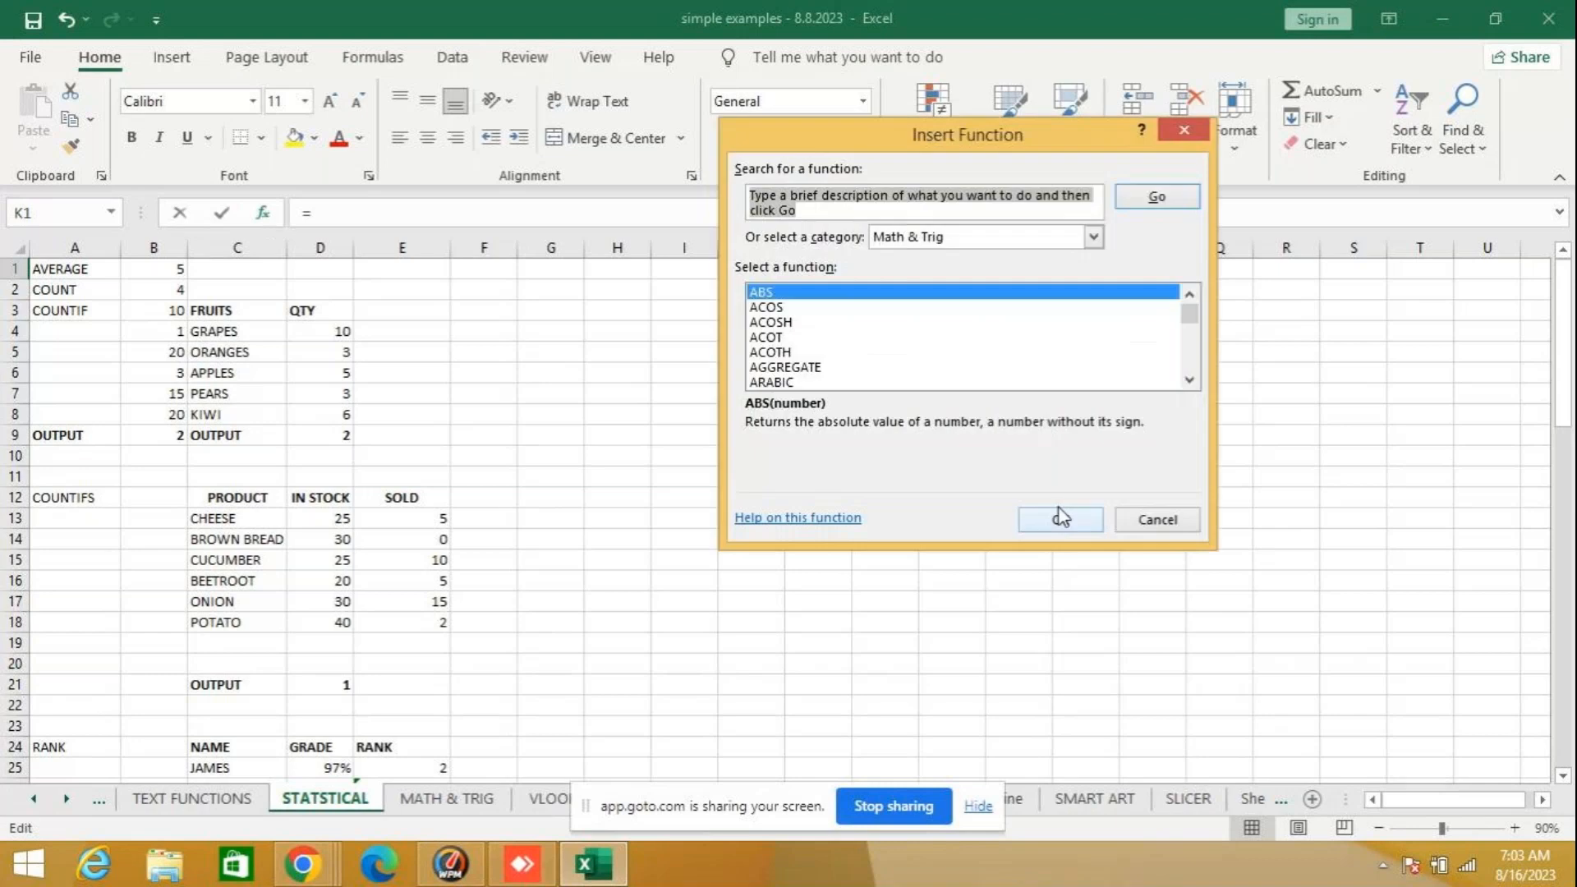
left_click(936, 237)
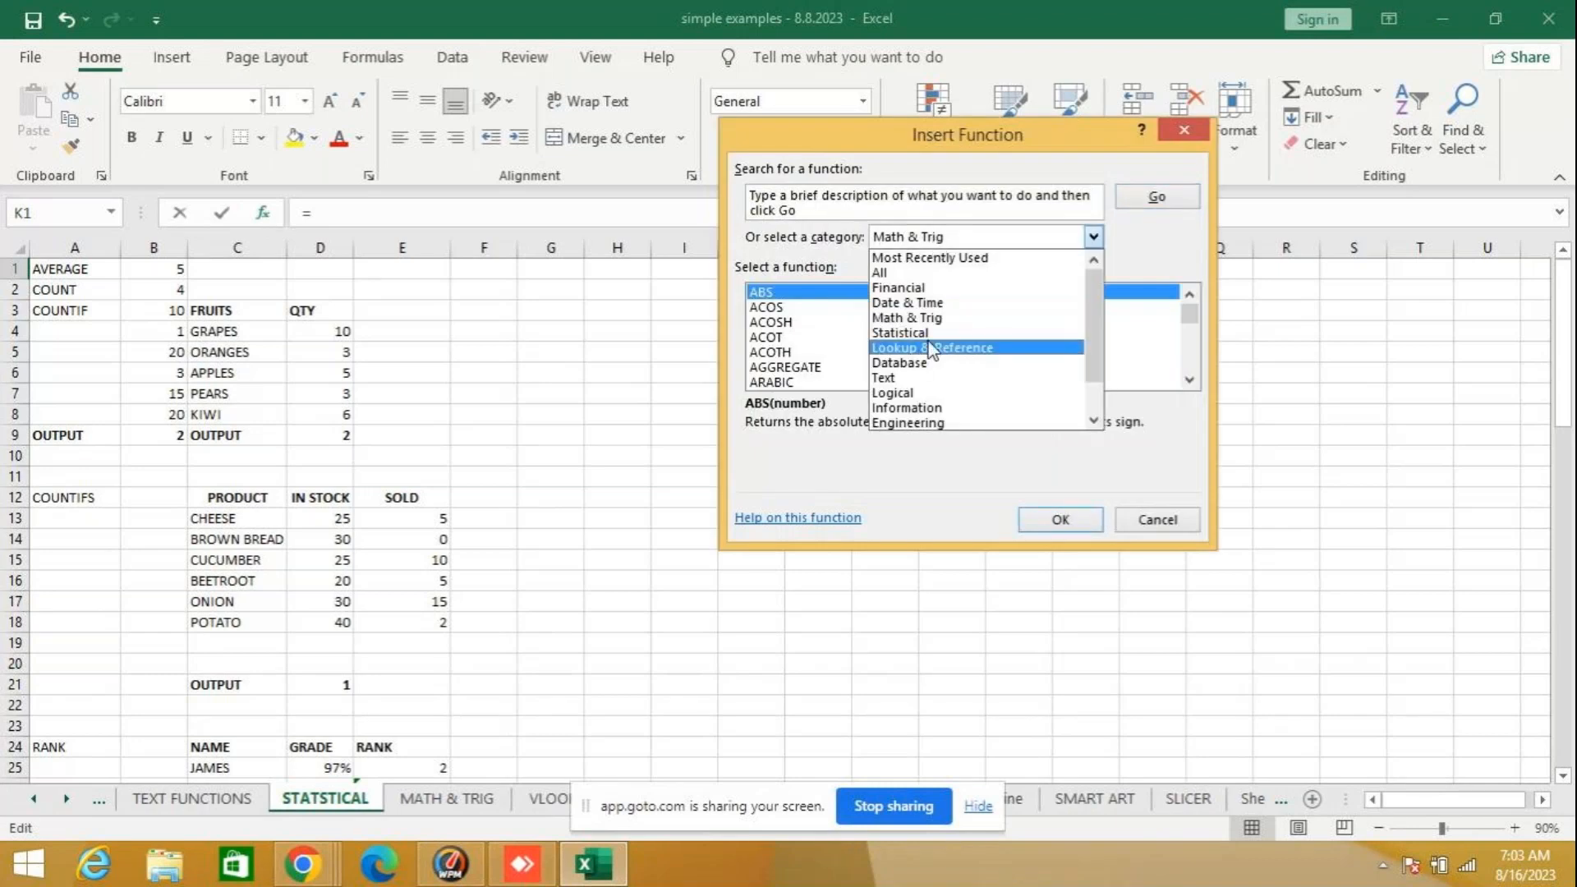
left_click(901, 332)
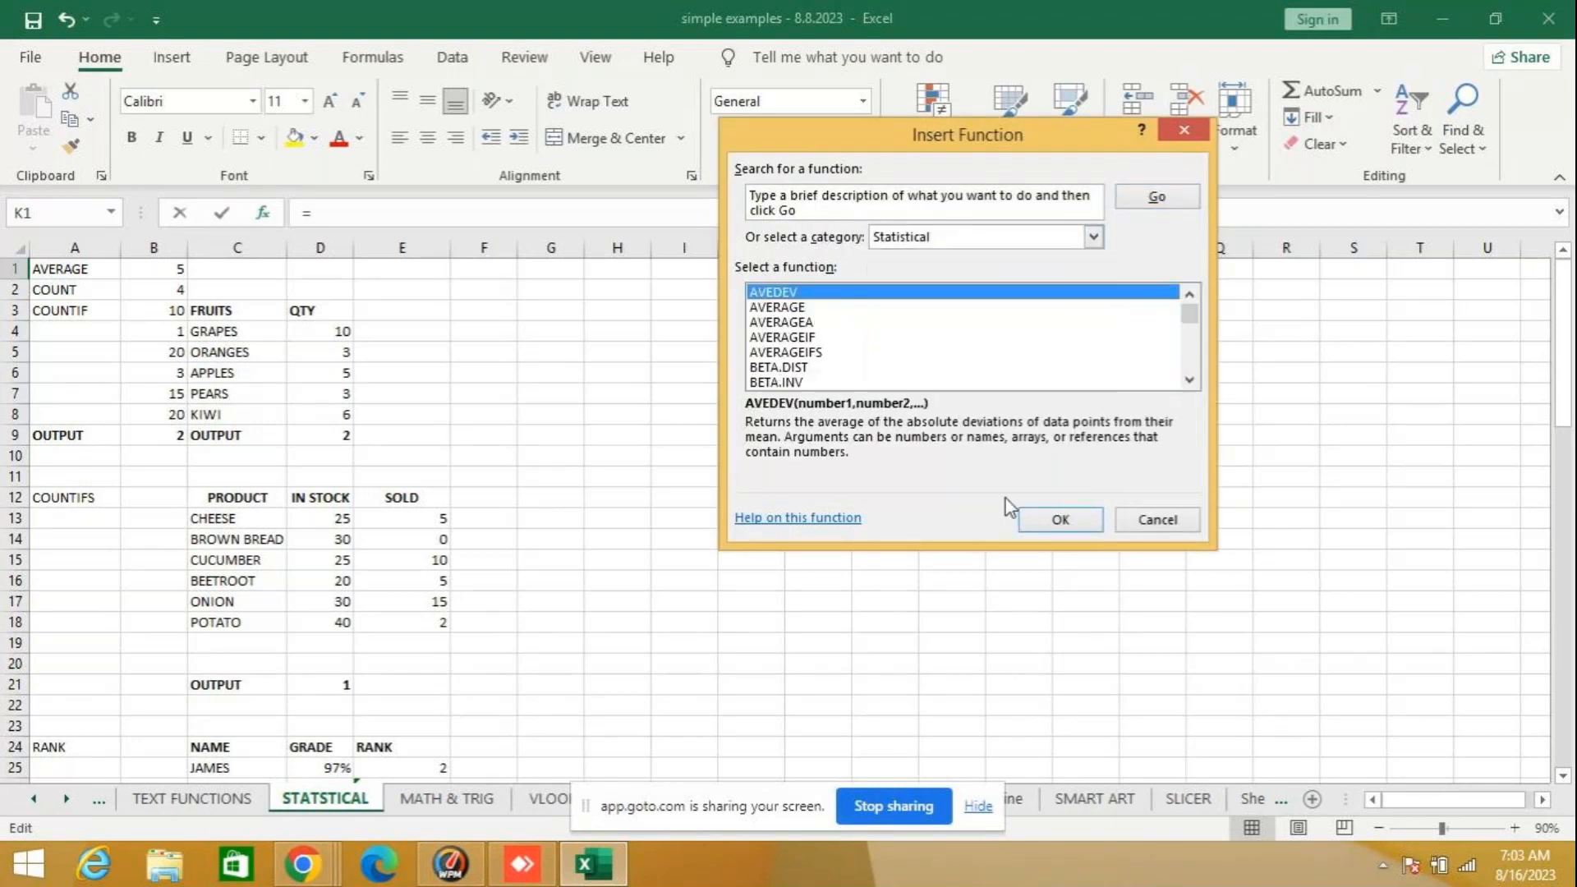
left_click(784, 308)
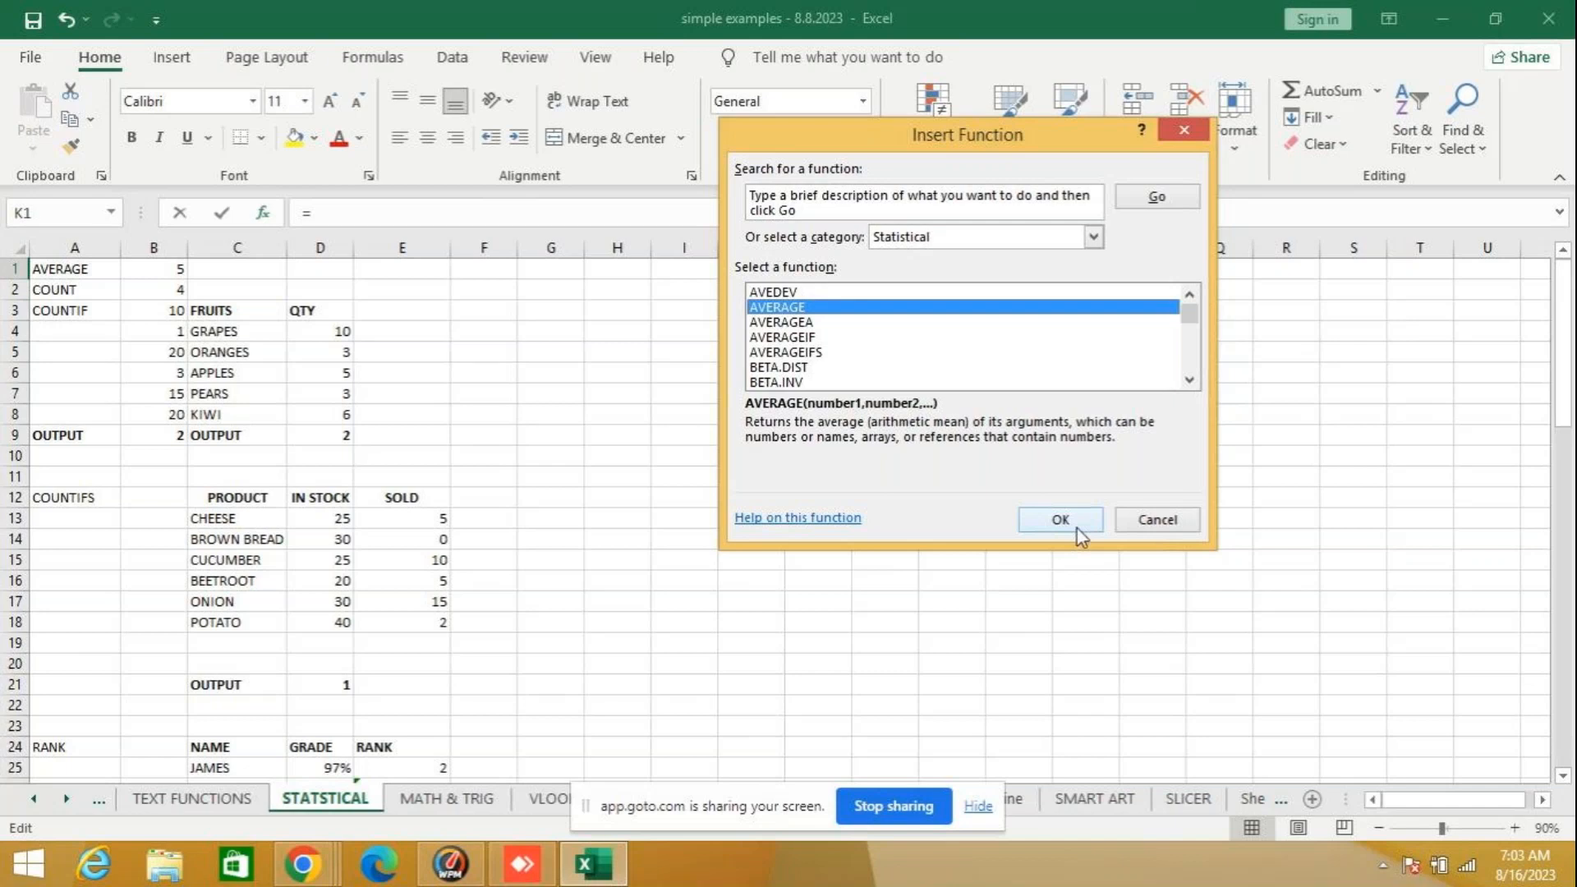
left_click(1143, 524)
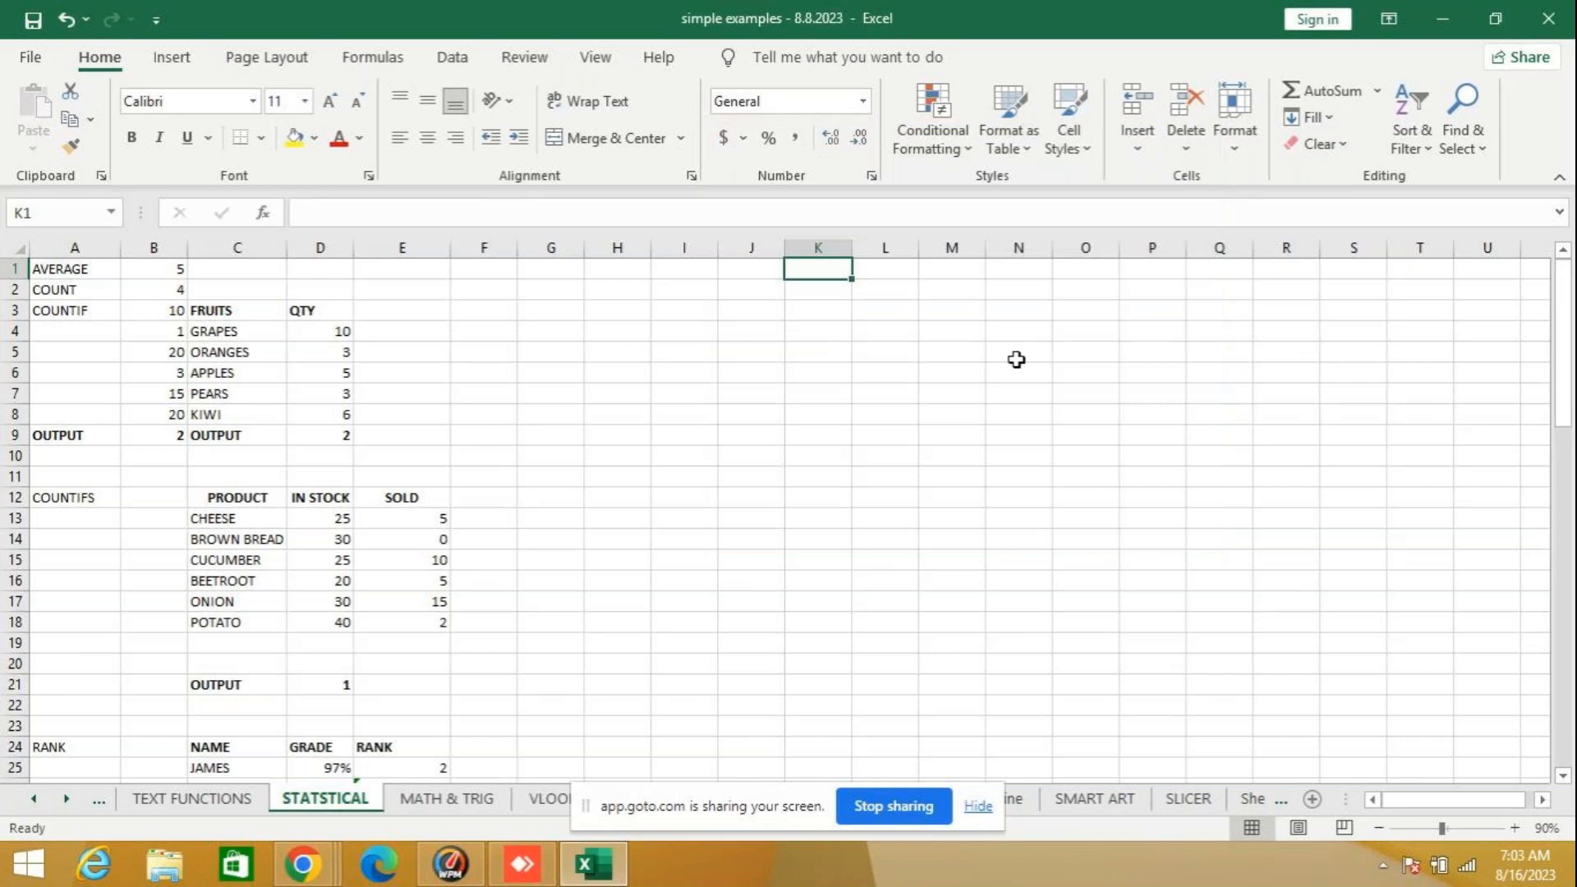
- Enter the demonstration formula =AVERAGE(5,5,5) in K1 and clear the cell again
type("=AVER")
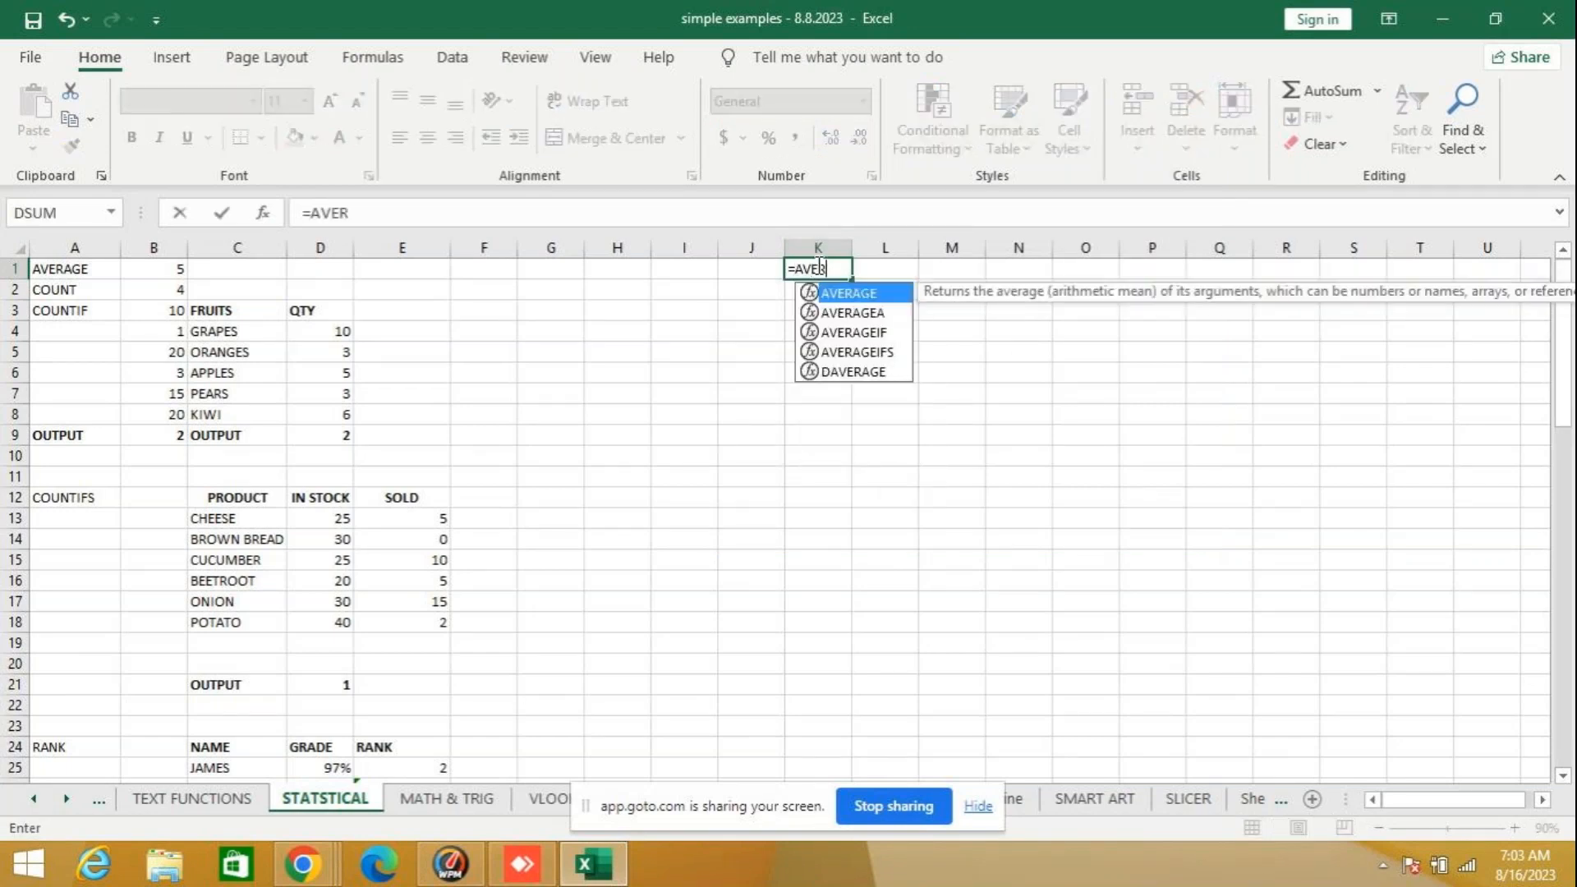
key("Tab")
type("5,5,5")
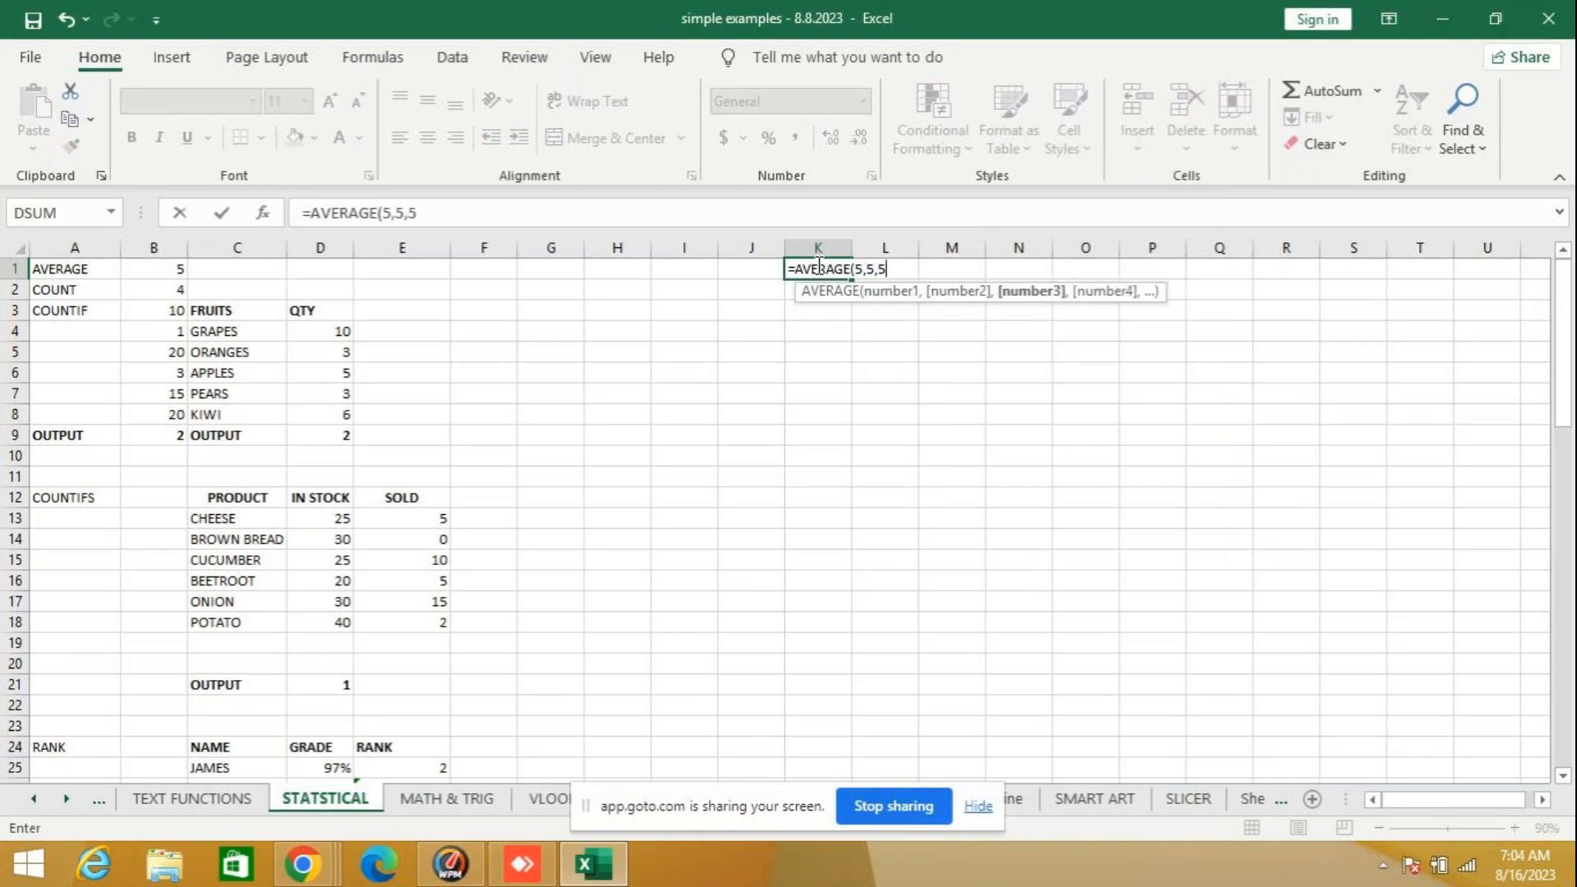
type(")")
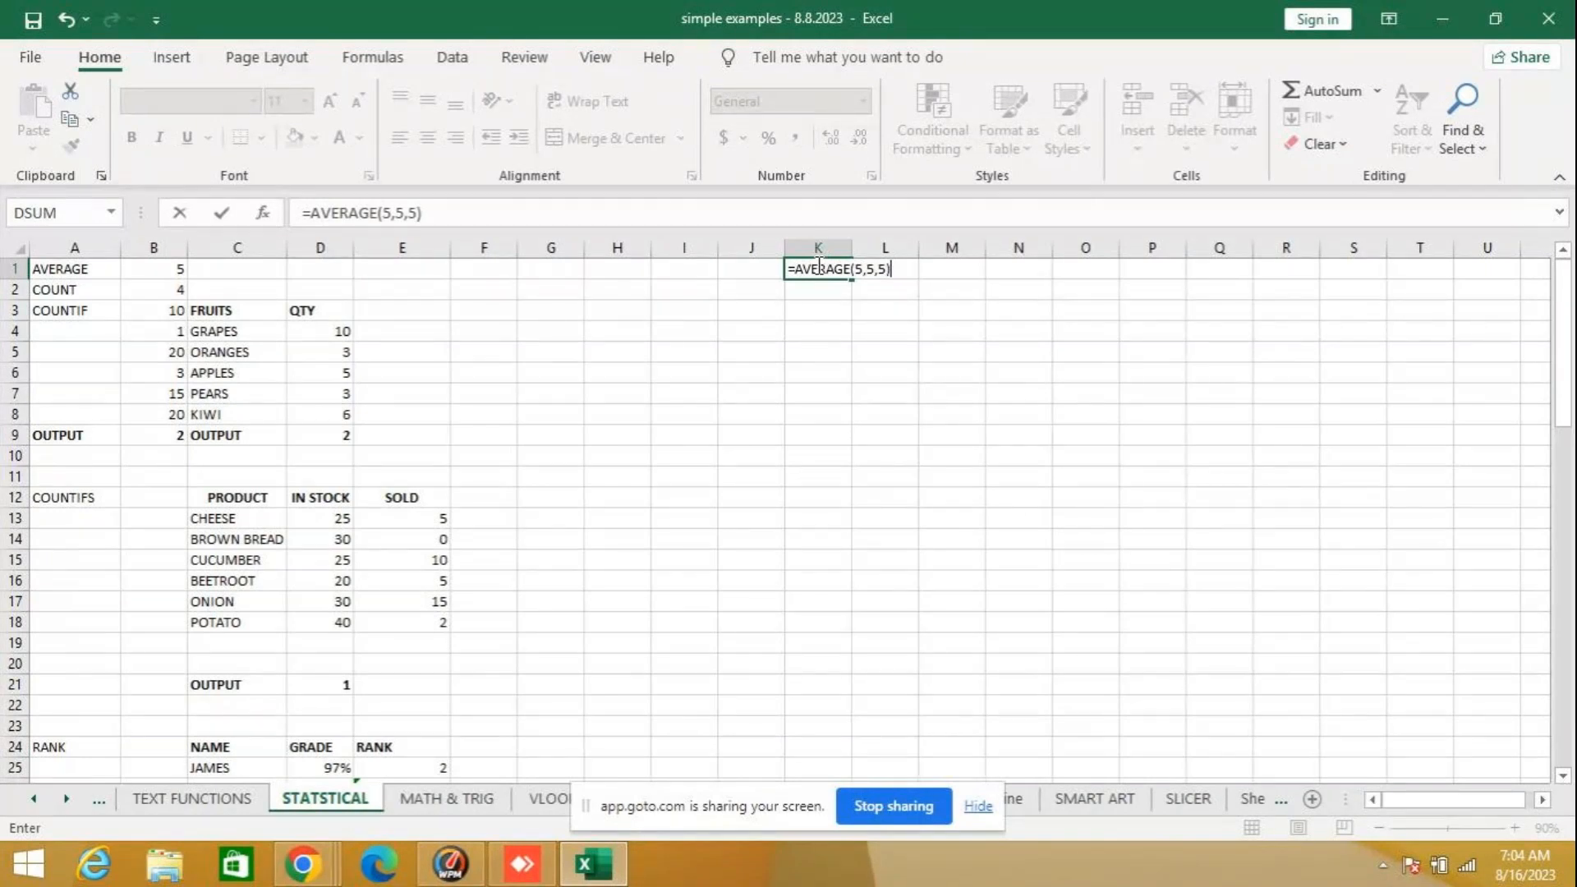
key("Return")
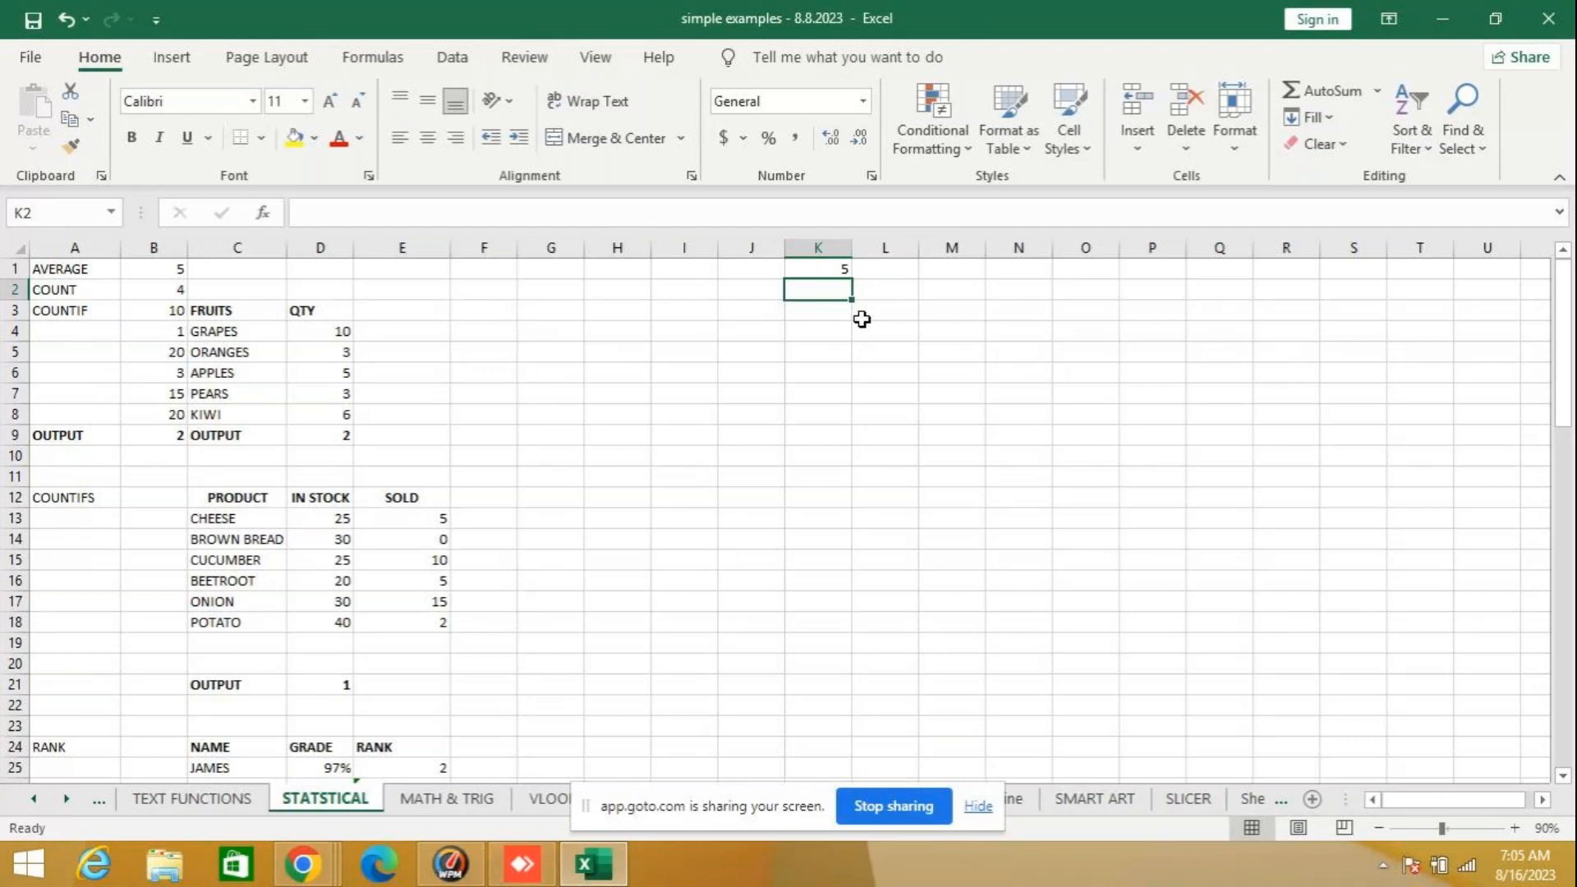
left_click(841, 263)
key("Delete")
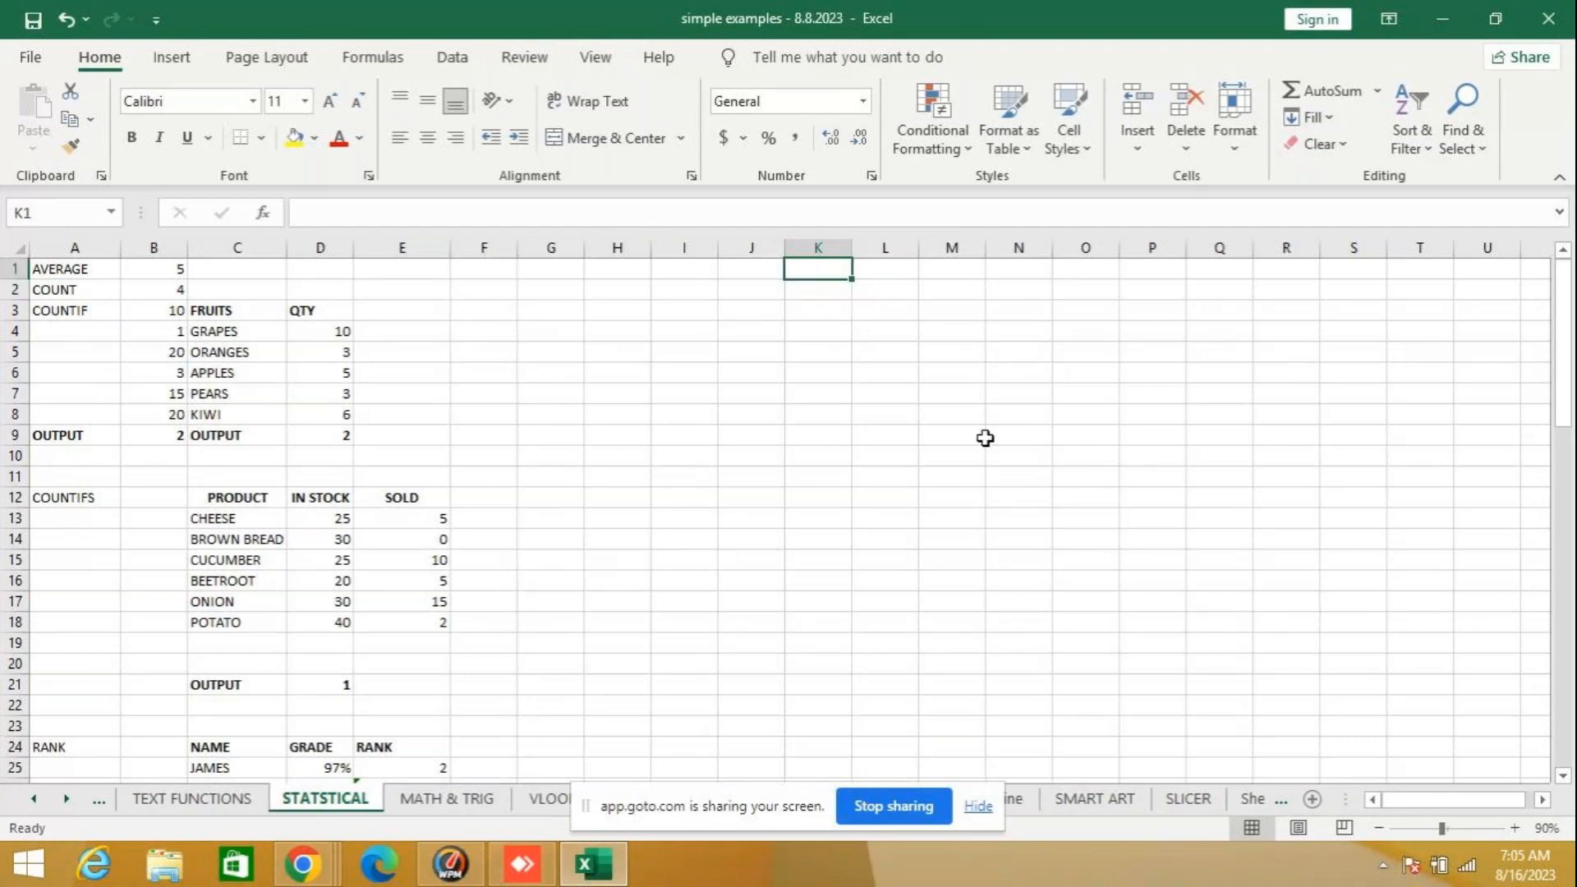
- Enter the demonstration formula =AVERAGE(5,5,5) in H3 of the STATSTICAL sheet and clear the cell again
key("Down")
key("Down")
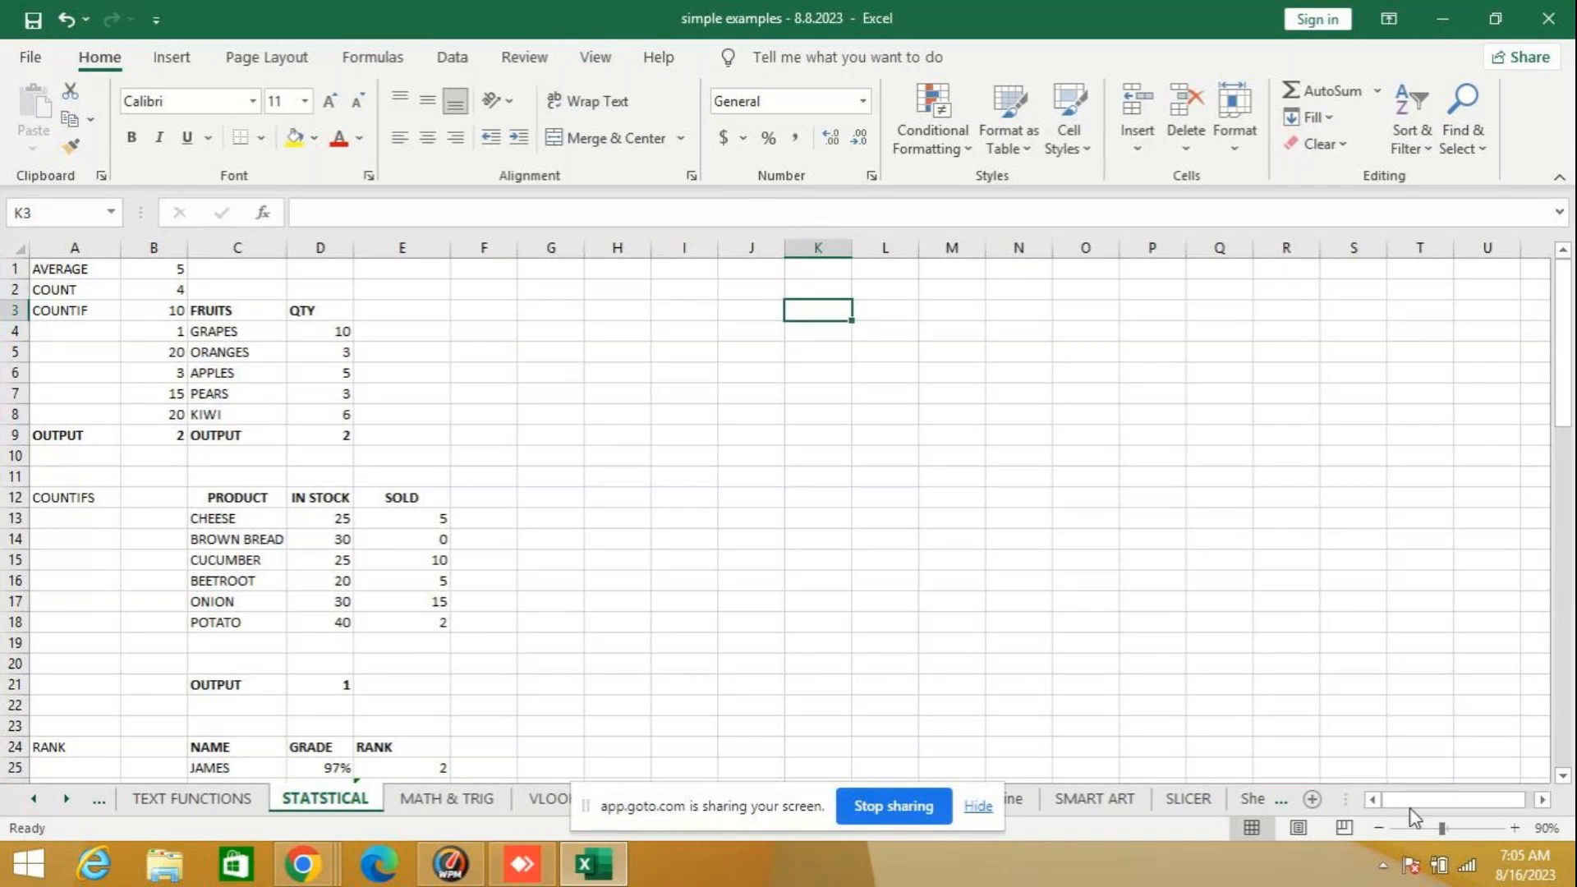
left_click(1516, 829)
left_click(1516, 829)
left_click(1516, 829)
left_click(1516, 829)
left_click(1516, 829)
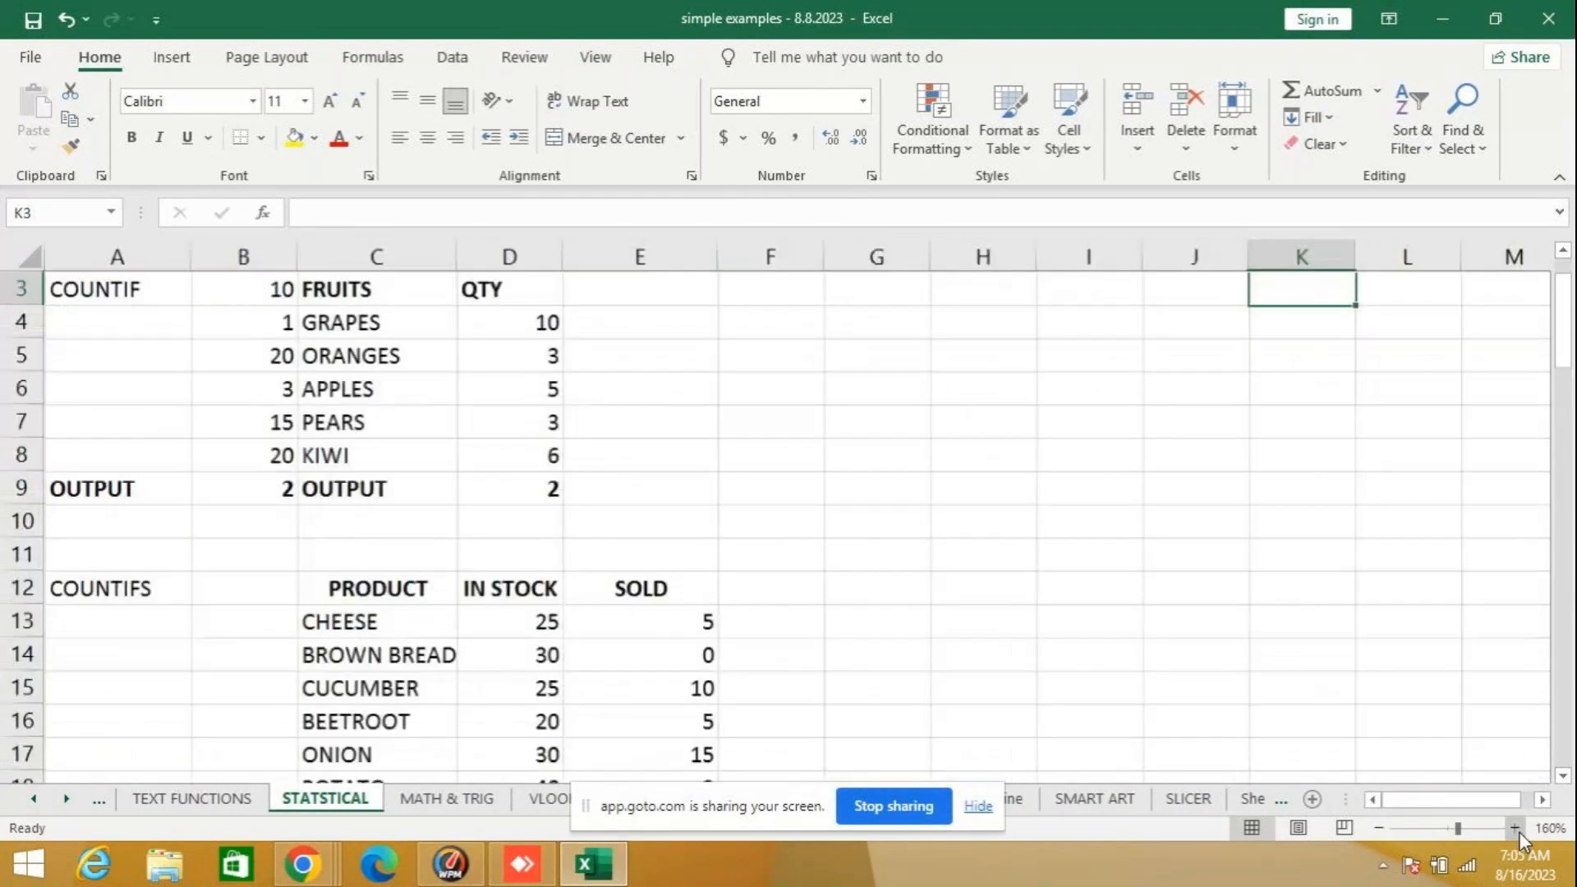
left_click(1516, 829)
left_click(1516, 829)
left_click(1107, 301)
type("=AVG")
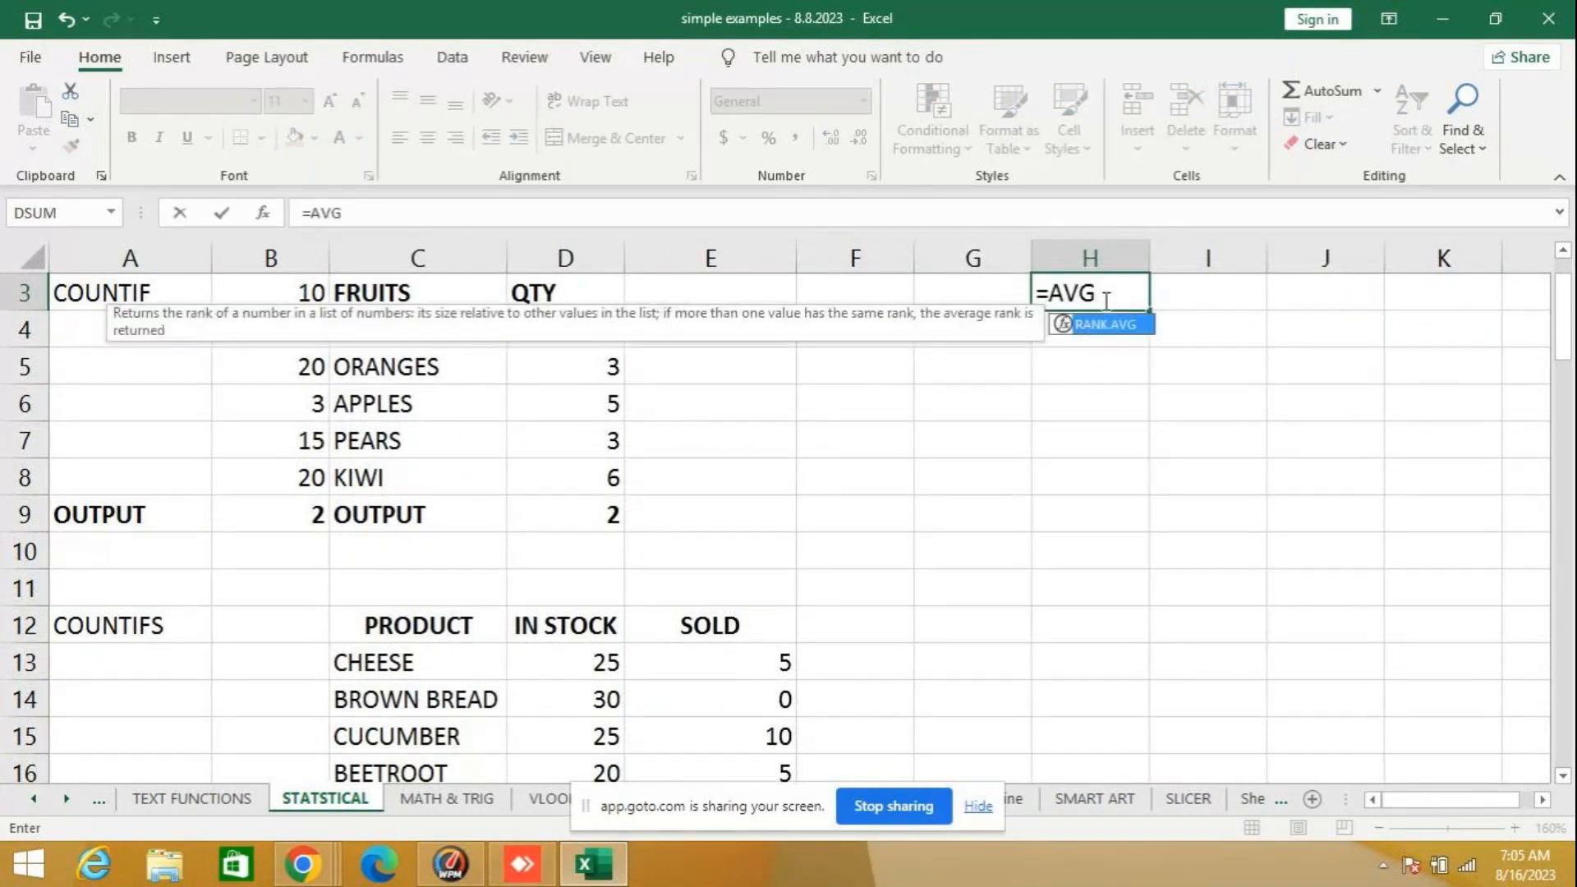
key("BackSpace")
key("BackSpace")
type("VERAGE")
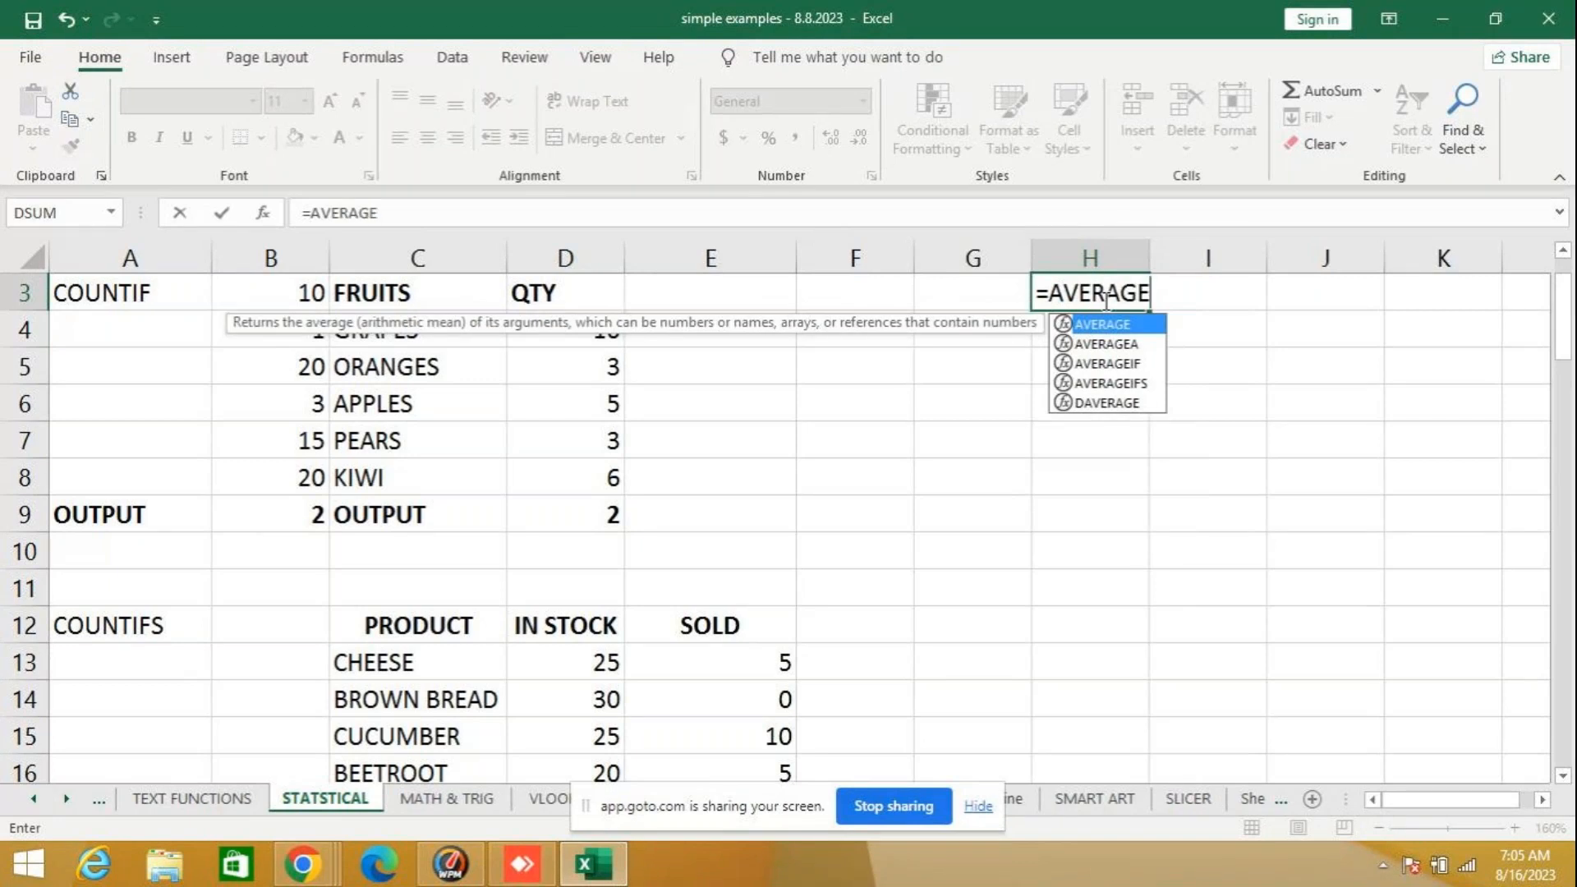
type("(5,")
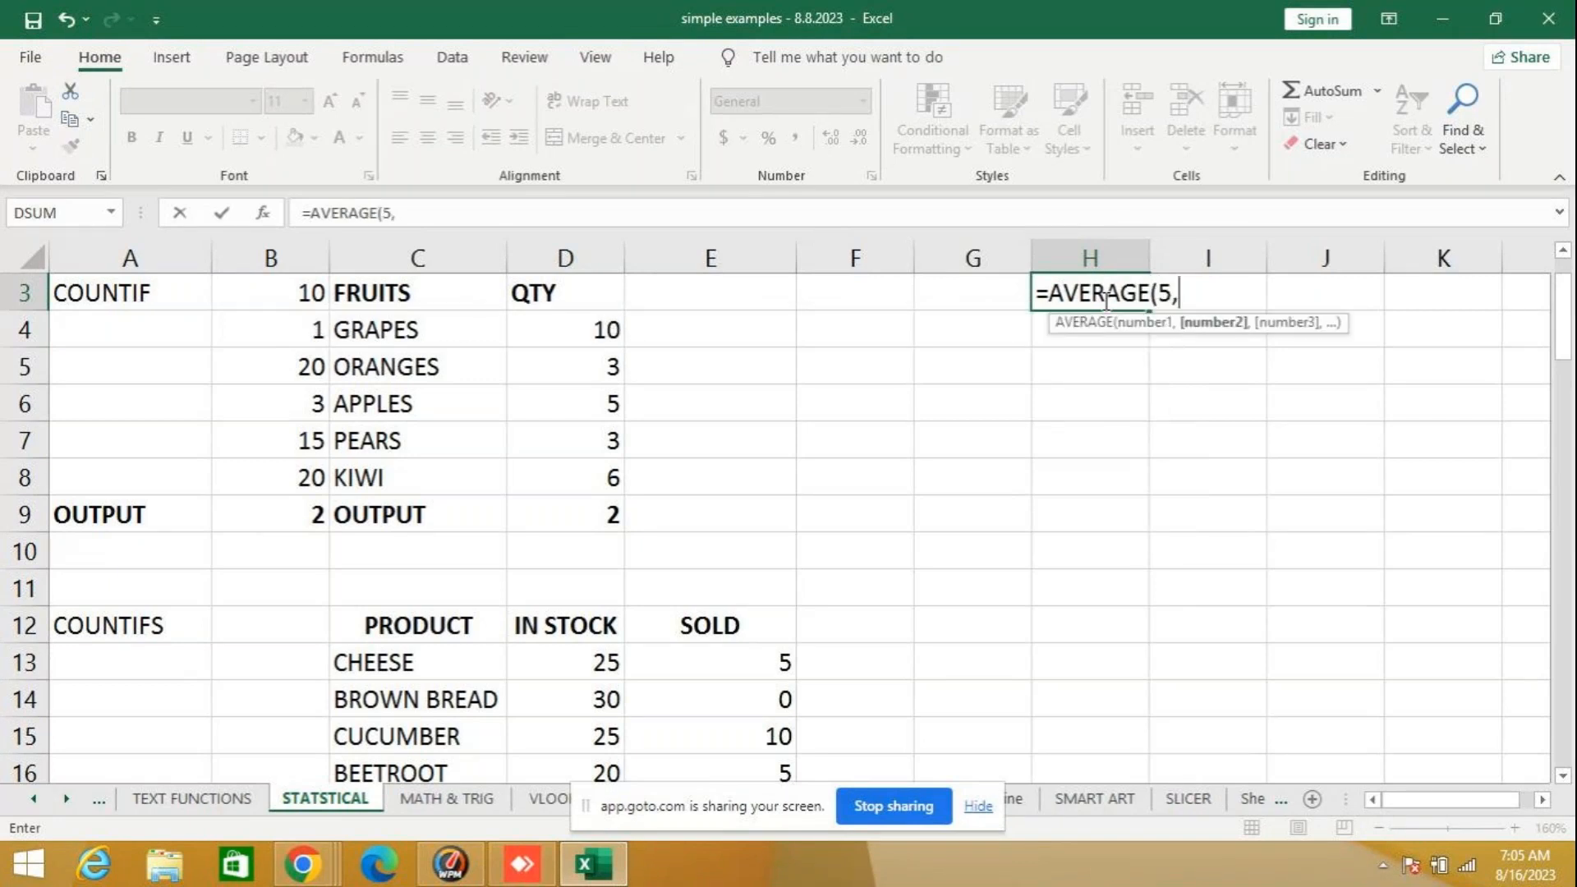
type("4,3")
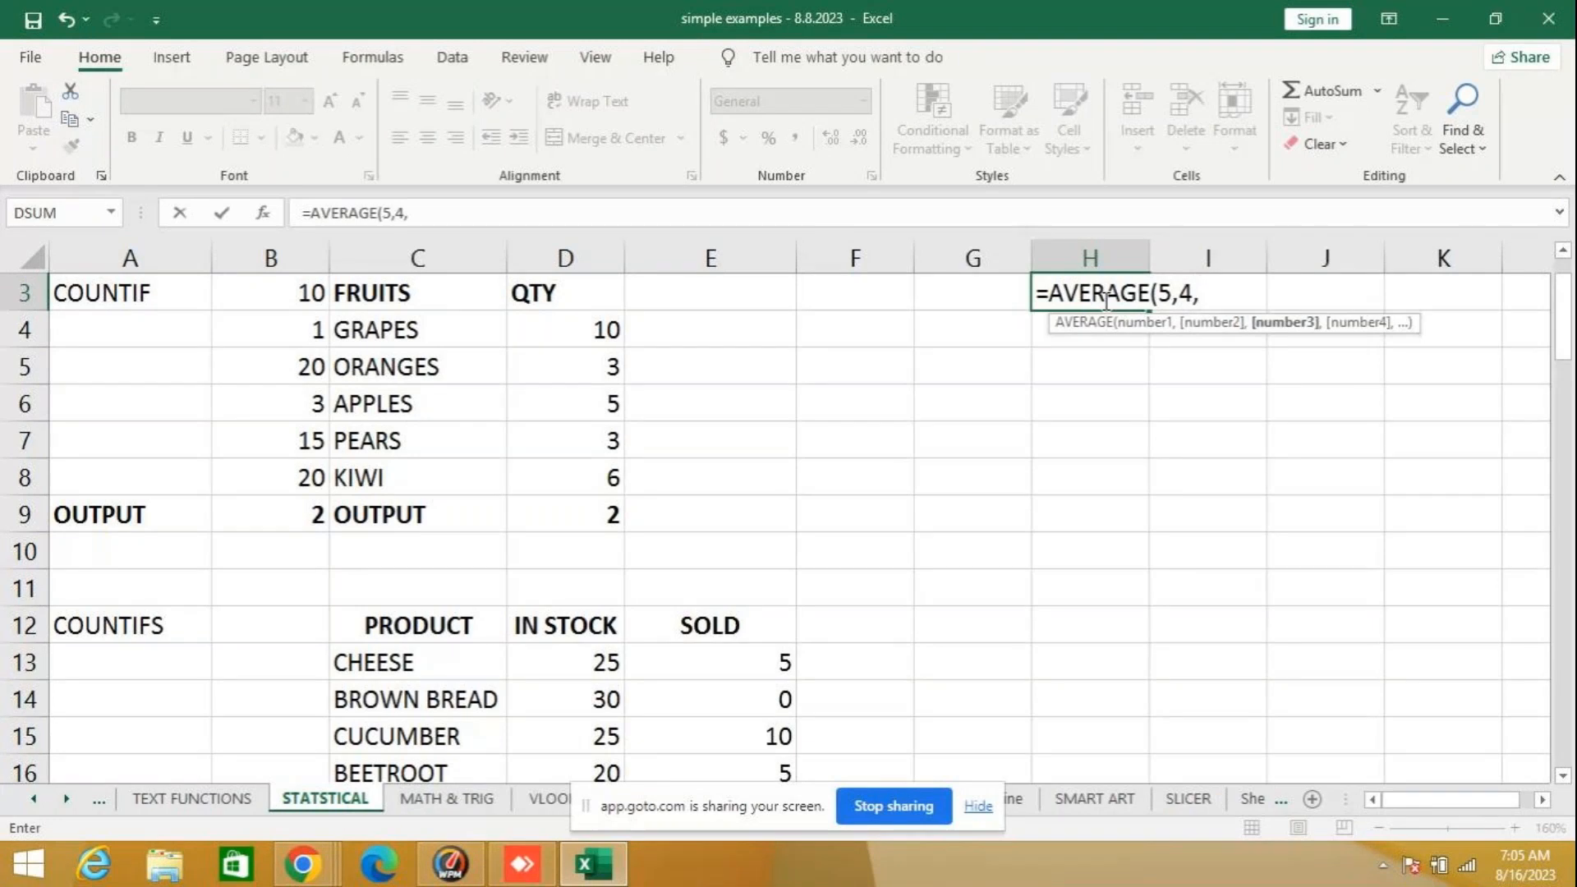
key("BackSpace")
key("BackSpace")
key("BackSpace")
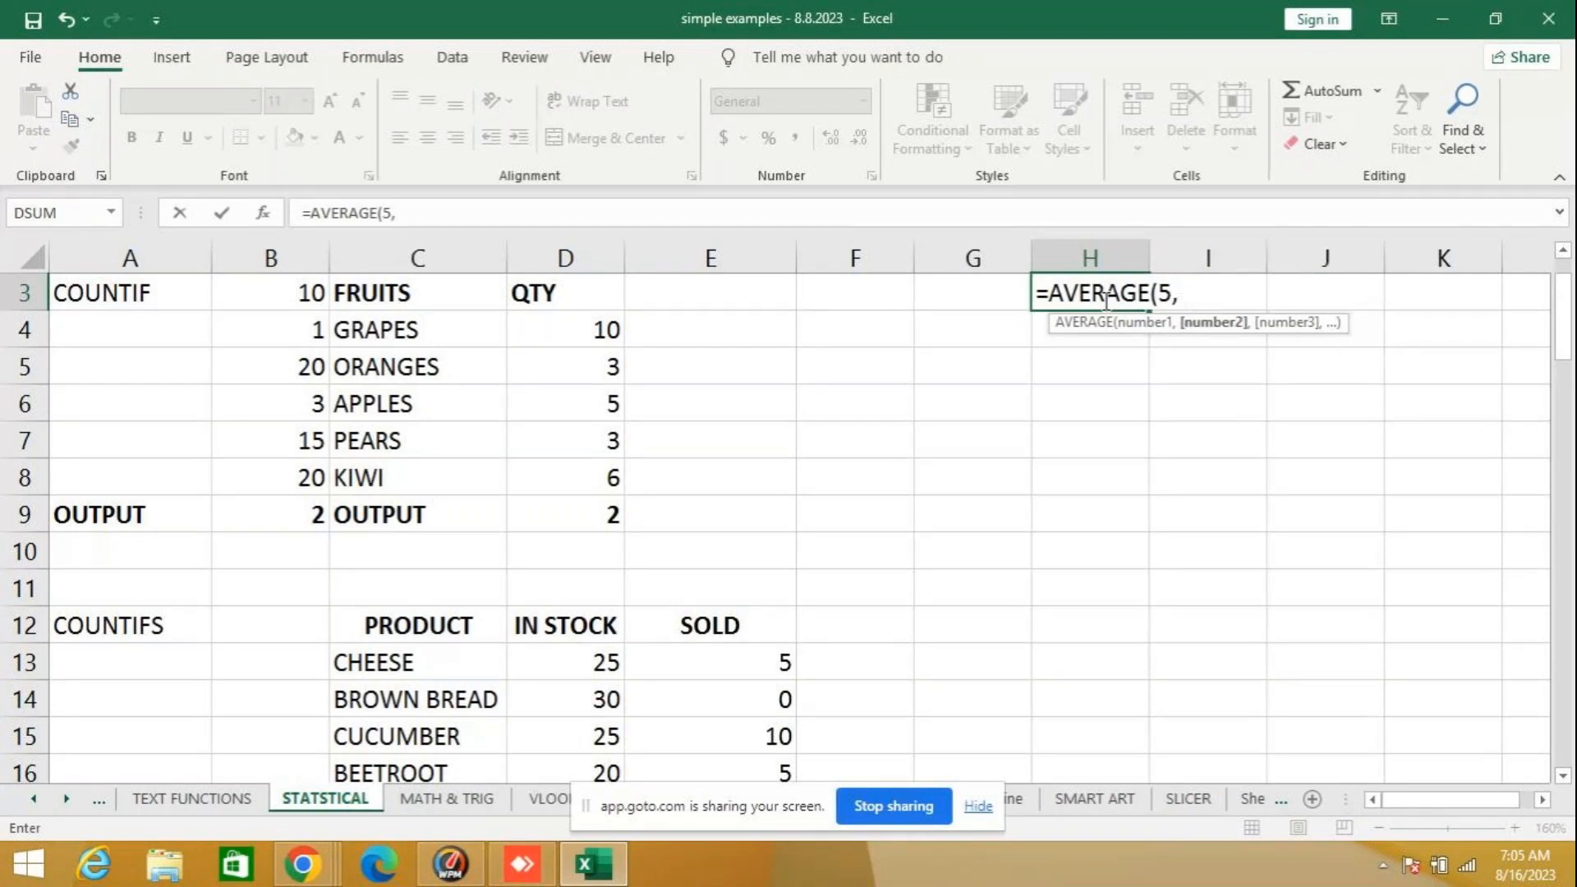
type("5,5,")
key("BackSpace")
type(")")
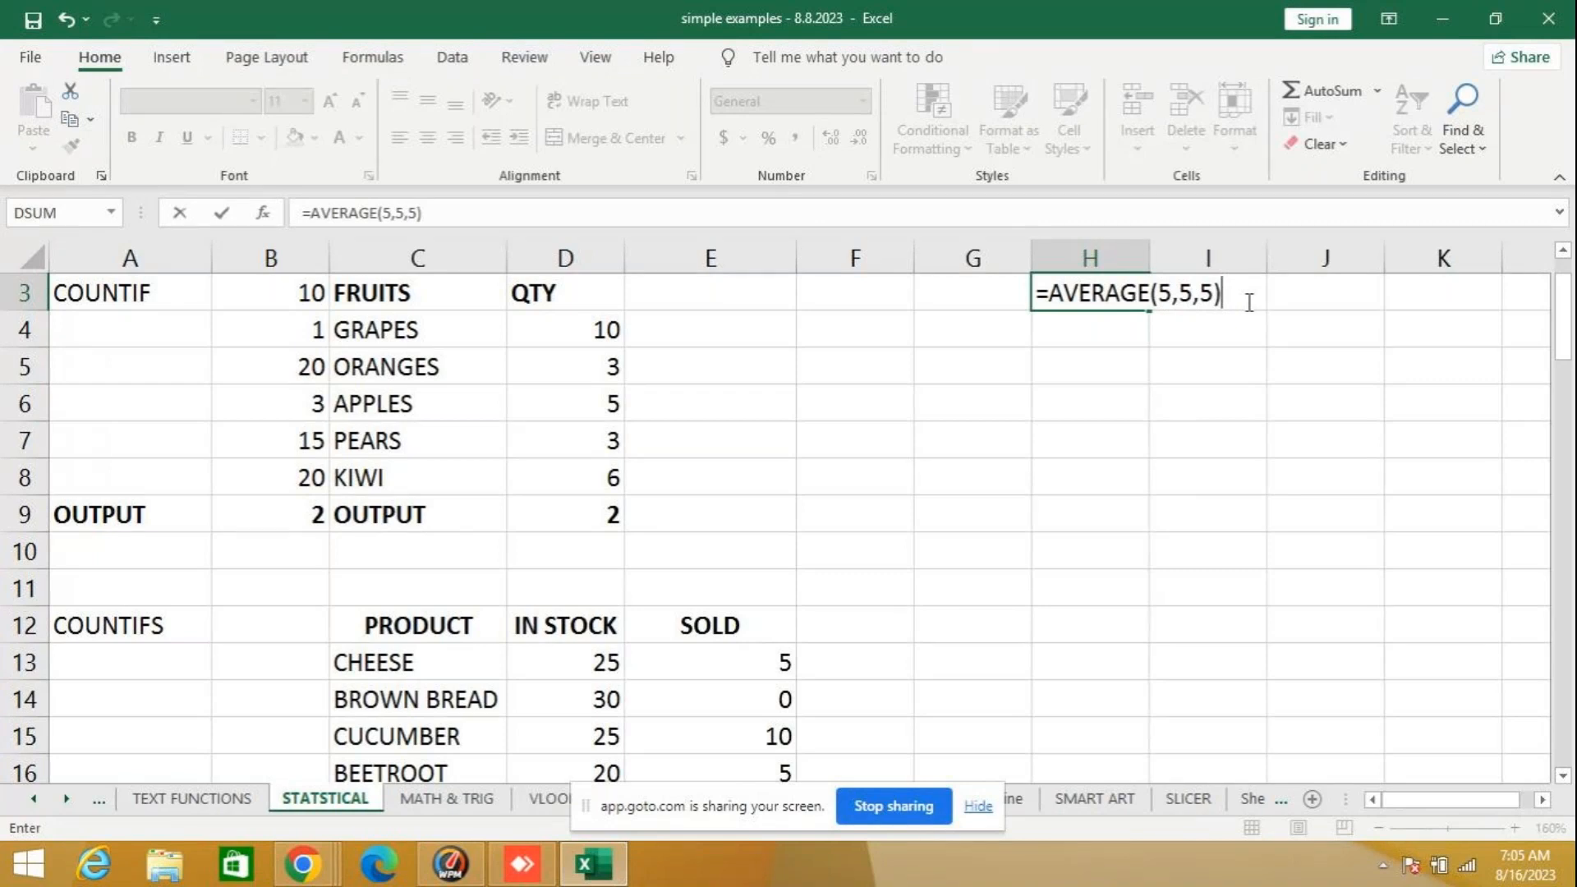
key("Return")
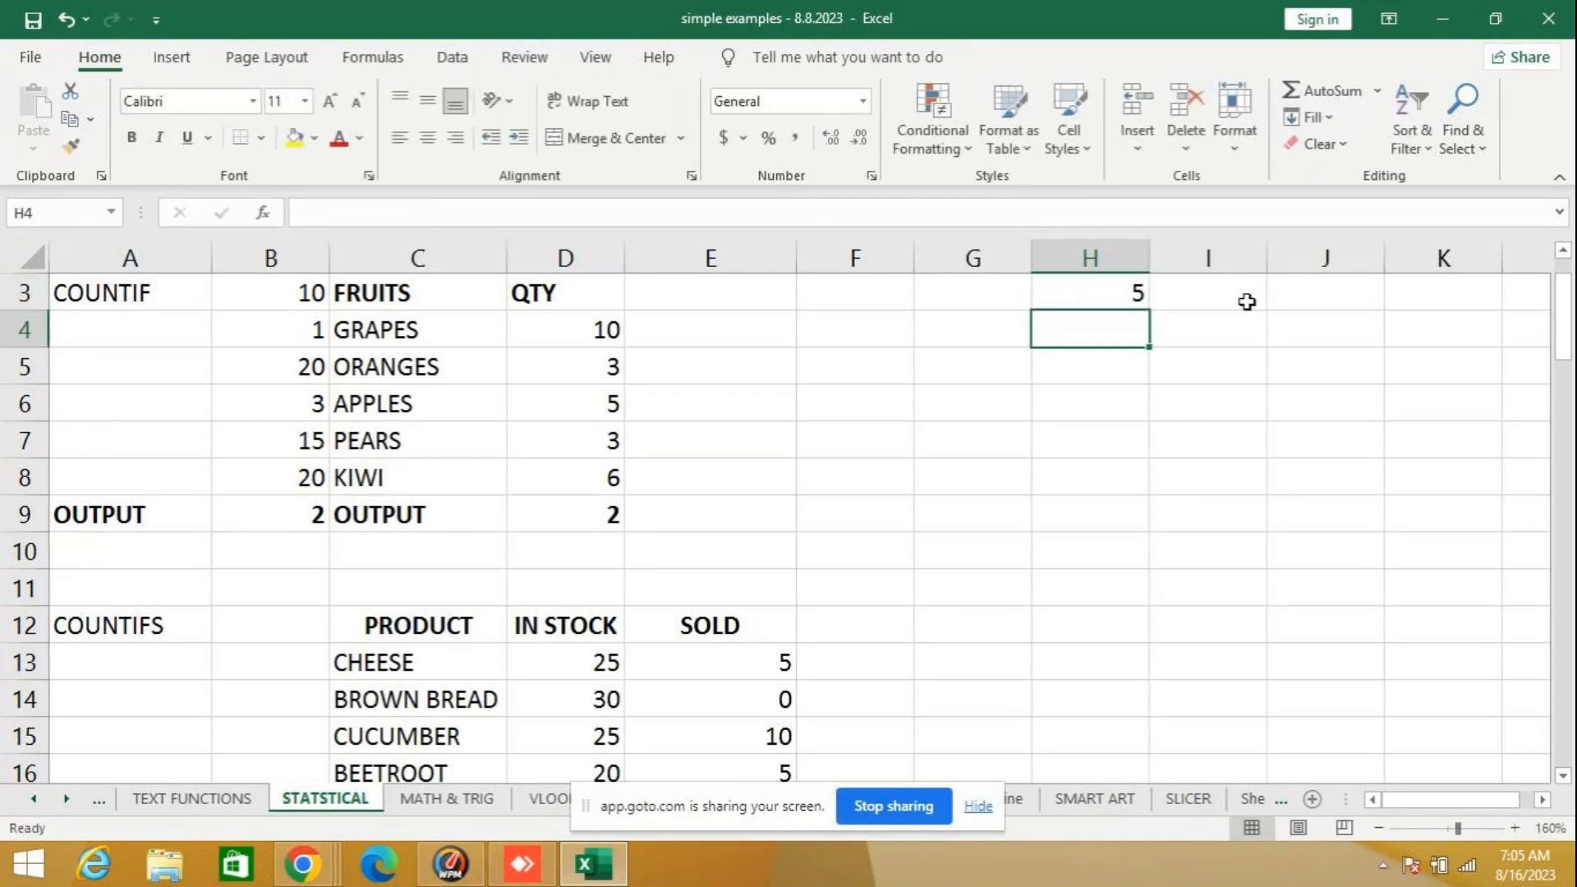
left_click(1132, 302)
key("Delete")
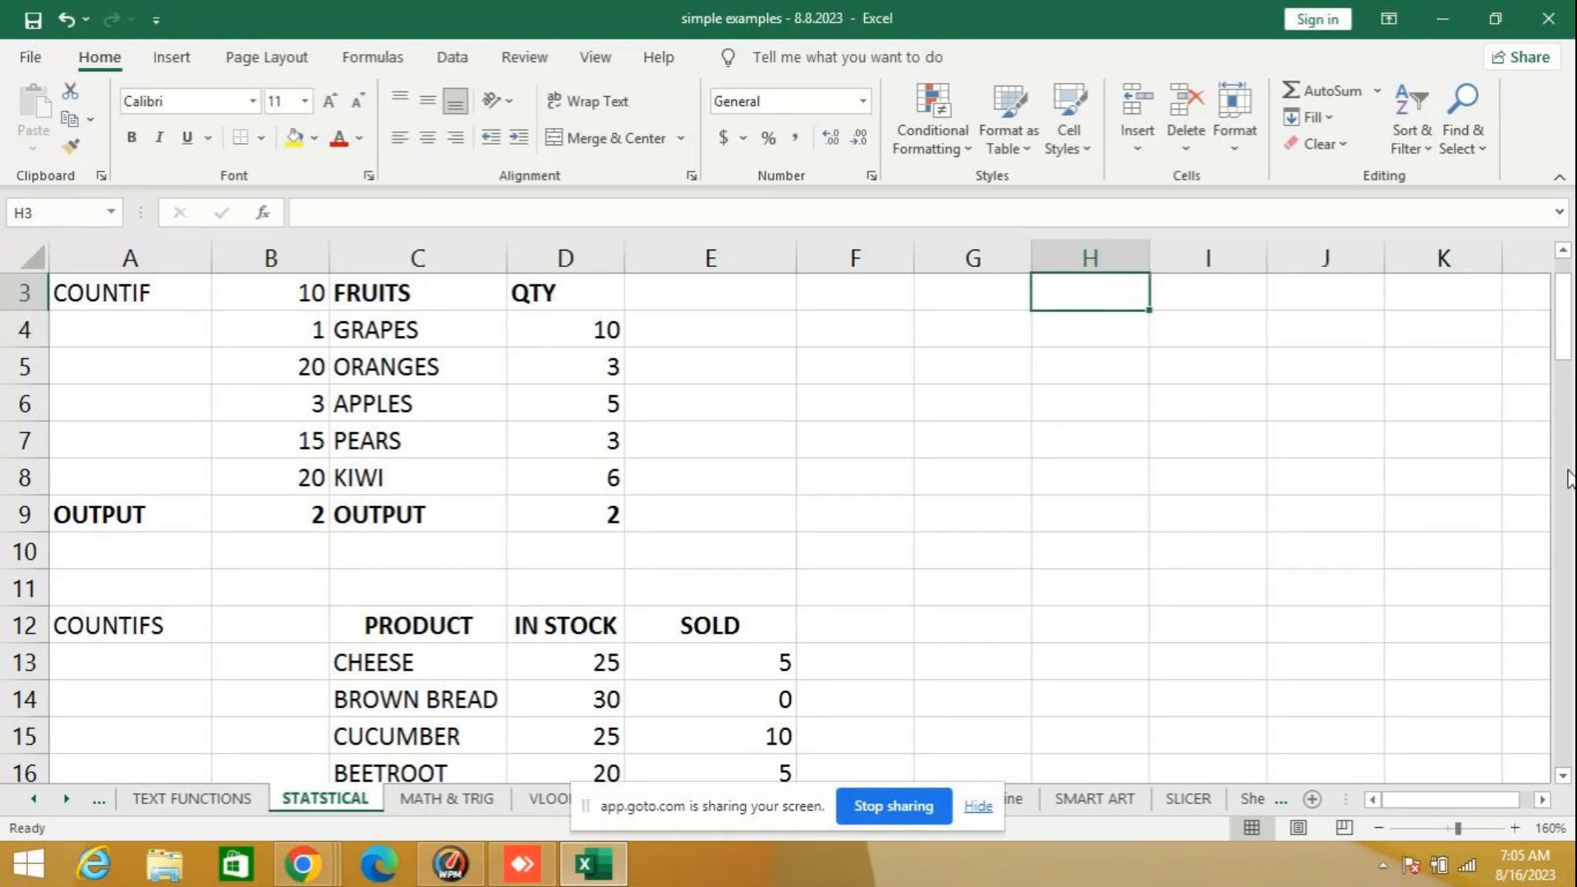
type("=")
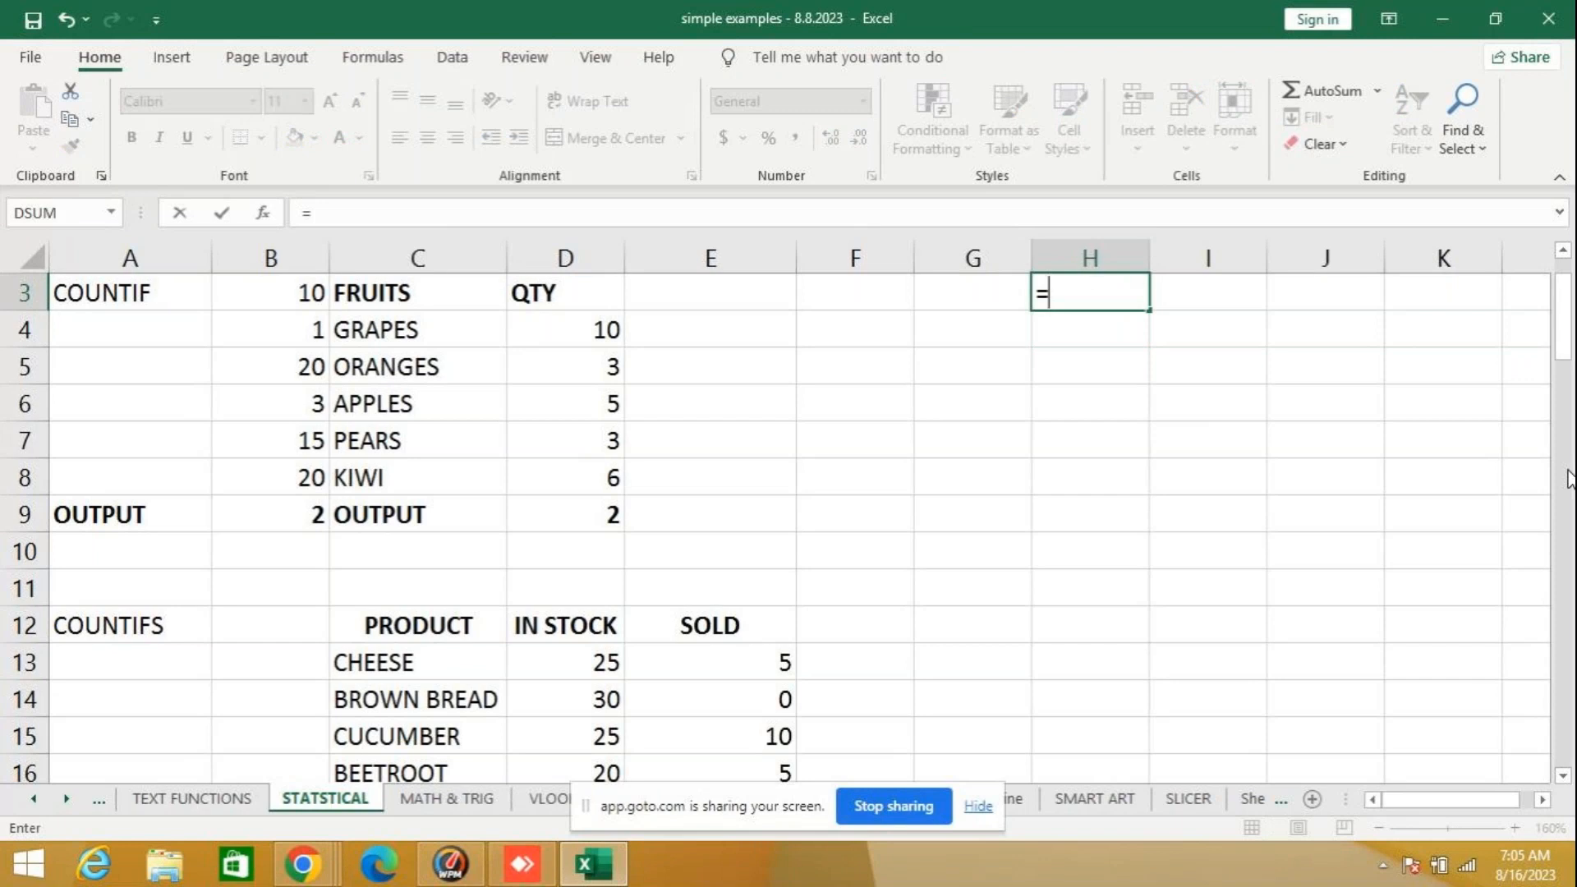
key("Escape")
key("Down")
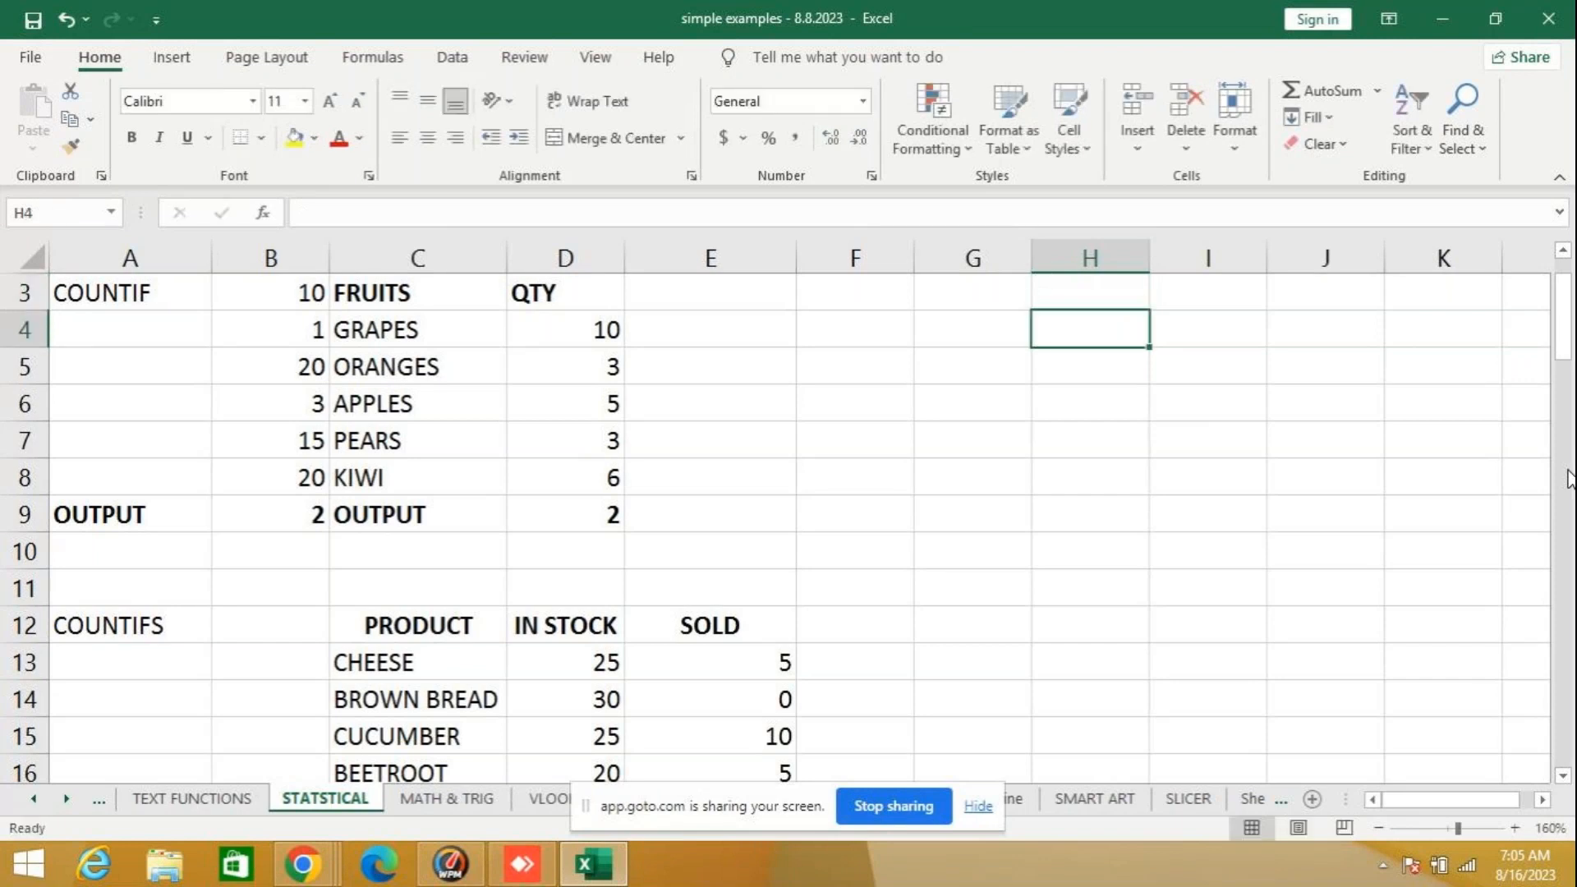
key("Up")
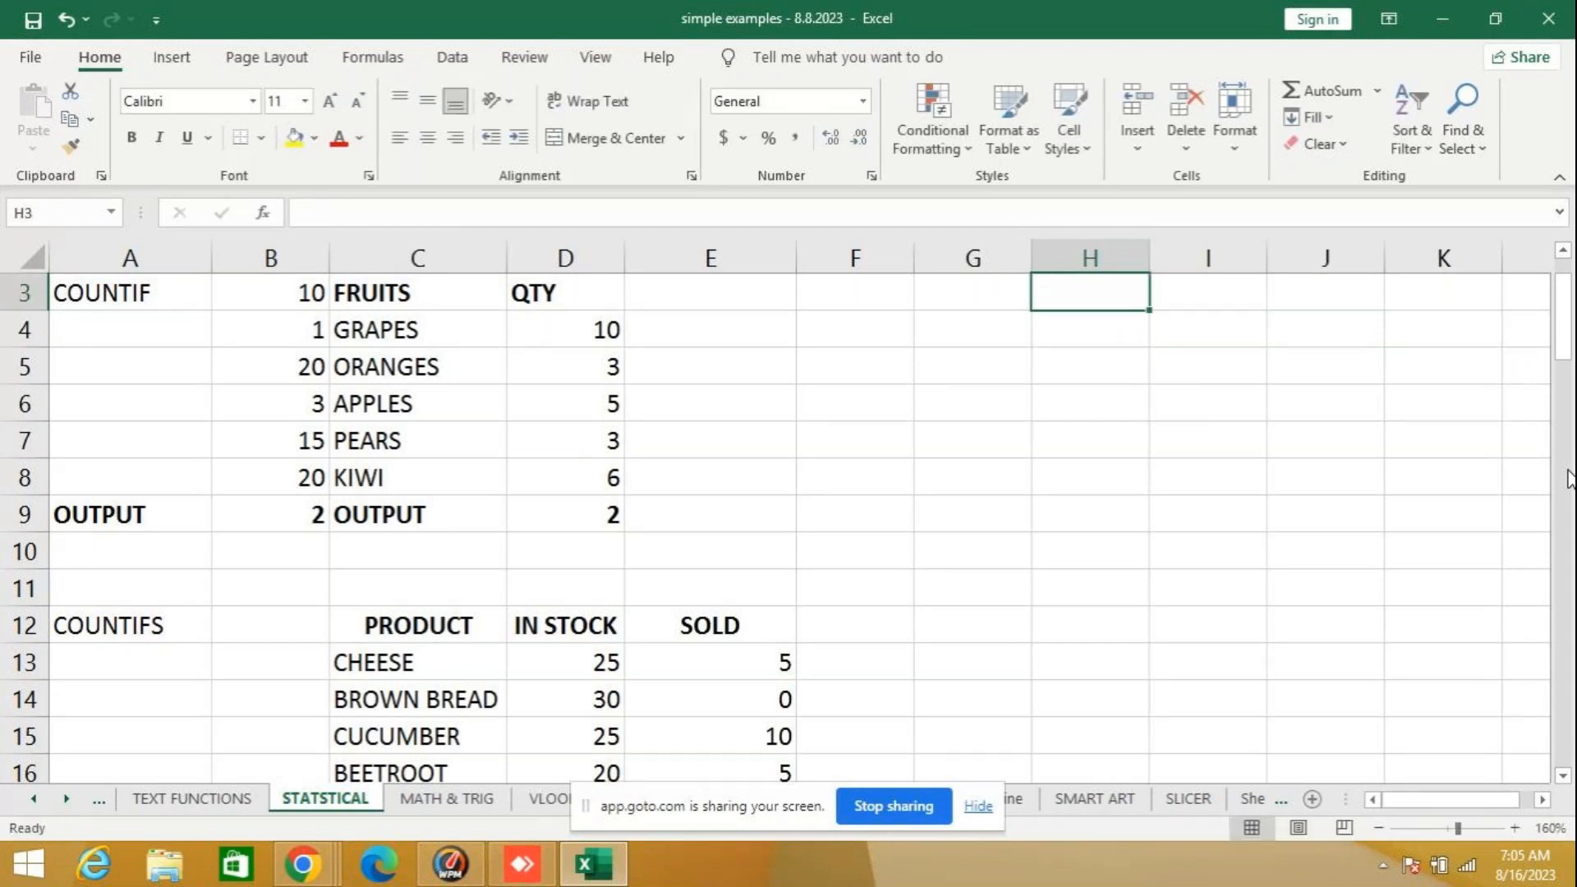
- Enter the sample values 45, 67 and 78 in cells H3 to H5
type("45")
key("Return")
type("67")
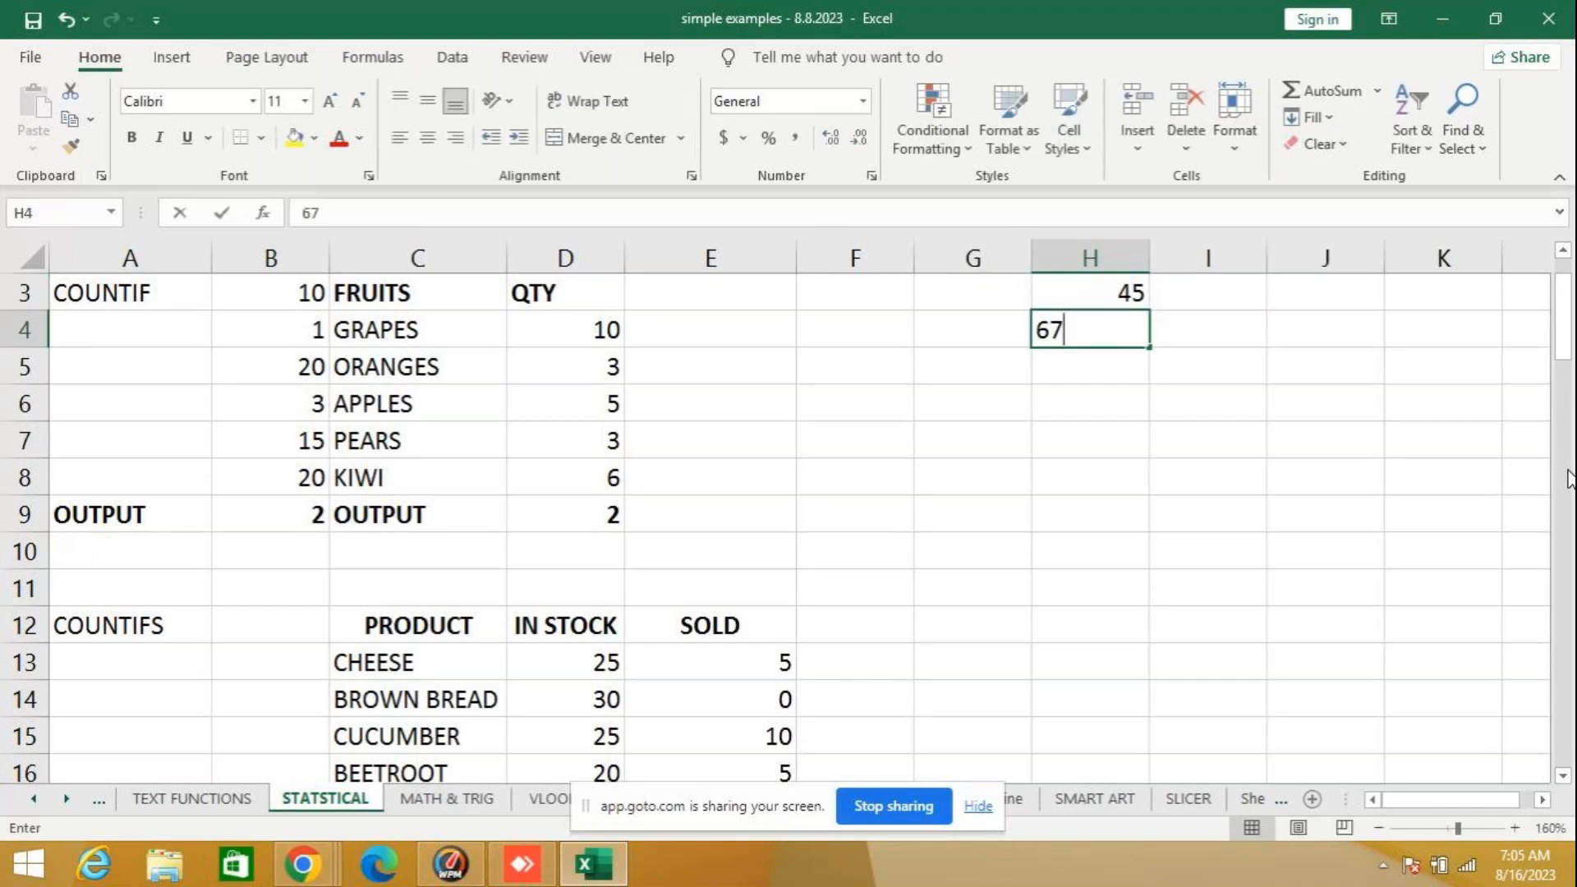
key("Return")
type("78")
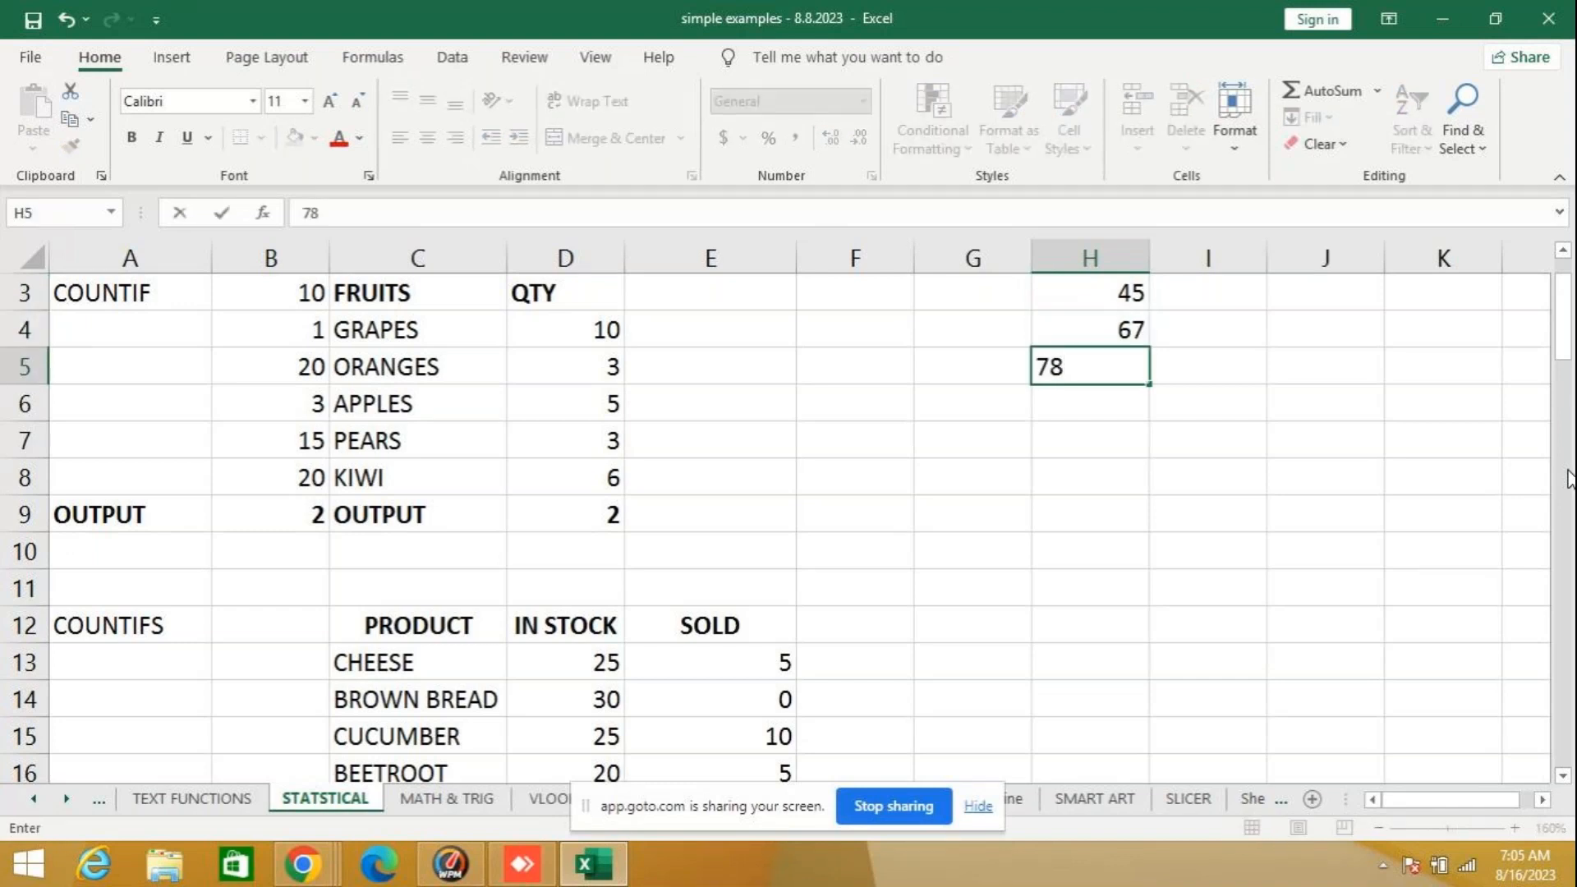
key("Return")
- Average the three sample values in H6 with the formula =AVERAGE(H3:H5) and select the result to show its formula
type("=")
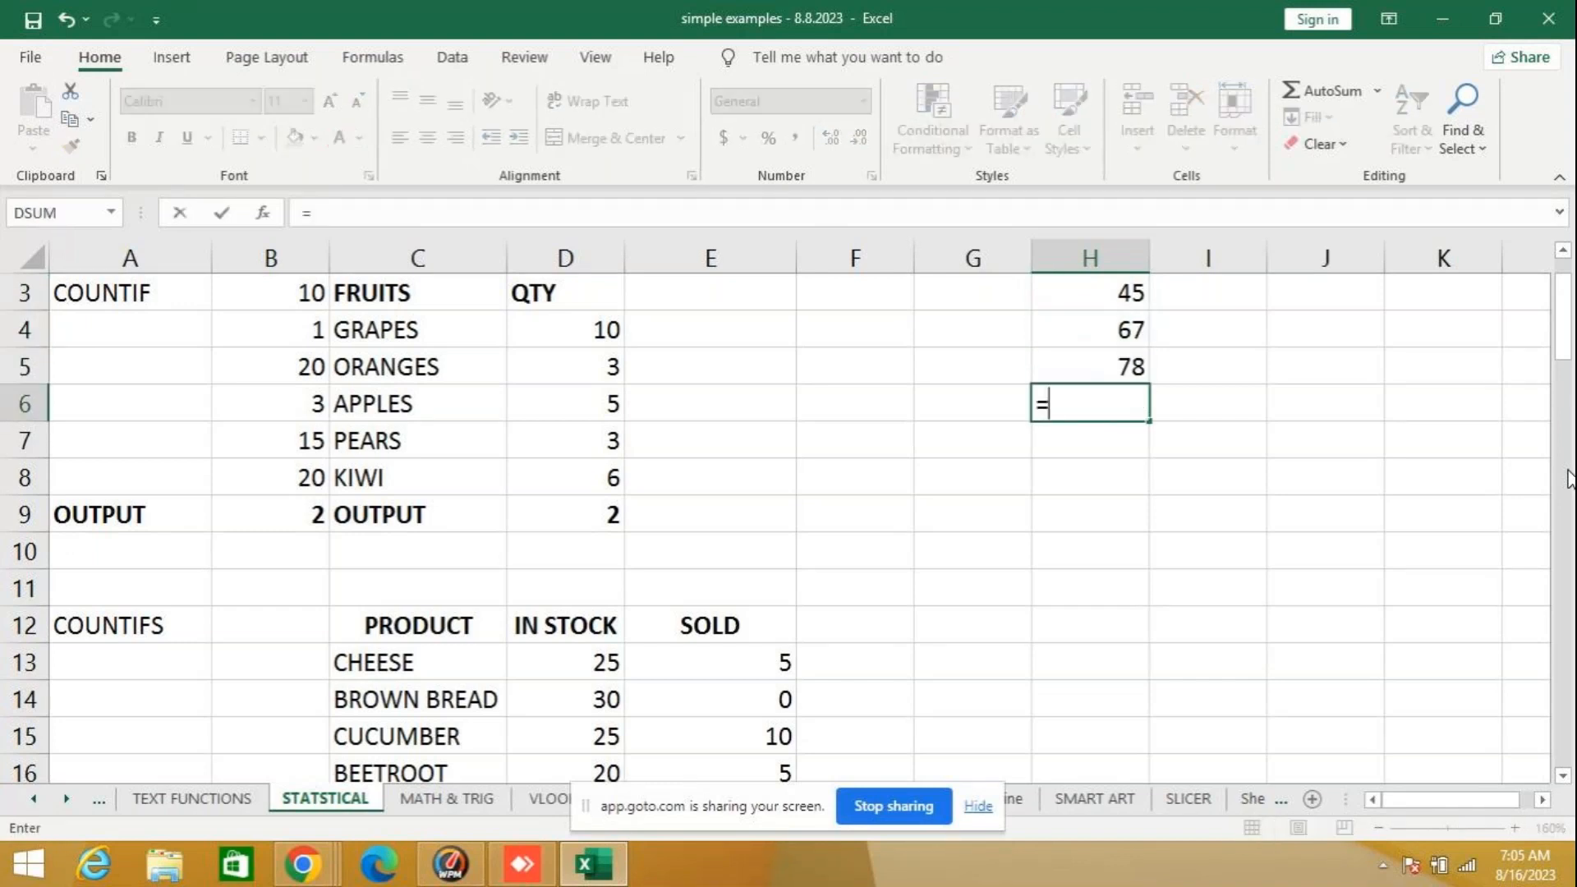
type("AVER")
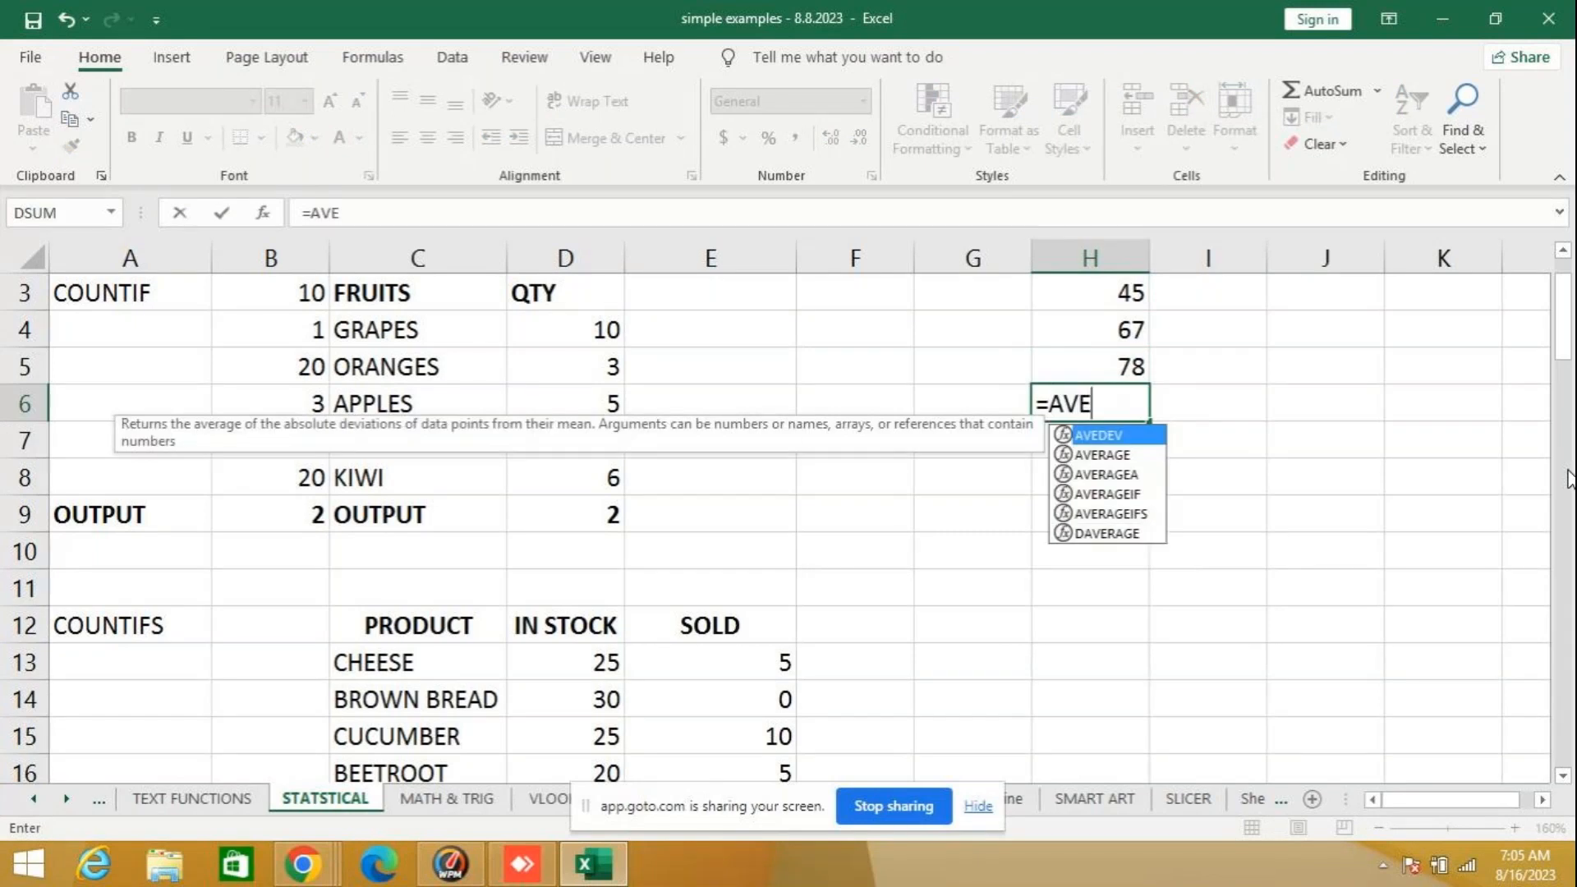
key("Tab")
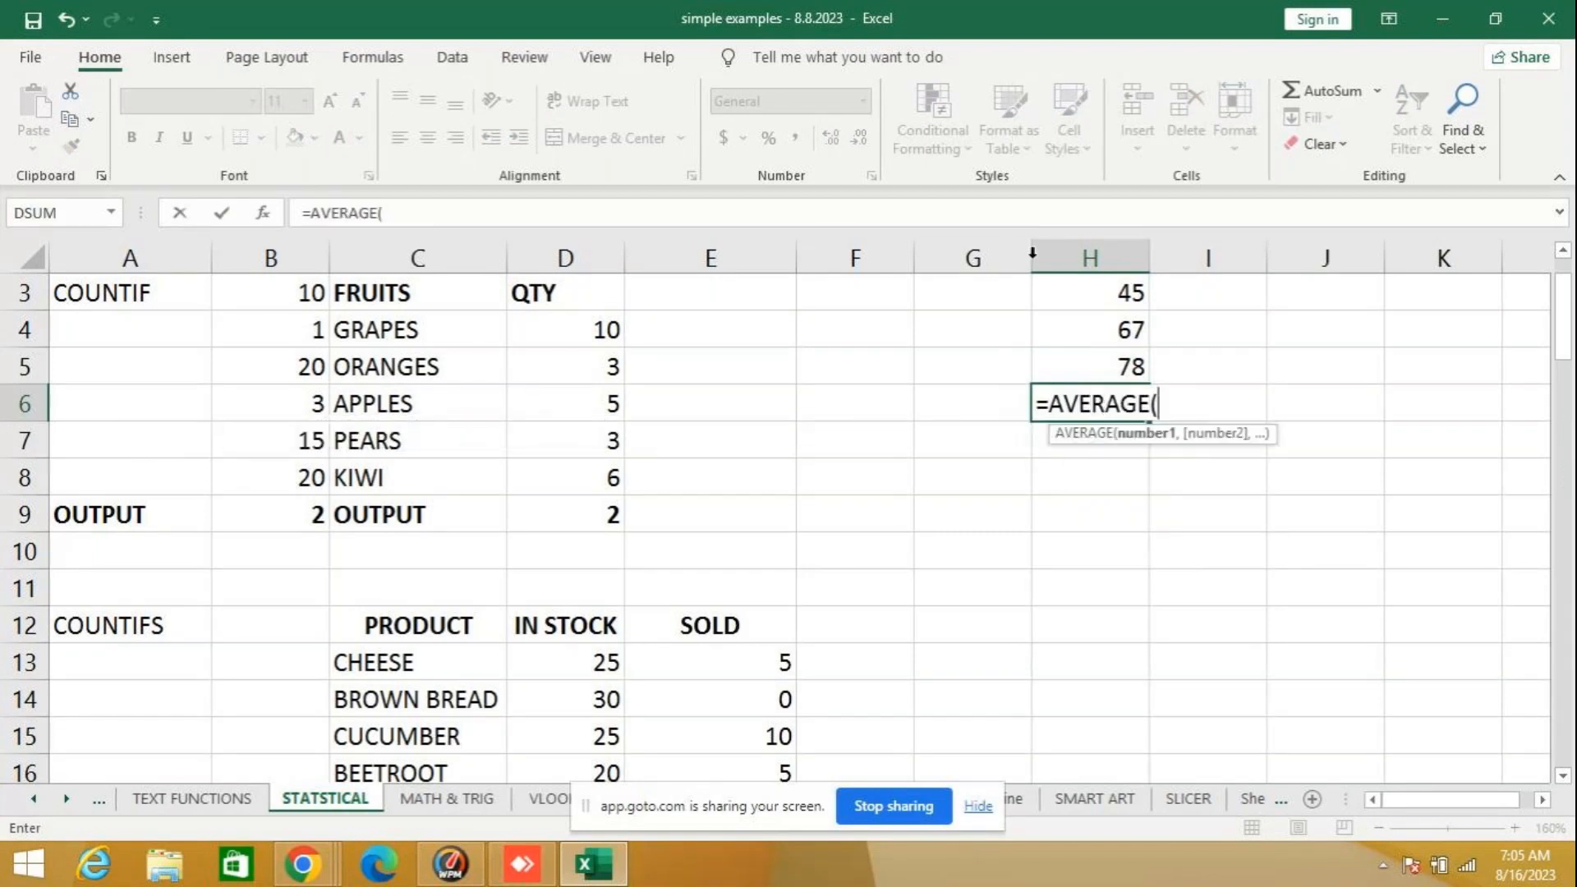
left_click(1084, 293)
left_click_drag(1085, 293, 1091, 353)
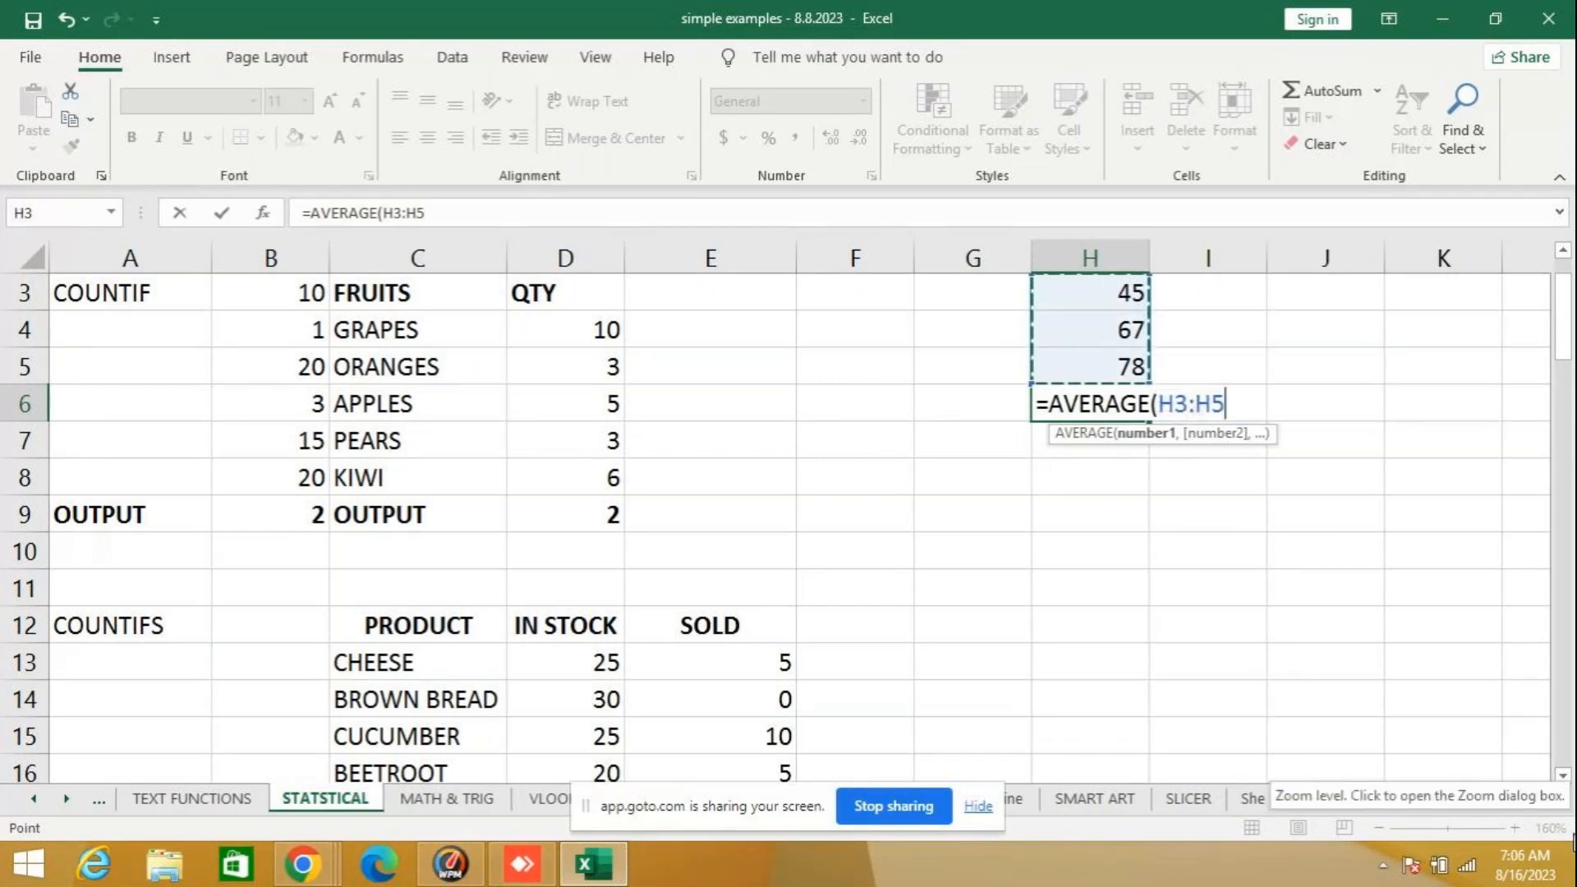
type(")")
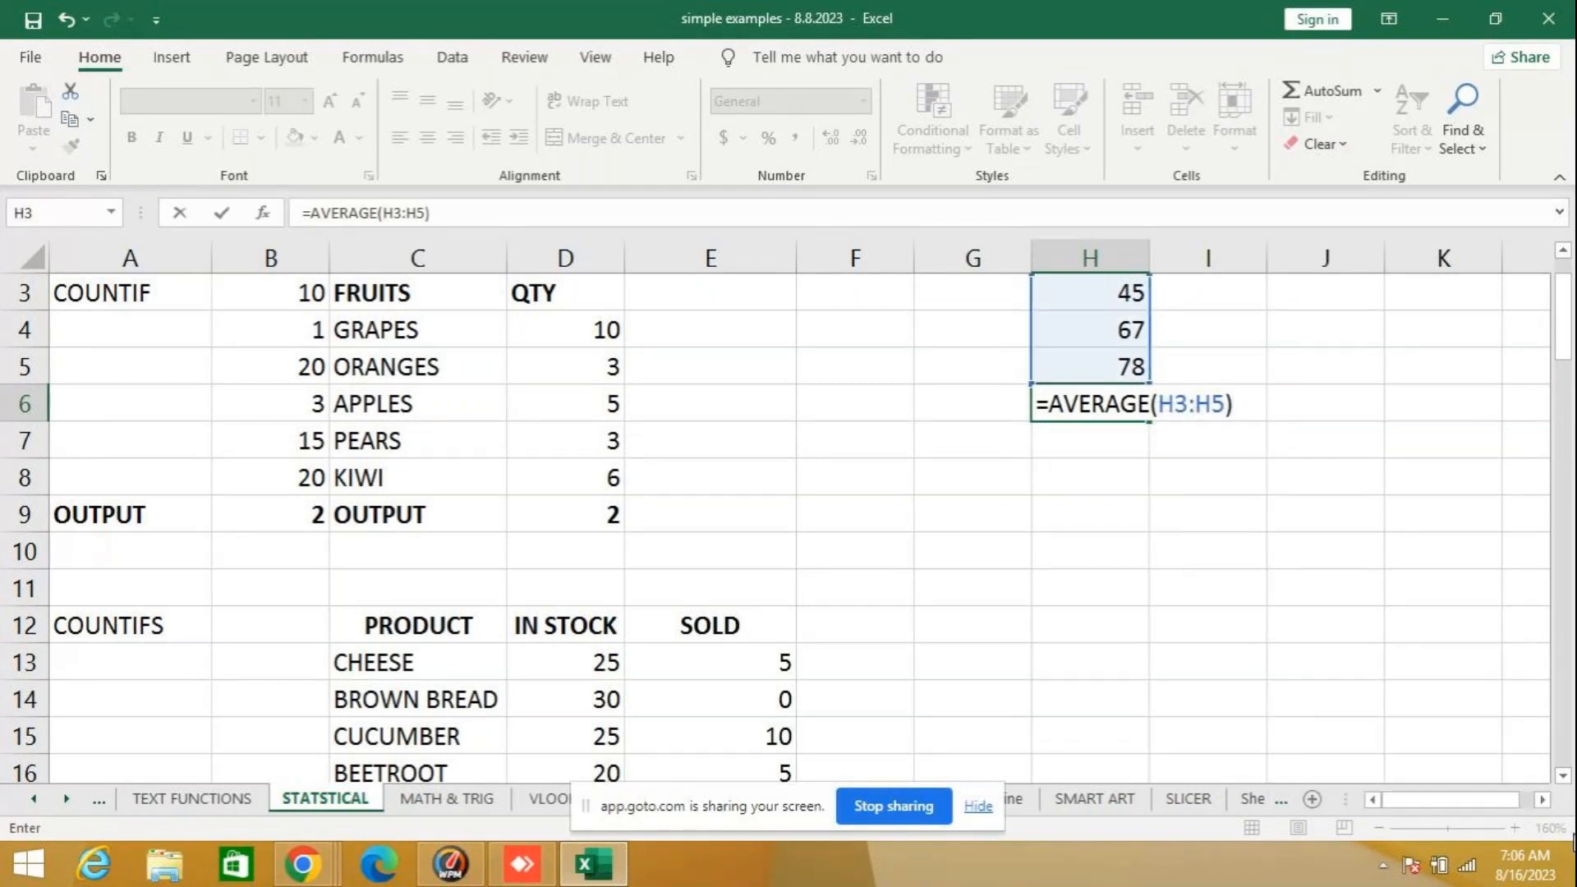
key("Return")
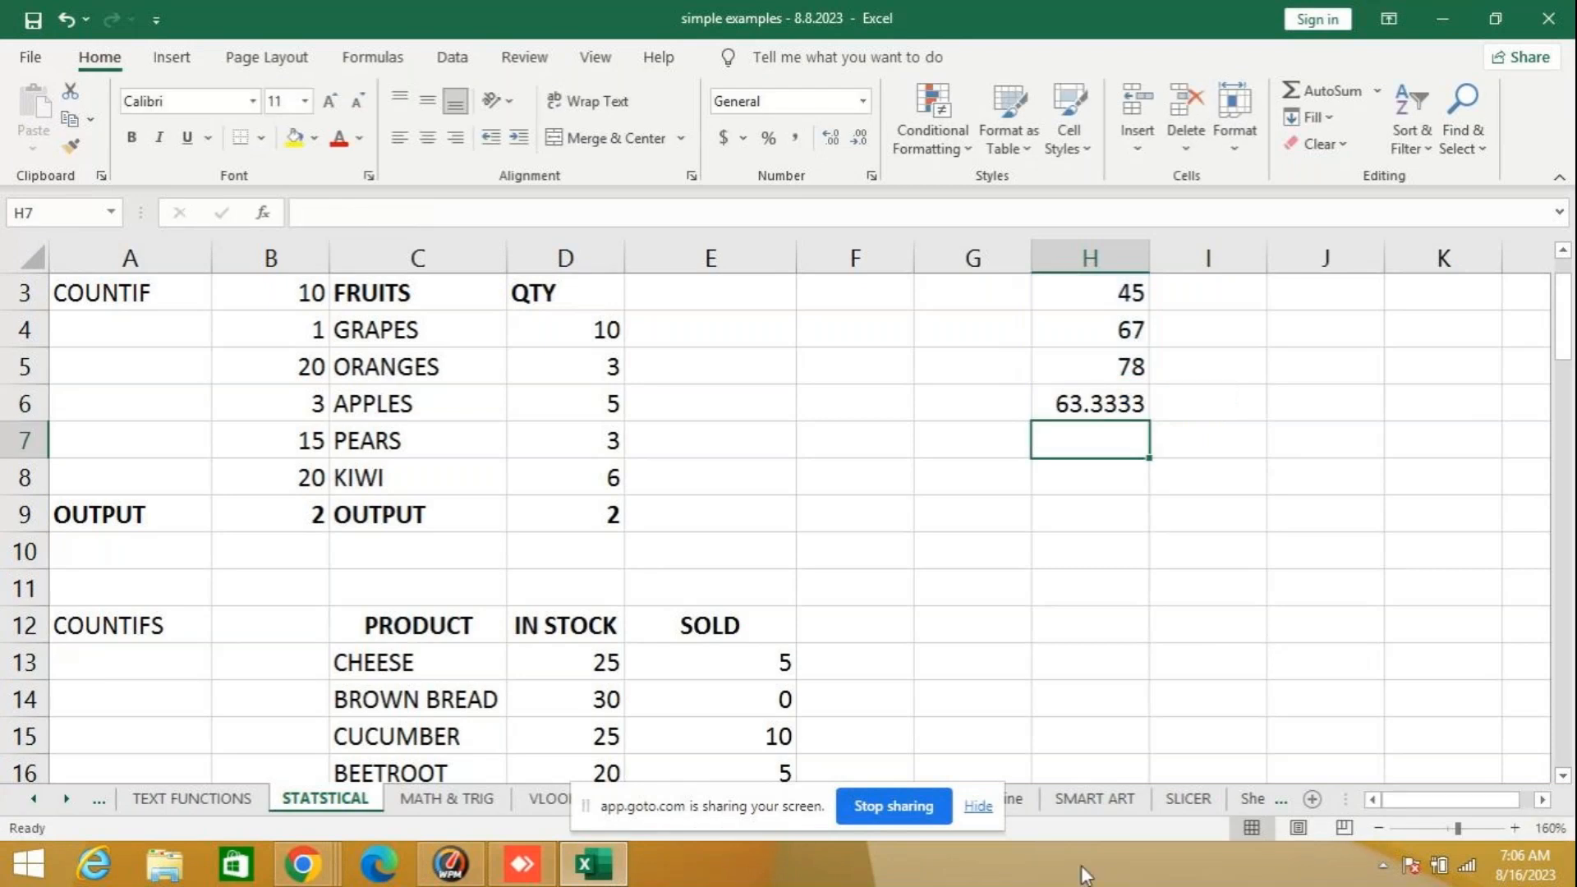
left_click(1088, 411)
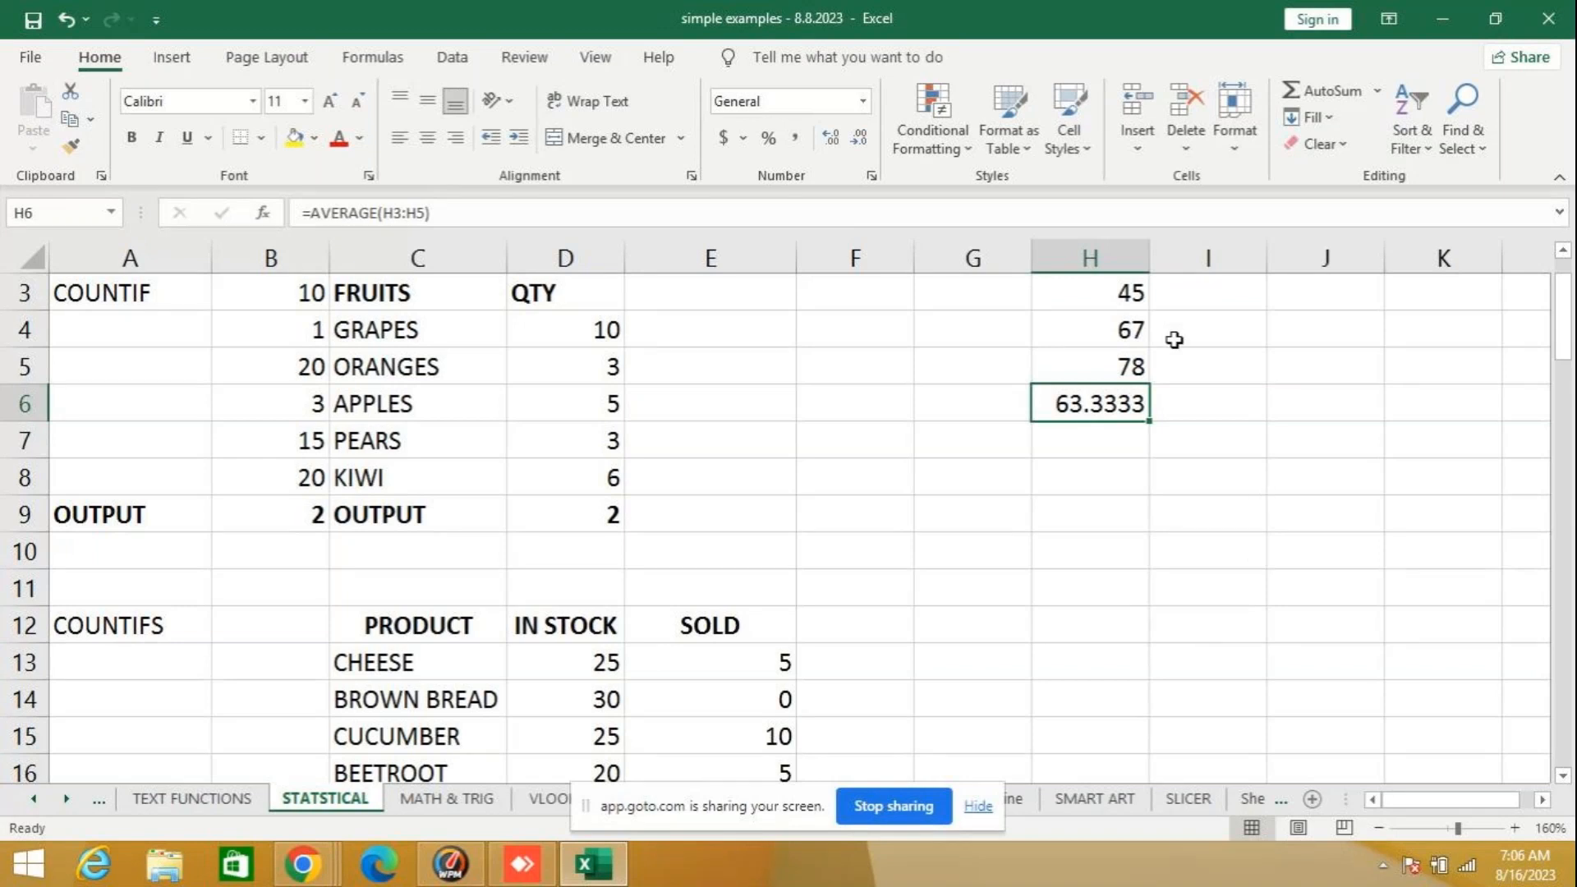
- Clear the sample values and the AVERAGE formula from column H
left_click_drag(1117, 292, 1119, 427)
key("Delete")
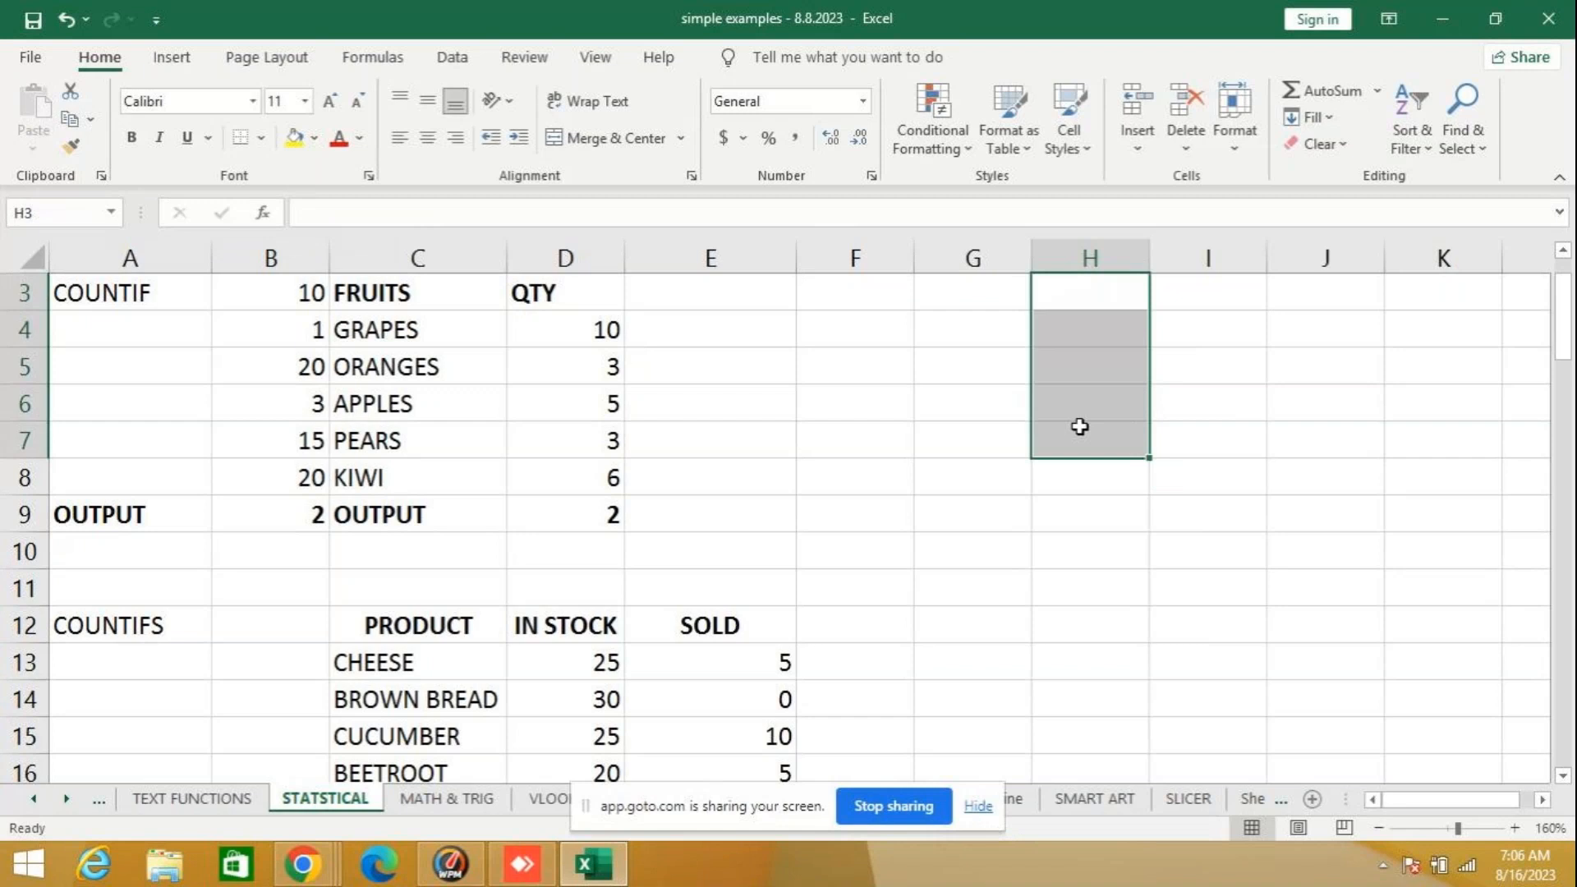
scroll(1042, 422, "up", 1)
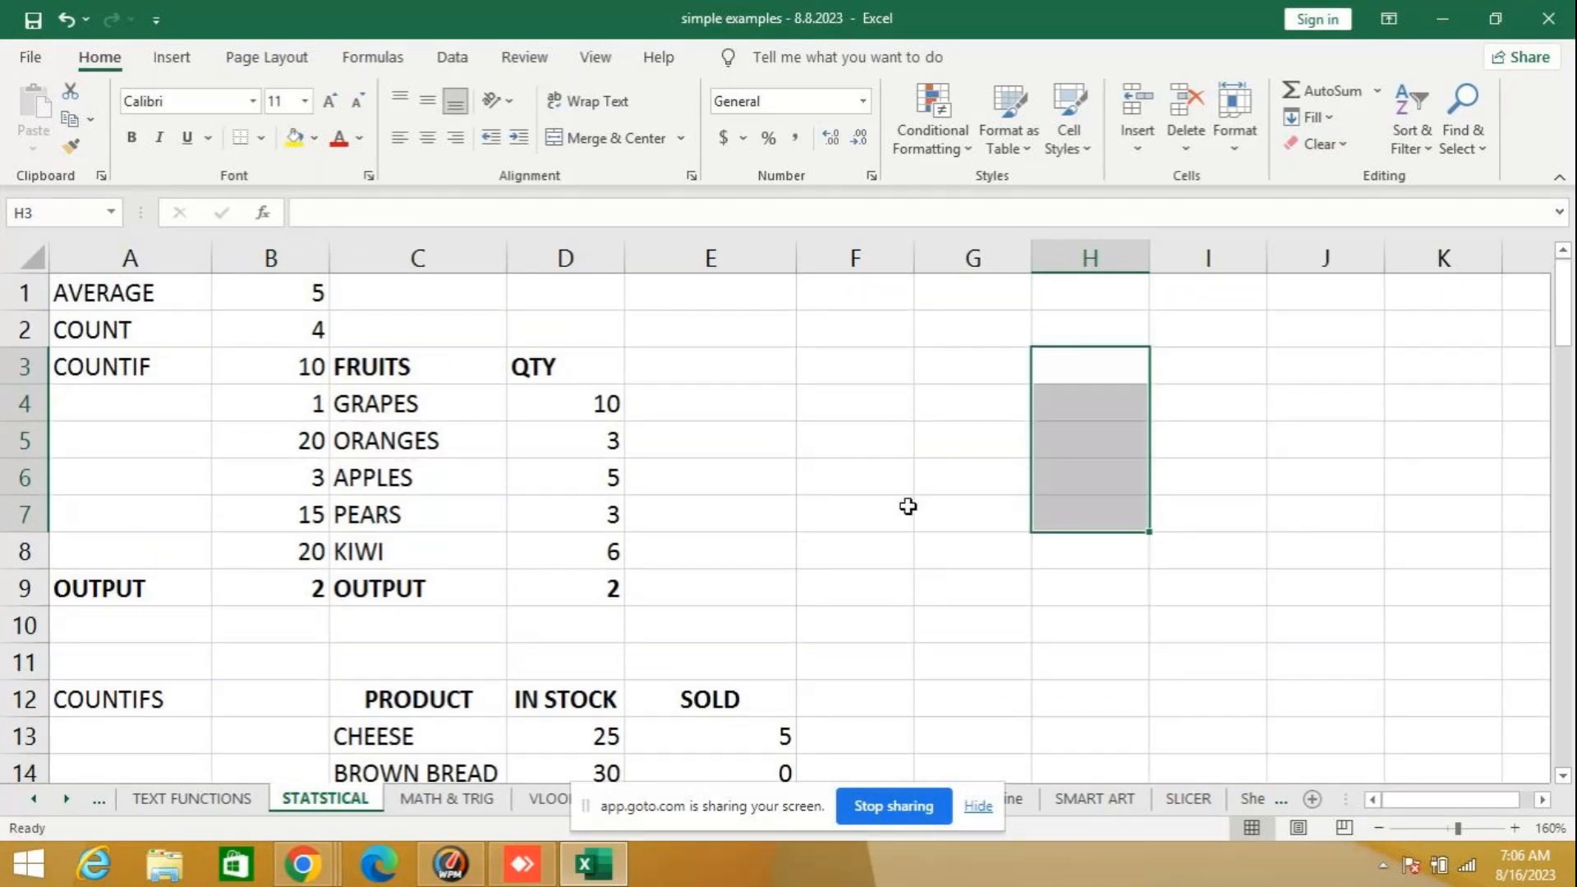
left_click(873, 603)
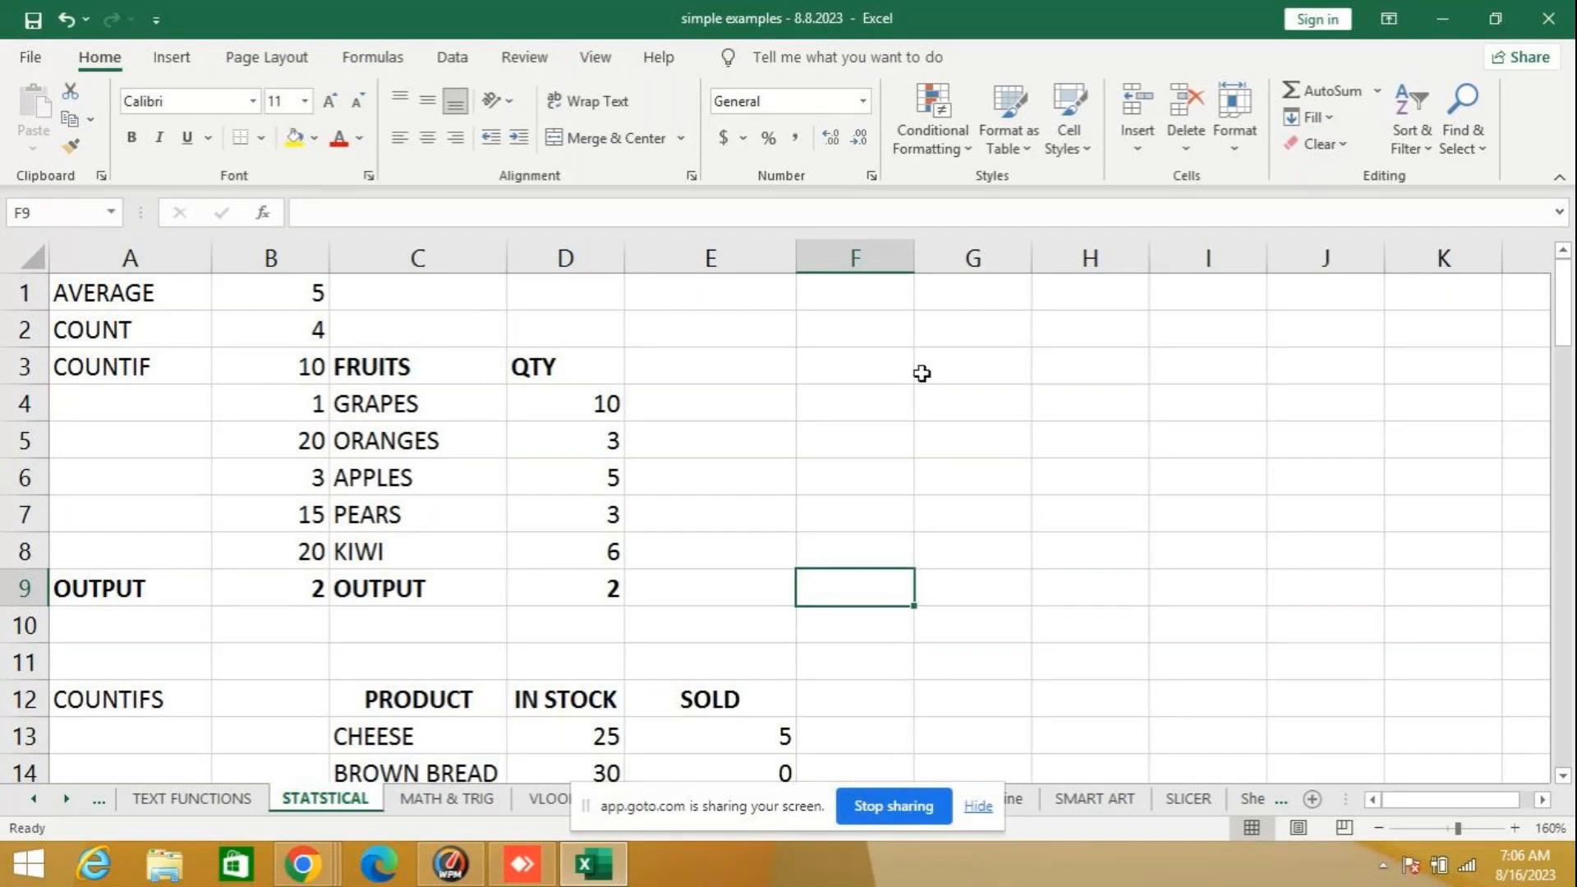
- Copy the FRUITS and QTY table in C3:D8 and paste it into Sheet17 starting at A43
left_click_drag(411, 367, 564, 537)
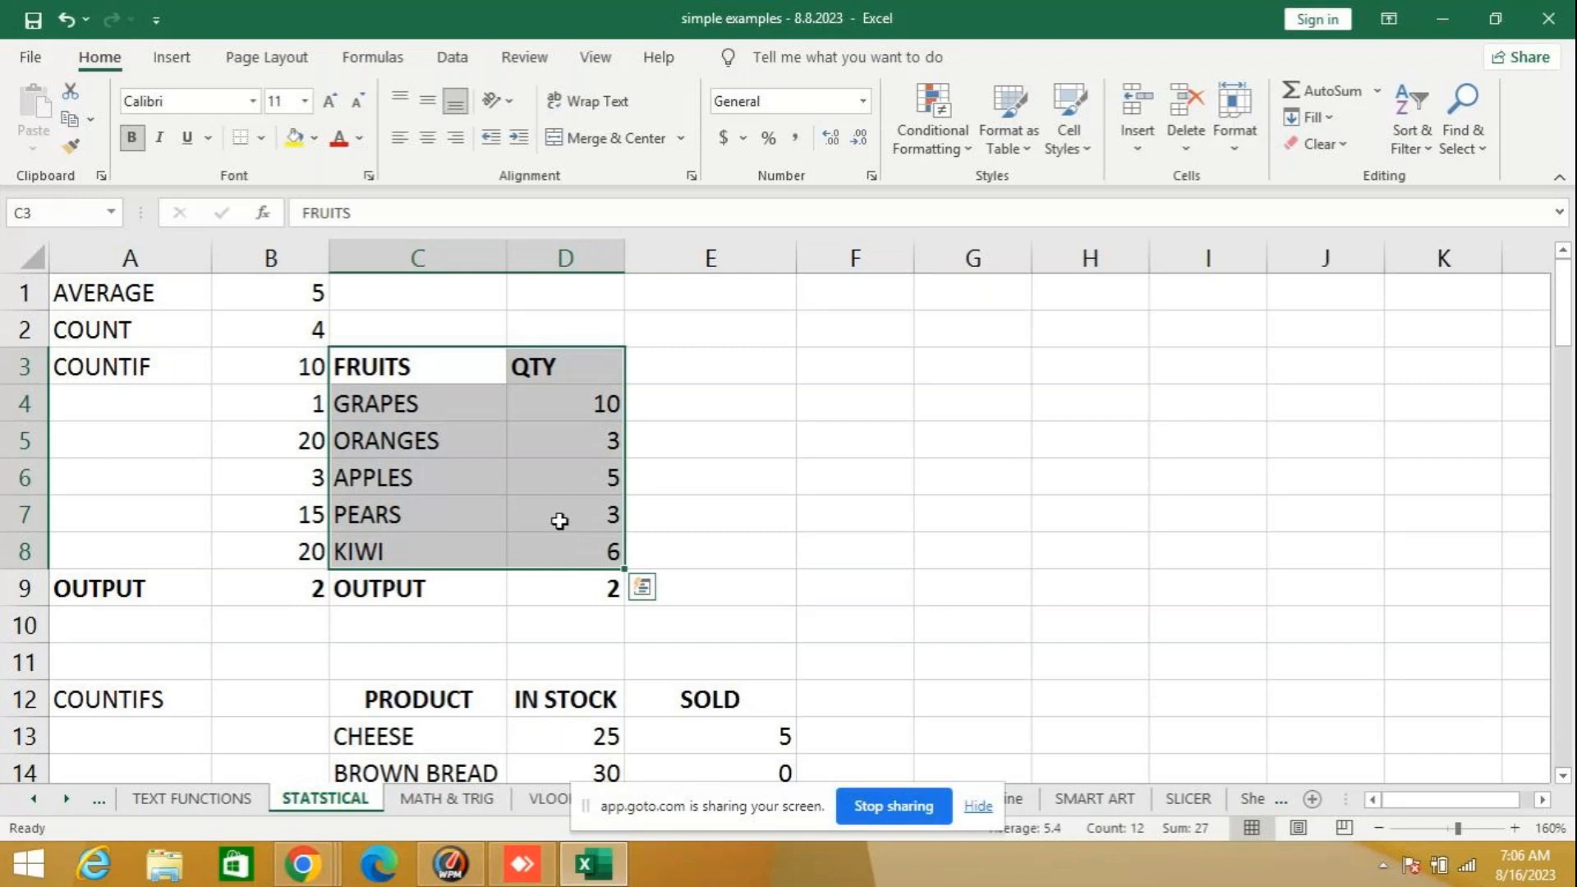
key("ctrl+c")
left_click(33, 801)
left_click(33, 800)
left_click(33, 800)
left_click(158, 798)
scroll(382, 772, "down", 4)
left_click(142, 309)
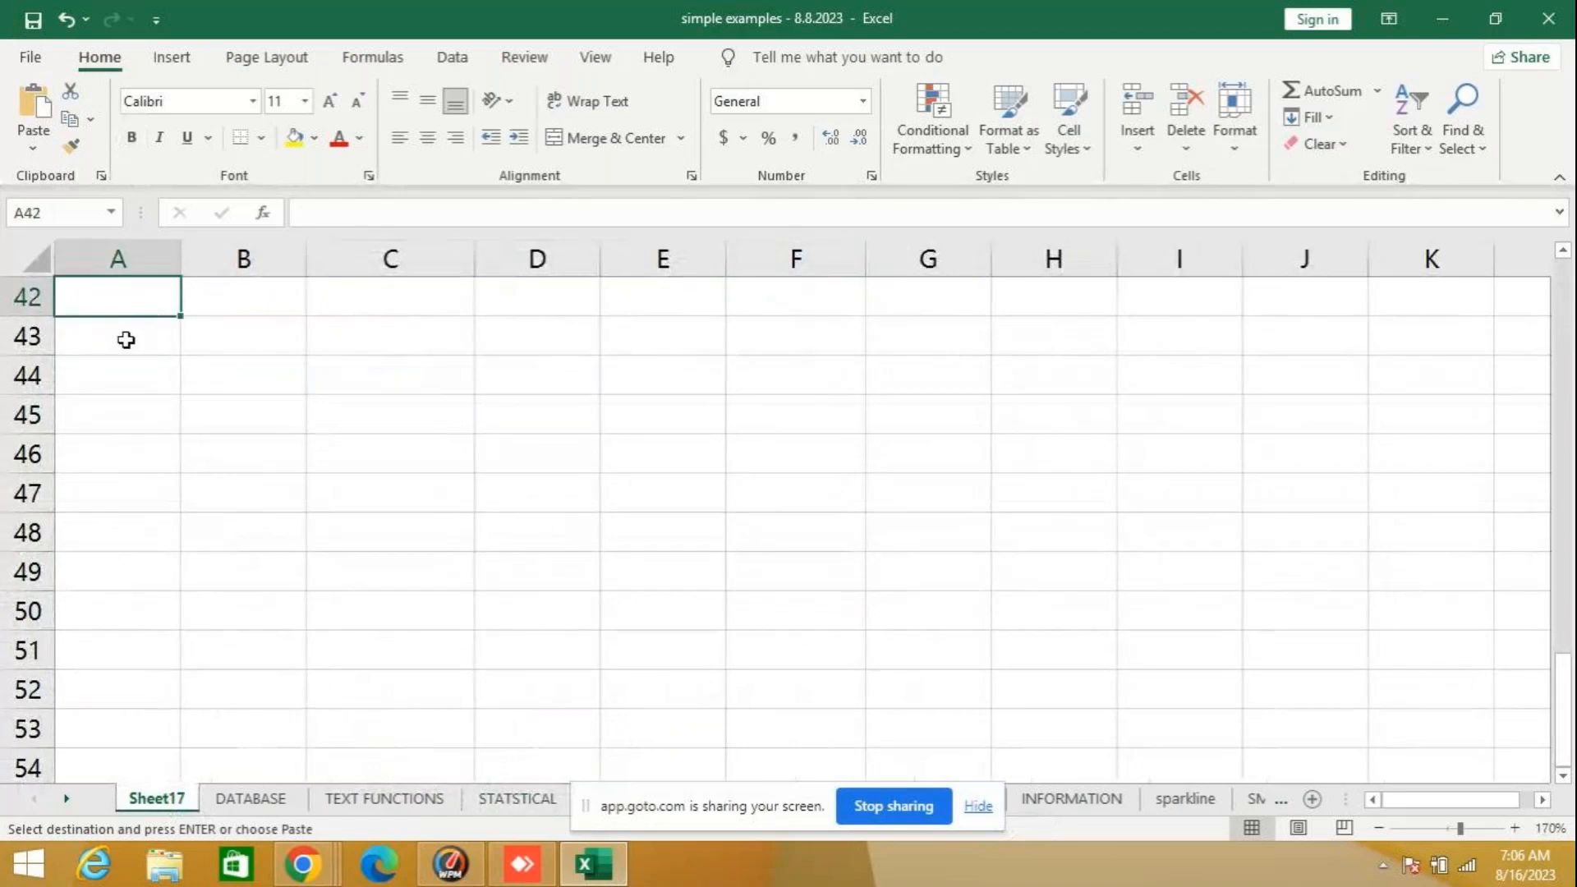
left_click(125, 339)
key("ctrl+v")
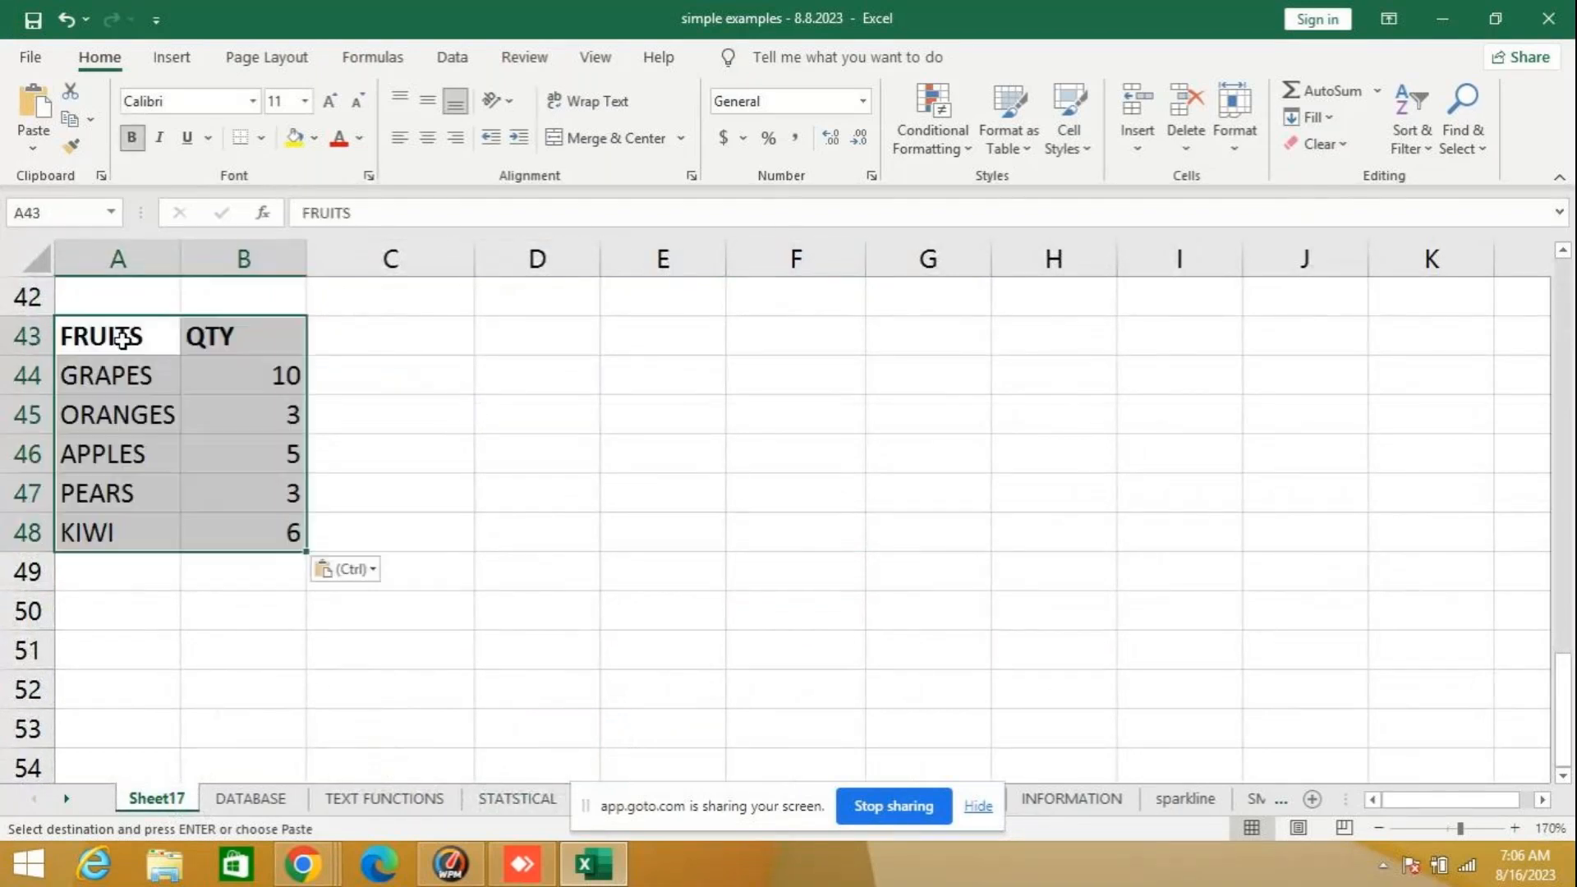
- Count the numeric QTY entries of the pasted fruit table in A50 with the formula =COUNT(B44:B48)
left_click(156, 598)
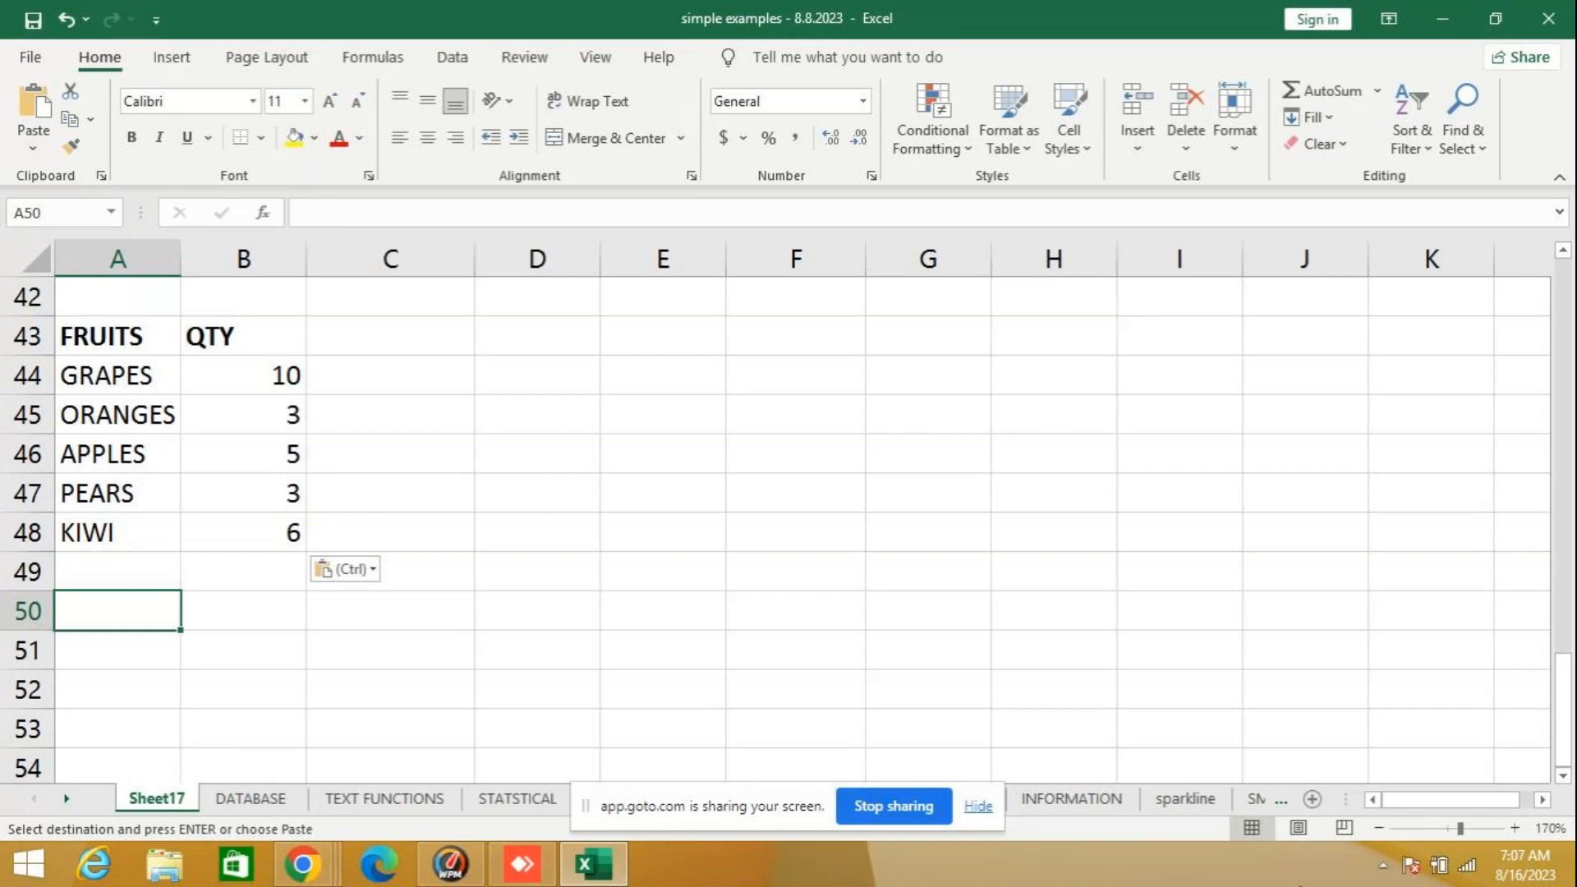
type("=")
key("BackSpace")
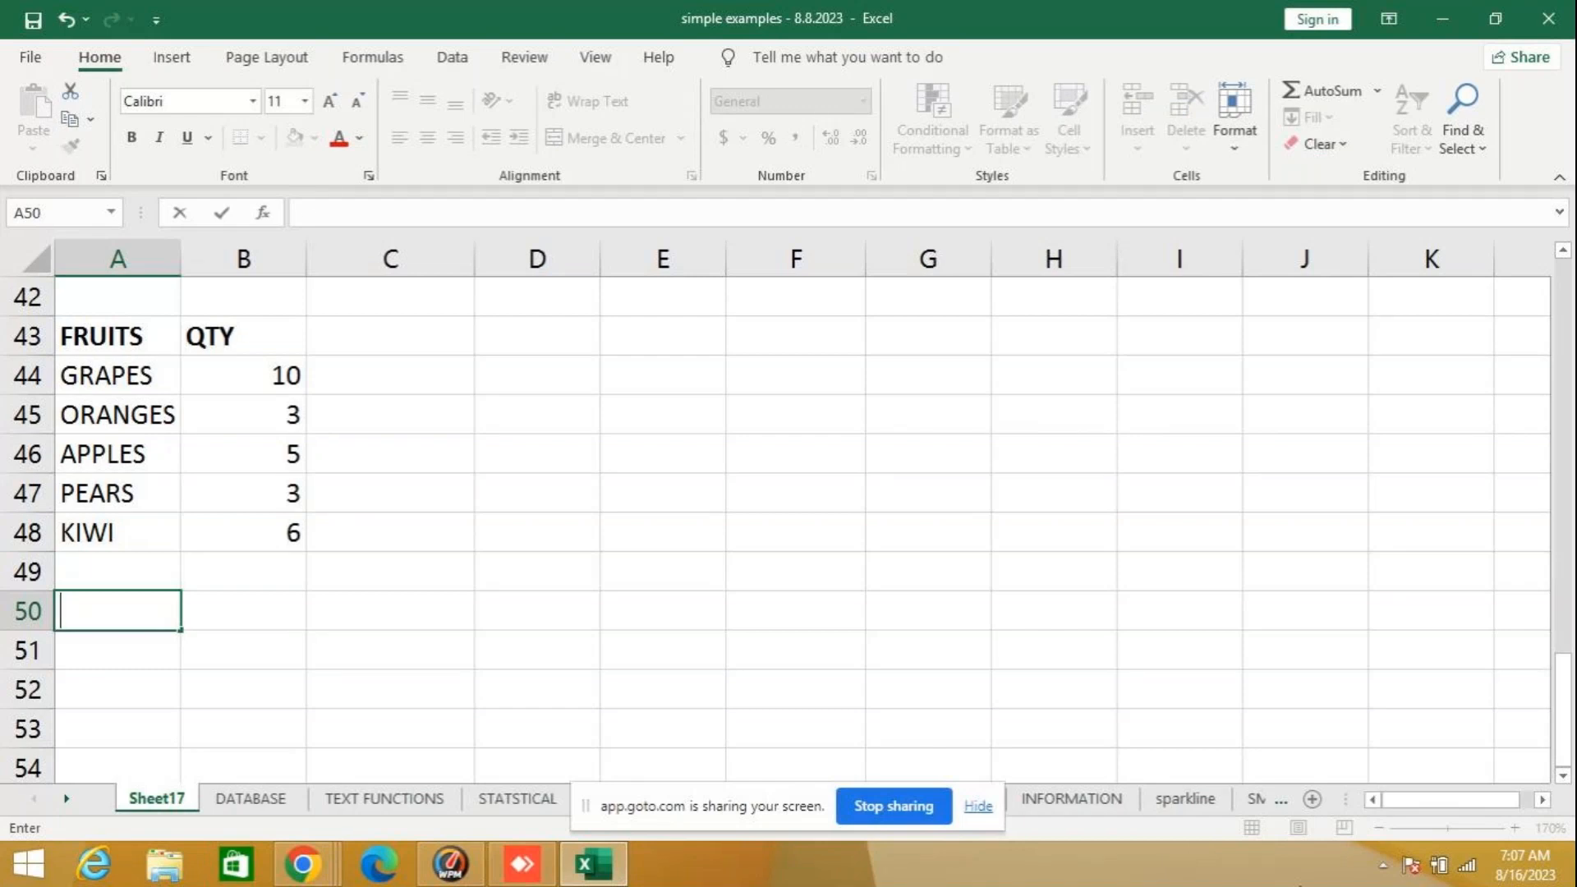
type("=COU")
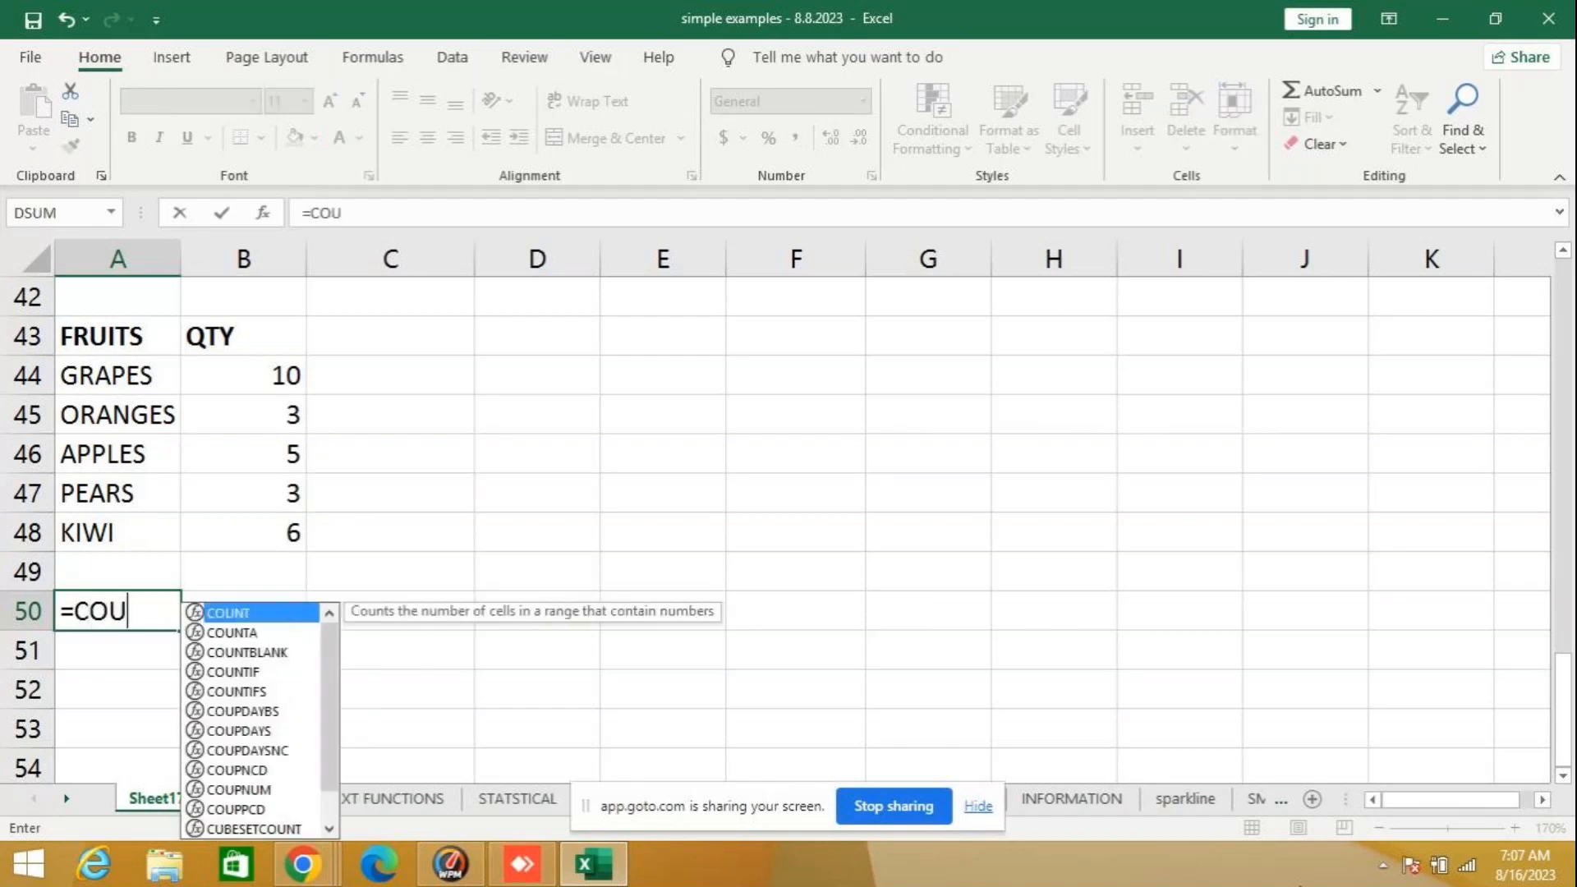
type("NT(")
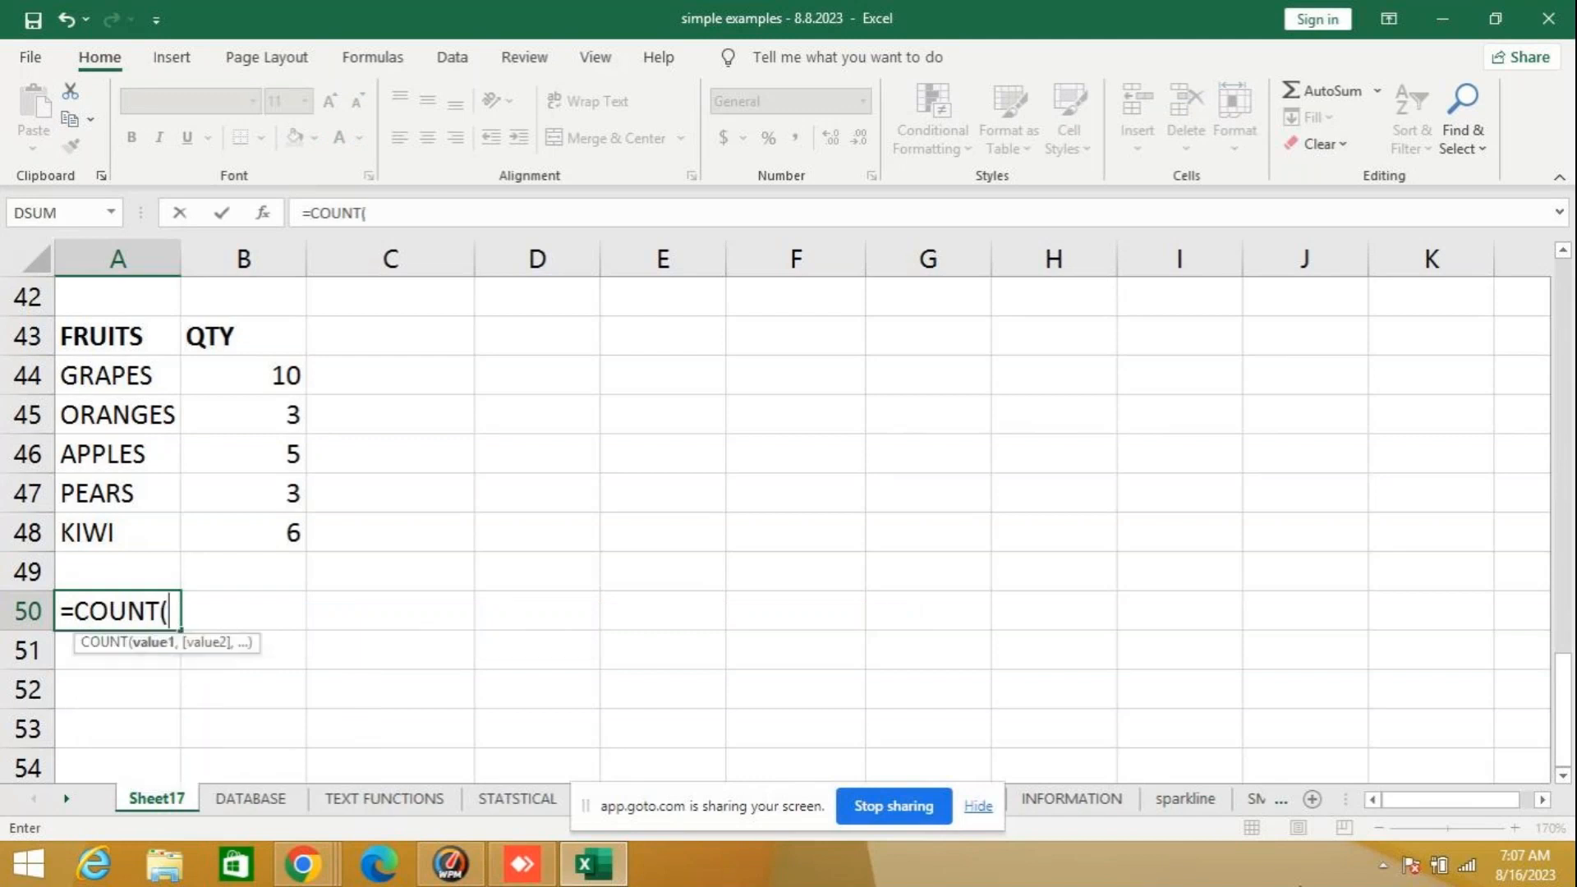
left_click_drag(211, 373, 219, 542)
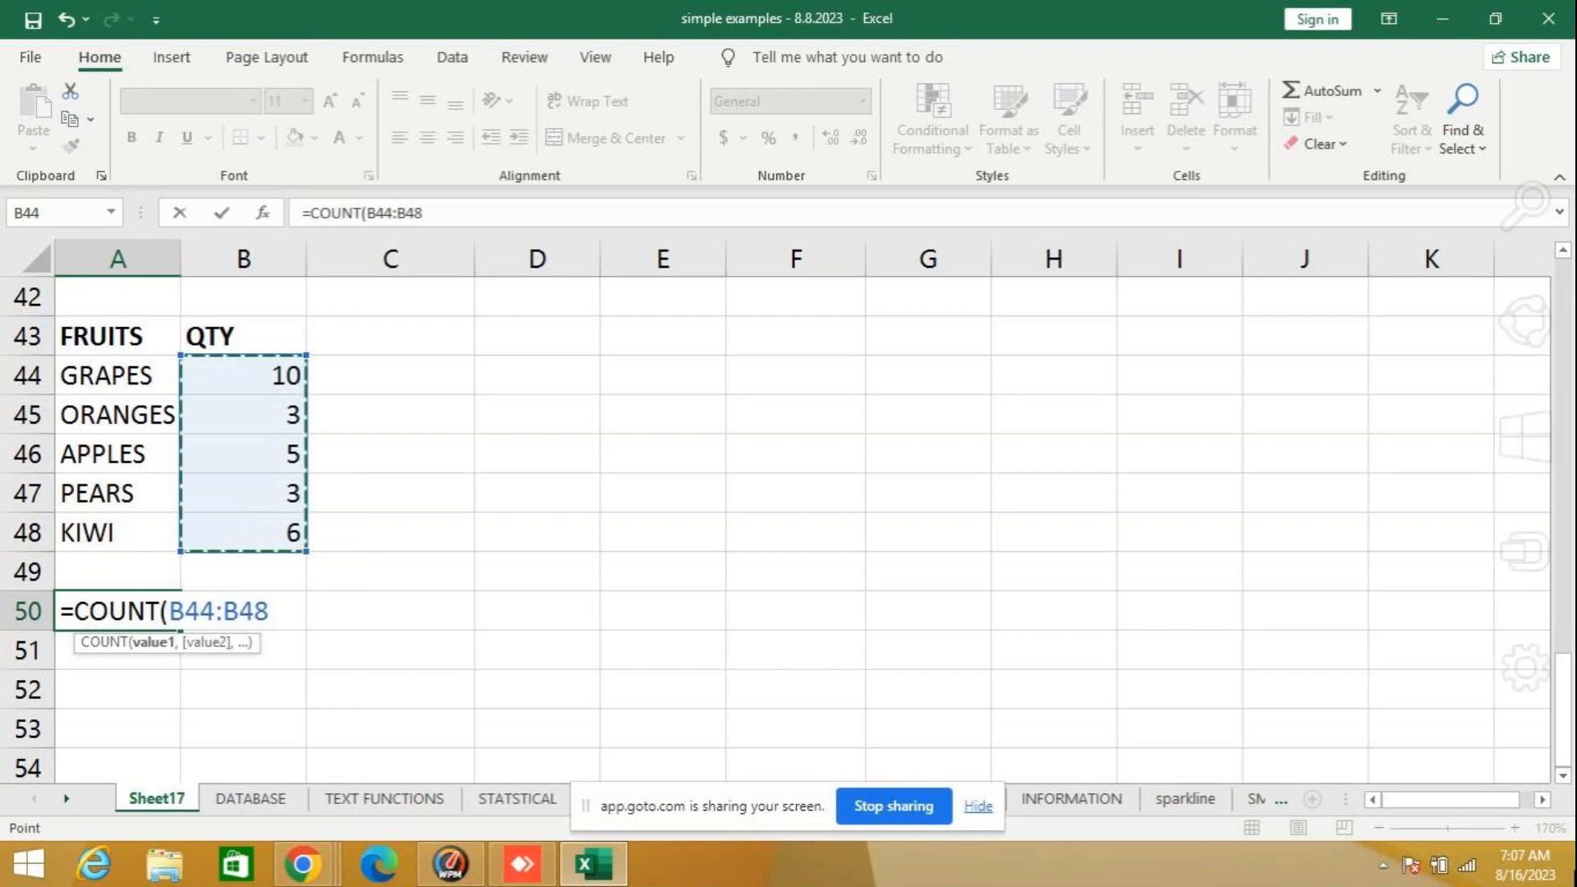
type(")")
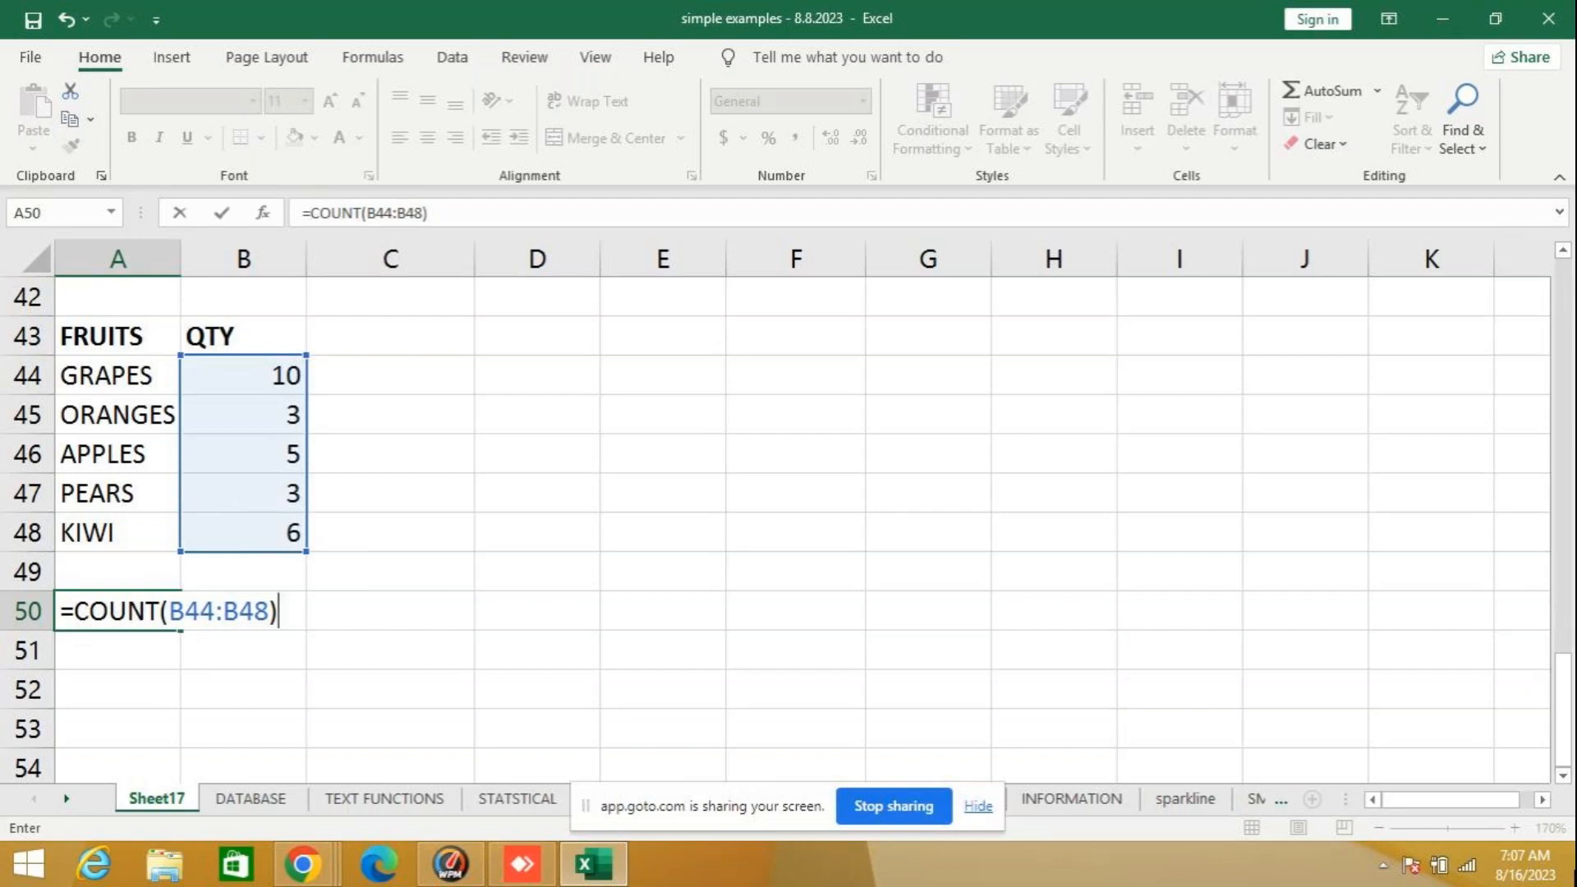
key("Return")
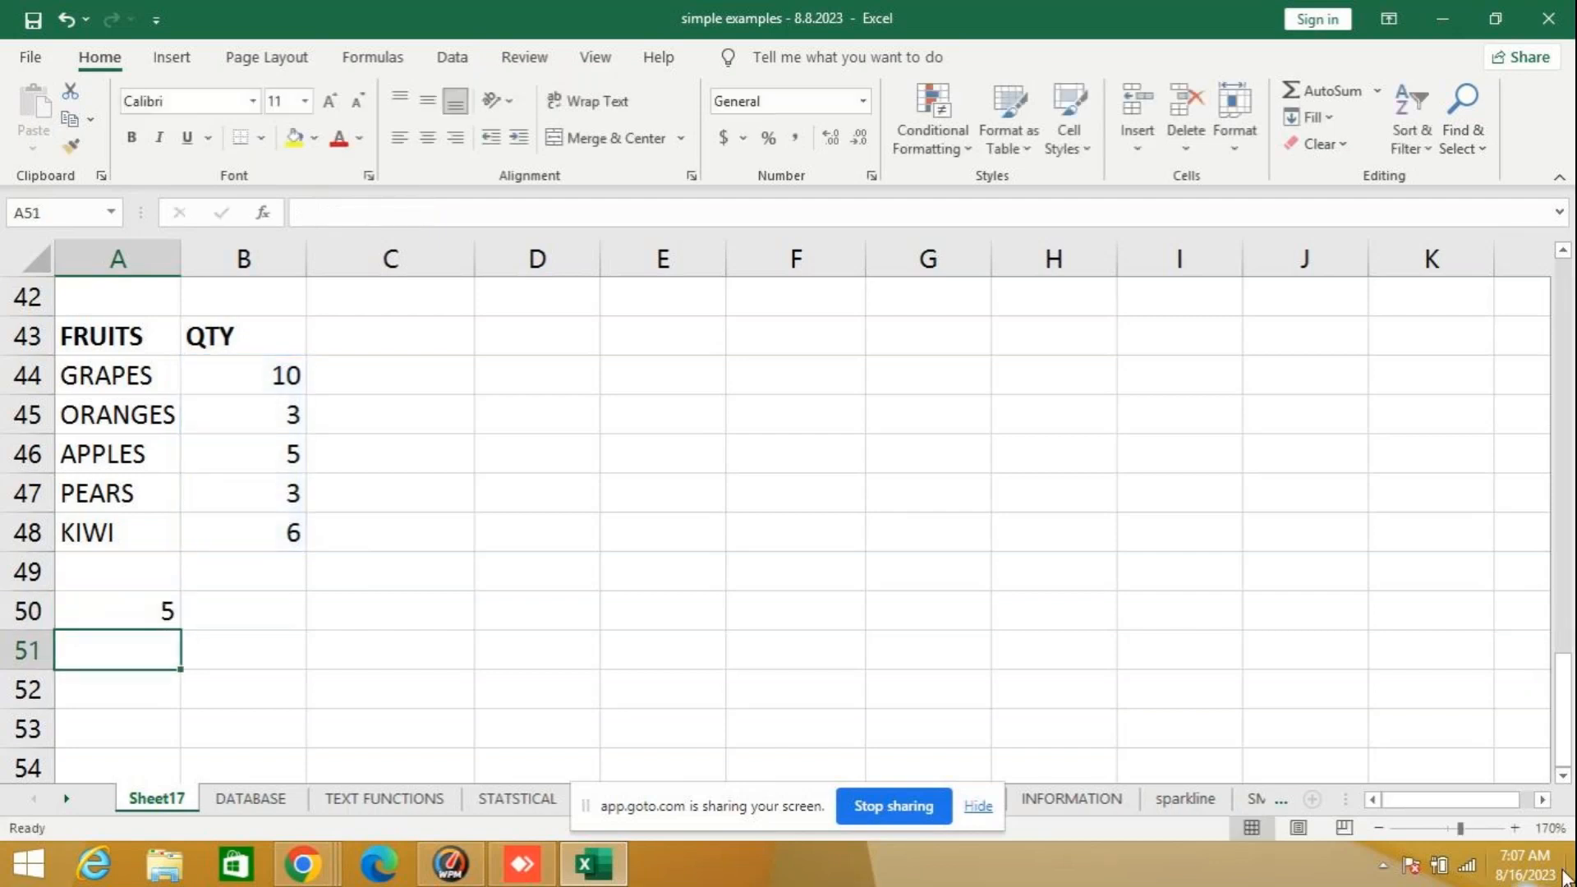
- Select the COUNT result in A50 to show its formula and clear it
left_click(136, 608)
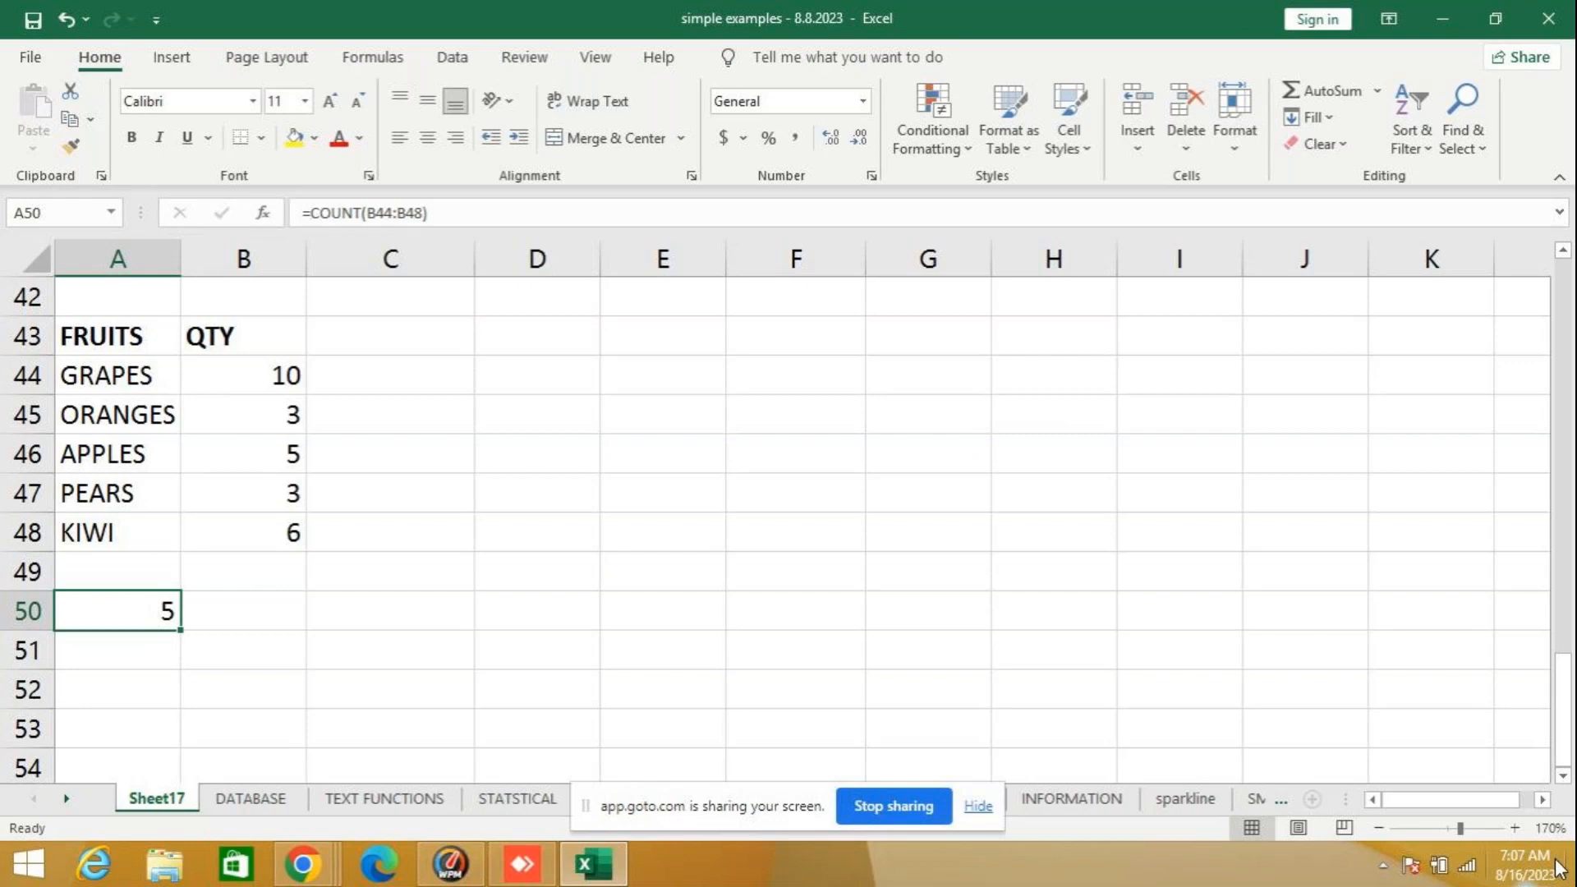
mouse_move(1558, 867)
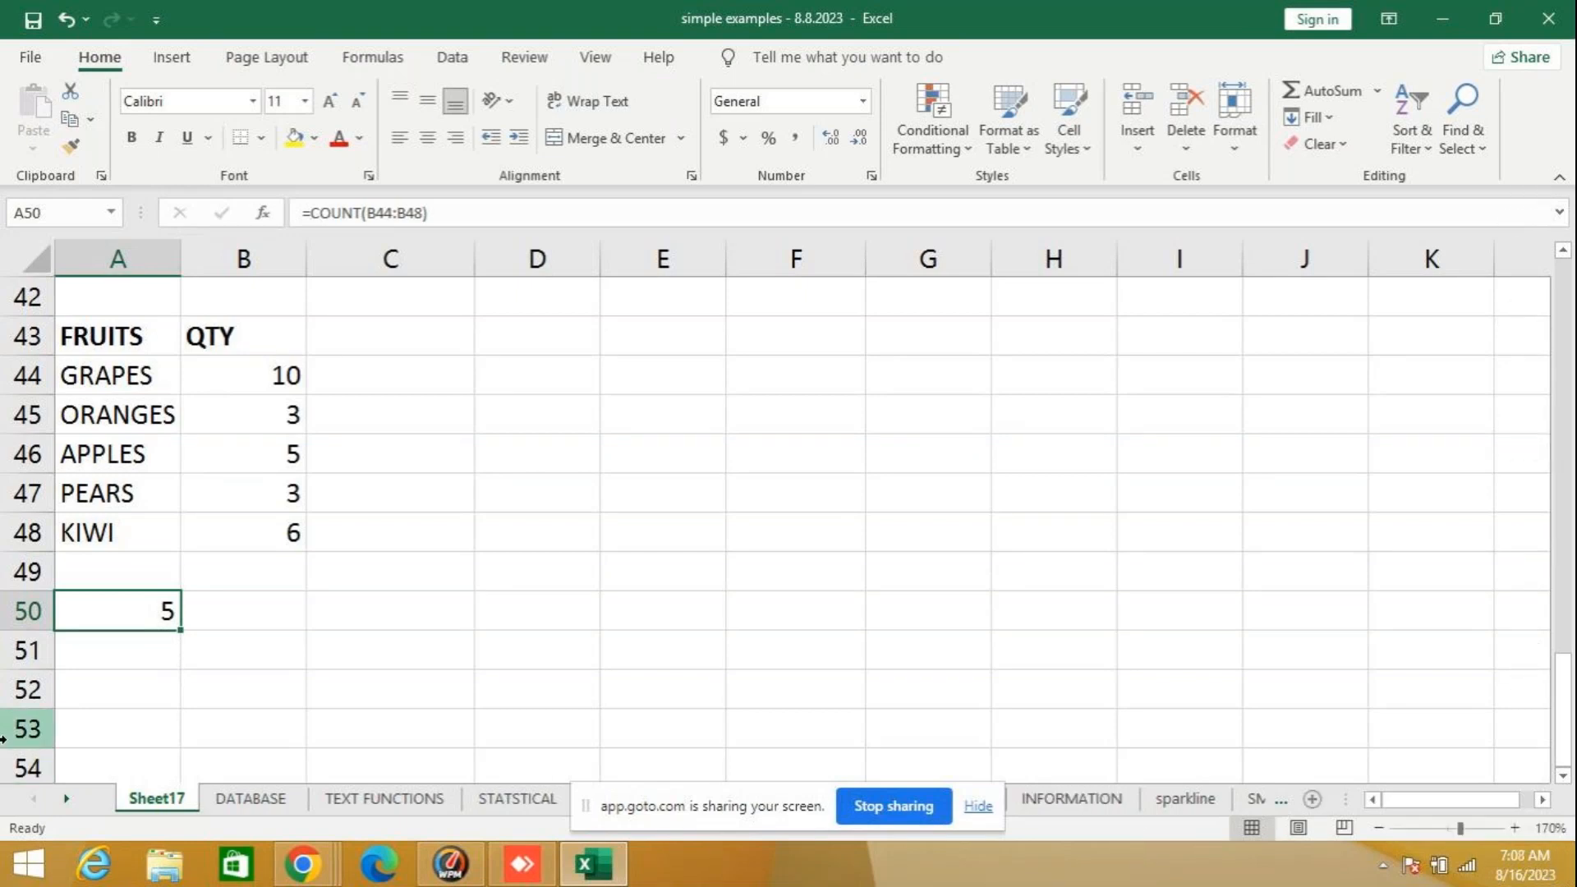
key("Delete")
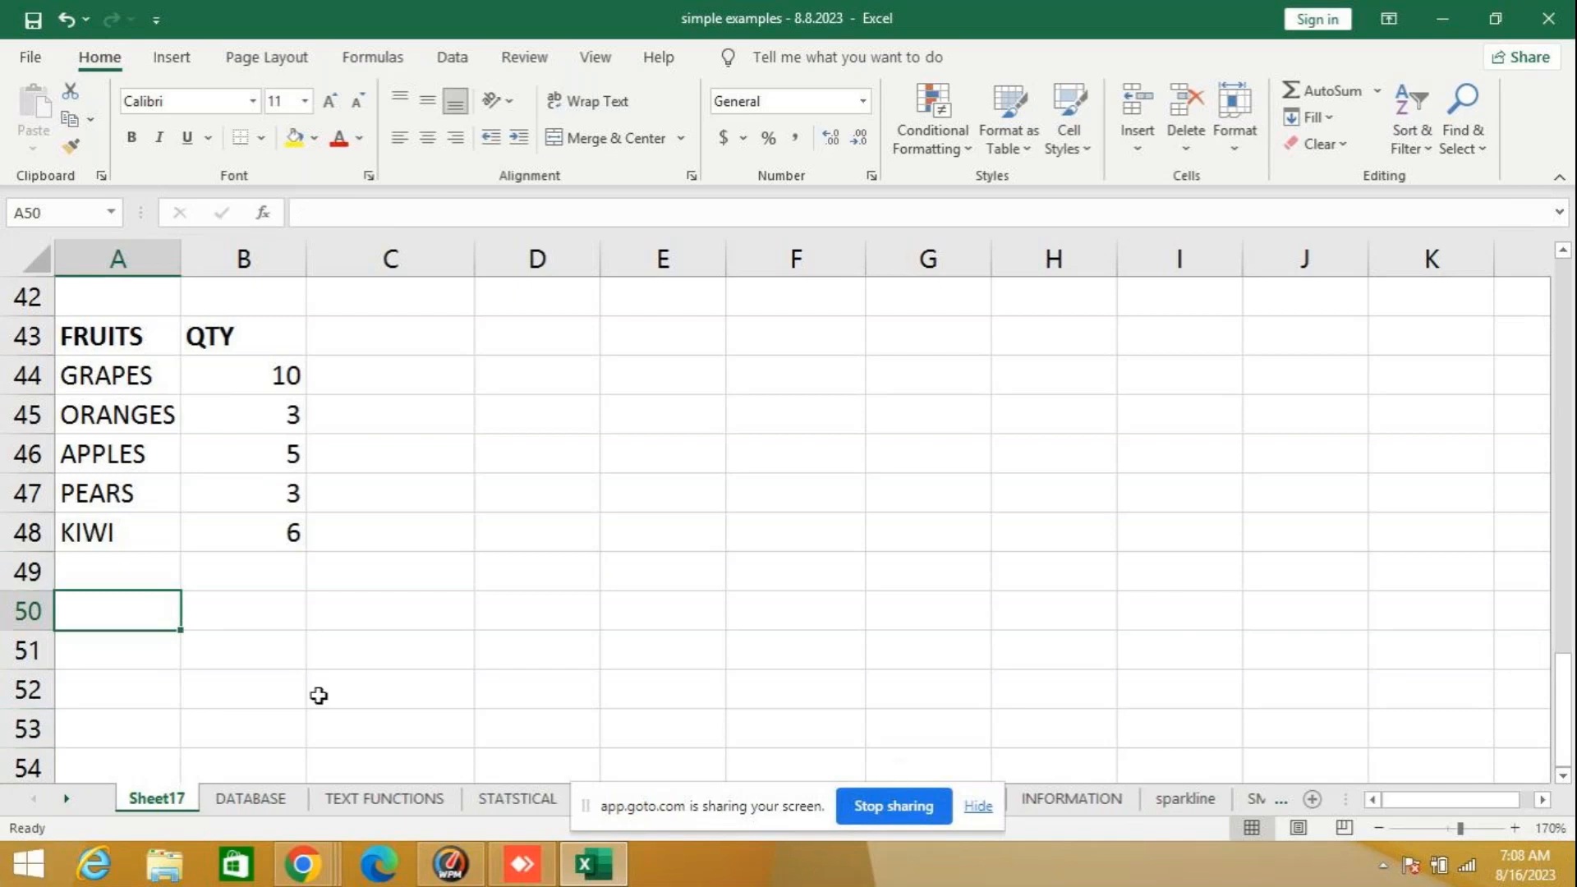
- Review the COUNTIF fruit example on the STATSTICAL sheet and return to Sheet17
left_click(66, 799)
left_click(66, 799)
left_click(352, 799)
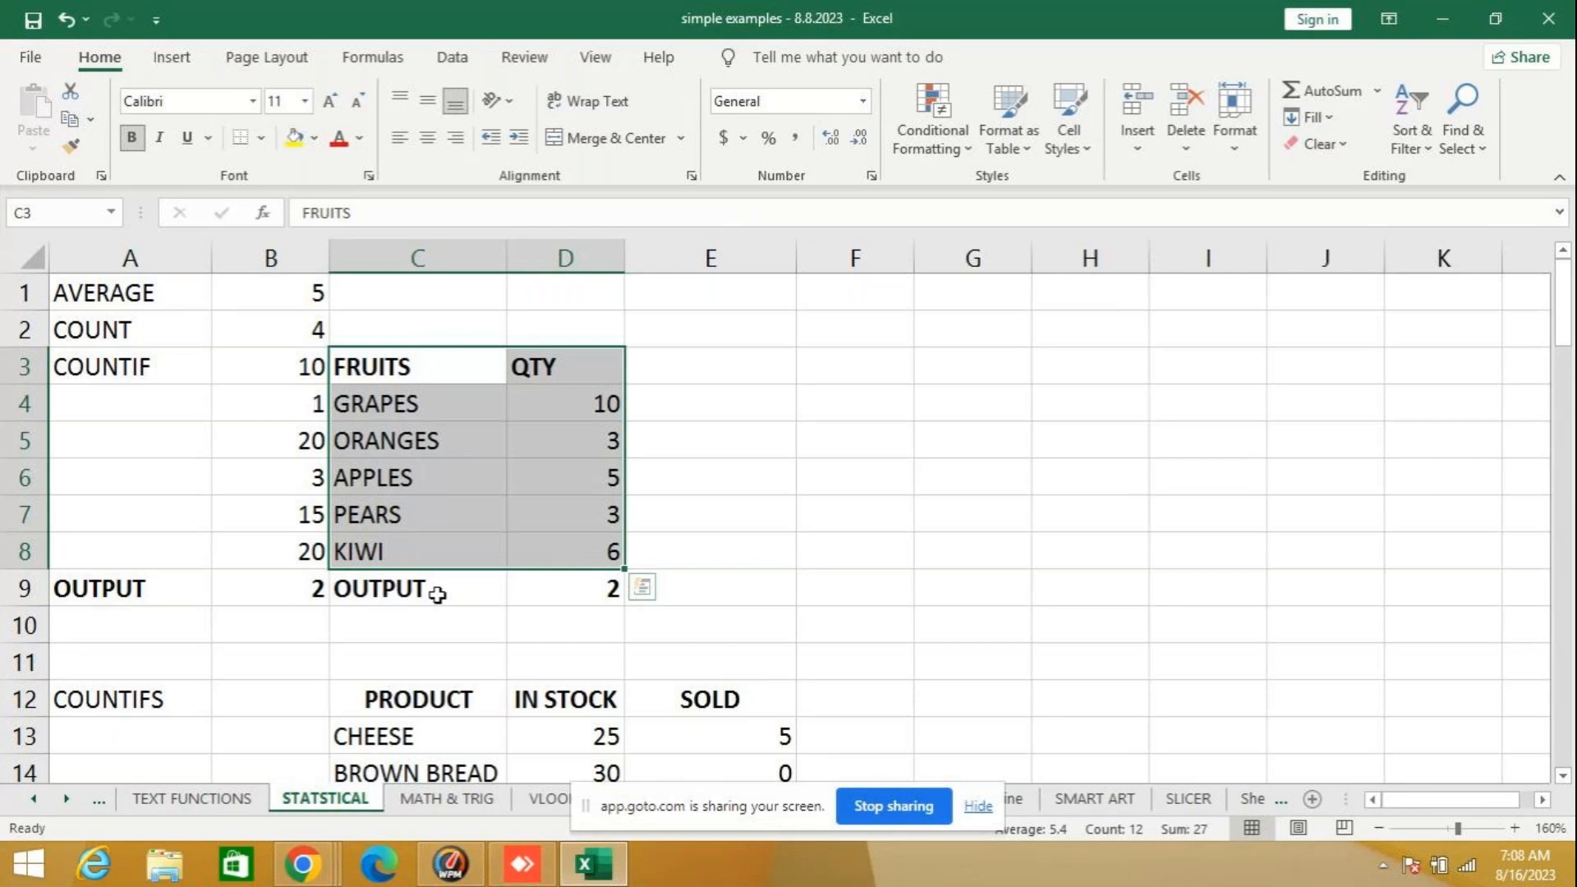
left_click(32, 797)
left_click(183, 796)
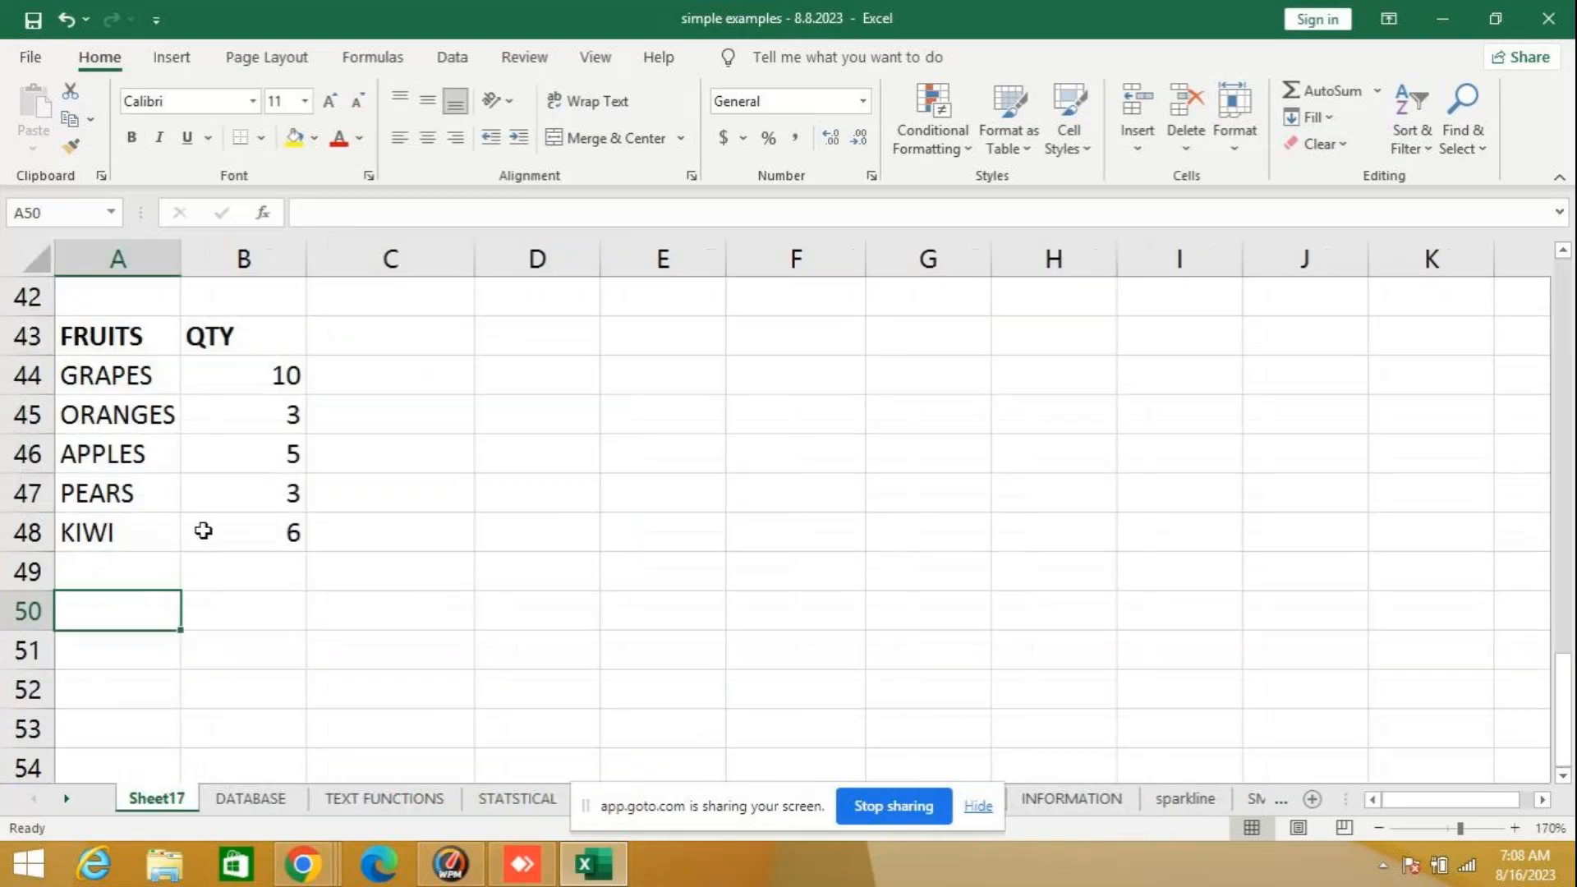
- Copy the ORANGES row in A45:B45 and paste it below KIWI in A49:B49
left_click(151, 571)
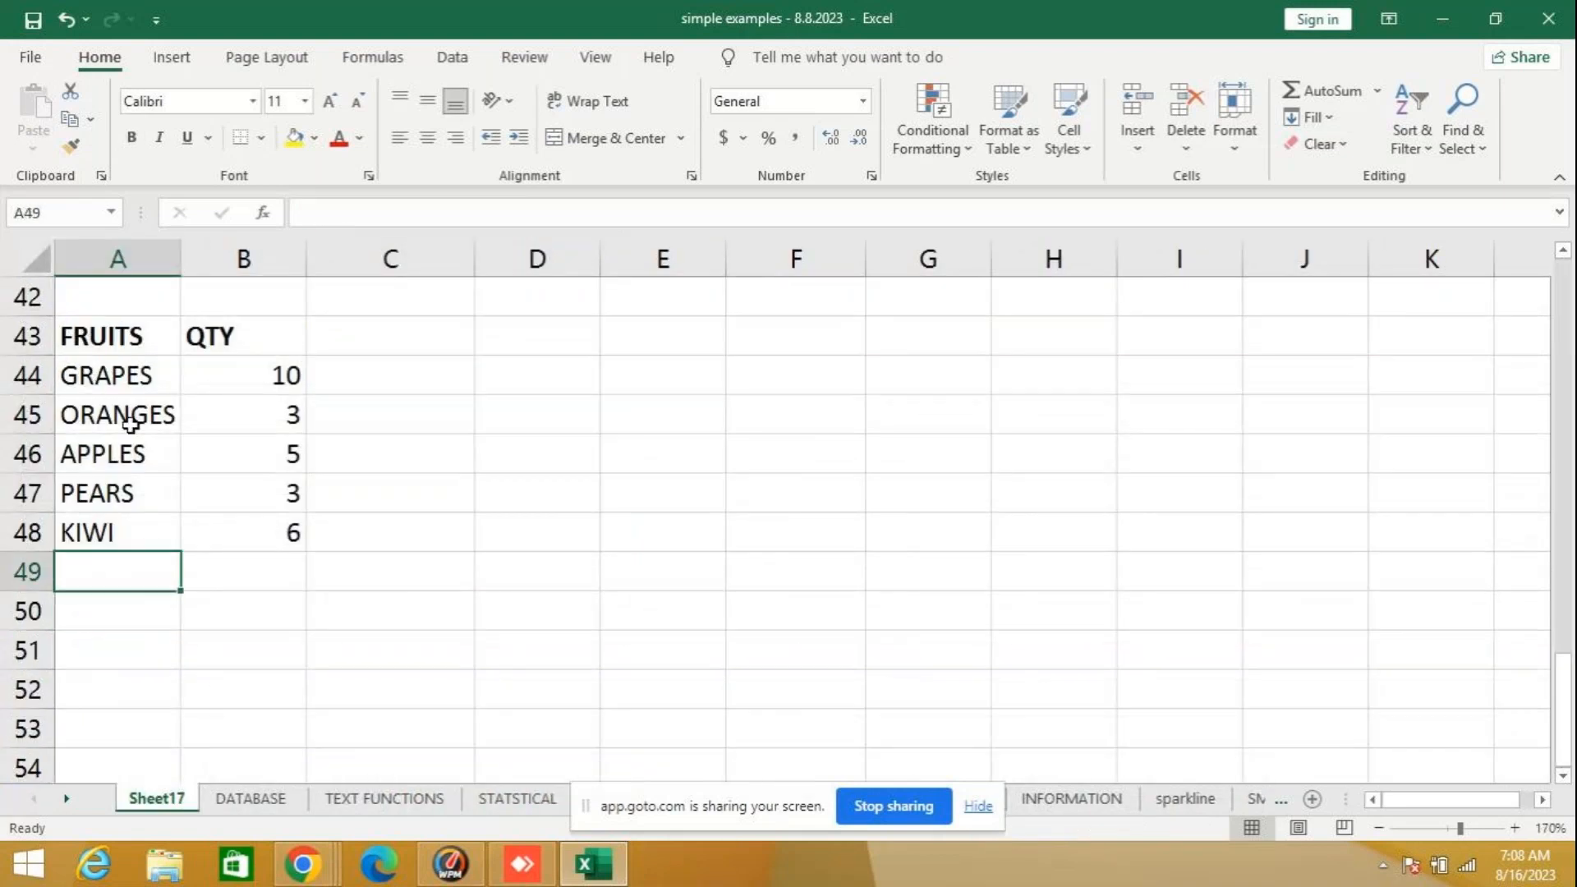
left_click(122, 415)
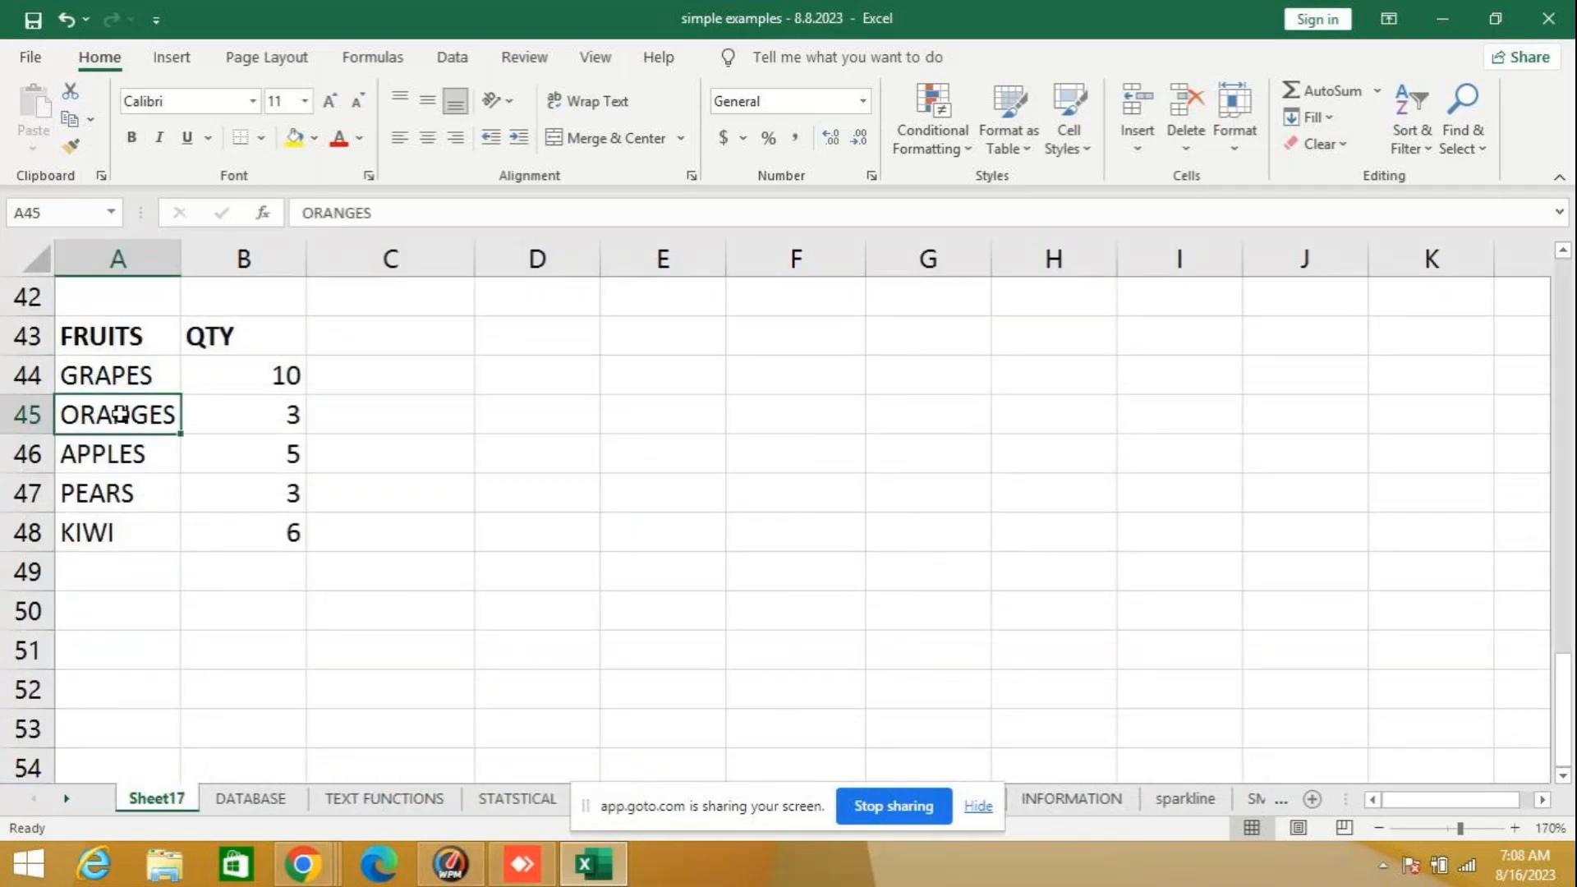
left_click_drag(122, 415, 205, 416)
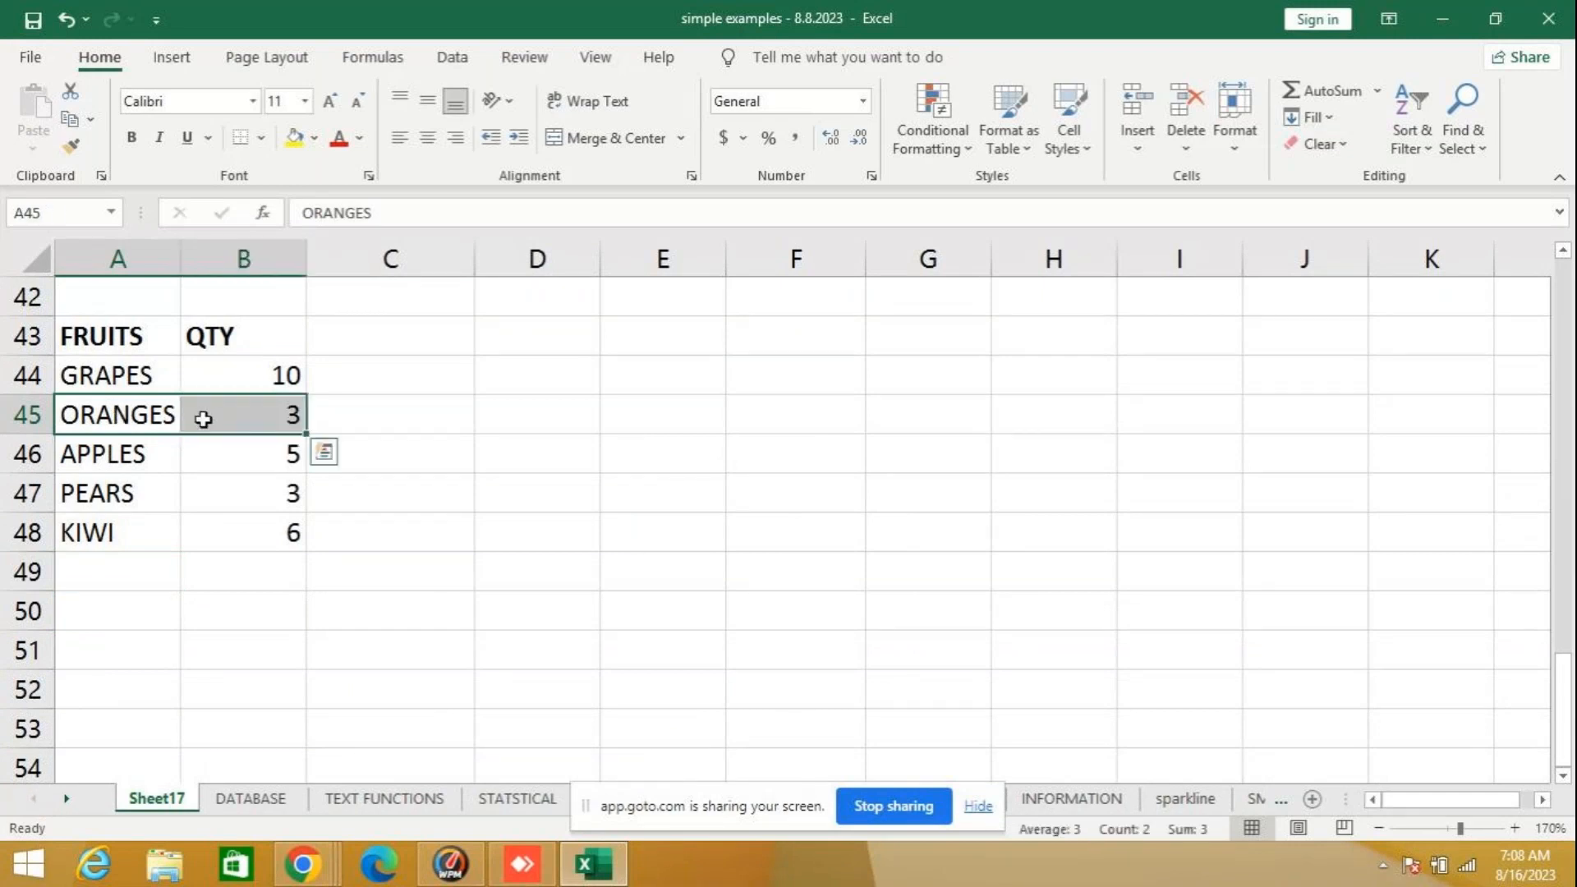
key("ctrl+c")
left_click(109, 572)
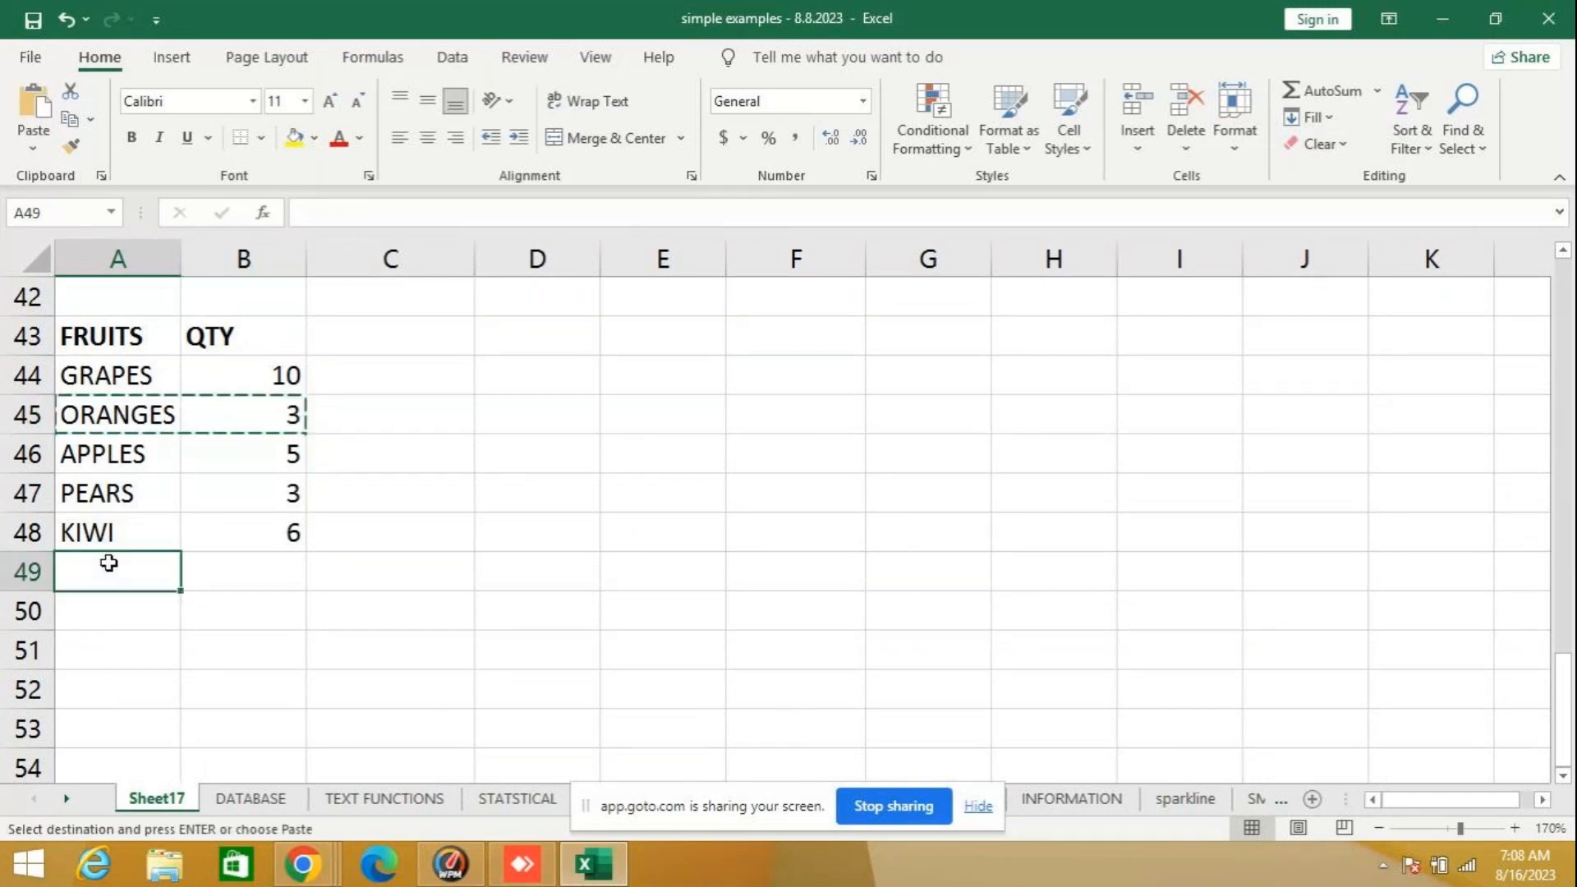
key("ctrl+v")
left_click(105, 621)
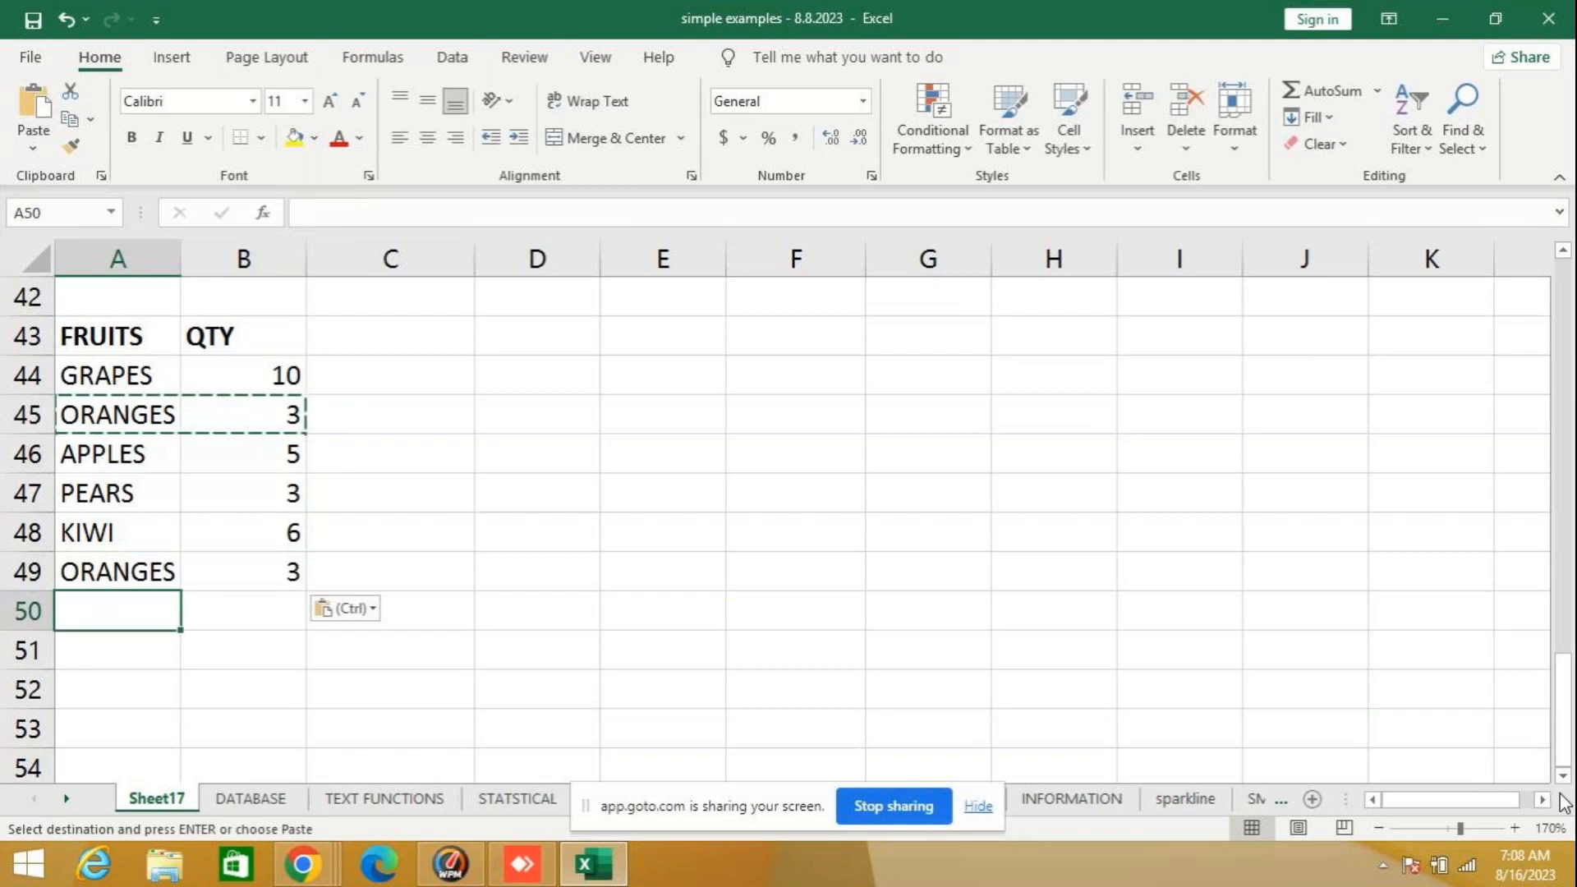
- Count the QTY entries equal to 3 in A51 with the formula =COUNTIF(B44:B49,3)
left_click(101, 649)
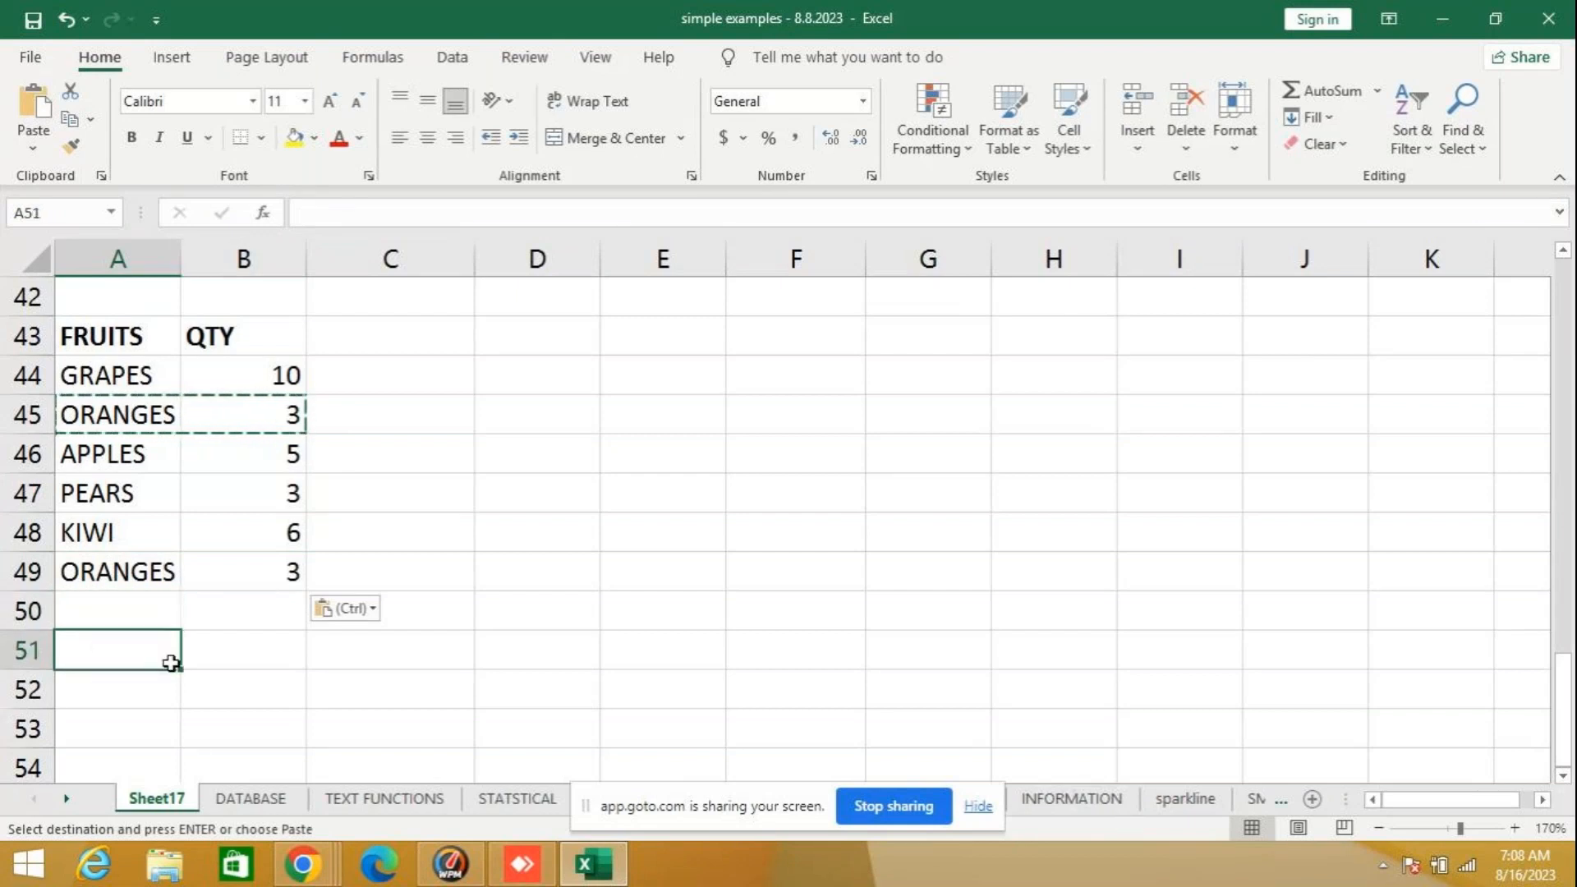
type("=CO")
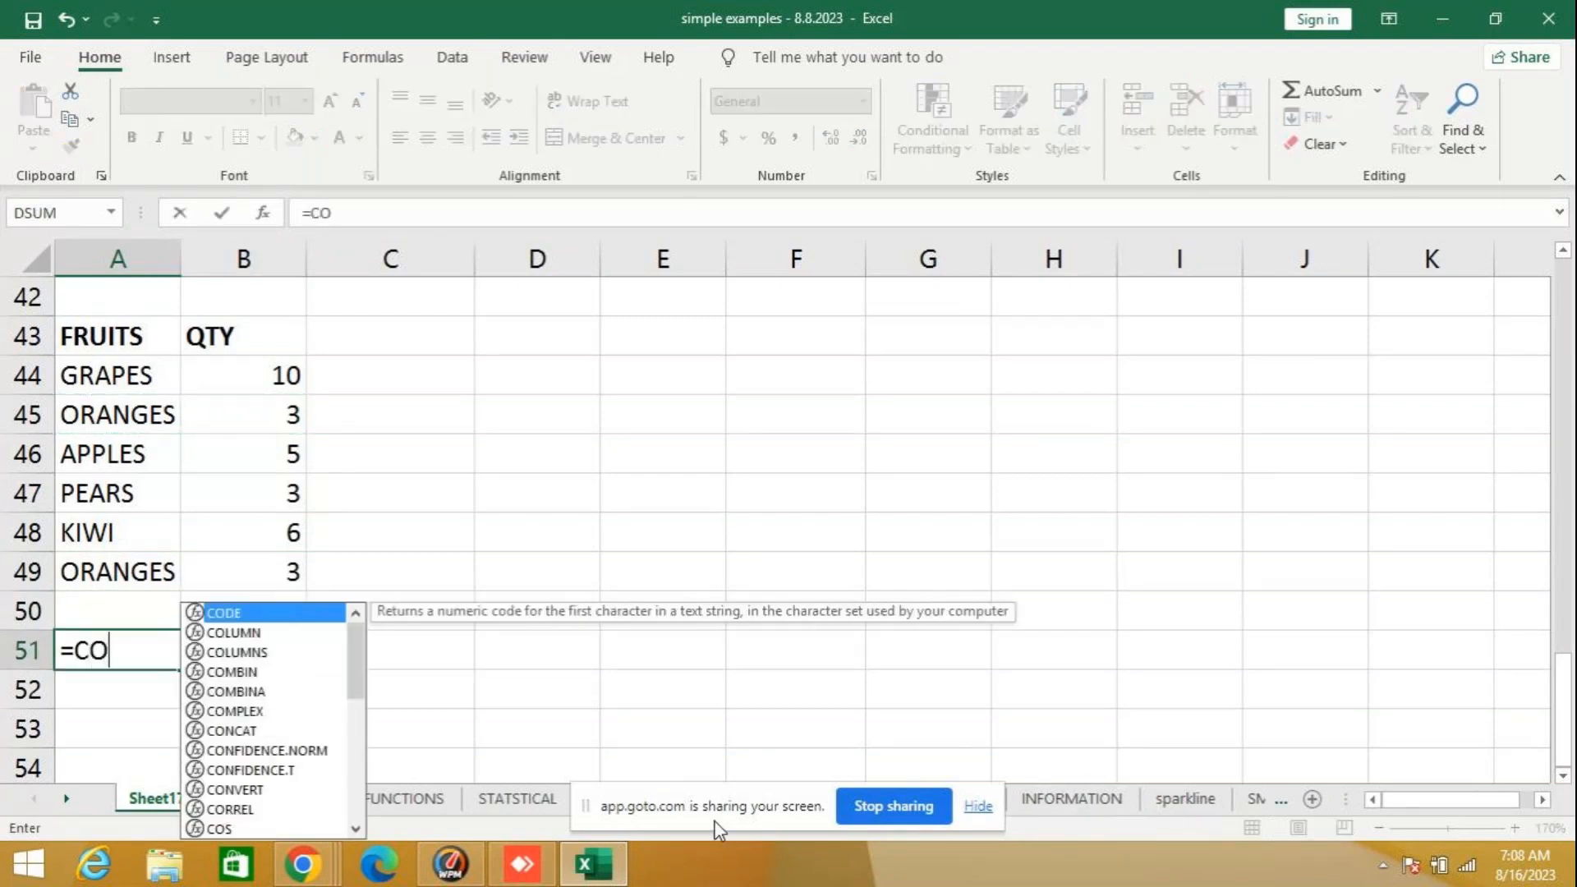
type("UNTIF")
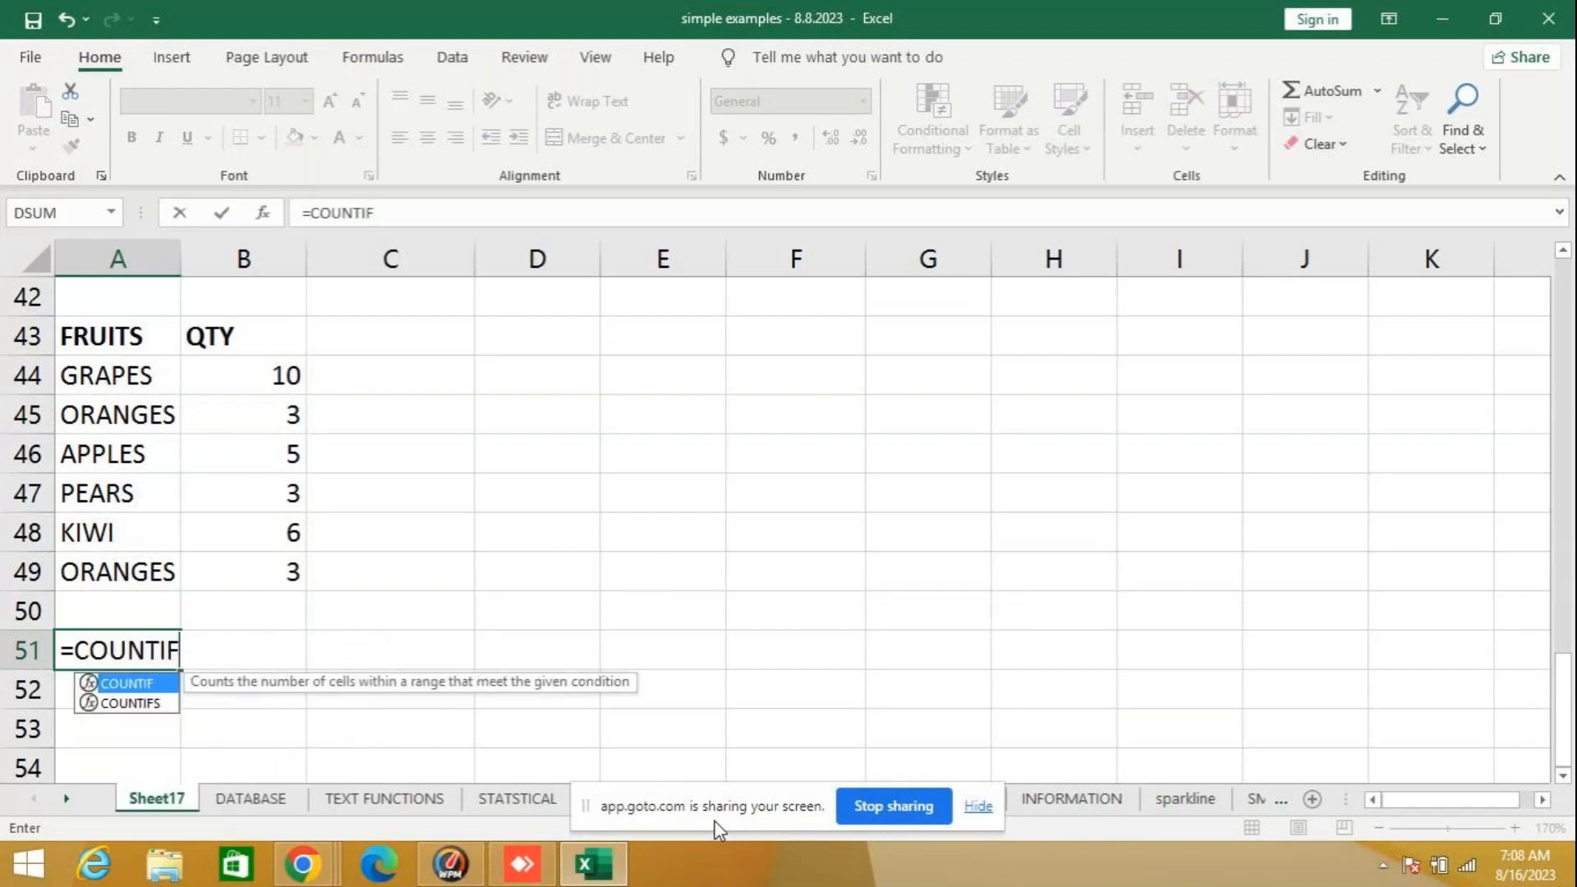
type("(")
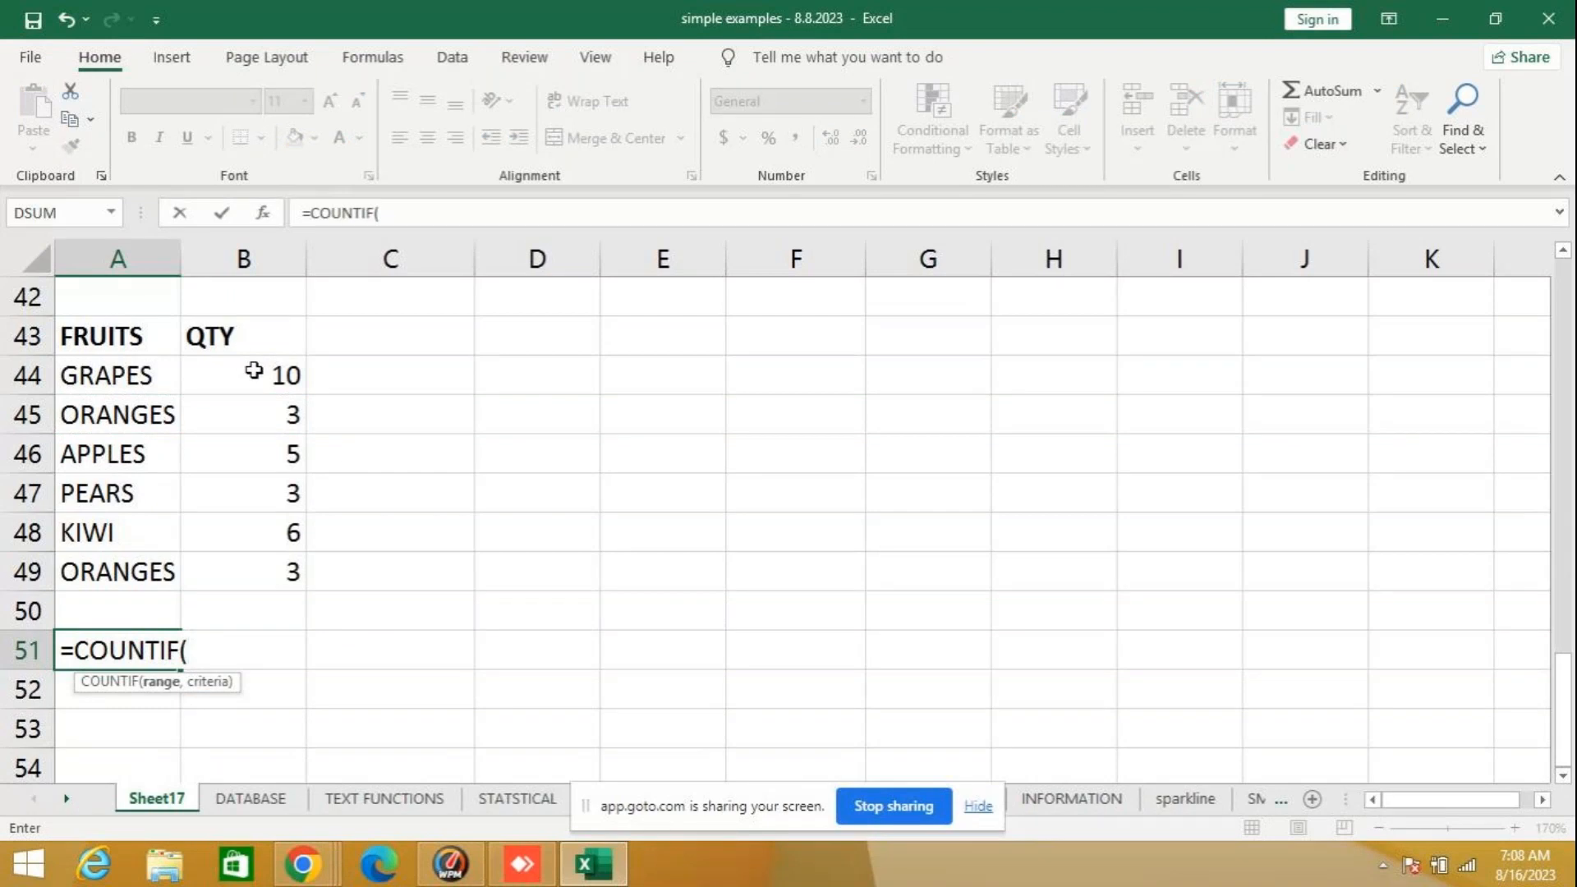
left_click_drag(254, 372, 247, 572)
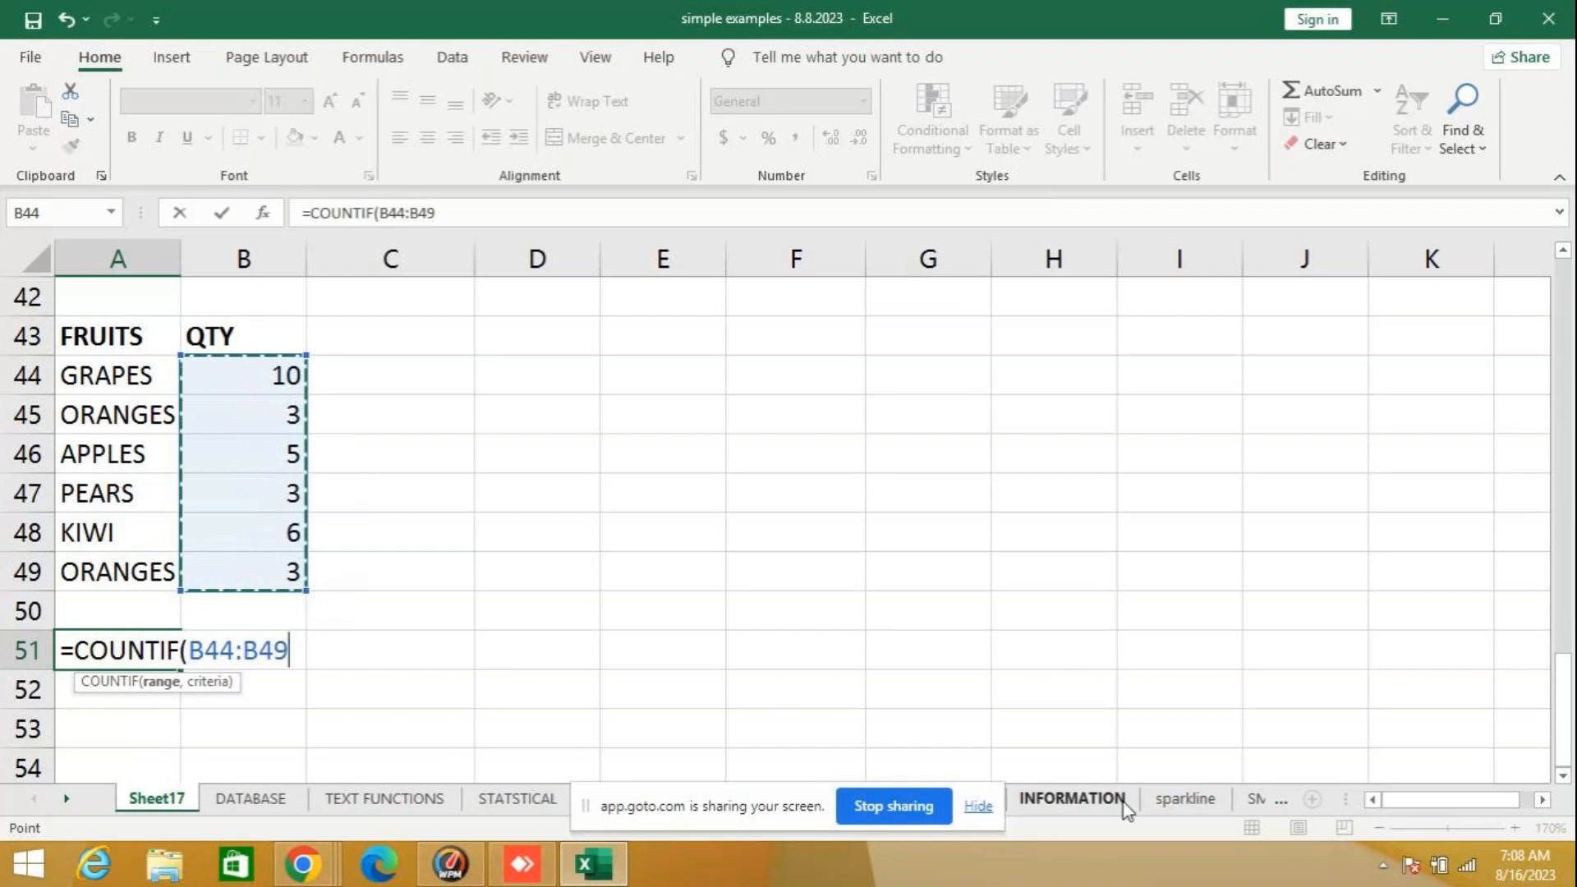
type(",")
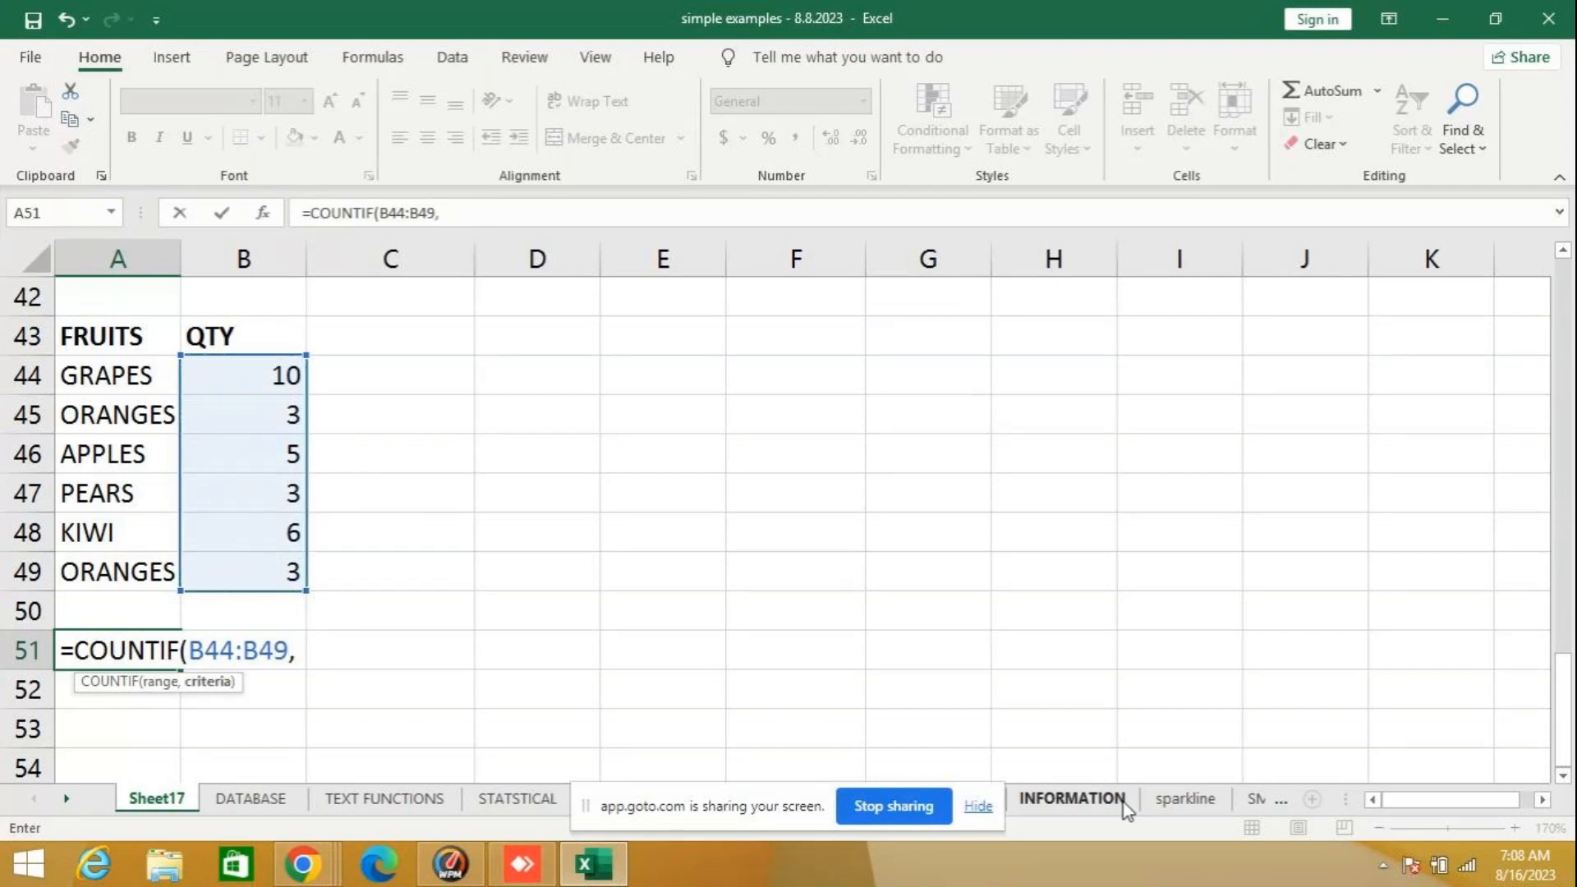
type("3)")
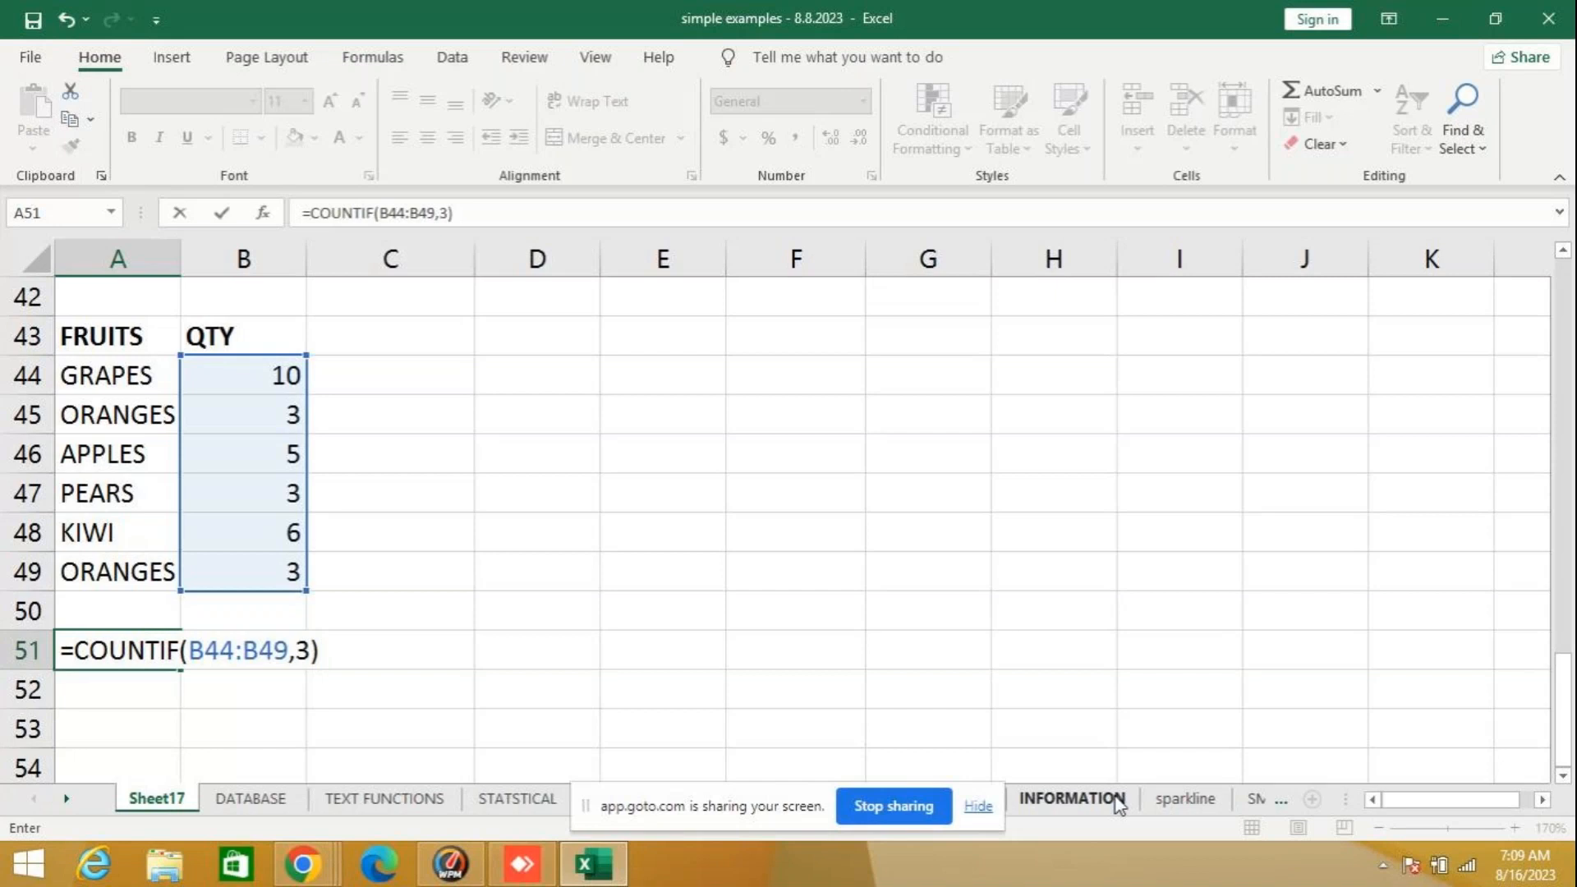
key("Return")
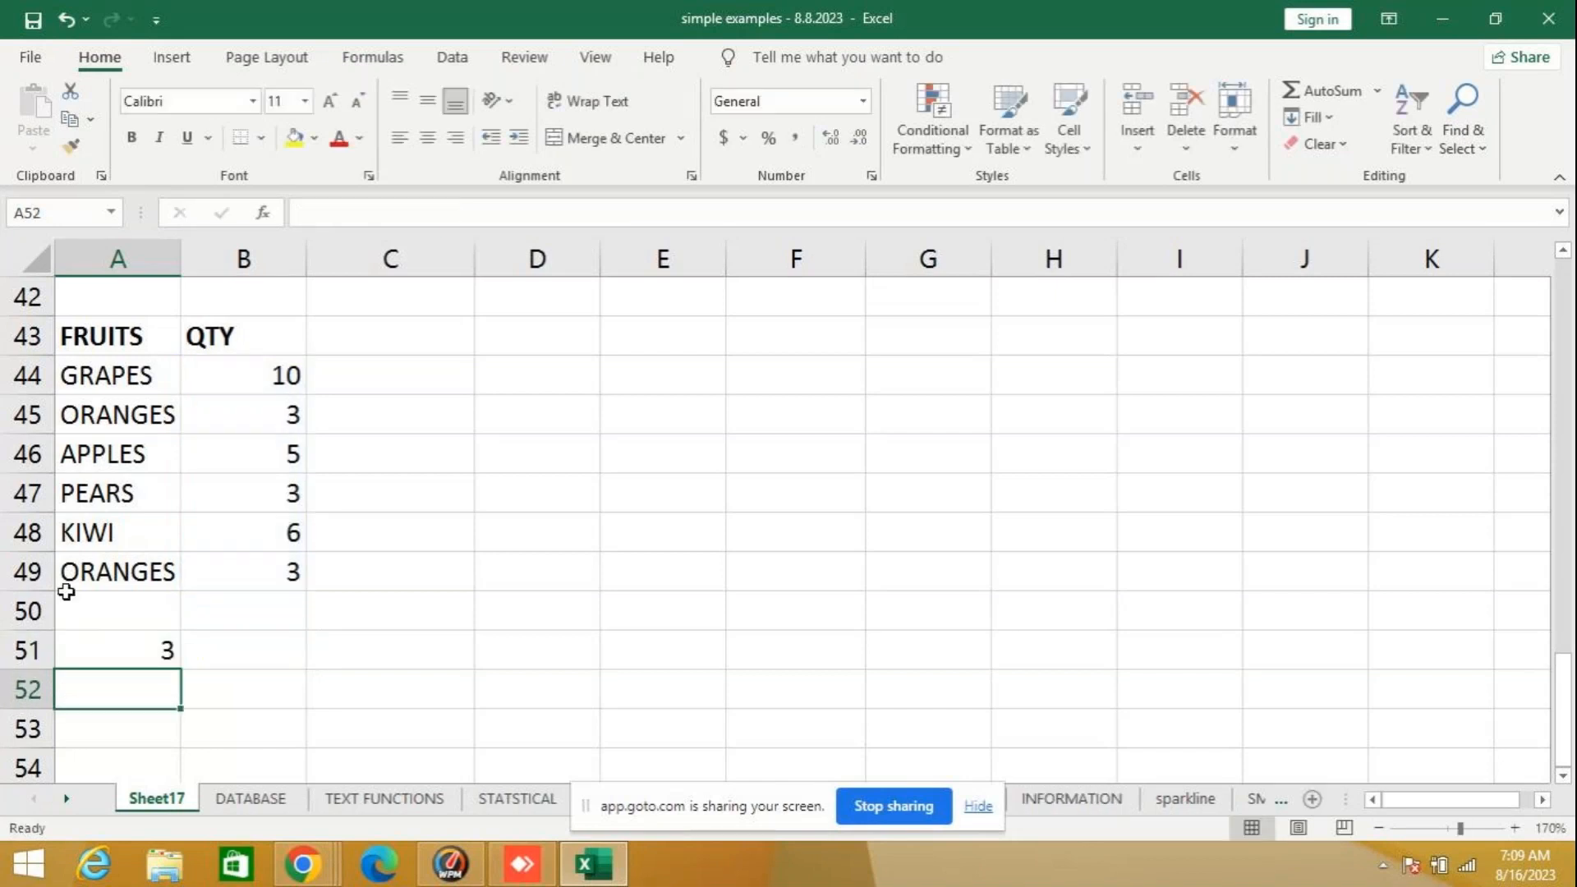
- Clear the duplicate ORANGES row in A49:B49 and select A51 to show the COUNTIF formula
left_click(106, 657)
left_click_drag(130, 574, 222, 581)
key("Delete")
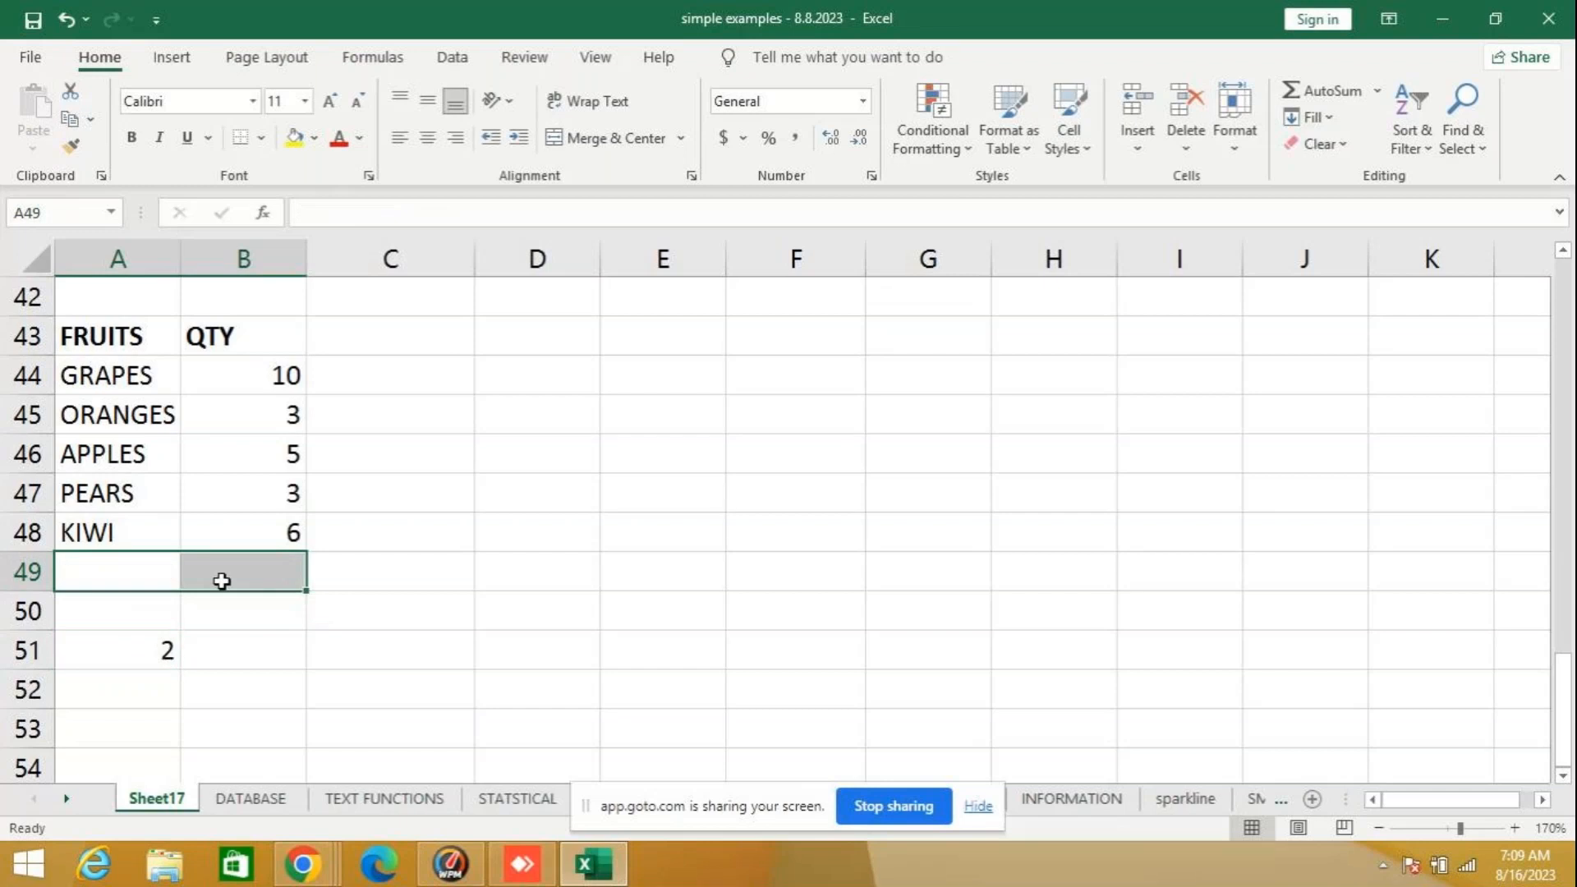
left_click(130, 662)
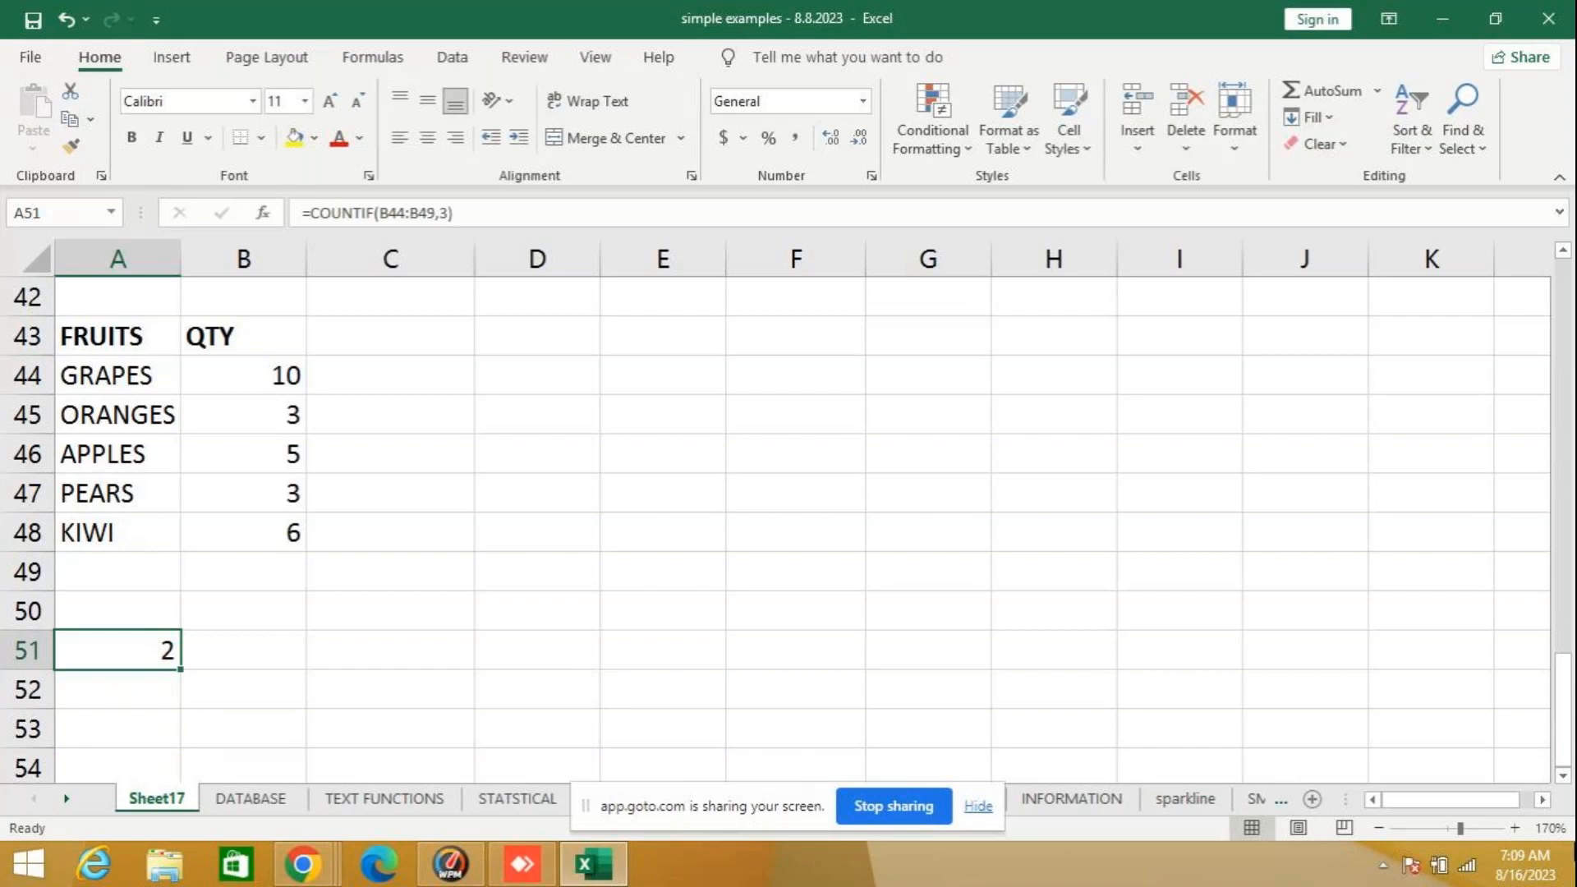
- Select and copy the product table in C12:E18 of the STATSTICAL sheet, and clear the COUNTIF formula from A51 of Sheet17
left_click(64, 798)
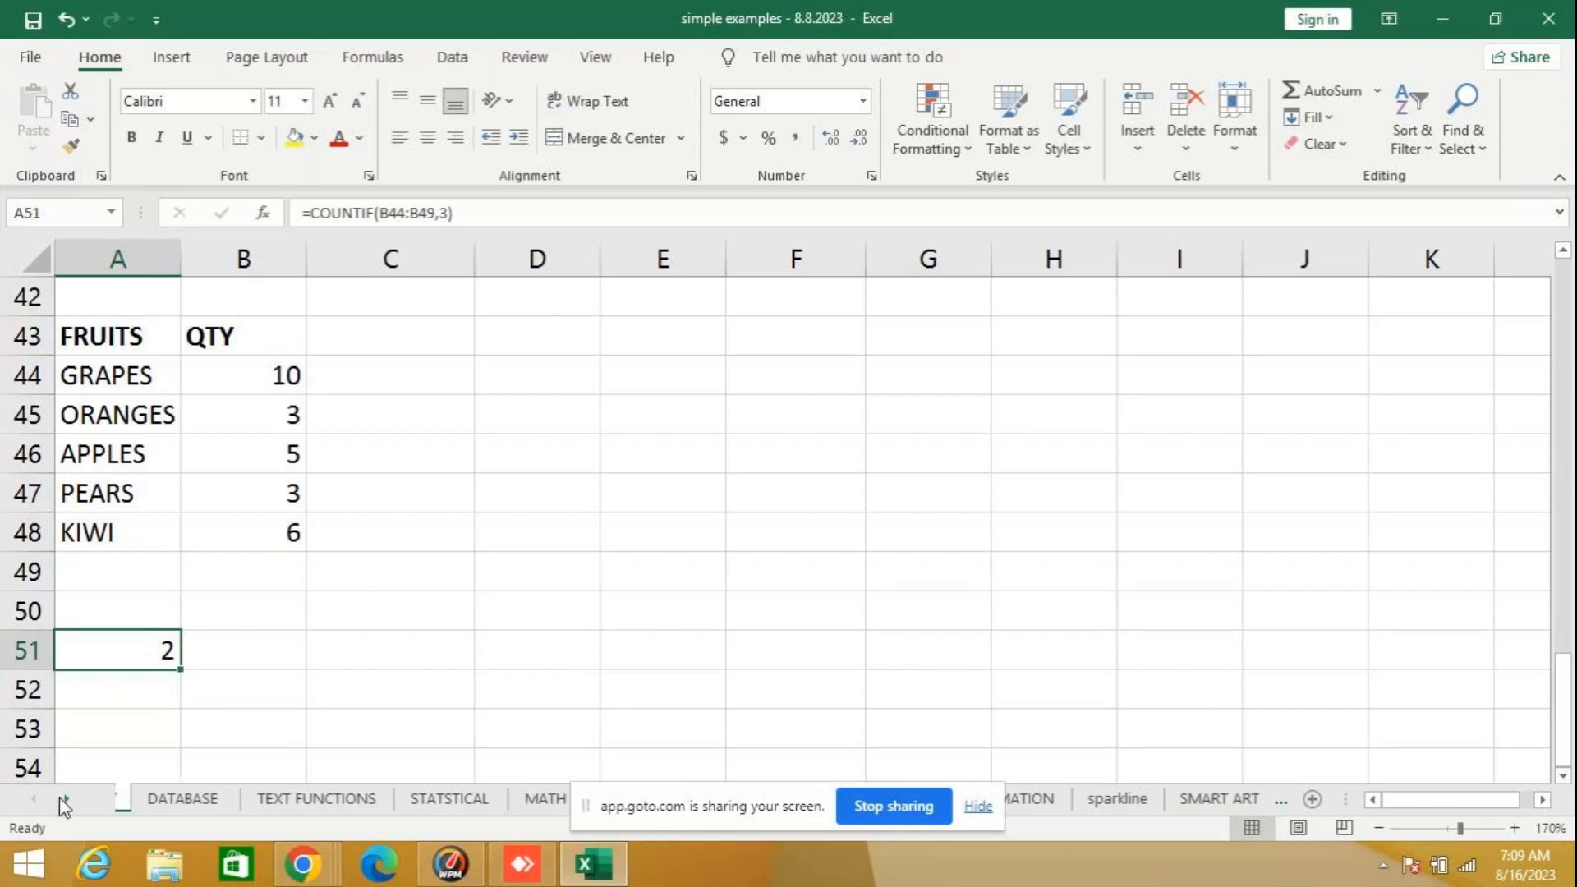
left_click(444, 802)
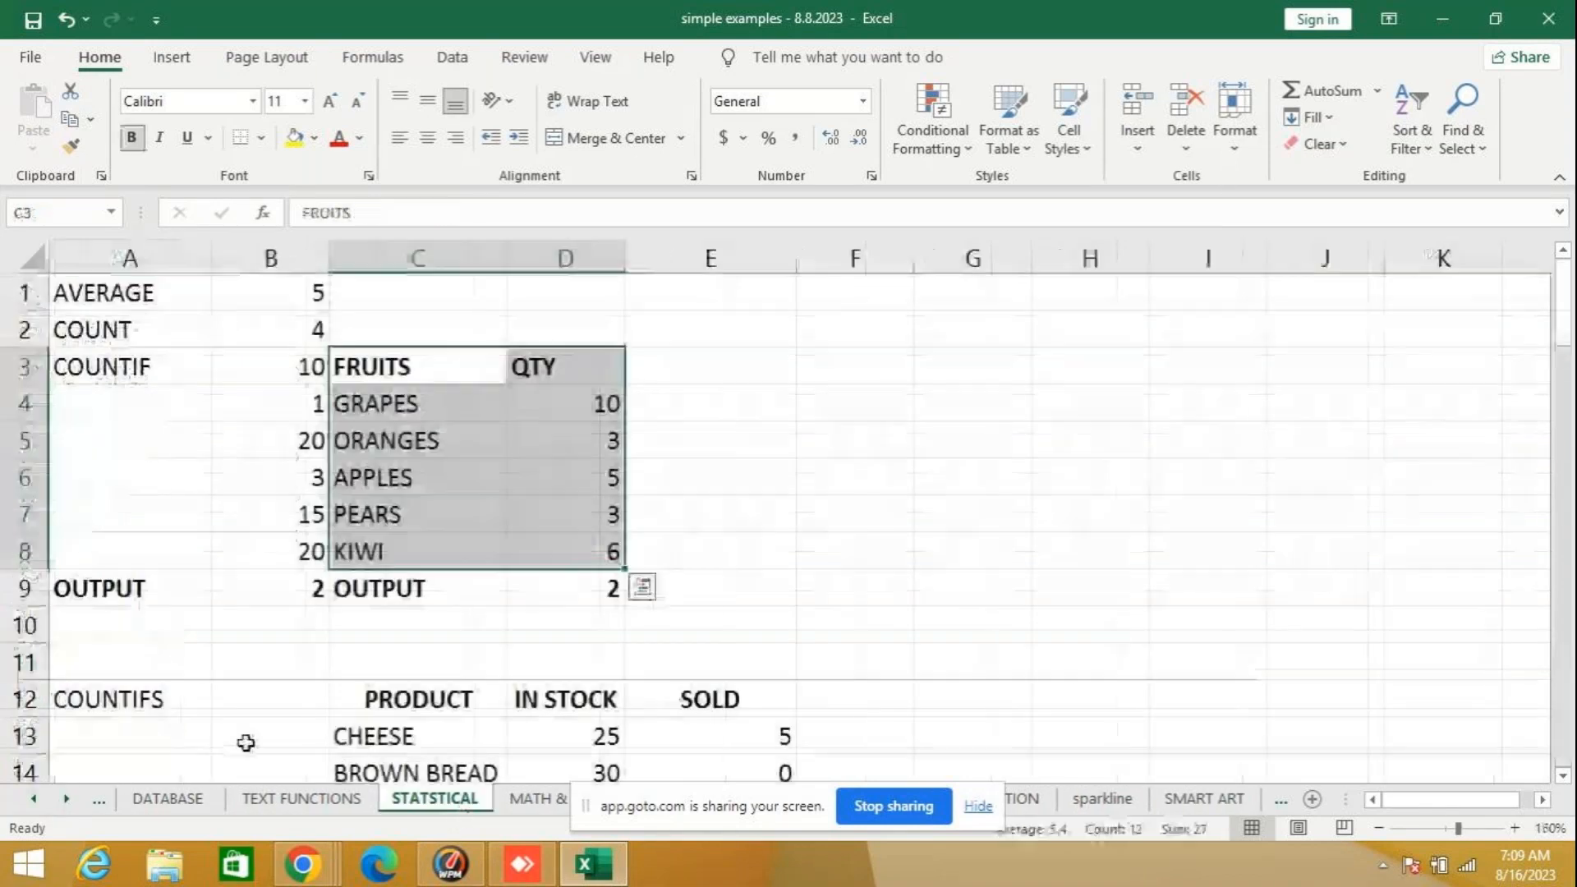
scroll(191, 634, "down", 3)
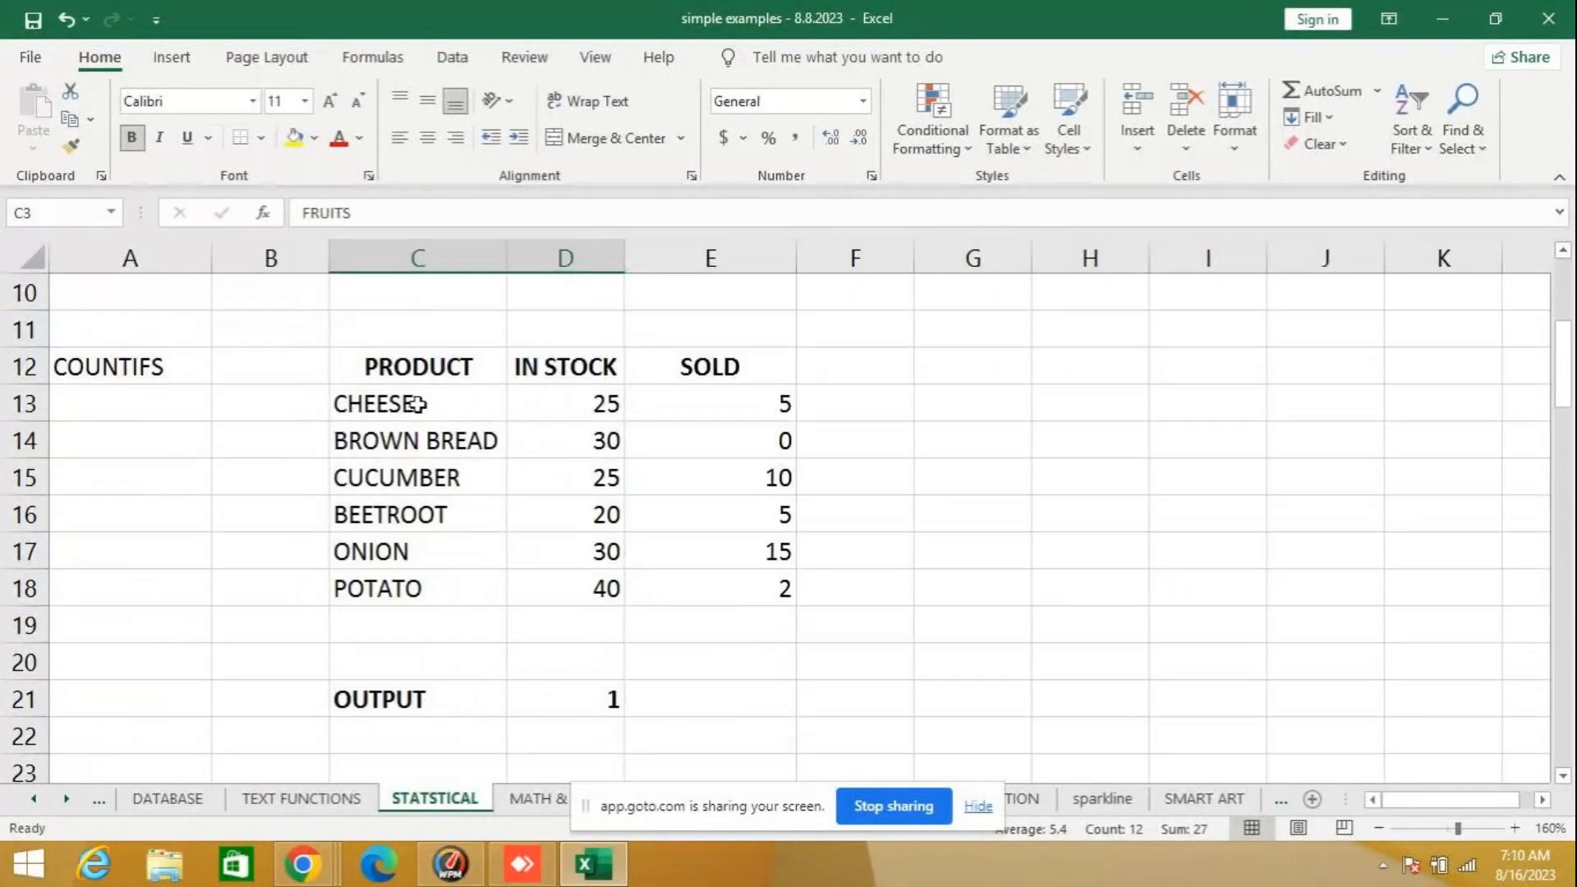
left_click_drag(374, 365, 737, 596)
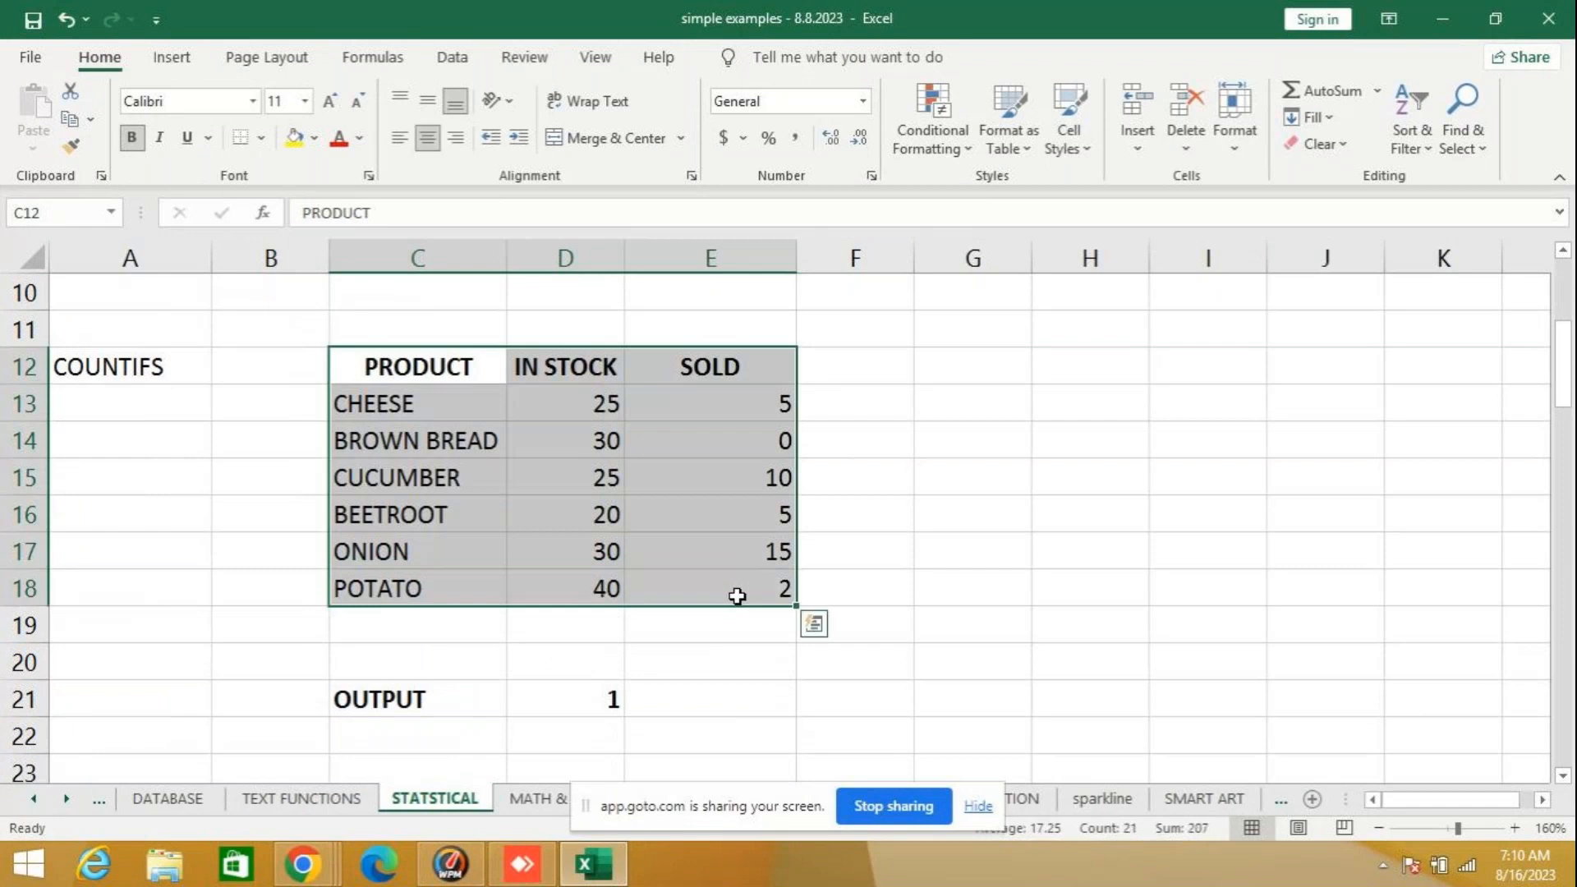
key("ctrl+c")
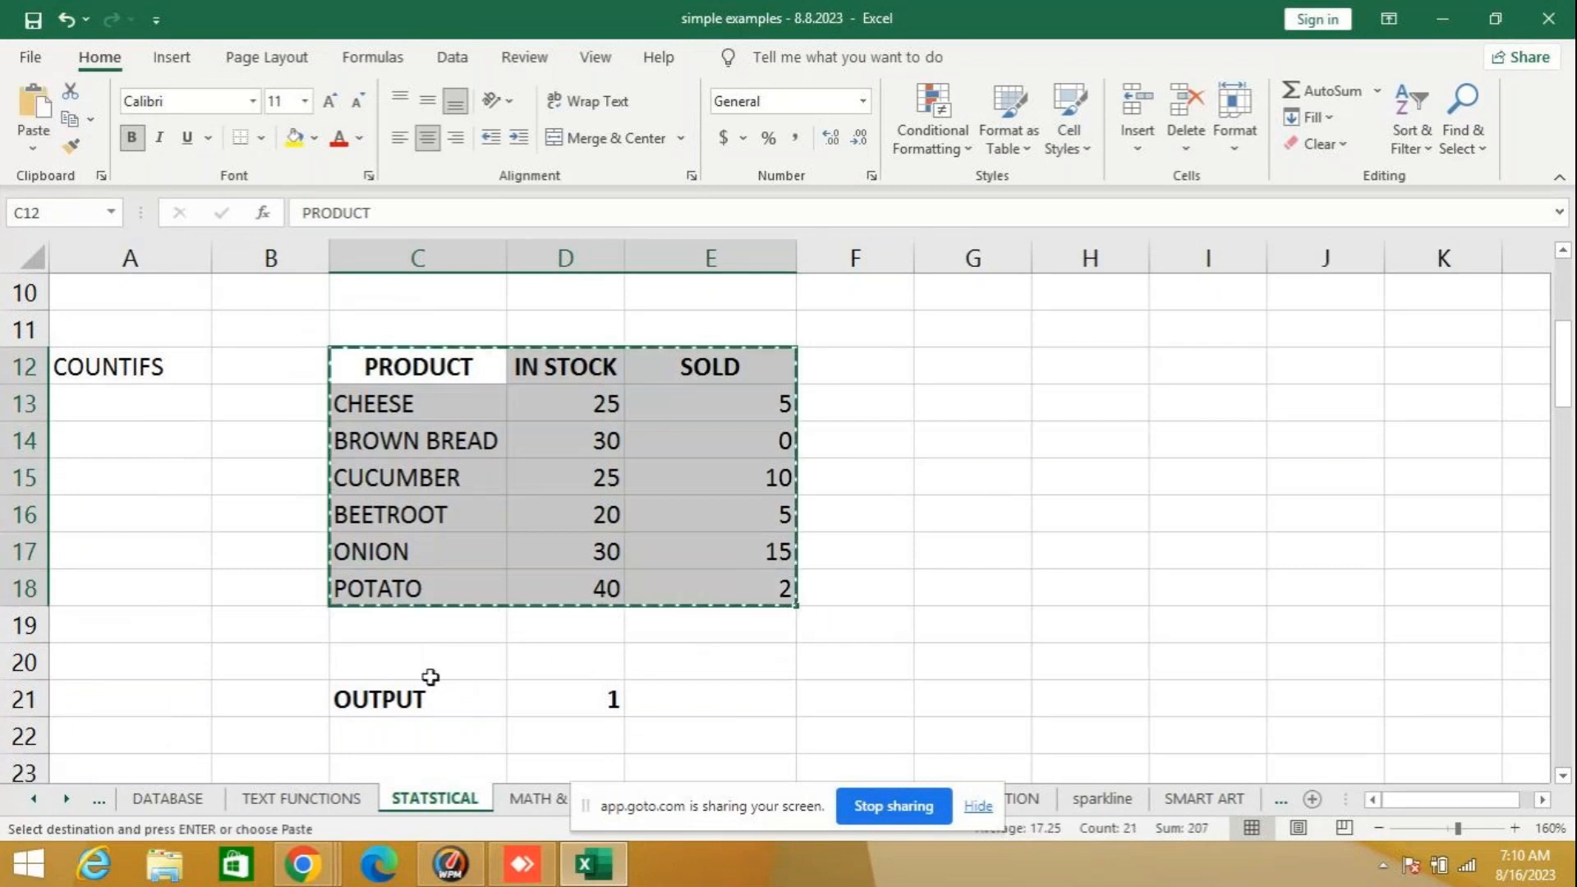
left_click(33, 798)
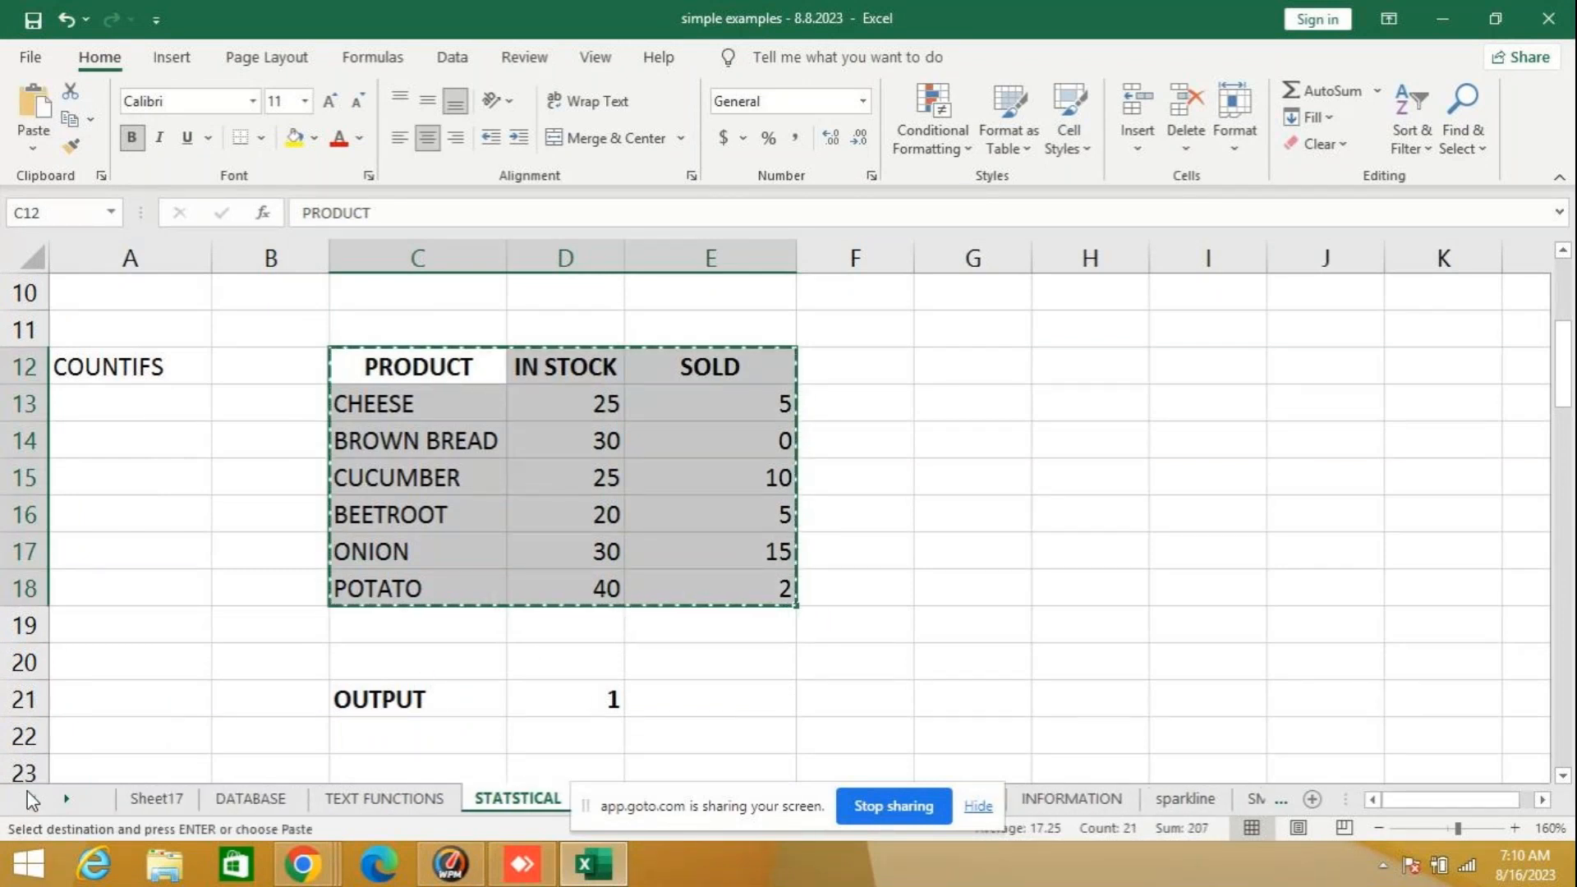
left_click(156, 798)
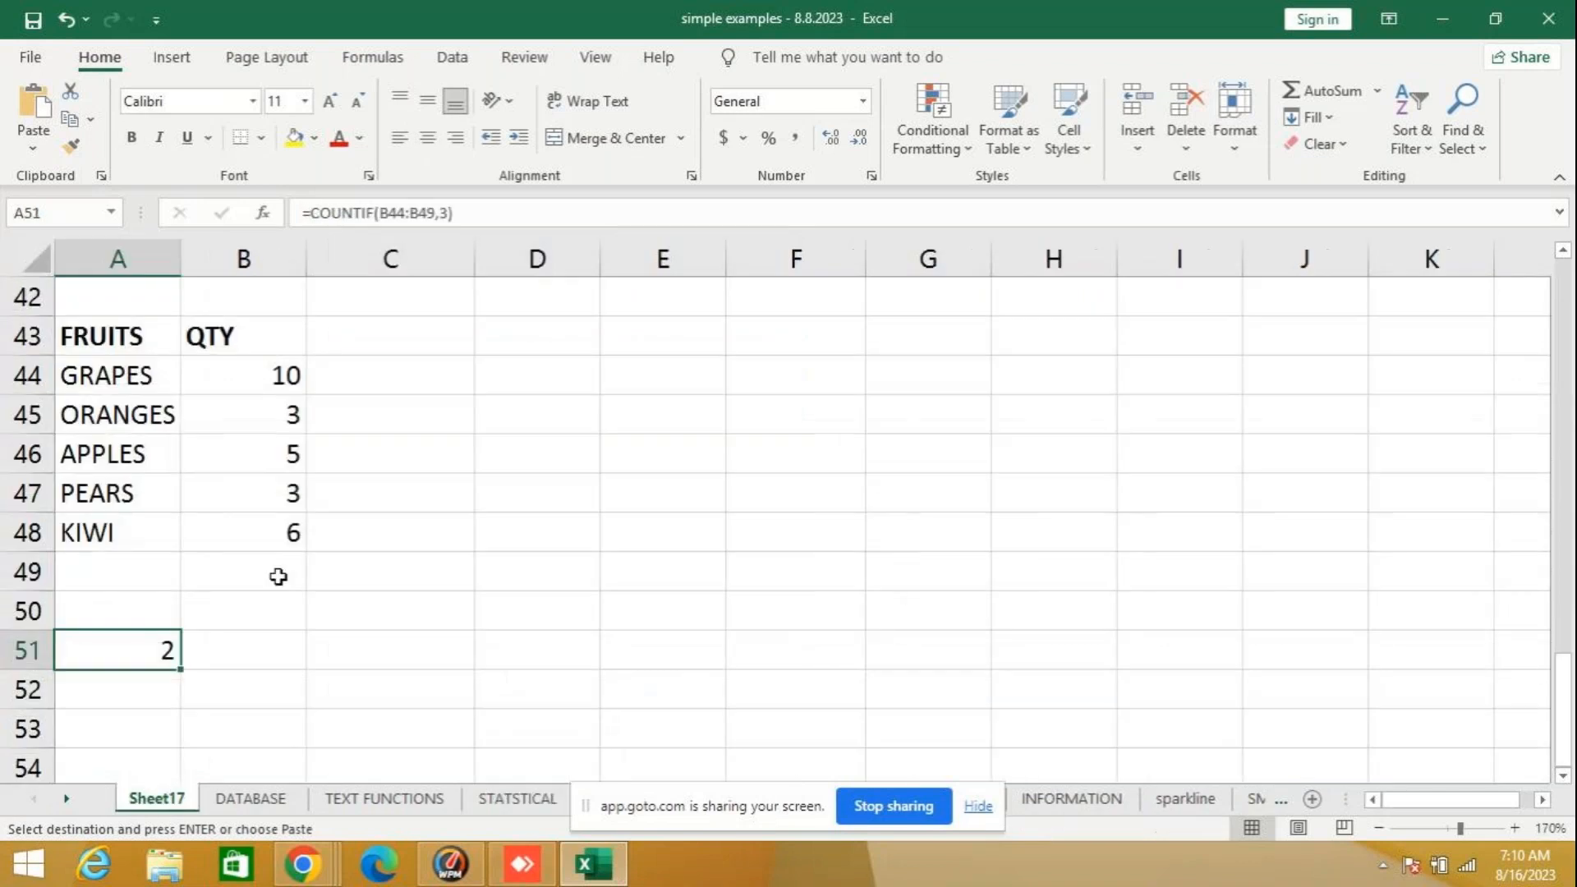
key("Delete")
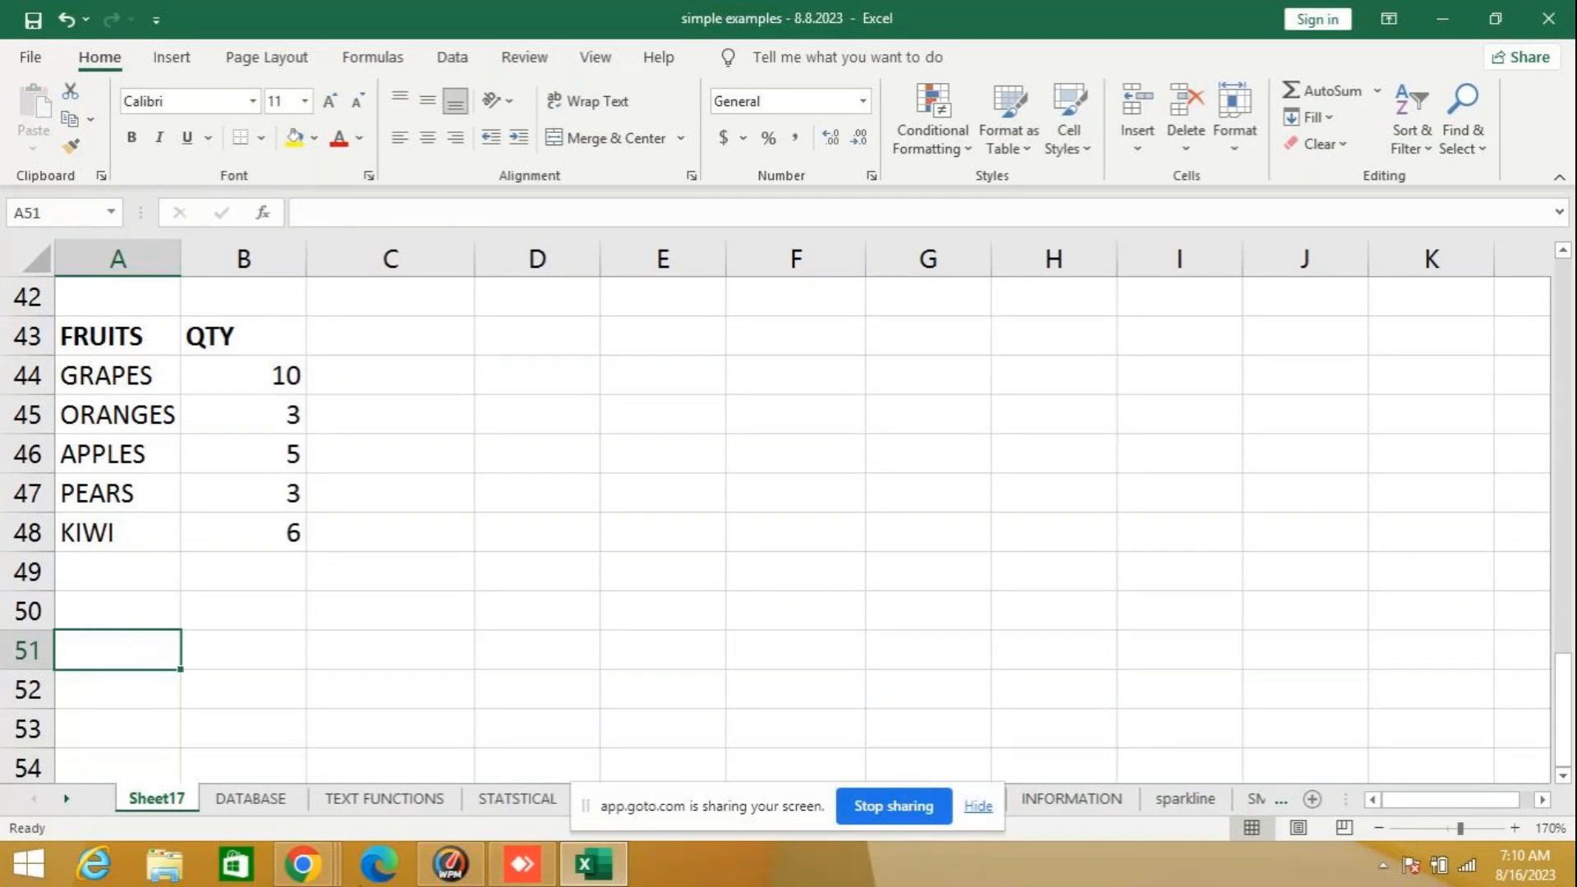
- Copy the selected PRODUCT, IN STOCK and SOLD table on the STATSTICAL sheet and paste it into Sheet17 starting at A51
left_click(501, 798)
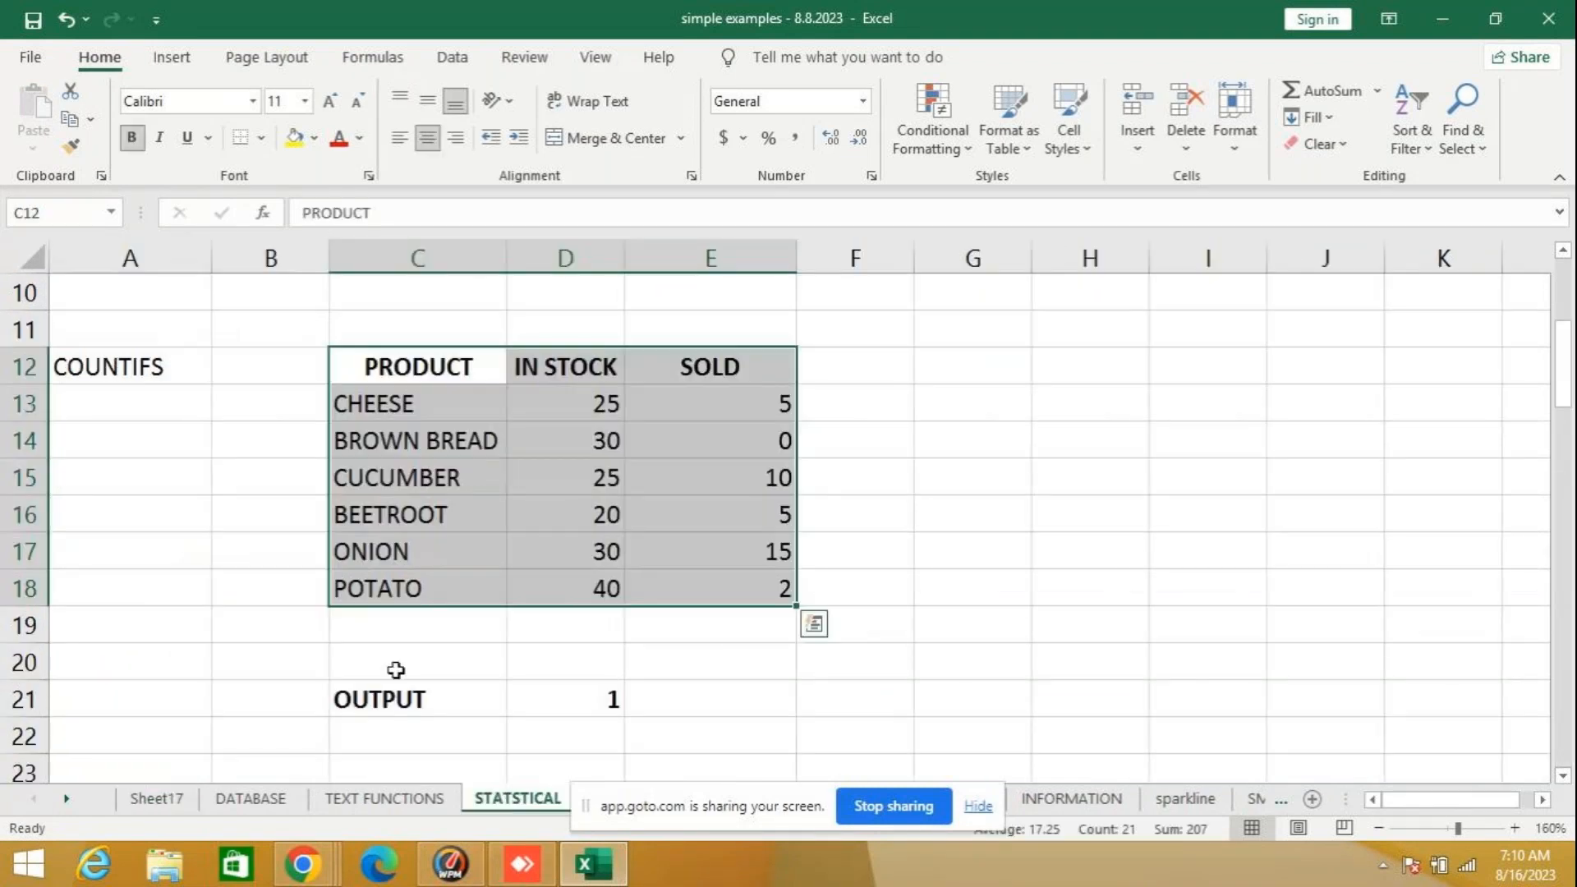
key("ctrl+c")
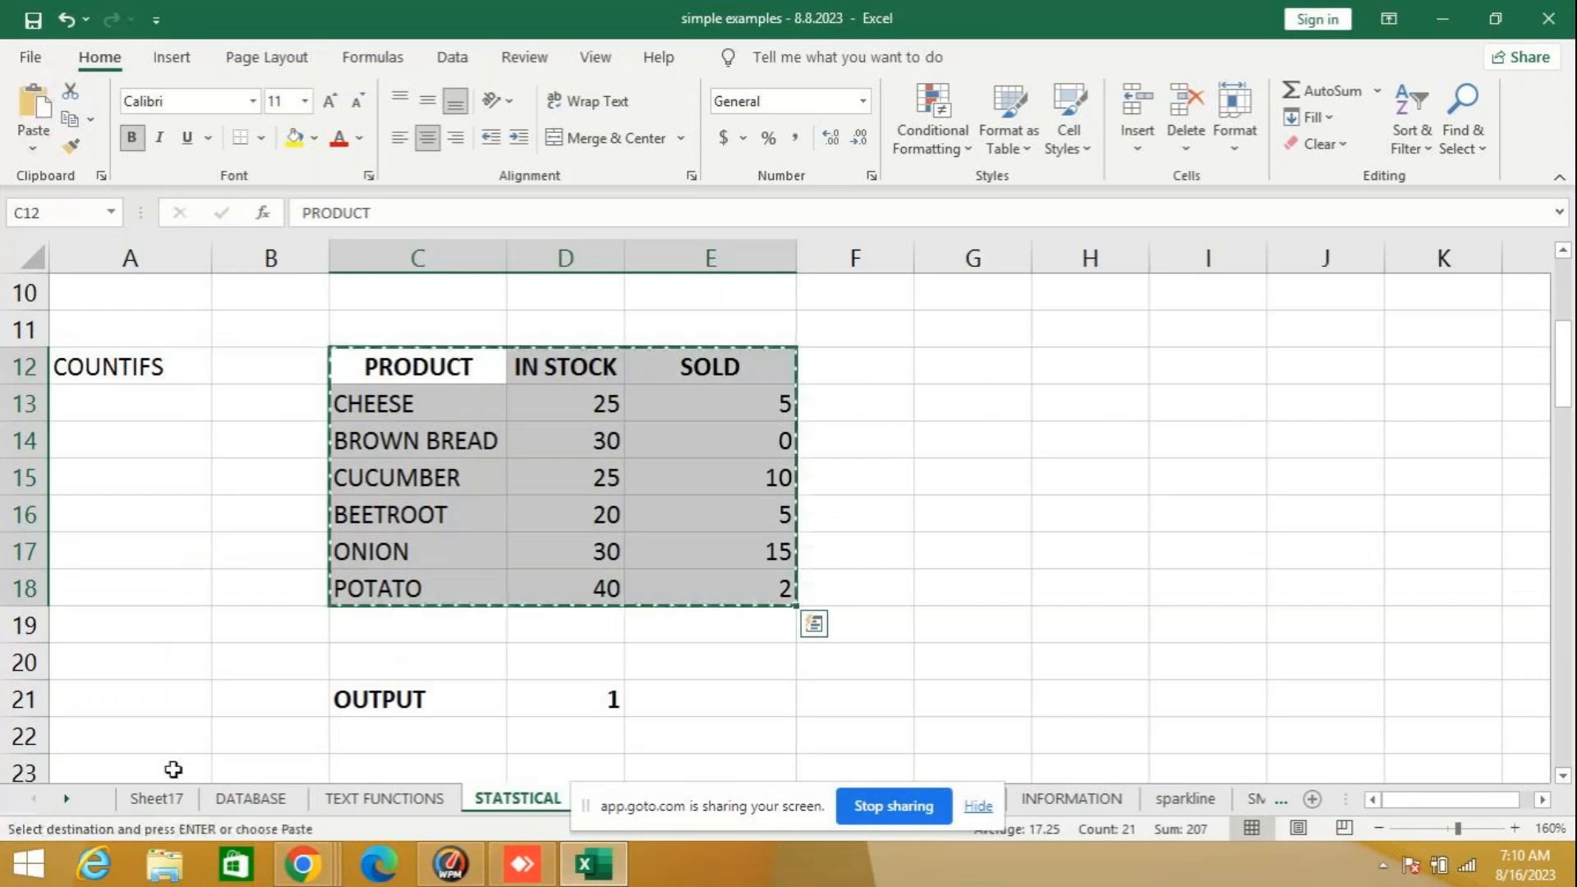
left_click(156, 799)
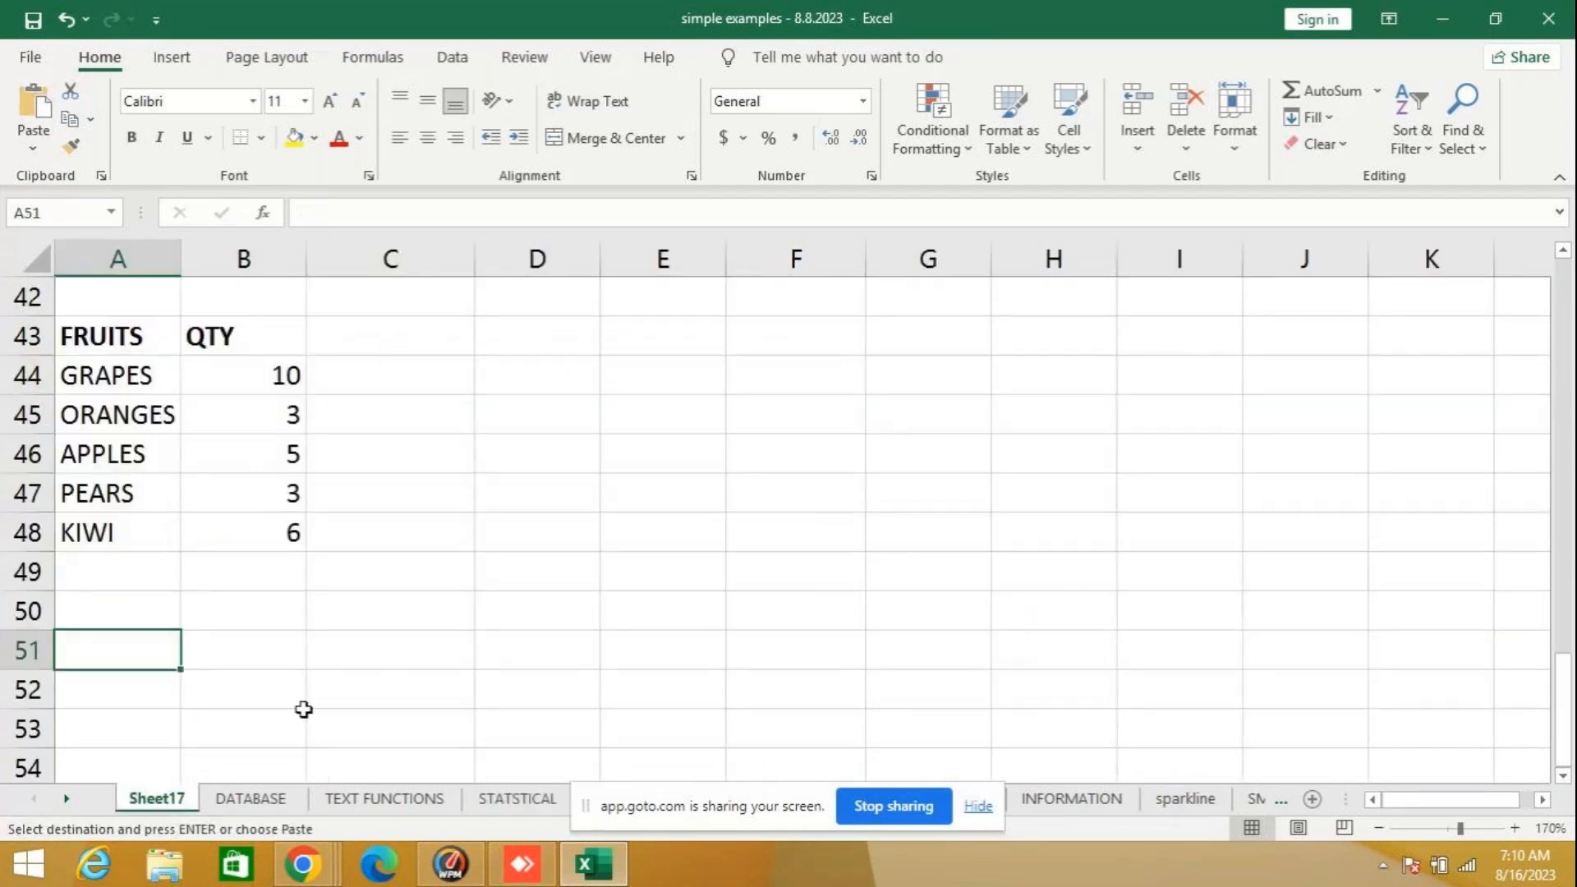
key("ctrl+v")
scroll(532, 553, "down", 3)
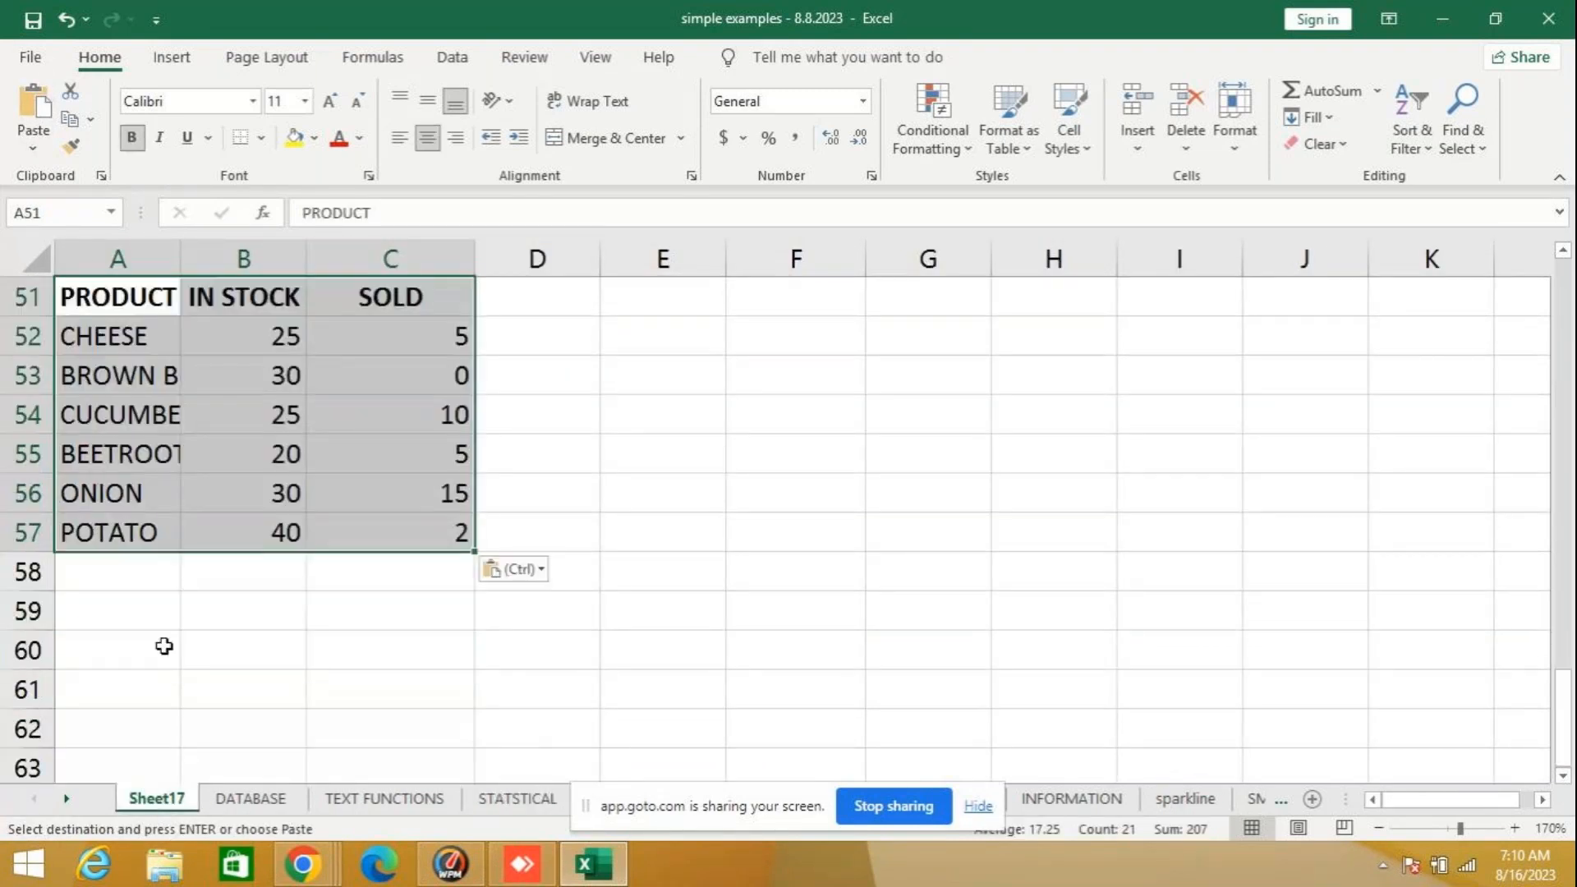
- Select A59 below the pasted product table and auto-fit column A to the full product names
left_click(151, 598)
scroll(257, 327, "up", 1)
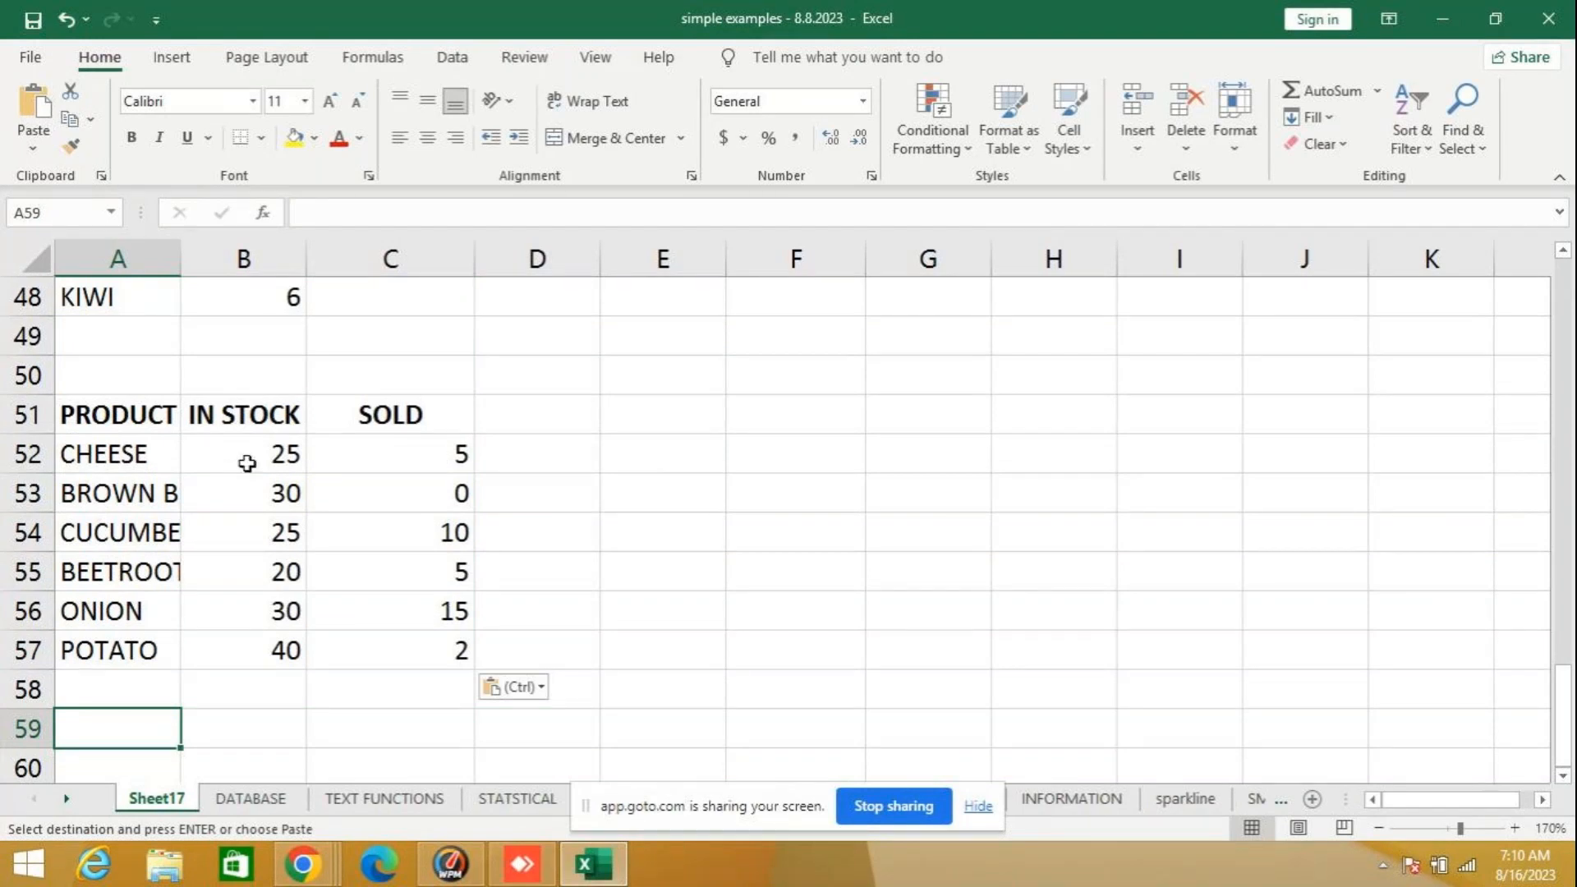
double_click(180, 256)
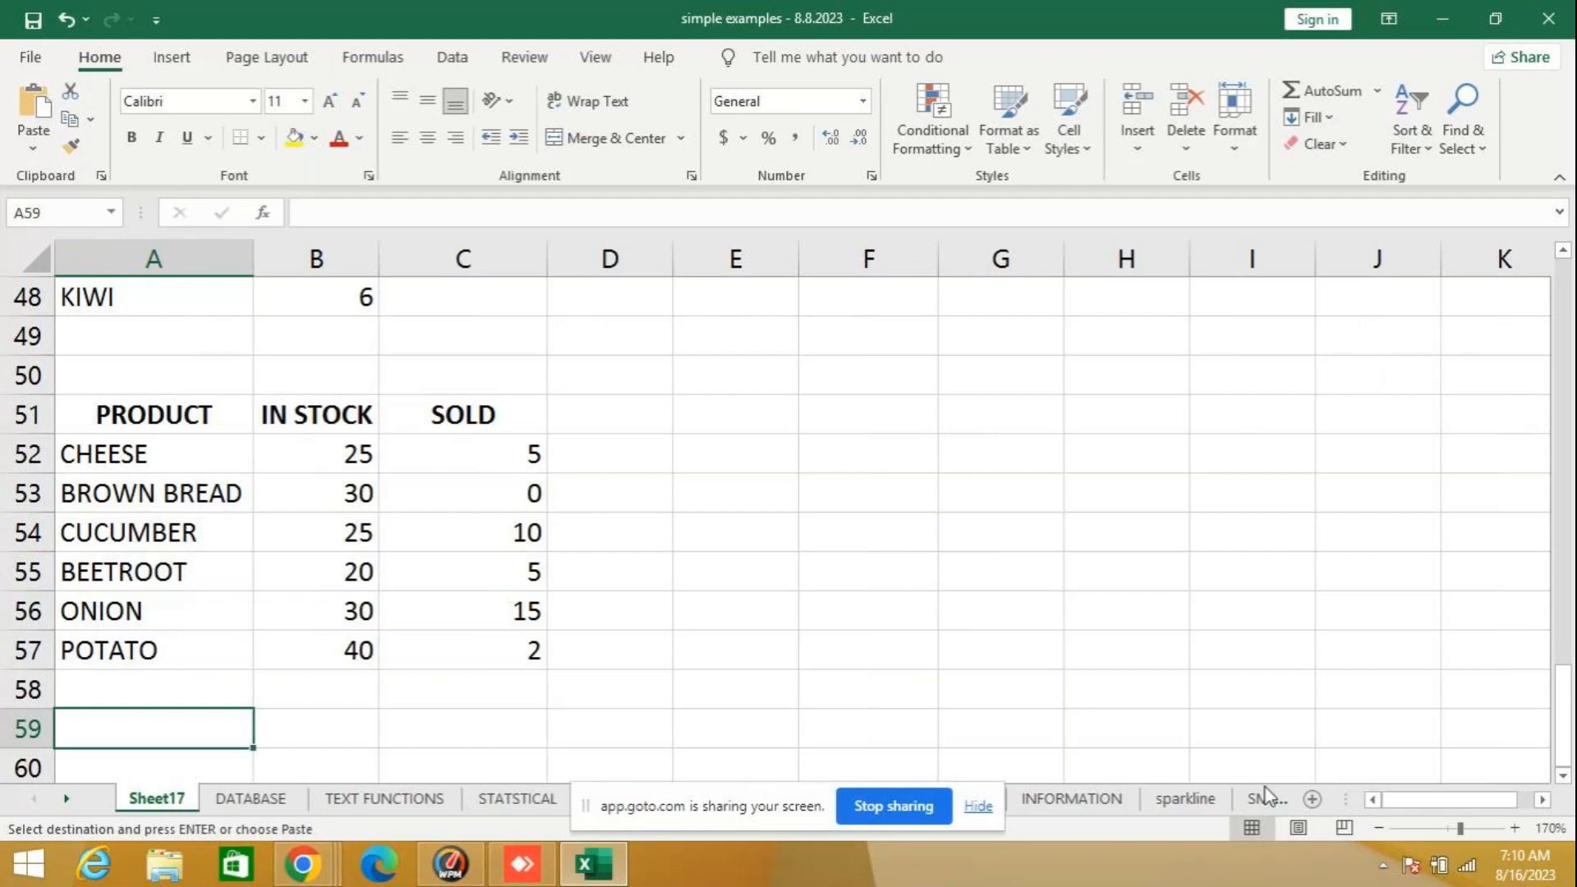
type("=")
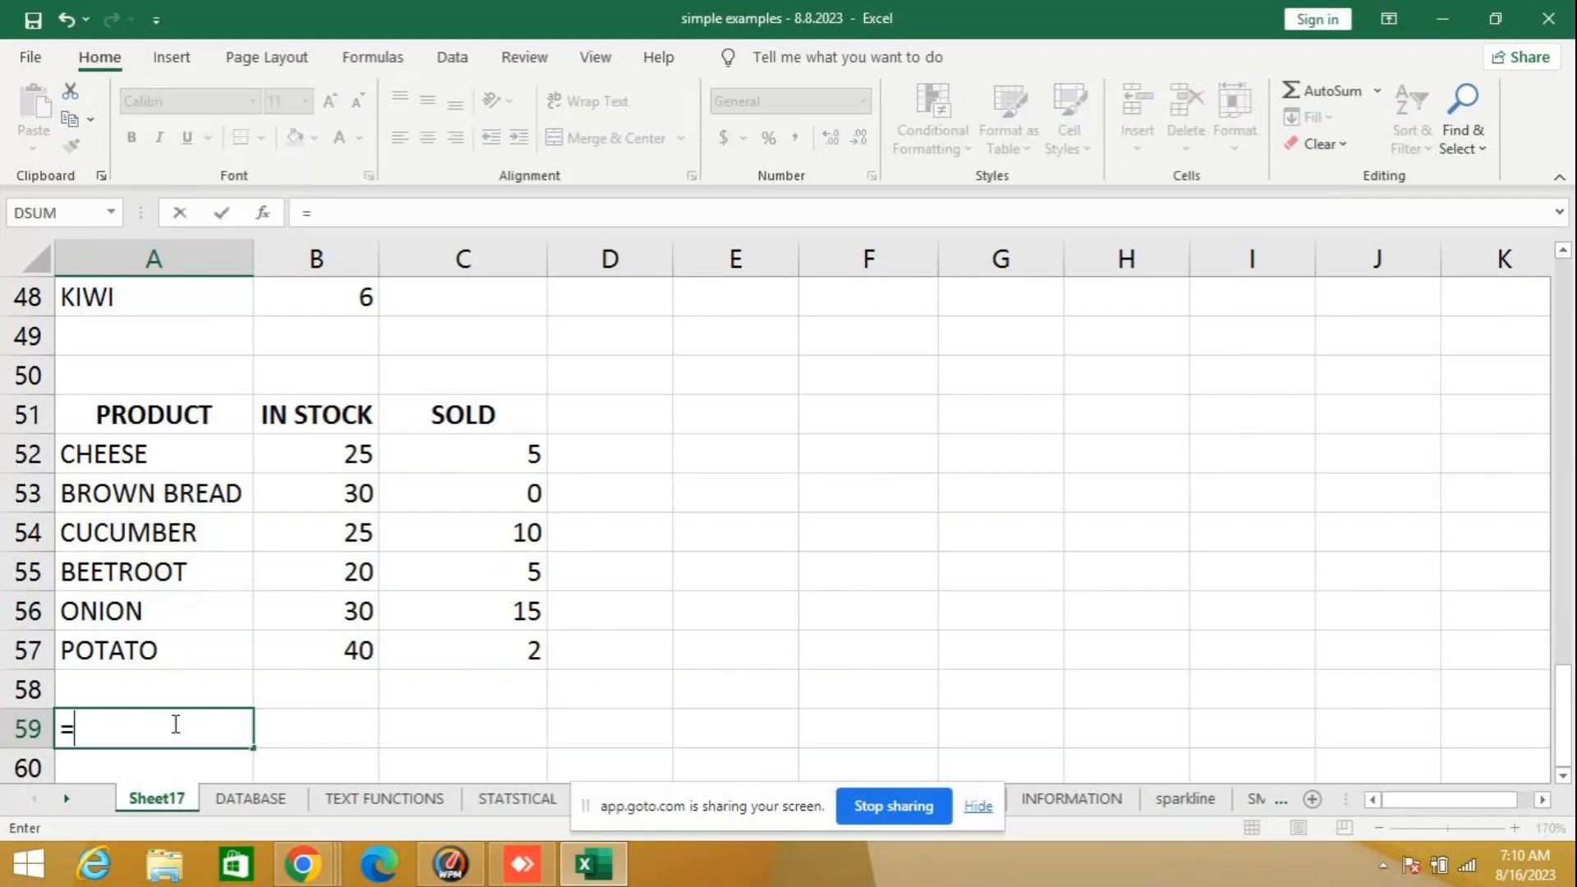
type("CO")
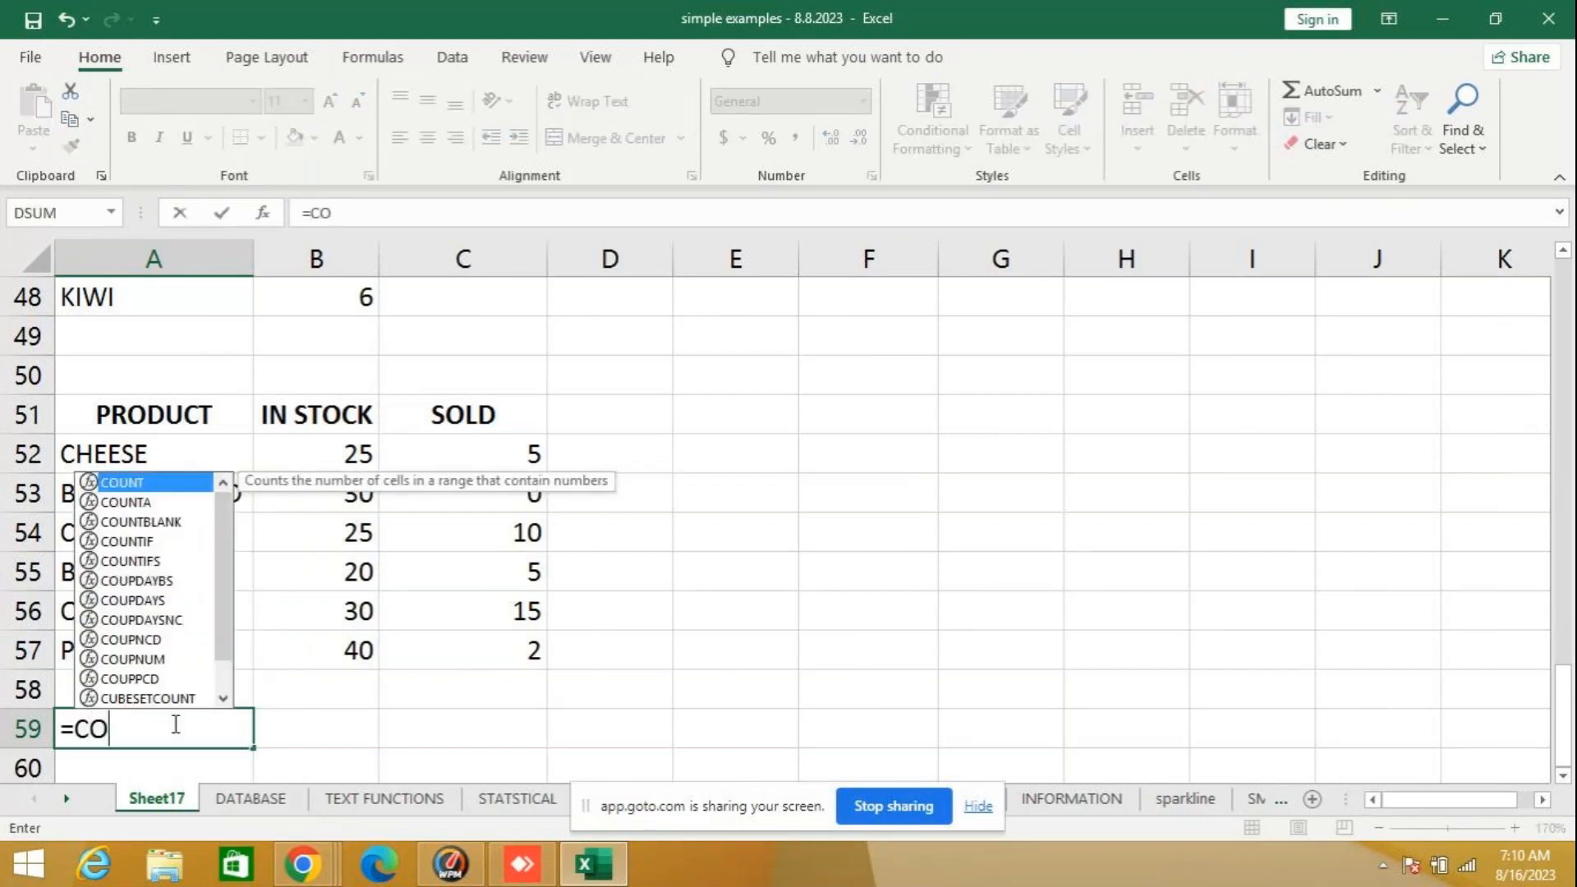
type("UNTIFS")
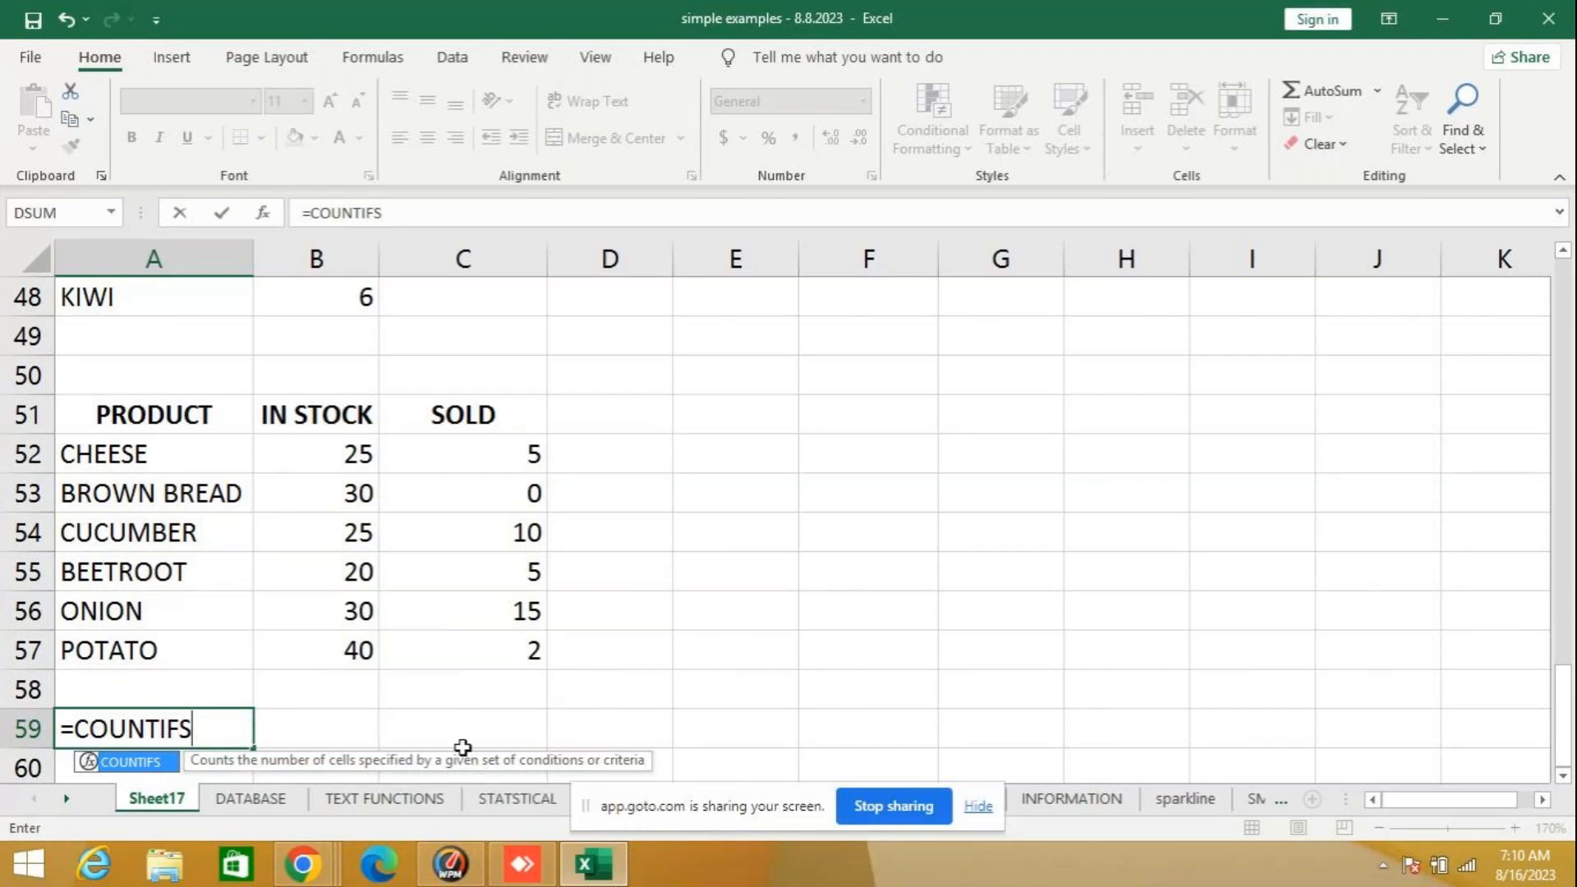
type("(")
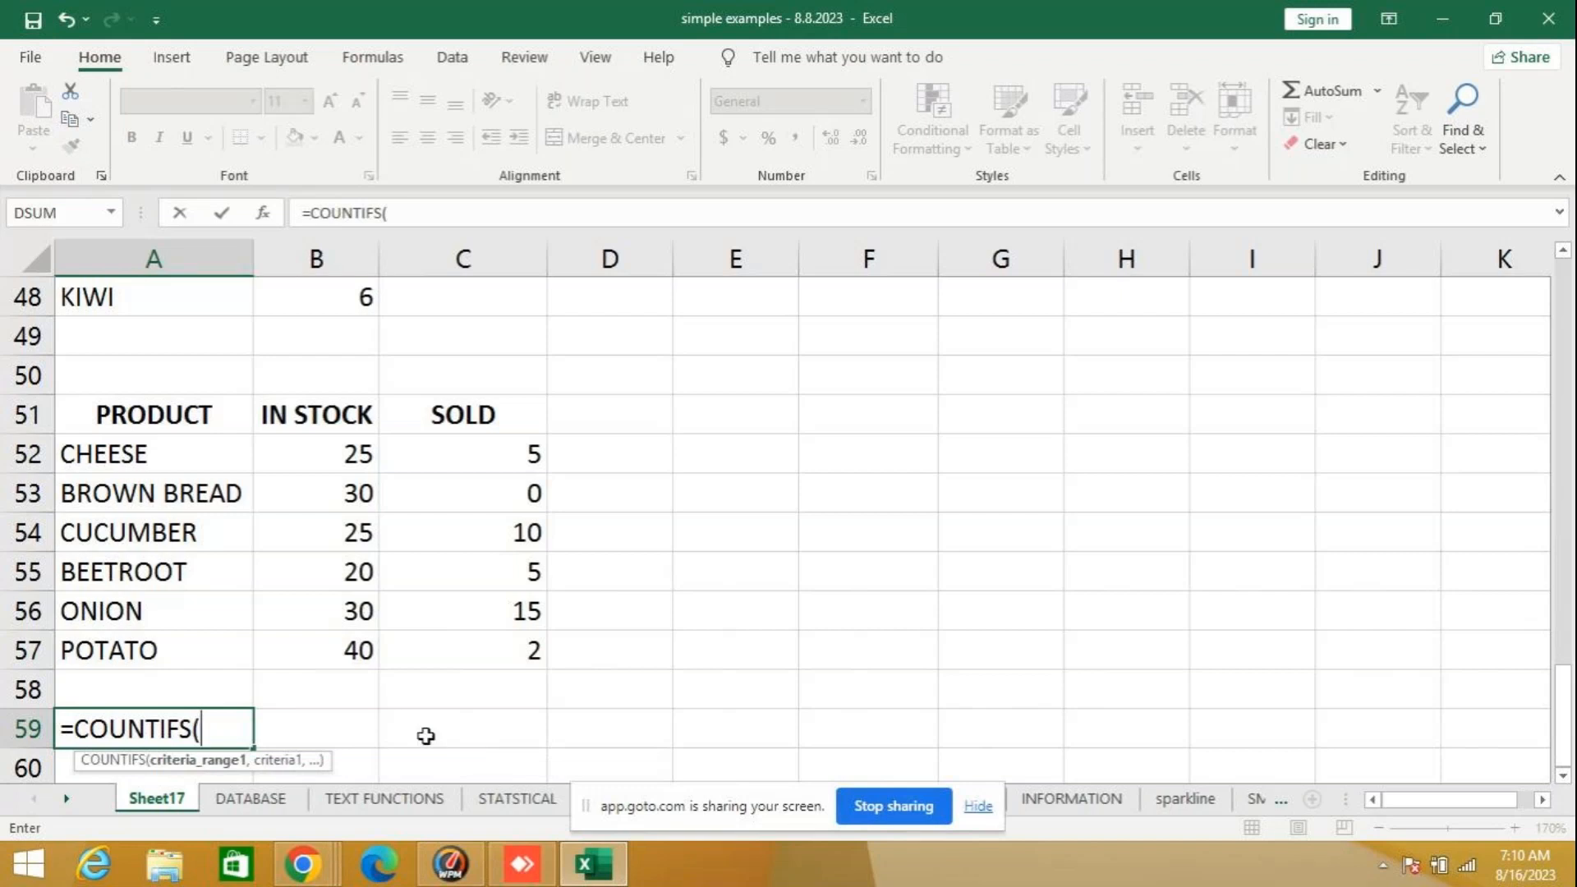
key("BackSpace")
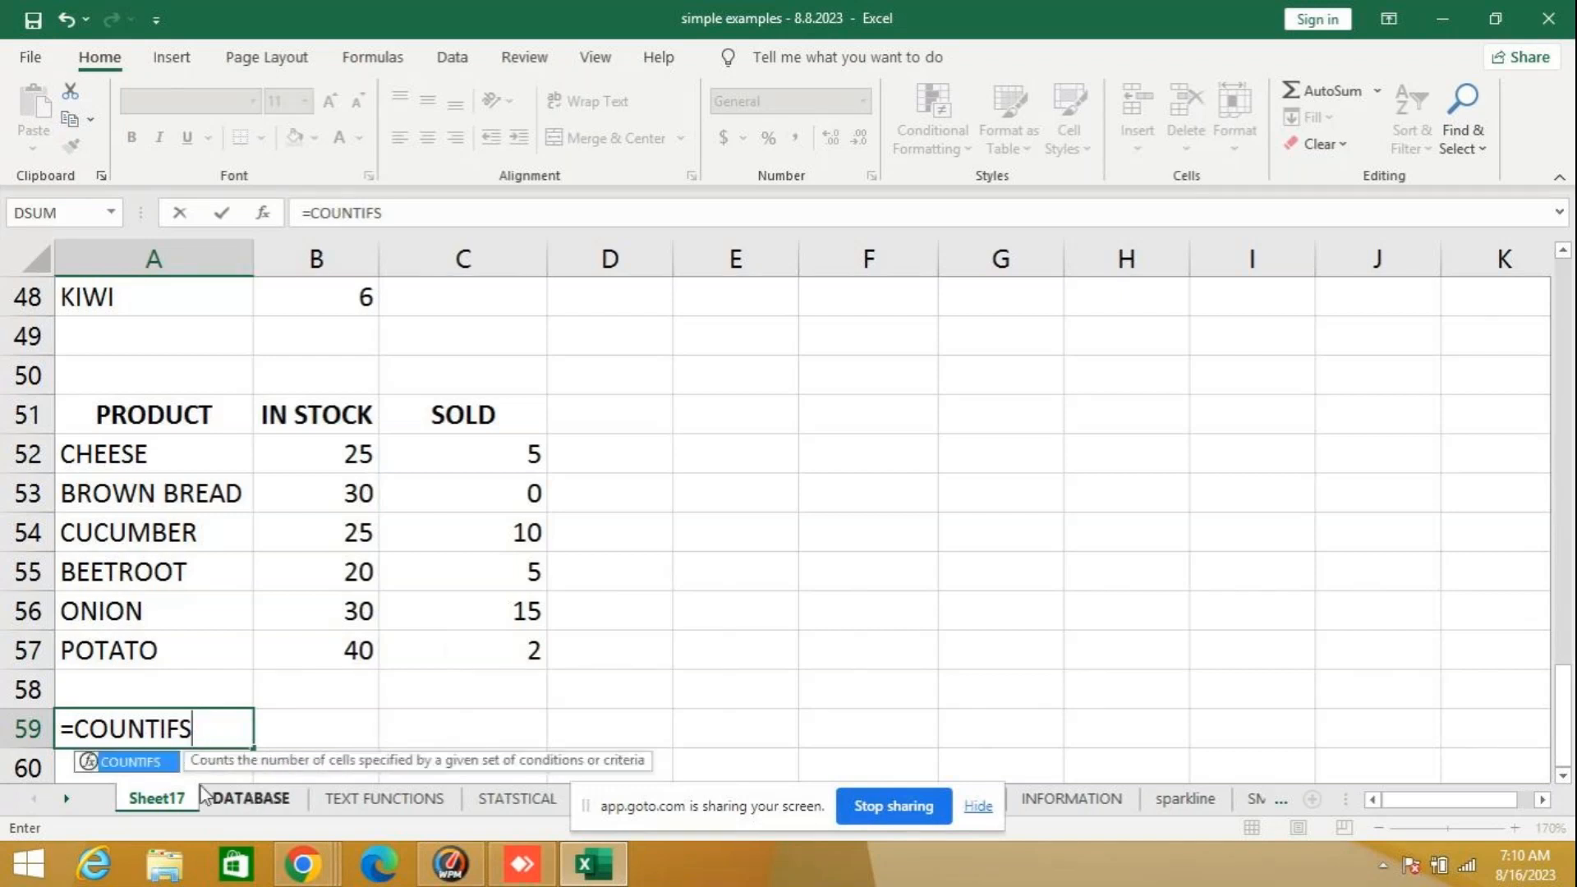
key("BackSpace")
key("BackSpace")
key("BackSpace")
key("BackSpace")
key("BackSpace")
key("BackSpace")
key("BackSpace")
key("BackSpace")
key("BackSpace")
key("Escape")
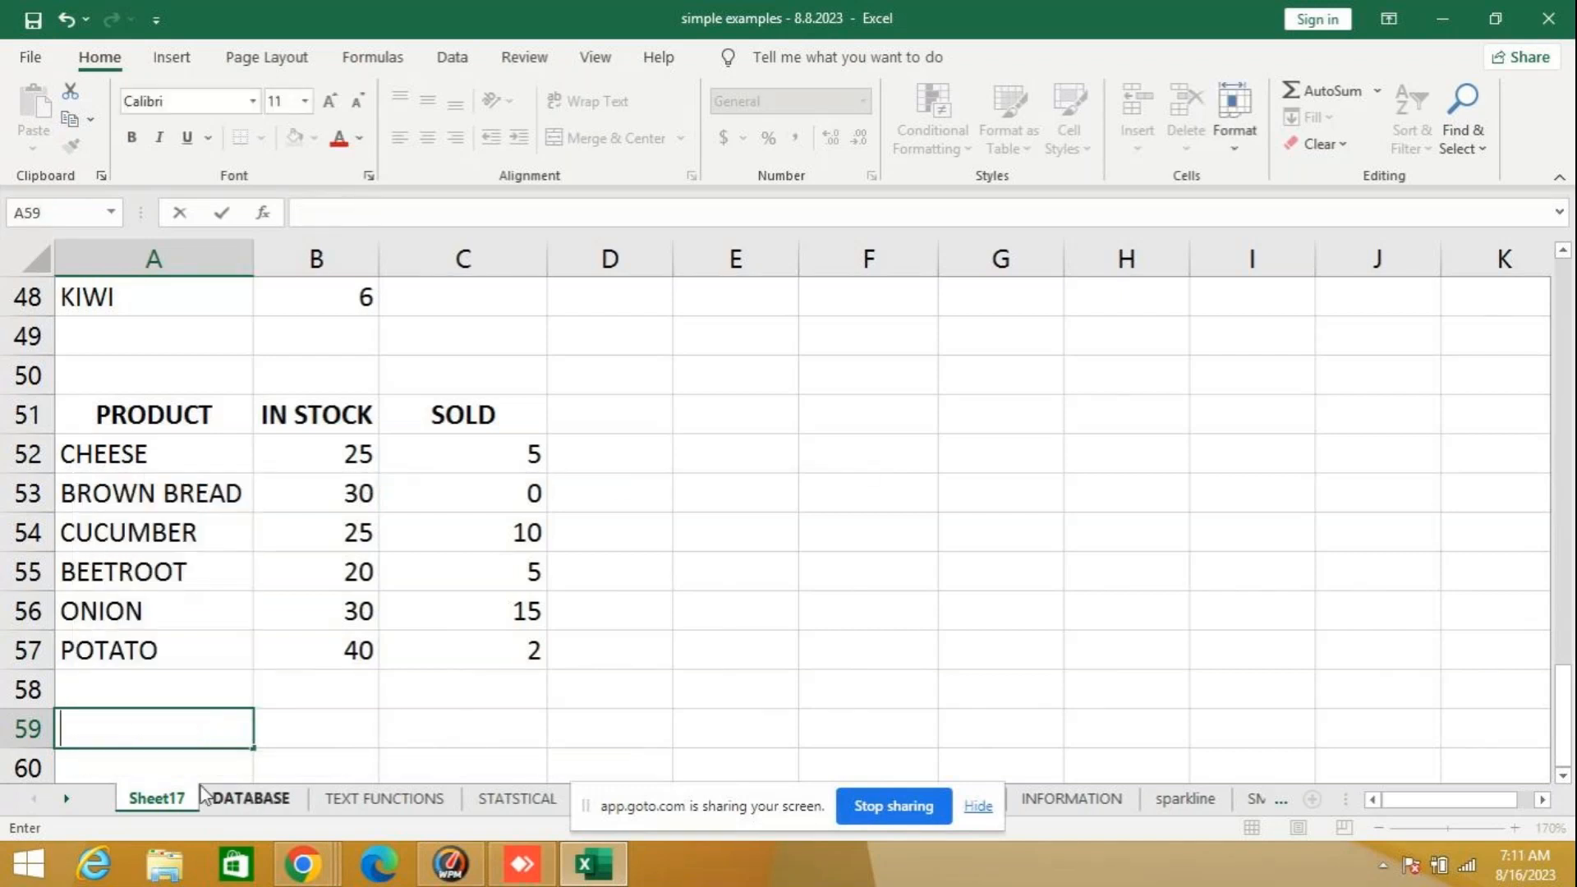
- Examine the COUNTIFS example in D21 of the STATSTICAL sheet and return to Sheet17
left_click(552, 802)
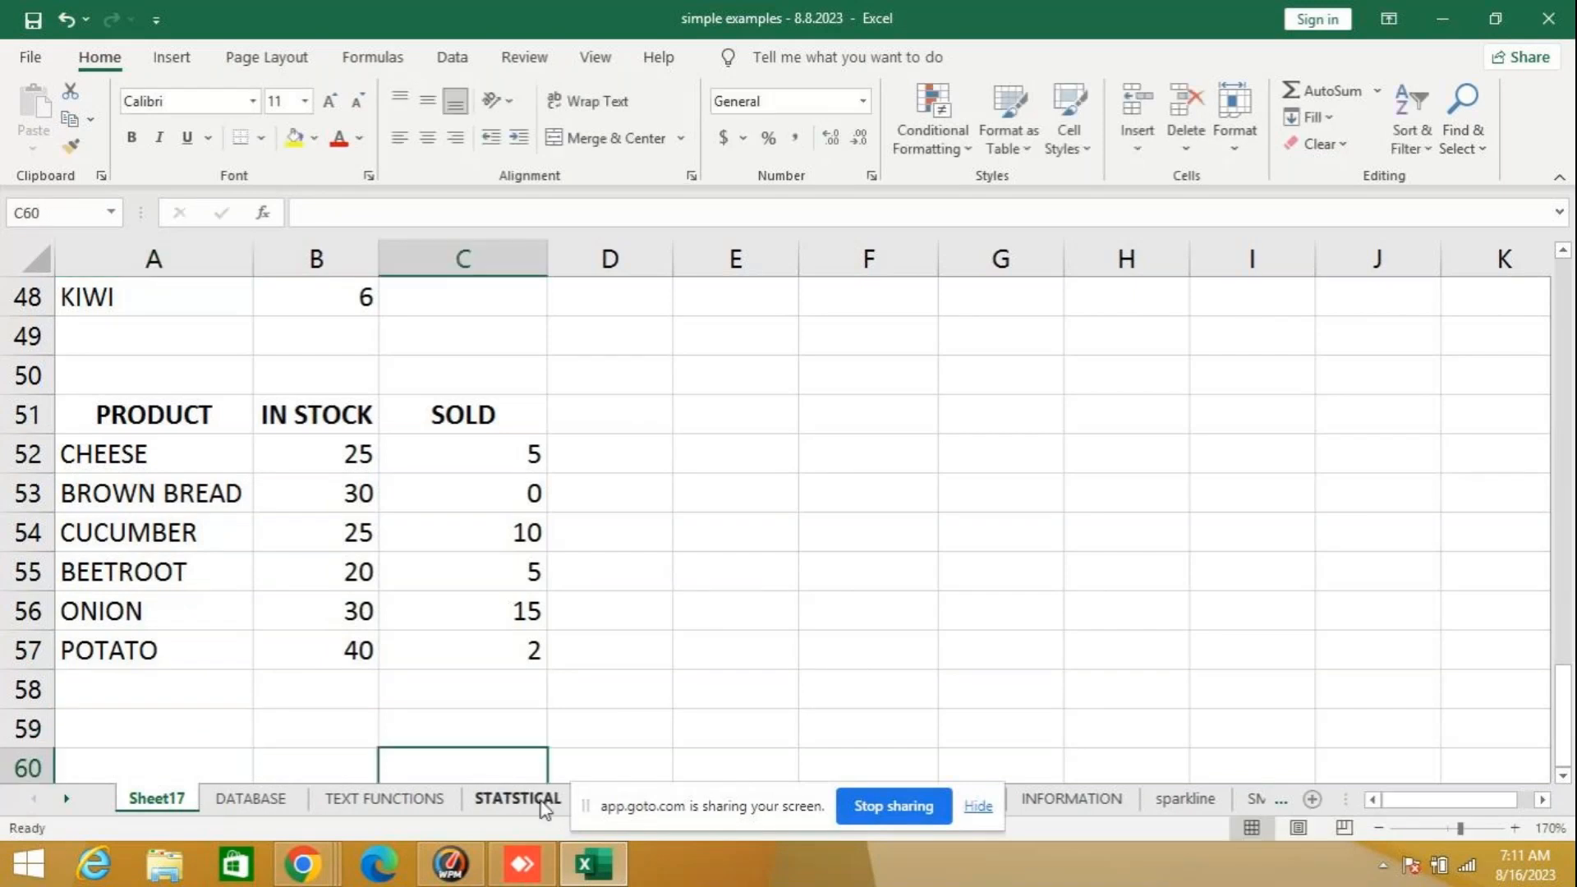
left_click(580, 710)
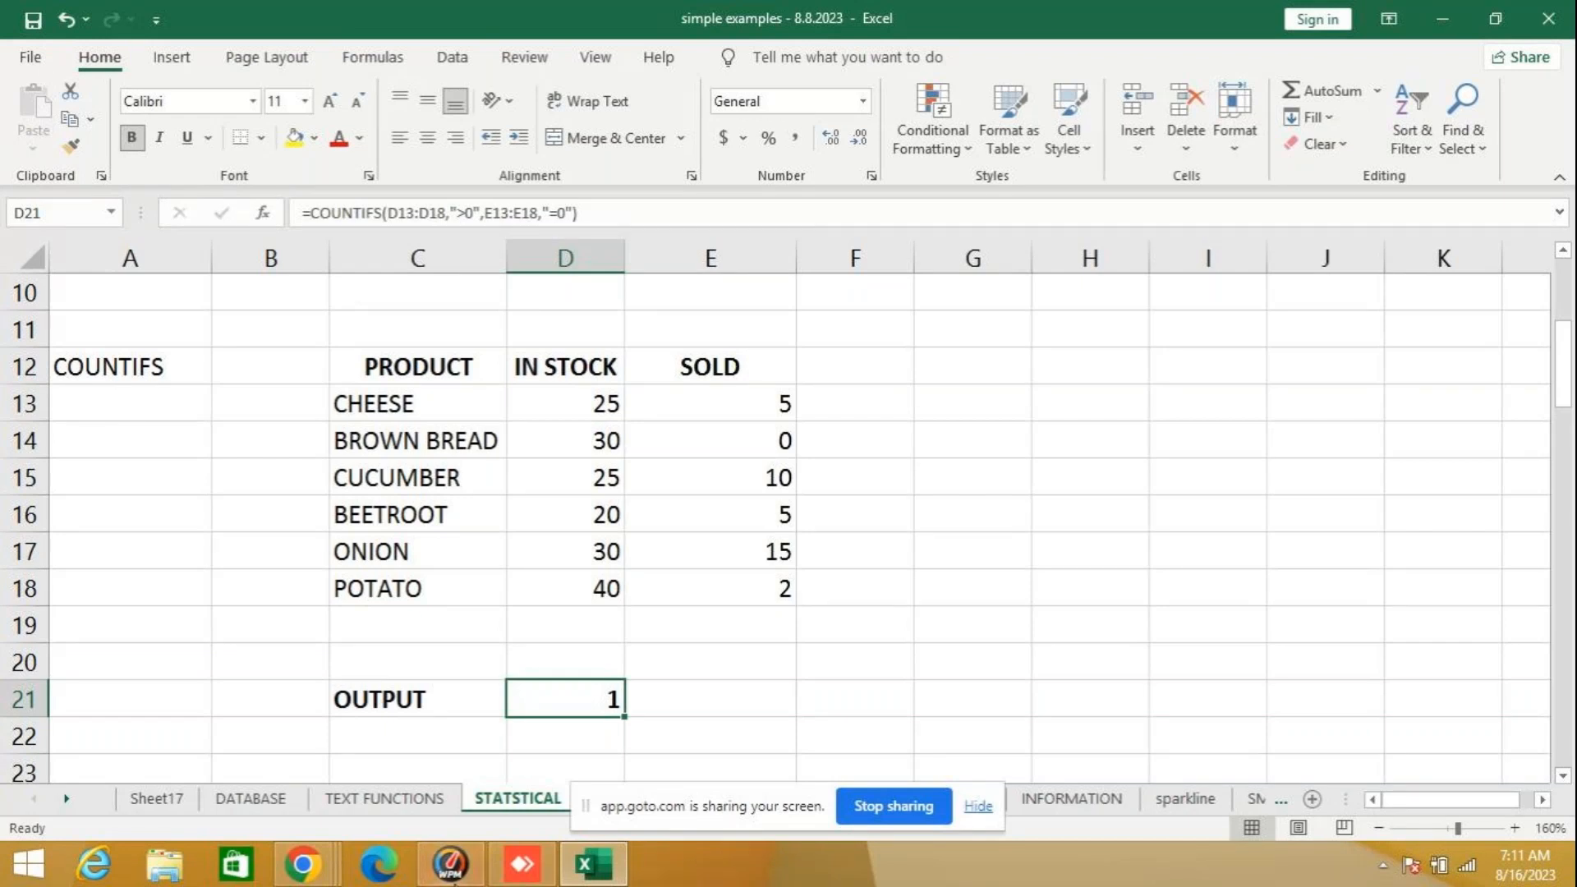
left_click(70, 802)
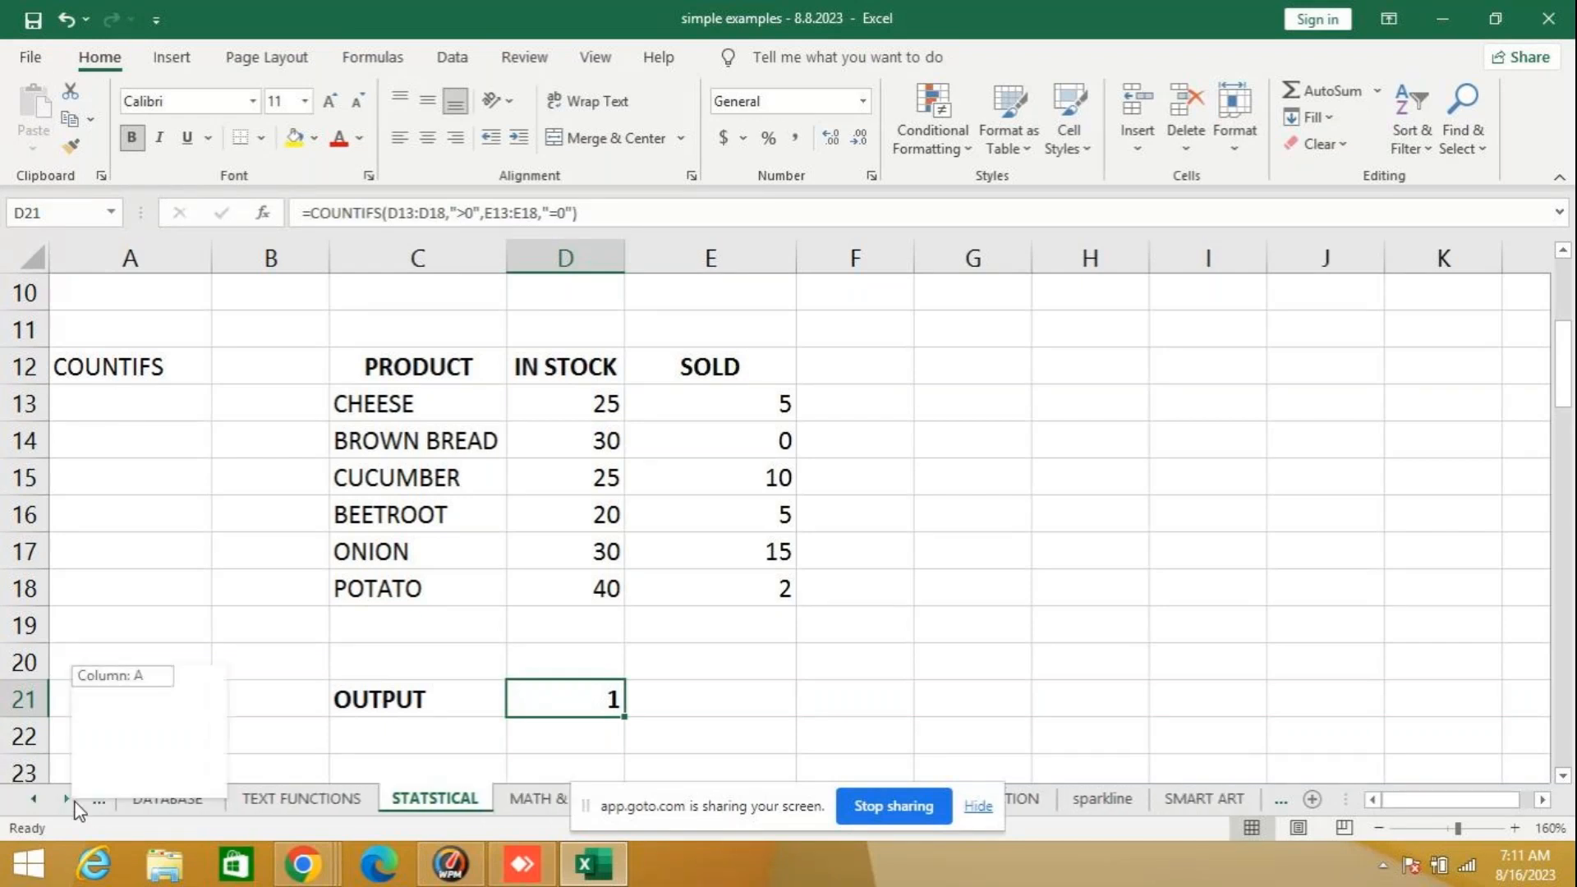
left_click(67, 802)
left_click(67, 802)
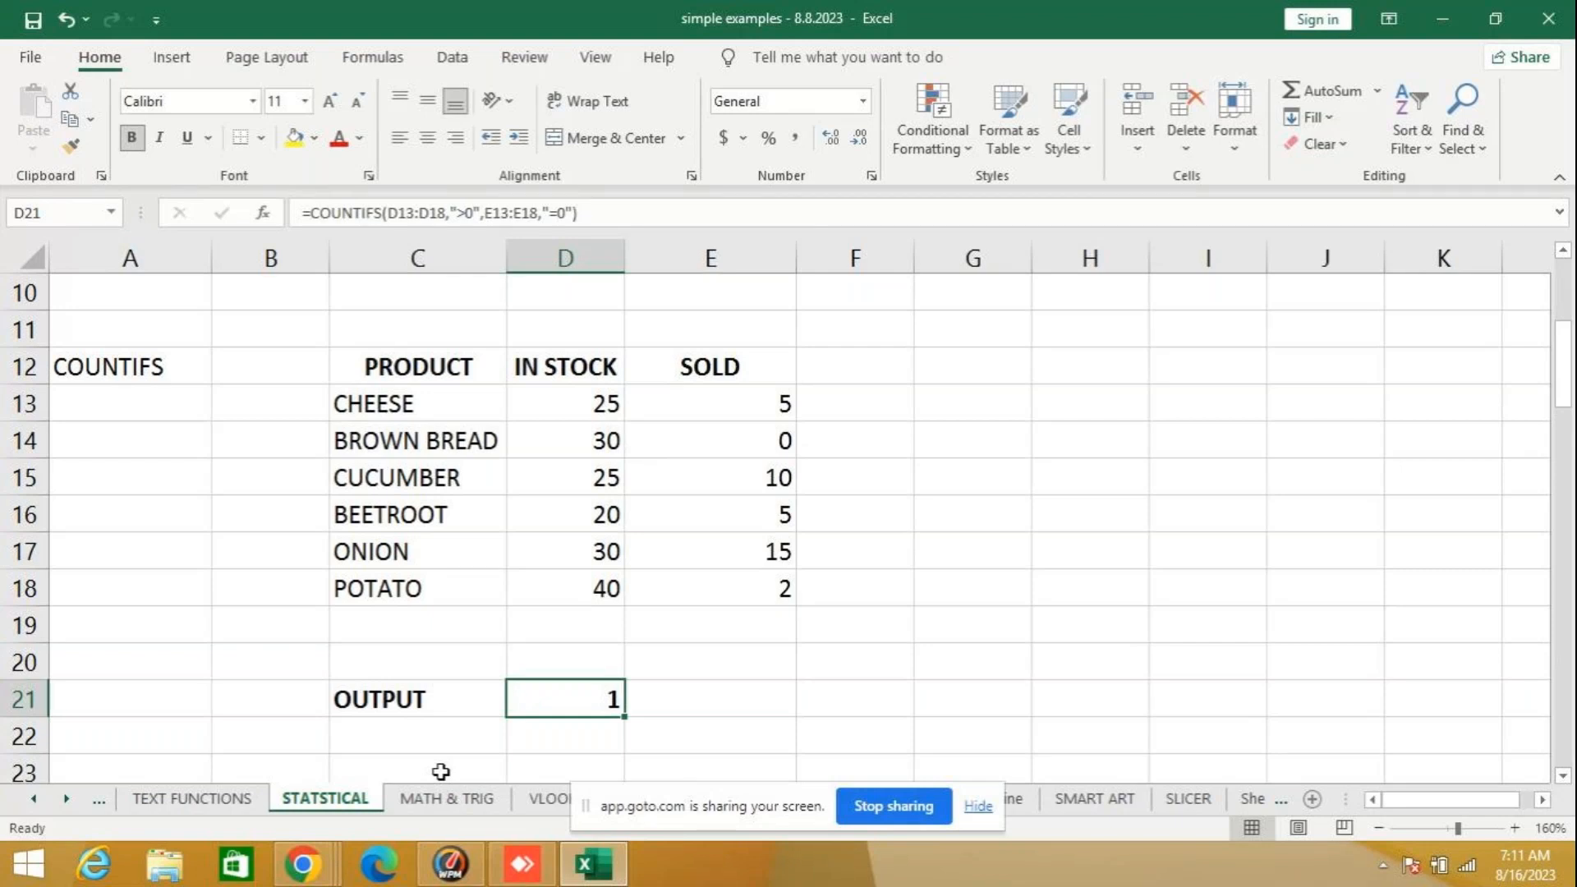
left_click(31, 797)
left_click(31, 797)
left_click(156, 799)
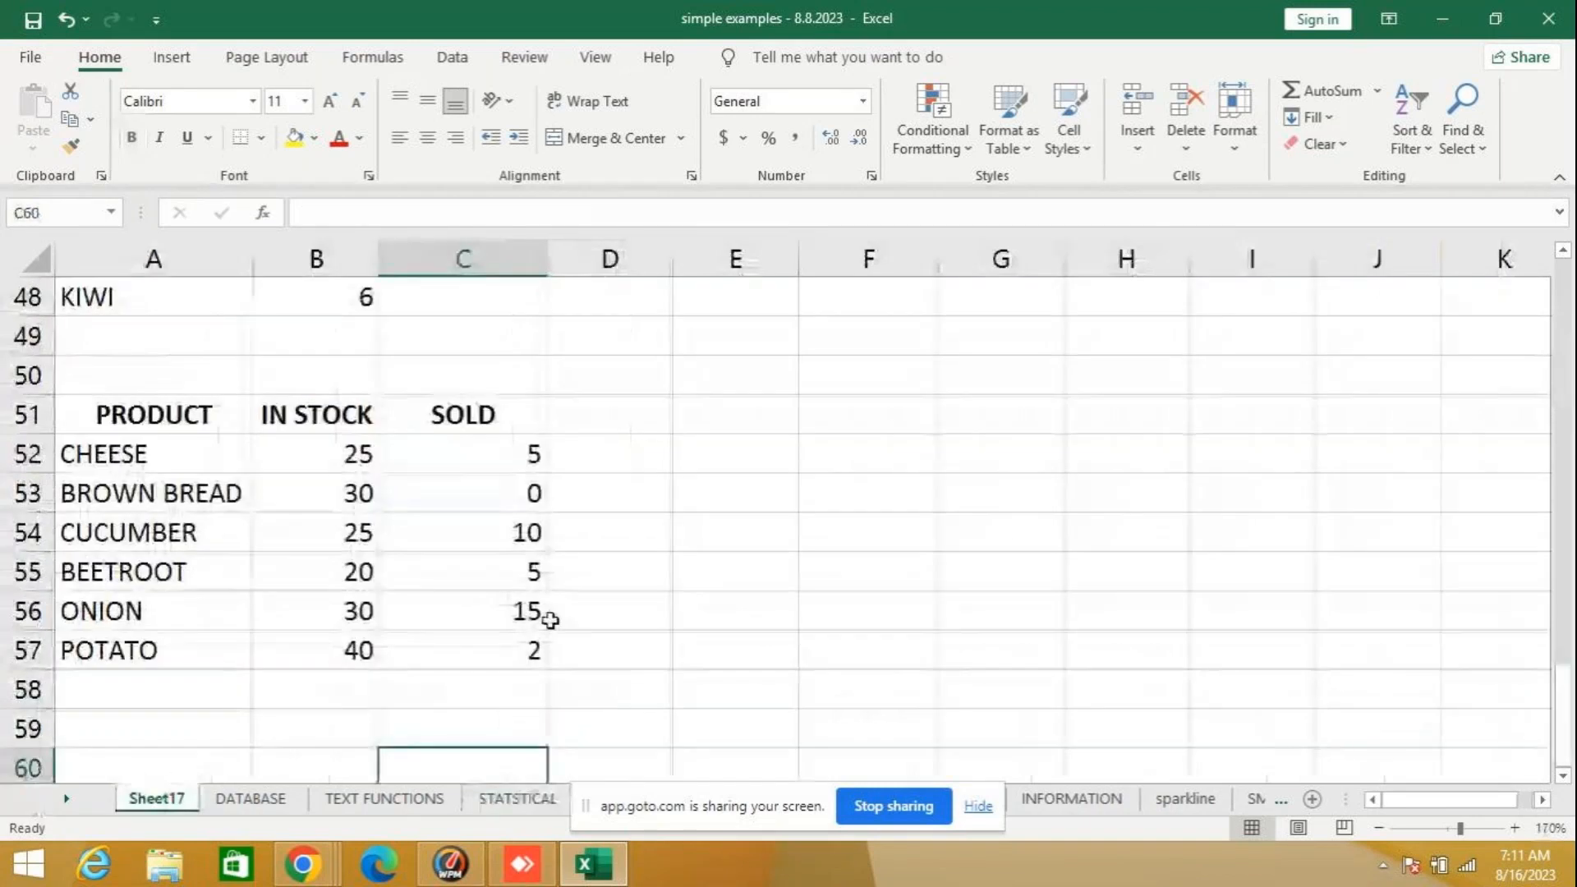
- Start a COUNTIFS formula in A59 with the IN STOCK condition B52:B57>"0" as its first argument
left_click(186, 720)
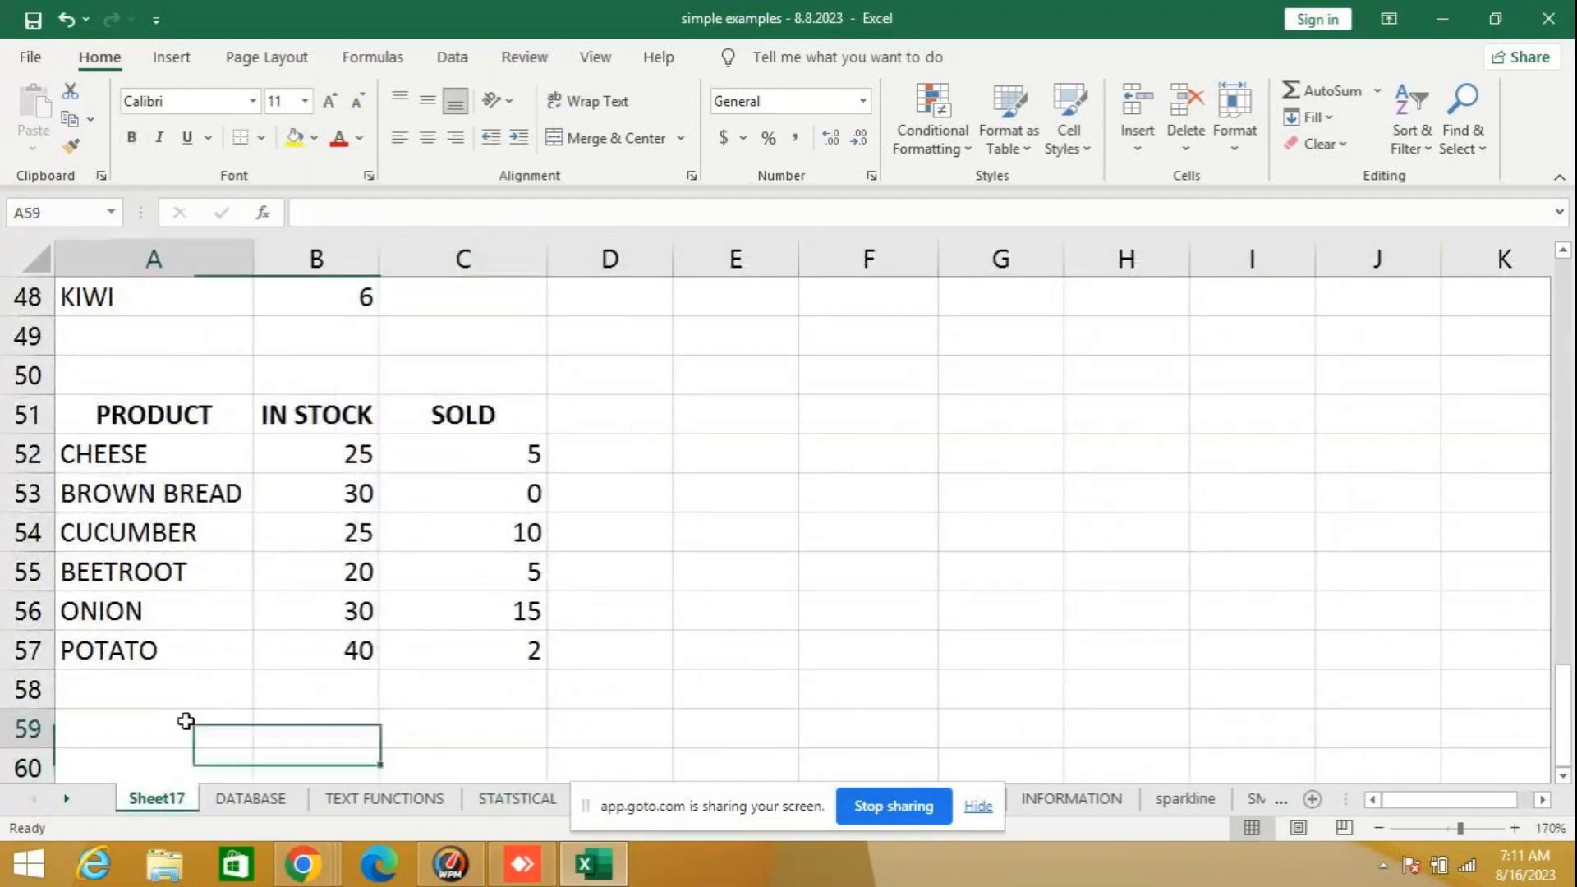
type("=")
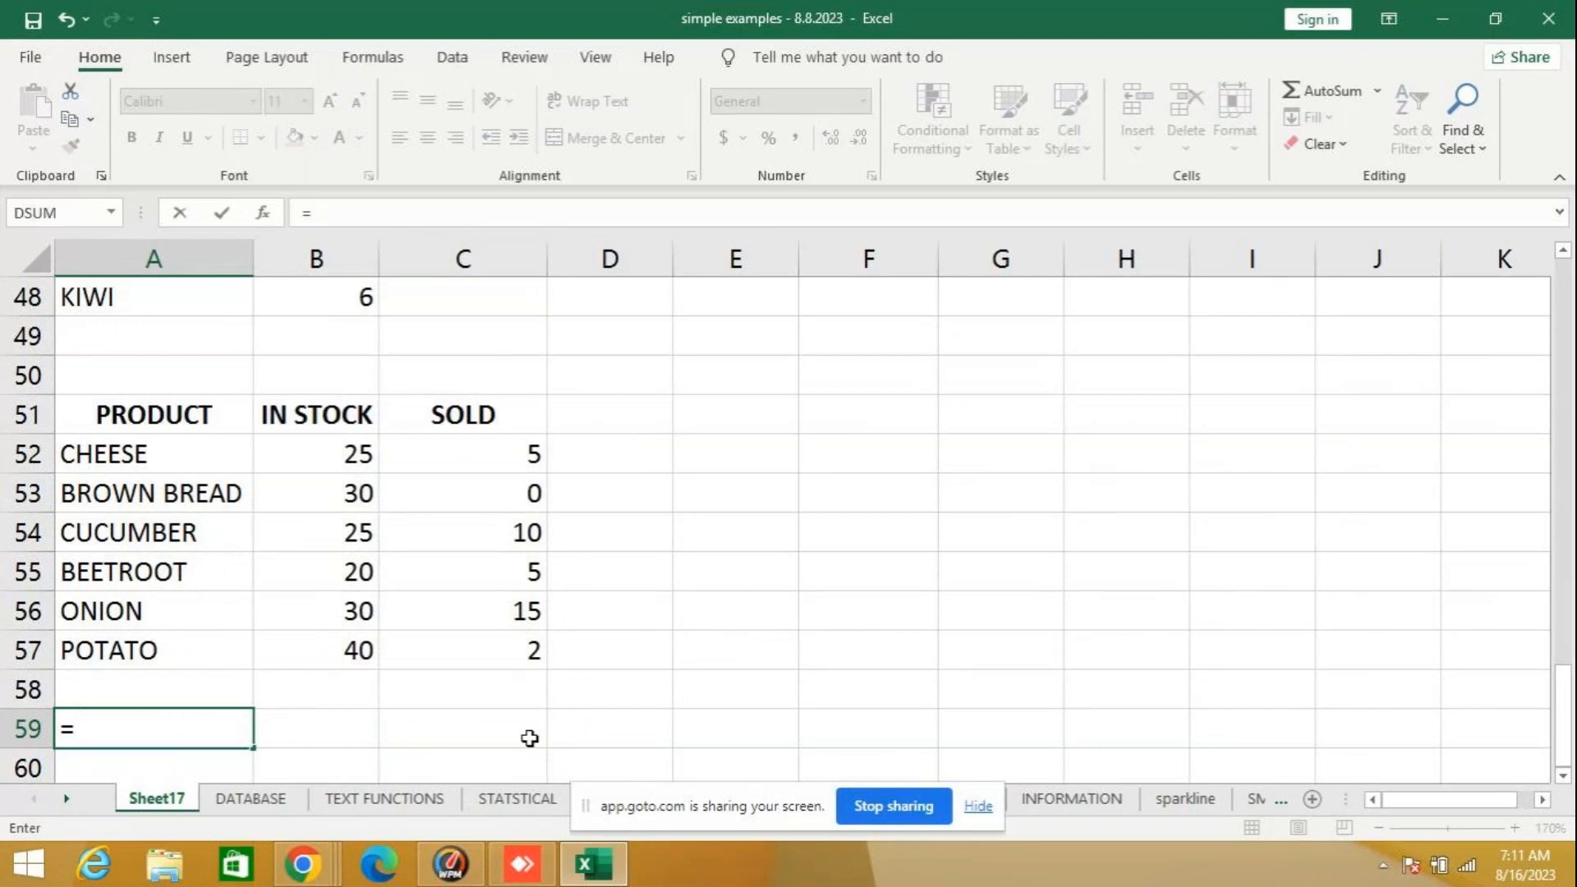
type("COUNTIF")
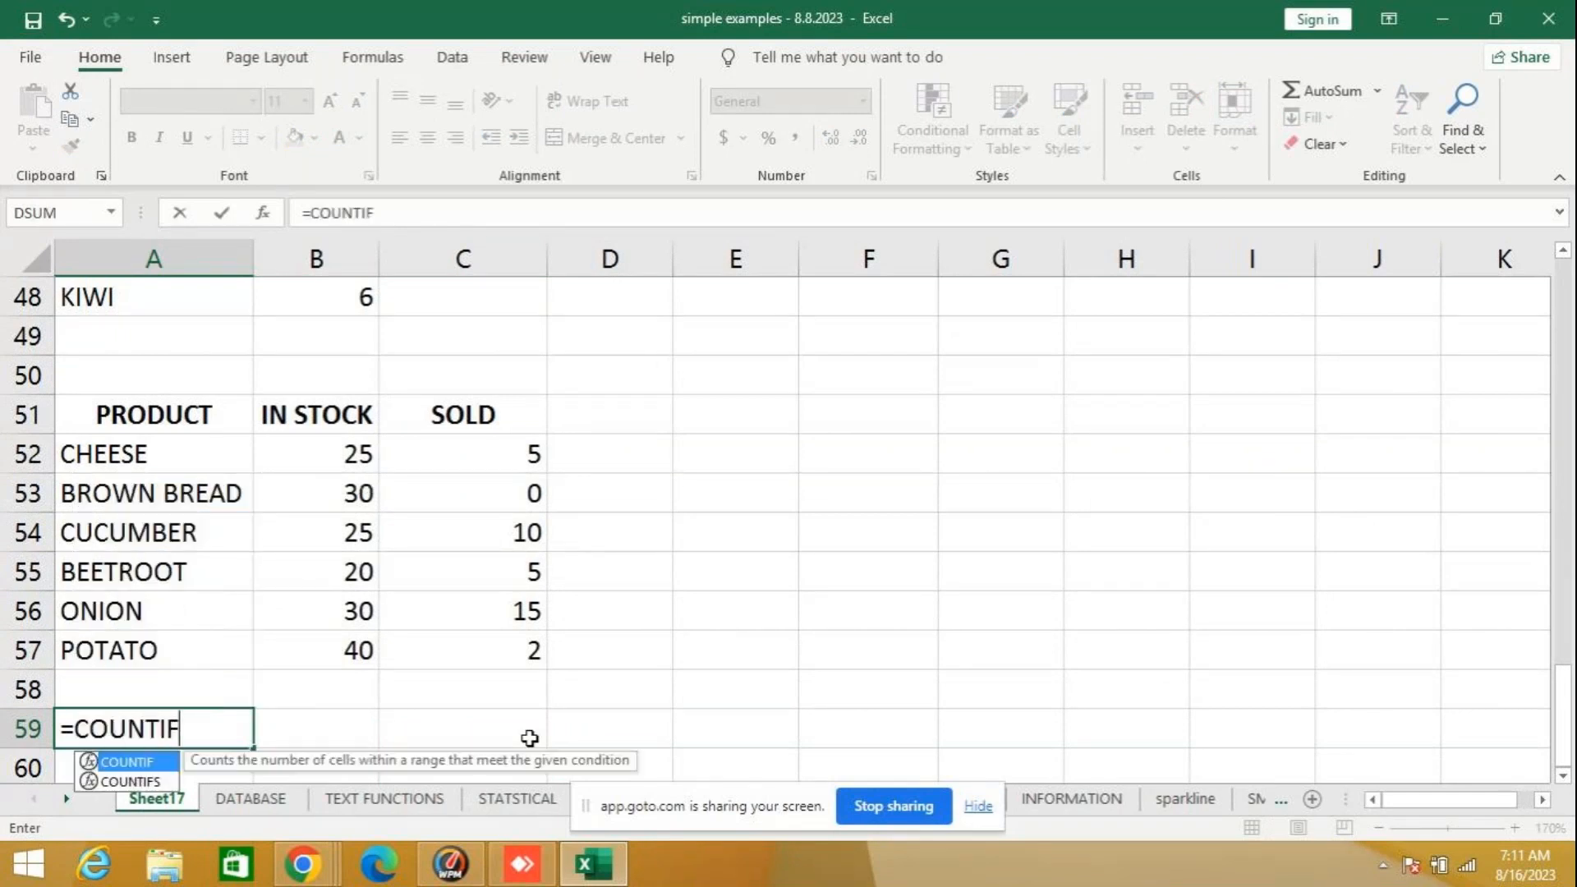
type("S(")
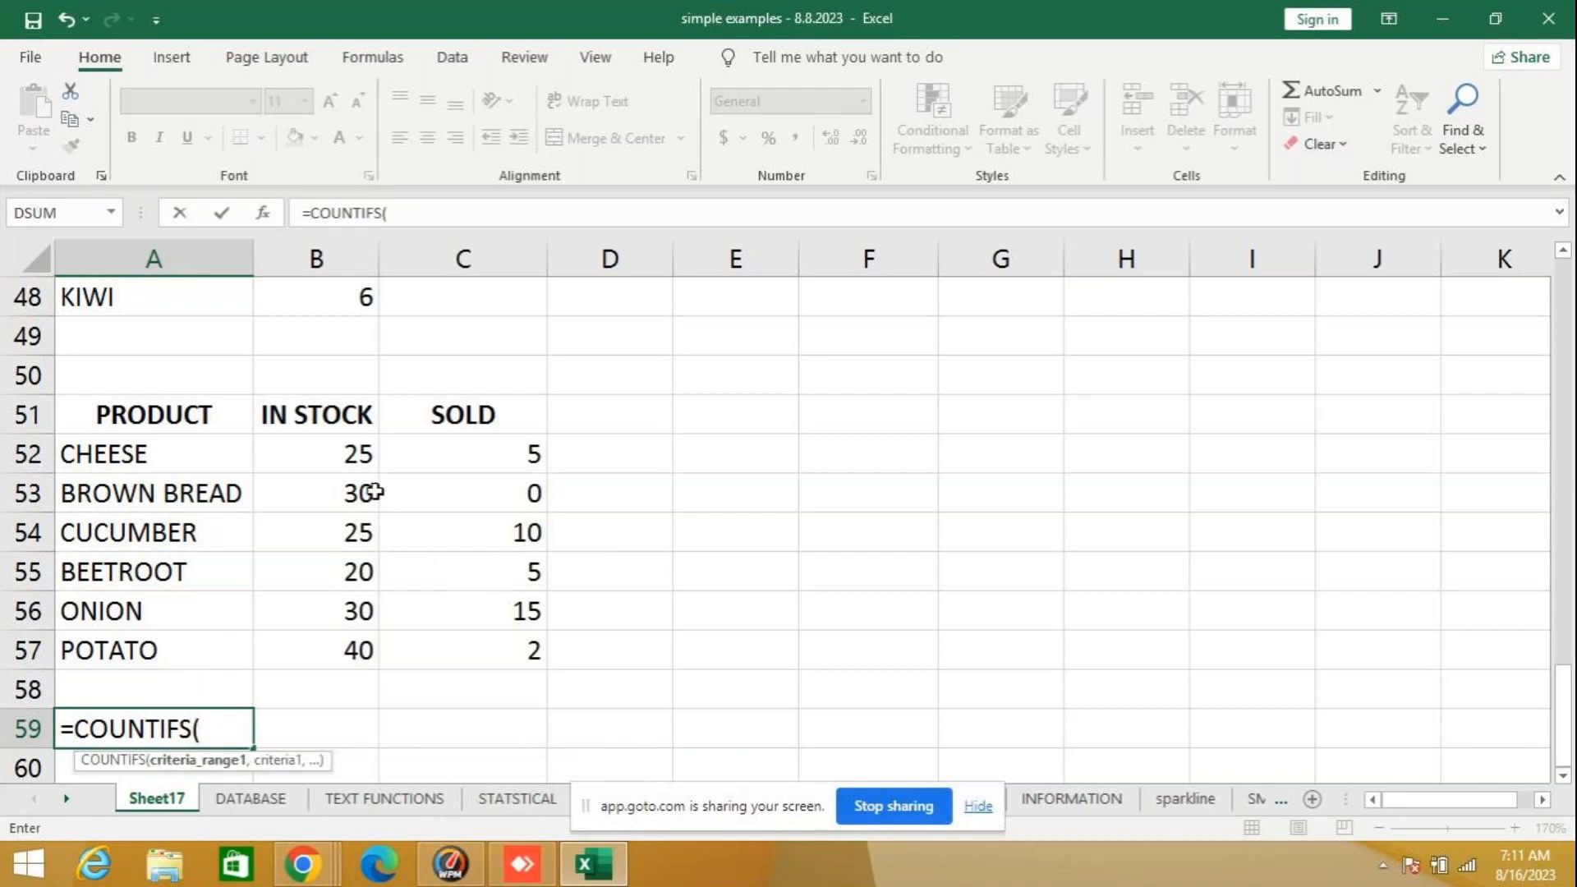
left_click_drag(341, 453, 338, 651)
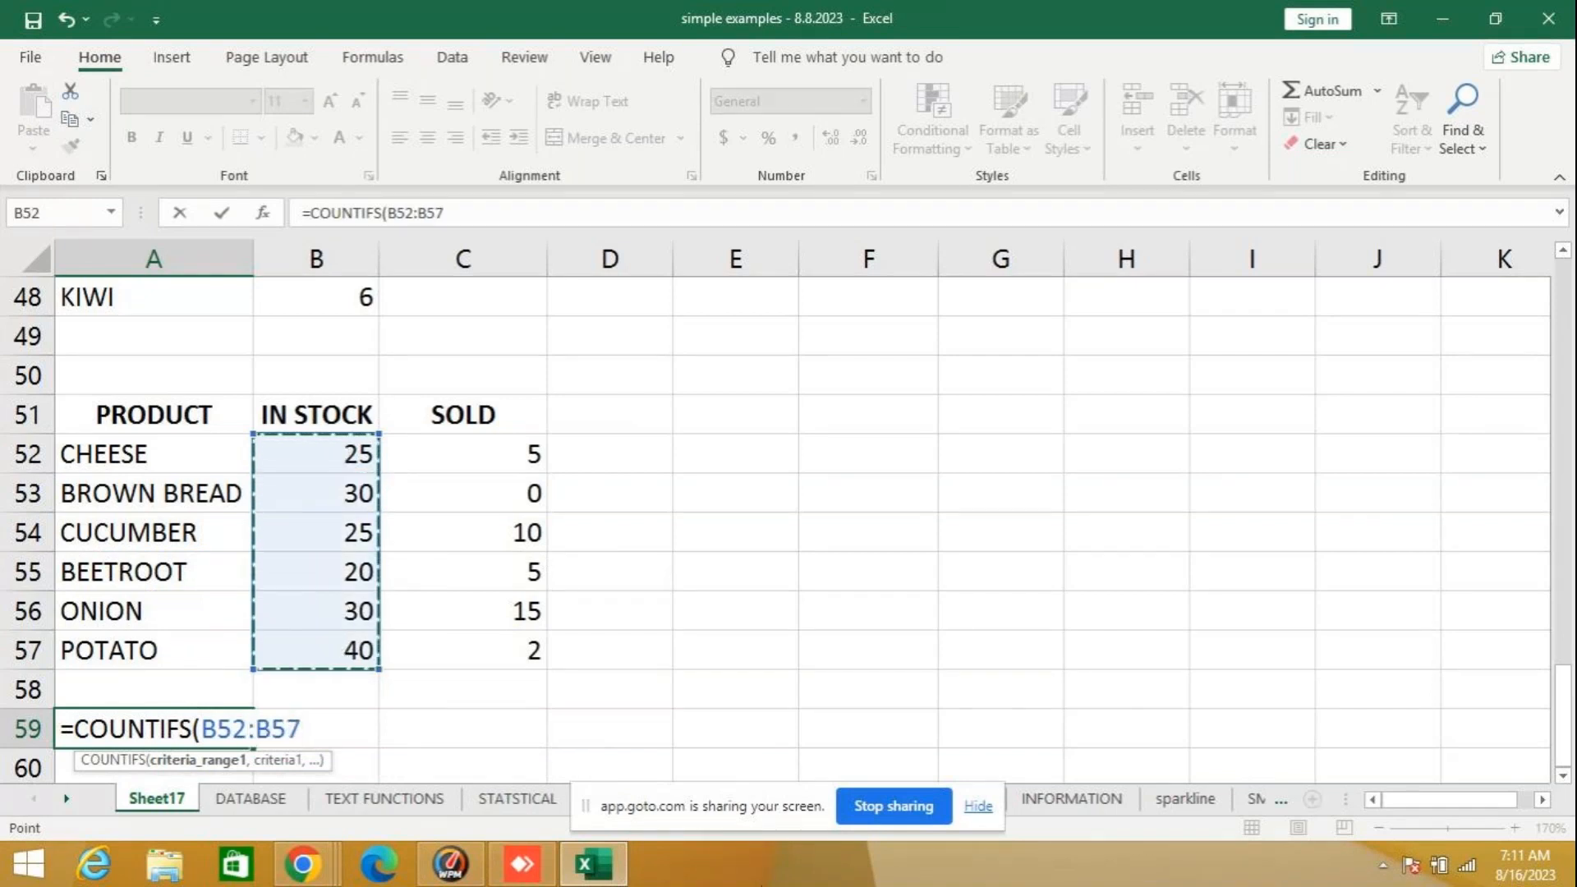
type(">")
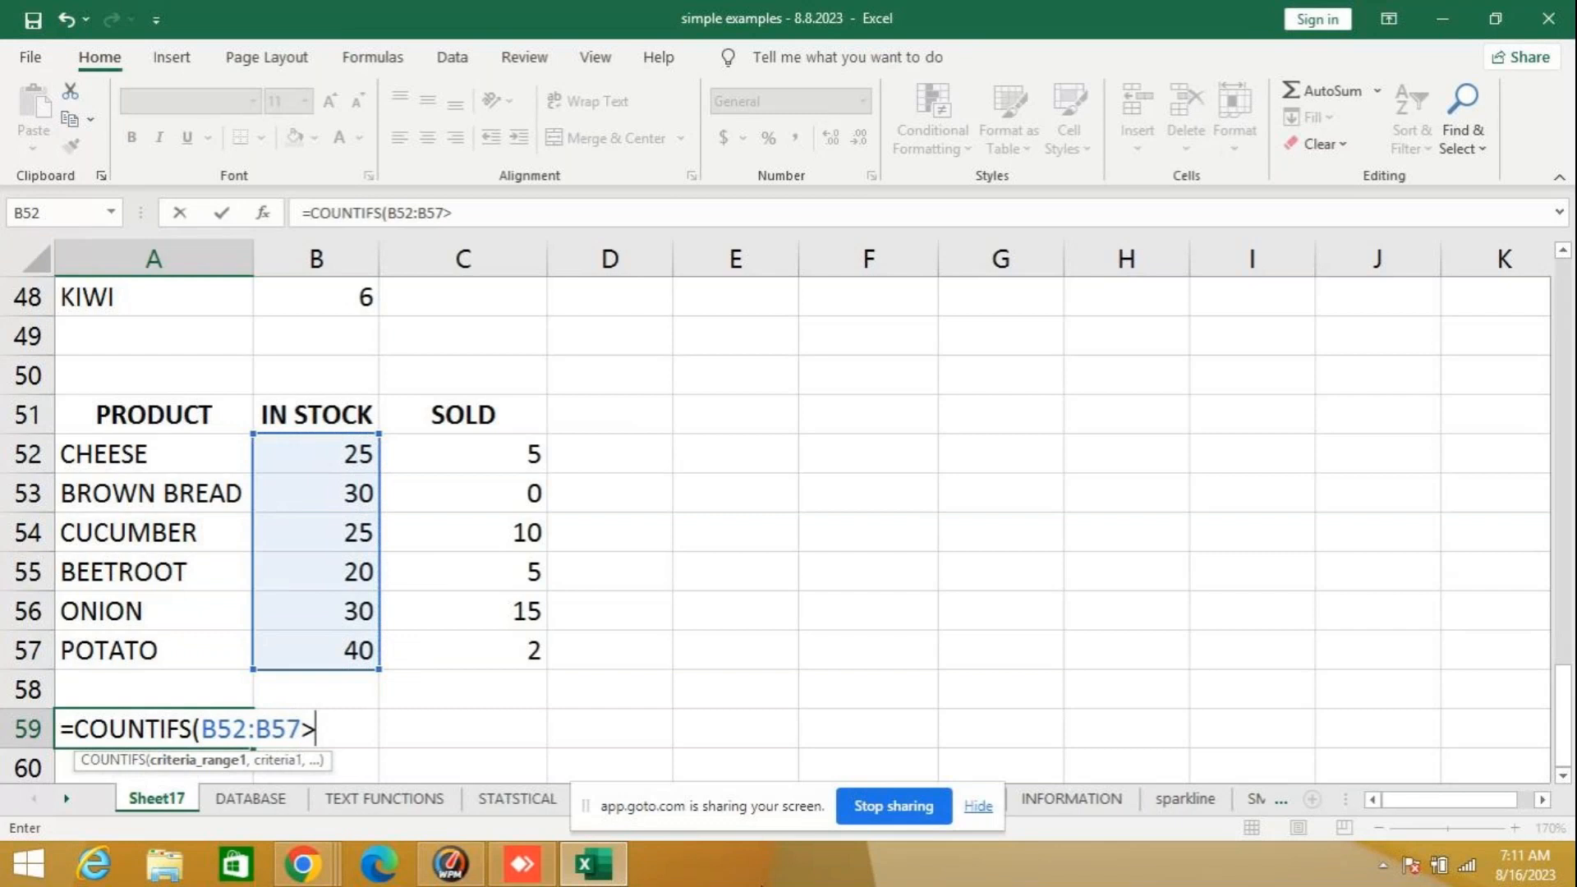
type("\"0\",")
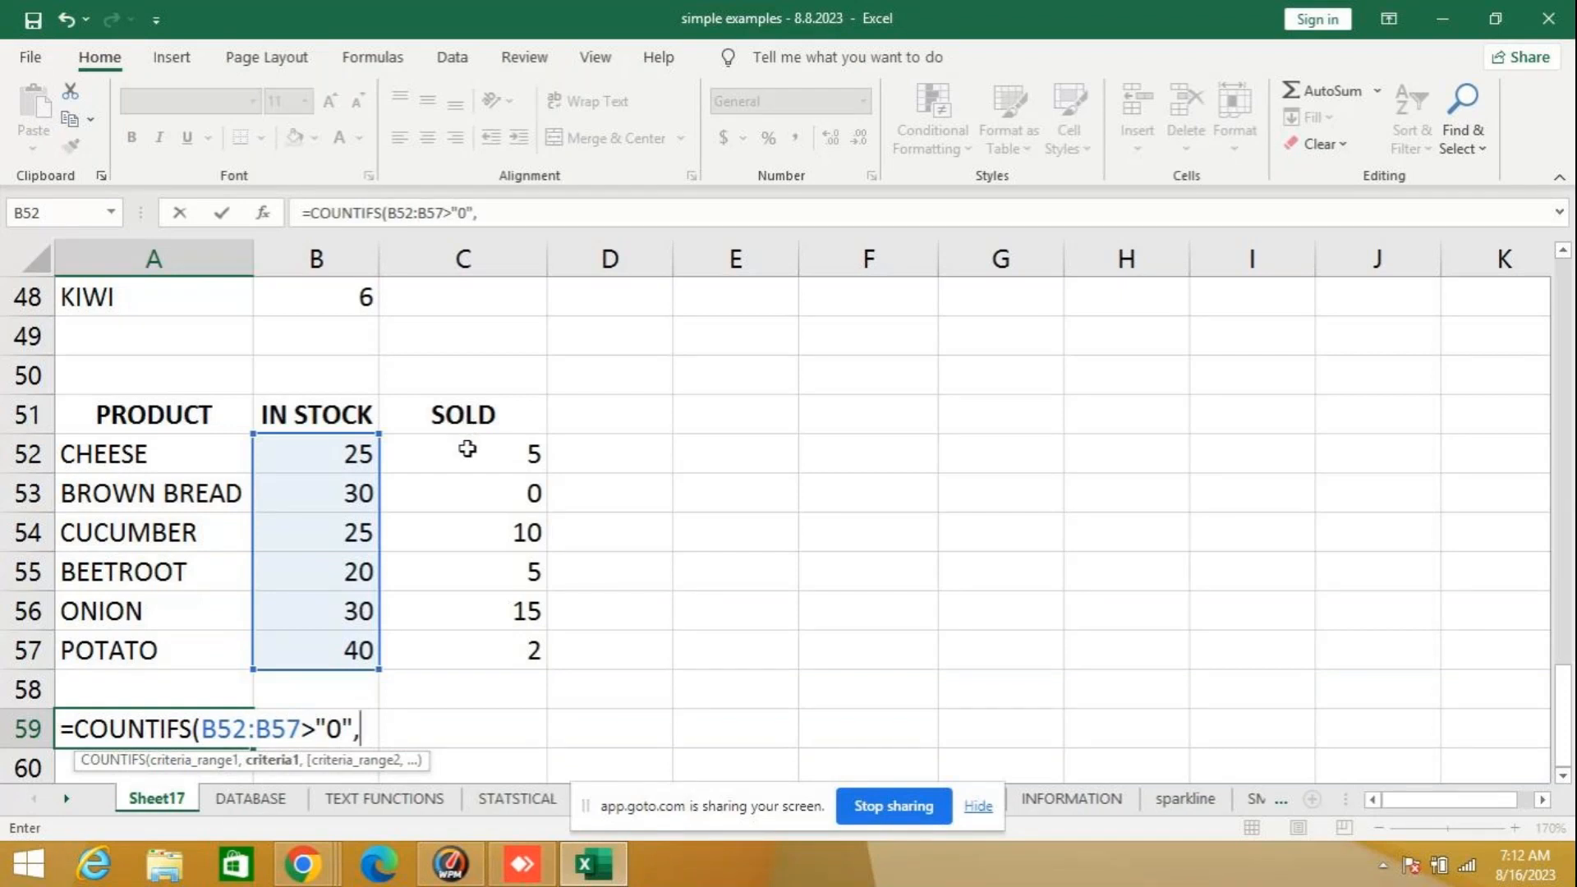
- Add the SOLD condition C52:C57="0" to the A59 formula and try to enter it without a closing parenthesis
left_click_drag(468, 449, 479, 653)
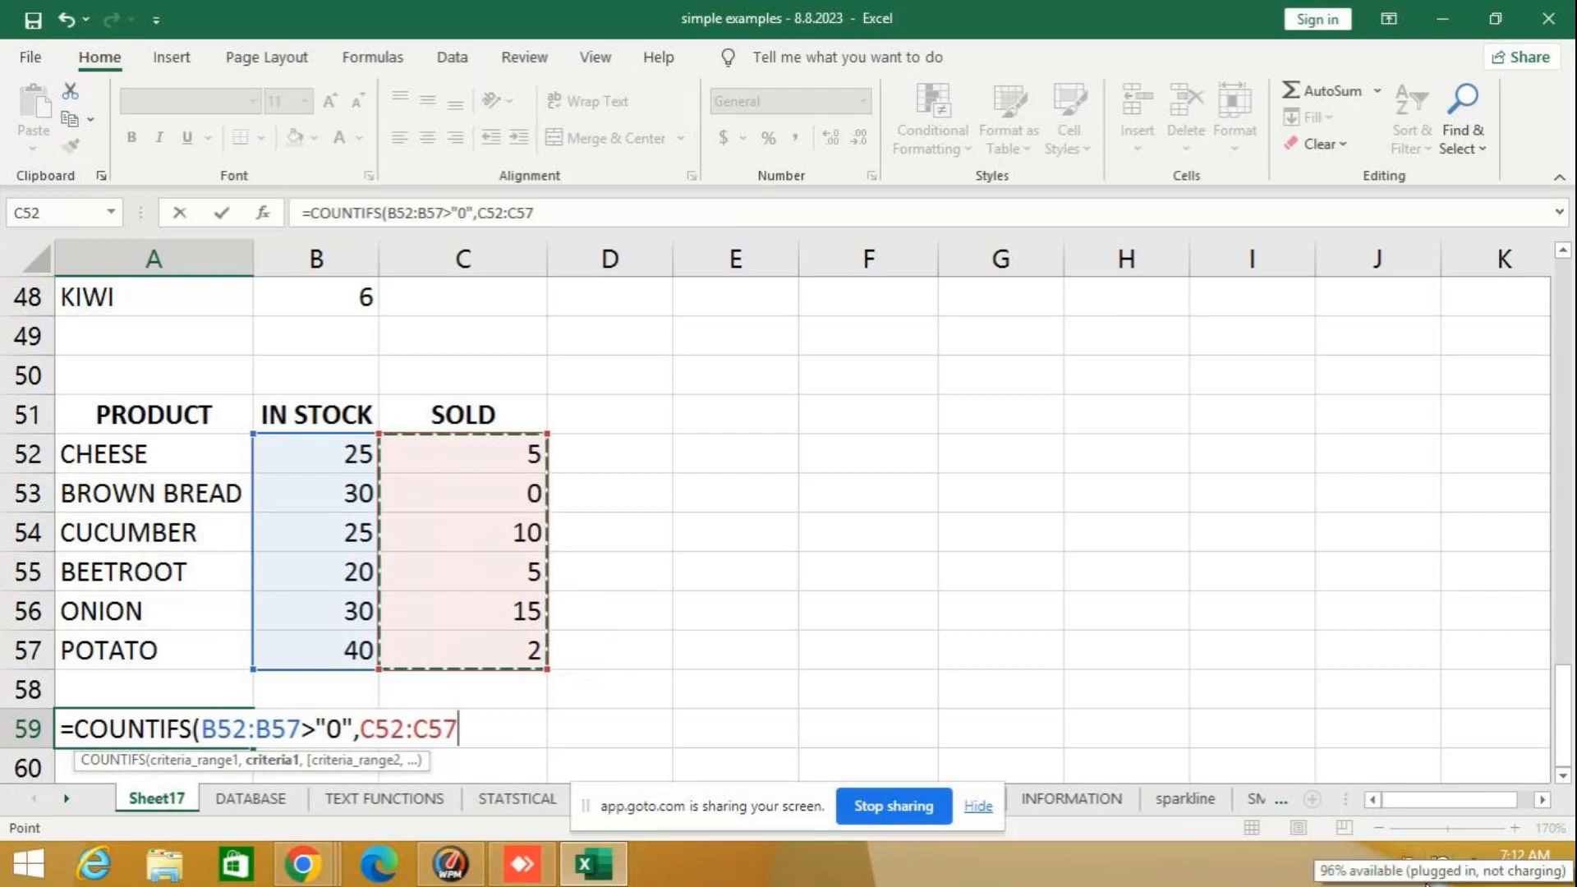
type("=\"0\"")
key("Return")
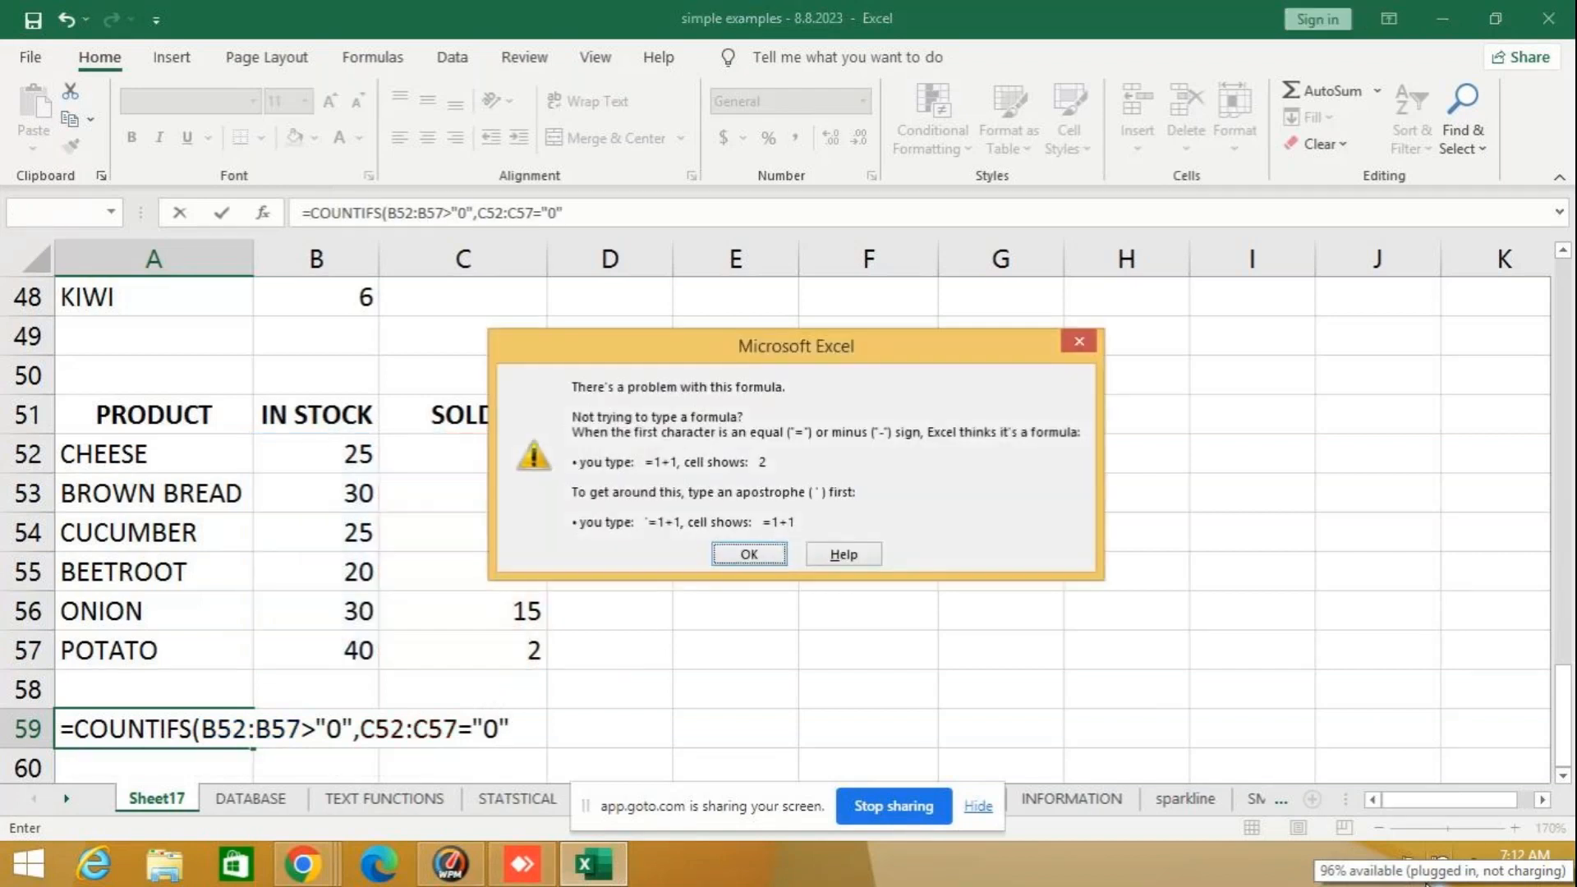
key("Return")
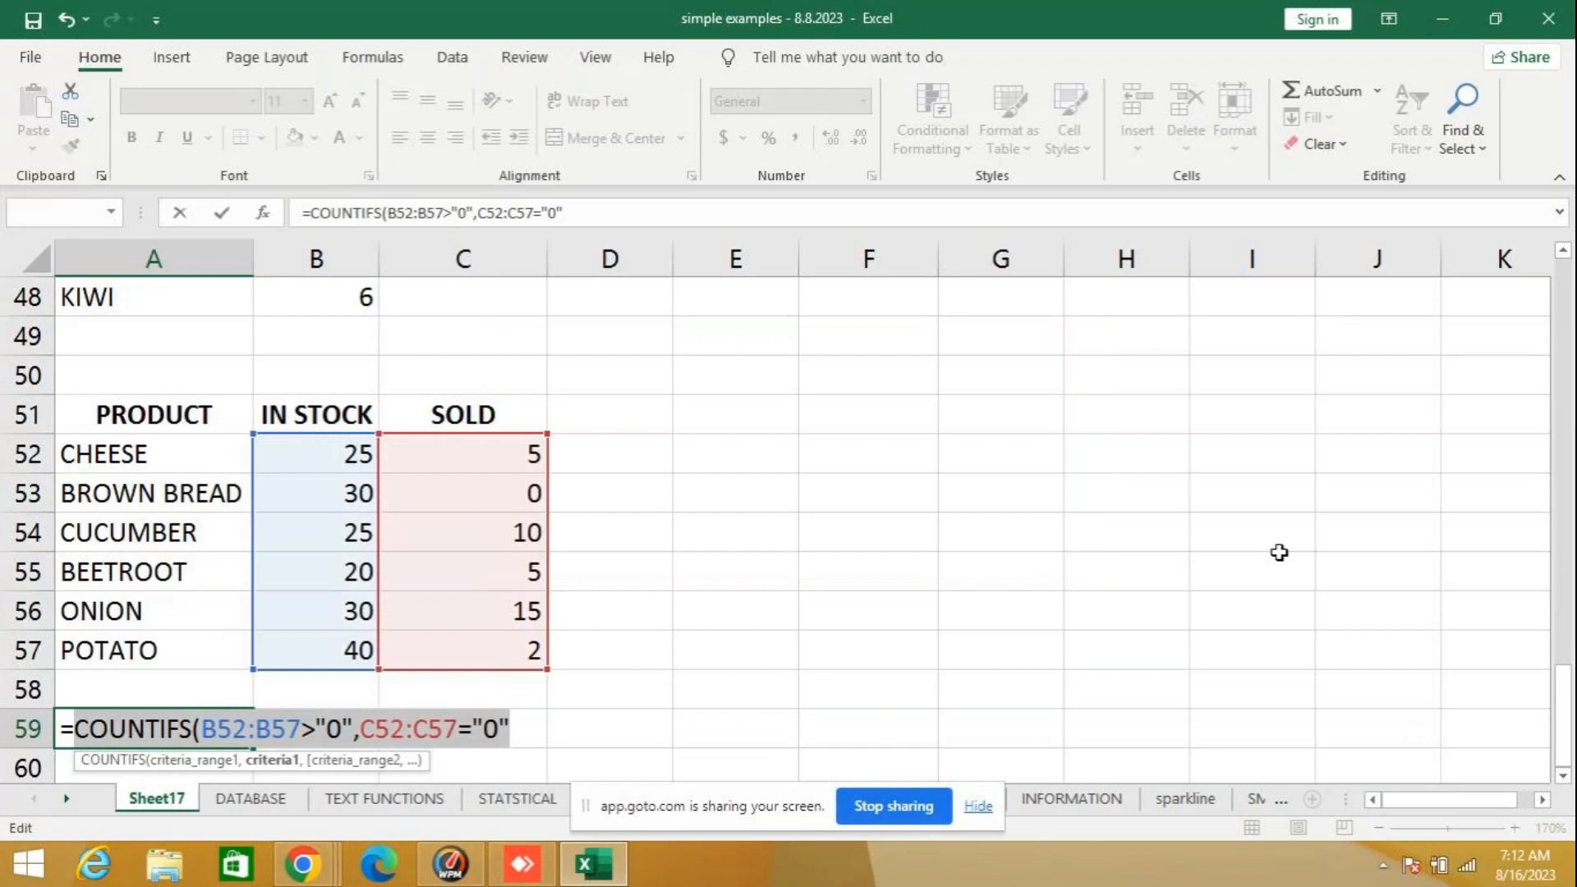
- Try to enter the A59 COUNTIFS formula with a closing parenthesis, and clear the cell
left_click(523, 732)
type(")")
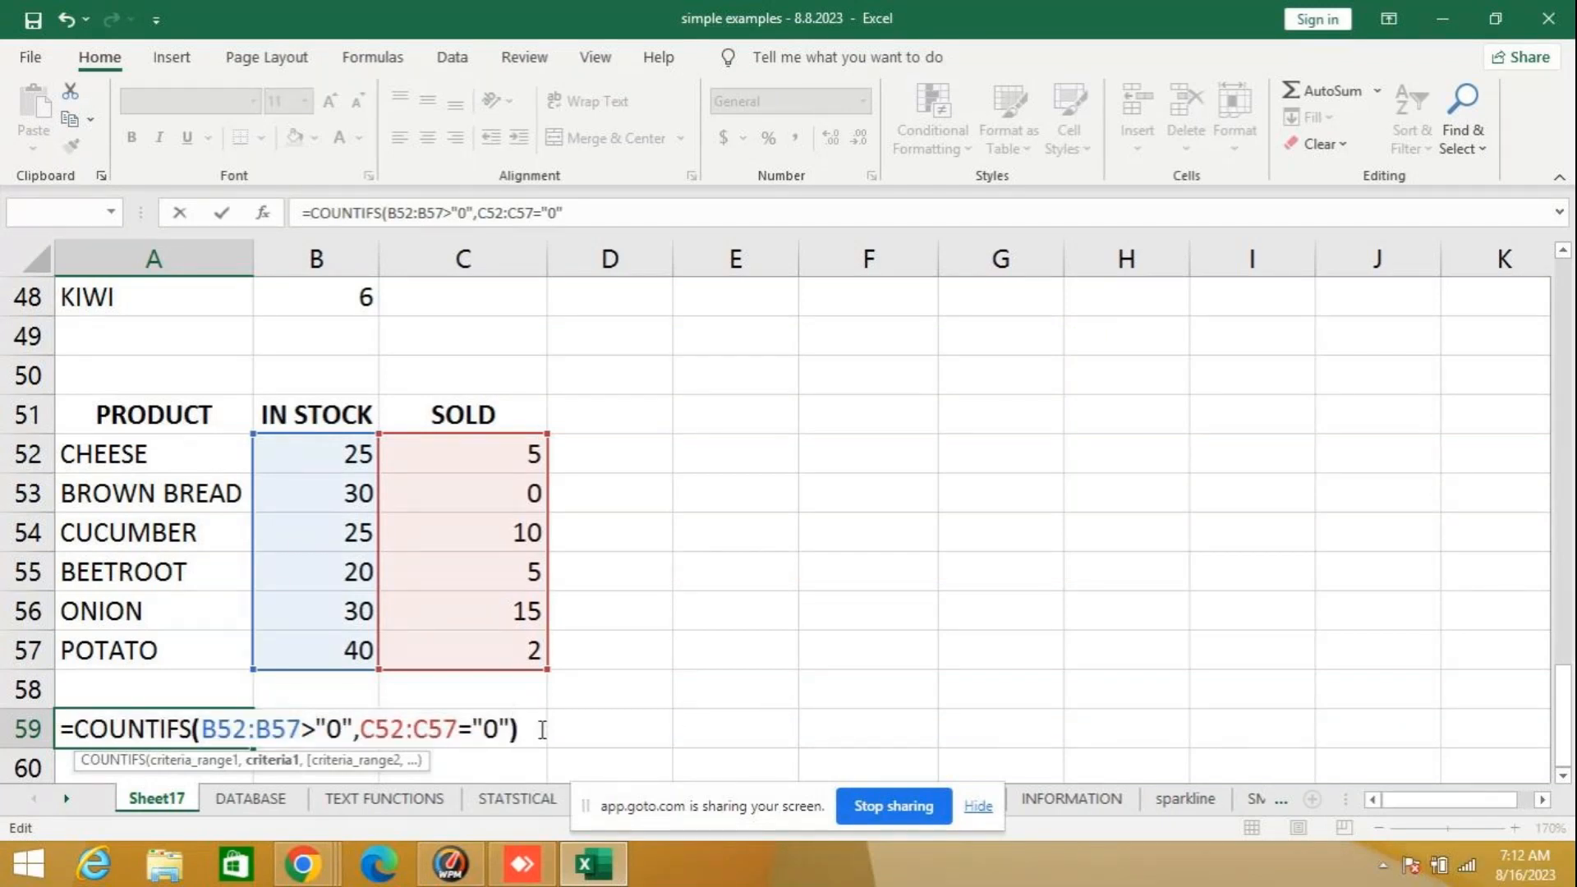
key("Return")
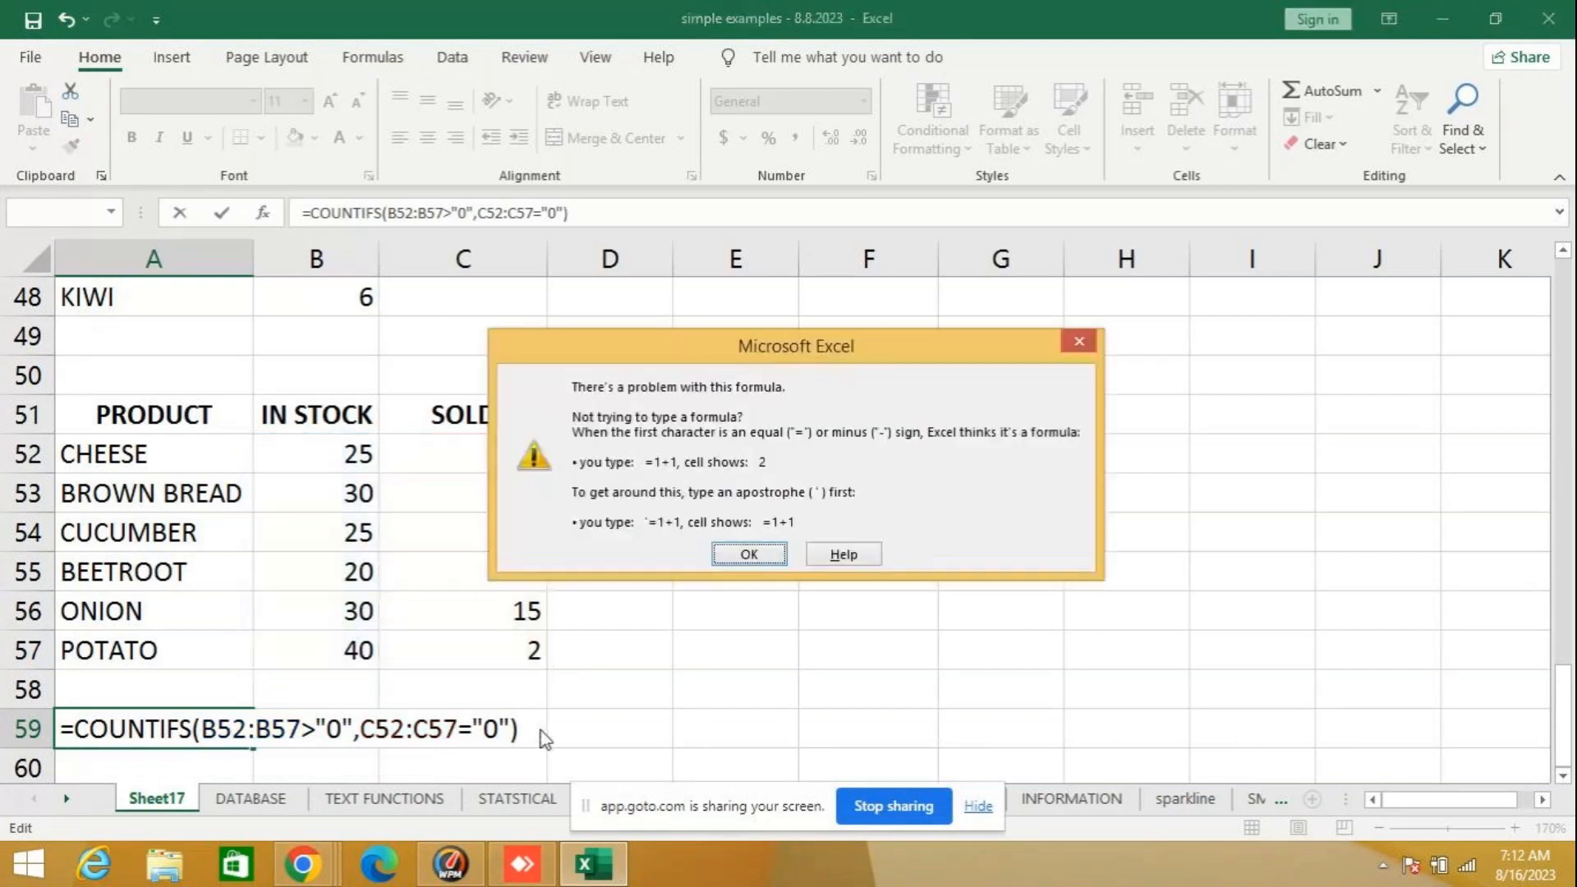
left_click(736, 566)
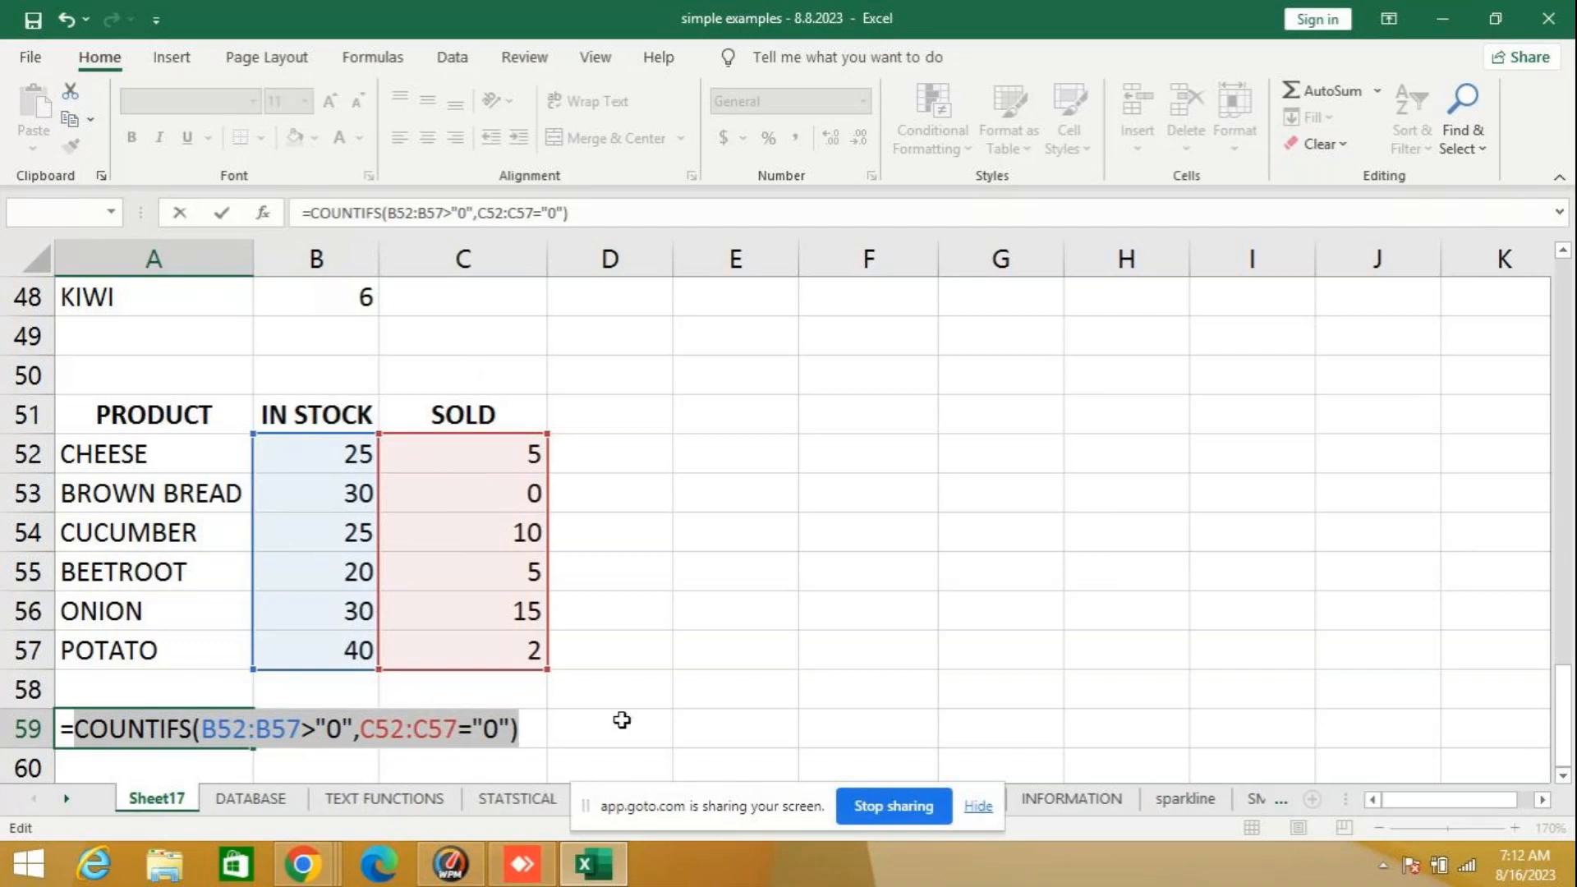
key("BackSpace")
key("BackSpace")
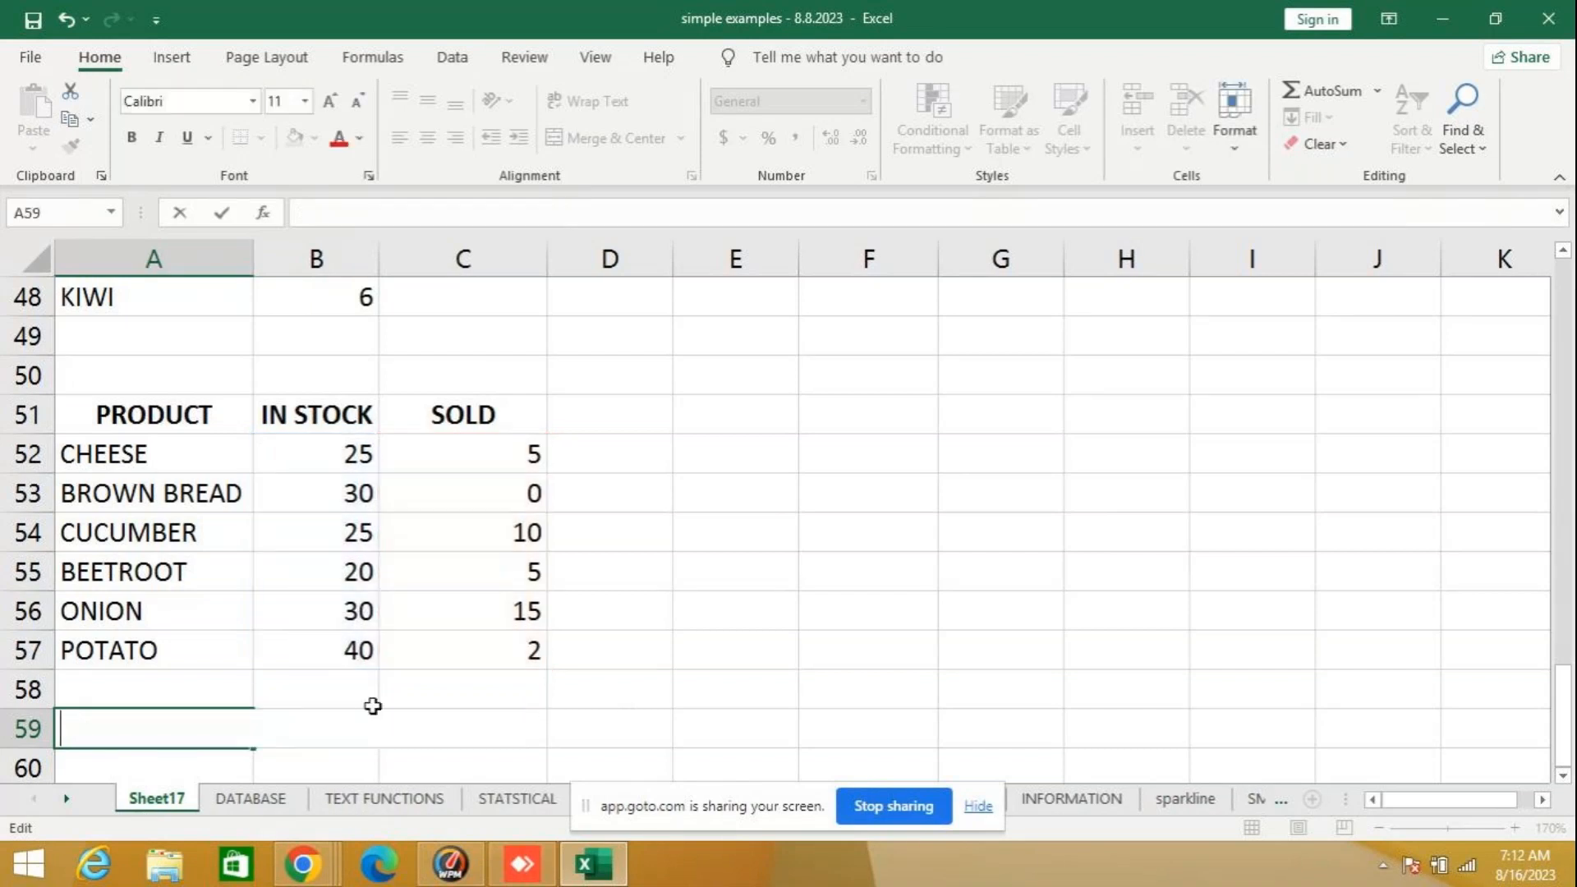
key("Return")
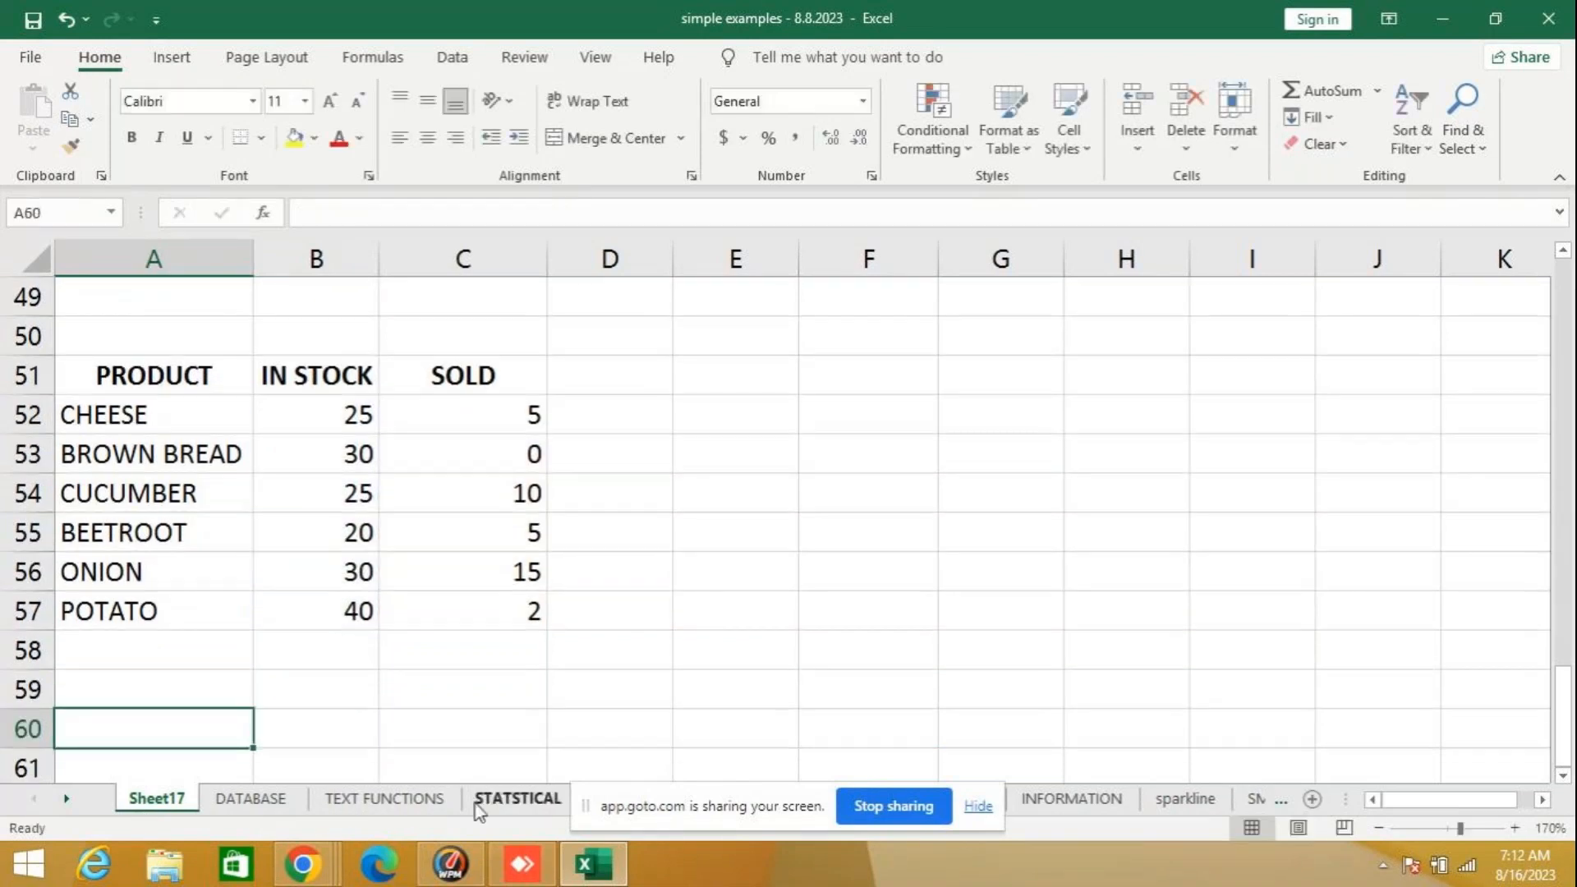
- Check the COUNTIFS example on the STATSTICAL sheet and start =COUNIFS(B52:B57,">0", in A60 of Sheet17
left_click(517, 798)
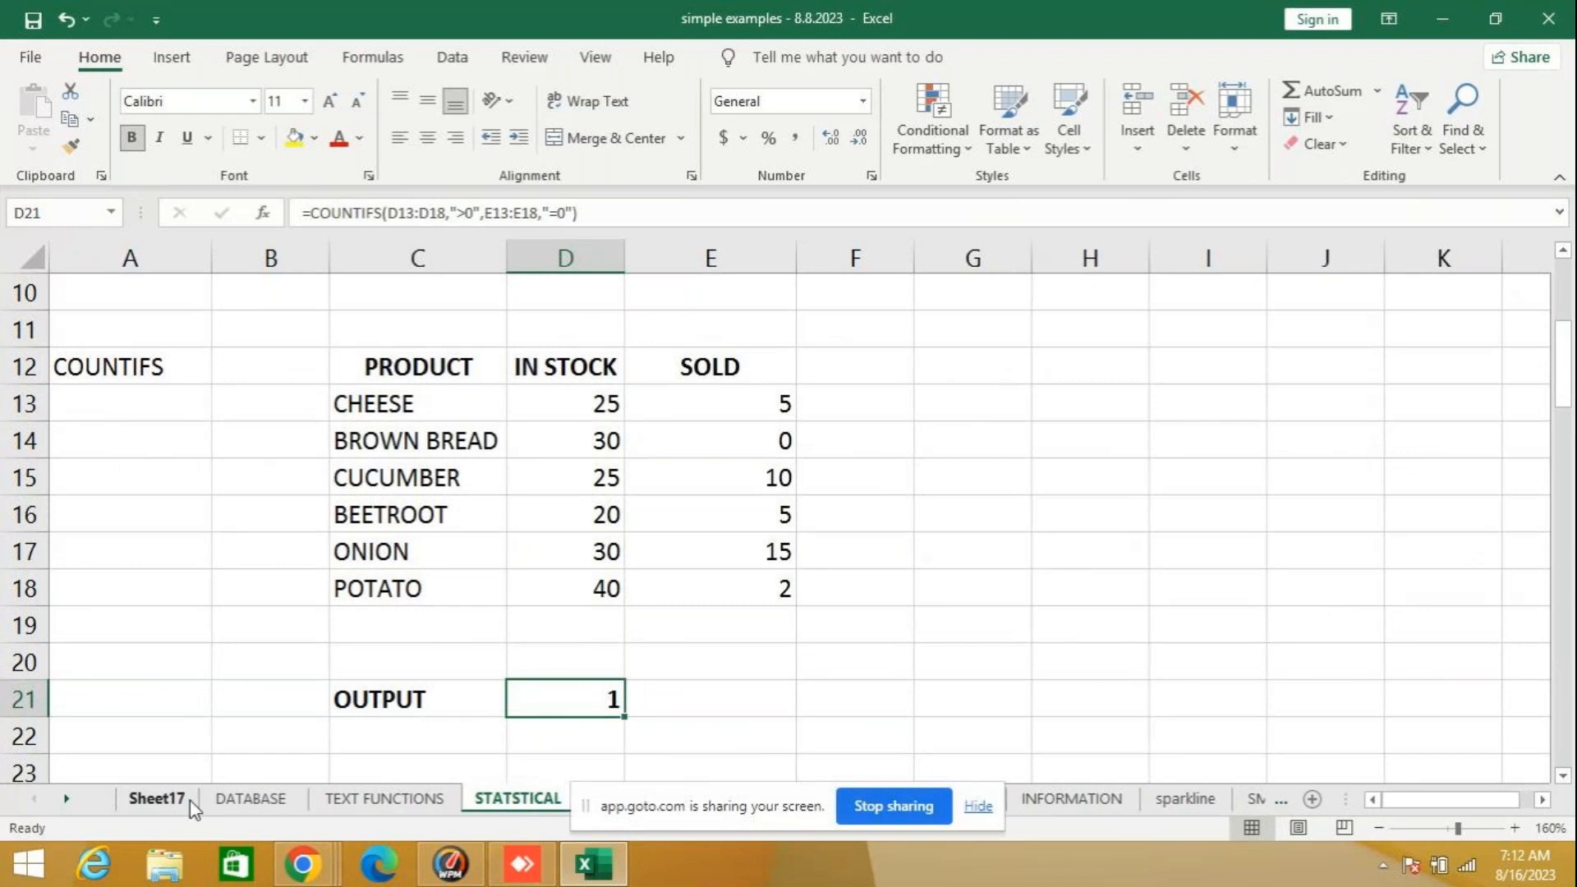
left_click(160, 799)
type("=C")
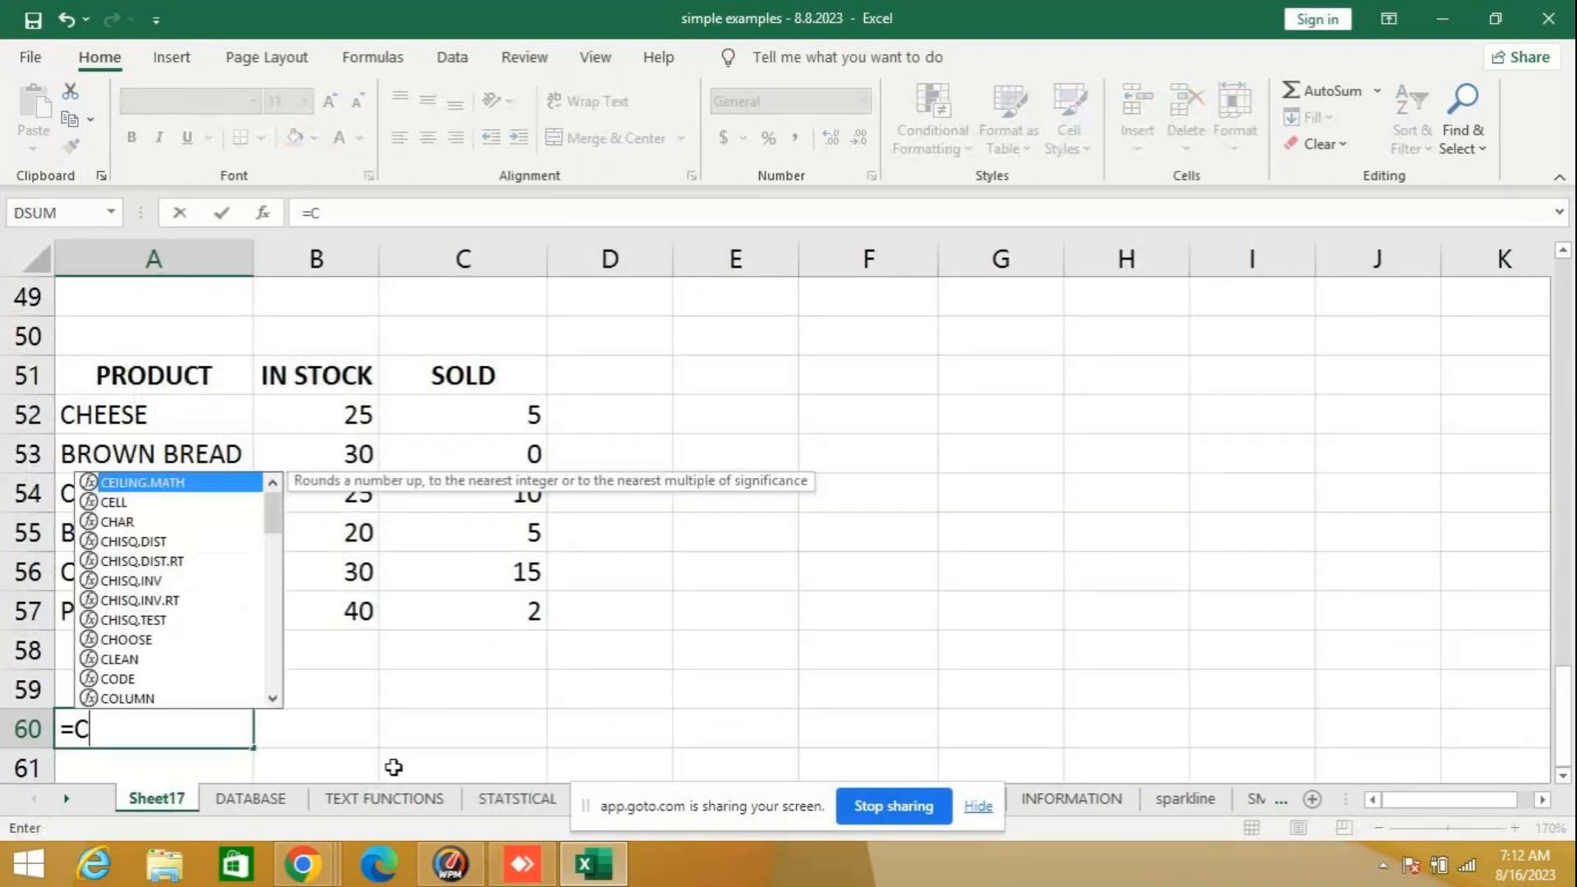
type("OUNIFS(")
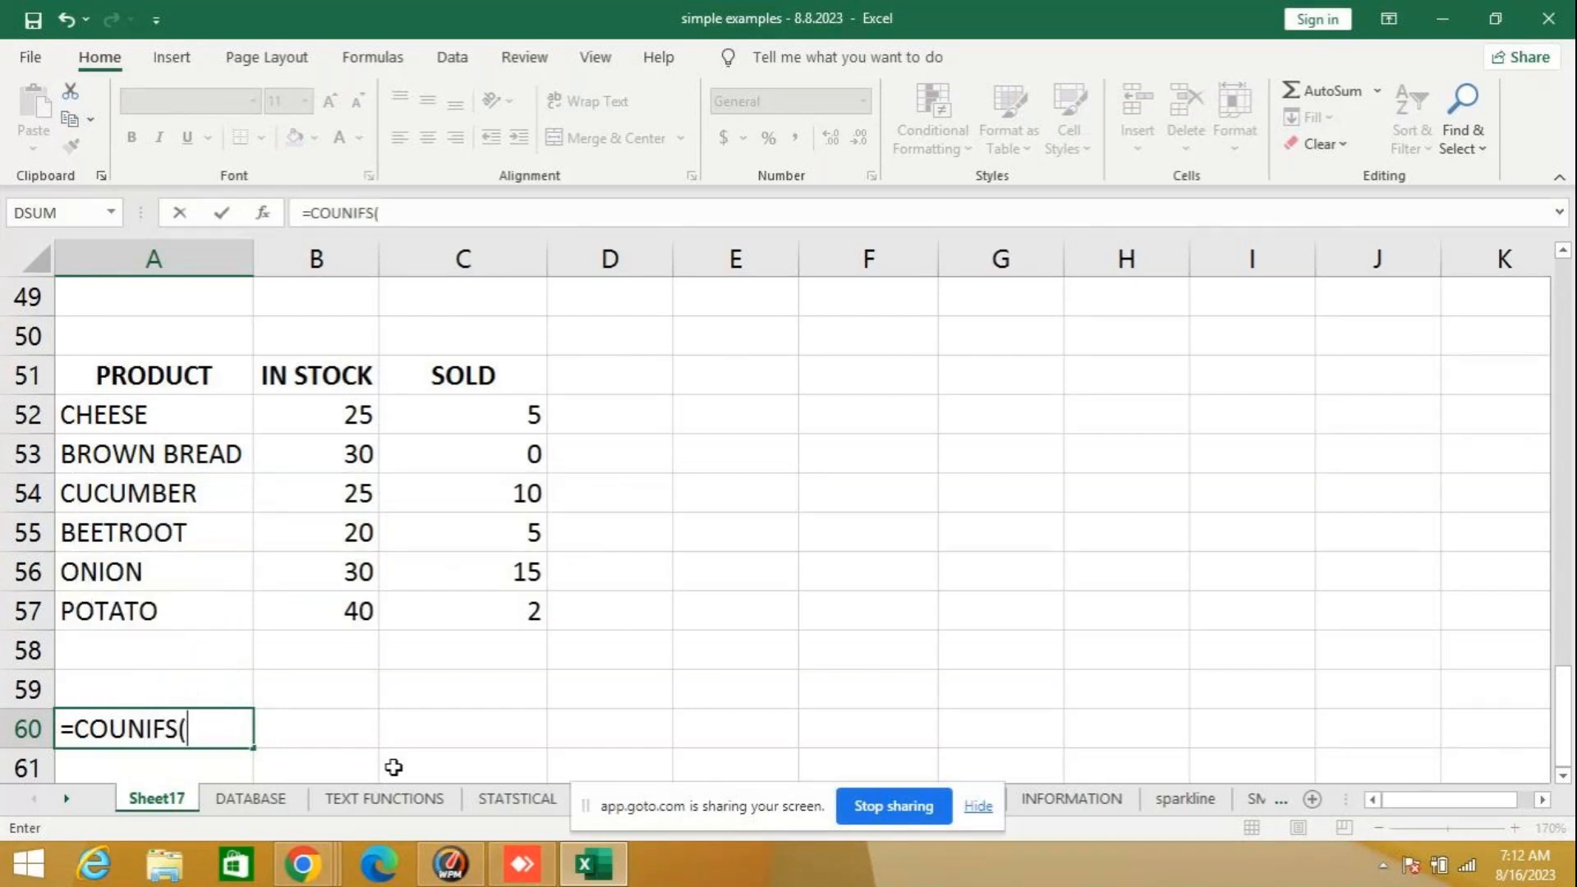
left_click_drag(317, 415, 319, 617)
type(",")
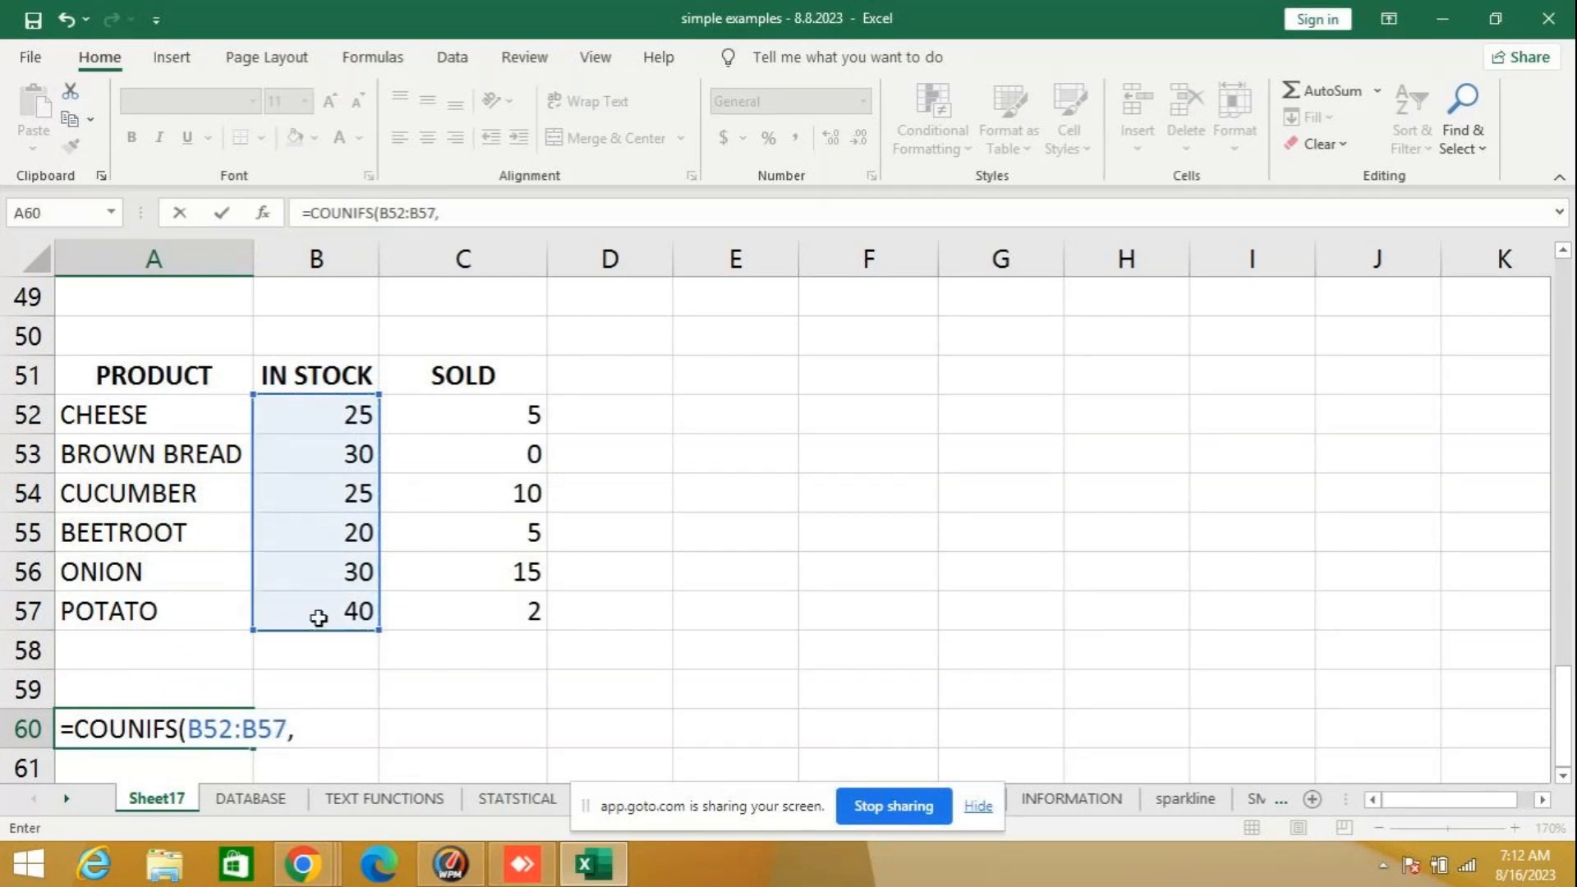
type("\">0\",")
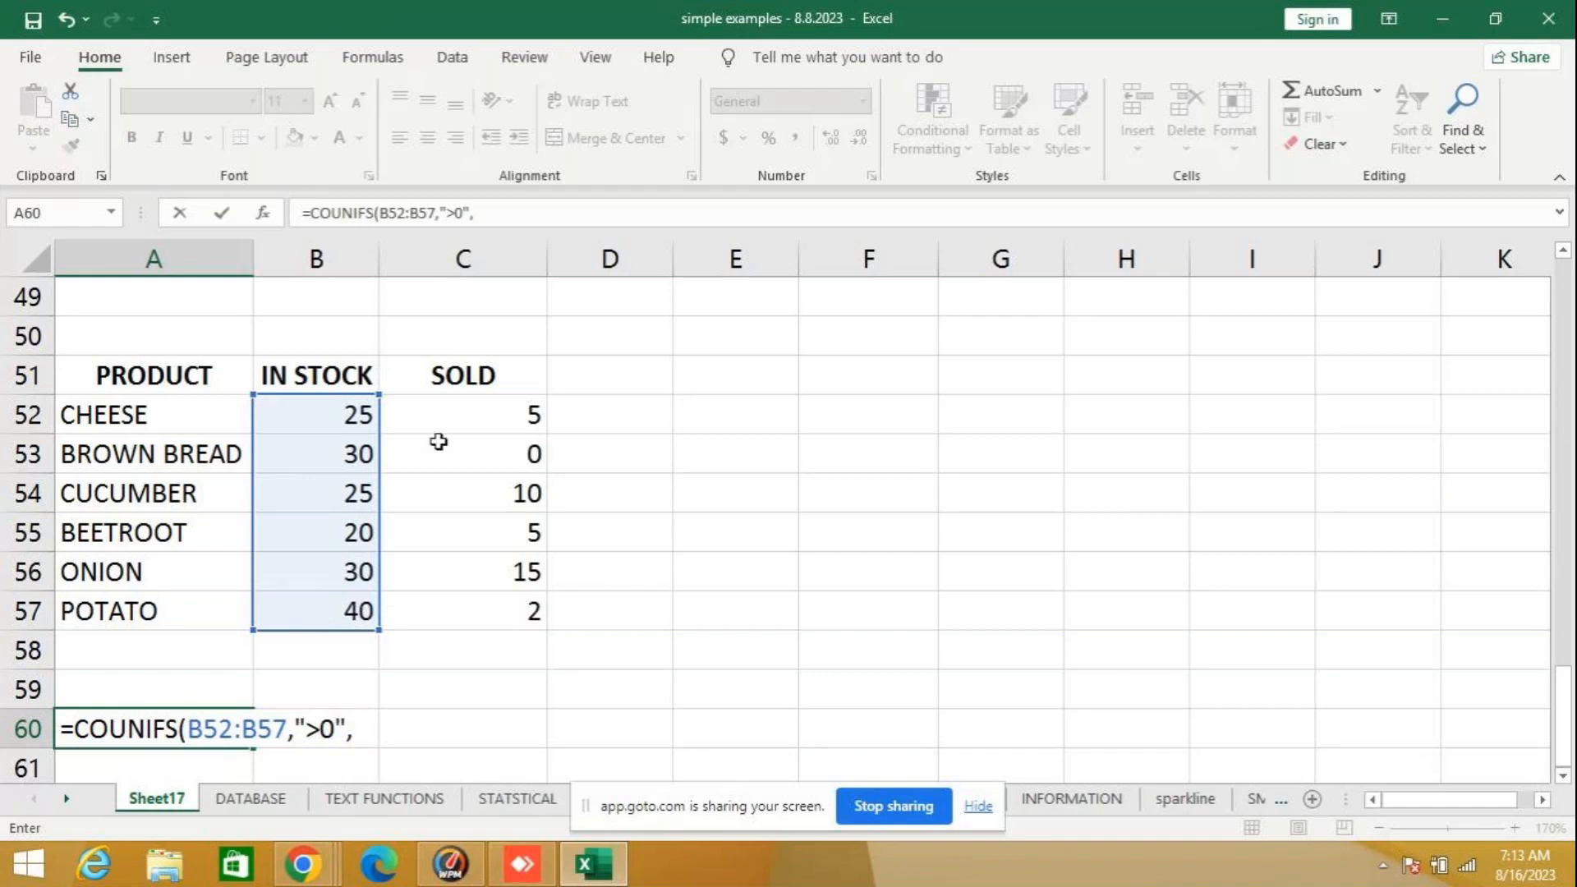
- Complete the A60 formula with the SOLD range C52:C57 and the criterion "=0", and enter it
left_click_drag(446, 409, 474, 602)
type(",")
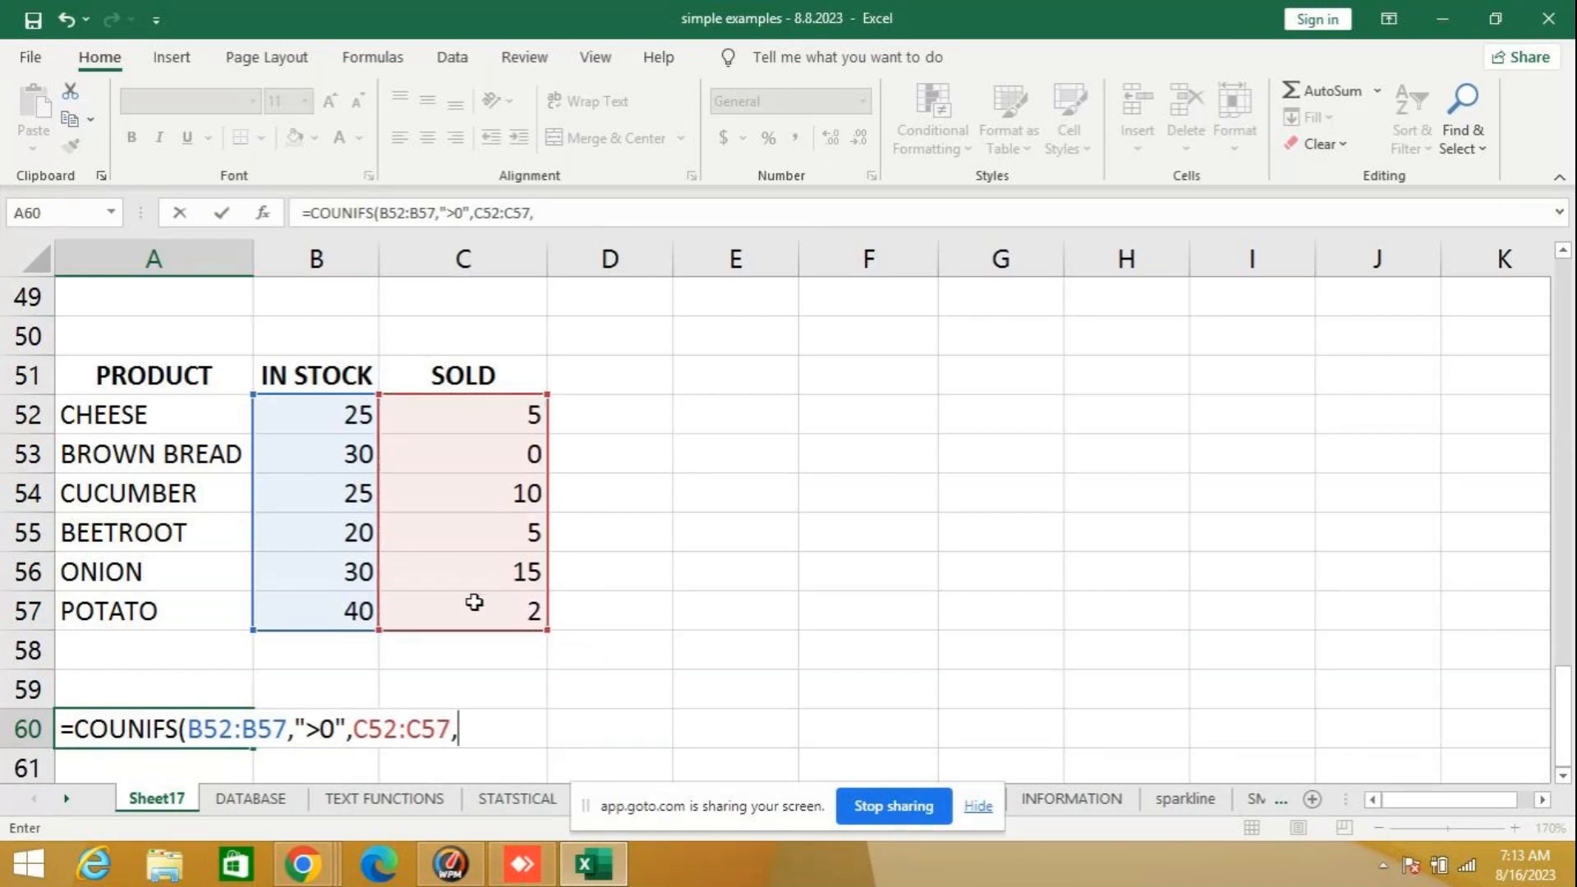
type("\"=0\")")
key("Return")
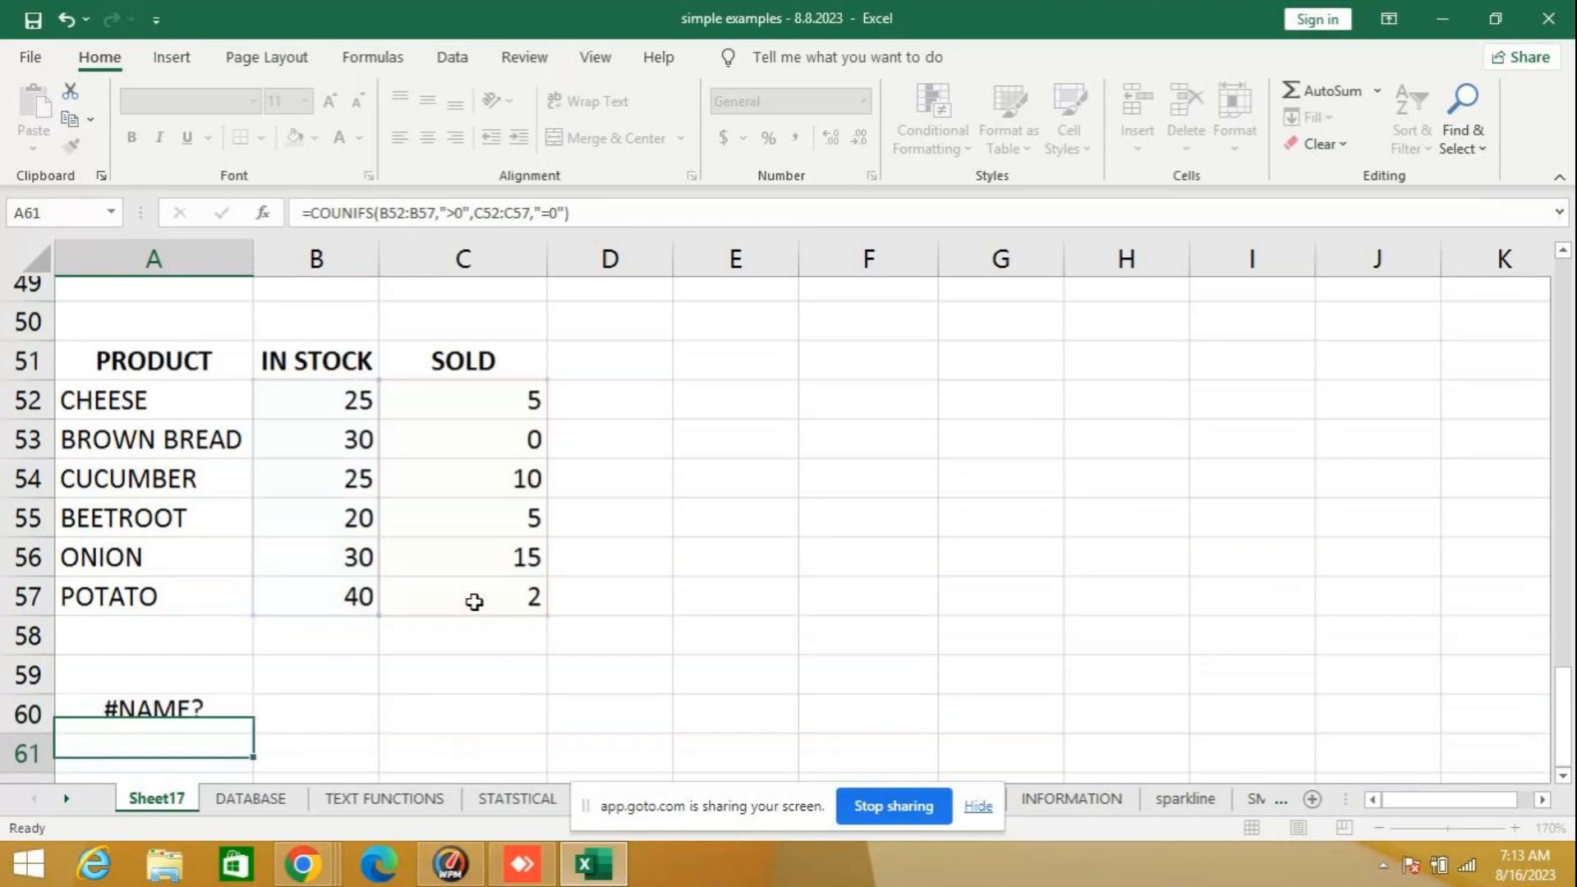
- Select A60 to review its formula and compare it with the COUNTIFS example on the STATSTICAL sheet
left_click(156, 690)
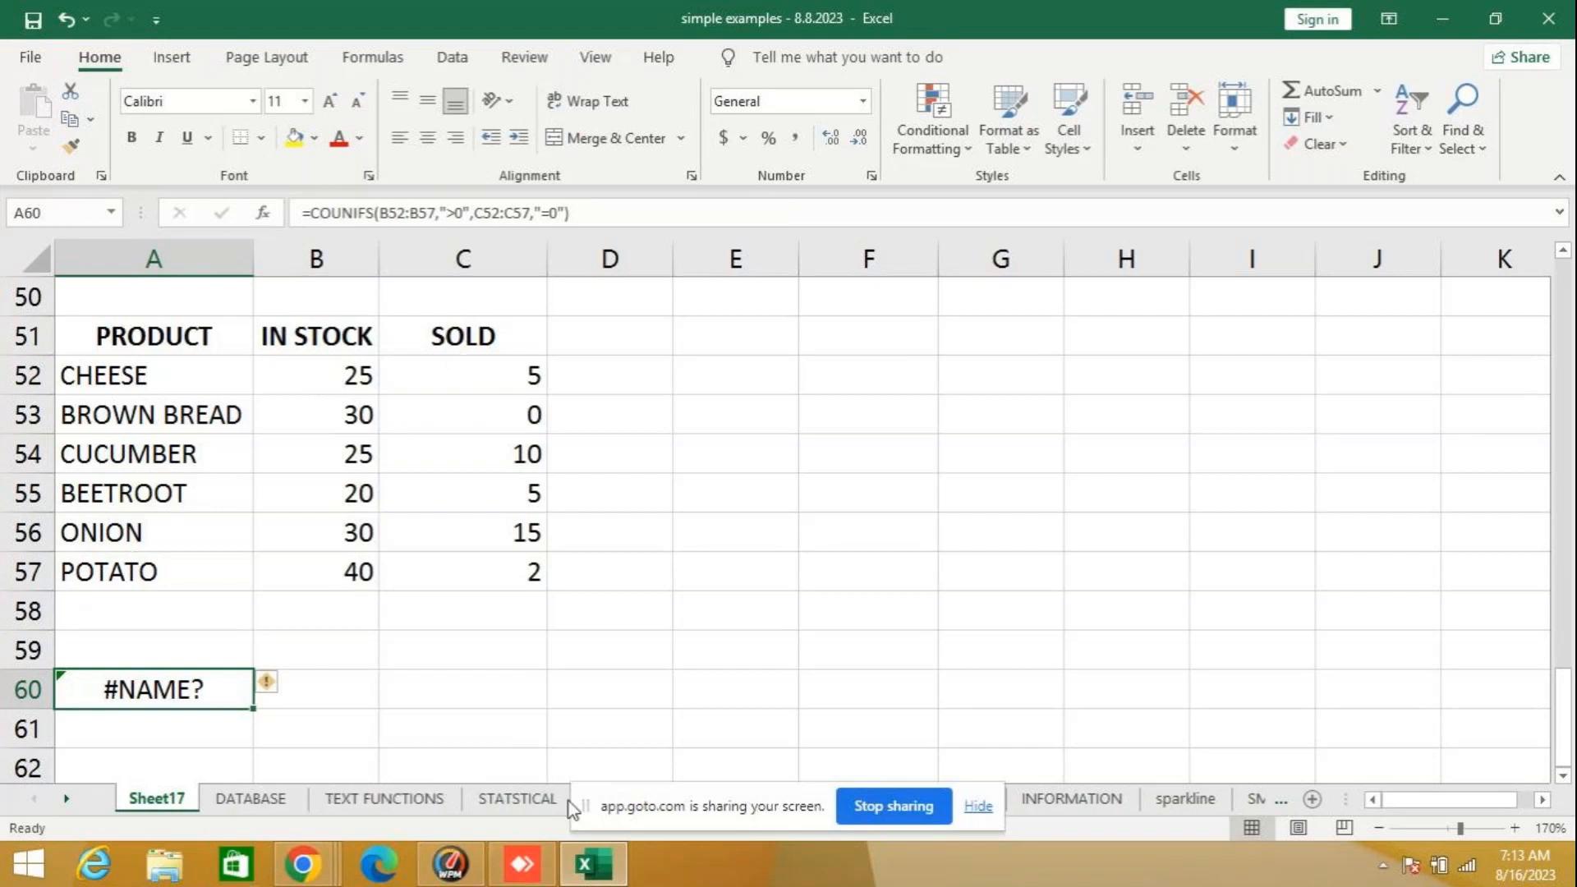
left_click(514, 799)
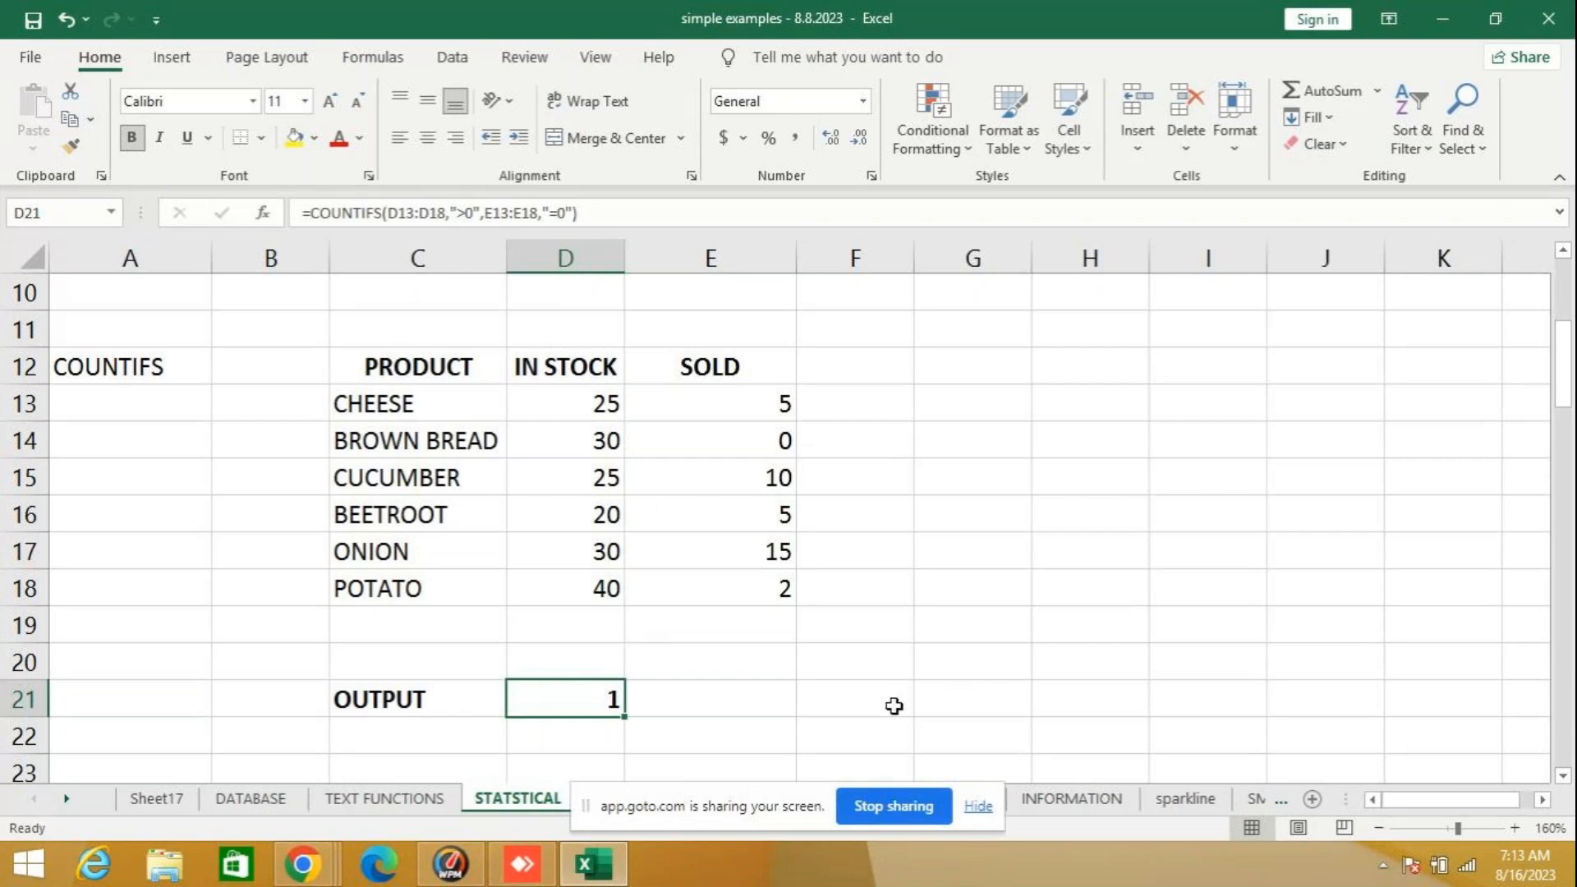
- Review the COUNTIFS formula in D21 of the STATSTICAL sheet and start a COUNTIFS formula in F21
left_click(870, 697)
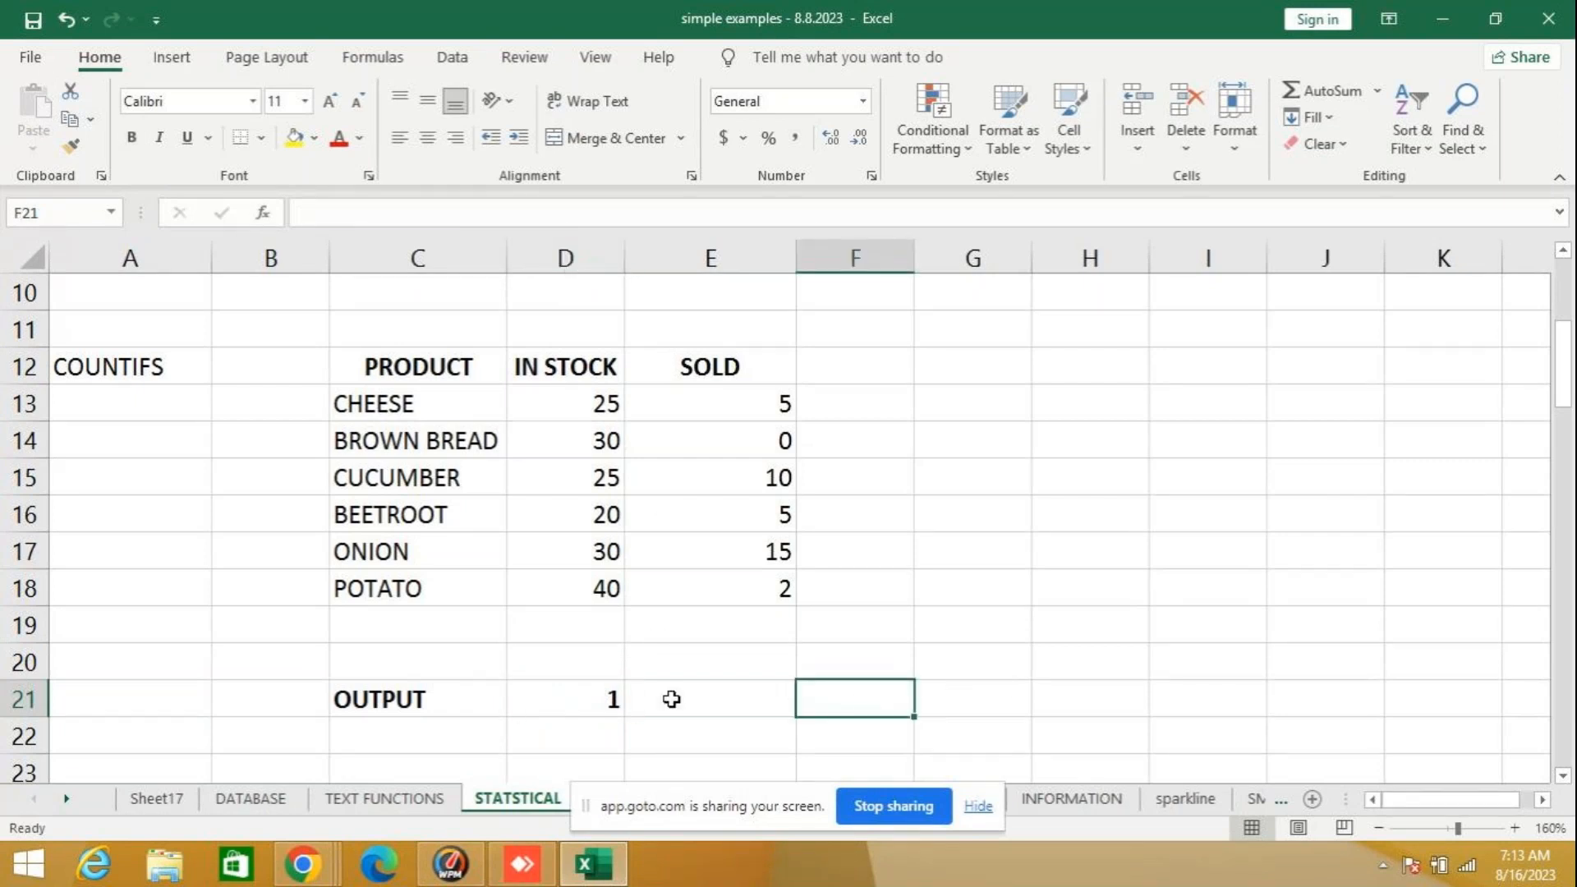
left_click(571, 695)
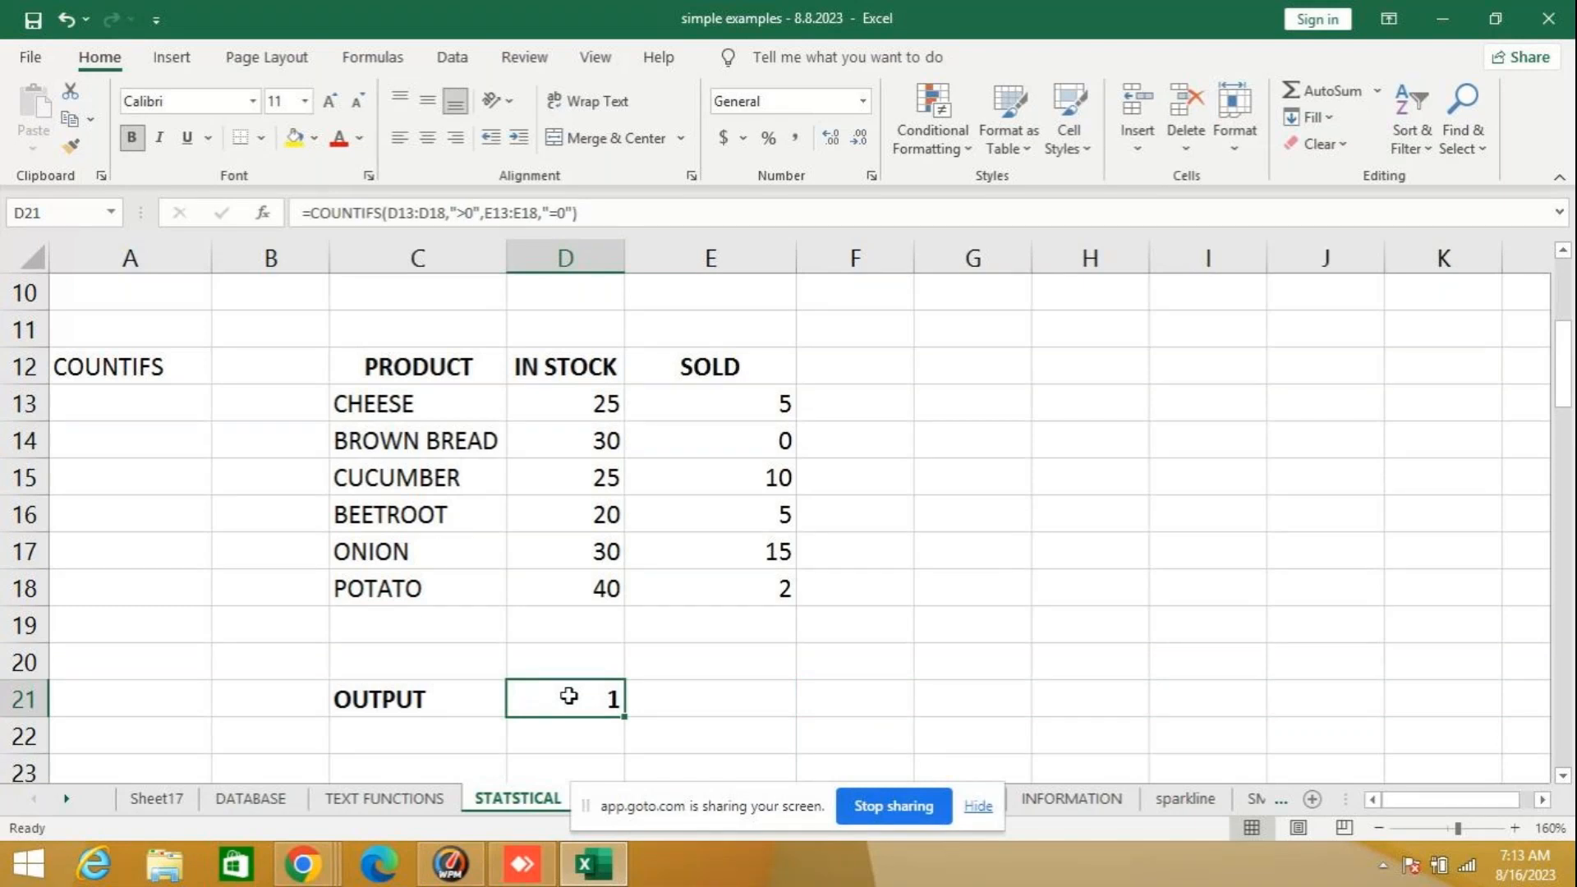
left_click(866, 698)
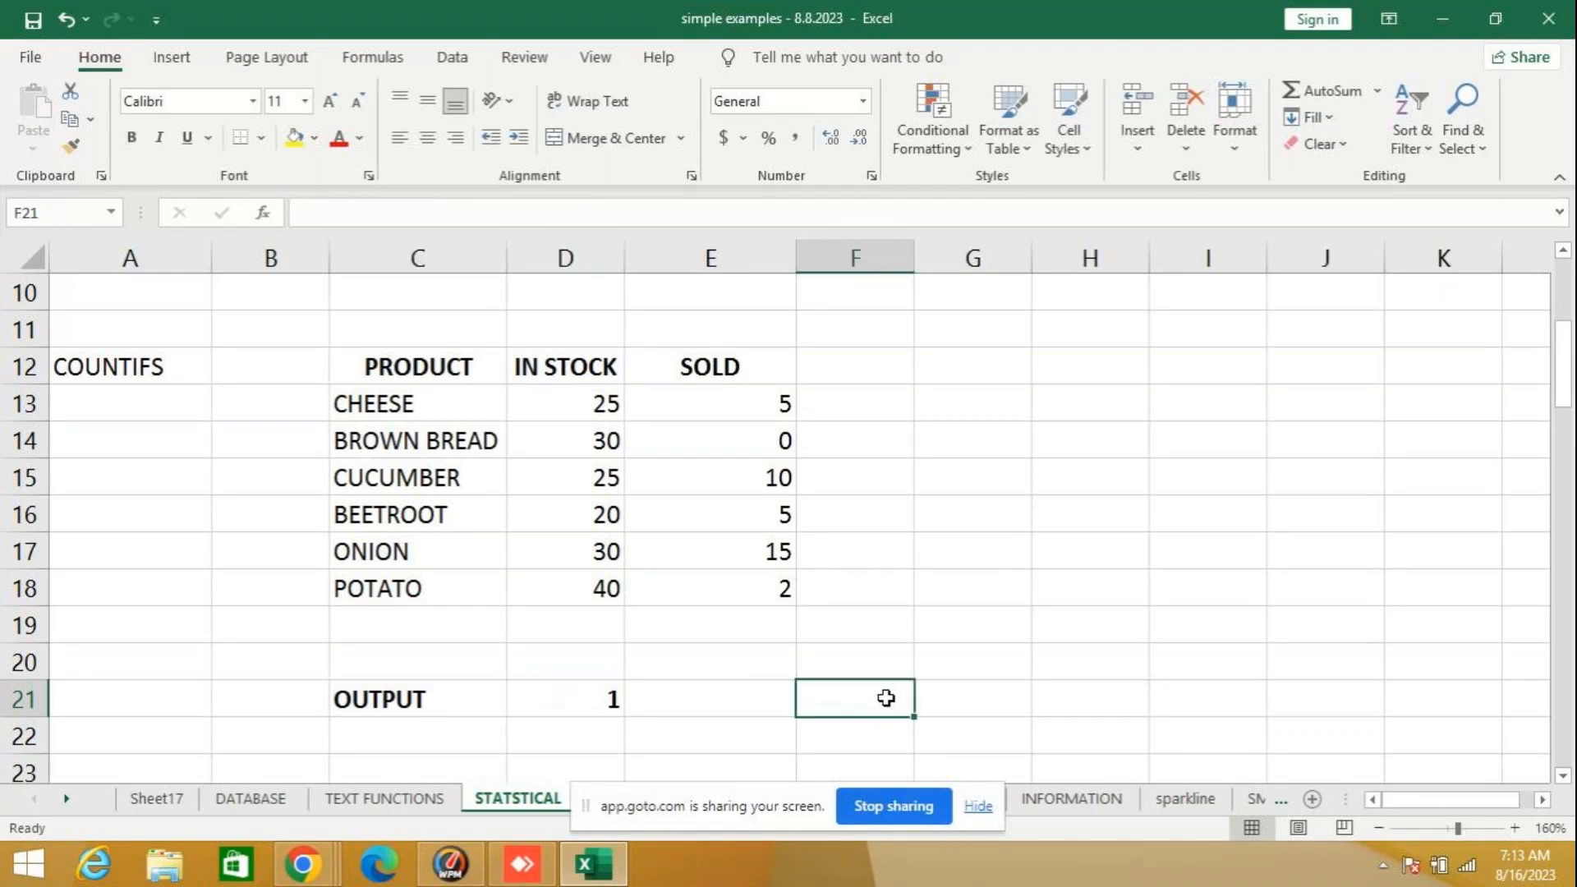
type("=")
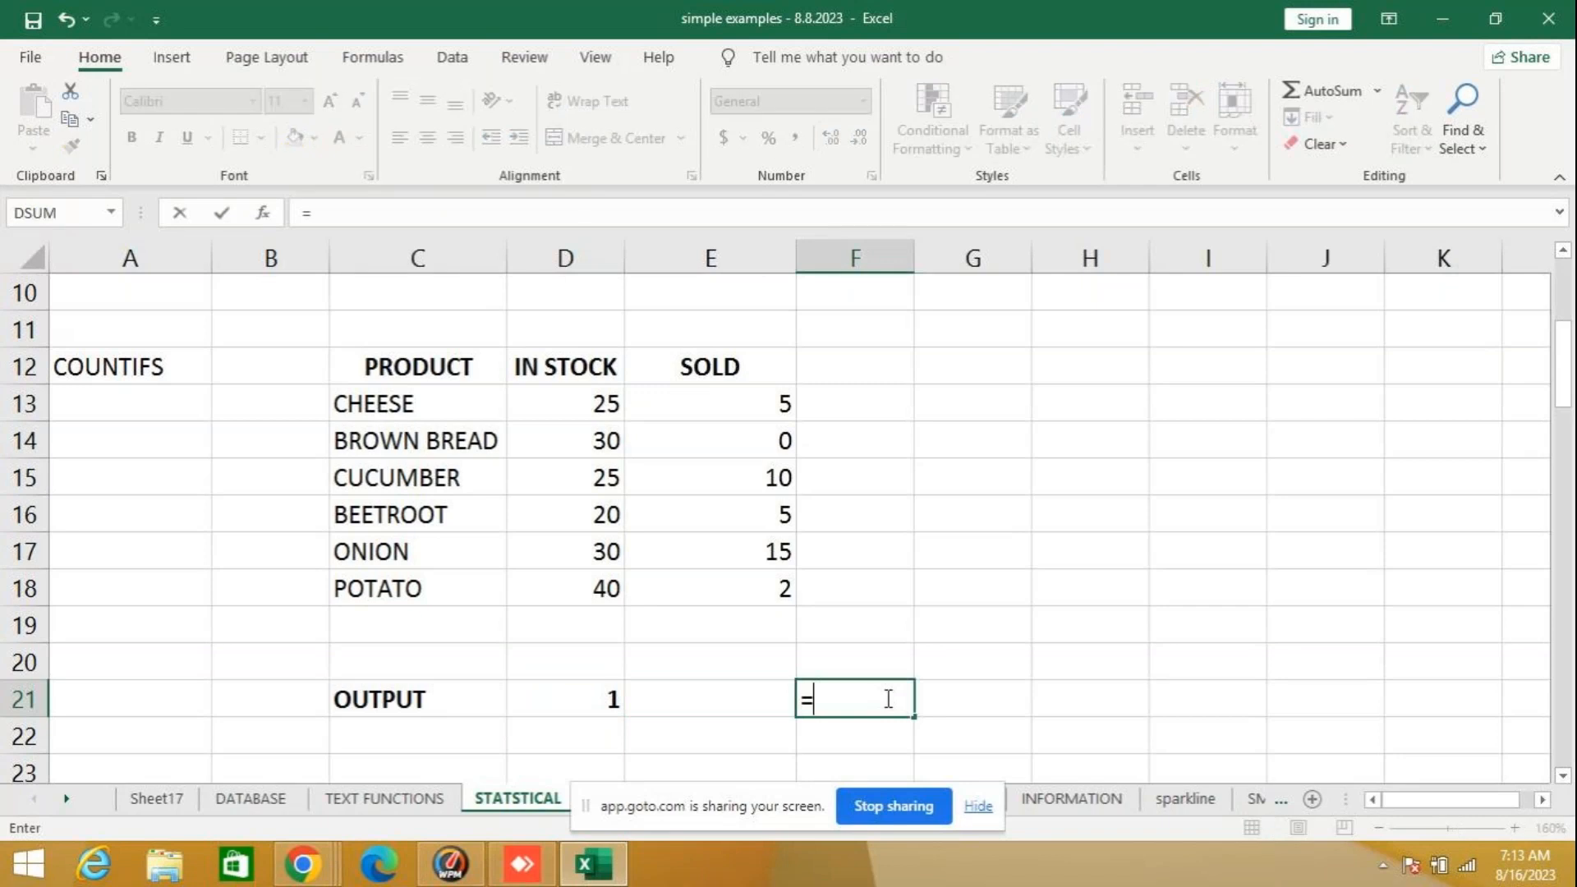
type("S")
key("BackSpace")
type("CO")
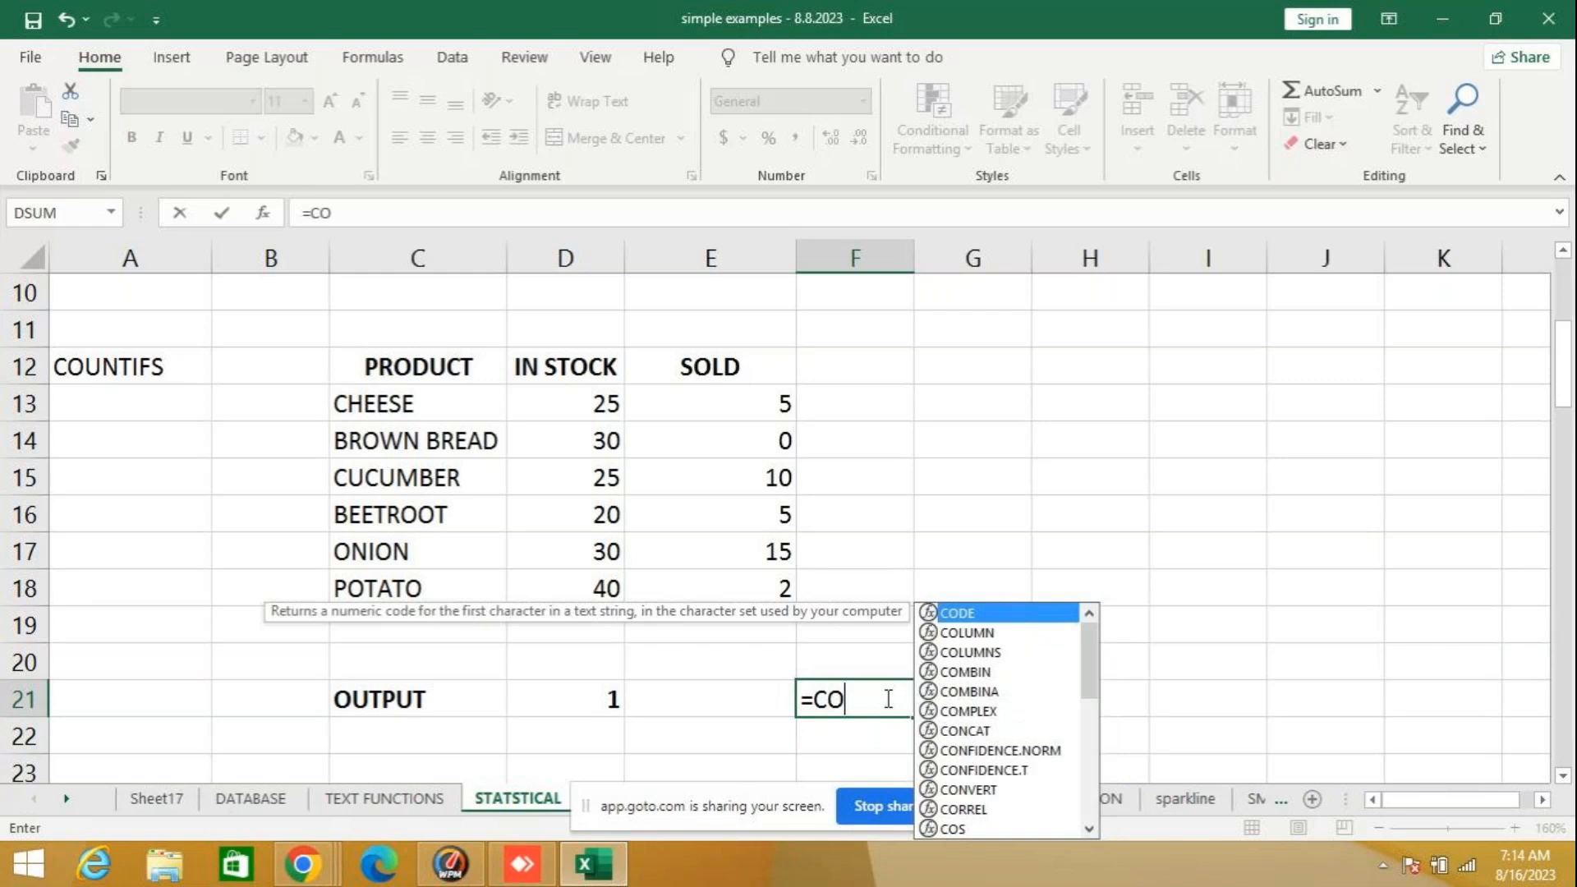
type("UN")
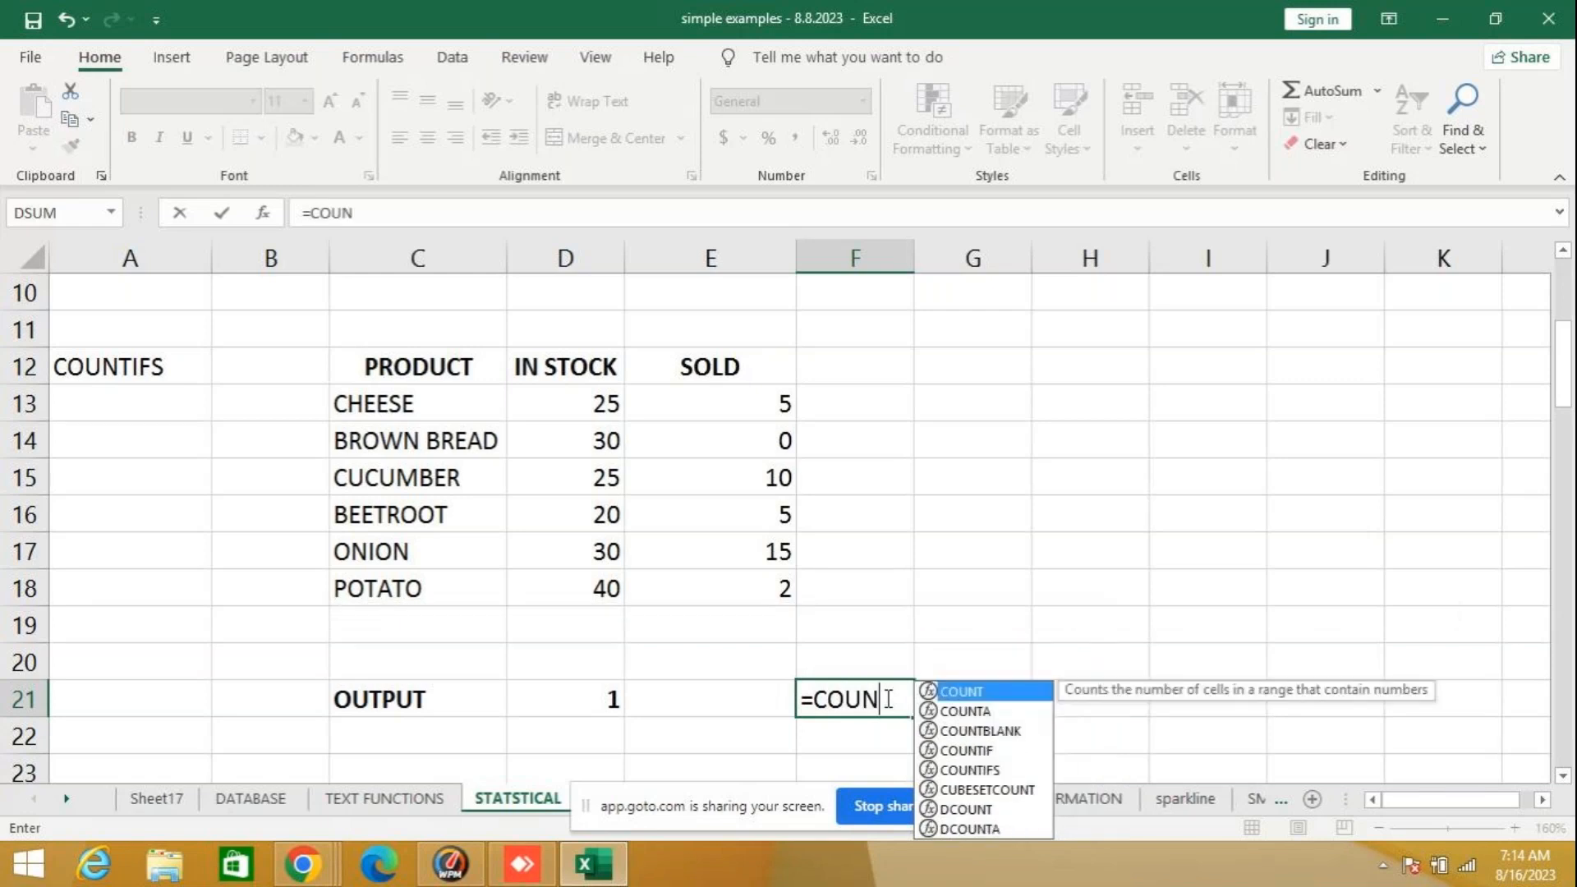
left_click(1003, 772)
double_click(969, 771)
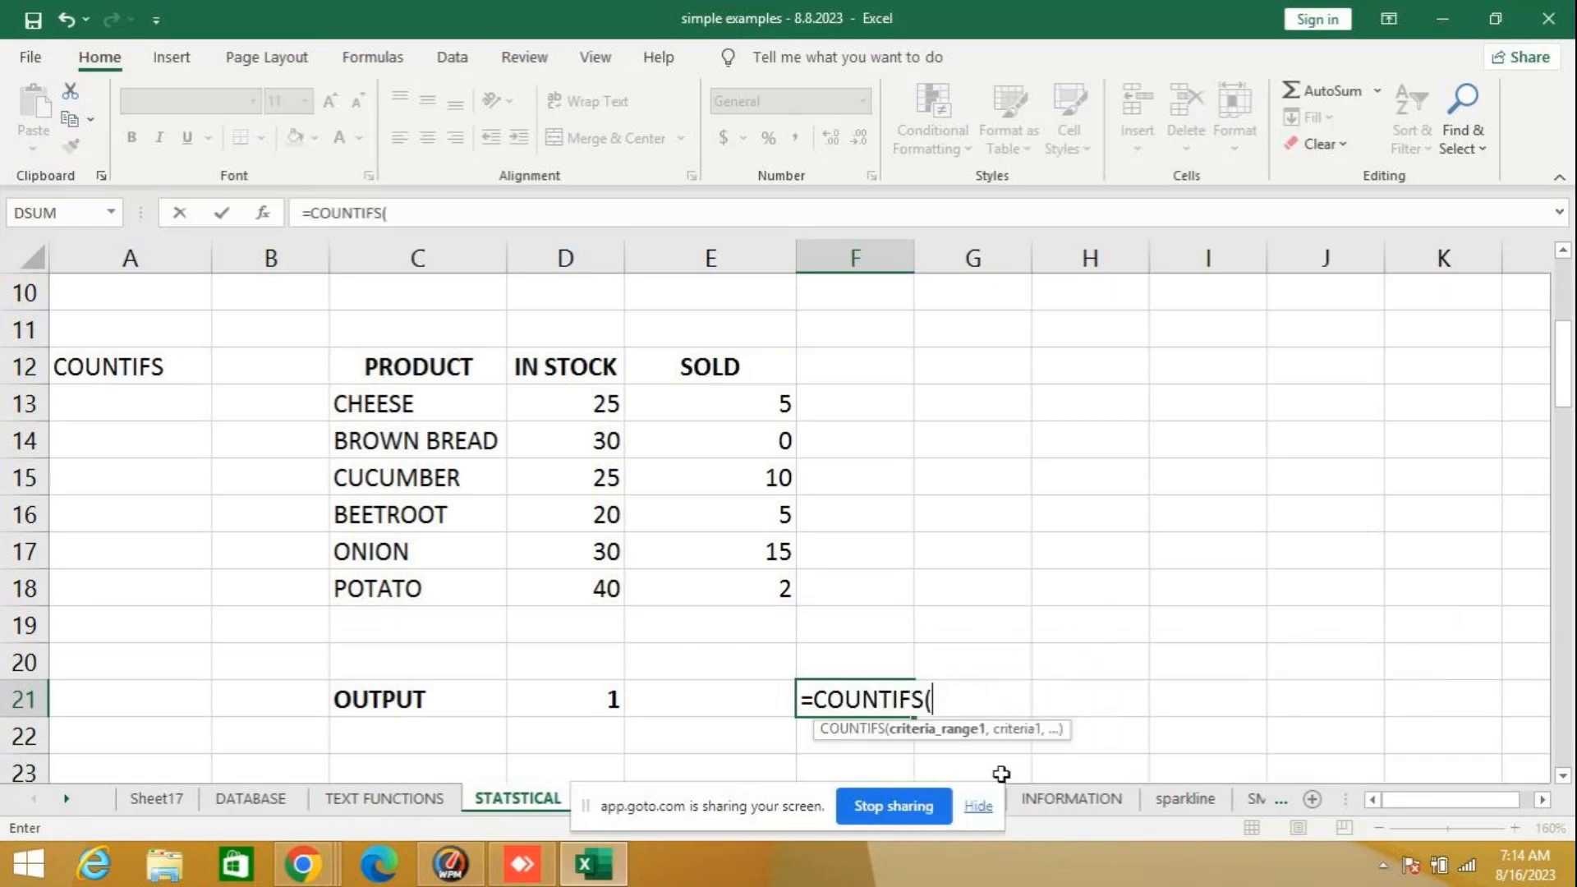
- Add the IN STOCK range D13:D18 and the criterion ">0" to the F21 formula
left_click_drag(604, 407, 559, 588)
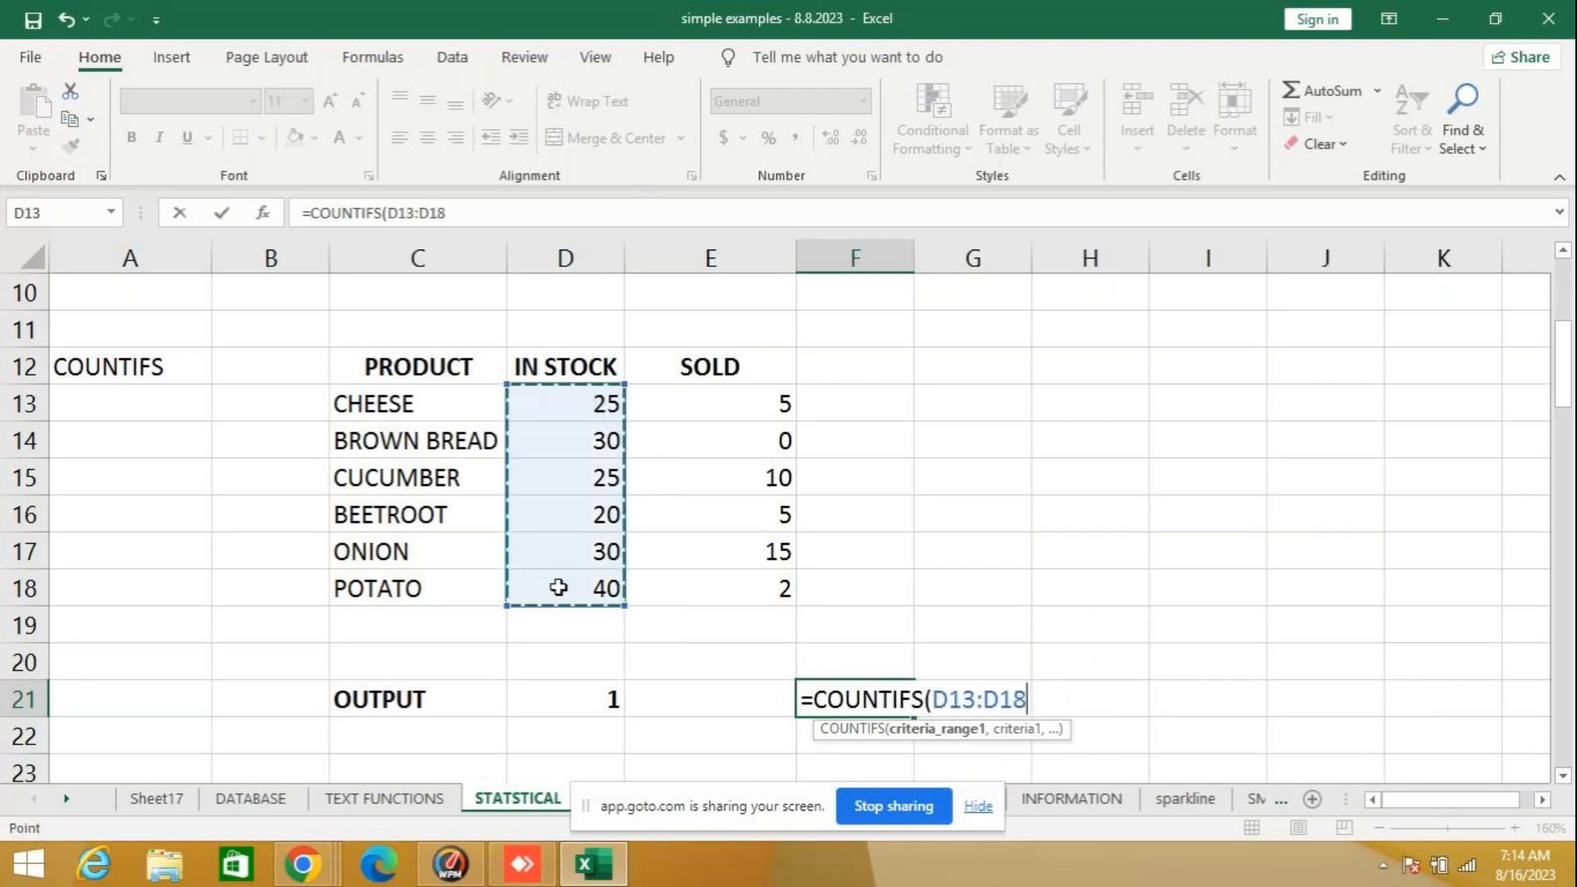
type(",\">")
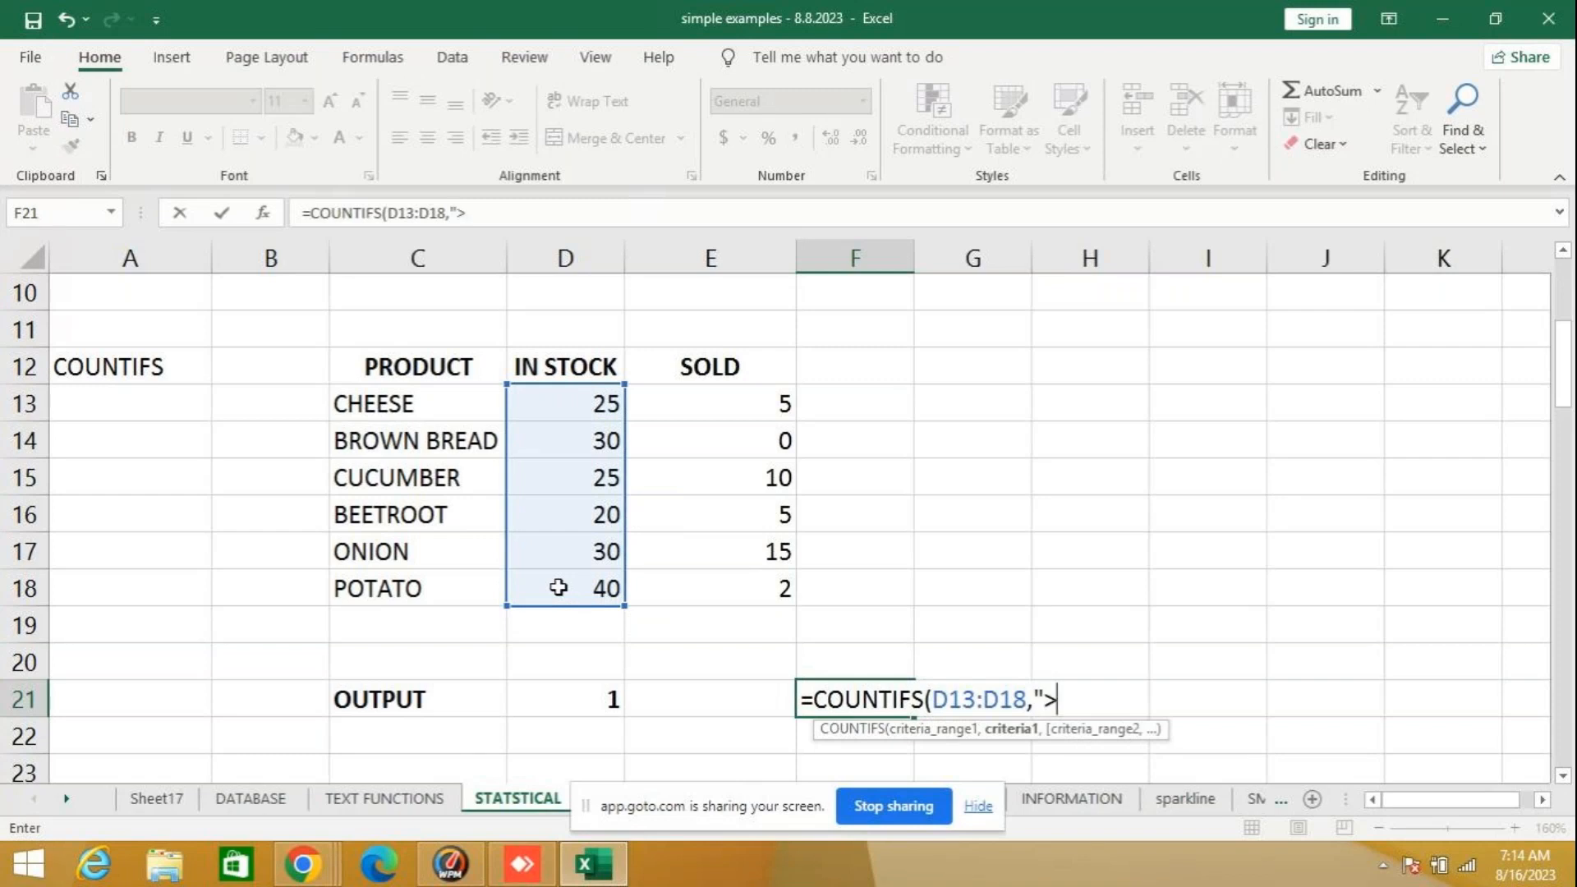
type("0\",")
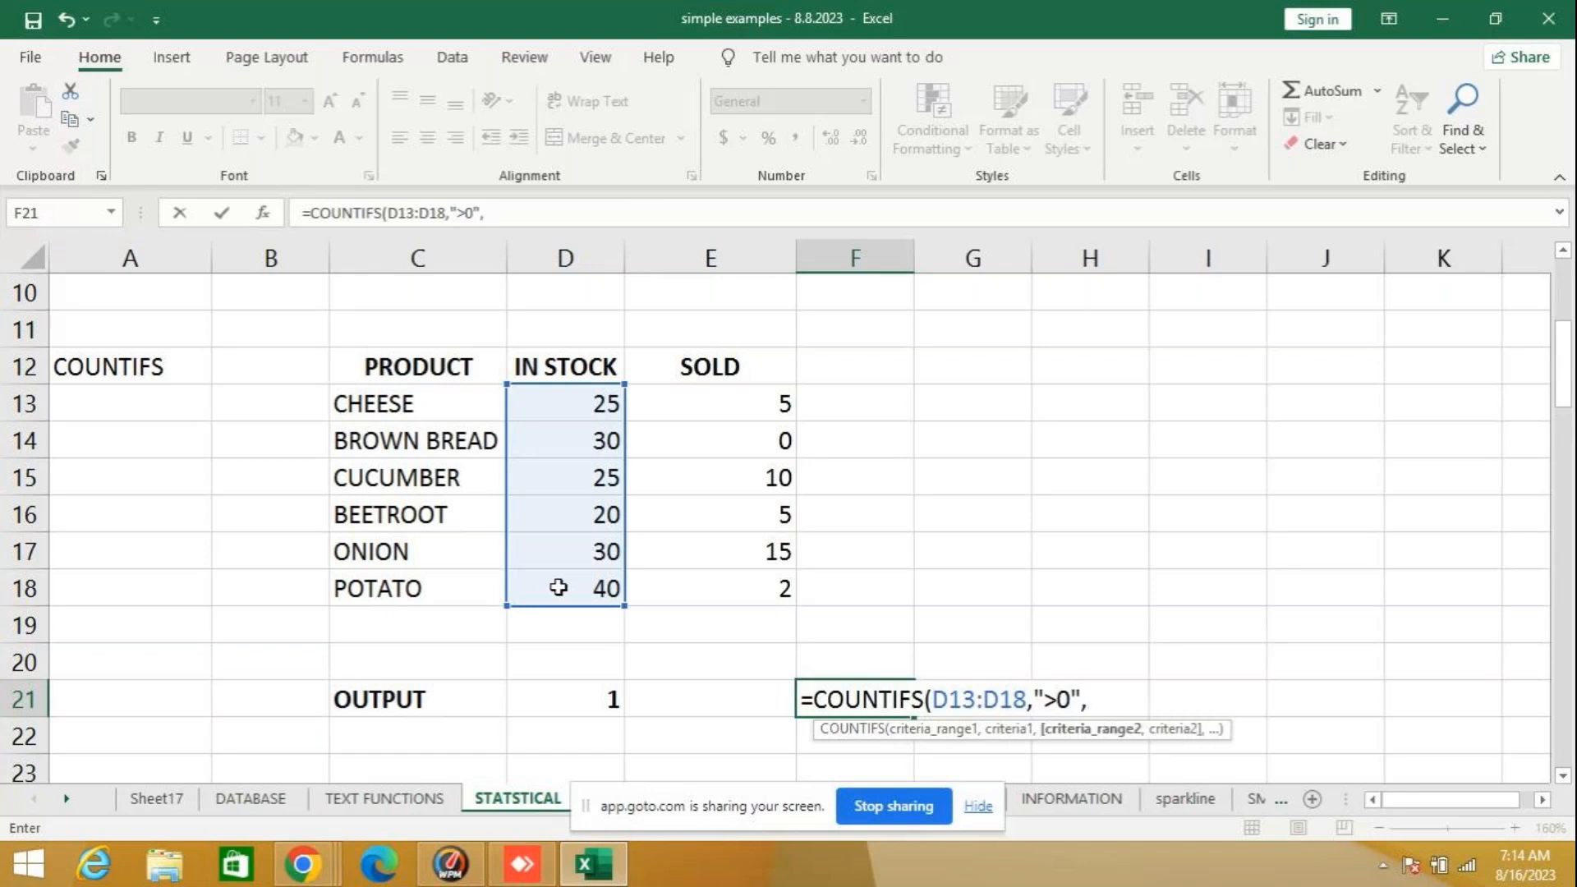
- Complete the F21 formula with the SOLD range E13:E18 and the criterion "=0", enter it, and clear the cell
left_click(741, 401)
left_click_drag(741, 401, 740, 581)
type(",")
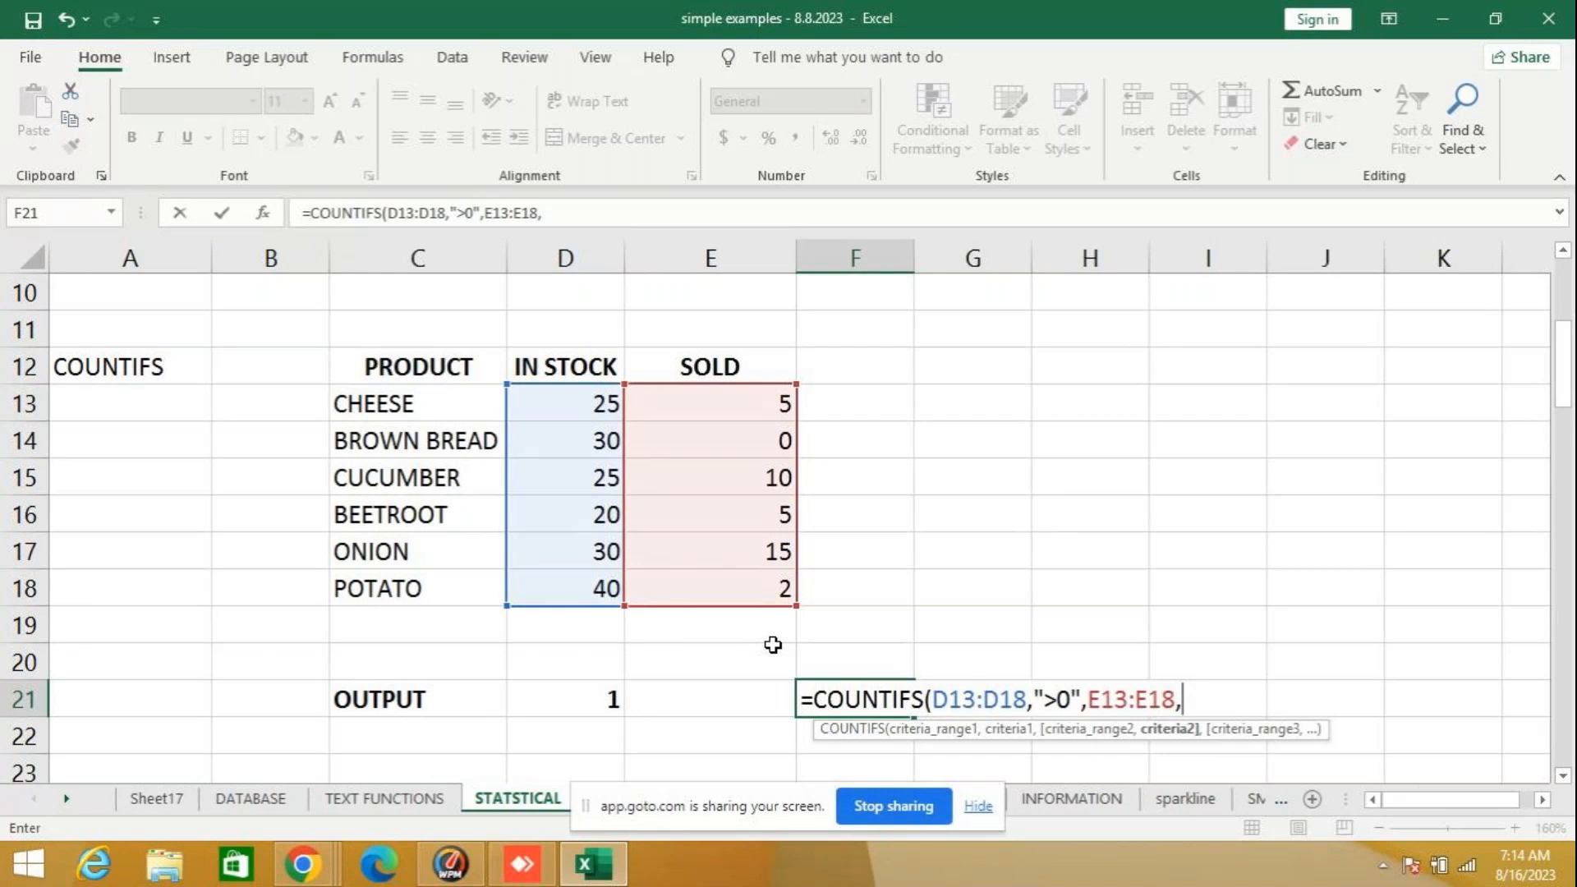
type("\"=0\")")
key("Return")
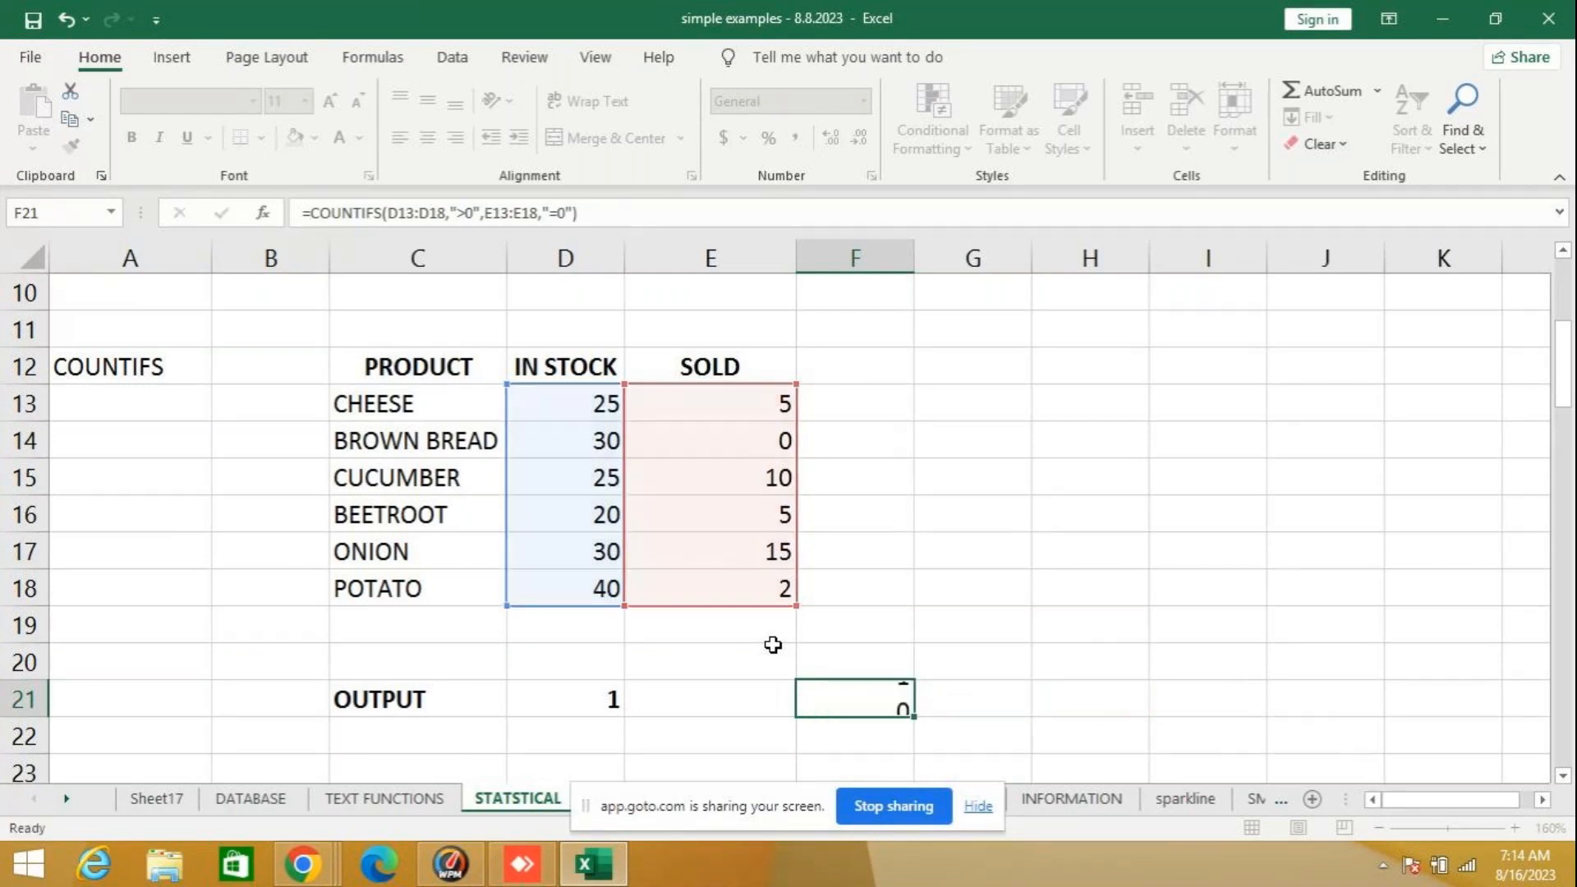
left_click(839, 697)
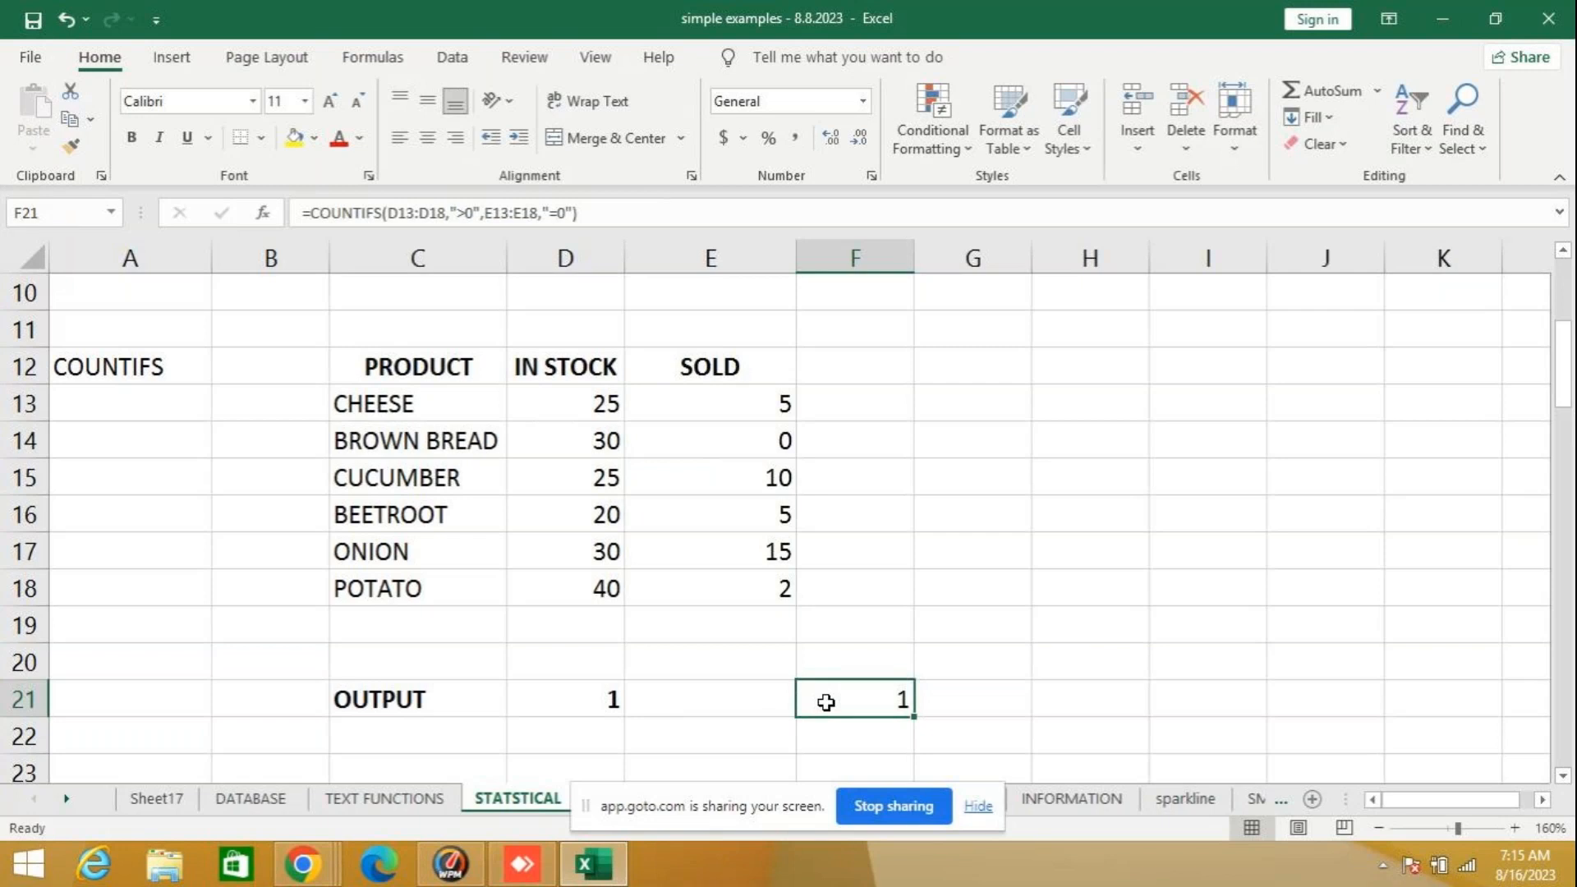
key("Delete")
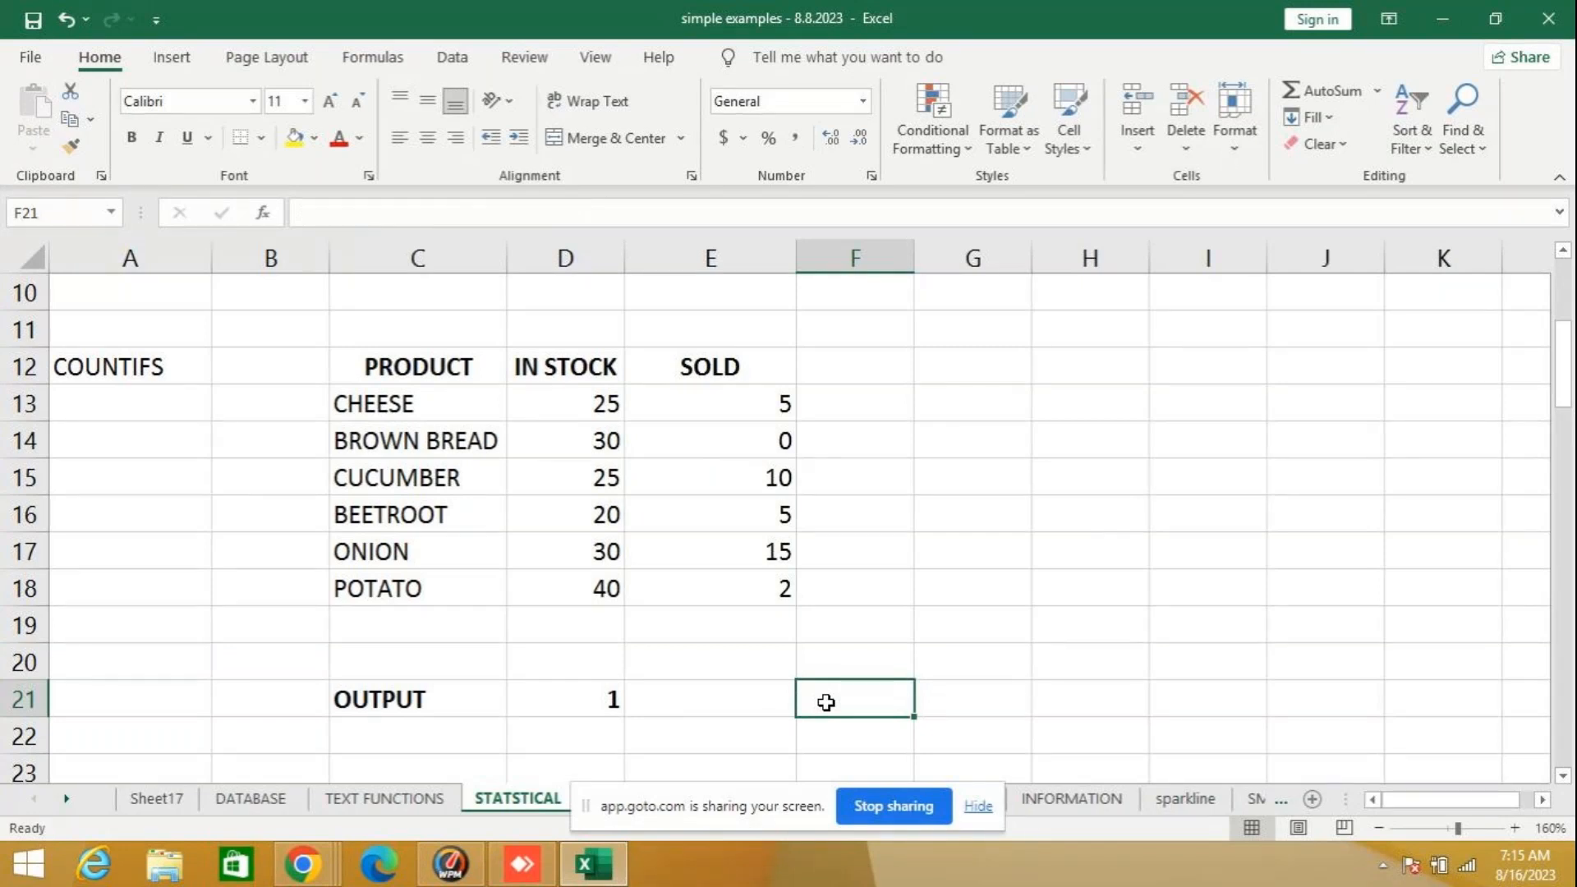
- Begin the COUNTIFS formula again in the emptied cell F21, up to its opening parenthesis
type("=S")
key("BackSpace")
type("CO")
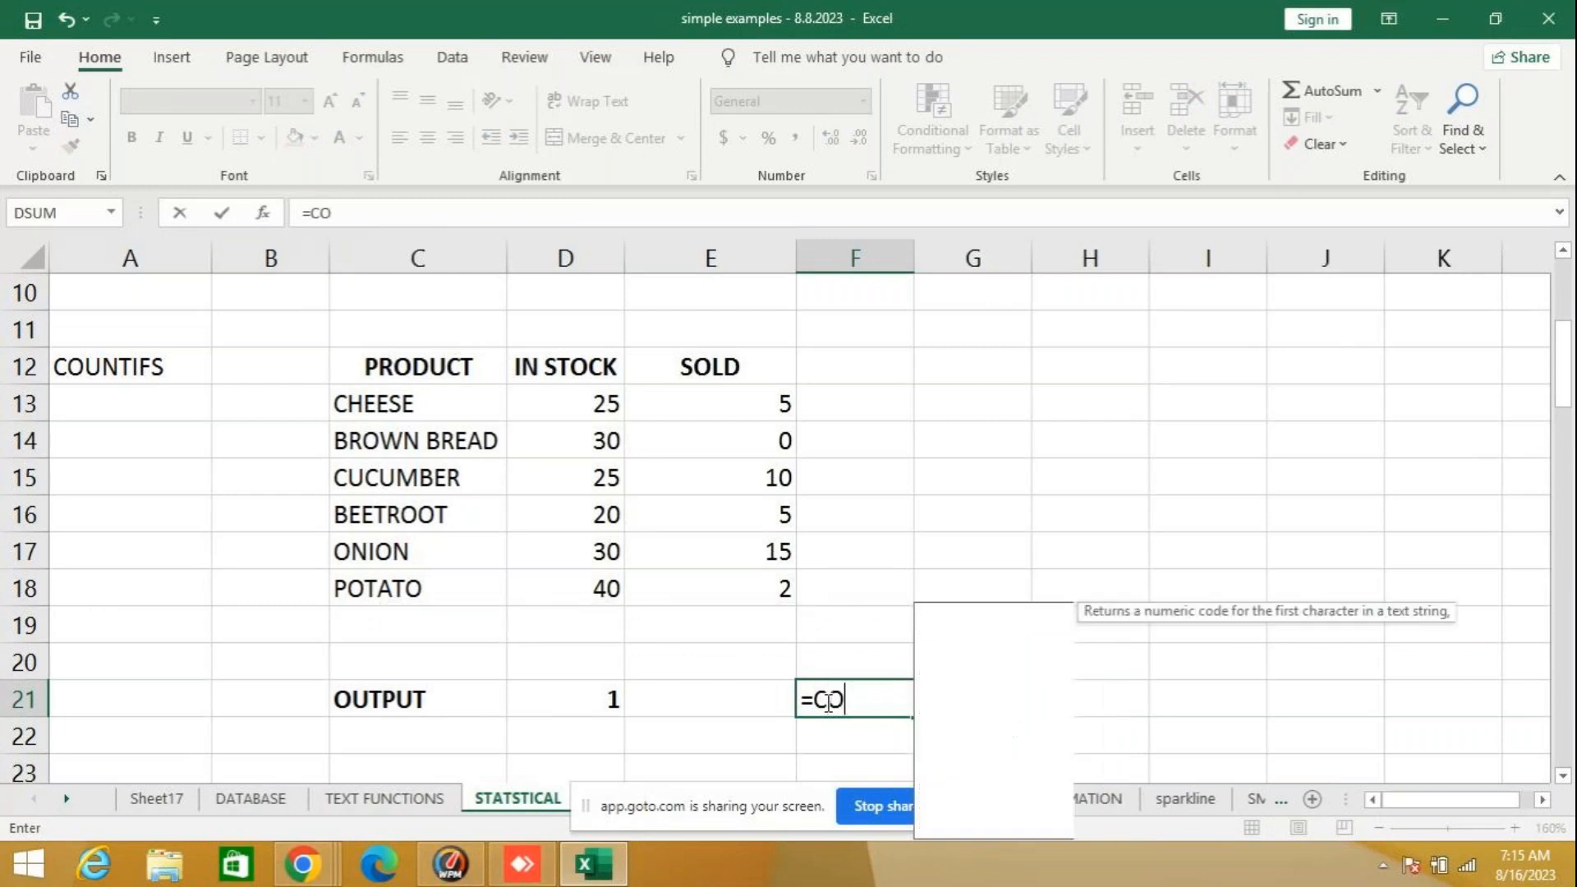
type("UNTIFS")
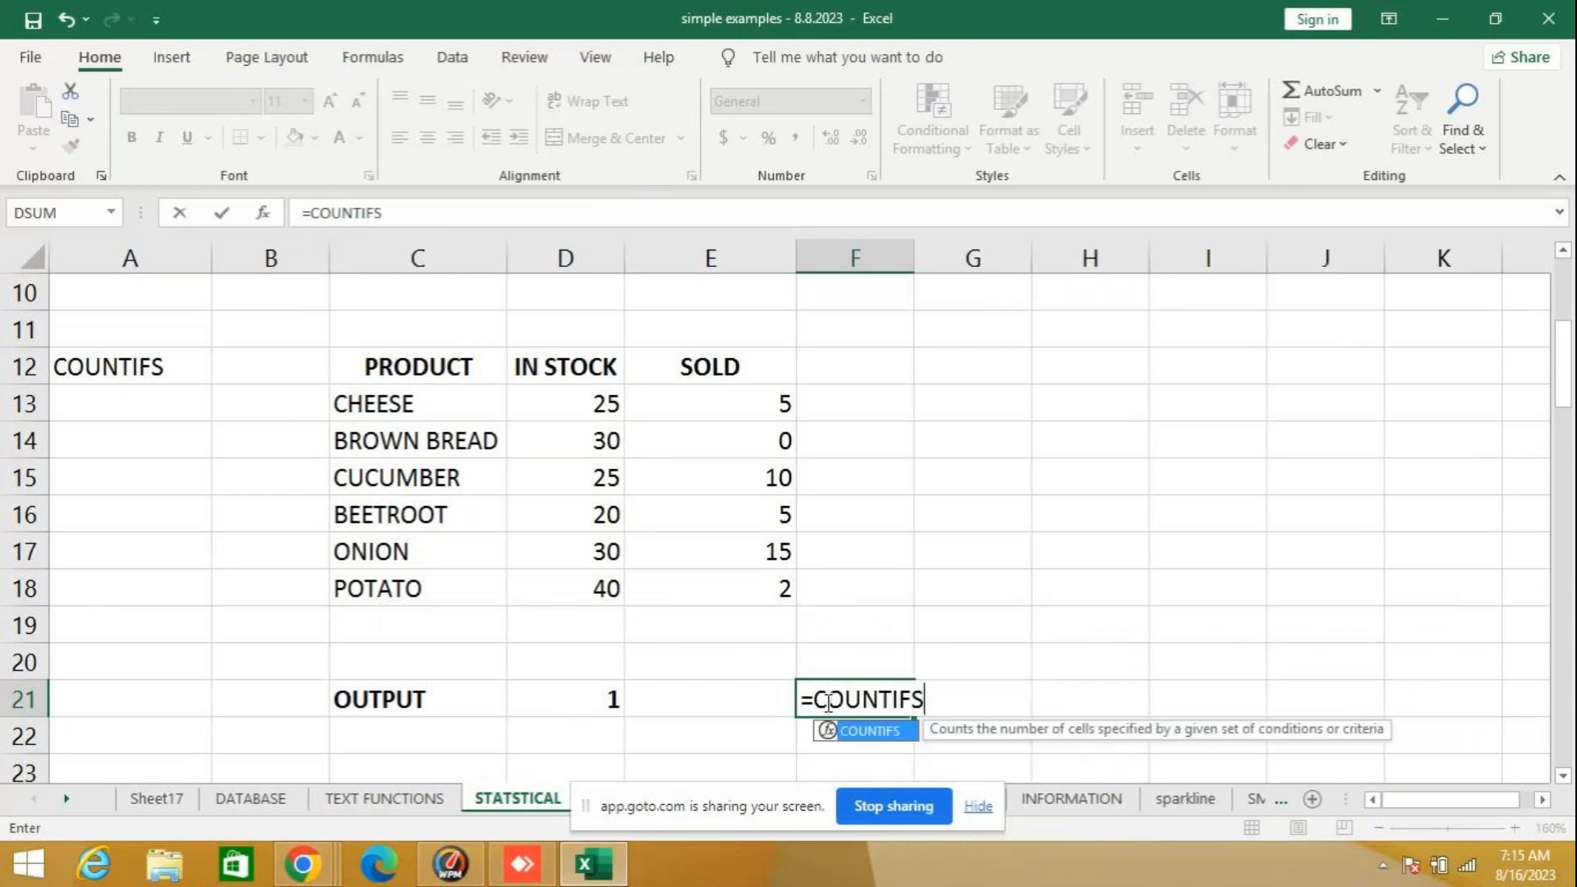
type("(")
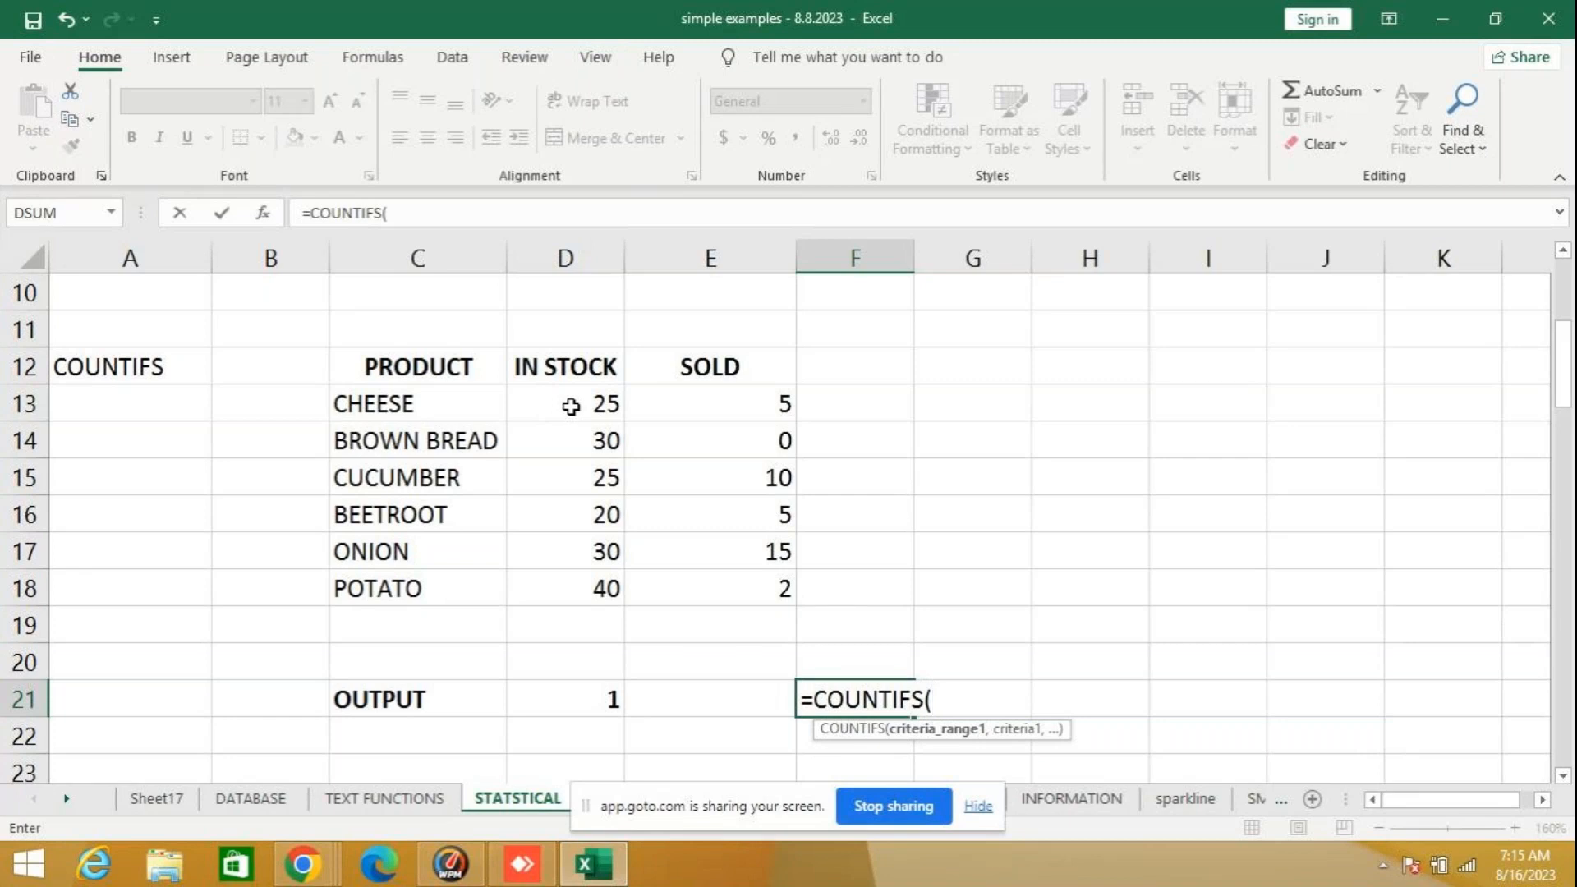
- Give the new COUNTIFS formula in F21 its first condition, range D13:D18 with the criterion ">0"
left_click_drag(571, 406, 583, 600)
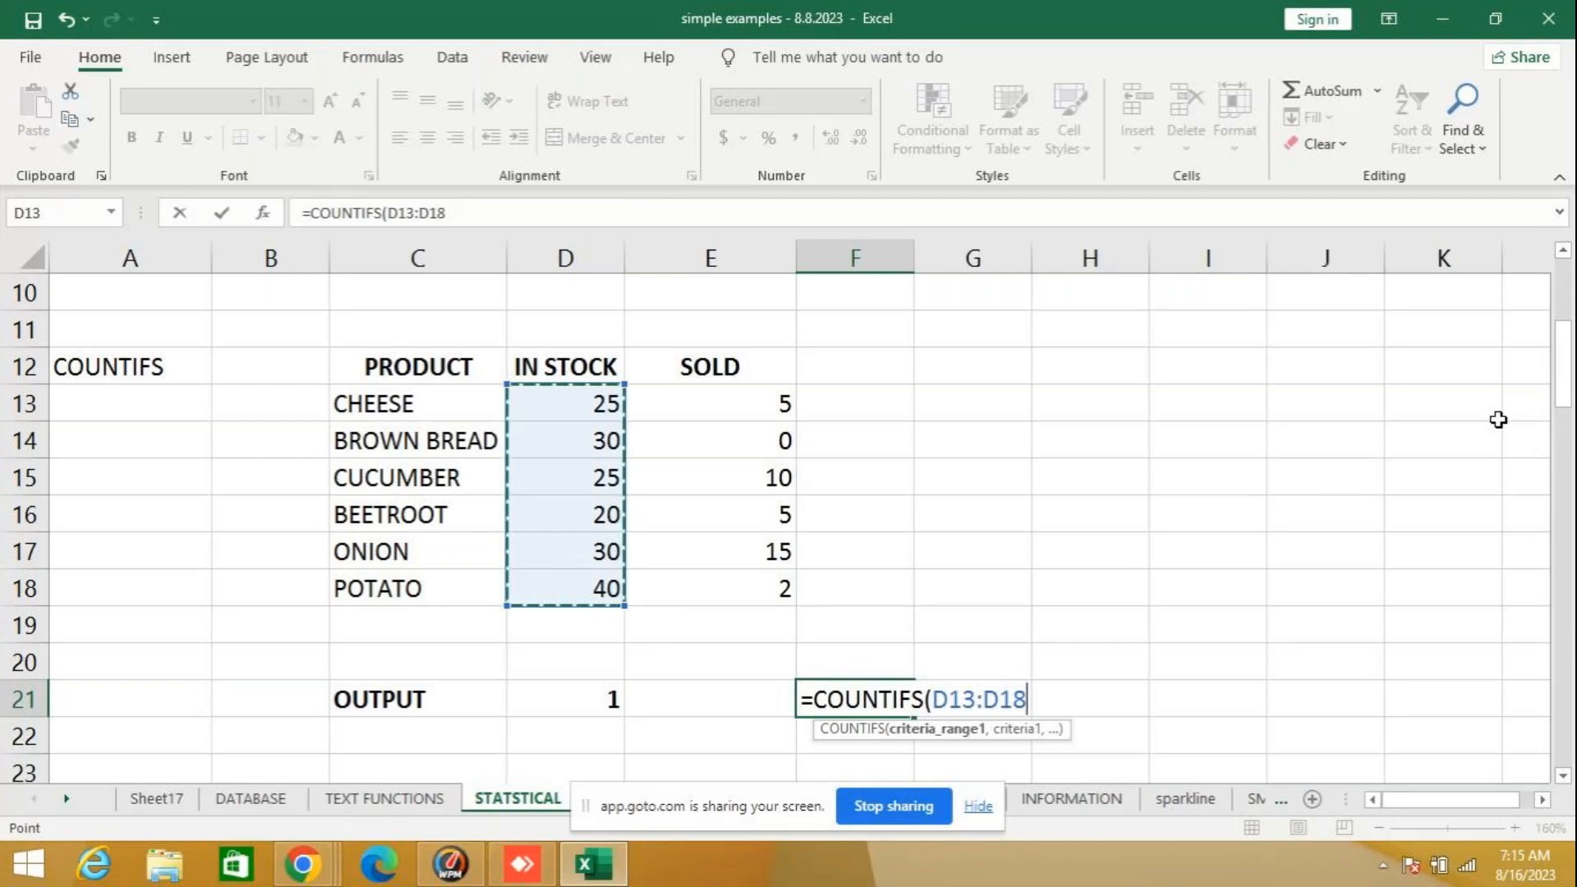
type(",")
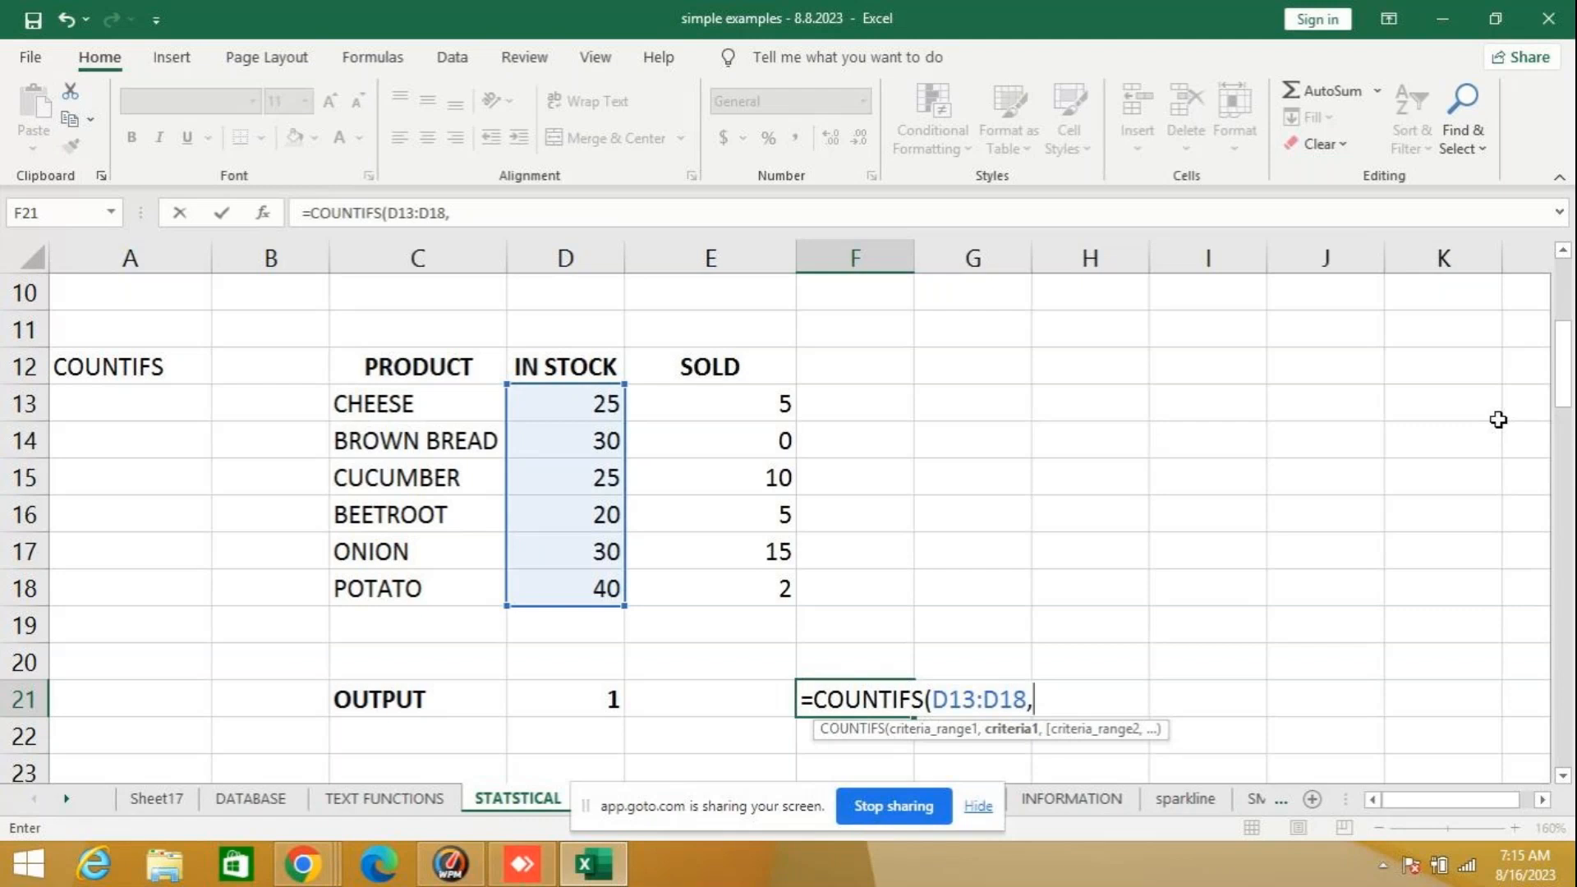
type("\">0\"")
type(",")
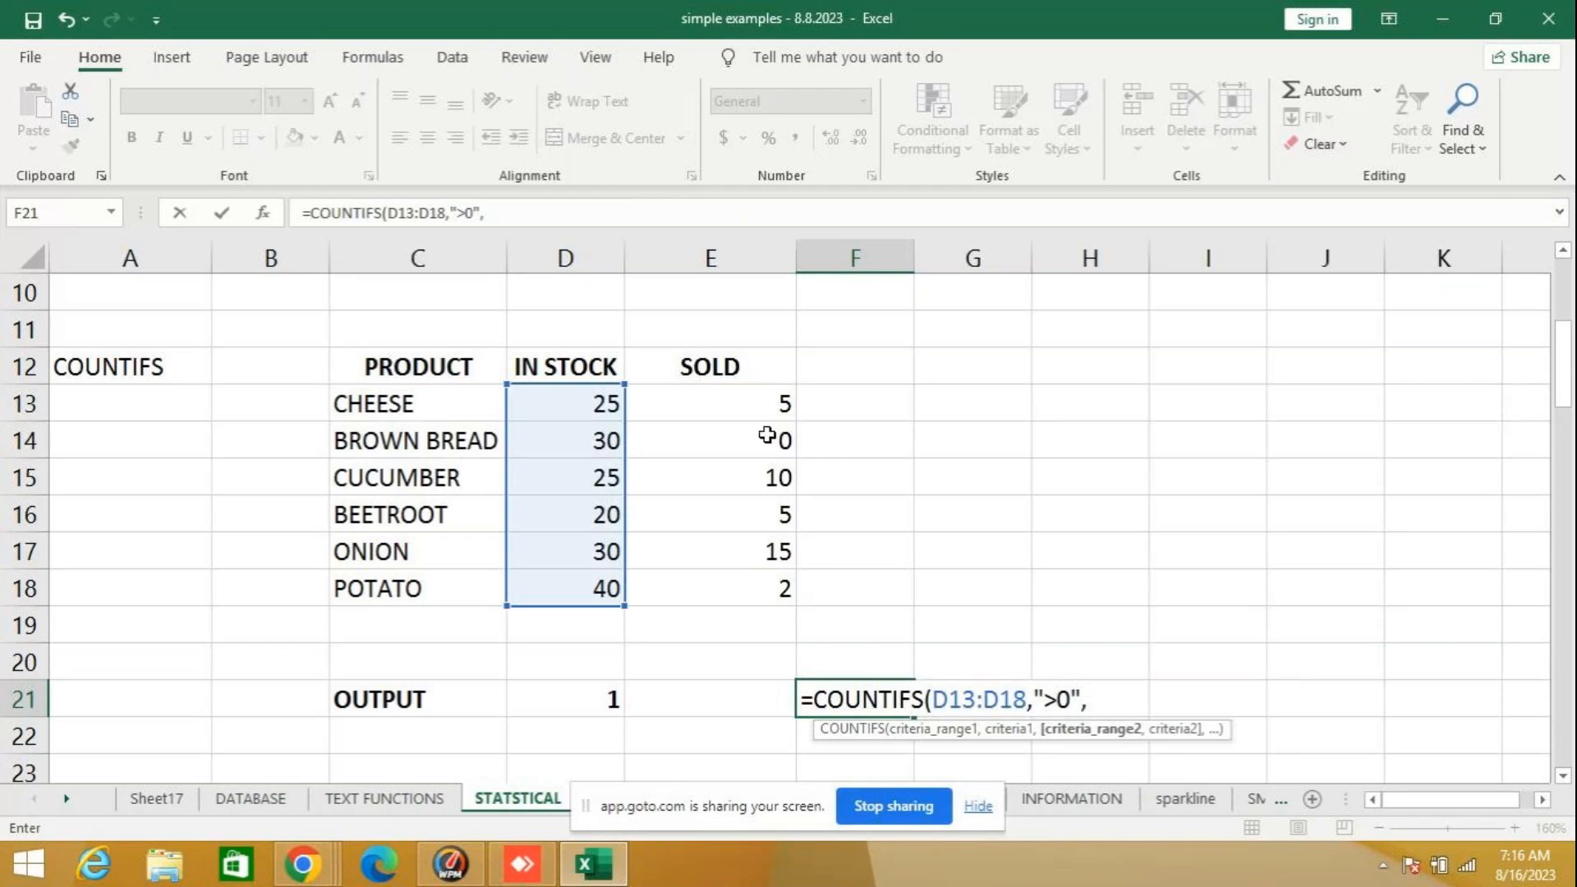
- Add the second condition, range E13:E18 with the criterion "=0", and enter the formula in F21
left_click_drag(743, 405, 753, 593)
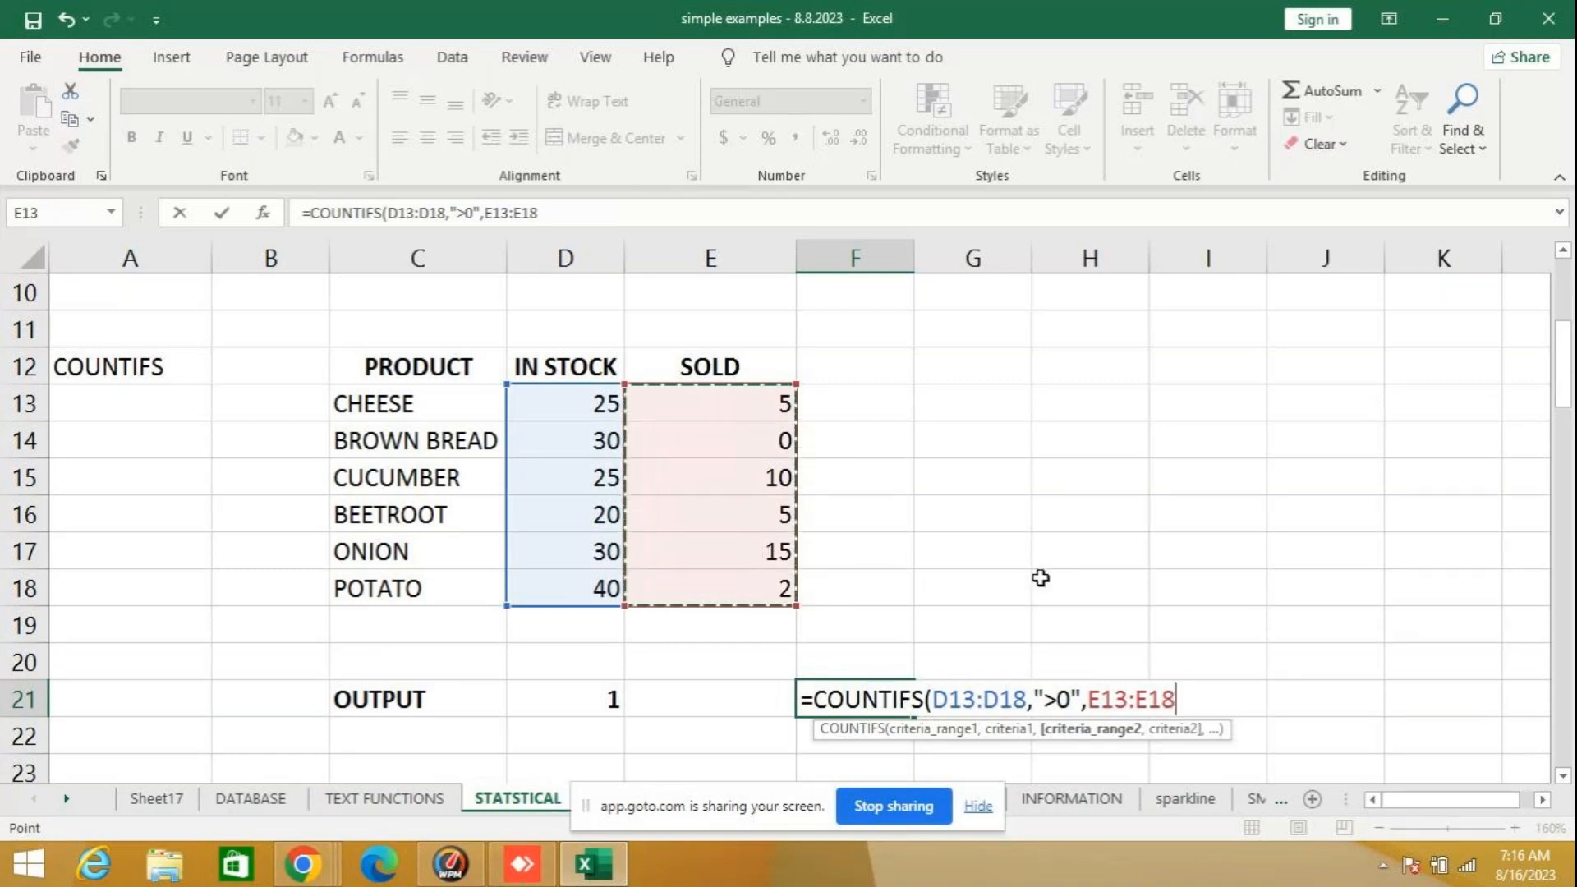
type(",")
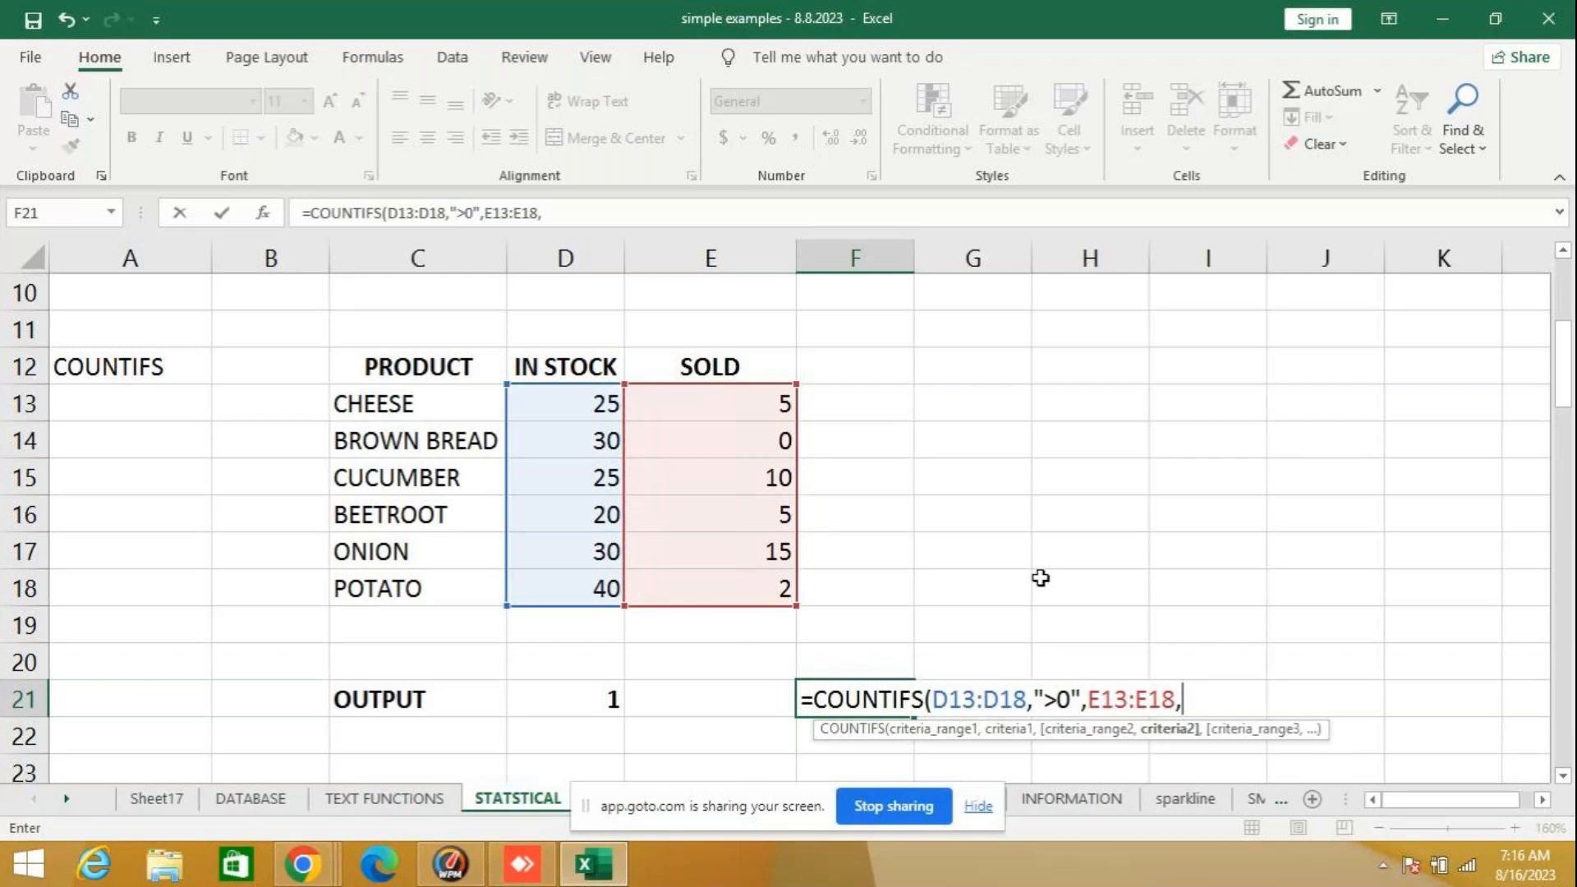
type("\"")
type("=0")
type(")")
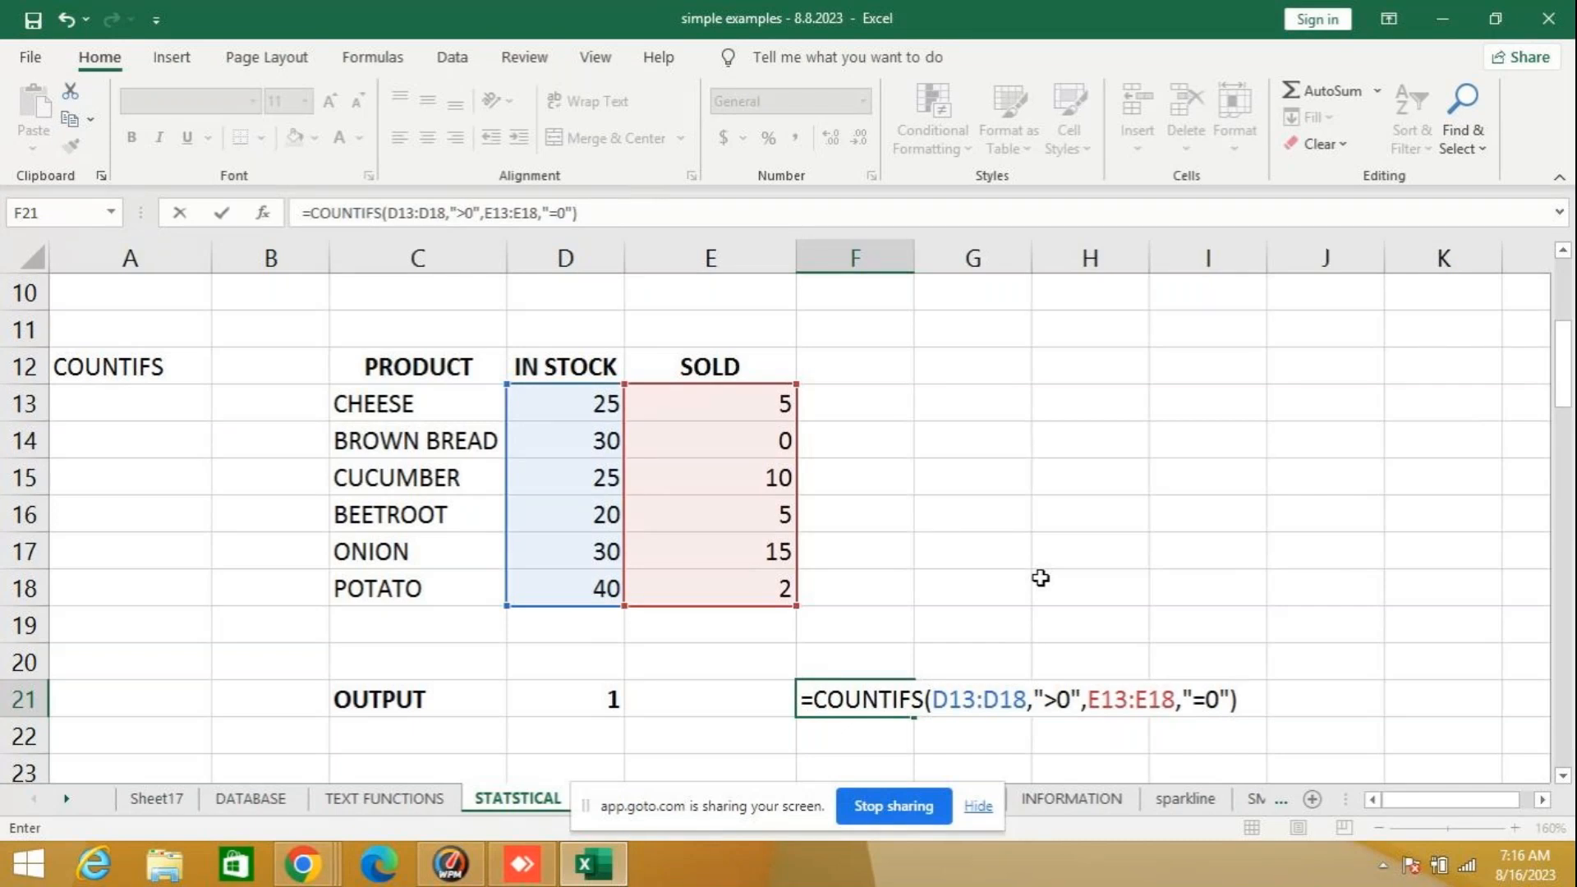
key("Return")
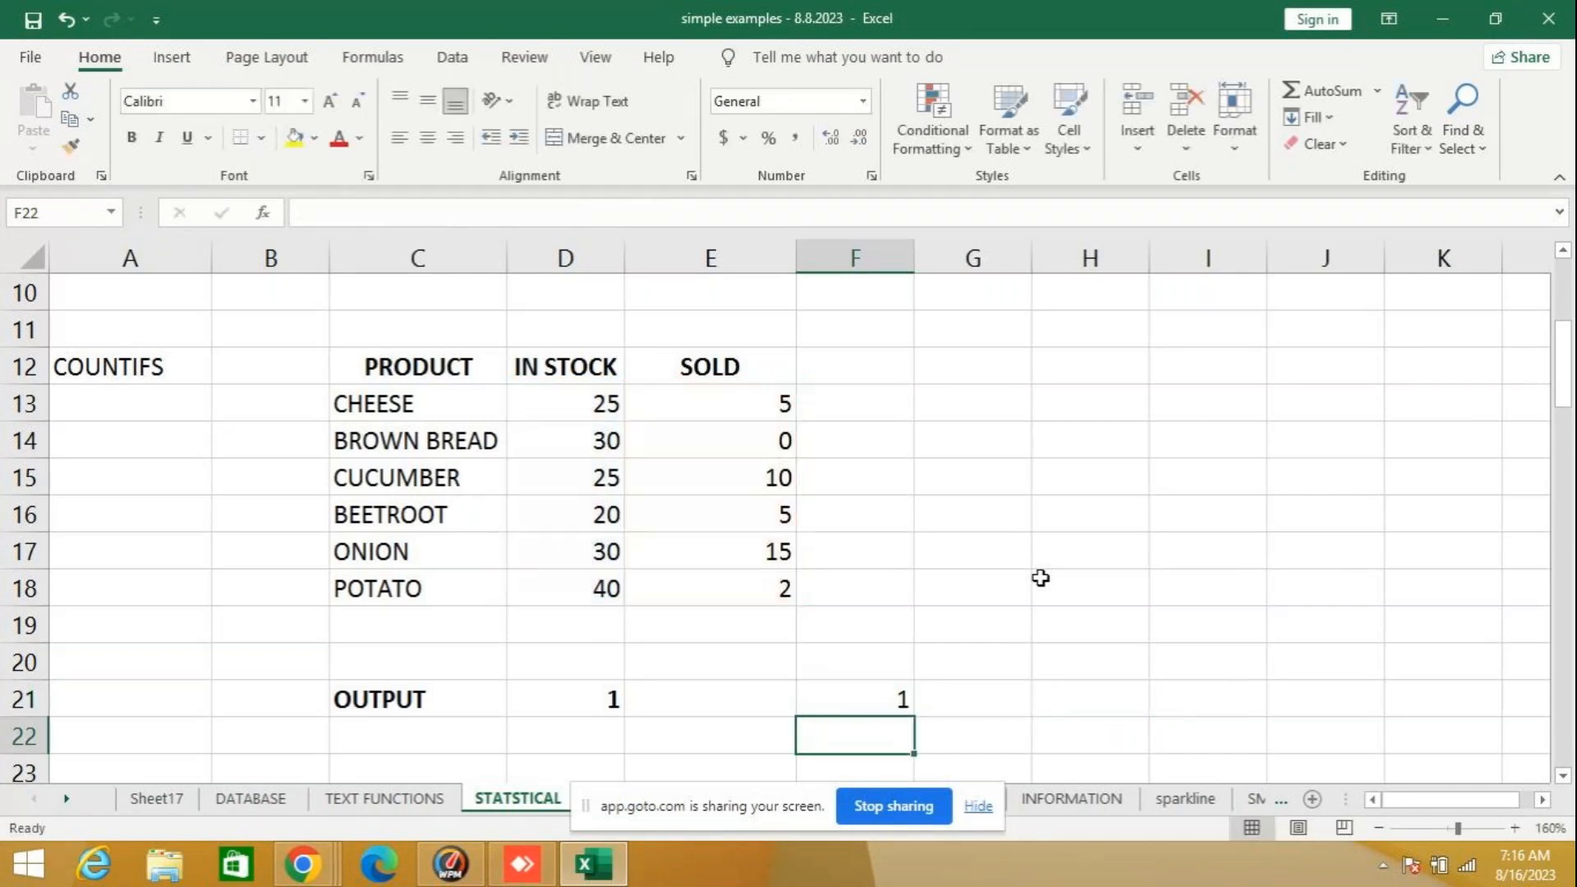
left_click(856, 695)
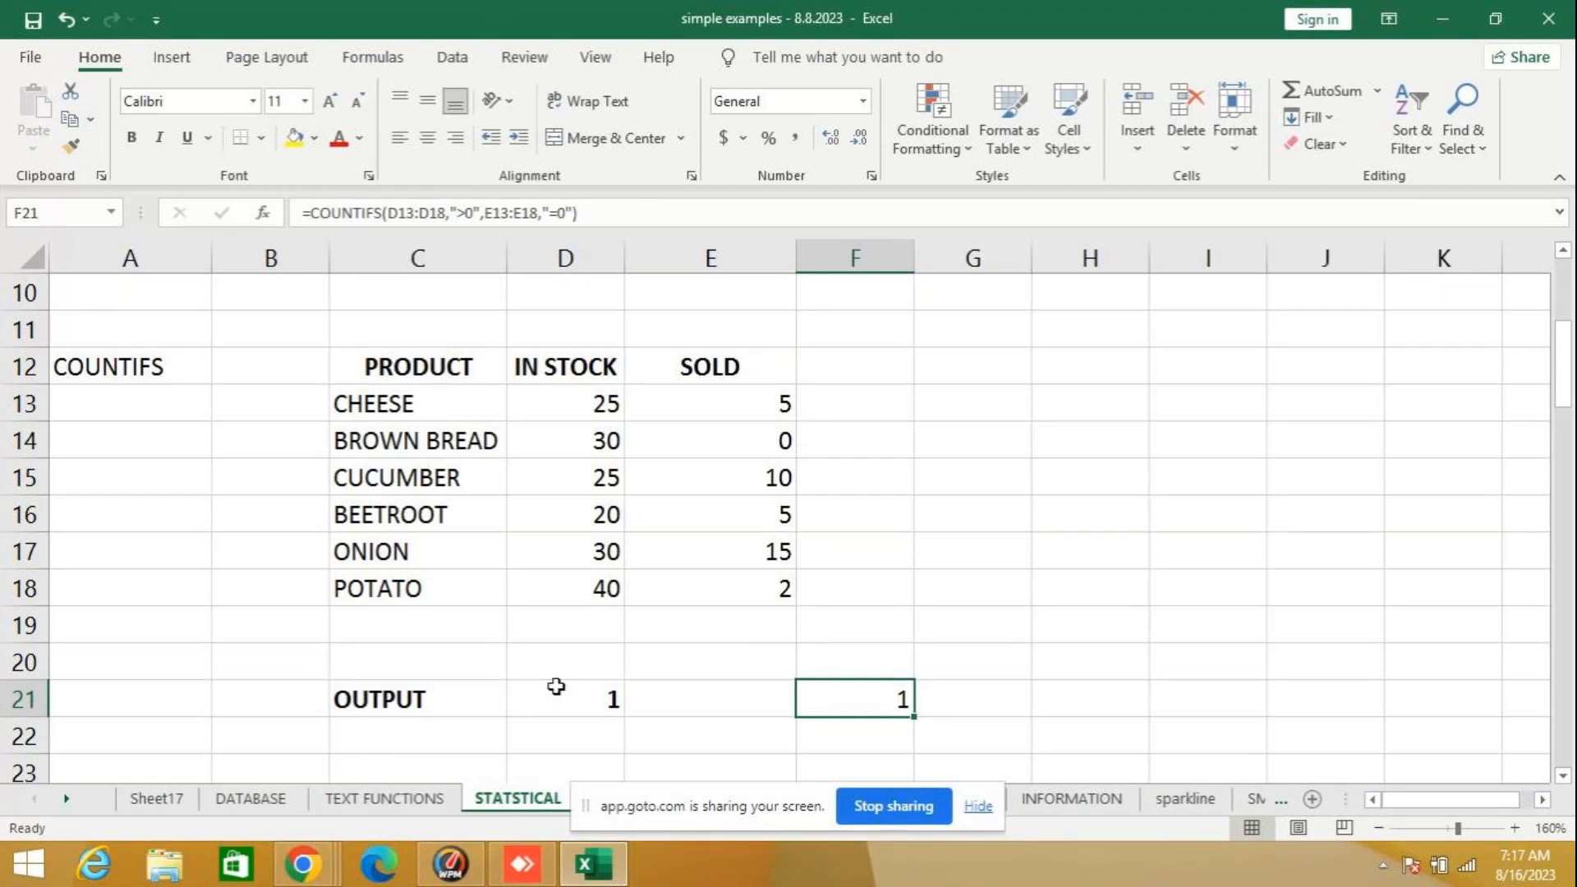
- Look through the other statistical function examples on the STATSTICAL sheet, from RANK down to MAX and MIN, and return to its first rows
scroll(556, 686, "down", 3)
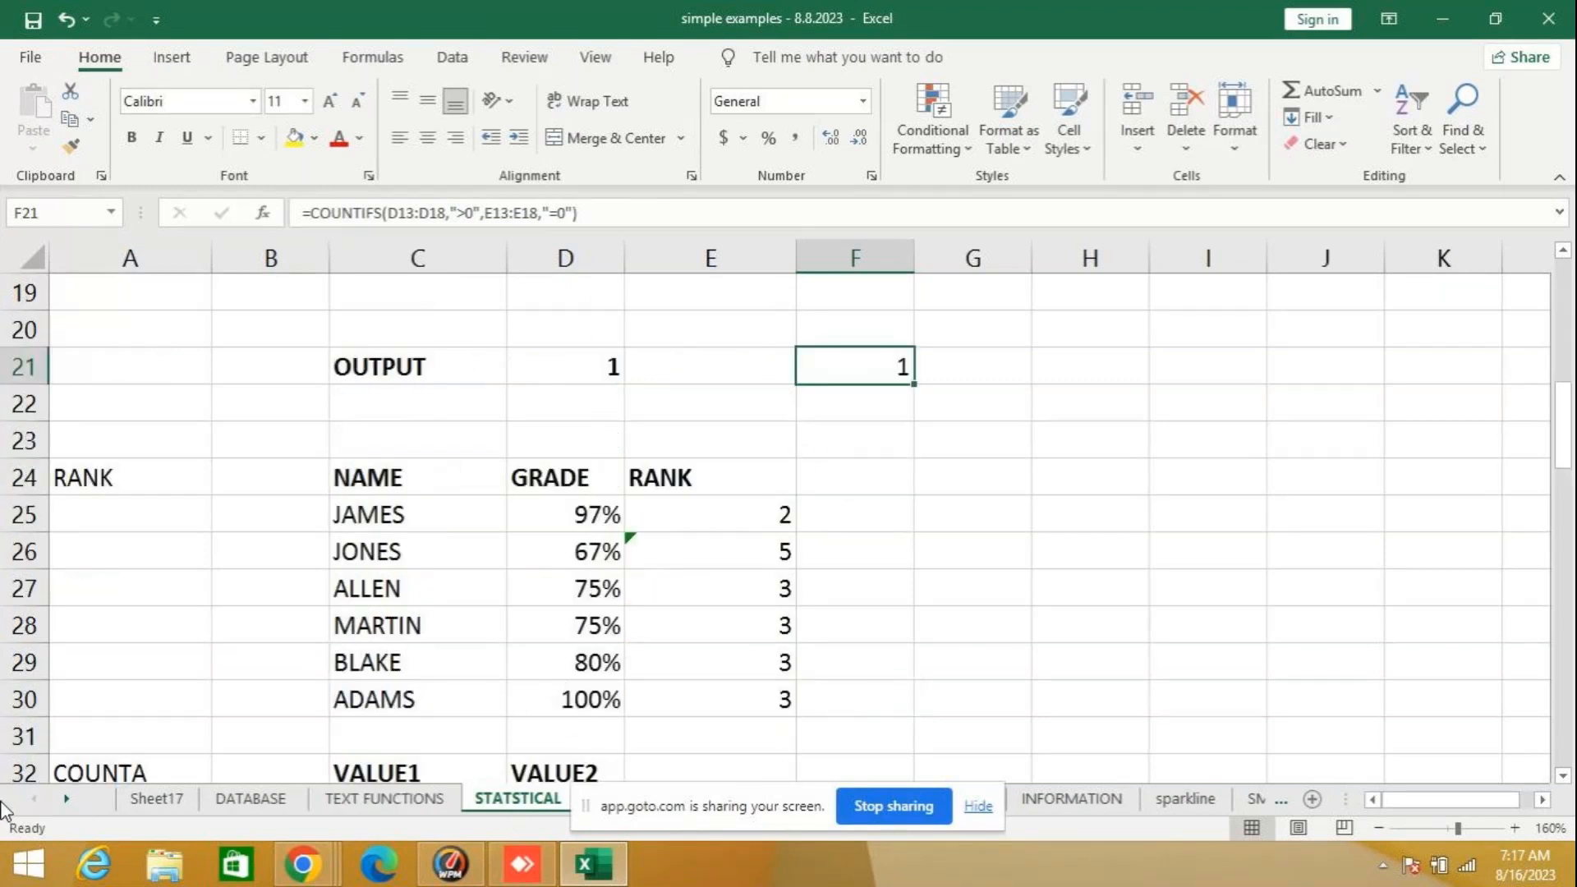
left_click(66, 799)
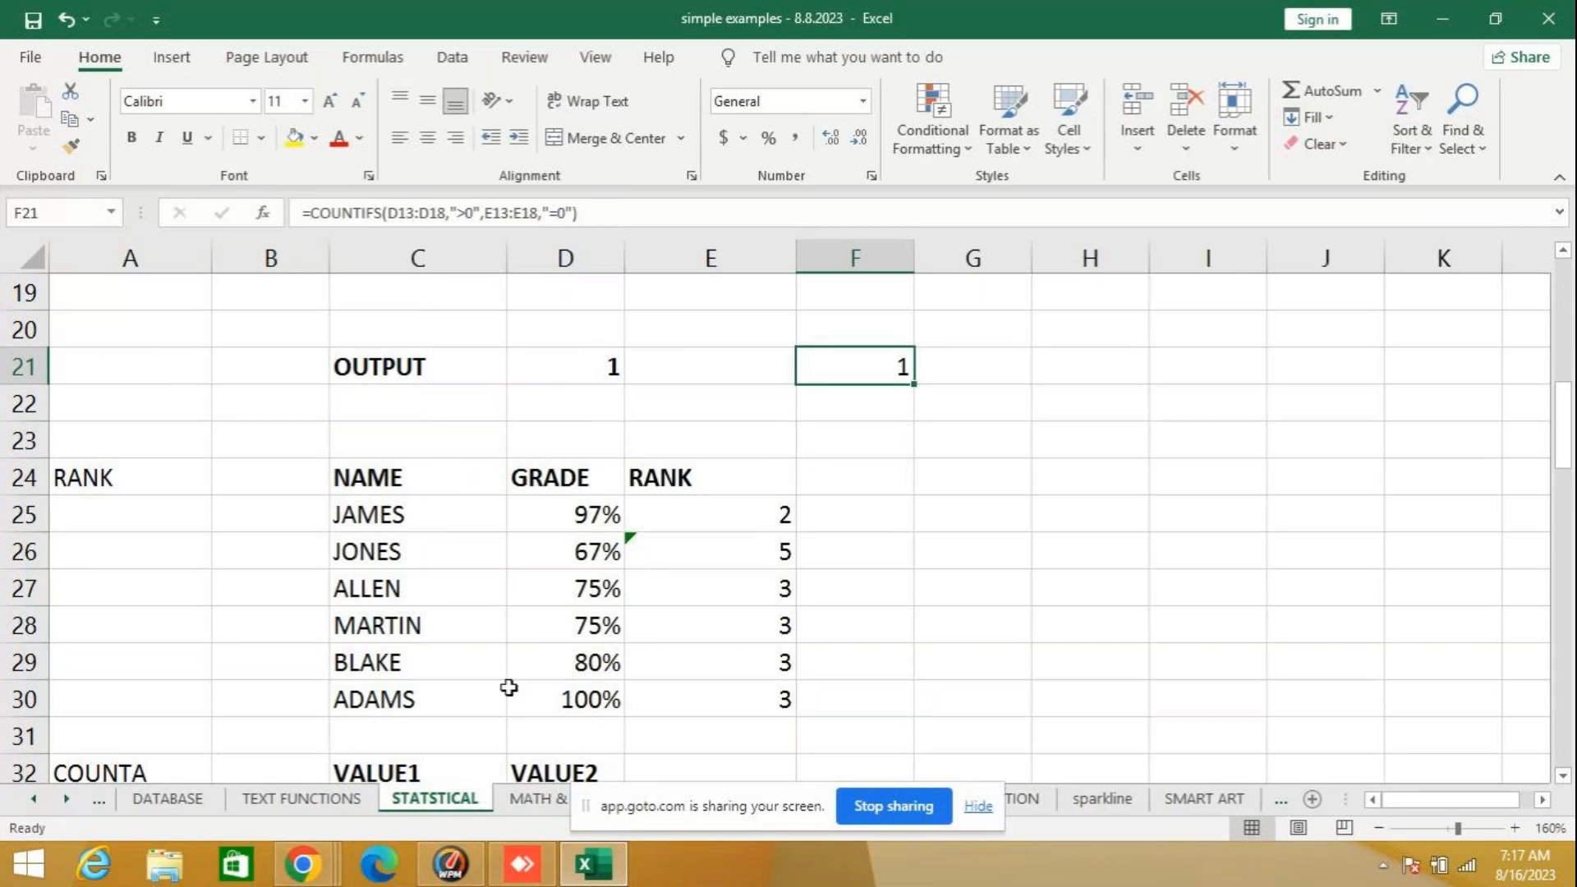
scroll(504, 608, "down", 20)
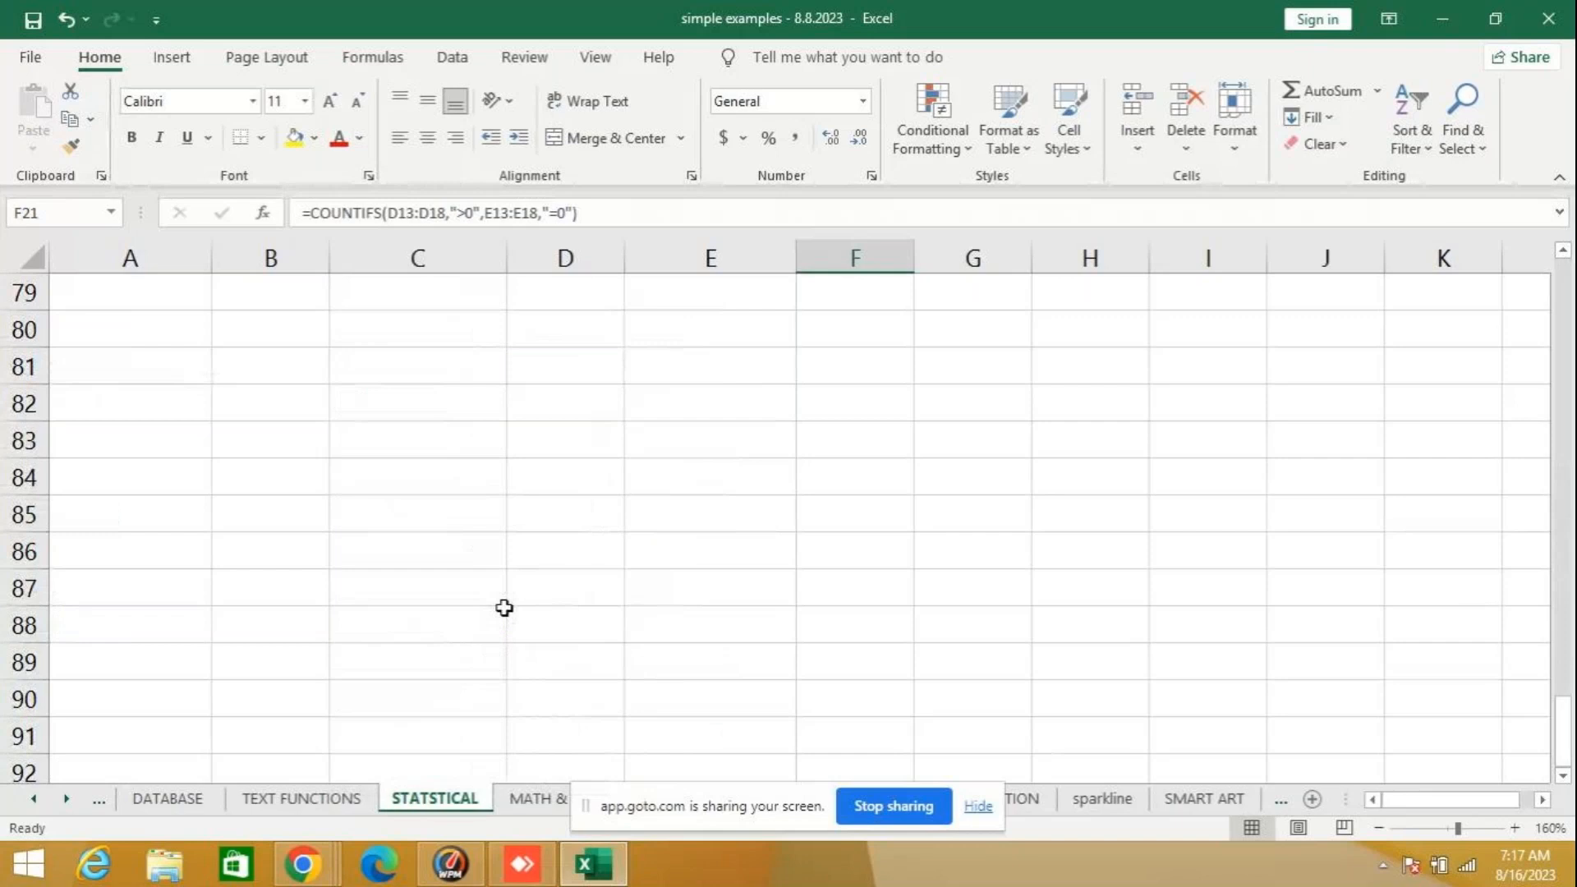
scroll(505, 608, "up", 12)
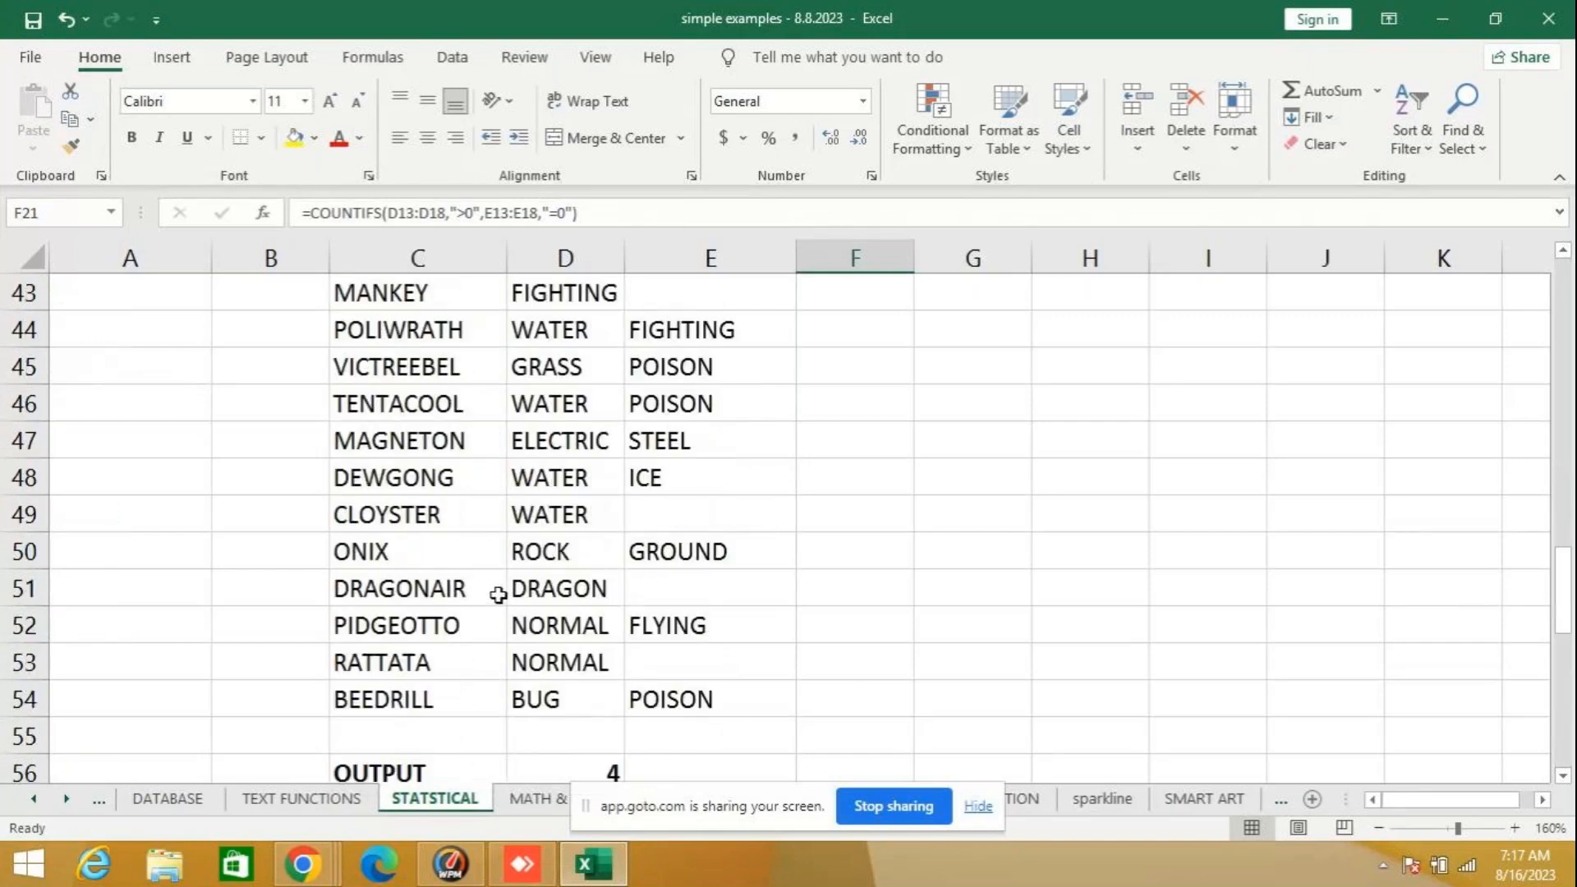
scroll(497, 595, "down", 8)
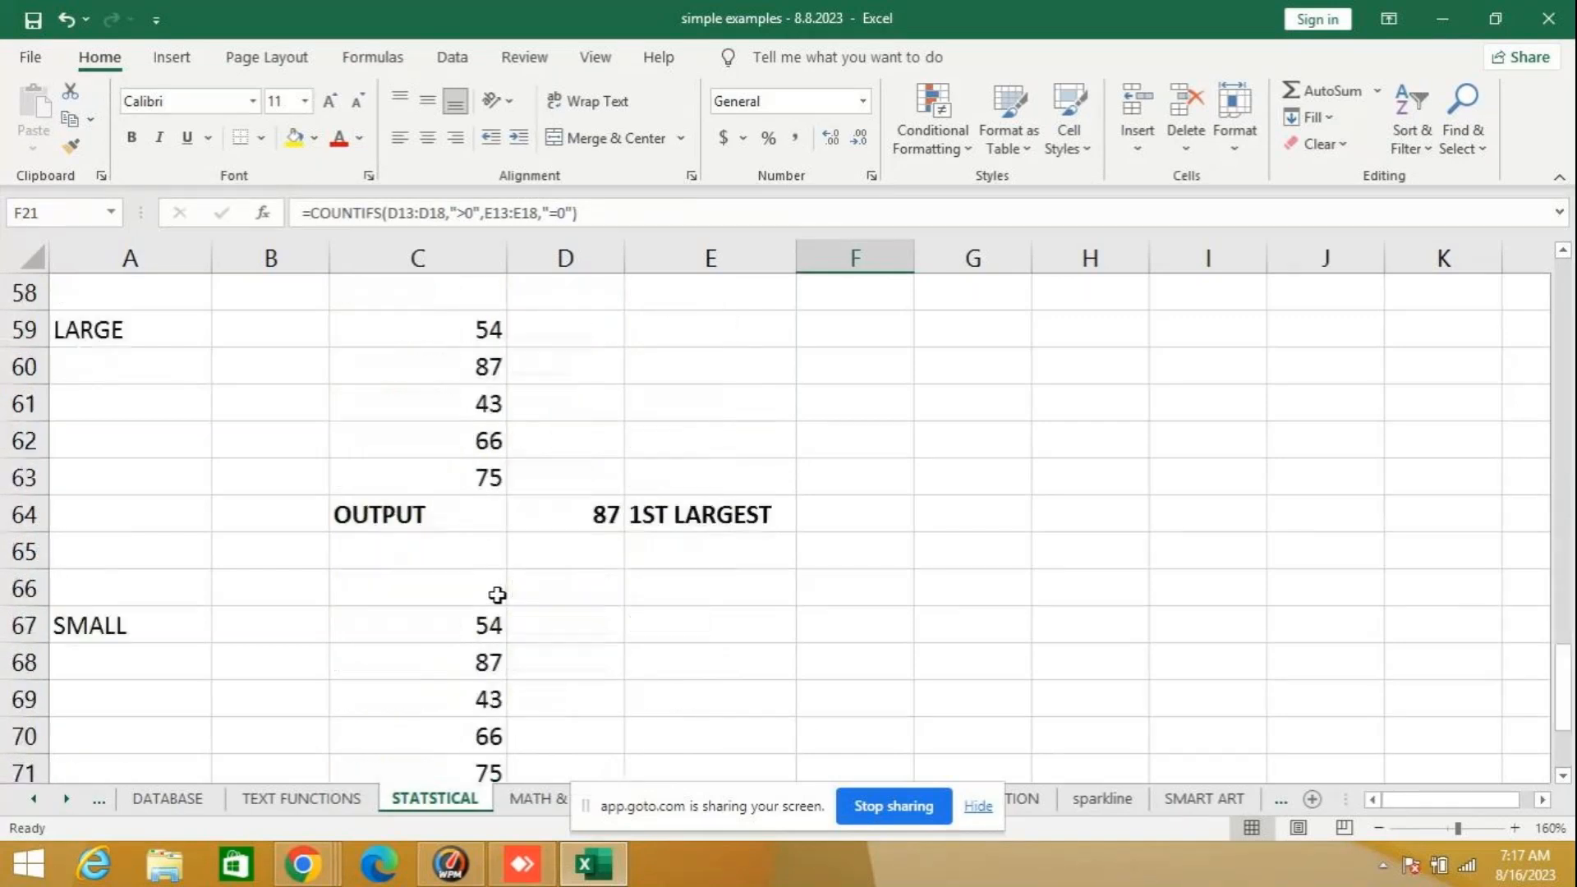
scroll(497, 595, "up", 3)
scroll(497, 595, "down", 2)
scroll(497, 595, "down", 3)
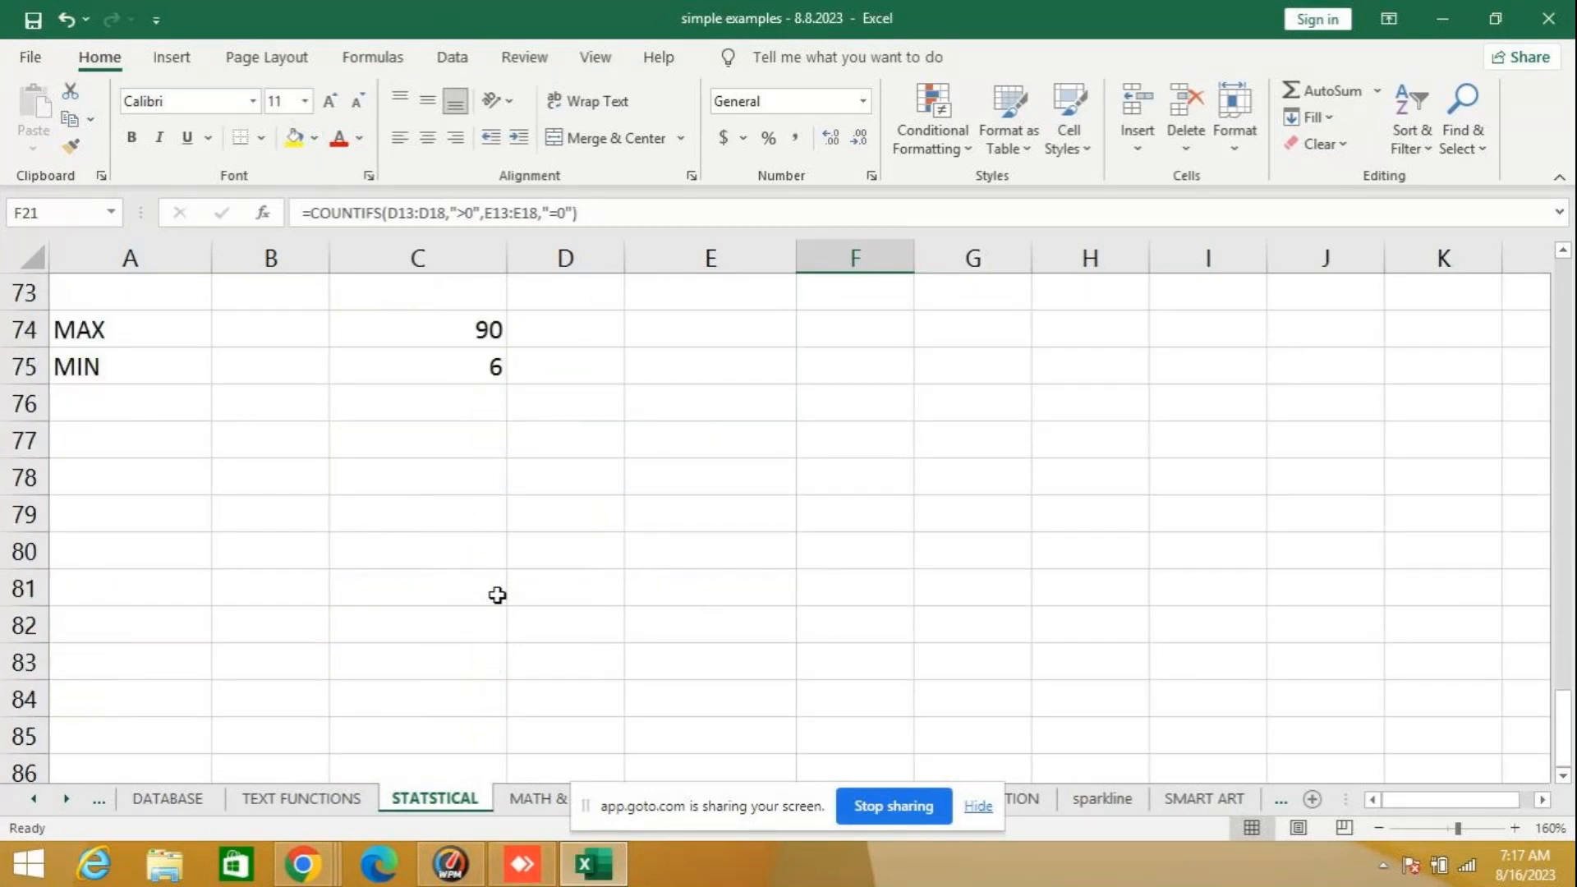
scroll(497, 595, "up", 12)
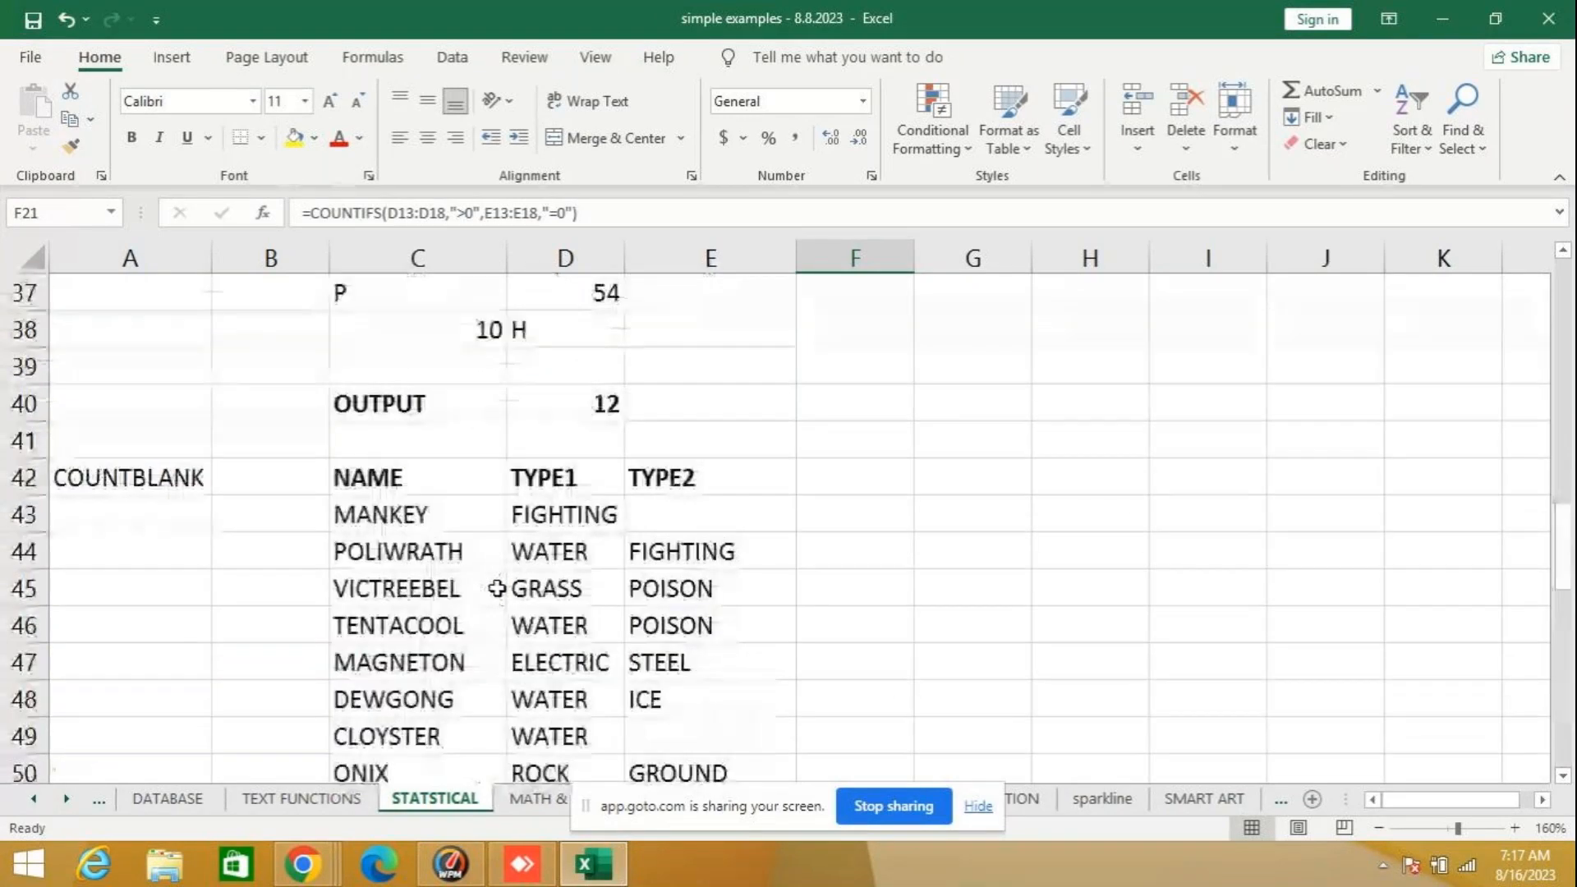
scroll(497, 588, "up", 3)
scroll(497, 588, "up", 9)
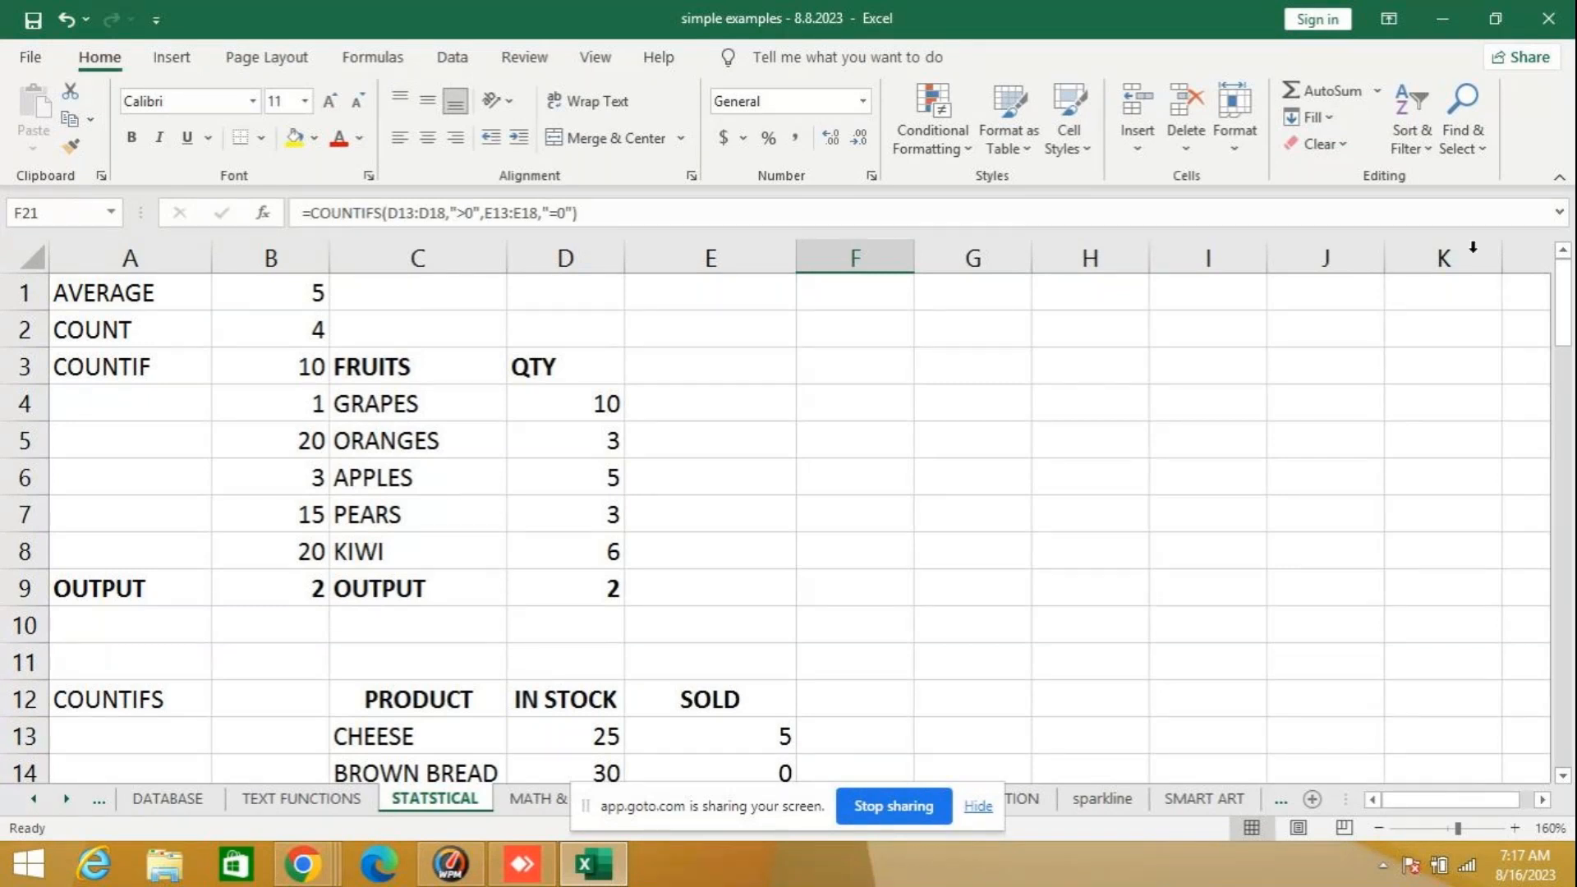
- Close the simple examples - 8.8.2023 workbook without saving the changes
mouse_move(1556, 14)
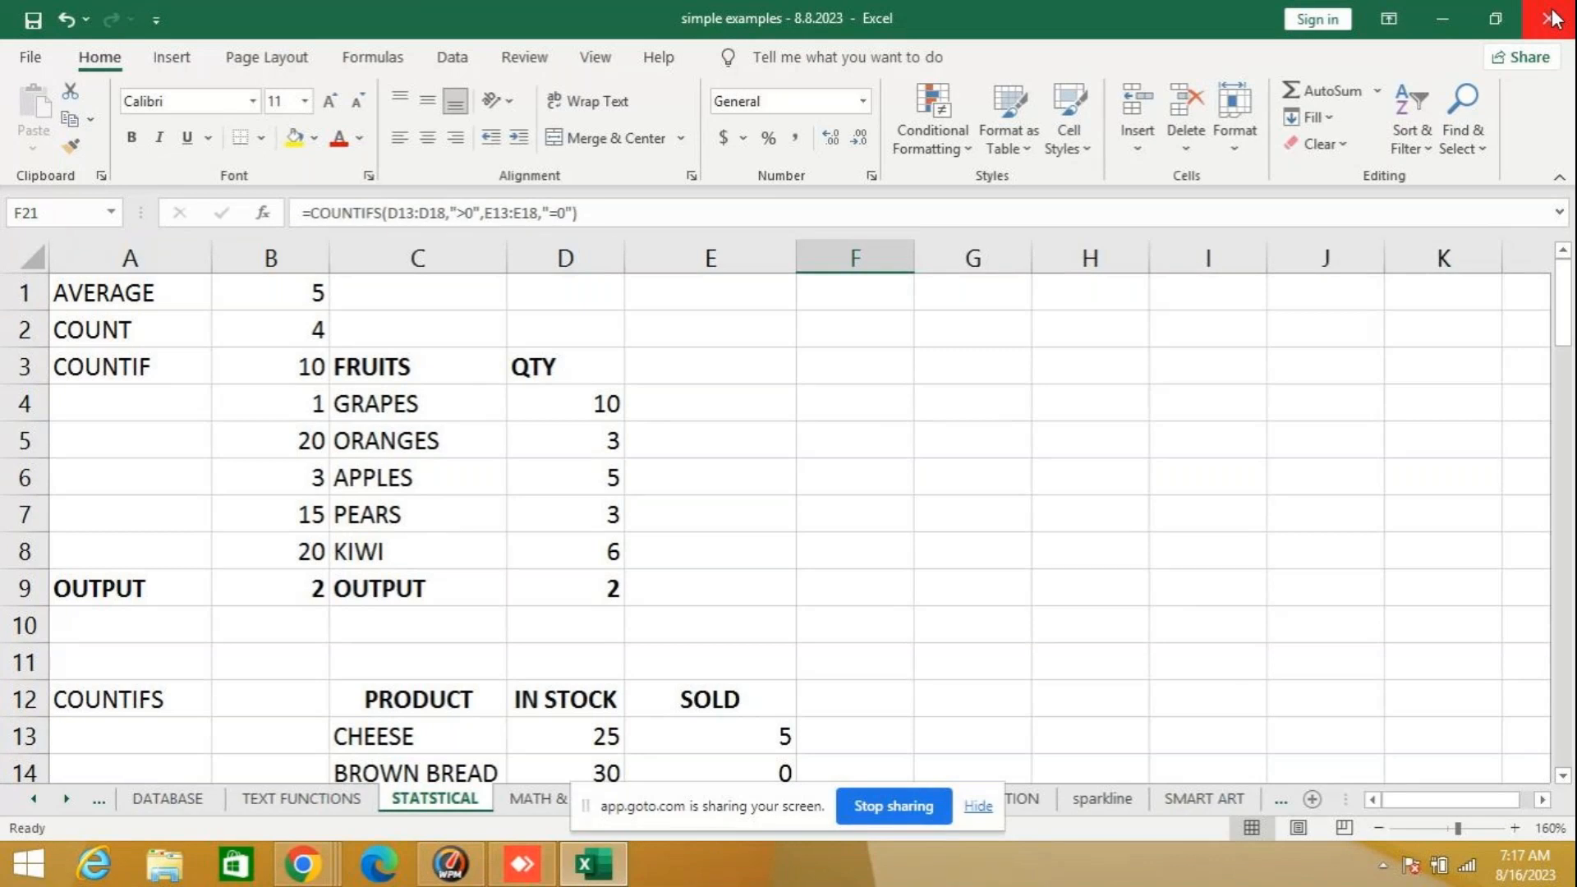
left_click(1552, 18)
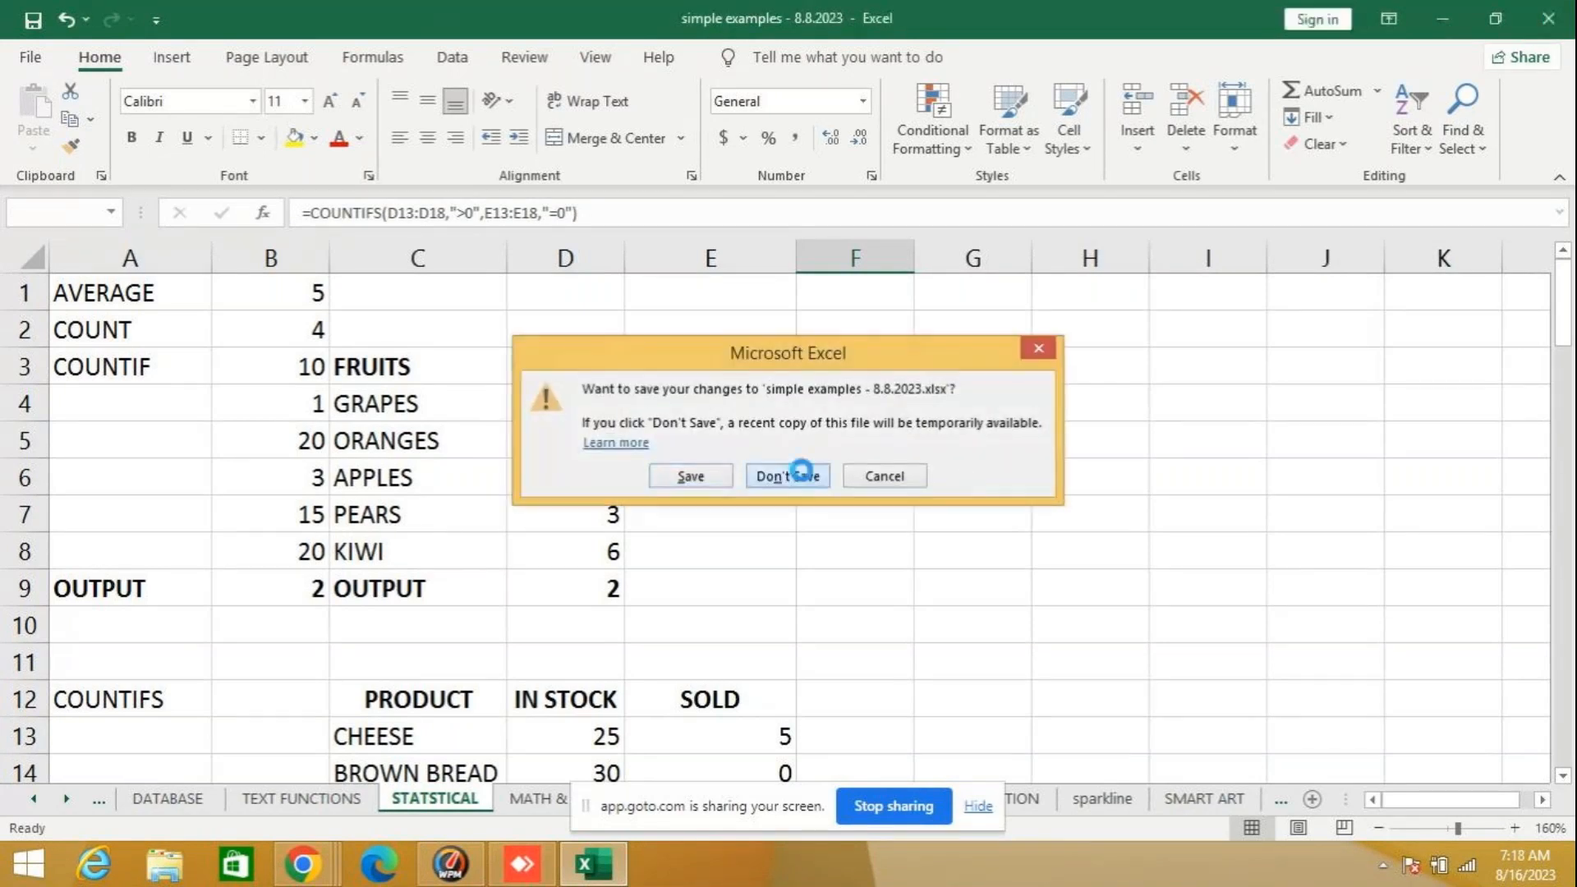
left_click(798, 473)
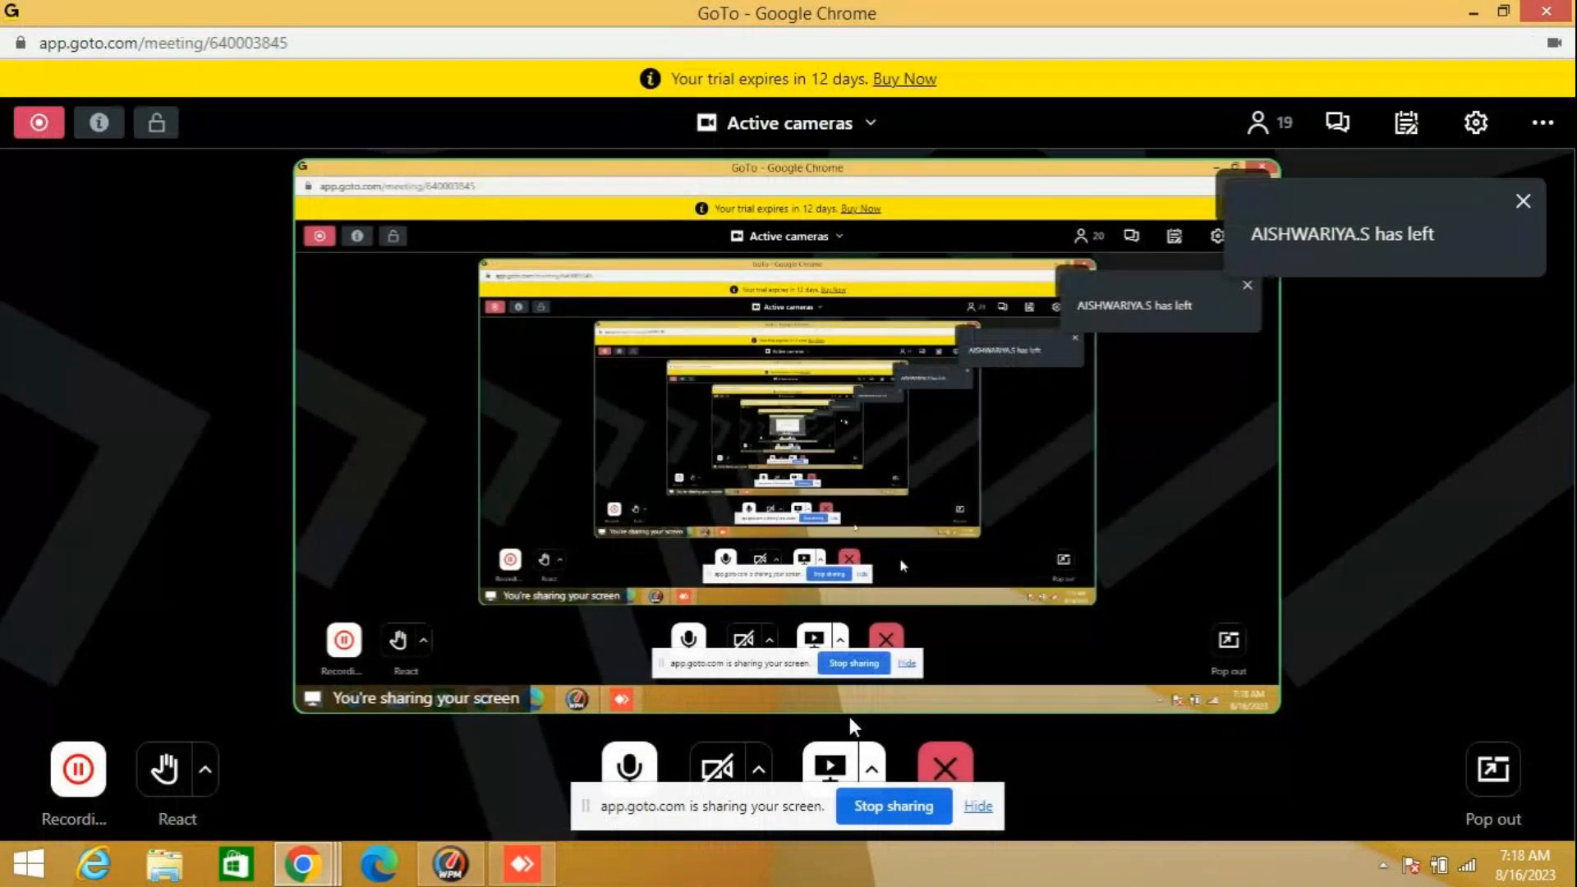